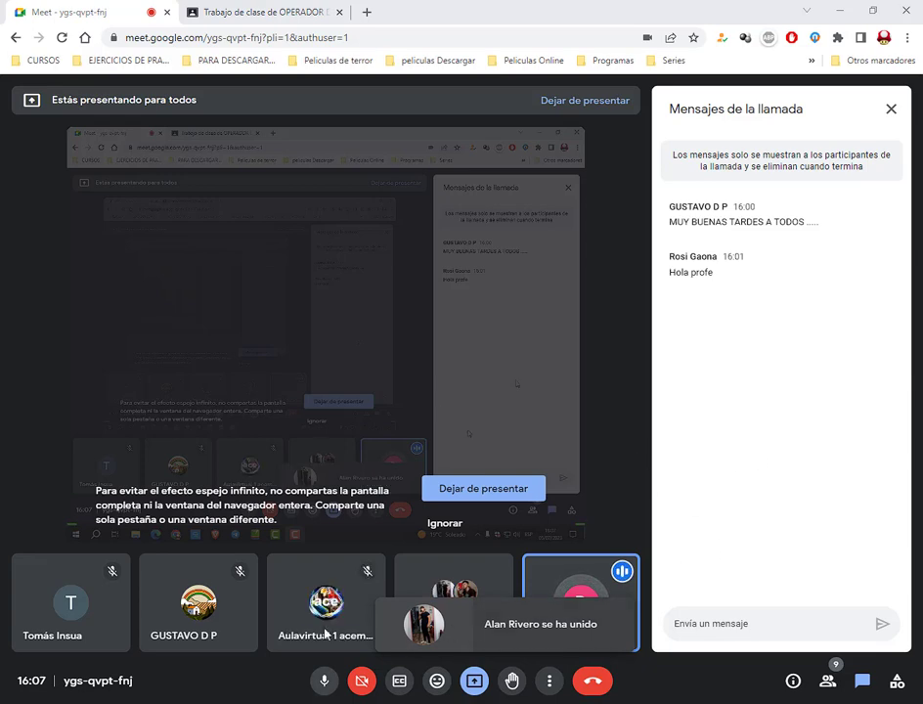
Switch to the OPERADOR DE PC AVANZADO coursework in Classroom and open the Clase 4 Drive folder from the Excel - Clase 4 assignment.
{"action": "left_click", "coordinate": [213, 8]}
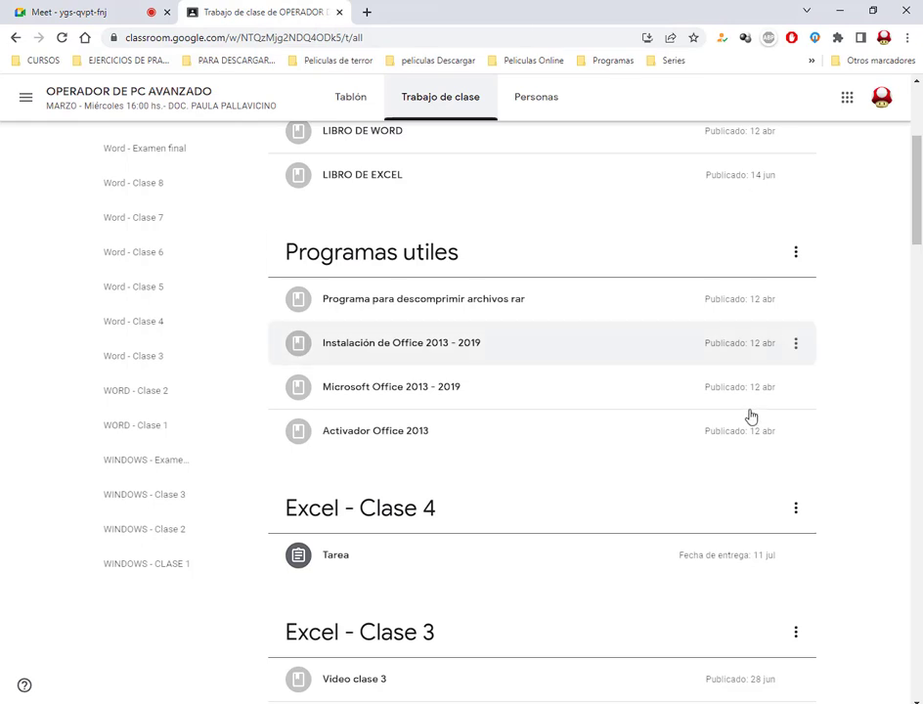
{"action": "left_click", "coordinate": [391, 564]}
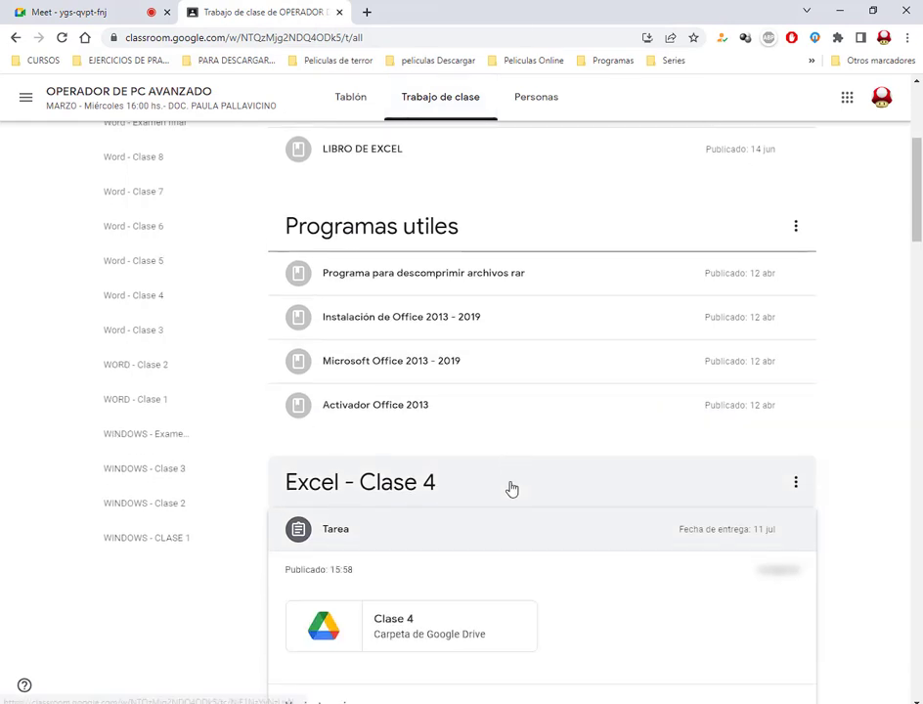
{"action": "left_click", "coordinate": [414, 584]}
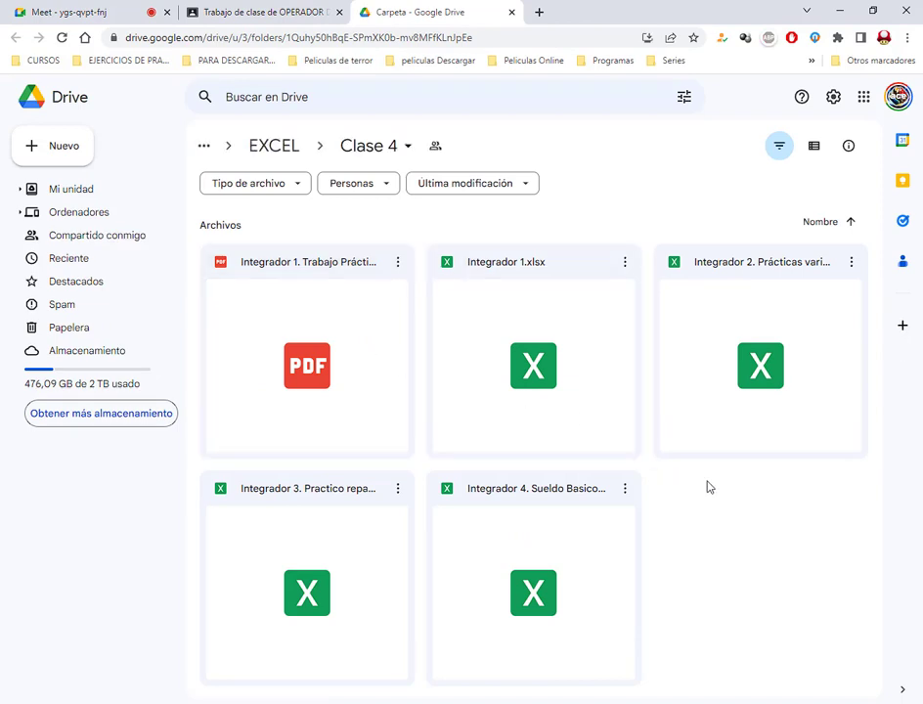
Mark the Integrador 1 PDF and Integrador 1.xlsx in the Clase 4 folder with temporary red boxes and arrows.
{"action": "left_click", "coordinate": [305, 271]}
{"action": "mouse_move", "coordinate": [208, 250]}
{"action": "left_mouse_down"}
{"action": "mouse_move", "coordinate": [399, 286]}
{"action": "mouse_move", "coordinate": [384, 275]}
{"action": "left_mouse_up"}
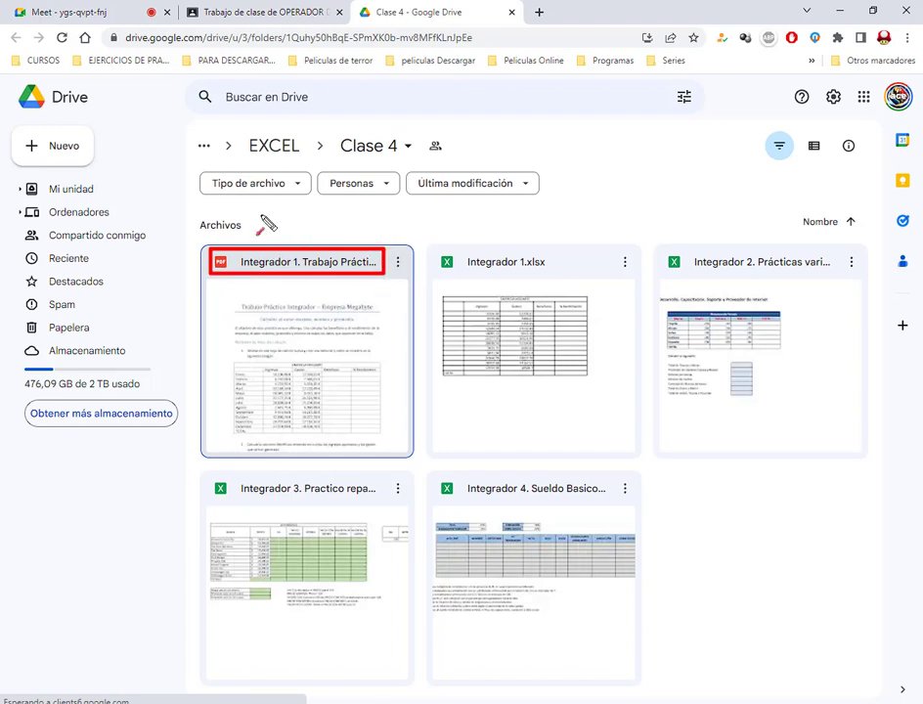
{"action": "left_click_drag", "start_coordinate": [261, 217], "coordinate": [224, 256]}
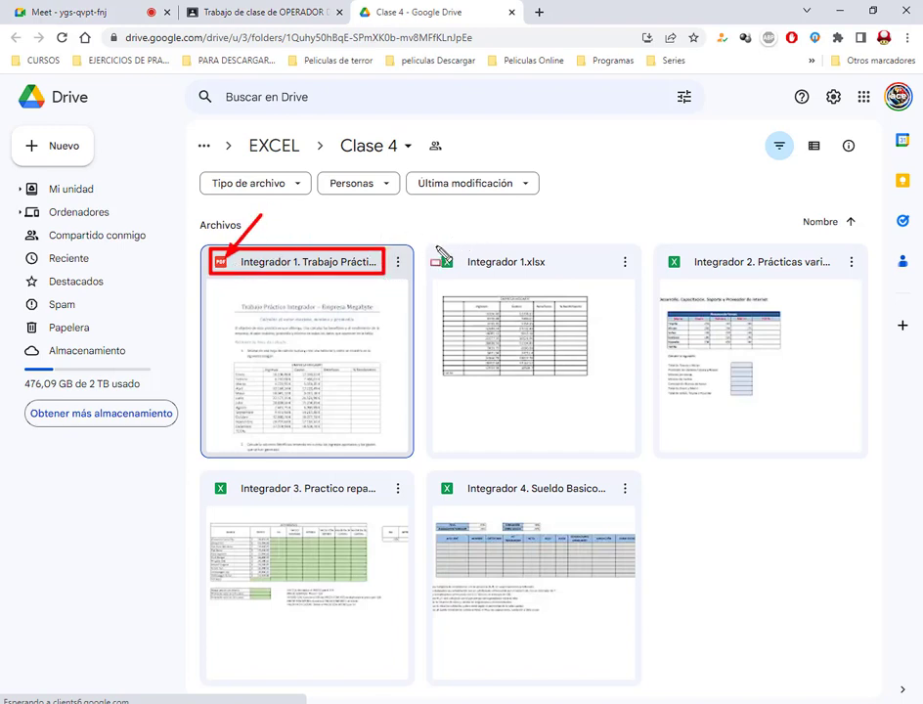
{"action": "left_click_drag", "start_coordinate": [435, 245], "coordinate": [559, 280]}
{"action": "left_click_drag", "start_coordinate": [544, 203], "coordinate": [534, 248]}
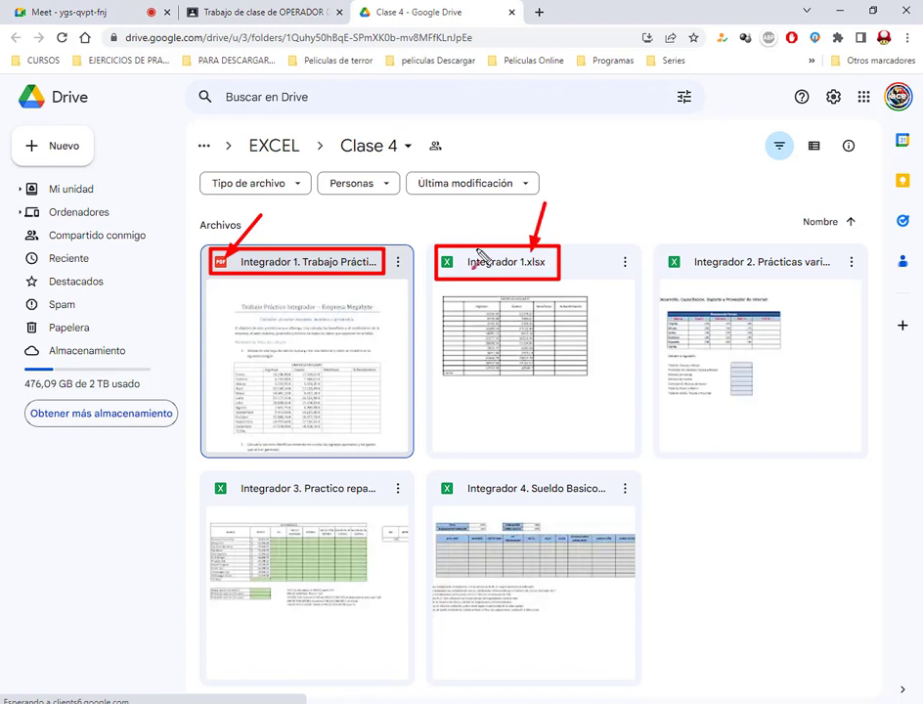
{"action": "mouse_move", "coordinate": [461, 233]}
{"action": "left_mouse_down"}
{"action": "mouse_move", "coordinate": [453, 271]}
{"action": "mouse_move", "coordinate": [473, 307]}
{"action": "left_mouse_up"}
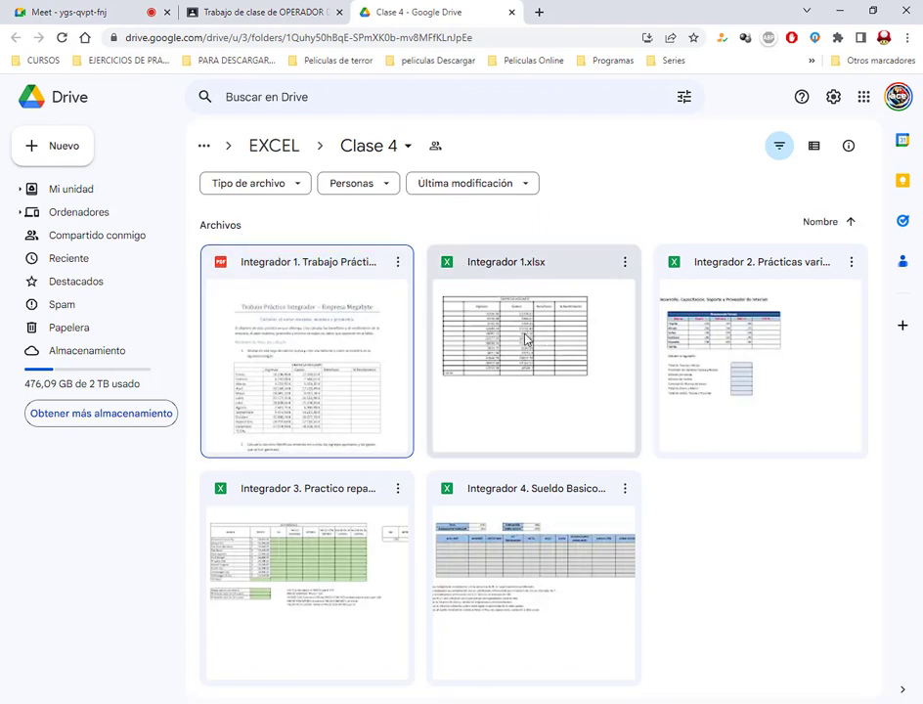
{"action": "left_click_drag", "start_coordinate": [451, 291], "coordinate": [575, 380]}
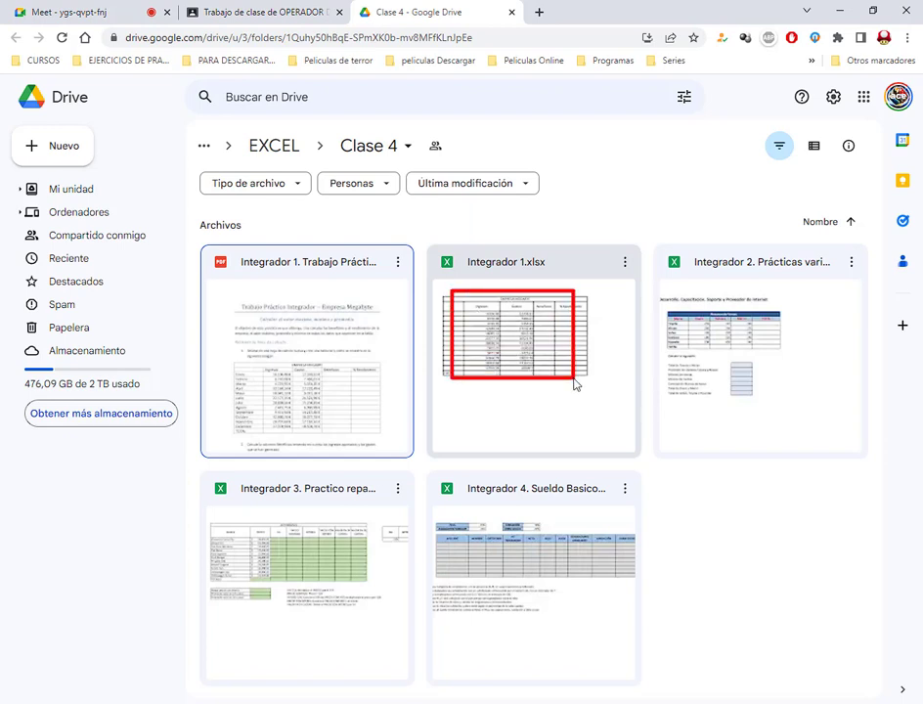
{"action": "left_click_drag", "start_coordinate": [261, 363], "coordinate": [335, 446]}
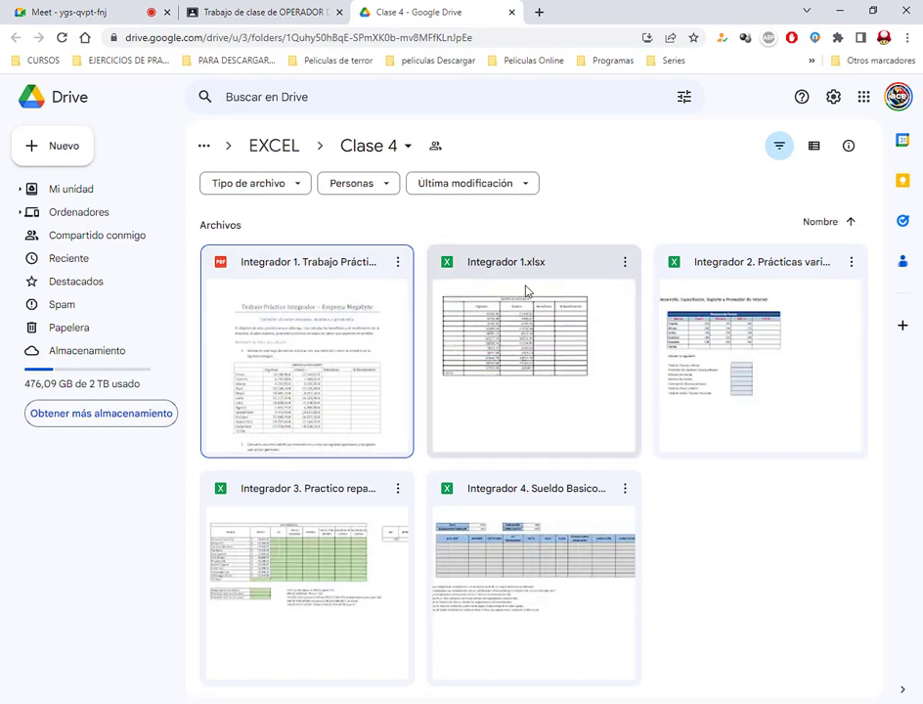
Download Integrador 1.xlsx from the Clase 4 folder and dismiss the browser's download bar.
{"action": "left_click", "coordinate": [491, 365]}
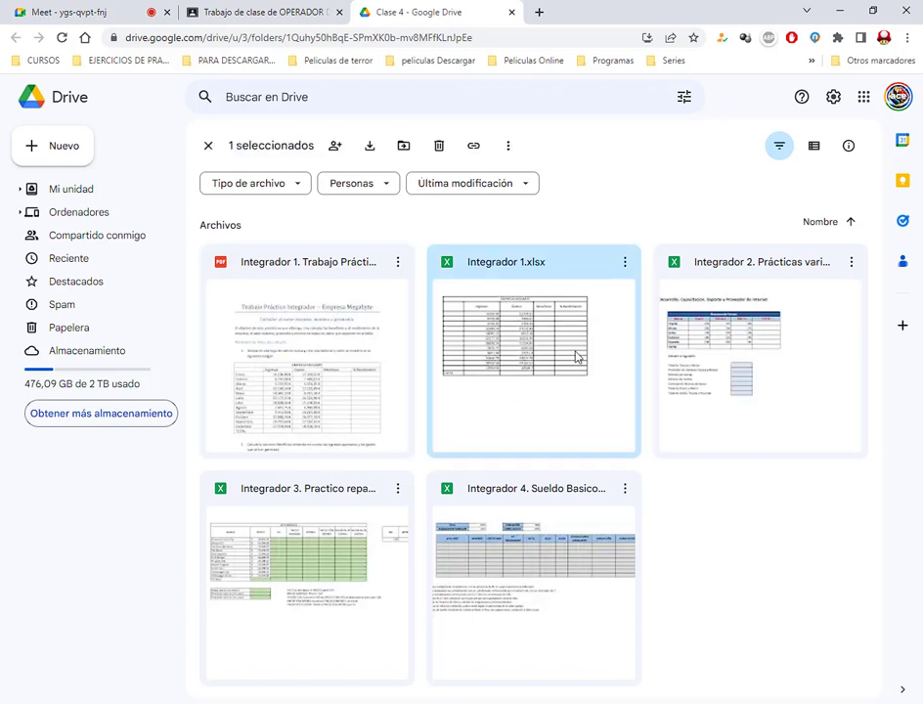
{"action": "right_click", "coordinate": [560, 344]}
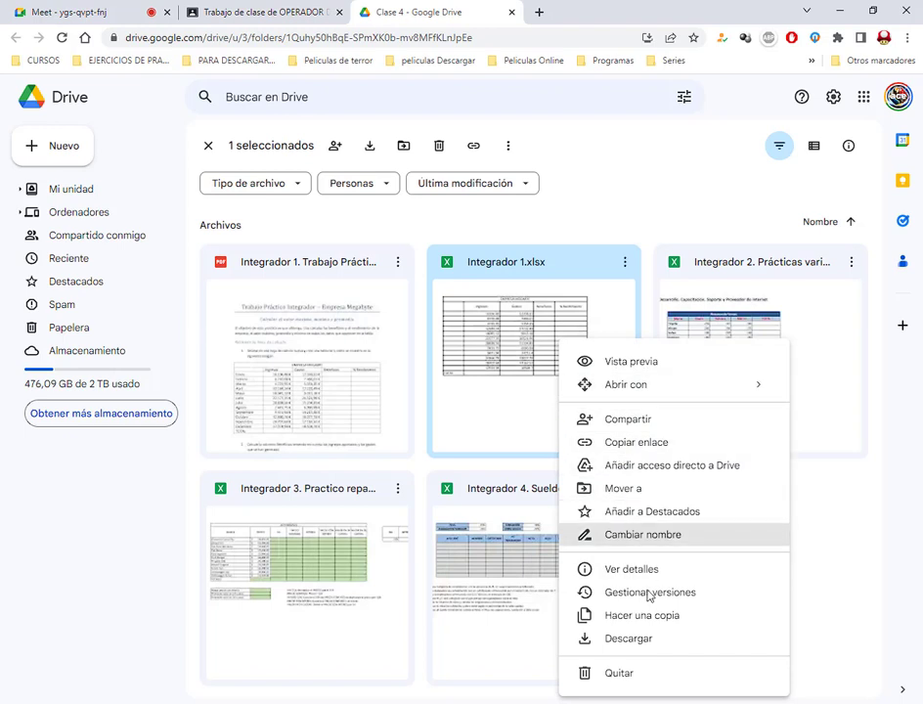
{"action": "left_click", "coordinate": [628, 639]}
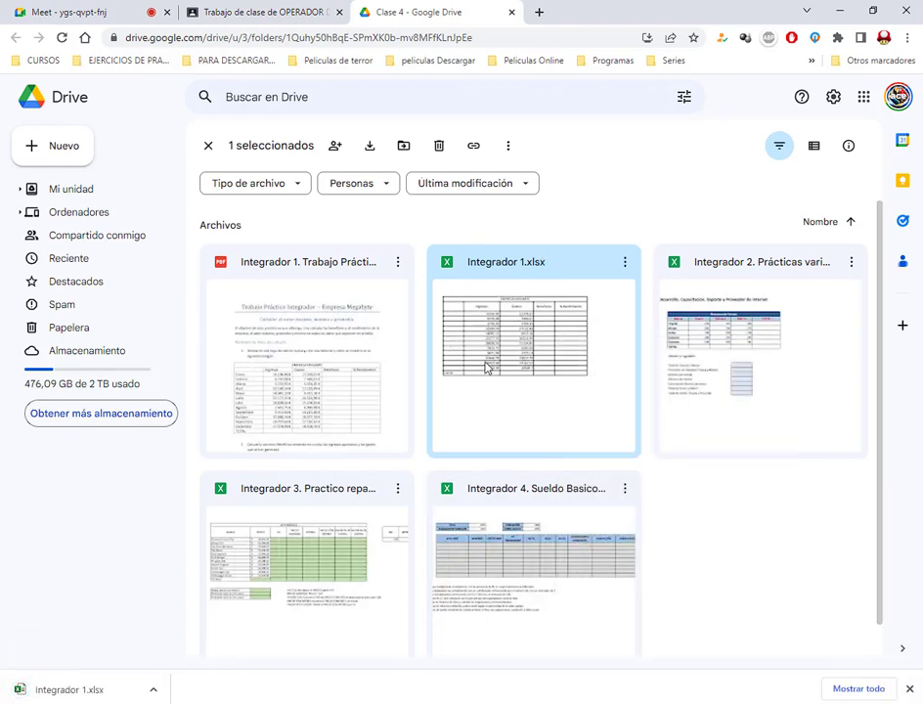
{"action": "left_click", "coordinate": [61, 11]}
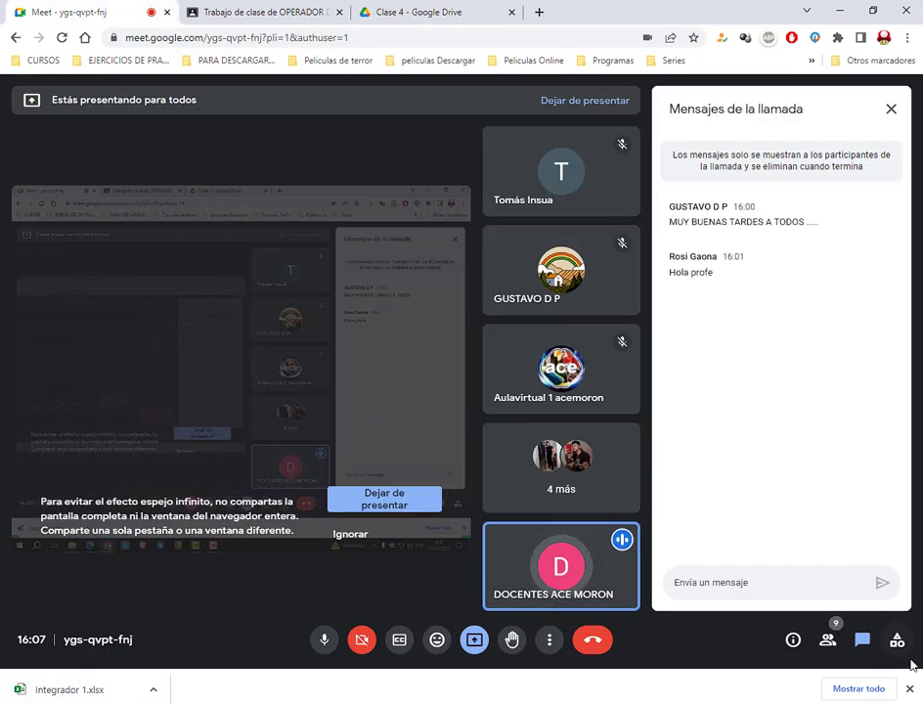
{"action": "left_click", "coordinate": [909, 690]}
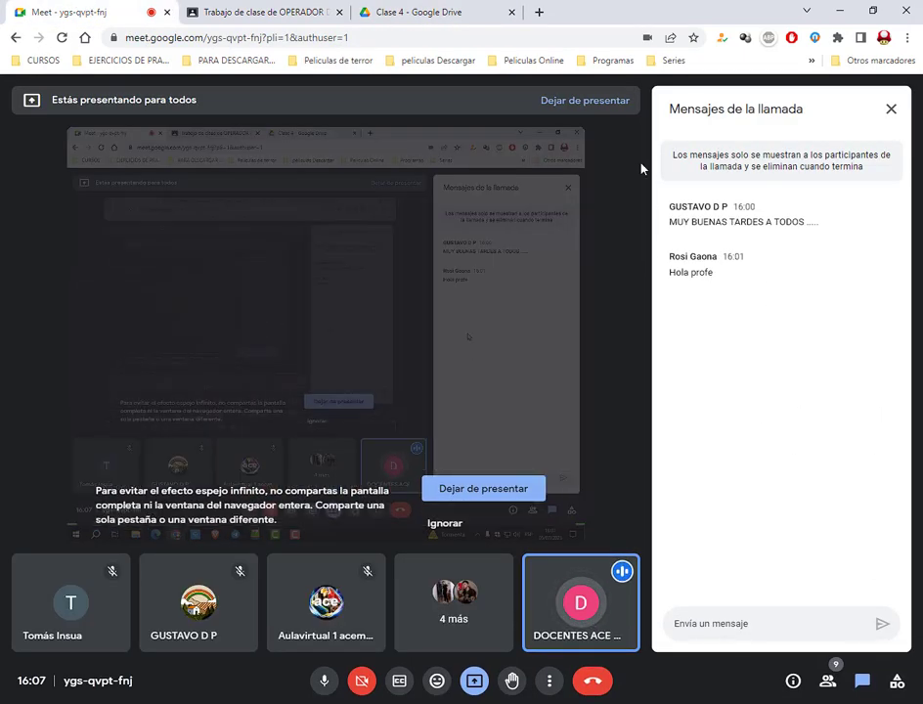
{"action": "left_click", "coordinate": [395, 12]}
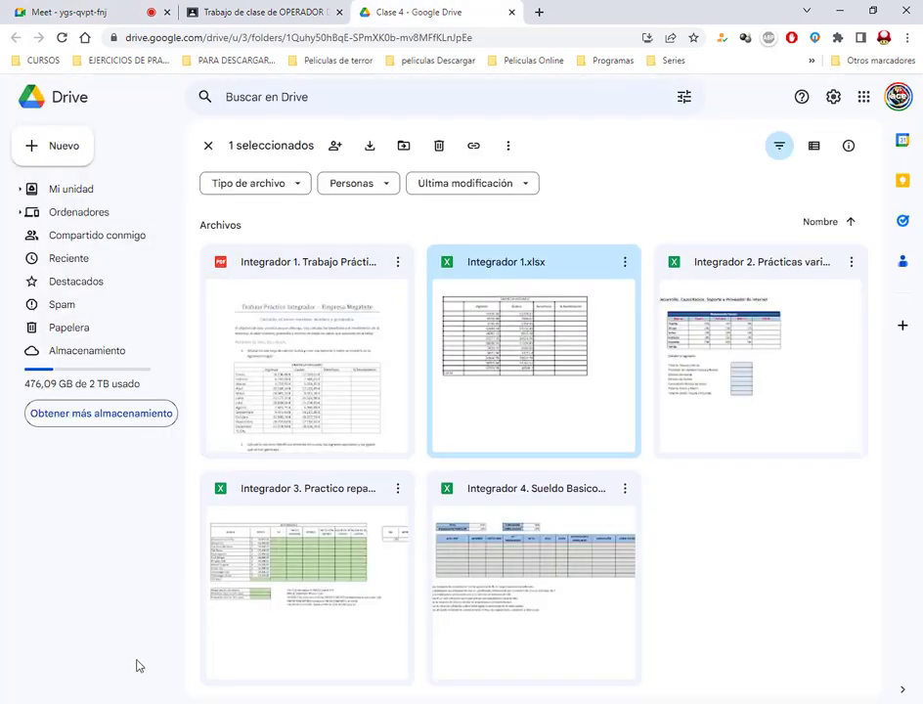
View Integrador 1.xlsx in Google Sheets and select its entire sheet before closing it.
{"action": "double_click", "coordinate": [550, 320]}
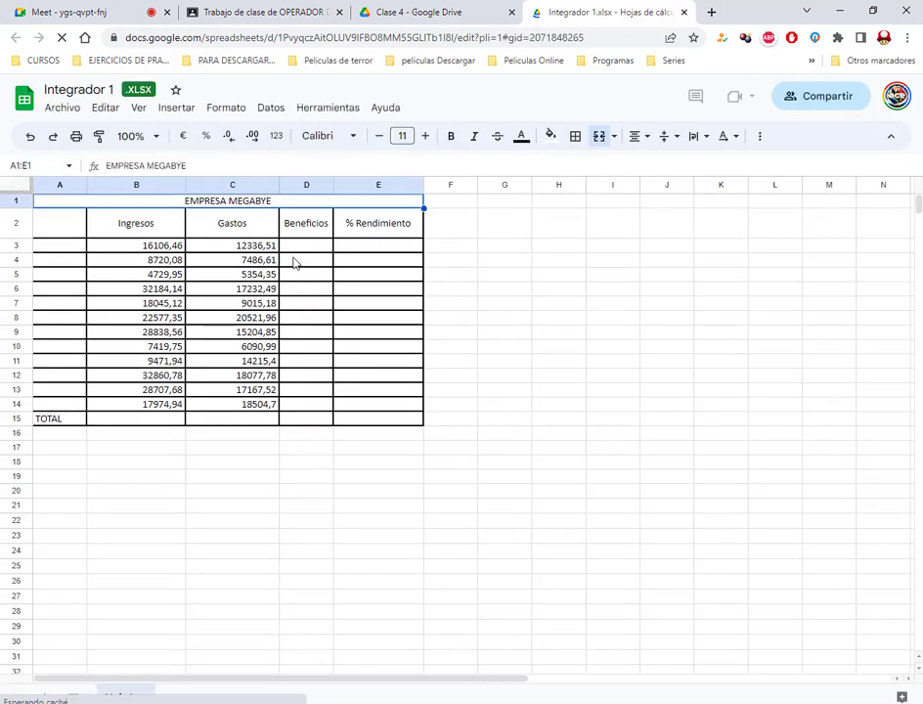
{"action": "left_click_drag", "start_coordinate": [456, 432], "coordinate": [59, 201]}
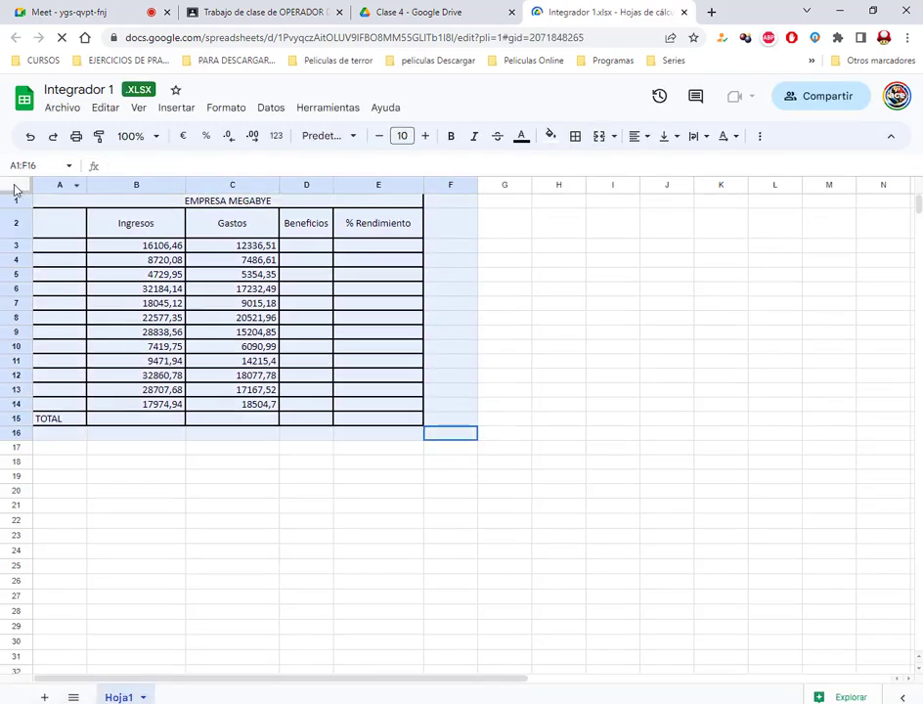
{"action": "left_click", "coordinate": [571, 262]}
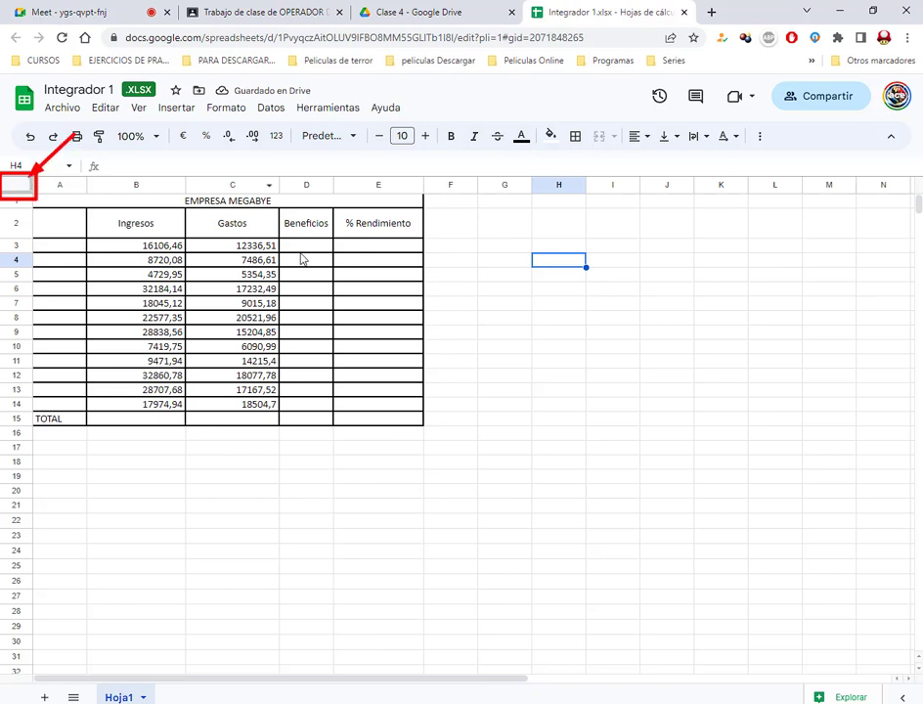
{"action": "left_click", "coordinate": [17, 184]}
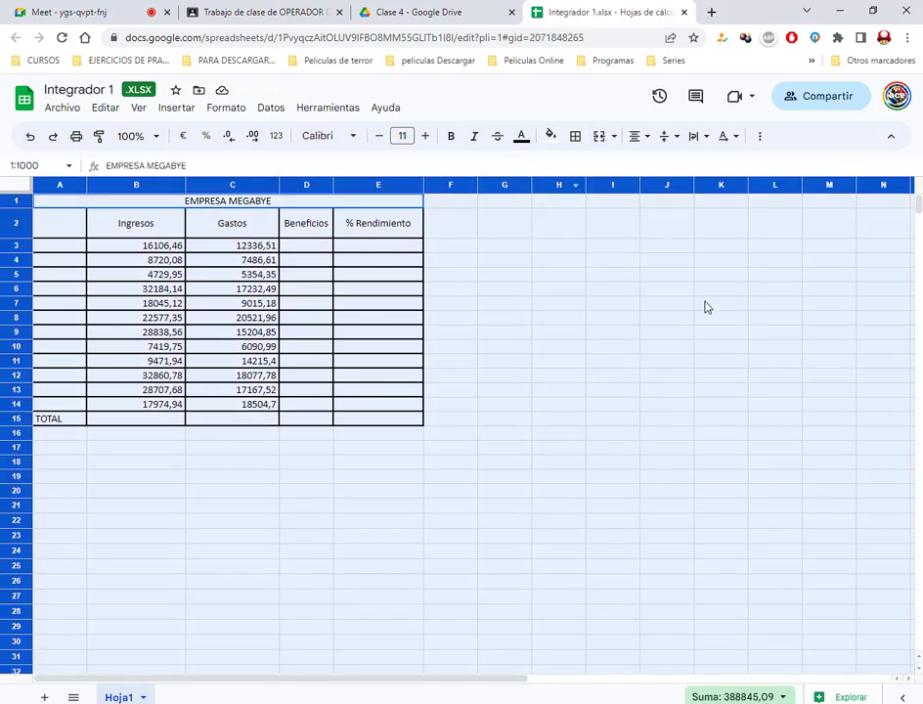
{"action": "left_click", "coordinate": [107, 110]}
{"action": "left_click", "coordinate": [137, 213]}
{"action": "left_click", "coordinate": [459, 11]}
{"action": "left_click", "coordinate": [683, 12]}
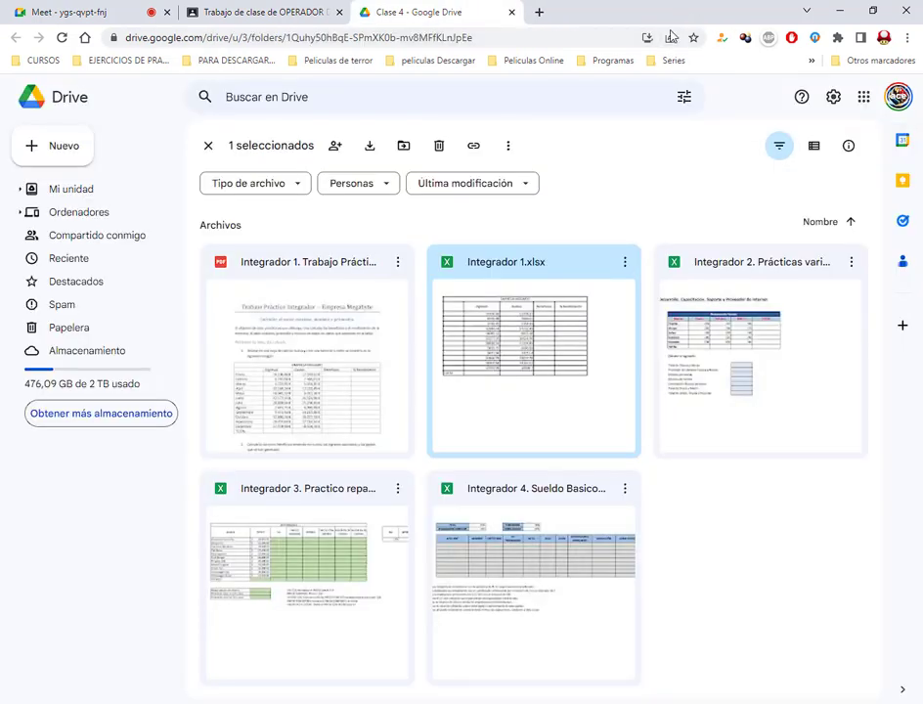
Preview the Integrador 1 PDF and Integrador 1.xlsx from the Clase 4 folder, closing each one after viewing.
{"action": "left_click", "coordinate": [752, 513]}
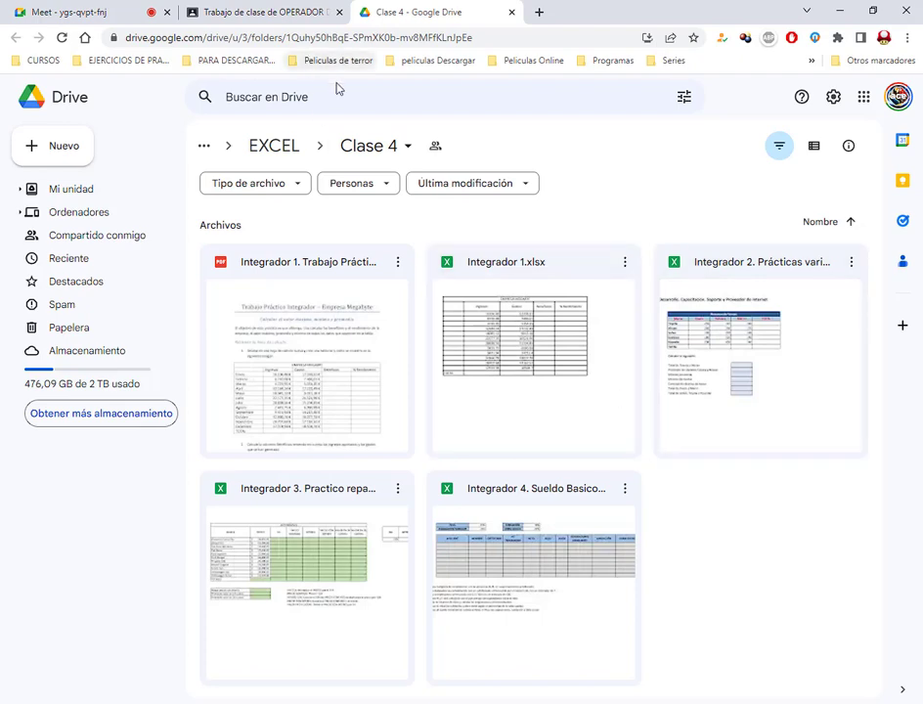
{"action": "double_click", "coordinate": [378, 310]}
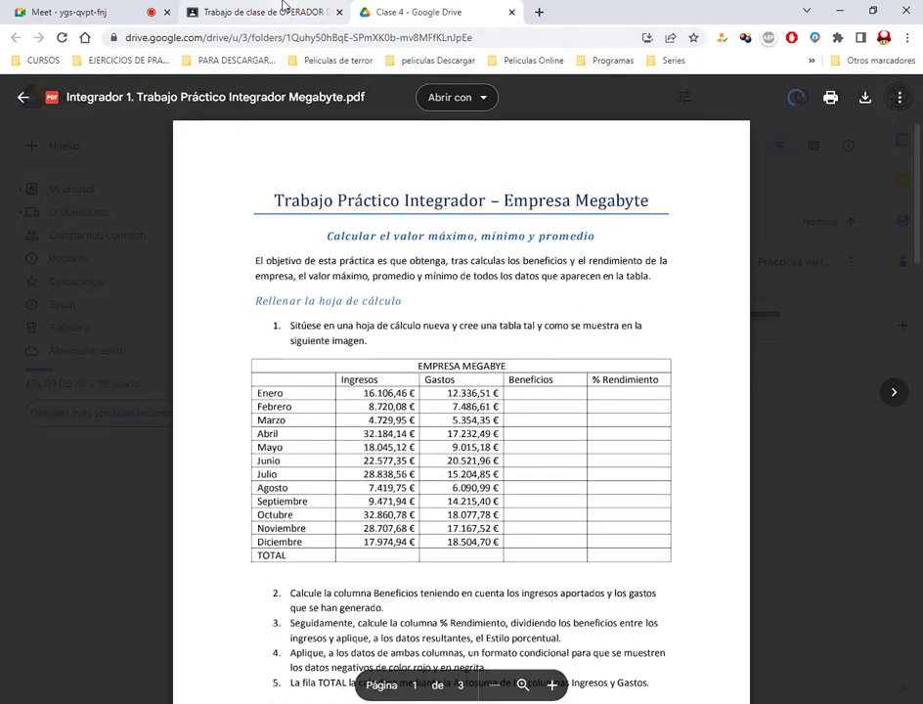
{"action": "left_click", "coordinate": [779, 175]}
{"action": "double_click", "coordinate": [539, 350]}
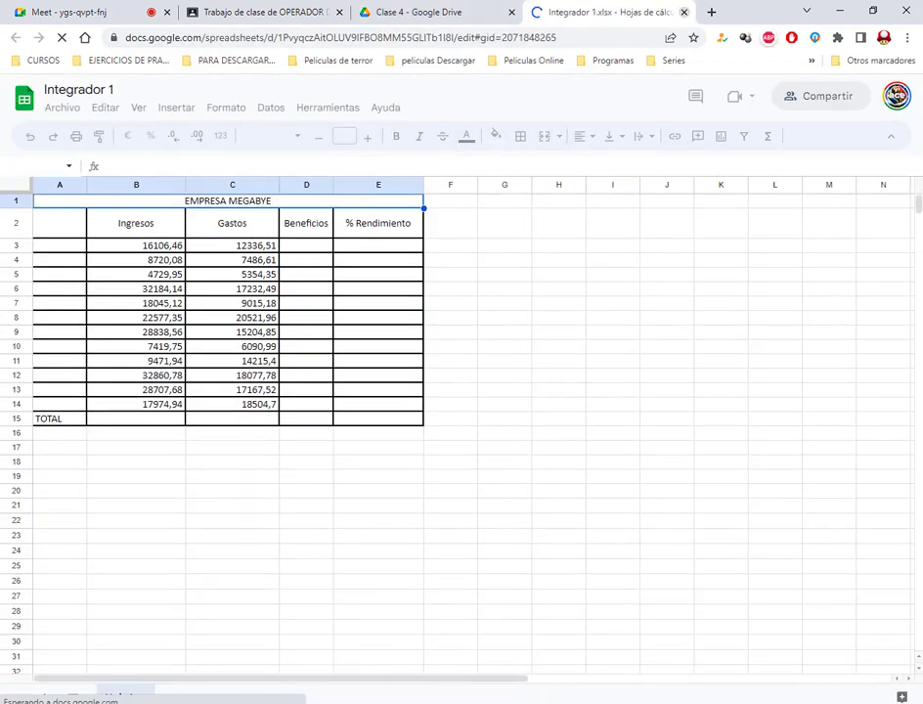
{"action": "key", "text": "ctrl+w"}
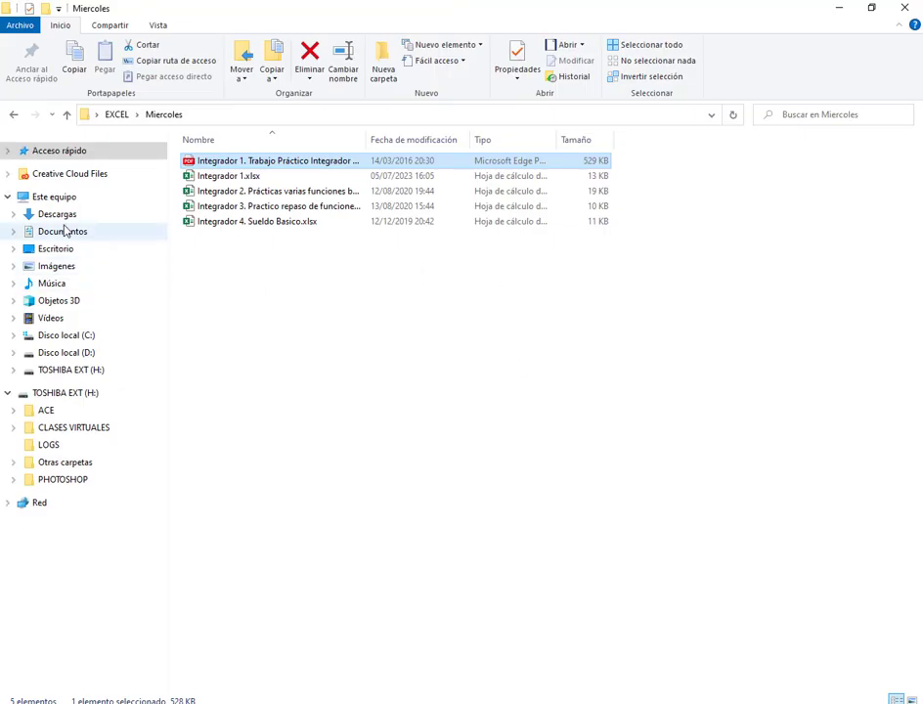
Open the downloaded Integrador 1.xlsx from the Descargas folder in Excel and enable editing.
{"action": "left_click", "coordinate": [64, 214]}
{"action": "double_click", "coordinate": [217, 181]}
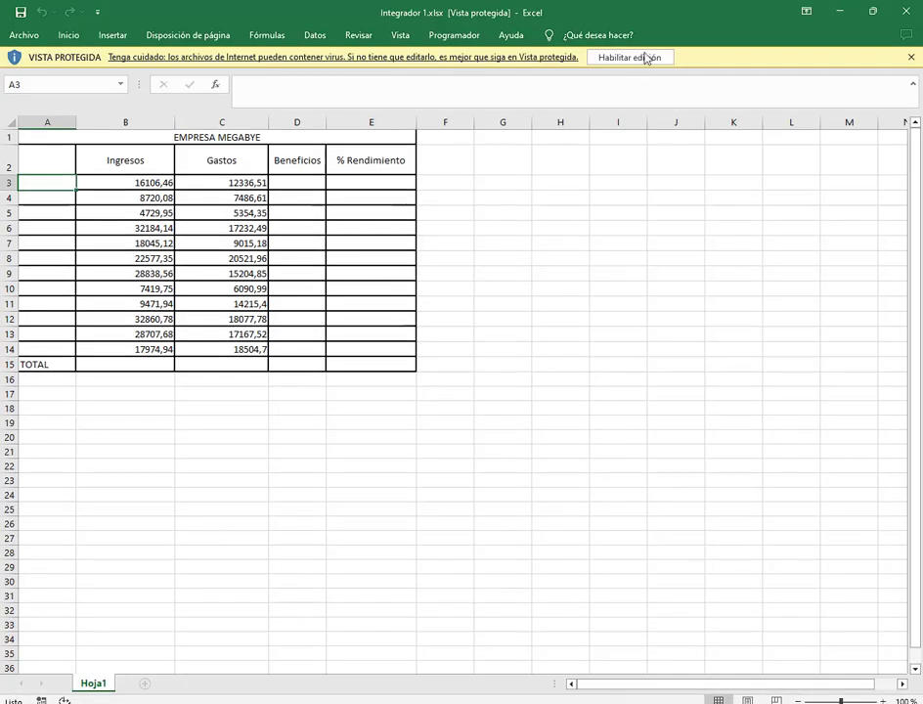
{"action": "left_click", "coordinate": [622, 61]}
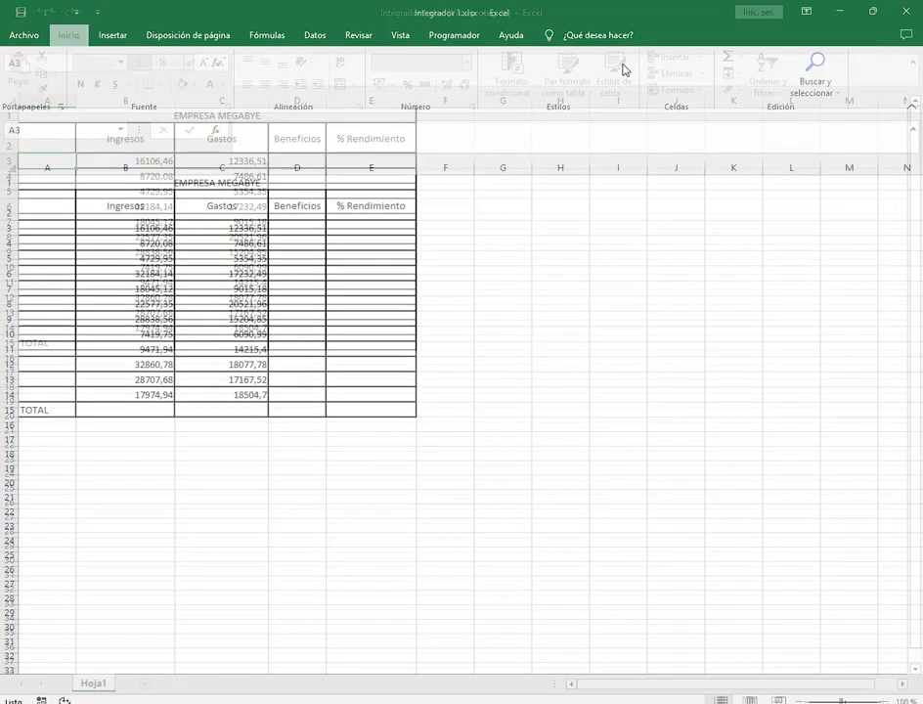
Shrink the Excel workbook to a smaller floating window and place it over the Meet call, with File Explorer minimized.
{"action": "left_click", "coordinate": [874, 7]}
{"action": "left_click_drag", "start_coordinate": [471, 130], "coordinate": [364, 65]}
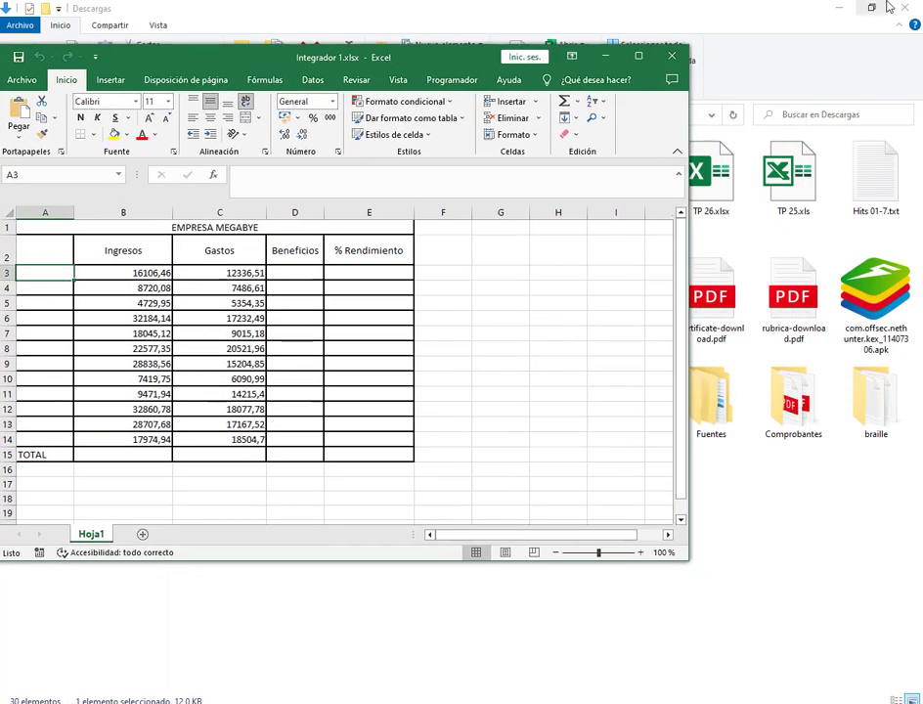
{"action": "left_click", "coordinate": [839, 8]}
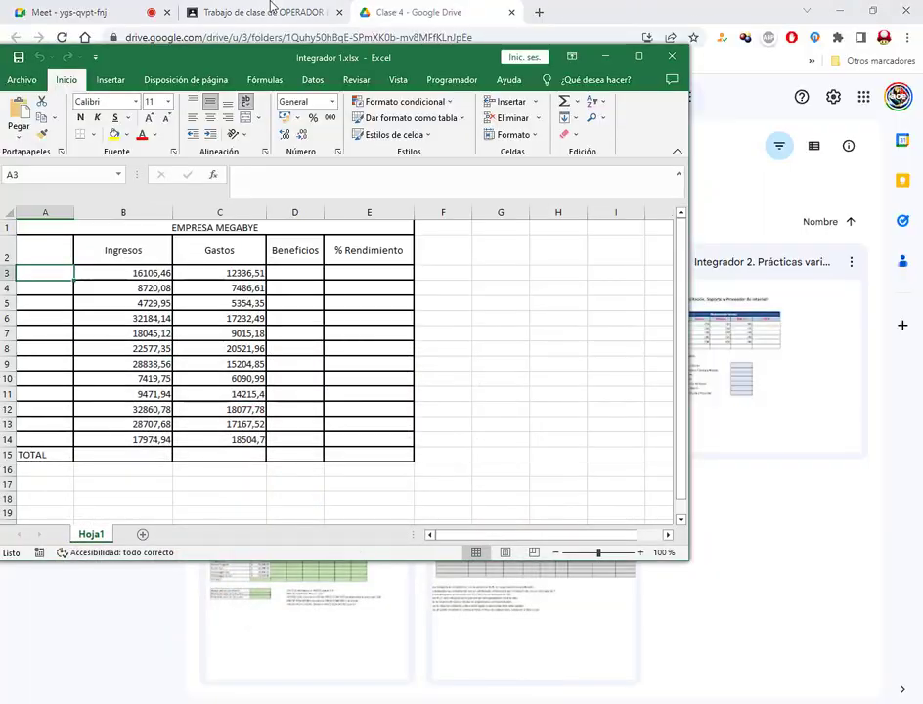
{"action": "left_click", "coordinate": [83, 14]}
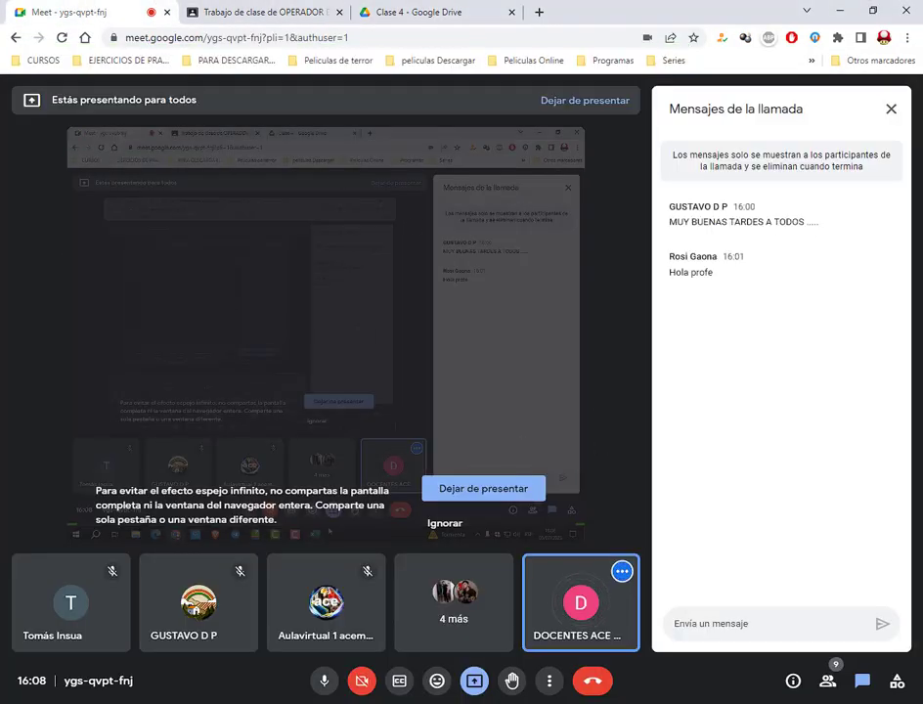
{"action": "key", "text": "alt+Tab"}
{"action": "left_click_drag", "start_coordinate": [692, 564], "coordinate": [509, 598]}
{"action": "left_click_drag", "start_coordinate": [272, 55], "coordinate": [346, 66]}
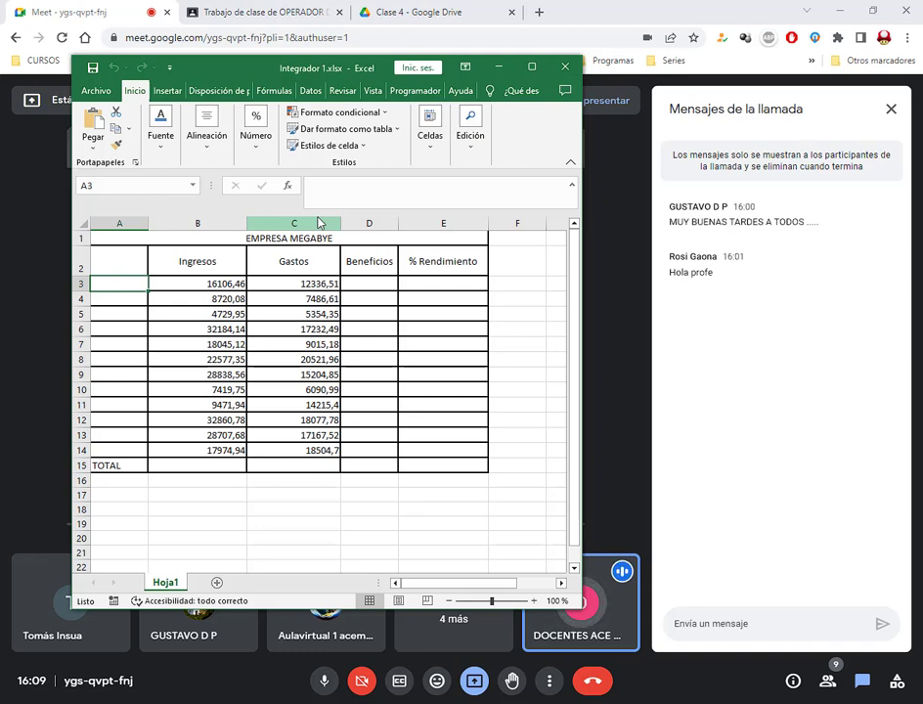
Switch to the Integrador 1 PDF and examine its exercise instructions, highlighting the heading about maximum, minimum and average values.
{"action": "key", "text": "alt+Tab"}
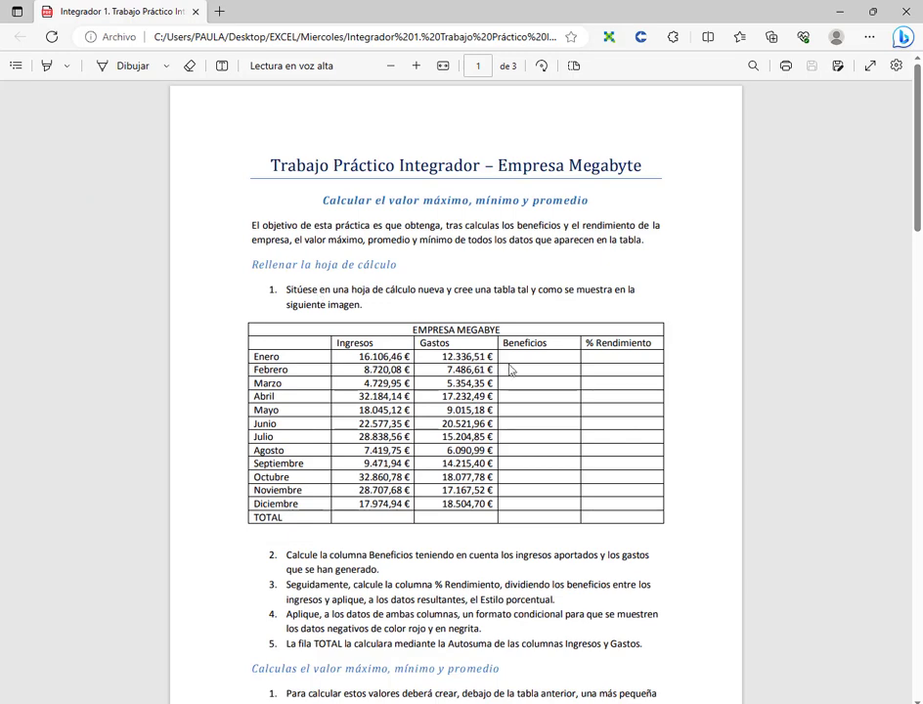
{"action": "scroll", "coordinate": [504, 371], "scroll_direction": "down", "scroll_amount": 4}
{"action": "scroll", "coordinate": [335, 156], "scroll_direction": "up", "scroll_amount": 3}
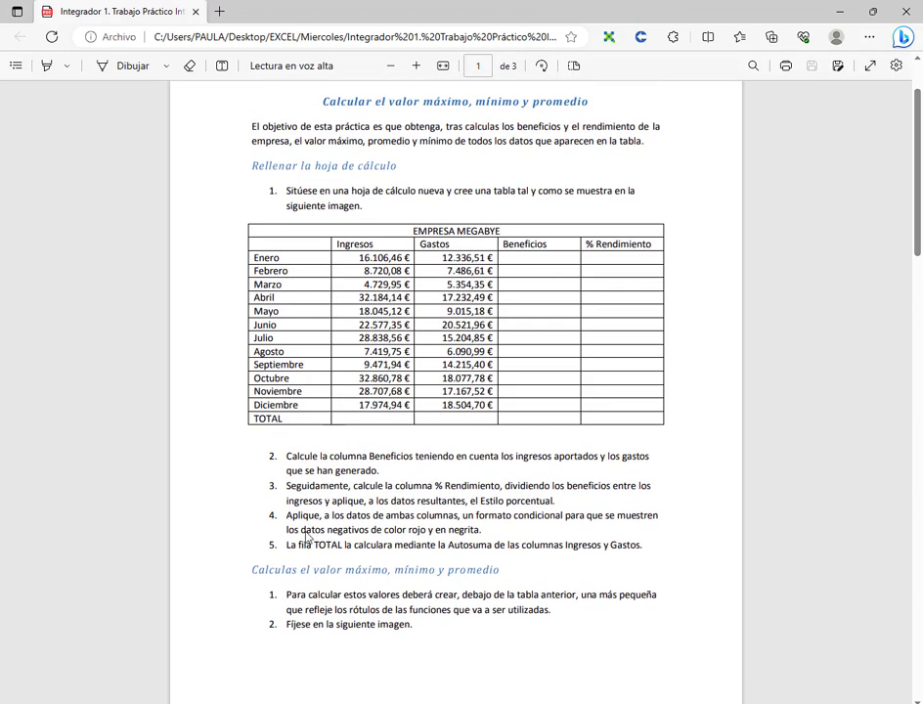
{"action": "left_click_drag", "start_coordinate": [253, 571], "coordinate": [501, 572]}
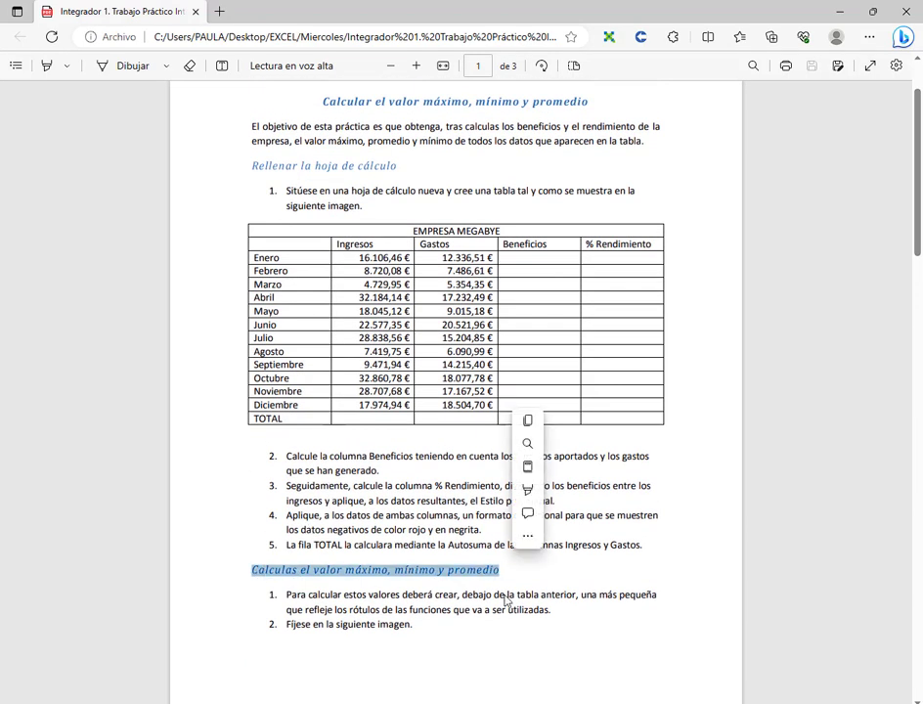
{"action": "left_click", "coordinate": [497, 603]}
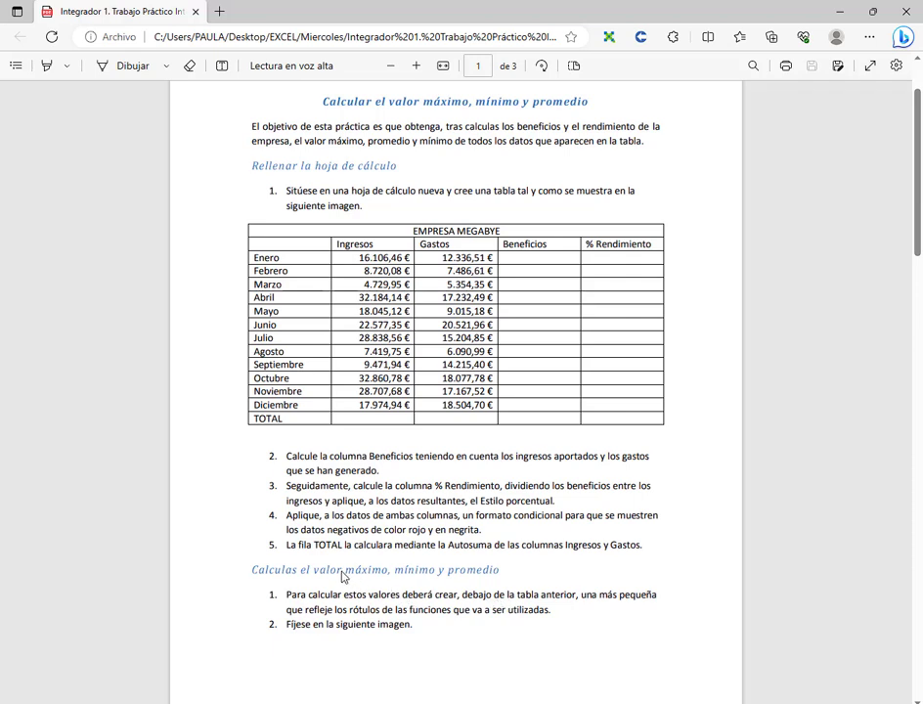
{"action": "left_click_drag", "start_coordinate": [343, 576], "coordinate": [494, 578]}
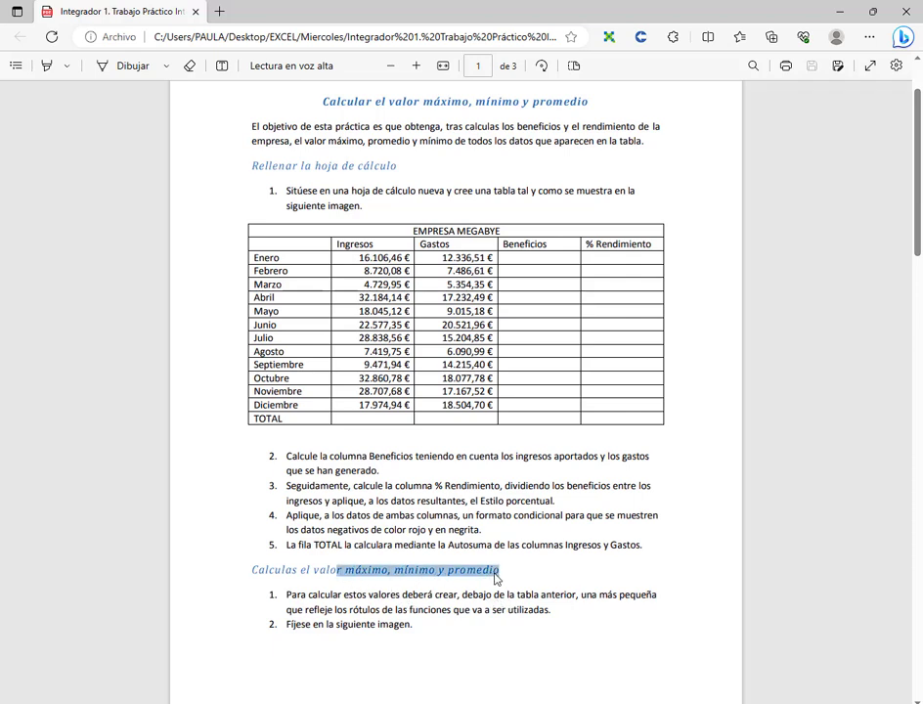
Examine the PDF instructions for calculating Beneficios, % Rendimiento, conditional formatting, totals, and the maximum, minimum and average values.
{"action": "left_click", "coordinate": [420, 580]}
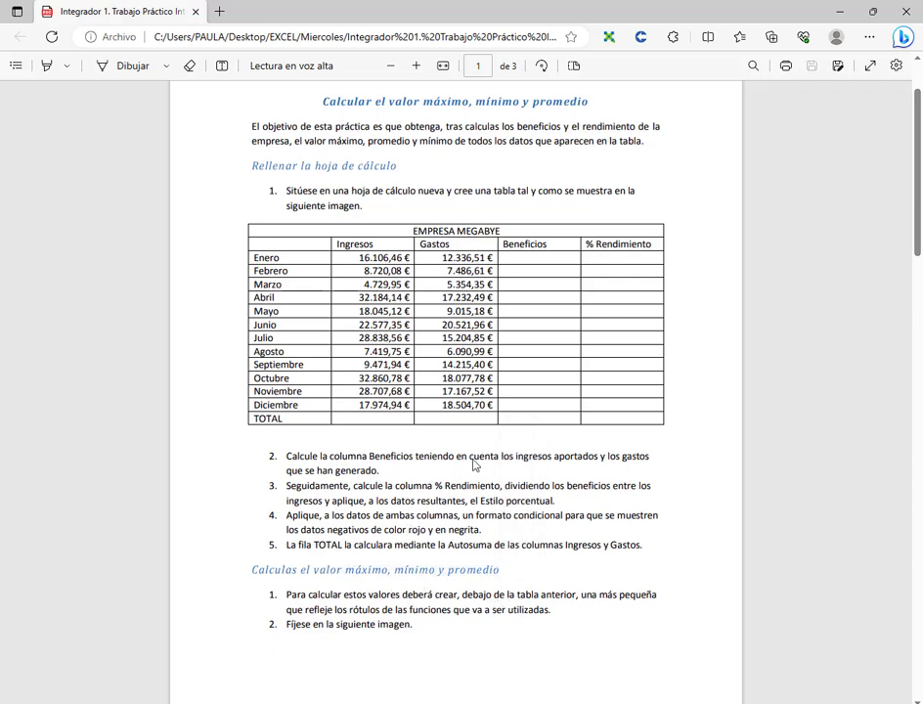
{"action": "scroll", "coordinate": [513, 461], "scroll_direction": "down", "scroll_amount": 1}
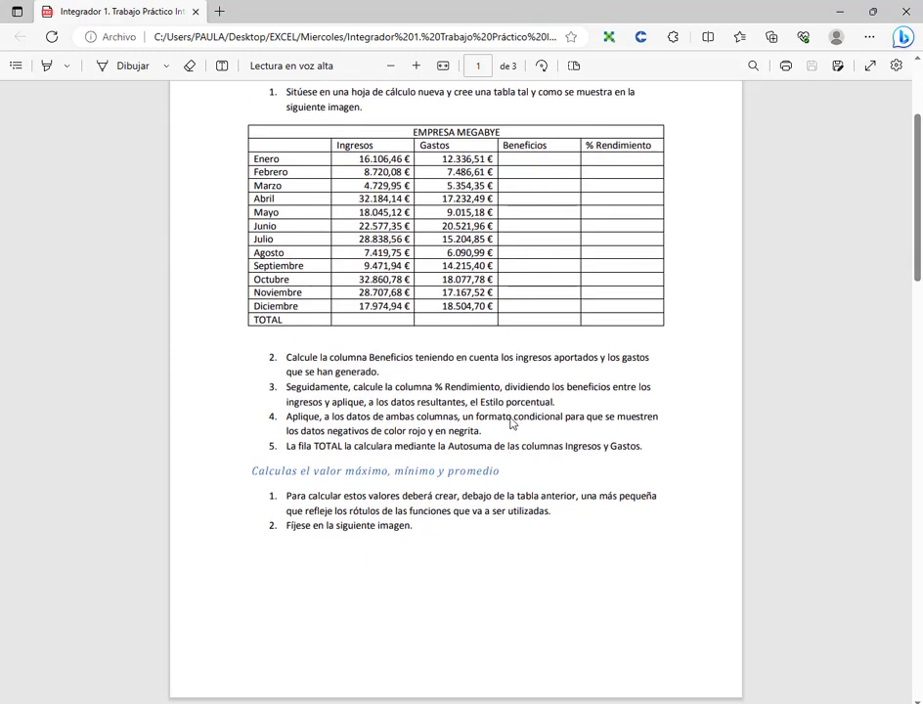
{"action": "left_click", "coordinate": [416, 65]}
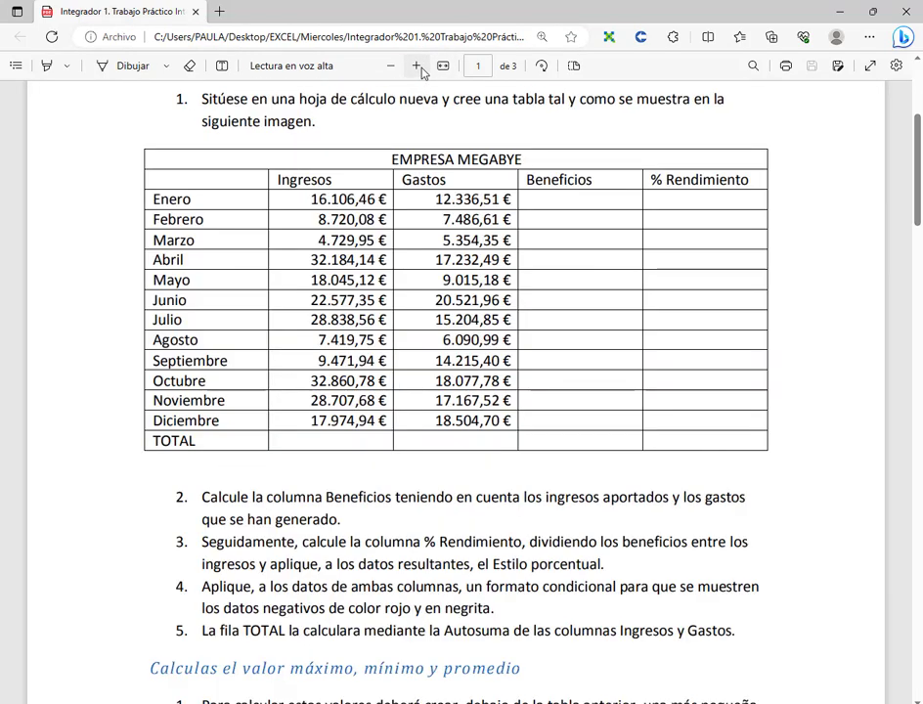
{"action": "scroll", "coordinate": [596, 373], "scroll_direction": "down", "scroll_amount": 2}
{"action": "scroll", "coordinate": [596, 374], "scroll_direction": "down", "scroll_amount": 2}
{"action": "left_click_drag", "start_coordinate": [536, 366], "coordinate": [698, 404]}
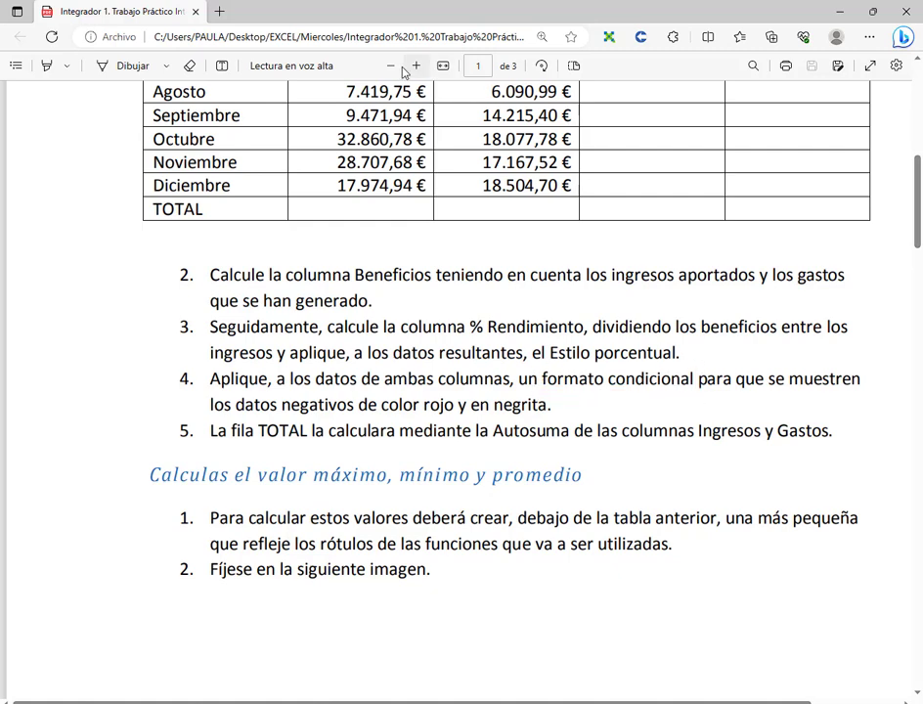
{"action": "left_click", "coordinate": [391, 66]}
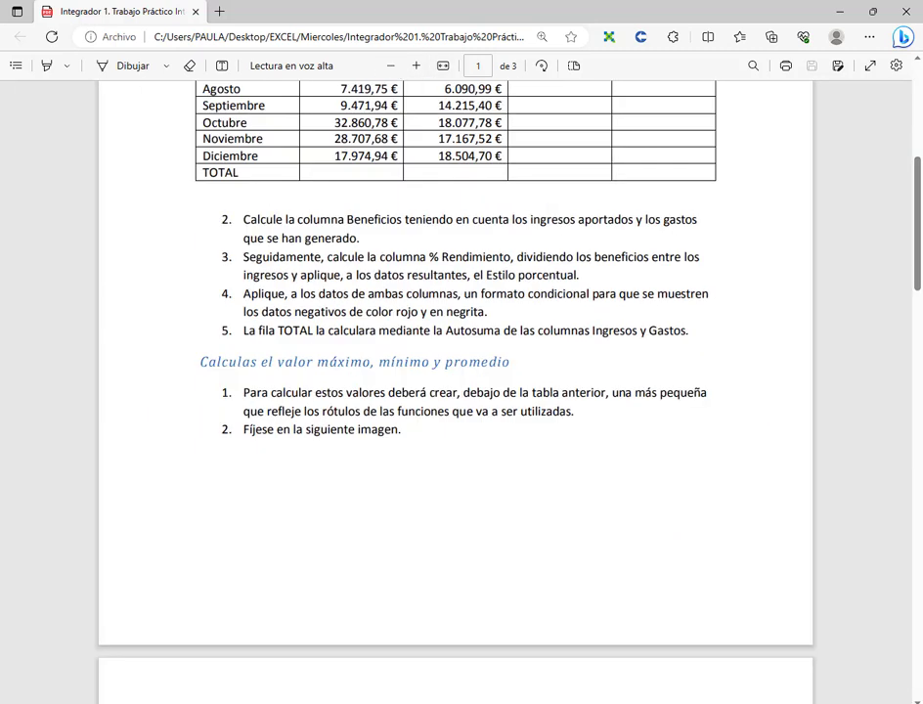
Set the Windows display scaling for apps and text to 125% in the accessibility display settings, and close the settings.
{"action": "key", "text": "alt+Tab"}
{"action": "key", "text": "alt+Tab"}
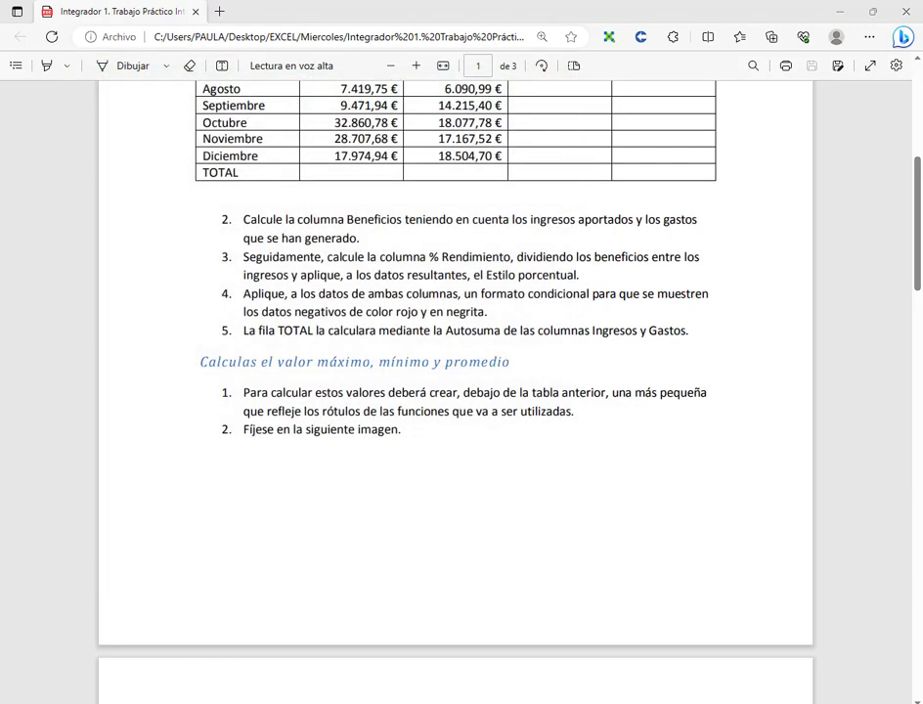
{"action": "key", "text": "super"}
{"action": "left_click", "coordinate": [16, 653]}
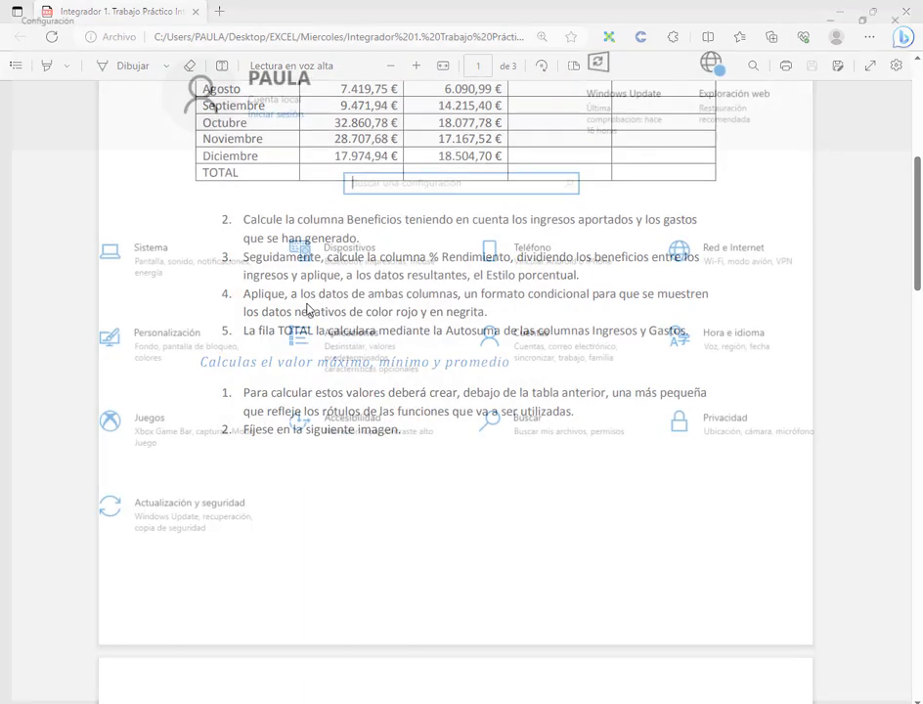
{"action": "left_click", "coordinate": [350, 416]}
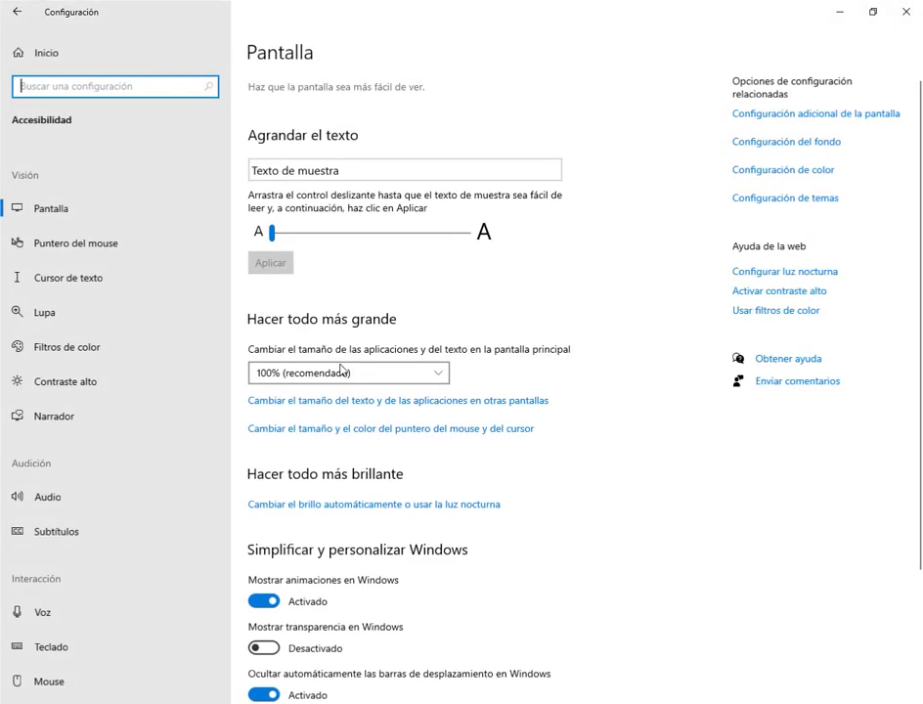
{"action": "left_click", "coordinate": [338, 373]}
{"action": "left_click", "coordinate": [332, 393]}
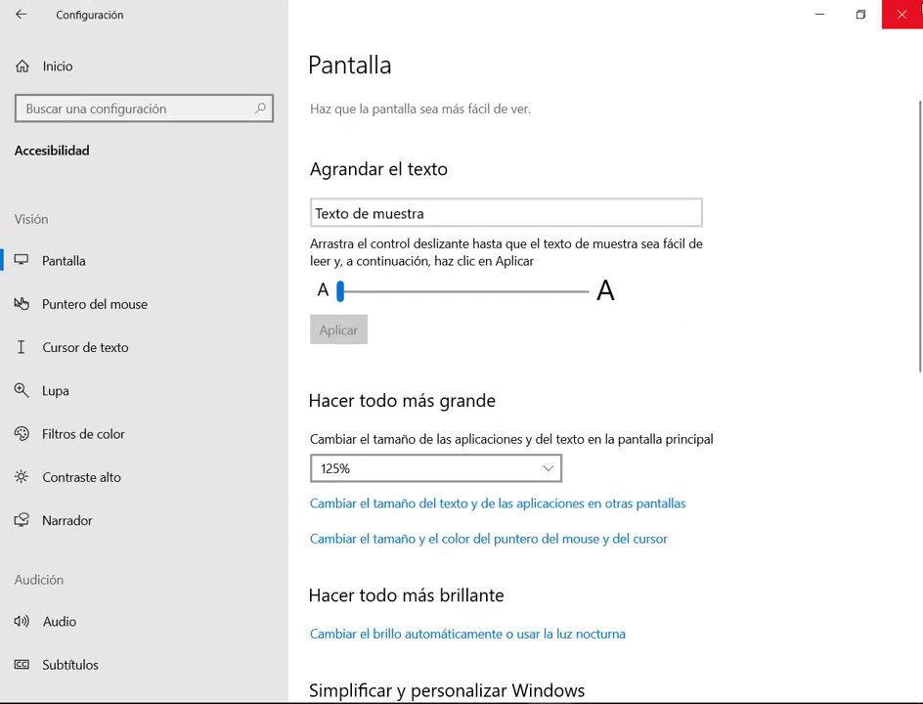
{"action": "left_click", "coordinate": [895, 18]}
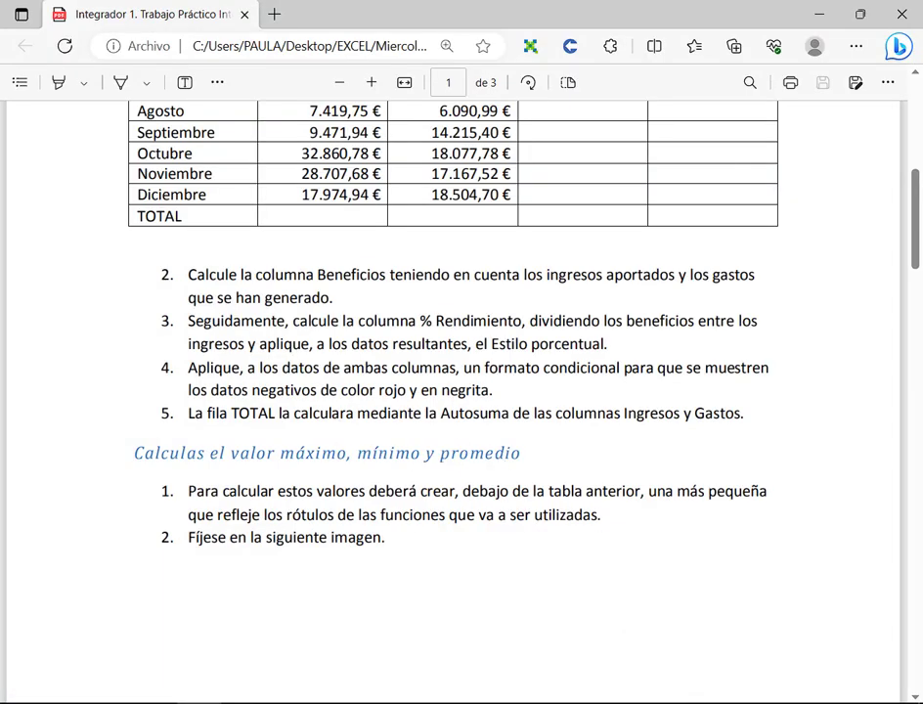
Switch to Excel and open the recent Integrador 1.xlsx from the Descargas folder.
{"action": "key", "text": "super"}
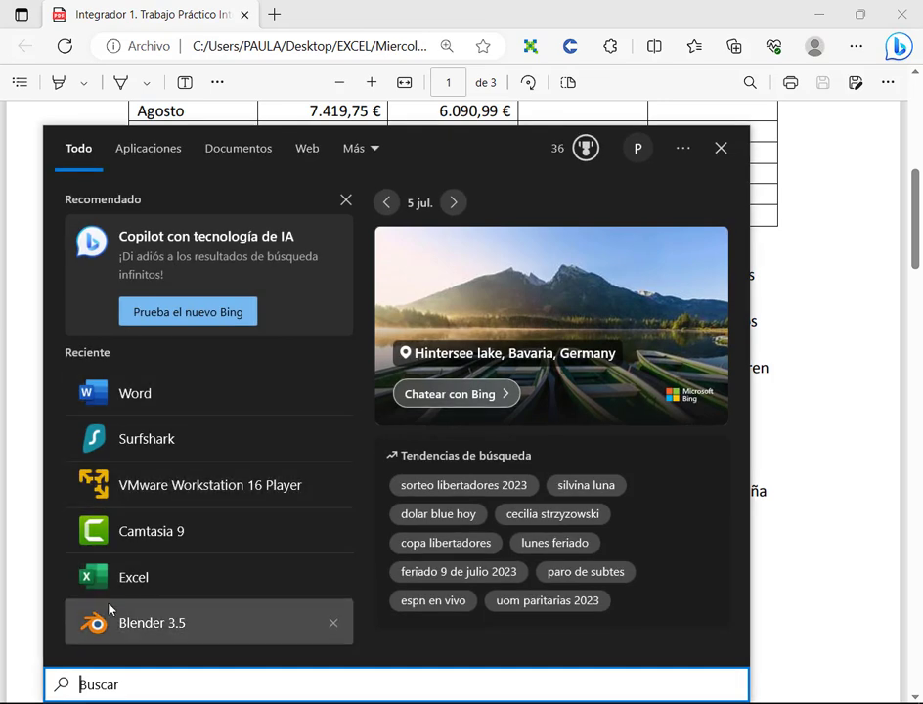
{"action": "left_click", "coordinate": [124, 582]}
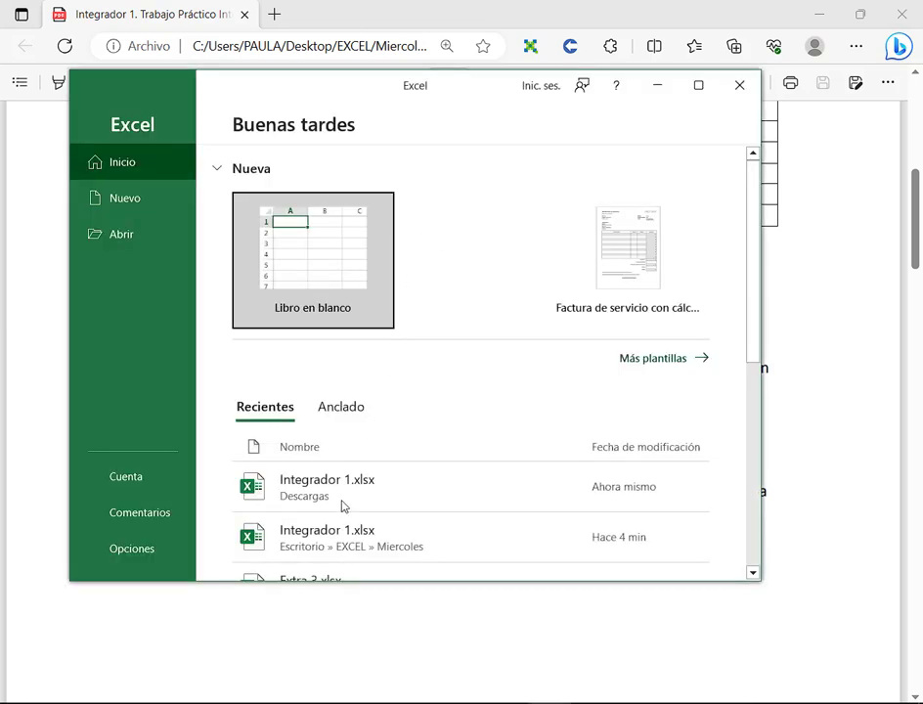
{"action": "left_click", "coordinate": [353, 491]}
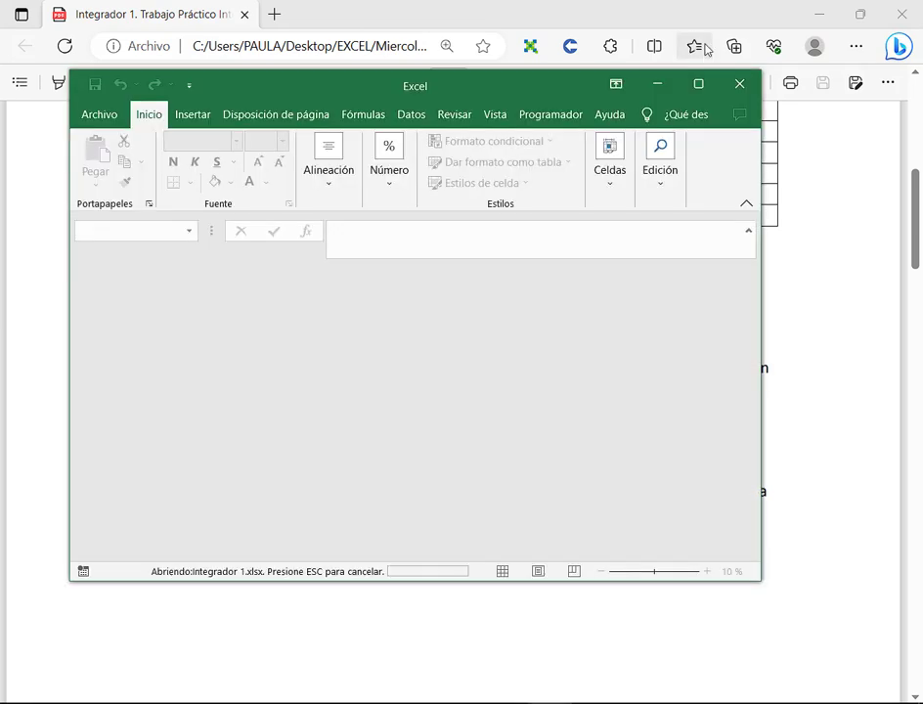
{"action": "left_click", "coordinate": [697, 85]}
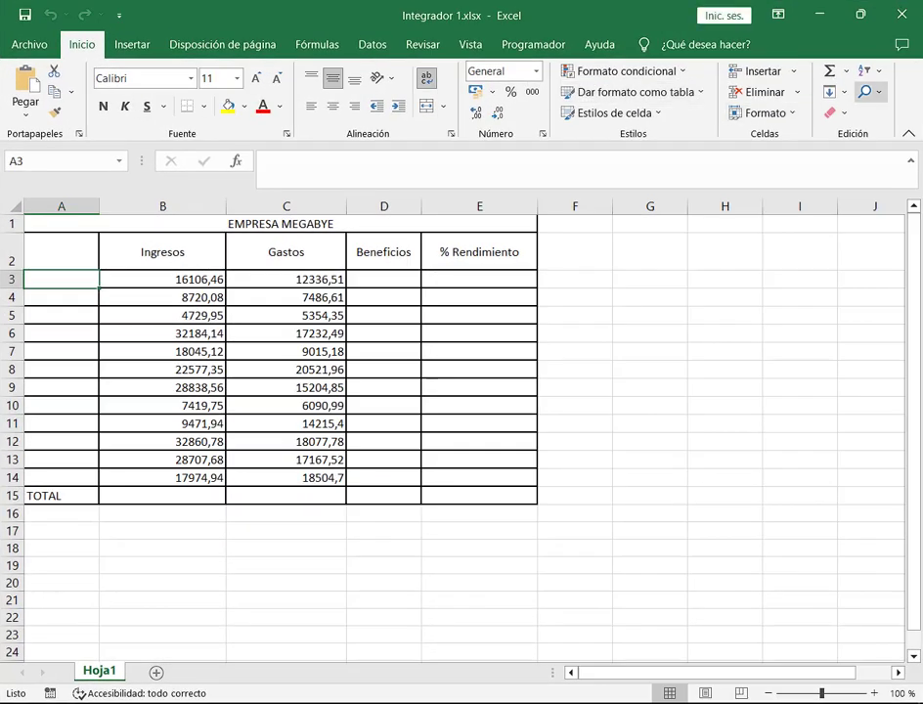
Arrange Excel as a narrow floating window beside the Meet chat, with the PDF minimized and the sheet zoom at 90%.
{"action": "left_click", "coordinate": [860, 14]}
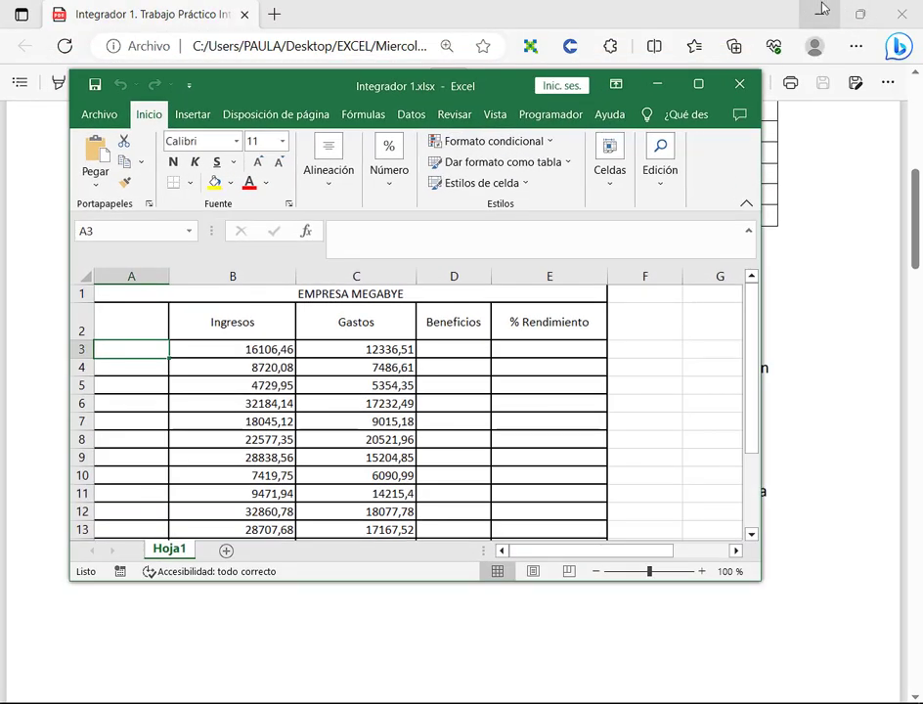
{"action": "left_click", "coordinate": [819, 14]}
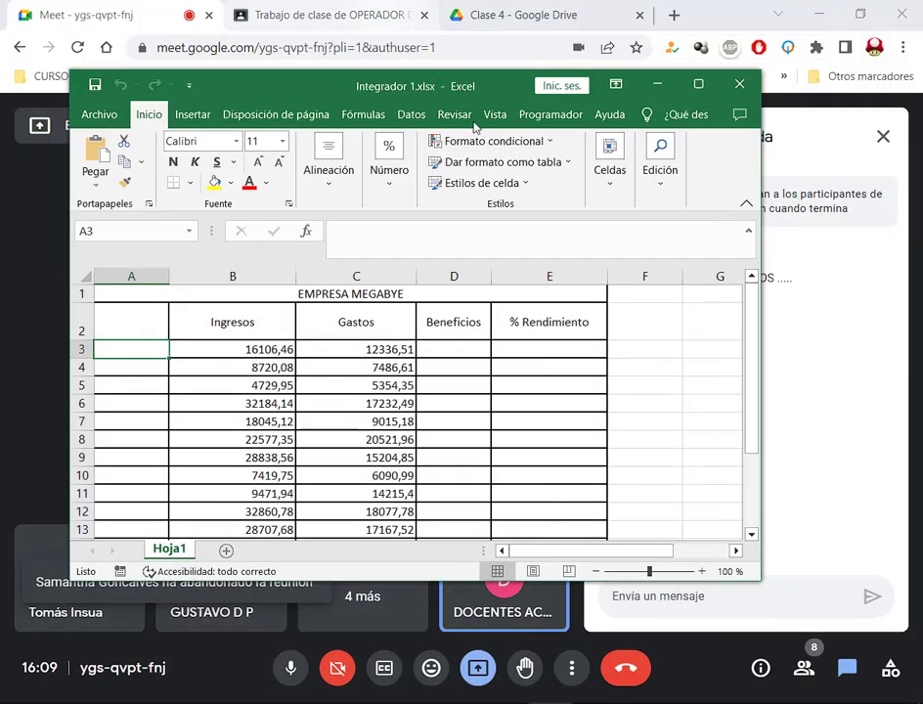
{"action": "left_click_drag", "start_coordinate": [497, 91], "coordinate": [433, 67]}
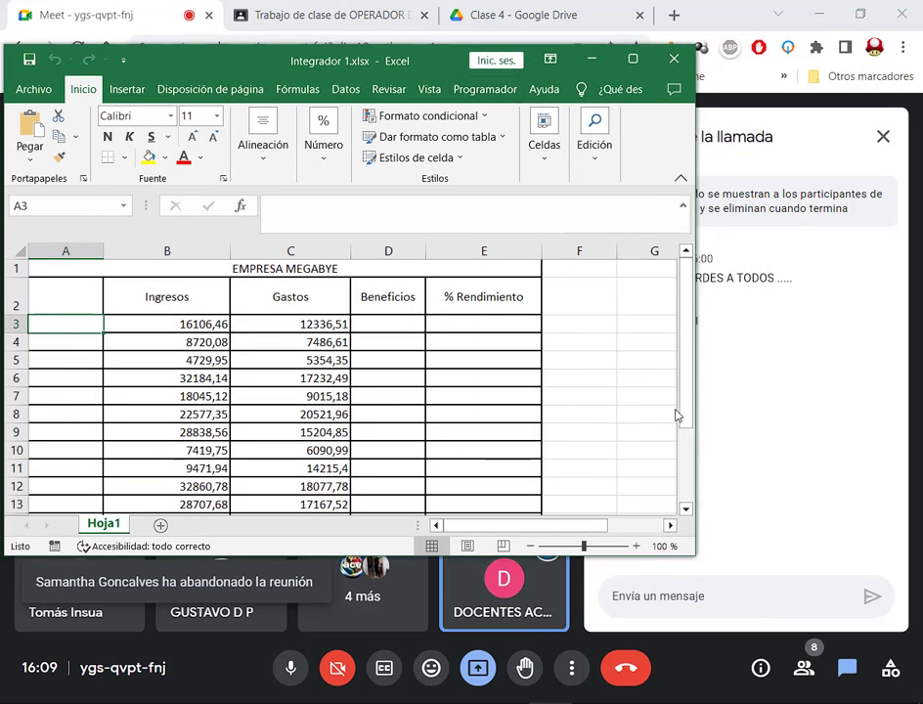
{"action": "left_click_drag", "start_coordinate": [694, 404], "coordinate": [562, 403]}
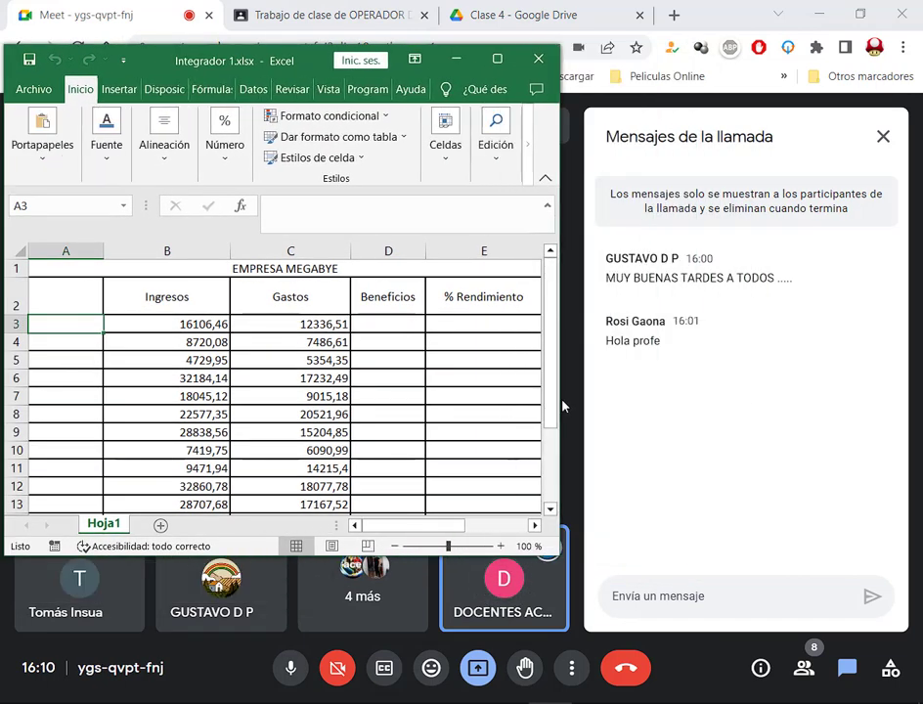
{"action": "left_click", "coordinate": [395, 545]}
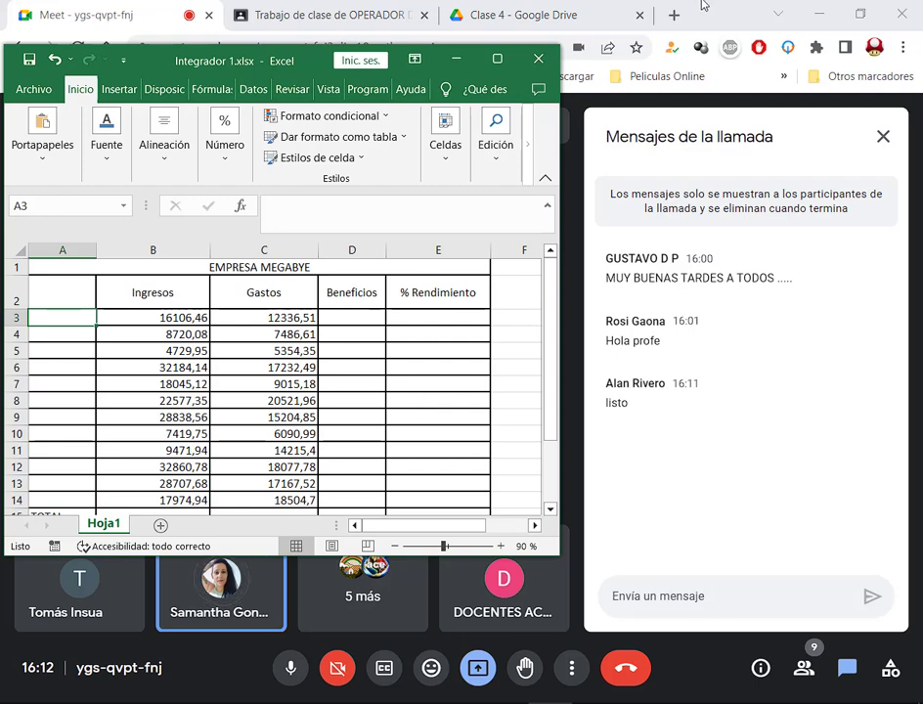
Switch to the Clase 4 folder in Google Drive and show where Integrador 1.xlsx can be downloaded.
{"action": "left_click", "coordinate": [529, 6]}
{"action": "scroll", "coordinate": [684, 357], "scroll_direction": "down", "scroll_amount": 2}
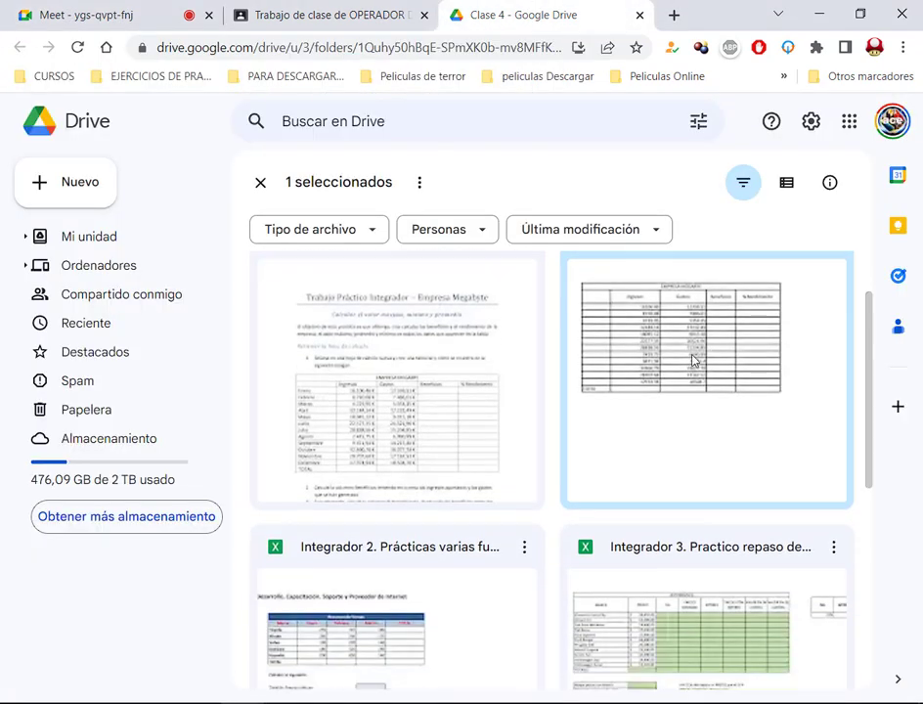
{"action": "right_click", "coordinate": [669, 347]}
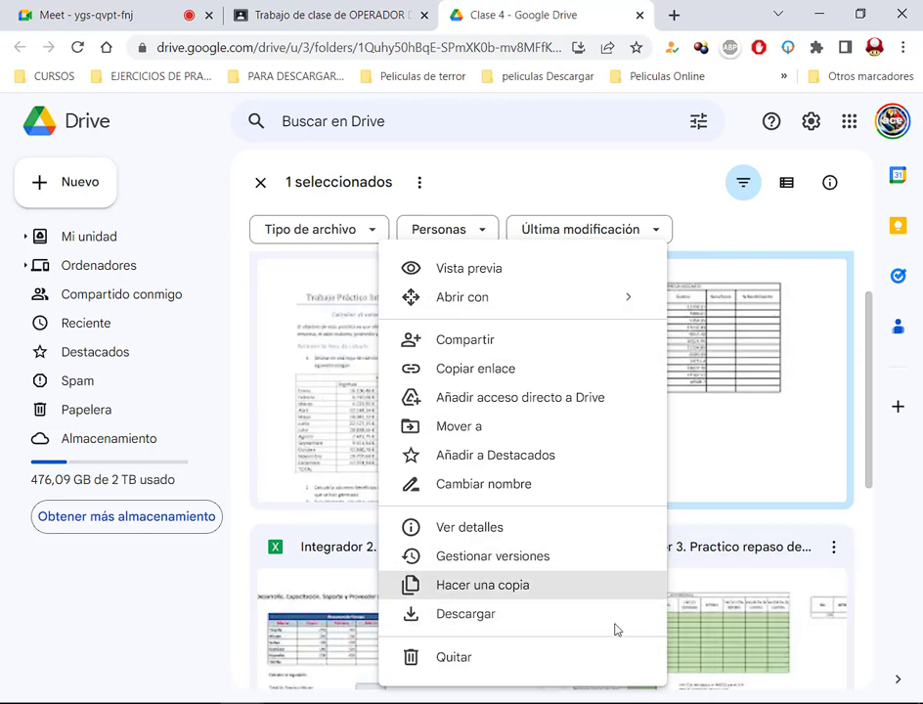
{"action": "mouse_move", "coordinate": [550, 703]}
{"action": "left_click", "coordinate": [549, 616]}
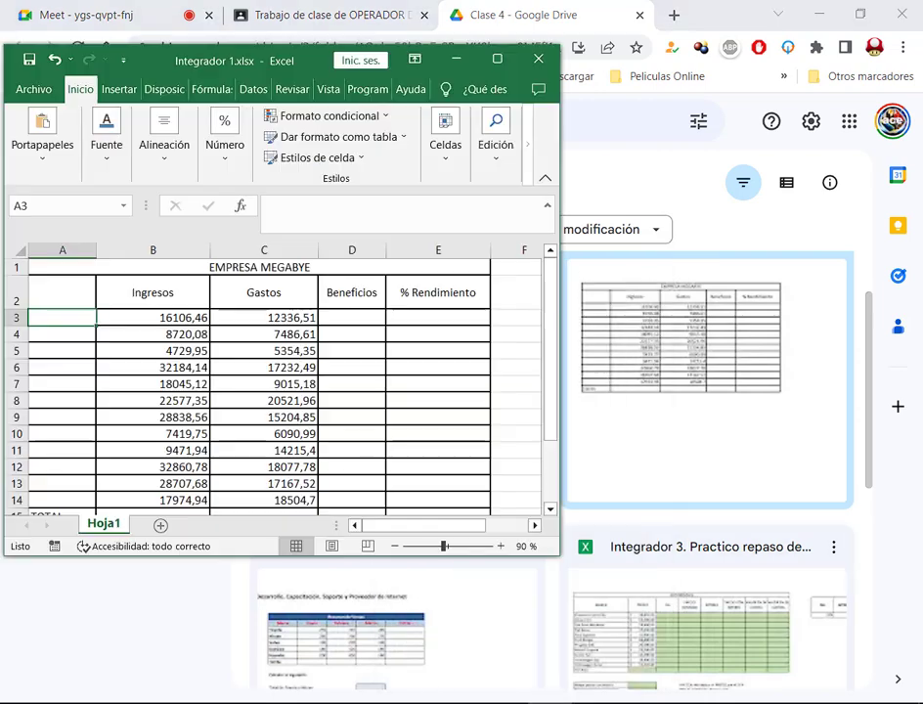
Maximize the Integrador 1.xlsx window in Excel and collapse the ribbon.
{"action": "left_click", "coordinate": [499, 57]}
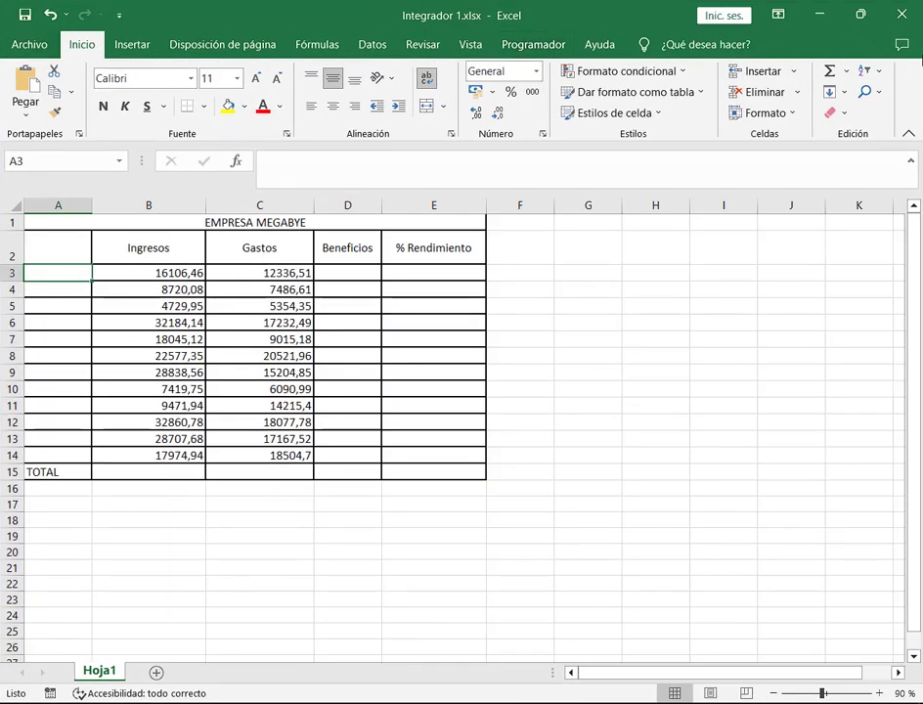
{"action": "left_click", "coordinate": [909, 133]}
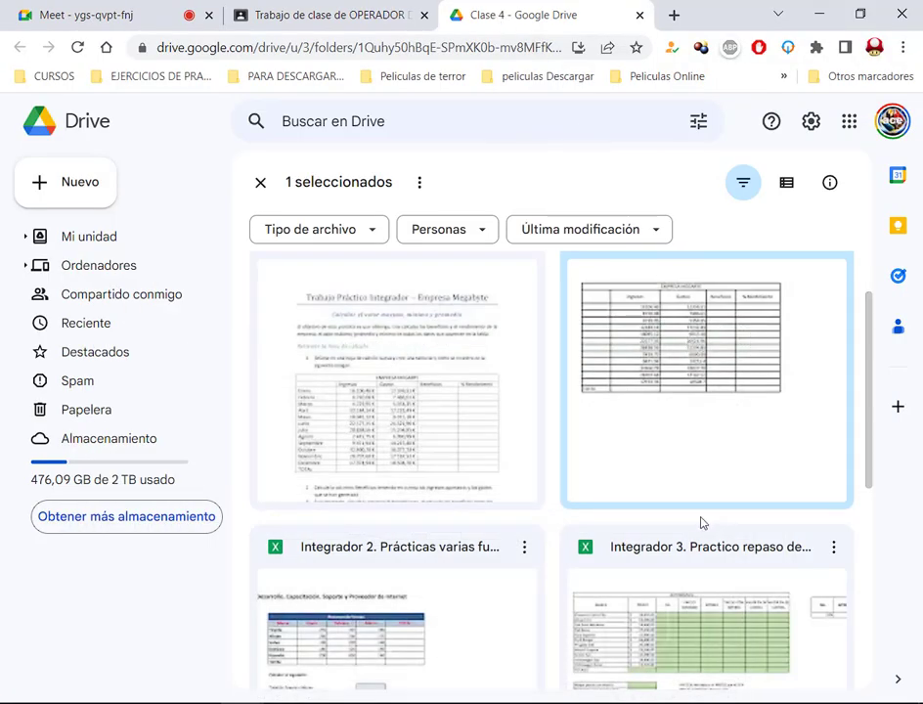
Show the download option for Integrador 1.xlsx in the Clase 4 Drive folder again, dismiss it, and return to the Meet call.
{"action": "right_click", "coordinate": [709, 359]}
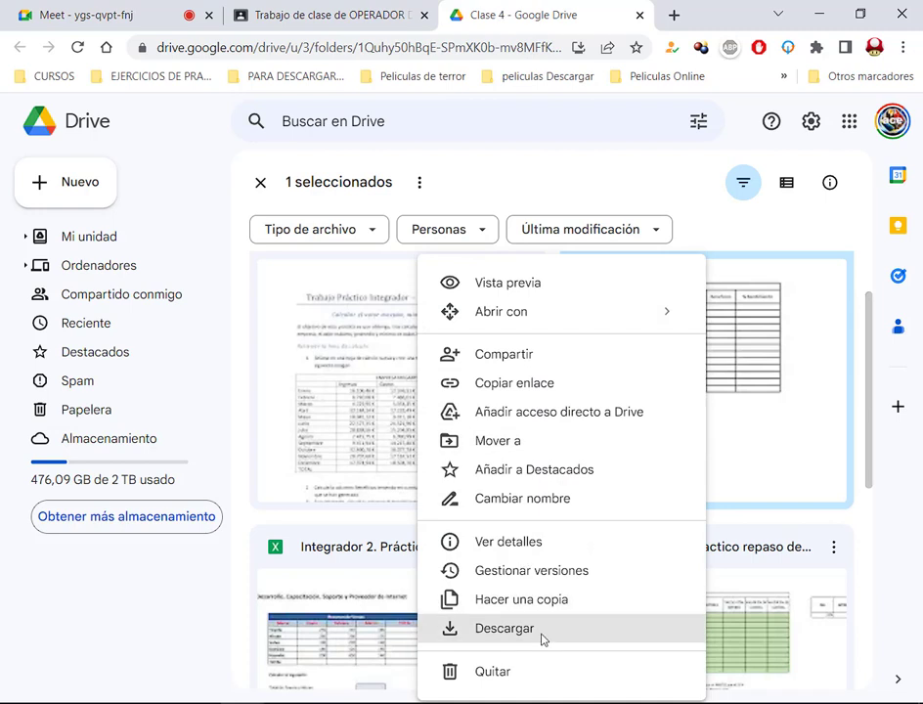
{"action": "left_click", "coordinate": [858, 502]}
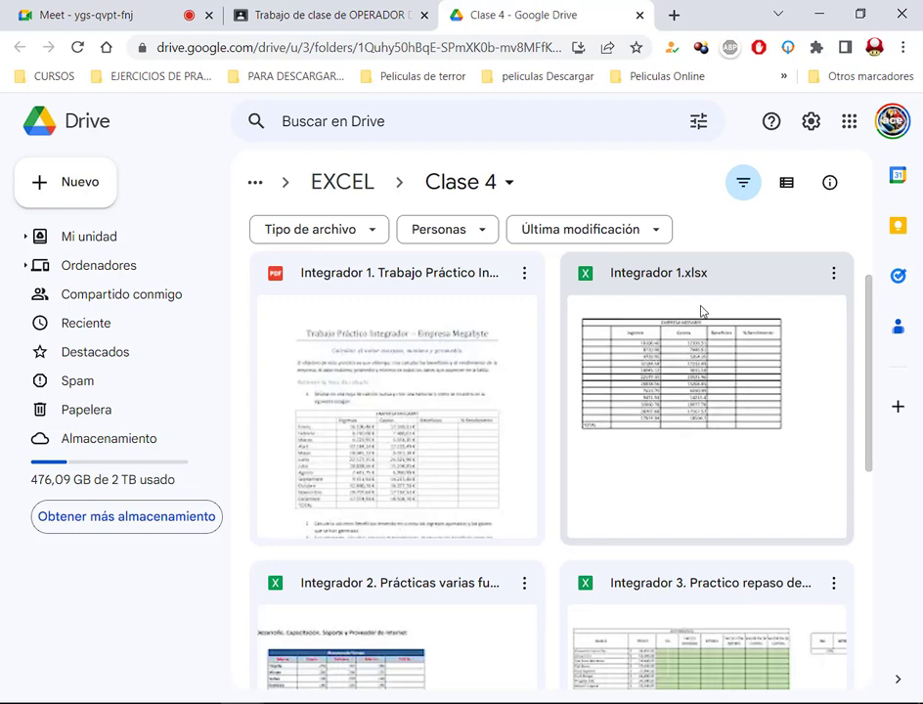
{"action": "left_click", "coordinate": [725, 402]}
{"action": "right_click", "coordinate": [725, 402]}
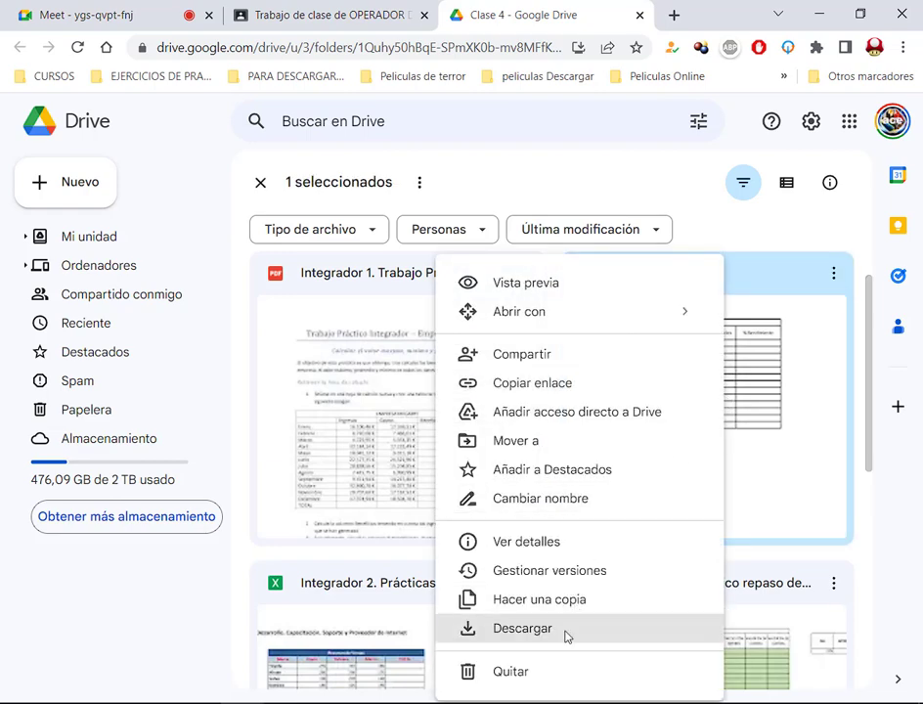
{"action": "left_click", "coordinate": [860, 227]}
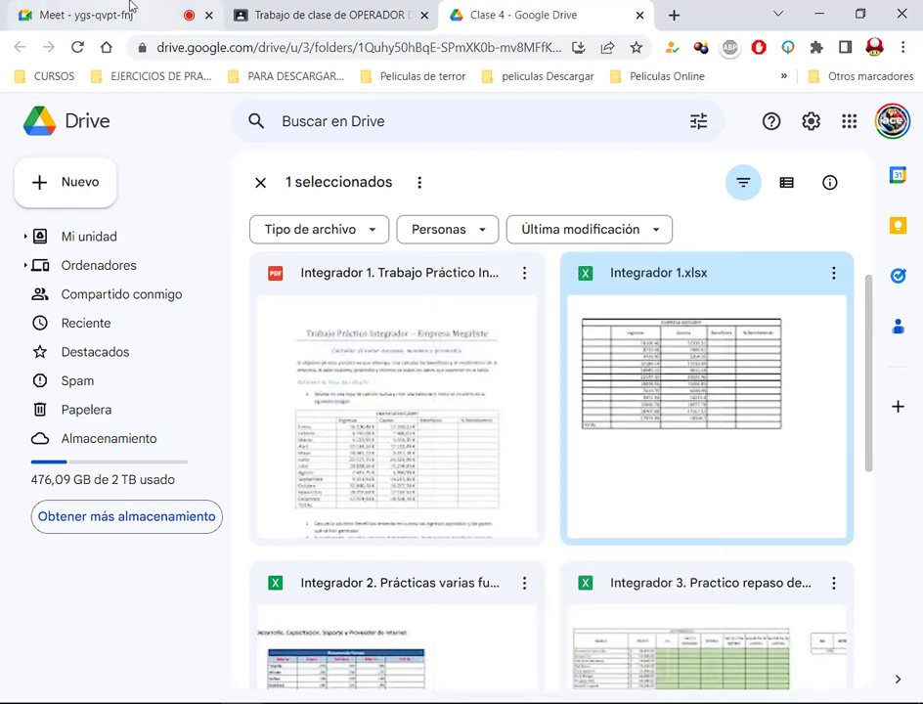
{"action": "left_click", "coordinate": [132, 8]}
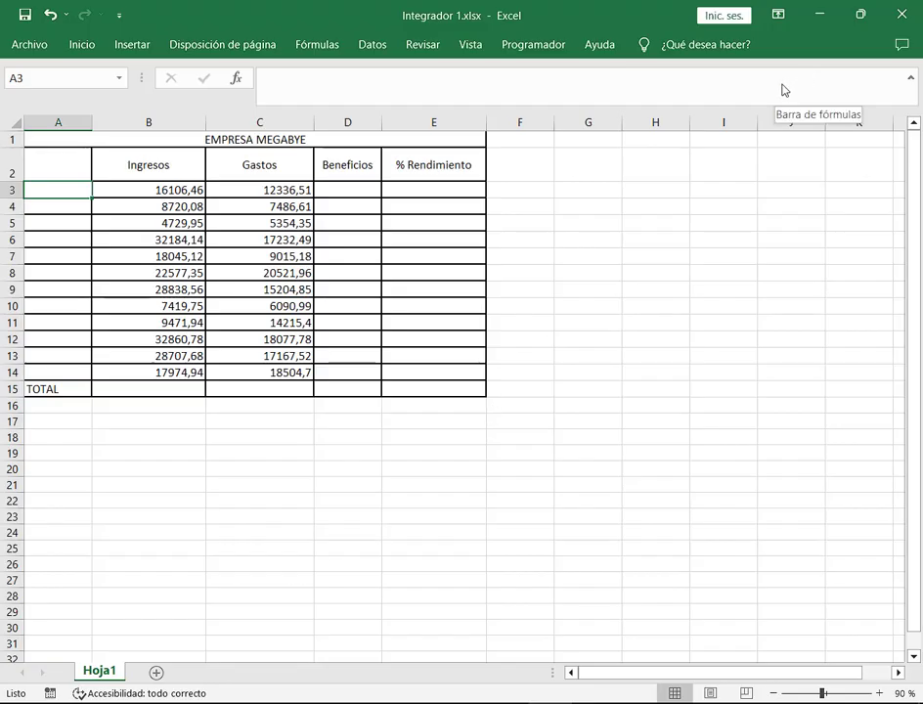
Restore Excel to its floating size and open Integrador 1.xlsx from the Clase 4 Drive folder in Google Sheets.
{"action": "left_click", "coordinate": [860, 14]}
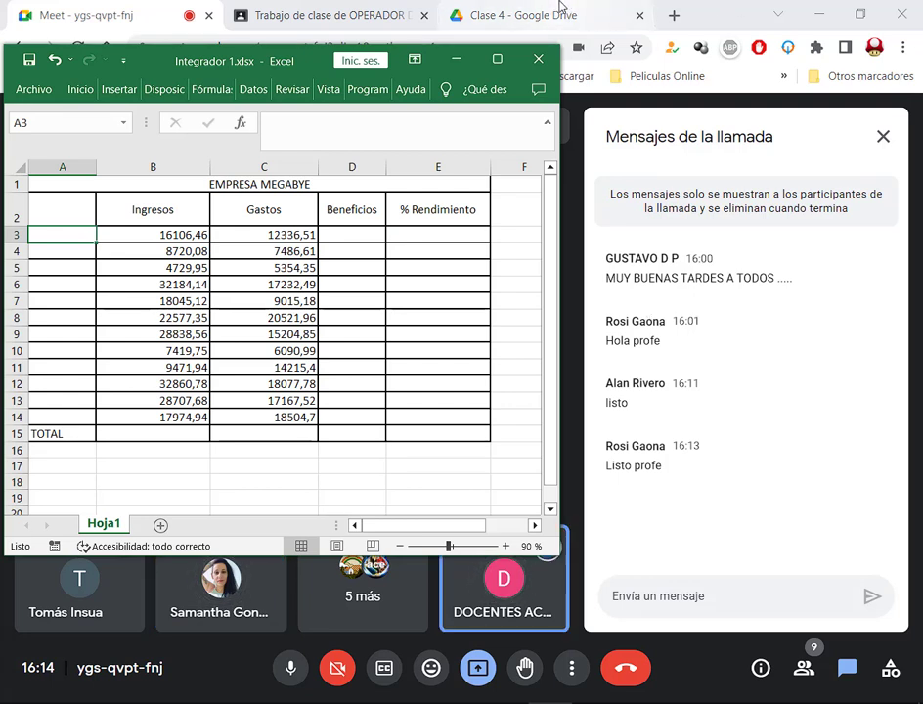
{"action": "left_click", "coordinate": [513, 14]}
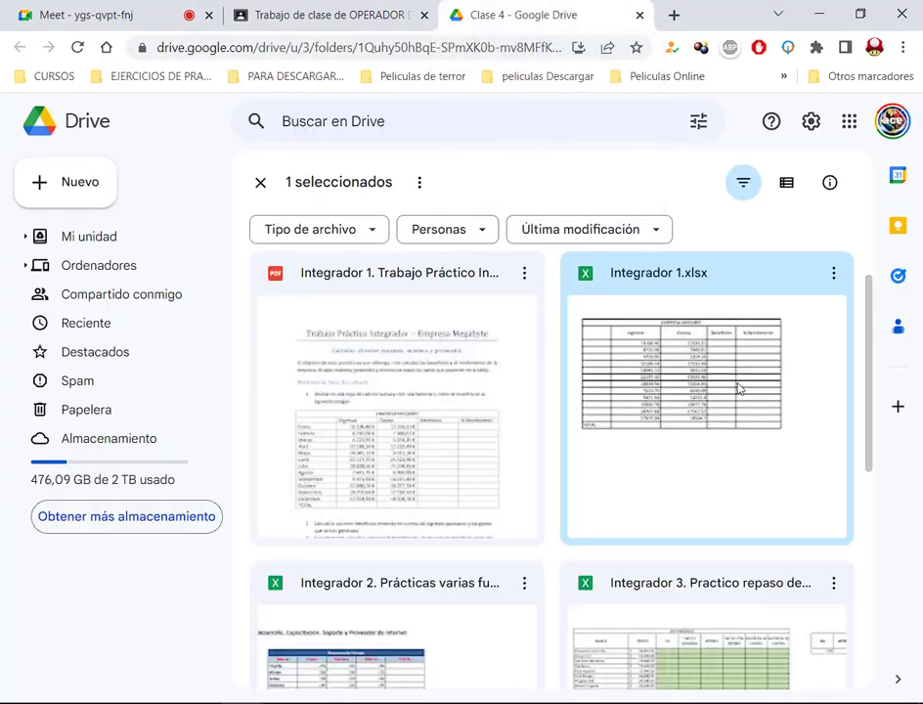
{"action": "double_click", "coordinate": [643, 388]}
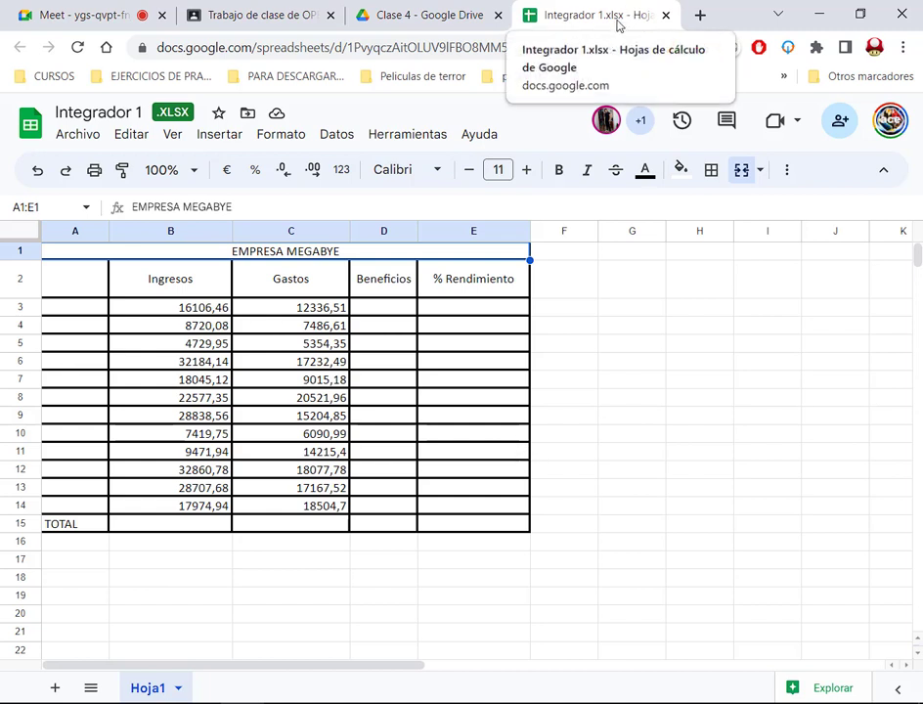
{"action": "left_click", "coordinate": [678, 417]}
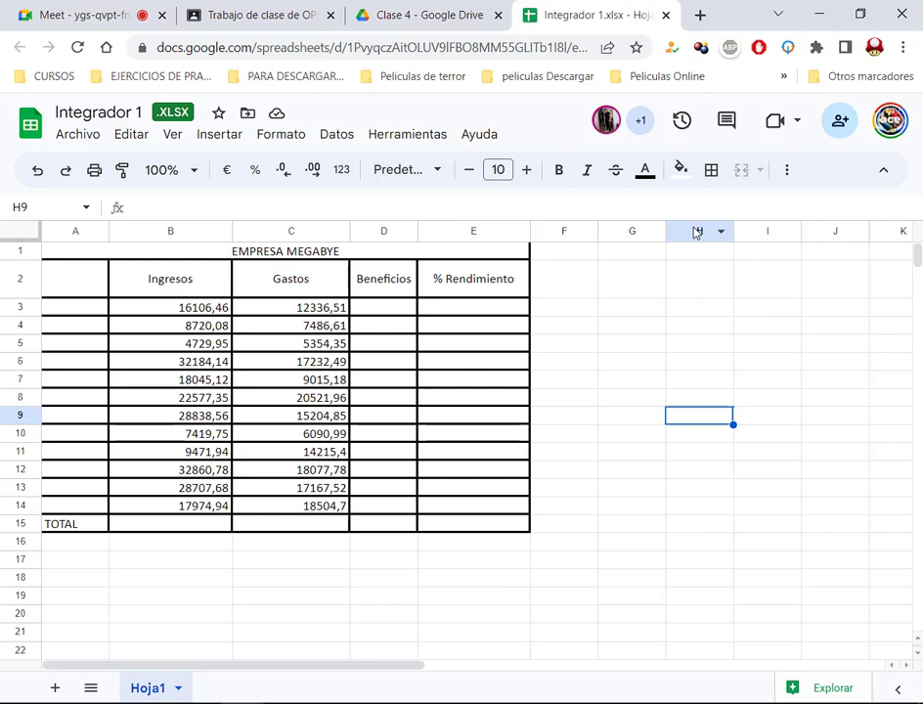
{"action": "left_click", "coordinate": [415, 13]}
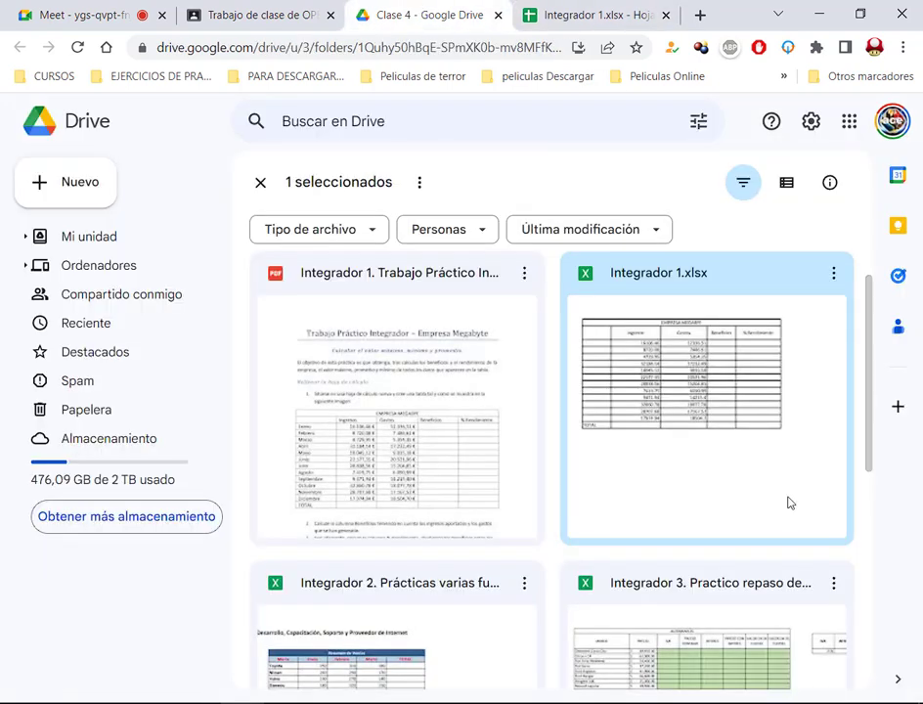
{"action": "left_click", "coordinate": [550, 12]}
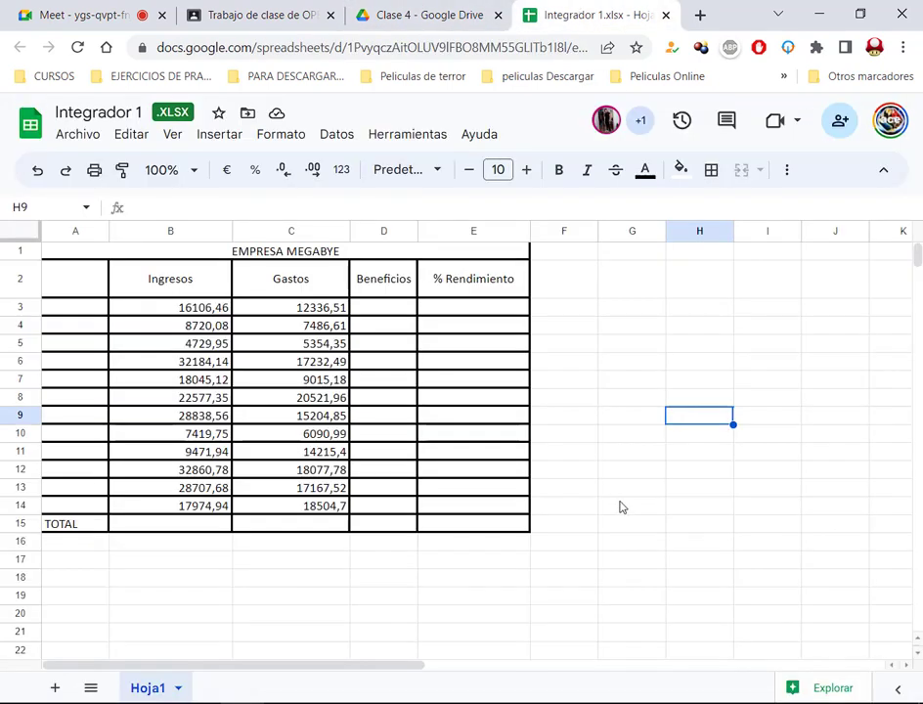
Return to the Clase 4 Drive folder and open the Integrador 1 PDF to view the Empresa Megabye table and its instructions.
{"action": "left_click", "coordinate": [110, 12]}
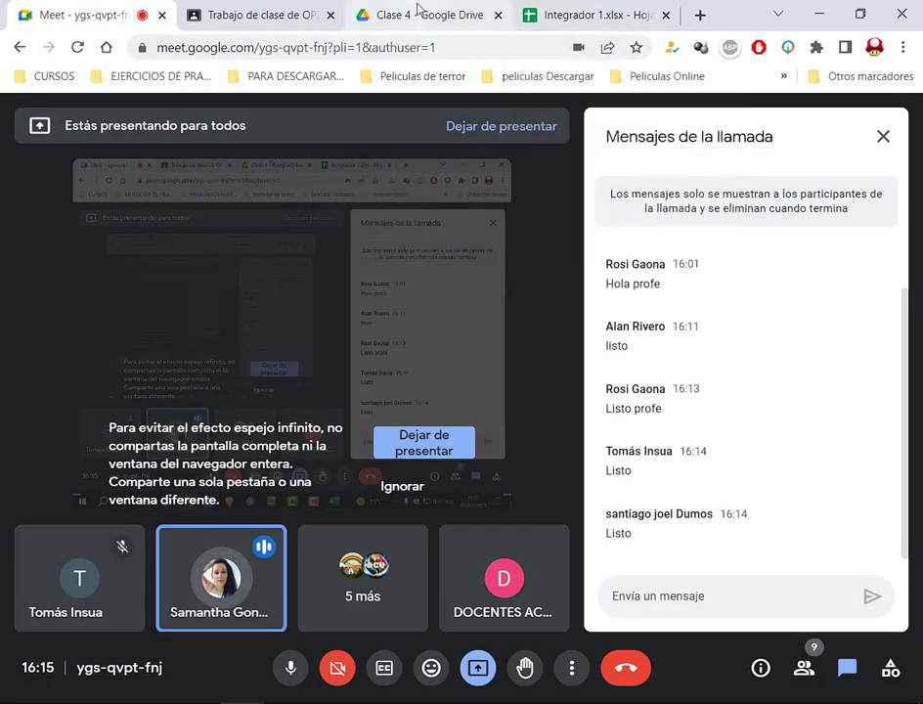
{"action": "left_click", "coordinate": [414, 9]}
{"action": "double_click", "coordinate": [424, 485]}
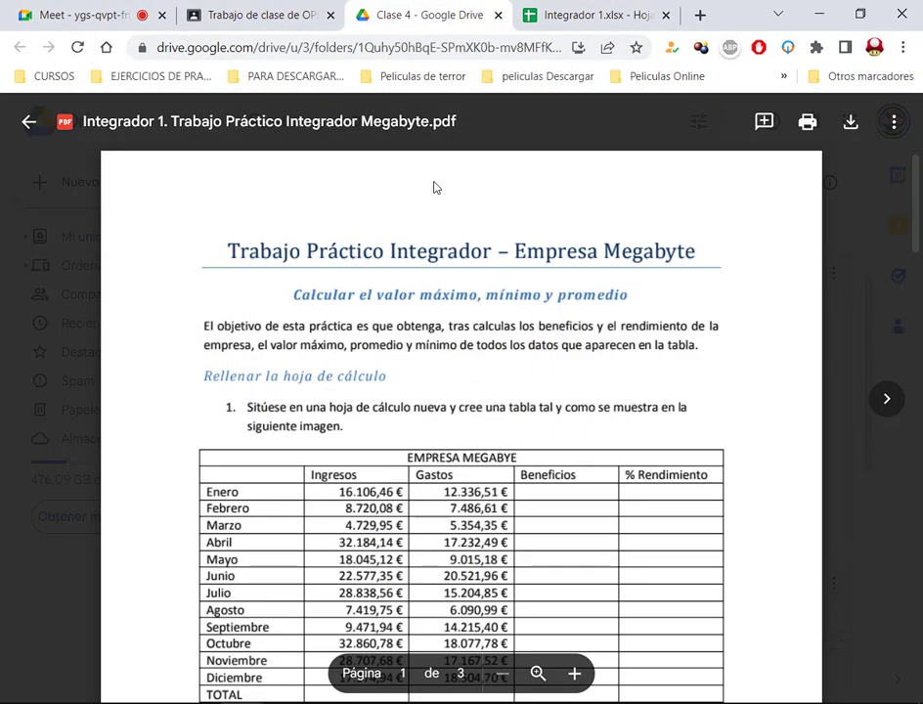
{"action": "scroll", "coordinate": [418, 296], "scroll_direction": "down", "scroll_amount": 2}
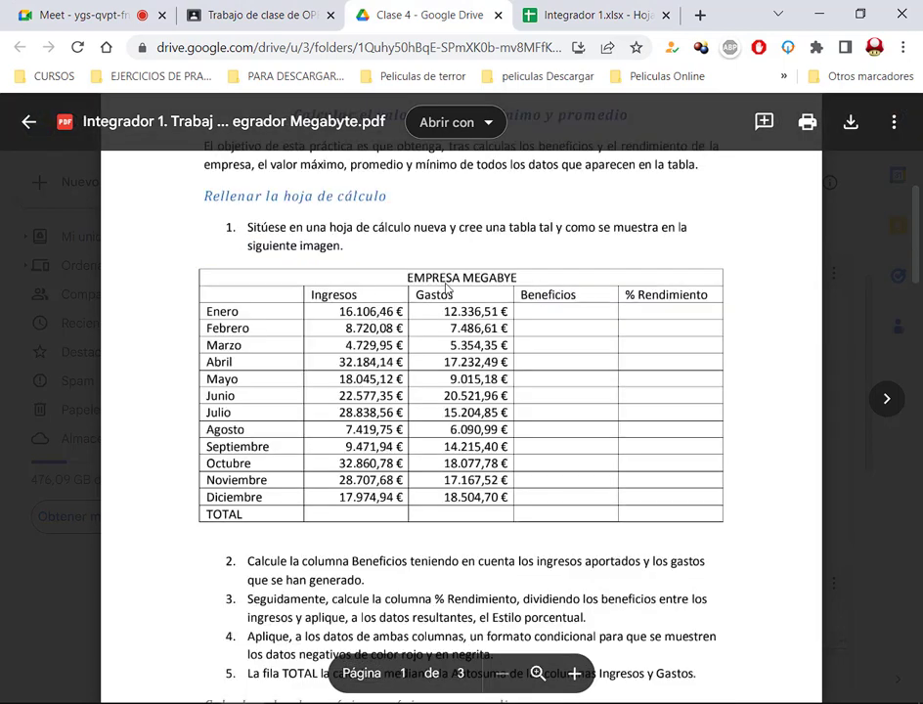
{"action": "left_click", "coordinate": [238, 9]}
{"action": "left_click", "coordinate": [425, 15]}
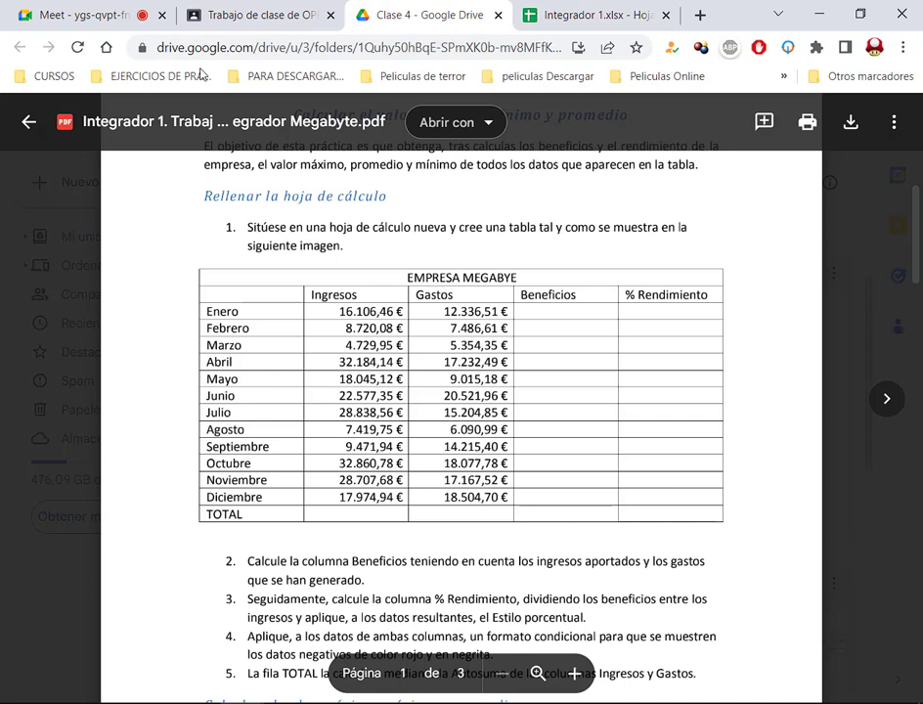
Close the PDF preview, mark the file-type icons of Integrador 1.xlsx and the PDF with red annotations, and clear the marks.
{"action": "left_click", "coordinate": [26, 122]}
{"action": "left_click_drag", "start_coordinate": [570, 256], "coordinate": [616, 296]}
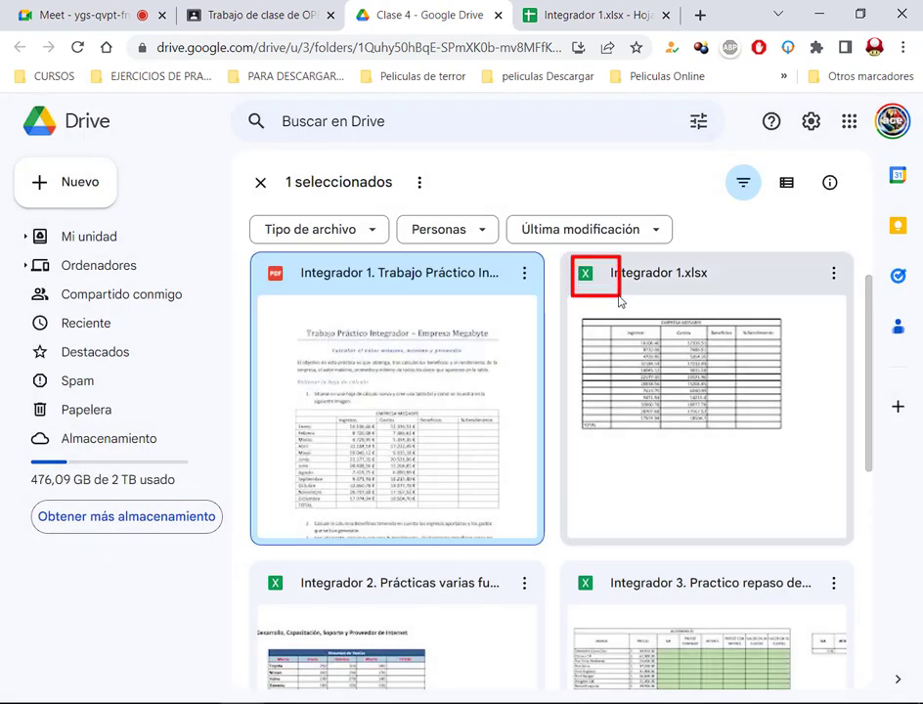
{"action": "left_click_drag", "start_coordinate": [628, 209], "coordinate": [592, 260]}
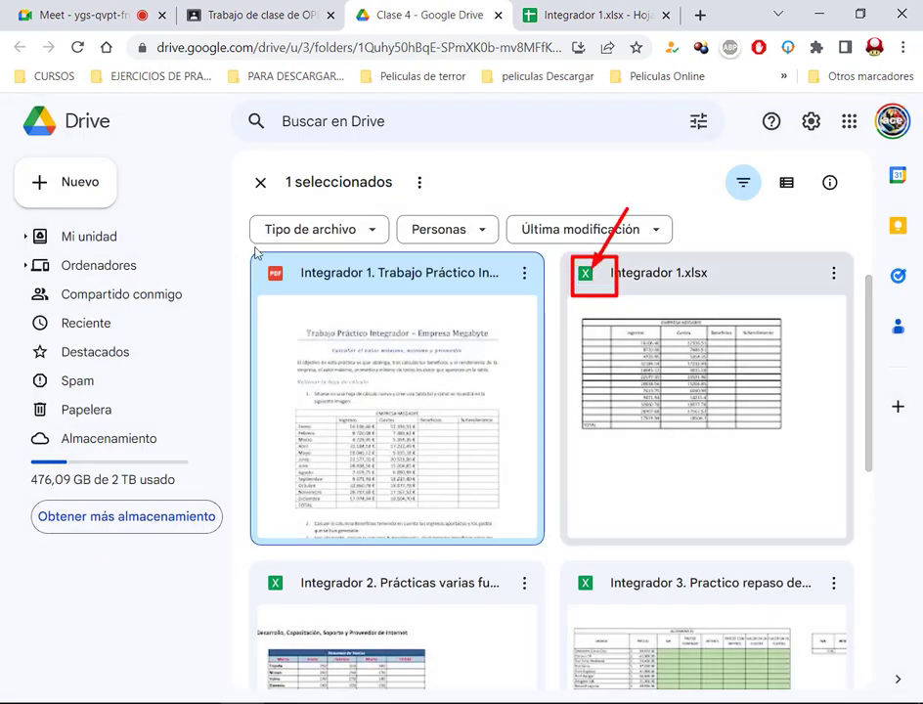
{"action": "left_click_drag", "start_coordinate": [259, 257], "coordinate": [287, 288]}
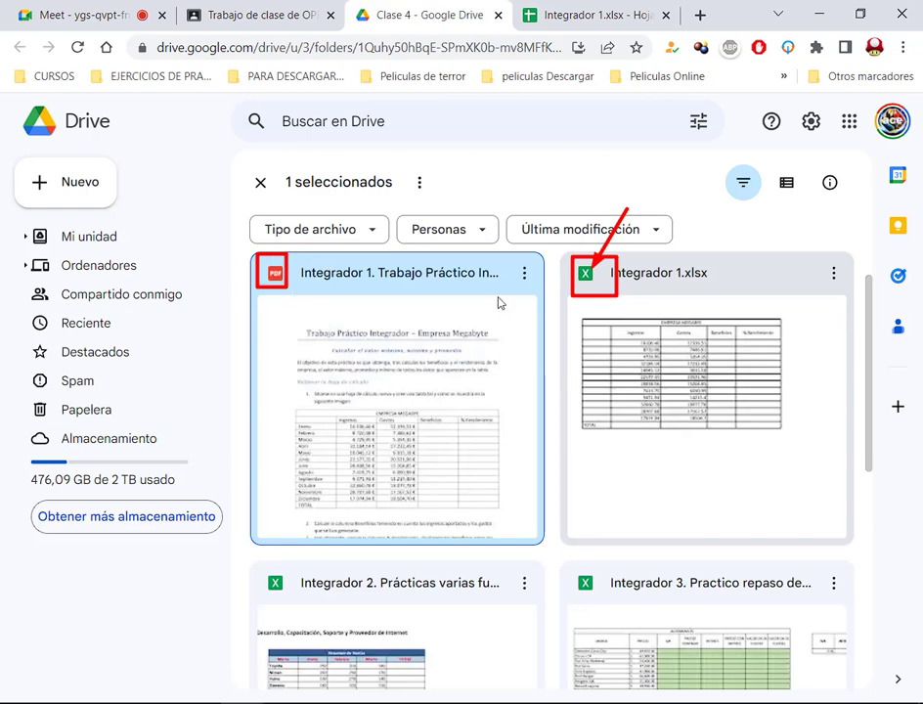
{"action": "key", "text": "Escape"}
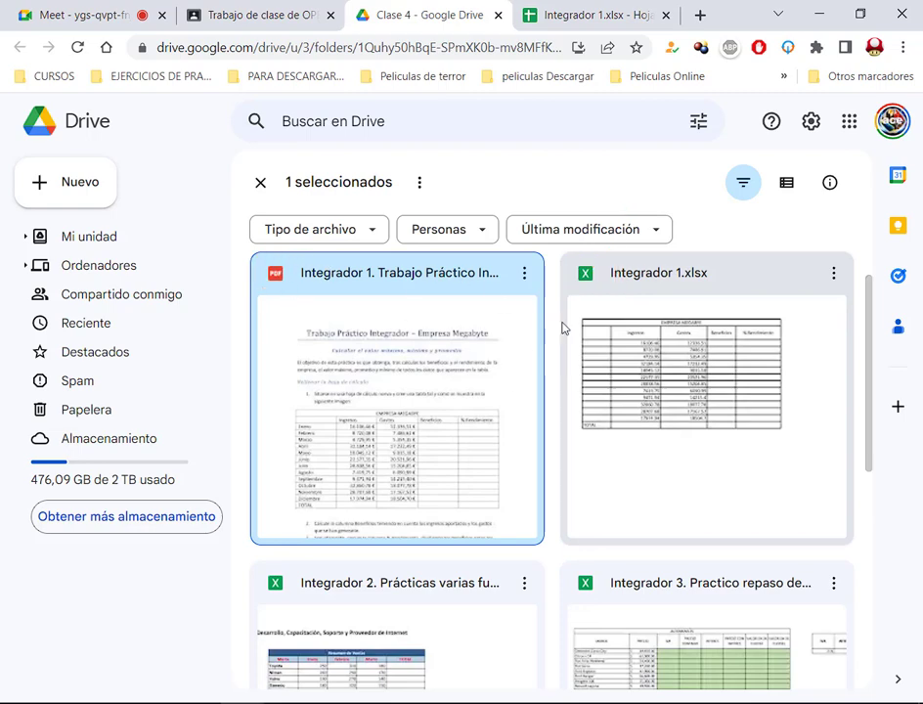
Preview the Integrador 1 PDF again, then show Integrador 1.xlsx in Google Sheets and check the Meet call messages.
{"action": "double_click", "coordinate": [445, 361]}
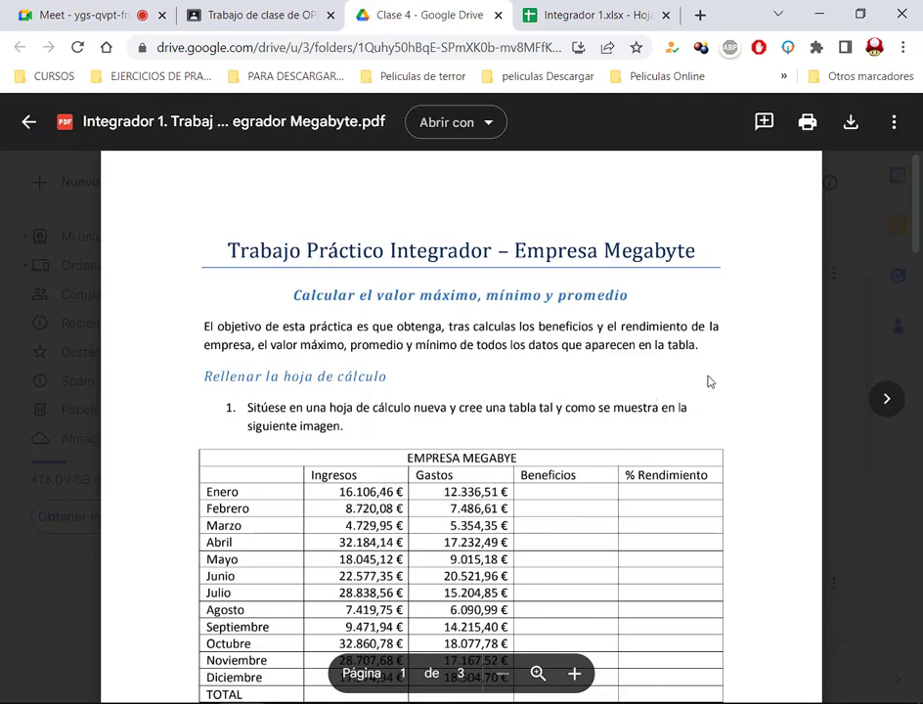
{"action": "left_click", "coordinate": [850, 279]}
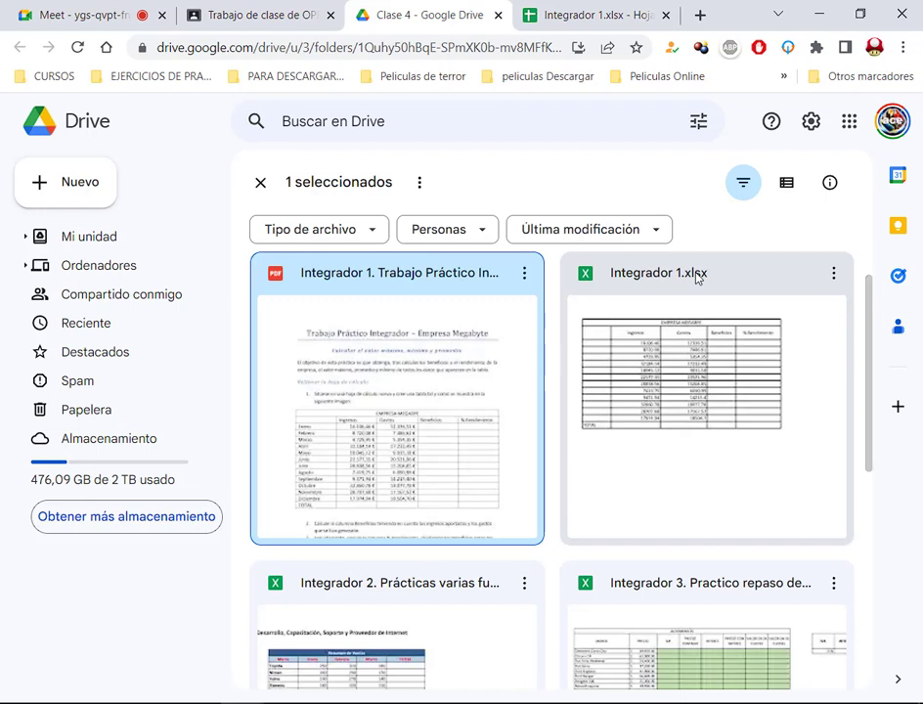
{"action": "double_click", "coordinate": [698, 278]}
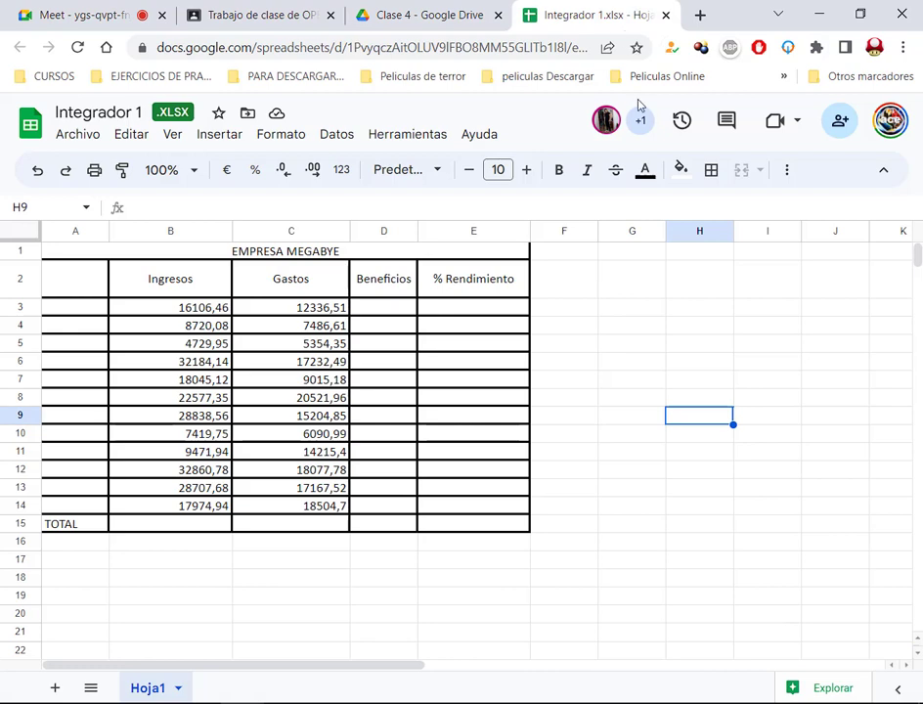
{"action": "left_click", "coordinate": [73, 11]}
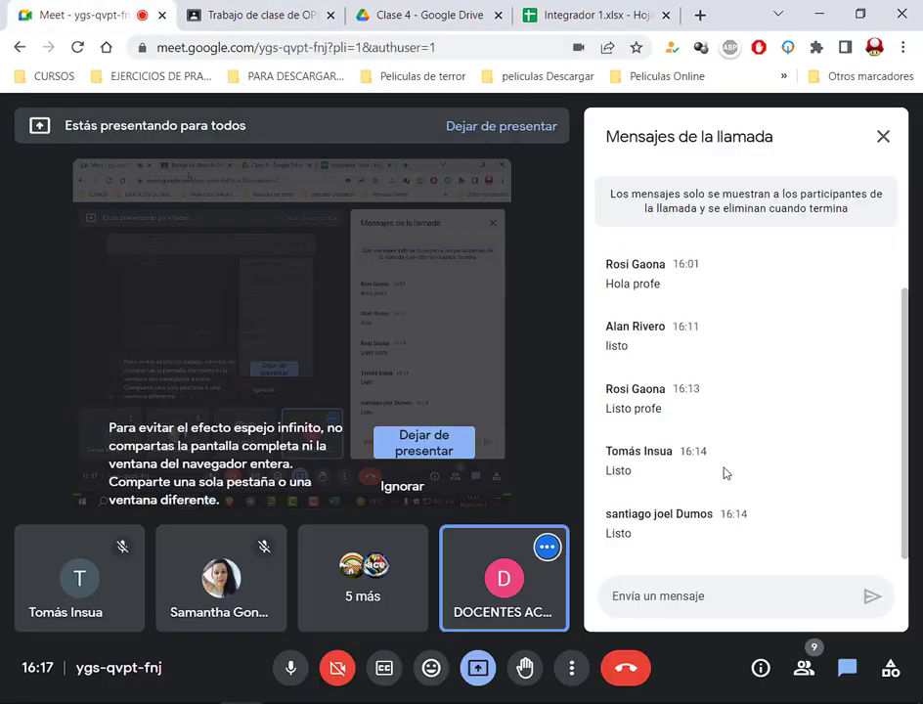
{"action": "left_click", "coordinate": [597, 15]}
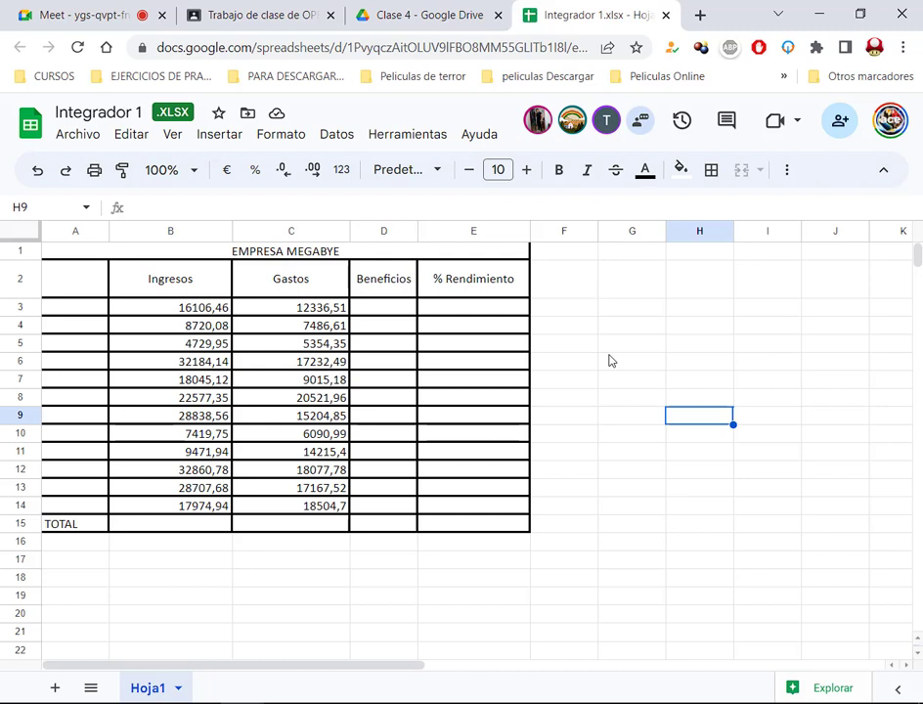
Close the Google Sheets copy of Integrador 1.xlsx, maximize the Excel window and consult the table in the exercise PDF.
{"action": "left_click", "coordinate": [666, 14]}
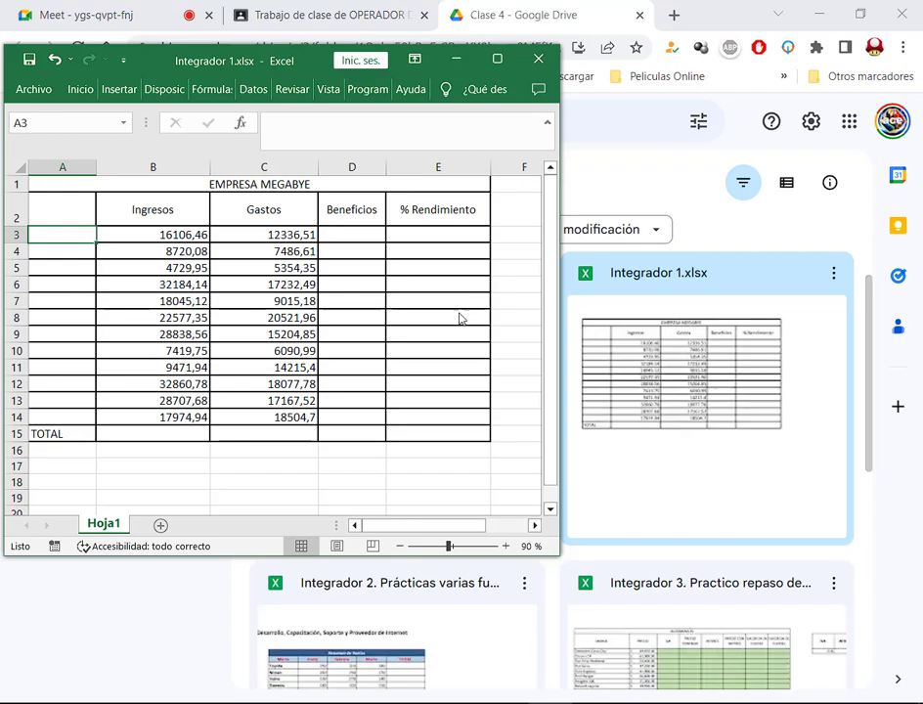
{"action": "left_click", "coordinate": [497, 59]}
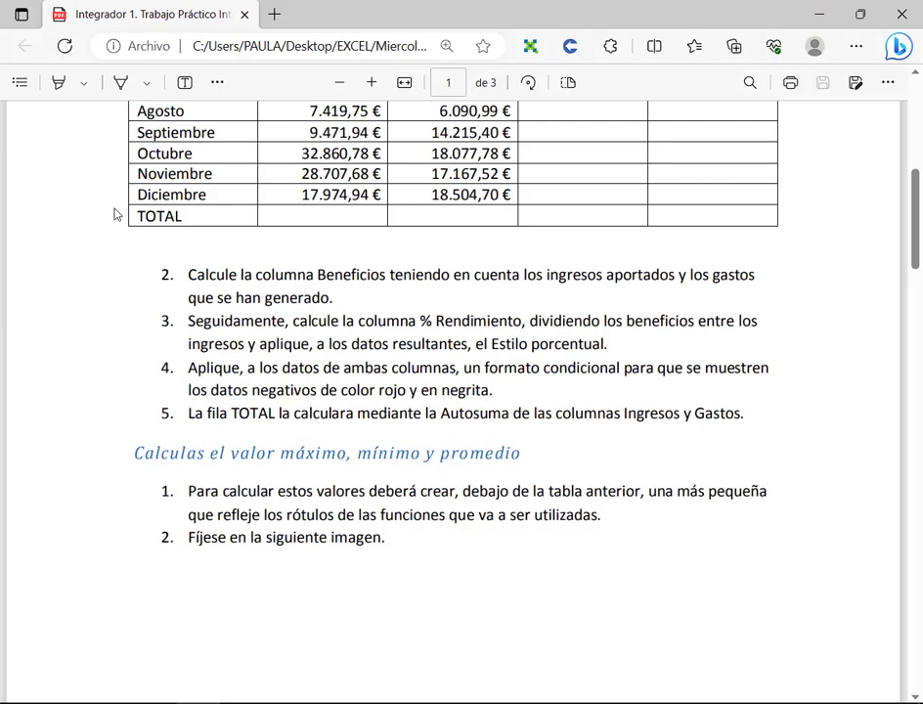
{"action": "scroll", "coordinate": [262, 336], "scroll_direction": "up", "scroll_amount": 5}
{"action": "scroll", "coordinate": [270, 339], "scroll_direction": "down", "scroll_amount": 3}
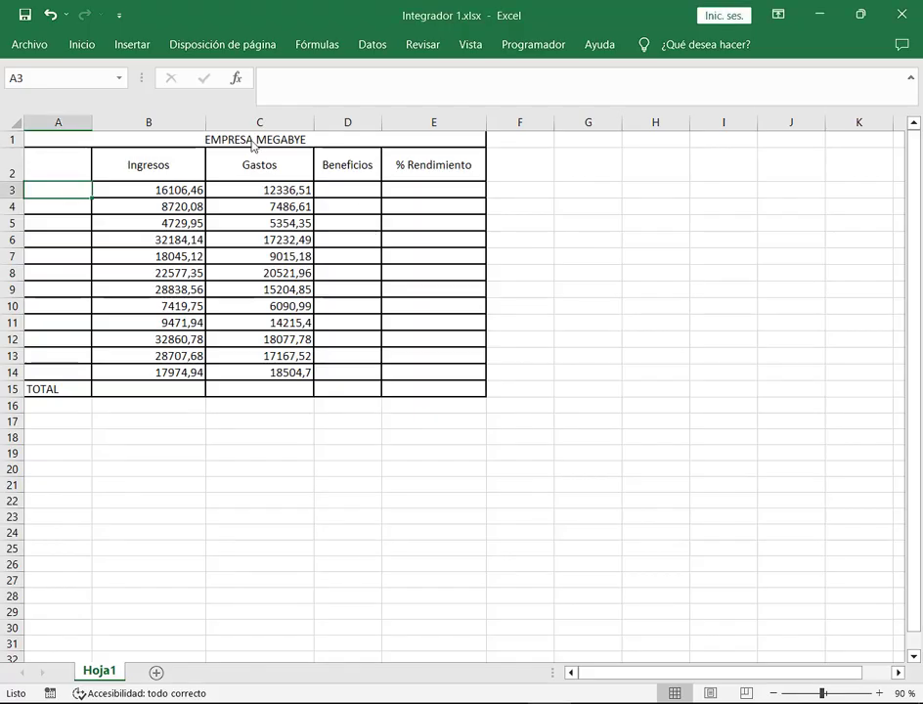
Expand Excel's ribbon so the Inicio commands stay displayed above the enlarged Empresa Megabye table.
{"action": "scroll", "coordinate": [165, 168], "scroll_direction": "up", "scroll_amount": 2}
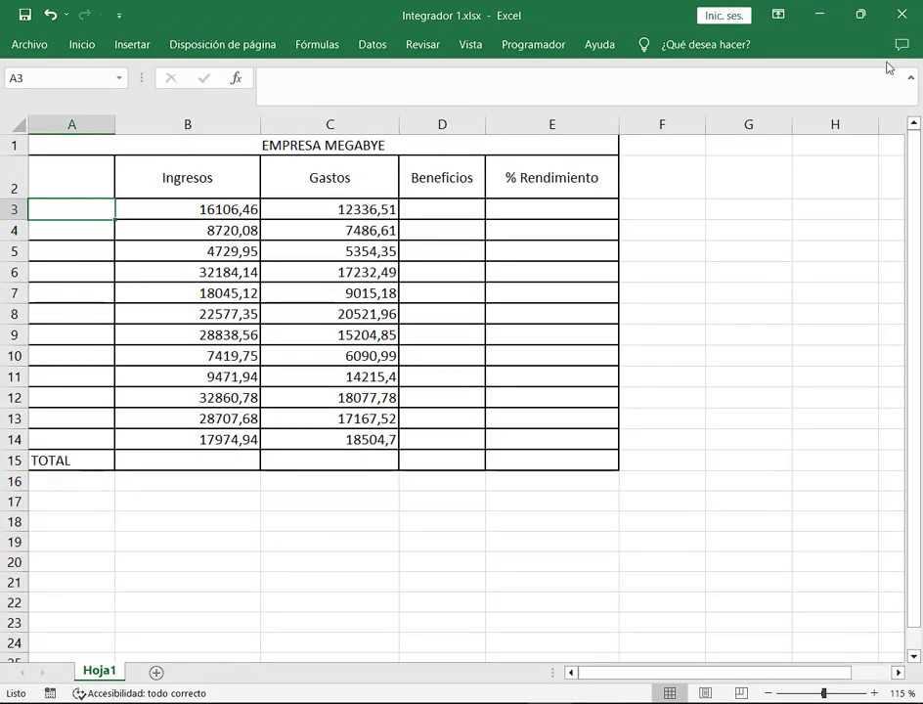
{"action": "key", "text": "alt+q"}
{"action": "left_click", "coordinate": [589, 44]}
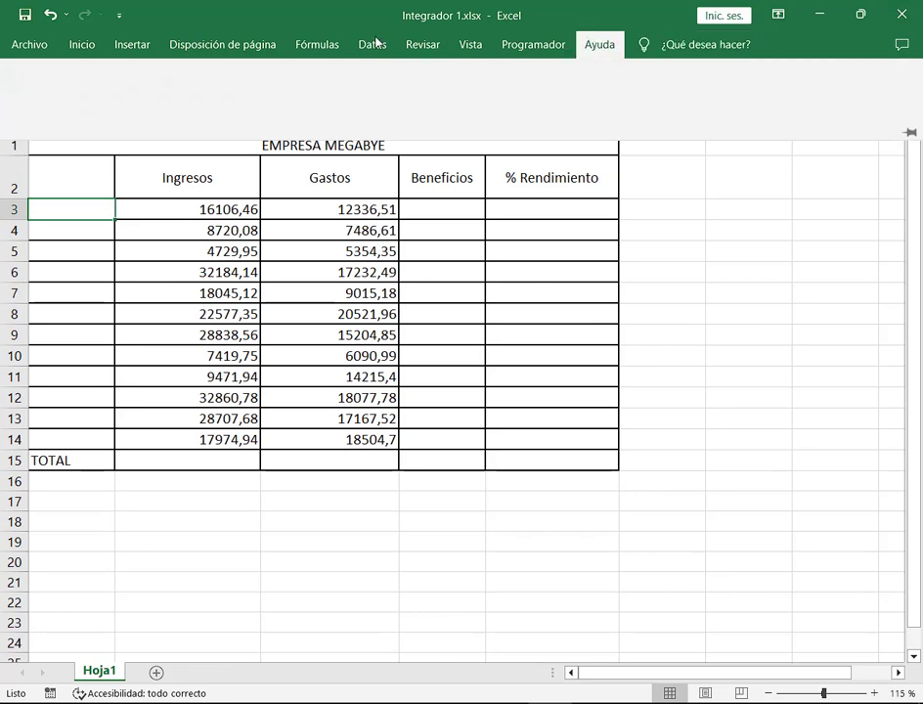
{"action": "left_click", "coordinate": [670, 97]}
{"action": "left_click", "coordinate": [81, 44]}
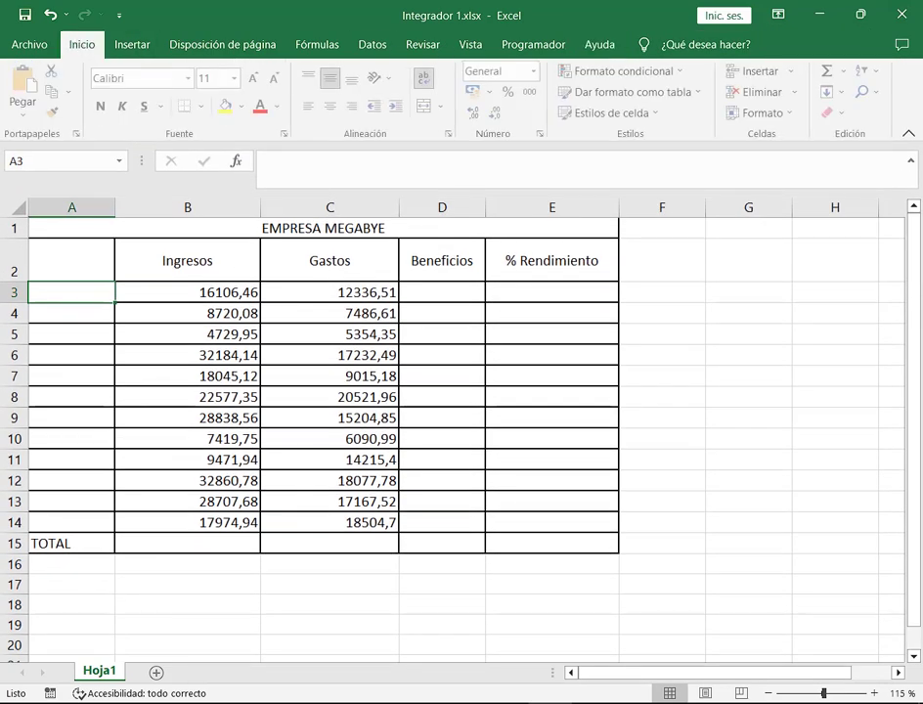
{"action": "left_click", "coordinate": [268, 273]}
Switch to the exercise PDF and mark the month names in the first column of the Empresa Megabye table.
{"action": "key", "text": "alt+Tab"}
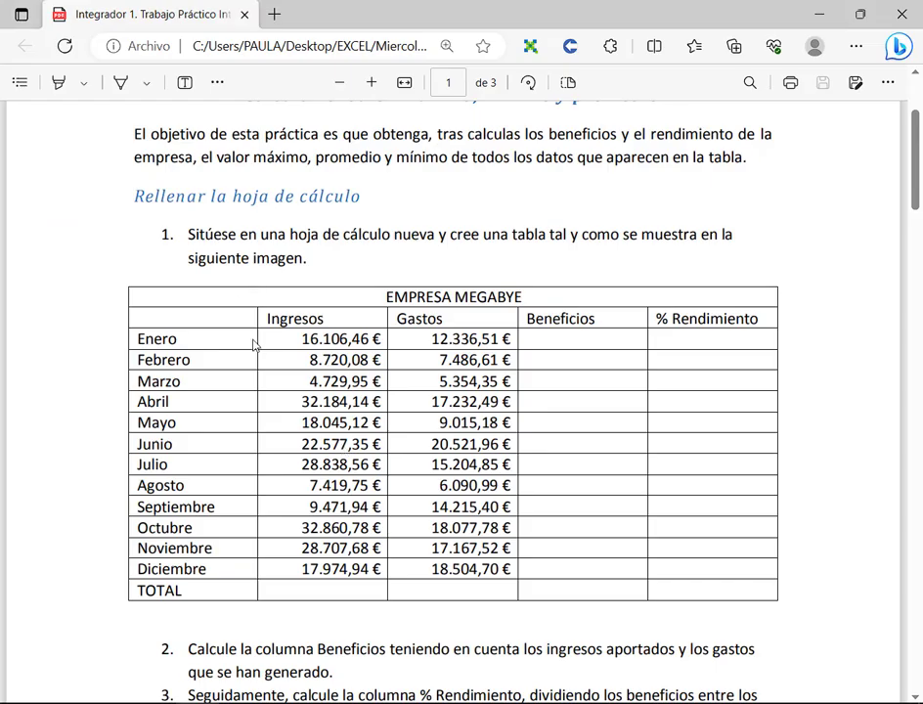
{"action": "scroll", "coordinate": [250, 342], "scroll_direction": "down", "scroll_amount": 1}
{"action": "left_click_drag", "start_coordinate": [130, 236], "coordinate": [229, 486]}
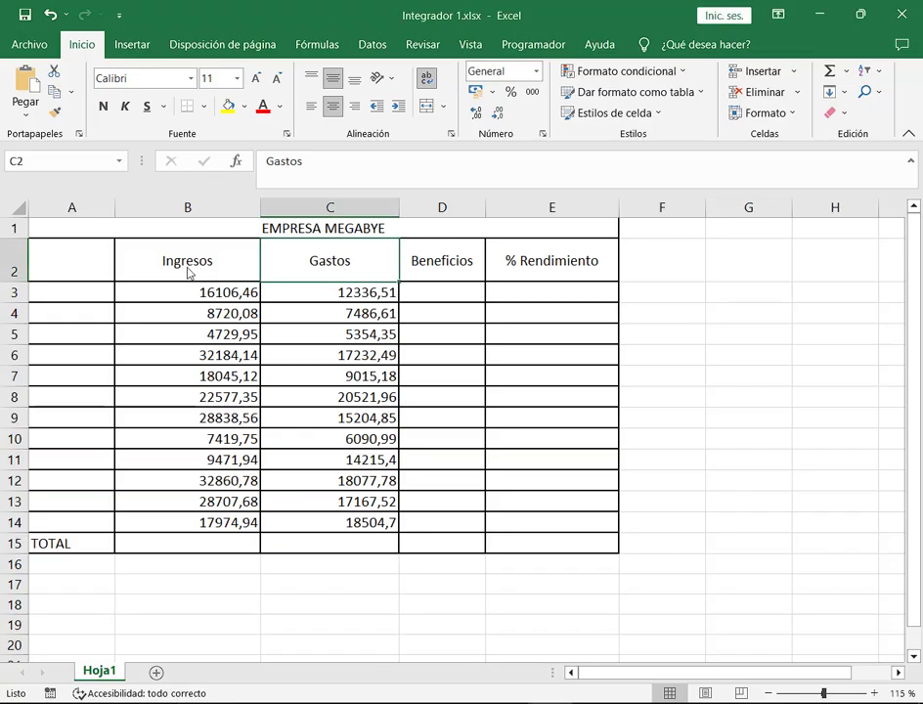
Enter Enero in cell A3 of the Excel sheet and autofill the months down to Diciembre in A14.
{"action": "left_click", "coordinate": [107, 290]}
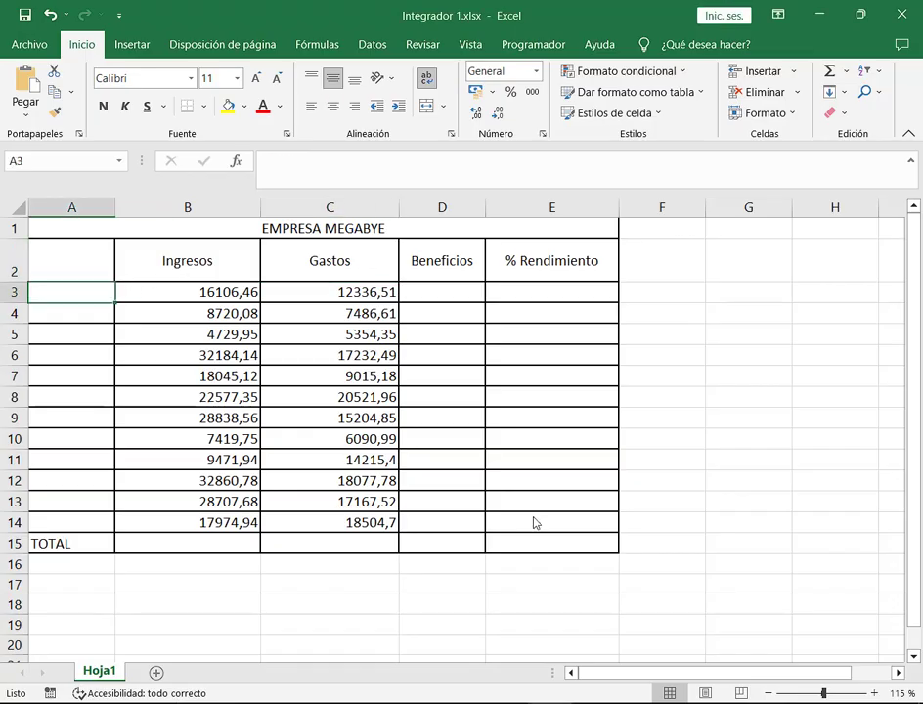
{"action": "scroll", "coordinate": [650, 511], "scroll_direction": "up", "scroll_amount": 1}
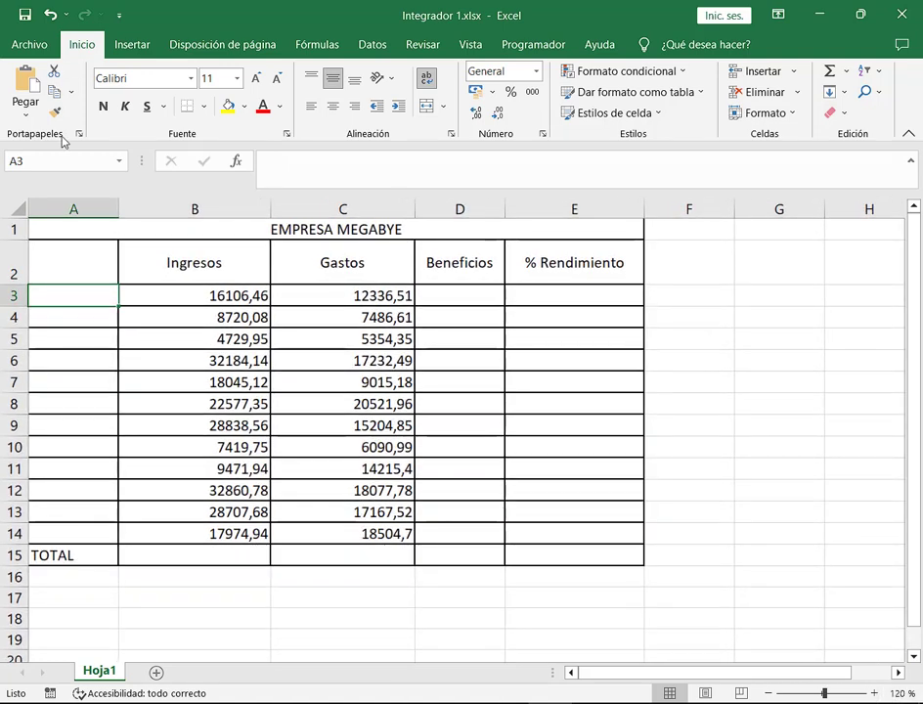
{"action": "type", "text": "Enero"}
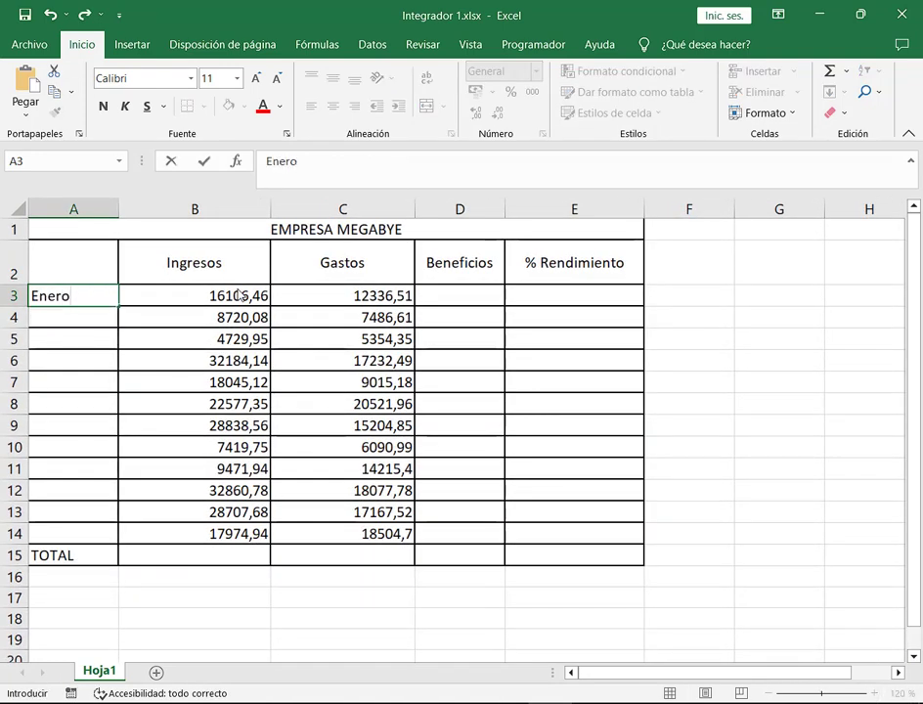
{"action": "key", "text": "Return"}
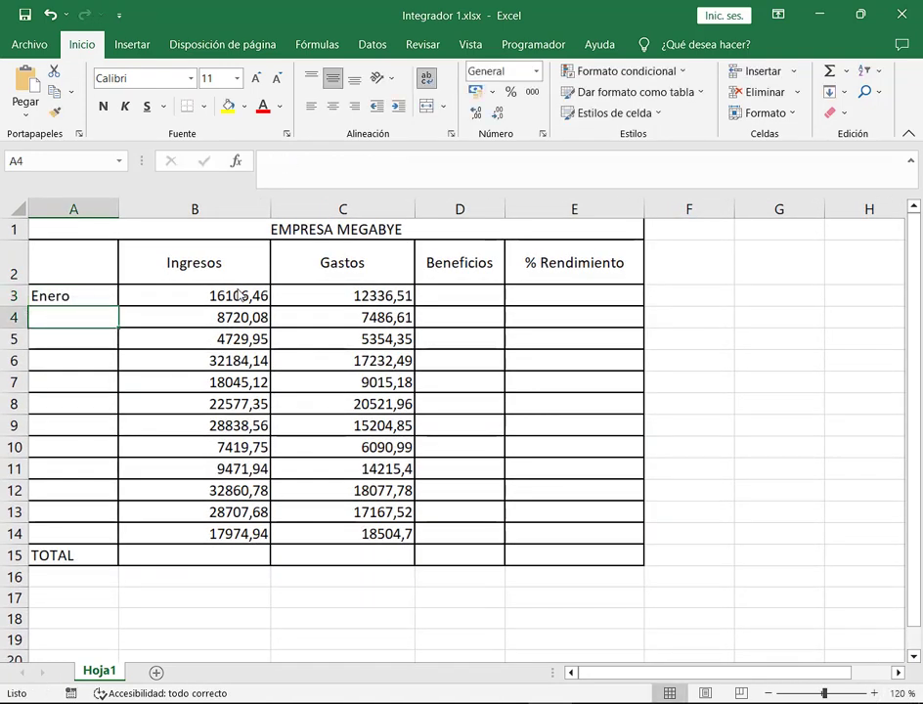
{"action": "left_click", "coordinate": [45, 294]}
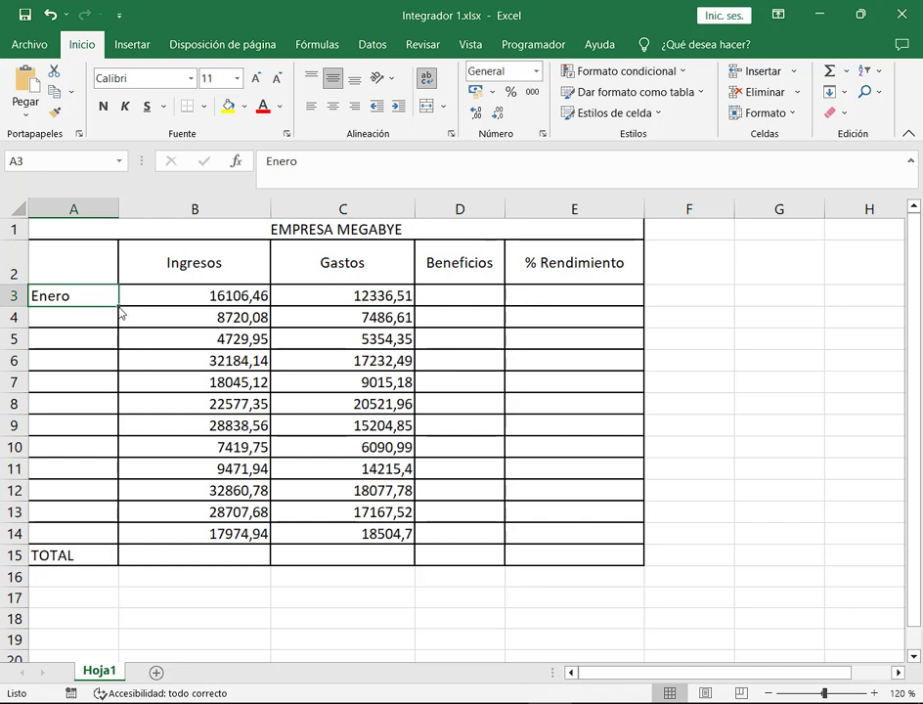
{"action": "left_click_drag", "start_coordinate": [120, 313], "coordinate": [114, 536]}
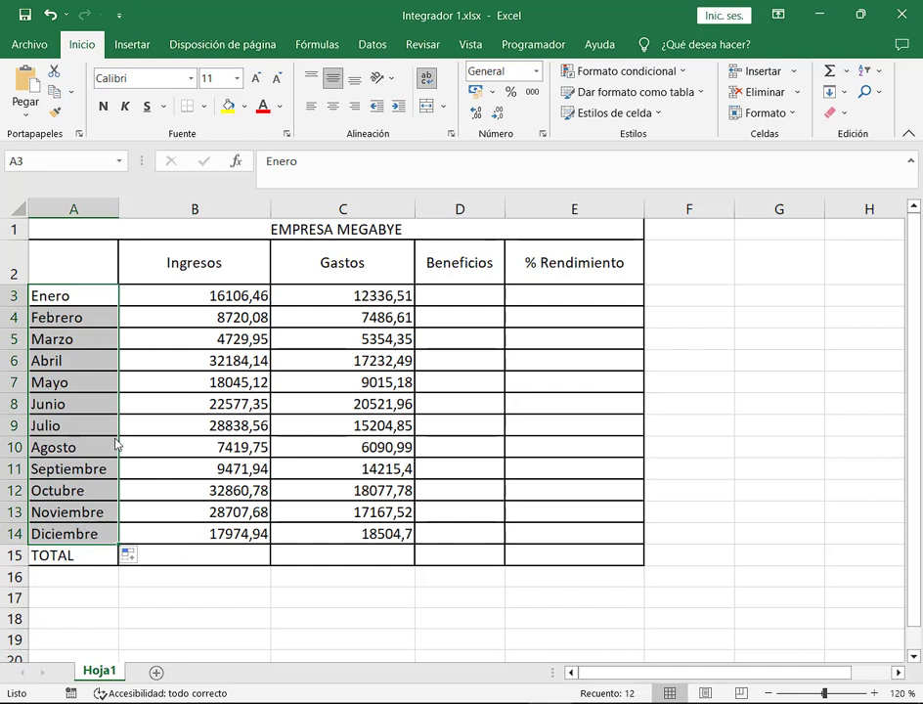
{"action": "left_click", "coordinate": [90, 297]}
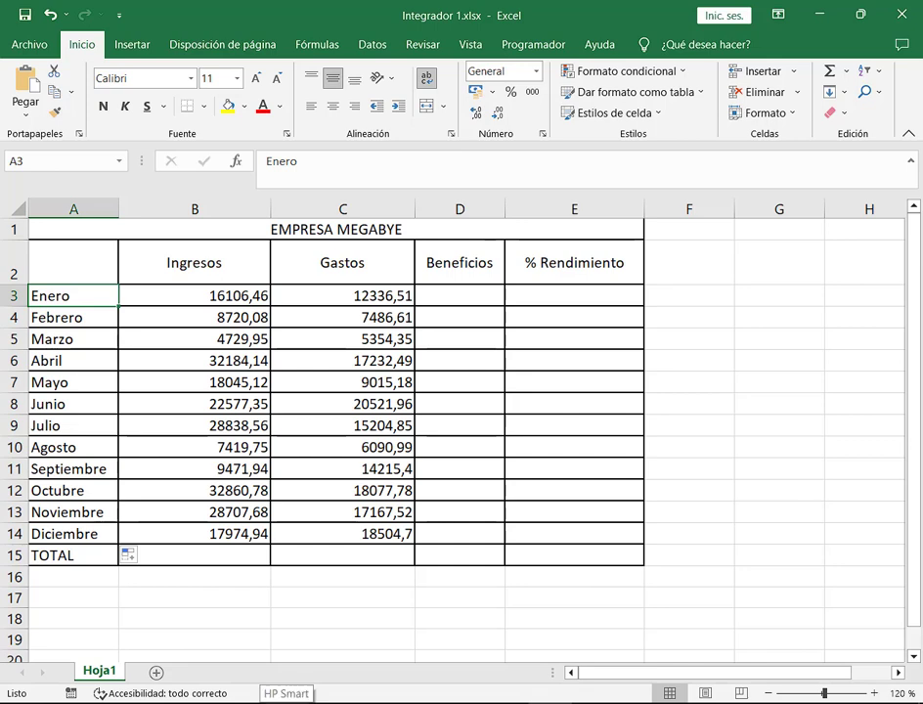
Review the PDF's instructions for the Beneficios column, highlighting the Ingresos column and the Enero row, and clear the marks.
{"action": "left_click", "coordinate": [200, 699]}
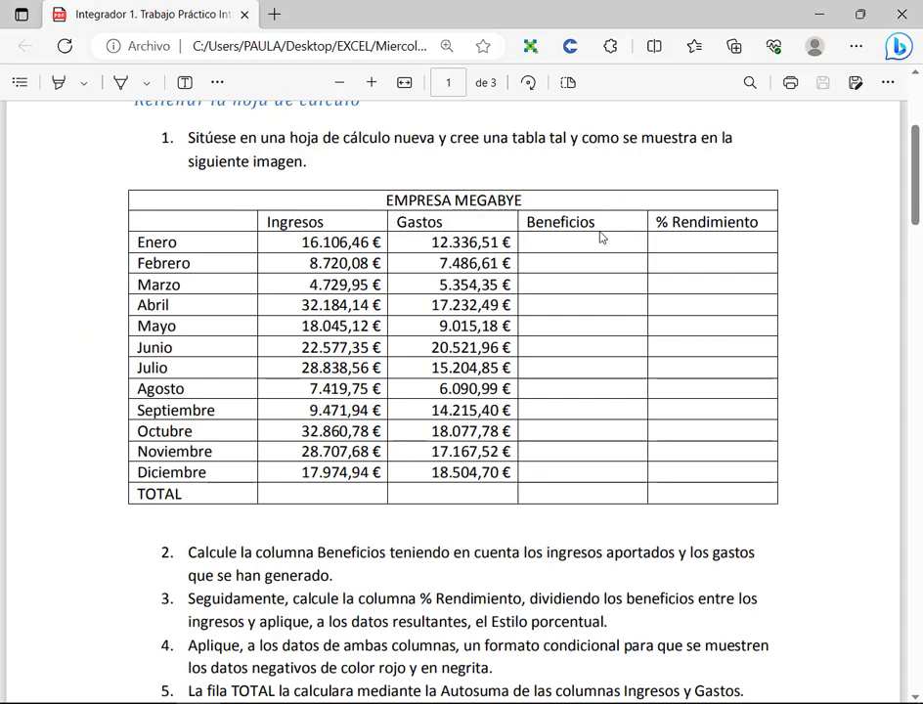
{"action": "scroll", "coordinate": [601, 236], "scroll_direction": "down", "scroll_amount": 2}
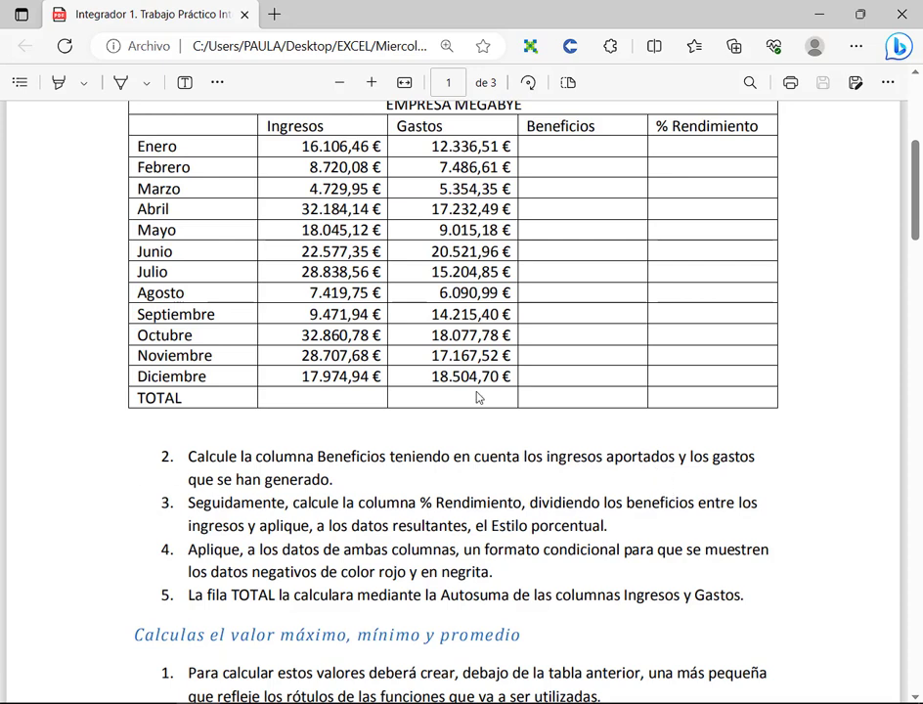
{"action": "scroll", "coordinate": [672, 176], "scroll_direction": "up", "scroll_amount": 1}
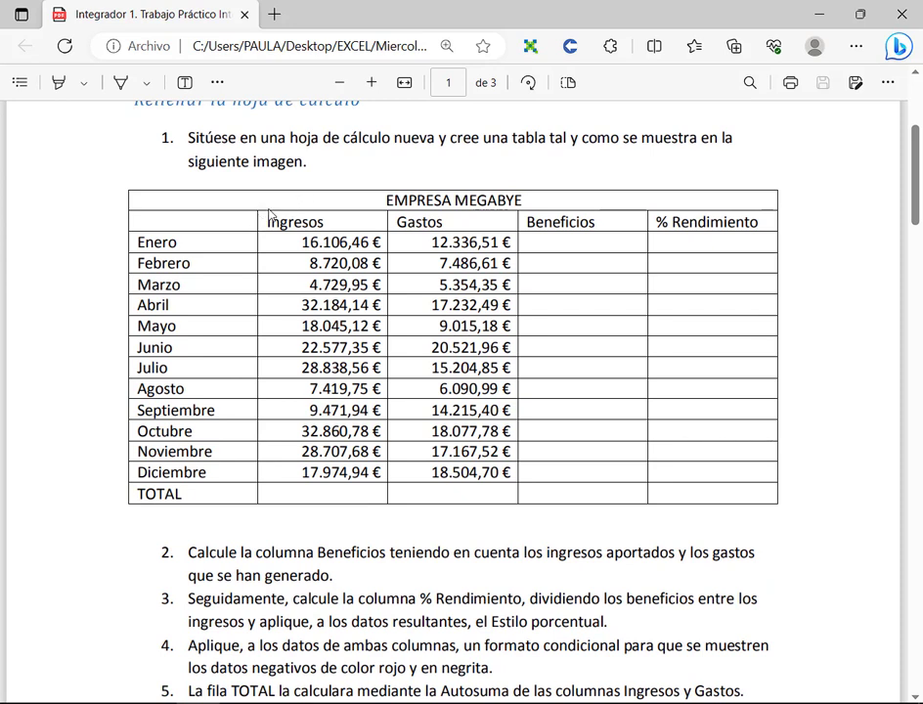
{"action": "left_click_drag", "start_coordinate": [262, 210], "coordinate": [389, 474]}
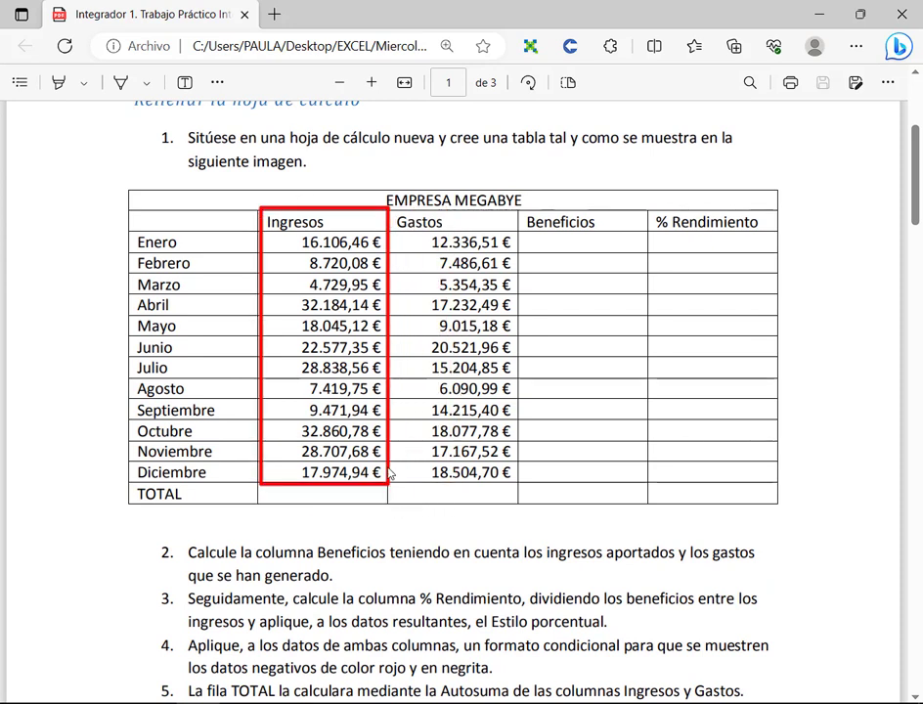
{"action": "left_click_drag", "start_coordinate": [123, 230], "coordinate": [518, 256]}
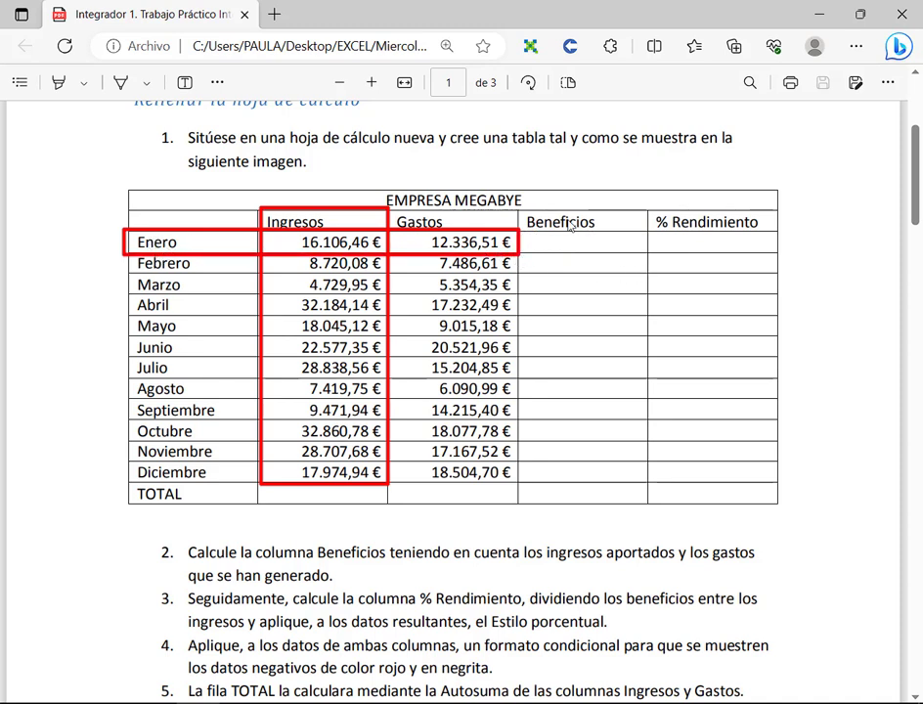
{"action": "key", "text": "Escape"}
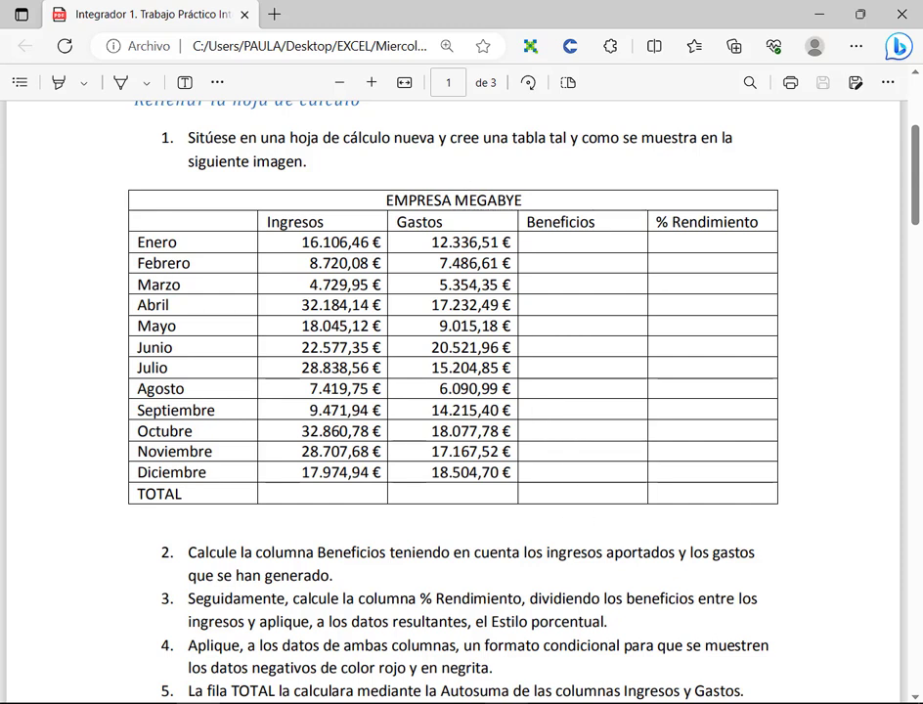
Return to the Excel sheet, enter =B3-C3 in D3 and fill the Beneficios formula down to D14.
{"action": "key", "text": "alt+Tab"}
{"action": "left_click", "coordinate": [477, 302]}
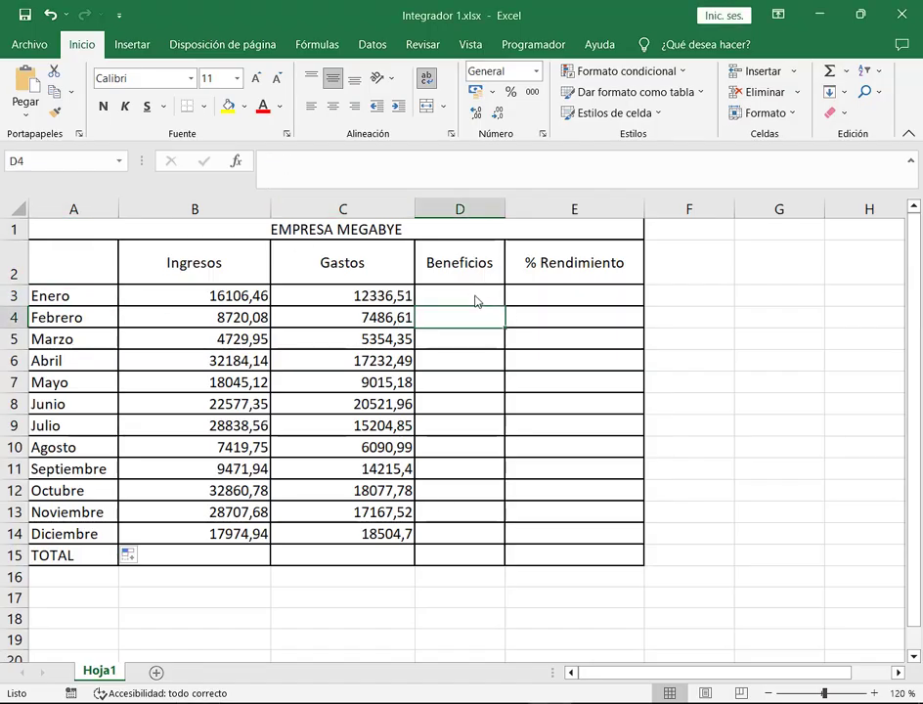
{"action": "type", "text": "="}
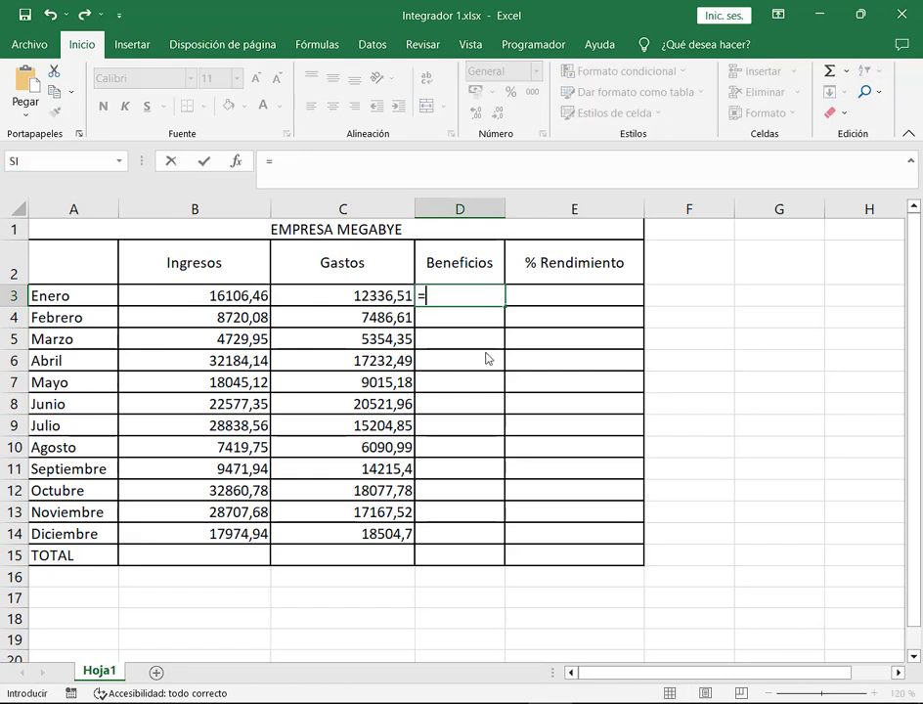
{"action": "left_click", "coordinate": [211, 302]}
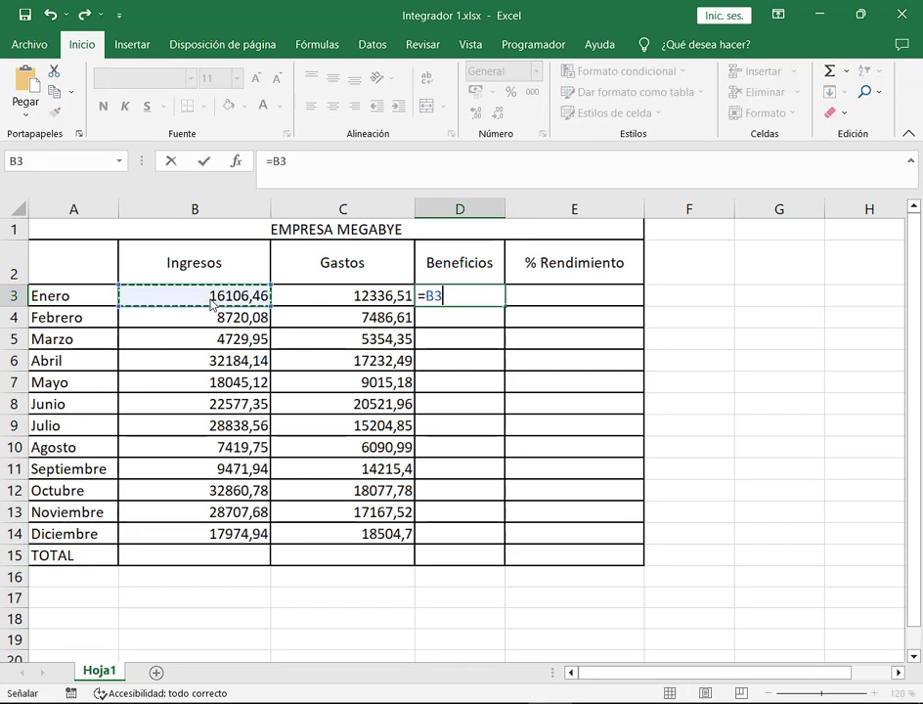
{"action": "type", "text": "-"}
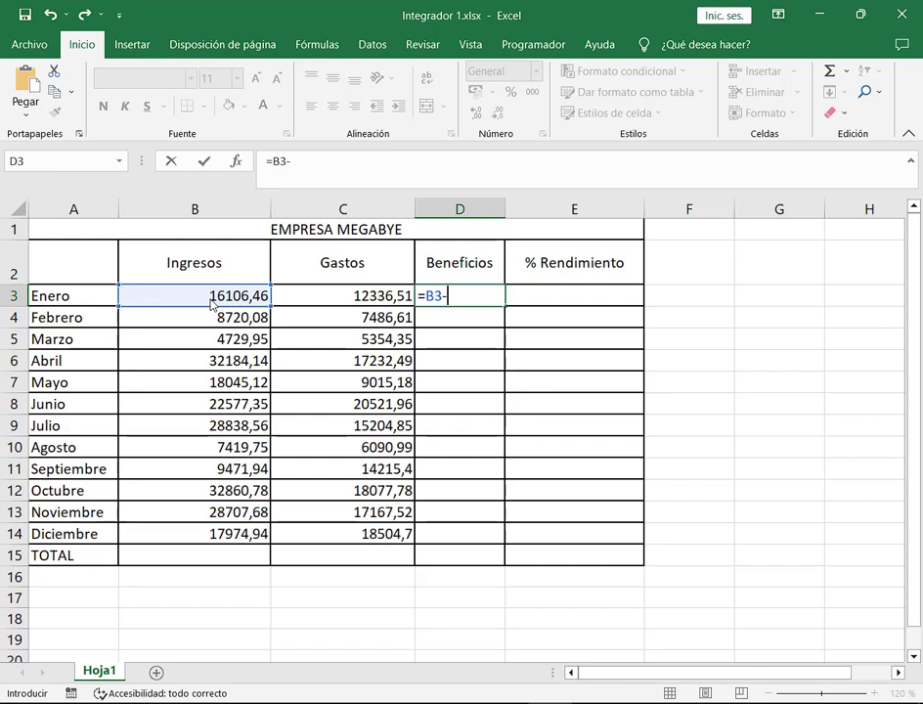
{"action": "left_click", "coordinate": [293, 300]}
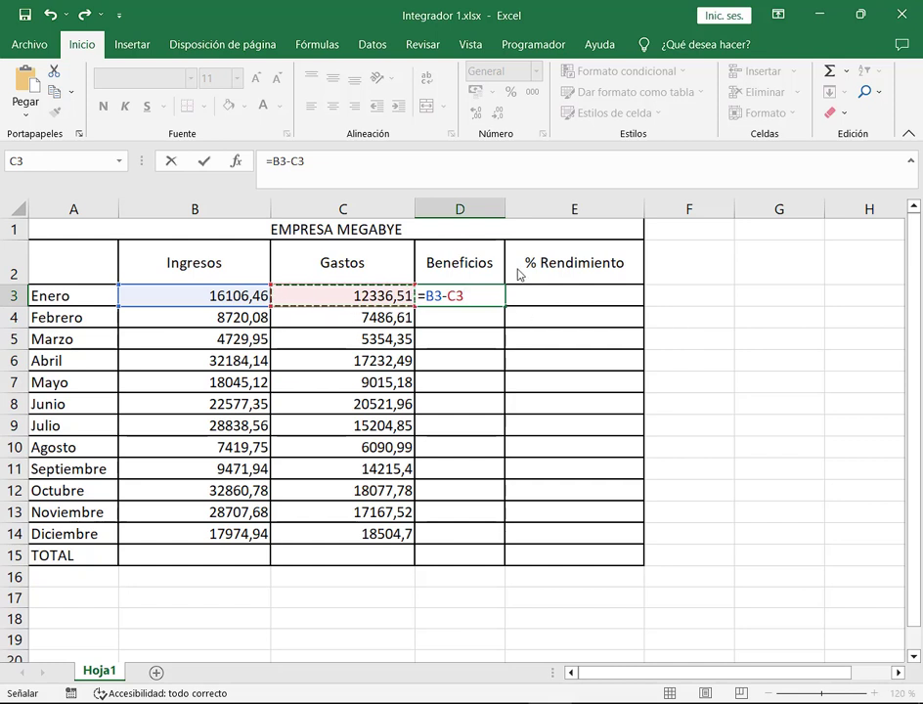
{"action": "key", "text": "Return"}
{"action": "key", "text": "Up"}
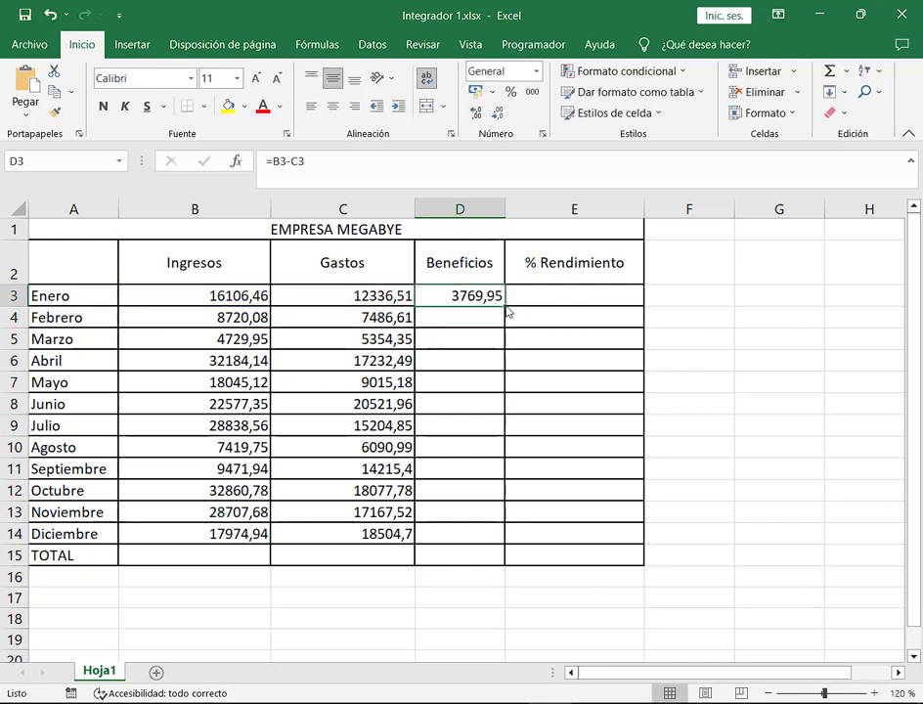
{"action": "left_click_drag", "start_coordinate": [505, 307], "coordinate": [484, 541]}
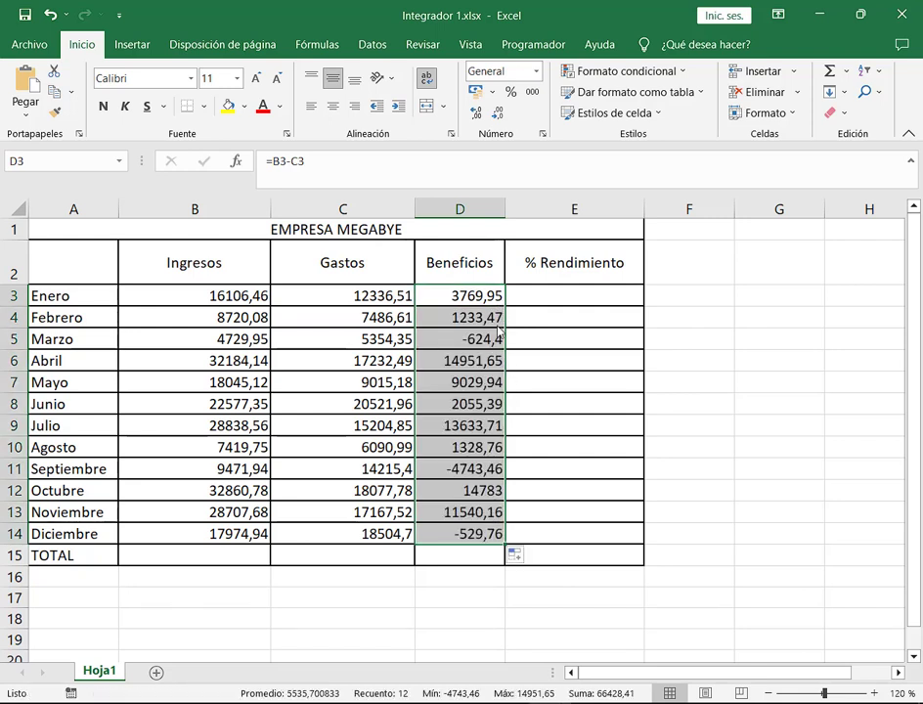
Examine the negative Beneficios results in the Marzo, Septiembre and Diciembre rows against their Ingresos and Gastos.
{"action": "left_click", "coordinate": [499, 340]}
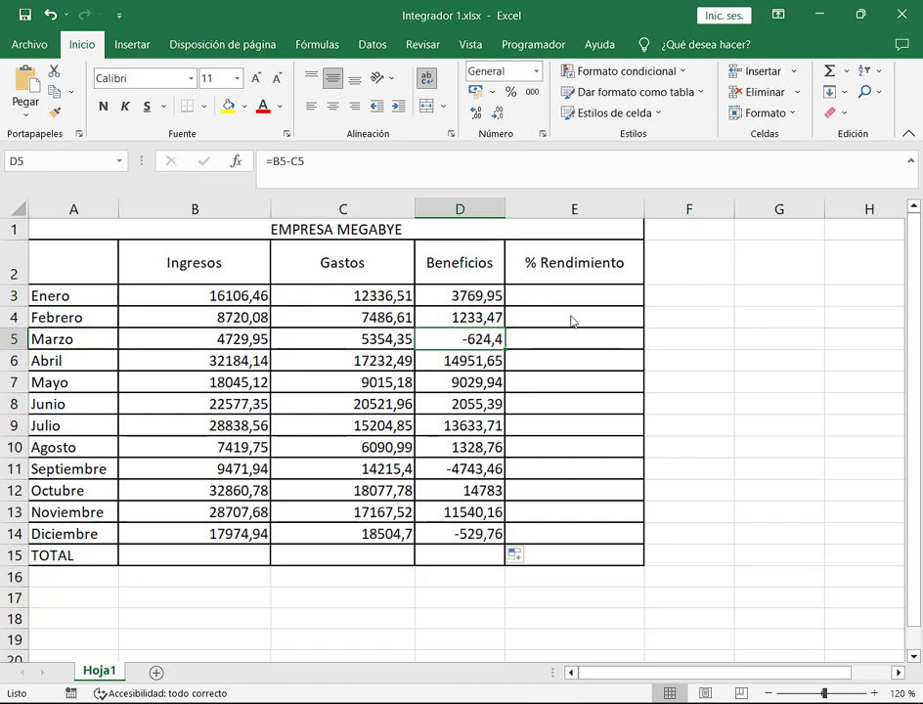
{"action": "left_click_drag", "start_coordinate": [453, 324], "coordinate": [508, 356]}
{"action": "left_click", "coordinate": [430, 470]}
{"action": "left_click_drag", "start_coordinate": [85, 466], "coordinate": [85, 466]}
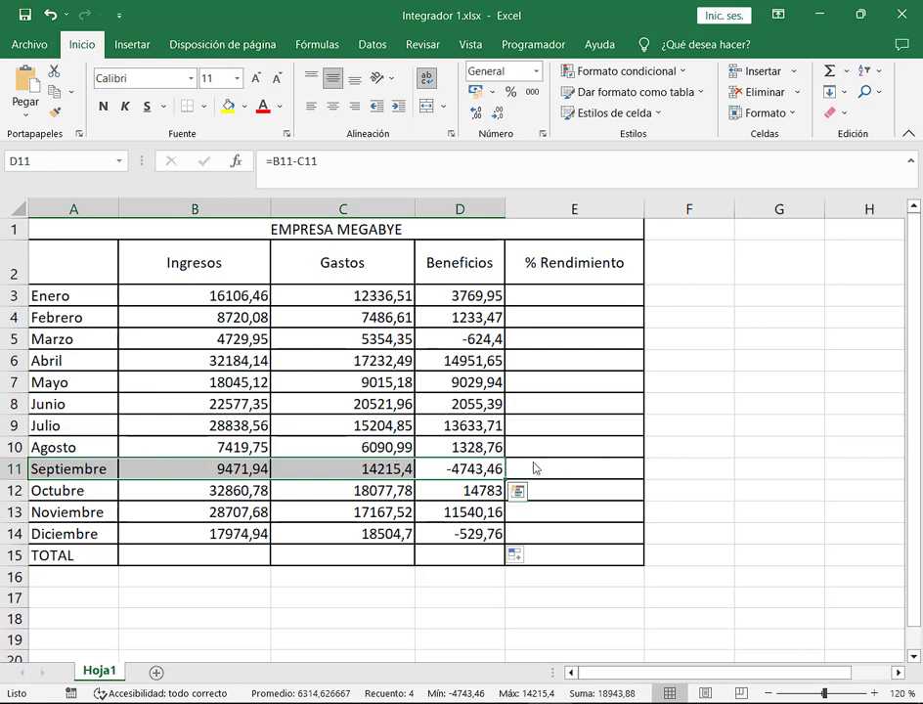
{"action": "left_click_drag", "start_coordinate": [475, 540], "coordinate": [119, 546]}
{"action": "left_click", "coordinate": [568, 301]}
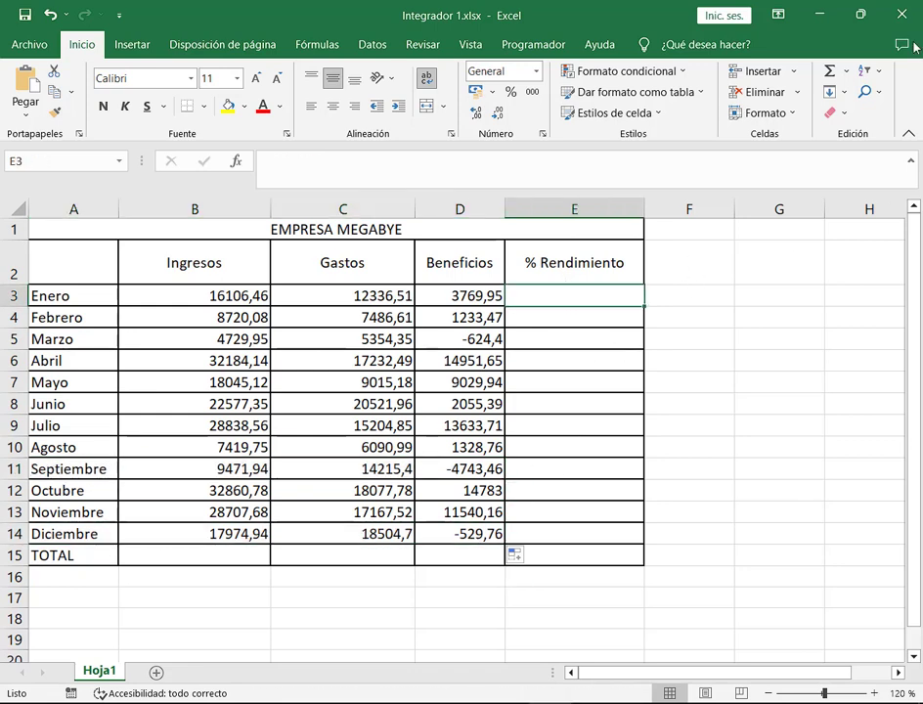
Minimize the exercise PDF and resize the Excel window so it sits beside the Meet call's chat.
{"action": "double_click", "coordinate": [636, 15]}
{"action": "left_click", "coordinate": [600, 13]}
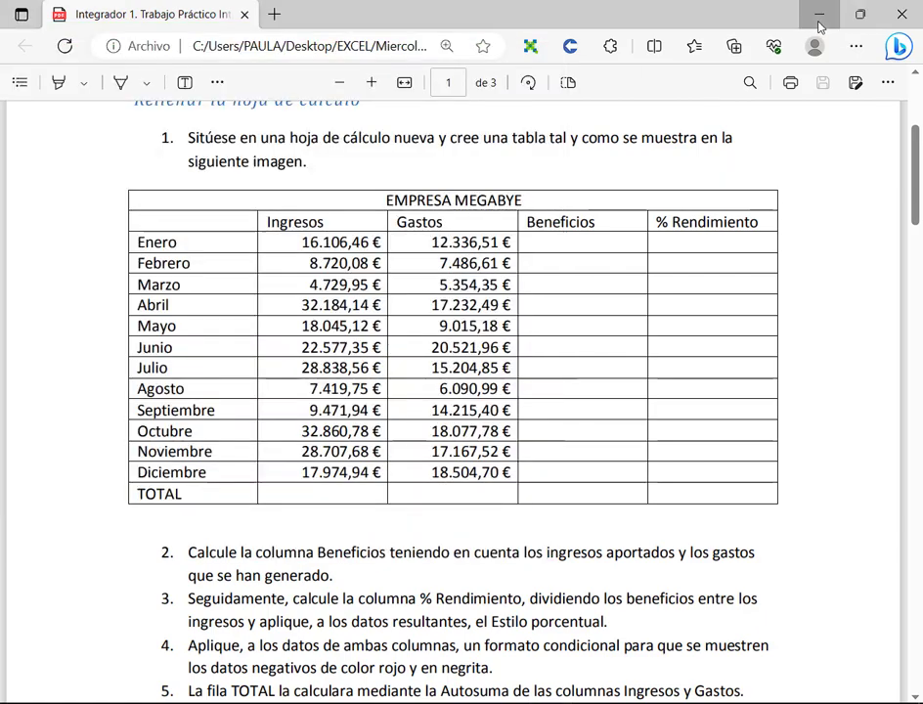
{"action": "left_click", "coordinate": [817, 14]}
{"action": "left_click", "coordinate": [127, 15]}
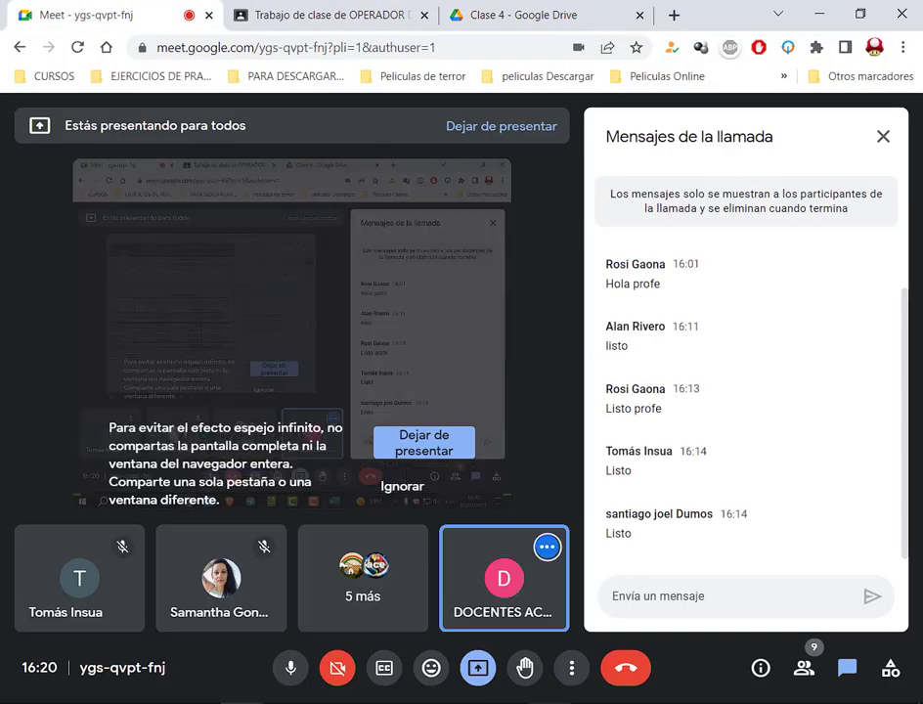
{"action": "key", "text": "alt+Tab"}
{"action": "left_click_drag", "start_coordinate": [312, 61], "coordinate": [303, 27]}
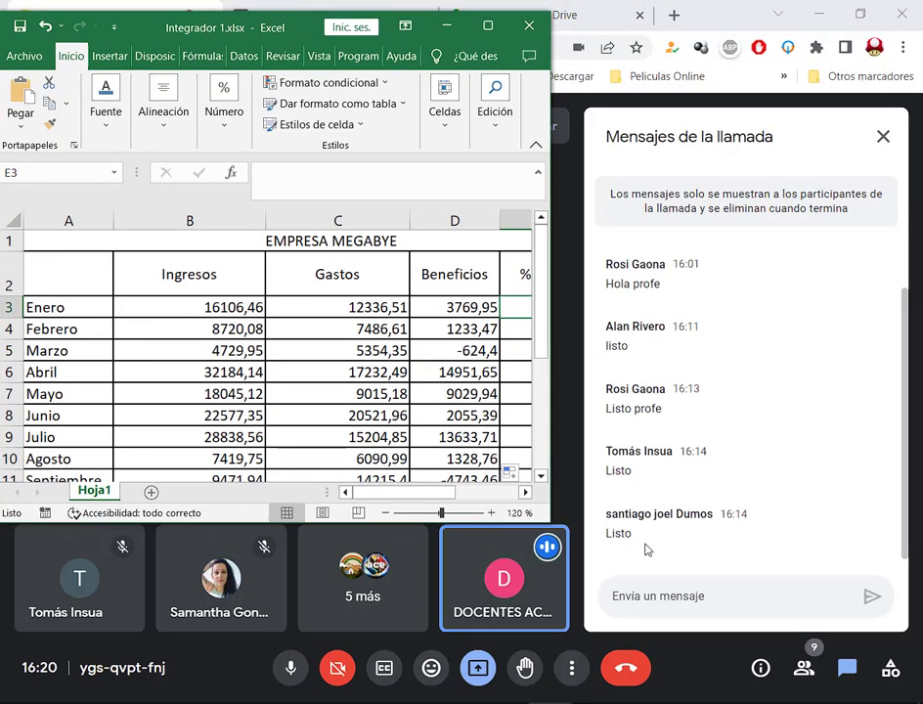
{"action": "left_click_drag", "start_coordinate": [571, 585], "coordinate": [576, 619]}
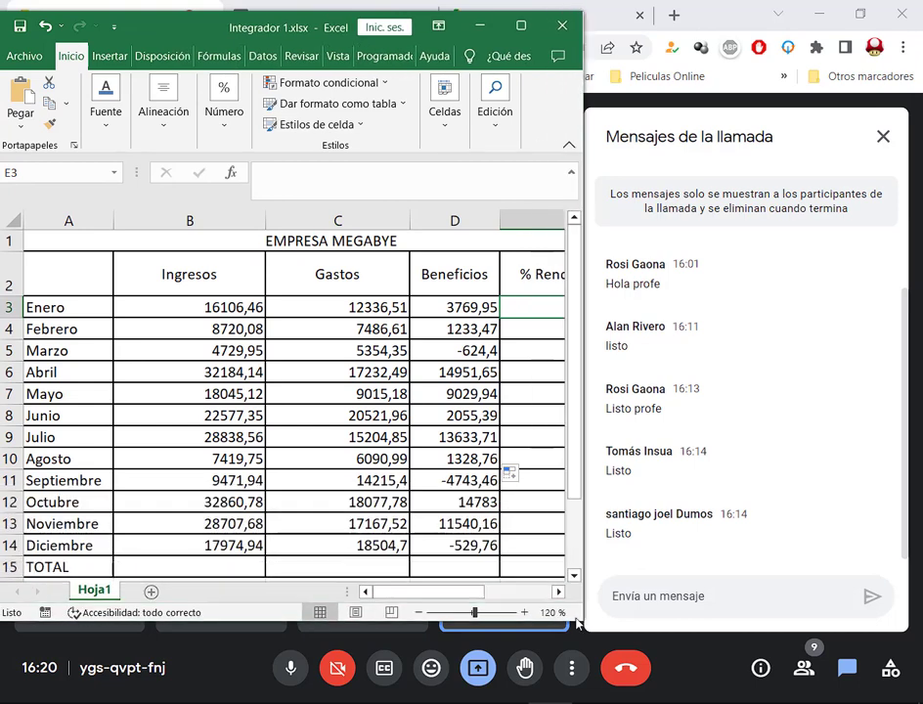
Inspect the Beneficios formula for Enero in D3 and the cells it references.
{"action": "left_click", "coordinate": [92, 309]}
{"action": "left_click", "coordinate": [455, 307]}
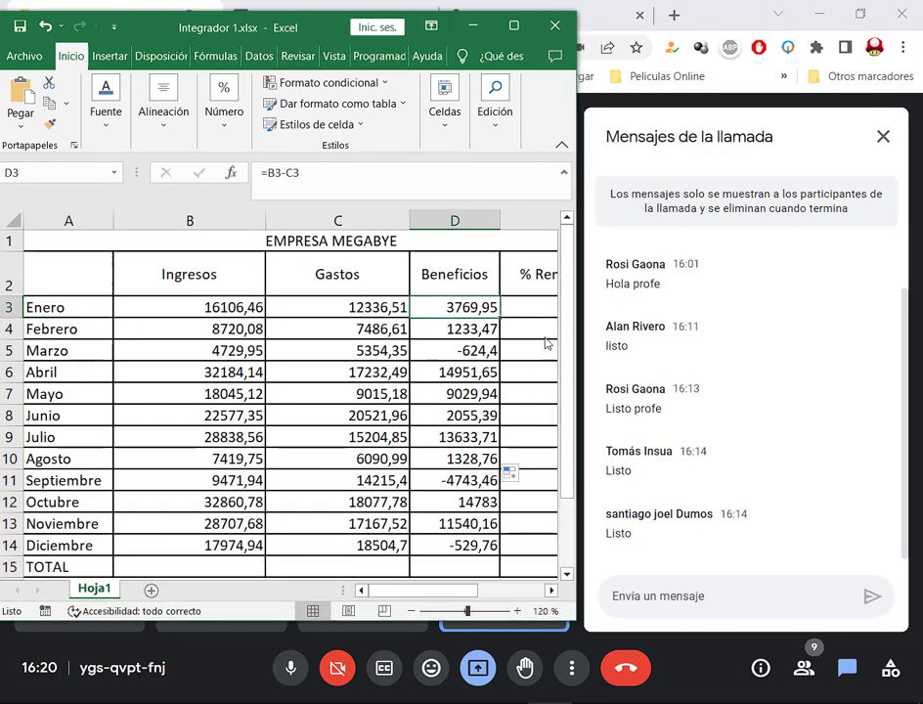
{"action": "key", "text": "F2"}
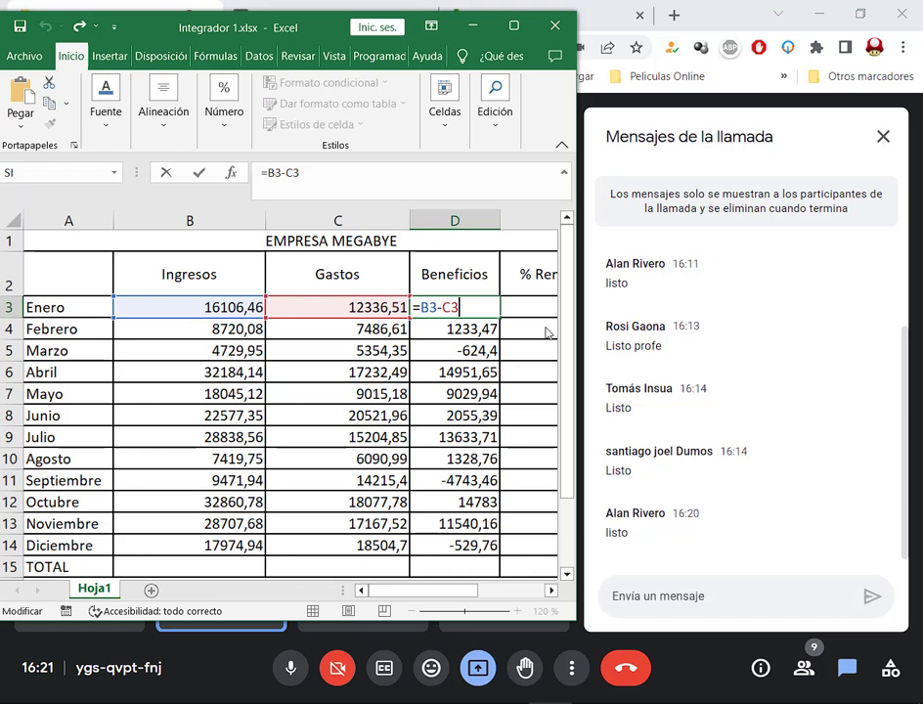
{"action": "key", "text": "ctrl+Return"}
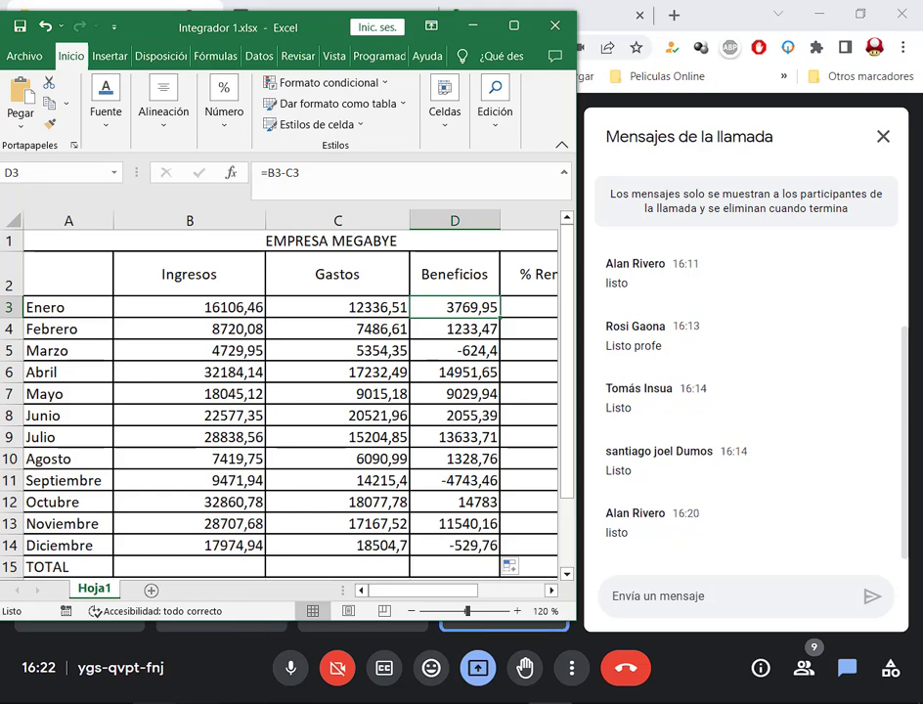
Switch to the Descargas folder in File Explorer and view the properties of Integrador 1.xlsx.
{"action": "key", "text": "alt+F4"}
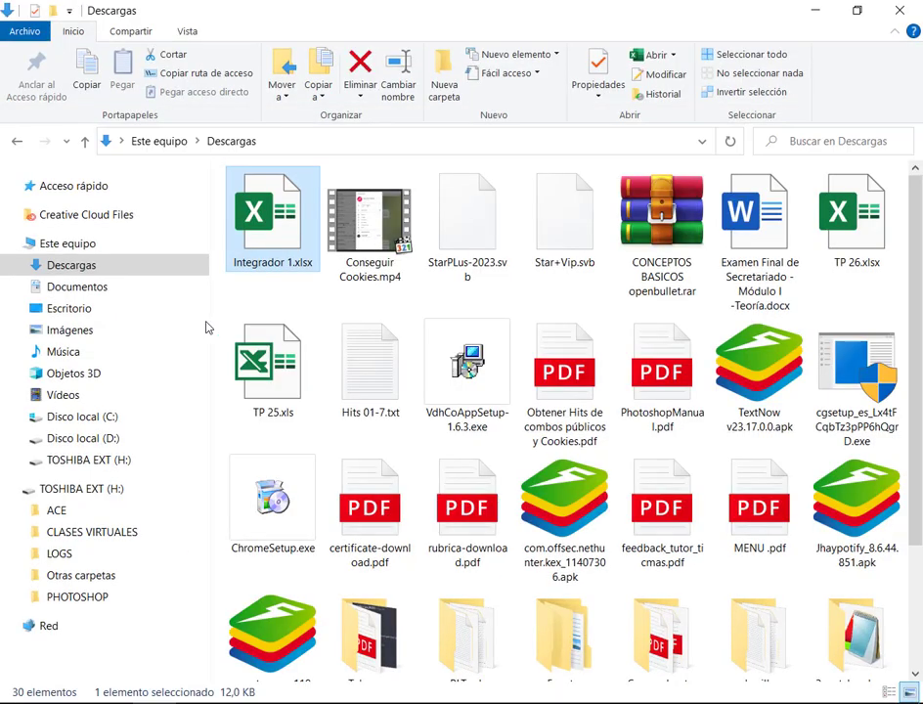
{"action": "right_click", "coordinate": [271, 229]}
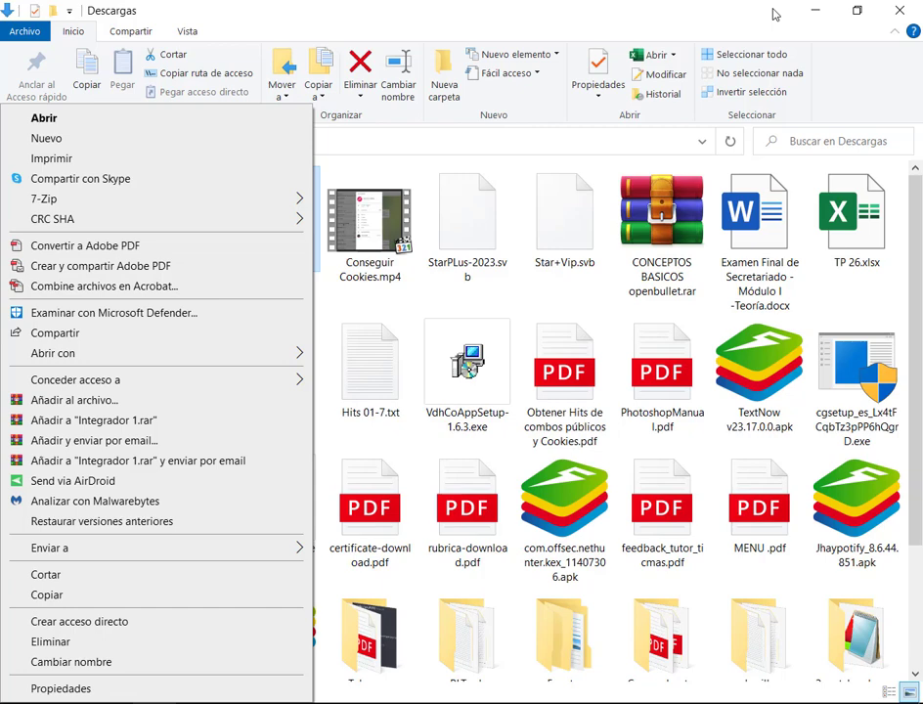
{"action": "left_click", "coordinate": [495, 22]}
{"action": "right_click", "coordinate": [290, 182]}
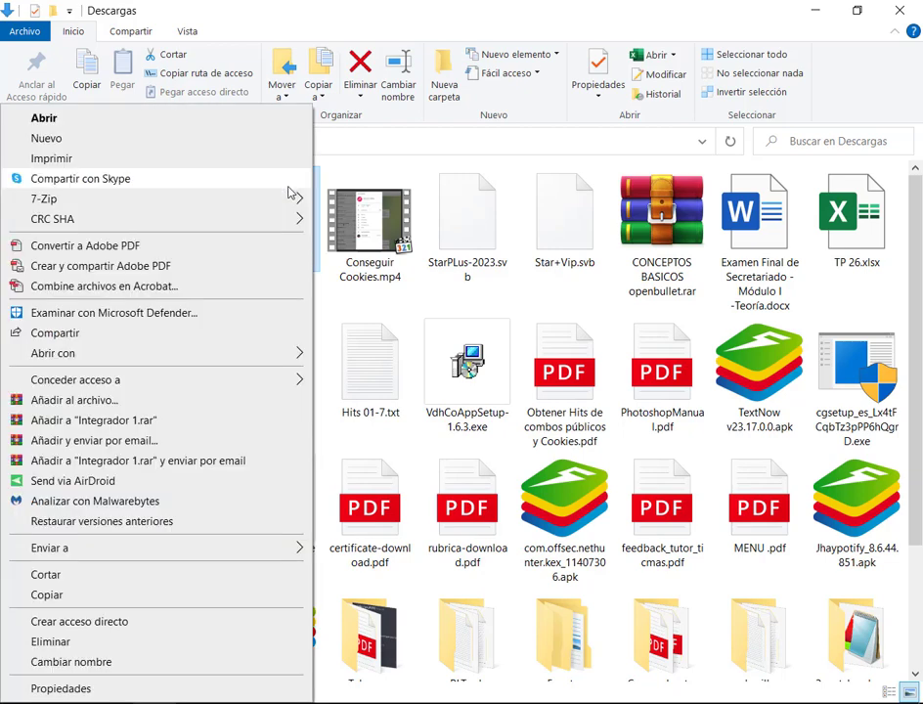
{"action": "left_click", "coordinate": [61, 688]}
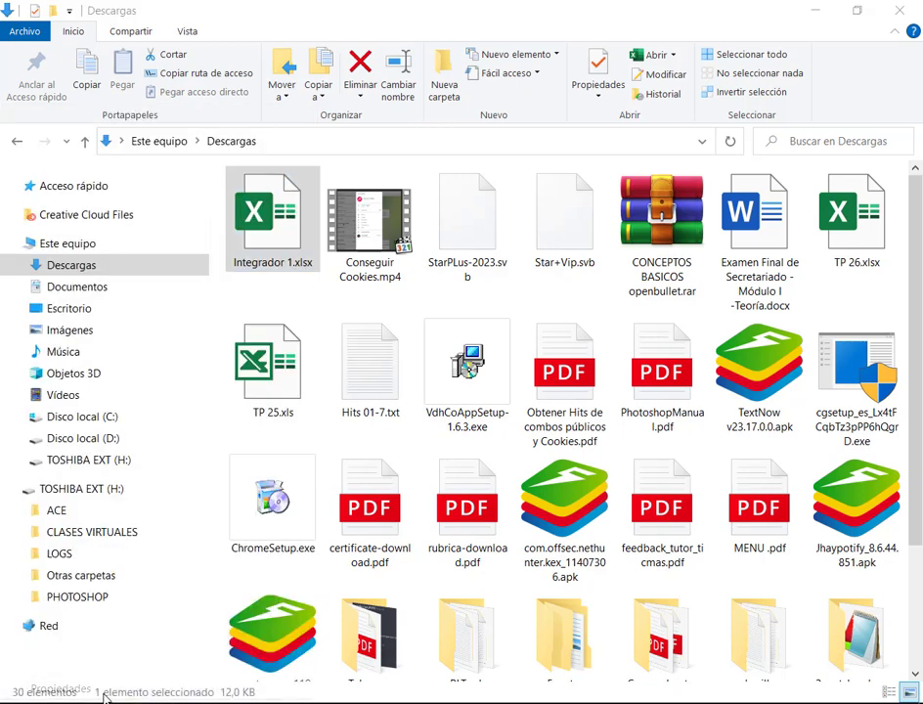
{"action": "left_click_drag", "start_coordinate": [534, 256], "coordinate": [549, 230]}
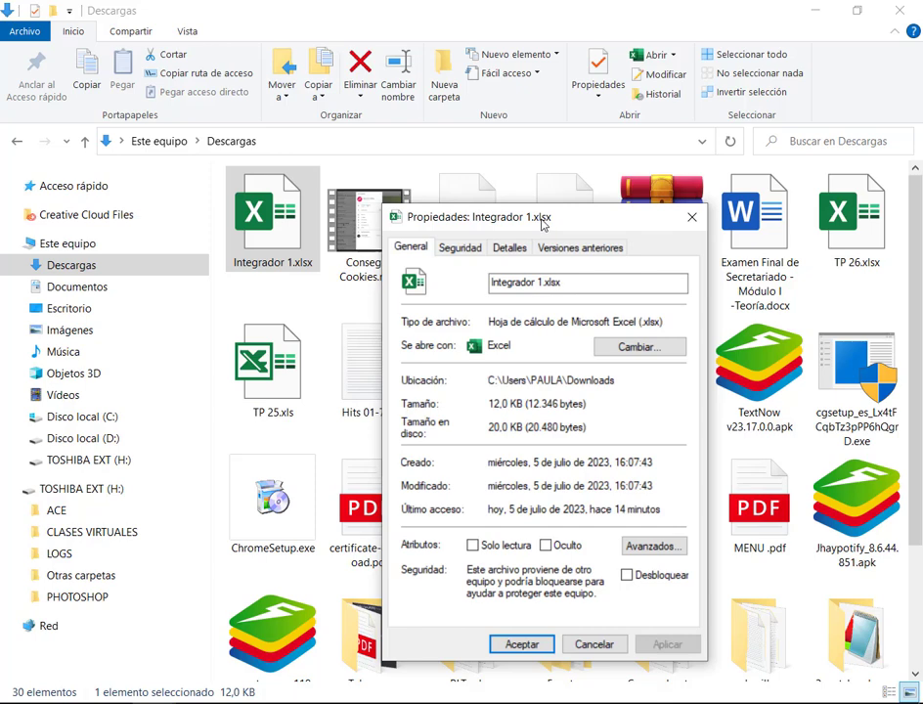
{"action": "left_click_drag", "start_coordinate": [542, 225], "coordinate": [529, 210]}
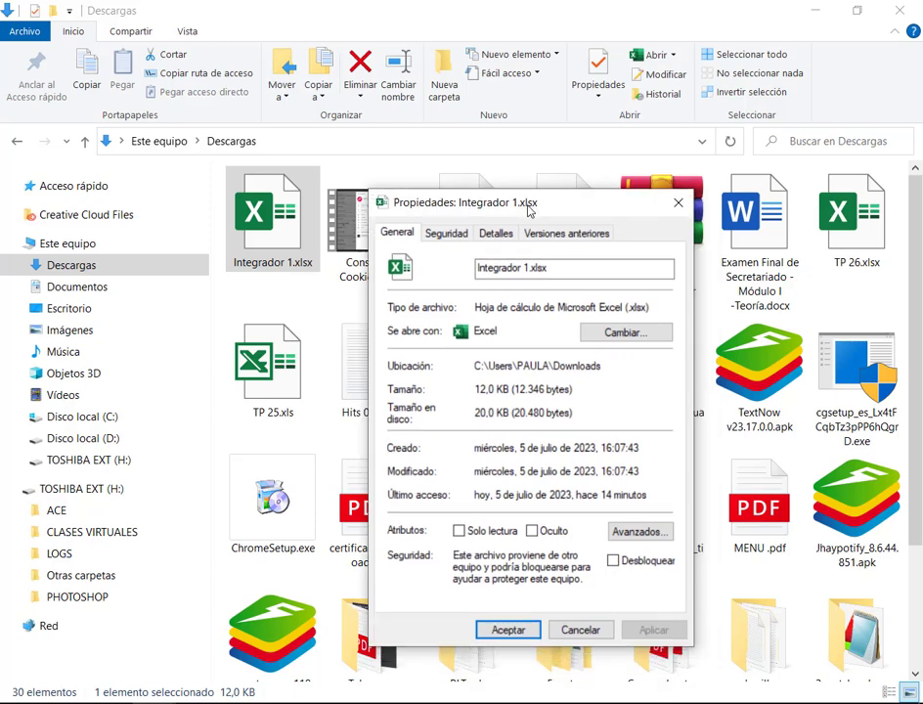
{"action": "left_click_drag", "start_coordinate": [529, 208], "coordinate": [552, 160]}
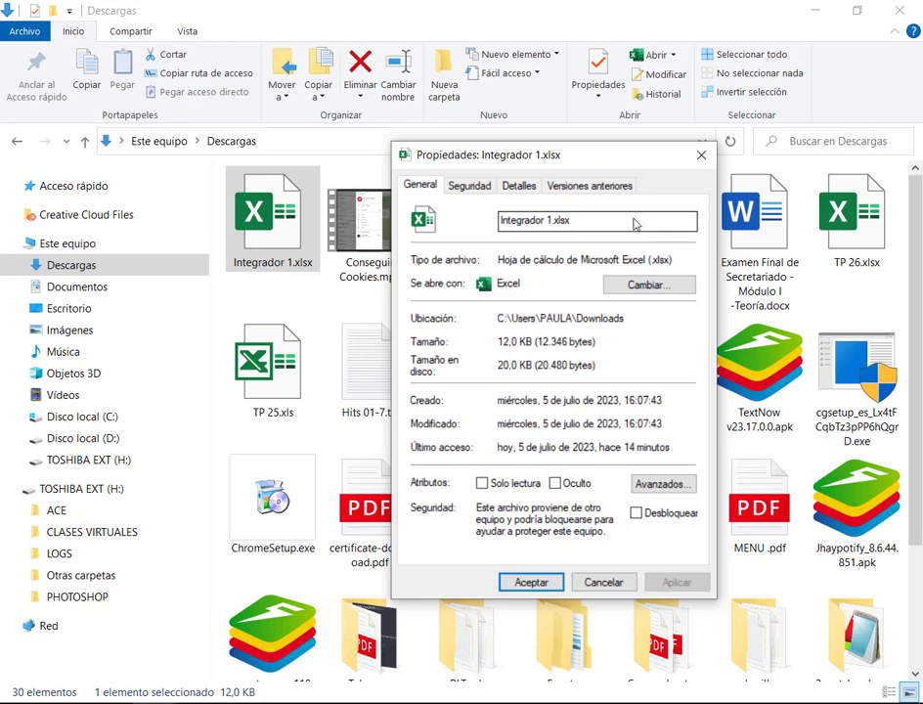
Reopen the properties of Integrador 1.xlsx, enable Desbloquear in its security setting and accept the change.
{"action": "right_click", "coordinate": [271, 201]}
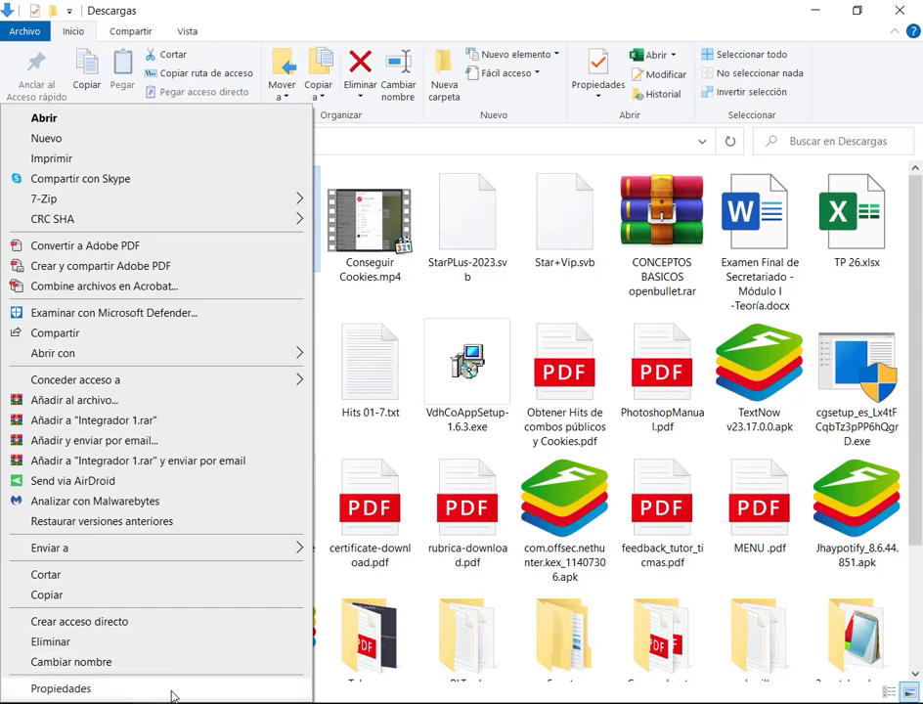
{"action": "left_click", "coordinate": [171, 692]}
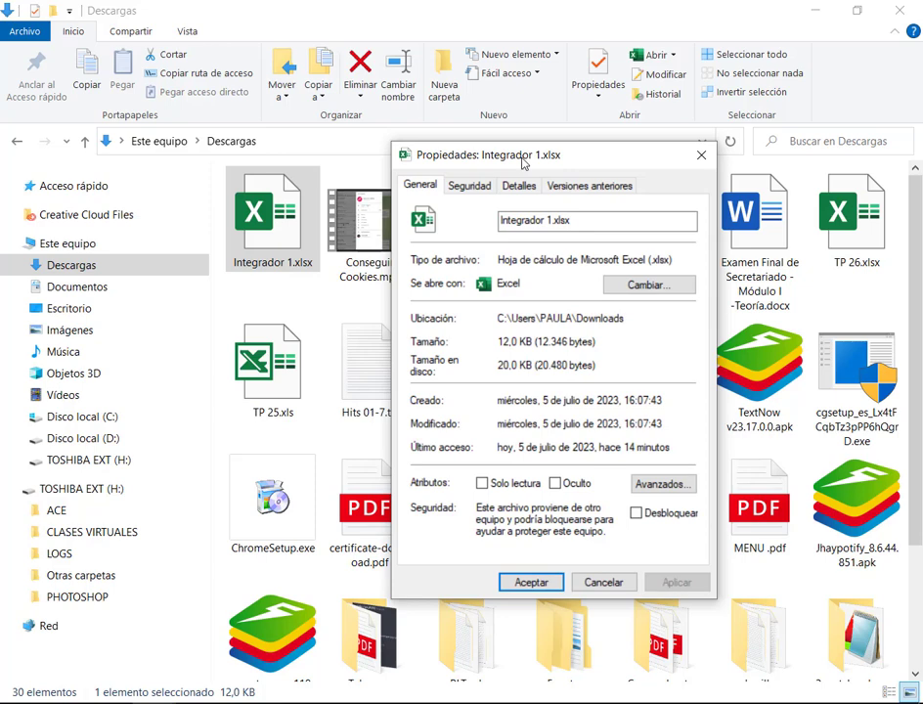
{"action": "left_click_drag", "start_coordinate": [523, 162], "coordinate": [476, 97]}
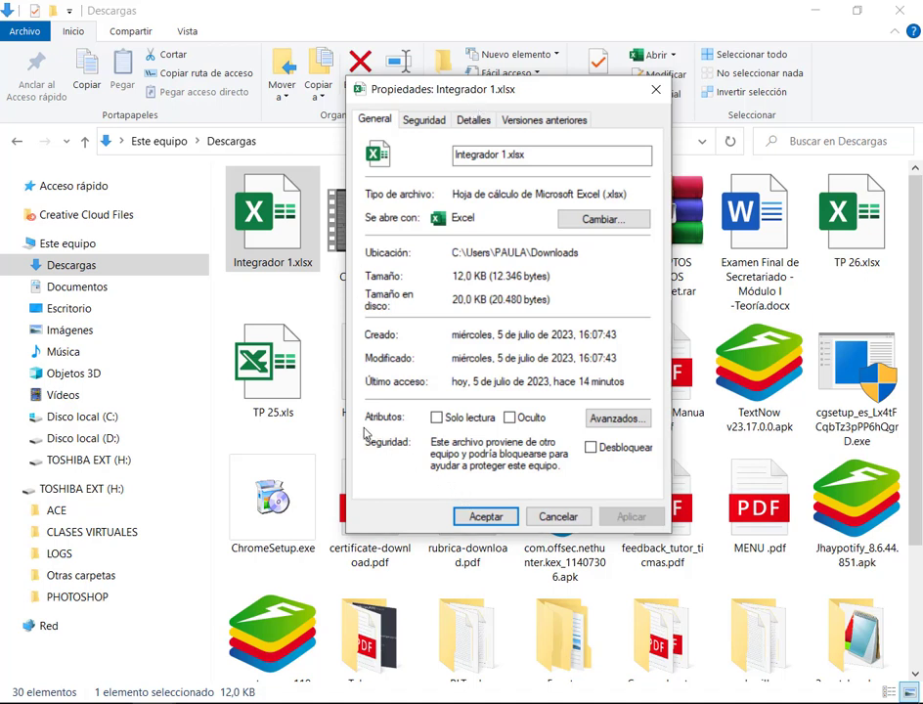
{"action": "left_click_drag", "start_coordinate": [360, 427], "coordinate": [669, 498]}
{"action": "left_click_drag", "start_coordinate": [655, 380], "coordinate": [598, 445]}
{"action": "left_click", "coordinate": [590, 448]}
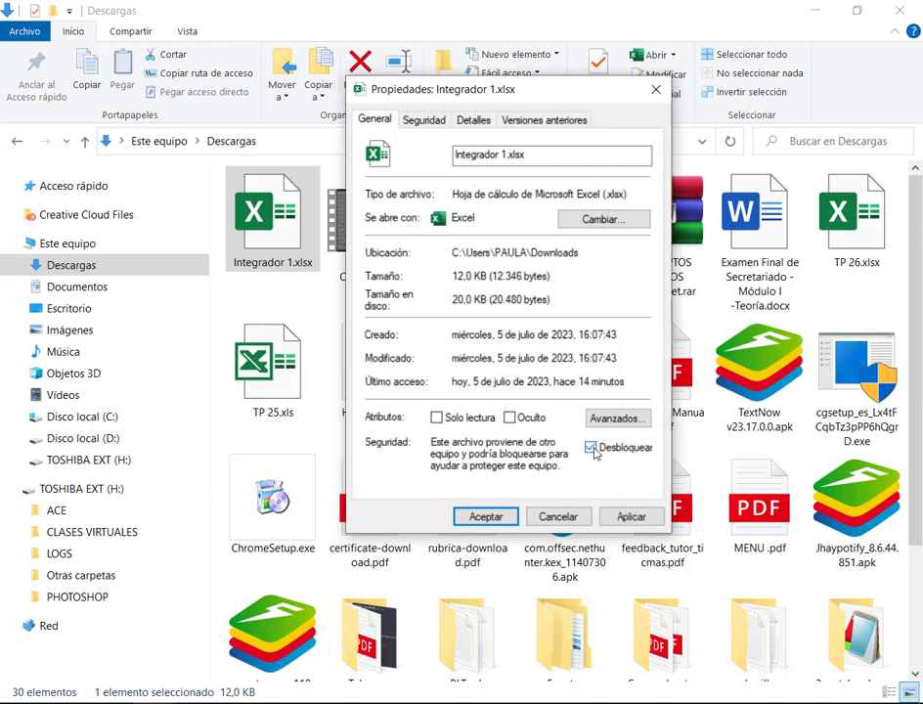
{"action": "left_click", "coordinate": [486, 517]}
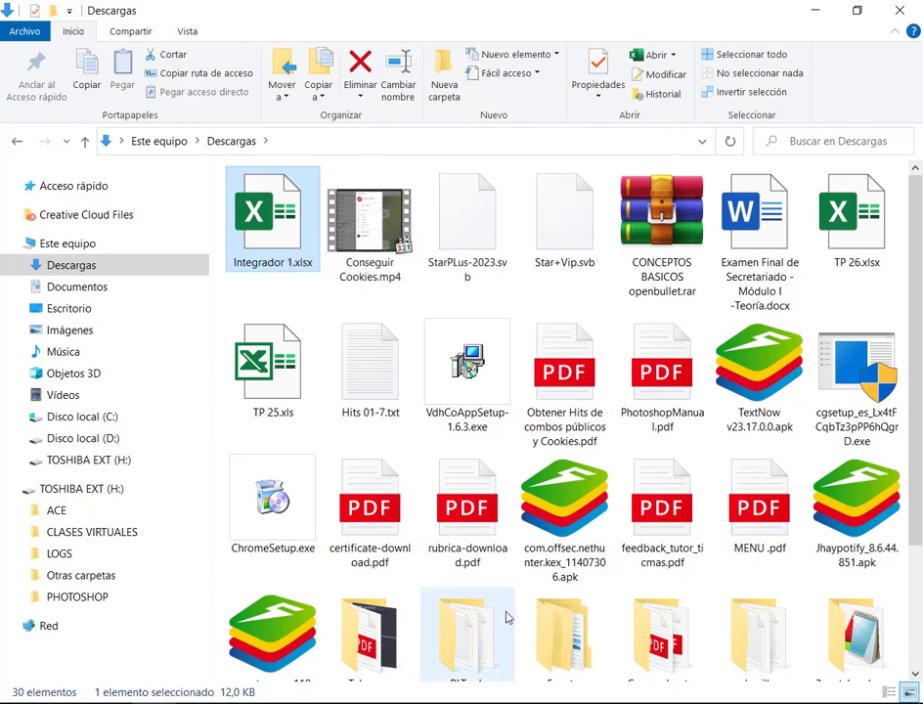
Switch back to the Meet call and bring the Integrador 1 workbook in front beside its chat.
{"action": "key", "text": "Return"}
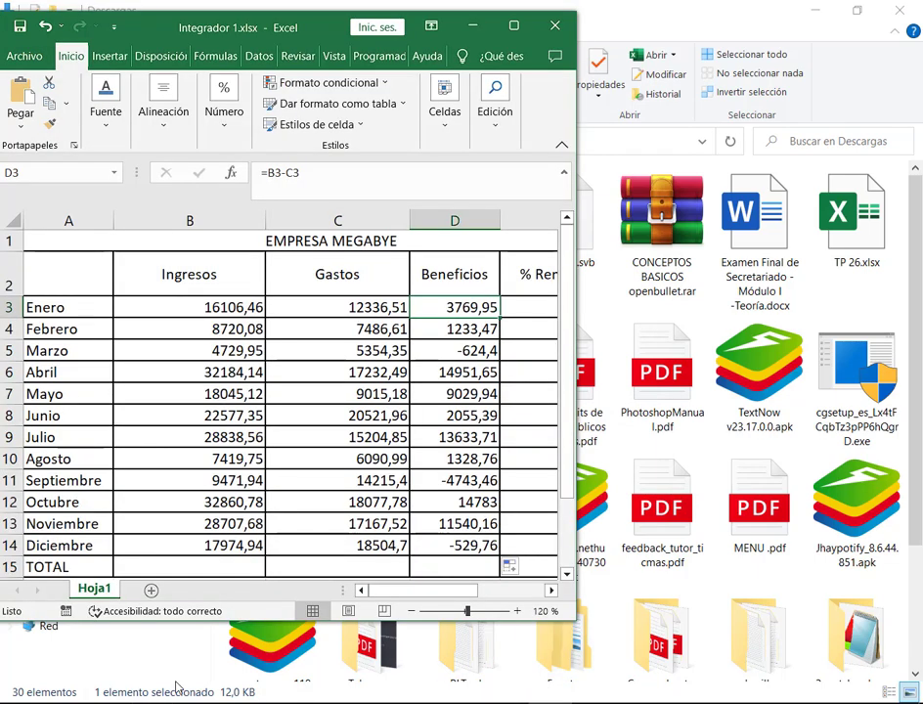
{"action": "left_click", "coordinate": [153, 671]}
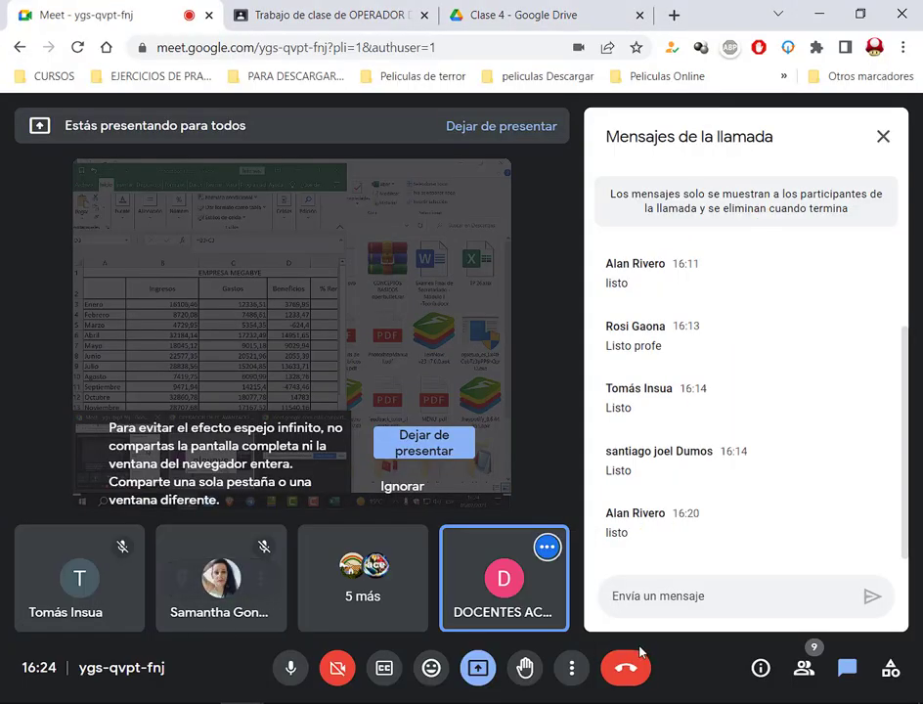
{"action": "key", "text": "alt+Tab"}
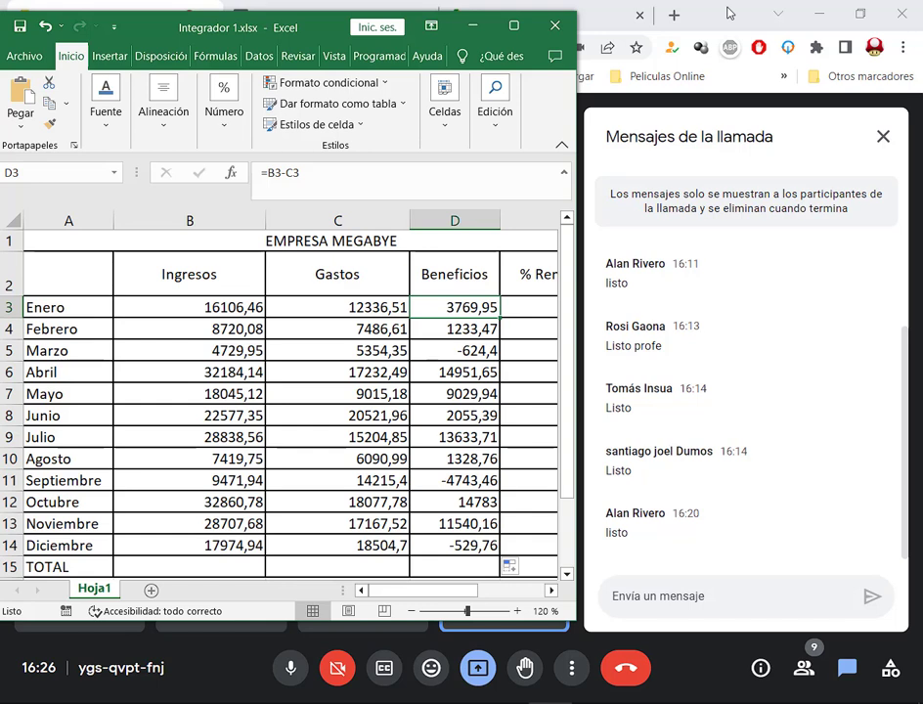
Autofill the months again from Enero in A3 down to A14, and select the Enero Beneficios cell D3.
{"action": "left_click", "coordinate": [79, 329]}
{"action": "left_click", "coordinate": [86, 309]}
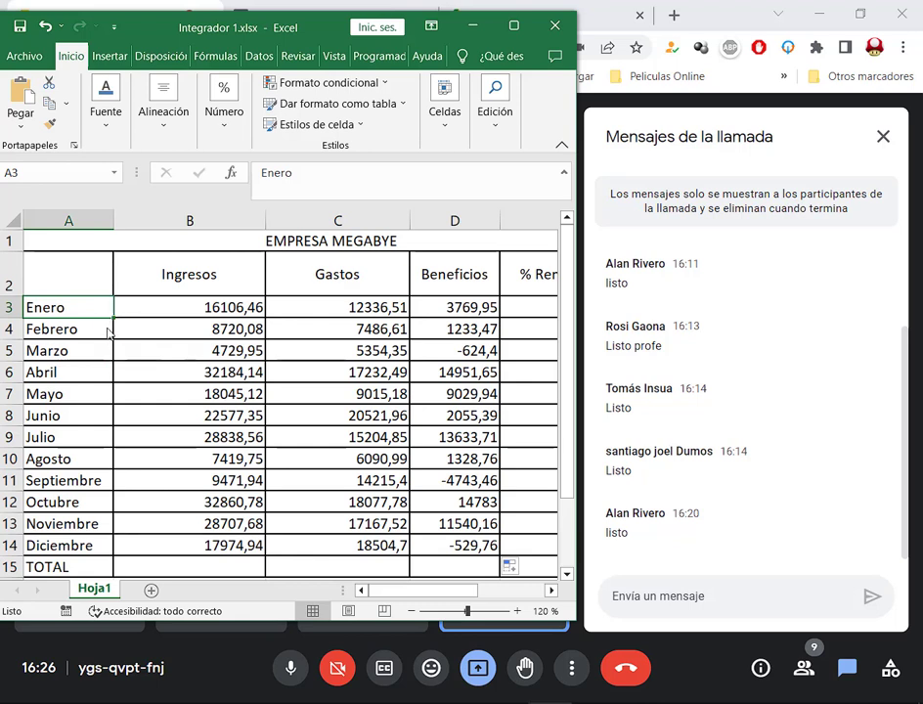
{"action": "left_click_drag", "start_coordinate": [115, 319], "coordinate": [113, 555]}
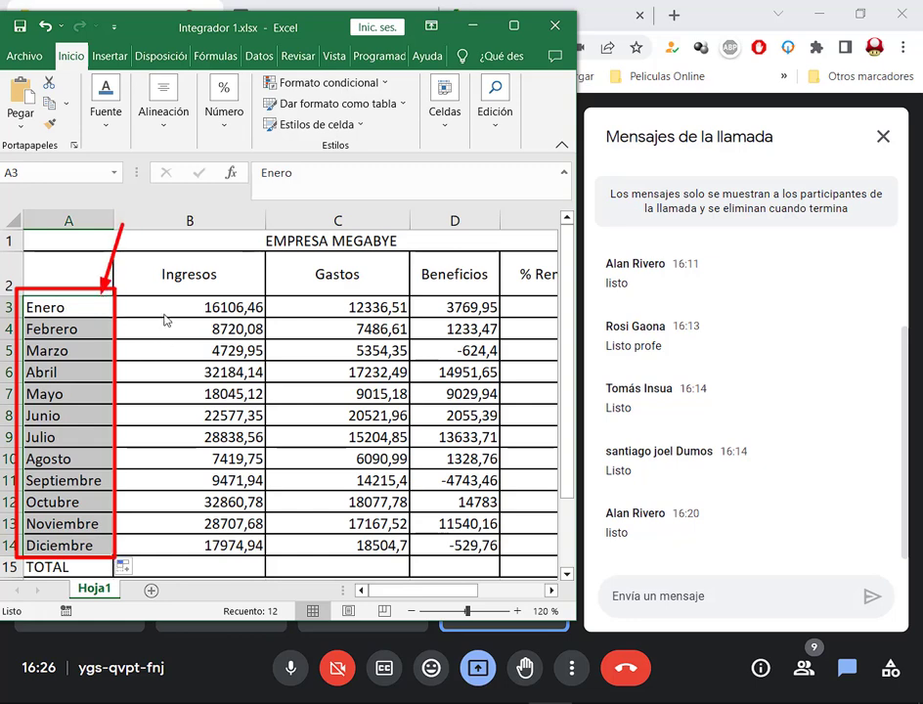
{"action": "left_click", "coordinate": [470, 315]}
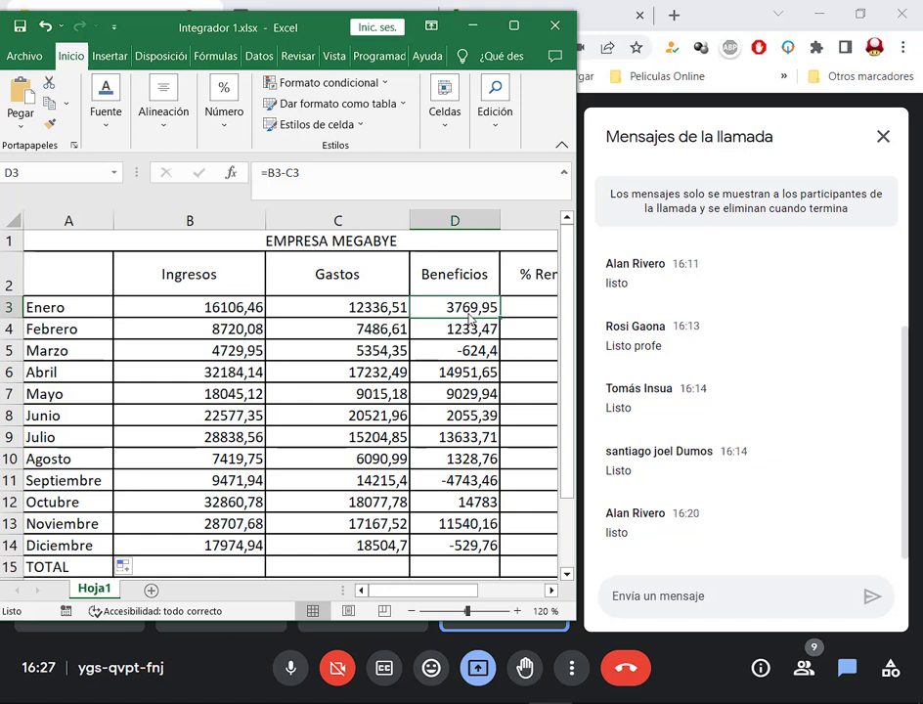
Review the Enero Beneficios formula in D3 and the empty % Rendimiento cells from E3 down to E8.
{"action": "double_click", "coordinate": [470, 308]}
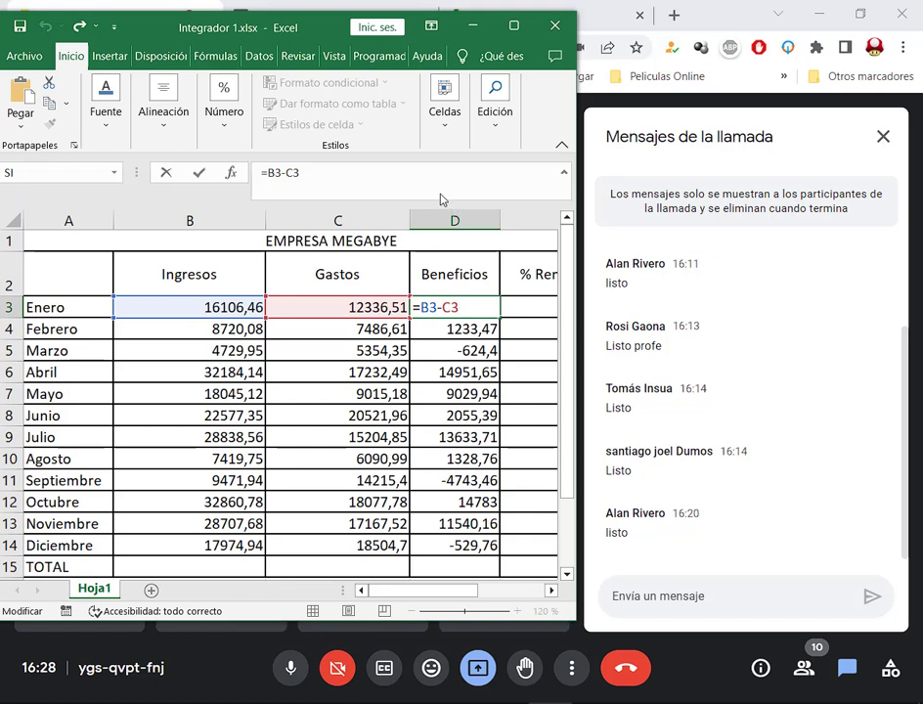
{"action": "key", "text": "Return"}
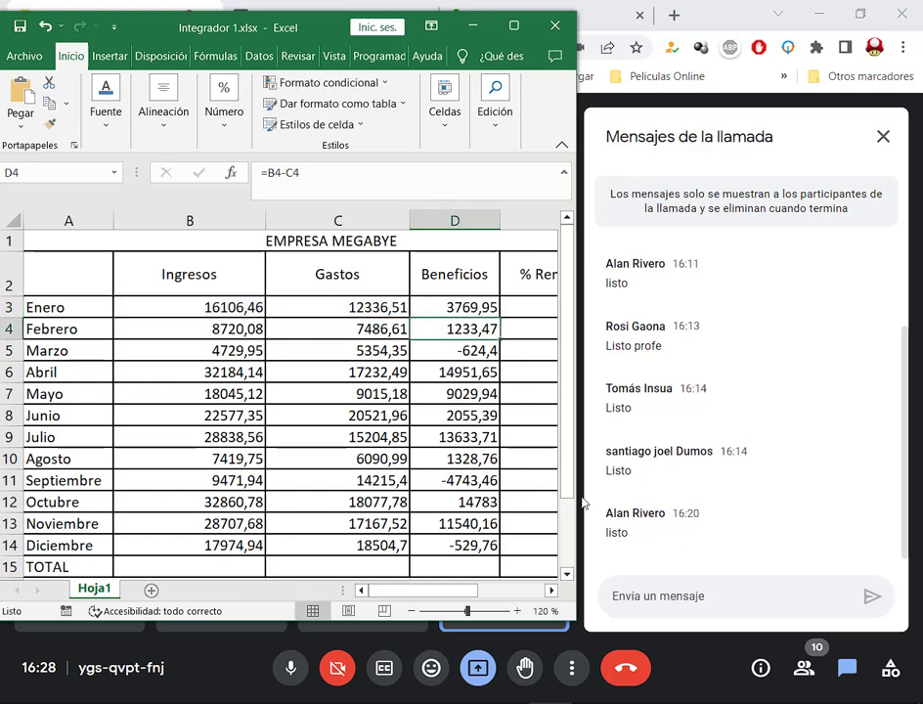
{"action": "scroll", "coordinate": [568, 320], "scroll_direction": "right", "scroll_amount": 1}
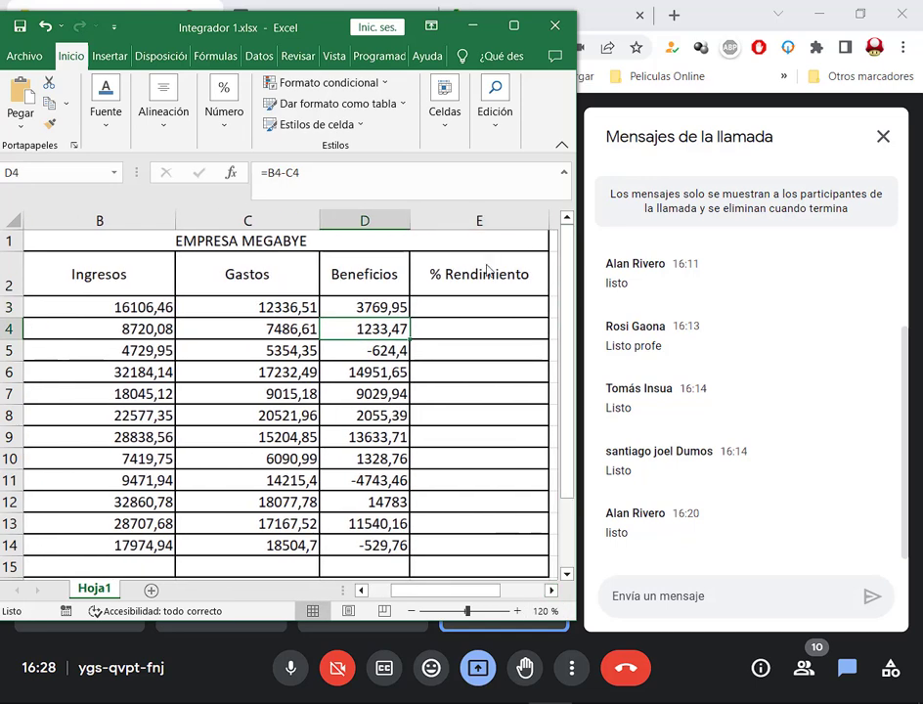
{"action": "left_click", "coordinate": [495, 309]}
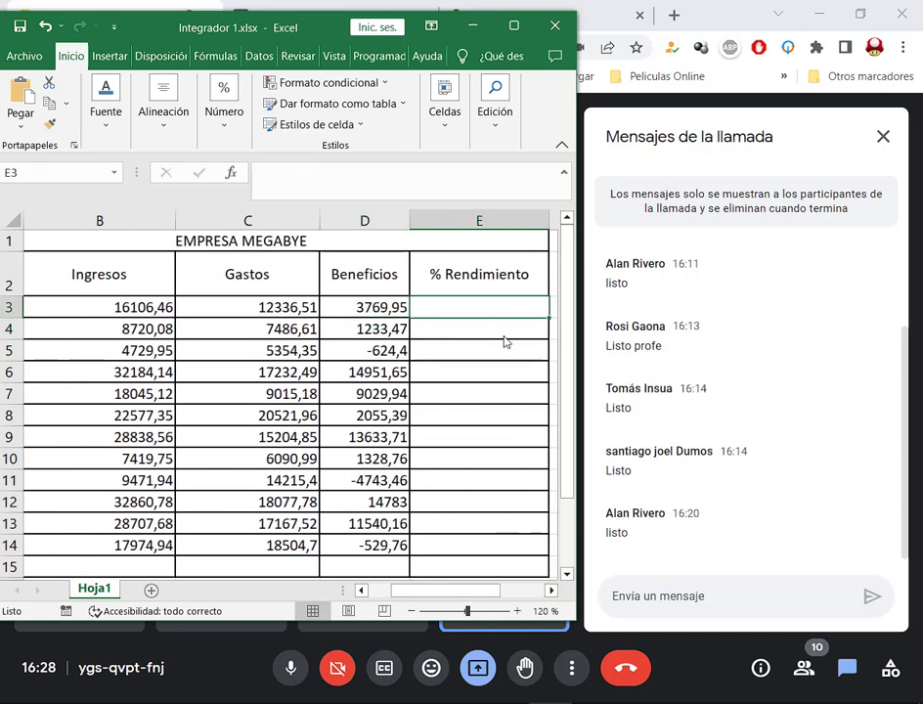
{"action": "left_click", "coordinate": [377, 308]}
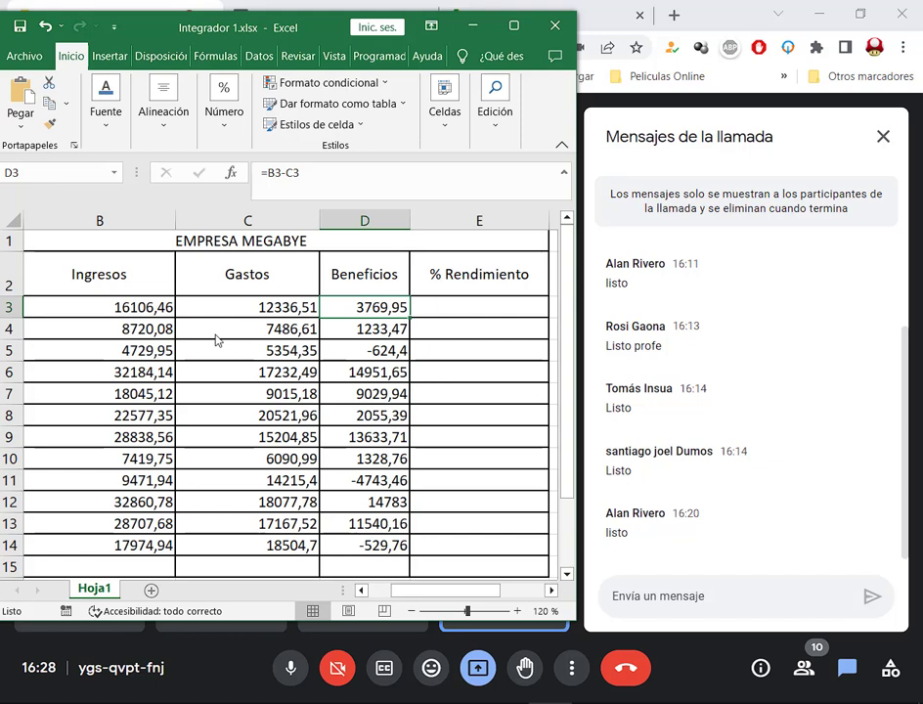
{"action": "left_click", "coordinate": [474, 310]}
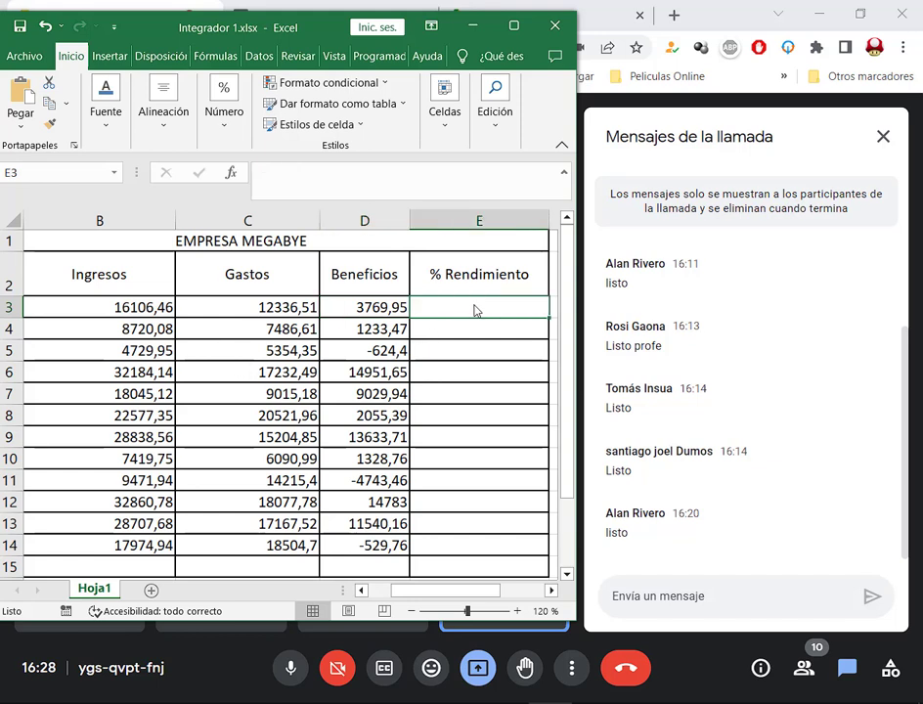
{"action": "left_click_drag", "start_coordinate": [474, 310], "coordinate": [478, 366]}
{"action": "left_click", "coordinate": [486, 309]}
{"action": "left_click_drag", "start_coordinate": [479, 313], "coordinate": [479, 414]}
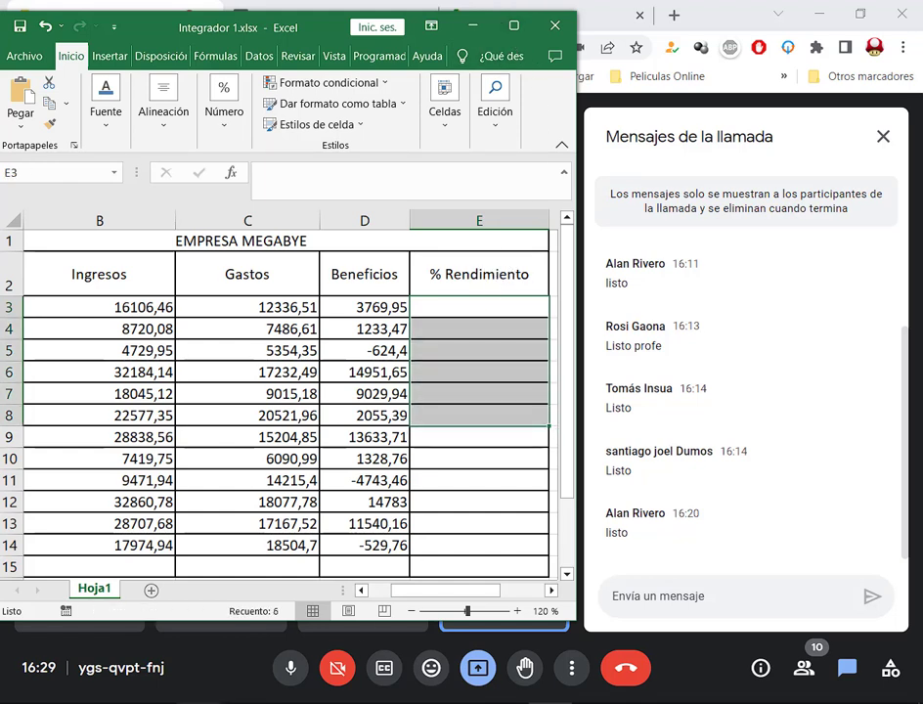
Switch to the exercise PDF and read instruction 3 on calculating the % Rendimiento column and applying the percentage style.
{"action": "key", "text": "alt+Tab"}
{"action": "scroll", "coordinate": [456, 374], "scroll_direction": "down", "scroll_amount": 4}
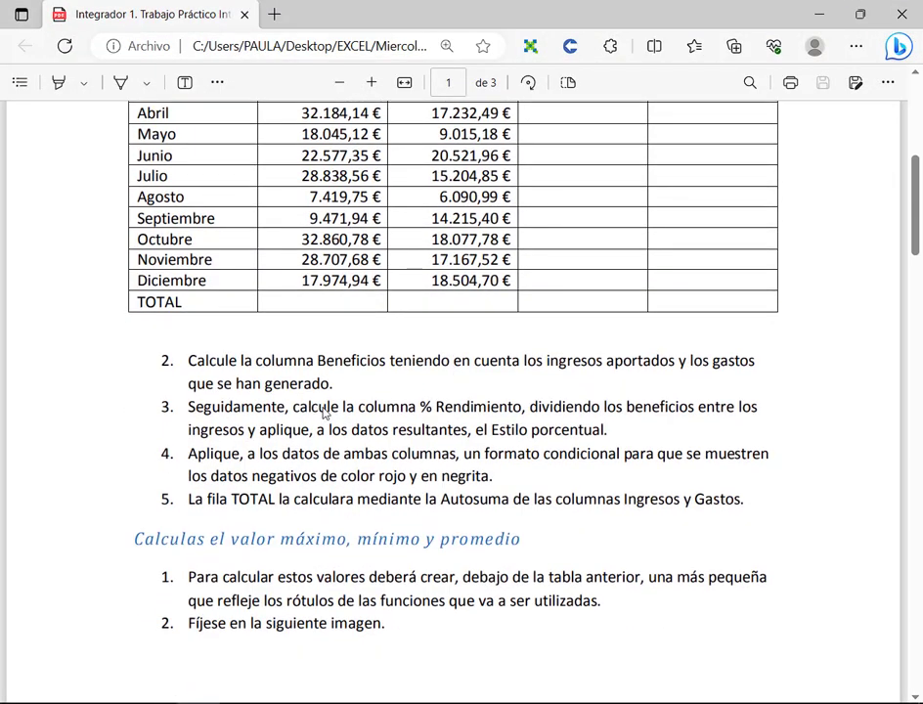
{"action": "left_click_drag", "start_coordinate": [188, 410], "coordinate": [323, 410]}
{"action": "left_click", "coordinate": [386, 430]}
{"action": "left_click_drag", "start_coordinate": [617, 407], "coordinate": [716, 408]}
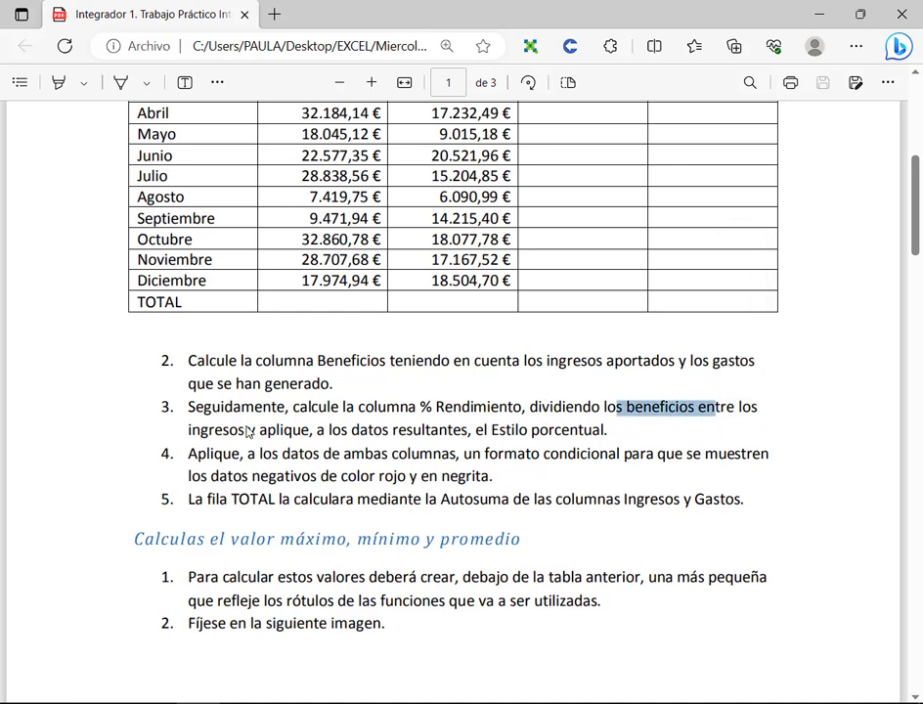
{"action": "left_click", "coordinate": [366, 431]}
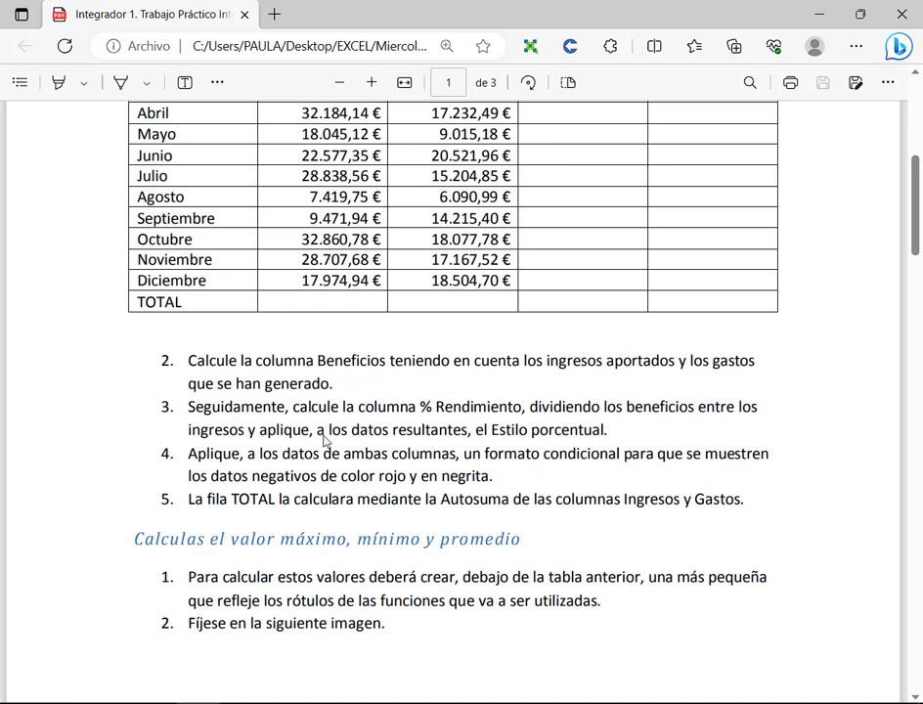
{"action": "left_click_drag", "start_coordinate": [612, 432], "coordinate": [480, 428]}
{"action": "left_click", "coordinate": [553, 410]}
{"action": "left_click_drag", "start_coordinate": [530, 408], "coordinate": [600, 413]}
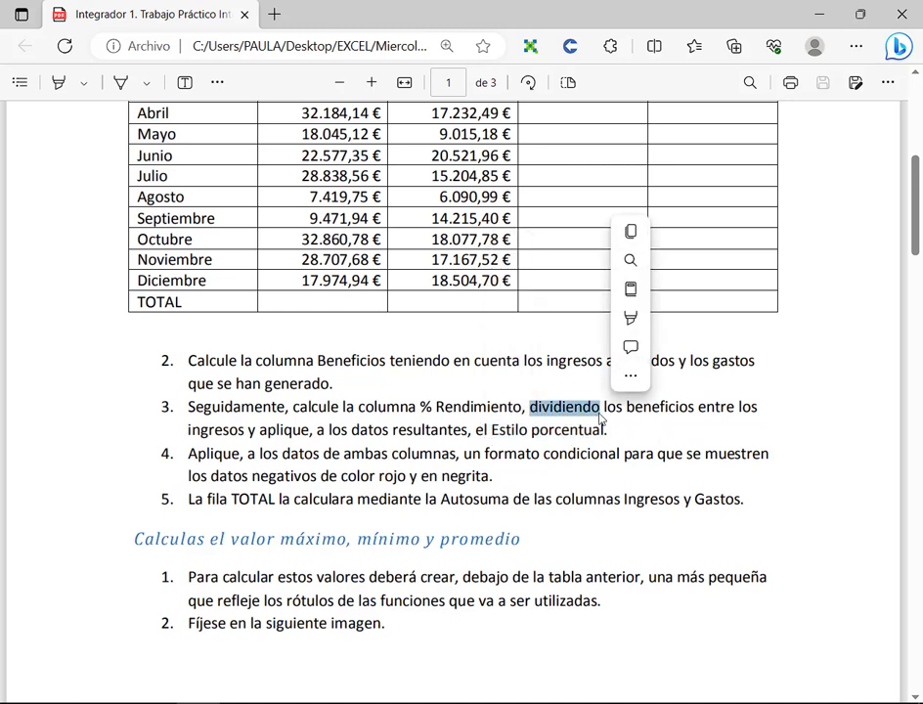
{"action": "left_click", "coordinate": [626, 411]}
{"action": "left_click_drag", "start_coordinate": [619, 409], "coordinate": [694, 421]}
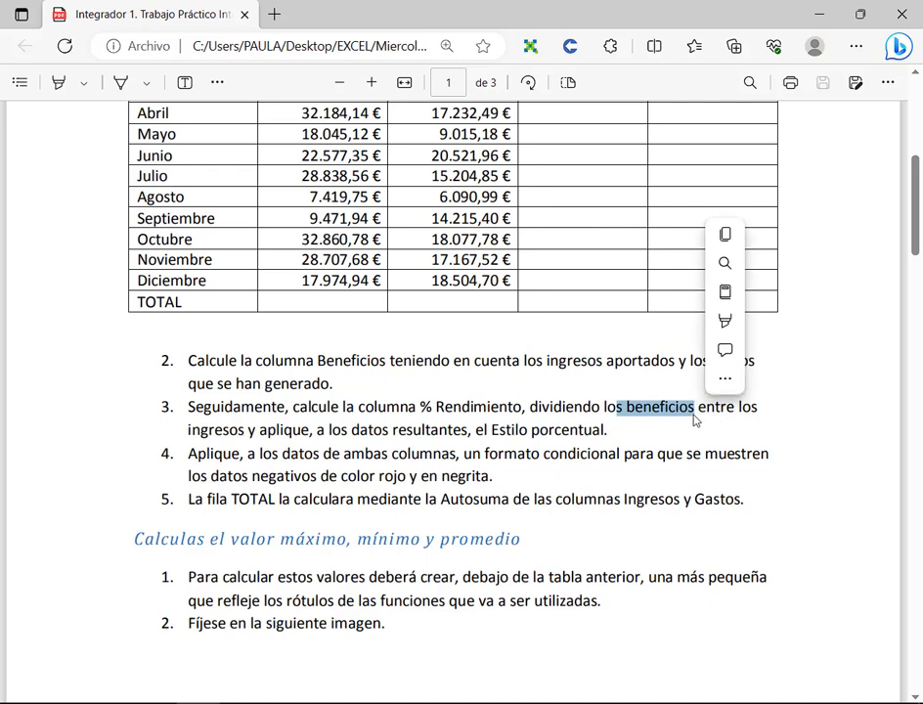
Return to the Integrador 1 workbook, maximize it and enter the formula =D3/B3 in the Enero % Rendimiento cell E3.
{"action": "key", "text": "alt+Tab"}
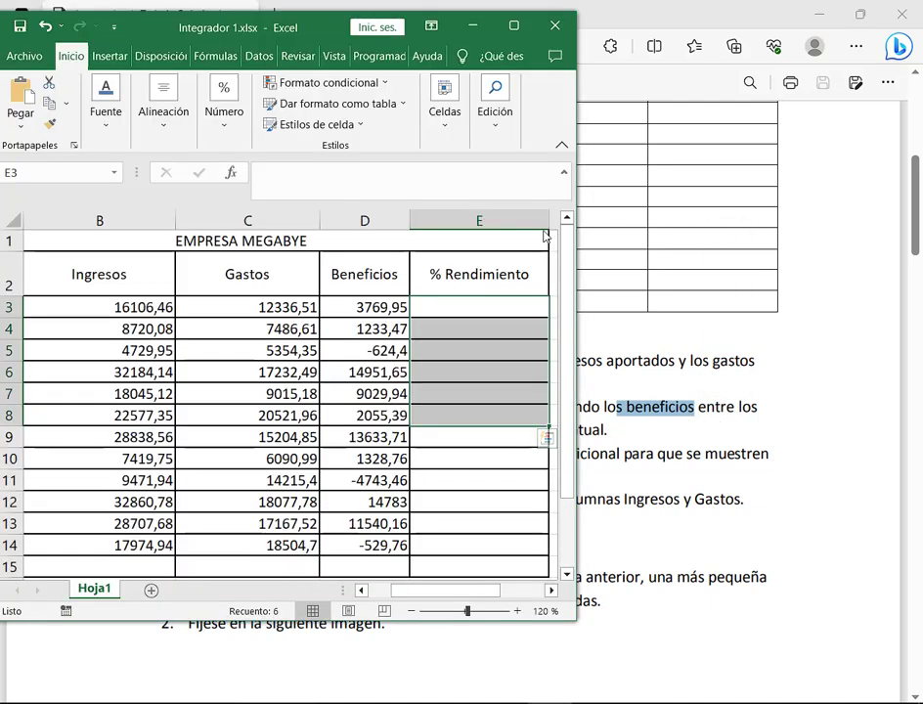
{"action": "left_click", "coordinate": [488, 309]}
{"action": "double_click", "coordinate": [513, 26]}
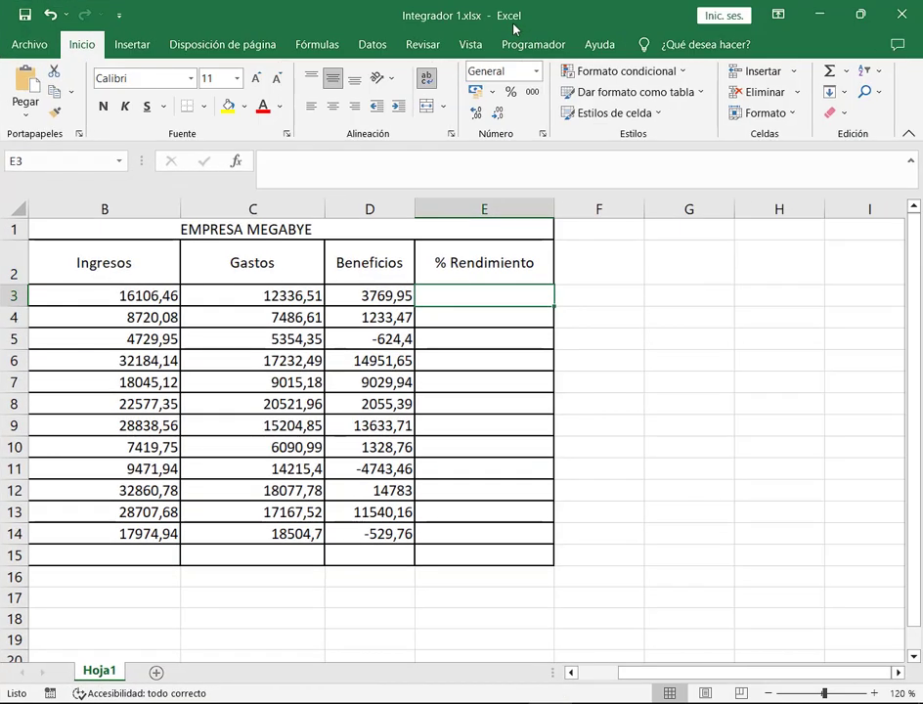
{"action": "type", "text": "?"}
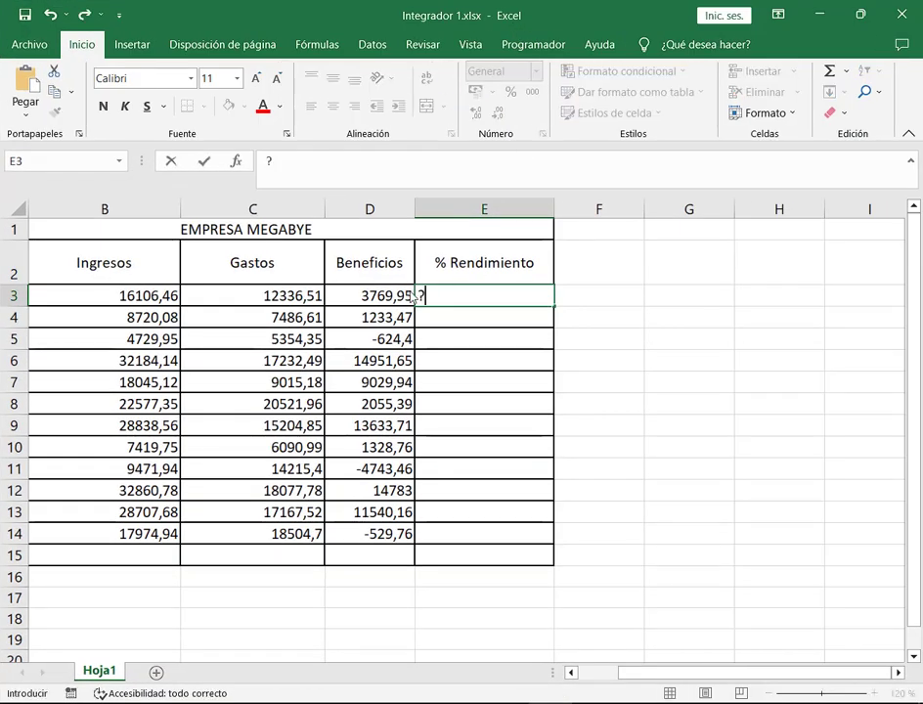
{"action": "key", "text": "BackSpace"}
{"action": "type", "text": "="}
{"action": "left_click", "coordinate": [410, 295]}
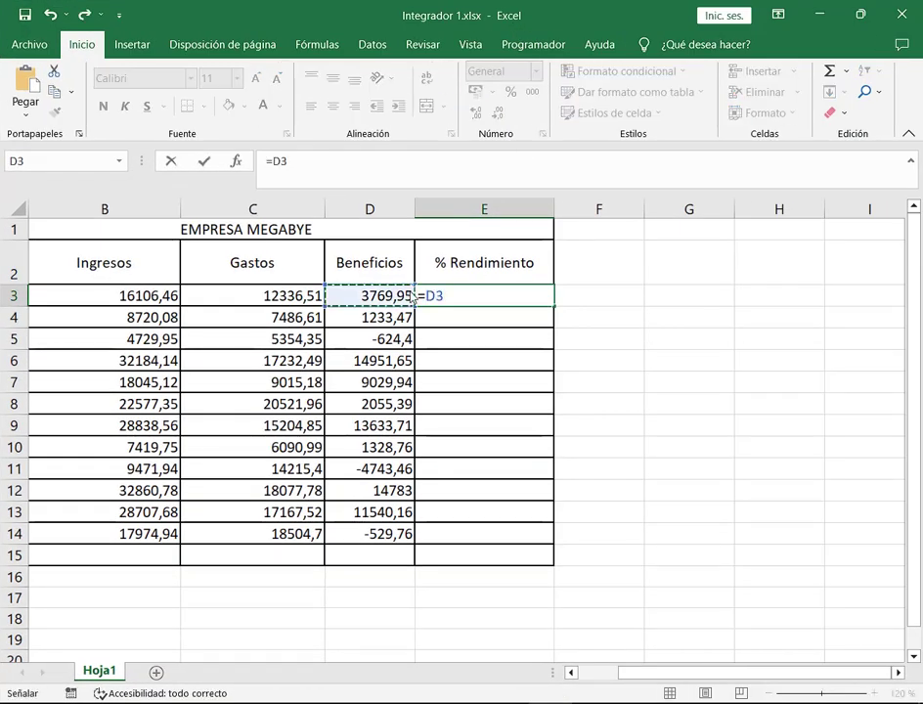
{"action": "type", "text": "/"}
{"action": "left_click", "coordinate": [125, 296]}
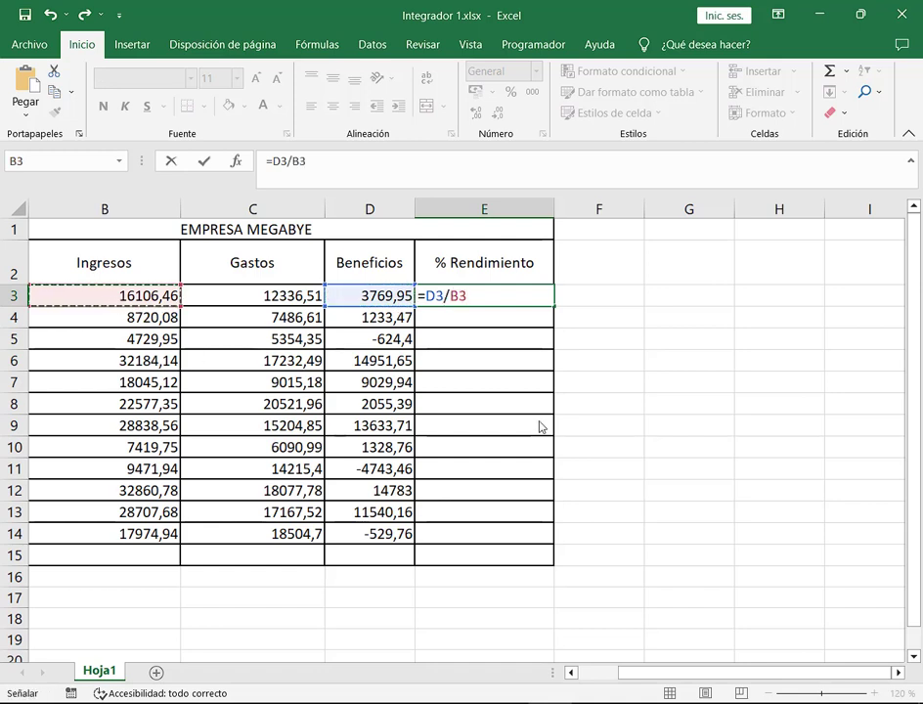
{"action": "key", "text": "Return"}
Apply the percentage style to E3 and autofill its formula down through the TOTAL row to E15.
{"action": "key", "text": "Up"}
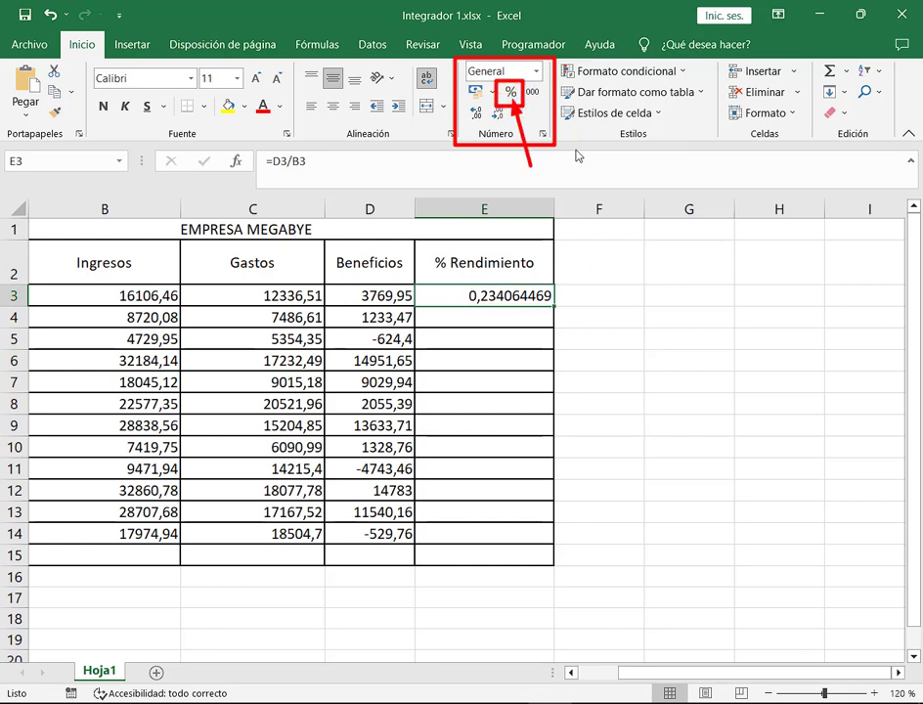
{"action": "left_click", "coordinate": [513, 92]}
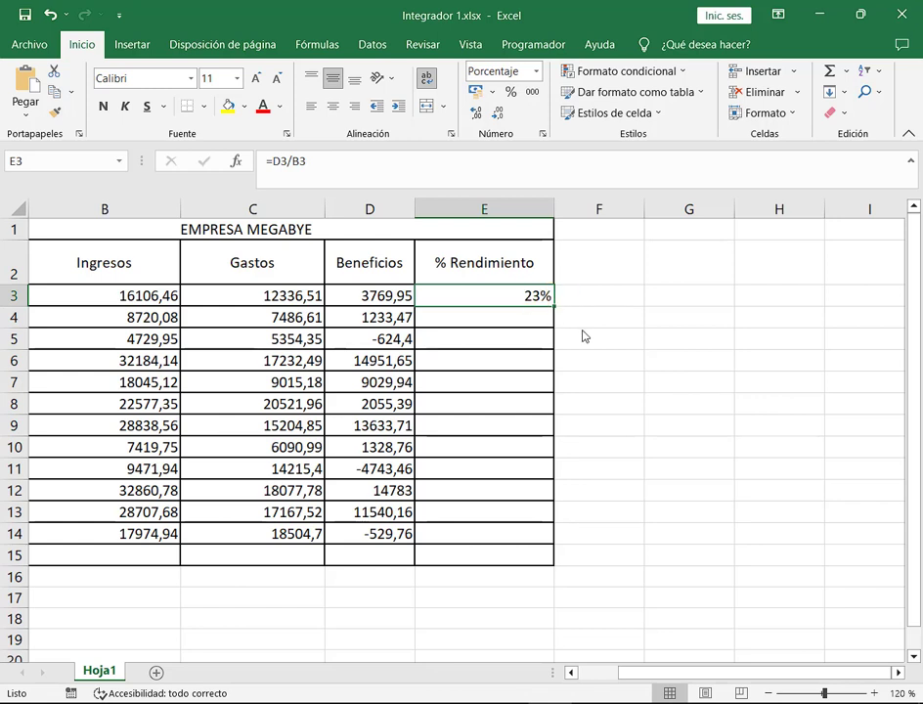
{"action": "left_click_drag", "start_coordinate": [556, 308], "coordinate": [551, 577]}
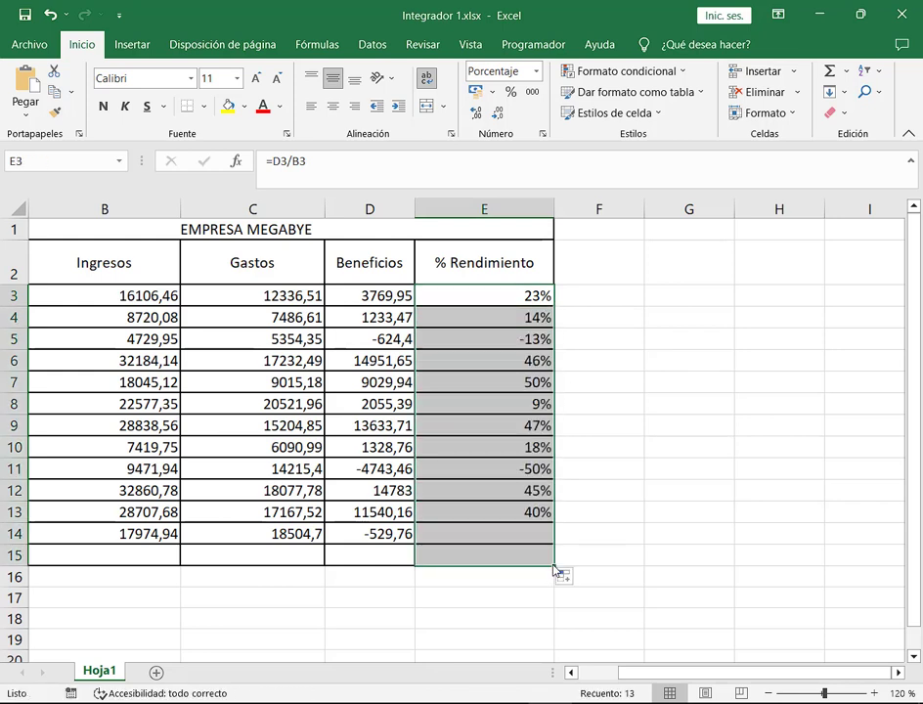
Clear the TOTAL row's % Rendimiento cell E15 and undo the clearing.
{"action": "left_click", "coordinate": [496, 559]}
{"action": "key", "text": "ctrl+z"}
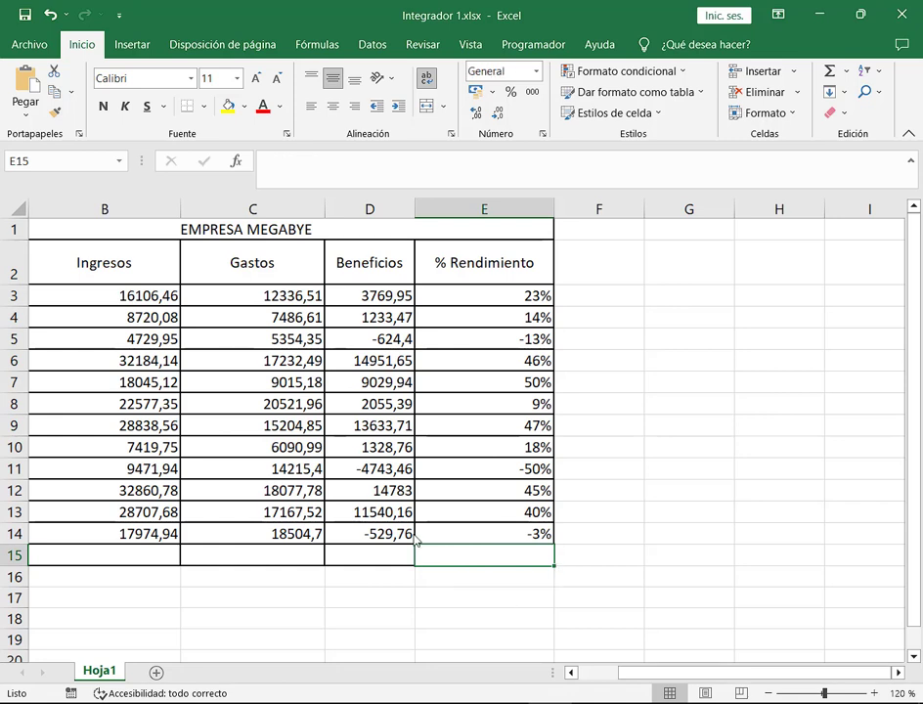
{"action": "key", "text": "ctrl+y"}
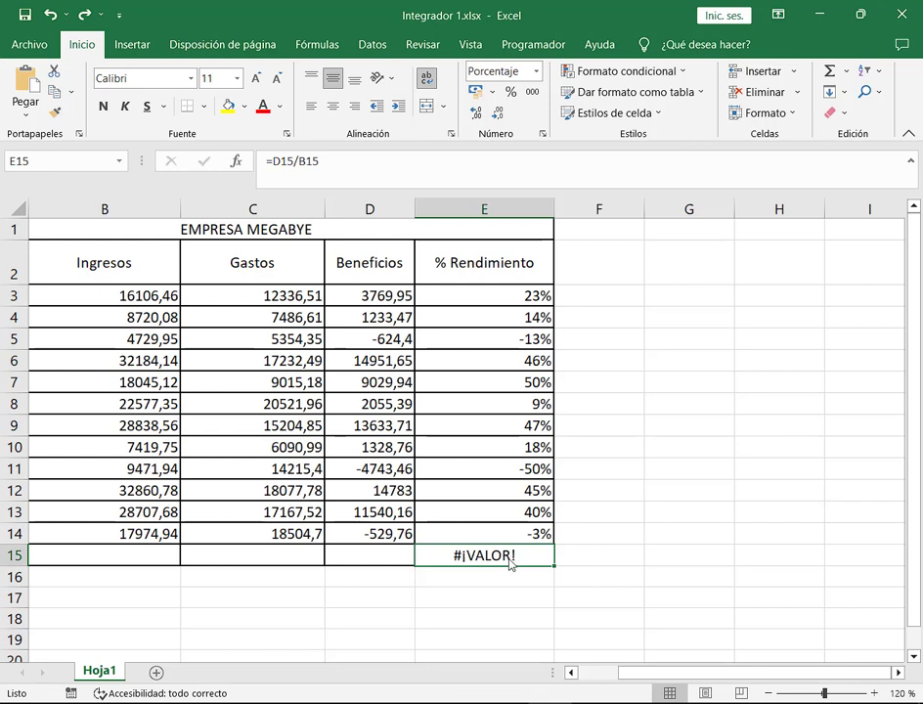
Check the empty TOTAL cells B15 to D15 against the formula in E15.
{"action": "left_click", "coordinate": [278, 555]}
{"action": "left_click_drag", "start_coordinate": [367, 555], "coordinate": [371, 556]}
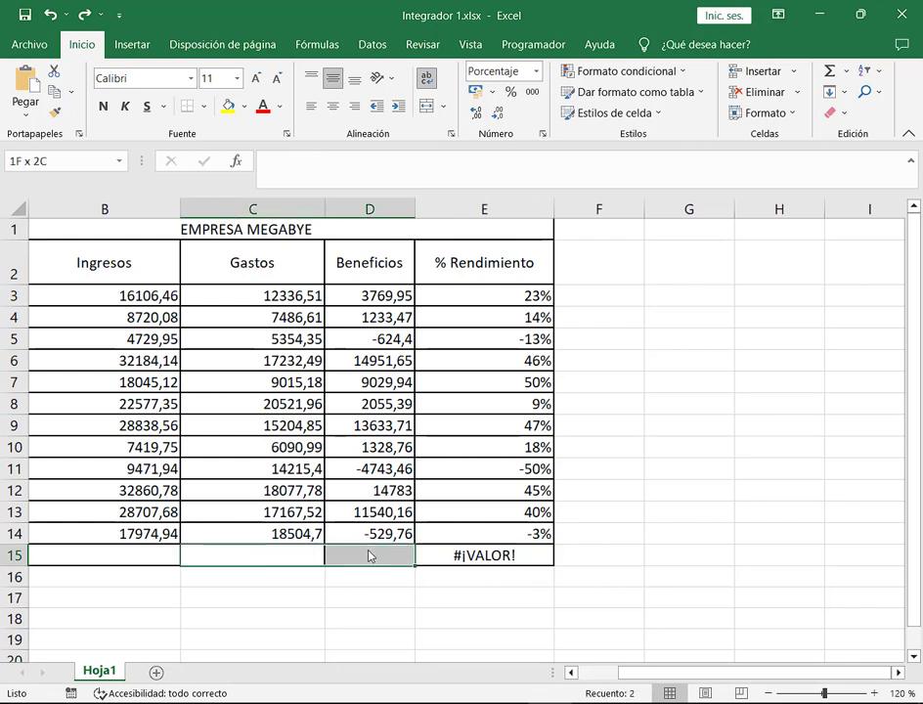
{"action": "left_click_drag", "start_coordinate": [95, 556], "coordinate": [360, 562]}
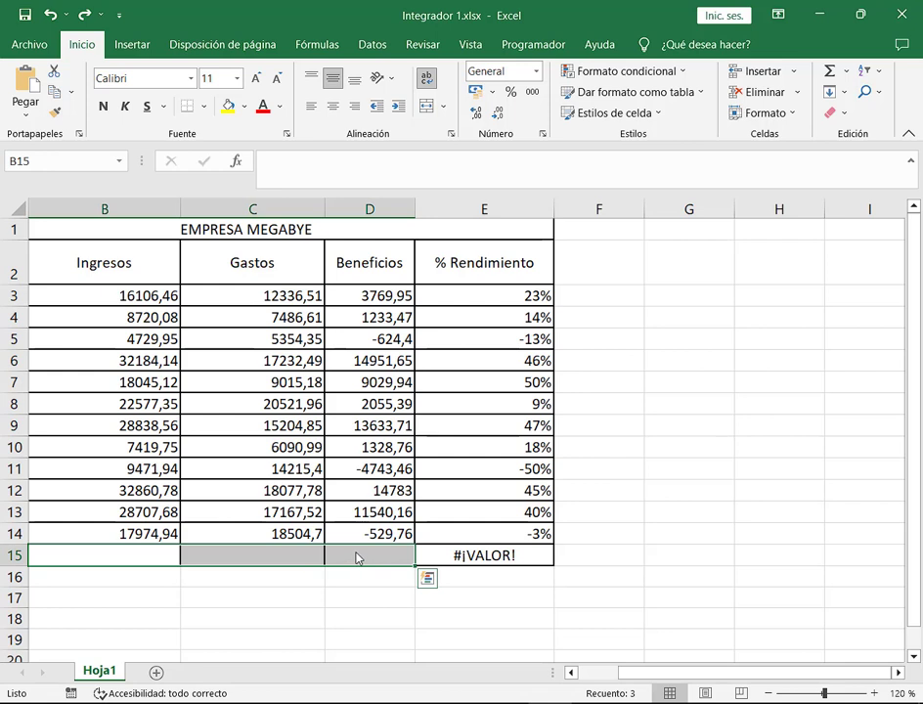
{"action": "left_click", "coordinate": [358, 559]}
{"action": "left_click", "coordinate": [131, 561]}
{"action": "left_click", "coordinate": [349, 558]}
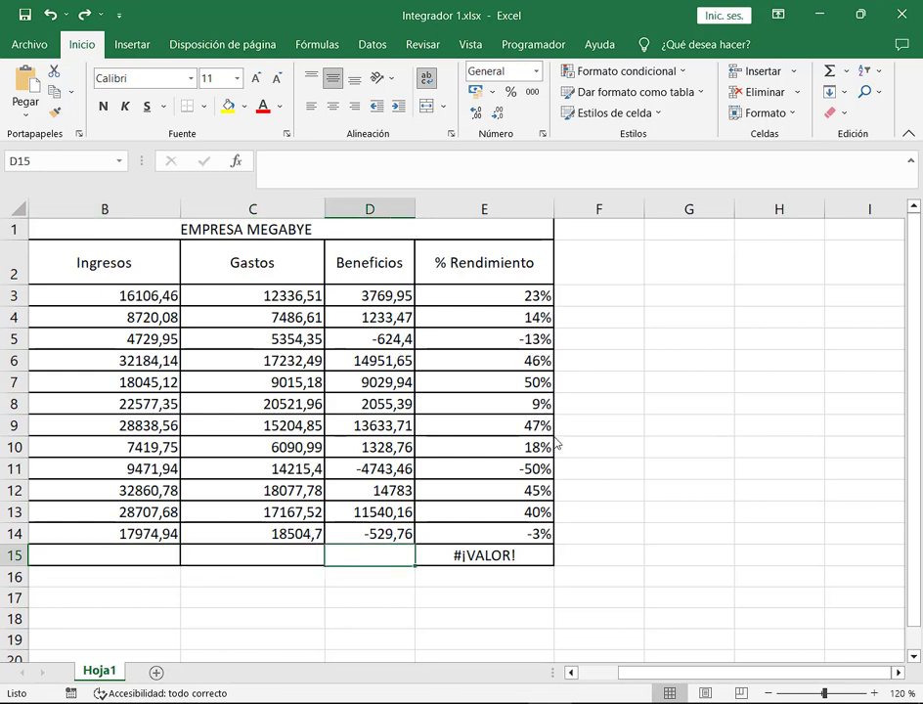
{"action": "left_click", "coordinate": [511, 560]}
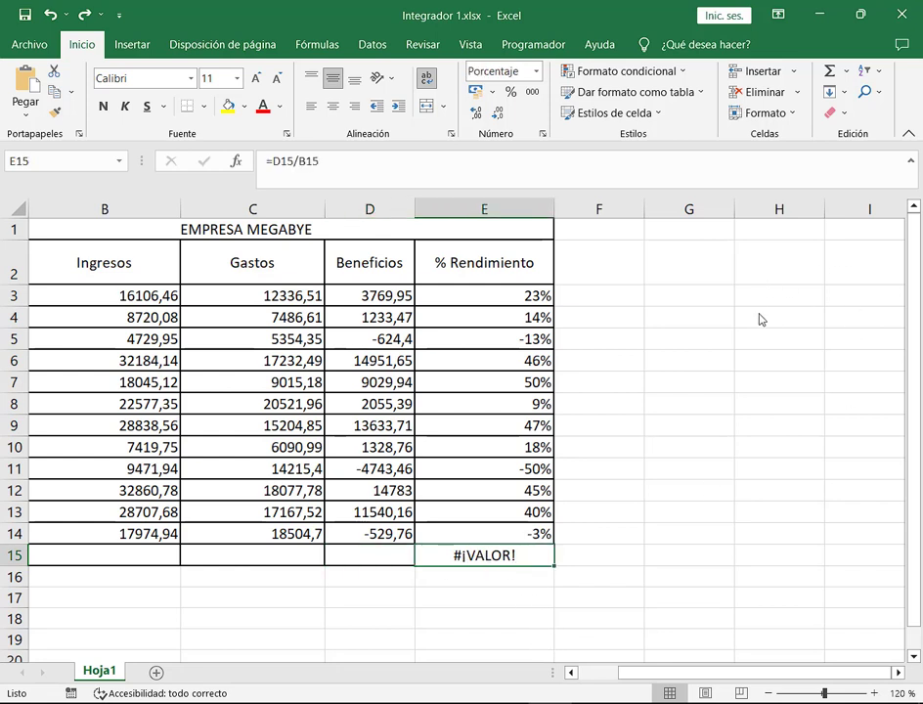
Bring column A back into view and point out the Enero, Febrero and Marzo % Rendimiento results.
{"action": "left_click", "coordinate": [536, 298]}
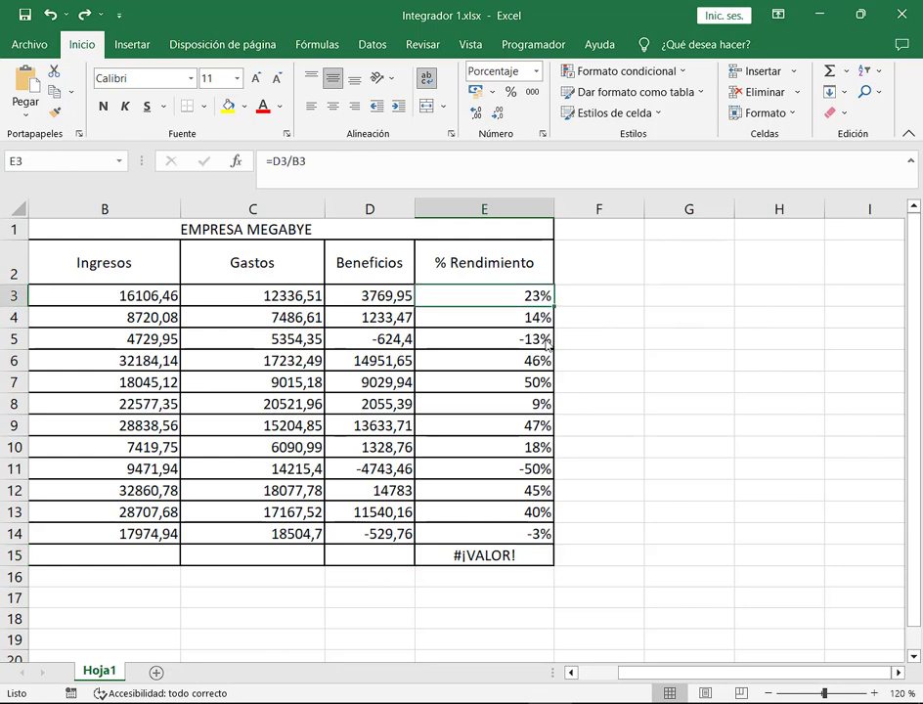
{"action": "left_click_drag", "start_coordinate": [725, 673], "coordinate": [684, 673]}
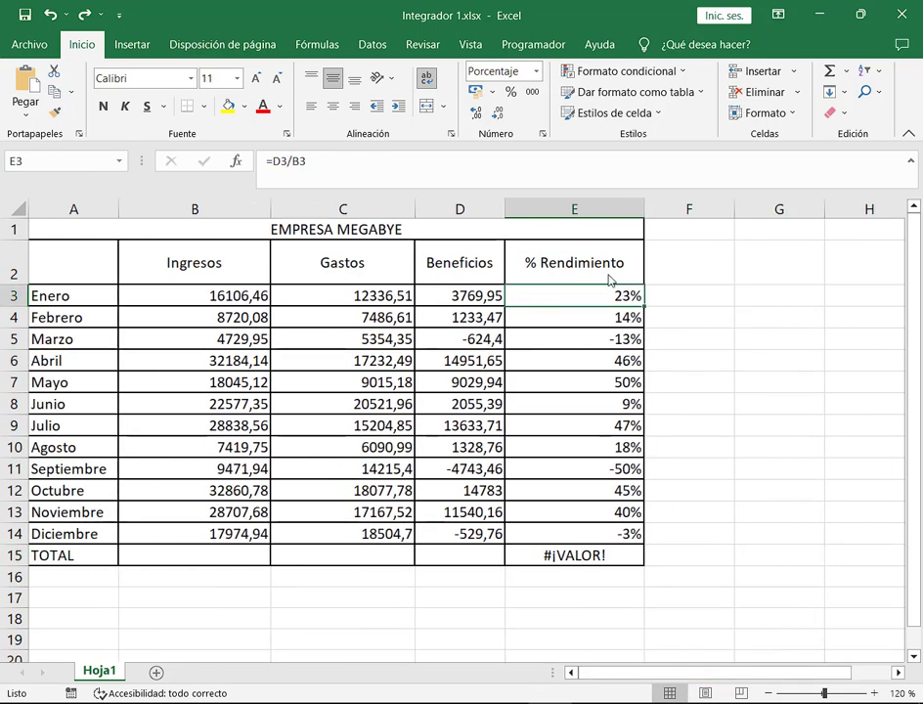
{"action": "left_click_drag", "start_coordinate": [608, 282], "coordinate": [646, 310]}
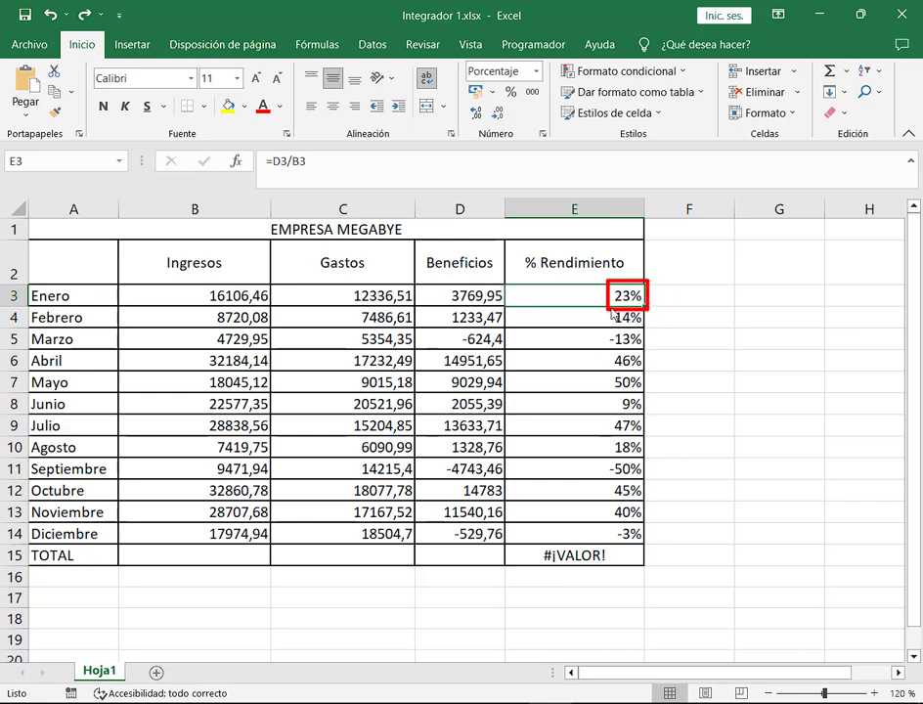
{"action": "mouse_move", "coordinate": [643, 309]}
{"action": "left_mouse_down"}
{"action": "mouse_move", "coordinate": [610, 324]}
{"action": "mouse_move", "coordinate": [646, 350]}
{"action": "left_mouse_up"}
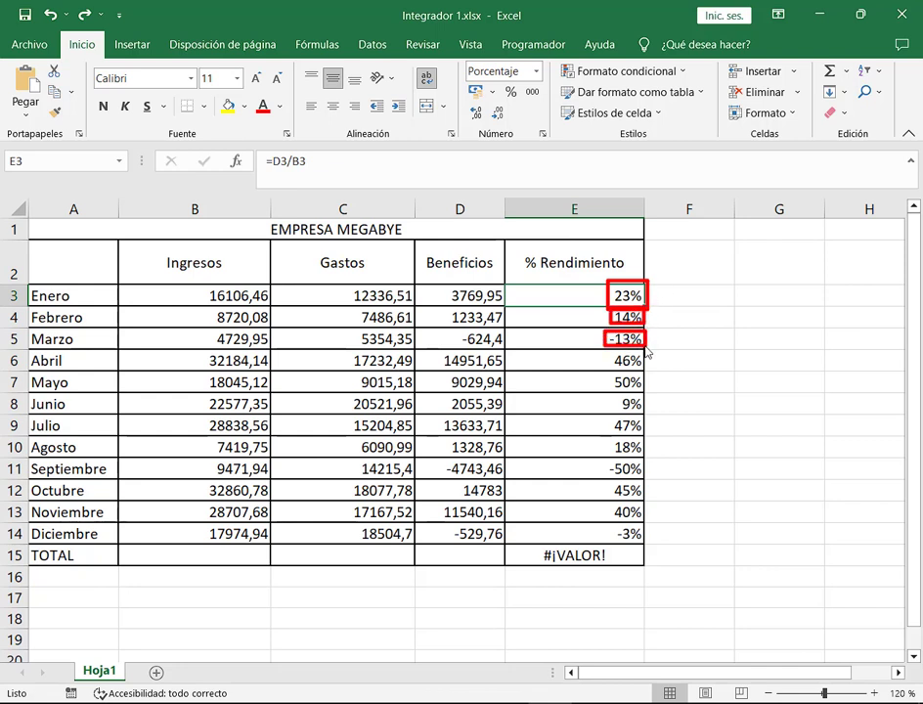
{"action": "key", "text": "Escape"}
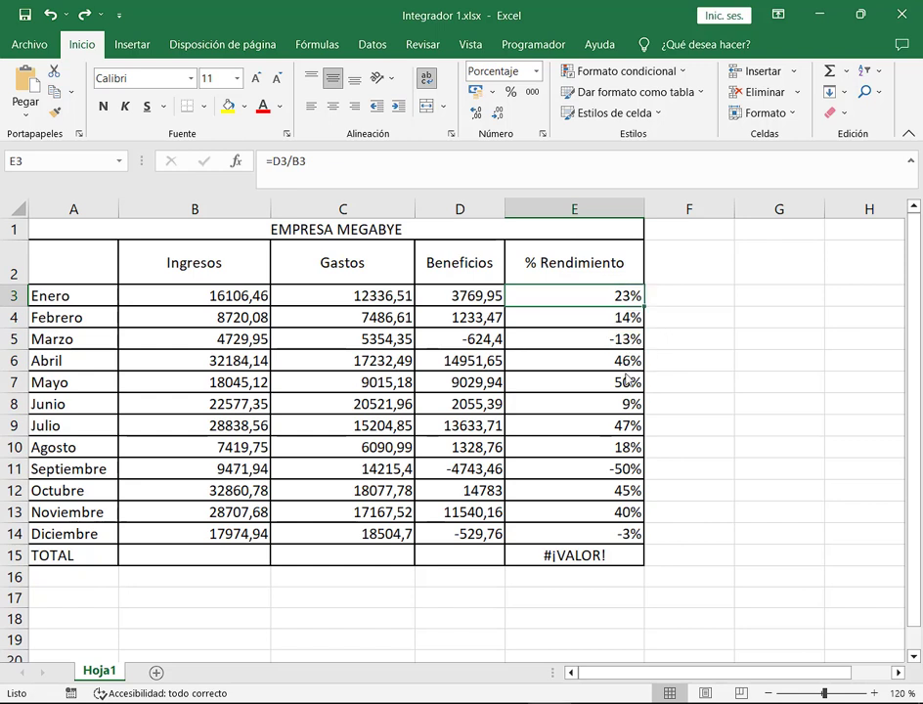
Compare the Mayo figures with their % Rendimiento, check Septiembre's result, and mark the Beneficios and % Rendimiento data with red frames.
{"action": "left_click", "coordinate": [569, 381]}
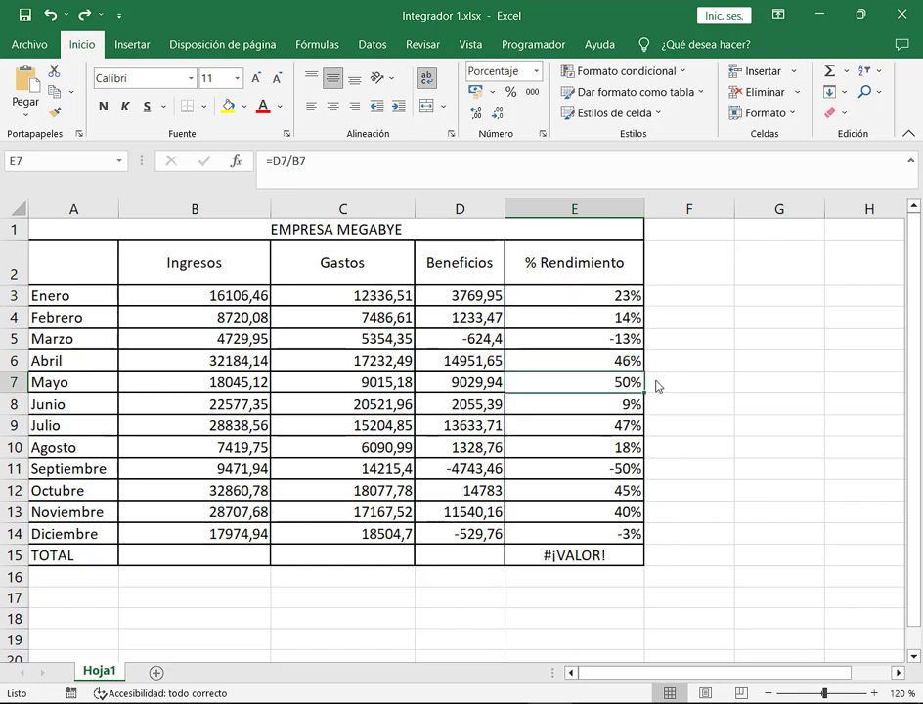
{"action": "left_click", "coordinate": [246, 387]}
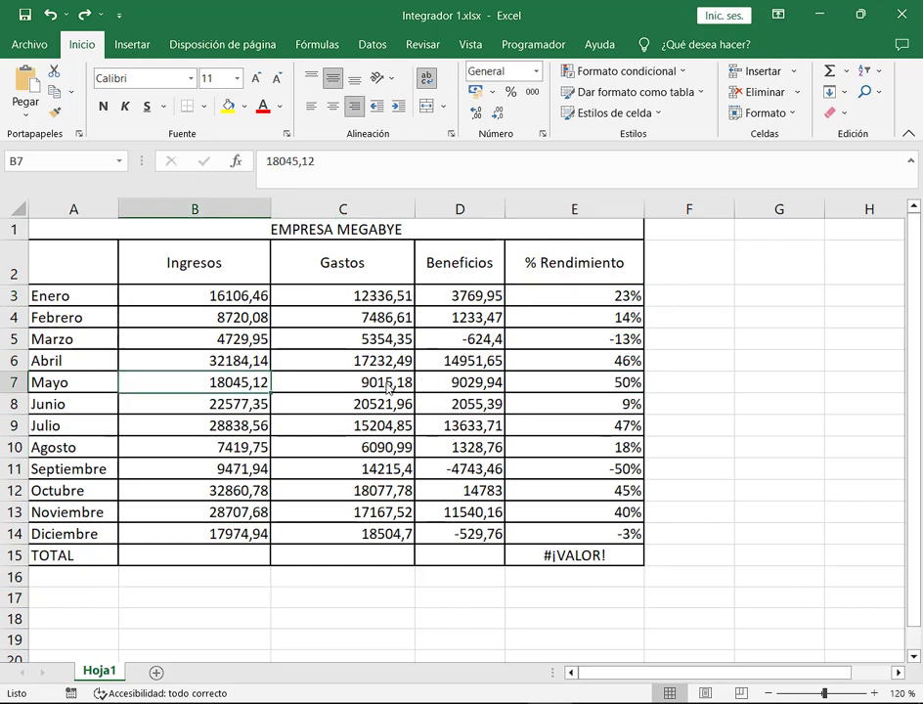
{"action": "key", "text": "Right"}
{"action": "key", "text": "Right"}
{"action": "left_click", "coordinate": [221, 391]}
{"action": "left_click", "coordinate": [602, 477]}
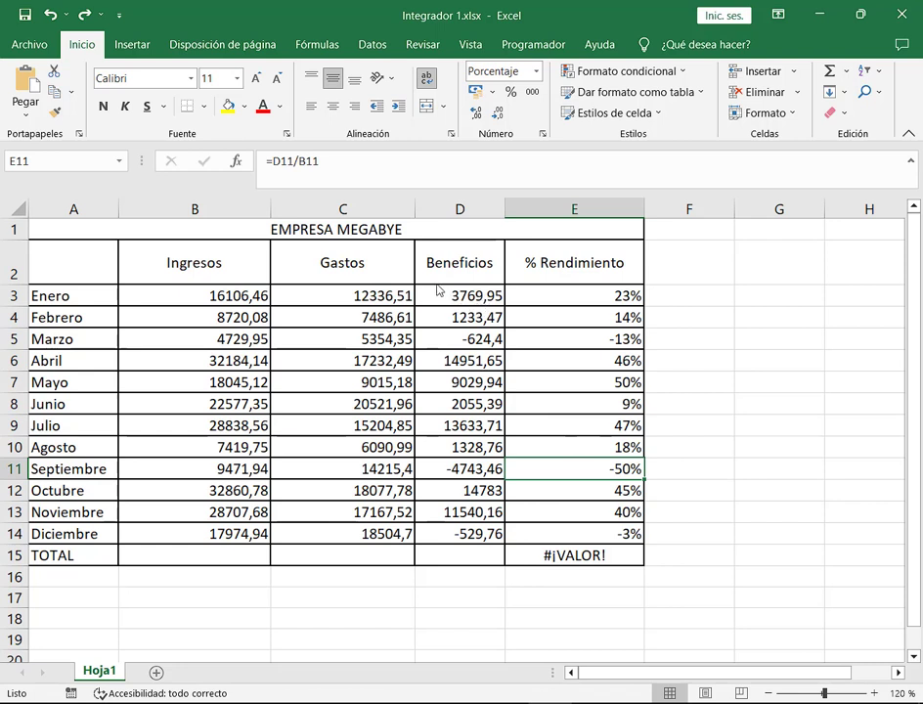
{"action": "mouse_move", "coordinate": [429, 280]}
{"action": "left_mouse_down"}
{"action": "mouse_move", "coordinate": [505, 422]}
{"action": "mouse_move", "coordinate": [514, 559]}
{"action": "left_mouse_up"}
{"action": "mouse_move", "coordinate": [603, 277]}
{"action": "left_mouse_down"}
{"action": "mouse_move", "coordinate": [658, 436]}
{"action": "mouse_move", "coordinate": [657, 549]}
{"action": "left_mouse_up"}
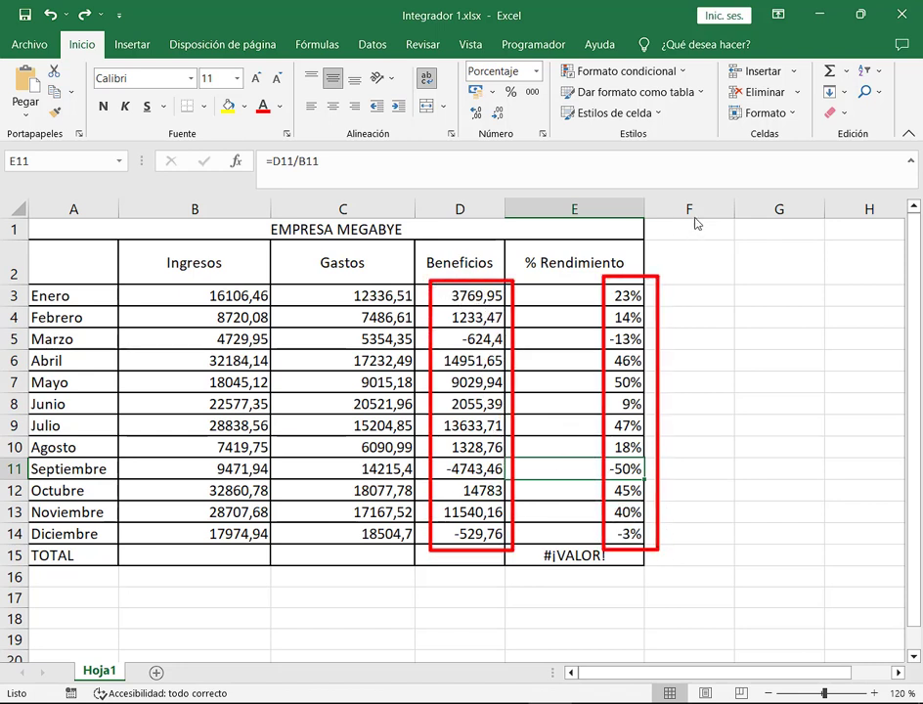
Point arrows at the Beneficios and % Rendimiento headers, clear the annotations, and inspect the Enero formula in E3.
{"action": "left_click_drag", "start_coordinate": [552, 176], "coordinate": [524, 234]}
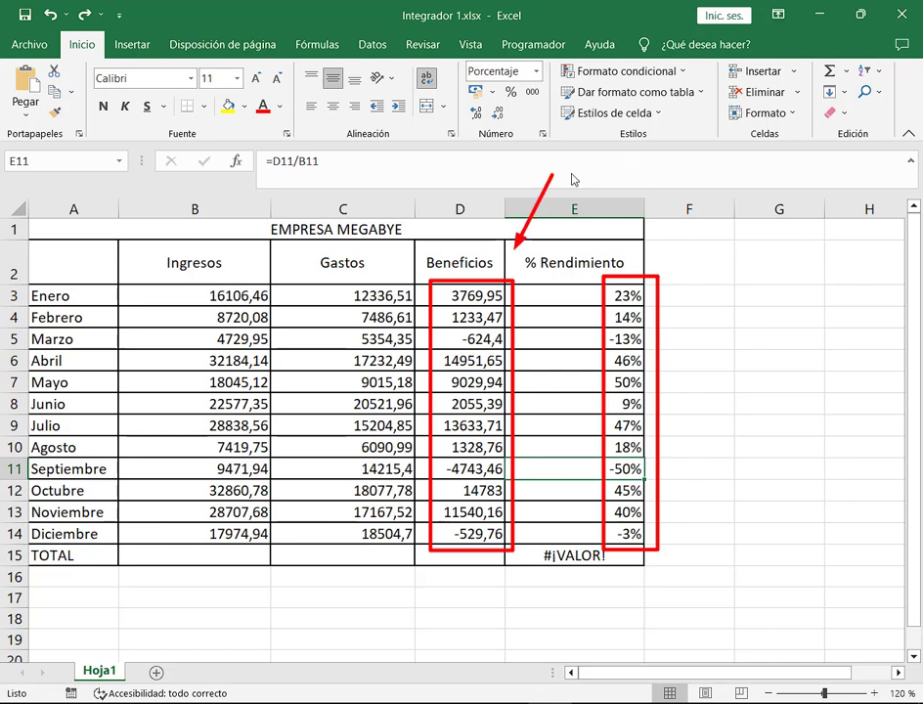
{"action": "left_click_drag", "start_coordinate": [567, 173], "coordinate": [608, 256]}
{"action": "key", "text": "Escape"}
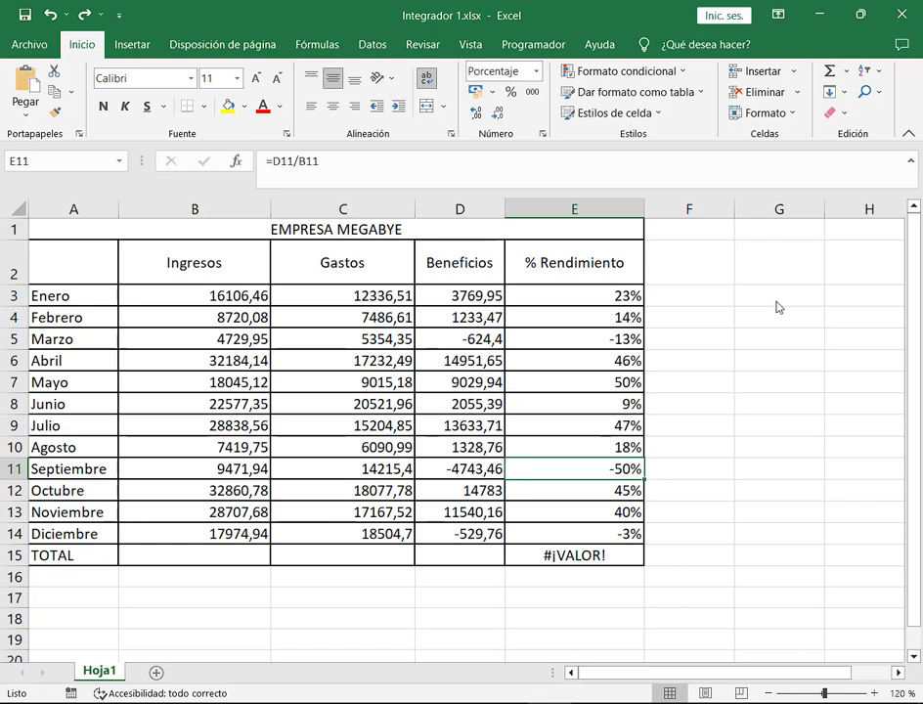
{"action": "left_click", "coordinate": [618, 294]}
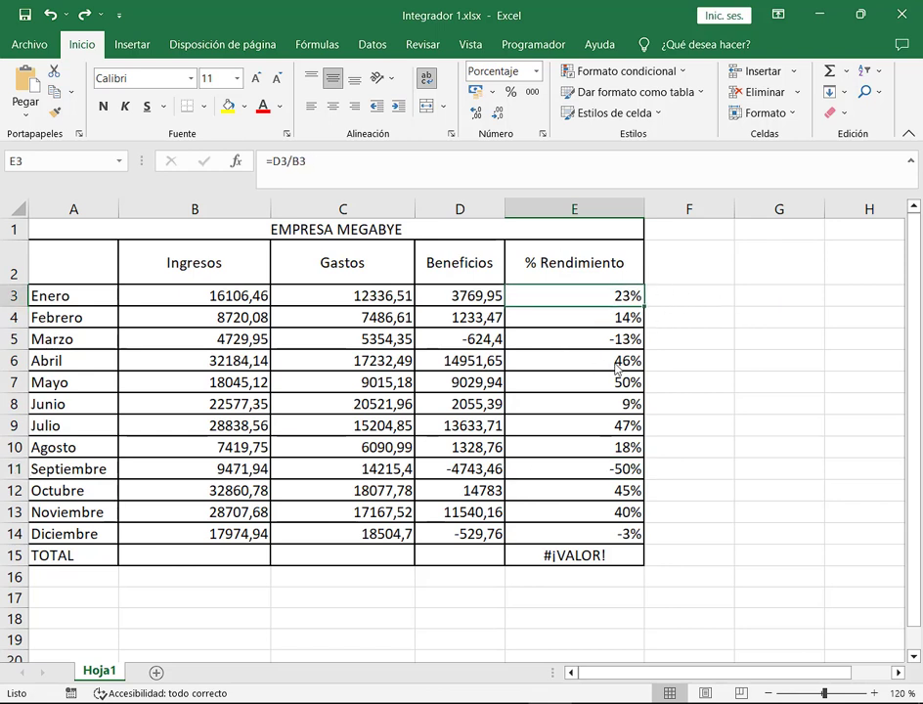
{"action": "key", "text": "F2"}
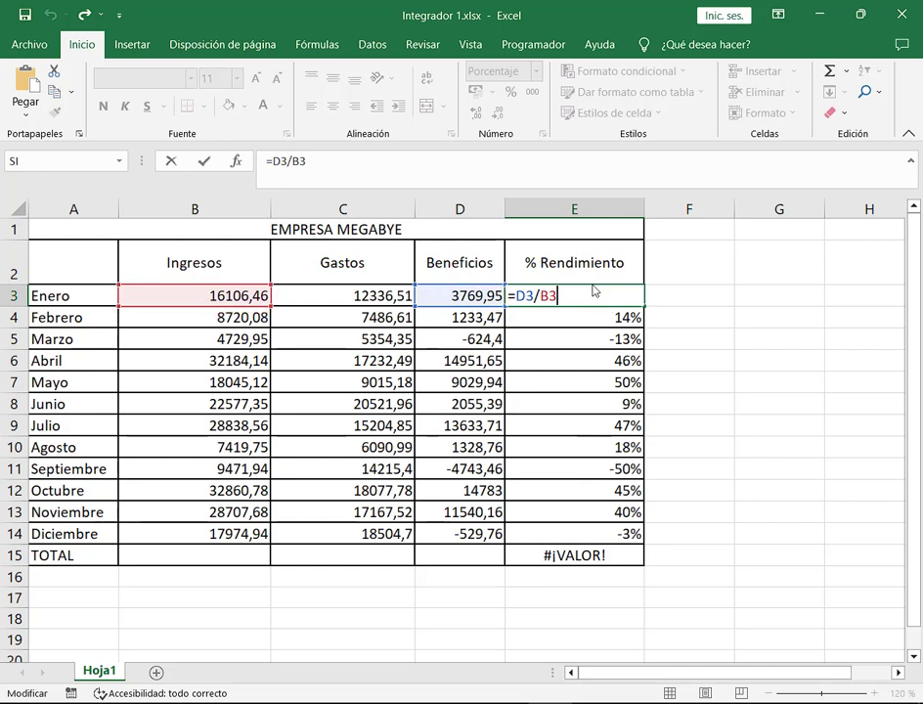
{"action": "key", "text": "ctrl+Return"}
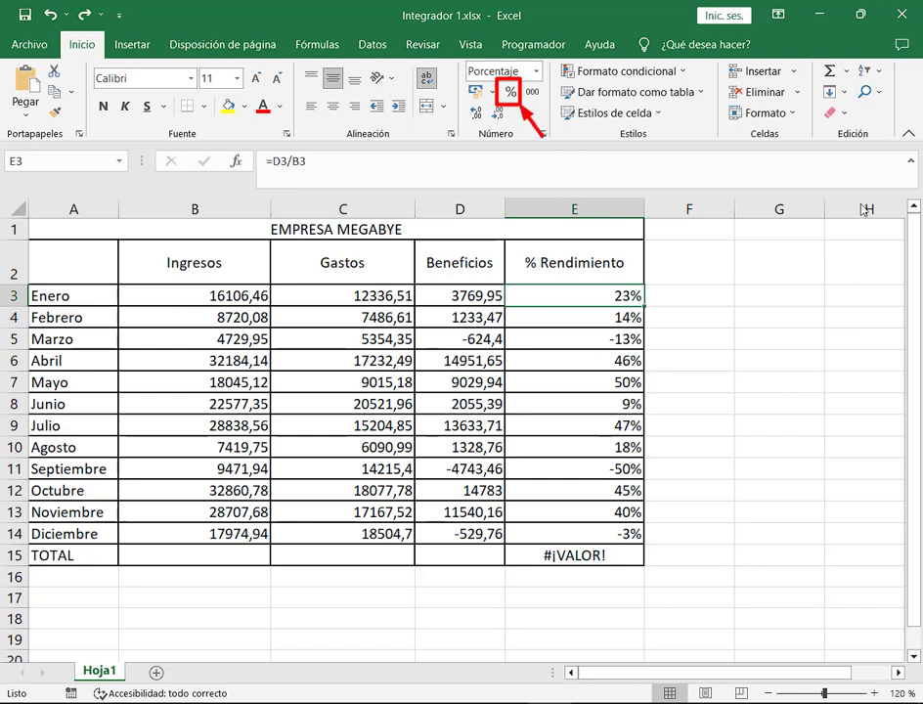
Enter the inverted division =B3/D3 in F3, dividing Enero's Ingresos by its Beneficios.
{"action": "left_click", "coordinate": [661, 303]}
{"action": "type", "text": "="}
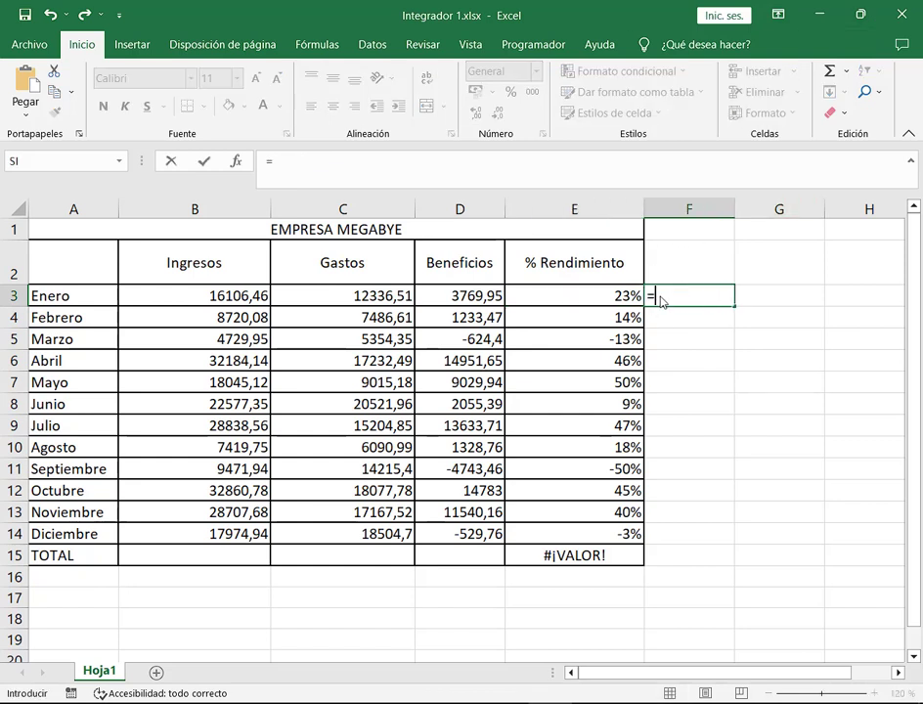
{"action": "left_click", "coordinate": [224, 302]}
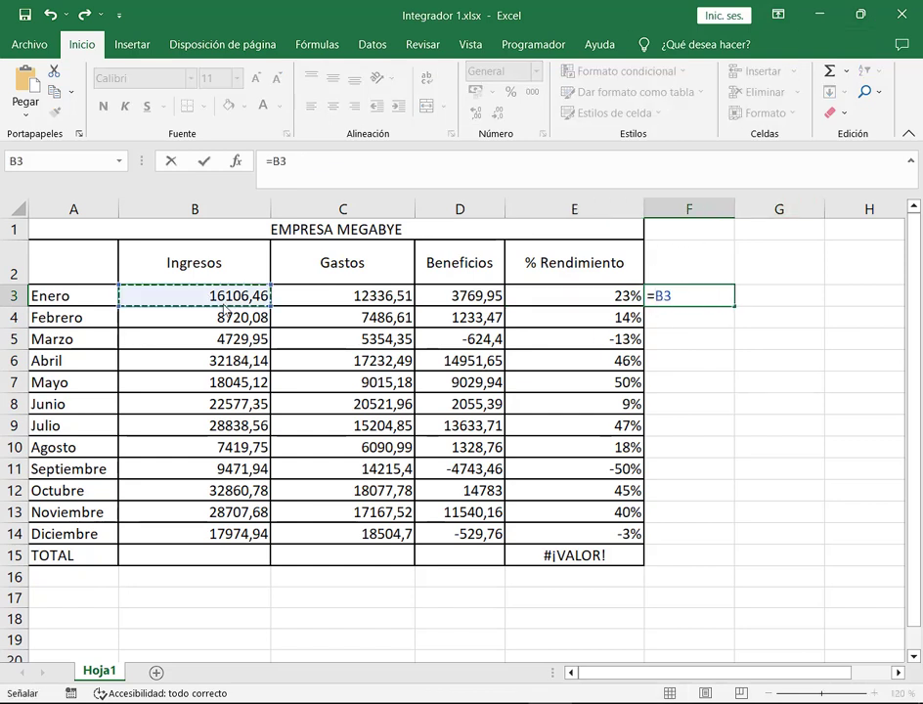
{"action": "type", "text": "/"}
{"action": "left_click", "coordinate": [460, 298]}
{"action": "key", "text": "Return"}
Fill the inverted F3 formula down to F14 in percentage style, and clear the trial range F3:F15.
{"action": "left_click", "coordinate": [731, 304]}
{"action": "left_click_drag", "start_coordinate": [731, 307], "coordinate": [718, 537]}
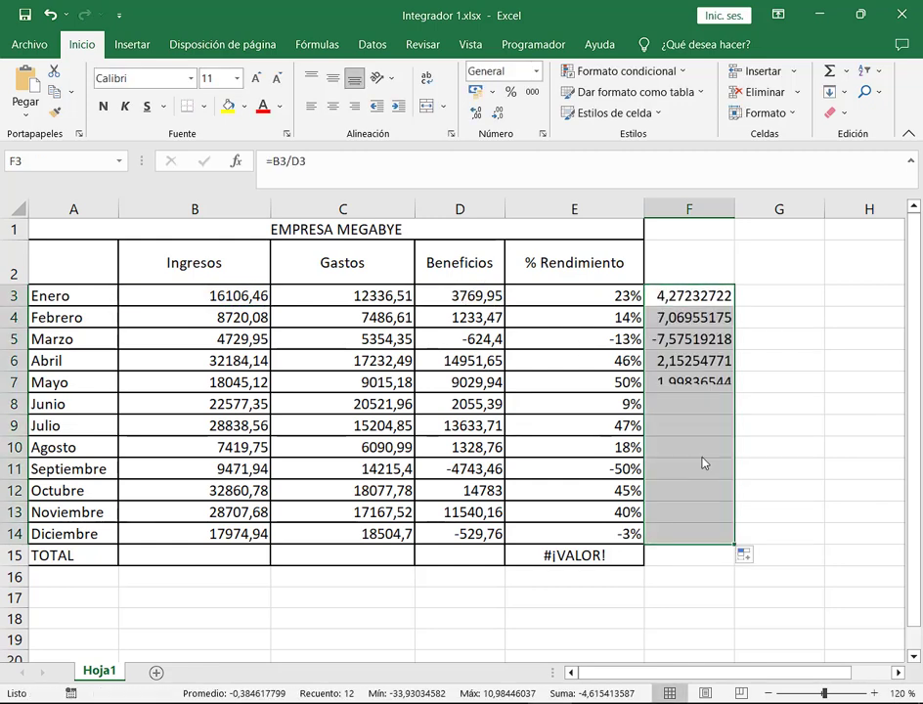
{"action": "left_click", "coordinate": [509, 92]}
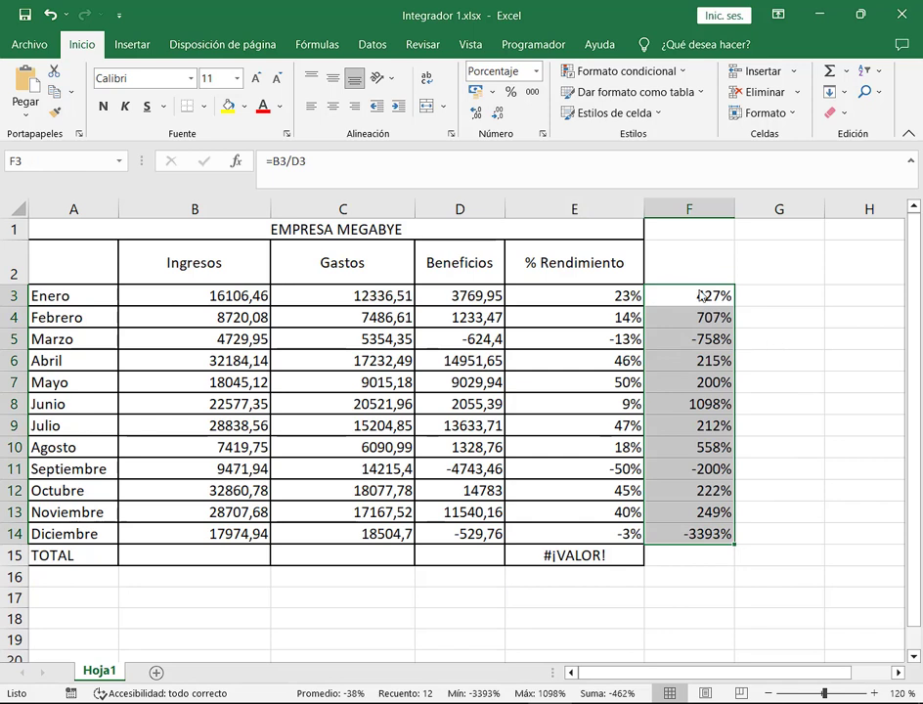
{"action": "left_click_drag", "start_coordinate": [702, 293], "coordinate": [706, 562]}
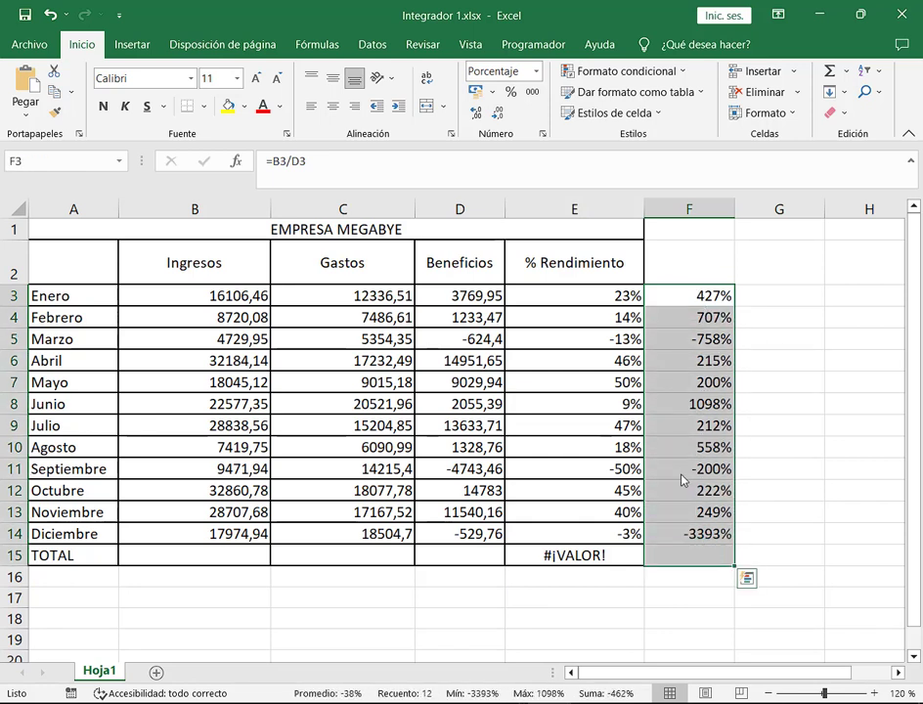
{"action": "key", "text": "Delete"}
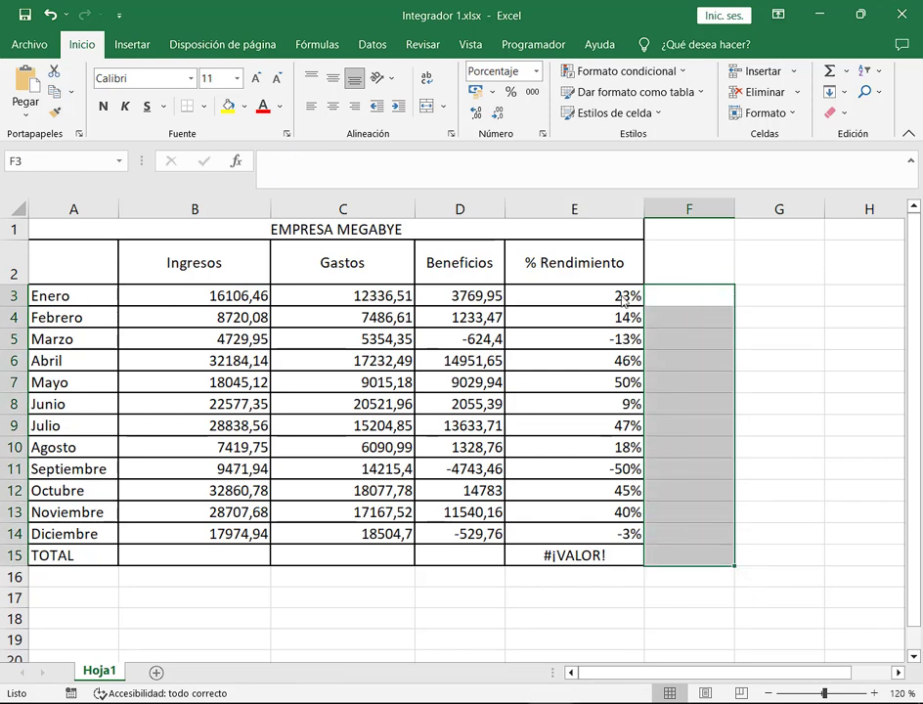
Inspect the E3 formula's references with the workbook window reduced beside the call chat and the % Rendimiento column in view.
{"action": "key", "text": "Left"}
{"action": "key", "text": "F2"}
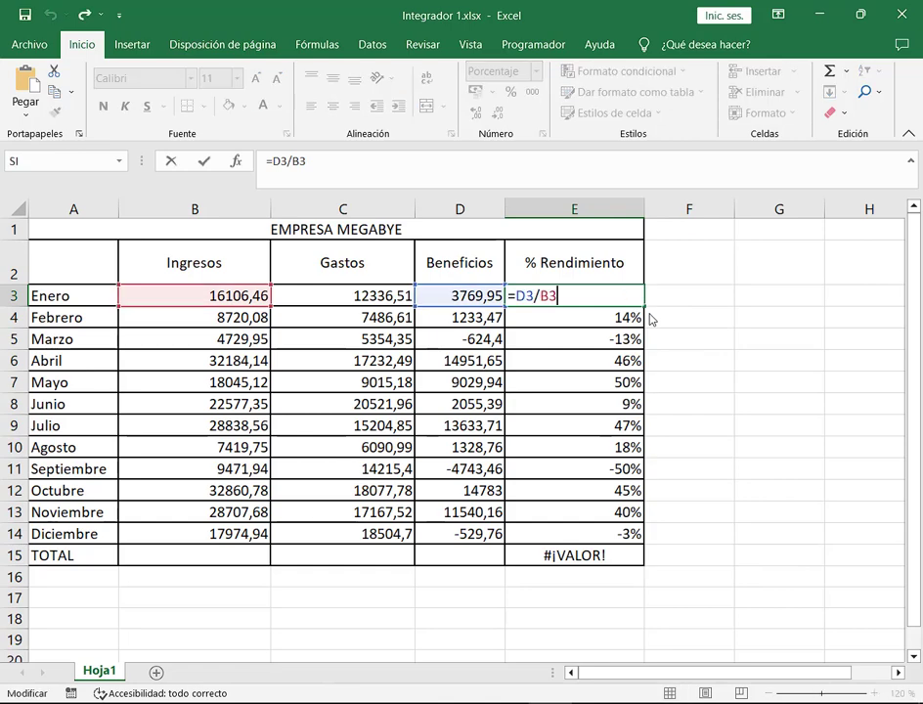
{"action": "left_click", "coordinate": [860, 14]}
{"action": "left_click", "coordinate": [819, 14]}
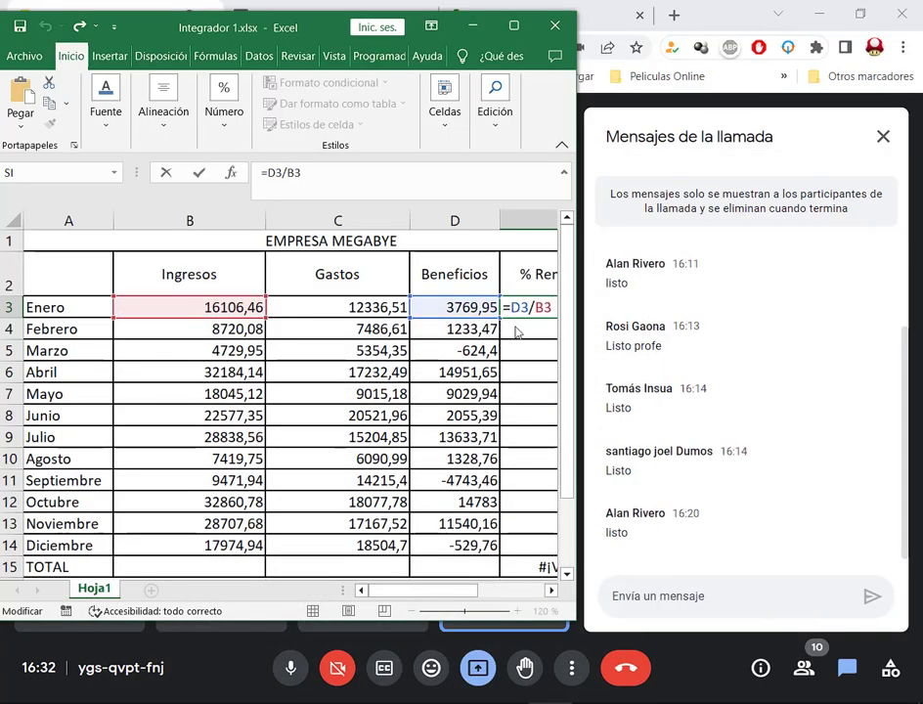
{"action": "left_click", "coordinate": [552, 590]}
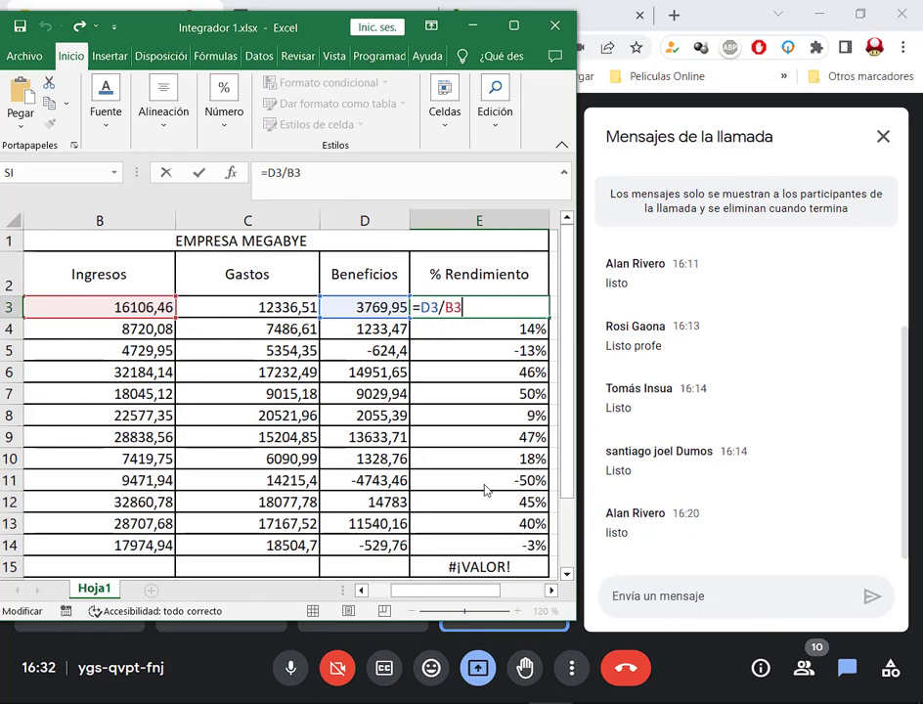
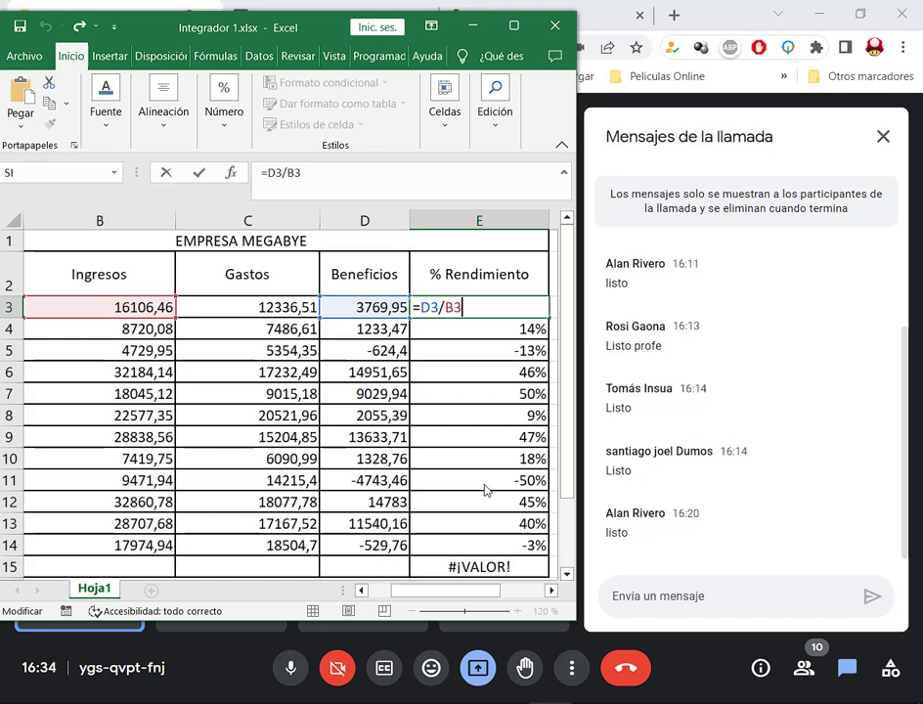
{"action": "key", "text": "ctrl+Return"}
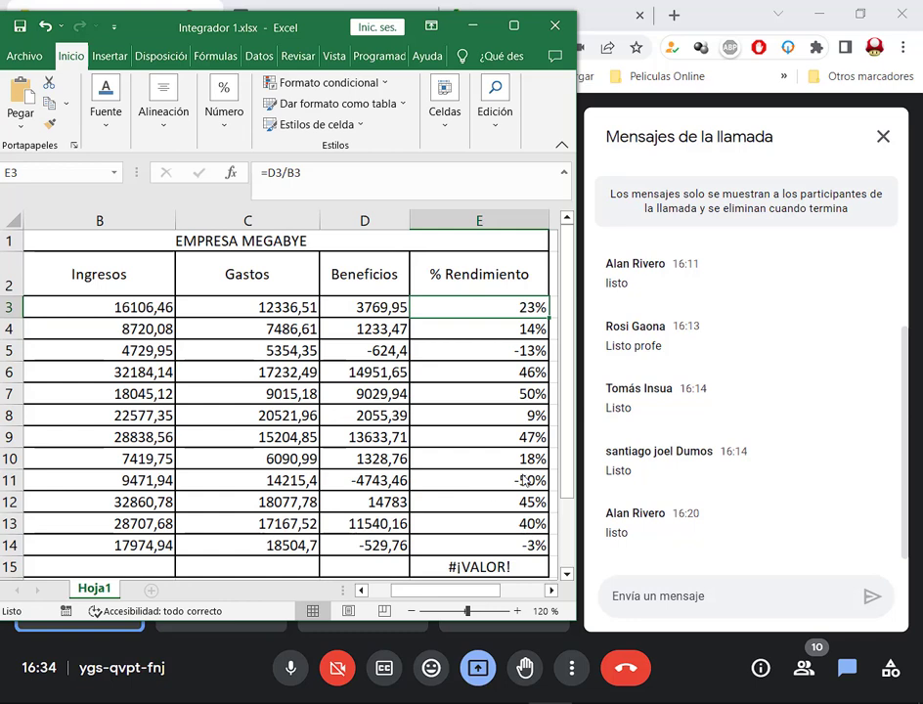
Select the % Rendimiento data E3:E14 in a wider window, and point out the number format options and the decrease-decimals command.
{"action": "left_click_drag", "start_coordinate": [583, 440], "coordinate": [648, 438]}
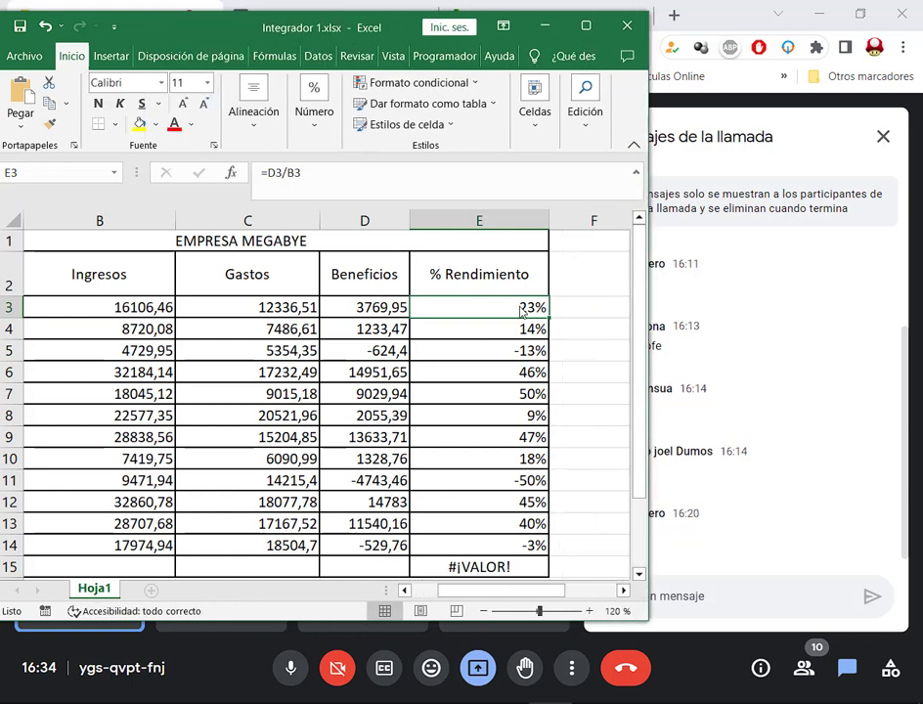
{"action": "mouse_move", "coordinate": [529, 309]}
{"action": "left_mouse_down"}
{"action": "mouse_move", "coordinate": [513, 480]}
{"action": "mouse_move", "coordinate": [528, 523]}
{"action": "left_mouse_up"}
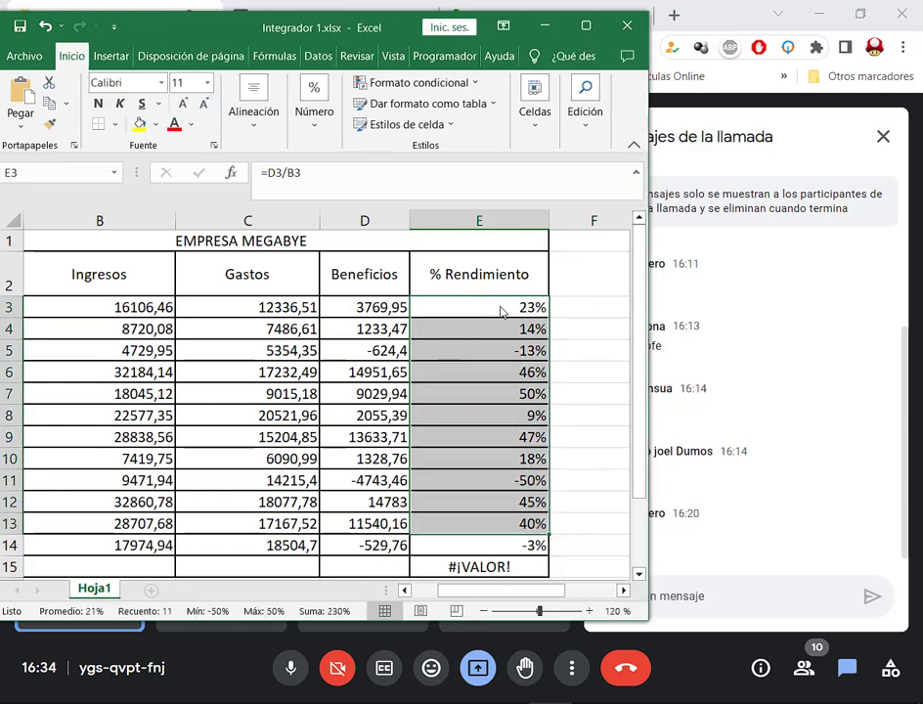
{"action": "left_click_drag", "start_coordinate": [499, 309], "coordinate": [519, 543]}
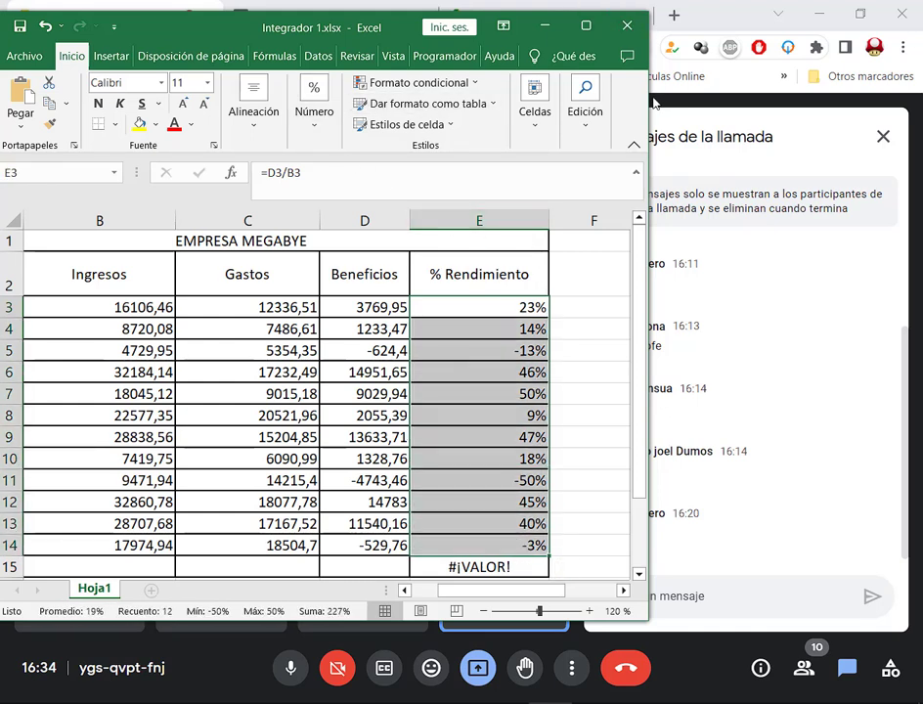
{"action": "left_click_drag", "start_coordinate": [648, 100], "coordinate": [808, 100]}
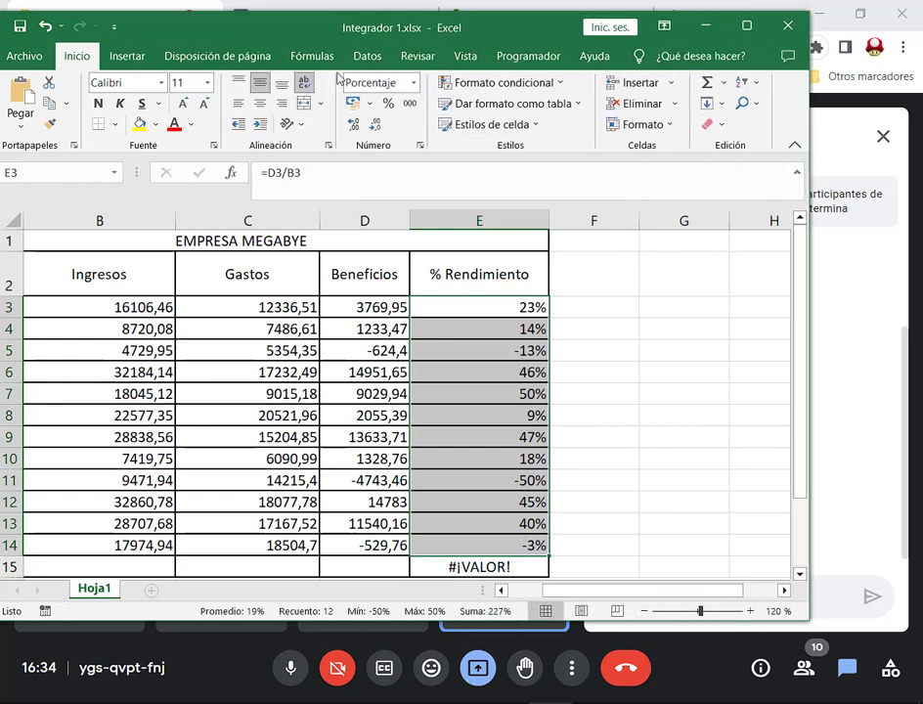
{"action": "left_click_drag", "start_coordinate": [333, 70], "coordinate": [430, 153]}
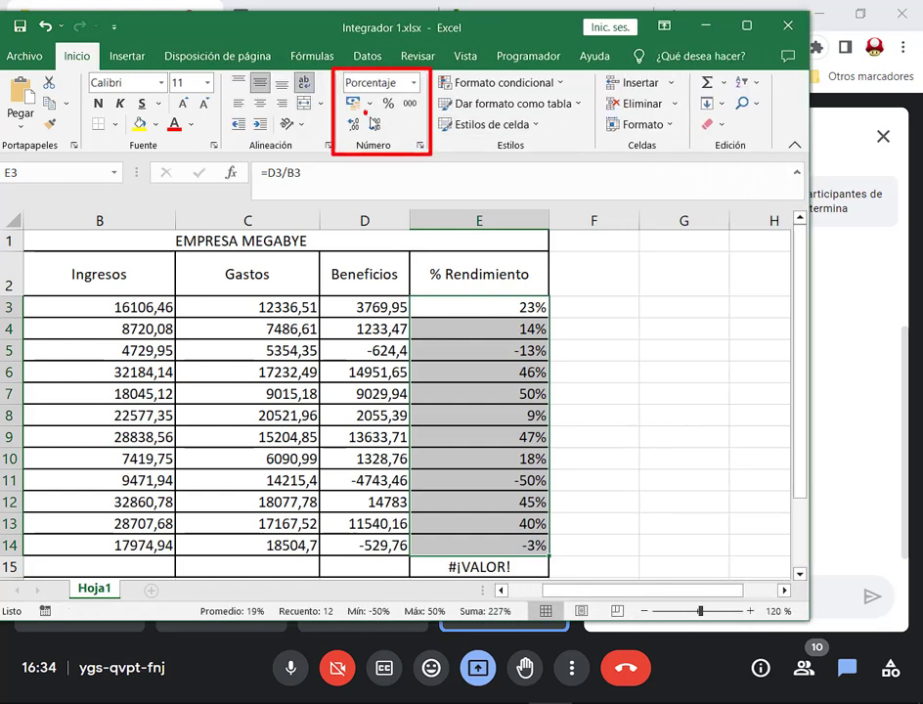
{"action": "left_click_drag", "start_coordinate": [365, 111], "coordinate": [386, 136]}
{"action": "left_click_drag", "start_coordinate": [382, 183], "coordinate": [382, 155]}
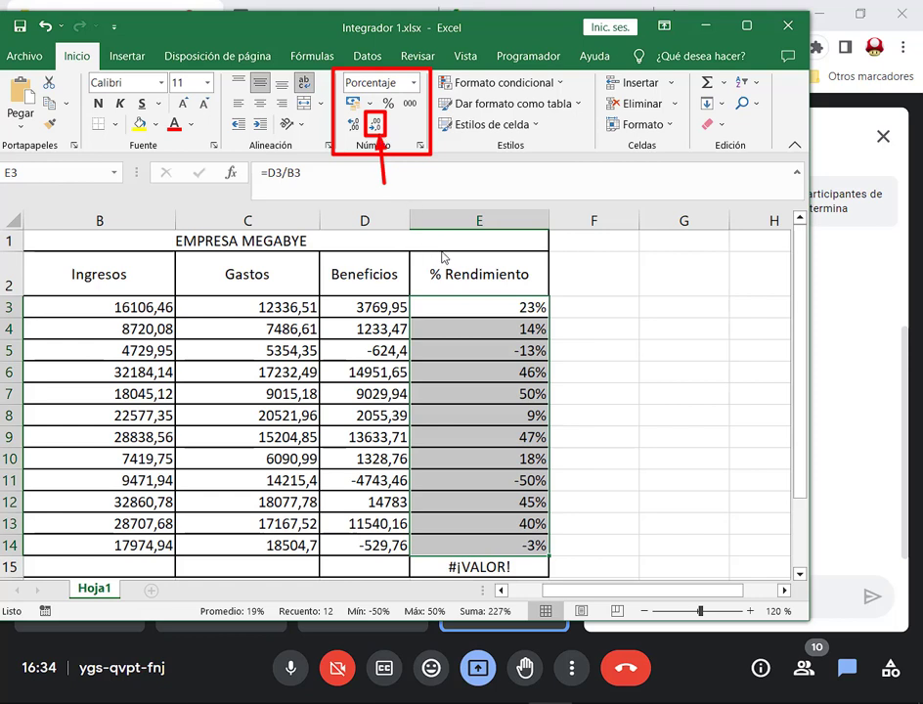
{"action": "key", "text": "Escape"}
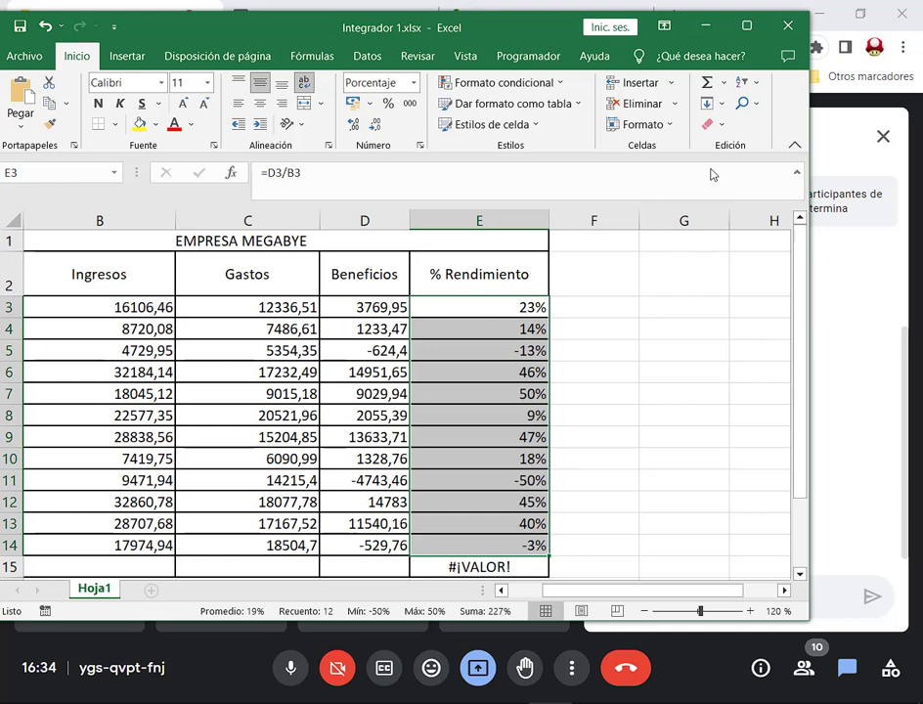
Narrow the workbook window to read the call chat, and maximize it again.
{"action": "left_click_drag", "start_coordinate": [765, 295], "coordinate": [593, 305]}
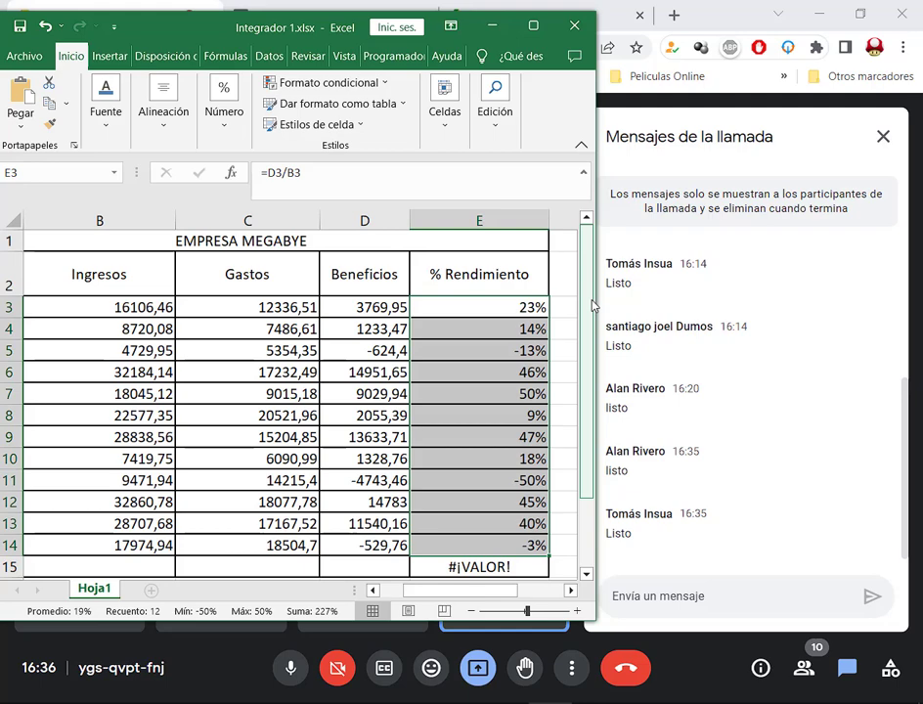
{"action": "left_click", "coordinate": [533, 24]}
{"action": "left_click", "coordinate": [262, 620]}
{"action": "left_click_drag", "start_coordinate": [748, 673], "coordinate": [728, 672]}
Switch to the exercise PDF to read instruction 4 about conditional formatting, and return to the Excel workbook.
{"action": "key", "text": "alt+Tab"}
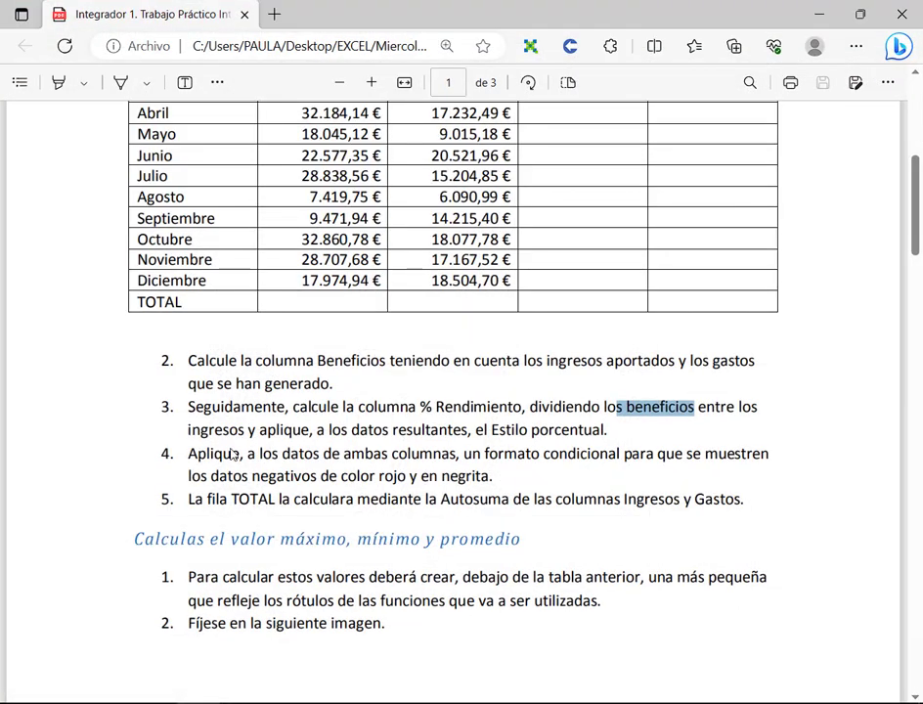
{"action": "left_click_drag", "start_coordinate": [206, 454], "coordinate": [489, 457]}
{"action": "left_click", "coordinate": [325, 467]}
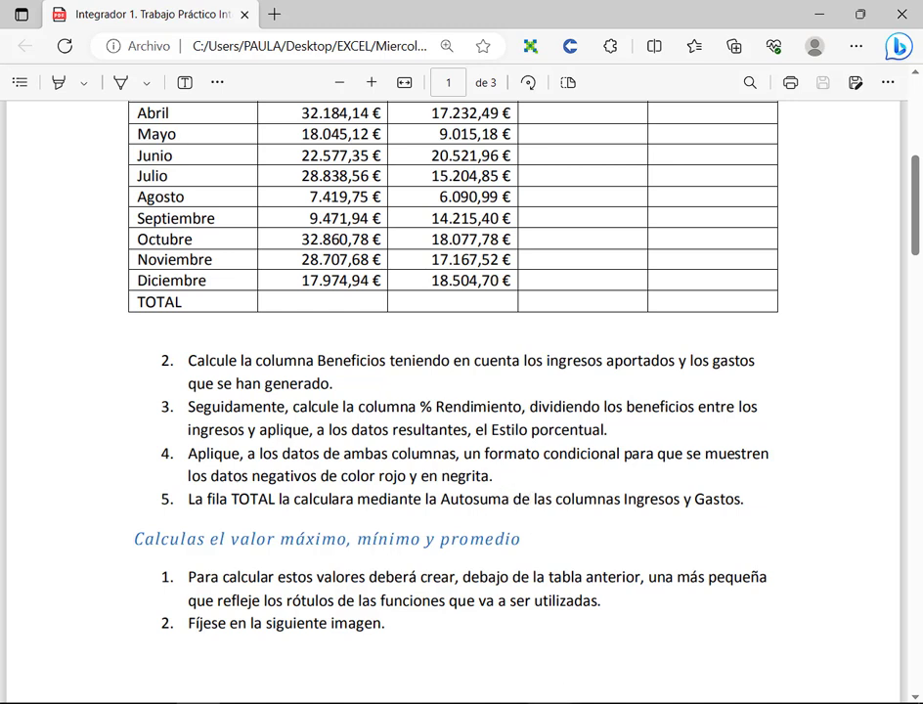
{"action": "key", "text": "alt+Tab"}
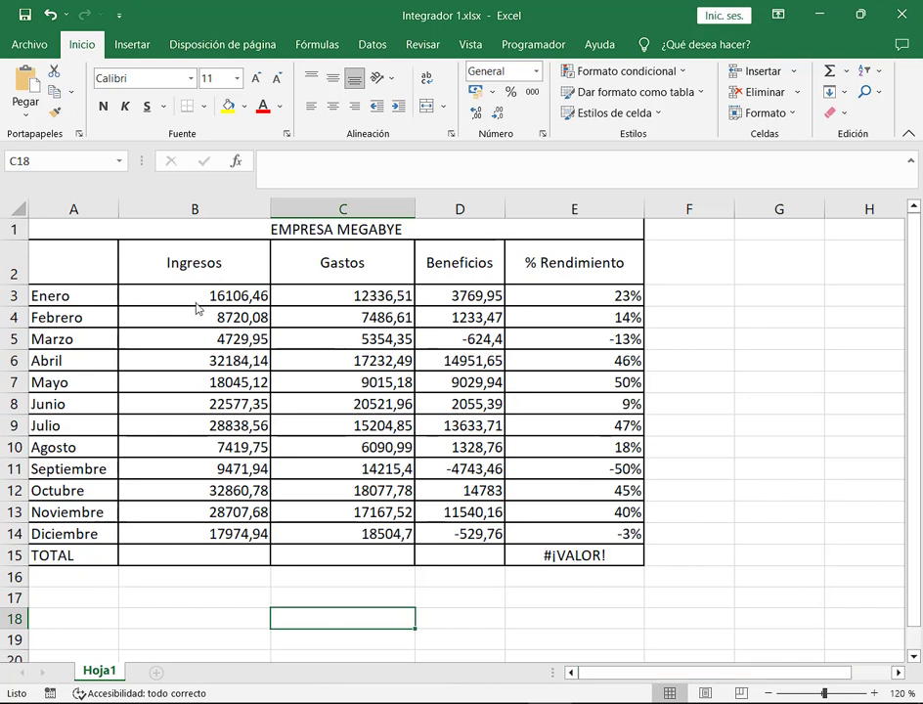
Format the Ingresos, Gastos and Beneficios cells B3:D15 as Contabilidad with the symbol $ Español (Argentina).
{"action": "mouse_move", "coordinate": [185, 291]}
{"action": "left_mouse_down"}
{"action": "mouse_move", "coordinate": [448, 536]}
{"action": "mouse_move", "coordinate": [509, 566]}
{"action": "mouse_move", "coordinate": [509, 575]}
{"action": "left_mouse_up"}
{"action": "left_click_drag", "start_coordinate": [205, 296], "coordinate": [462, 555]}
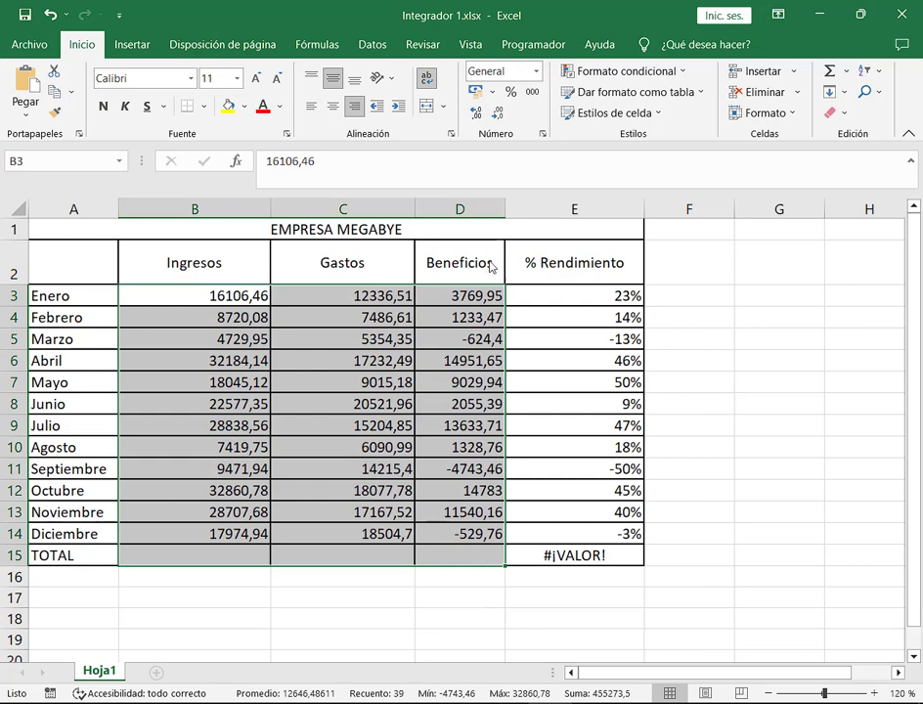
{"action": "left_click", "coordinate": [492, 92]}
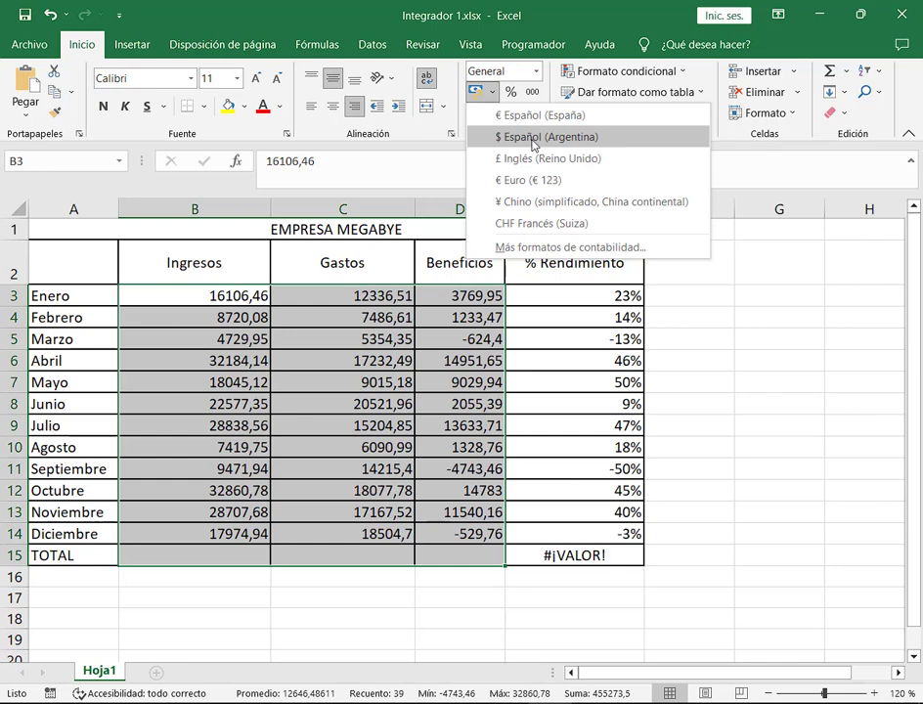
{"action": "left_click", "coordinate": [577, 248]}
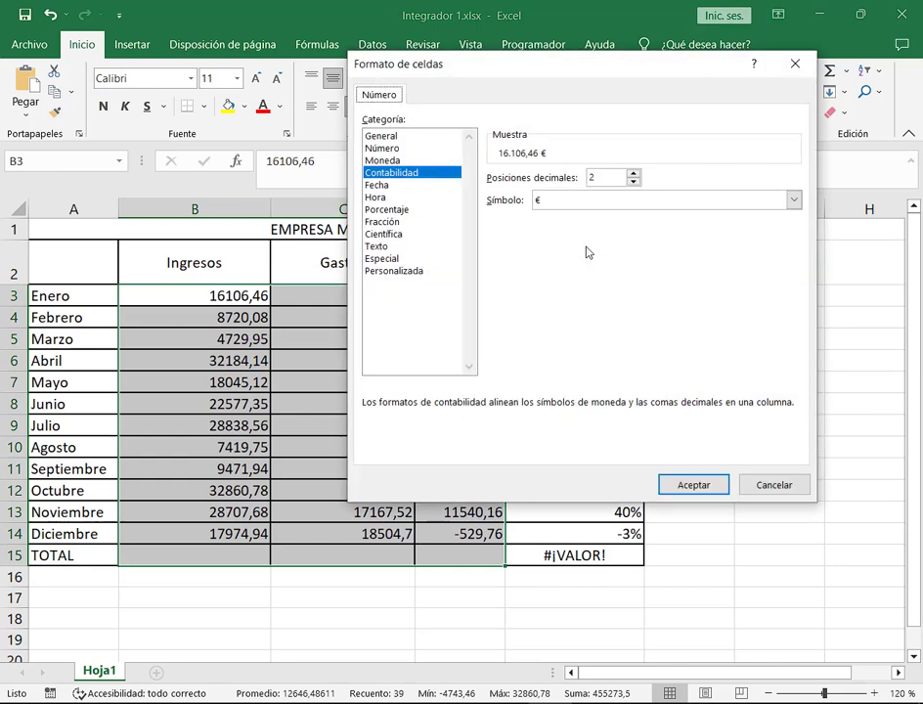
{"action": "left_click", "coordinate": [793, 199]}
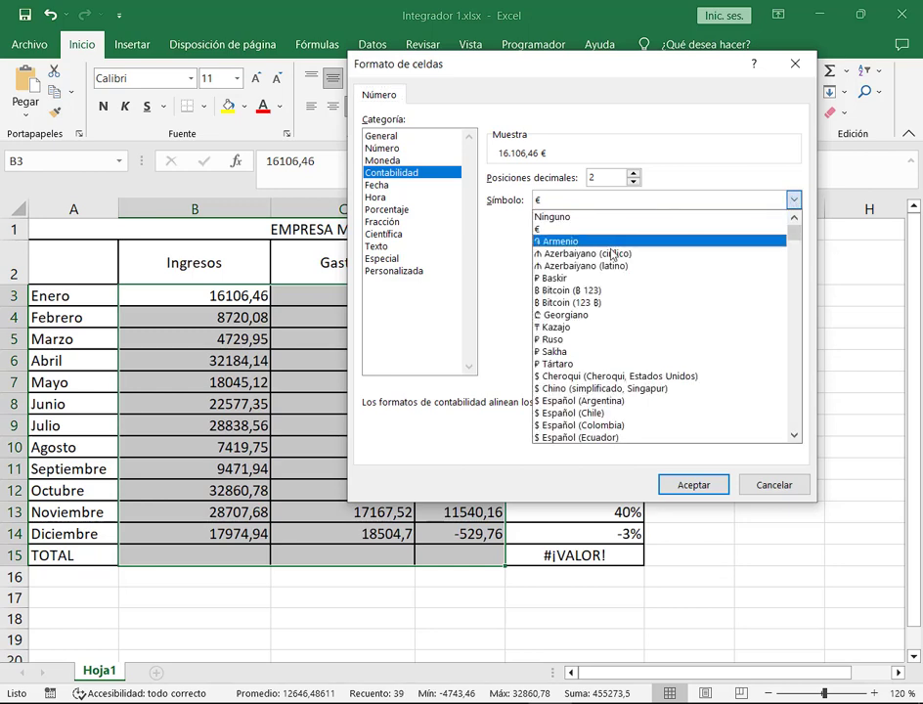
{"action": "left_click", "coordinate": [567, 401]}
{"action": "left_click", "coordinate": [693, 484]}
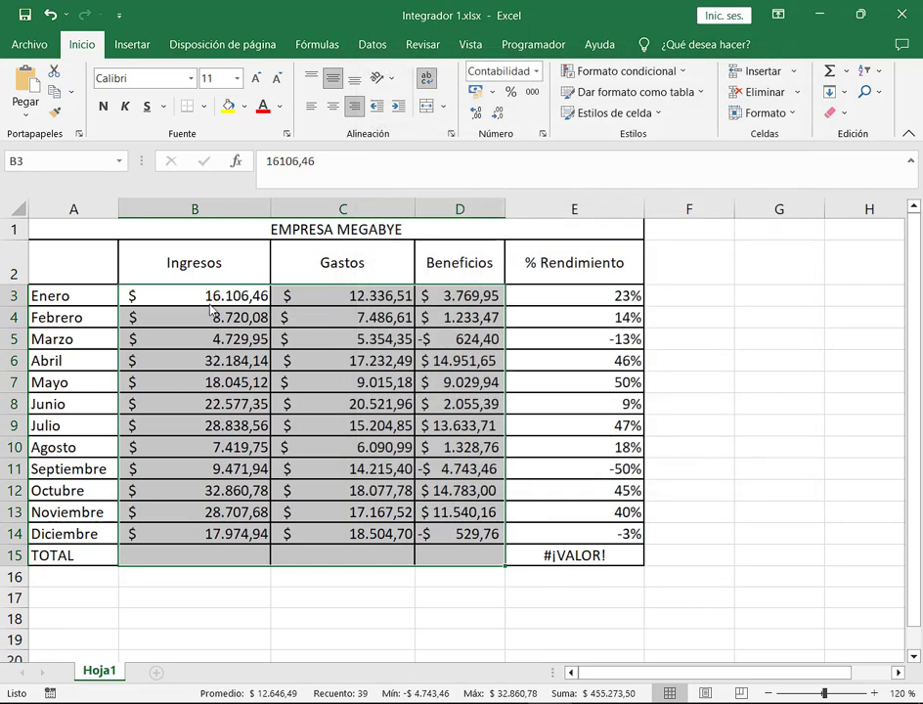
{"action": "left_click", "coordinate": [595, 513]}
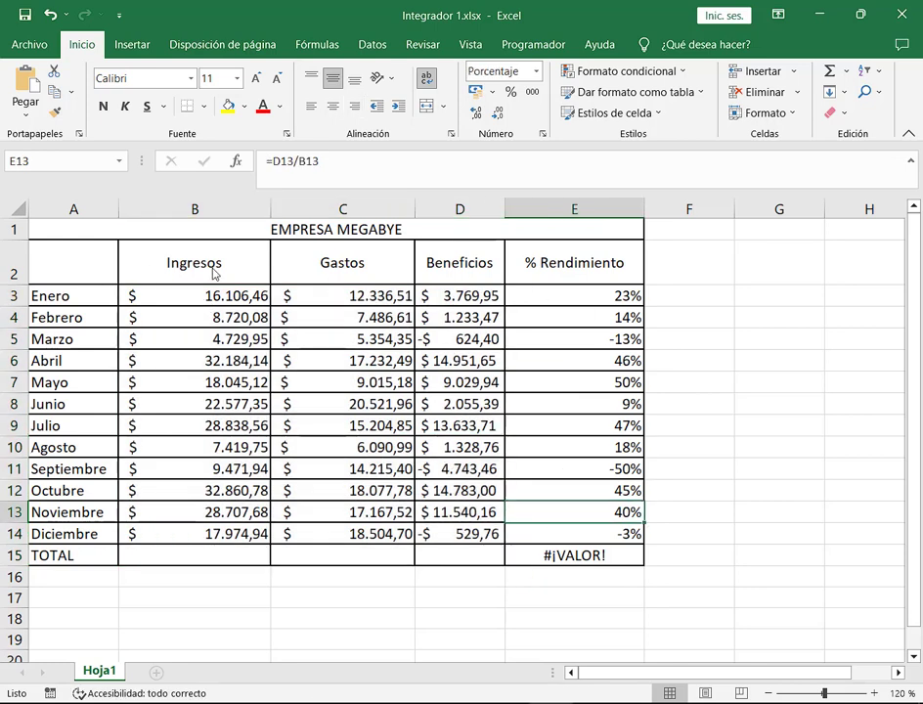
Format the header row A2:E2 in 12-point bold italic text.
{"action": "left_click_drag", "start_coordinate": [595, 270], "coordinate": [140, 281]}
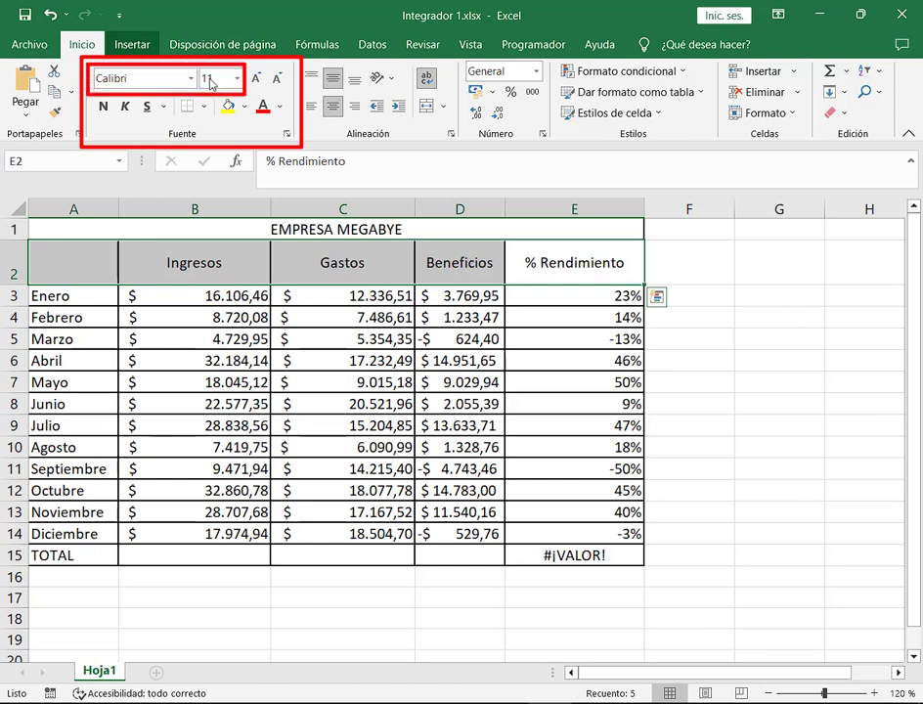
{"action": "left_click", "coordinate": [238, 78]}
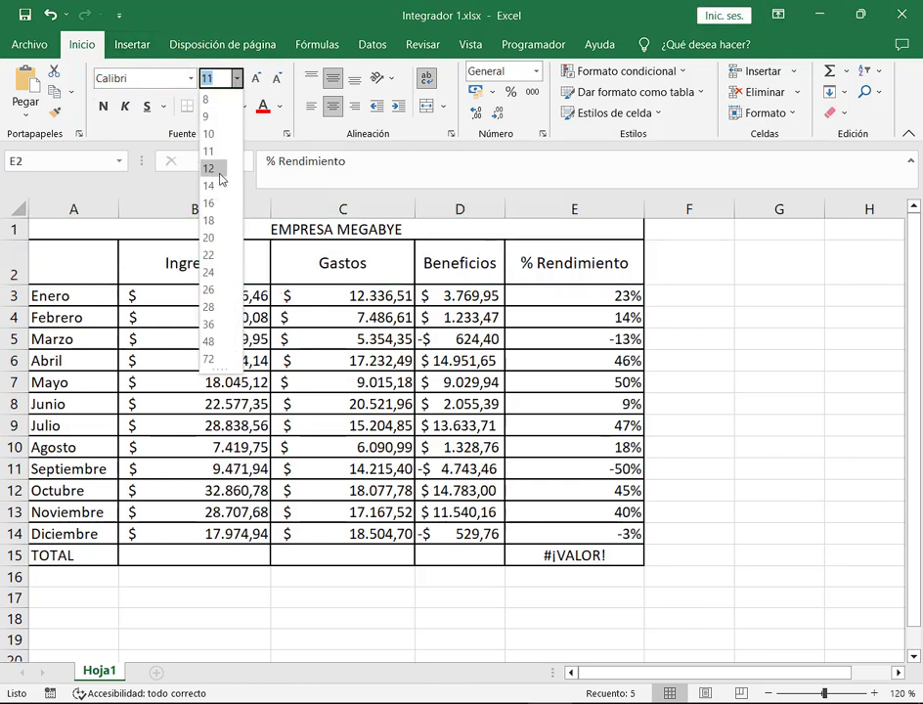
{"action": "left_click", "coordinate": [209, 169]}
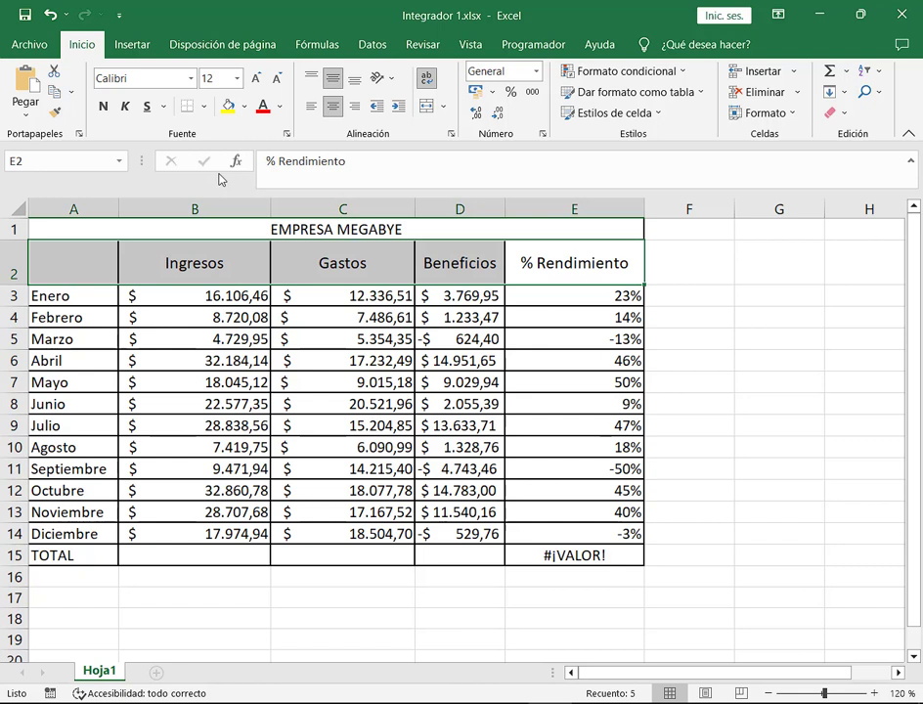
{"action": "left_click", "coordinate": [102, 105]}
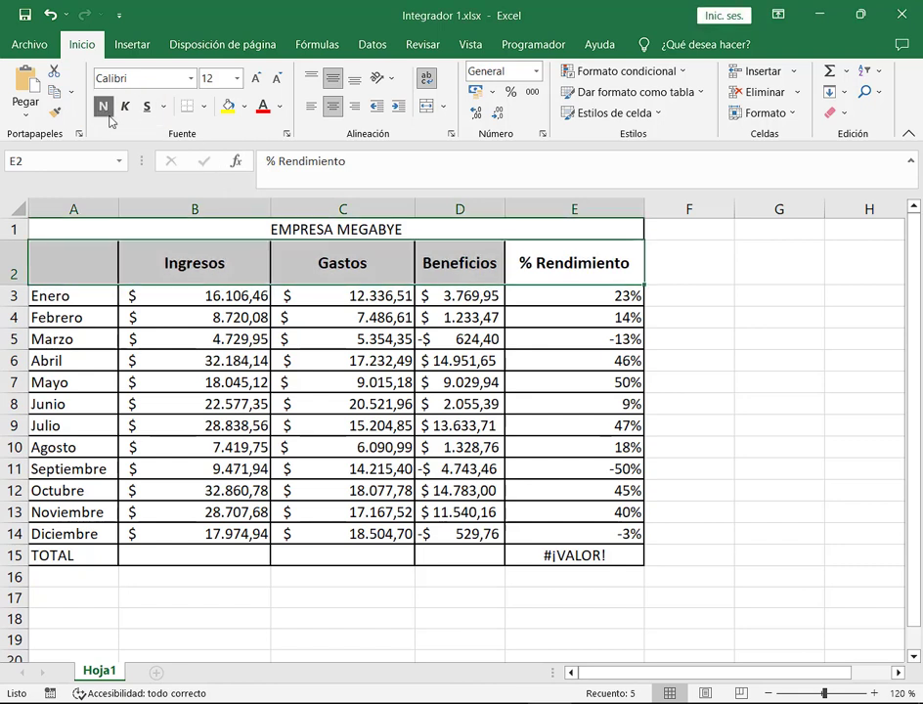
{"action": "left_click", "coordinate": [126, 110]}
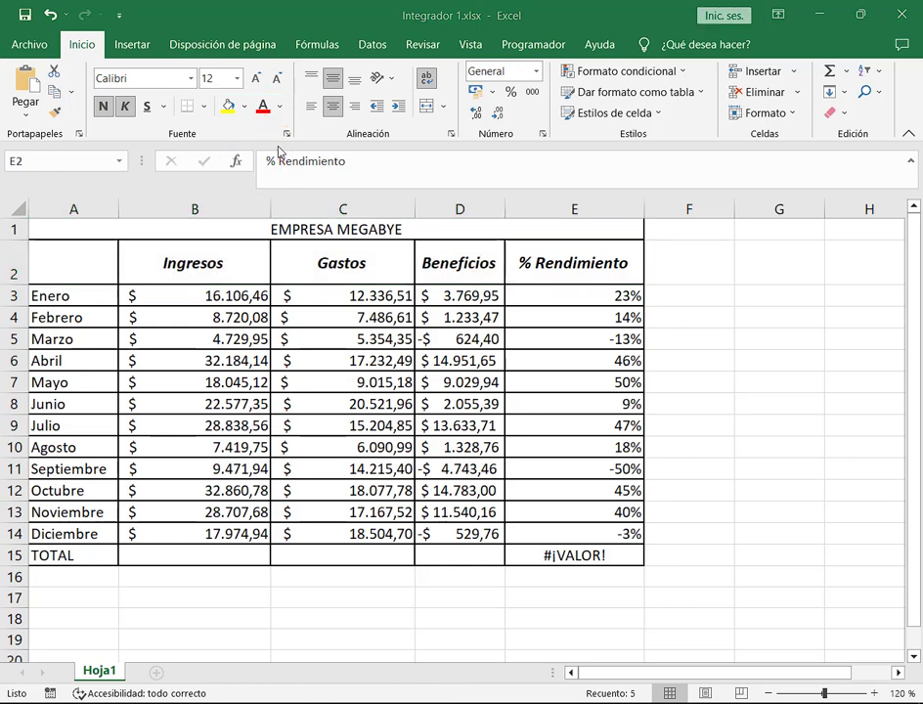
Fill the header row A2:E2 with the dark blue-gray theme colour and make its text white.
{"action": "left_click", "coordinate": [244, 107]}
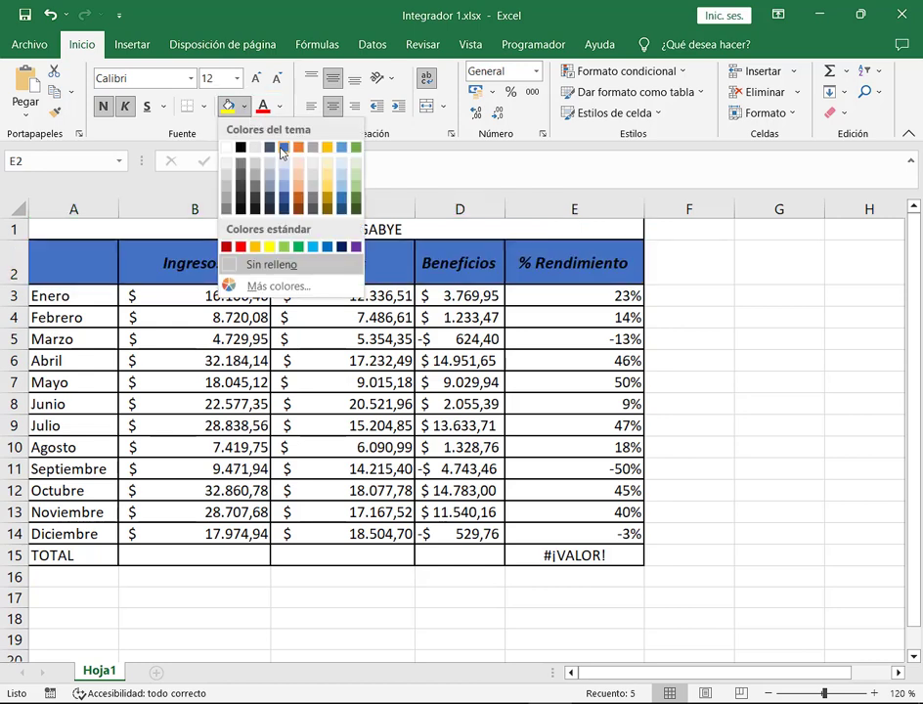
{"action": "left_click", "coordinate": [270, 147]}
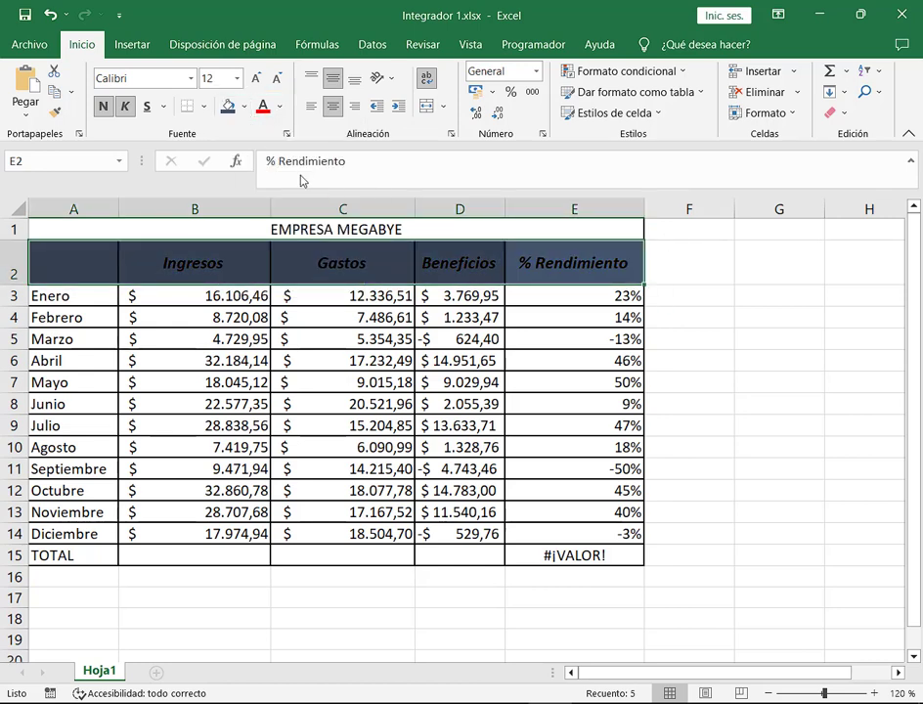
{"action": "left_click", "coordinate": [280, 106]}
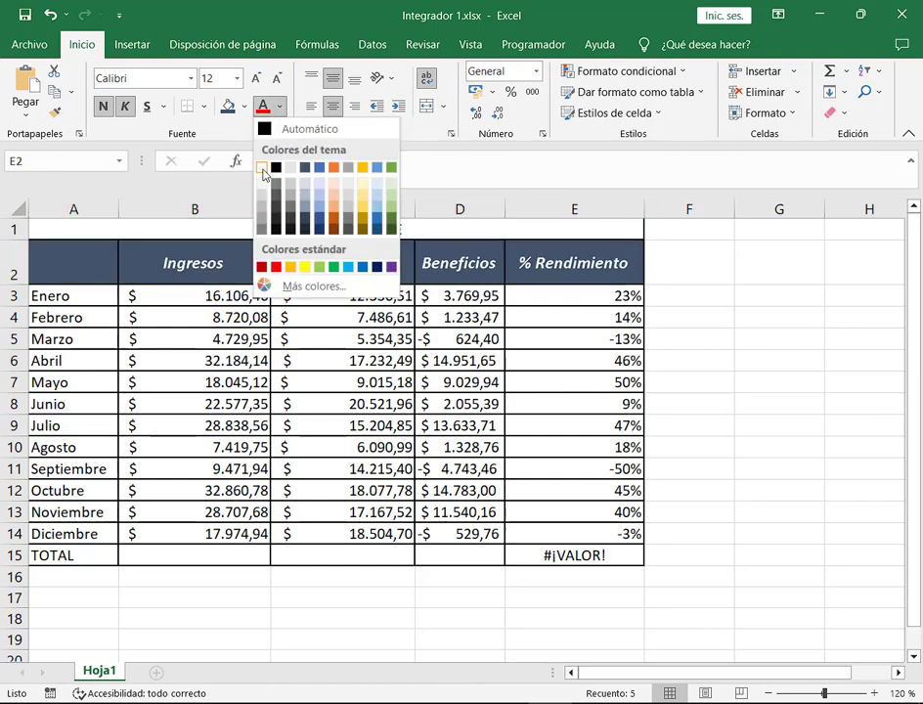
{"action": "left_click", "coordinate": [263, 167]}
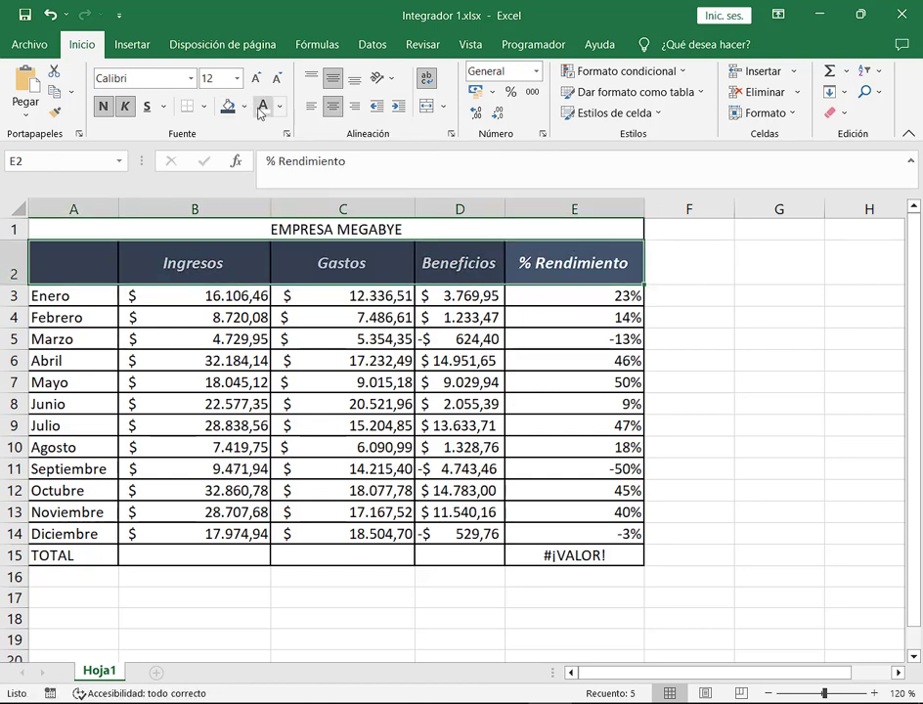
Give the EMPRESA MEGABYE title the same dark blue-gray fill, make it bold and enlarge it to 14 points.
{"action": "left_click", "coordinate": [330, 231]}
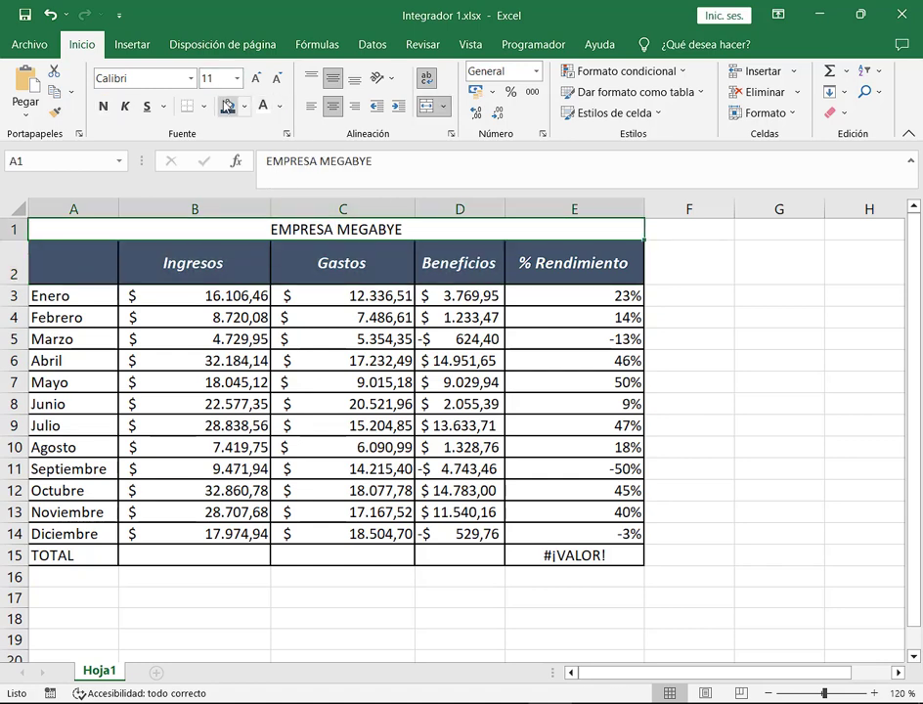
{"action": "left_click", "coordinate": [228, 106]}
{"action": "left_click", "coordinate": [103, 106]}
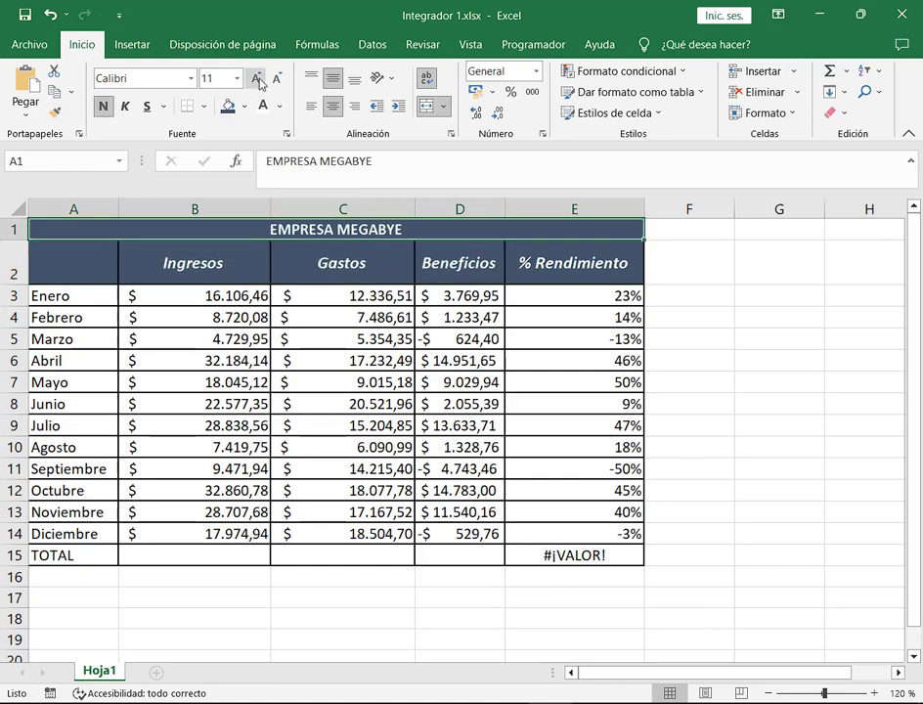
{"action": "left_click", "coordinate": [256, 79]}
{"action": "left_click", "coordinate": [258, 80]}
{"action": "left_click", "coordinate": [711, 296]}
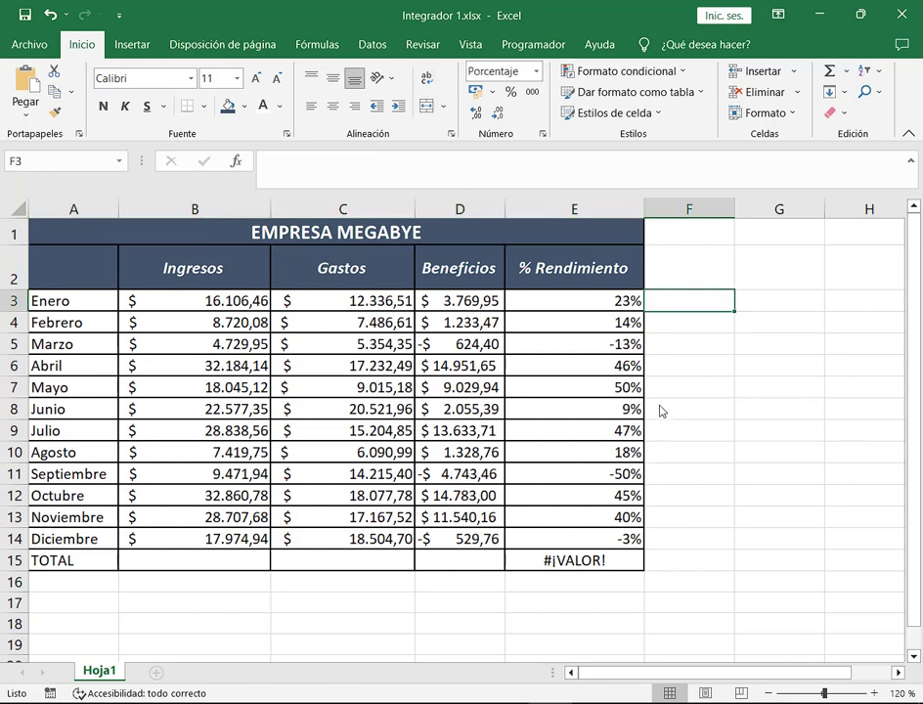
Change the fill of the title and header rows A1:E2 to a medium-light blue and their font colour to Automático.
{"action": "left_click_drag", "start_coordinate": [546, 283], "coordinate": [84, 206]}
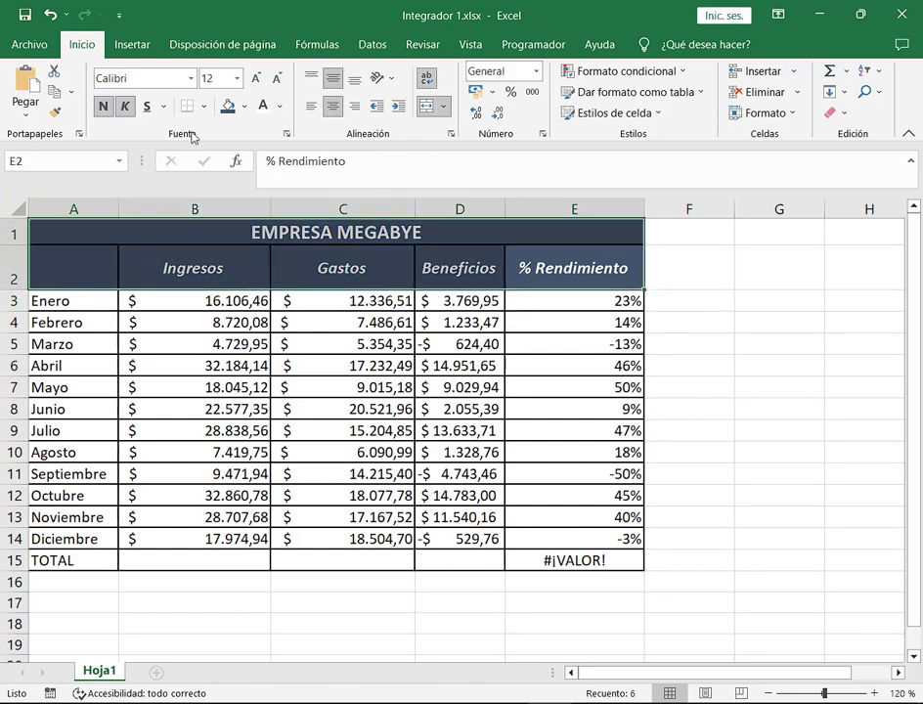
{"action": "left_click", "coordinate": [245, 106]}
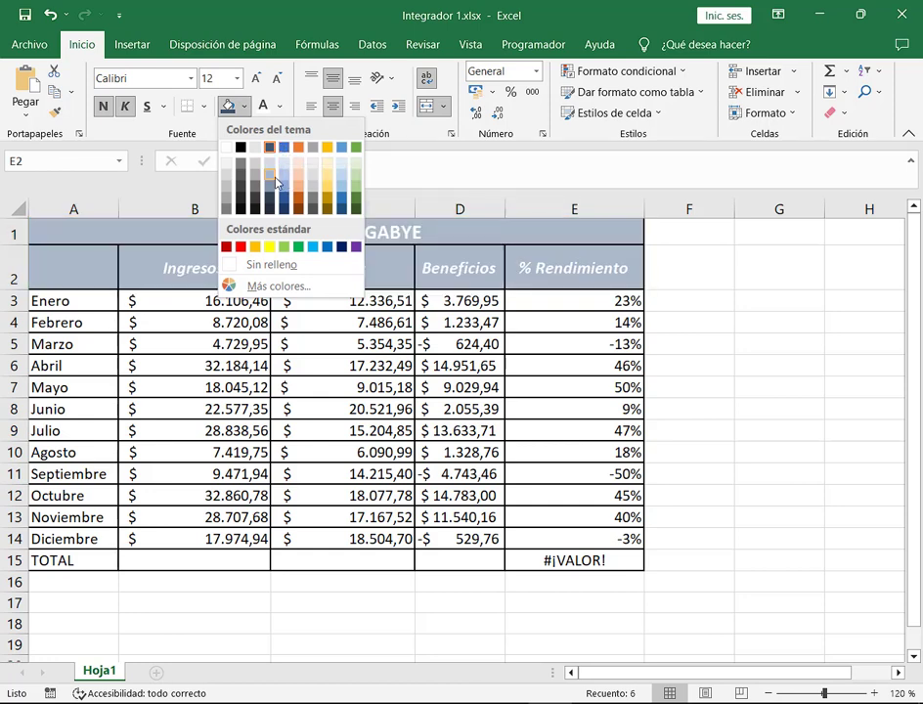
{"action": "left_click", "coordinate": [288, 187]}
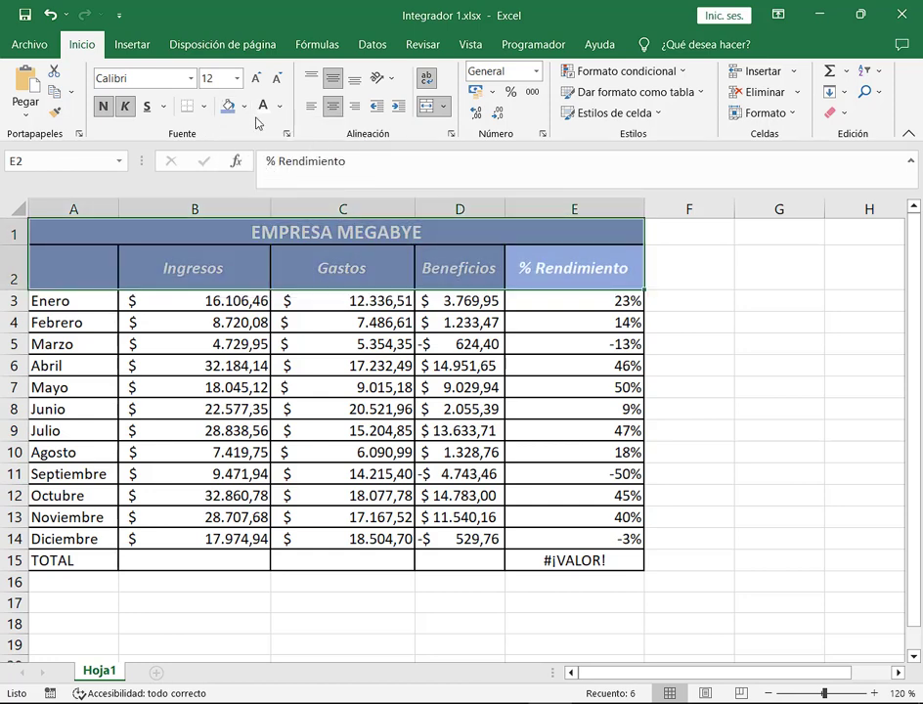
{"action": "left_click", "coordinate": [279, 106]}
{"action": "left_click", "coordinate": [269, 129]}
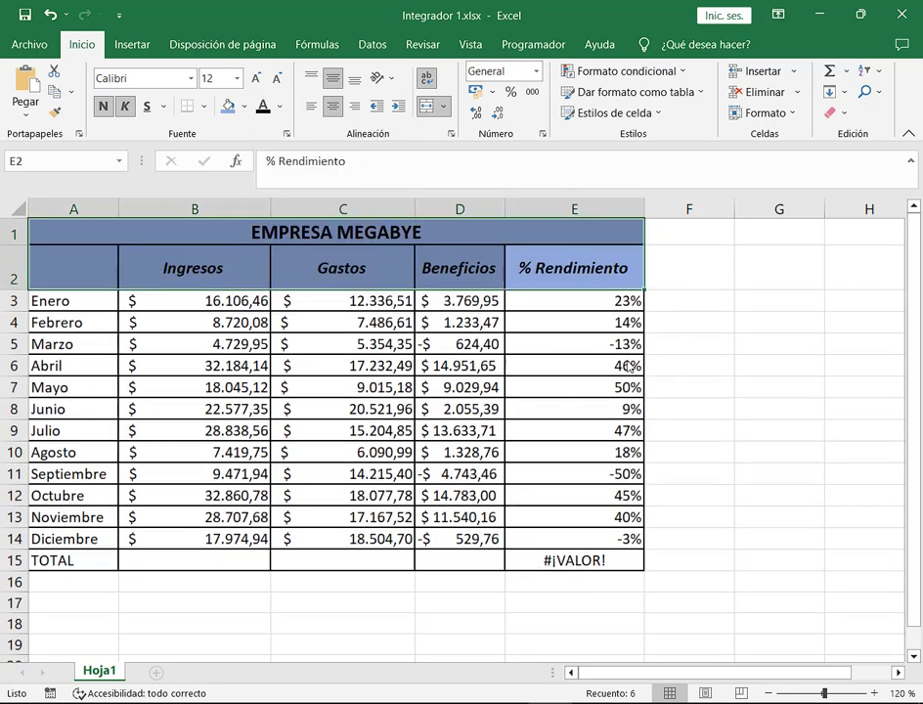
{"action": "left_click", "coordinate": [688, 365]}
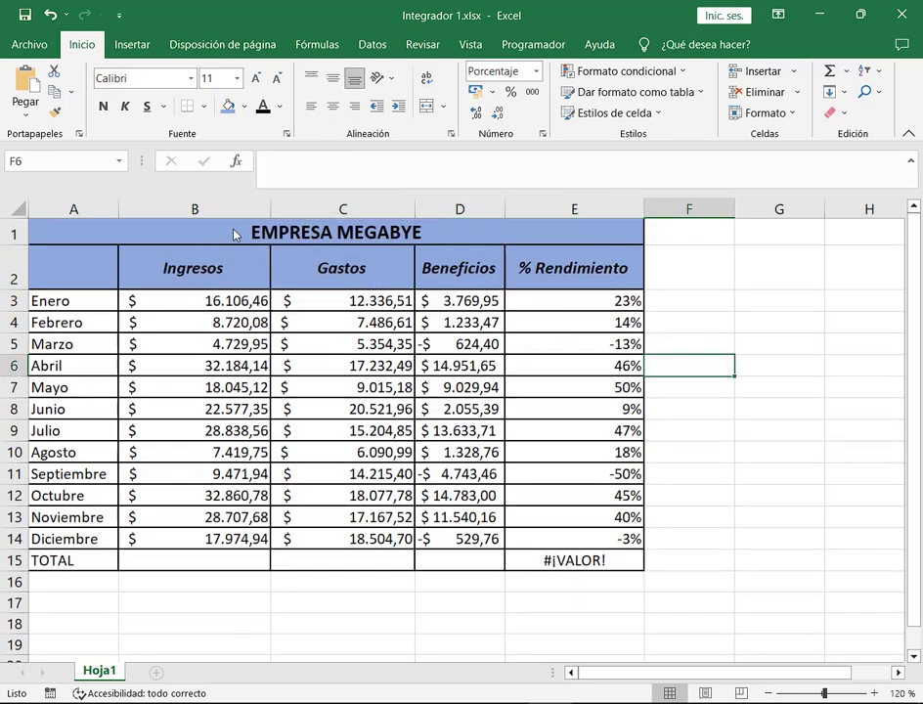
Lighten the fill of the title and header rows A1:E2 to a paler blue theme shade.
{"action": "left_click_drag", "start_coordinate": [234, 235], "coordinate": [291, 266]}
{"action": "left_click", "coordinate": [243, 106]}
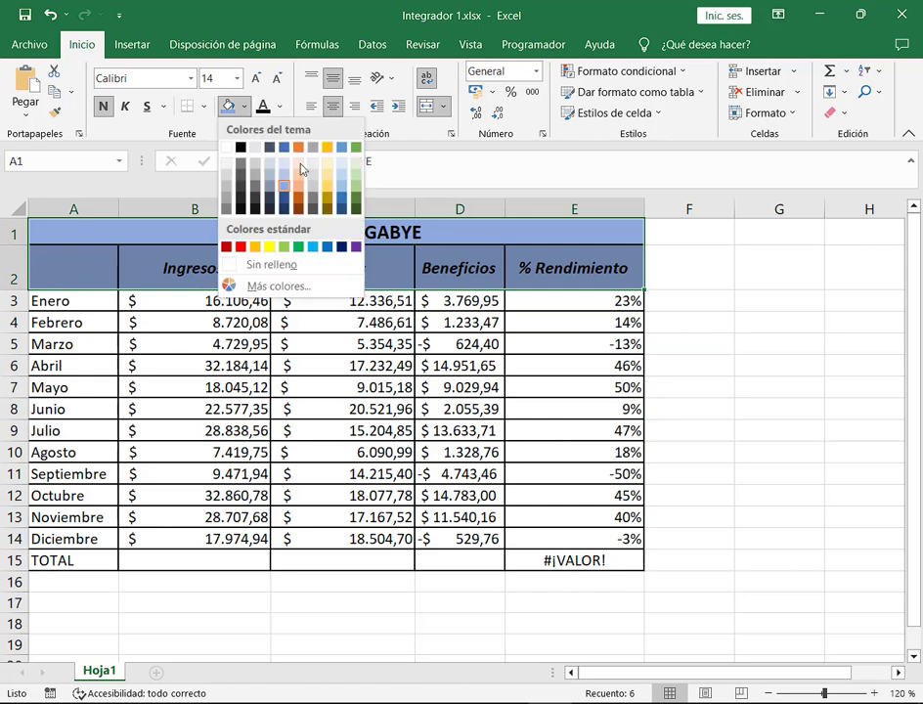
{"action": "left_click", "coordinate": [282, 181]}
{"action": "left_click", "coordinate": [460, 274]}
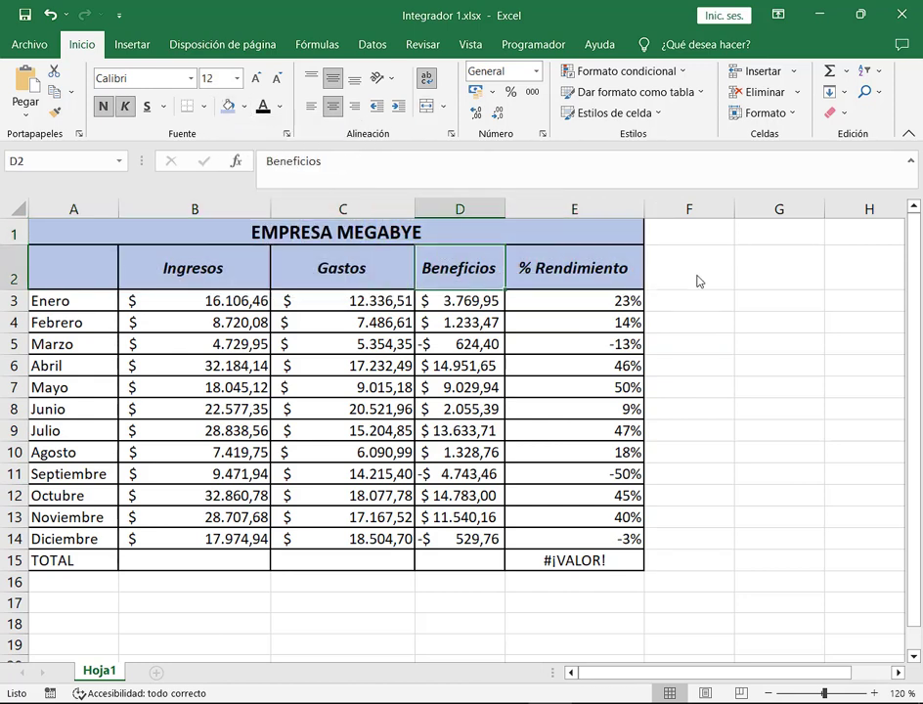
{"action": "left_click", "coordinate": [675, 268]}
{"action": "left_click", "coordinate": [550, 245]}
{"action": "left_click", "coordinate": [562, 268]}
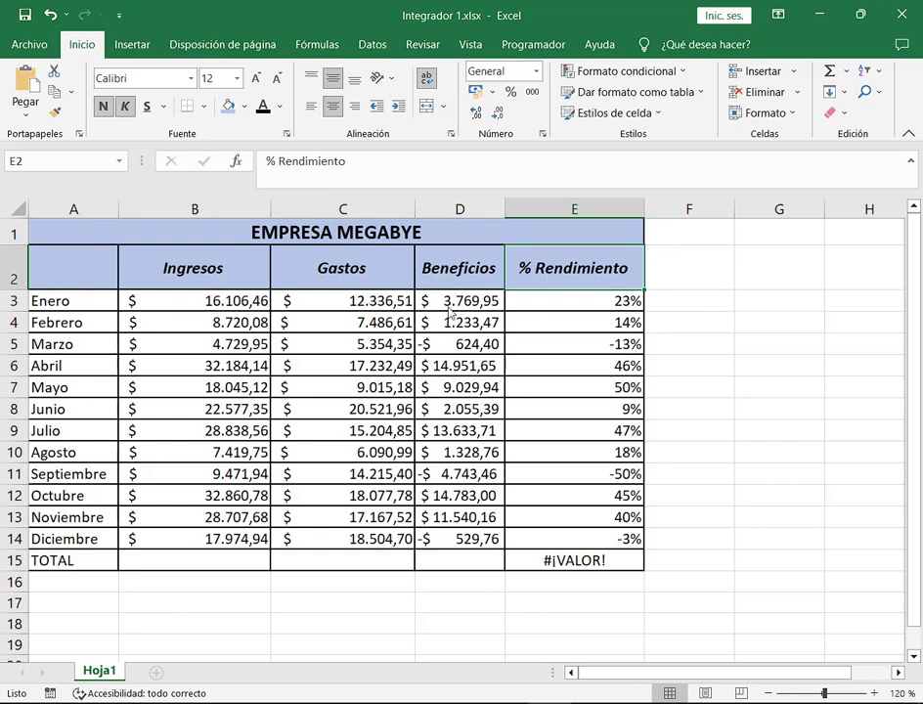
Make the negative Beneficios and % Rendimiento values for Marzo, Septiembre and Diciembre bold and red, checking the instruction in the exercise PDF.
{"action": "left_click", "coordinate": [432, 345]}
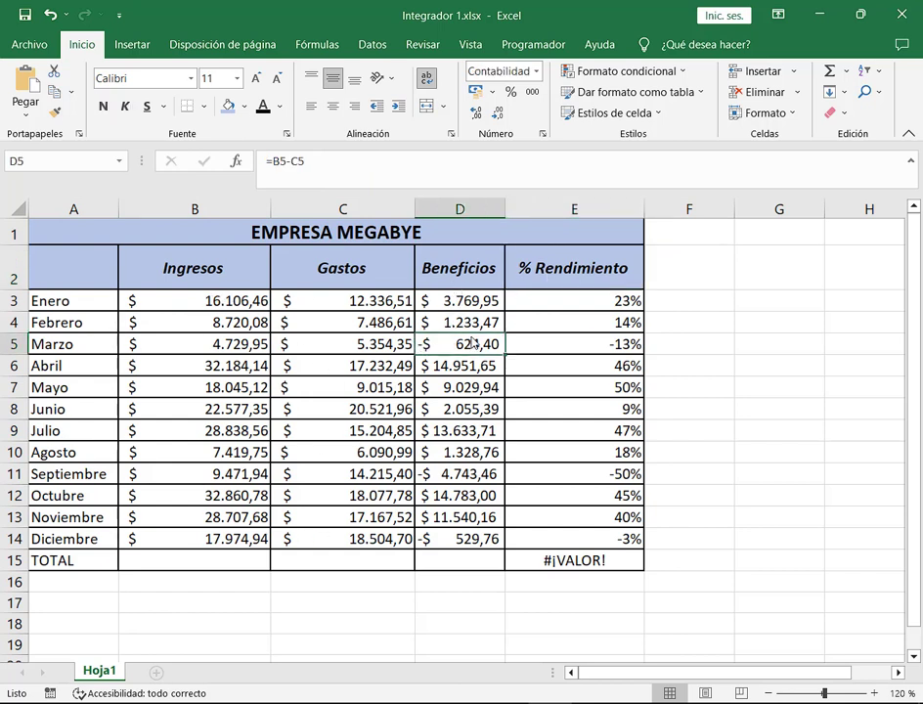
{"action": "left_click_drag", "start_coordinate": [587, 350], "coordinate": [471, 345]}
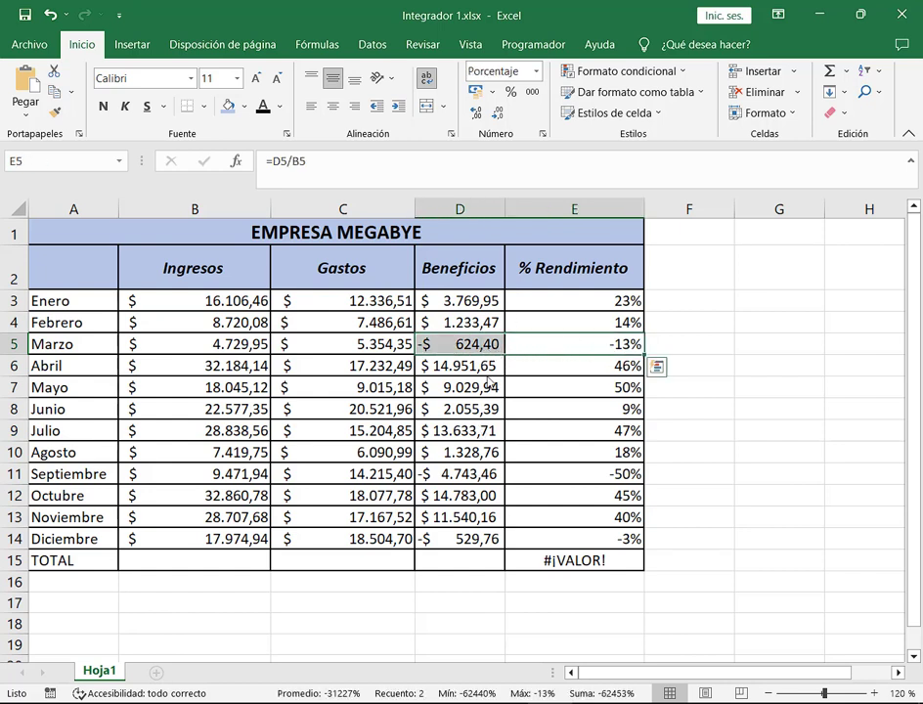
{"action": "left_click", "coordinate": [493, 474], "text": "ctrl"}
{"action": "left_click_drag", "start_coordinate": [525, 479], "coordinate": [548, 474]}
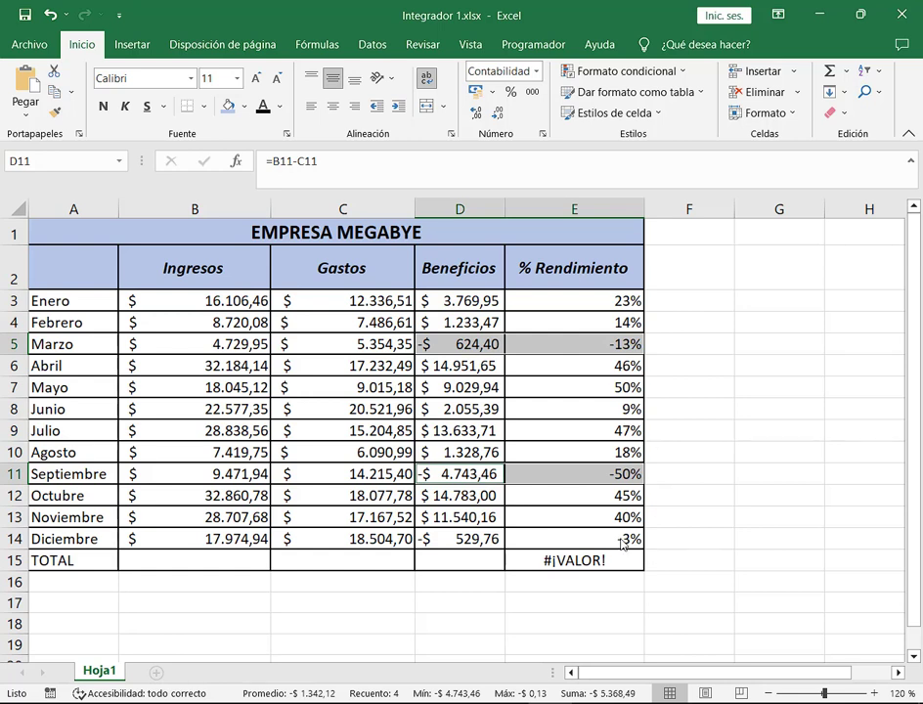
{"action": "left_click_drag", "start_coordinate": [622, 543], "coordinate": [484, 543]}
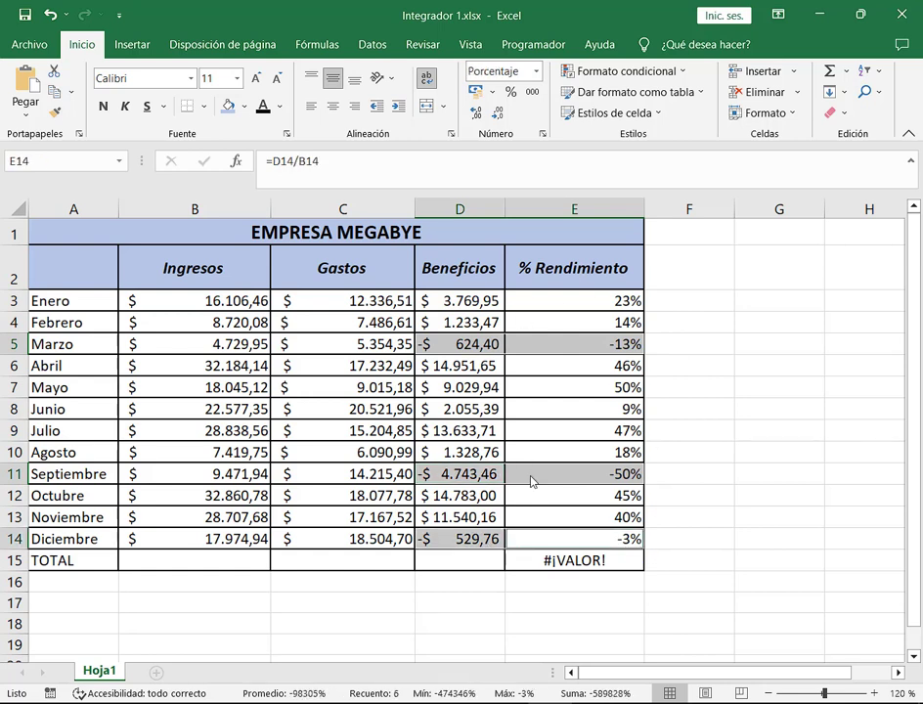
{"action": "key", "text": "alt+Tab"}
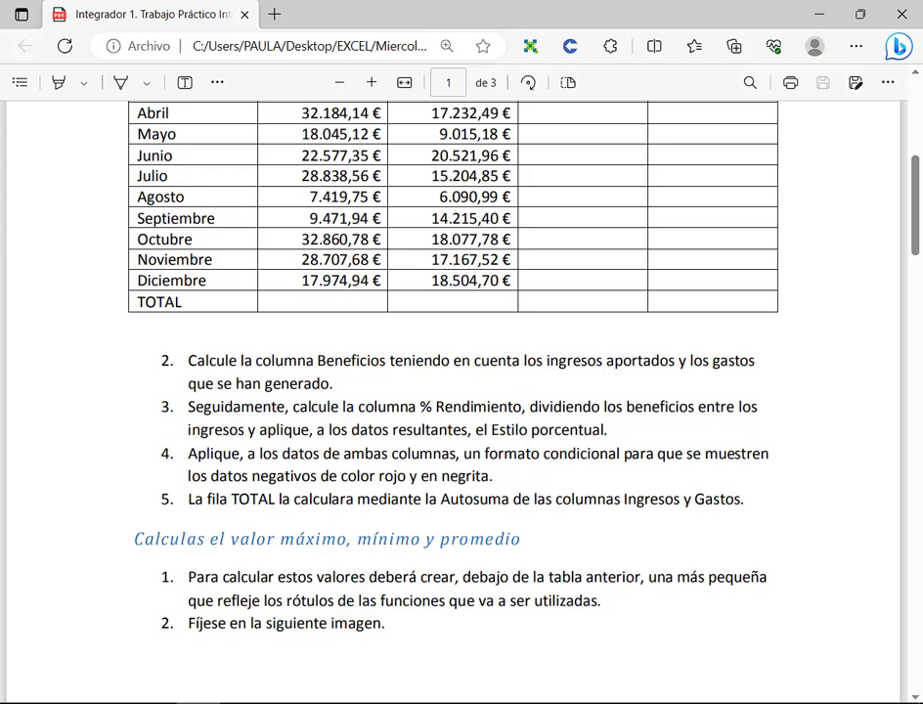
{"action": "key", "text": "alt+Tab"}
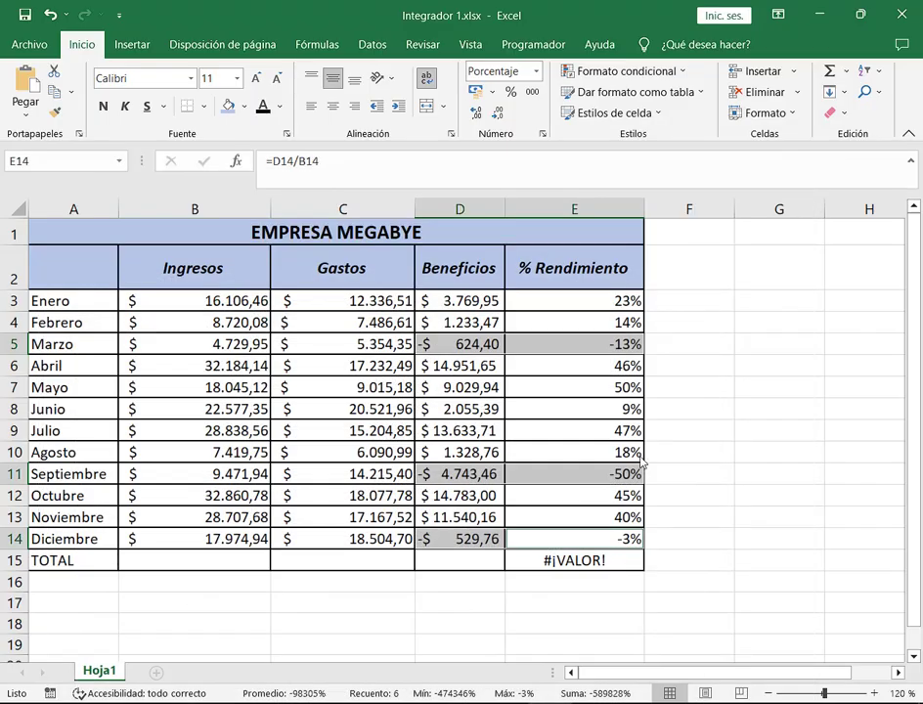
{"action": "left_click", "coordinate": [104, 106]}
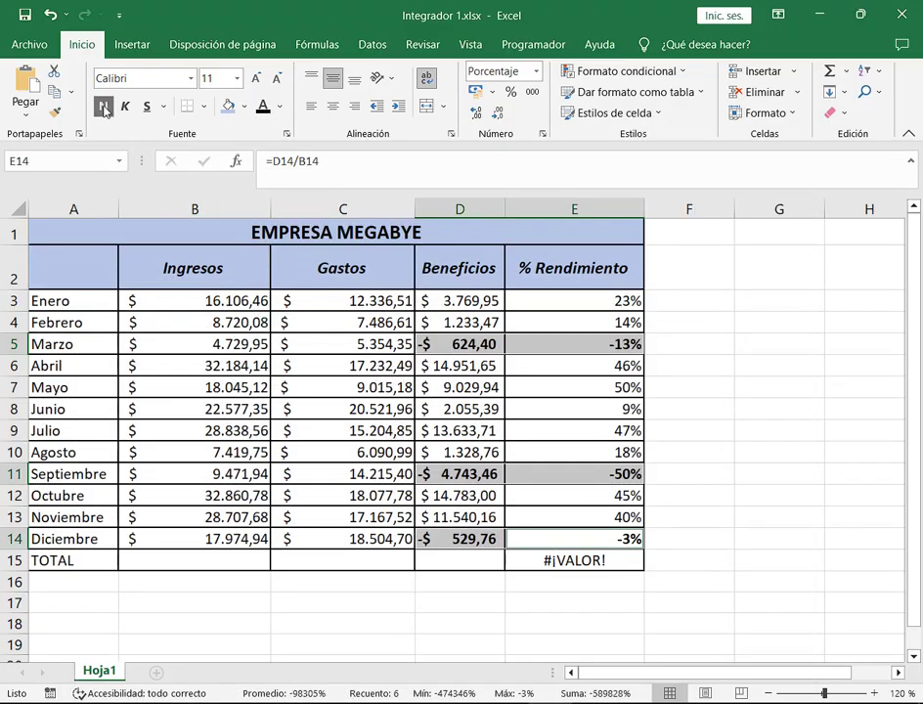
{"action": "left_click", "coordinate": [279, 106]}
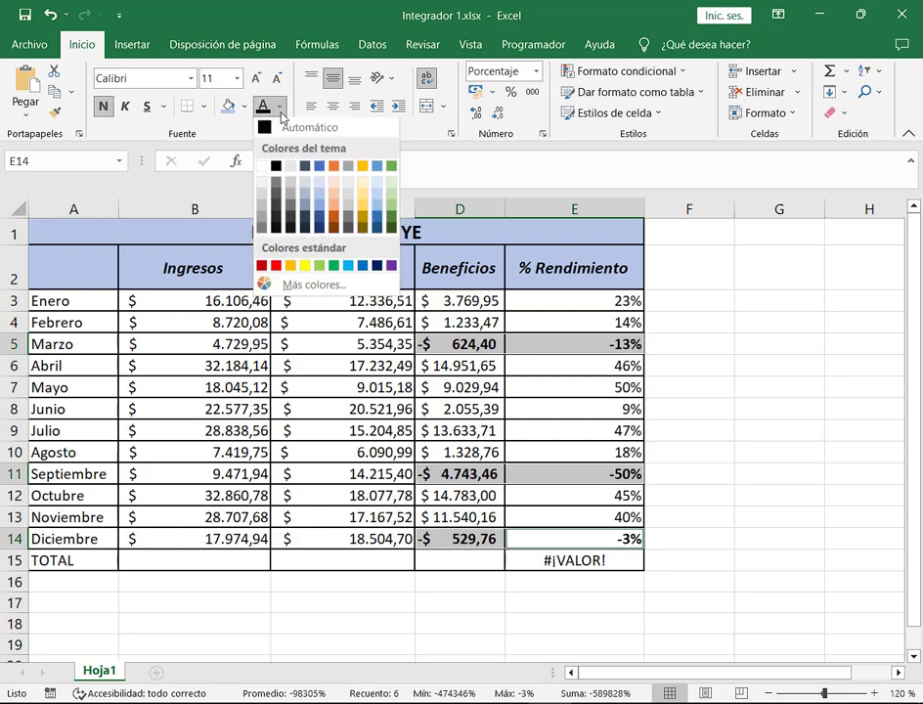
{"action": "left_click", "coordinate": [260, 267]}
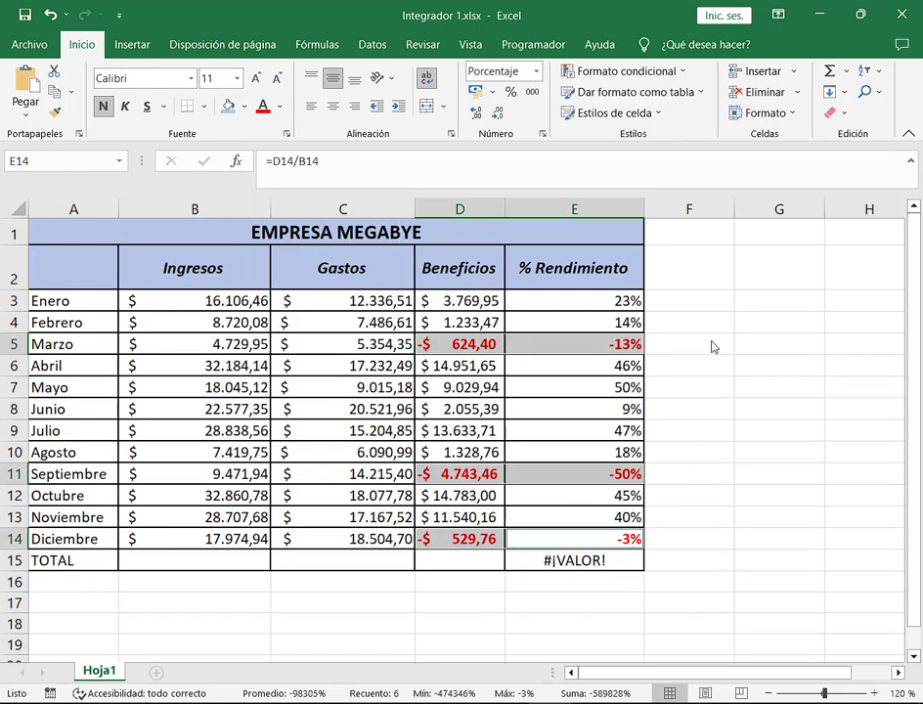
{"action": "left_click", "coordinate": [713, 347]}
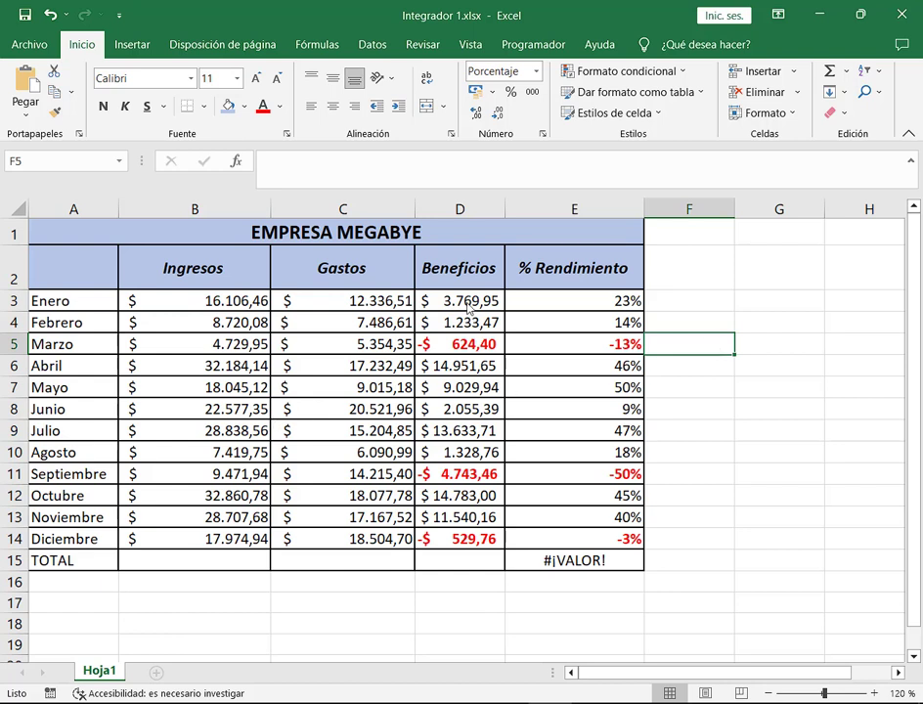
Point out the Beneficios and % Rendimiento data D3:E14, its negative rows for Marzo, Septiembre and Diciembre, and the Ingresos and Gastos columns.
{"action": "left_click_drag", "start_coordinate": [465, 296], "coordinate": [538, 543]}
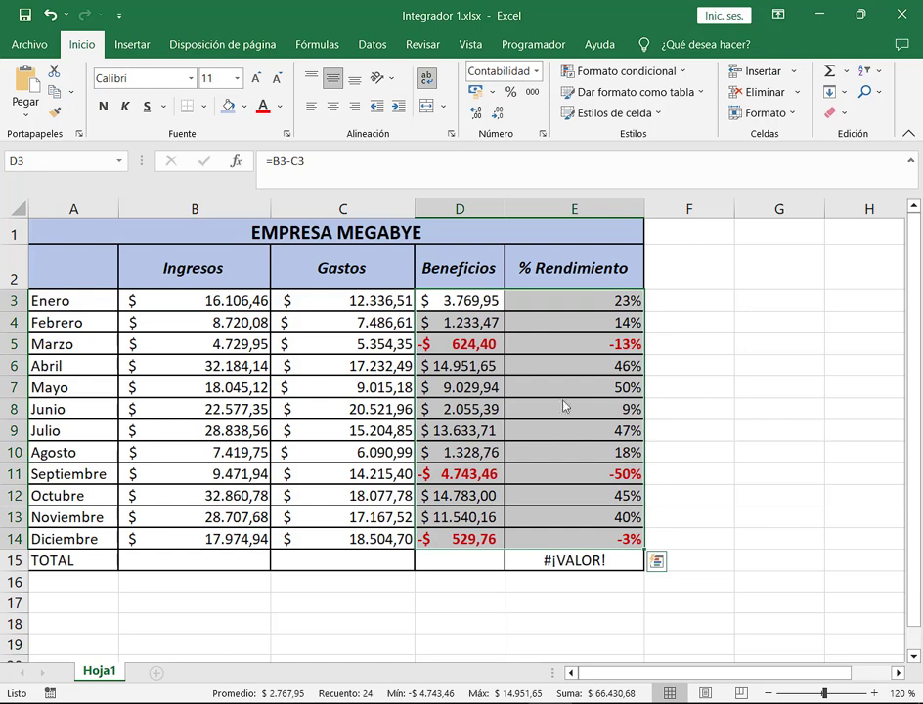
{"action": "left_click", "coordinate": [700, 306]}
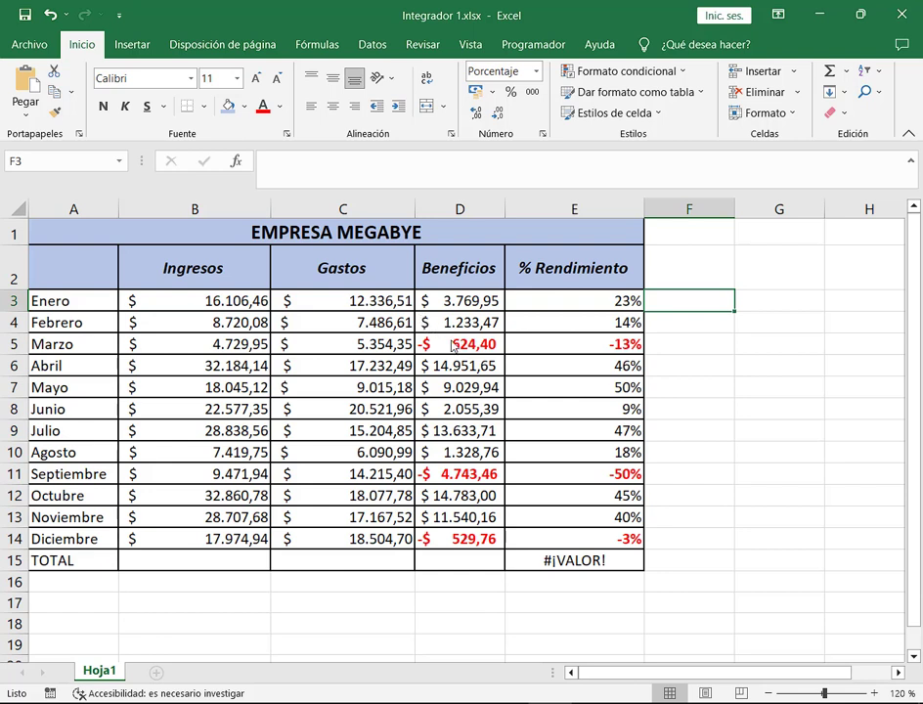
{"action": "left_click_drag", "start_coordinate": [453, 344], "coordinate": [567, 344]}
{"action": "left_click_drag", "start_coordinate": [459, 474], "coordinate": [573, 474]}
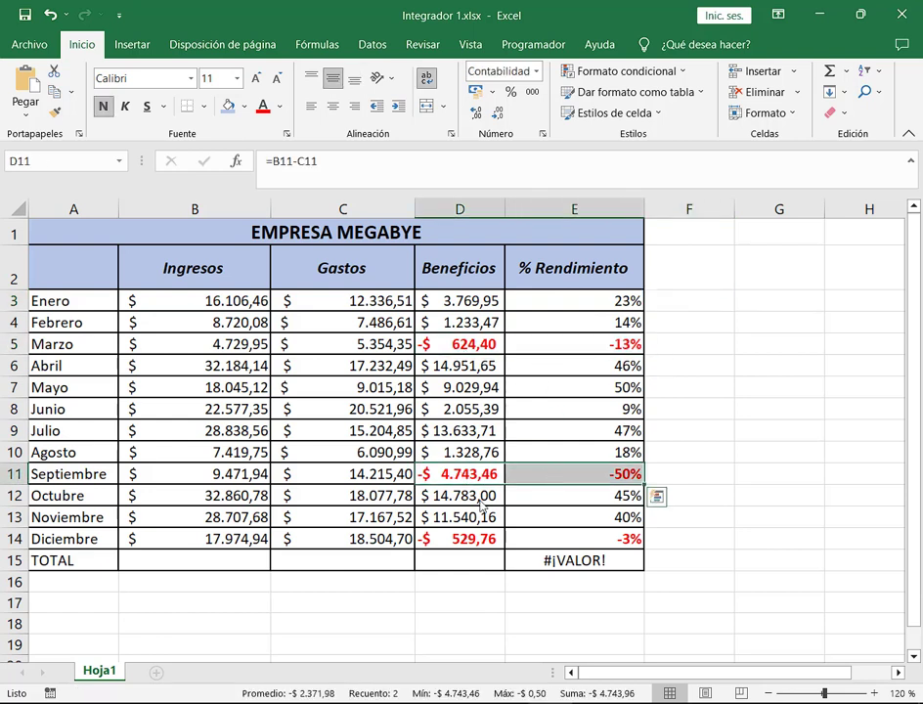
{"action": "left_click_drag", "start_coordinate": [480, 540], "coordinate": [574, 539]}
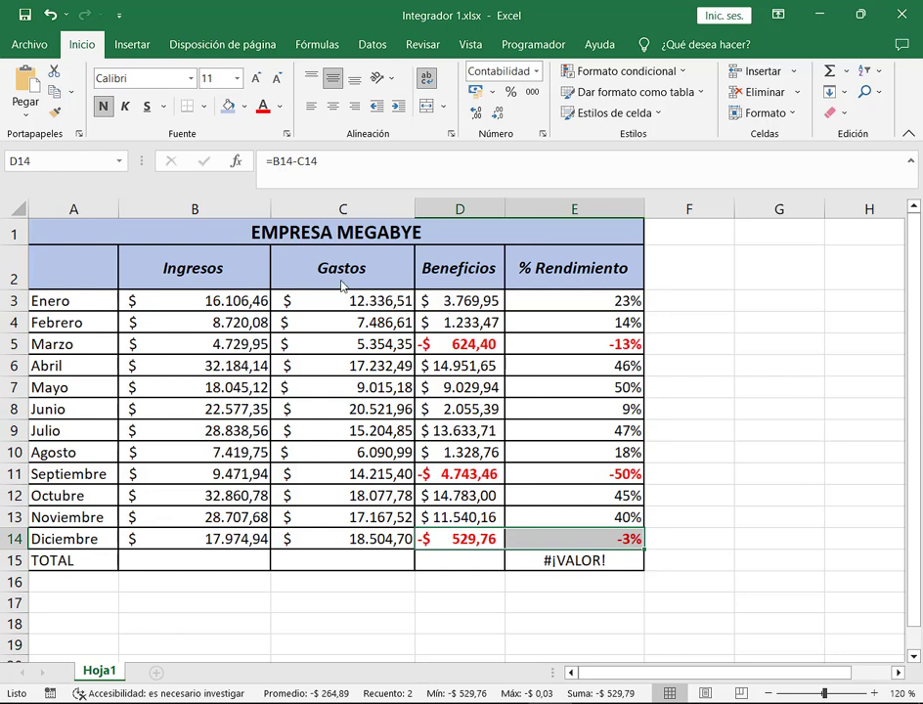
{"action": "left_click_drag", "start_coordinate": [118, 283], "coordinate": [417, 559]}
{"action": "left_click", "coordinate": [355, 304]}
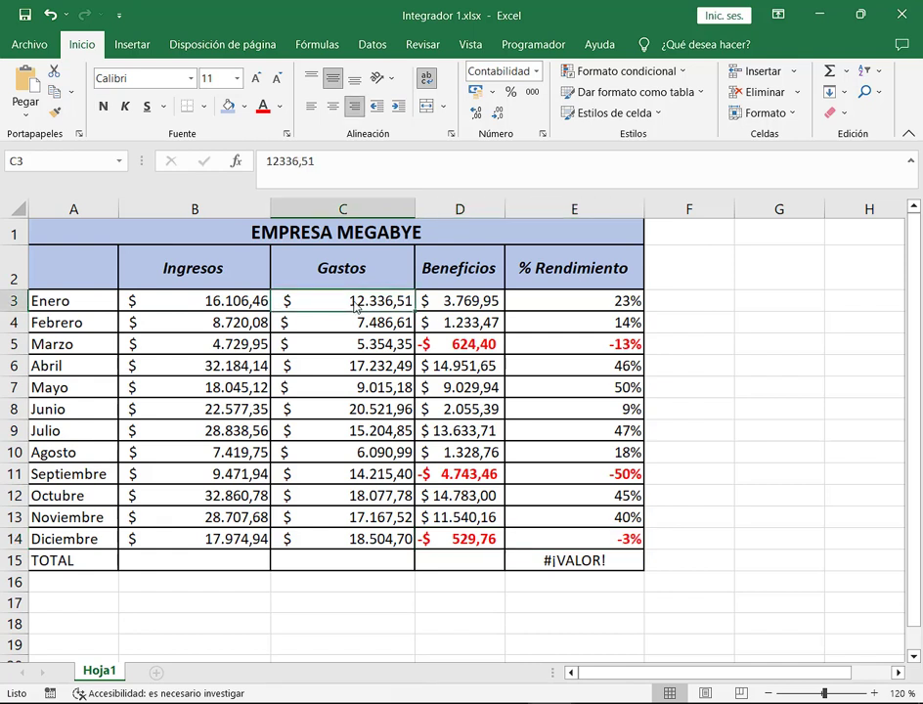
Set the Enero Gastos value in C3 to 22336,51 and point out the Enero % Rendimiento in E3.
{"action": "double_click", "coordinate": [356, 305]}
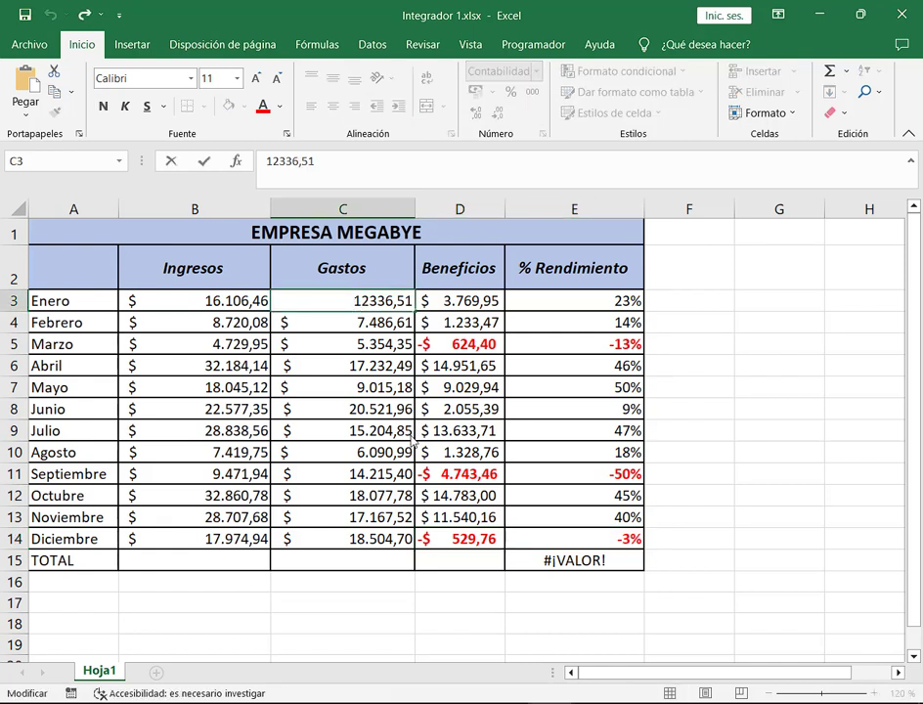
{"action": "key", "text": "BackSpace"}
{"action": "type", "text": "2"}
{"action": "key", "text": "Return"}
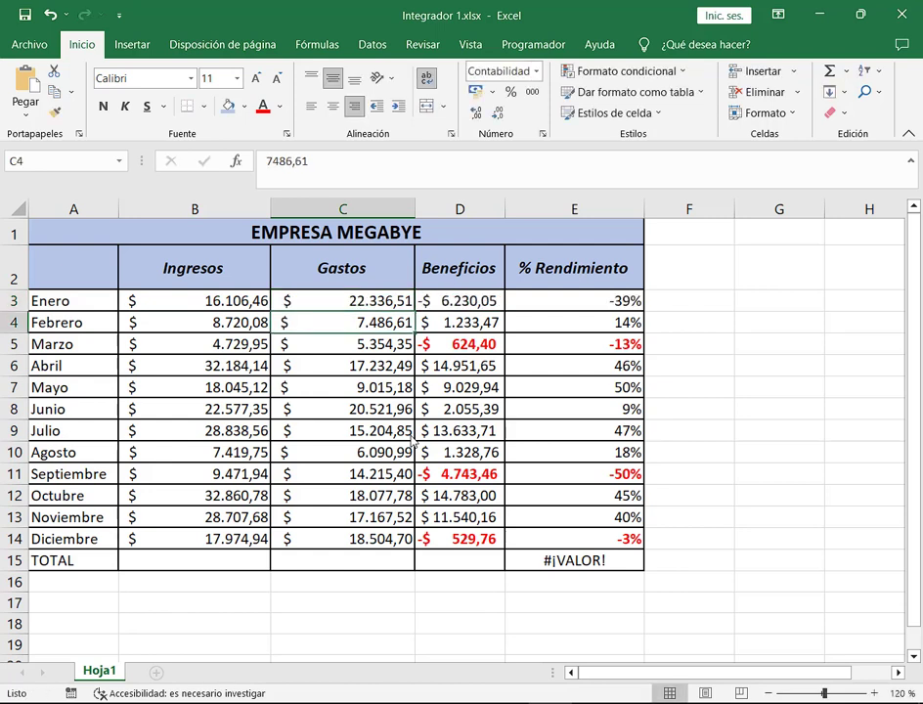
{"action": "left_click_drag", "start_coordinate": [600, 286], "coordinate": [651, 313]}
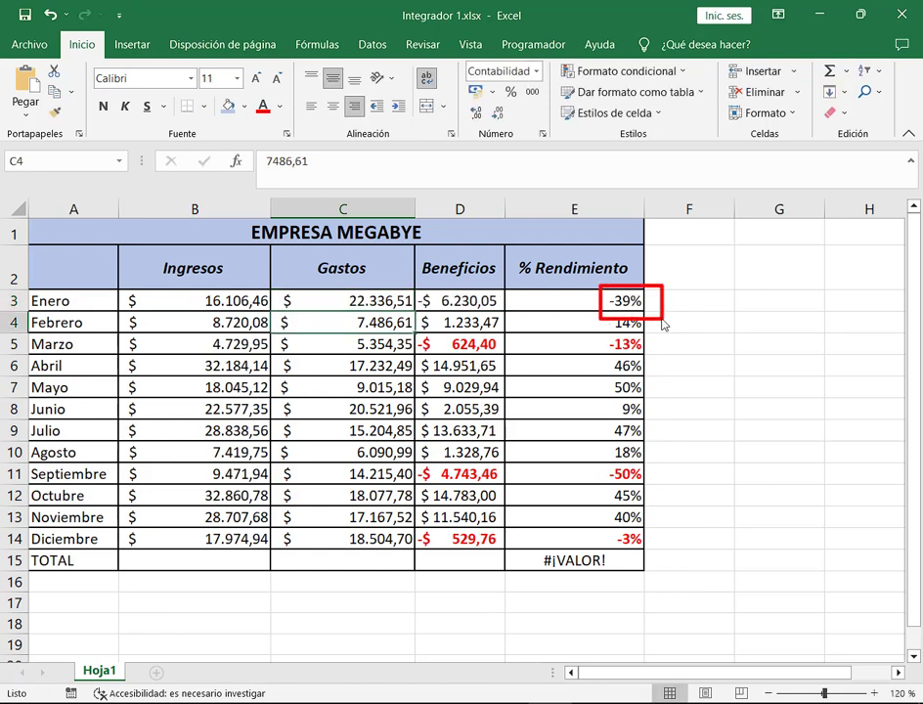
{"action": "left_click_drag", "start_coordinate": [679, 262], "coordinate": [637, 289]}
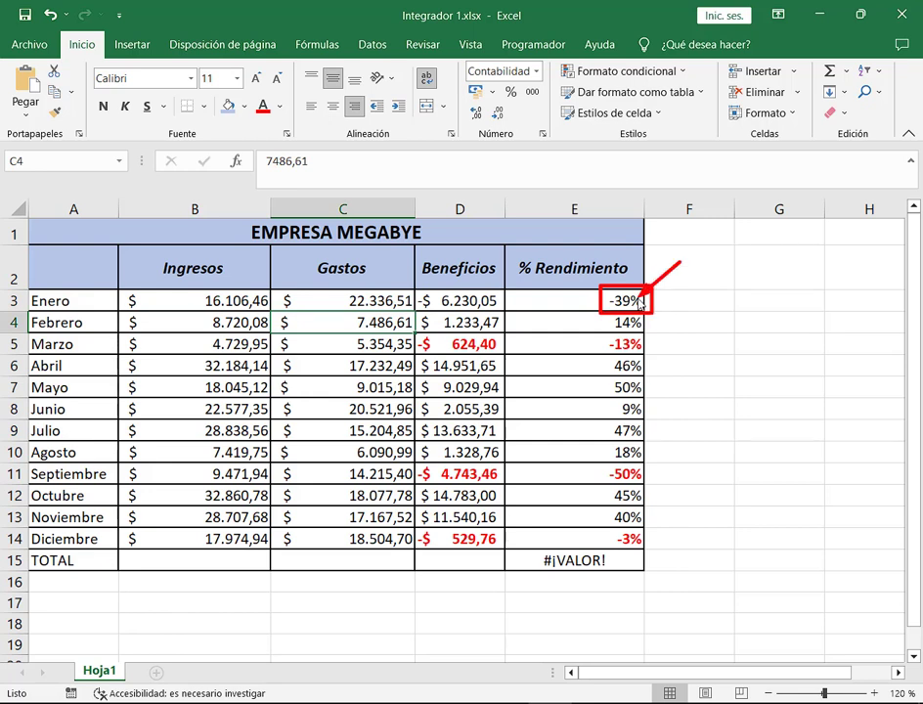
{"action": "key", "text": "Escape"}
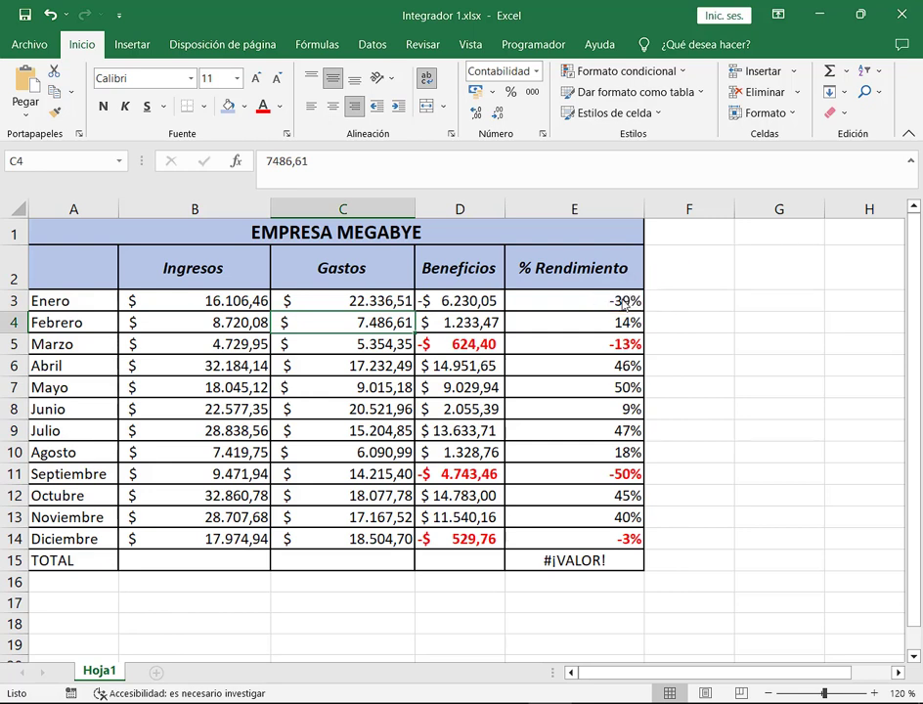
Make the Enero Beneficios and % Rendimiento cells D3:E3 red and bold.
{"action": "left_click_drag", "start_coordinate": [627, 303], "coordinate": [486, 300]}
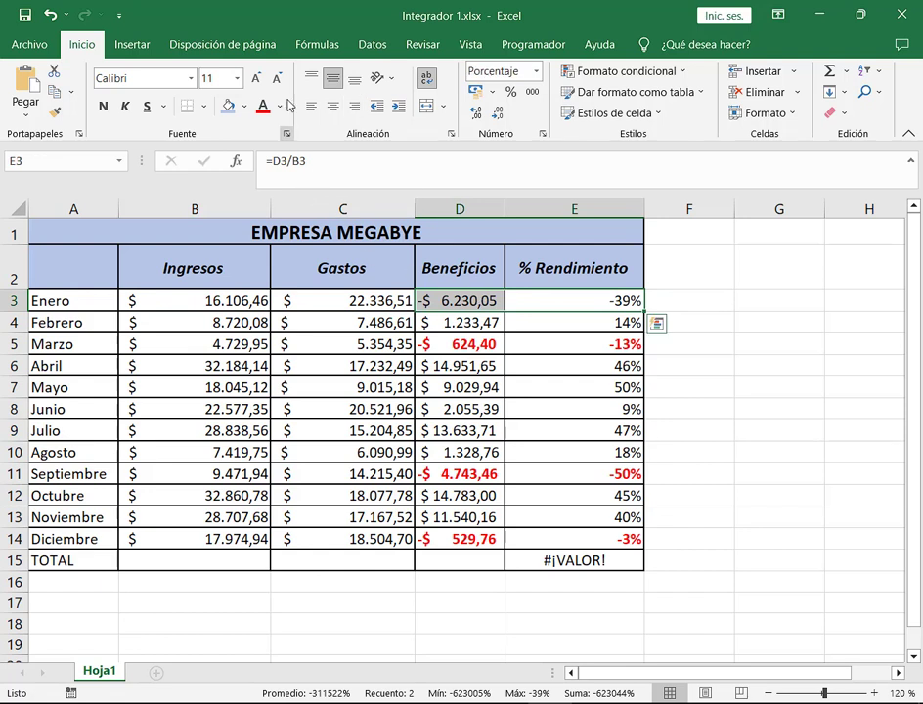
{"action": "left_click", "coordinate": [264, 109]}
{"action": "key", "text": "ctrl+n"}
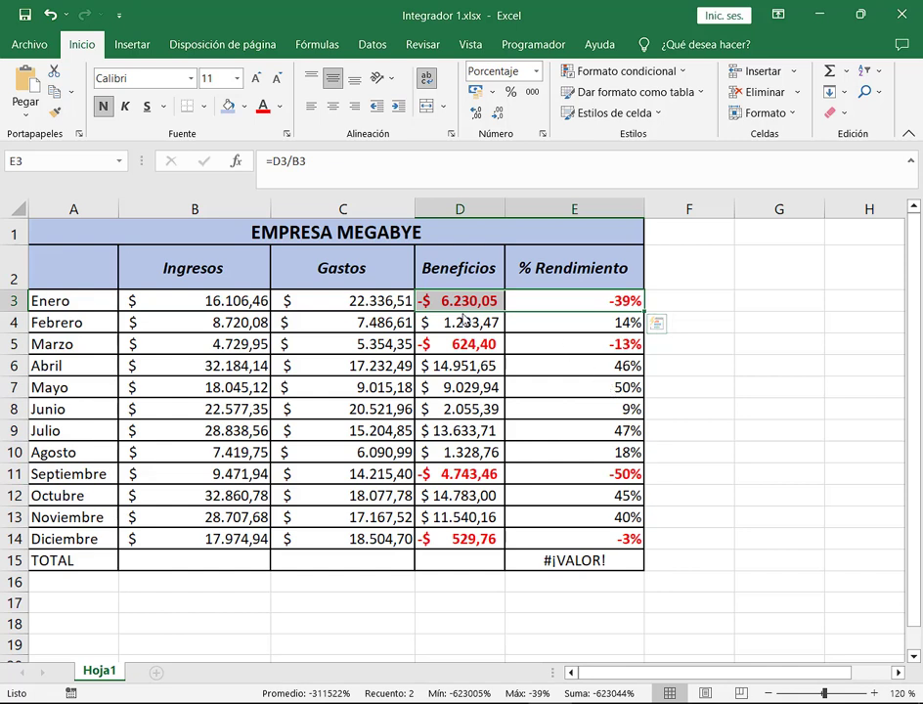
Set the Marzo Ingresos value in B5 to 7729,95 and point out the Marzo Beneficios and % Rendimiento cells.
{"action": "left_click", "coordinate": [230, 344]}
{"action": "left_click", "coordinate": [471, 344]}
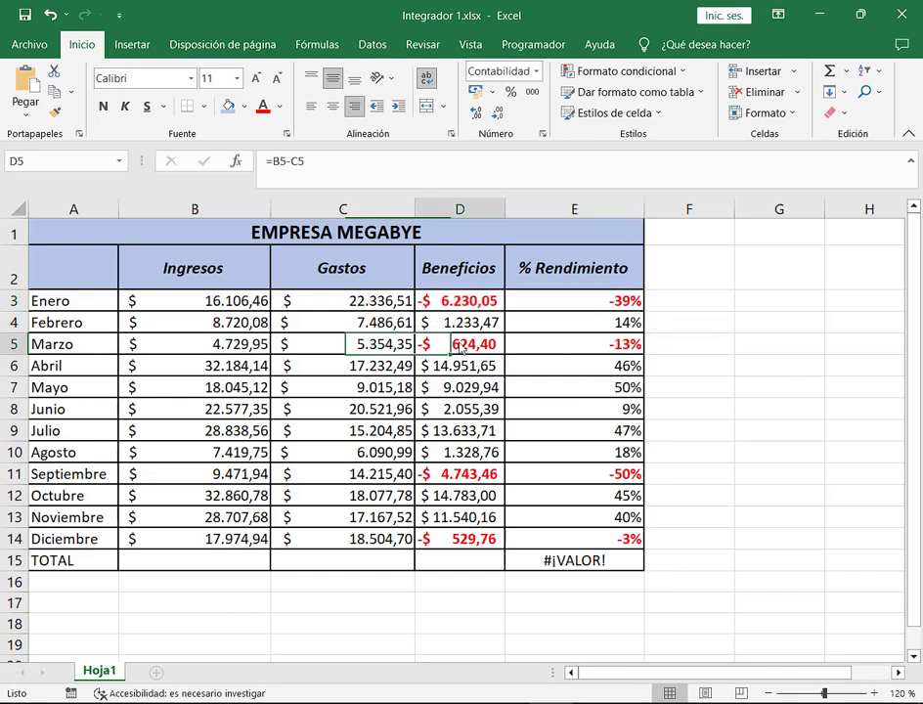
{"action": "left_click", "coordinate": [215, 350]}
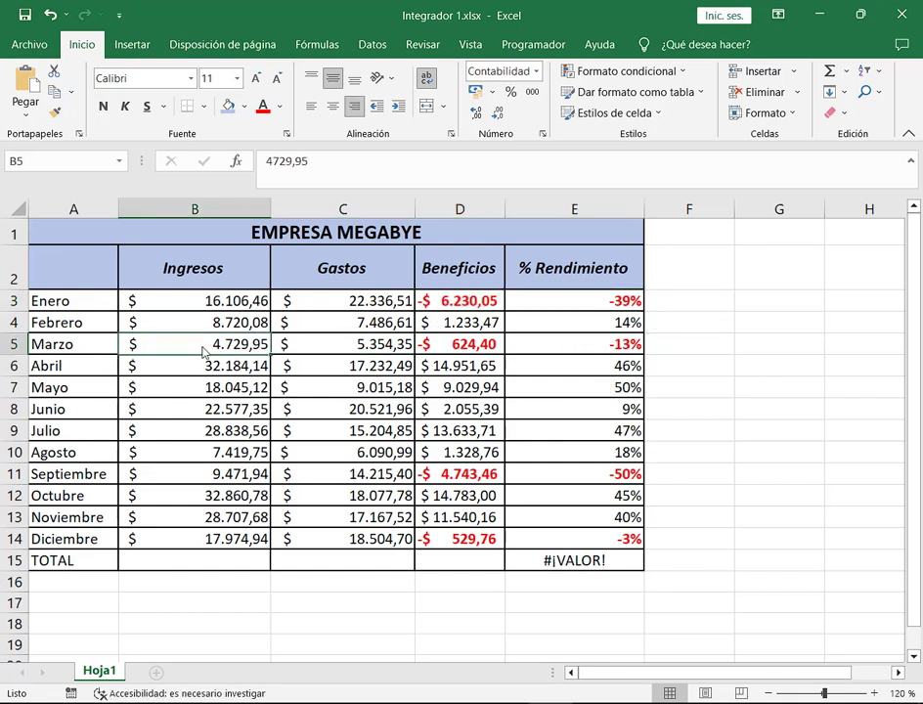
{"action": "double_click", "coordinate": [209, 351]}
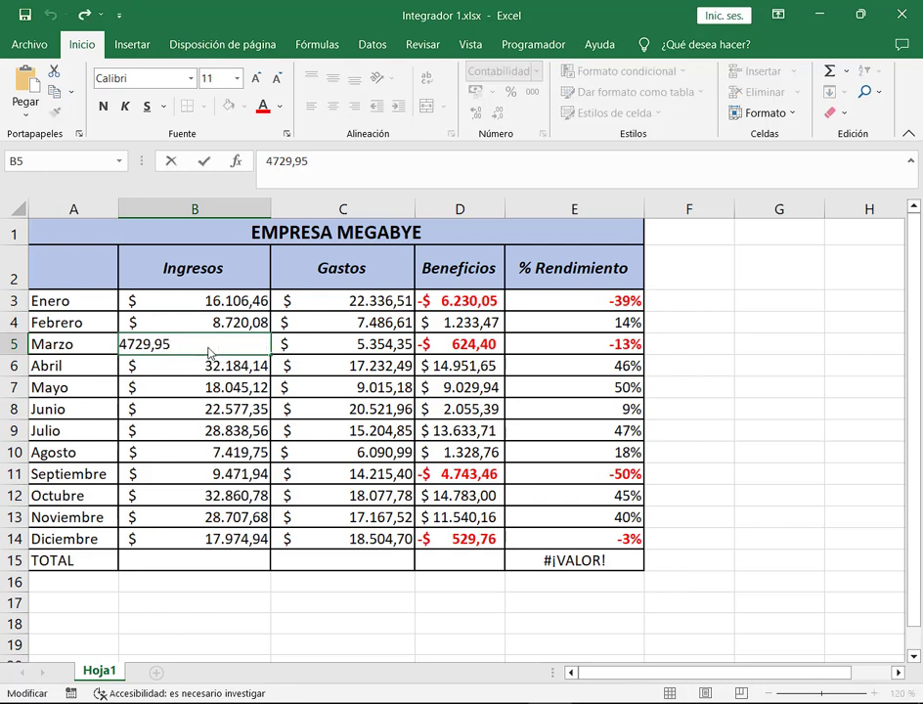
{"action": "key", "text": "Delete"}
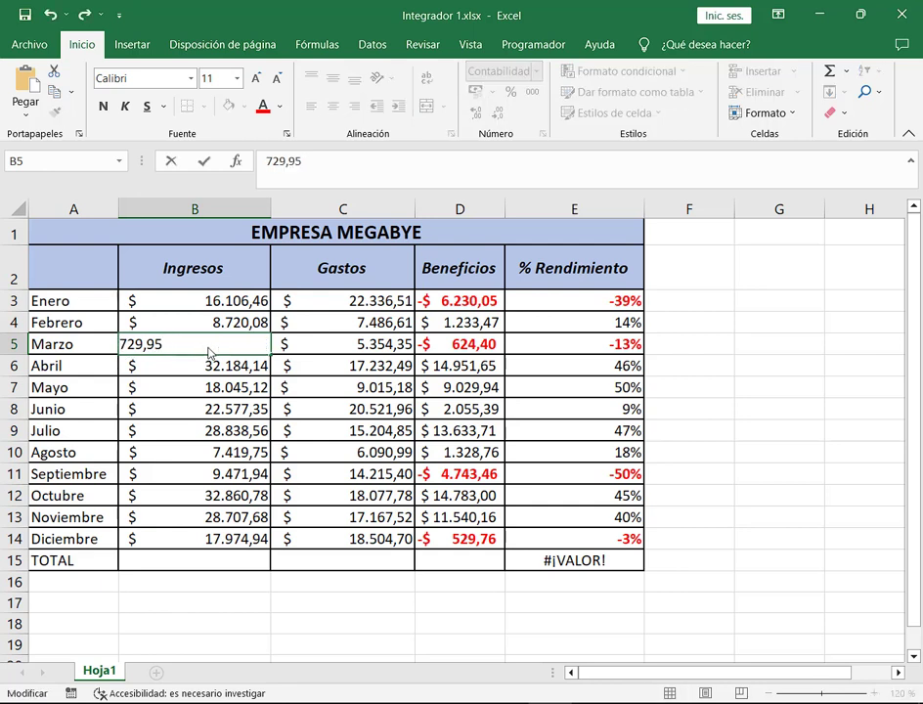
{"action": "type", "text": "7"}
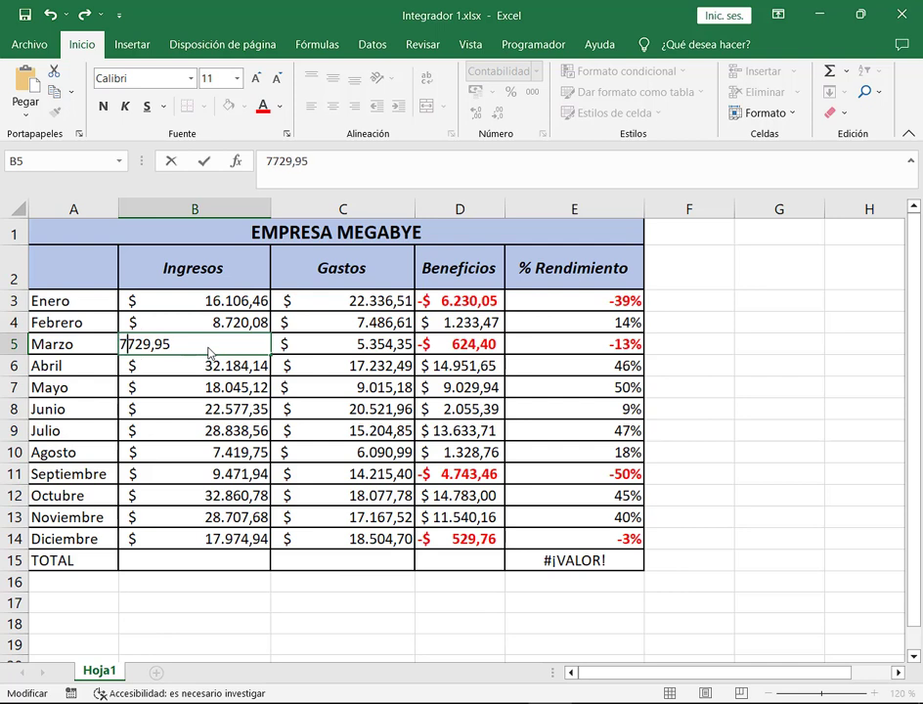
{"action": "key", "text": "Return"}
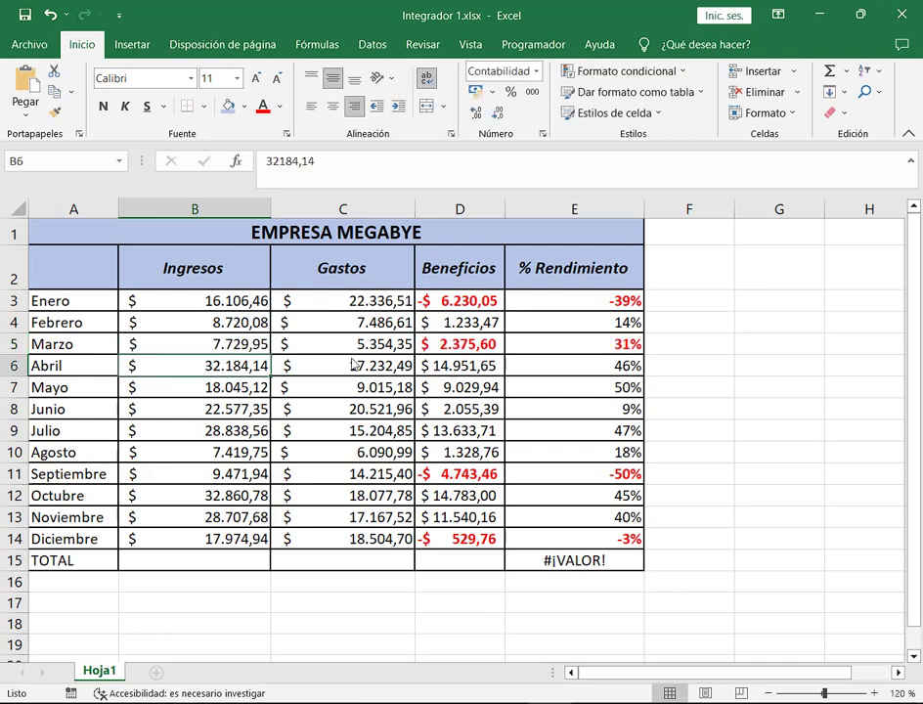
{"action": "mouse_move", "coordinate": [407, 329]}
{"action": "left_mouse_down"}
{"action": "mouse_move", "coordinate": [445, 363]}
{"action": "mouse_move", "coordinate": [670, 363]}
{"action": "left_mouse_up"}
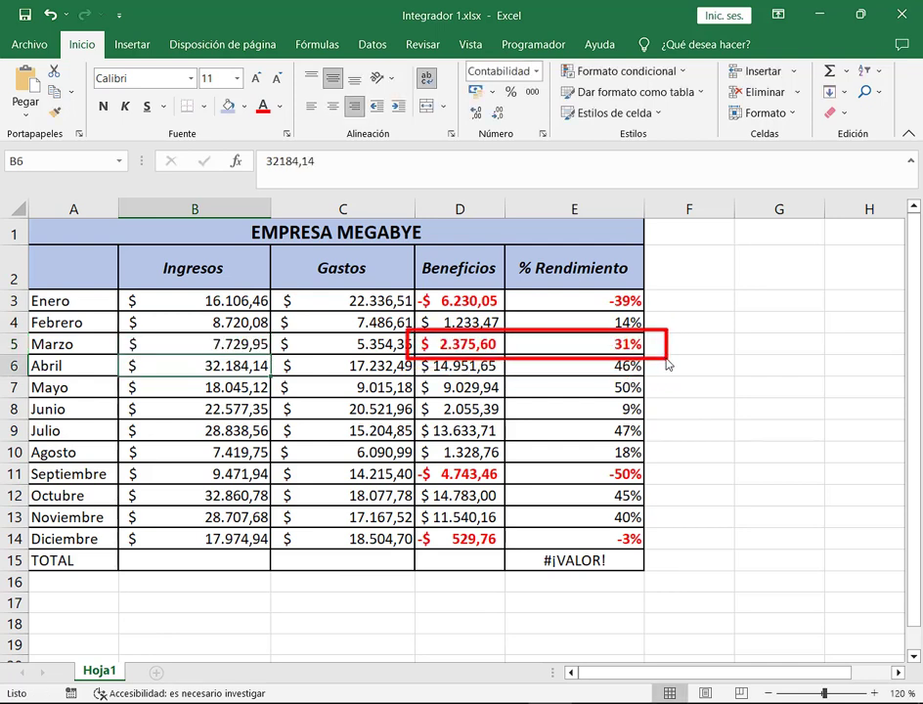
{"action": "key", "text": "Escape"}
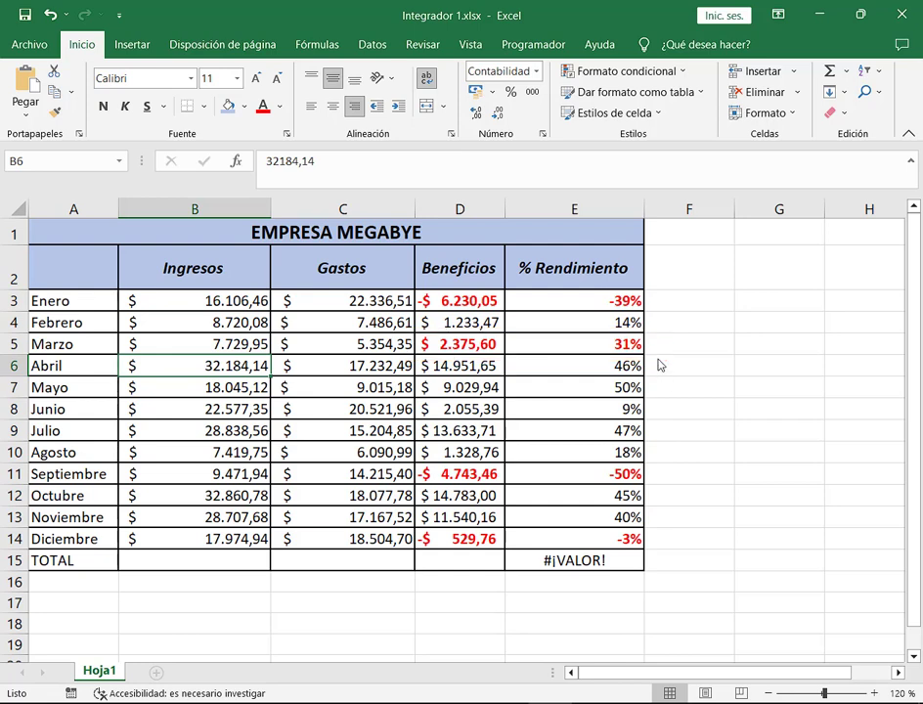
Undo the test changes to Enero and Marzo and the manual red bold formatting of the negative Beneficios and % Rendimiento values.
{"action": "key", "text": "ctrl+z"}
{"action": "key", "text": "ctrl+z"}
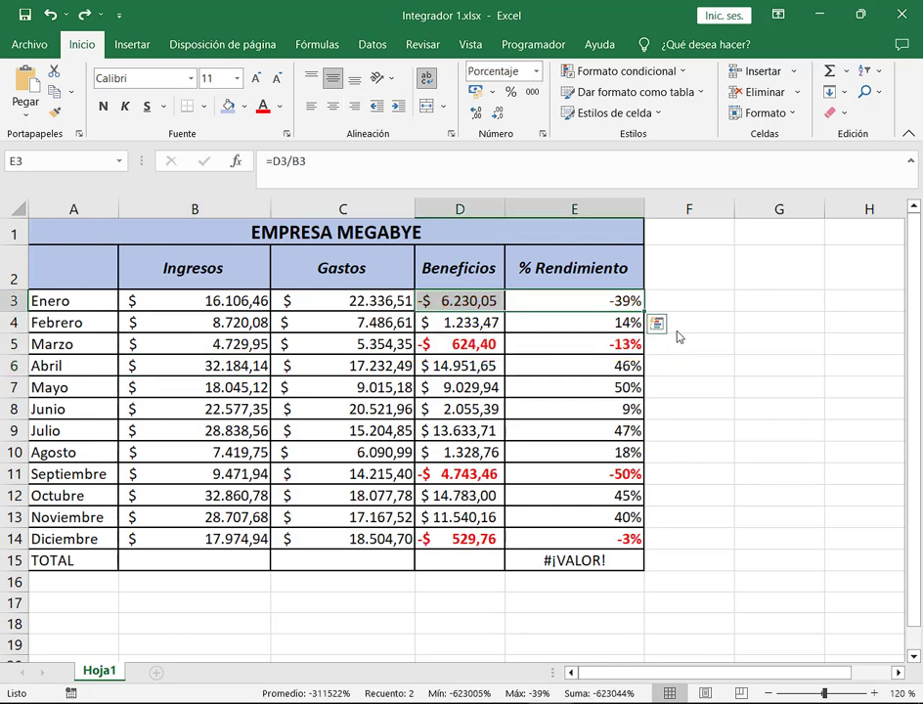
{"action": "key", "text": "ctrl+z"}
{"action": "key", "text": "ctrl+z"}
{"action": "key", "text": "ctrl+z"}
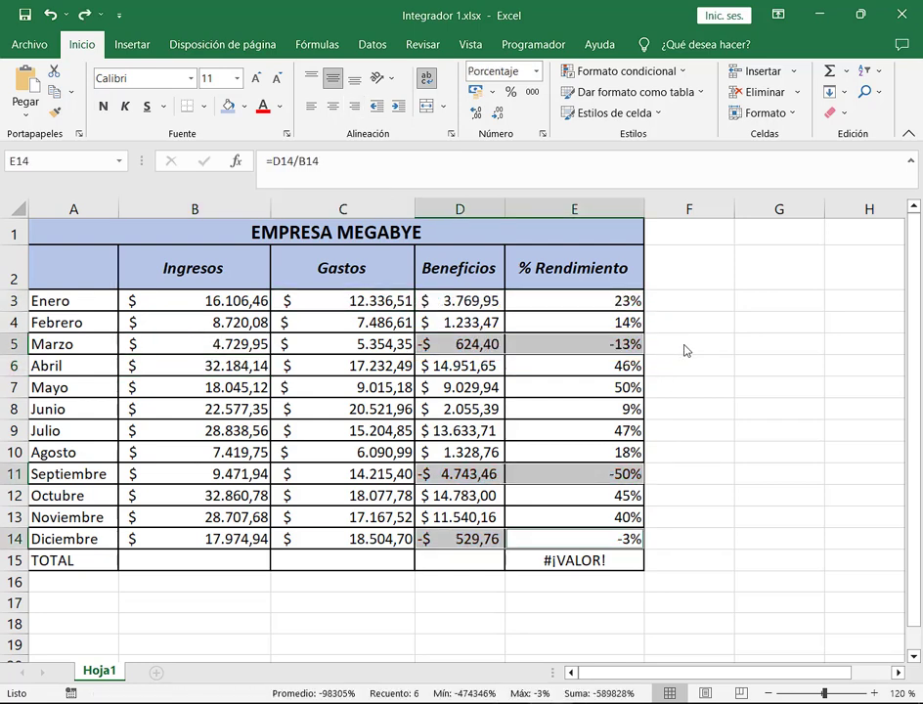
{"action": "left_click", "coordinate": [683, 347]}
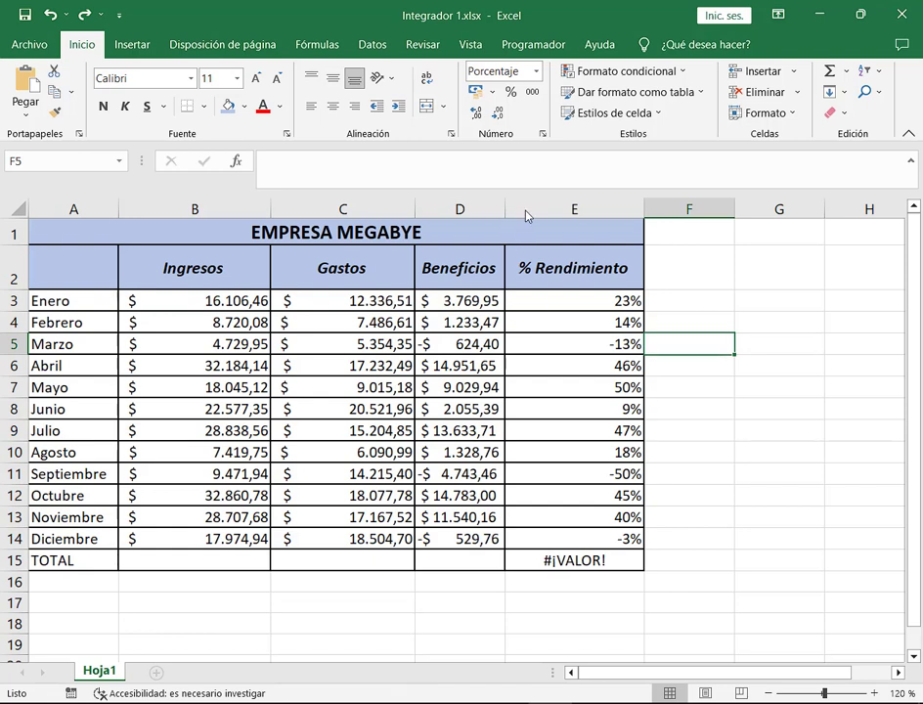
Widen the Beneficios column D slightly.
{"action": "left_click_drag", "start_coordinate": [542, 57], "coordinate": [729, 153]}
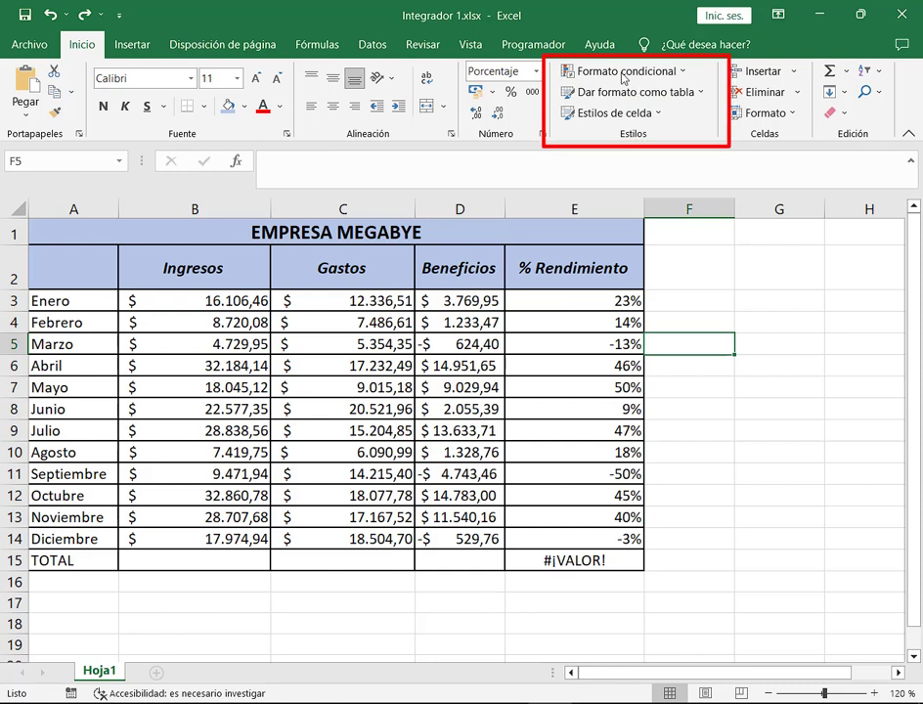
{"action": "left_click_drag", "start_coordinate": [557, 58], "coordinate": [695, 89]}
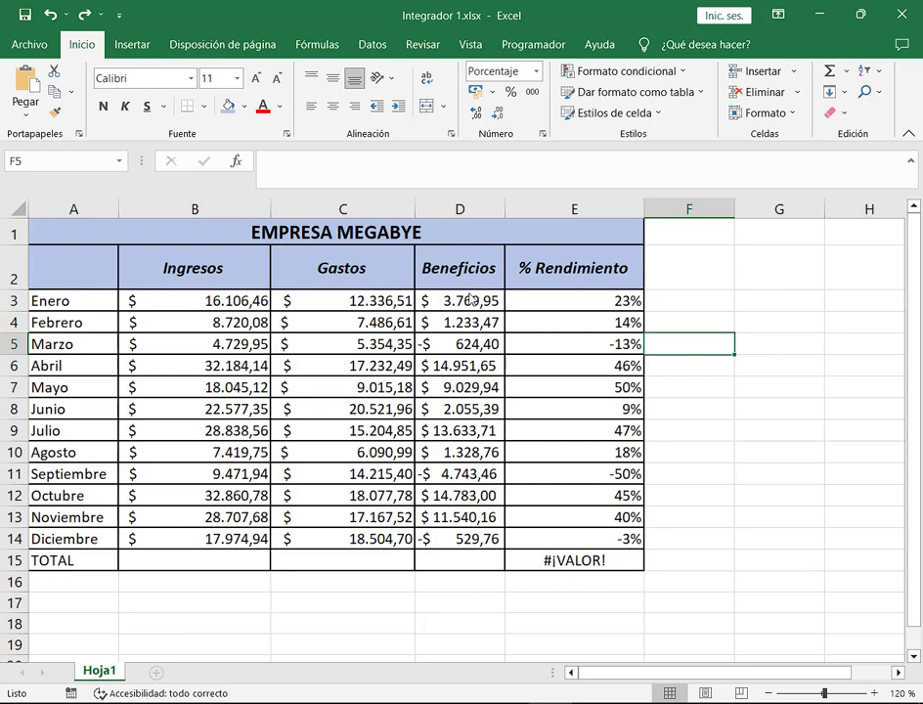
{"action": "left_click_drag", "start_coordinate": [459, 301], "coordinate": [457, 546]}
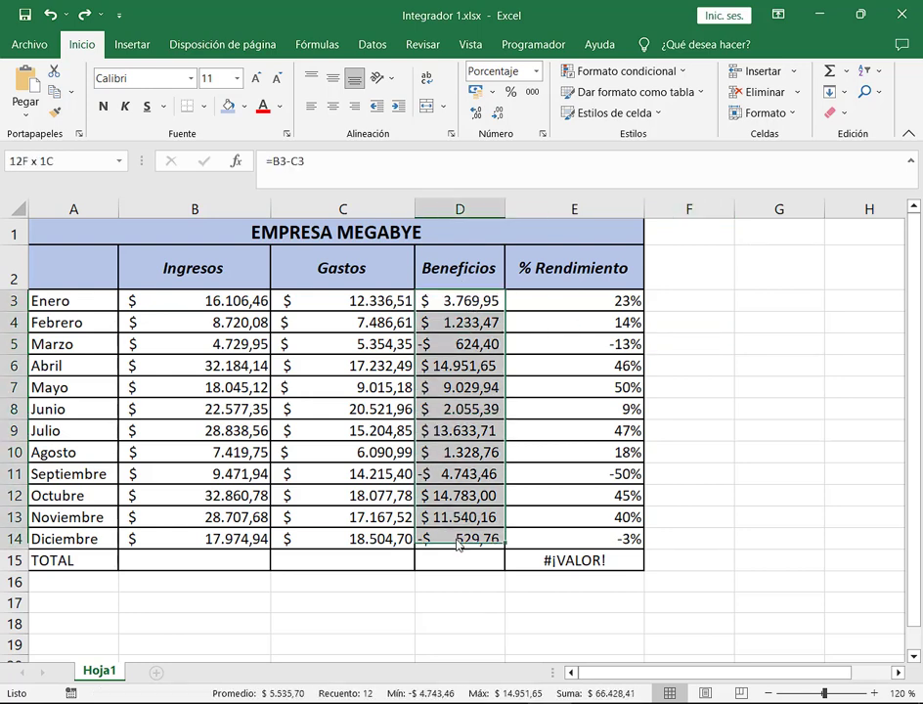
{"action": "left_click", "coordinate": [552, 301]}
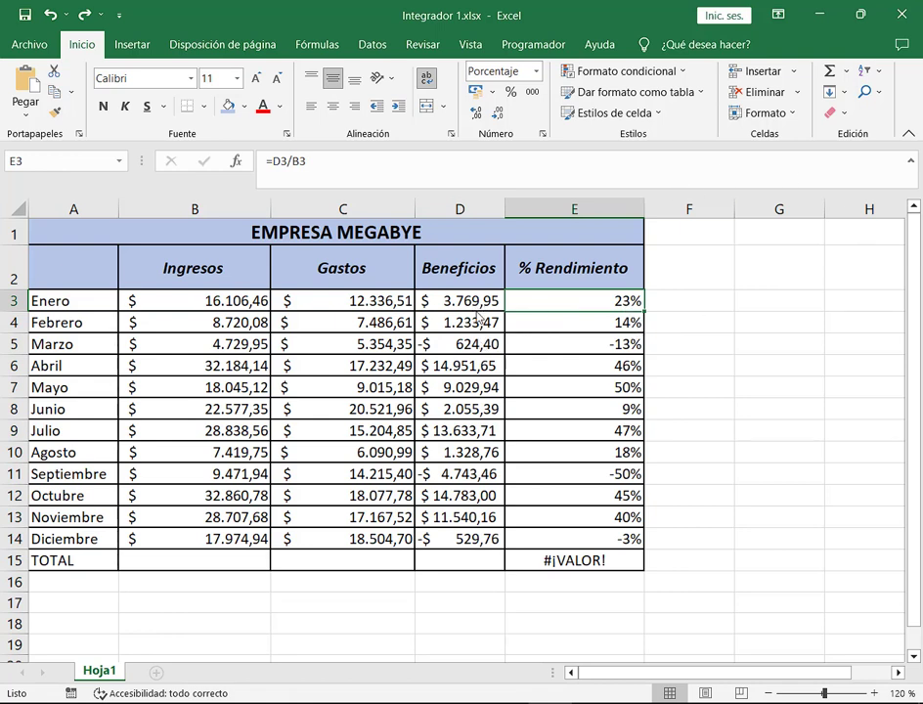
{"action": "left_click_drag", "start_coordinate": [459, 295], "coordinate": [559, 544]}
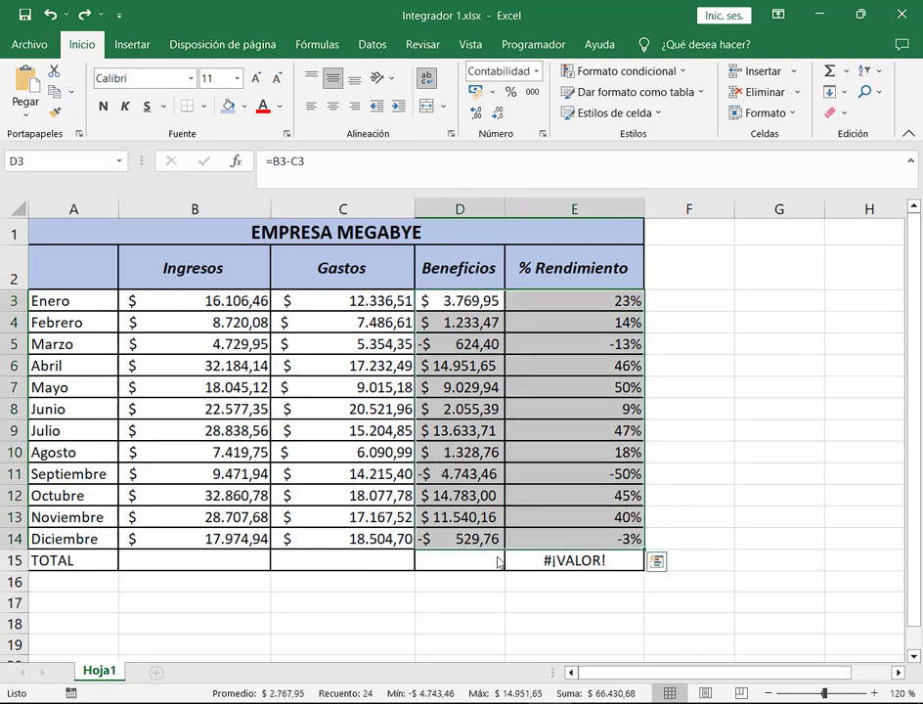
{"action": "left_click_drag", "start_coordinate": [505, 208], "coordinate": [515, 209]}
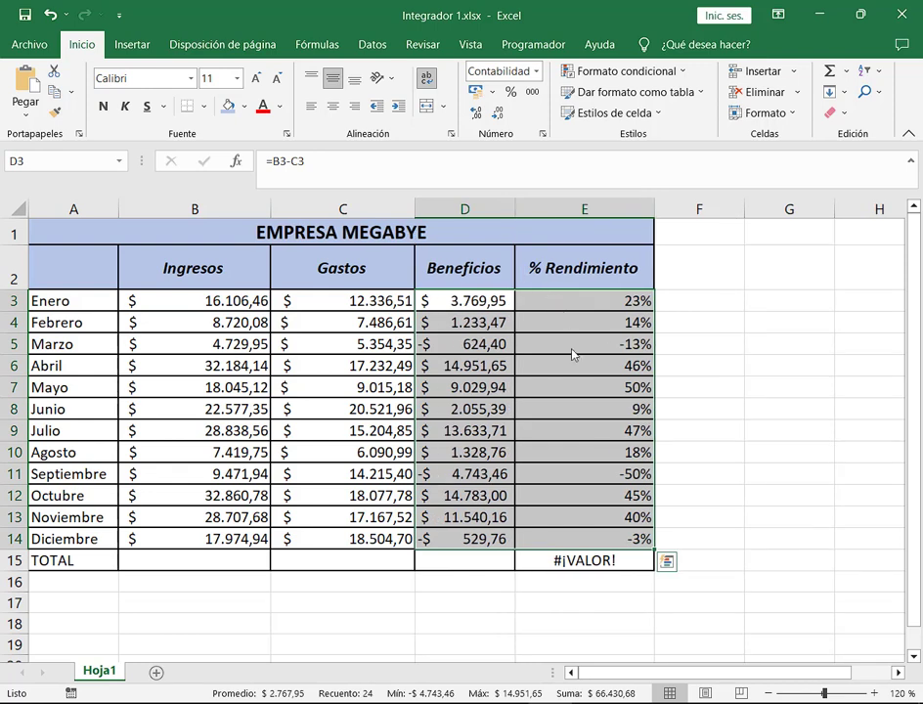
{"action": "left_click", "coordinate": [577, 363]}
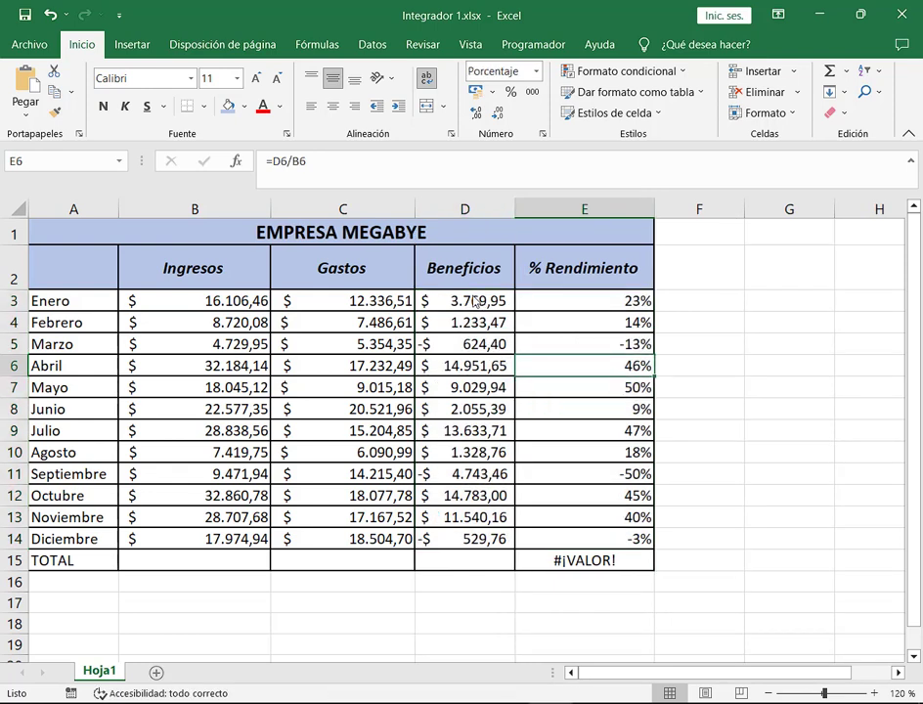
Start an Es mayor que conditional formatting rule on the Beneficios values D3:D14, keeping the data visible beside its dialog.
{"action": "left_click_drag", "start_coordinate": [476, 302], "coordinate": [473, 540]}
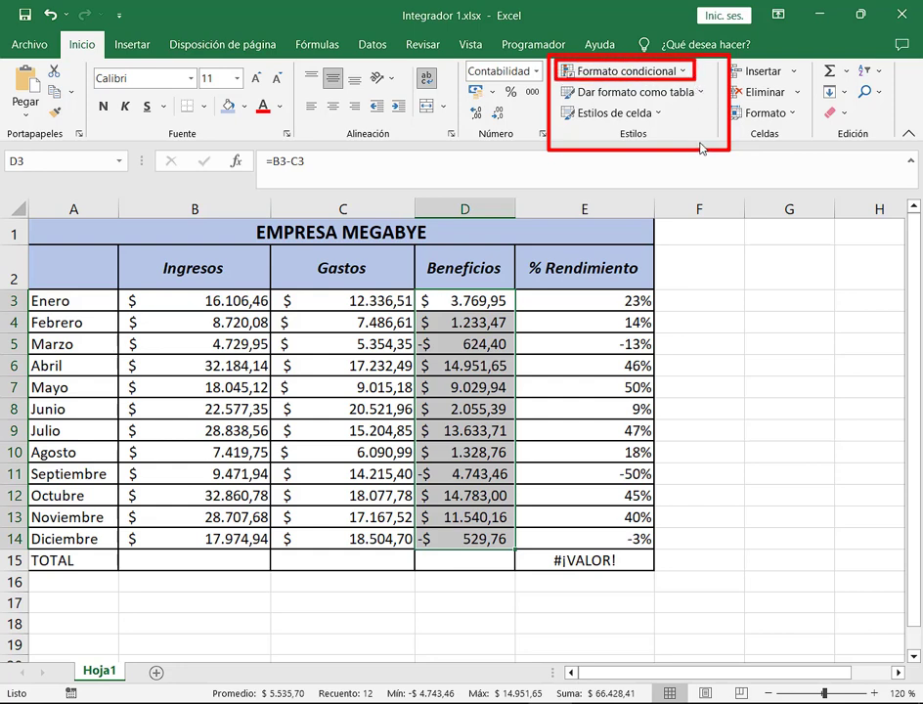
{"action": "left_click", "coordinate": [682, 72]}
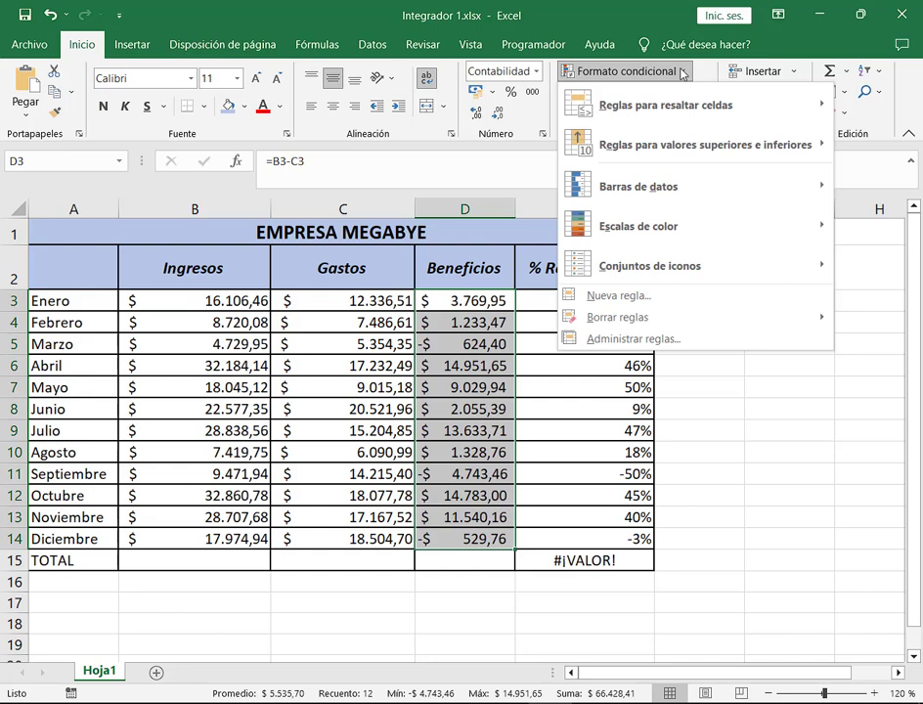
{"action": "mouse_move", "coordinate": [673, 108]}
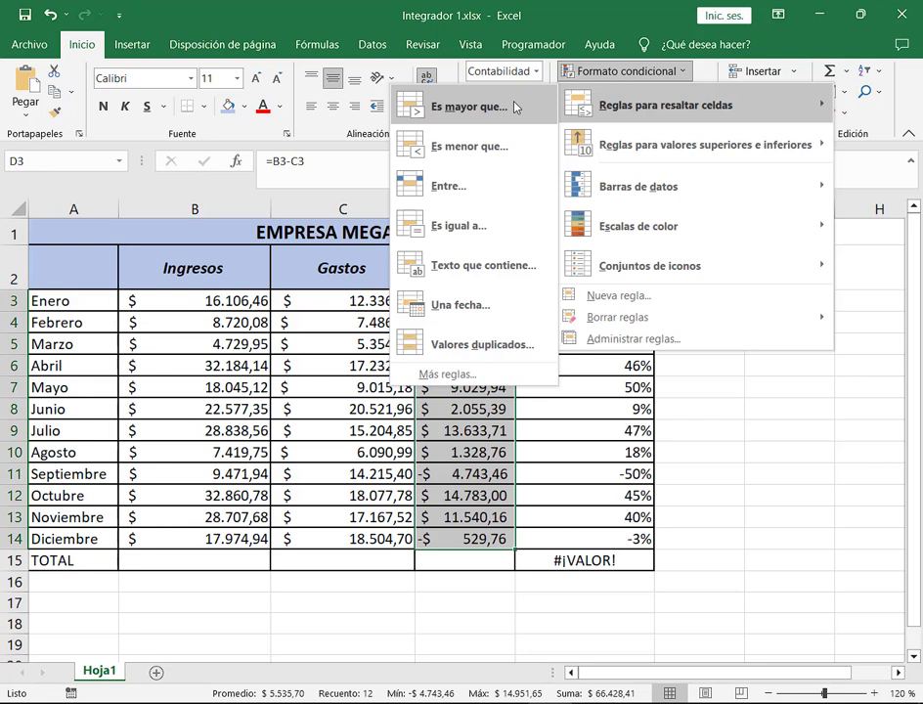
{"action": "left_click", "coordinate": [466, 115]}
{"action": "left_click_drag", "start_coordinate": [546, 277], "coordinate": [539, 151]}
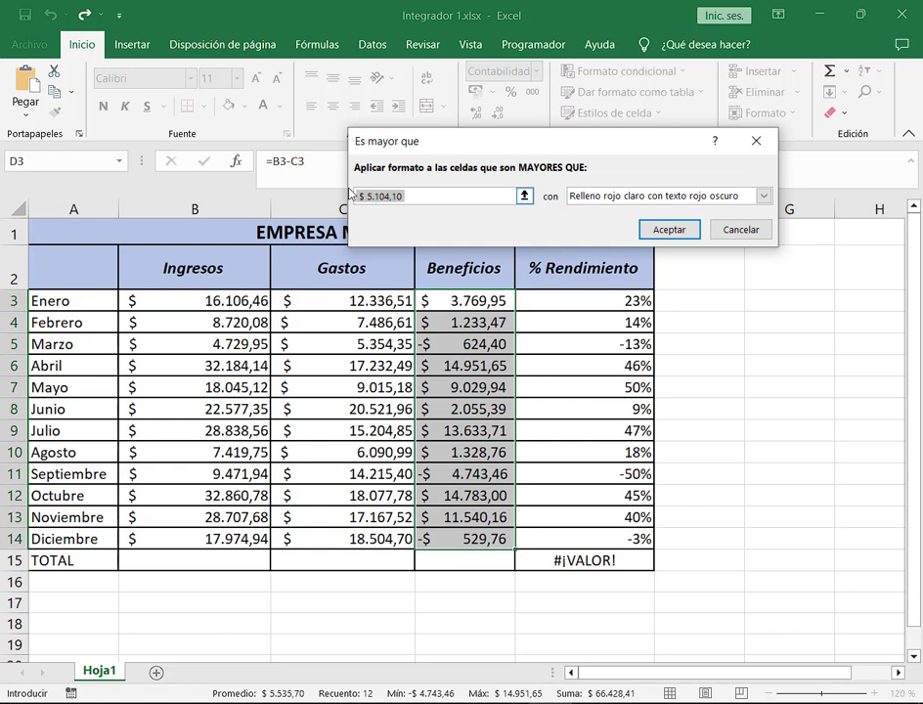
Set the Es mayor que rule's threshold to 13000 and point out the Beneficios column.
{"action": "mouse_move", "coordinate": [349, 186]}
{"action": "left_mouse_down"}
{"action": "mouse_move", "coordinate": [450, 215]}
{"action": "mouse_move", "coordinate": [433, 206]}
{"action": "left_mouse_up"}
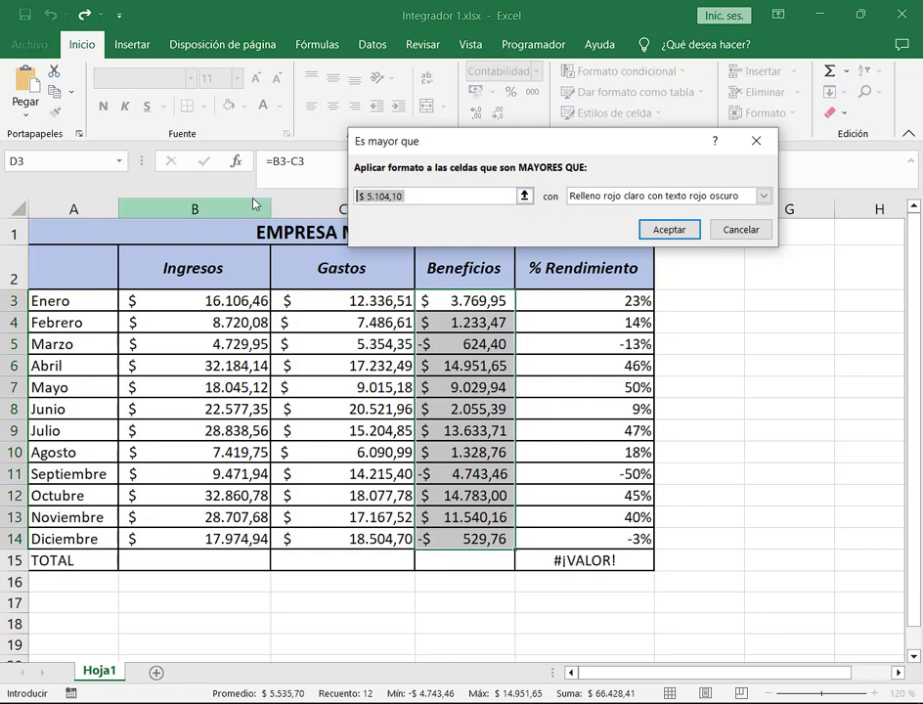
{"action": "type", "text": "13"}
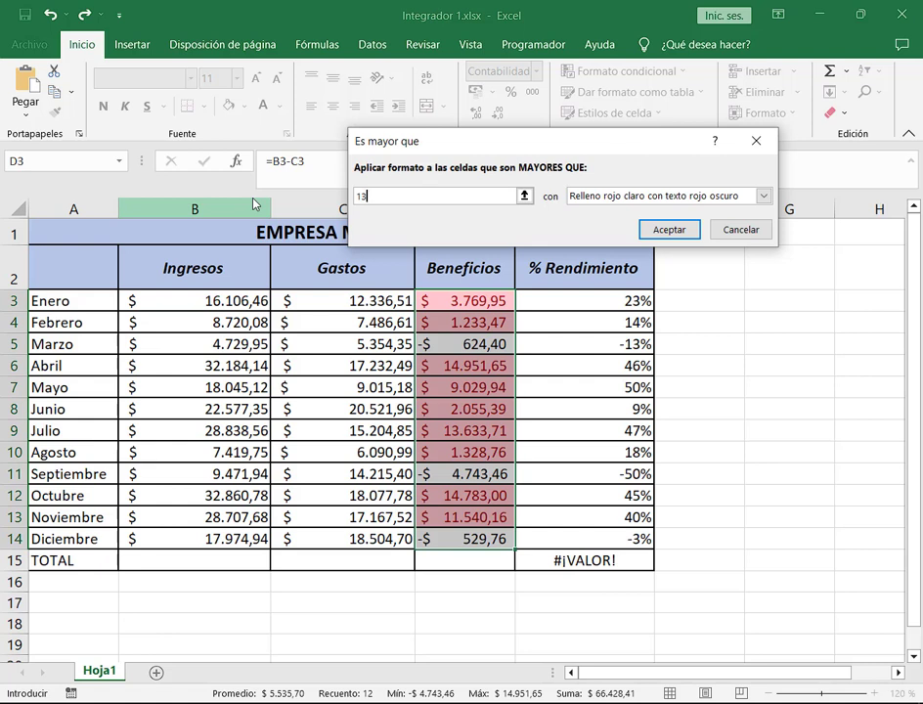
{"action": "type", "text": "000"}
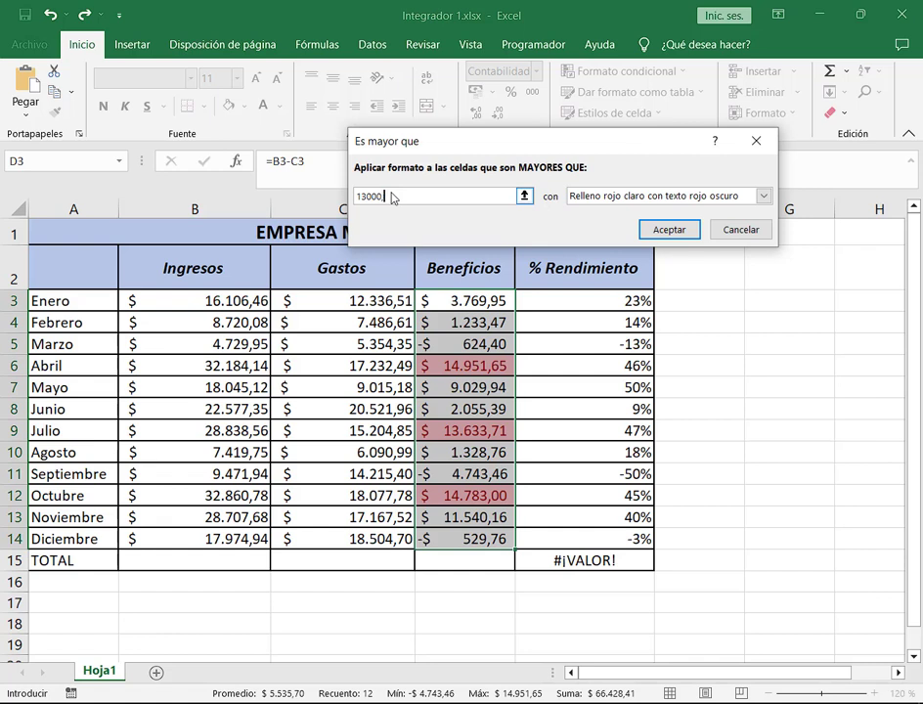
{"action": "type", "text": ",9"}
{"action": "key", "text": "BackSpace"}
{"action": "key", "text": "BackSpace"}
{"action": "key", "text": "BackSpace"}
{"action": "left_click_drag", "start_coordinate": [405, 276], "coordinate": [523, 569]}
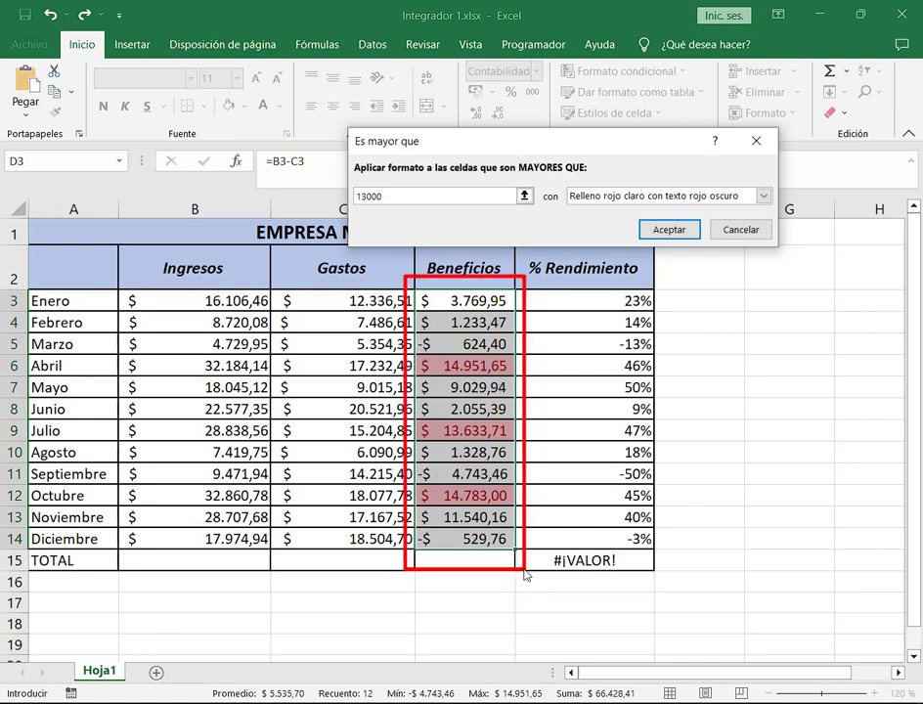
Try the Relleno verde con texto verde oscuro format for the Es mayor que 13000 rule.
{"action": "left_click", "coordinate": [347, 130]}
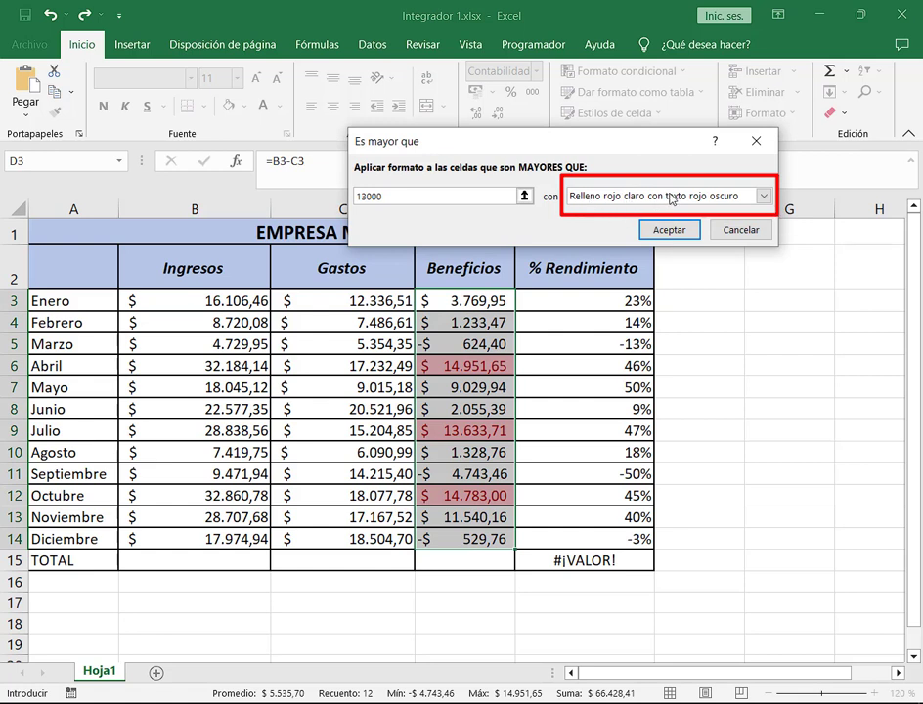
{"action": "left_click", "coordinate": [764, 196]}
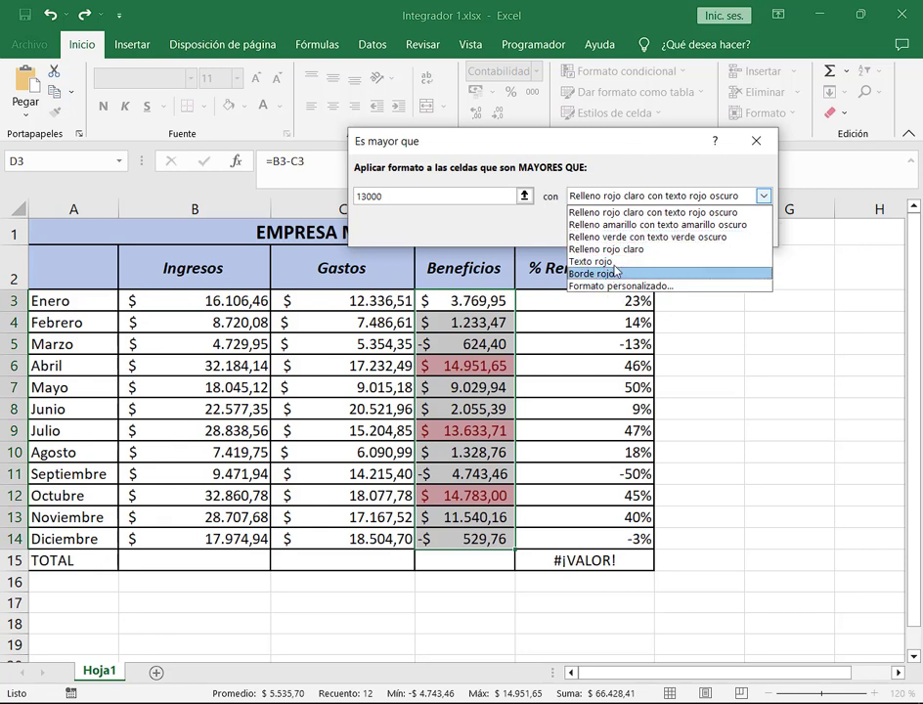
{"action": "left_click", "coordinate": [616, 236]}
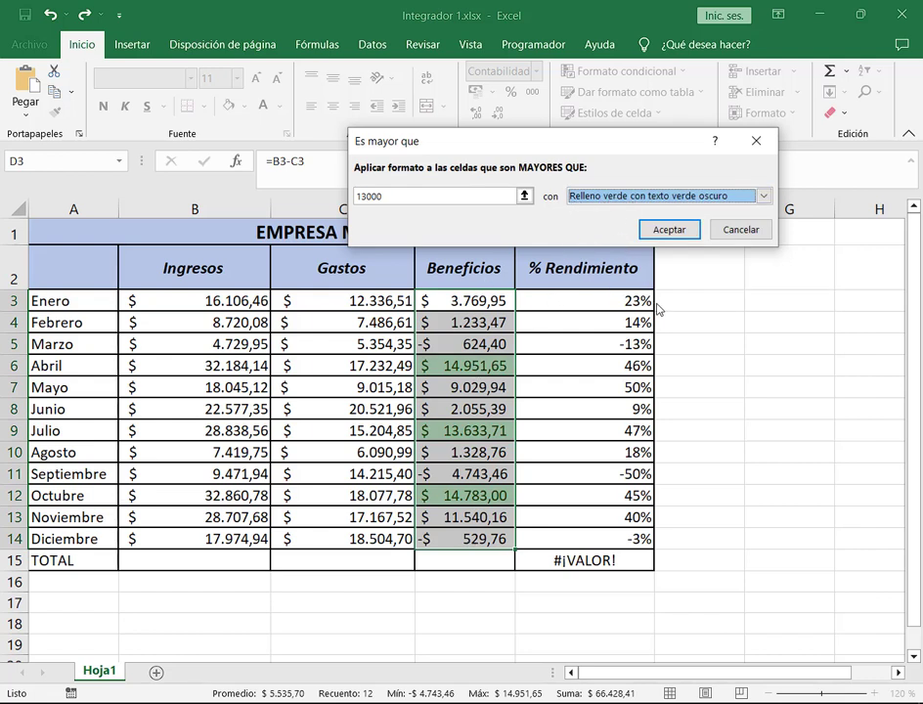
Try a custom format with a light orange fill for the Beneficios values above 13000.
{"action": "left_click", "coordinate": [711, 197]}
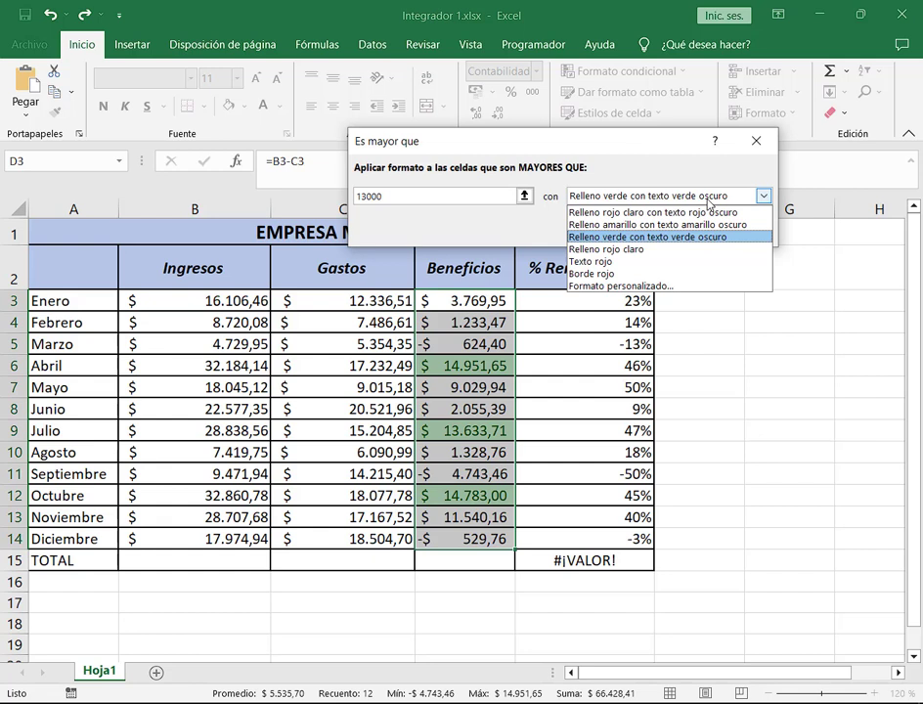
{"action": "left_click", "coordinate": [667, 286]}
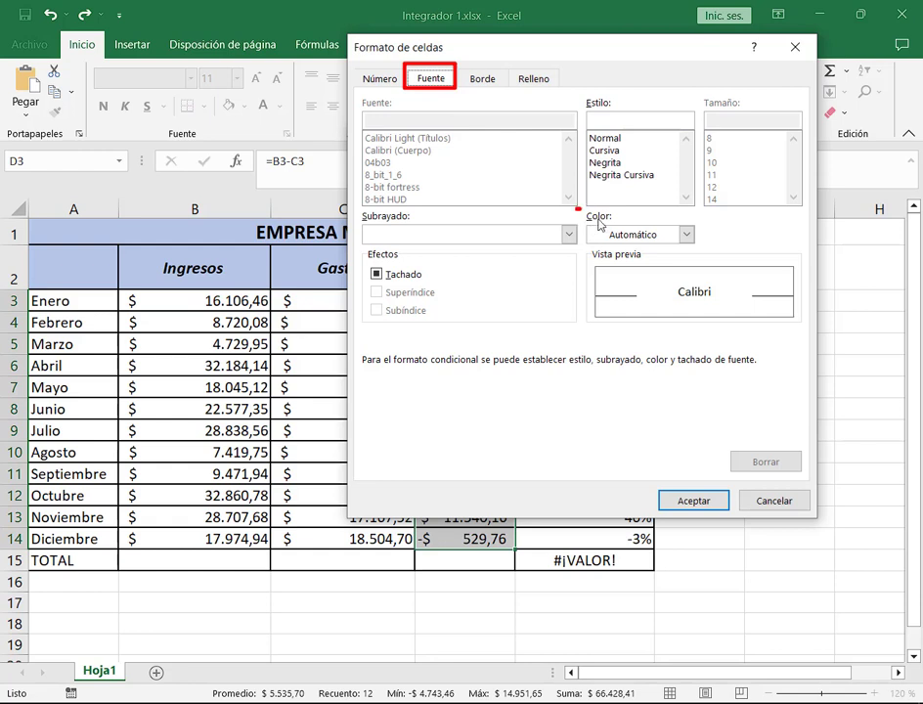
{"action": "left_click", "coordinate": [385, 77]}
{"action": "left_click", "coordinate": [530, 81]}
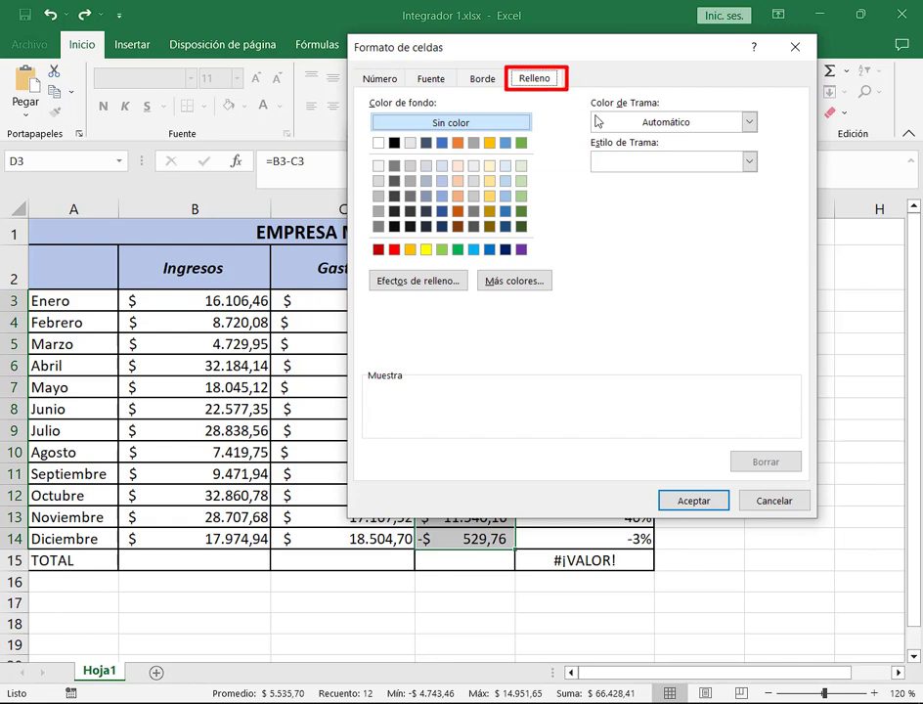
{"action": "left_click", "coordinate": [457, 195]}
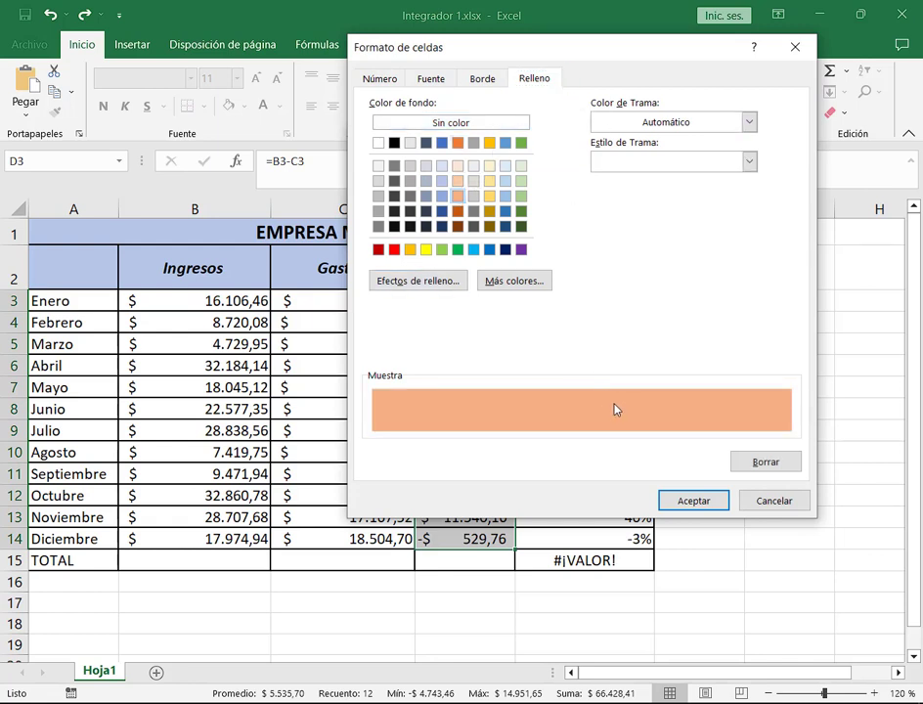
{"action": "left_click", "coordinate": [699, 501]}
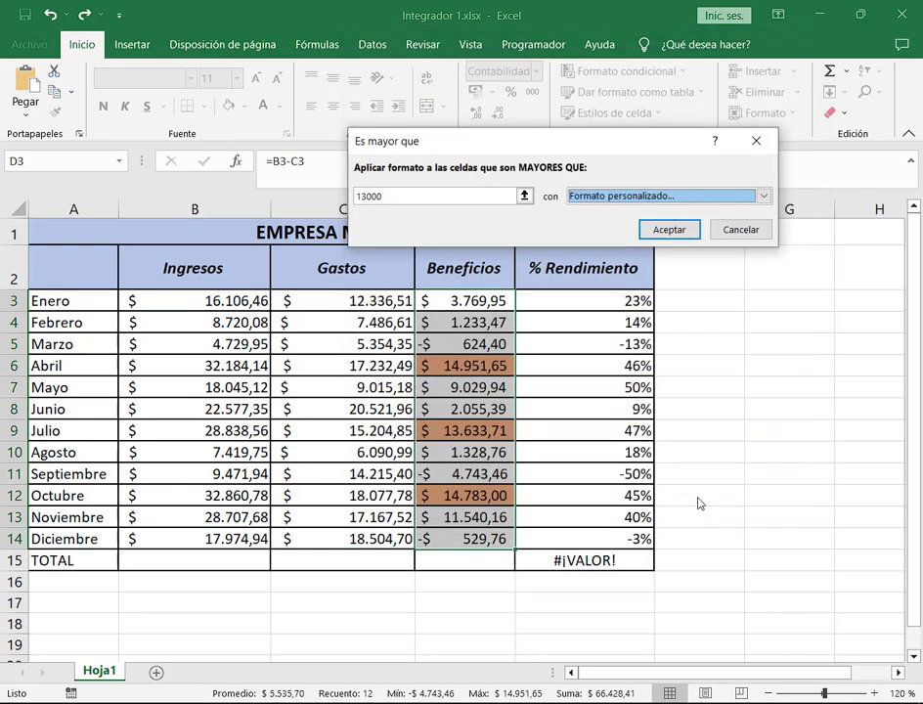
Reopen the rule's custom format settings and cancel the Es mayor que rule on Beneficios.
{"action": "left_click", "coordinate": [763, 195]}
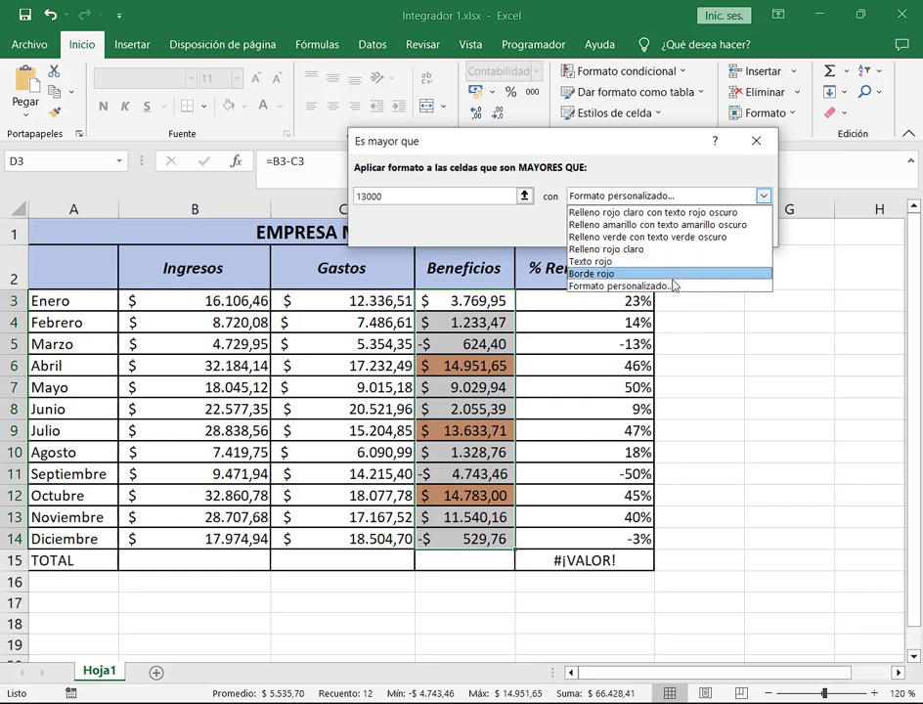
{"action": "left_click", "coordinate": [704, 286]}
{"action": "left_click", "coordinate": [725, 498]}
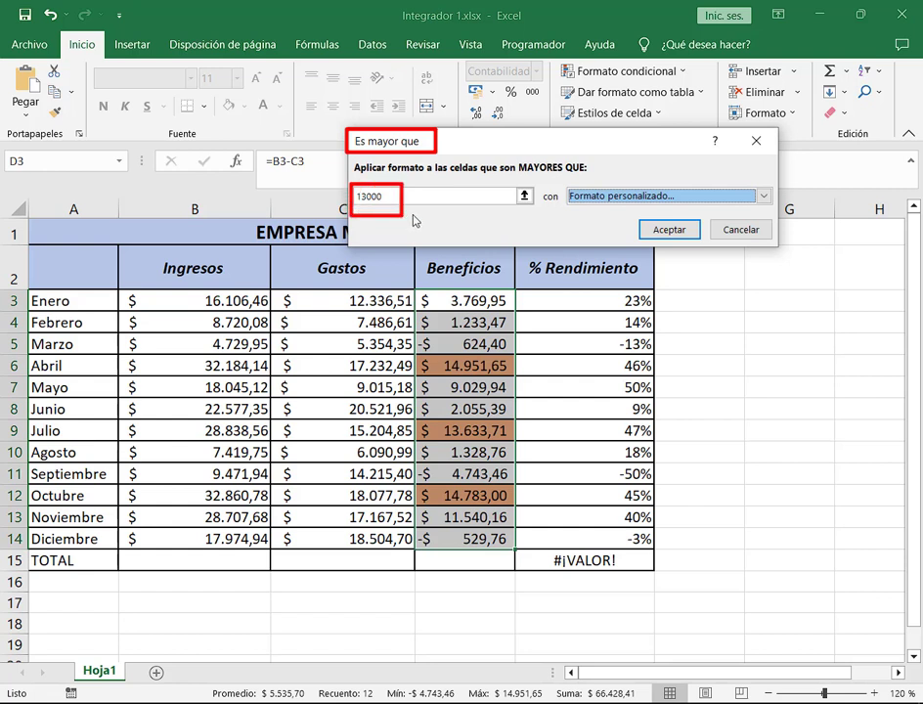
{"action": "left_click", "coordinate": [740, 231]}
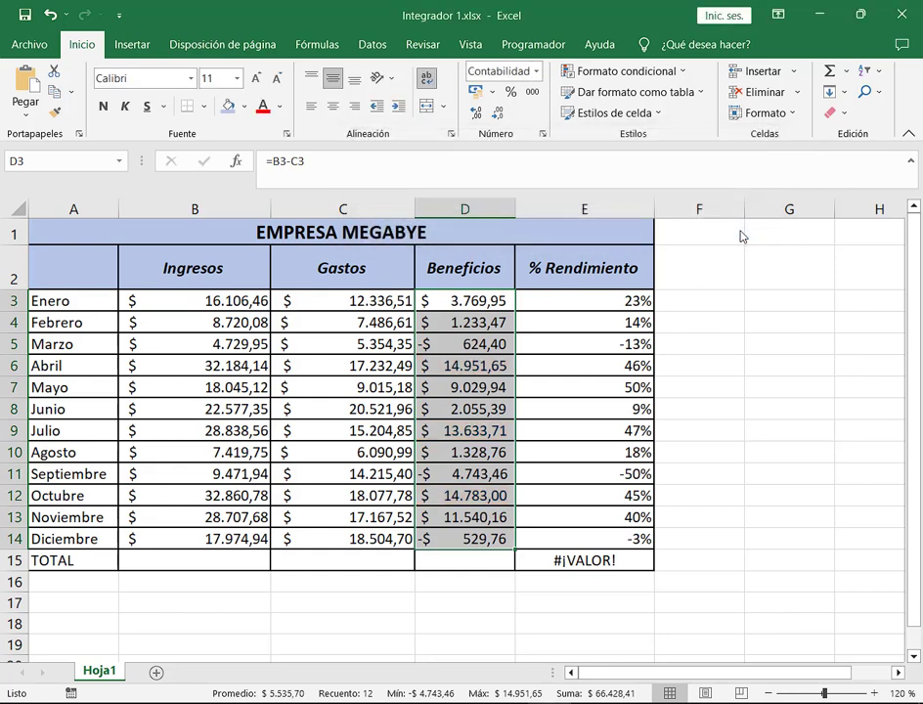
Start an Es menor que conditional formatting rule on the Beneficios values D3:D14 with a threshold of 0.
{"action": "left_click", "coordinate": [684, 71]}
{"action": "mouse_move", "coordinate": [729, 106]}
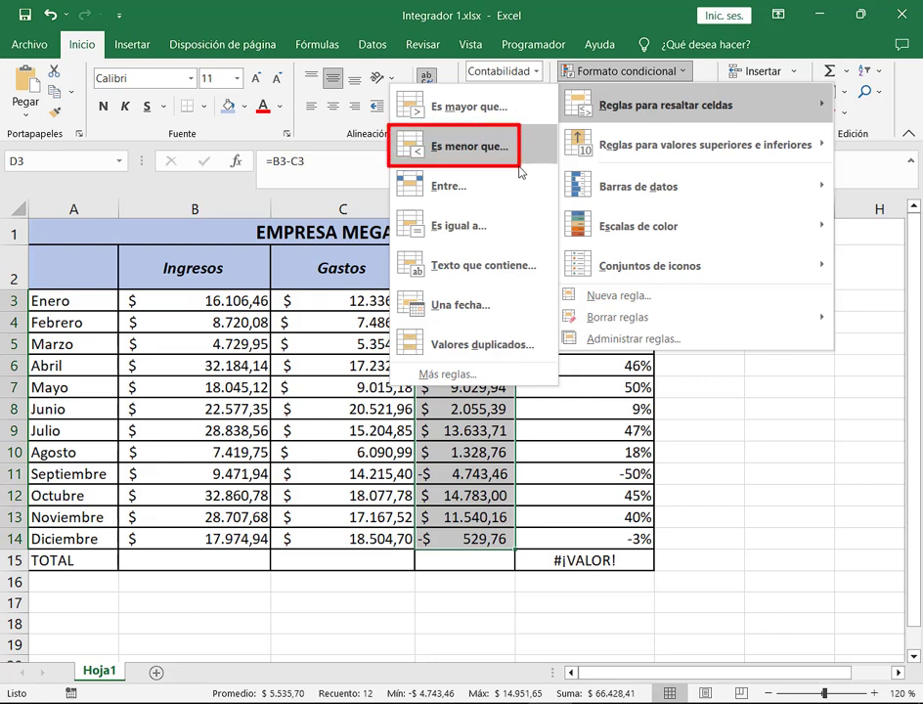
{"action": "left_click", "coordinate": [622, 70]}
{"action": "left_click", "coordinate": [623, 71]}
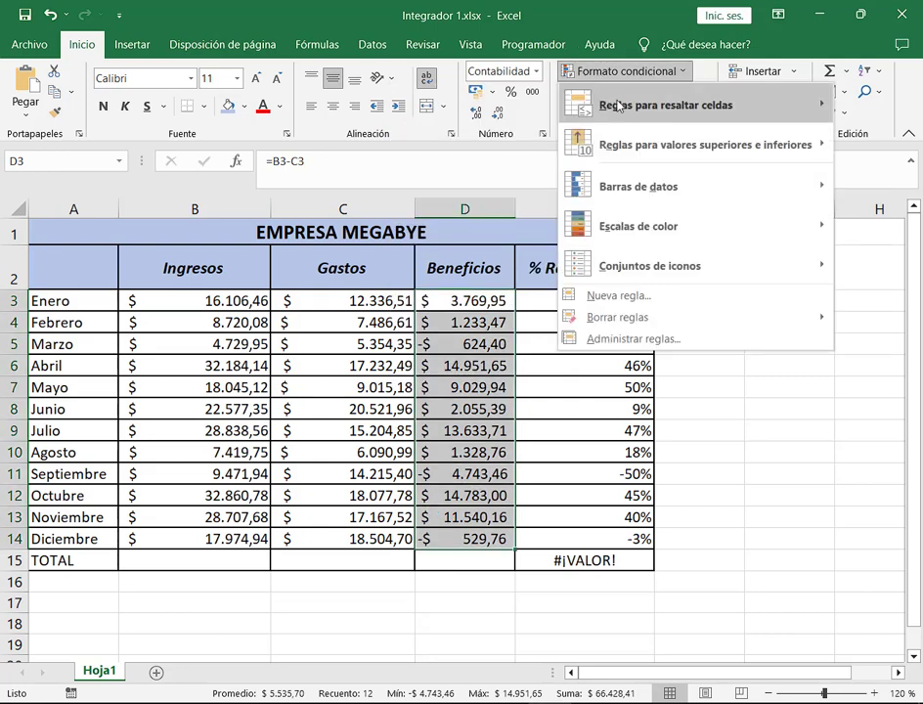
{"action": "mouse_move", "coordinate": [619, 105]}
{"action": "left_click", "coordinate": [526, 147]}
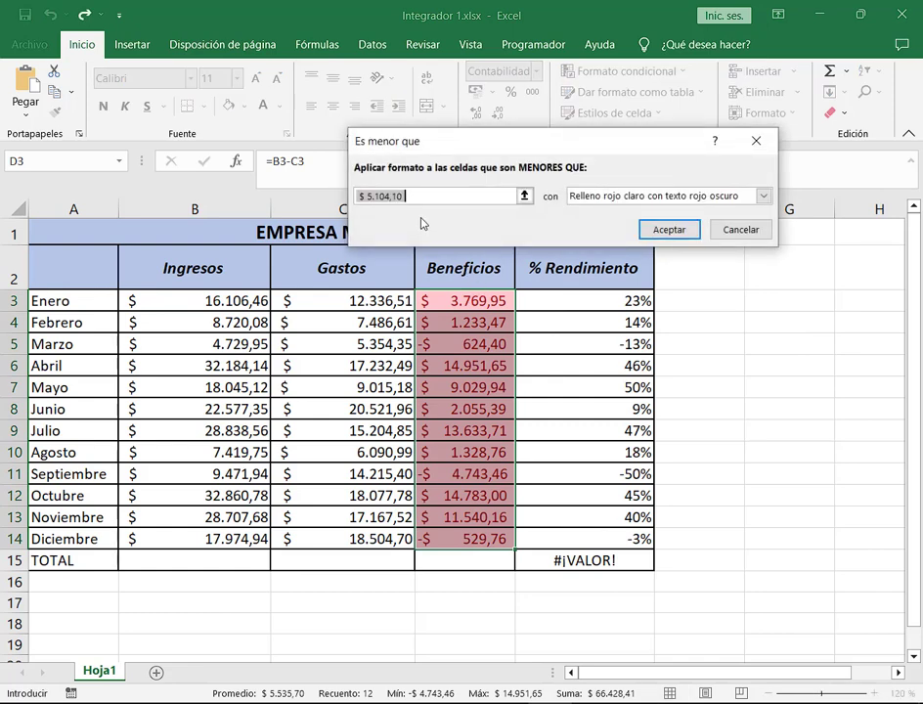
{"action": "type", "text": "0"}
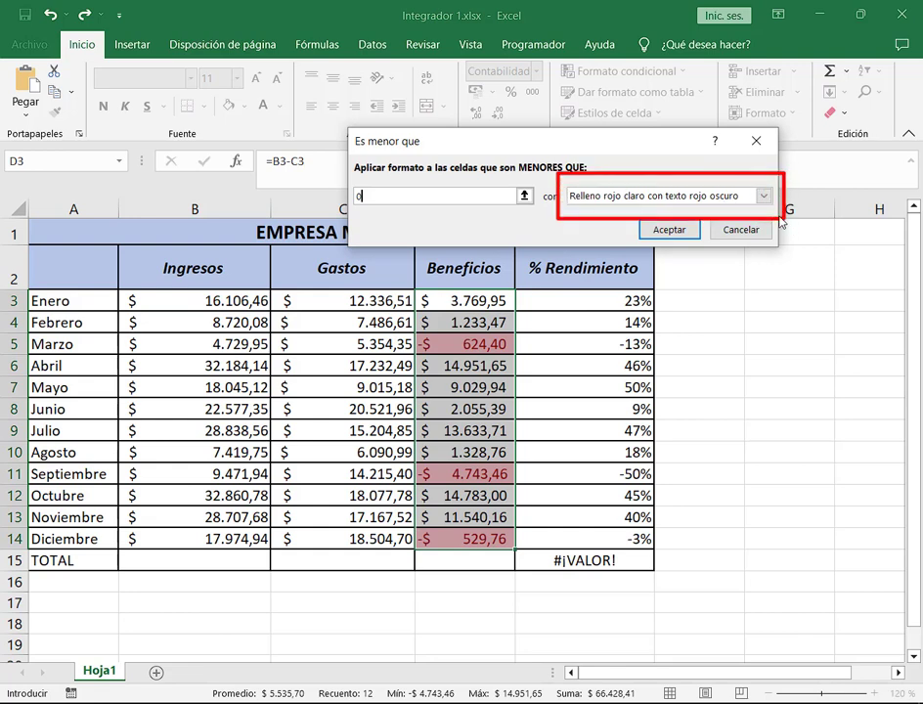
Give the Es menor que rule a custom format with red, Negrita text and apply it to Beneficios.
{"action": "left_click", "coordinate": [763, 195]}
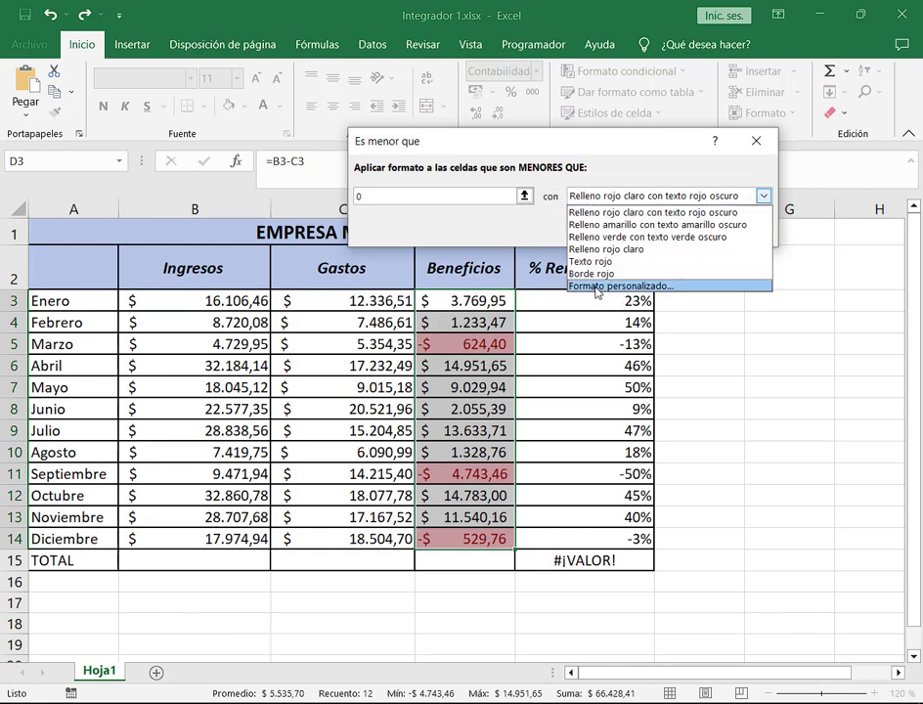
{"action": "left_click", "coordinate": [597, 285]}
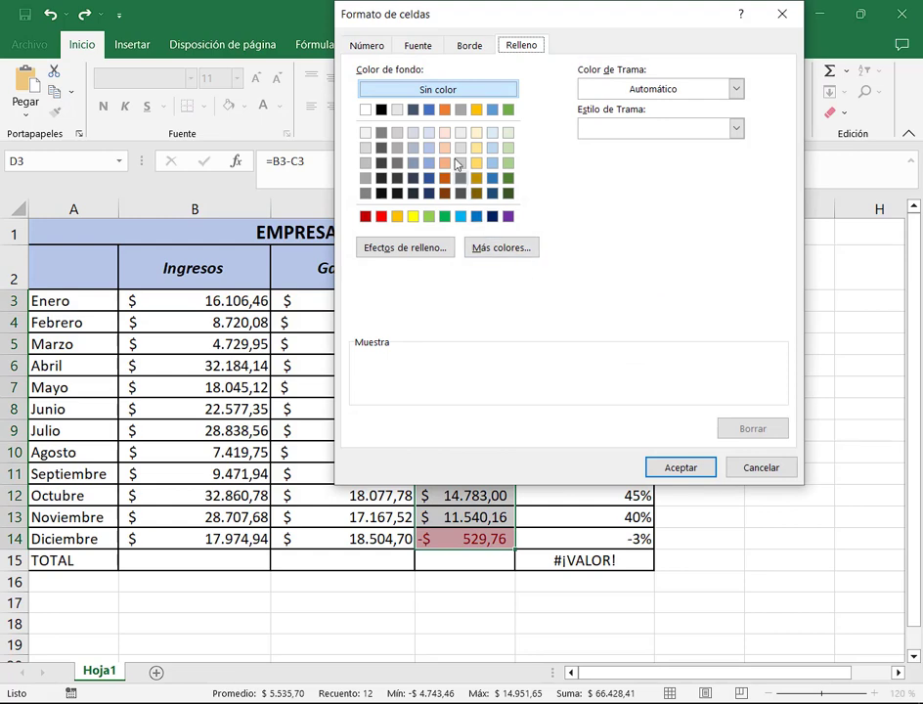
{"action": "left_click", "coordinate": [417, 46]}
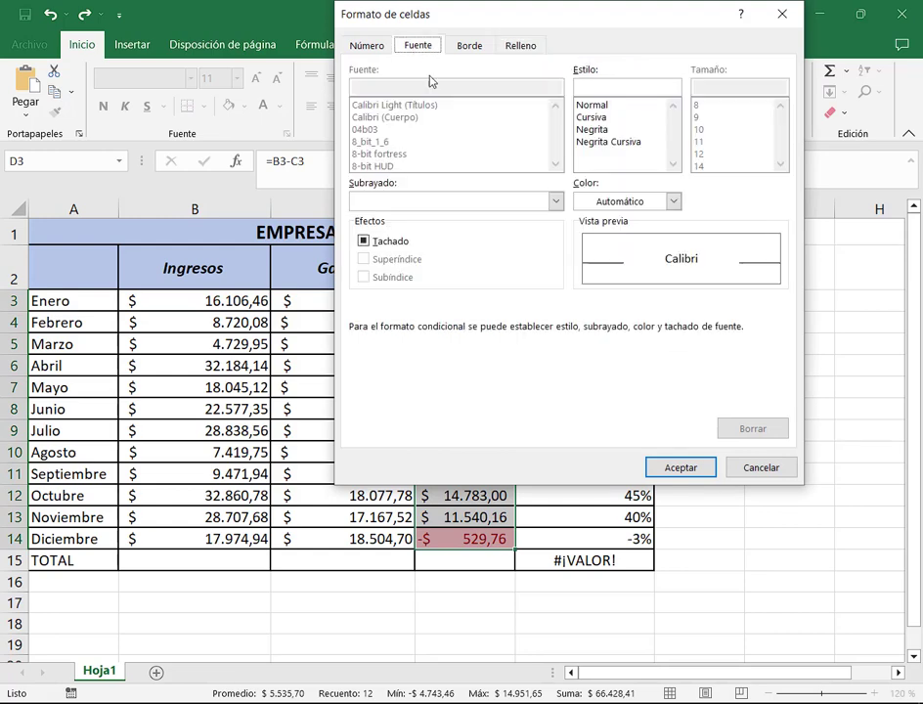
{"action": "left_click", "coordinate": [673, 202]}
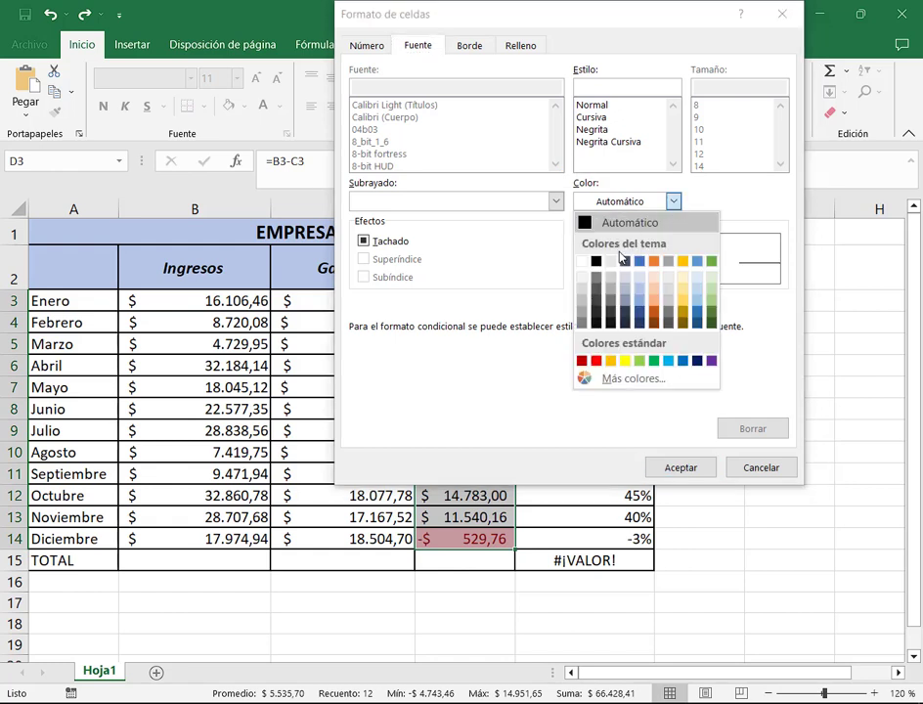
{"action": "left_click", "coordinate": [595, 361]}
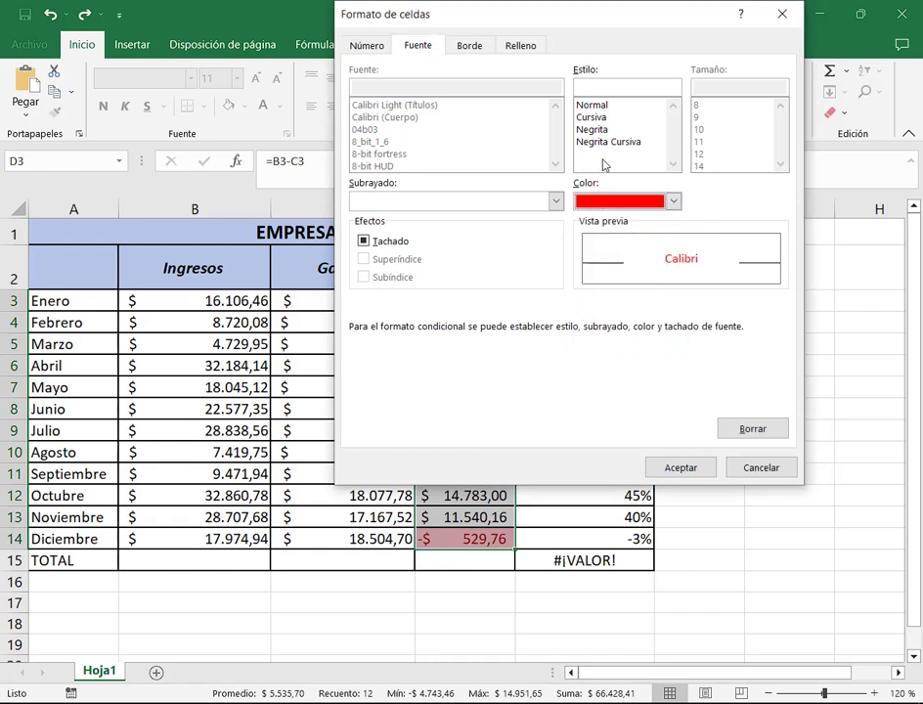
{"action": "left_click", "coordinate": [593, 129]}
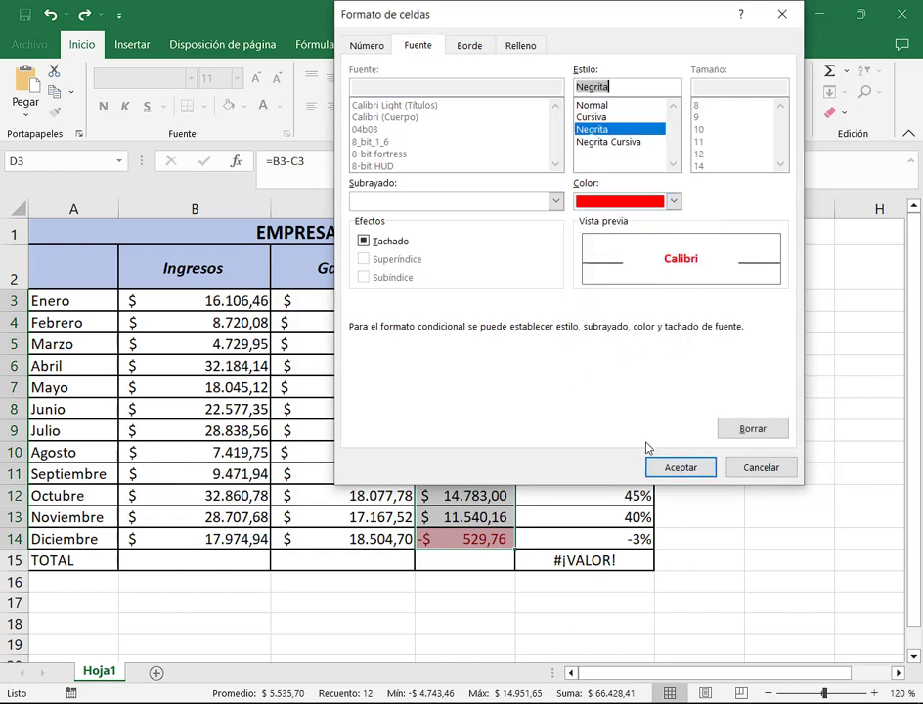
{"action": "left_click", "coordinate": [711, 476]}
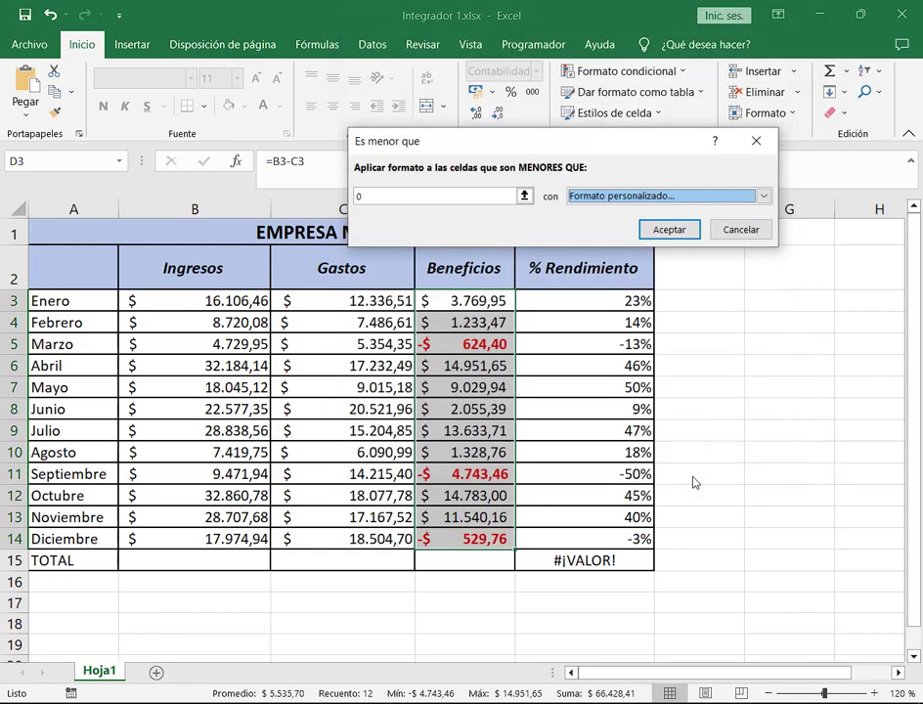
{"action": "left_click", "coordinate": [668, 234]}
{"action": "left_click", "coordinate": [552, 302]}
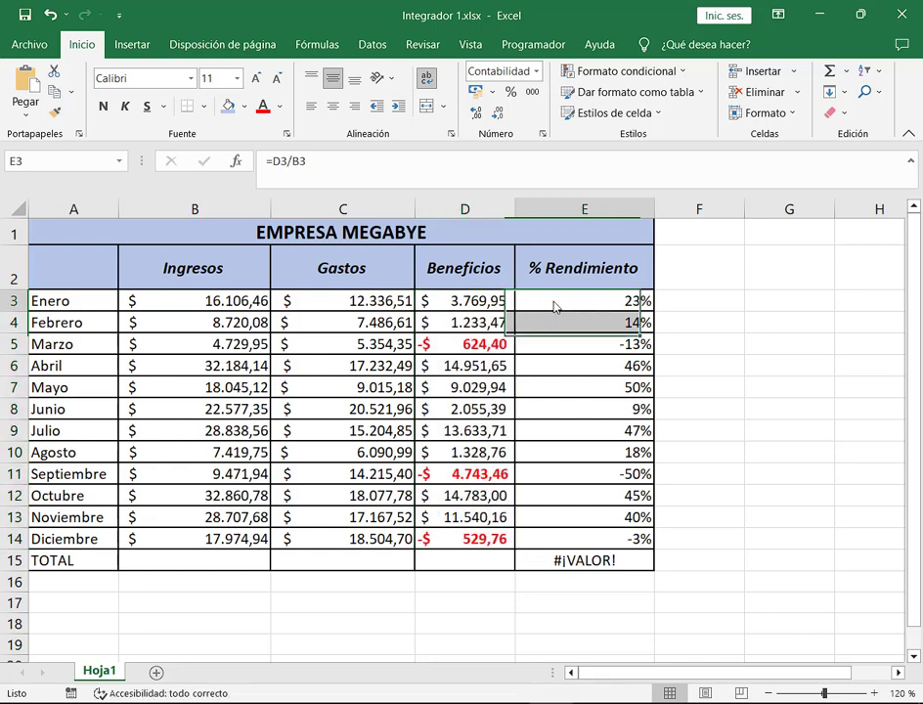
{"action": "left_click_drag", "start_coordinate": [454, 300], "coordinate": [459, 518]}
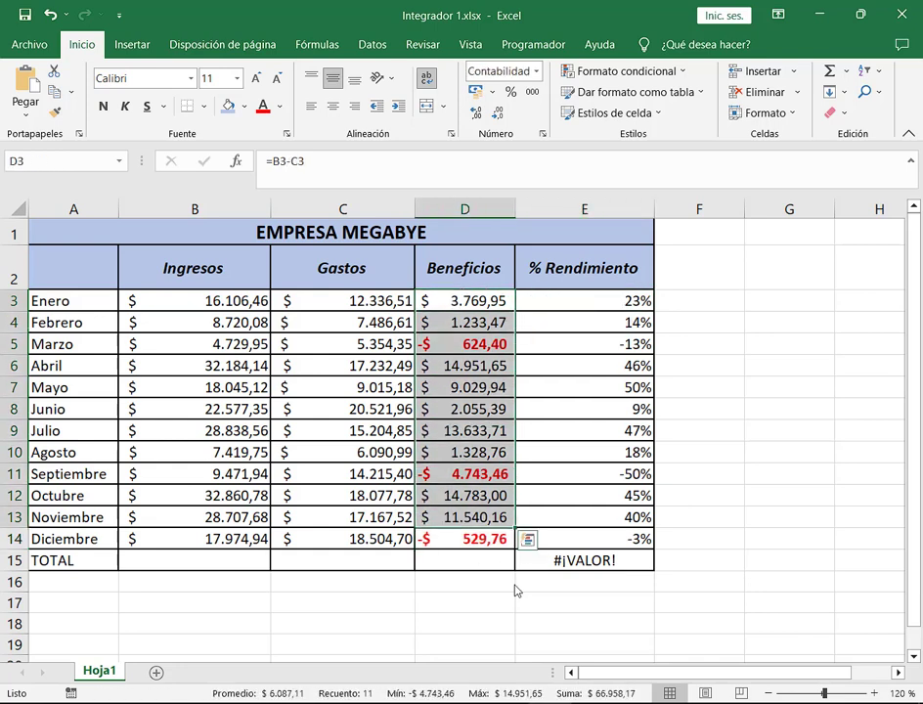
{"action": "left_click", "coordinate": [501, 301]}
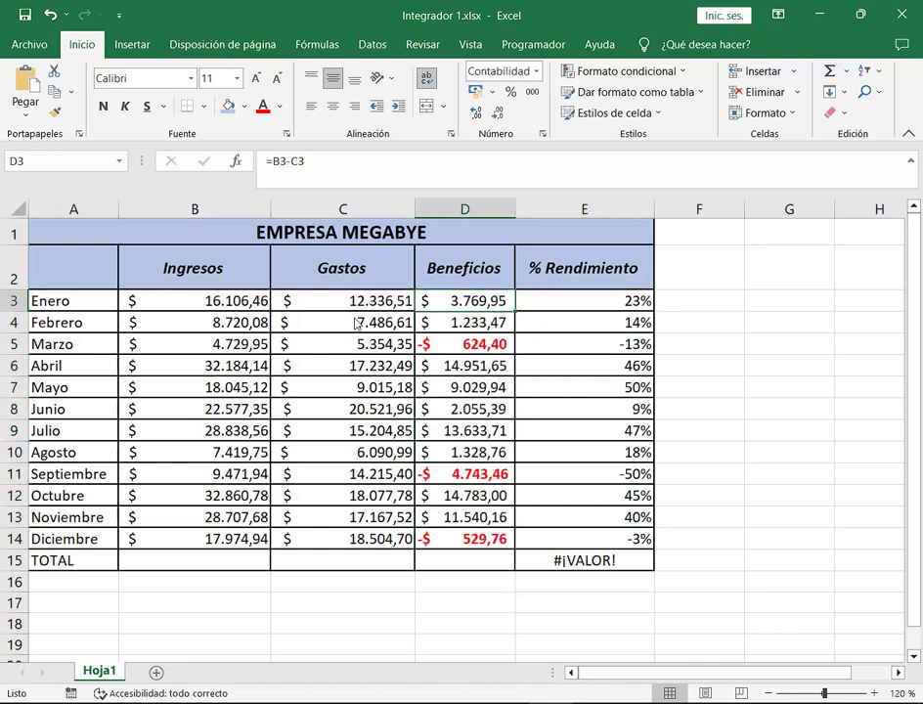
{"action": "left_click", "coordinate": [361, 302]}
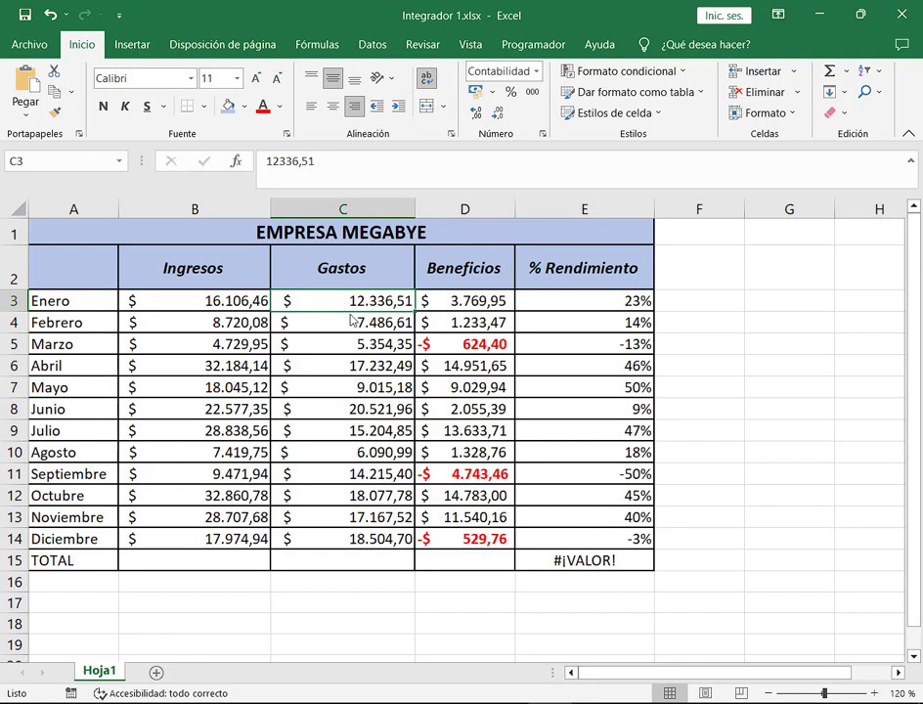
Test the Beneficios rule by setting Octubre's Gastos in C12 to 98077,78 and point out its Beneficios cell.
{"action": "double_click", "coordinate": [336, 498]}
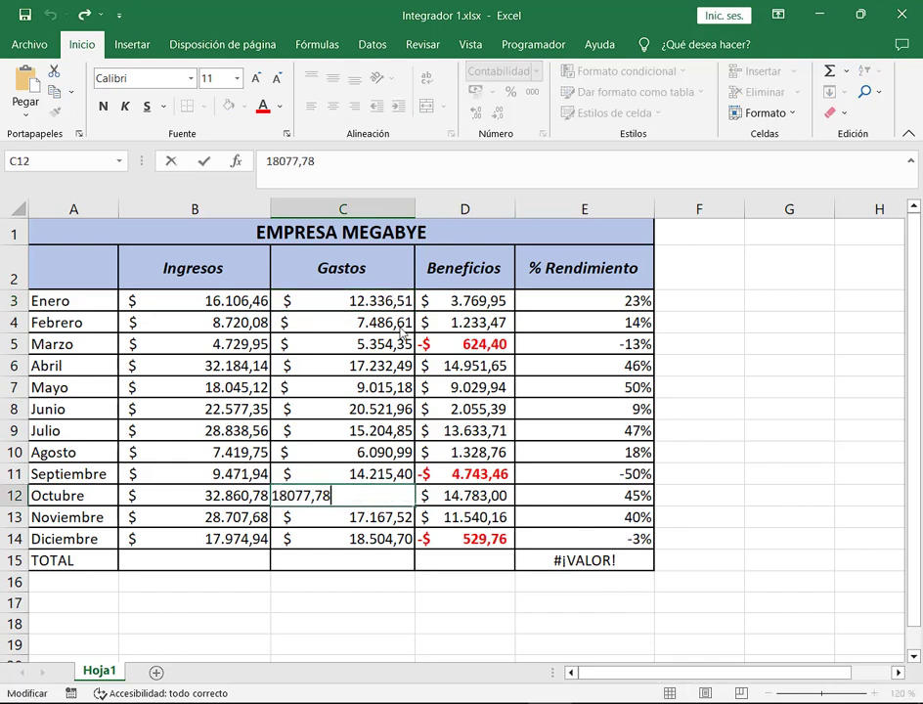
{"action": "key", "text": "Home"}
{"action": "key", "text": "Delete"}
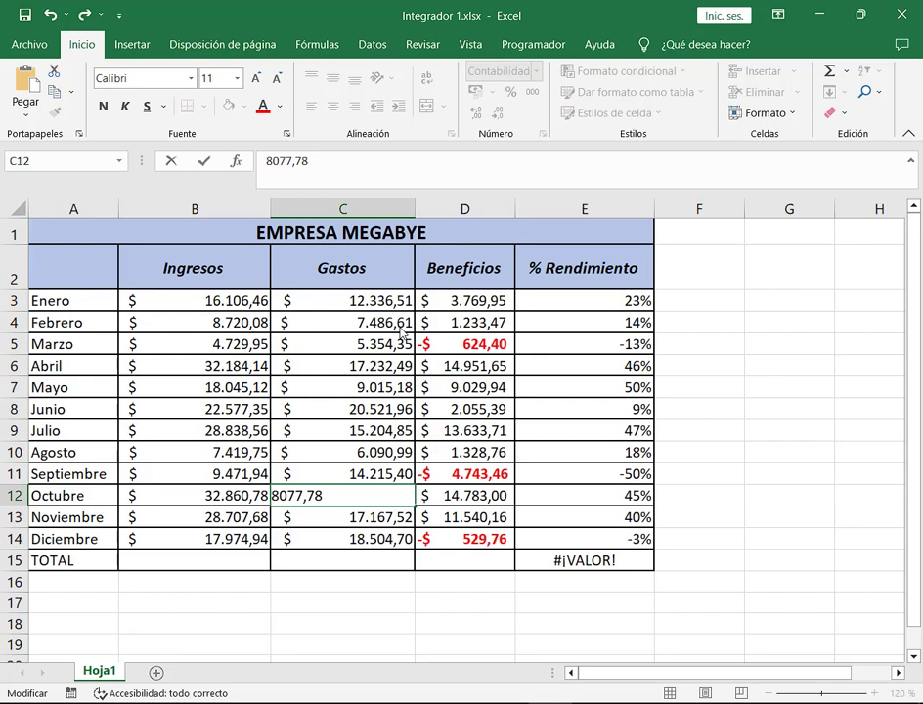
{"action": "type", "text": "9"}
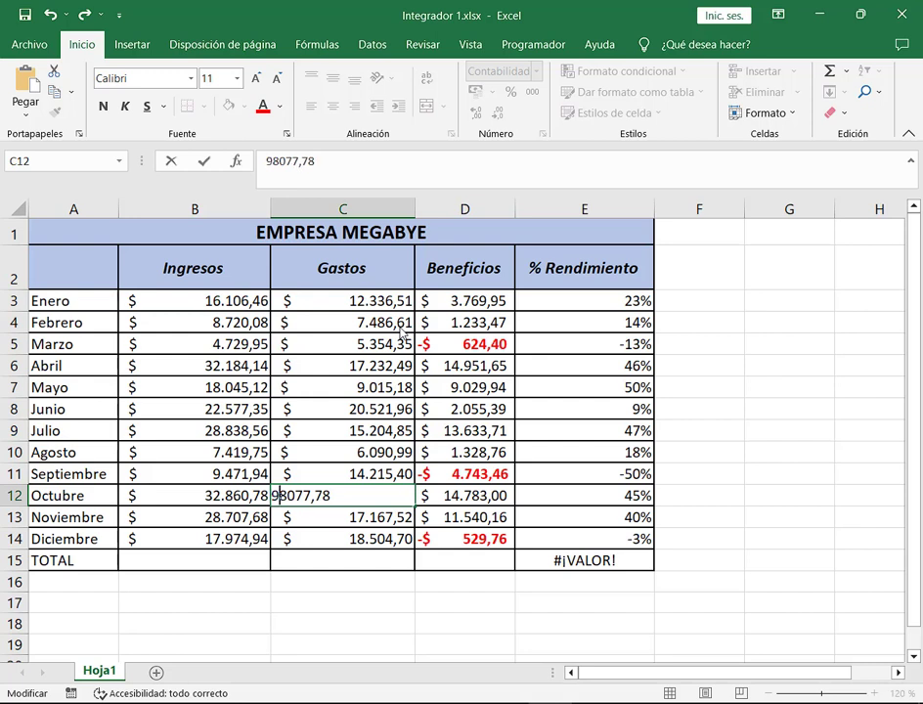
{"action": "key", "text": "Return"}
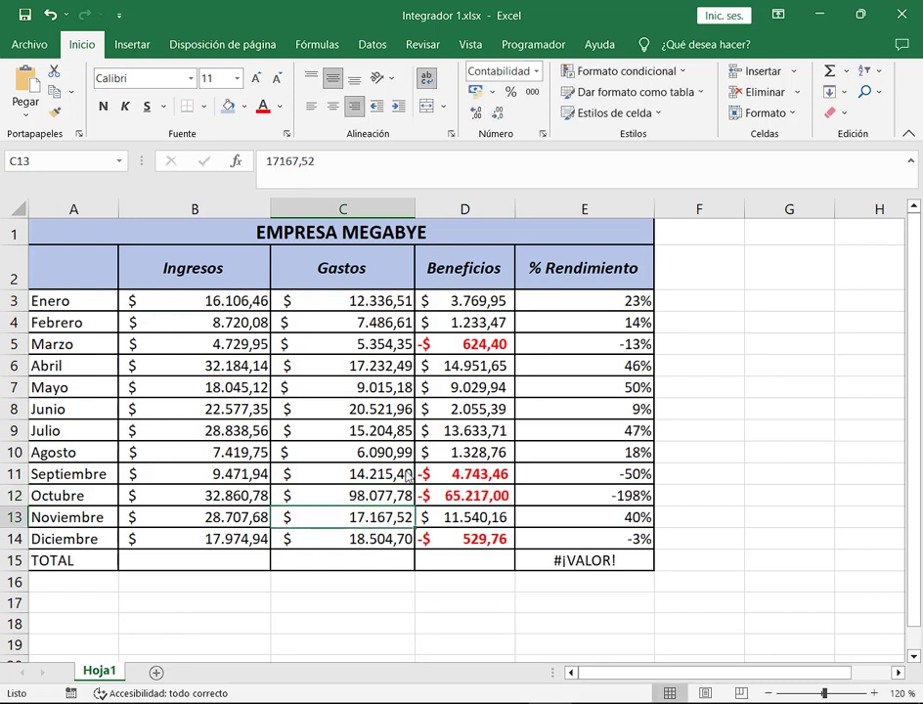
{"action": "mouse_move", "coordinate": [401, 485]}
{"action": "left_mouse_down"}
{"action": "mouse_move", "coordinate": [533, 505]}
{"action": "mouse_move", "coordinate": [520, 509]}
{"action": "left_mouse_up"}
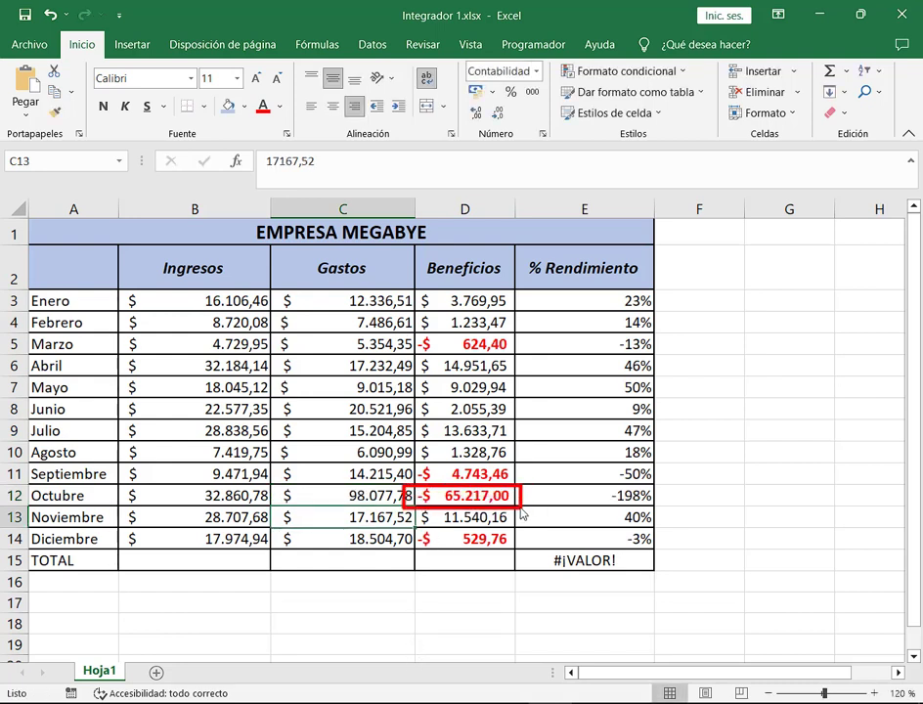
Undo the test change to Octubre's Gastos.
{"action": "left_click_drag", "start_coordinate": [547, 455], "coordinate": [521, 483]}
{"action": "key", "text": "ctrl+z"}
{"action": "key", "text": "ctrl+z"}
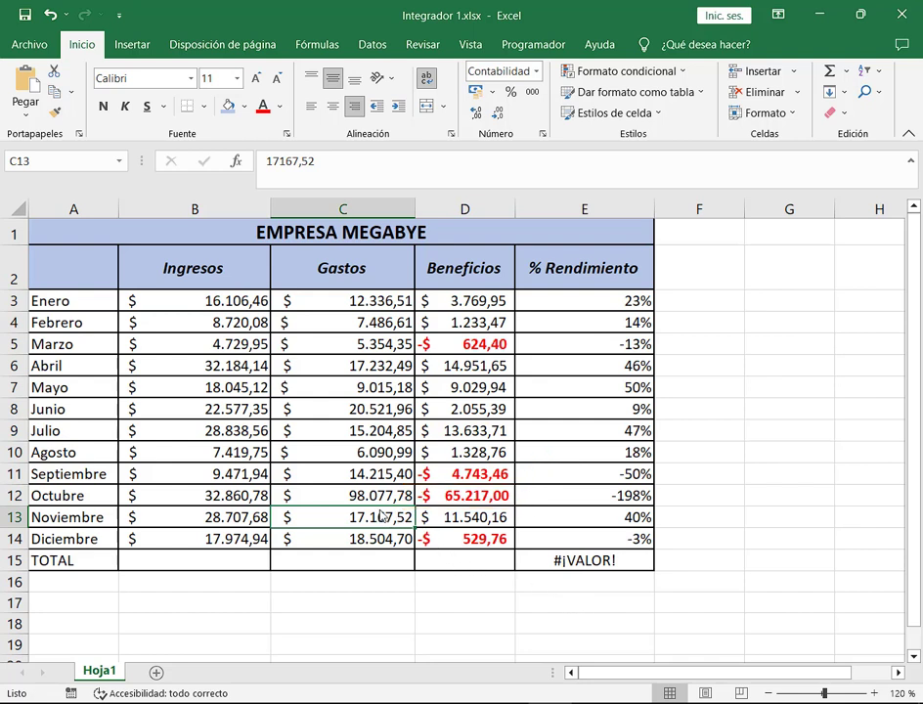
{"action": "key", "text": "ctrl+z"}
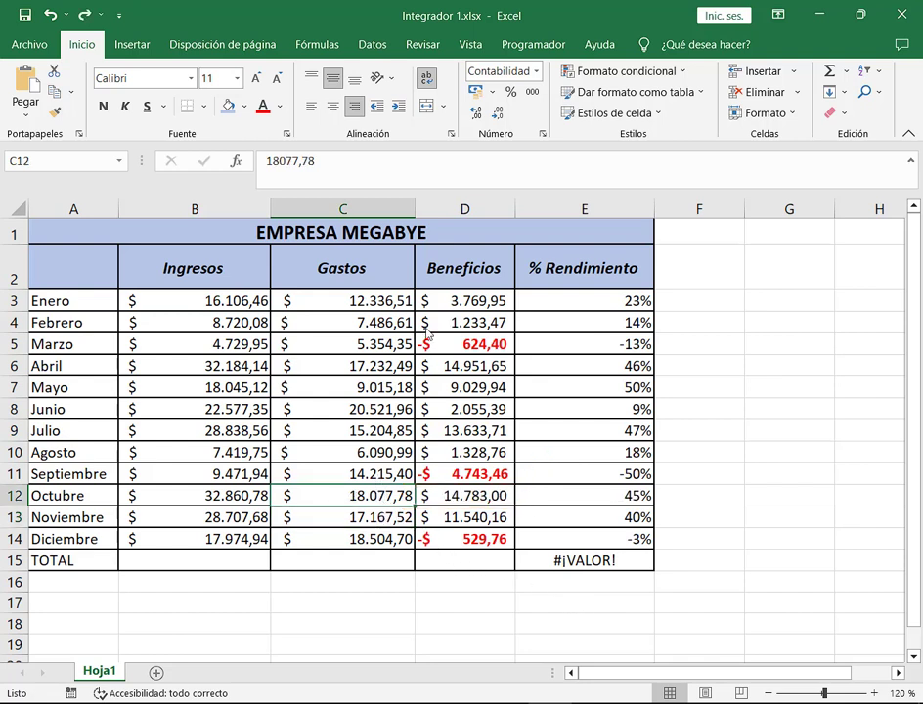
Test the Beneficios rule by setting Marzo's Ingresos in B5 to 7729,95, and undo the change.
{"action": "left_click", "coordinate": [342, 350]}
{"action": "left_click", "coordinate": [250, 352]}
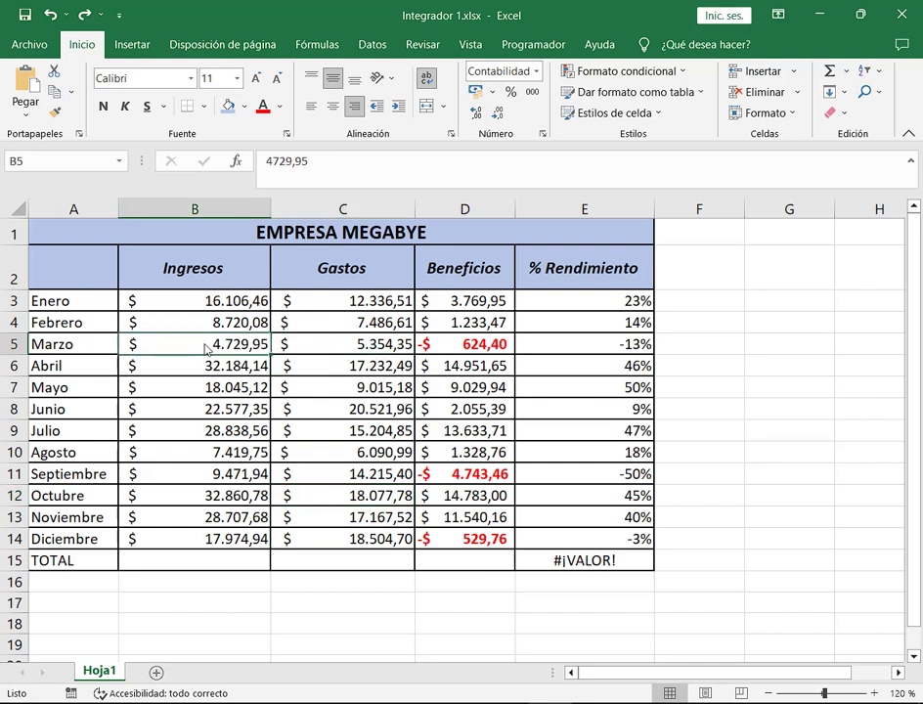
{"action": "double_click", "coordinate": [199, 349]}
{"action": "key", "text": "Home"}
{"action": "key", "text": "Right"}
{"action": "key", "text": "BackSpace"}
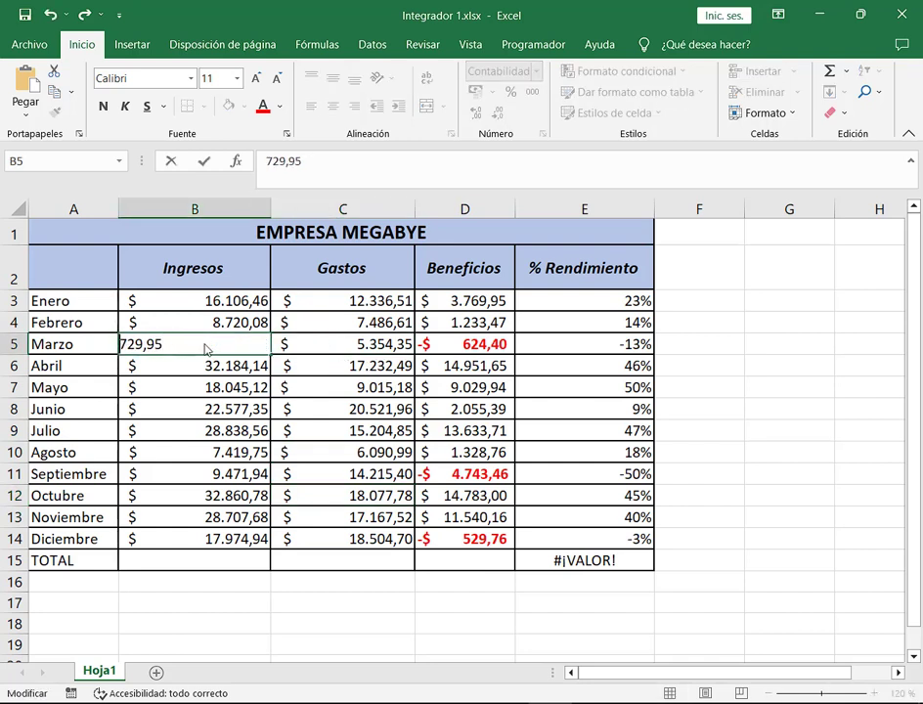
{"action": "type", "text": "7"}
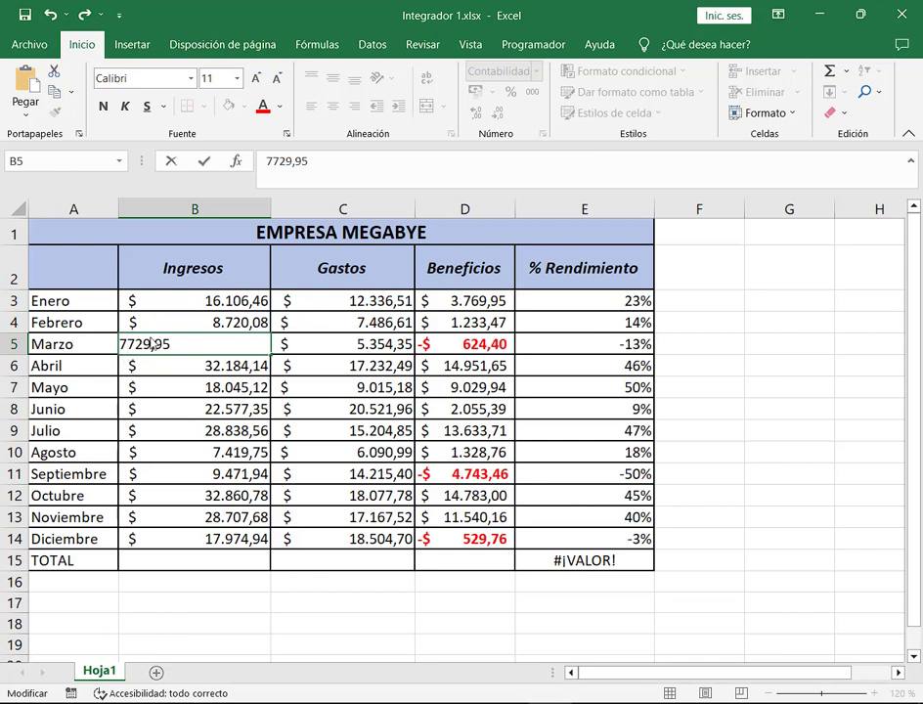
{"action": "key", "text": "Return"}
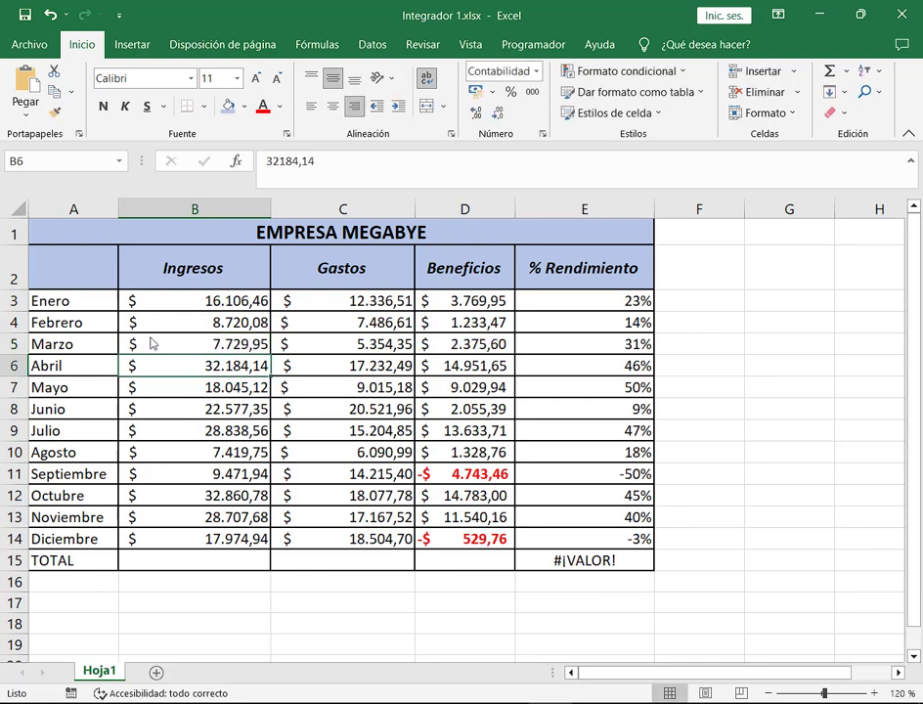
{"action": "left_click_drag", "start_coordinate": [414, 333], "coordinate": [518, 359]}
{"action": "key", "text": "ctrl+z"}
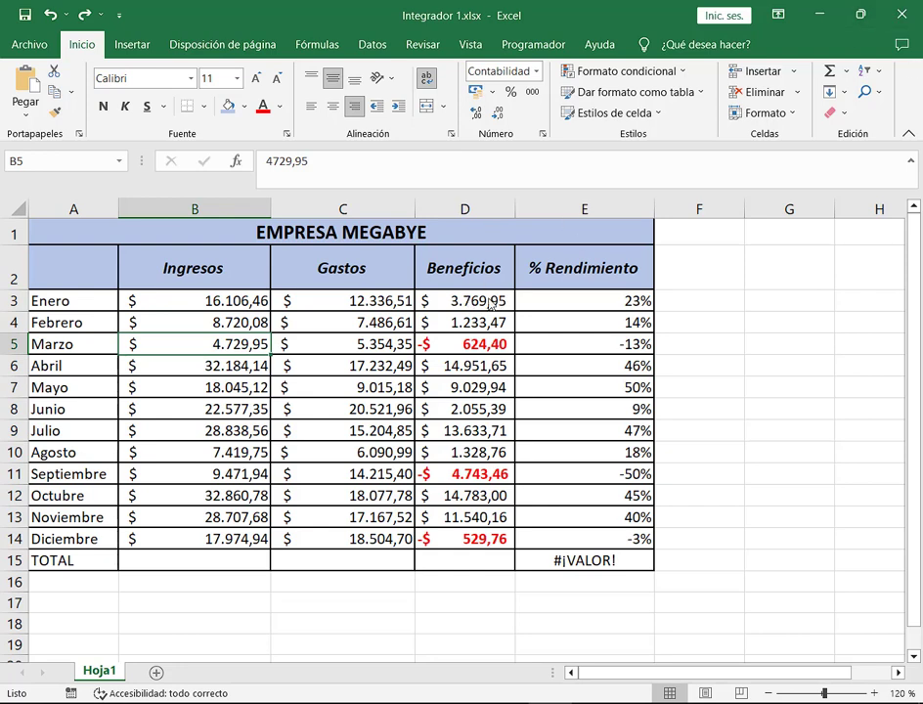
Reduce the workbook window to read the call's chat messages beside it, and maximize it again.
{"action": "left_click_drag", "start_coordinate": [498, 302], "coordinate": [489, 541]}
{"action": "left_click", "coordinate": [593, 305]}
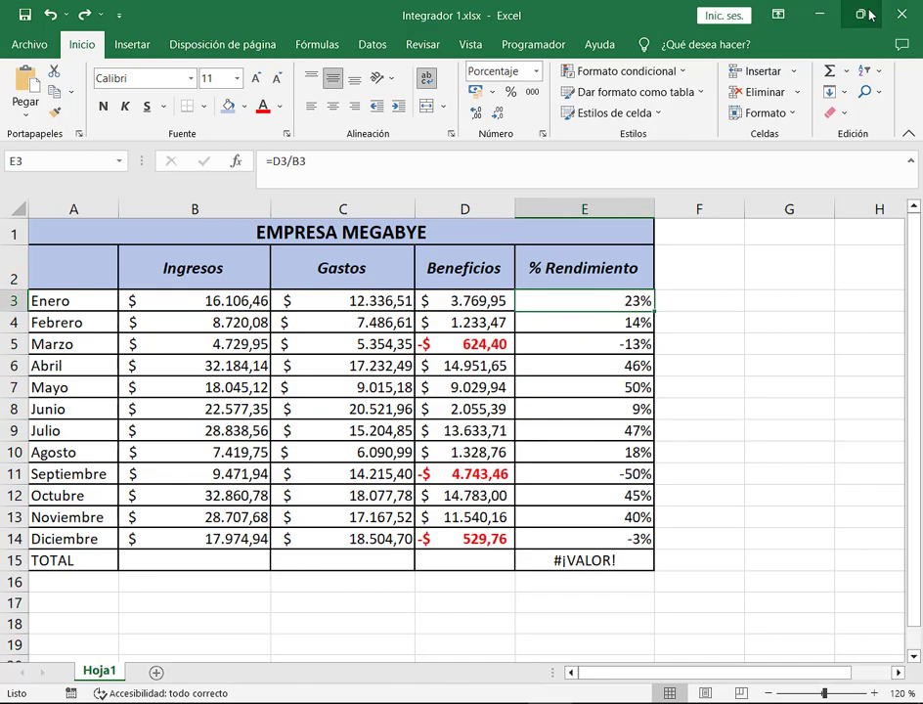
{"action": "double_click", "coordinate": [643, 12]}
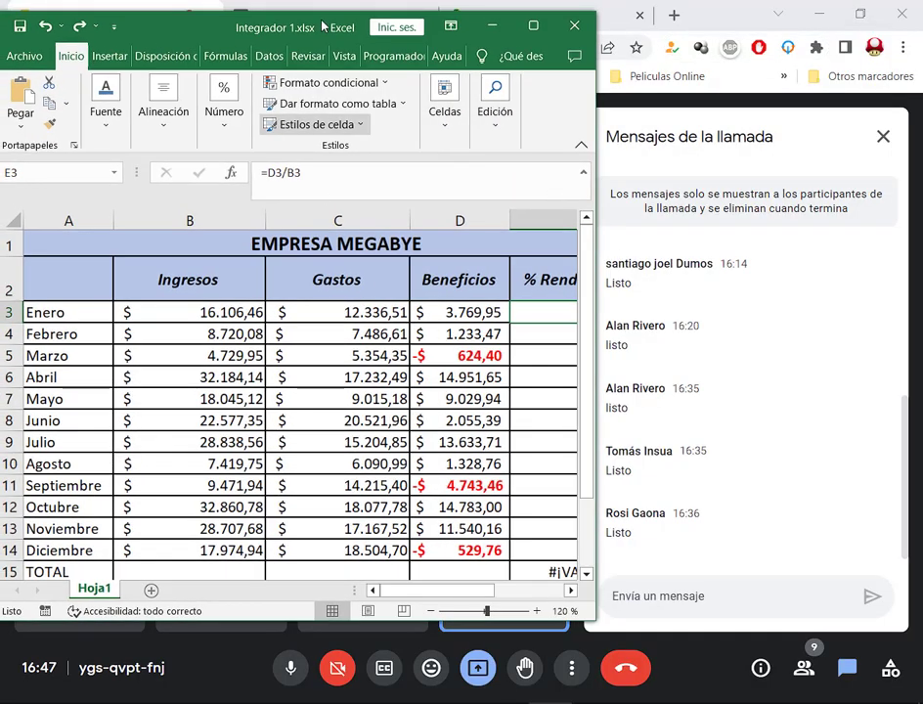
{"action": "left_click_drag", "start_coordinate": [295, 27], "coordinate": [240, 19]}
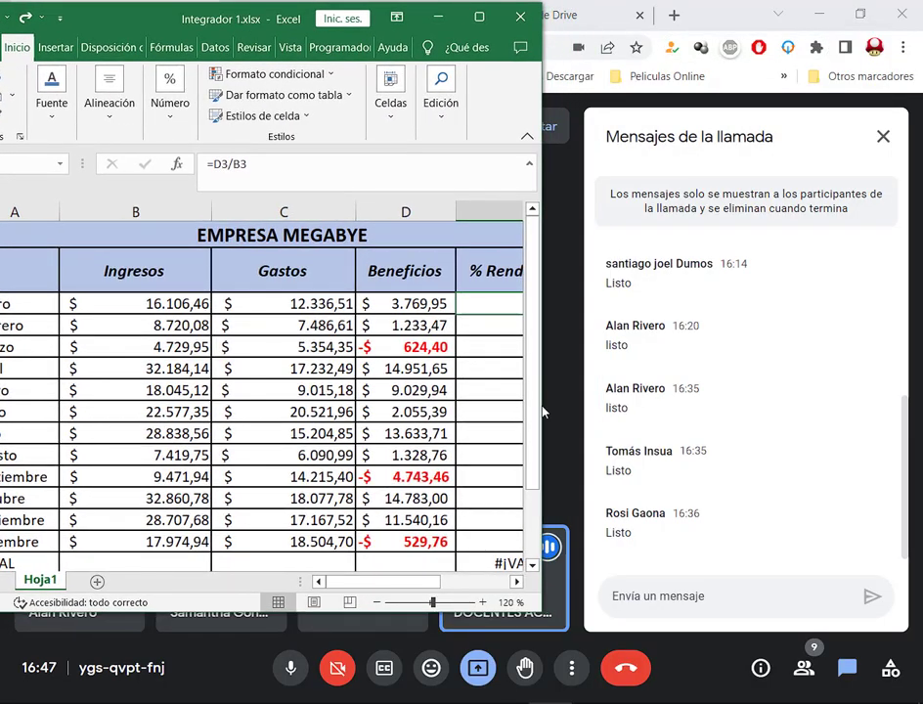
{"action": "left_click_drag", "start_coordinate": [543, 413], "coordinate": [565, 377]}
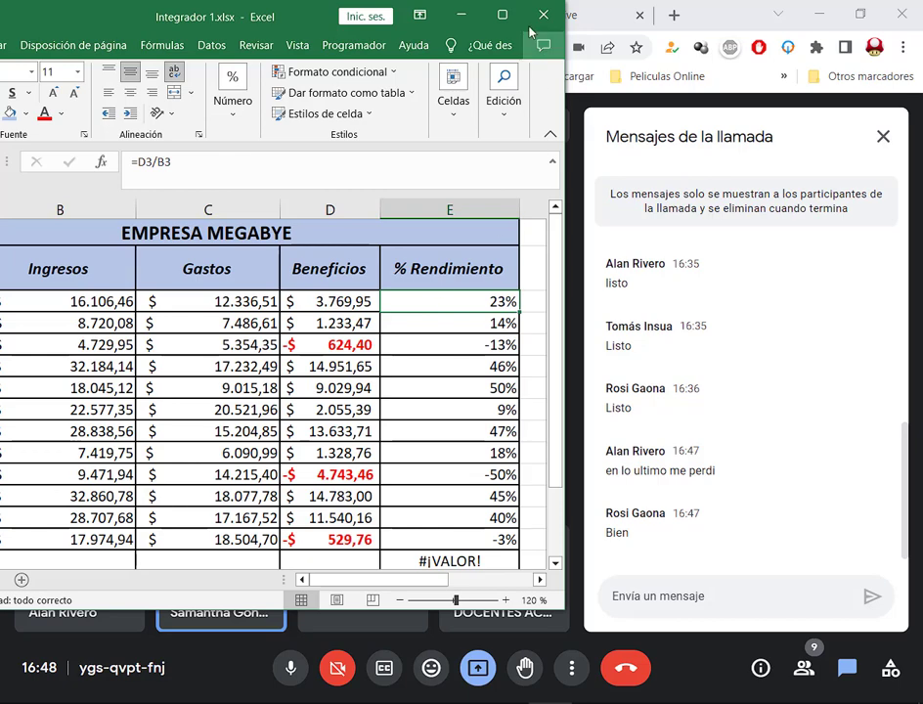
{"action": "double_click", "coordinate": [376, 12]}
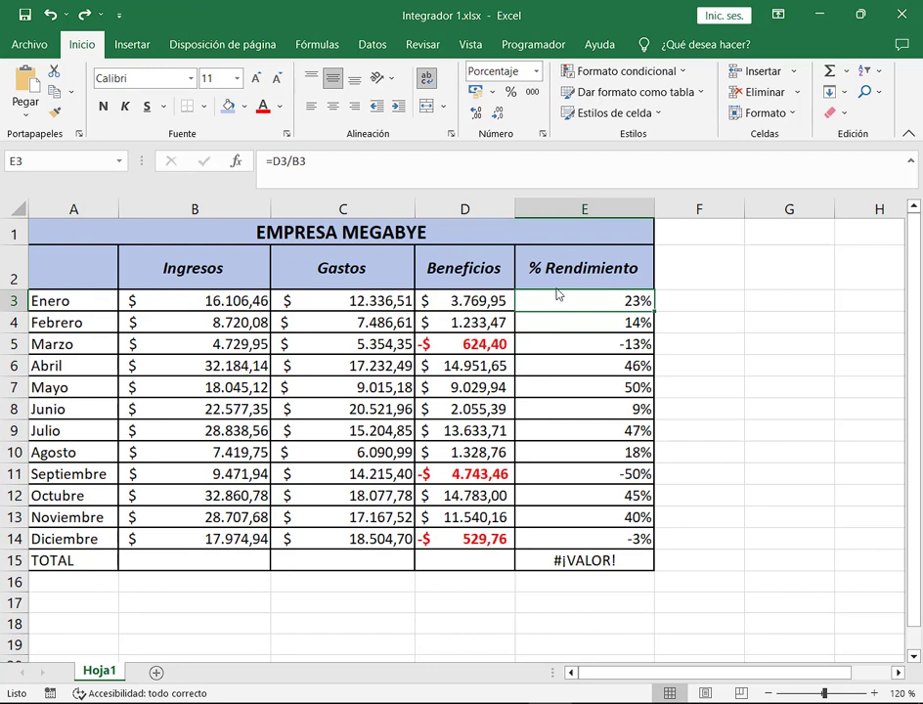
Select the Beneficios values D3:D14 and check the call chat before returning to the full-size workbook.
{"action": "left_click", "coordinate": [488, 304]}
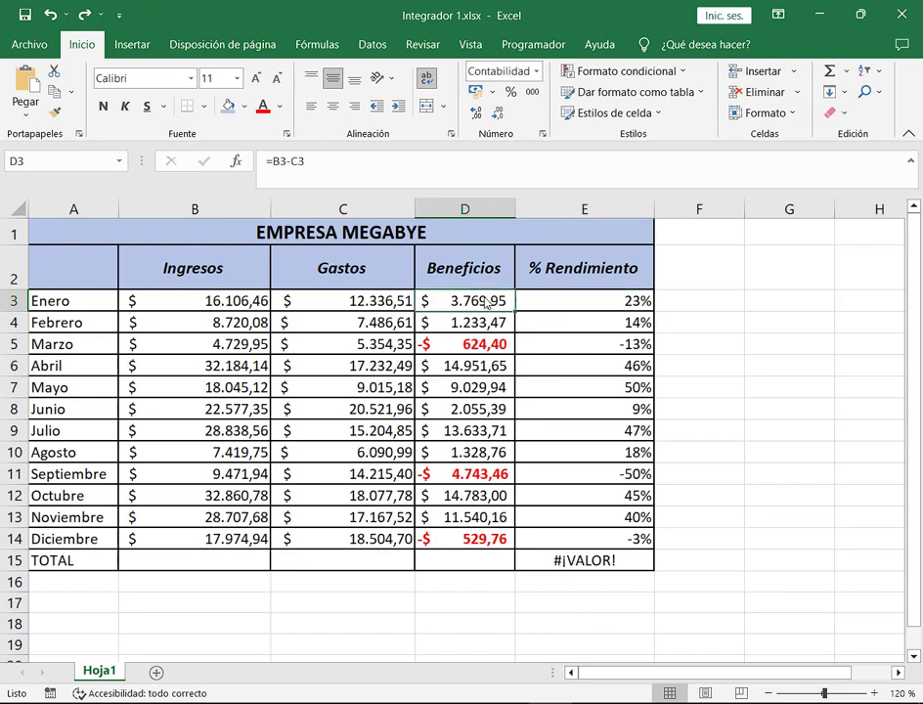
{"action": "left_click_drag", "start_coordinate": [488, 304], "coordinate": [481, 545]}
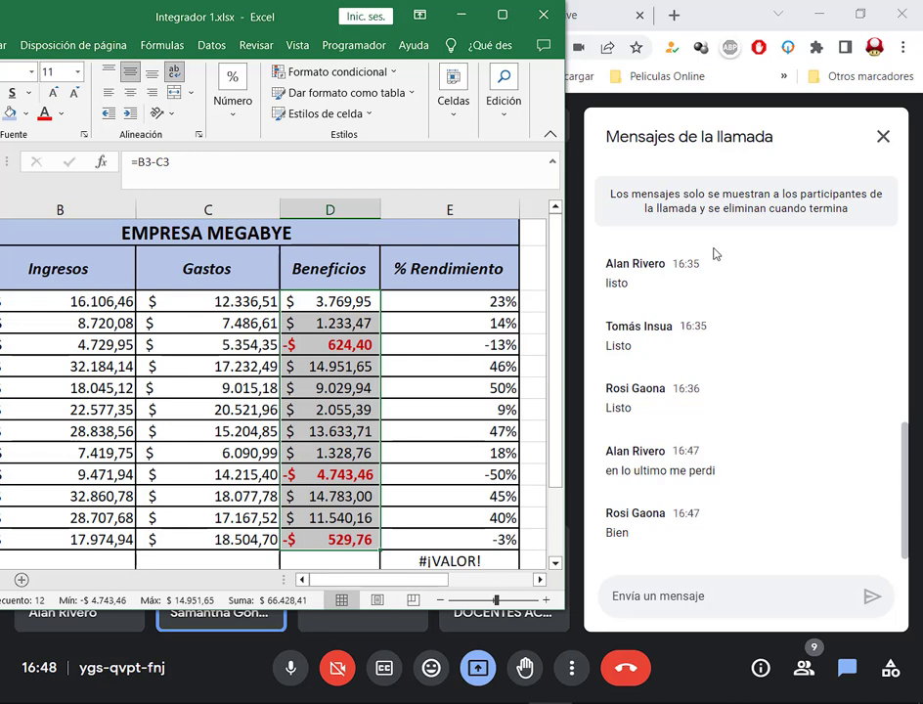
{"action": "double_click", "coordinate": [372, 11]}
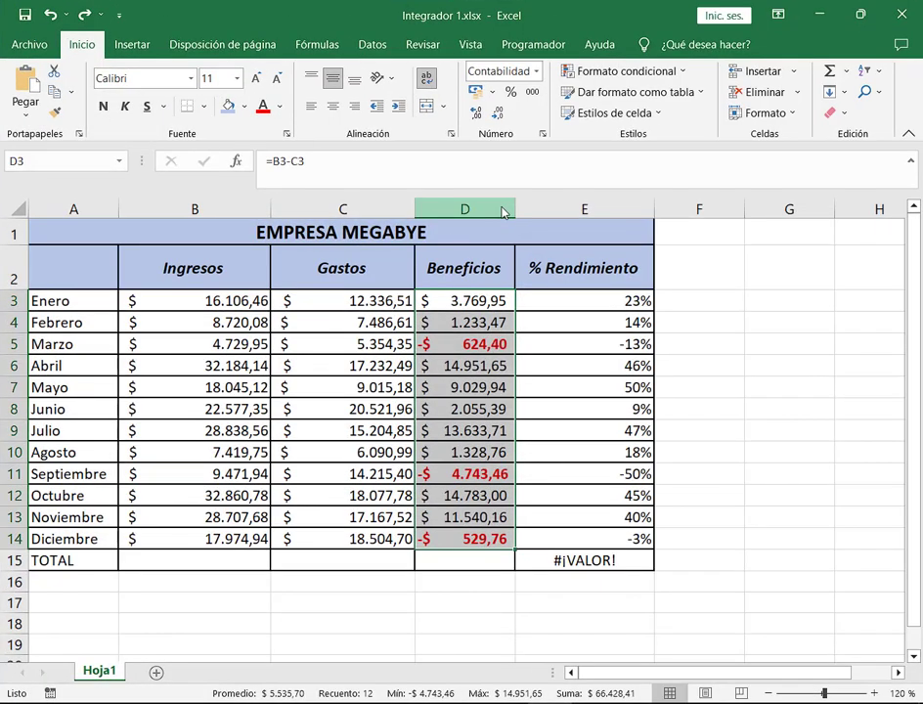
Demonstrate extending a selection from D3 down column D to row 207, and return to D3.
{"action": "left_click", "coordinate": [453, 303]}
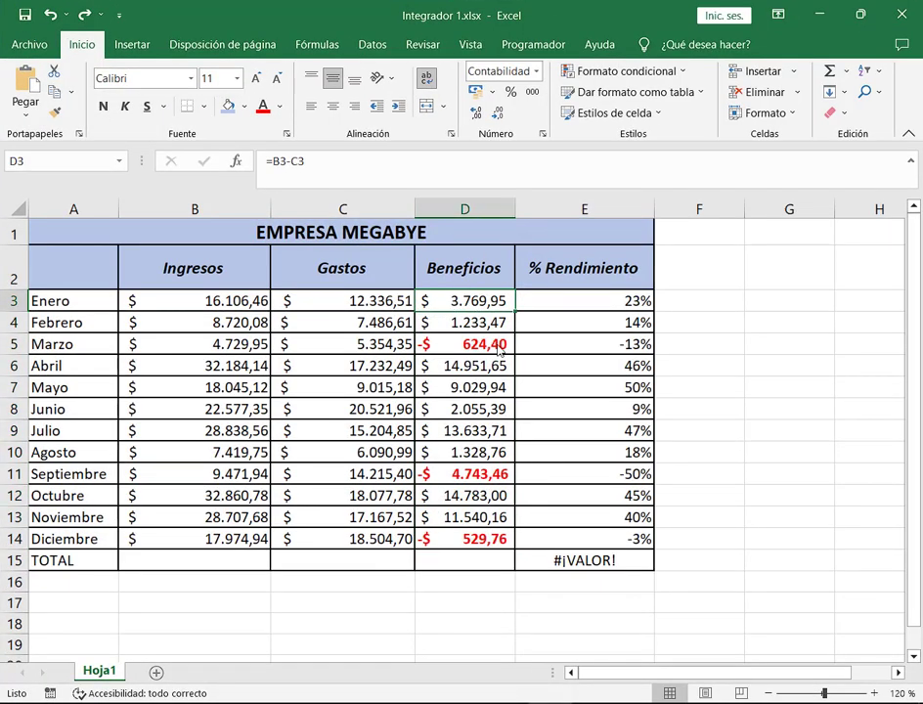
{"action": "scroll", "coordinate": [506, 511], "scroll_direction": "down", "scroll_amount": 6}
{"action": "scroll", "coordinate": [506, 510], "scroll_direction": "down", "scroll_amount": 20}
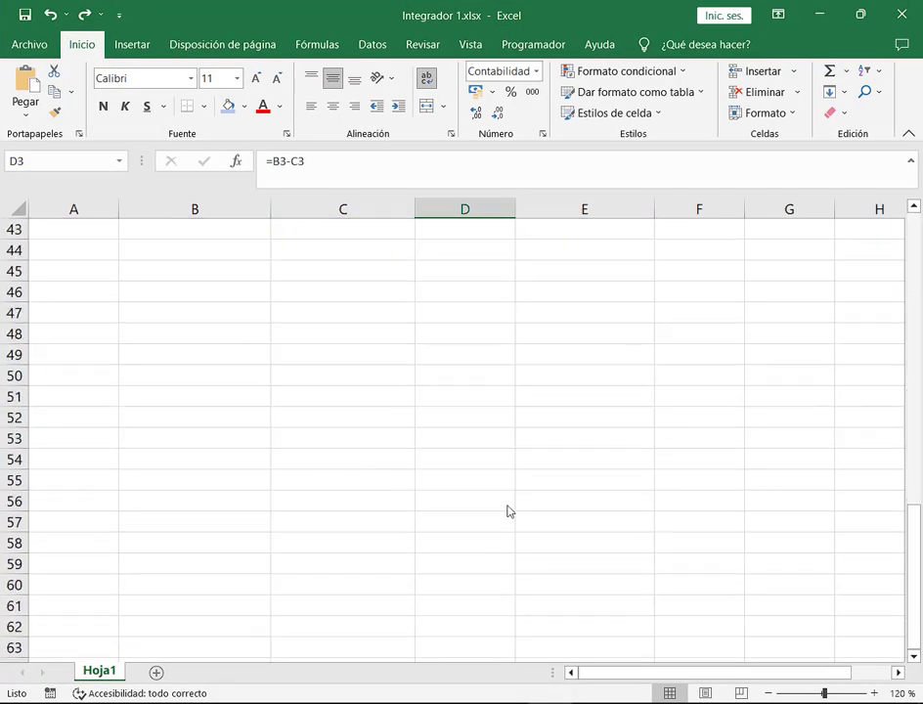
{"action": "scroll", "coordinate": [499, 514], "scroll_direction": "down", "scroll_amount": 20}
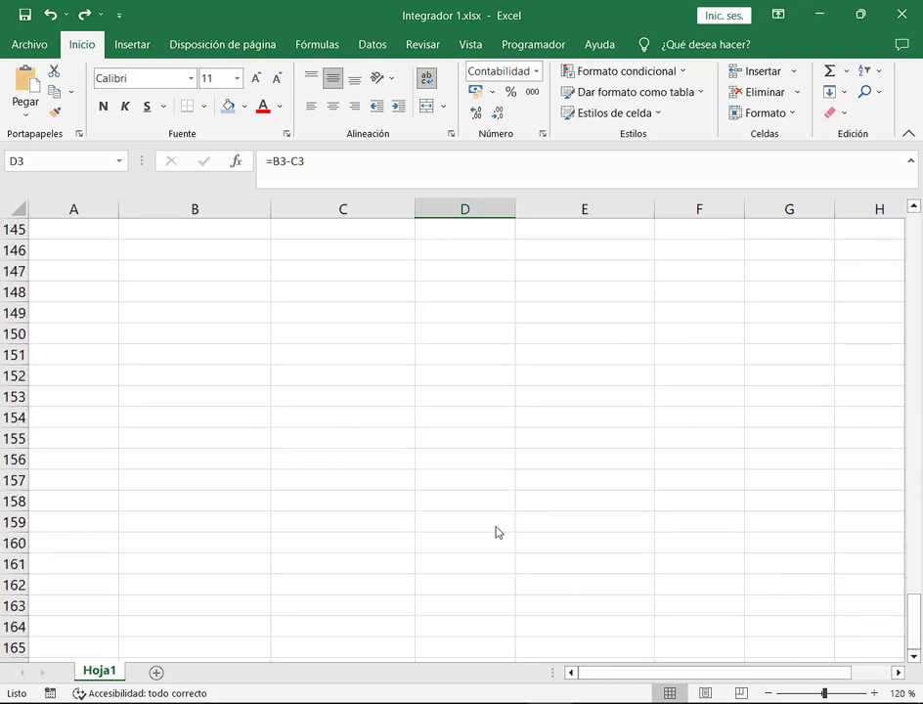
{"action": "left_click", "coordinate": [475, 643], "text": "shift"}
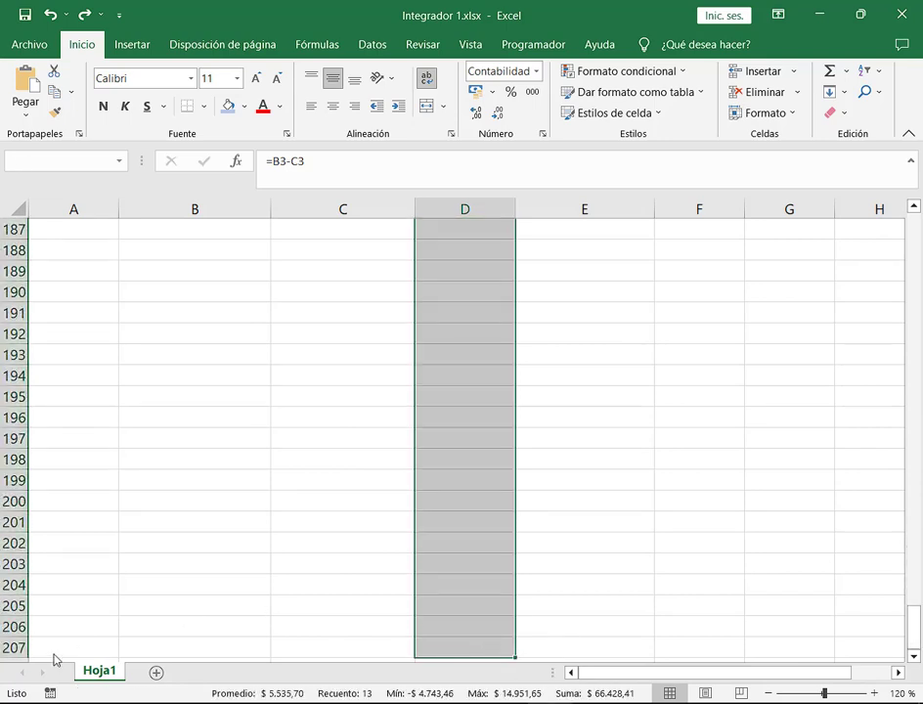
{"action": "scroll", "coordinate": [702, 559], "scroll_direction": "down", "scroll_amount": 6}
{"action": "scroll", "coordinate": [701, 559], "scroll_direction": "down", "scroll_amount": 20}
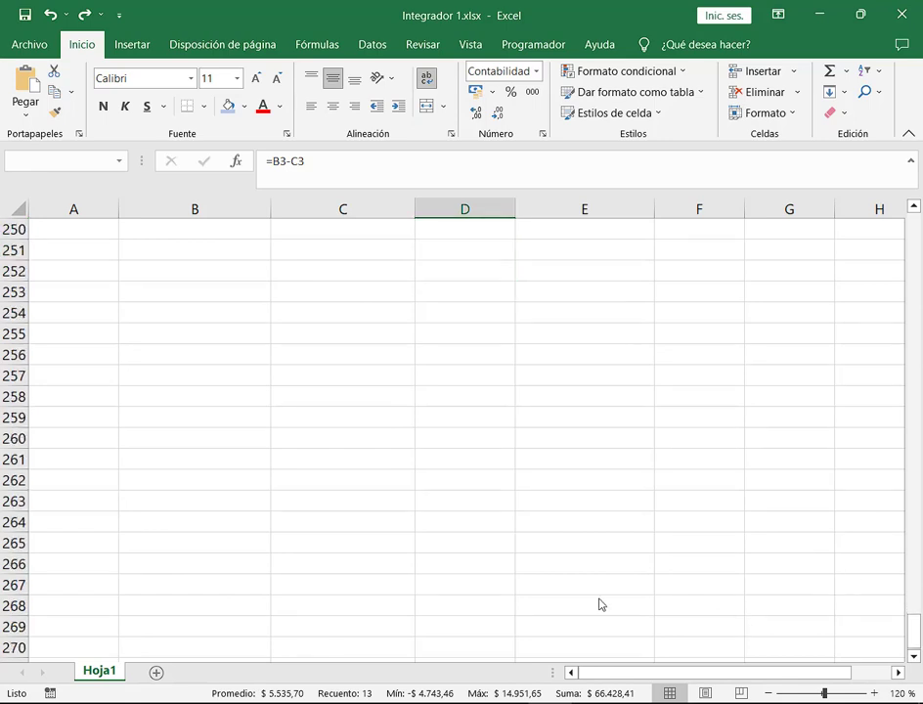
{"action": "scroll", "coordinate": [532, 486], "scroll_direction": "up", "scroll_amount": 6}
{"action": "scroll", "coordinate": [533, 486], "scroll_direction": "up", "scroll_amount": 19}
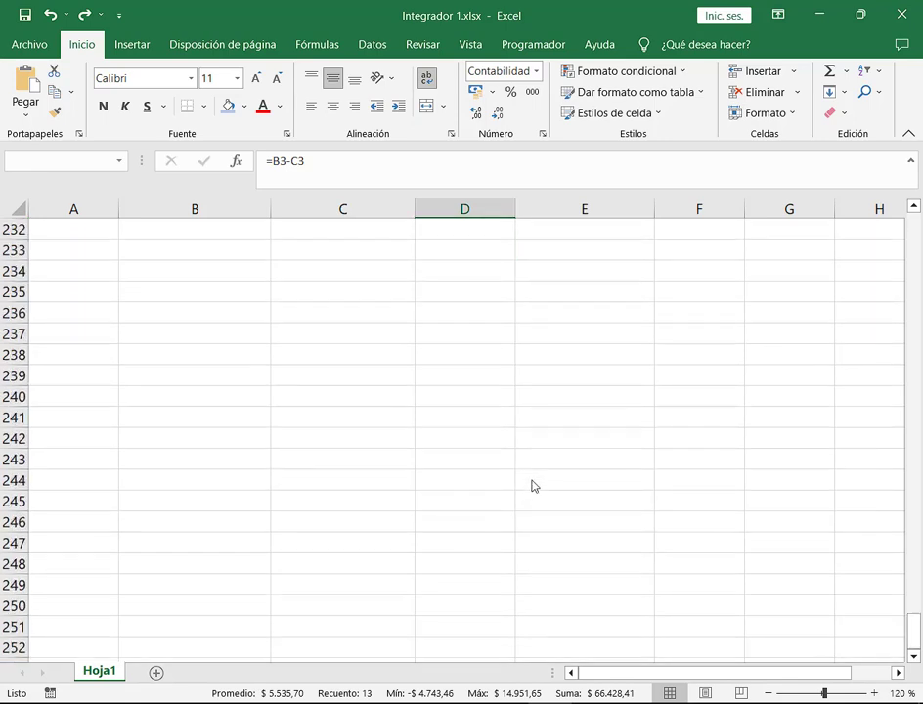
{"action": "left_click", "coordinate": [900, 543]}
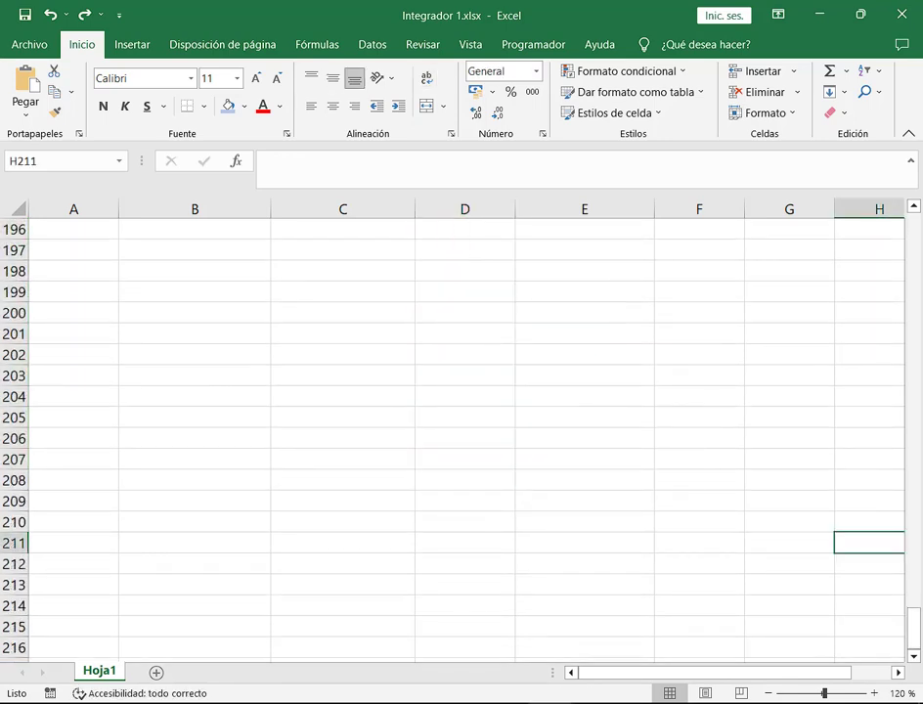
{"action": "left_click_drag", "start_coordinate": [910, 622], "coordinate": [915, 217]}
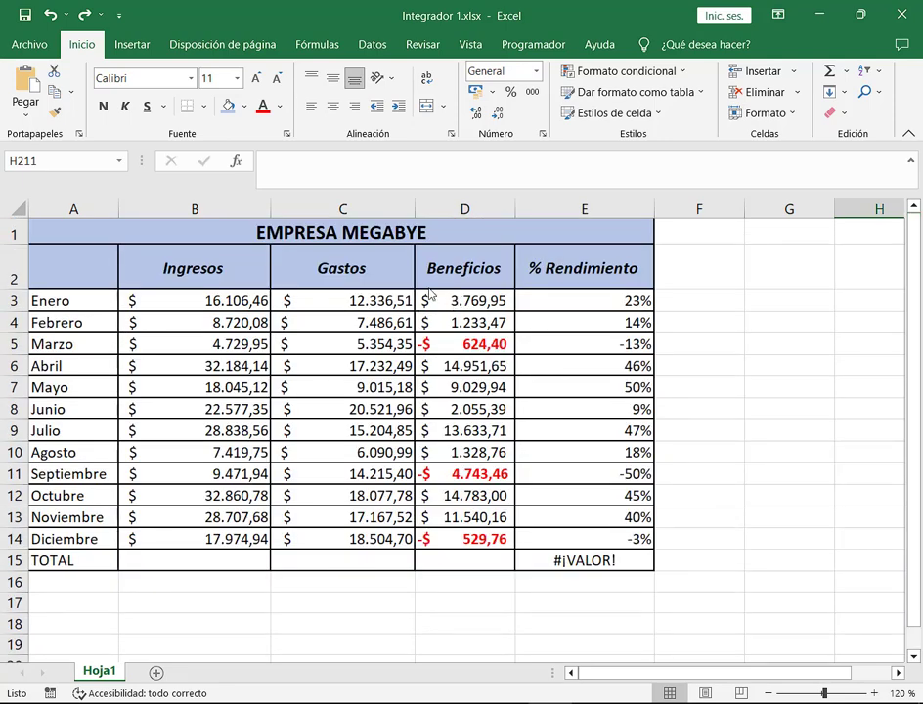
{"action": "left_click", "coordinate": [467, 301]}
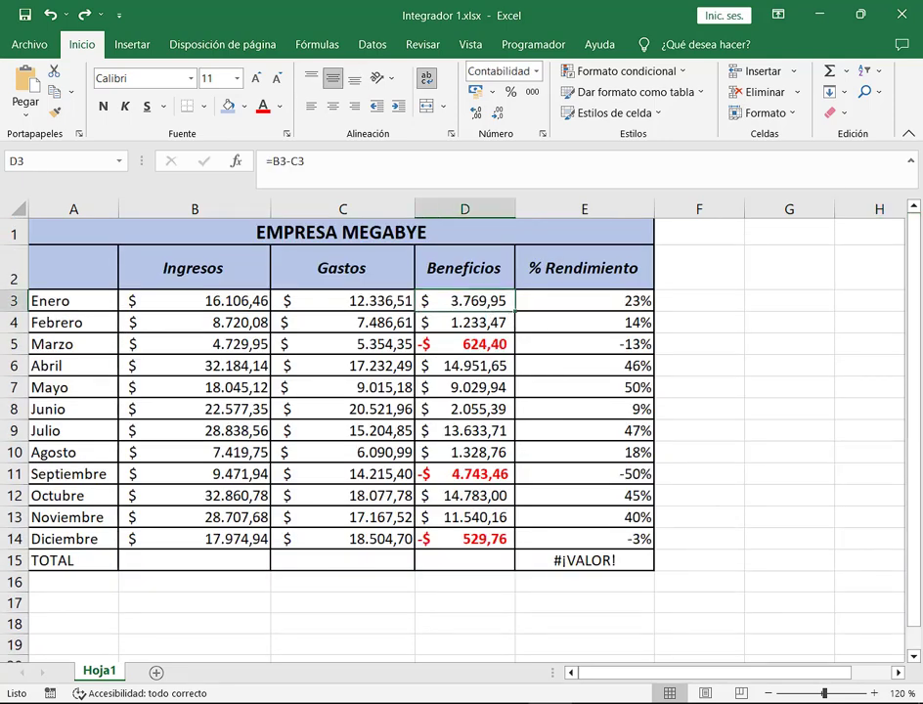
Restore the workbook window to check new chat messages in the call, and maximize it again.
{"action": "left_click", "coordinate": [858, 15]}
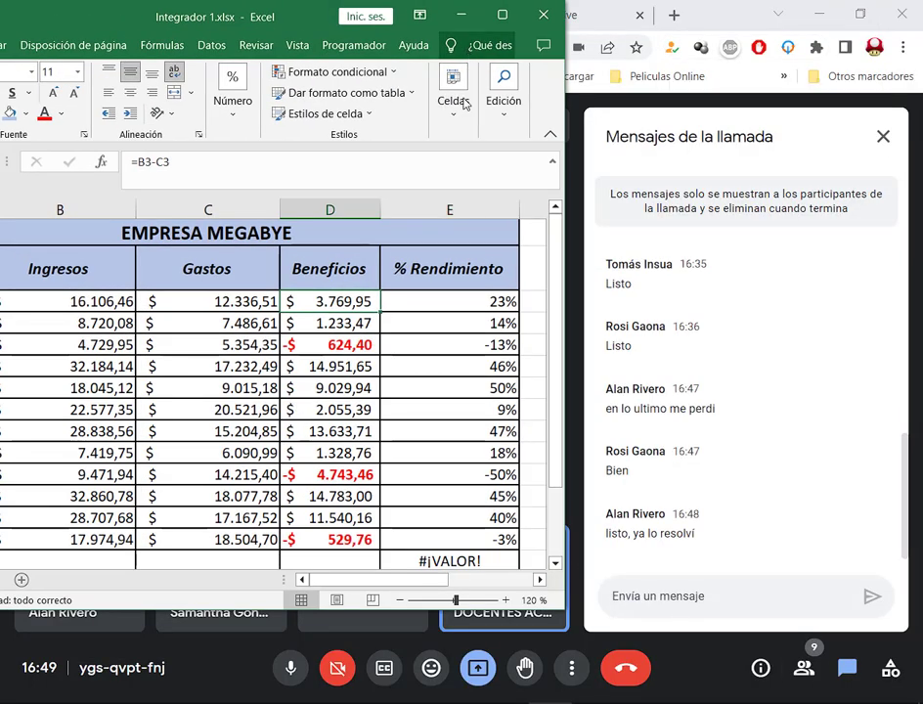
{"action": "left_click_drag", "start_coordinate": [319, 16], "coordinate": [390, 21]}
{"action": "double_click", "coordinate": [390, 22]}
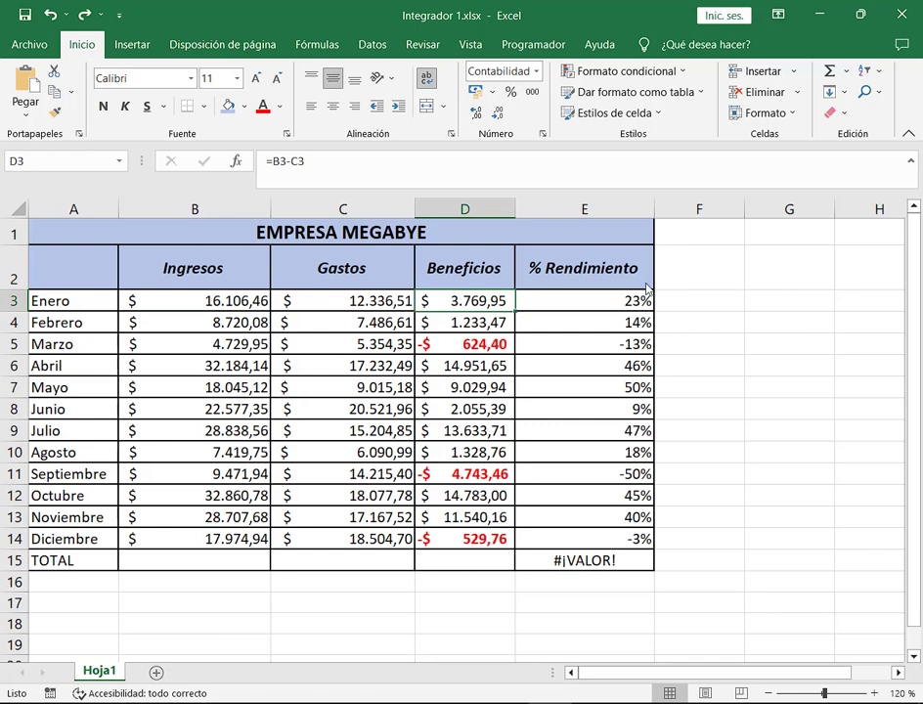
Point out the extent of the EMPRESA MEGABYE table by selecting A1:E16 and A2:E15.
{"action": "left_click_drag", "start_coordinate": [440, 232], "coordinate": [423, 587]}
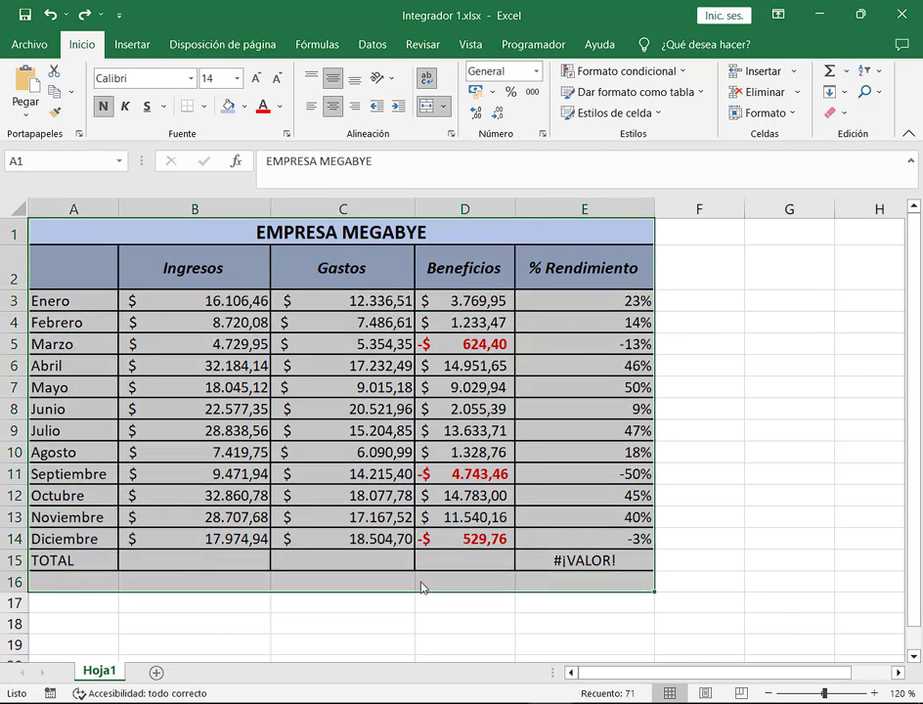
{"action": "left_click", "coordinate": [357, 598]}
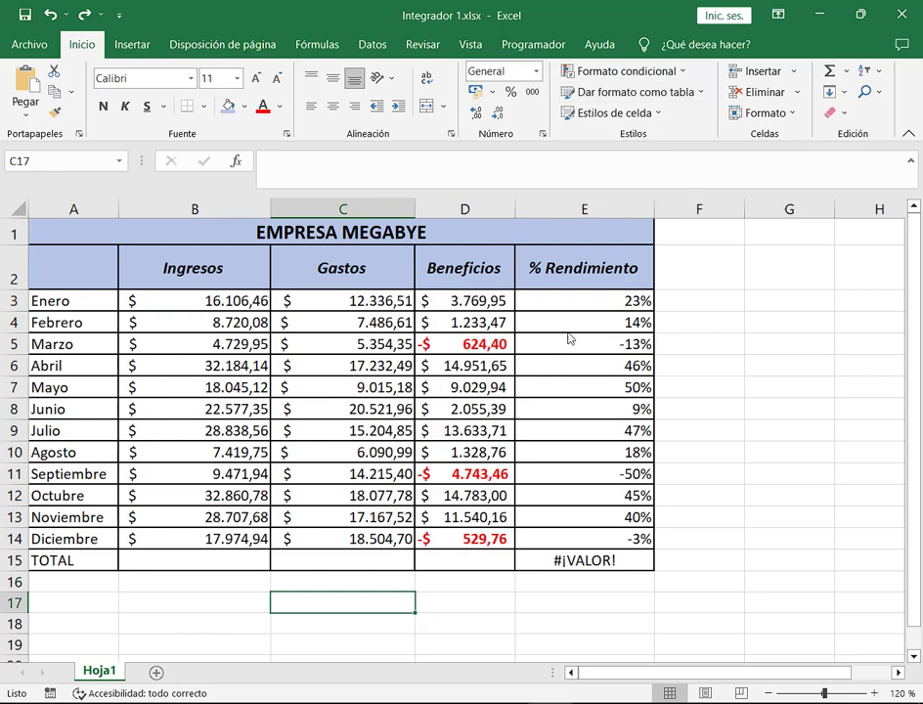
{"action": "left_click_drag", "start_coordinate": [119, 252], "coordinate": [631, 577]}
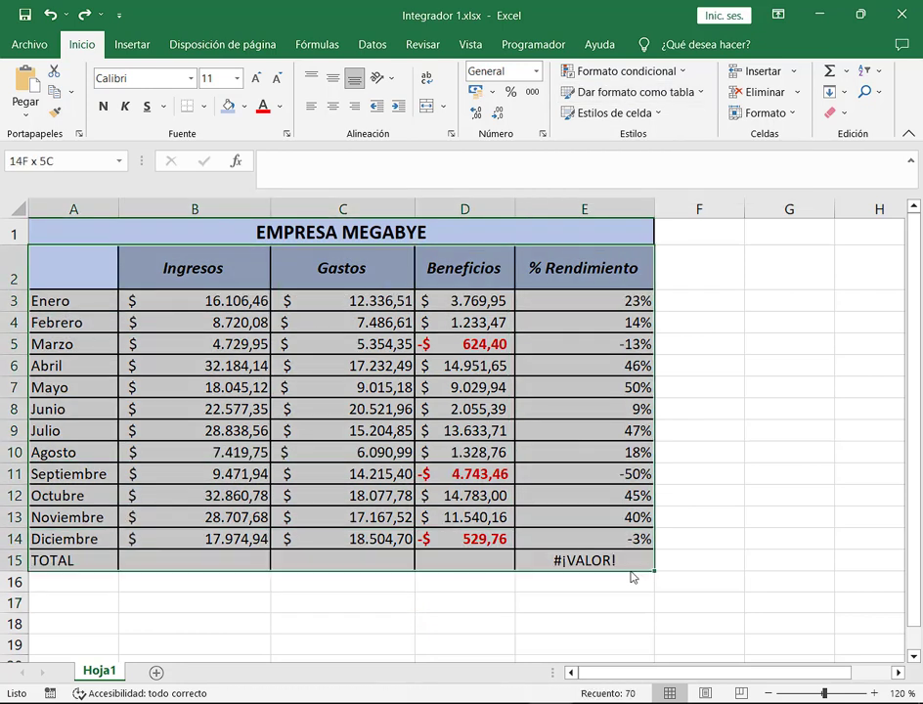
{"action": "left_click", "coordinate": [764, 394]}
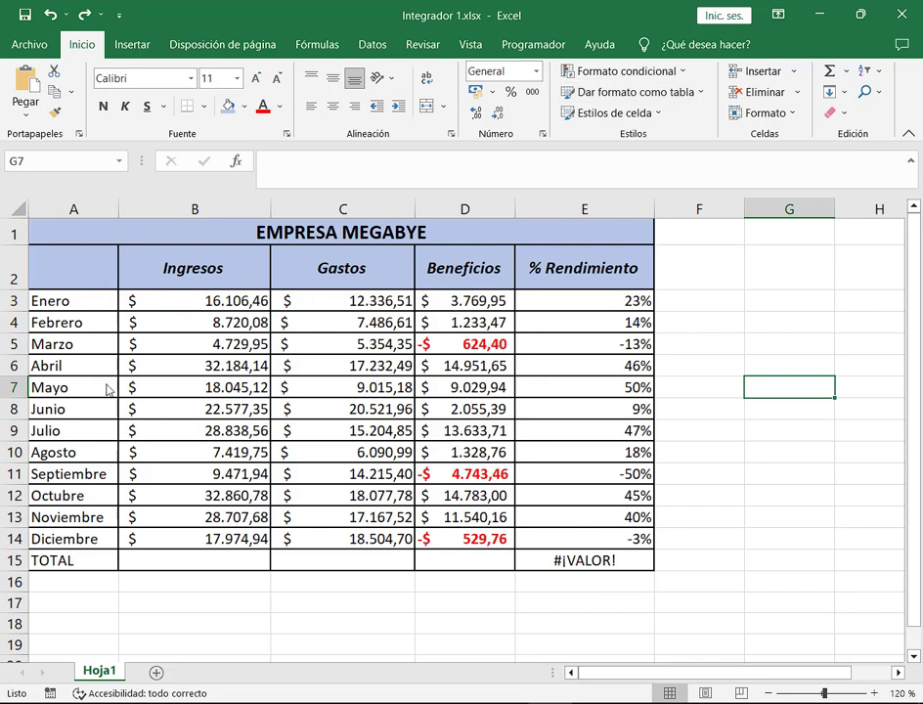
Enter Enero in A16 and Febrero in A17 below the TOTAL row as sample entries.
{"action": "left_click", "coordinate": [66, 583]}
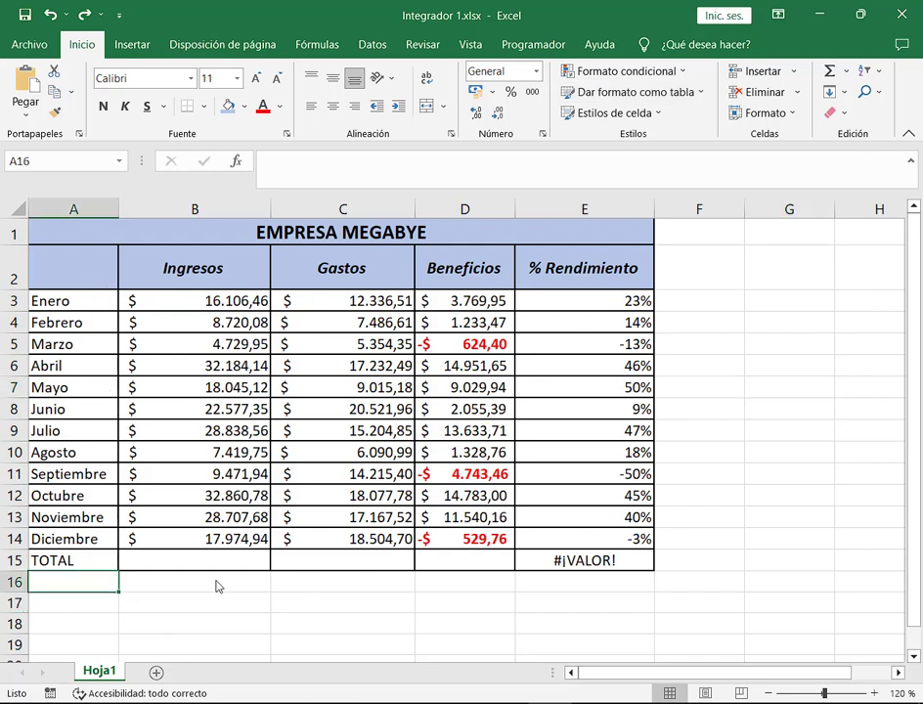
{"action": "type", "text": "Enero"}
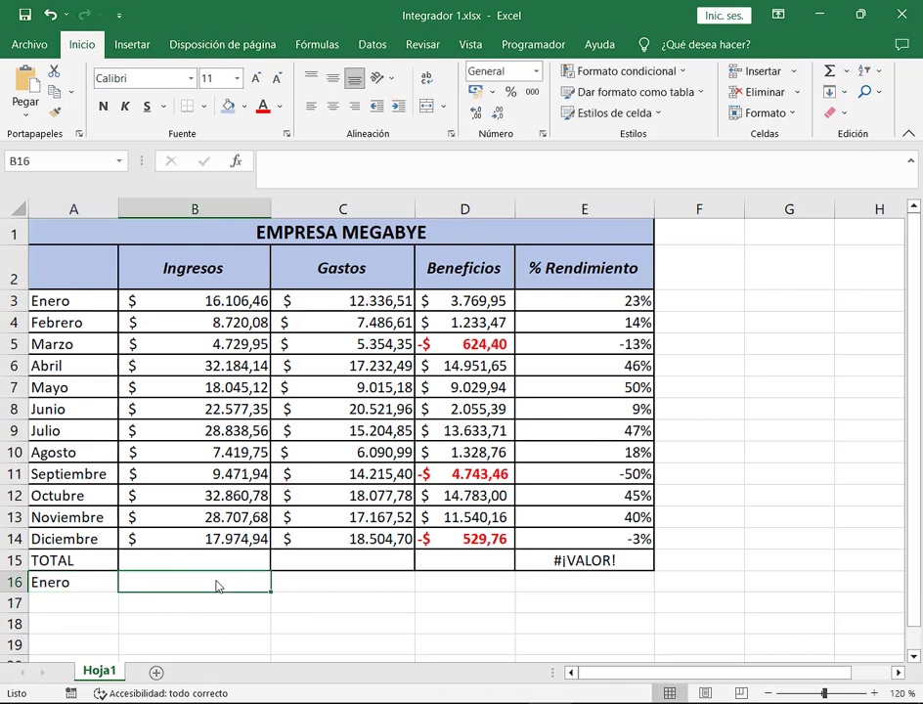
{"action": "left_click", "coordinate": [206, 642]}
{"action": "left_click", "coordinate": [73, 602]}
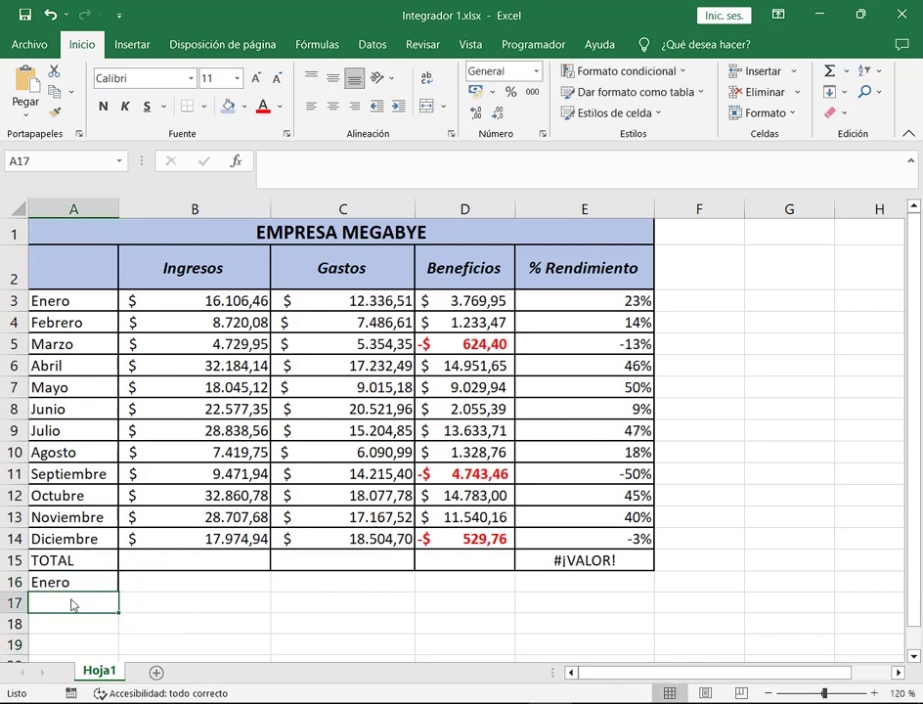
{"action": "type", "text": "Febrero"}
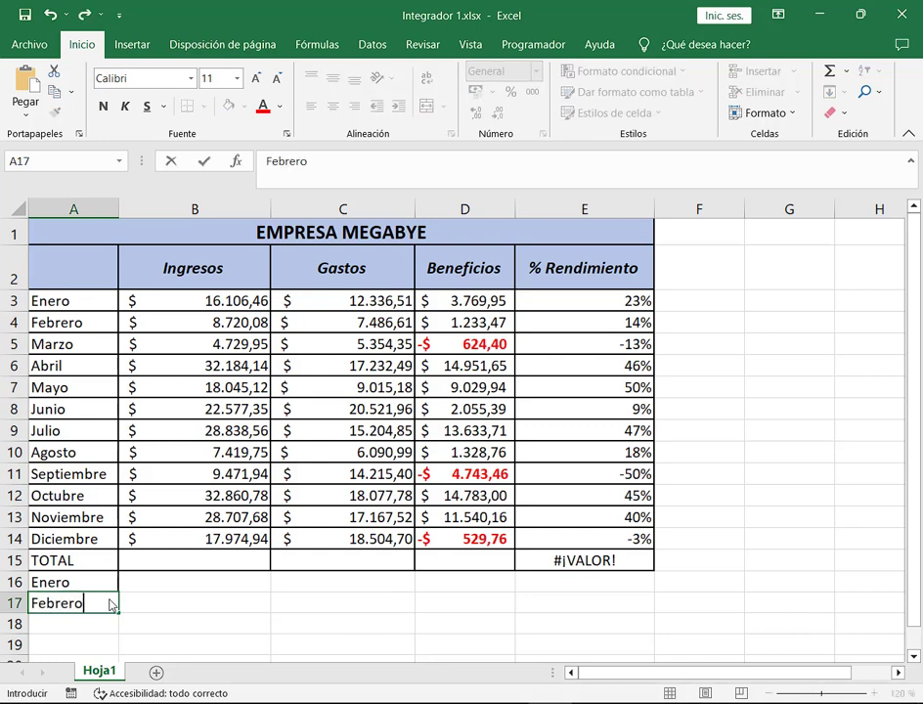
{"action": "key", "text": "Tab"}
{"action": "left_click", "coordinate": [284, 645]}
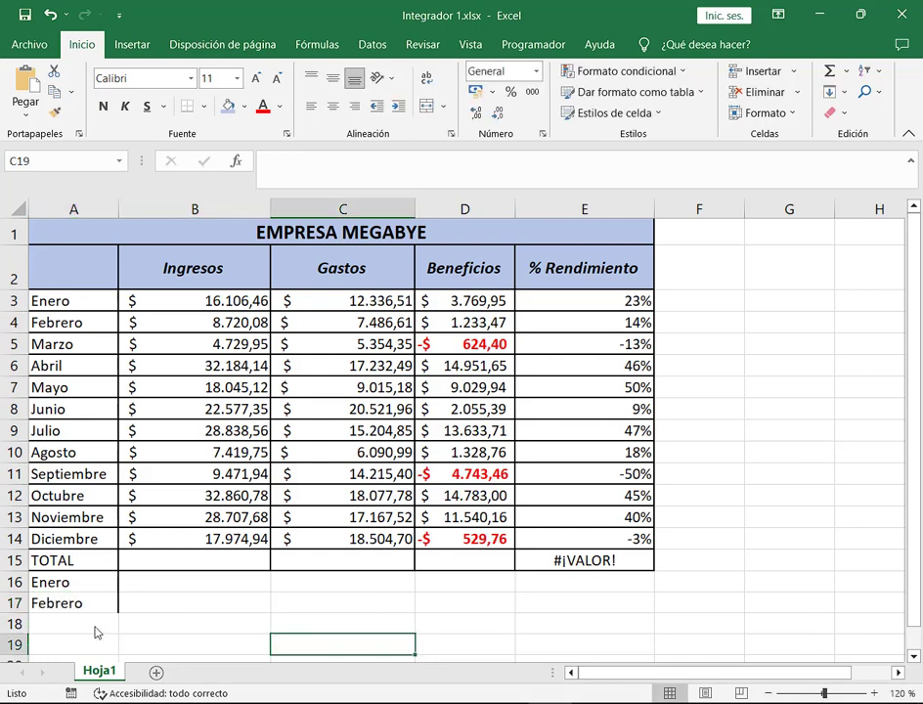
Undo the Enero and Febrero entries below the TOTAL row.
{"action": "left_click", "coordinate": [238, 583]}
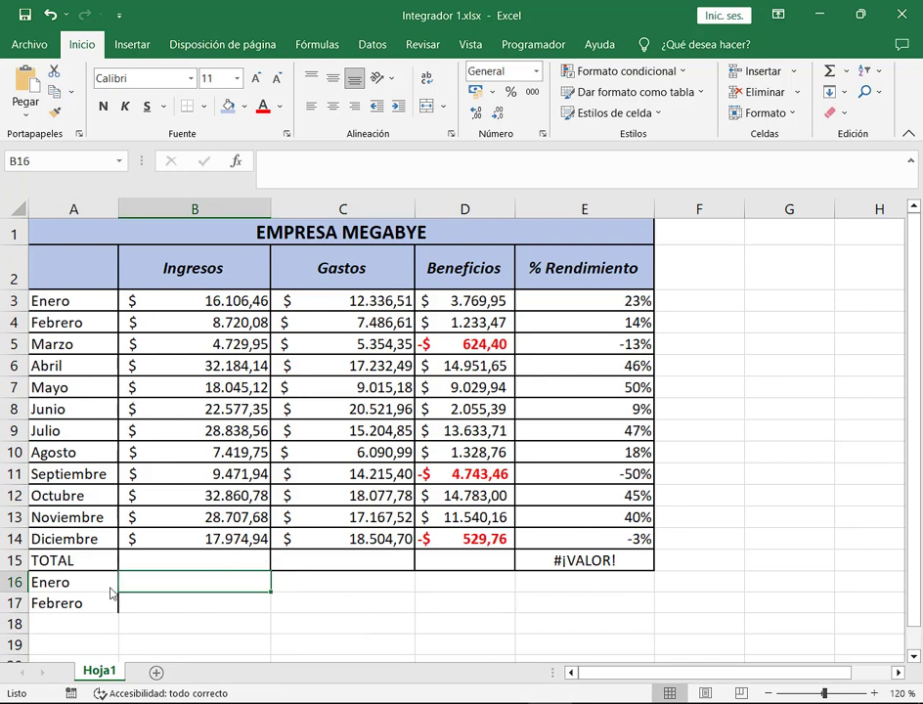
{"action": "key", "text": "ctrl+z"}
{"action": "key", "text": "ctrl+z"}
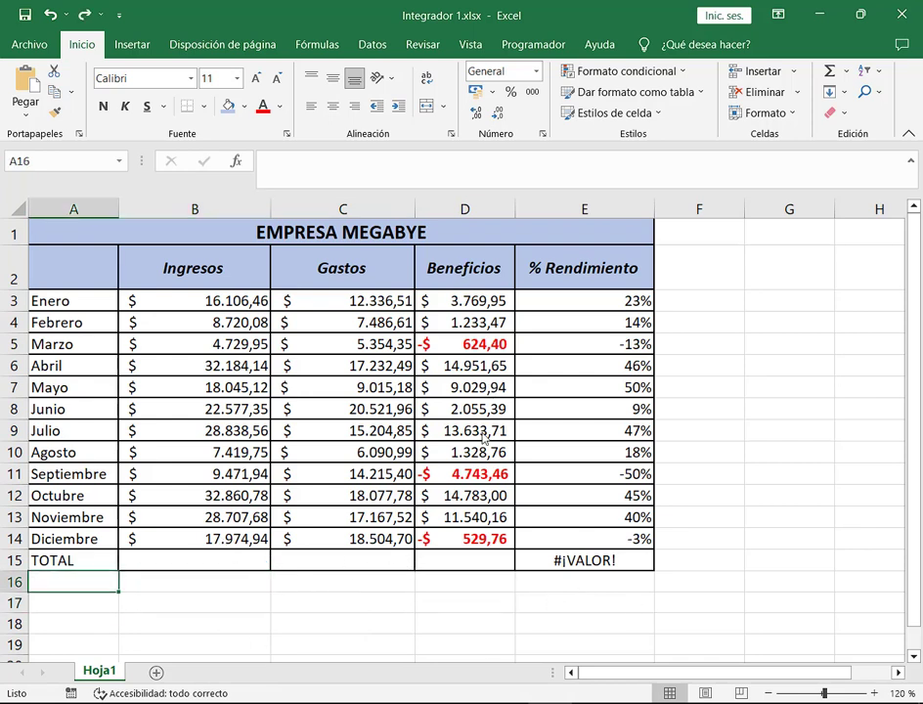
{"action": "left_click", "coordinate": [489, 539]}
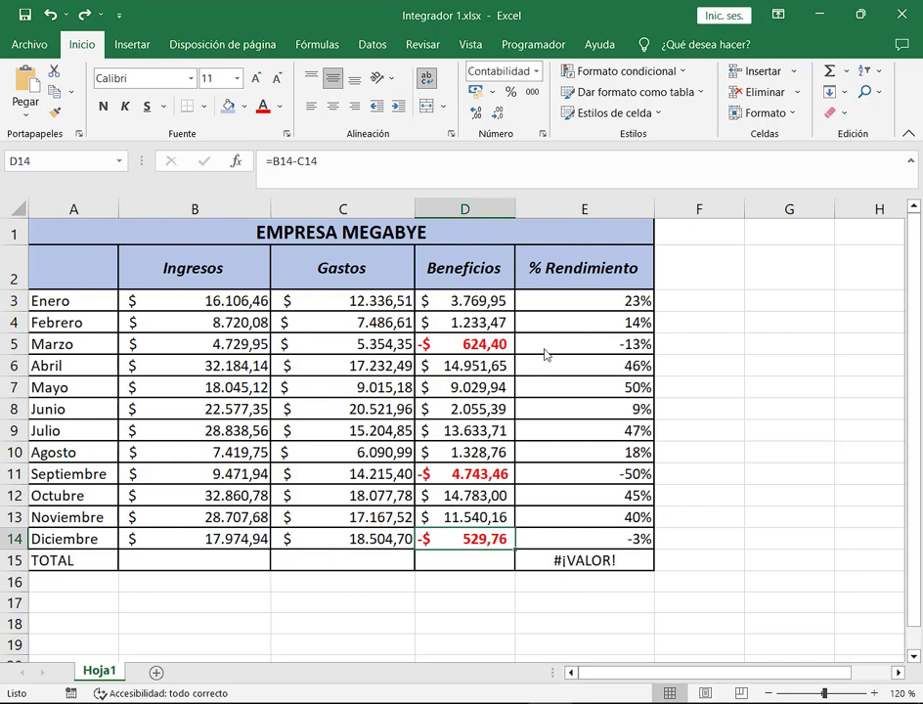
{"action": "left_click", "coordinate": [486, 624]}
{"action": "left_click", "coordinate": [495, 561]}
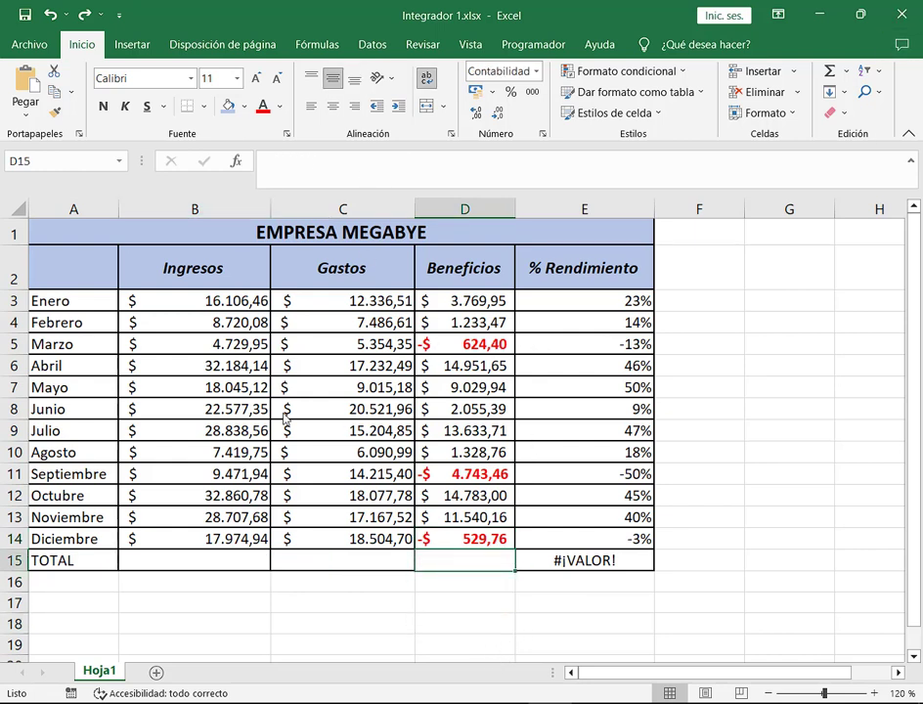
{"action": "left_click", "coordinate": [219, 541]}
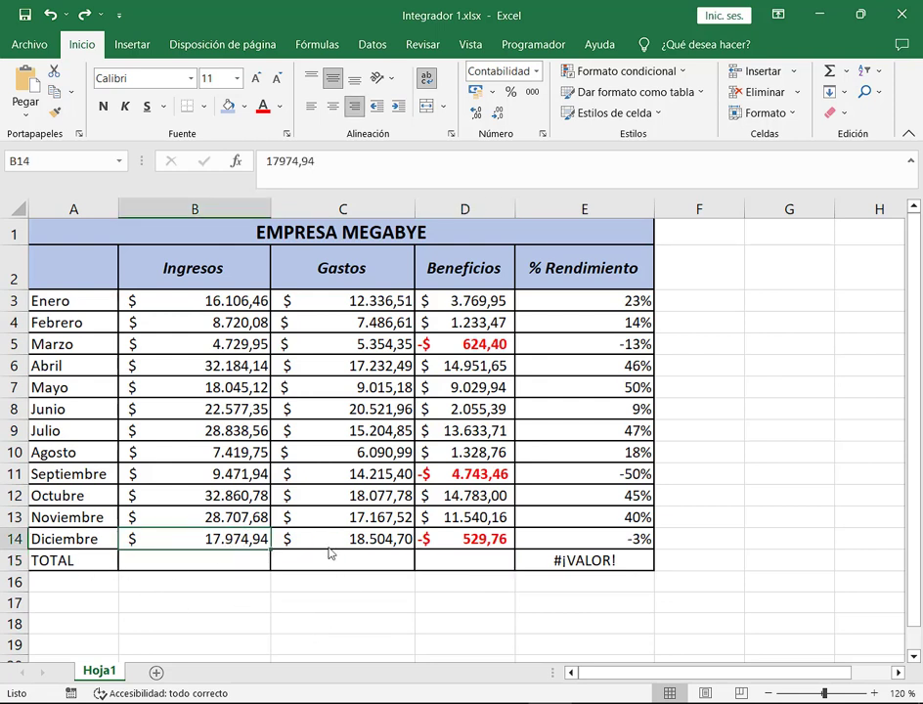
Restore the workbook window to check the call's chat messages, and maximize it again.
{"action": "left_click", "coordinate": [860, 15]}
{"action": "left_click_drag", "start_coordinate": [386, 26], "coordinate": [343, 31]}
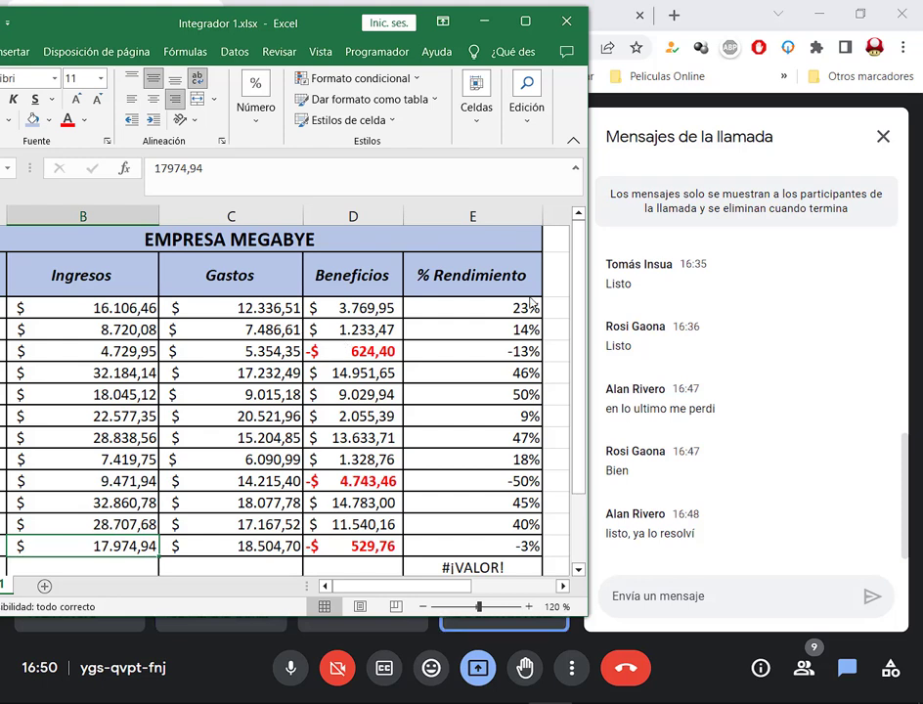
{"action": "double_click", "coordinate": [389, 17]}
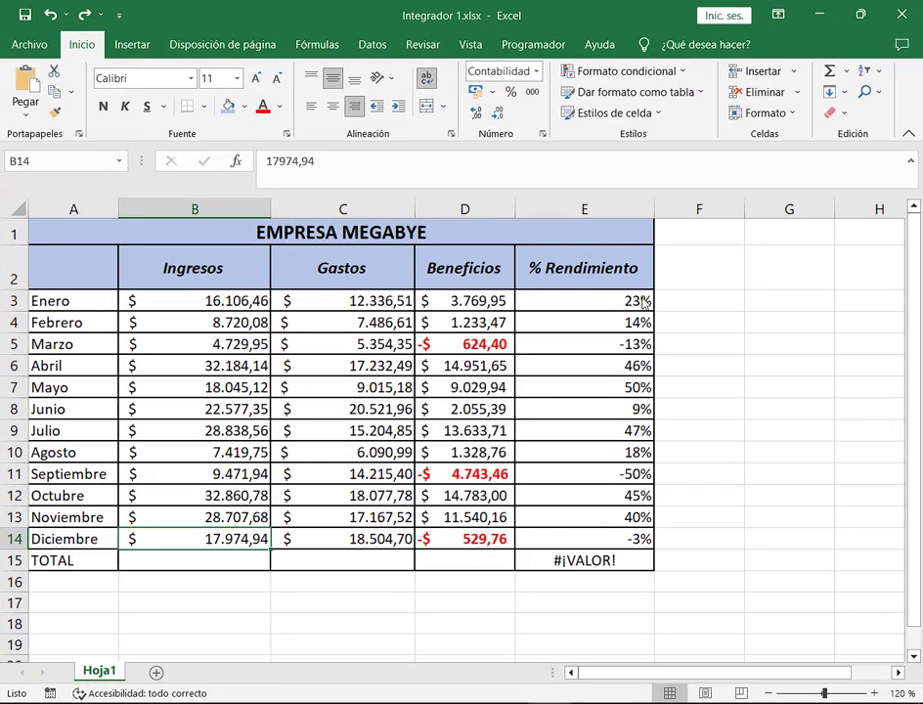
Start a conditional formatting rule on the % Rendimiento values in E3:E14 for cells less than 0.
{"action": "left_click_drag", "start_coordinate": [640, 301], "coordinate": [624, 537]}
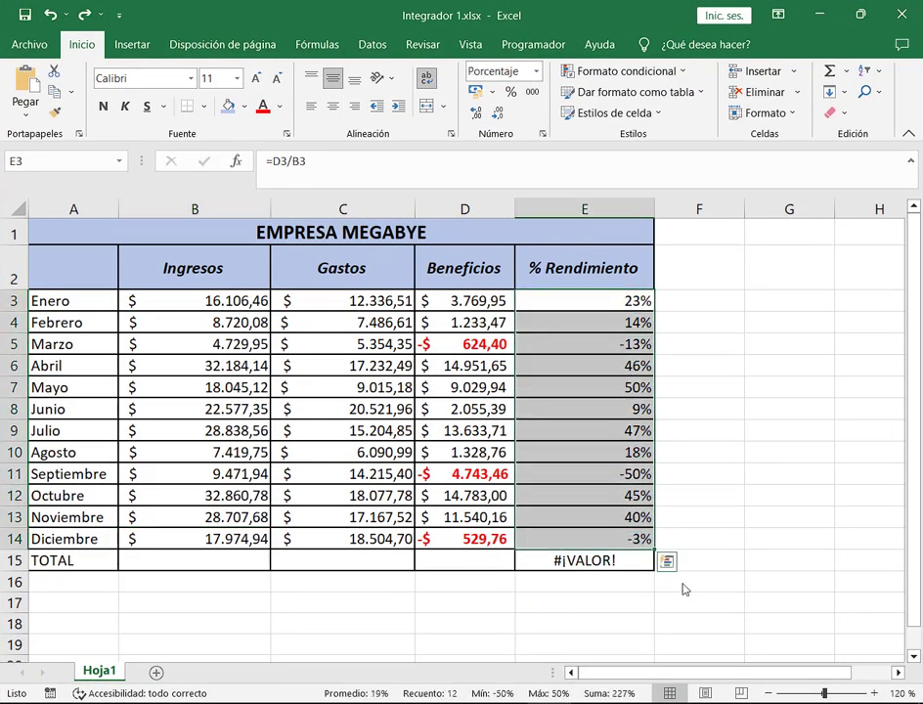
{"action": "left_click", "coordinate": [662, 74]}
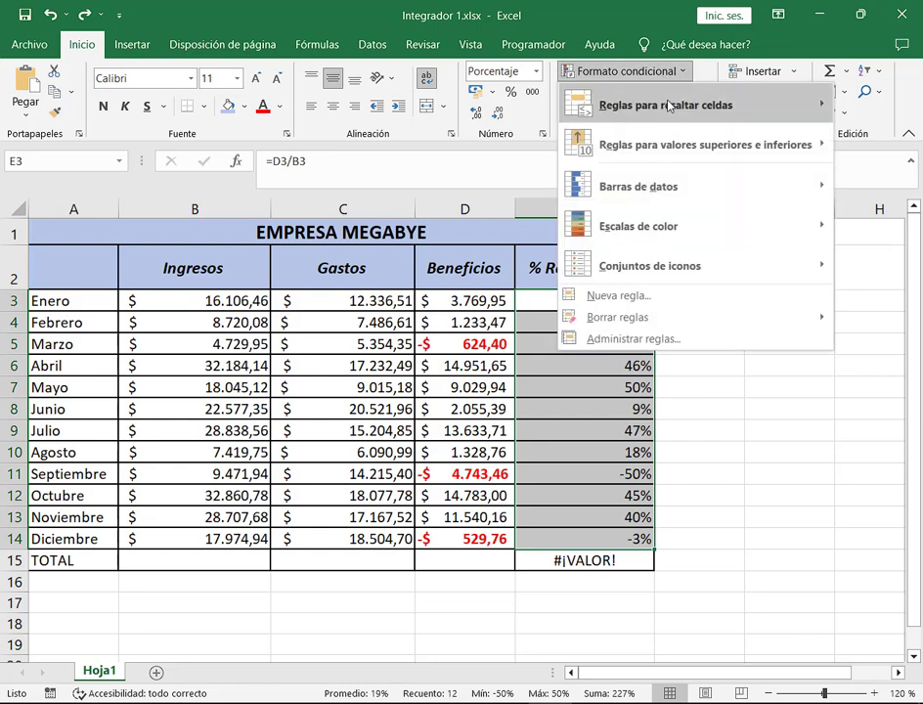
{"action": "mouse_move", "coordinate": [672, 106]}
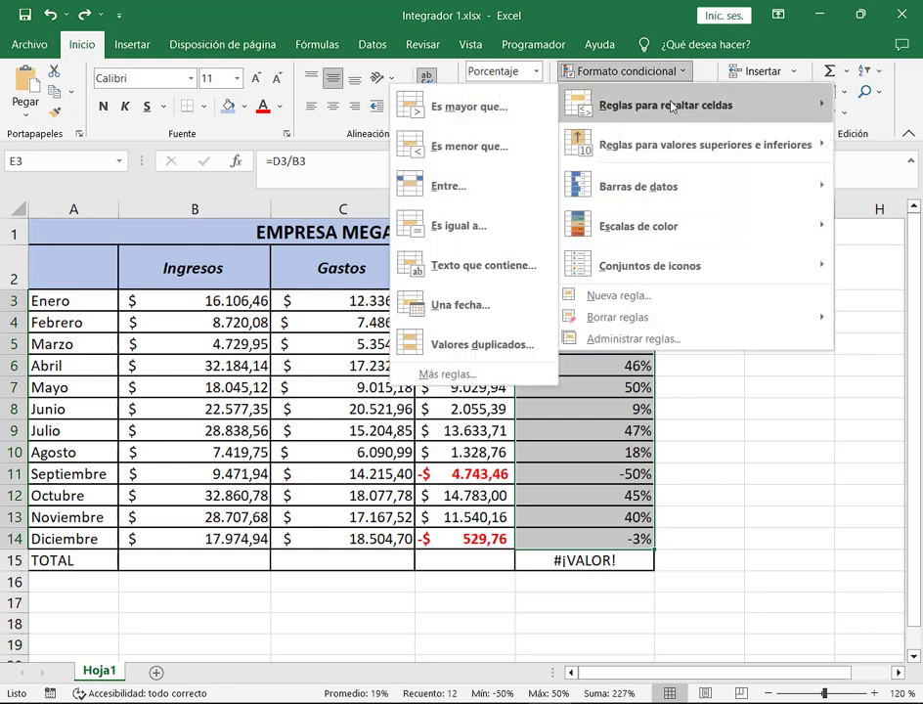
{"action": "left_click", "coordinate": [465, 147]}
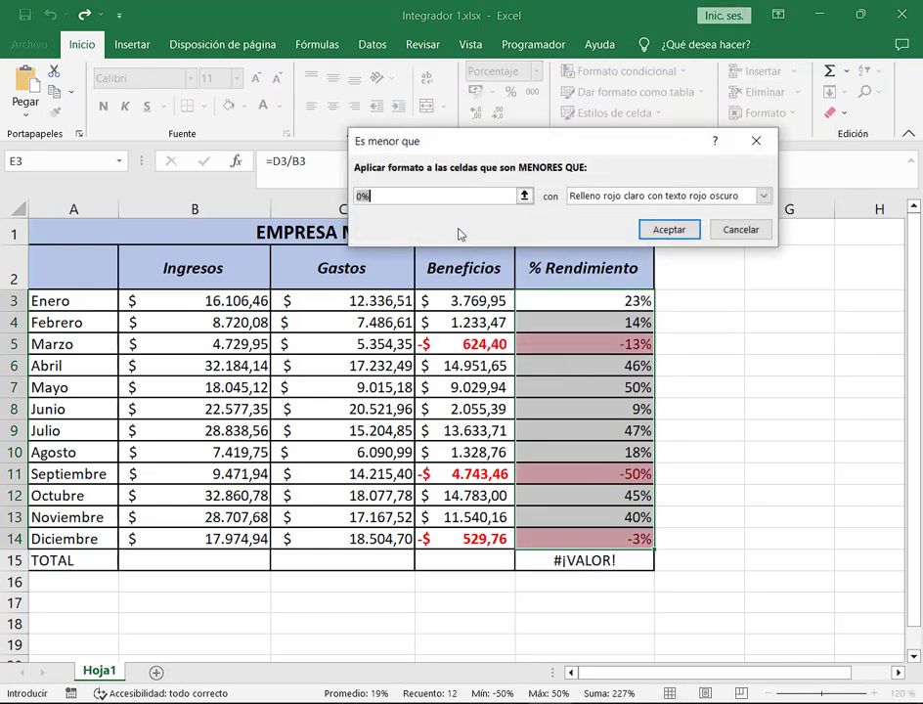
{"action": "type", "text": "0"}
{"action": "key", "text": "Home"}
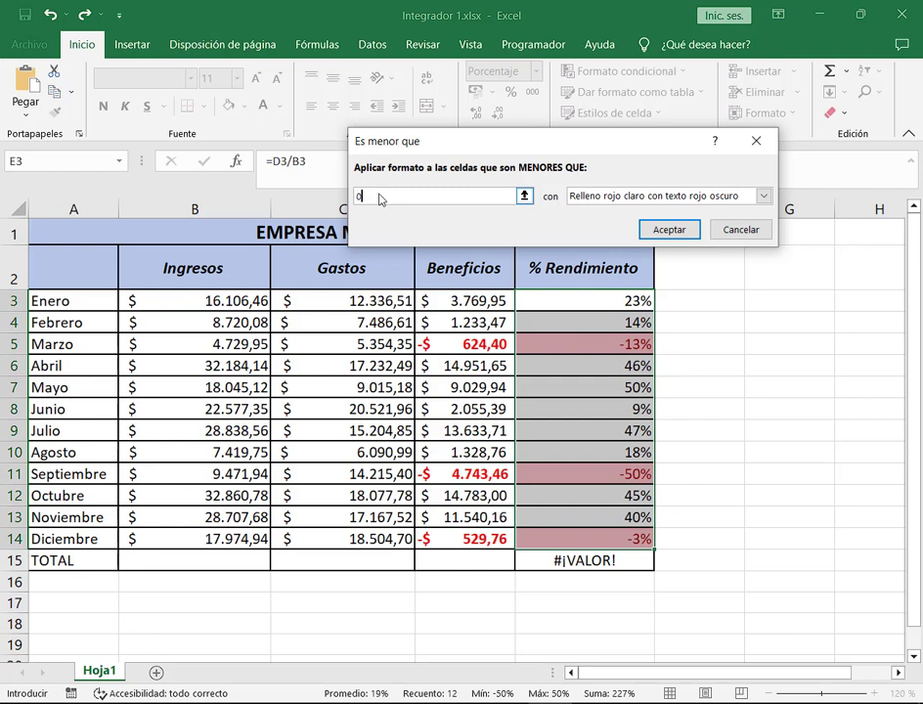
Apply the rule with a custom format of red, bold (Negrita) font, and save the workbook.
{"action": "left_click", "coordinate": [763, 197]}
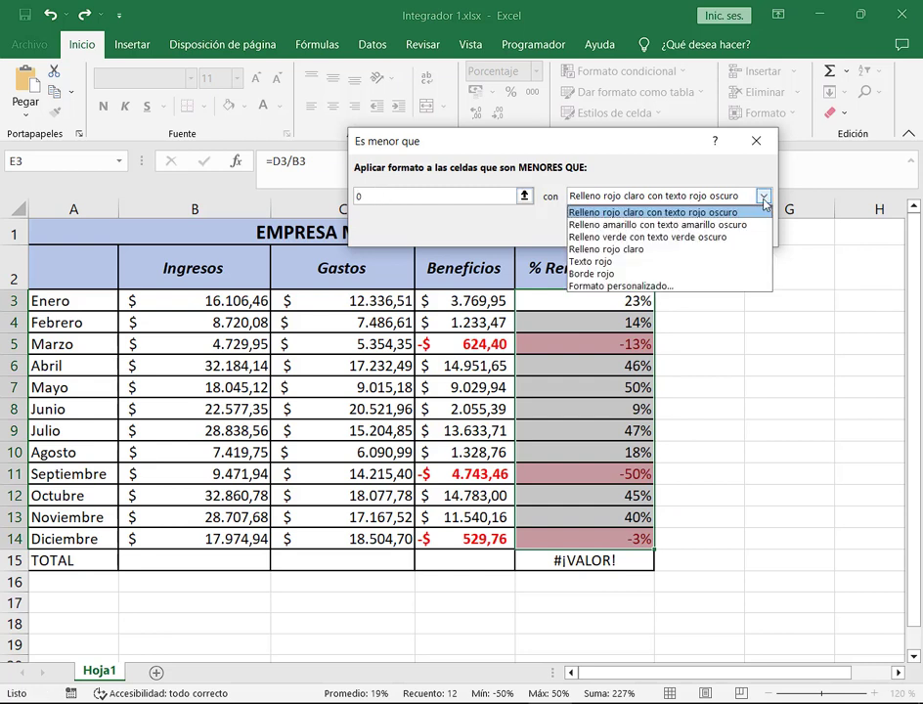
{"action": "left_click", "coordinate": [619, 285]}
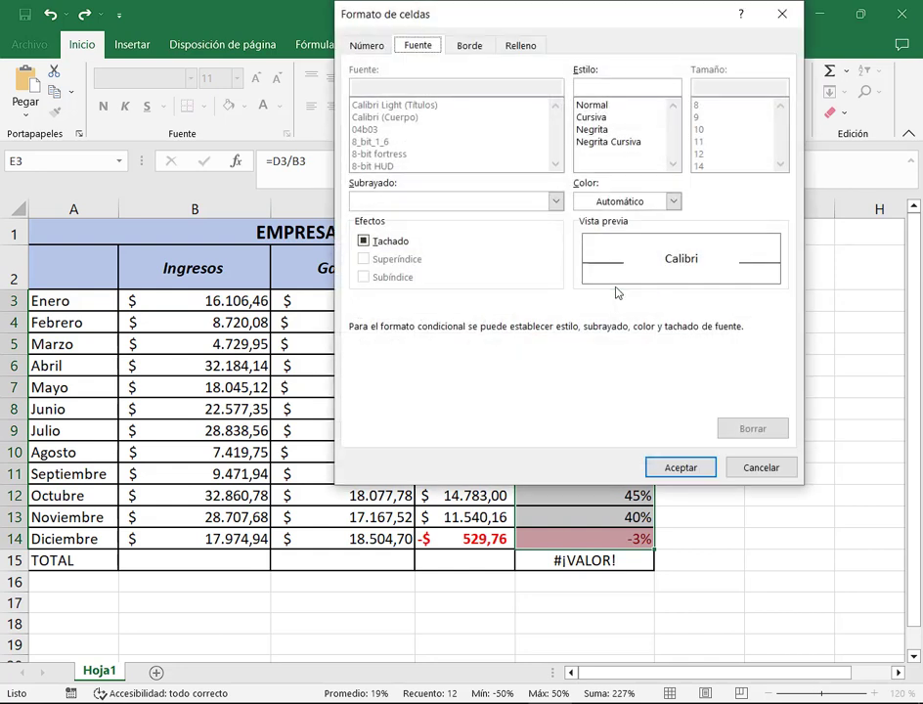
{"action": "left_click", "coordinate": [673, 200]}
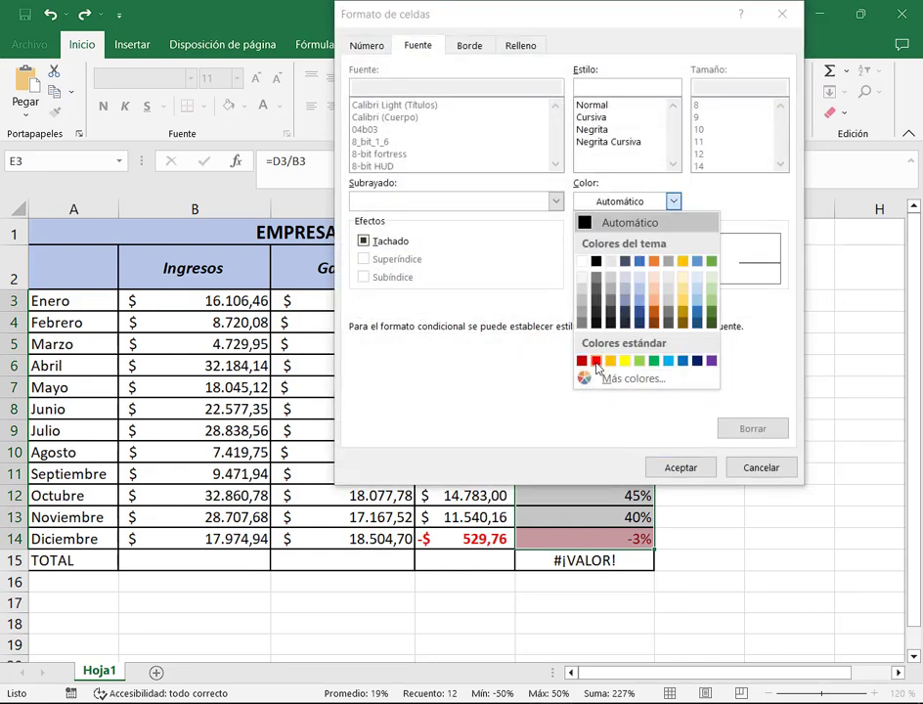
{"action": "left_click", "coordinate": [595, 361]}
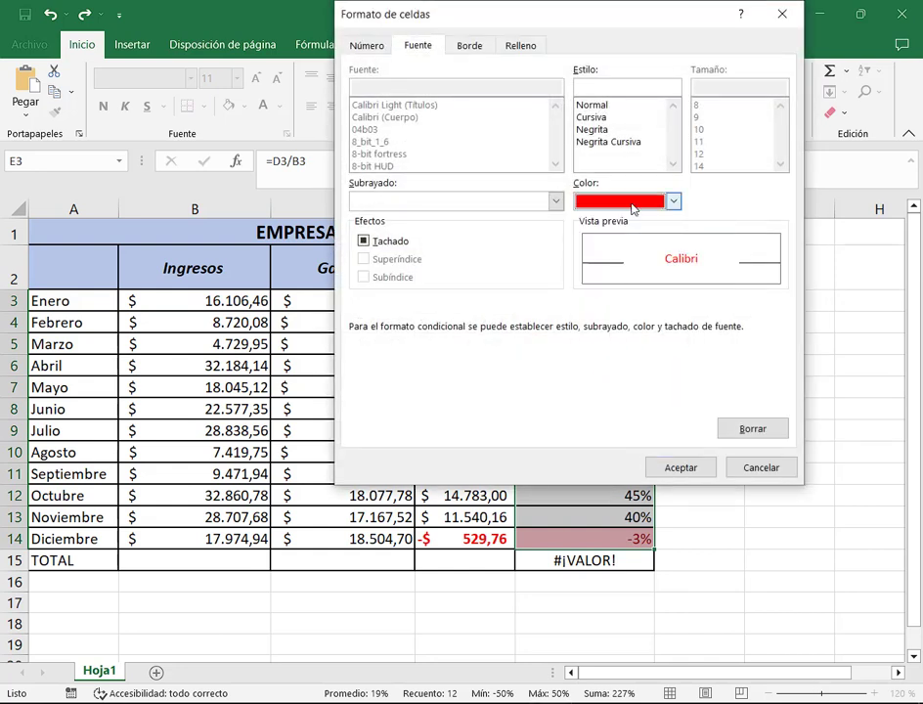
{"action": "left_click", "coordinate": [592, 132]}
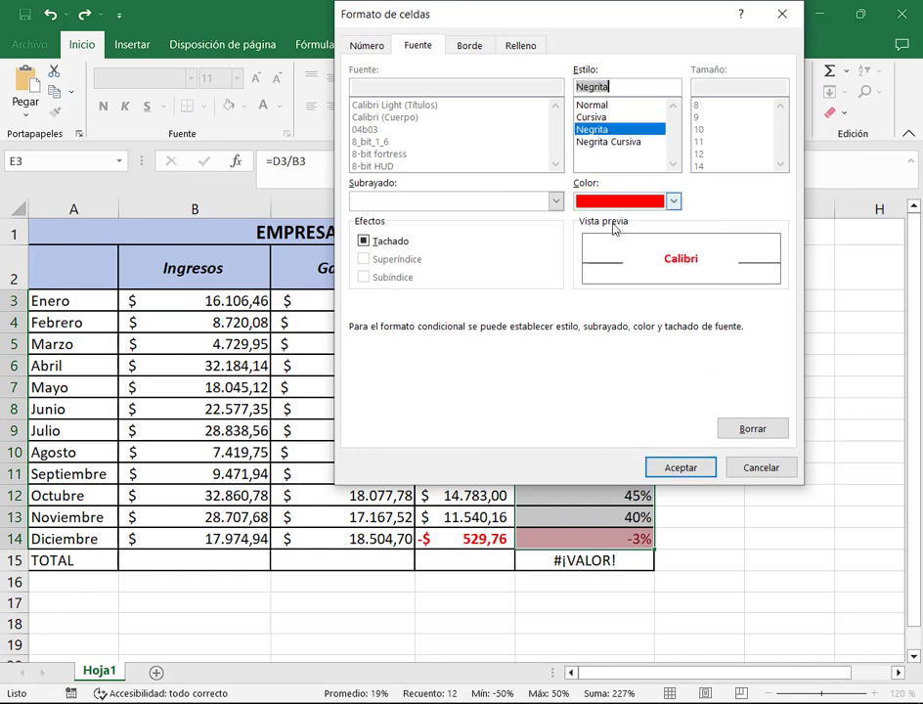
{"action": "left_click", "coordinate": [687, 468]}
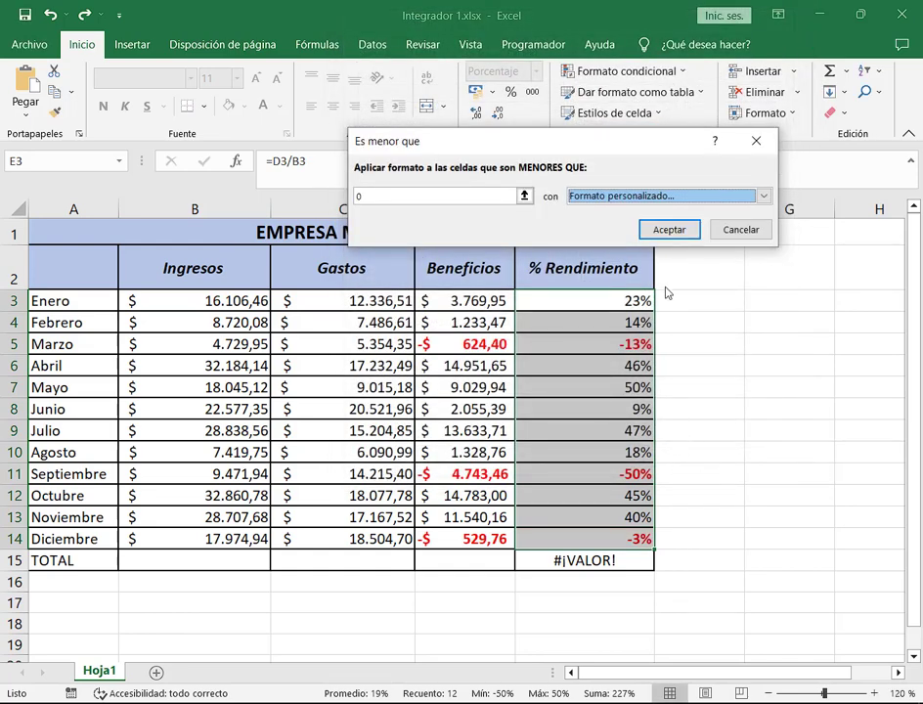
{"action": "left_click", "coordinate": [672, 232]}
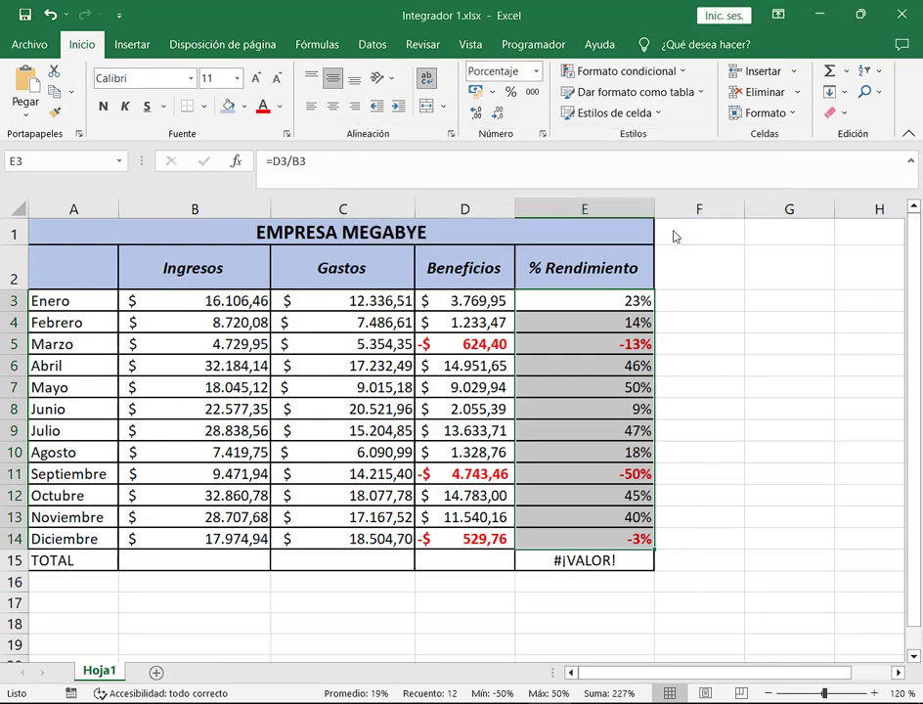
{"action": "left_click", "coordinate": [26, 16]}
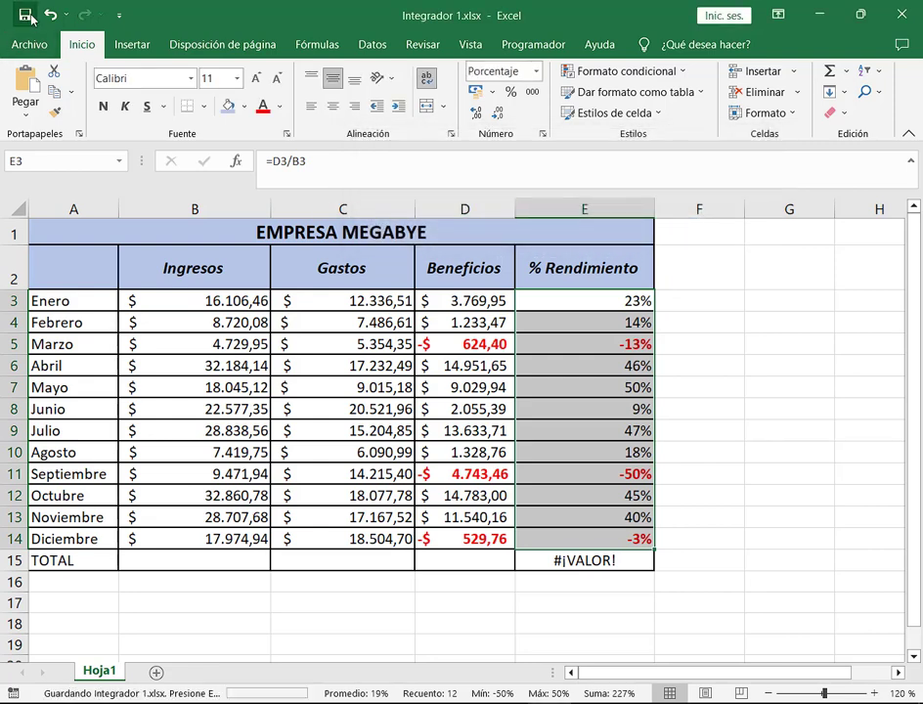
{"action": "left_click", "coordinate": [693, 275]}
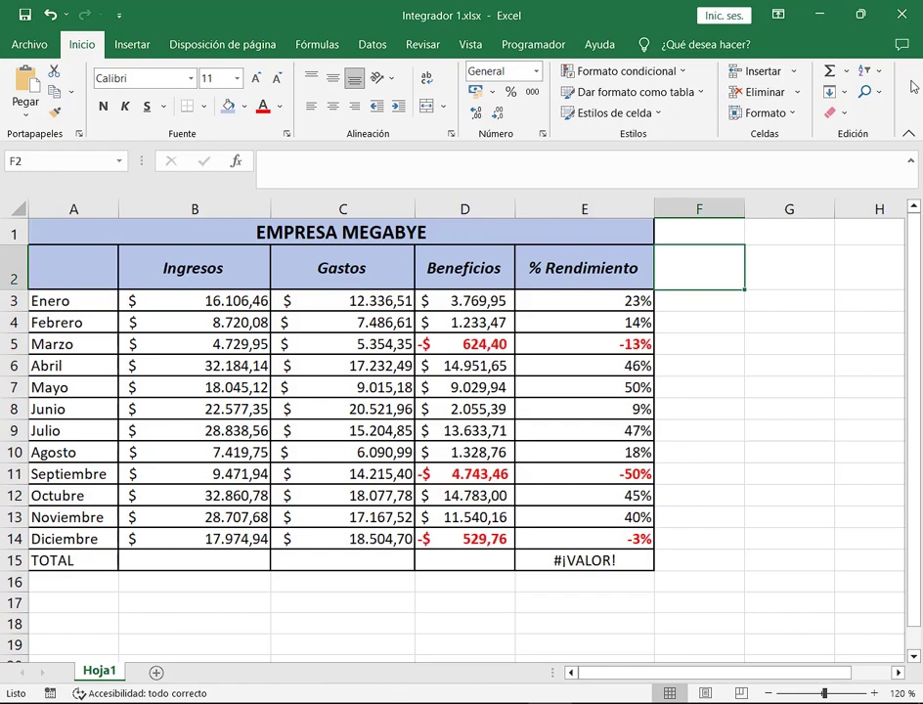
Reduce the workbook window to look at the call chat for replies, and maximize it again.
{"action": "left_click", "coordinate": [860, 15]}
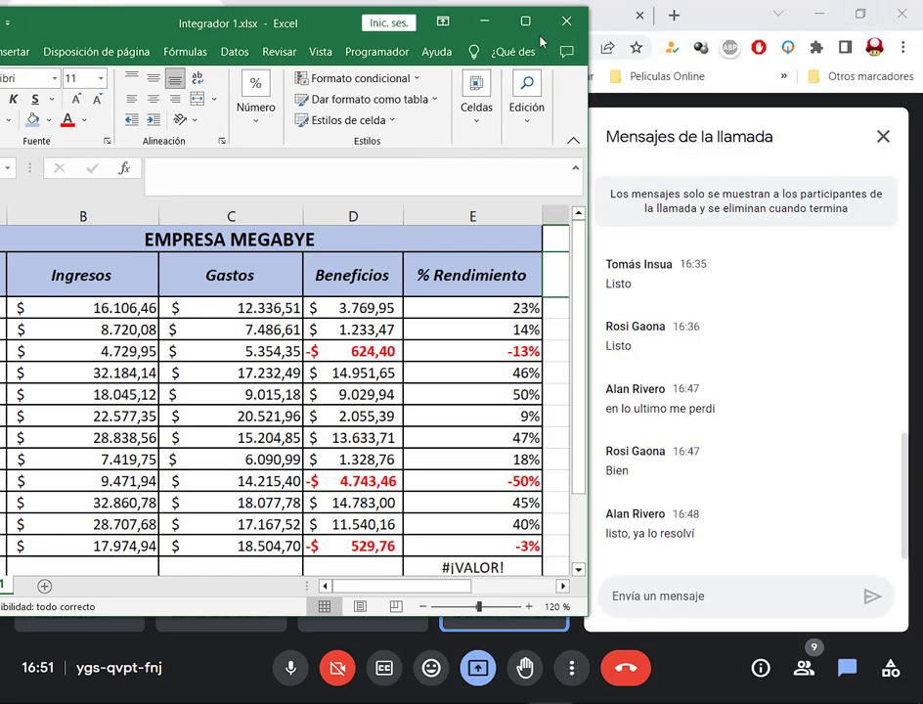
{"action": "left_click_drag", "start_coordinate": [395, 12], "coordinate": [533, 39]}
{"action": "double_click", "coordinate": [533, 39]}
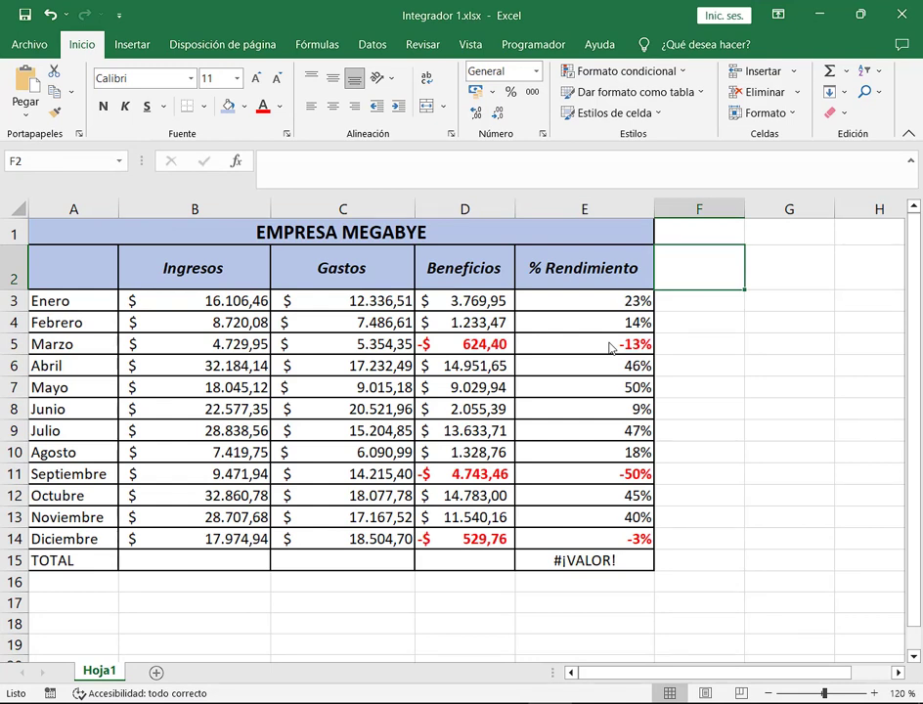
Examine the options for clearing conditional formatting rules from the selected E3:E14 cells or from the whole sheet.
{"action": "left_click_drag", "start_coordinate": [626, 305], "coordinate": [617, 550]}
{"action": "left_click", "coordinate": [681, 74]}
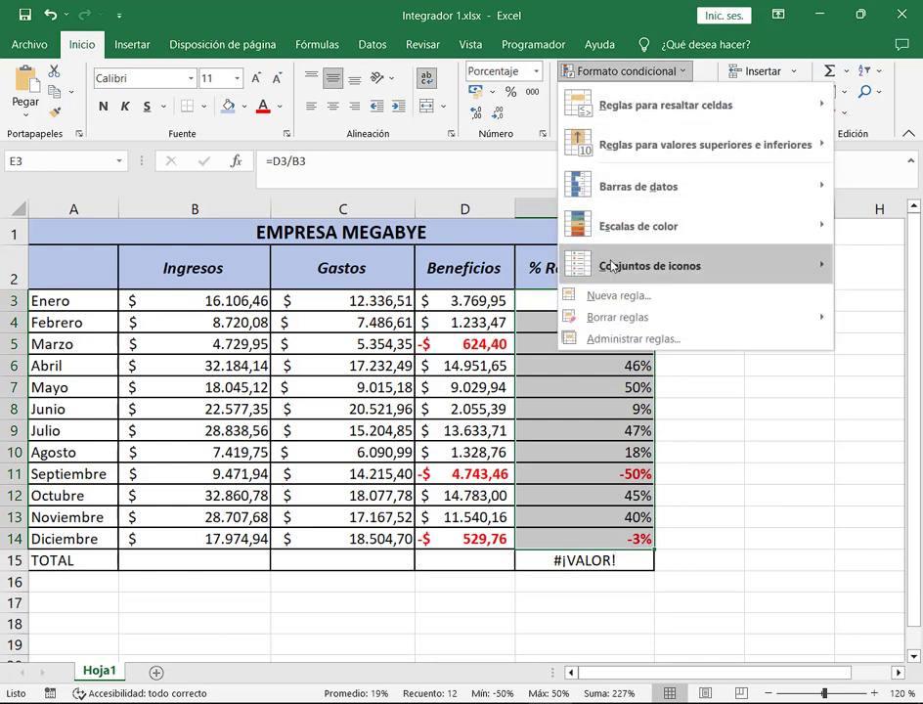
{"action": "mouse_move", "coordinate": [621, 328]}
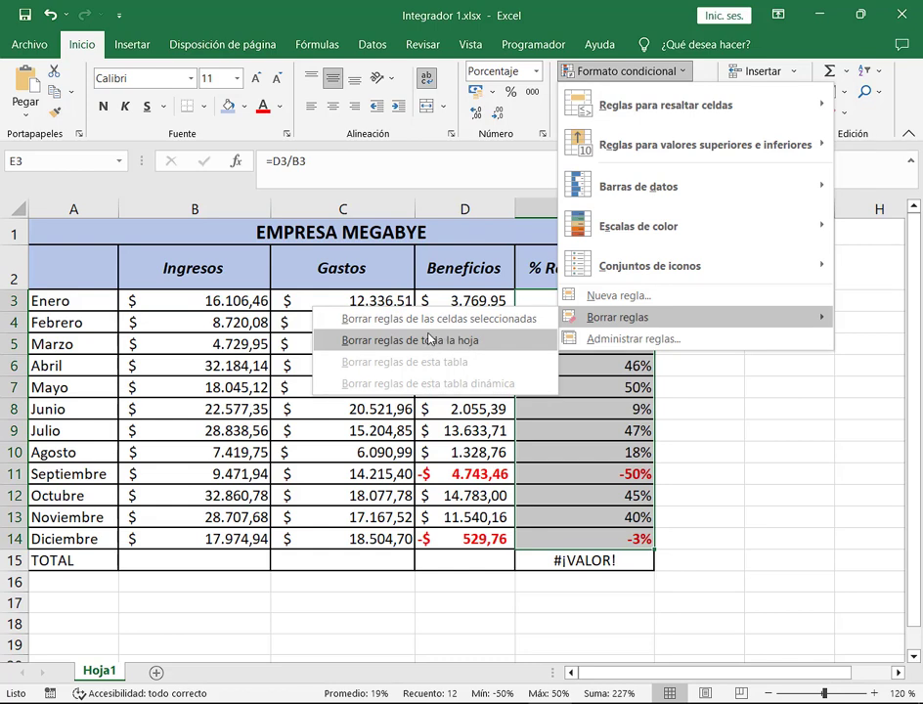
{"action": "left_click_drag", "start_coordinate": [457, 346], "coordinate": [489, 352]}
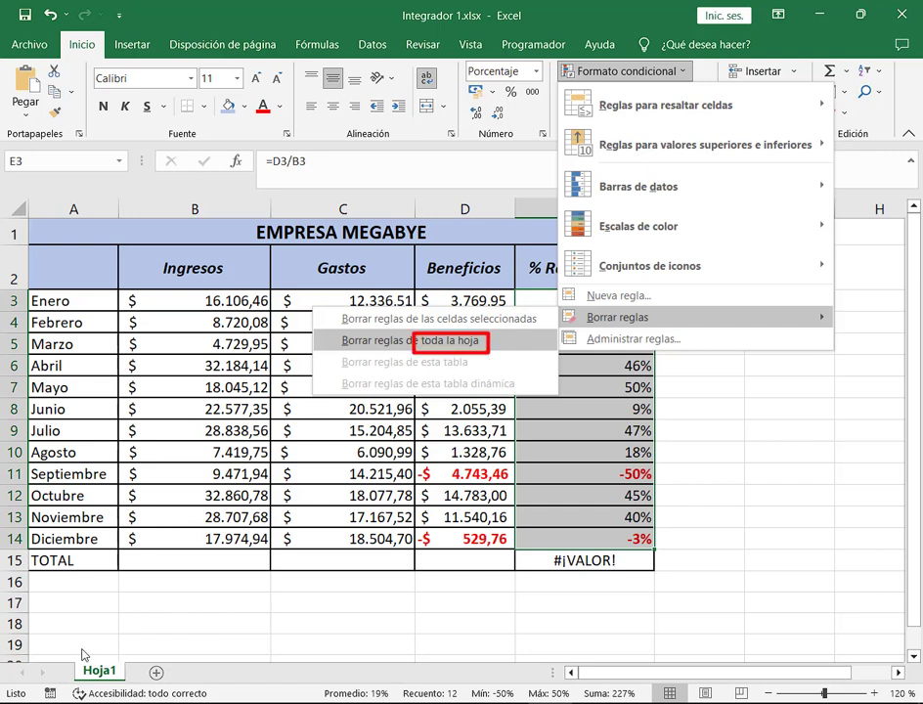
{"action": "left_click_drag", "start_coordinate": [71, 653], "coordinate": [129, 685]}
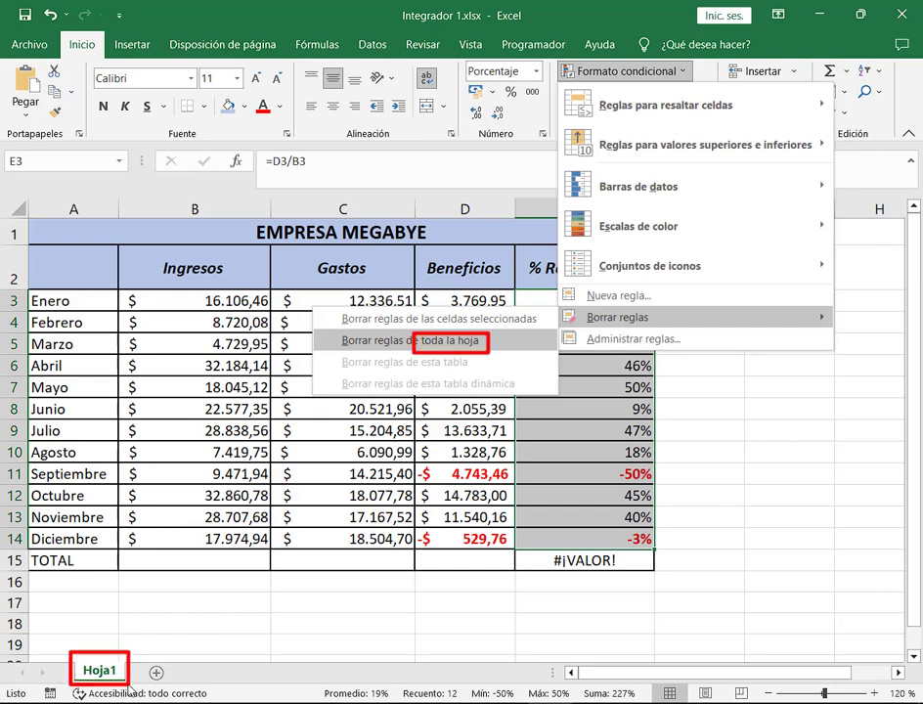
{"action": "left_click_drag", "start_coordinate": [151, 619], "coordinate": [147, 652]}
{"action": "left_click_drag", "start_coordinate": [199, 618], "coordinate": [194, 646]}
{"action": "left_click_drag", "start_coordinate": [243, 623], "coordinate": [243, 655]}
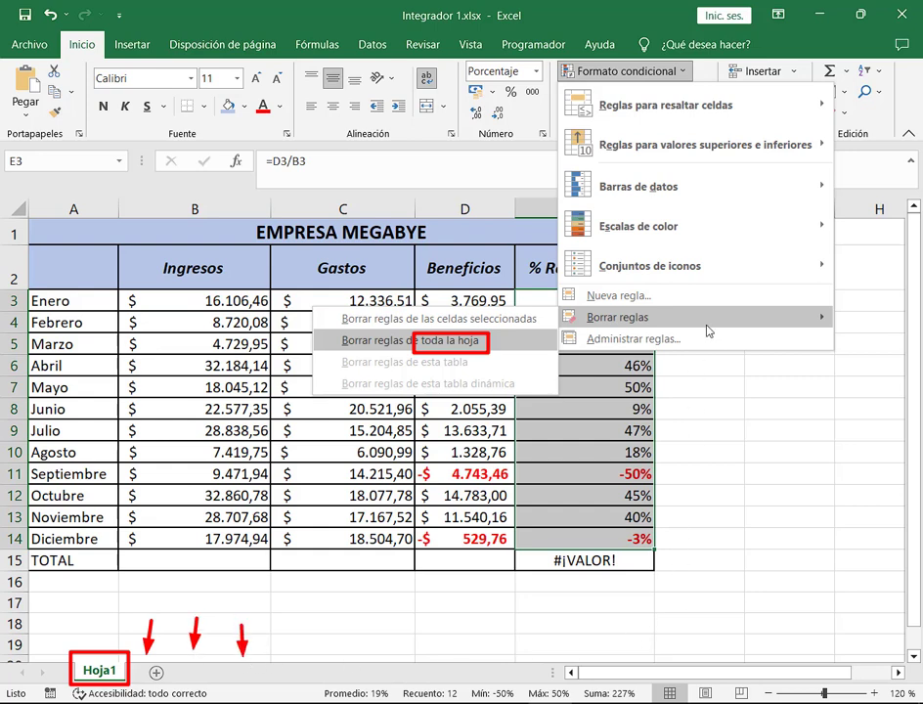
{"action": "key", "text": "Escape"}
{"action": "left_click", "coordinate": [623, 70]}
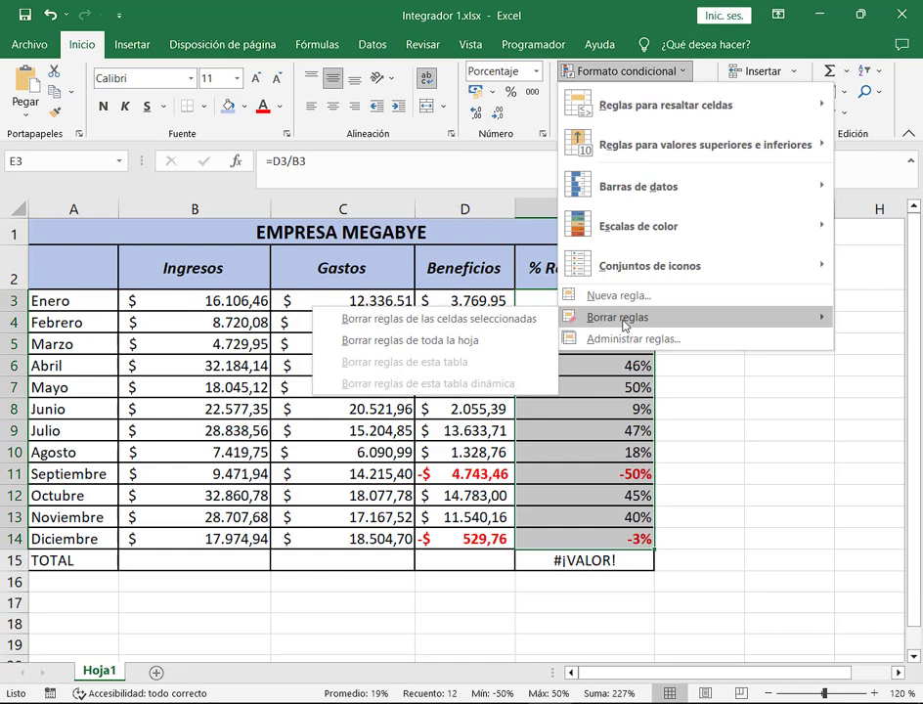
{"action": "left_click", "coordinate": [510, 320]}
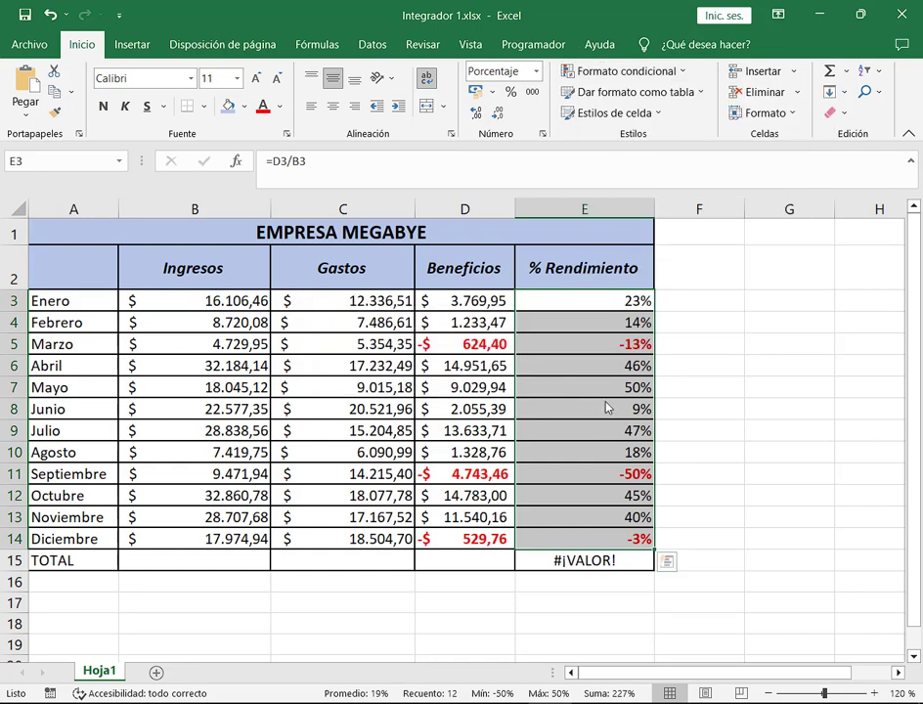
Select the Marzo % Rendimiento cell E5 and restore the workbook window to check the call chat.
{"action": "left_click", "coordinate": [577, 344]}
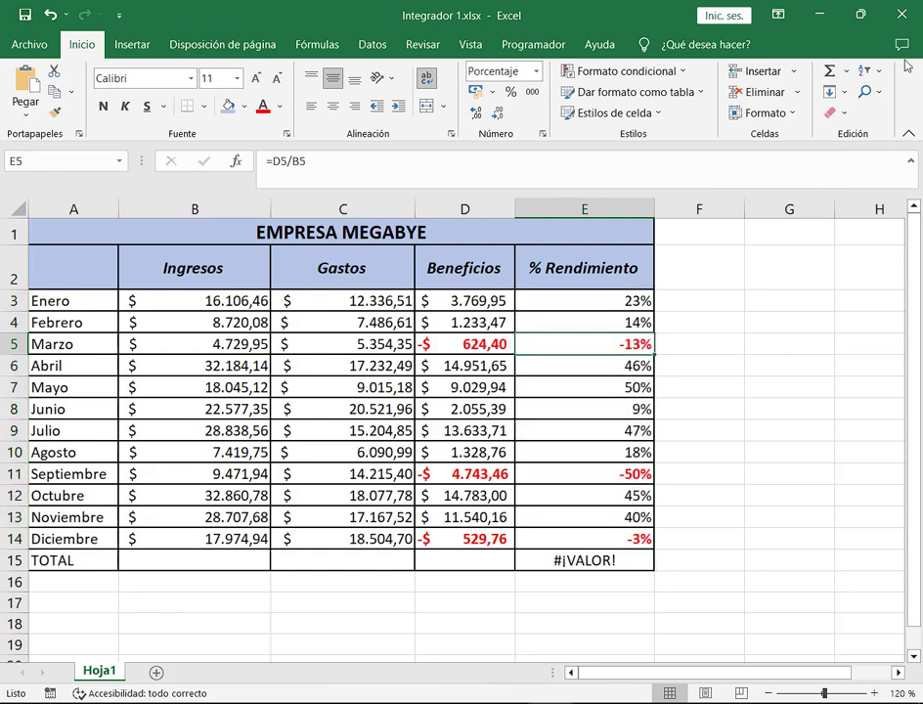
{"action": "double_click", "coordinate": [645, 11]}
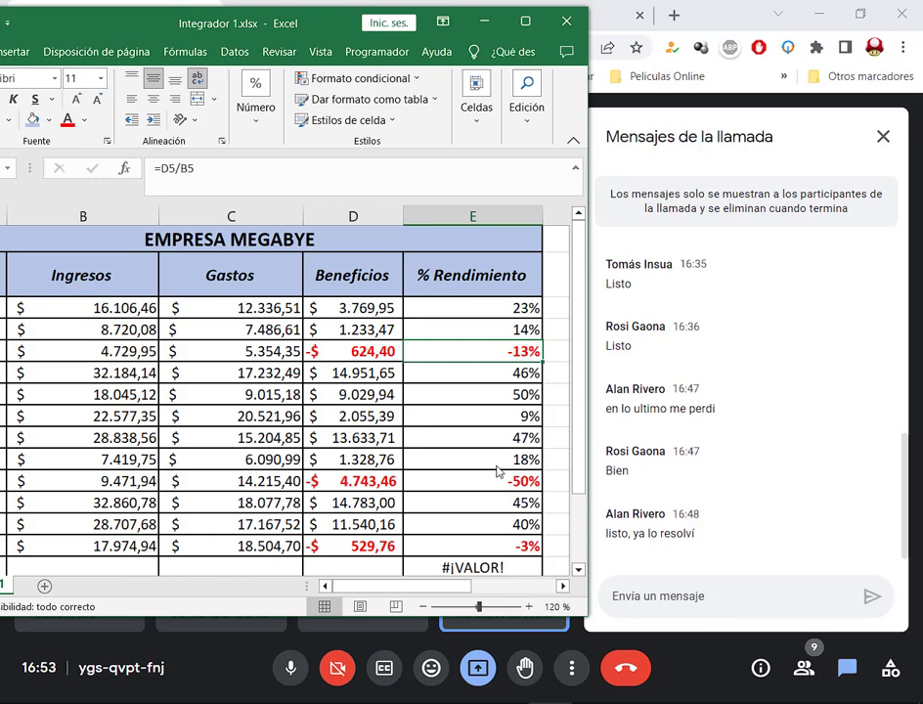
Read instruction 5 in the assignment PDF on calculating the TOTAL row with AutoSum, and return to the workbook.
{"action": "left_click", "coordinate": [525, 21]}
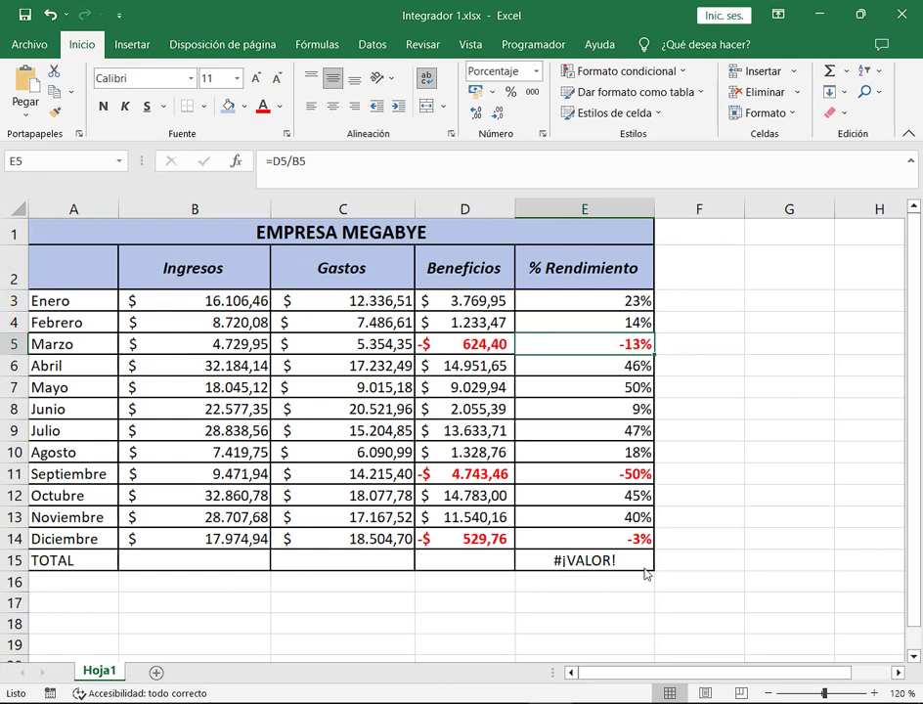
{"action": "left_click", "coordinate": [200, 562]}
{"action": "key", "text": "alt+Tab"}
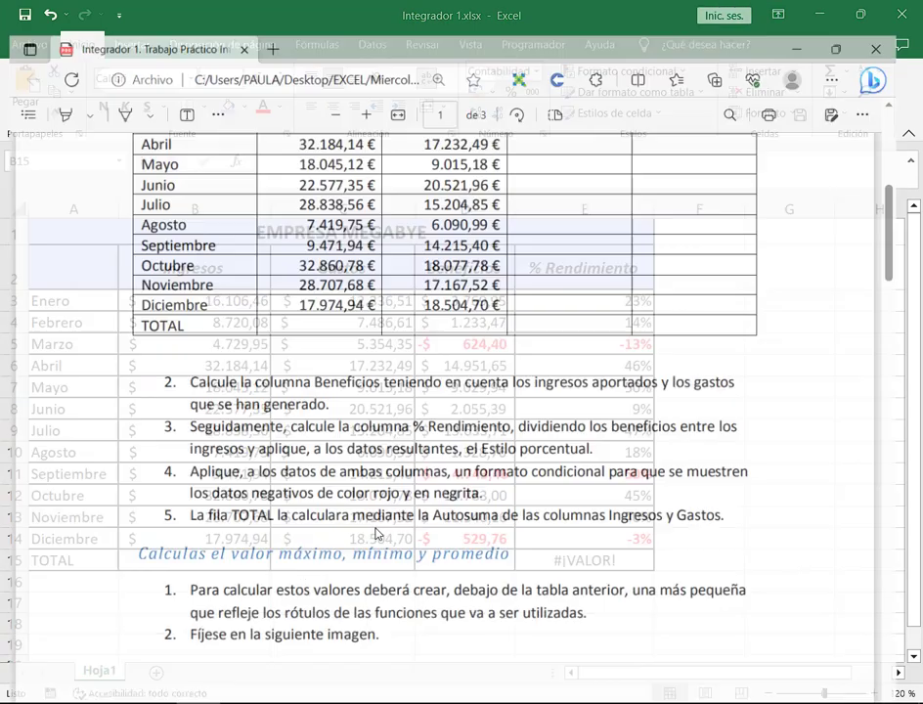
{"action": "left_click_drag", "start_coordinate": [194, 500], "coordinate": [619, 508]}
{"action": "left_click", "coordinate": [414, 512]}
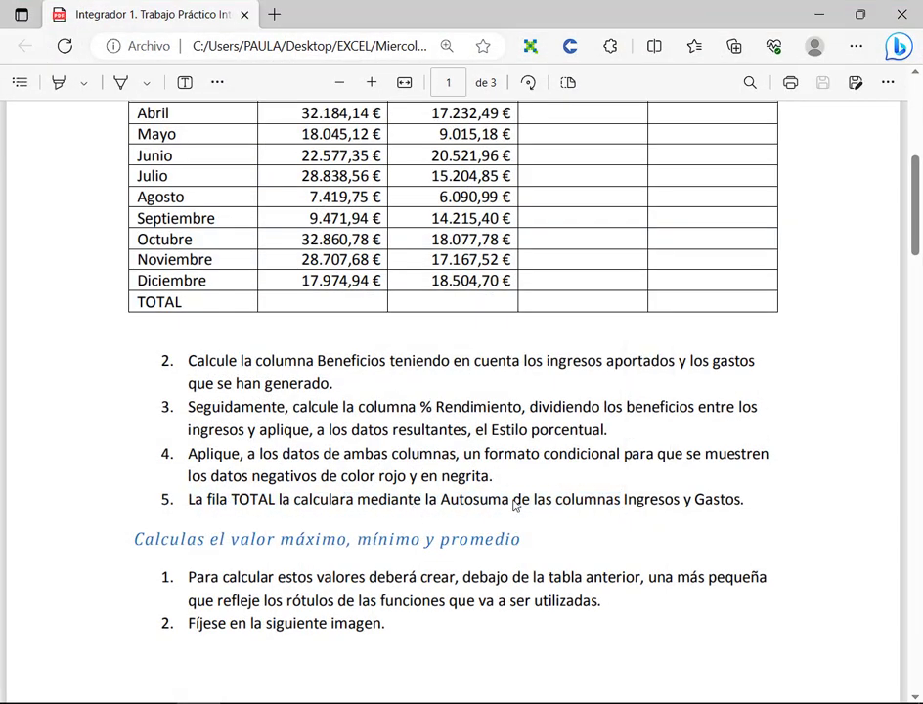
{"action": "left_click", "coordinate": [818, 20]}
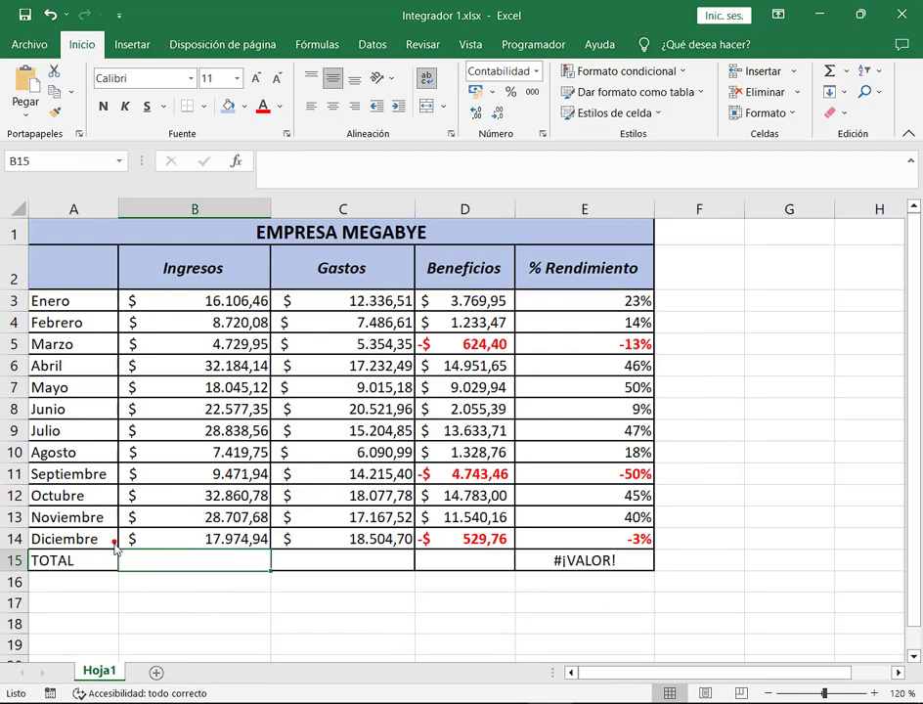
Total the Ingresos column in B15 with AutoSum over B3:B14, and fill the formula across to D15.
{"action": "left_click_drag", "start_coordinate": [116, 543], "coordinate": [278, 581]}
{"action": "left_click_drag", "start_coordinate": [259, 634], "coordinate": [253, 577]}
{"action": "mouse_move", "coordinate": [811, 60]}
{"action": "left_mouse_down"}
{"action": "mouse_move", "coordinate": [841, 71]}
{"action": "mouse_move", "coordinate": [897, 147]}
{"action": "left_mouse_up"}
{"action": "left_click_drag", "start_coordinate": [820, 62], "coordinate": [840, 80]}
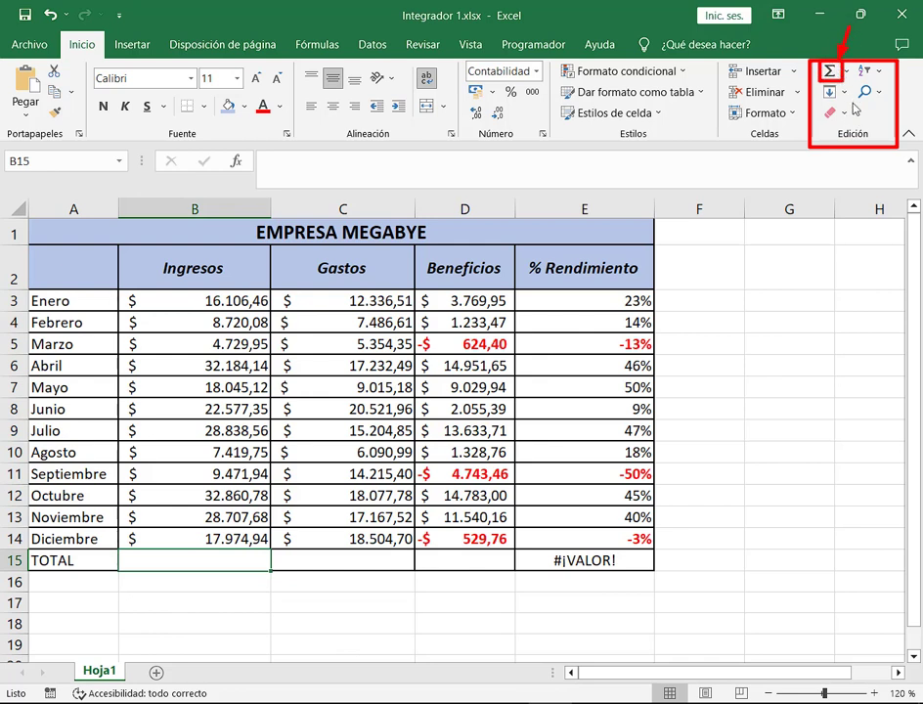
{"action": "key", "text": "Escape"}
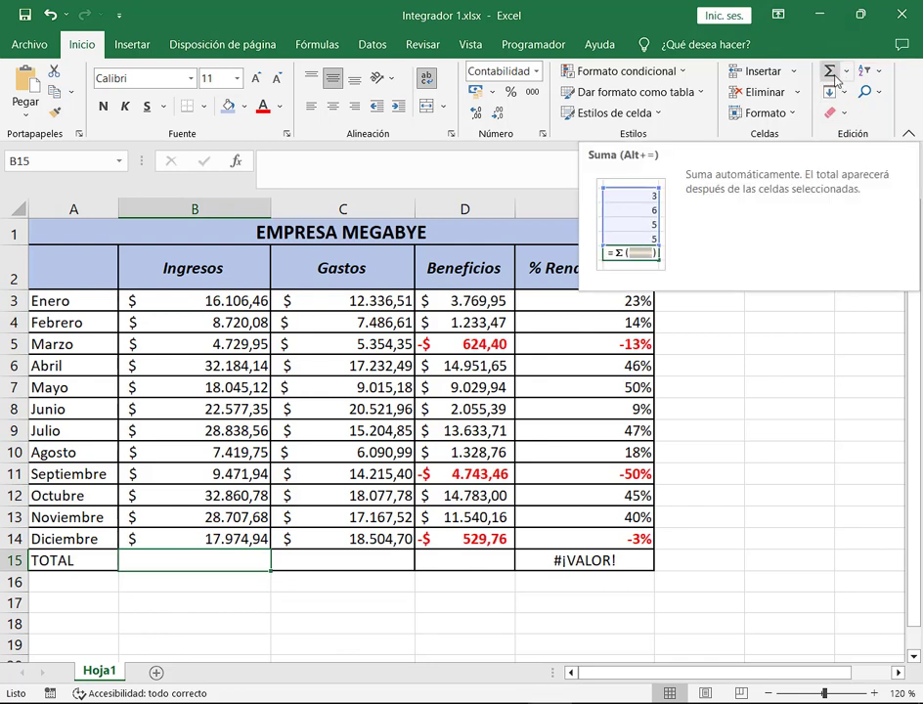
{"action": "left_click", "coordinate": [831, 74]}
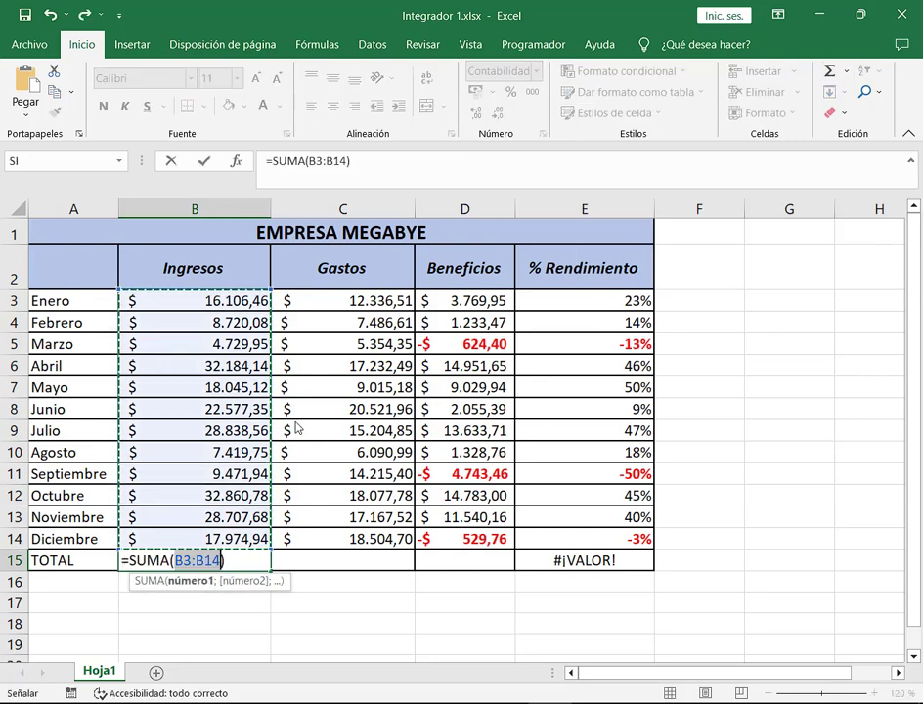
{"action": "key", "text": "Return"}
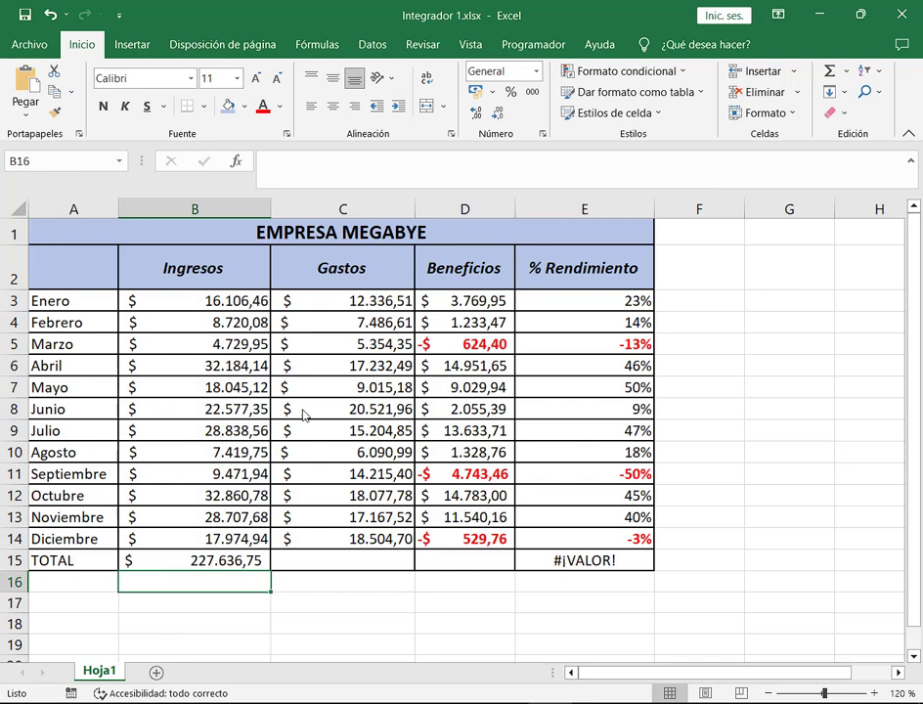
{"action": "left_click", "coordinate": [250, 565]}
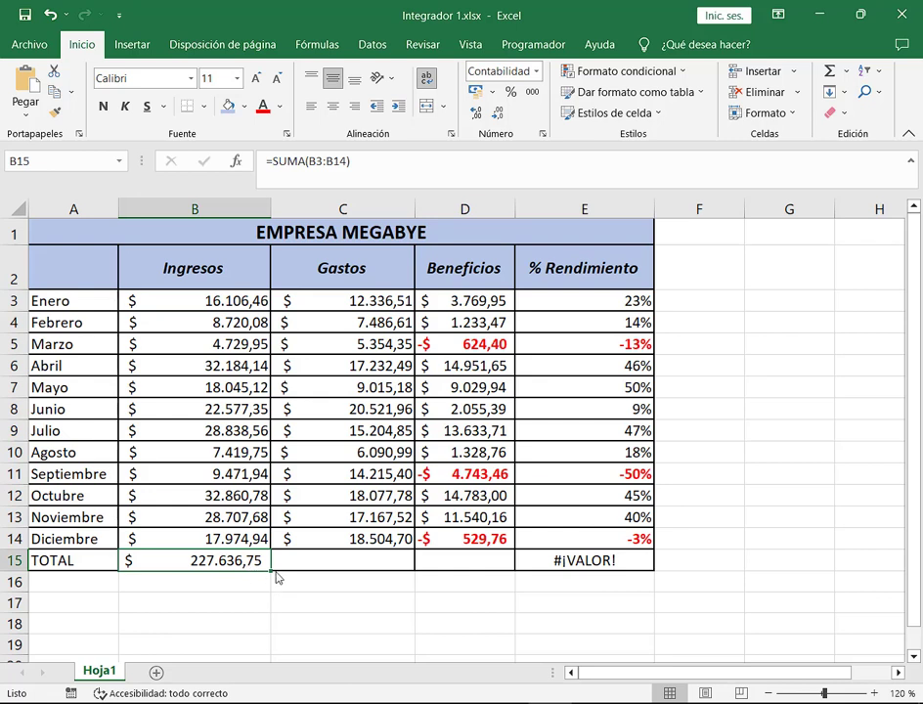
{"action": "left_click_drag", "start_coordinate": [271, 570], "coordinate": [508, 573]}
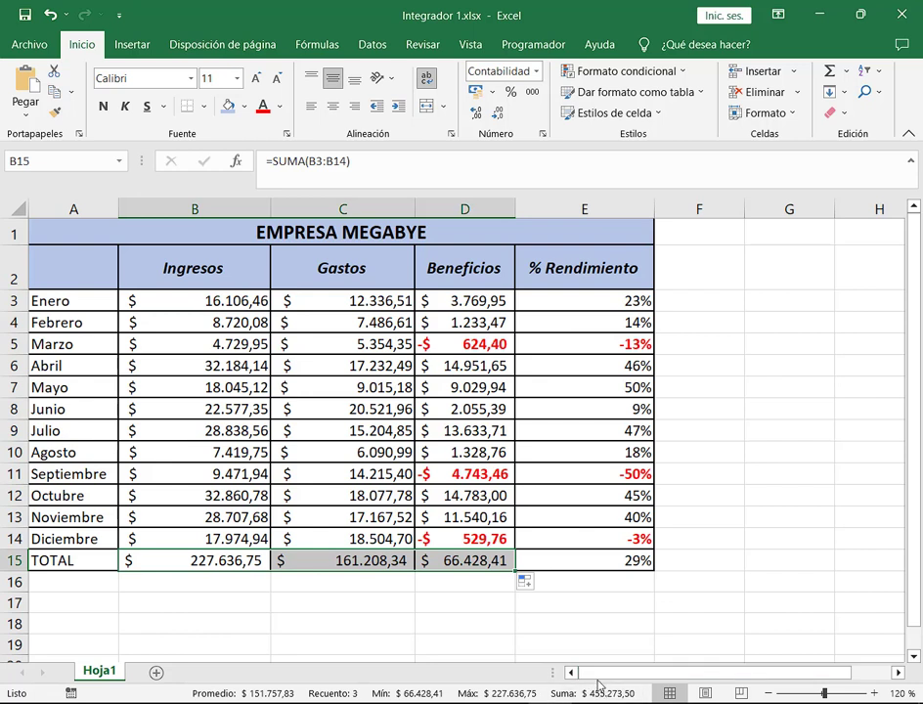
Clear the totals in B15:D15 and calculate all three at once by applying AutoSum to the range B3:D15.
{"action": "key", "text": "Delete"}
{"action": "left_click", "coordinate": [627, 626]}
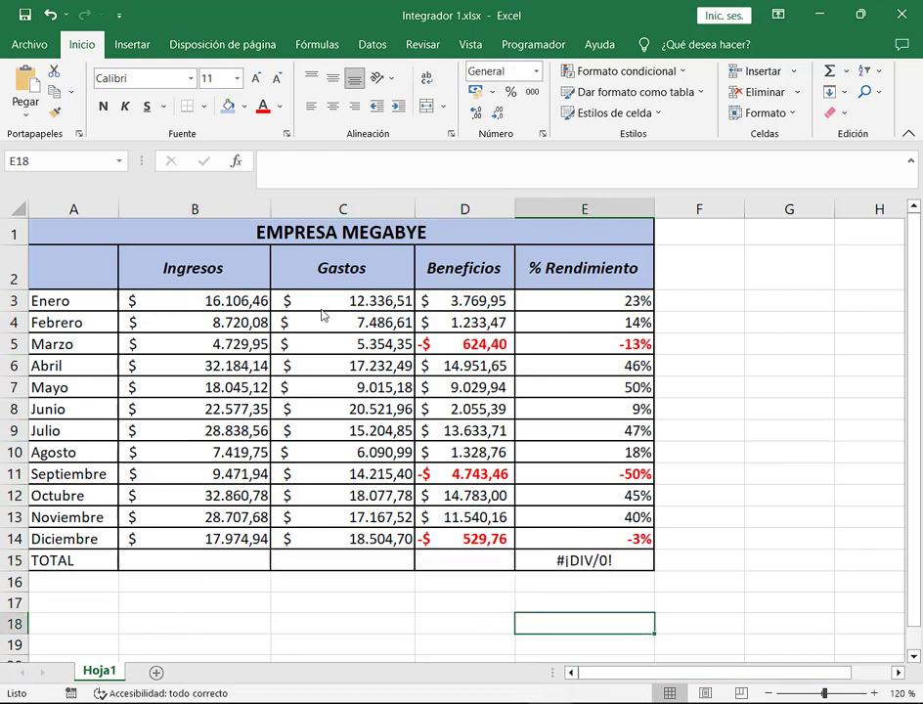
{"action": "left_click", "coordinate": [220, 303]}
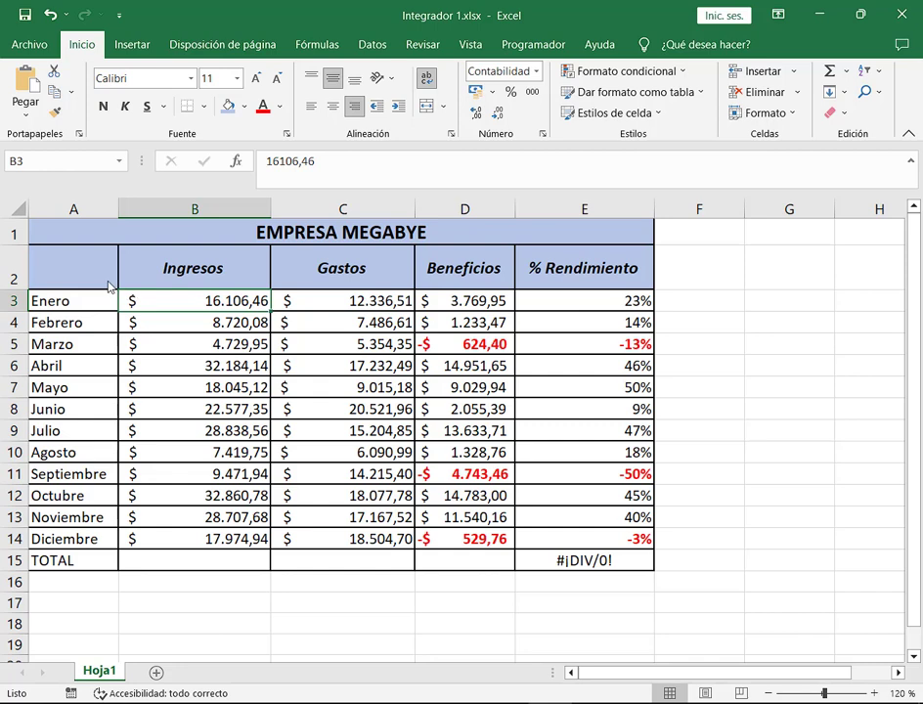
{"action": "mouse_move", "coordinate": [114, 286]}
{"action": "left_mouse_down"}
{"action": "mouse_move", "coordinate": [457, 448]}
{"action": "mouse_move", "coordinate": [515, 525]}
{"action": "mouse_move", "coordinate": [518, 555]}
{"action": "left_mouse_up"}
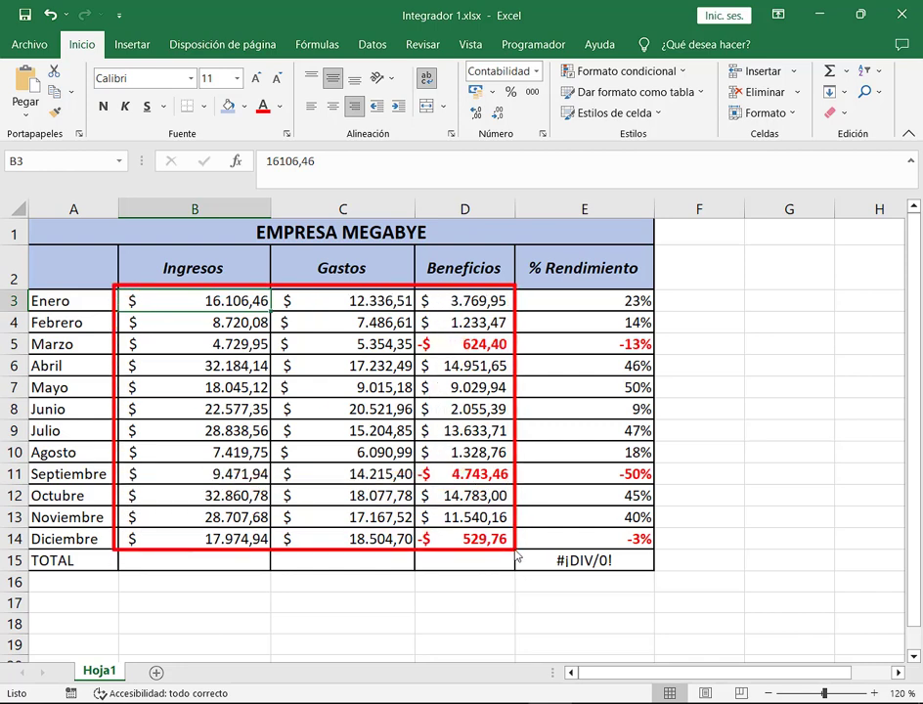
{"action": "left_click_drag", "start_coordinate": [518, 556], "coordinate": [518, 579]}
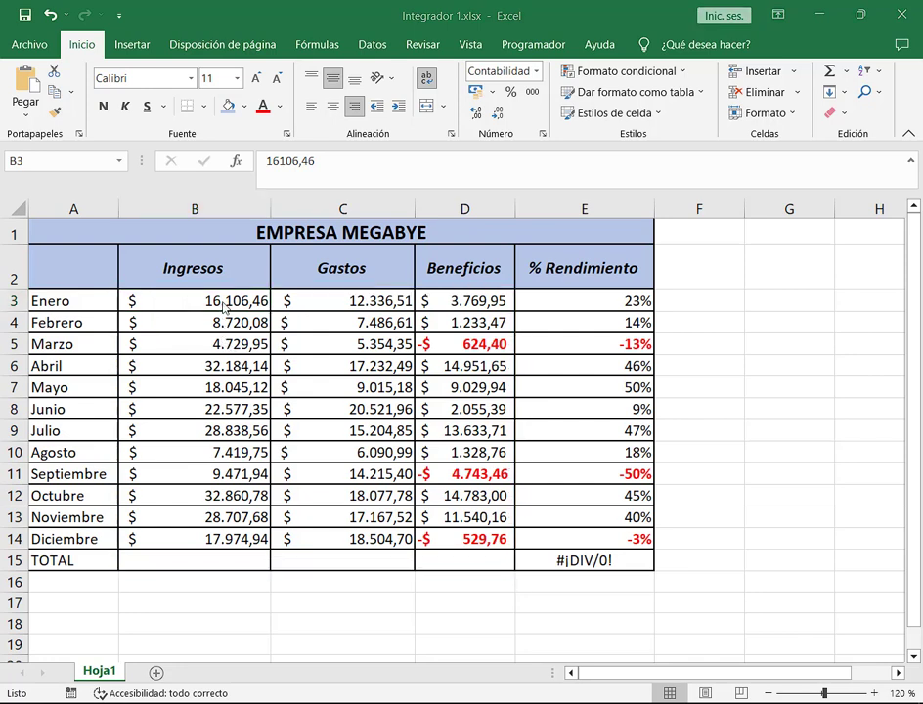
{"action": "mouse_move", "coordinate": [213, 300]}
{"action": "left_mouse_down"}
{"action": "mouse_move", "coordinate": [481, 523]}
{"action": "mouse_move", "coordinate": [490, 565]}
{"action": "left_mouse_up"}
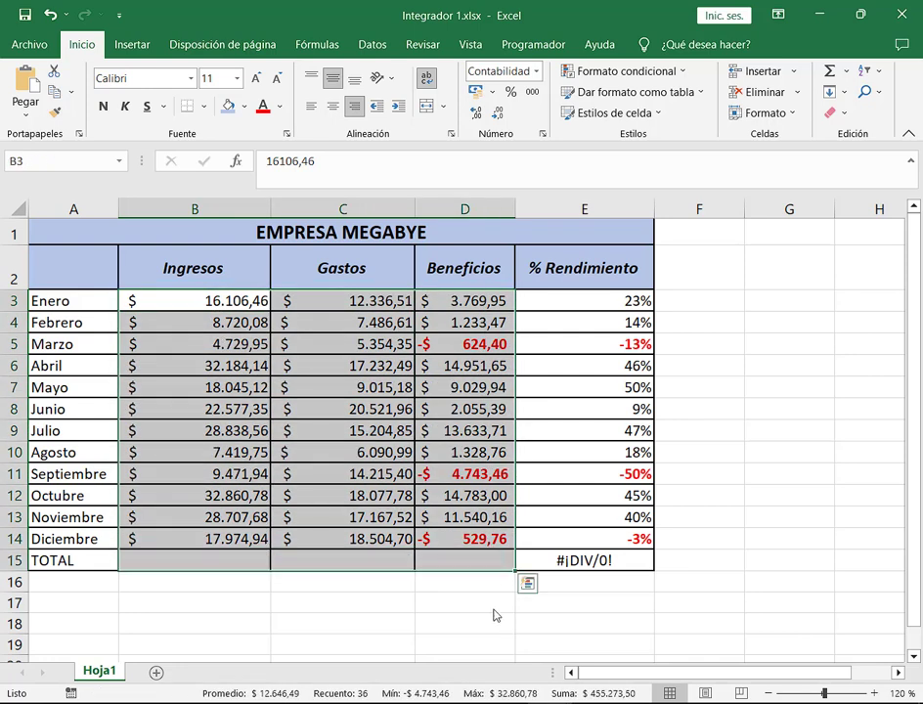
{"action": "left_click", "coordinate": [830, 72]}
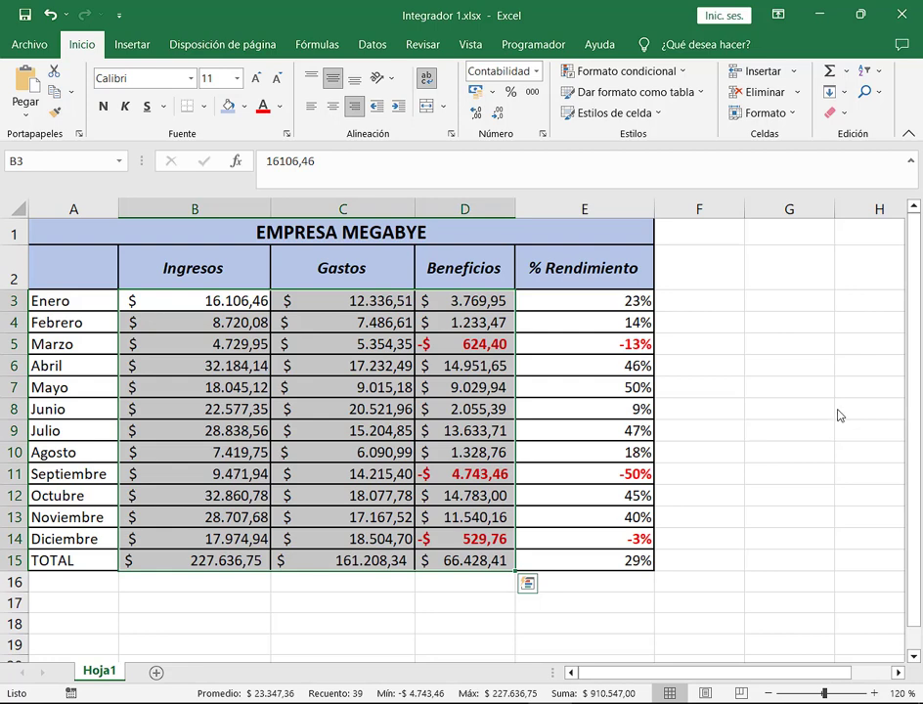
Inspect the SUMA formulas in the TOTAL row cells B15, C15 and D15 without changing them.
{"action": "left_click", "coordinate": [233, 592]}
{"action": "left_click", "coordinate": [241, 565]}
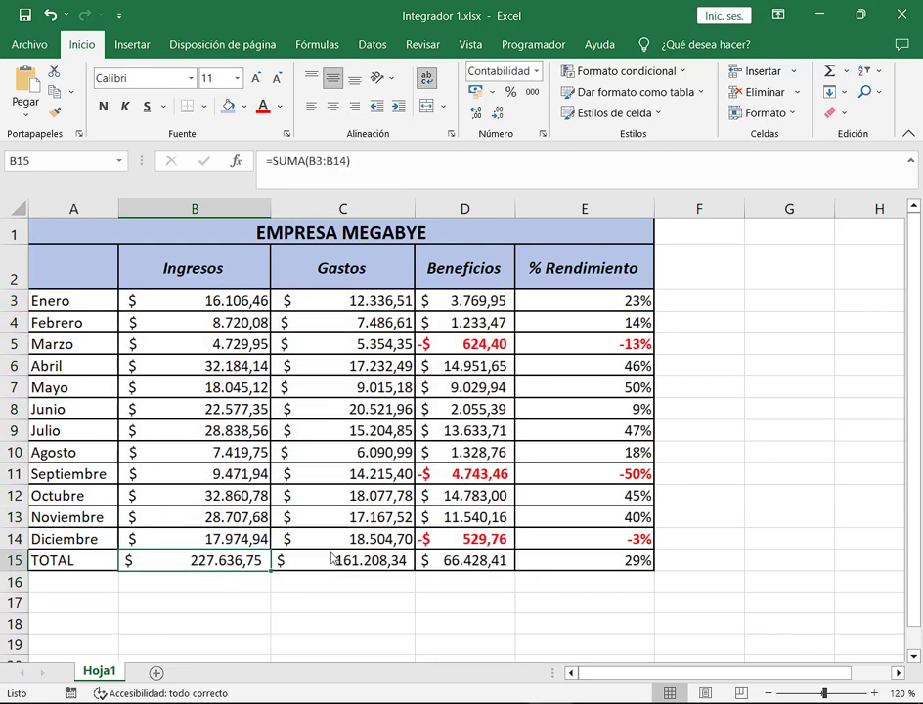
{"action": "key", "text": "F2"}
{"action": "double_click", "coordinate": [338, 563]}
{"action": "key", "text": "Escape"}
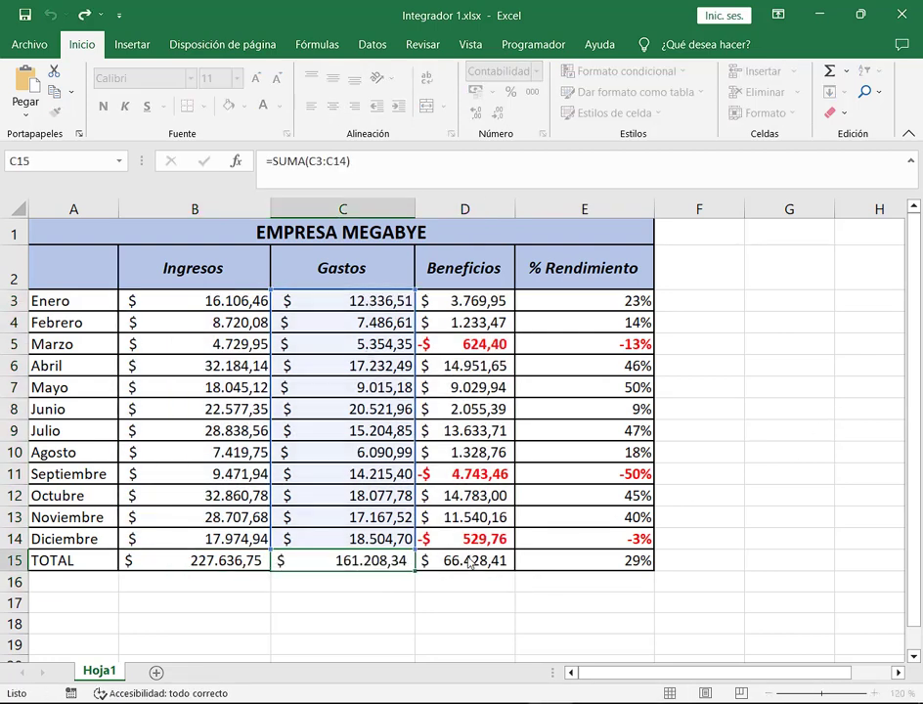
{"action": "double_click", "coordinate": [477, 560]}
{"action": "key", "text": "Escape"}
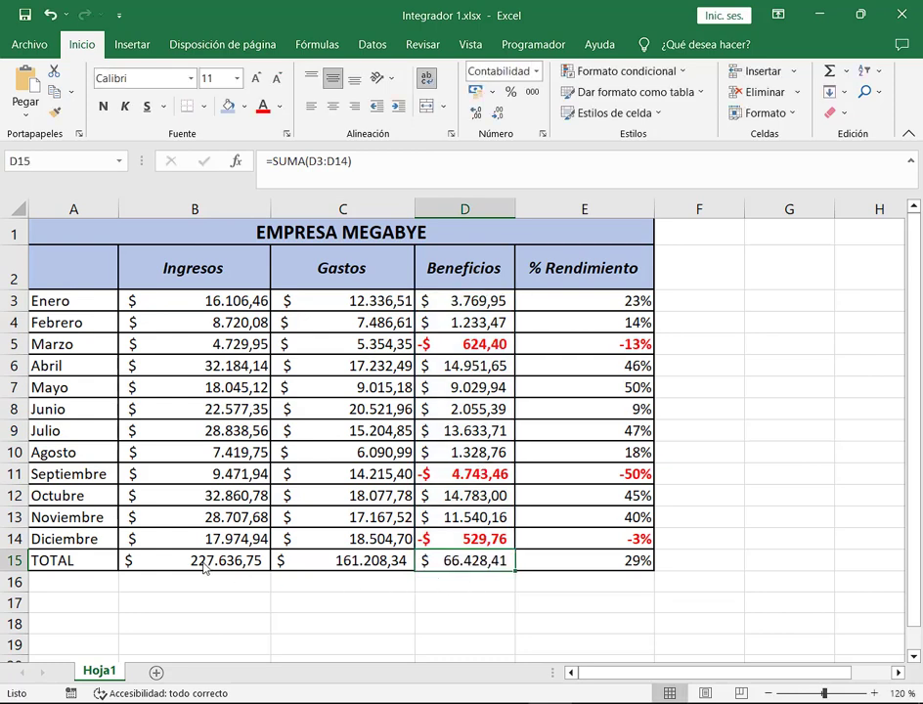
Delete the TOTAL row sums in B15:D15 and regenerate them with AutoSum, including the empty row 15 in the selection from B3.
{"action": "left_click_drag", "start_coordinate": [220, 562], "coordinate": [442, 557]}
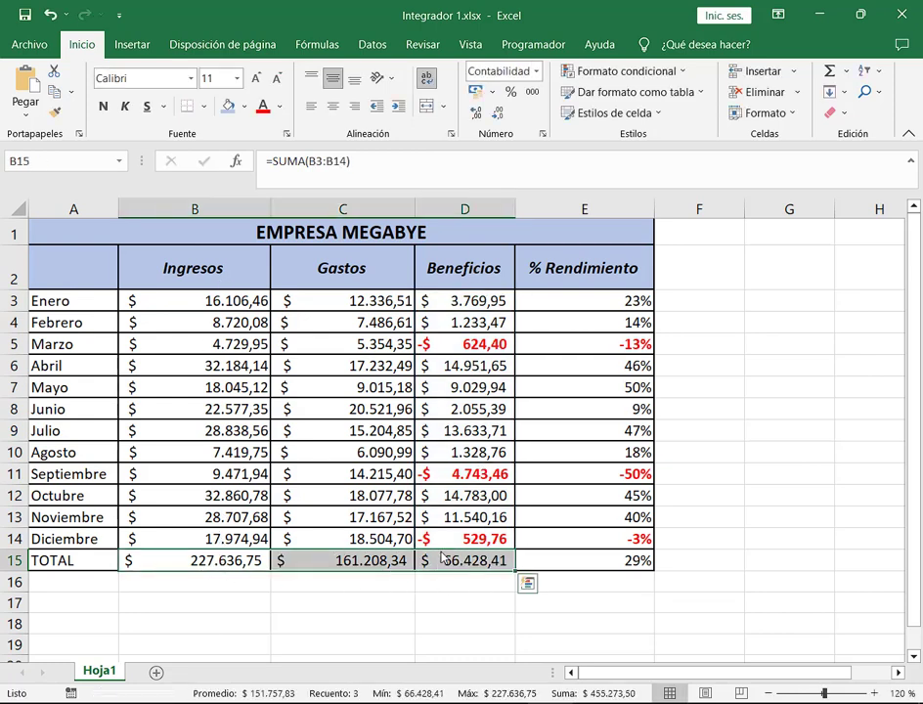
{"action": "key", "text": "Delete"}
{"action": "left_click", "coordinate": [200, 306]}
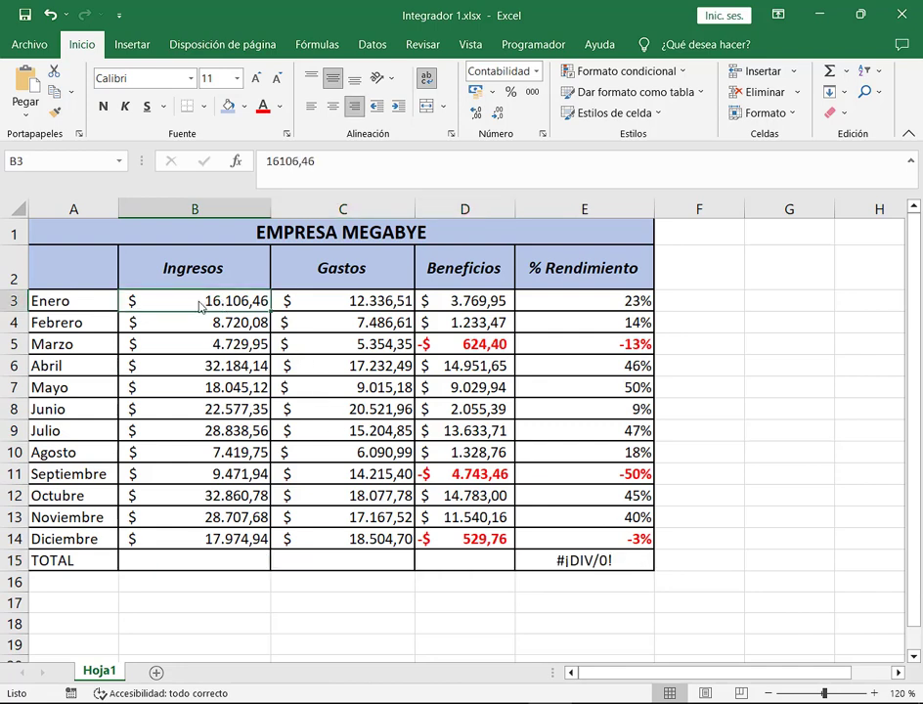
{"action": "left_click_drag", "start_coordinate": [197, 306], "coordinate": [473, 564]}
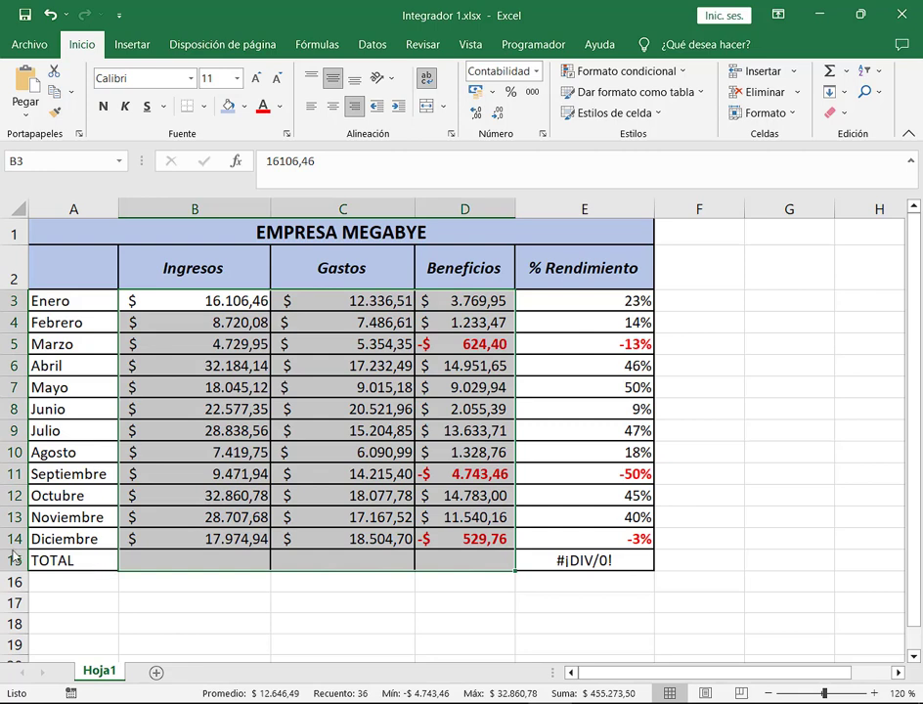
{"action": "left_click_drag", "start_coordinate": [4, 549], "coordinate": [735, 579]}
{"action": "key", "text": "Escape"}
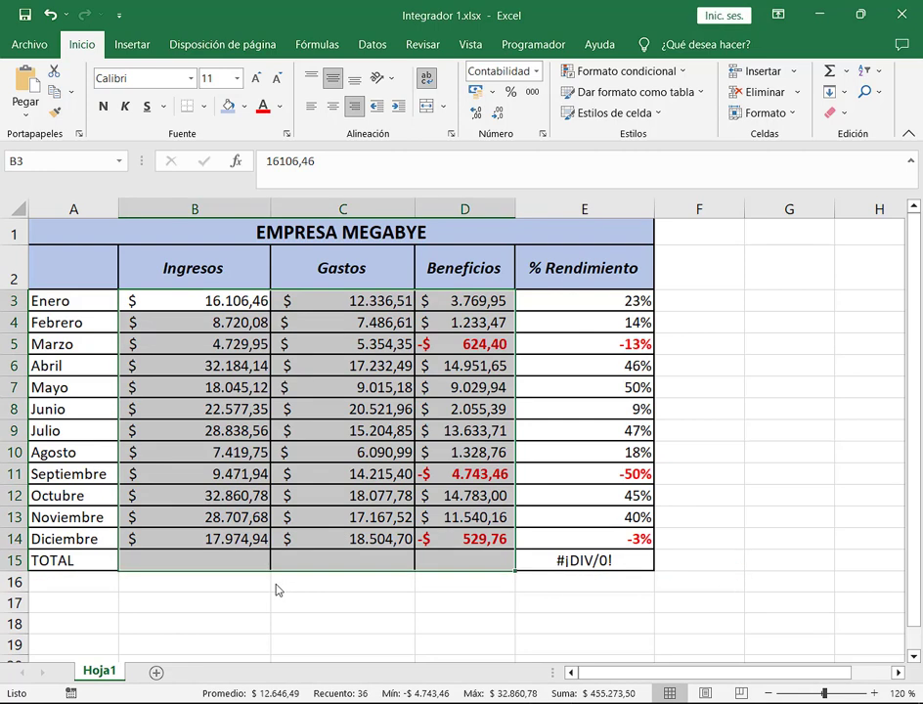
{"action": "left_click", "coordinate": [829, 76]}
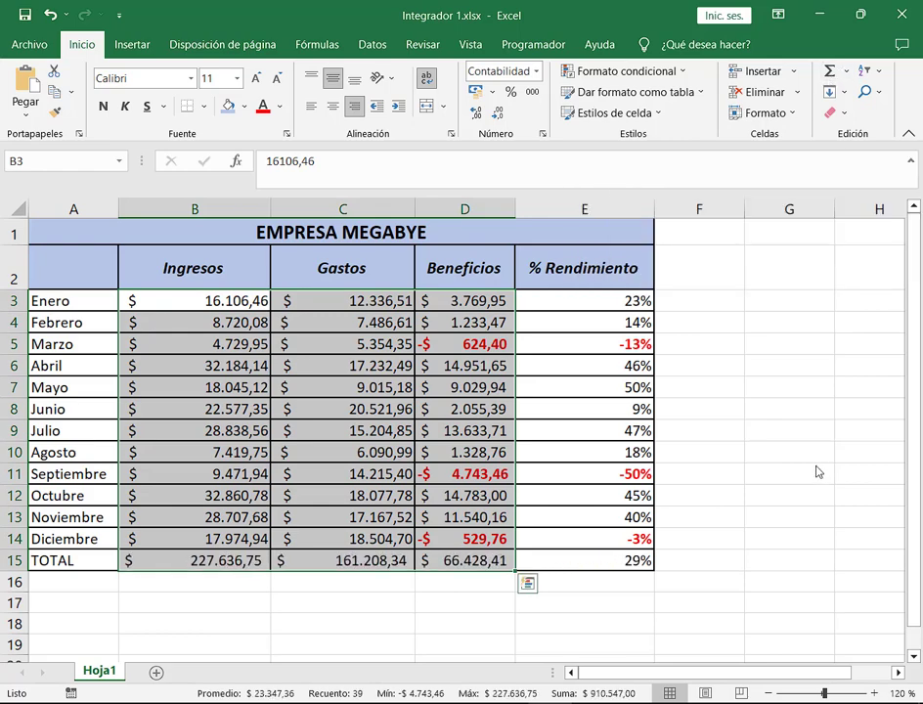
{"action": "left_click", "coordinate": [860, 14]}
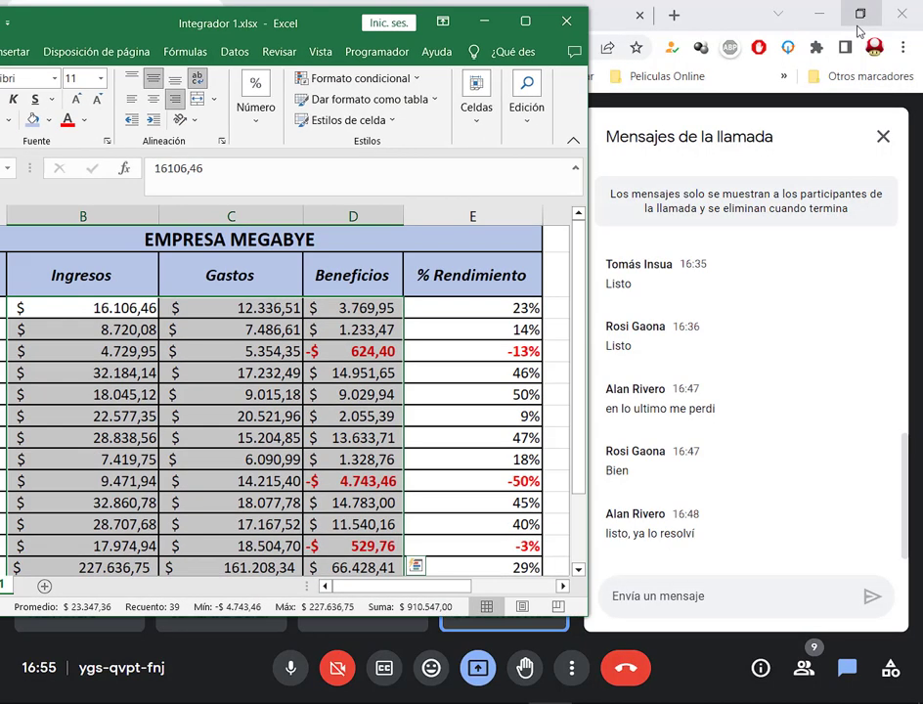
{"action": "scroll", "coordinate": [494, 419], "scroll_direction": "down", "scroll_amount": 1}
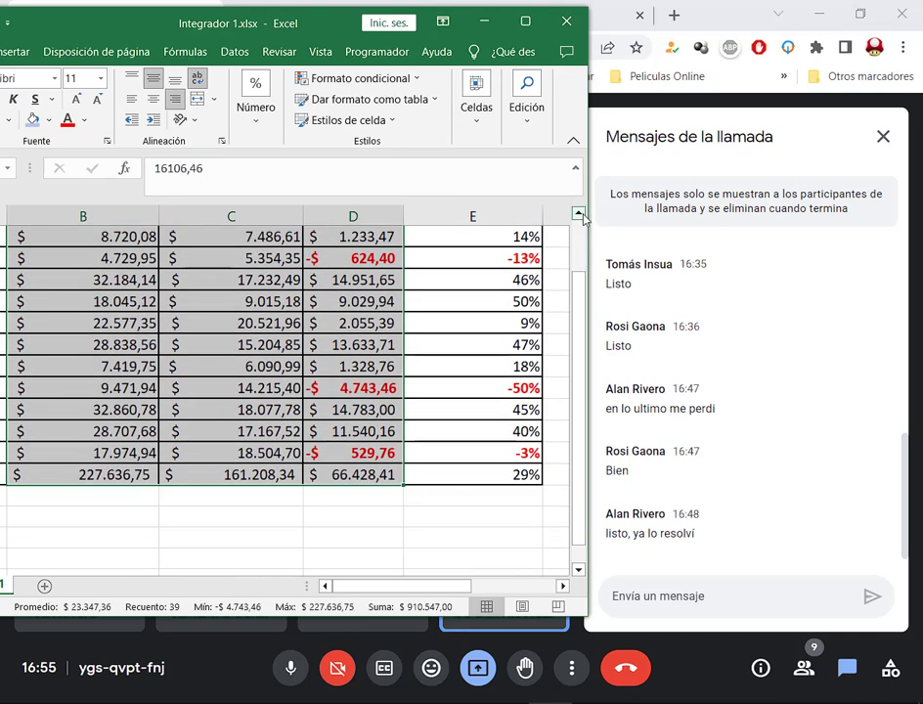
{"action": "left_click", "coordinate": [579, 213]}
{"action": "left_click", "coordinate": [578, 213]}
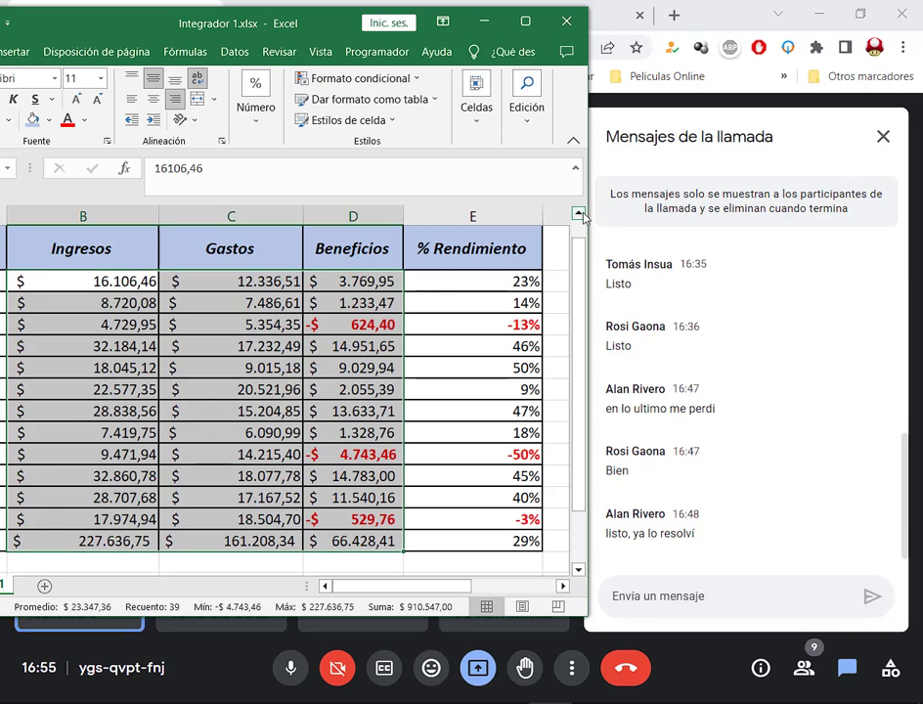
{"action": "left_click", "coordinate": [532, 26]}
{"action": "left_click", "coordinate": [381, 614]}
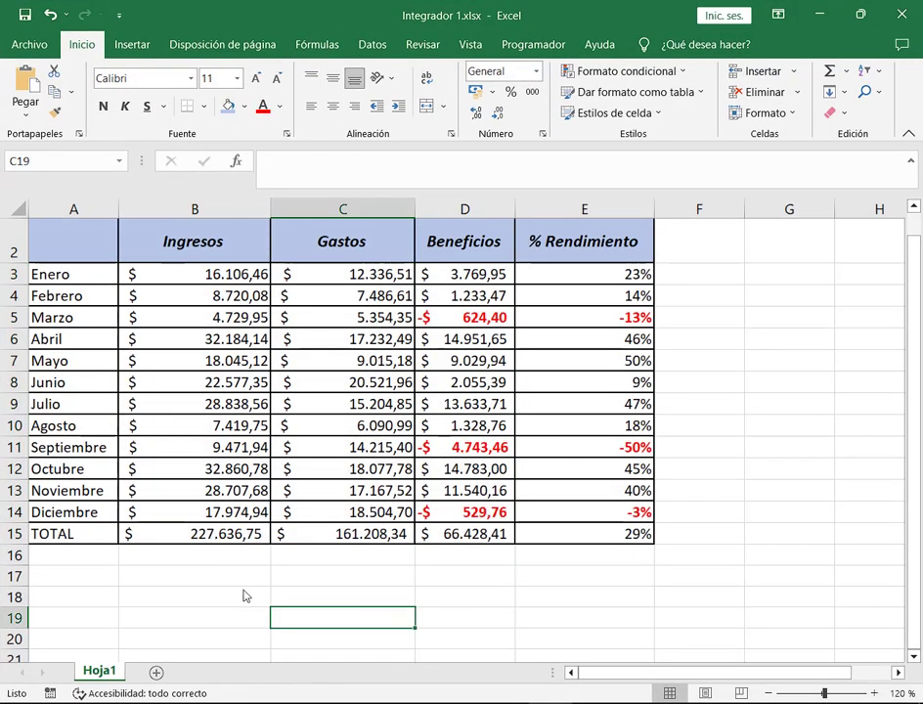
{"action": "left_click", "coordinate": [220, 557]}
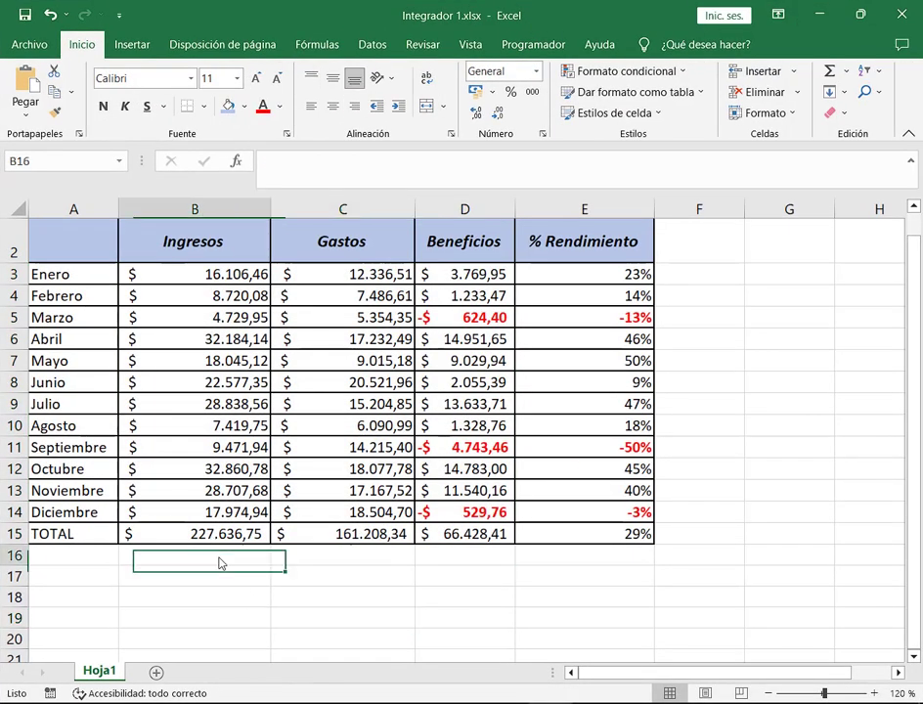
{"action": "left_click", "coordinate": [584, 562]}
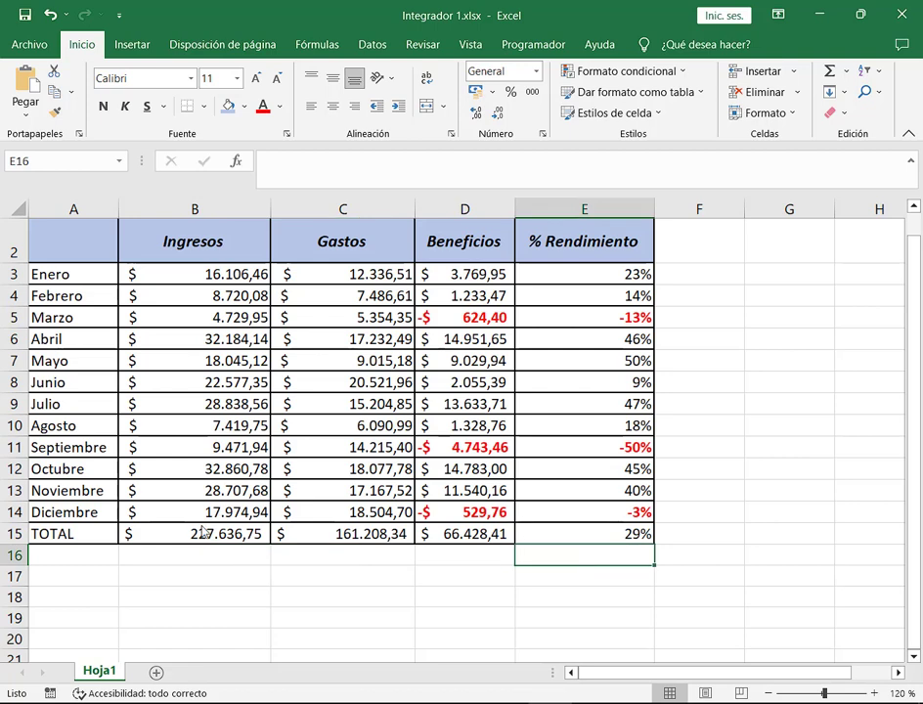
Clear B15:D15 and apply AutoSum to only the monthly data in B3:D14 to fill the TOTAL row.
{"action": "left_click_drag", "start_coordinate": [199, 541], "coordinate": [462, 534]}
{"action": "key", "text": "Delete"}
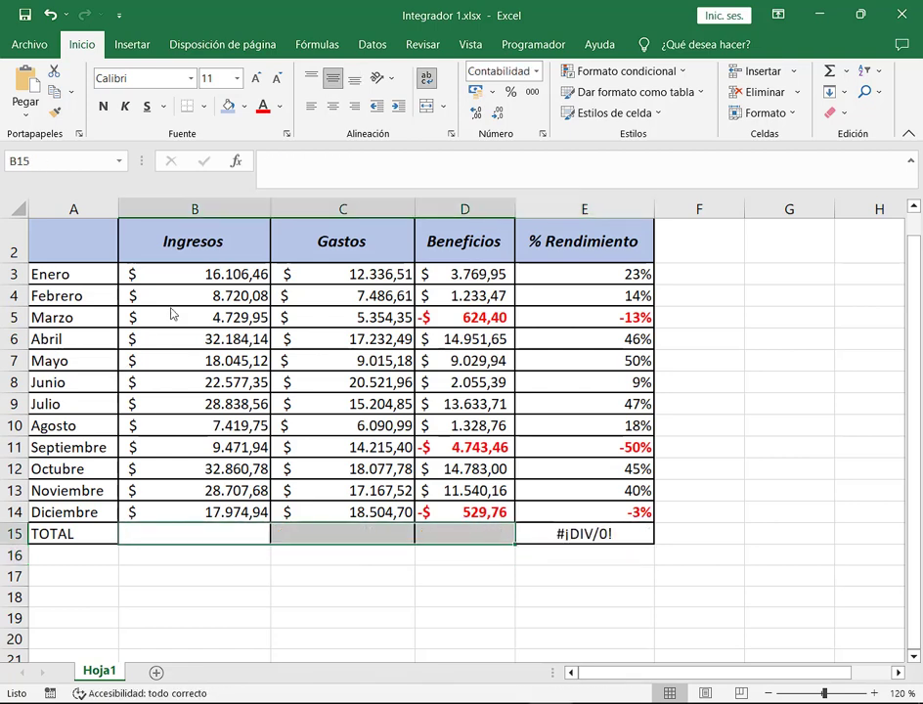
{"action": "left_click_drag", "start_coordinate": [189, 276], "coordinate": [457, 519]}
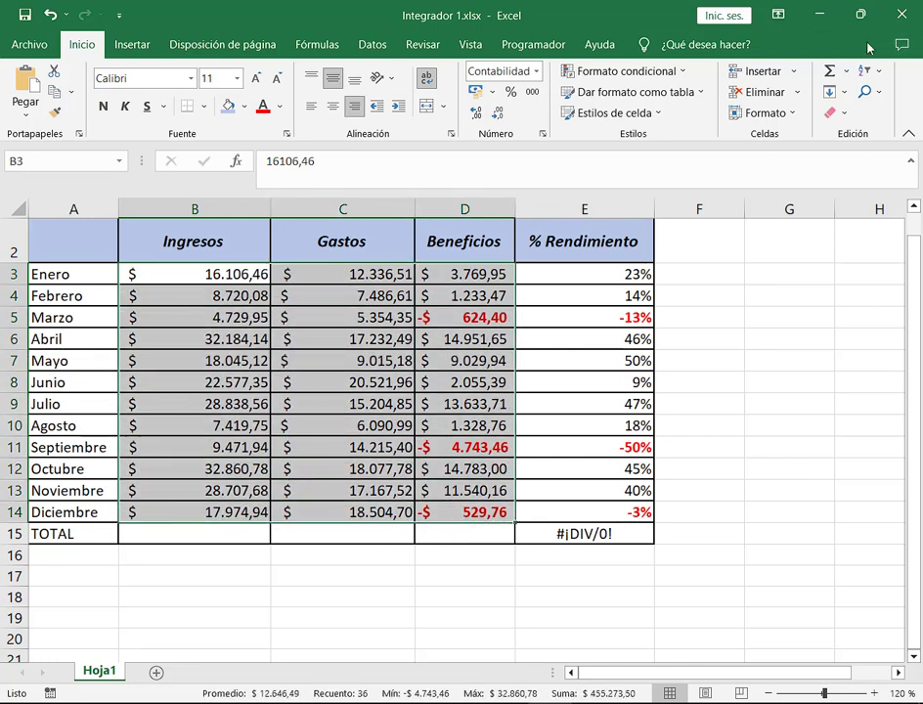
{"action": "left_click", "coordinate": [829, 70]}
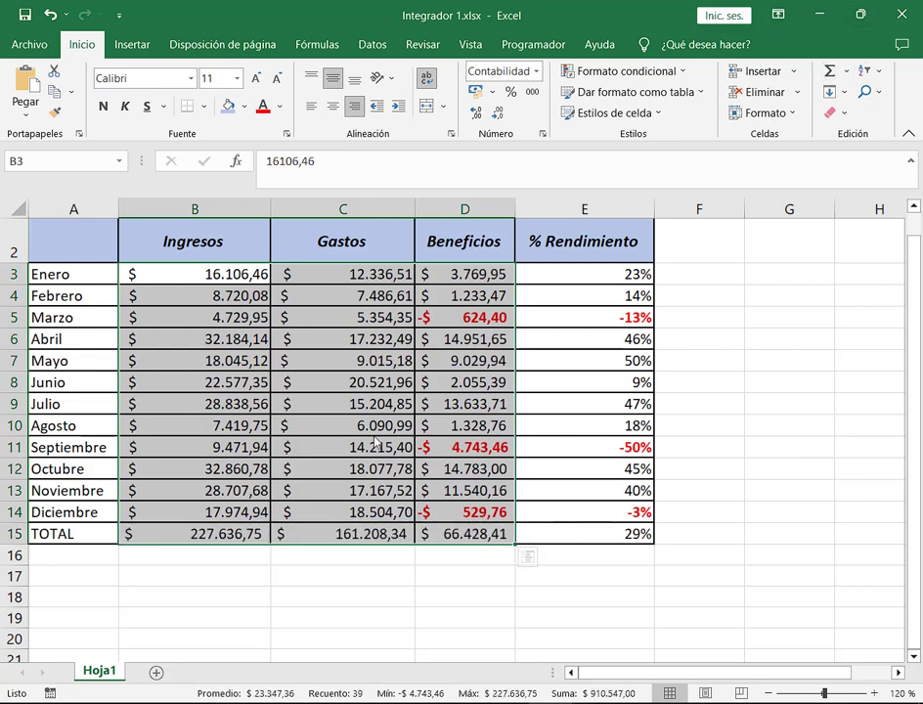
{"action": "left_click_drag", "start_coordinate": [207, 272], "coordinate": [454, 513]}
{"action": "left_click", "coordinate": [878, 21]}
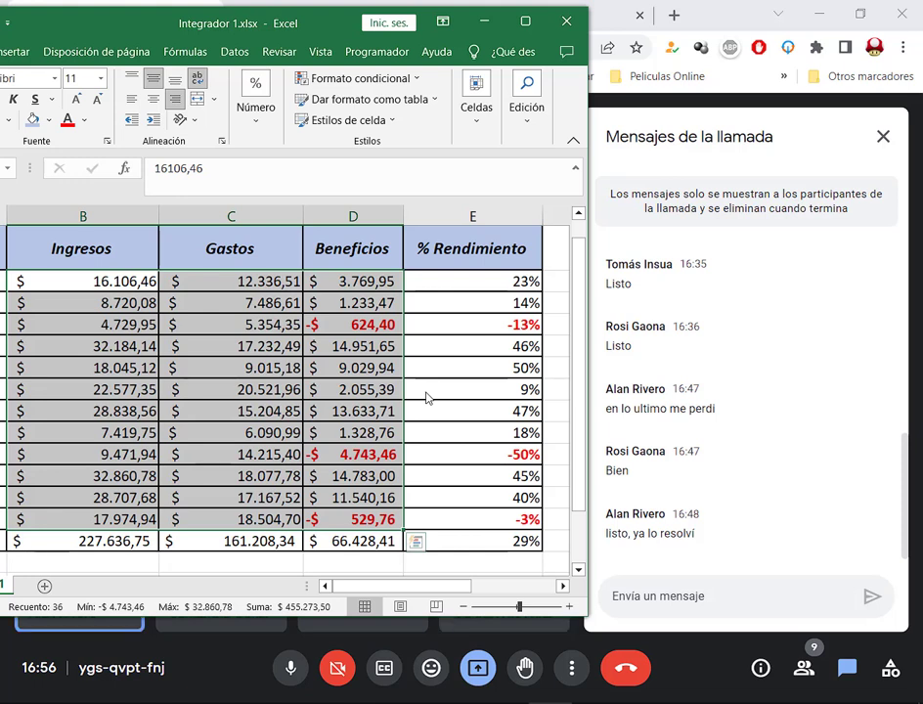
{"action": "left_click", "coordinate": [525, 20]}
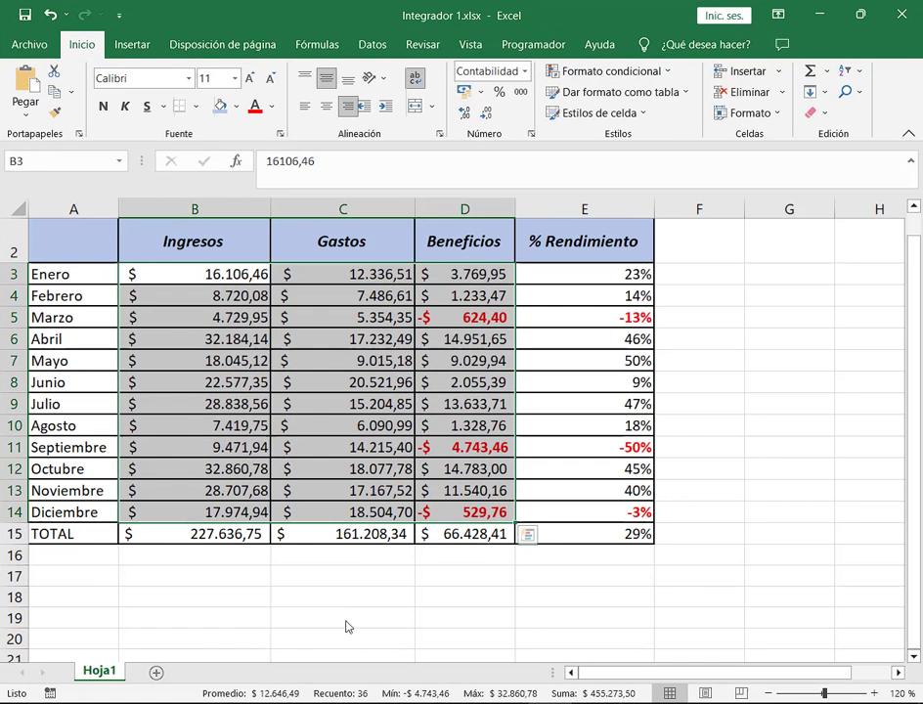
{"action": "left_click", "coordinate": [295, 593]}
{"action": "left_click", "coordinate": [201, 556]}
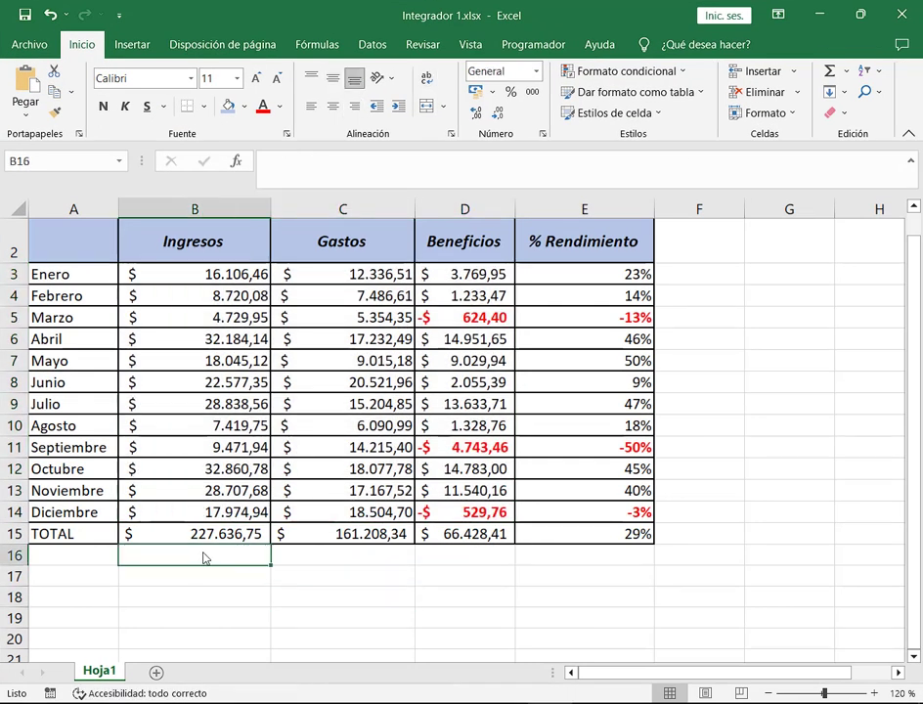
{"action": "left_click_drag", "start_coordinate": [205, 557], "coordinate": [491, 572]}
{"action": "left_click_drag", "start_coordinate": [612, 554], "coordinate": [255, 549]}
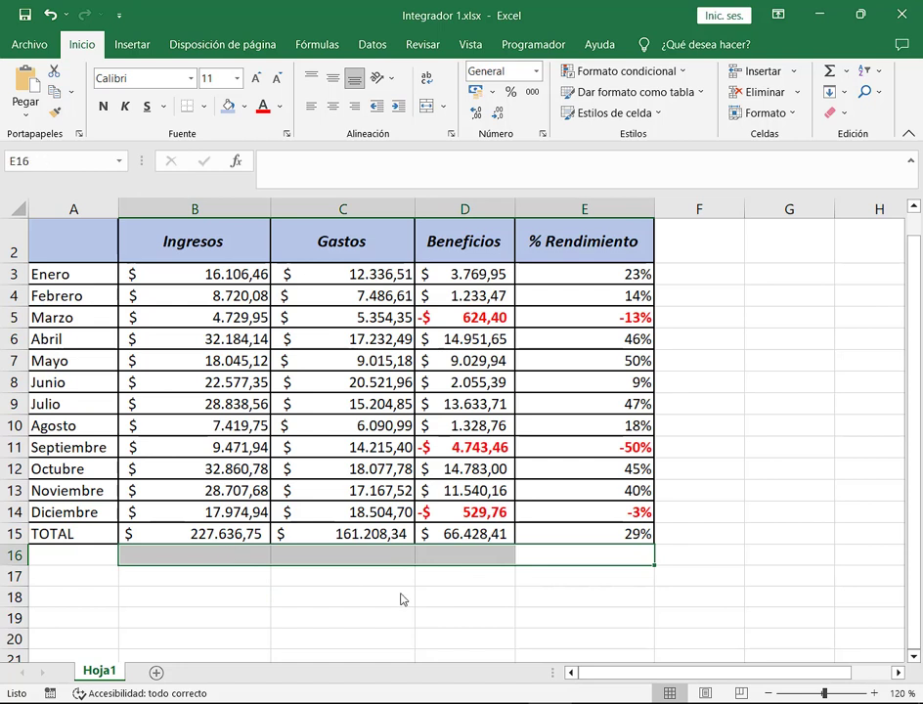
{"action": "left_click", "coordinate": [690, 560]}
{"action": "left_click_drag", "start_coordinate": [223, 556], "coordinate": [633, 573]}
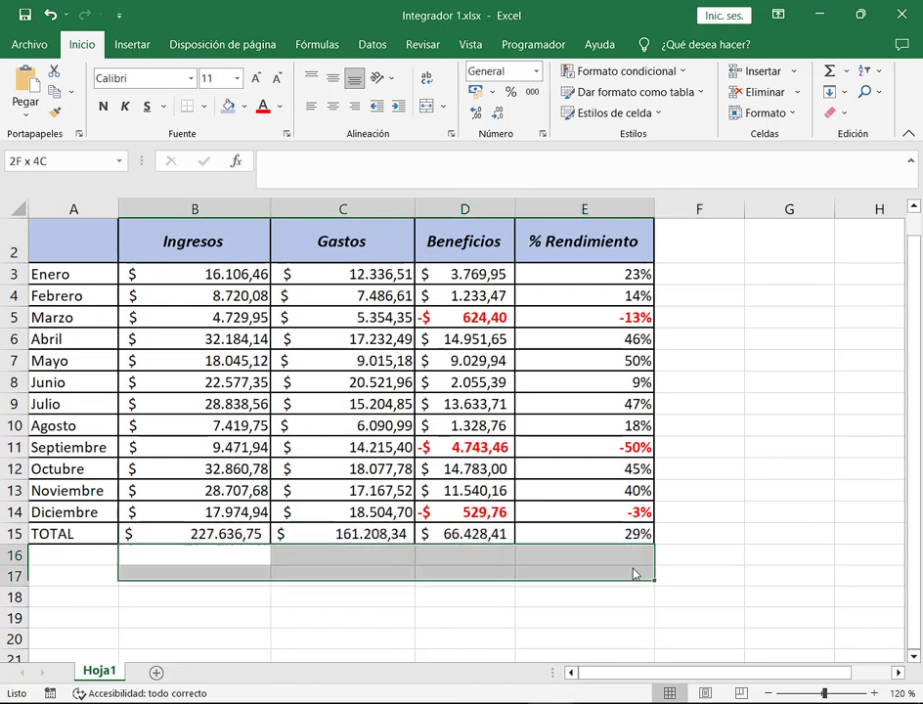
Clear the totals in B15:D15 and calculate the Ingresos total in B15 with AutoSum over B3:B14.
{"action": "left_click", "coordinate": [196, 533]}
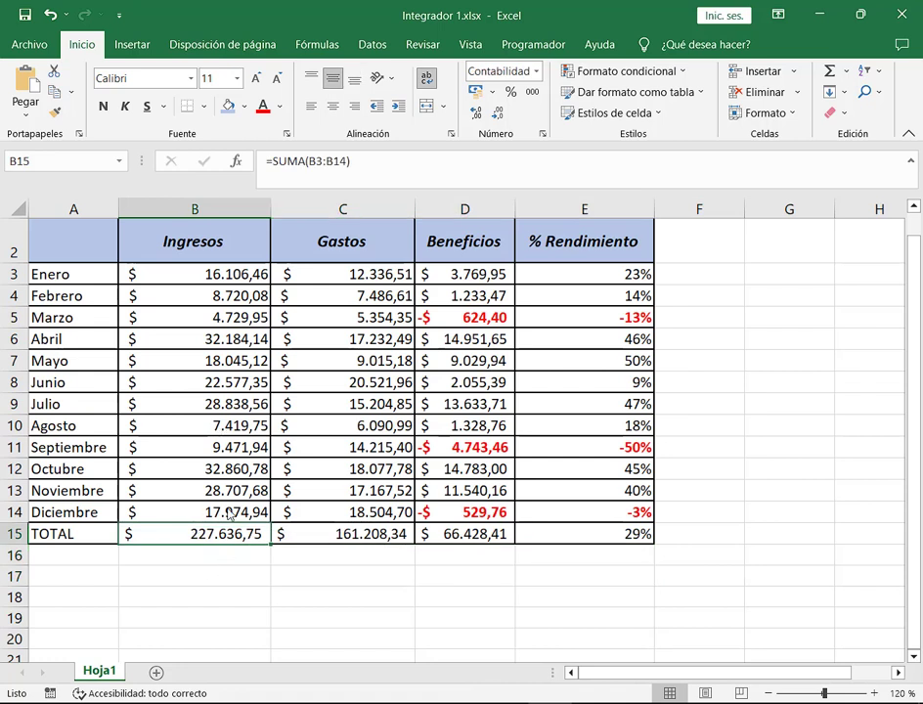
{"action": "left_click", "coordinate": [220, 541]}
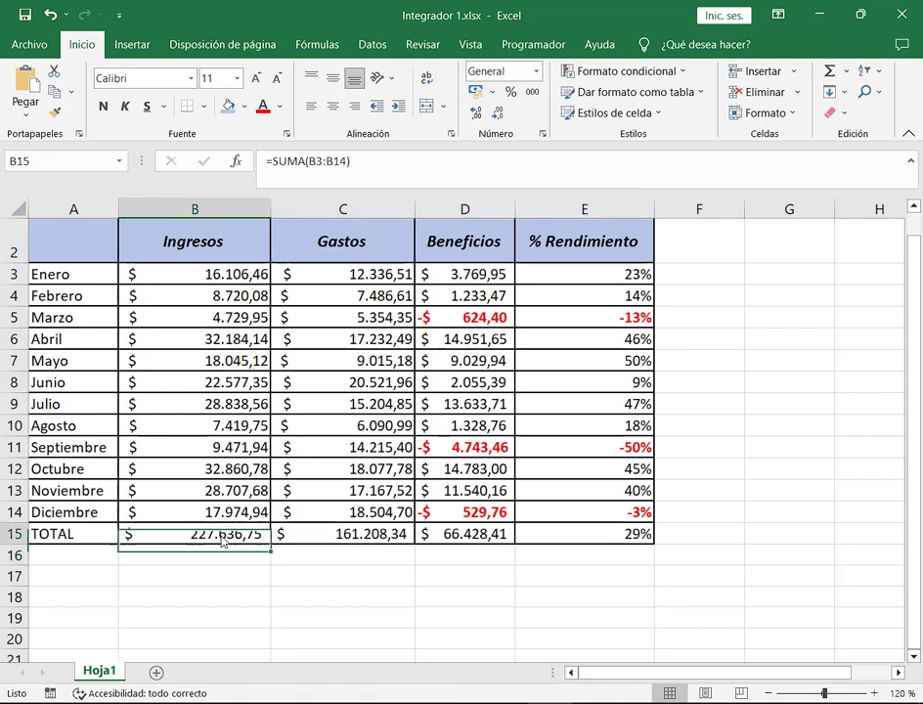
{"action": "left_click_drag", "start_coordinate": [422, 539], "coordinate": [260, 536]}
{"action": "key", "text": "Delete"}
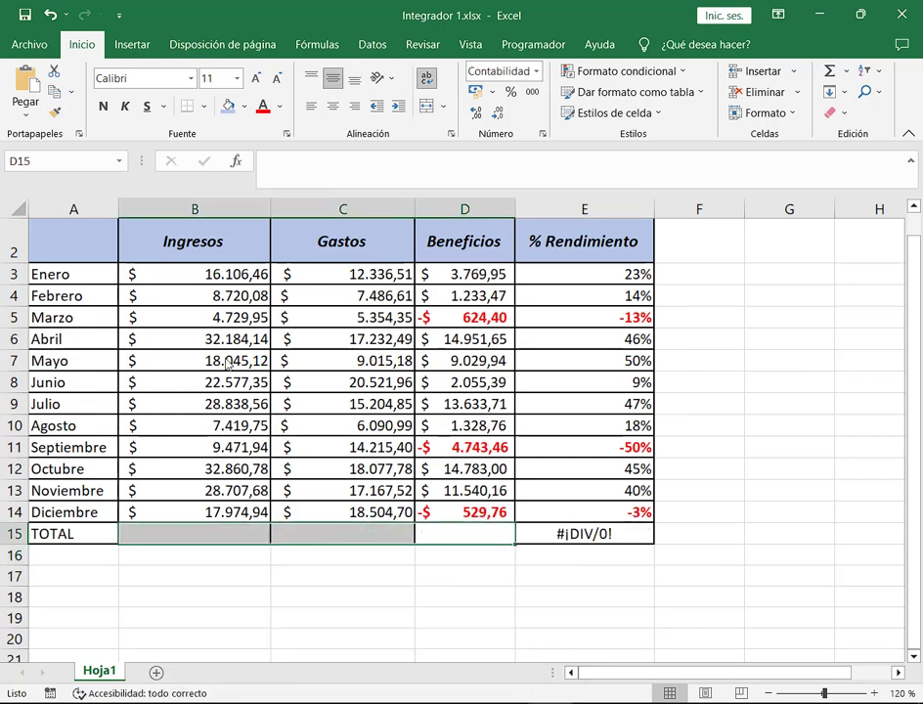
{"action": "left_click_drag", "start_coordinate": [168, 274], "coordinate": [233, 536]}
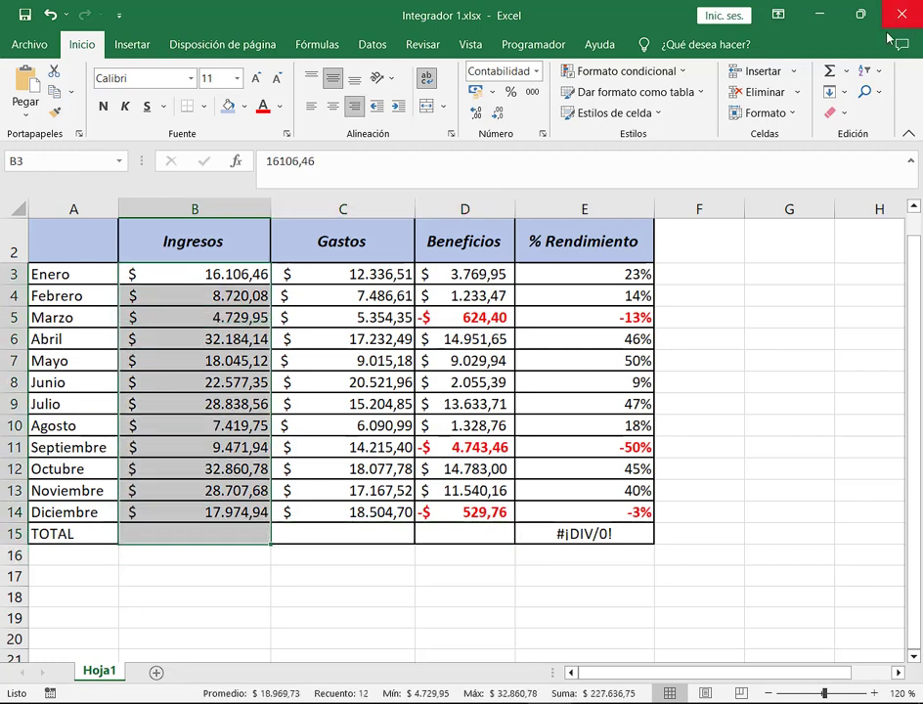
{"action": "left_click", "coordinate": [201, 534]}
{"action": "left_click", "coordinate": [830, 72]}
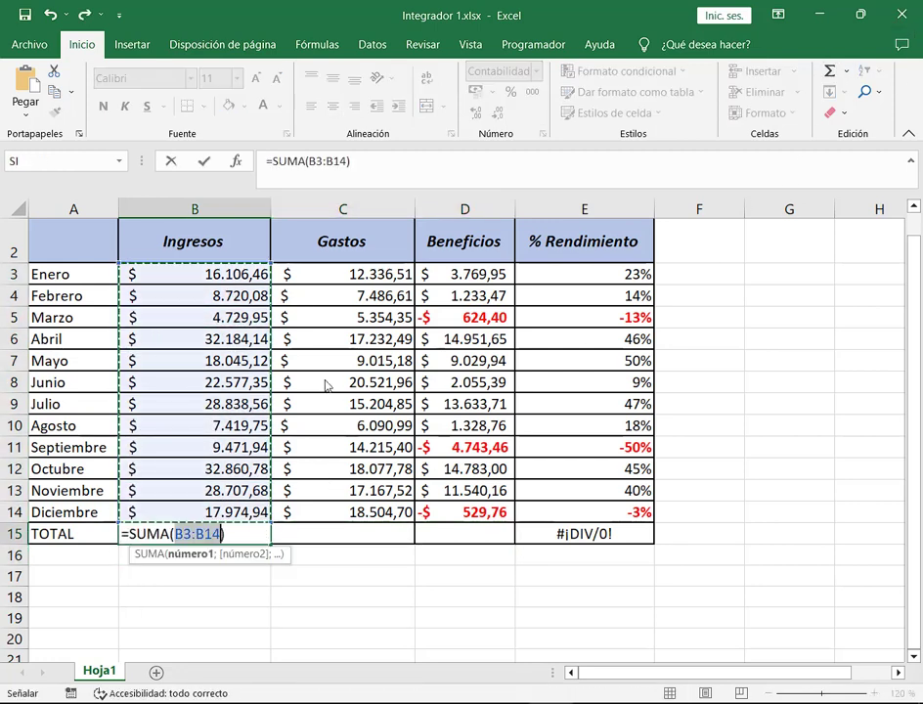
{"action": "key", "text": "Return"}
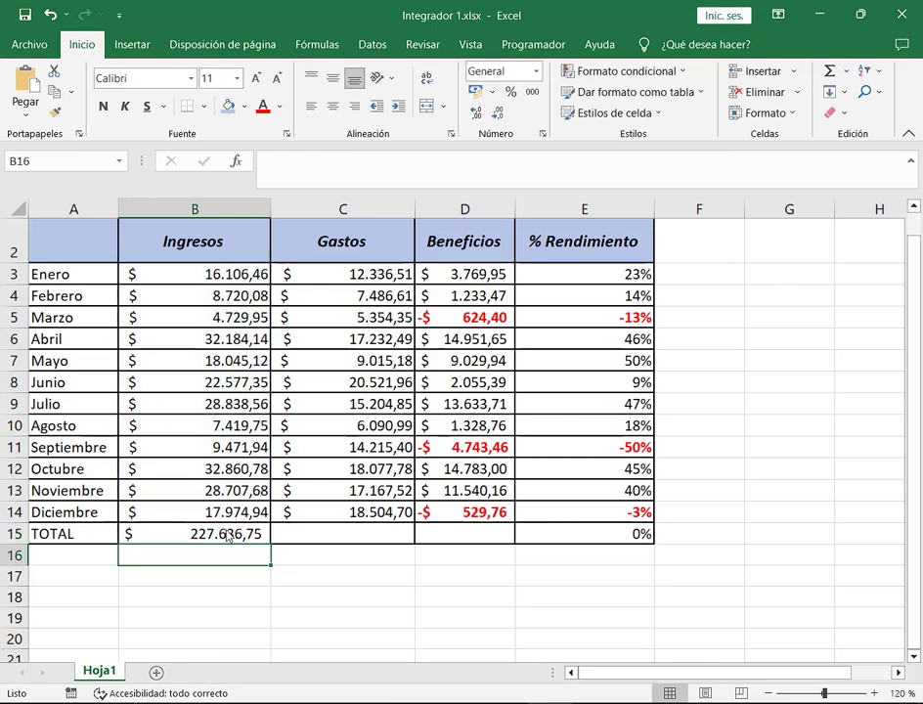
Fill the Ingresos sum formula from B15 across to D15 to total Gastos and Beneficios.
{"action": "left_click", "coordinate": [206, 531]}
{"action": "left_click_drag", "start_coordinate": [270, 545], "coordinate": [476, 540]}
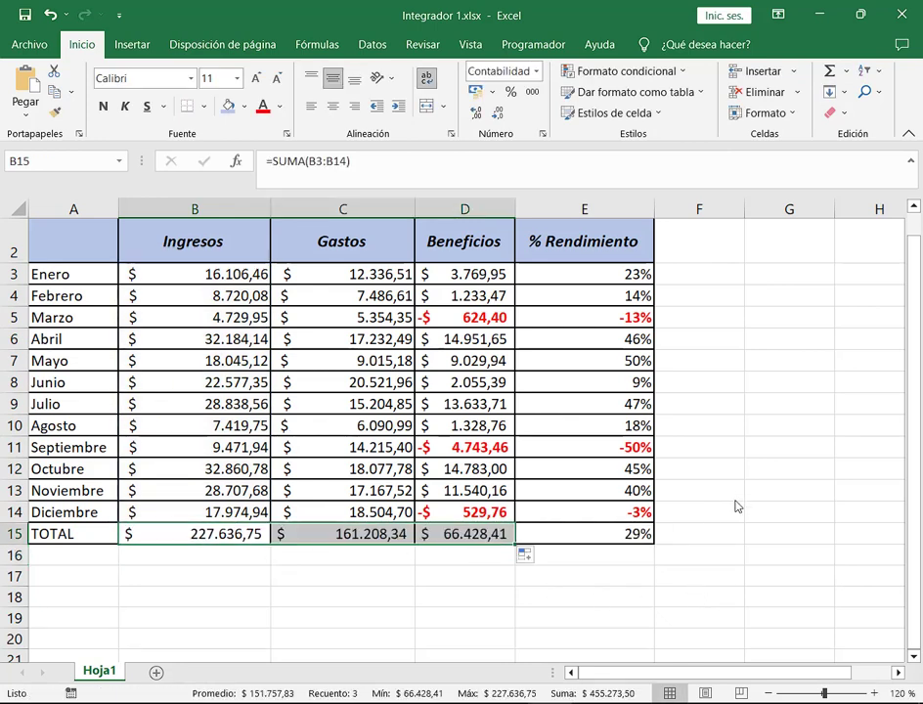
{"action": "left_click", "coordinate": [713, 429]}
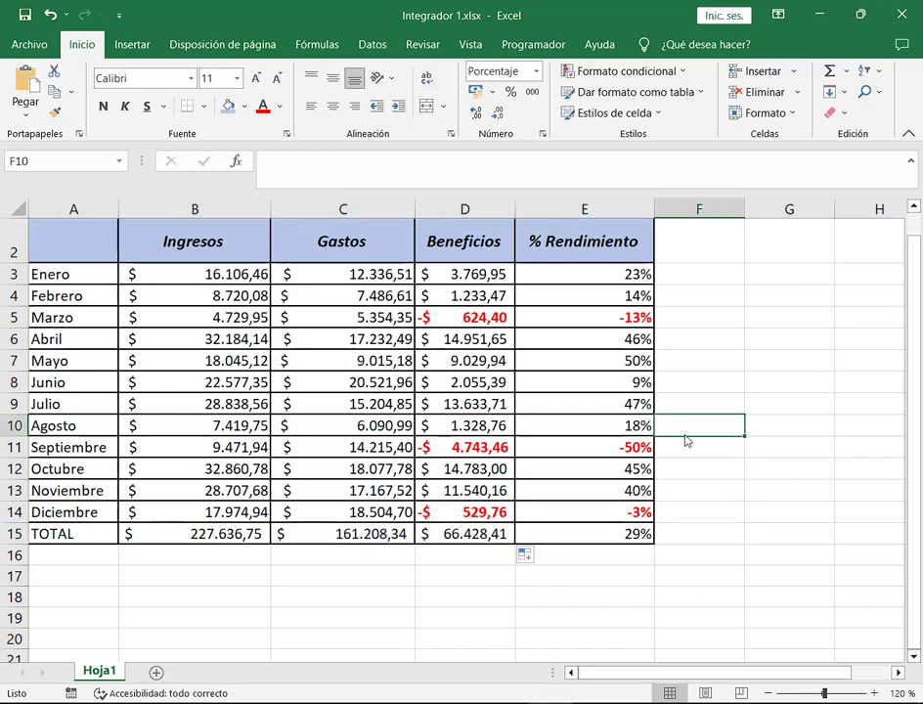
{"action": "left_click", "coordinate": [698, 246]}
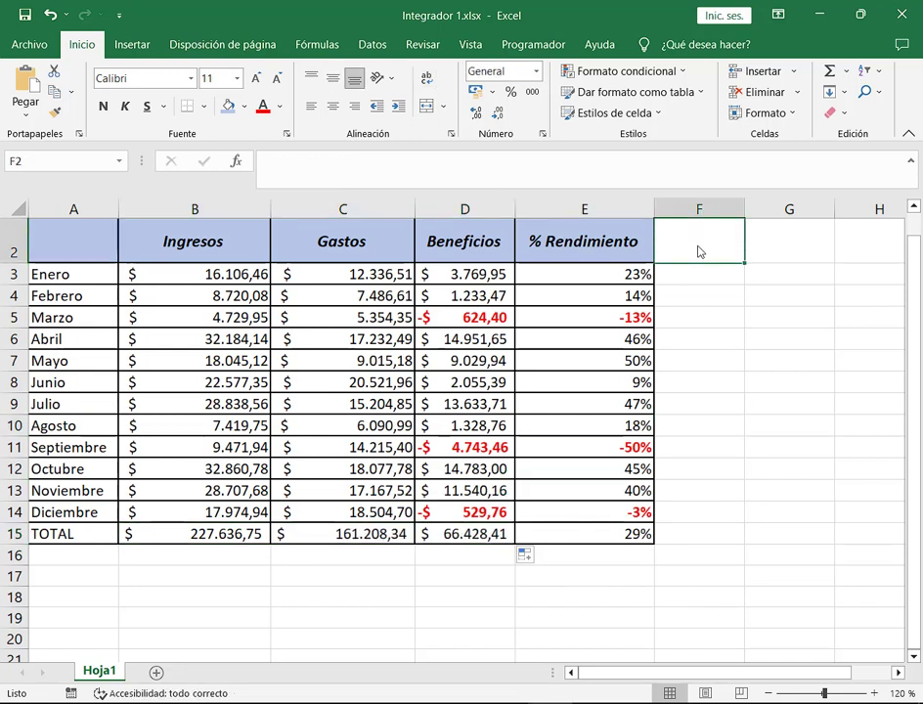
{"action": "left_click", "coordinate": [861, 12]}
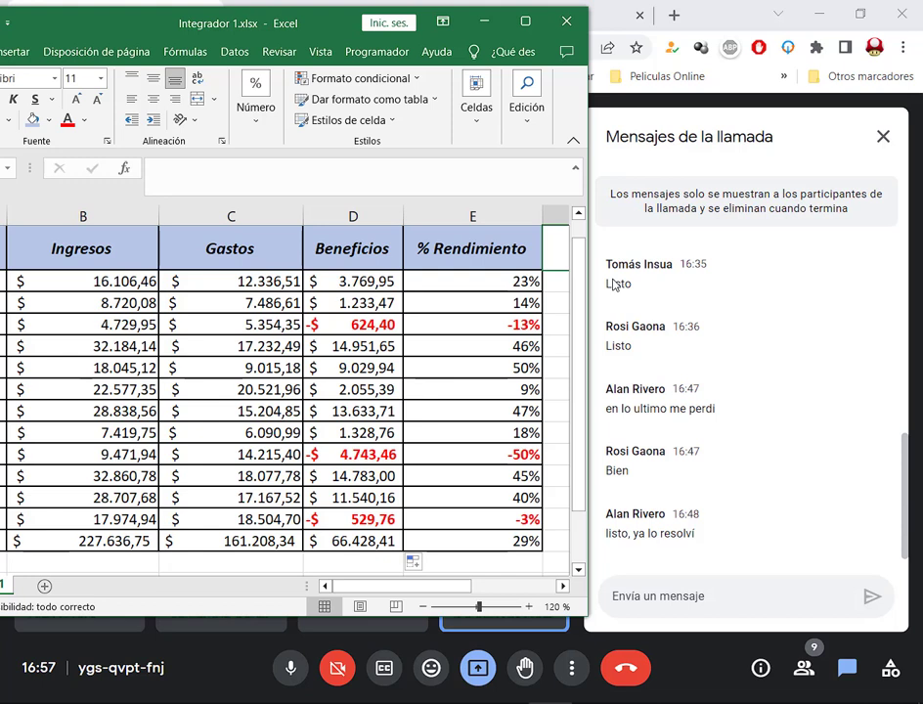
{"action": "left_click_drag", "start_coordinate": [240, 12], "coordinate": [497, 0]}
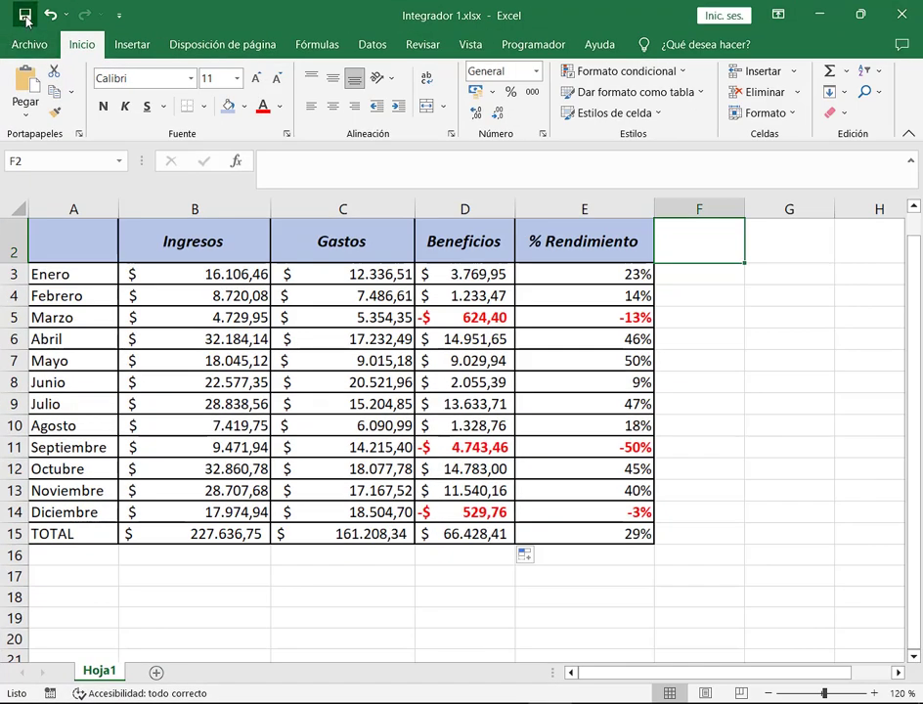
{"action": "left_click", "coordinate": [706, 320]}
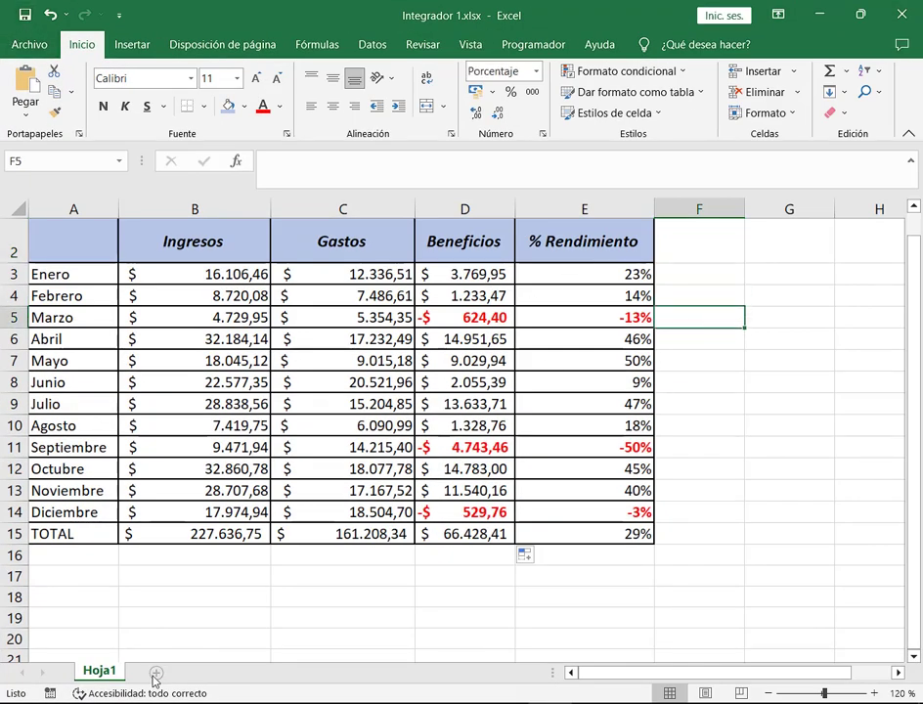
Read the assignment PDF's section on maximum, minimum and average values, including the model table under the TOTAL row, and return to the workbook.
{"action": "key", "text": "alt+Tab"}
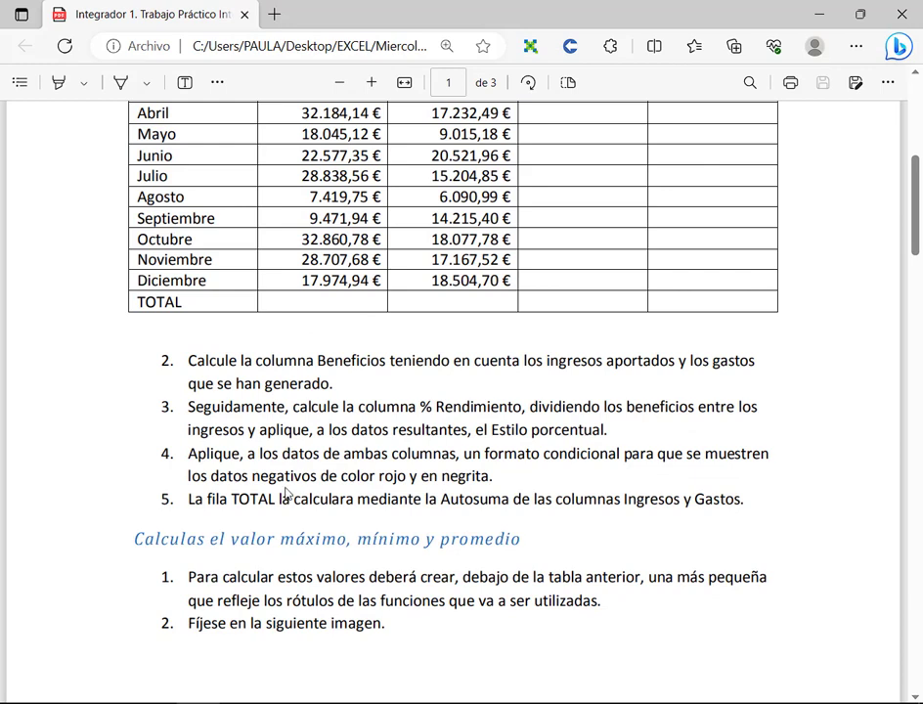
{"action": "scroll", "coordinate": [286, 491], "scroll_direction": "down", "scroll_amount": 2}
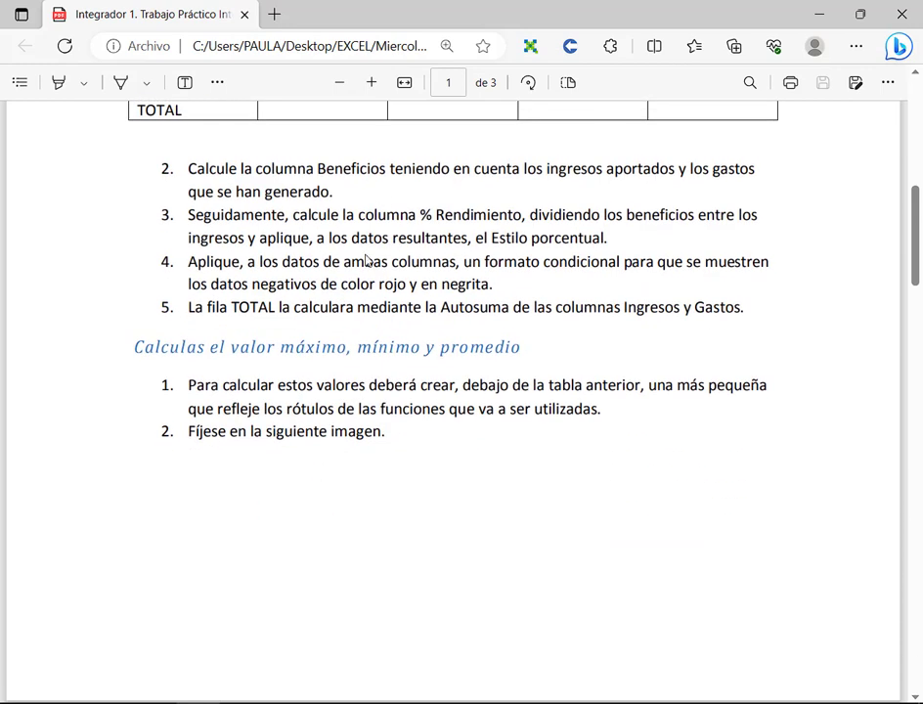
{"action": "left_click_drag", "start_coordinate": [190, 385], "coordinate": [315, 385]}
{"action": "left_click", "coordinate": [185, 356]}
{"action": "left_click_drag", "start_coordinate": [134, 352], "coordinate": [480, 349]}
{"action": "left_click", "coordinate": [206, 352]}
{"action": "left_click_drag", "start_coordinate": [207, 352], "coordinate": [196, 352]}
{"action": "scroll", "coordinate": [420, 382], "scroll_direction": "down", "scroll_amount": 5}
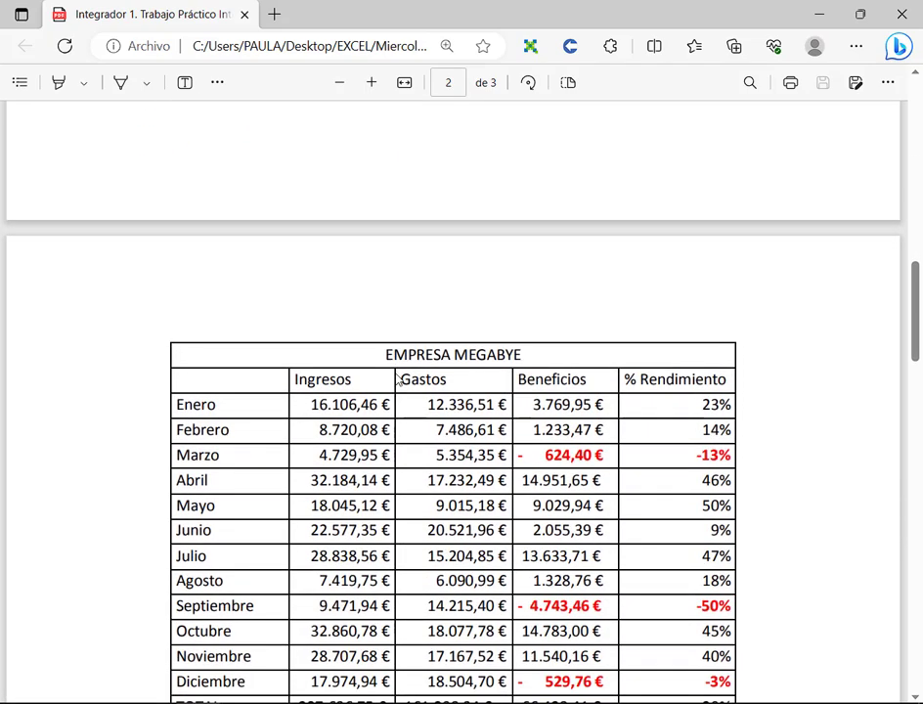
{"action": "scroll", "coordinate": [398, 380], "scroll_direction": "down", "scroll_amount": 2}
{"action": "scroll", "coordinate": [474, 499], "scroll_direction": "down", "scroll_amount": 4}
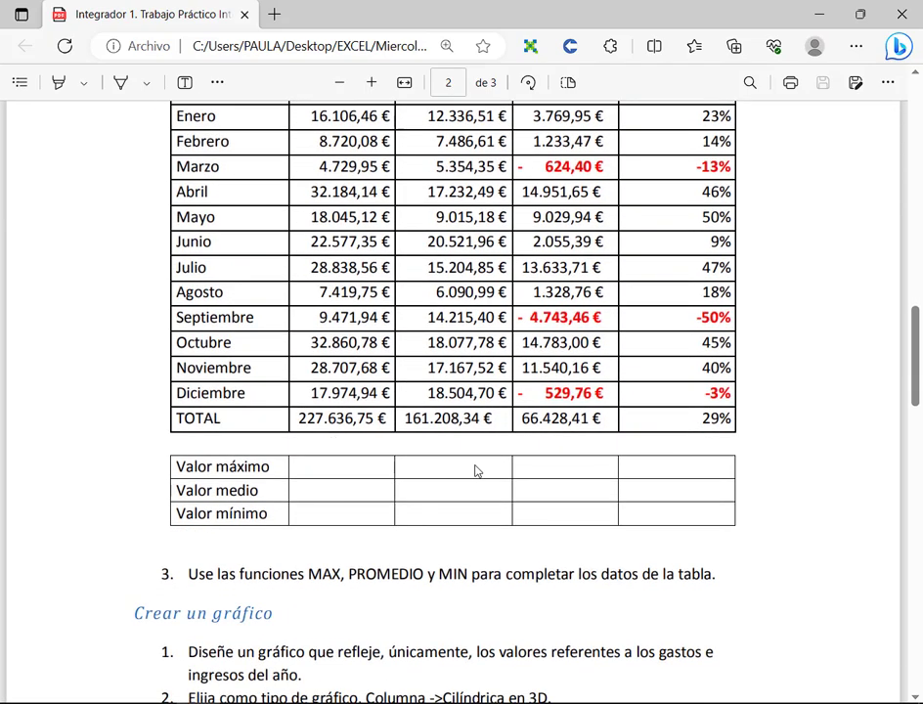
{"action": "key", "text": "alt+Tab"}
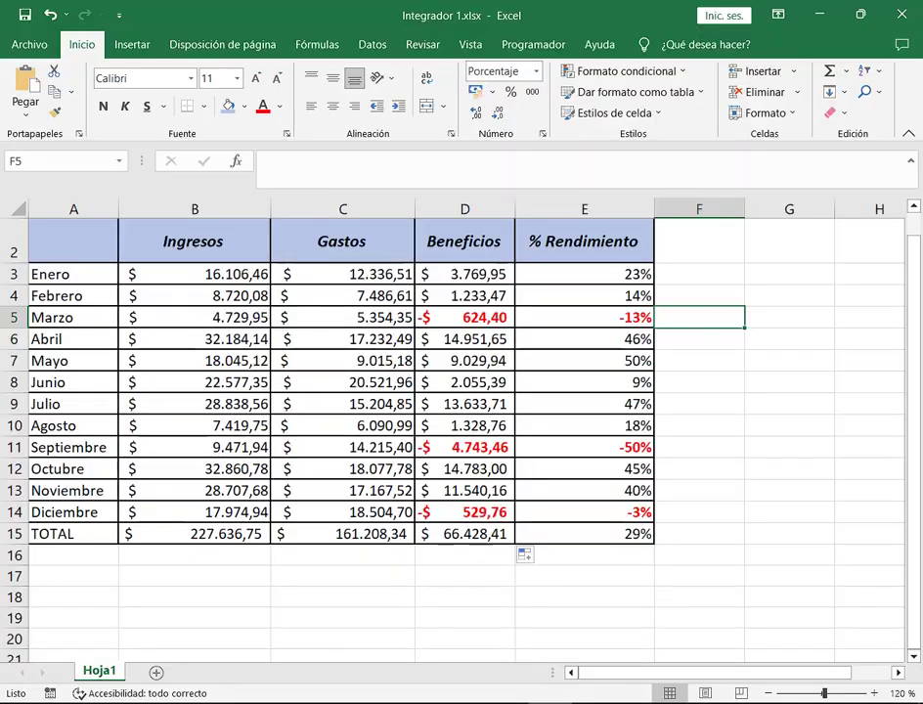
{"action": "key", "text": "alt+Tab"}
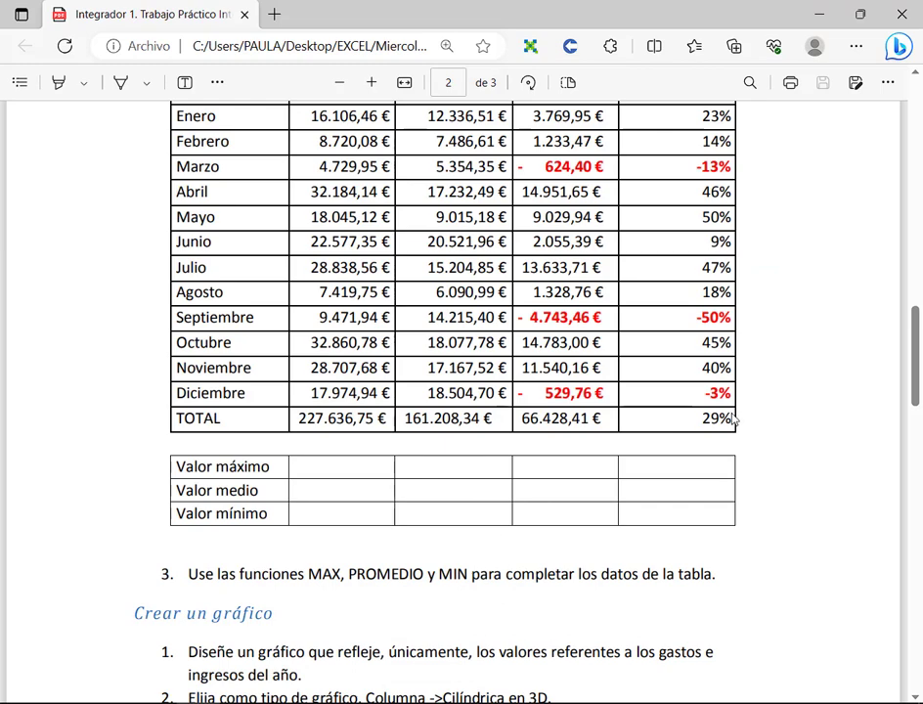
{"action": "key", "text": "alt+Tab"}
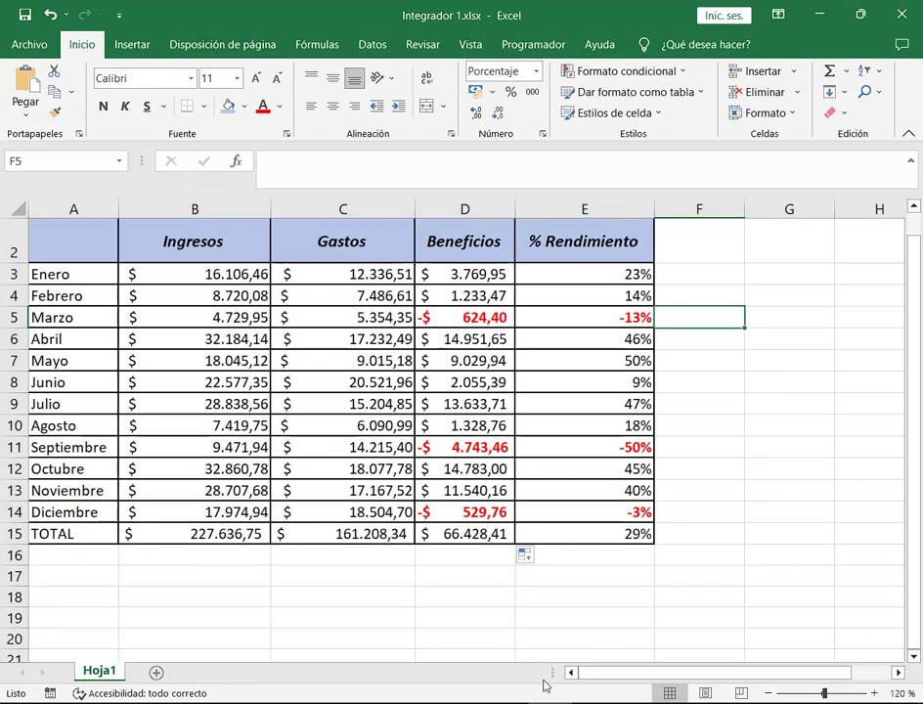
Examine the % Rendimiento formula in the TOTAL row cell E15 and compare it with the Diciembre formula in E14.
{"action": "left_click", "coordinate": [599, 554]}
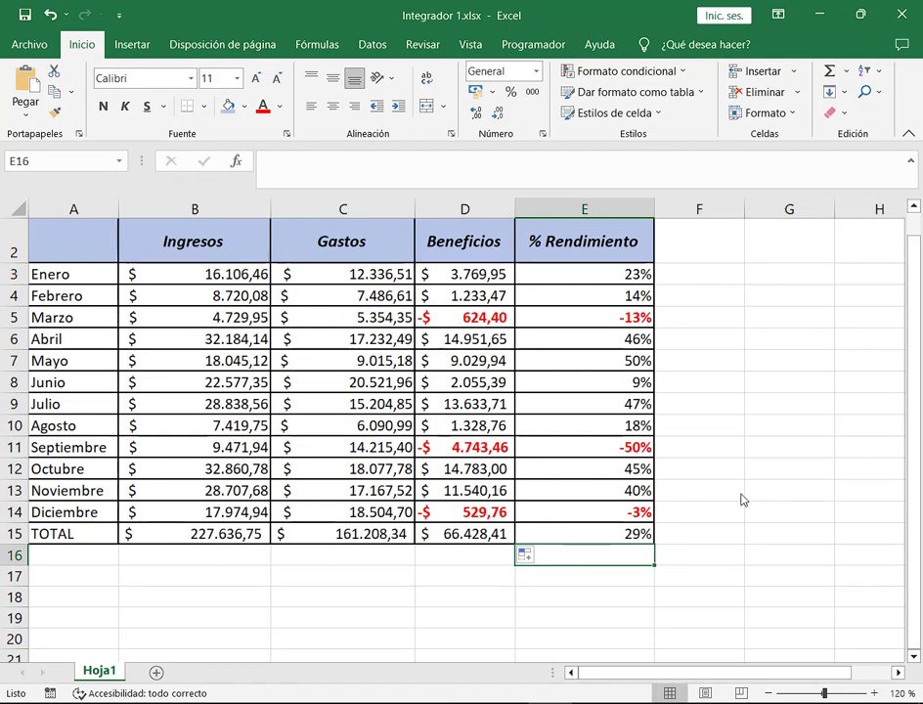
{"action": "left_click", "coordinate": [581, 536]}
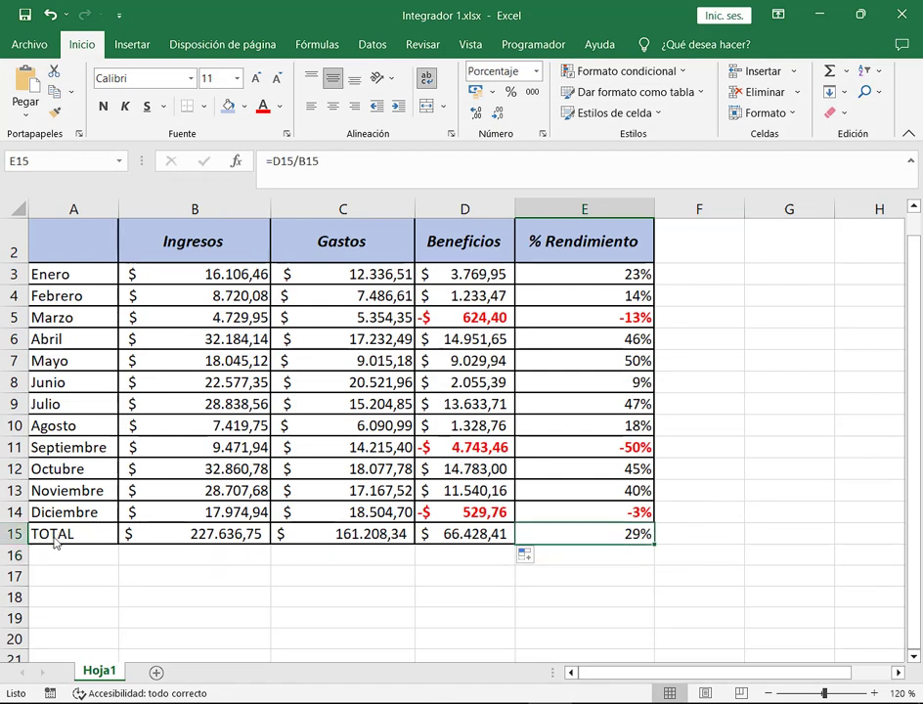
{"action": "left_click_drag", "start_coordinate": [39, 534], "coordinate": [576, 538]}
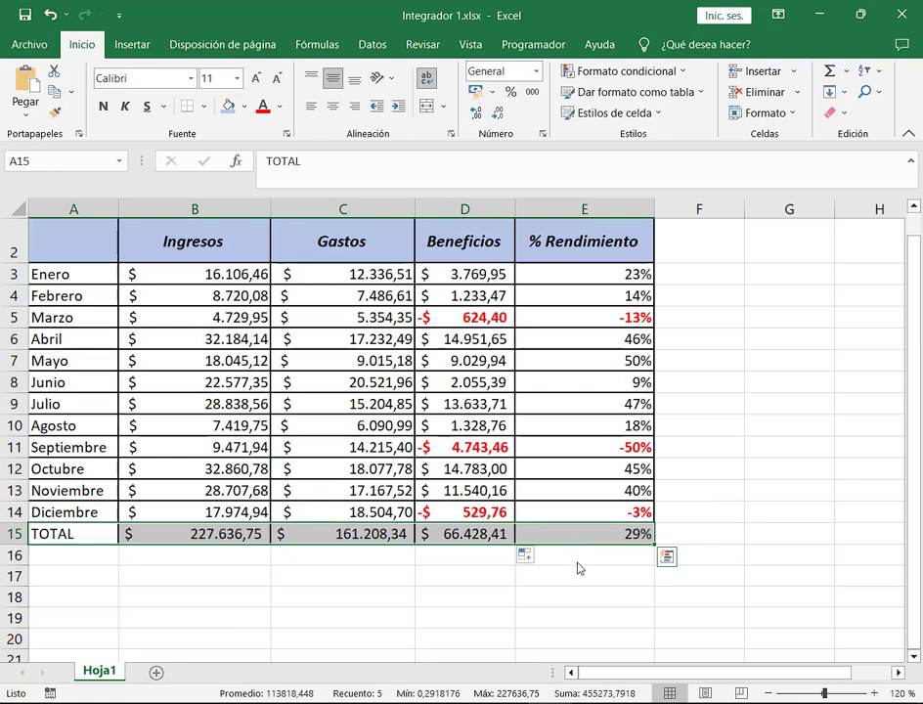
{"action": "left_click", "coordinate": [582, 555]}
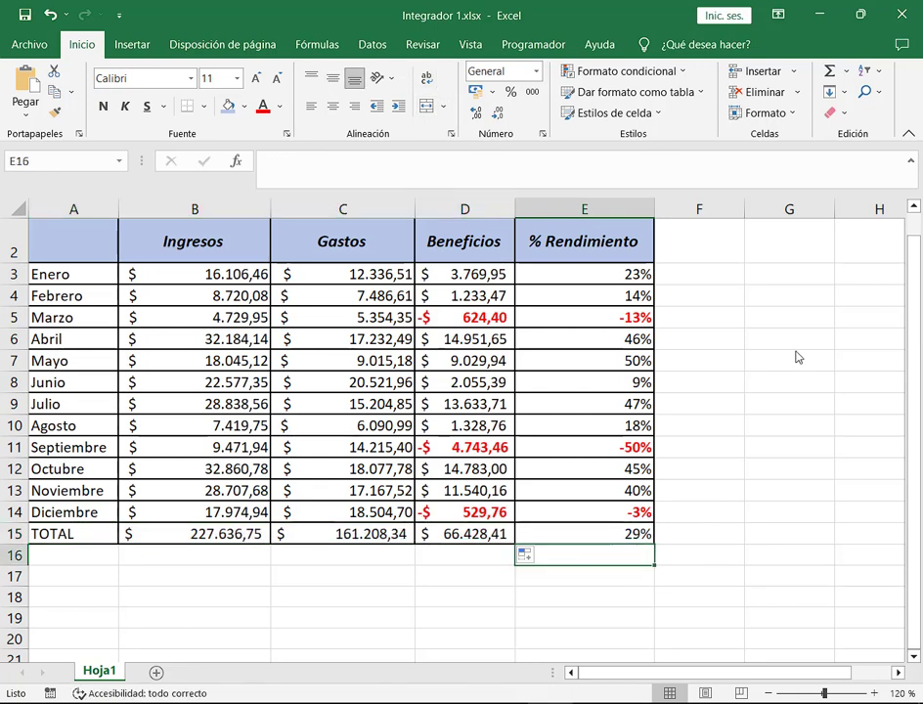
{"action": "left_click", "coordinate": [844, 117]}
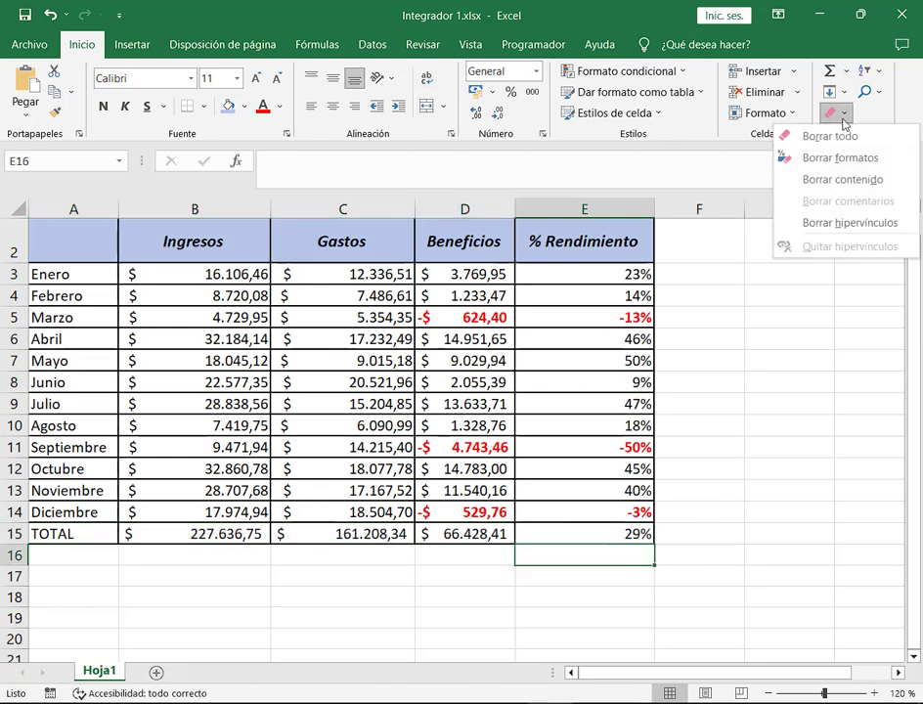
{"action": "key", "text": "Escape"}
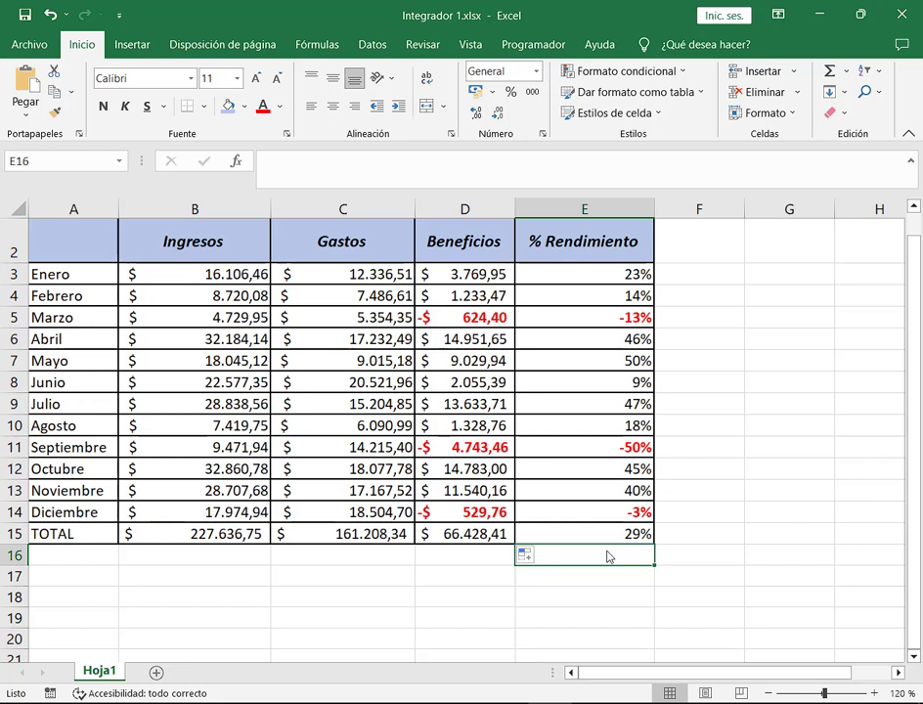
{"action": "left_click", "coordinate": [682, 559]}
{"action": "left_click", "coordinate": [604, 538]}
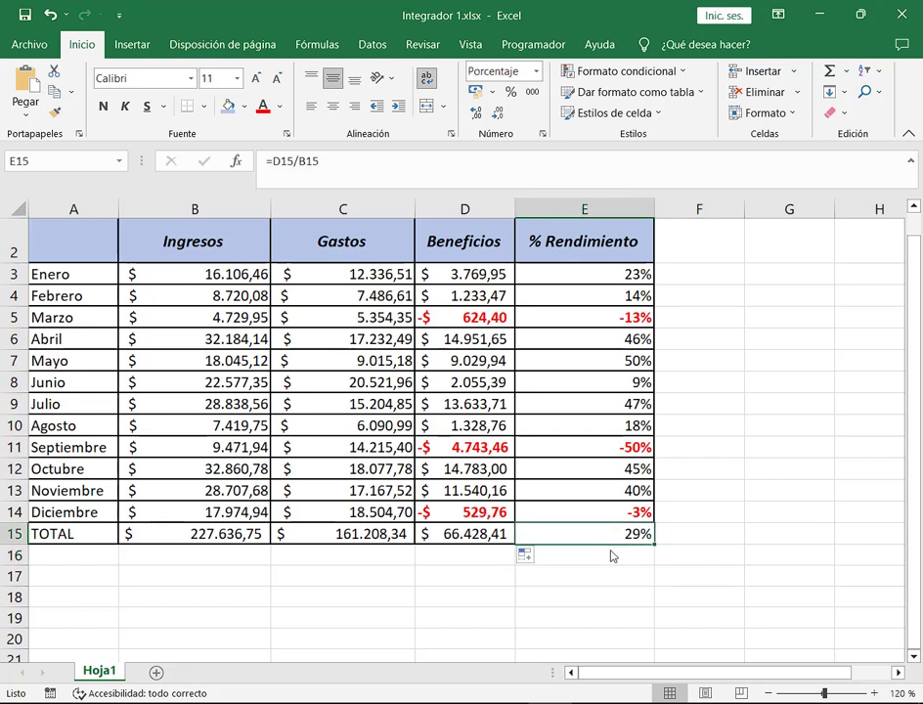
{"action": "left_click", "coordinate": [616, 558]}
{"action": "left_click_drag", "start_coordinate": [616, 273], "coordinate": [599, 534]}
{"action": "left_click", "coordinate": [622, 557]}
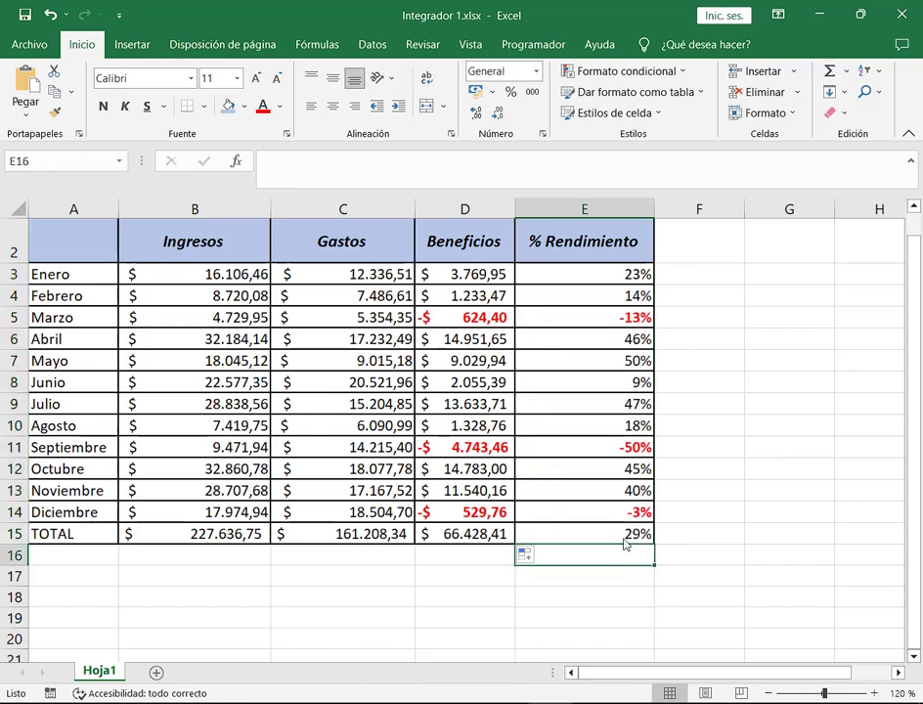
{"action": "left_click", "coordinate": [621, 540]}
{"action": "left_click", "coordinate": [61, 578]}
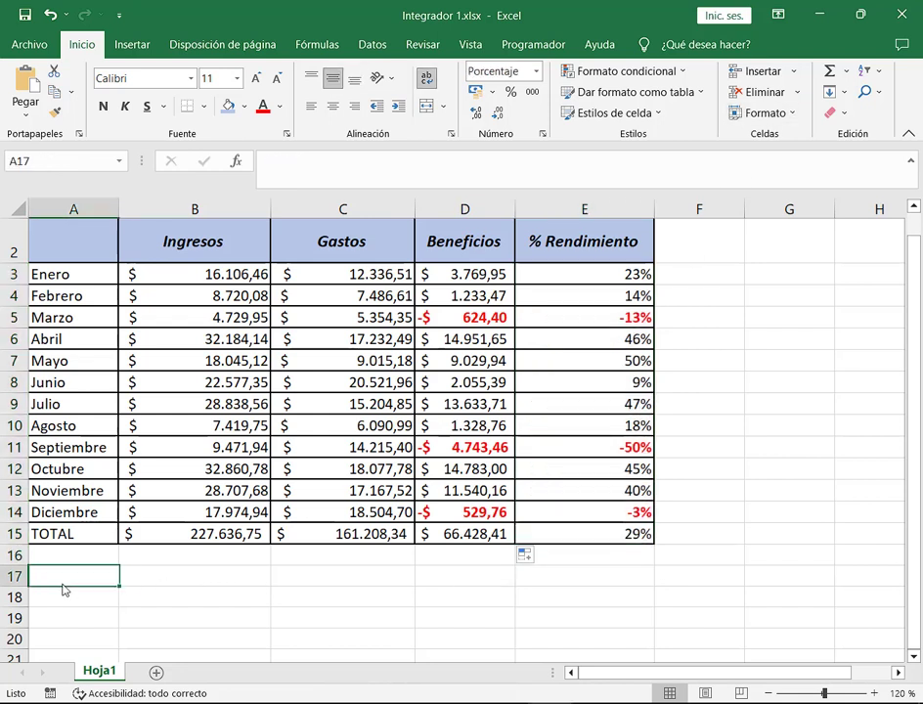
{"action": "left_click", "coordinate": [602, 538]}
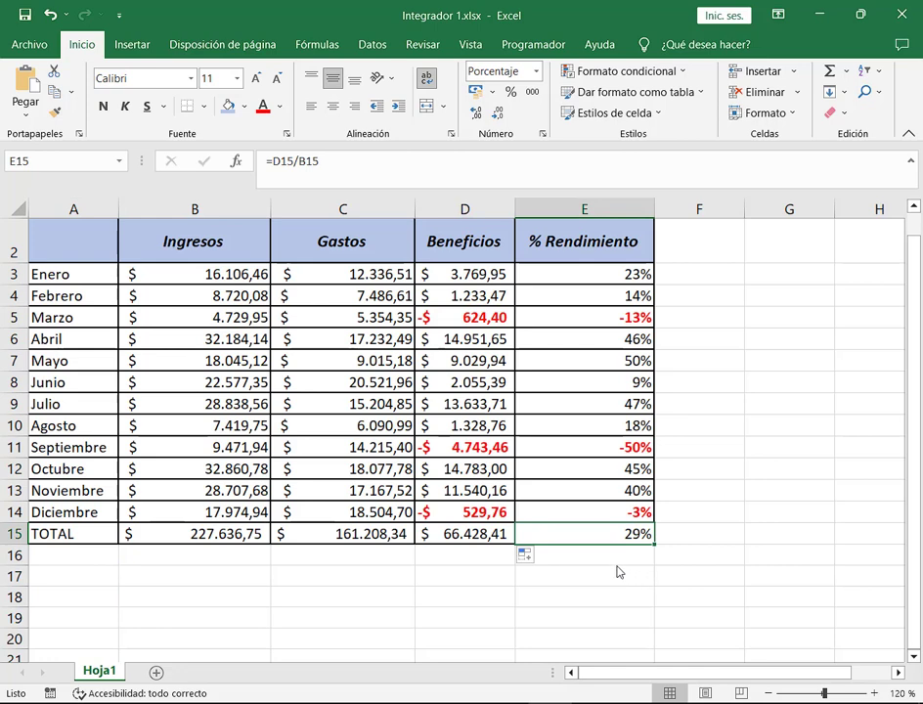
{"action": "double_click", "coordinate": [610, 536]}
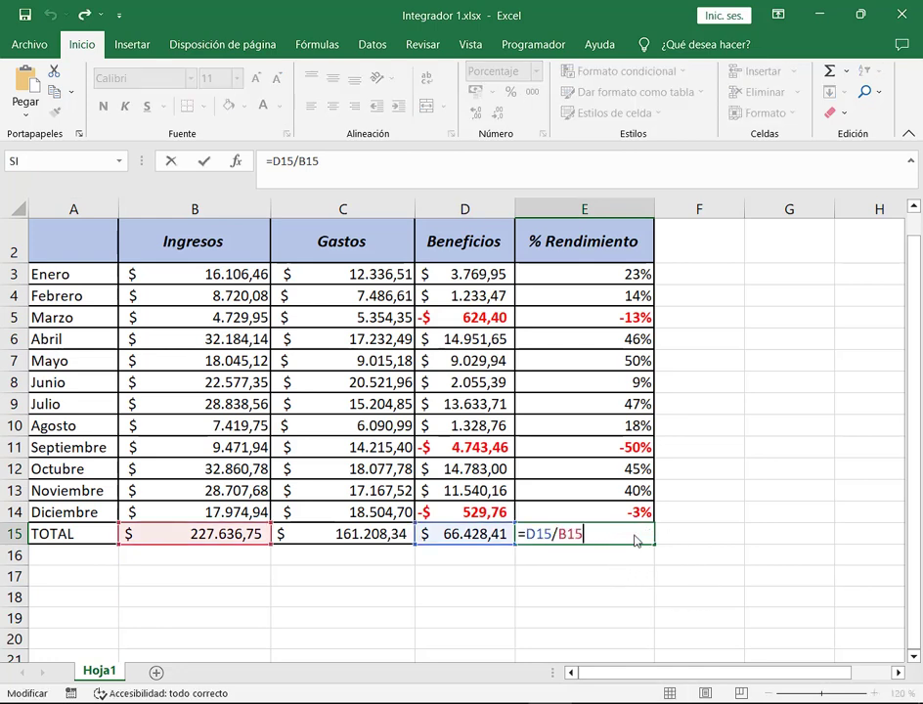
{"action": "key", "text": "Return"}
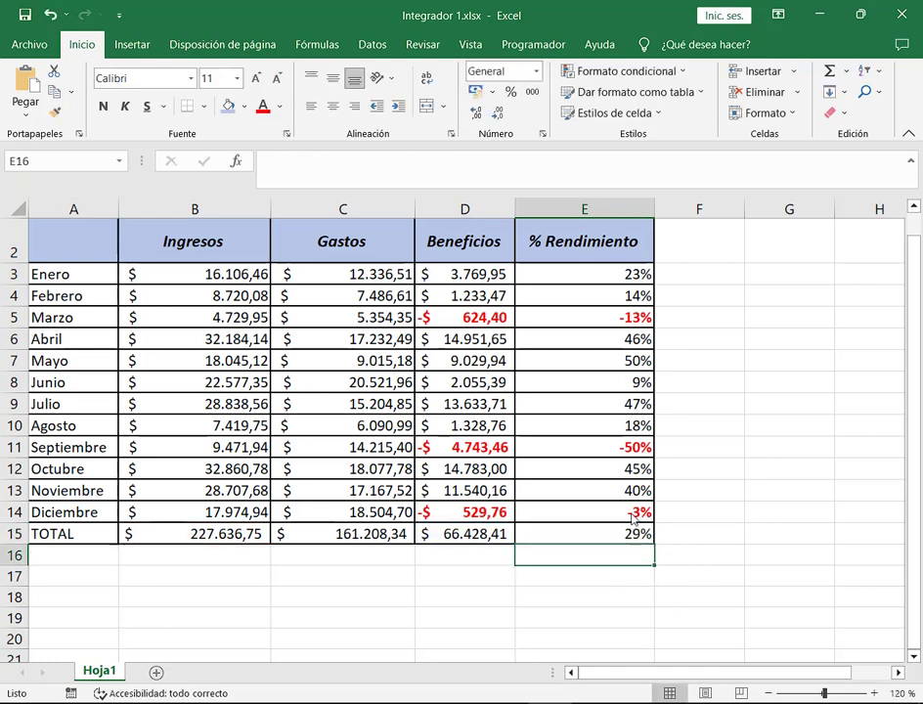
{"action": "left_click", "coordinate": [632, 518]}
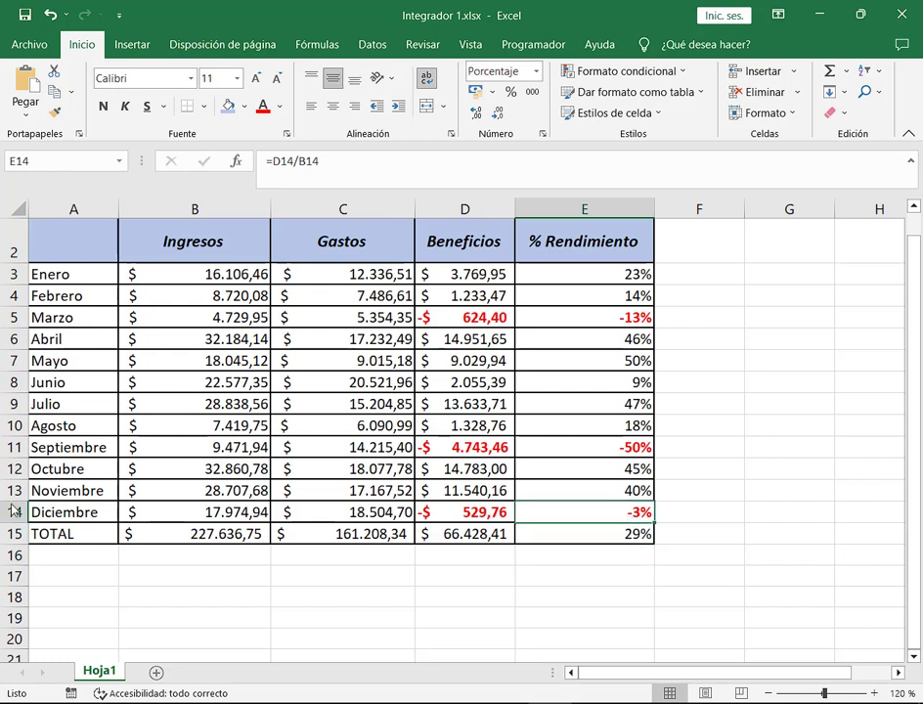
Open the % Rendimiento formula in TOTAL cell E15 and examine its references to the Beneficios and Ingresos totals.
{"action": "mouse_move", "coordinate": [14, 512]}
{"action": "left_mouse_down"}
{"action": "mouse_move", "coordinate": [195, 499]}
{"action": "mouse_move", "coordinate": [645, 534]}
{"action": "left_mouse_up"}
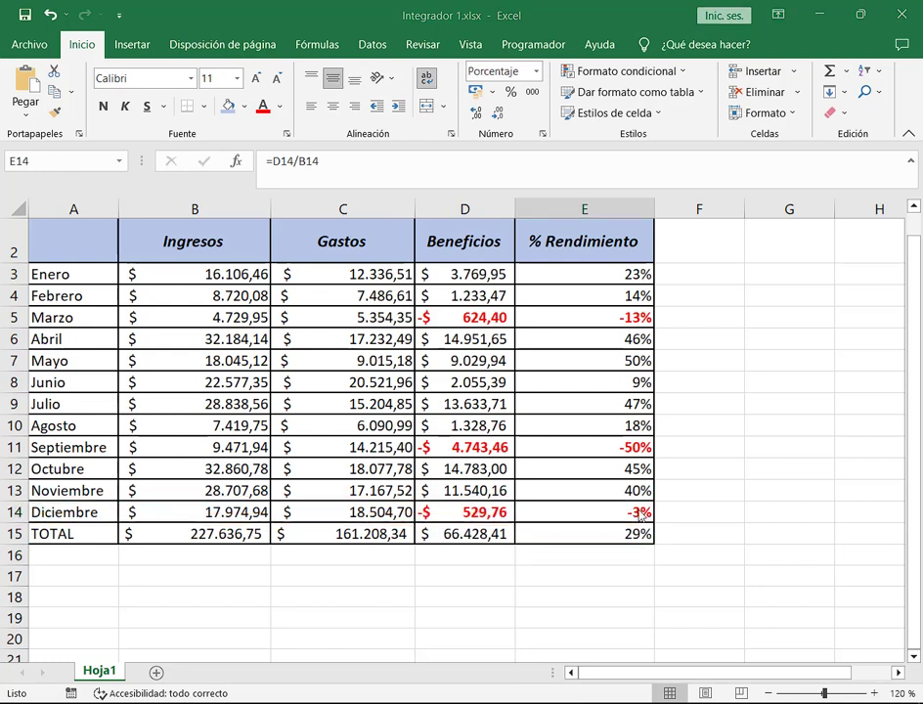
{"action": "left_click_drag", "start_coordinate": [653, 524], "coordinate": [657, 548]}
{"action": "left_click", "coordinate": [641, 544]}
{"action": "double_click", "coordinate": [583, 542]}
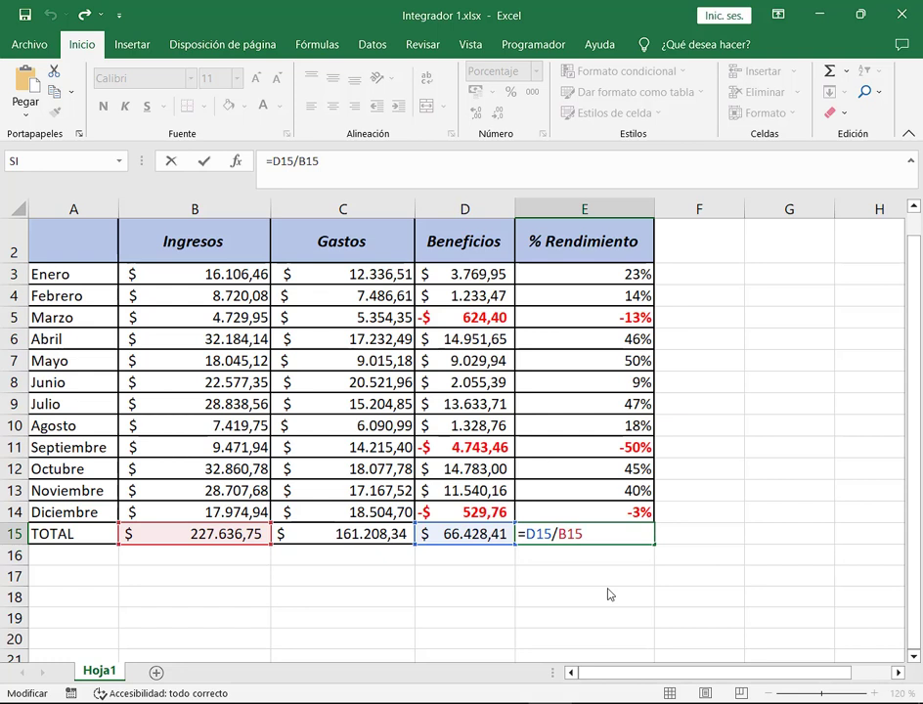
{"action": "mouse_move", "coordinate": [512, 518]}
{"action": "left_mouse_down"}
{"action": "mouse_move", "coordinate": [588, 548]}
{"action": "mouse_move", "coordinate": [591, 584]}
{"action": "mouse_move", "coordinate": [570, 555]}
{"action": "left_mouse_up"}
Clear E15 and fill the Diciembre % Rendimiento formula from E14 down into the TOTAL row.
{"action": "left_click", "coordinate": [640, 521]}
{"action": "left_click_drag", "start_coordinate": [656, 526], "coordinate": [651, 544]}
{"action": "left_click", "coordinate": [642, 536]}
{"action": "key", "text": "Delete"}
{"action": "left_click", "coordinate": [642, 518]}
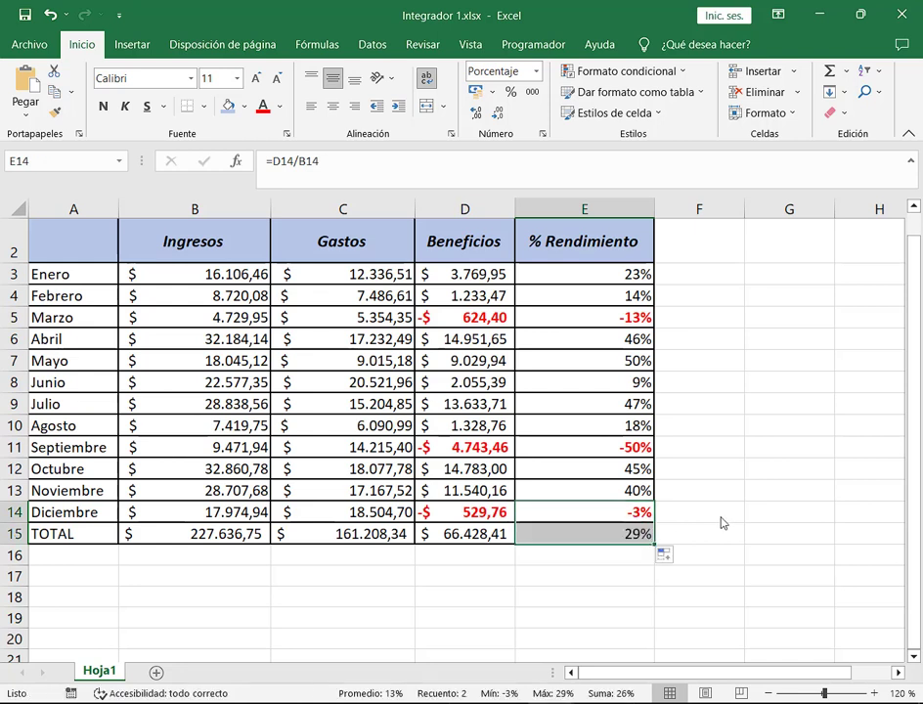
{"action": "left_click", "coordinate": [690, 520]}
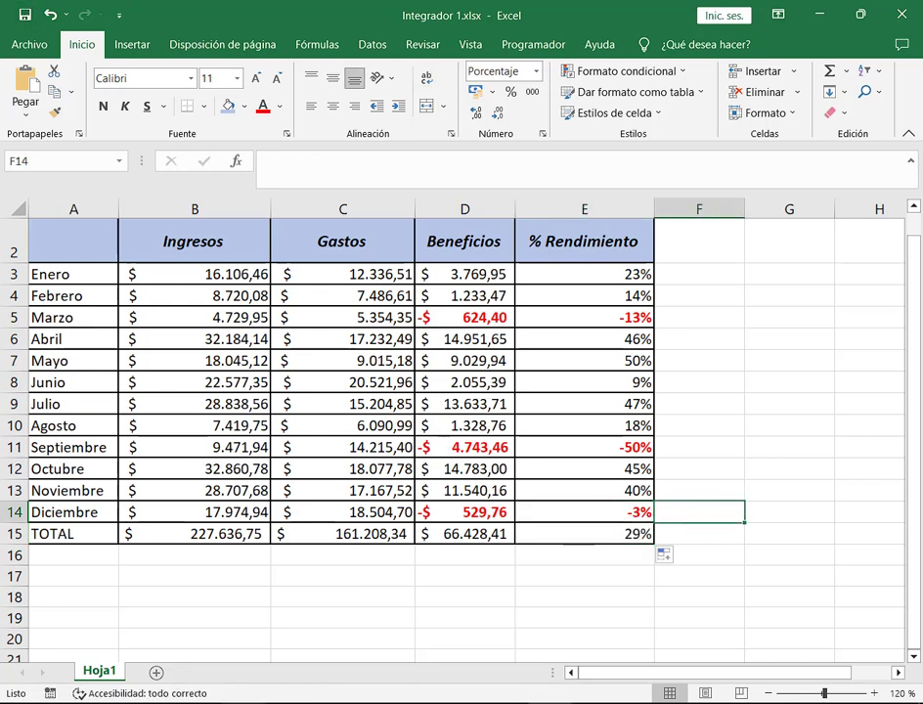
Review the maximum, average and minimum table in the assignment PDF, check the Google Meet chat, and return to the Excel workbook.
{"action": "left_click", "coordinate": [819, 14]}
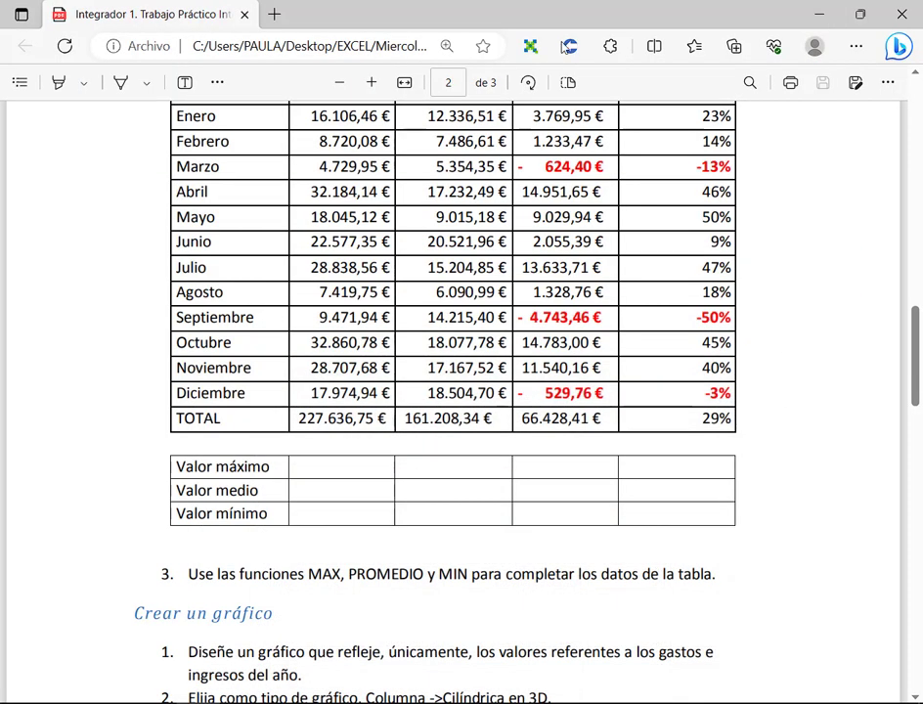
{"action": "scroll", "coordinate": [505, 306], "scroll_direction": "down", "scroll_amount": 2}
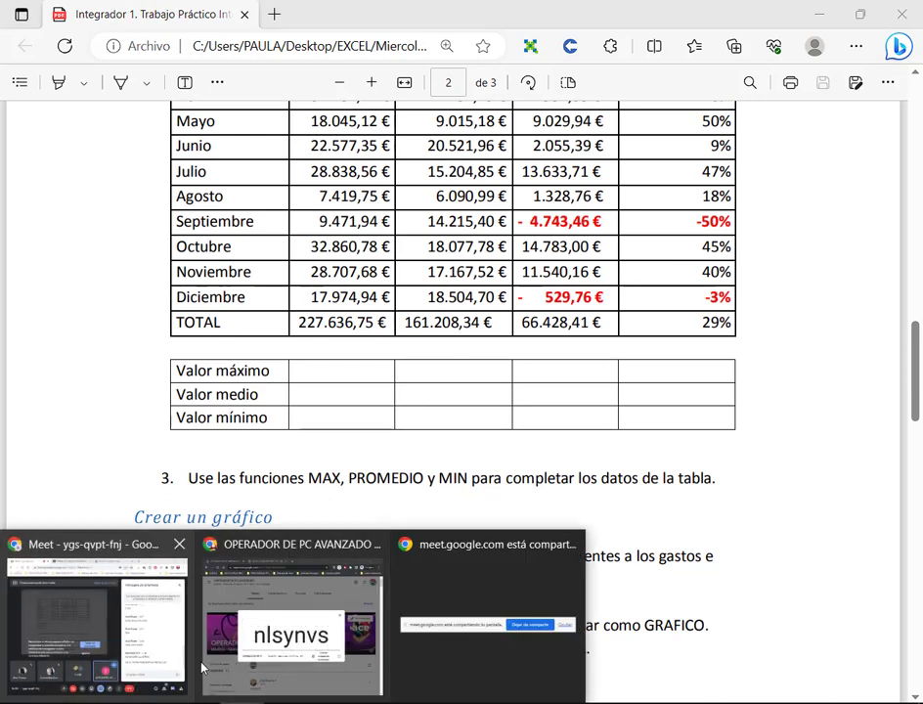
{"action": "left_click", "coordinate": [181, 645]}
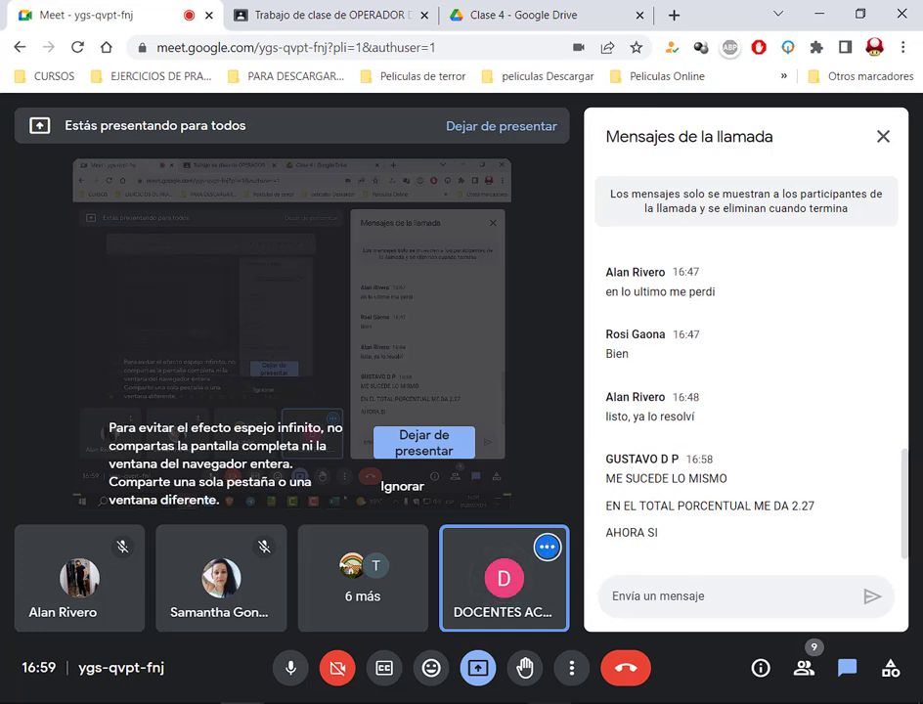
{"action": "left_click", "coordinate": [538, 625]}
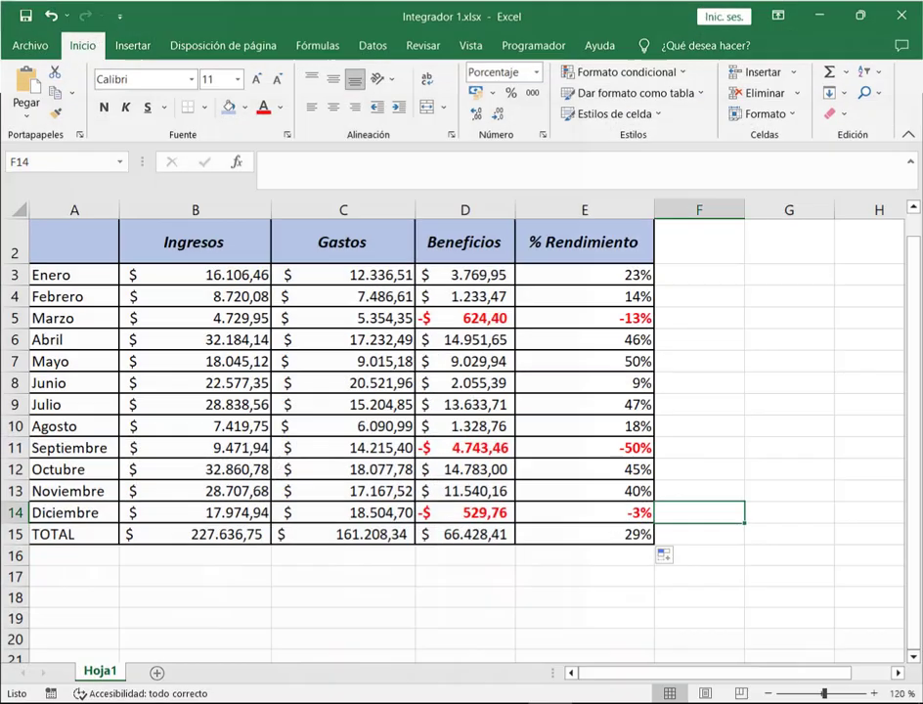
Enter the labels Valor Máximo in A17 and Valor Medio in A18, following the model table in the assignment PDF.
{"action": "left_click", "coordinate": [60, 576]}
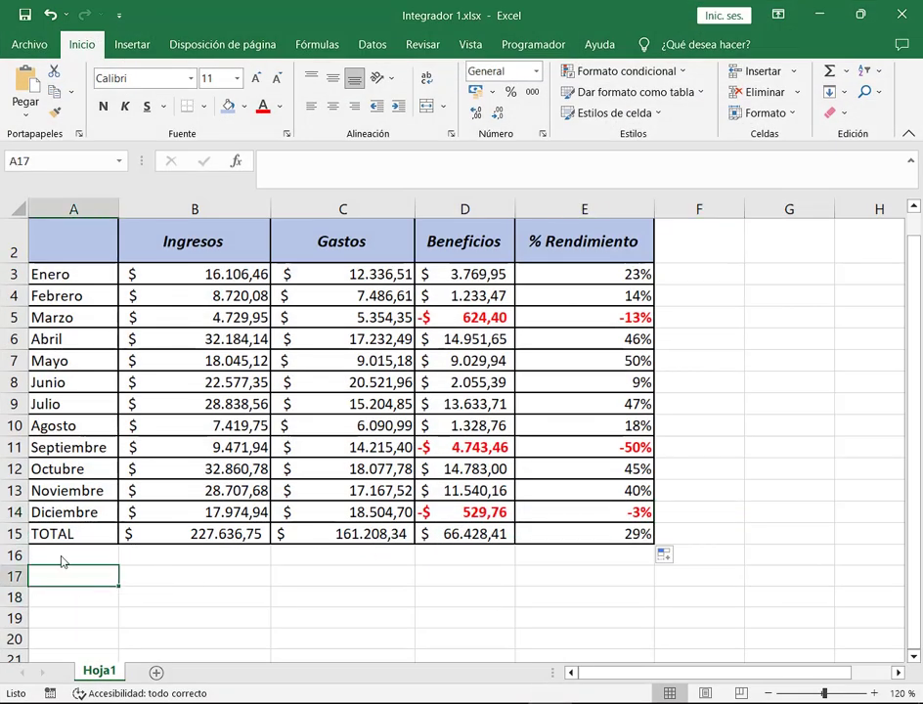
{"action": "left_click_drag", "start_coordinate": [294, 555], "coordinate": [488, 562]}
{"action": "left_click_drag", "start_coordinate": [44, 581], "coordinate": [90, 584]}
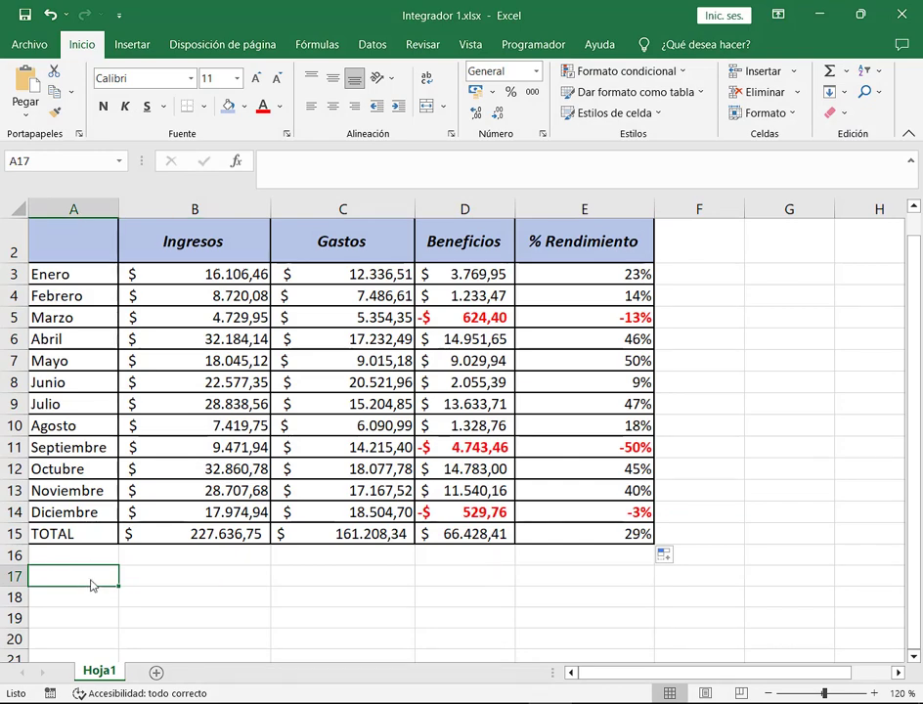
{"action": "scroll", "coordinate": [92, 562], "scroll_direction": "down", "scroll_amount": 1}
{"action": "scroll", "coordinate": [236, 631], "scroll_direction": "up", "scroll_amount": 2}
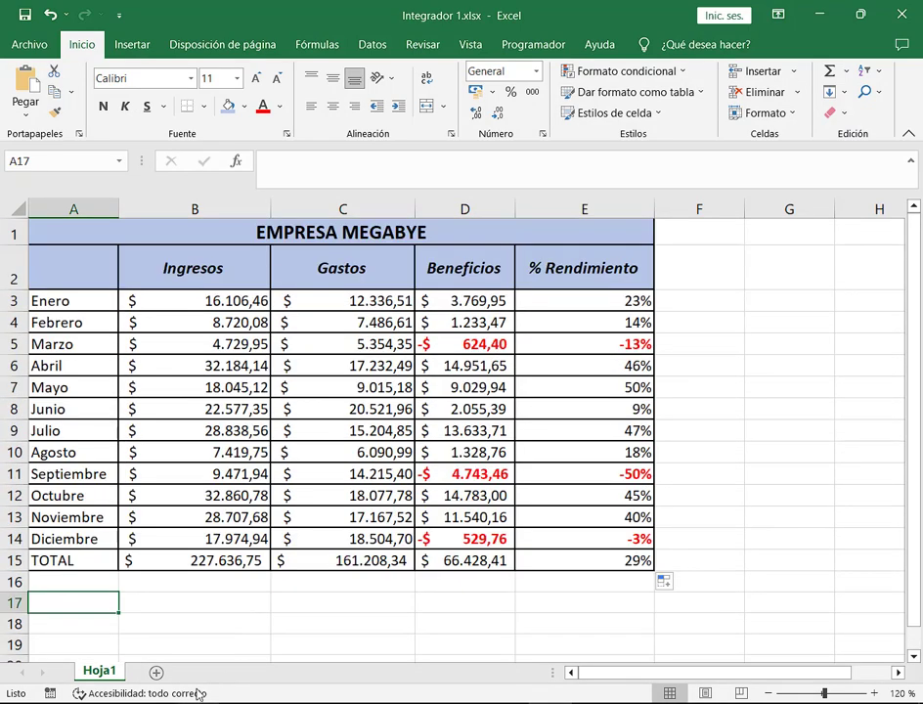
{"action": "scroll", "coordinate": [207, 606], "scroll_direction": "down", "scroll_amount": 3}
{"action": "key", "text": "alt+Tab"}
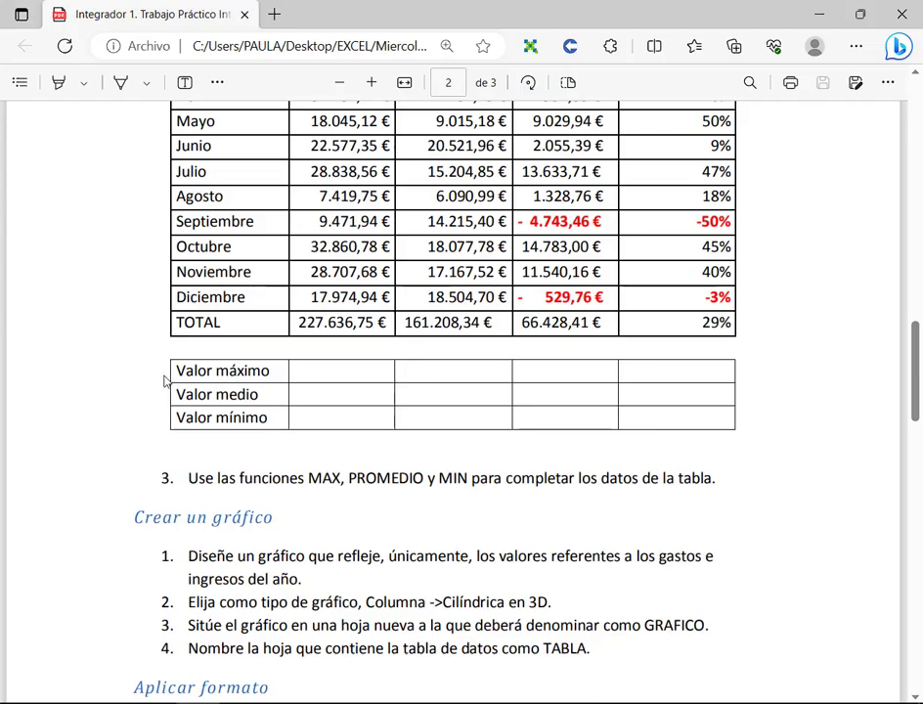
{"action": "key", "text": "alt+Tab"}
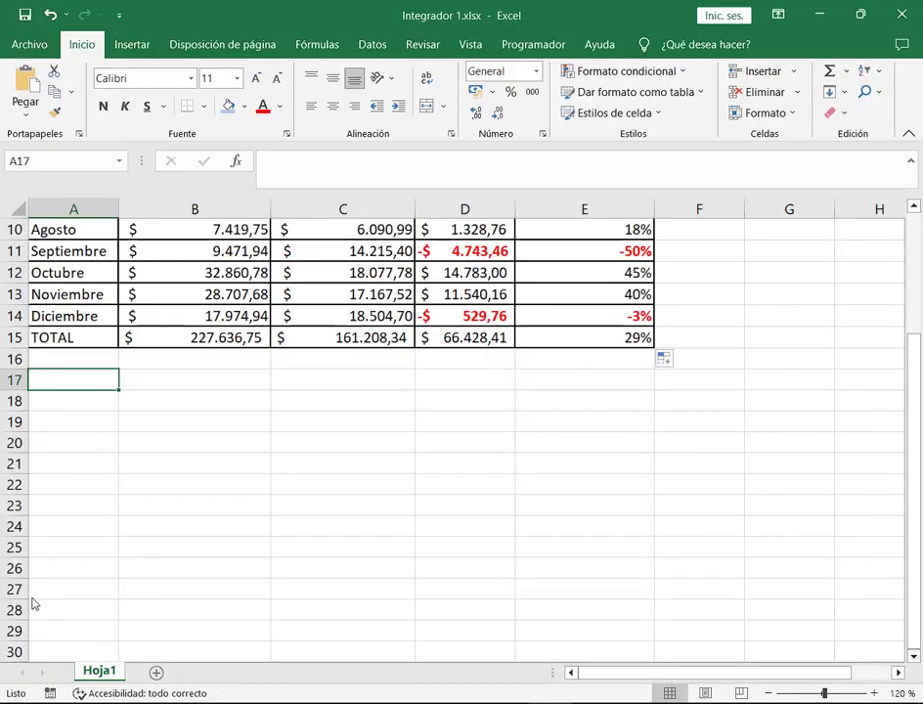
{"action": "type", "text": "Valo"}
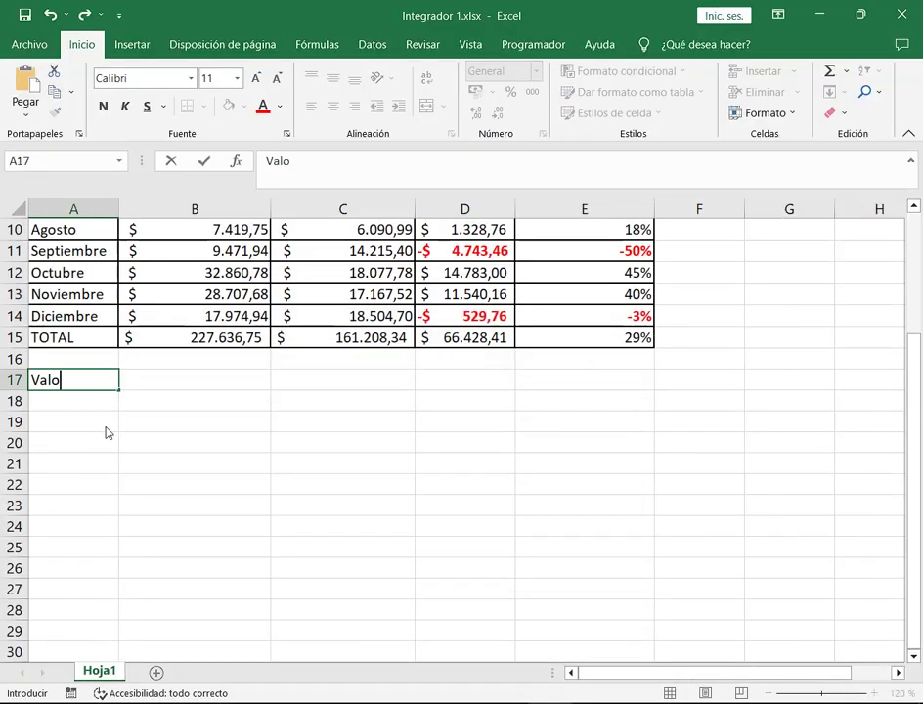
{"action": "type", "text": "r Máxim"}
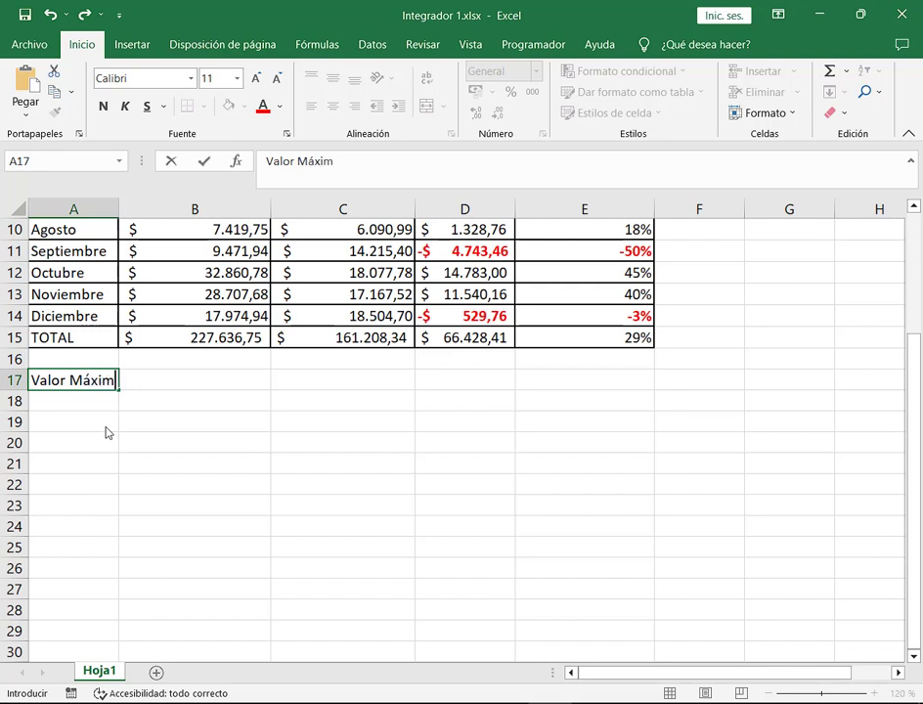
{"action": "type", "text": "o"}
{"action": "key", "text": "Return"}
{"action": "type", "text": "Valor Medio"}
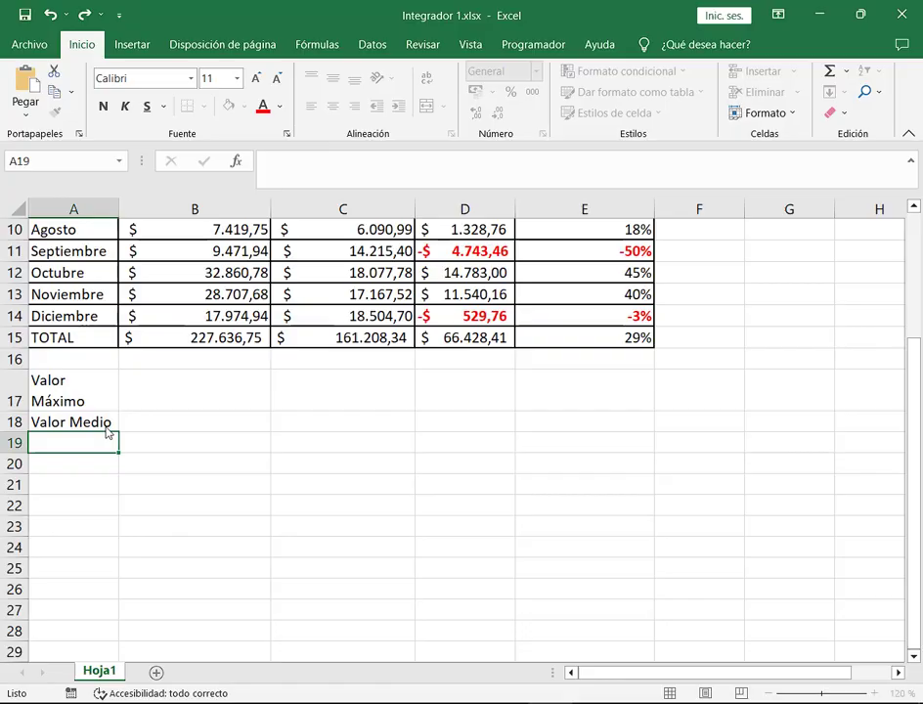
Check the third row label in the assignment PDF and enter Valor mínimo in A19.
{"action": "key", "text": "alt+Tab"}
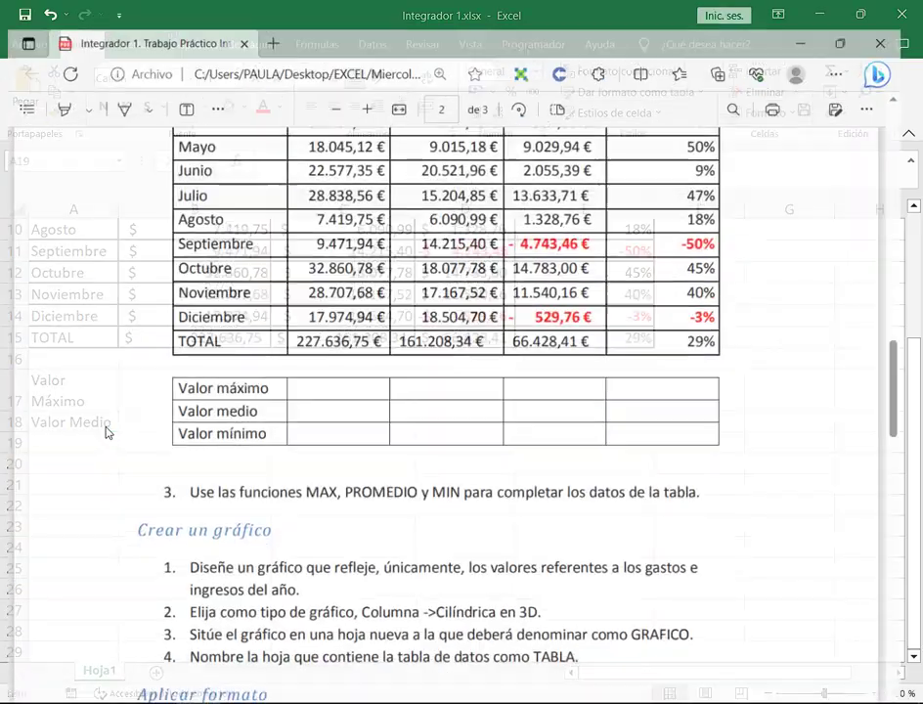
{"action": "key", "text": "alt+Tab"}
{"action": "type", "text": "V"}
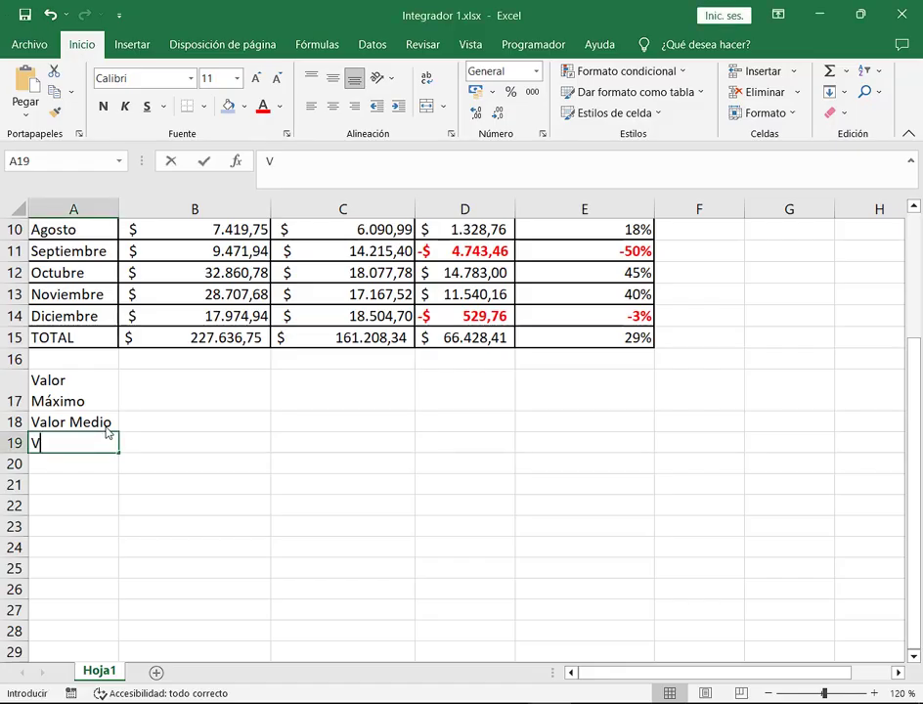
{"action": "type", "text": "alor mínimo"}
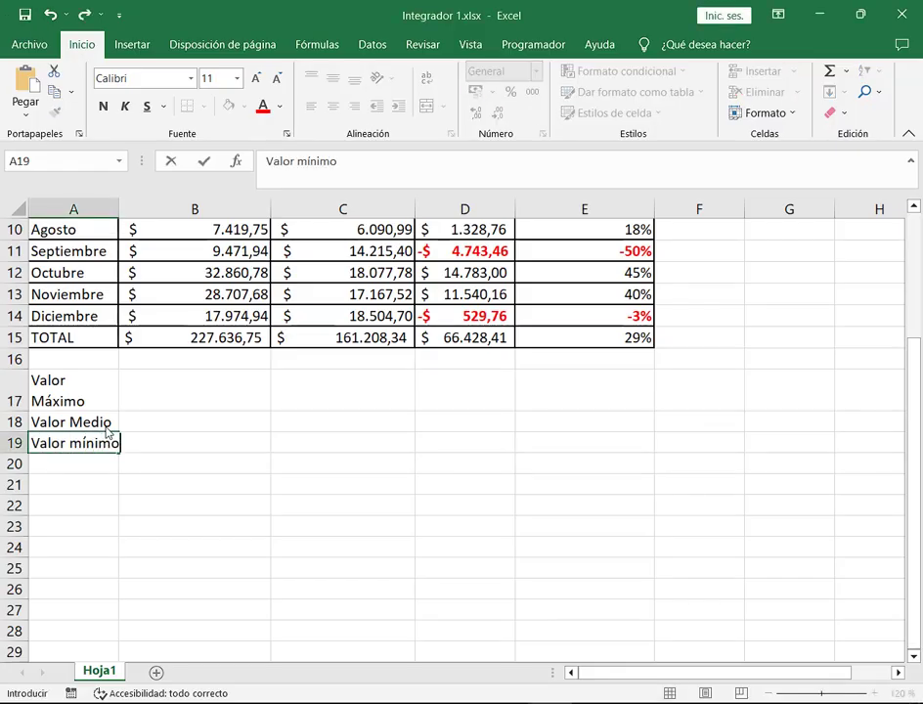
{"action": "key", "text": "Return"}
Widen column A so the new labels fit on one line and reduce rows 17 to 19 to single-line height.
{"action": "mouse_move", "coordinate": [119, 209]}
{"action": "left_mouse_down"}
{"action": "mouse_move", "coordinate": [156, 209]}
{"action": "mouse_move", "coordinate": [135, 209]}
{"action": "left_mouse_up"}
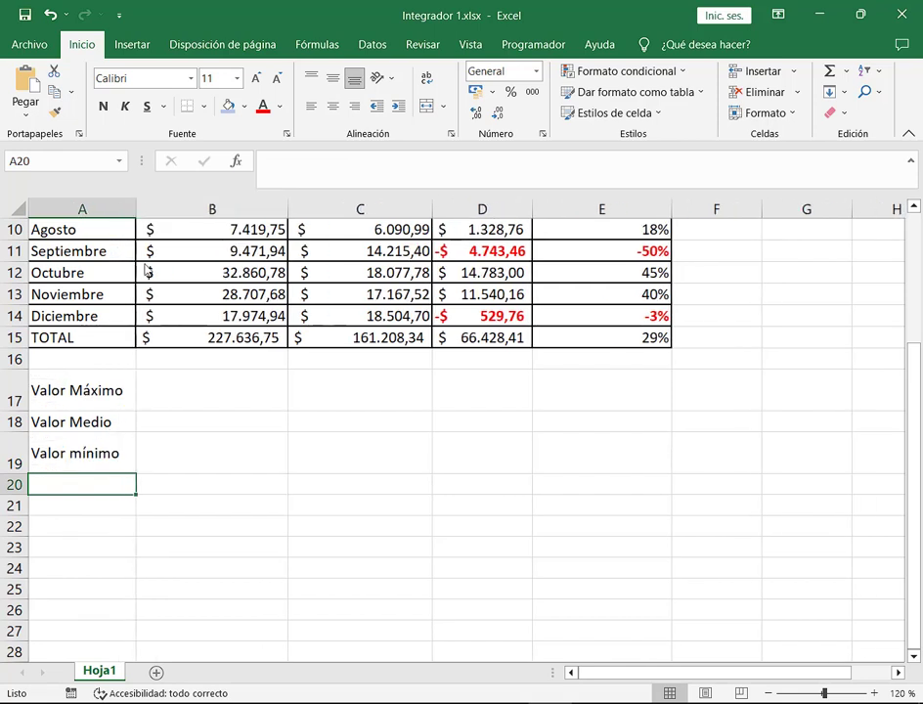
{"action": "left_click", "coordinate": [204, 503]}
{"action": "left_click_drag", "start_coordinate": [14, 473], "coordinate": [14, 390]}
{"action": "left_click", "coordinate": [351, 497]}
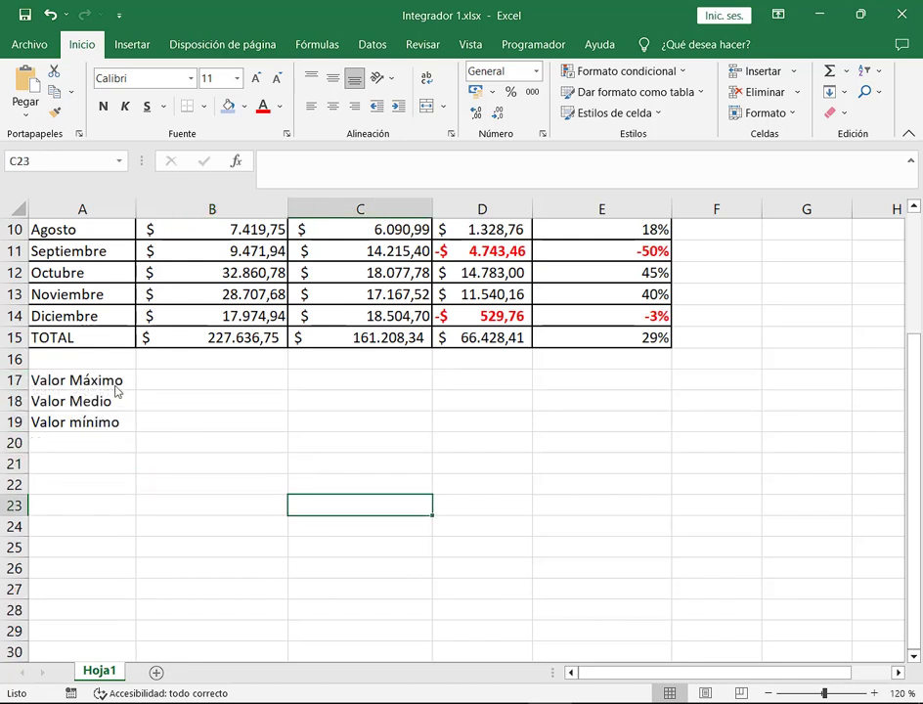
Apply all borders to the new table range A17:E19.
{"action": "left_click", "coordinate": [122, 383]}
{"action": "left_click_drag", "start_coordinate": [118, 387], "coordinate": [90, 388]}
{"action": "left_click", "coordinate": [203, 106]}
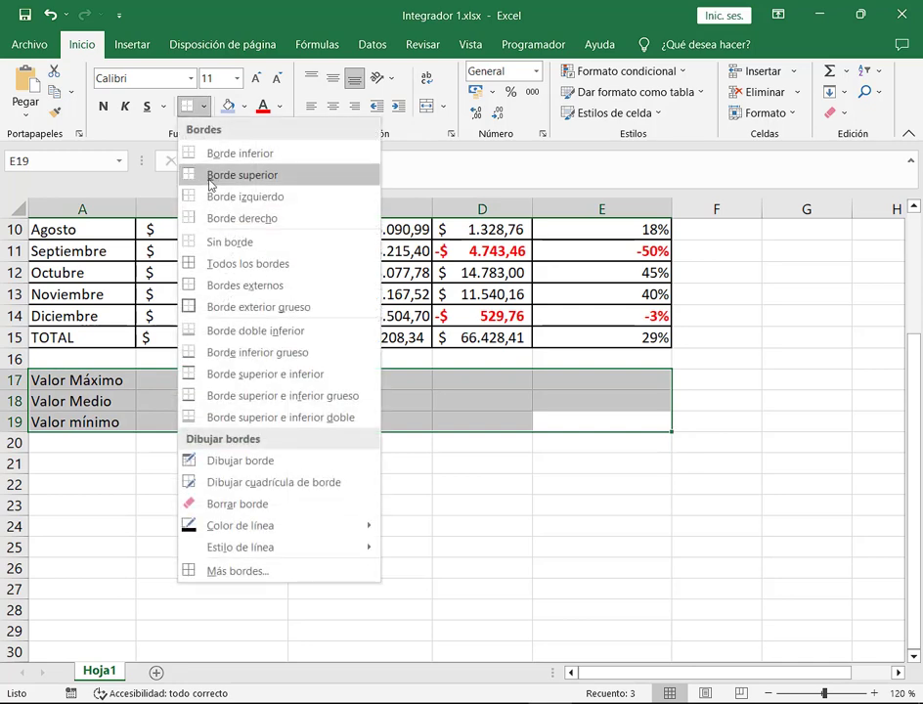
{"action": "left_click", "coordinate": [214, 284]}
Format the labels in A17:A19 with the header's light blue fill, automatic font colour and bold.
{"action": "left_click_drag", "start_coordinate": [95, 375], "coordinate": [98, 423]}
{"action": "left_click", "coordinate": [98, 408]}
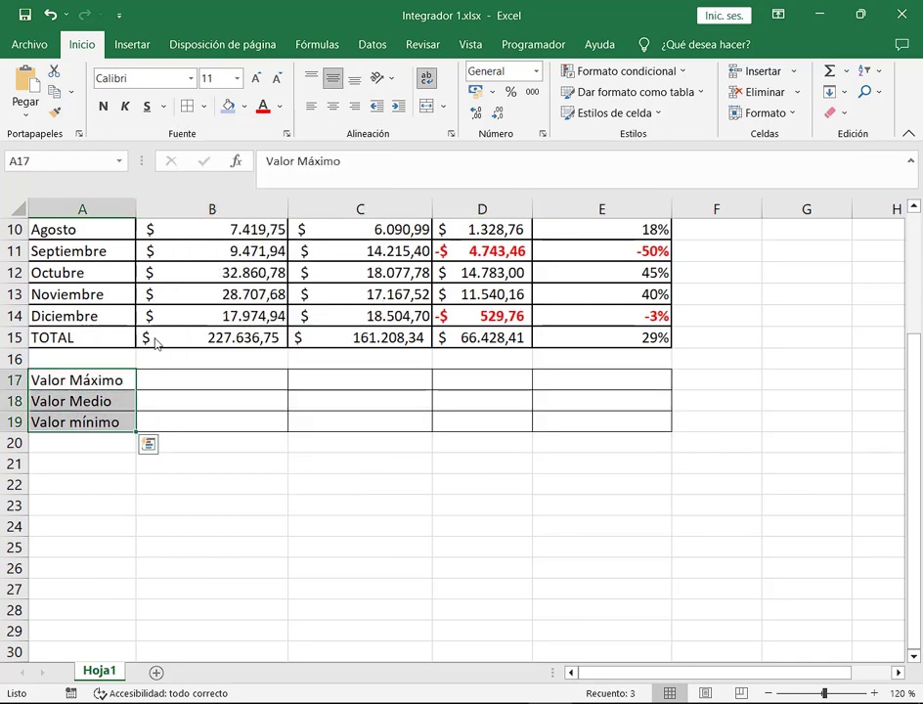
{"action": "left_click", "coordinate": [227, 106]}
{"action": "left_click", "coordinate": [279, 106]}
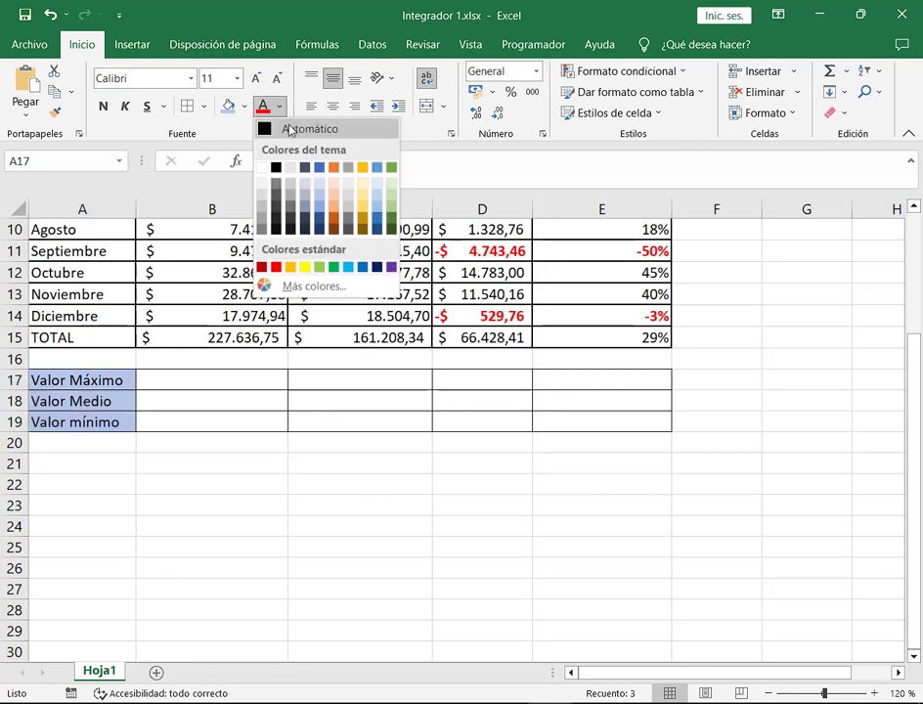
{"action": "left_click", "coordinate": [266, 130]}
{"action": "left_click", "coordinate": [103, 105]}
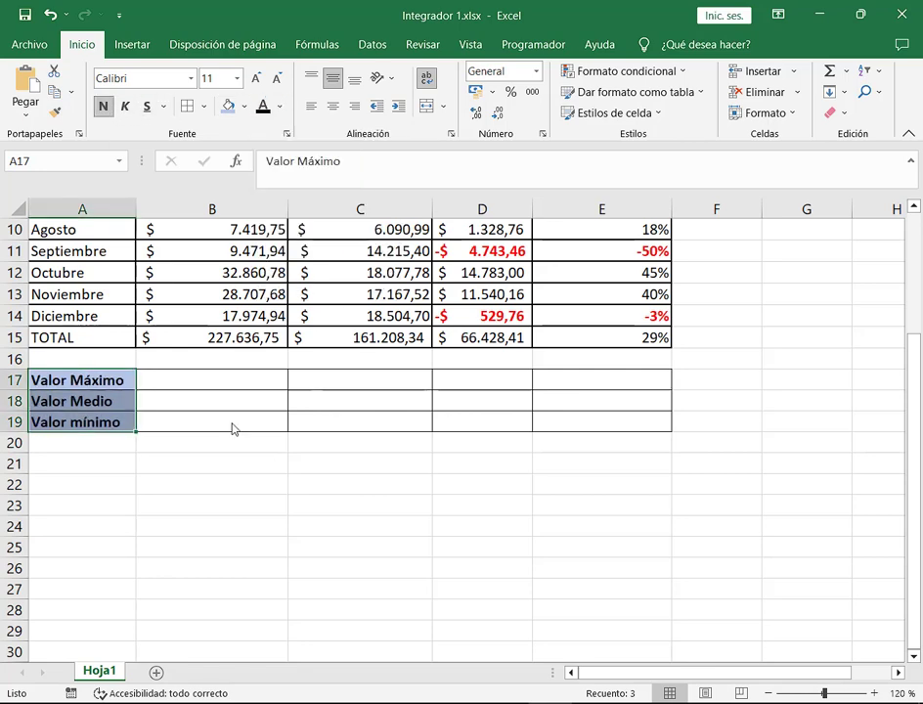
Examine the Ingresos values in B3:B14 that feed Valor Máximo in B17, and the matching cells C17 and D17 for Gastos and Beneficios.
{"action": "scroll", "coordinate": [341, 521], "scroll_direction": "up", "scroll_amount": 3}
{"action": "scroll", "coordinate": [323, 496], "scroll_direction": "down", "scroll_amount": 5}
{"action": "left_click", "coordinate": [198, 263]}
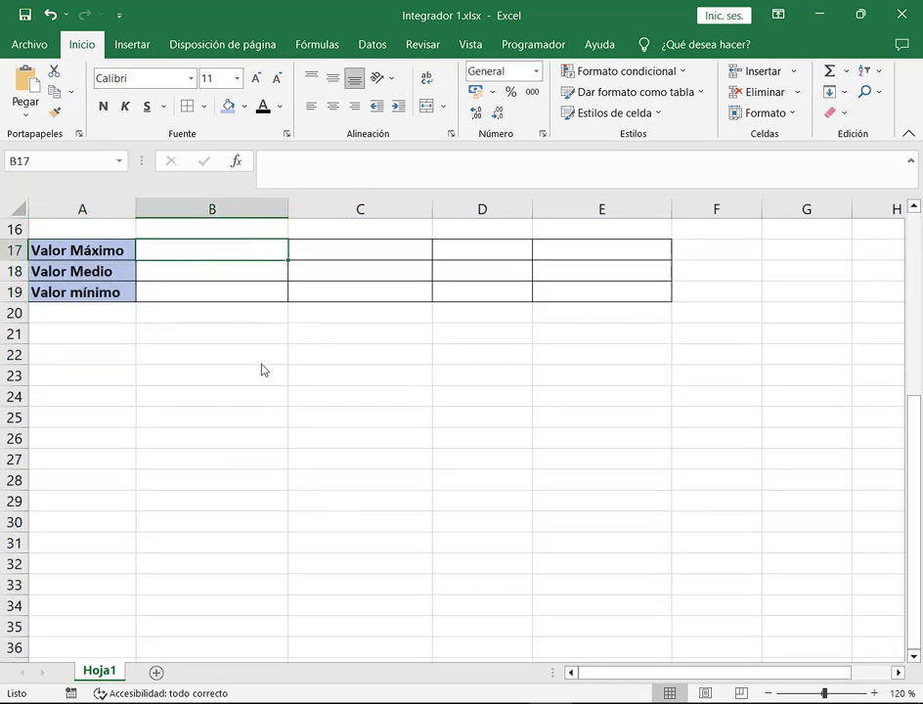
{"action": "scroll", "coordinate": [372, 459], "scroll_direction": "up", "scroll_amount": 4}
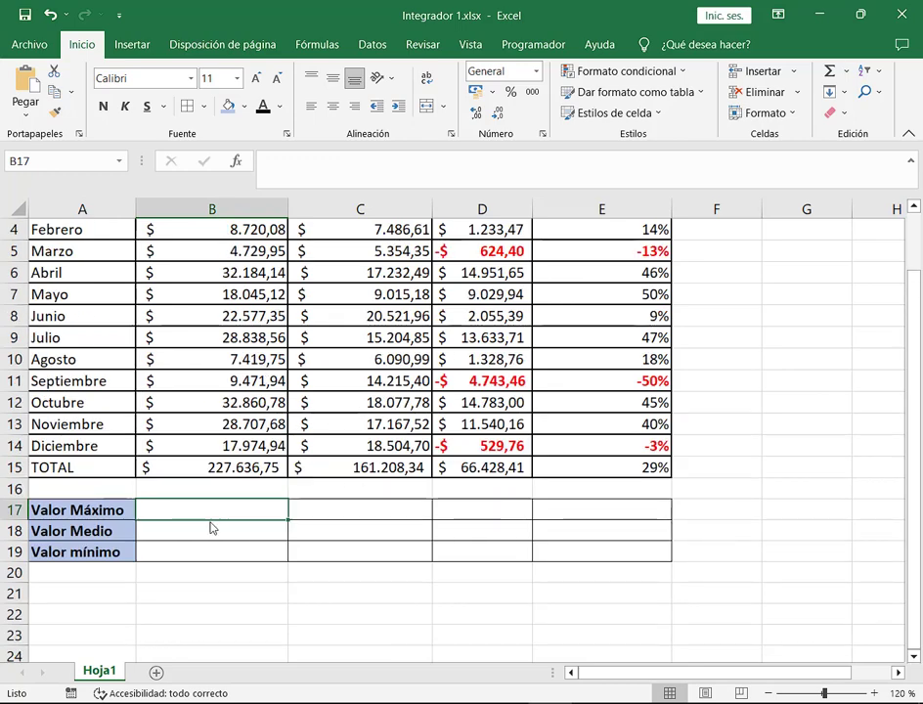
{"action": "scroll", "coordinate": [210, 528], "scroll_direction": "up", "scroll_amount": 1}
{"action": "scroll", "coordinate": [221, 532], "scroll_direction": "down", "scroll_amount": 1}
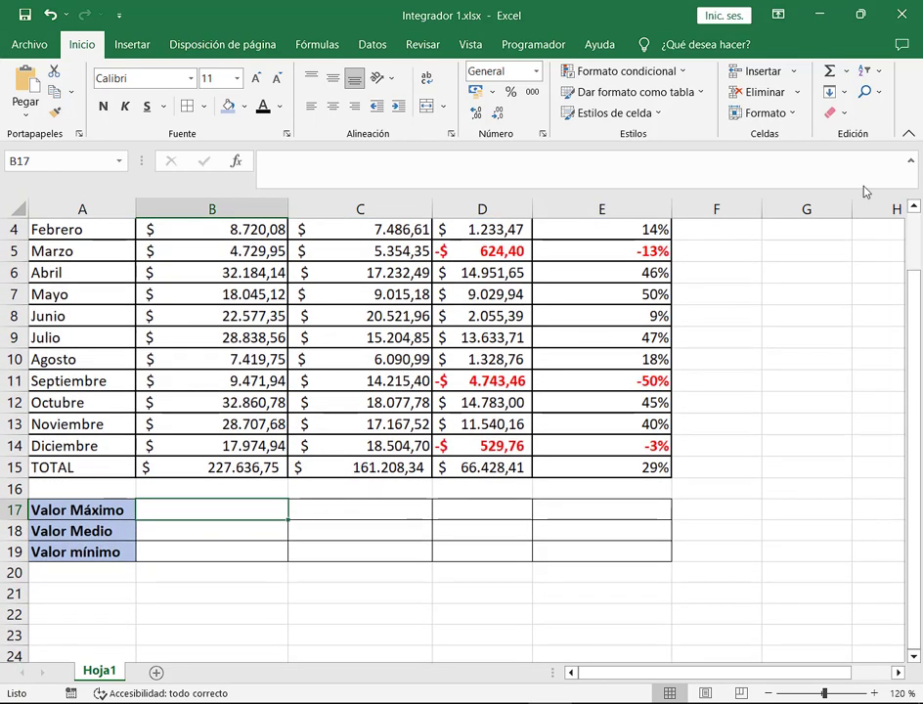
{"action": "scroll", "coordinate": [572, 441], "scroll_direction": "up", "scroll_amount": 1}
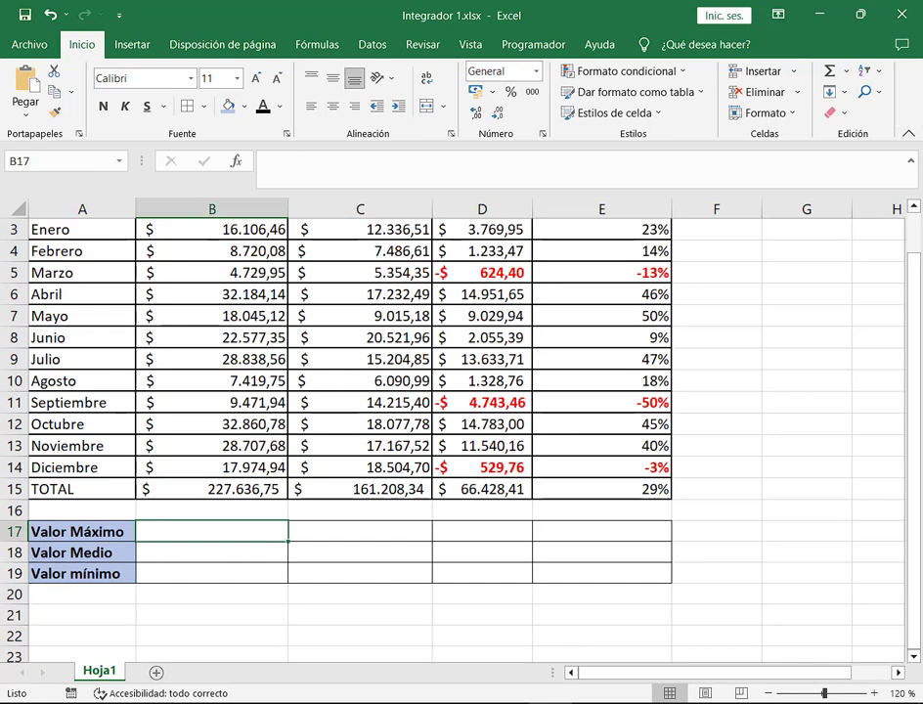
{"action": "scroll", "coordinate": [157, 574], "scroll_direction": "up", "scroll_amount": 1}
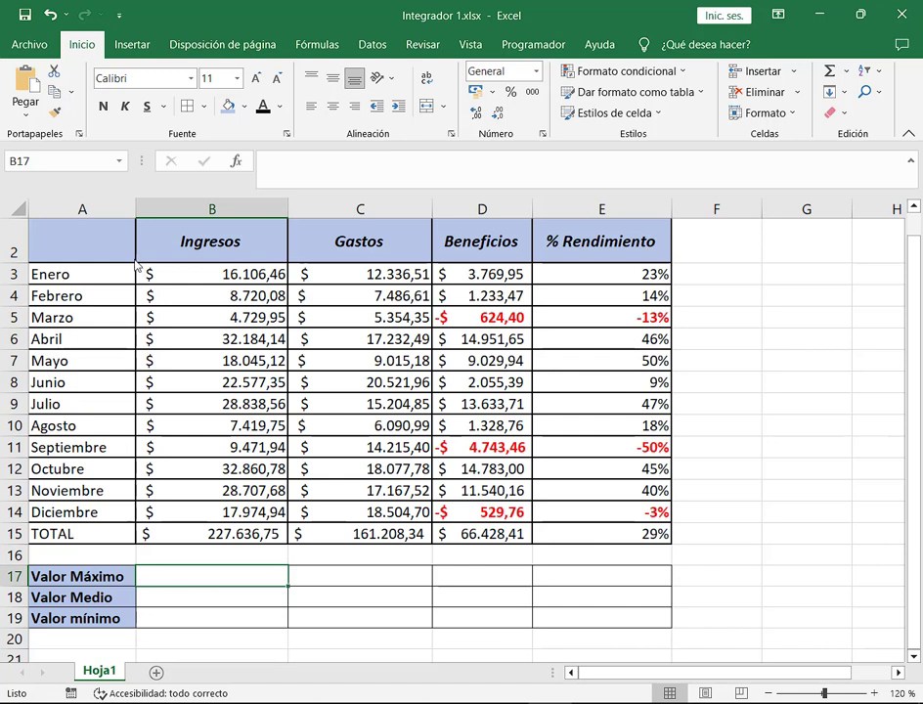
{"action": "mouse_move", "coordinate": [138, 264]}
{"action": "left_mouse_down"}
{"action": "mouse_move", "coordinate": [212, 365]}
{"action": "mouse_move", "coordinate": [290, 525]}
{"action": "mouse_move", "coordinate": [241, 565]}
{"action": "left_mouse_up"}
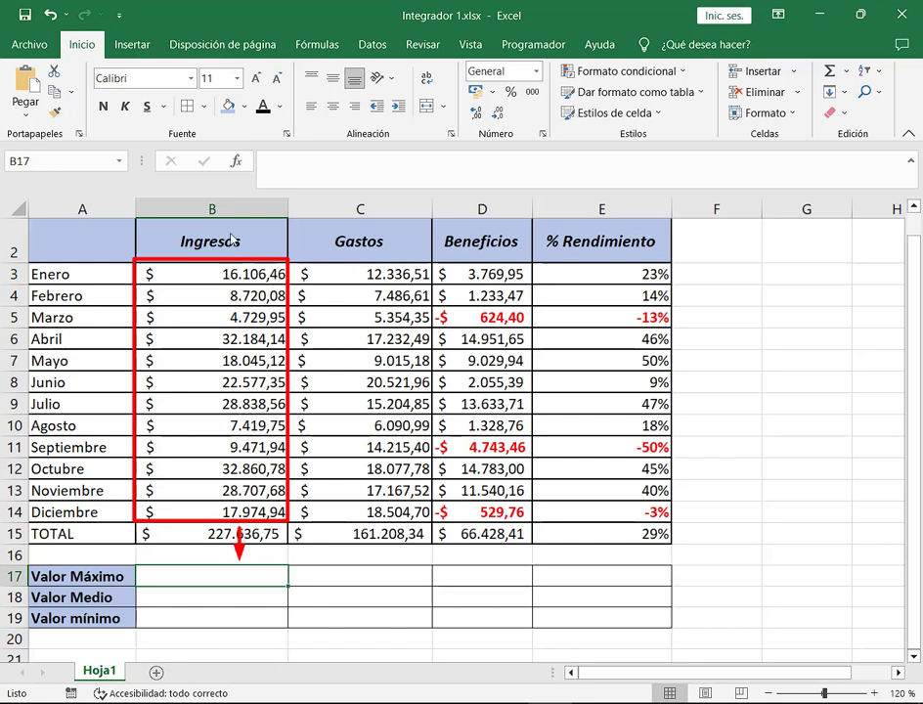
{"action": "key", "text": "Escape"}
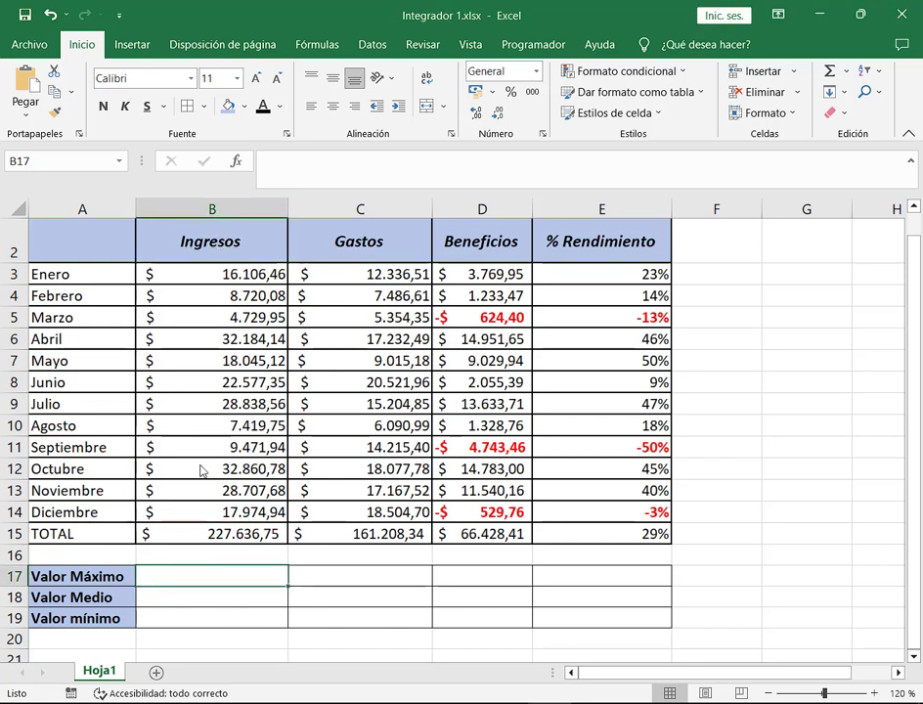
{"action": "mouse_move", "coordinate": [169, 234]}
{"action": "left_mouse_down"}
{"action": "mouse_move", "coordinate": [201, 249]}
{"action": "mouse_move", "coordinate": [184, 245]}
{"action": "left_mouse_up"}
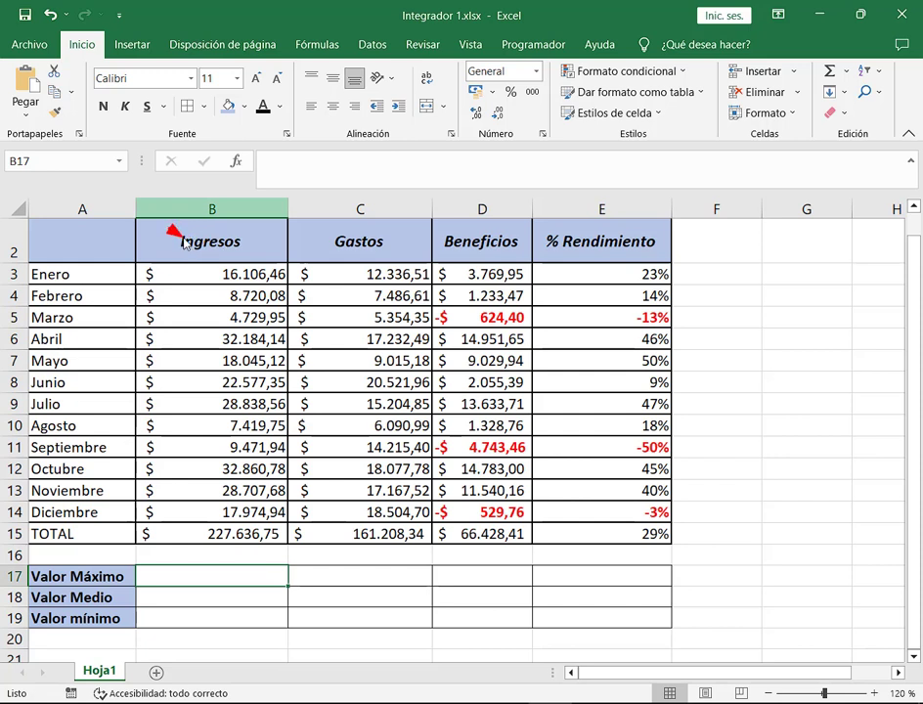
{"action": "key", "text": "Escape"}
{"action": "left_click", "coordinate": [387, 575]}
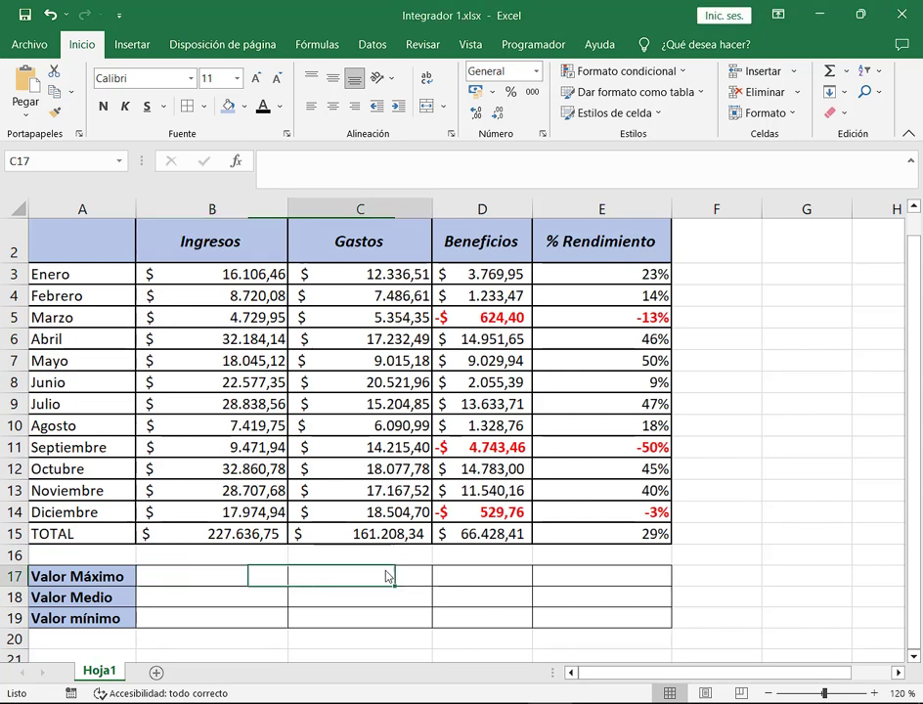
{"action": "left_click", "coordinate": [486, 575]}
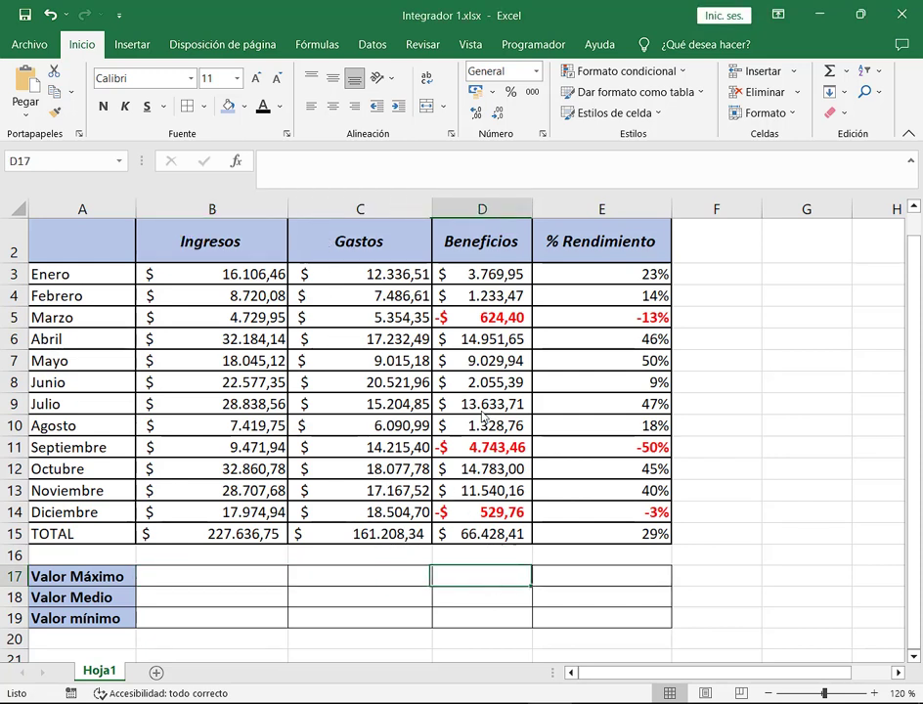
{"action": "left_click", "coordinate": [622, 574]}
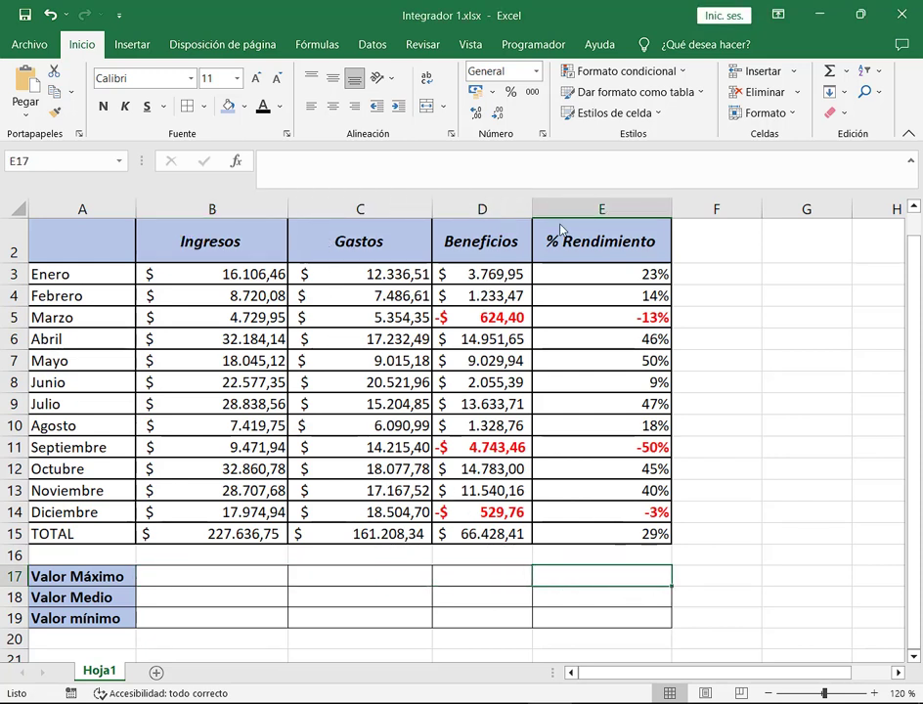
{"action": "left_click", "coordinate": [109, 603]}
{"action": "left_click", "coordinate": [201, 600]}
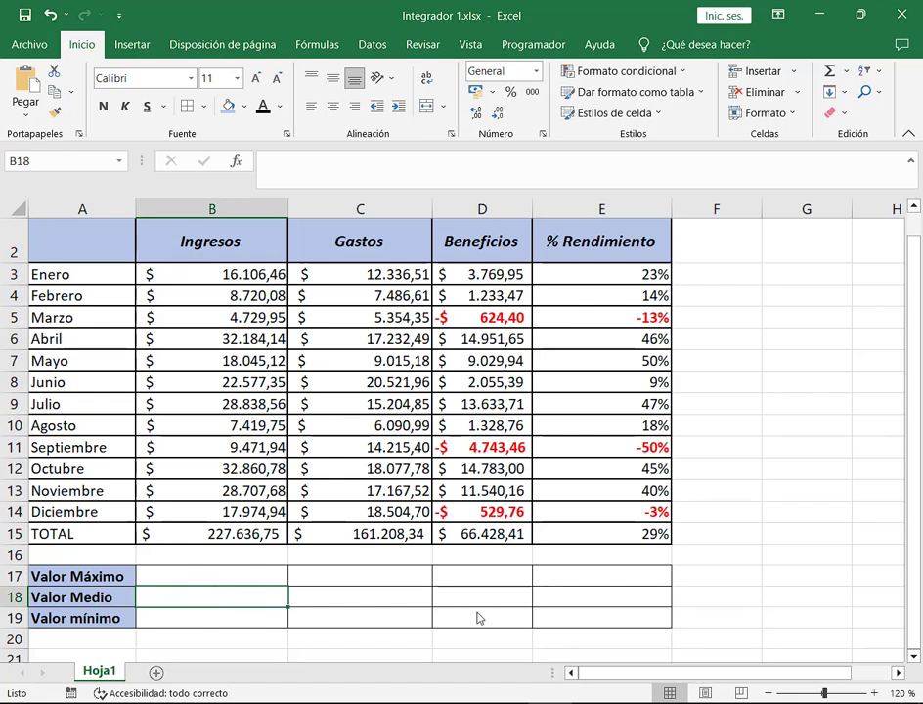
{"action": "left_click", "coordinate": [194, 626]}
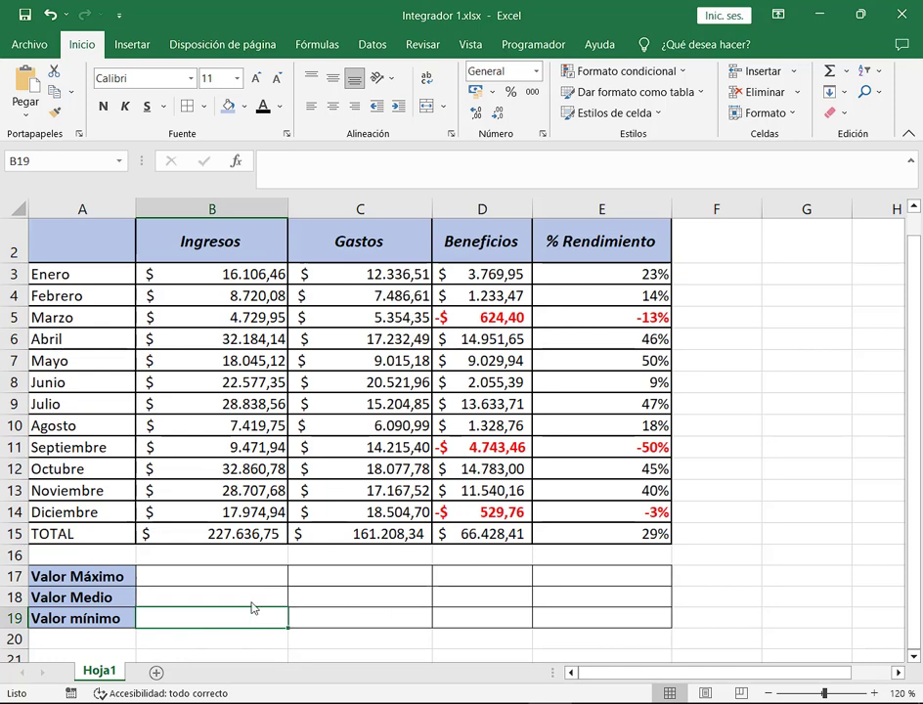
Correct the label in A19 to Valor Mínimo with a capital M.
{"action": "left_click", "coordinate": [81, 624]}
{"action": "key", "text": "F2"}
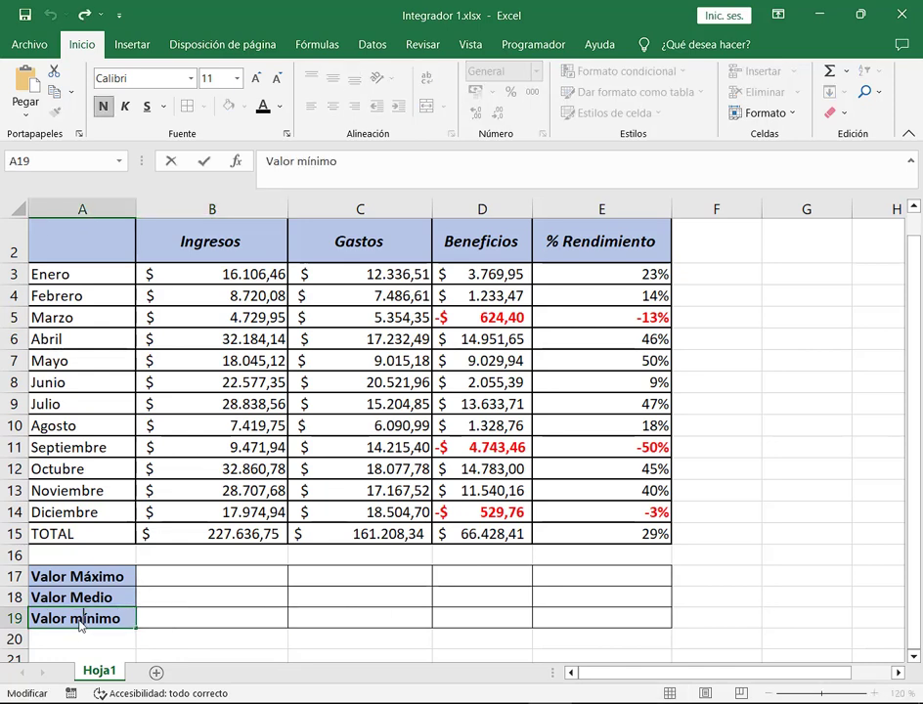
{"action": "left_click", "coordinate": [81, 624]}
{"action": "key", "text": "BackSpace"}
{"action": "type", "text": "M"}
{"action": "key", "text": "Return"}
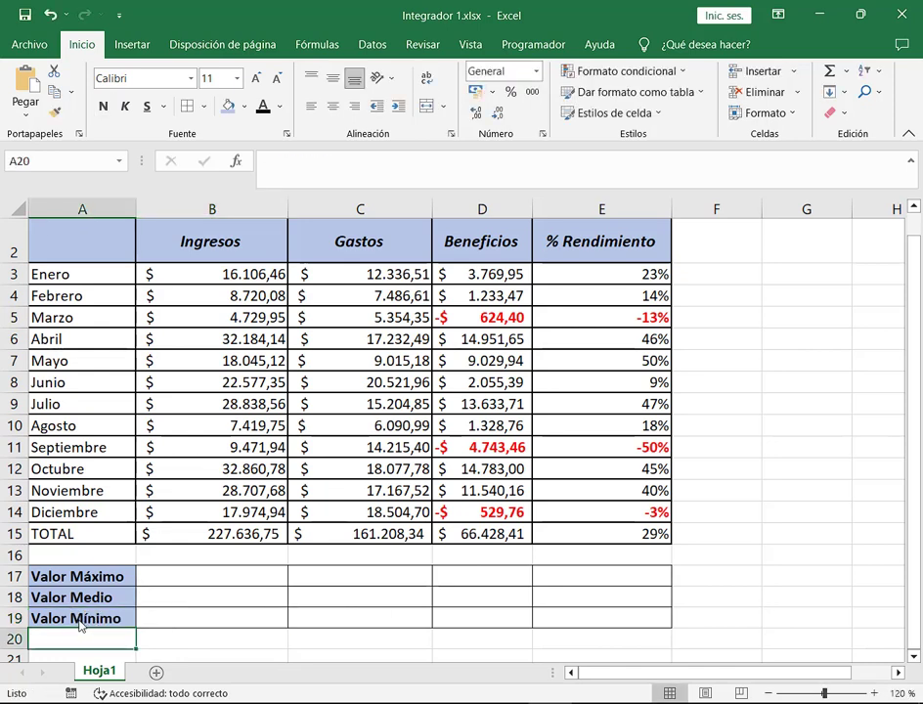
Enter the MAX function in B17 over the Ingresos range B3:B14, leaving out the TOTAL row.
{"action": "key", "text": "Up"}
{"action": "key", "text": "Right"}
{"action": "key", "text": "Up"}
{"action": "key", "text": "Up"}
{"action": "key", "text": "Right"}
{"action": "key", "text": "Left"}
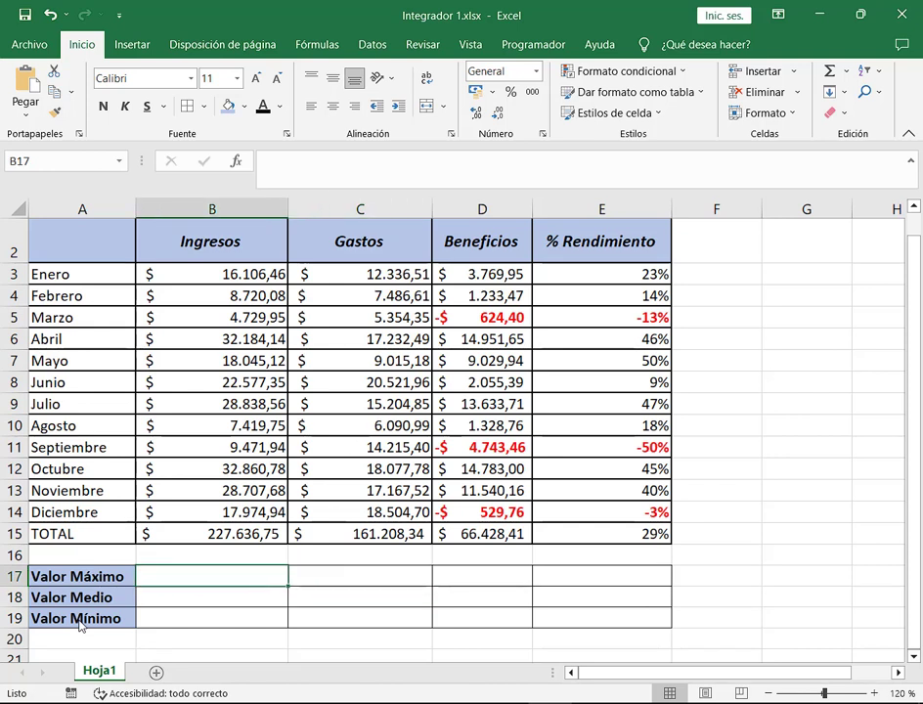
{"action": "left_click", "coordinate": [847, 74]}
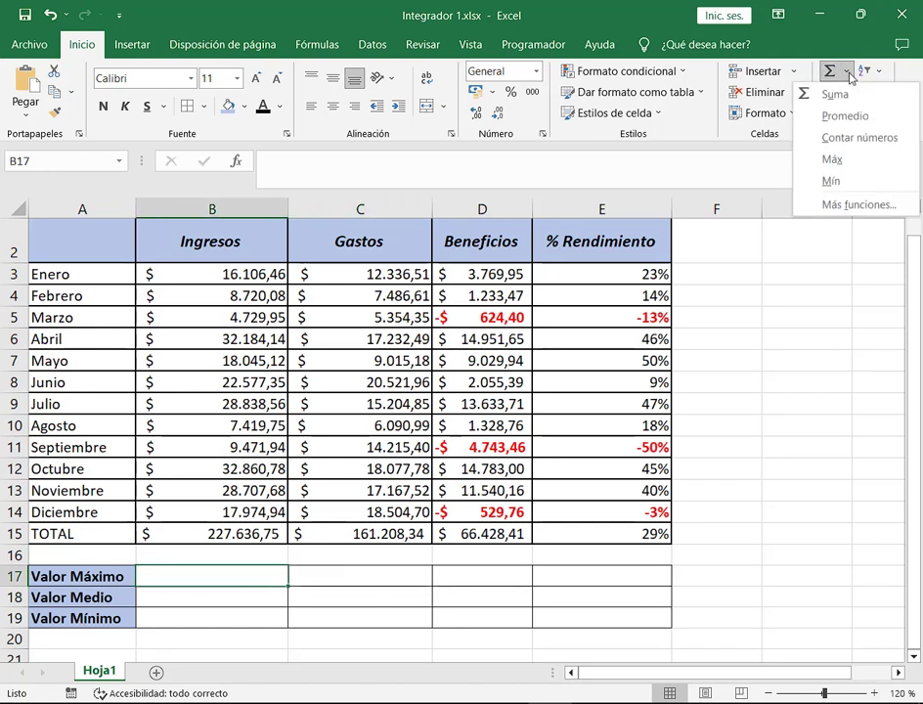
{"action": "left_click", "coordinate": [865, 162]}
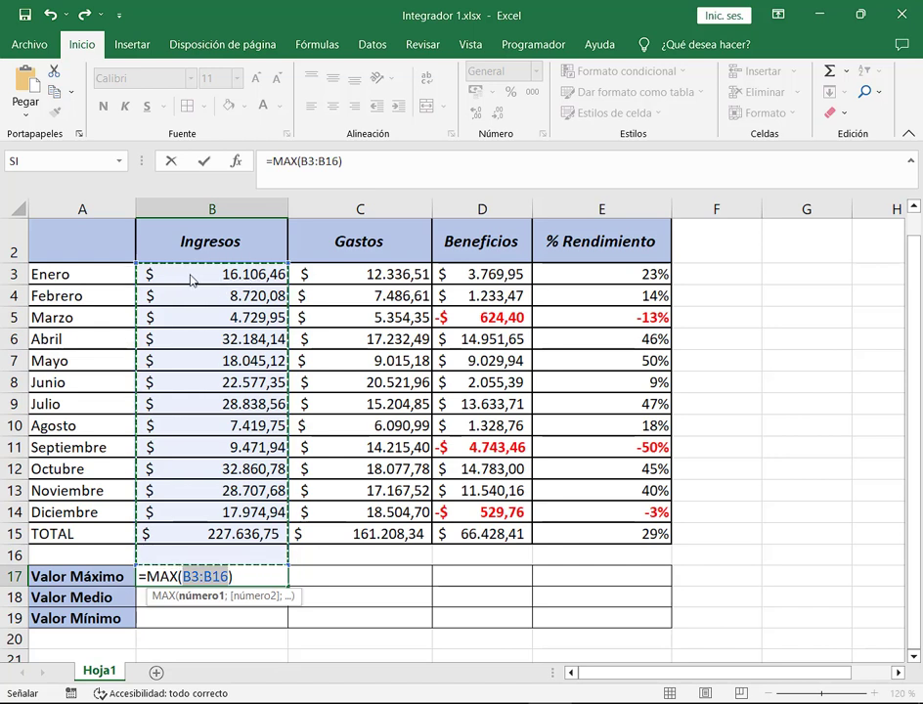
{"action": "left_click_drag", "start_coordinate": [191, 279], "coordinate": [212, 513]}
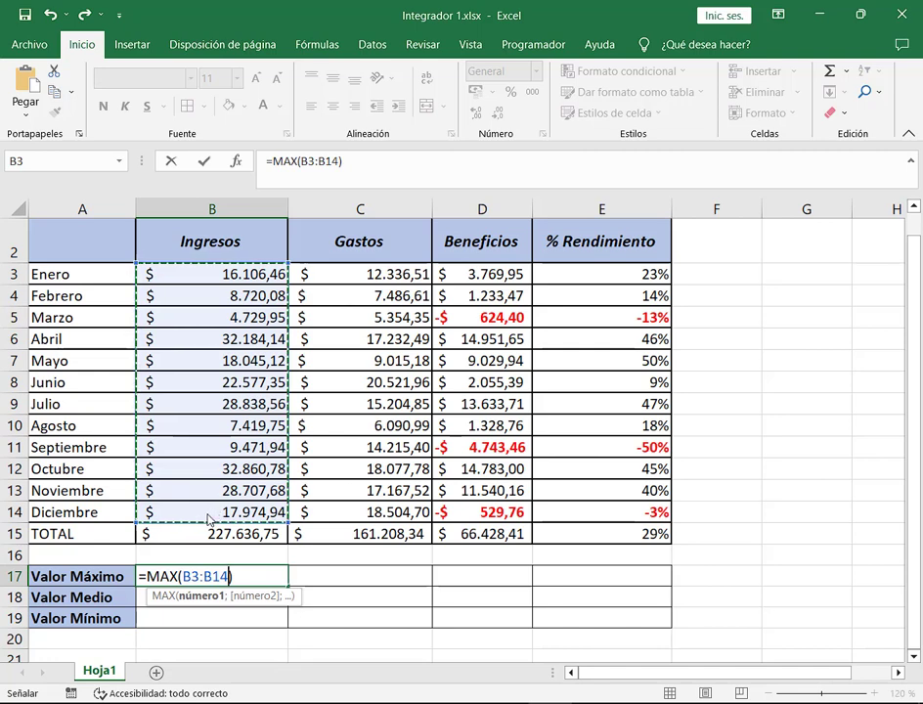
{"action": "mouse_move", "coordinate": [3, 521]}
{"action": "left_mouse_down"}
{"action": "mouse_move", "coordinate": [139, 539]}
{"action": "mouse_move", "coordinate": [683, 551]}
{"action": "left_mouse_up"}
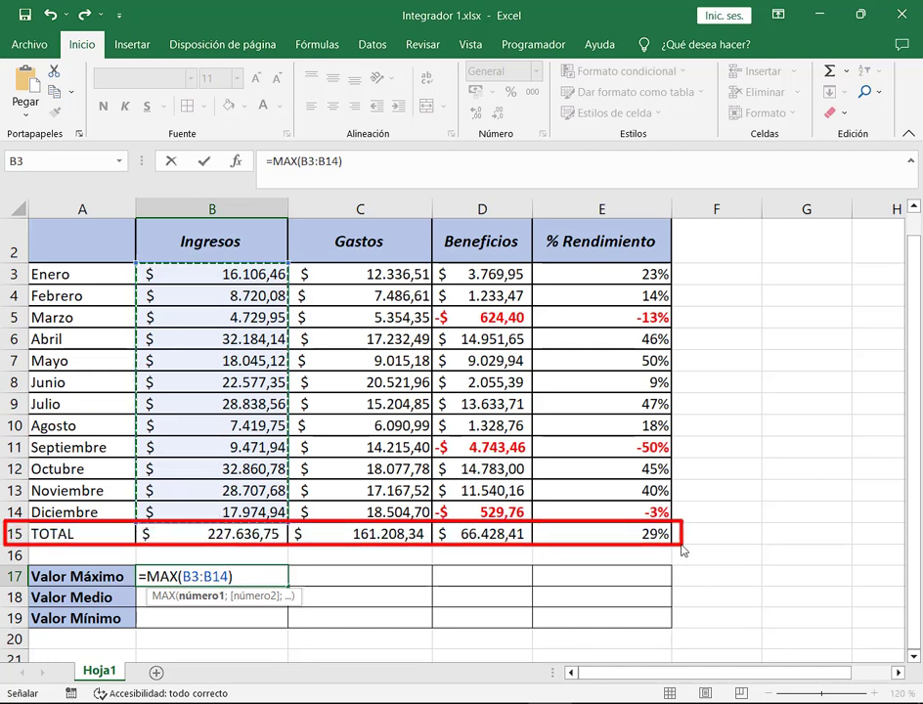
{"action": "key", "text": "Escape"}
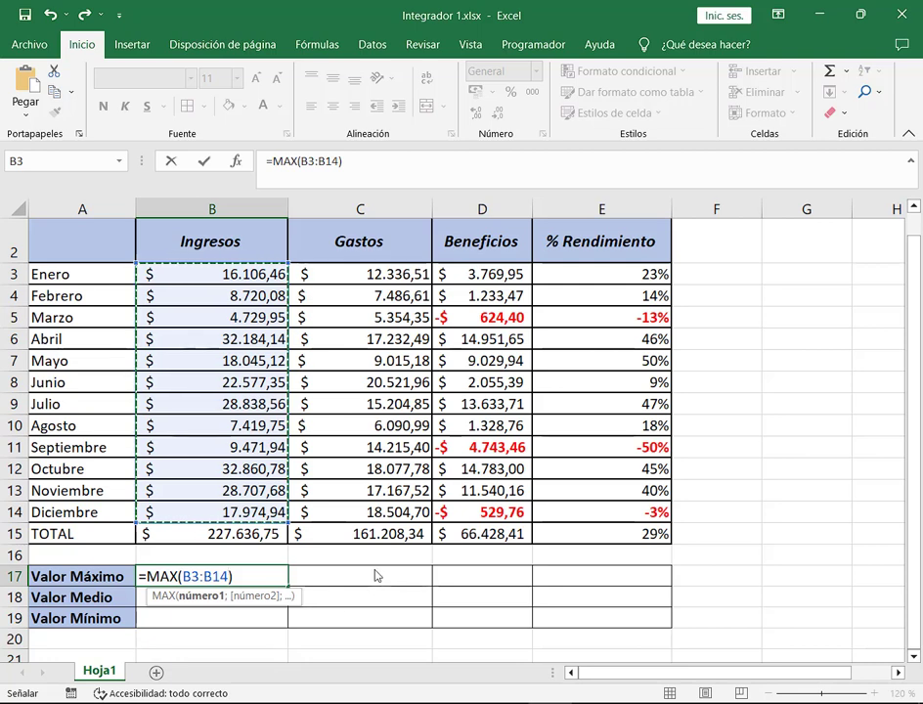
{"action": "key", "text": "Return"}
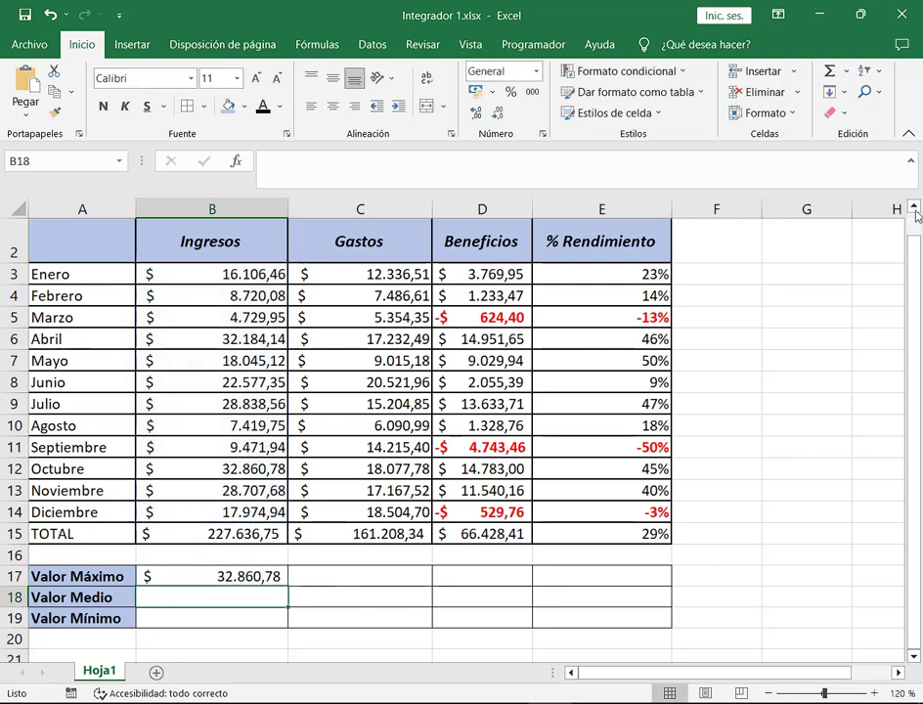
Enter the PROMEDIO function in B18 over the Ingresos range B3:B14.
{"action": "left_click", "coordinate": [843, 71]}
{"action": "left_click", "coordinate": [850, 112]}
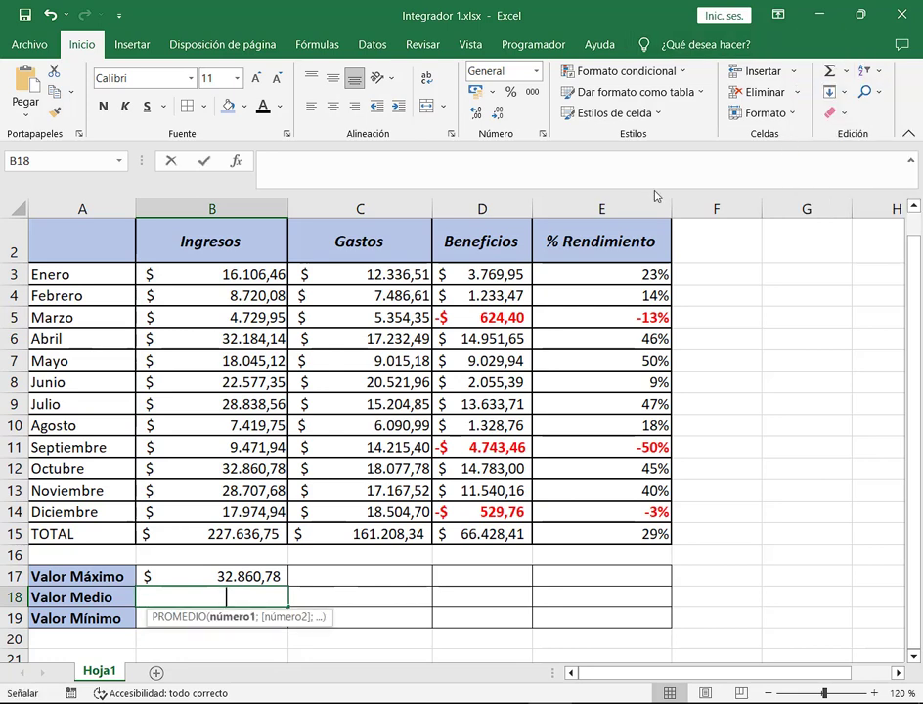
{"action": "left_click", "coordinate": [264, 275]}
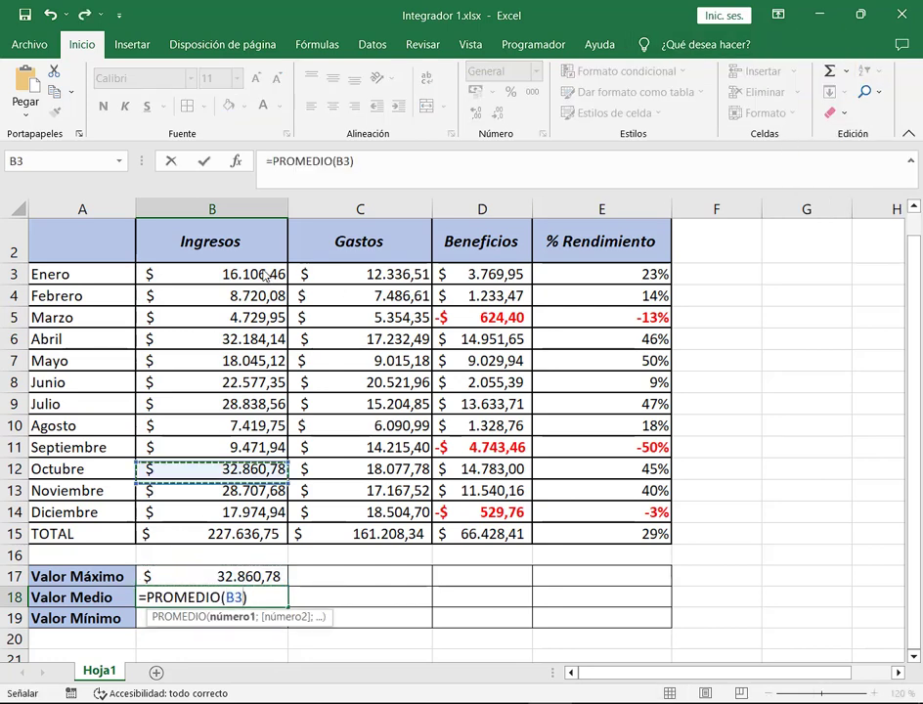
{"action": "left_click_drag", "start_coordinate": [264, 275], "coordinate": [273, 512]}
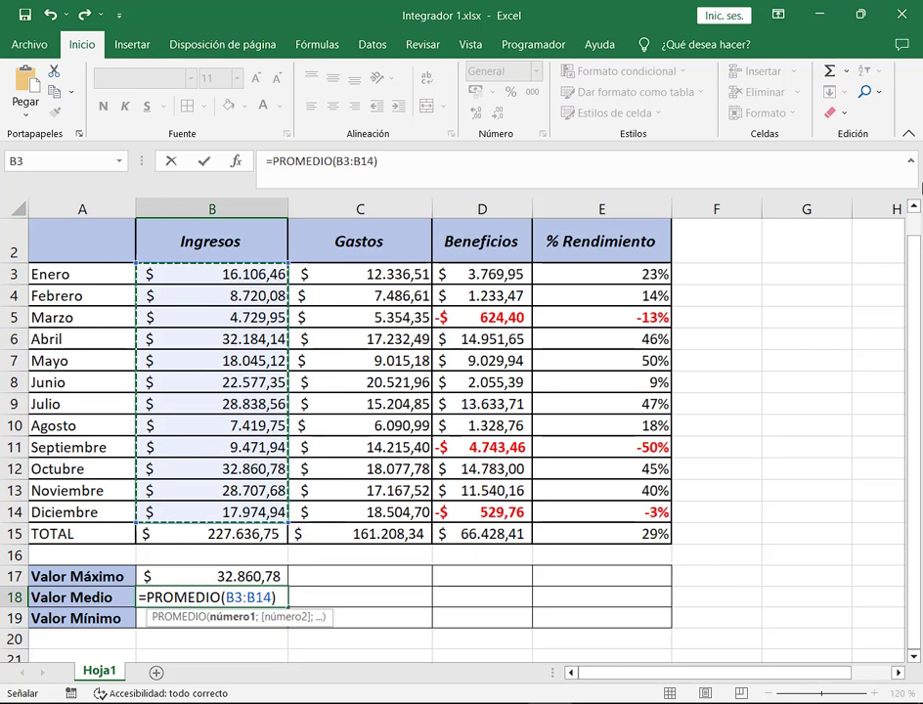
{"action": "key", "text": "Return"}
Enter the MIN function in B19 over the Ingresos range B3:B14.
{"action": "left_click", "coordinate": [846, 71]}
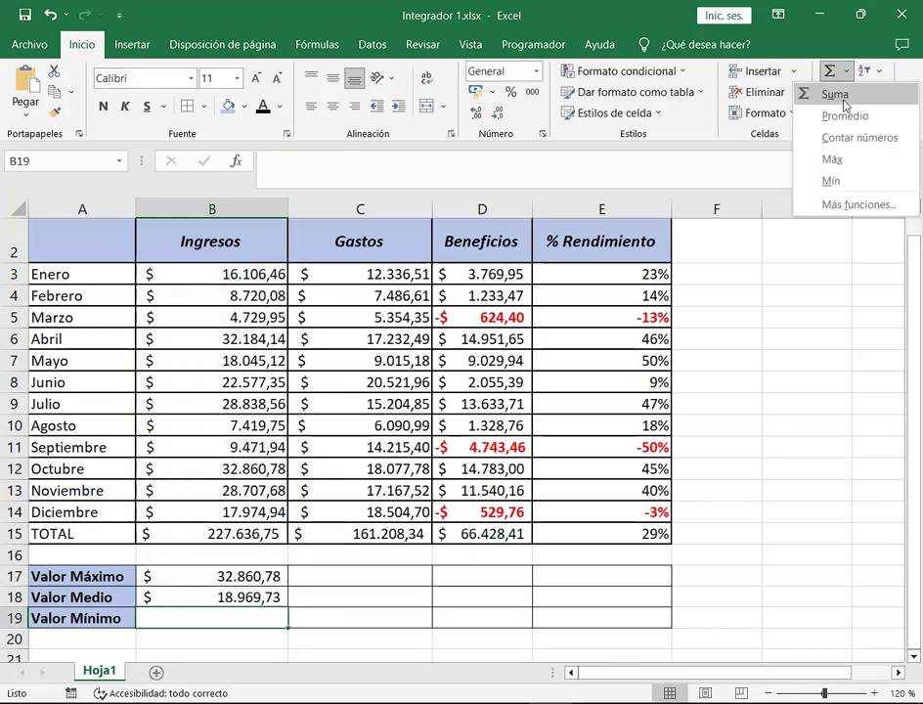
{"action": "left_click", "coordinate": [844, 183]}
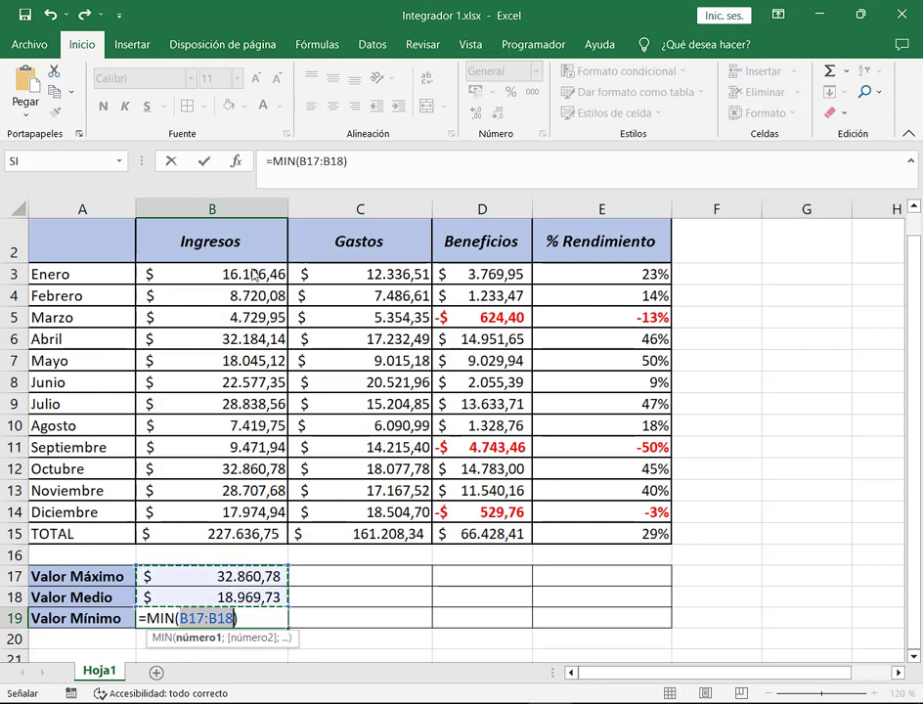
{"action": "left_click_drag", "start_coordinate": [257, 275], "coordinate": [253, 513]}
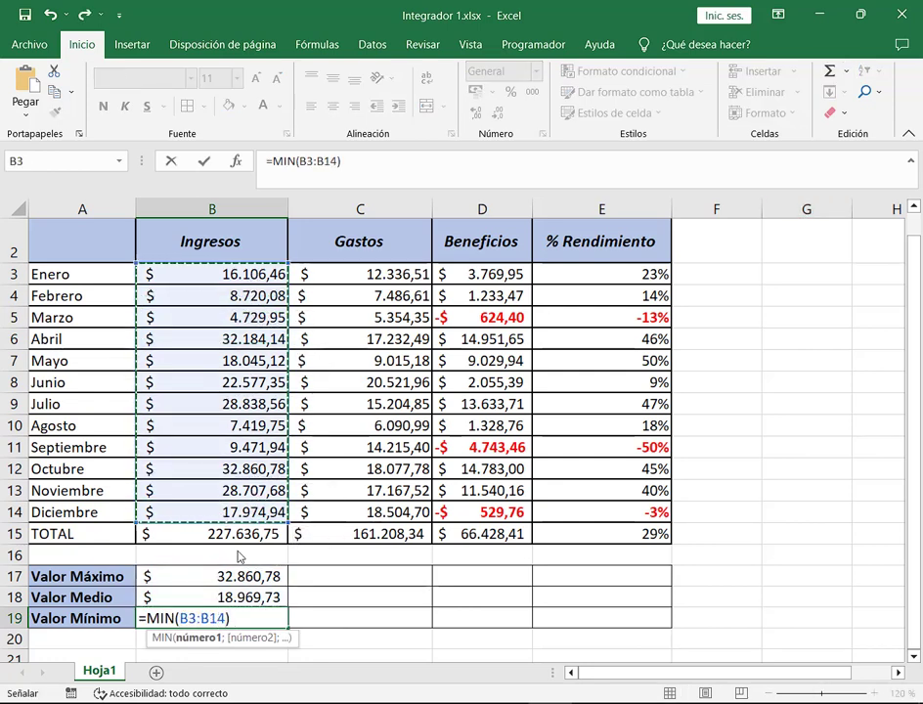
{"action": "key", "text": "Return"}
{"action": "left_click_drag", "start_coordinate": [242, 273], "coordinate": [237, 511]}
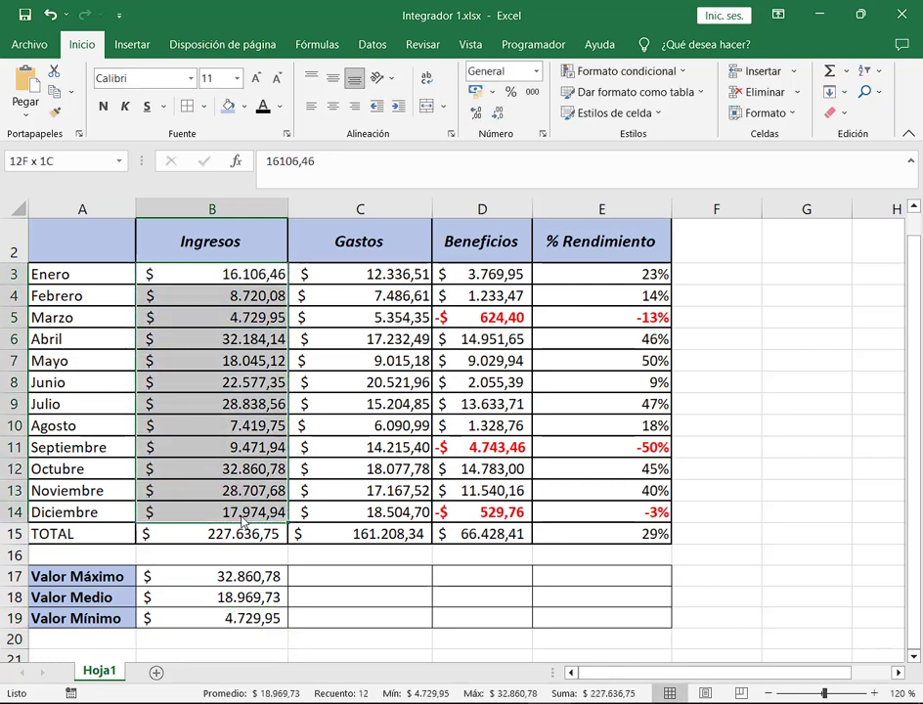
{"action": "left_click_drag", "start_coordinate": [98, 538], "coordinate": [601, 543]}
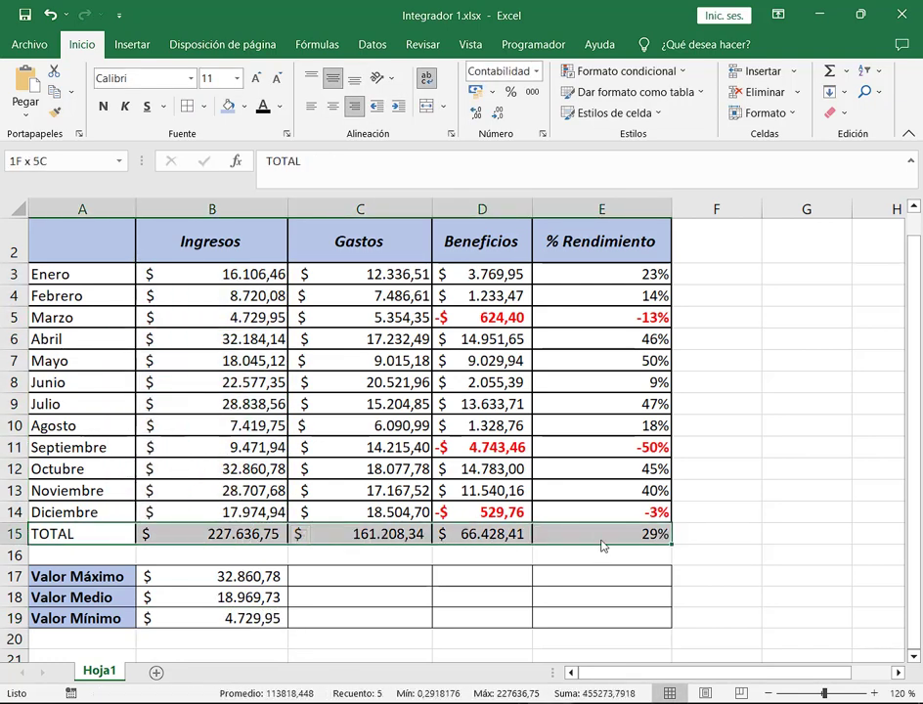
{"action": "left_click", "coordinate": [741, 546]}
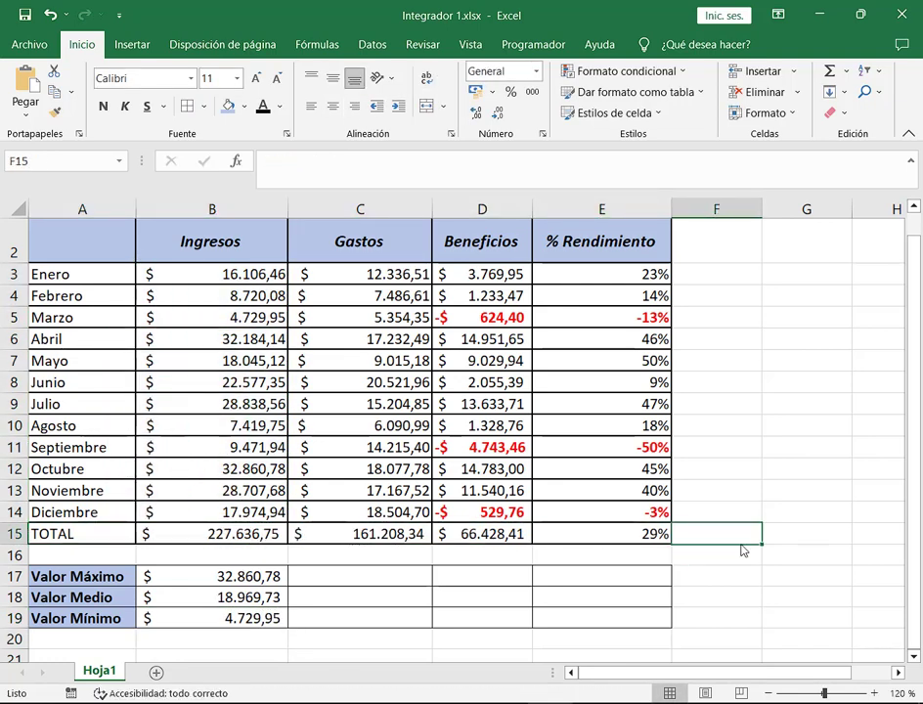
Fill the three formulas in B17:B19 across the Gastos, Beneficios and % Rendimiento columns through E19.
{"action": "left_click", "coordinate": [269, 577]}
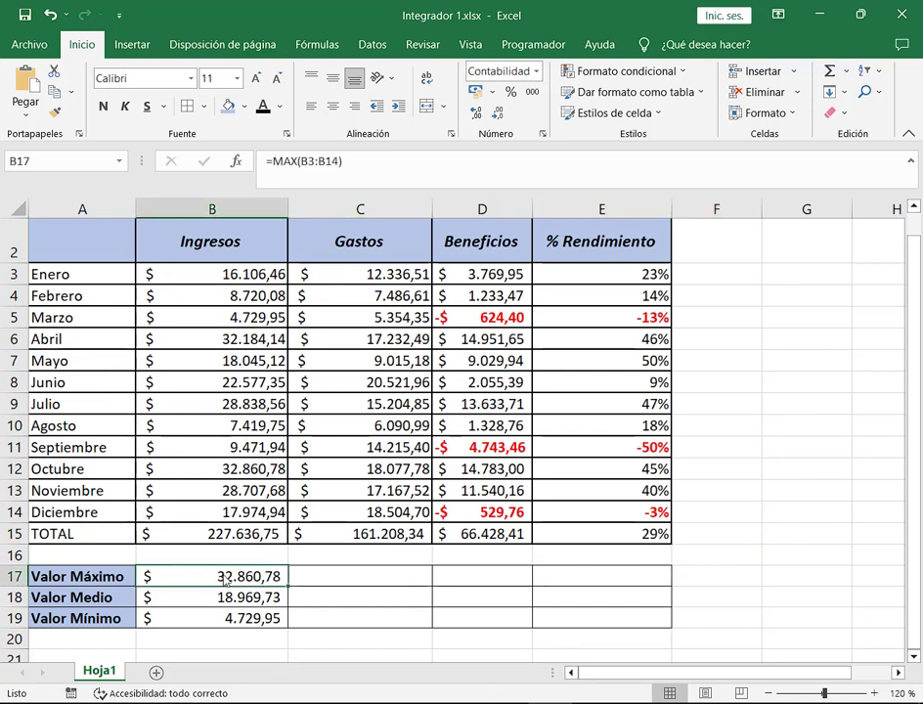
{"action": "left_click_drag", "start_coordinate": [224, 580], "coordinate": [229, 618]}
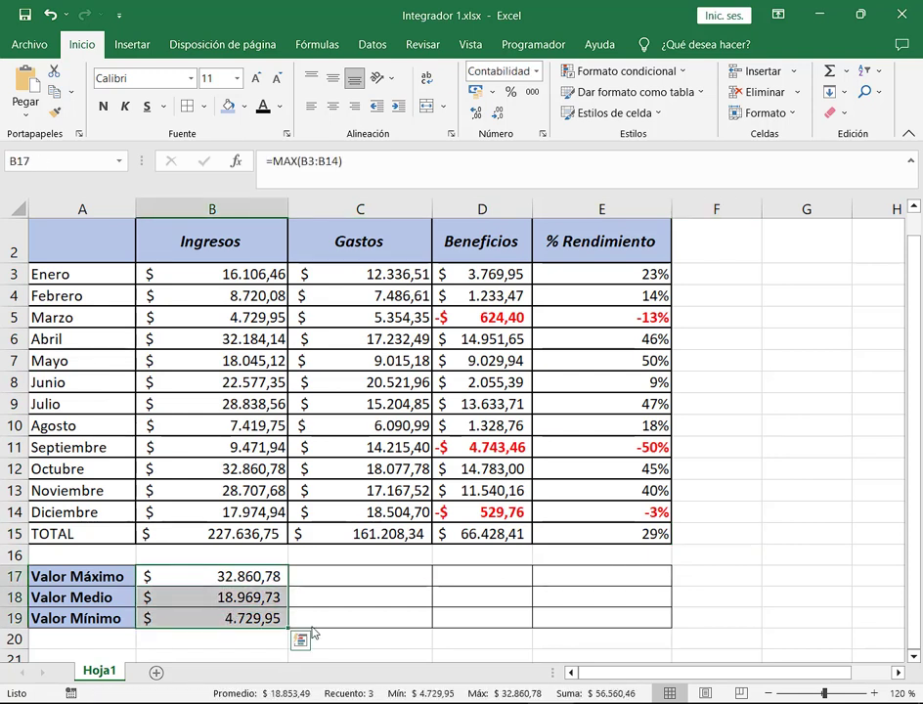
{"action": "left_click", "coordinate": [264, 579]}
{"action": "left_click_drag", "start_coordinate": [265, 579], "coordinate": [269, 613]}
{"action": "left_click_drag", "start_coordinate": [288, 626], "coordinate": [669, 629]}
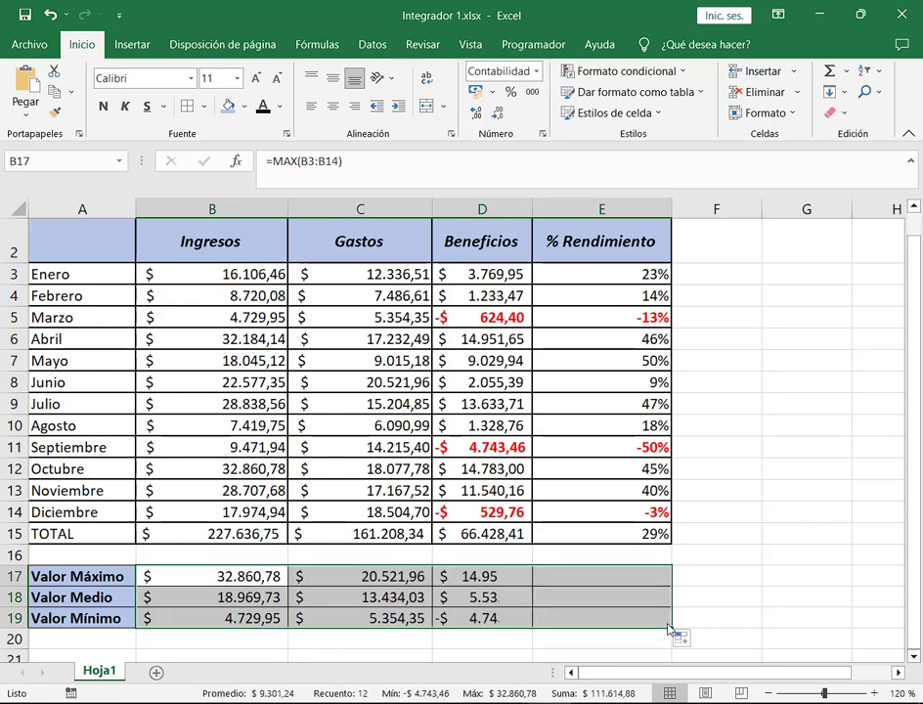
Format the % Rendimiento results in E17:E19 as percentages.
{"action": "left_click", "coordinate": [665, 582]}
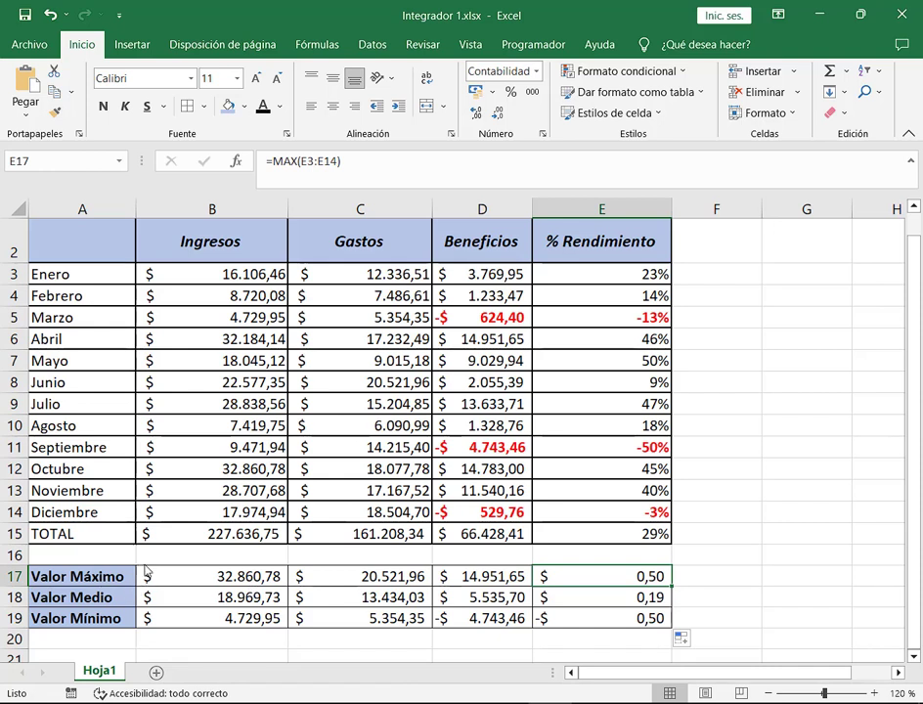
{"action": "left_click_drag", "start_coordinate": [144, 564], "coordinate": [290, 586]}
{"action": "left_click_drag", "start_coordinate": [642, 586], "coordinate": [635, 618]}
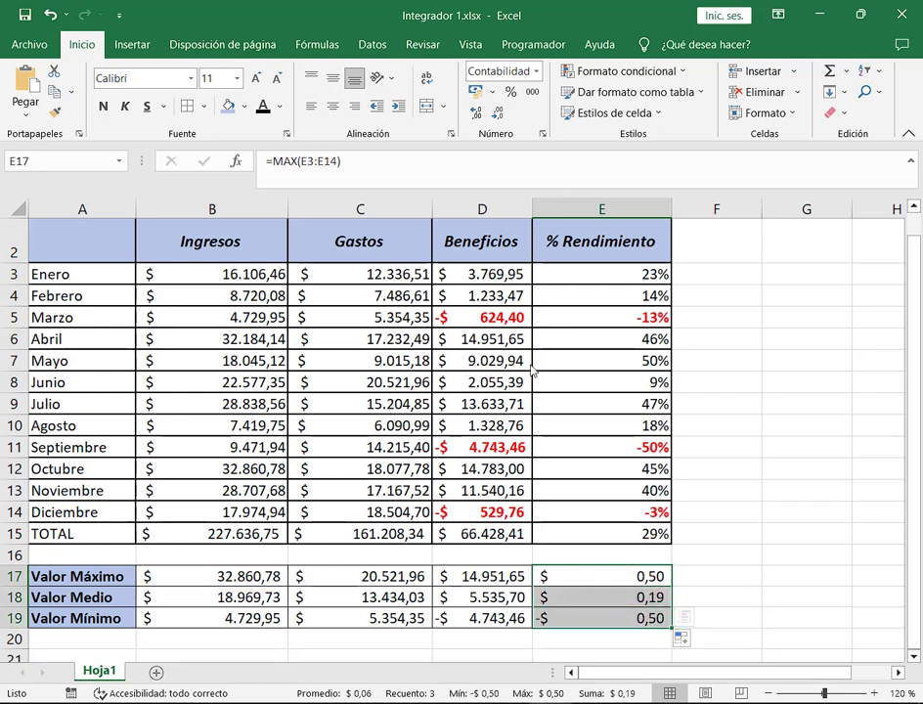
{"action": "left_click", "coordinate": [511, 94]}
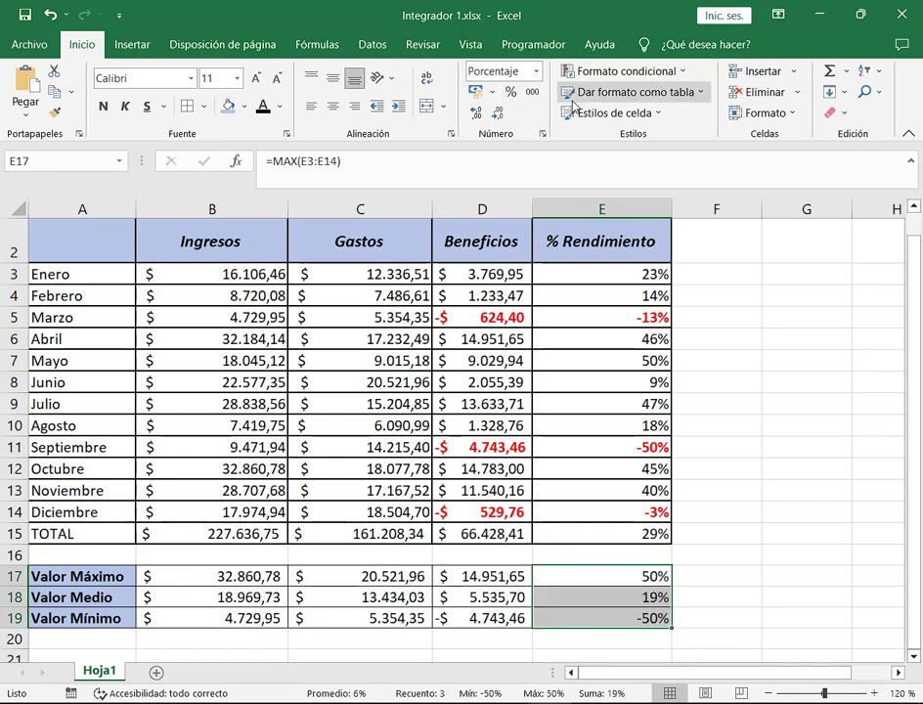
{"action": "left_click", "coordinate": [718, 478]}
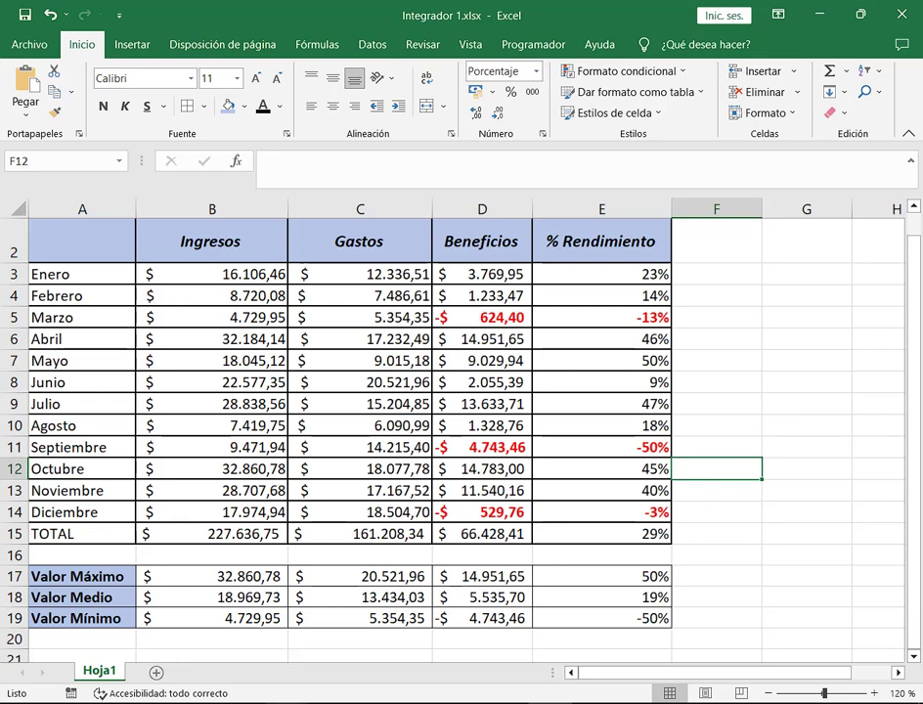
Switch to the assignment PDF and read the MAX, PROMEDIO and MIN instruction and the chart instructions that follow it.
{"action": "key", "text": "alt+Tab"}
{"action": "scroll", "coordinate": [577, 419], "scroll_direction": "down", "scroll_amount": 4}
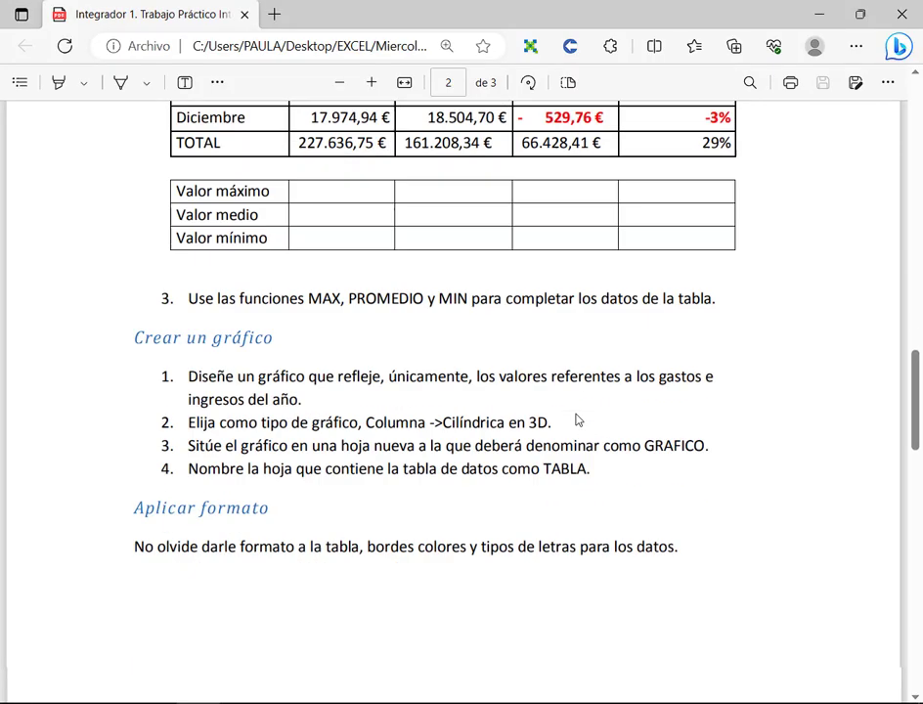
{"action": "scroll", "coordinate": [577, 420], "scroll_direction": "up", "scroll_amount": 2}
{"action": "key", "text": "alt+Tab"}
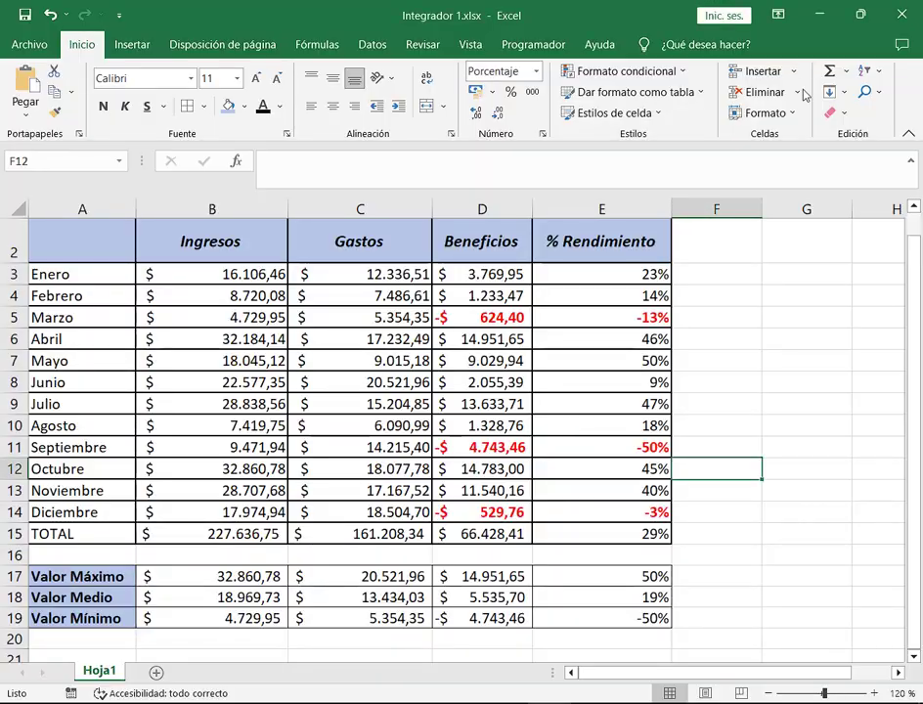
{"action": "left_click", "coordinate": [875, 21]}
{"action": "left_click", "coordinate": [874, 20]}
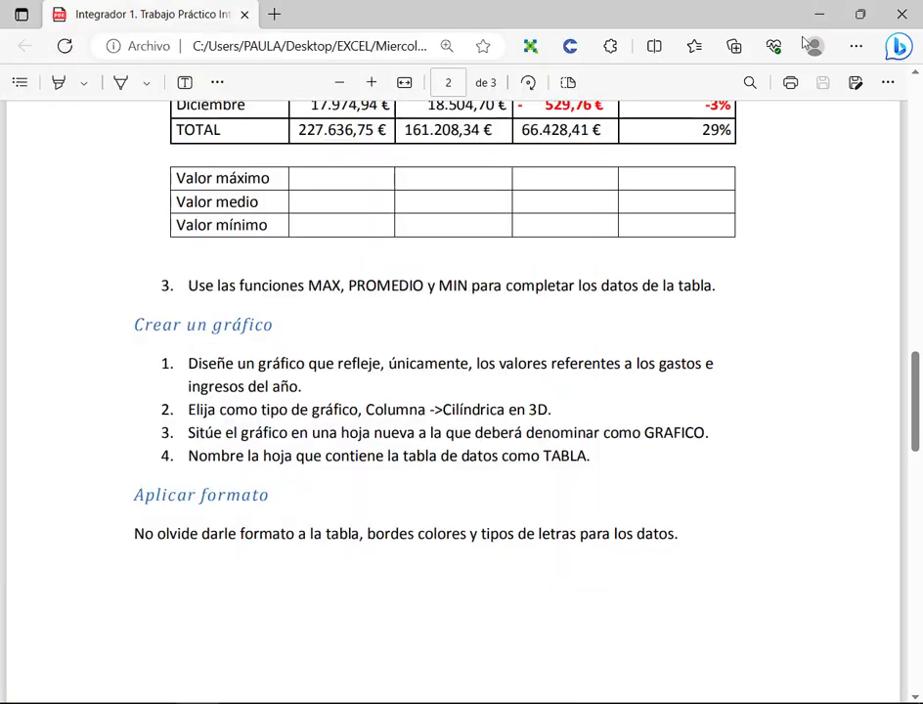
{"action": "left_click", "coordinate": [819, 13]}
Clear the contents of B17:E20 in the Excel workbook, then maximize its window and select B17.
{"action": "scroll", "coordinate": [473, 481], "scroll_direction": "down", "scroll_amount": 2}
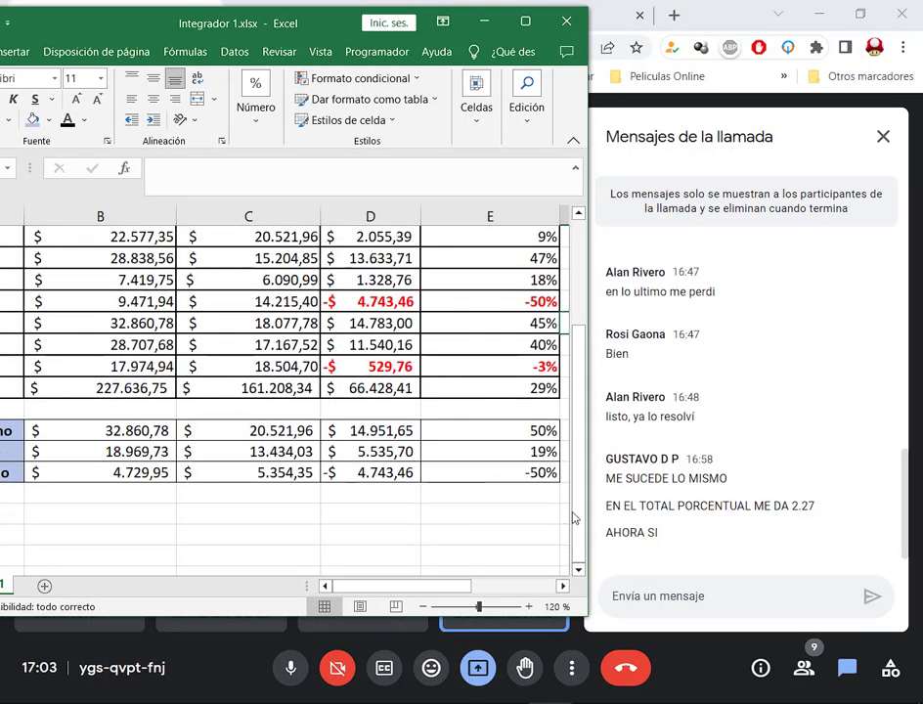
{"action": "left_click_drag", "start_coordinate": [590, 531], "coordinate": [598, 534]}
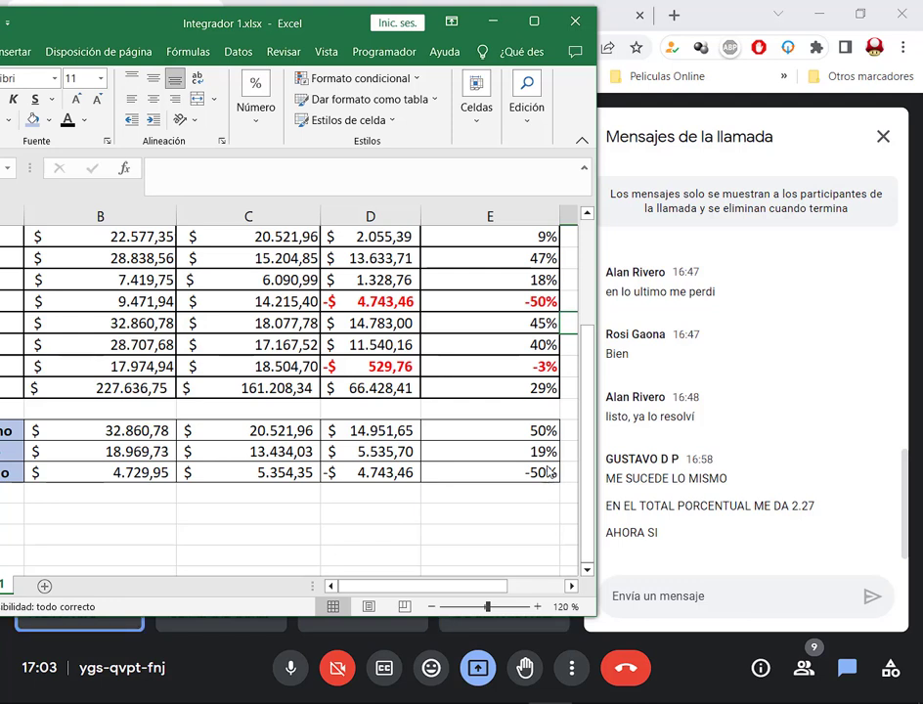
{"action": "left_click_drag", "start_coordinate": [539, 428], "coordinate": [166, 493]}
{"action": "key", "text": "Delete"}
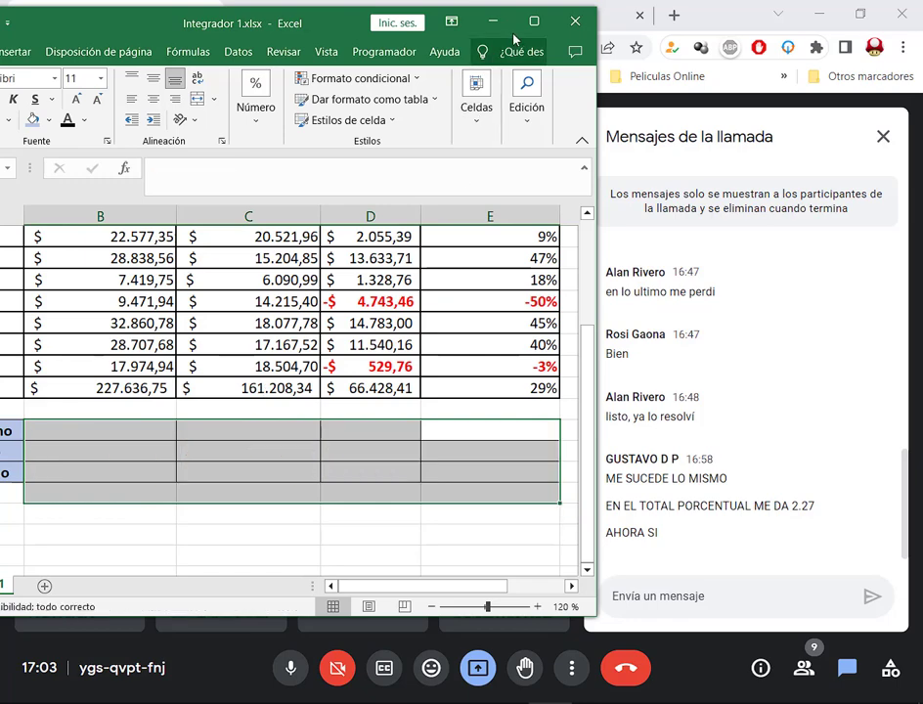
{"action": "left_click", "coordinate": [533, 21]}
{"action": "left_click", "coordinate": [225, 430]}
{"action": "scroll", "coordinate": [223, 470], "scroll_direction": "up", "scroll_amount": 2}
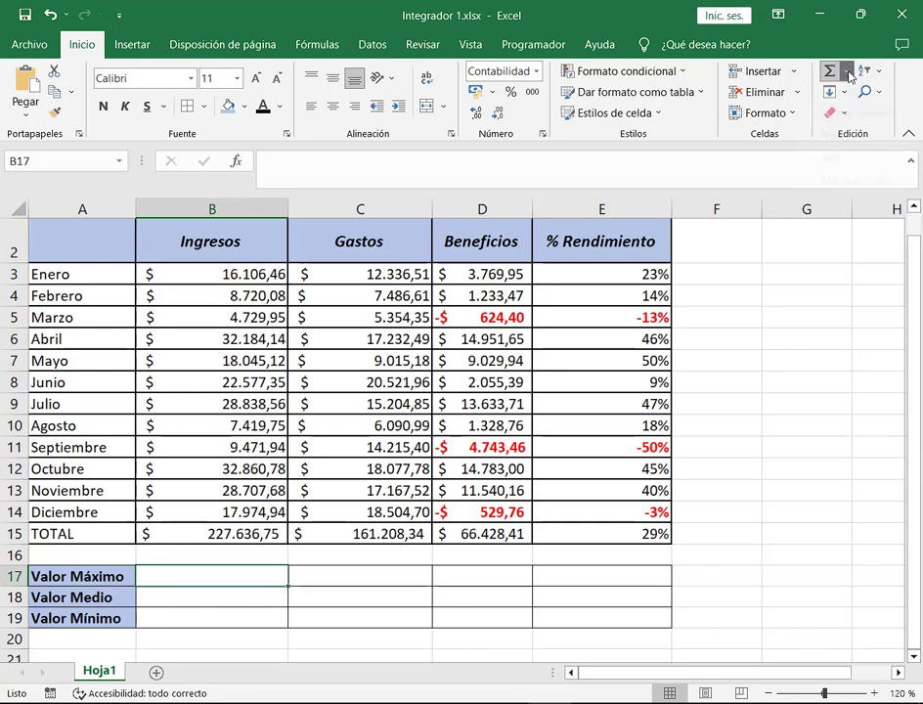
Calculate the Valor Máximo of Ingresos in B17 with the MAX function over B3:B14.
{"action": "left_click", "coordinate": [848, 73]}
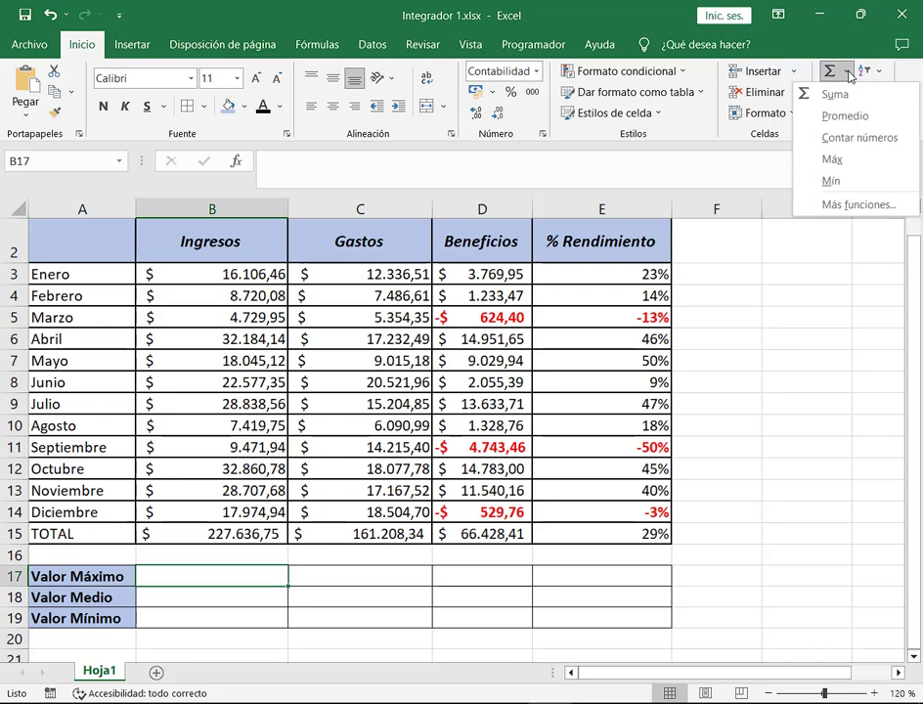
{"action": "left_click", "coordinate": [850, 43]}
{"action": "left_click", "coordinate": [824, 191]}
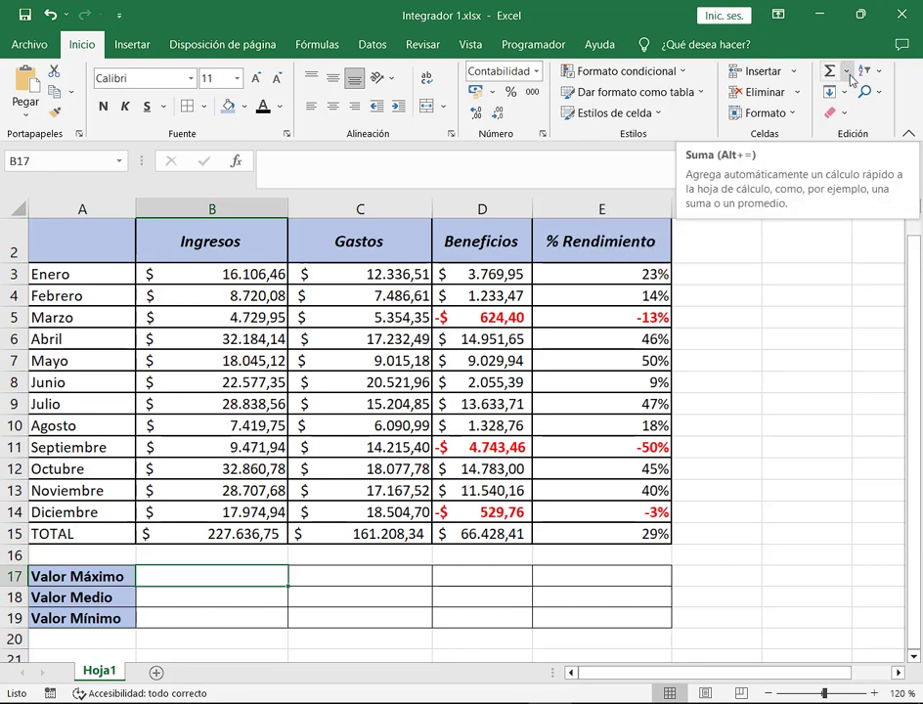
{"action": "left_click", "coordinate": [846, 72]}
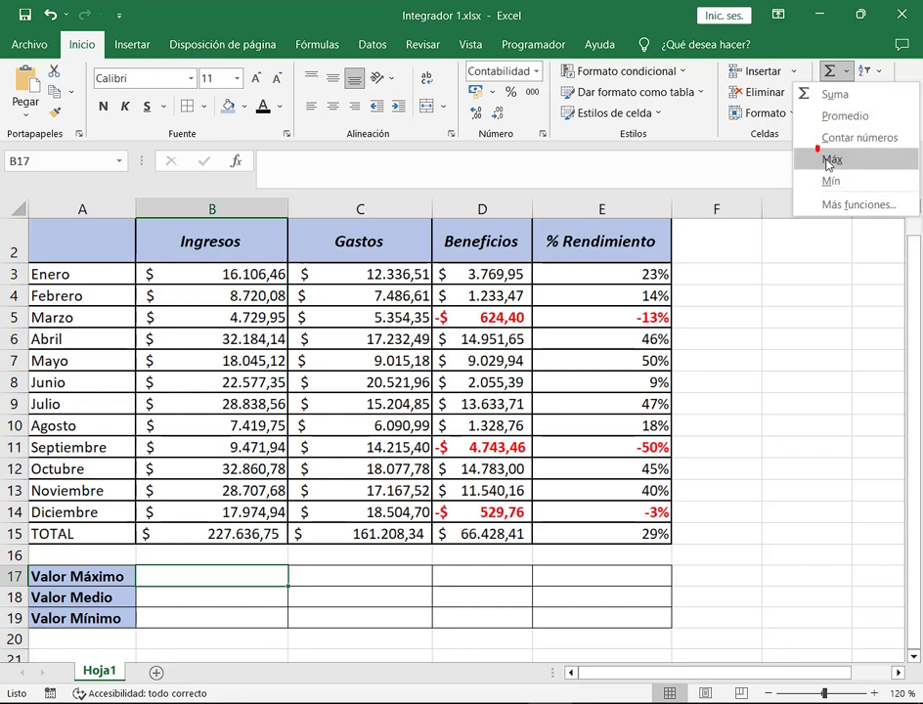
{"action": "left_click", "coordinate": [847, 71]}
{"action": "left_click", "coordinate": [846, 71]}
{"action": "left_click", "coordinate": [831, 159]}
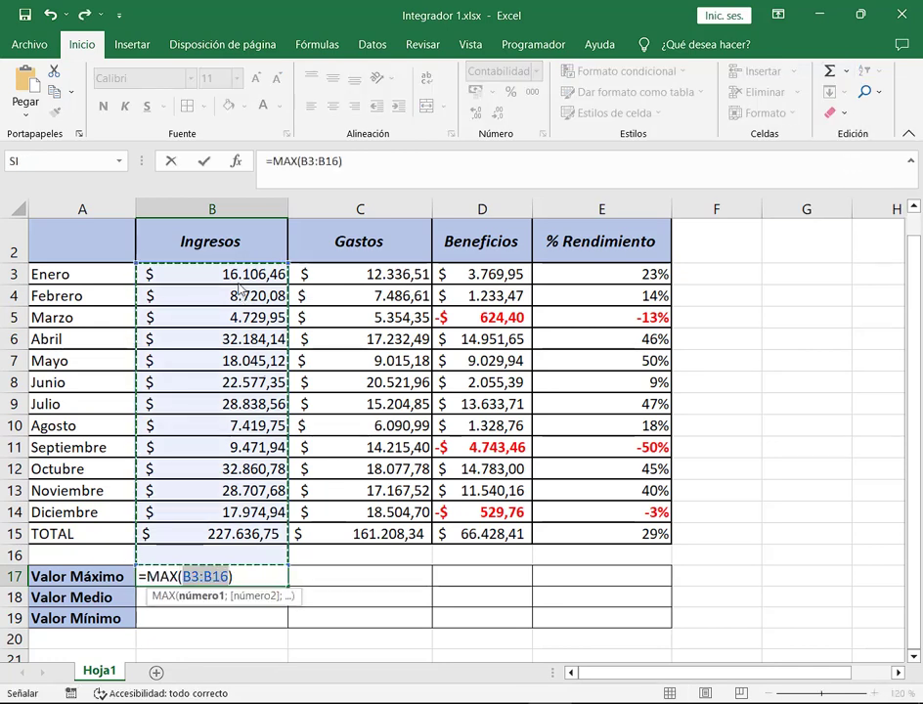
{"action": "left_click_drag", "start_coordinate": [239, 281], "coordinate": [239, 515]}
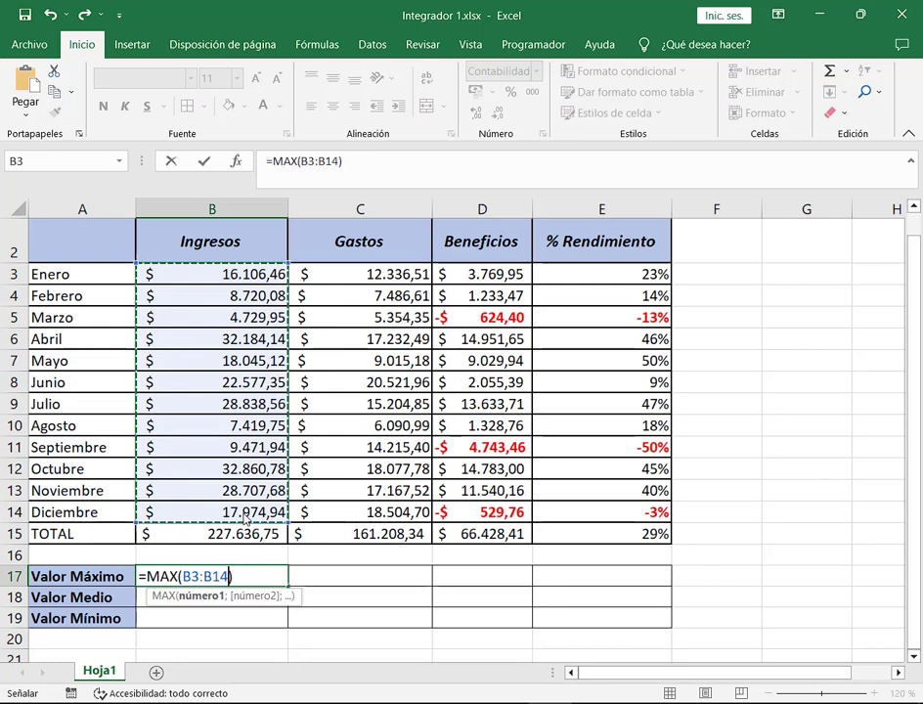
{"action": "key", "text": "Return"}
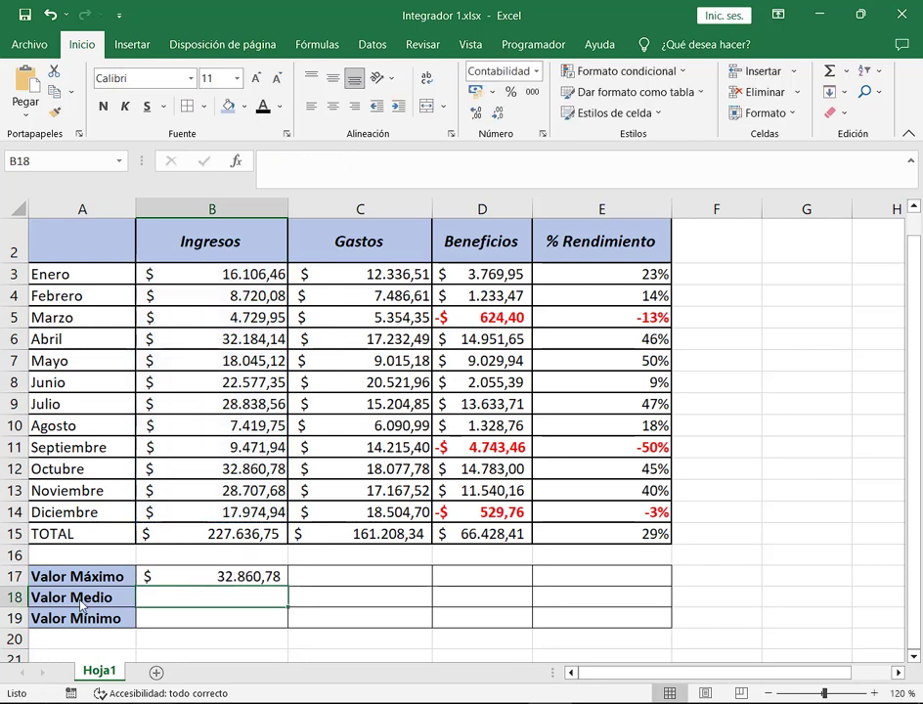
Calculate the Valor Medio of Ingresos in B18 with the PROMEDIO function over B3:B14.
{"action": "left_click", "coordinate": [845, 71]}
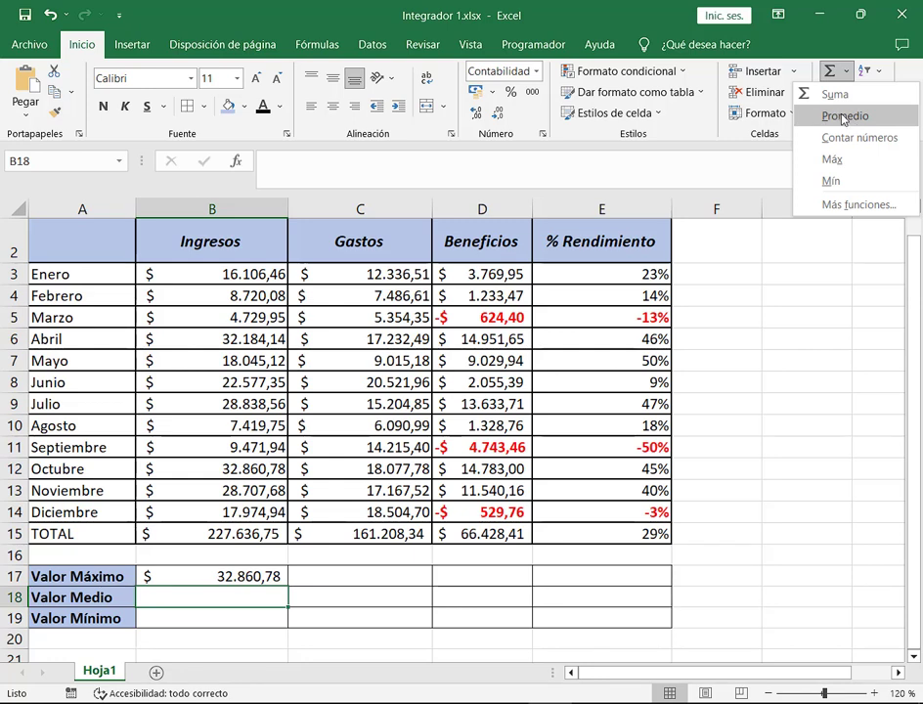
{"action": "left_click", "coordinate": [845, 116]}
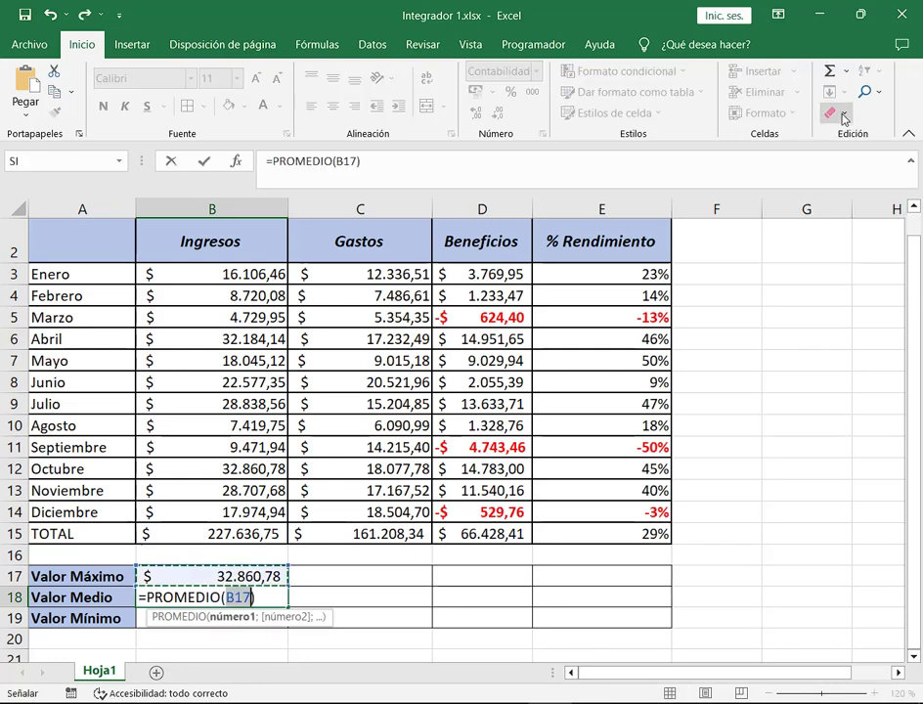
{"action": "left_click", "coordinate": [234, 274]}
{"action": "left_click_drag", "start_coordinate": [262, 320], "coordinate": [275, 512]}
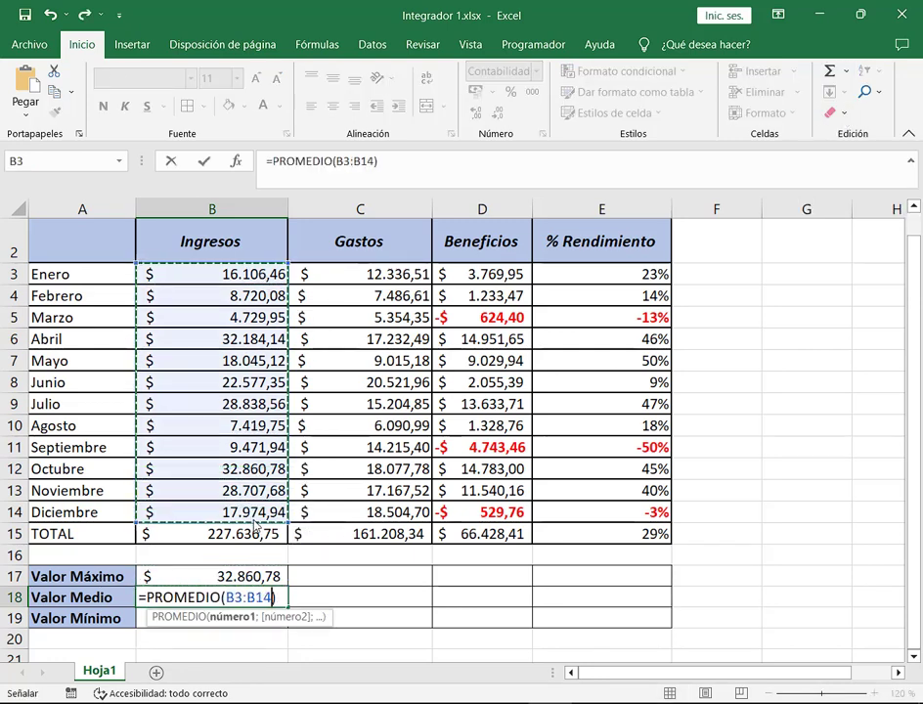
{"action": "key", "text": "Return"}
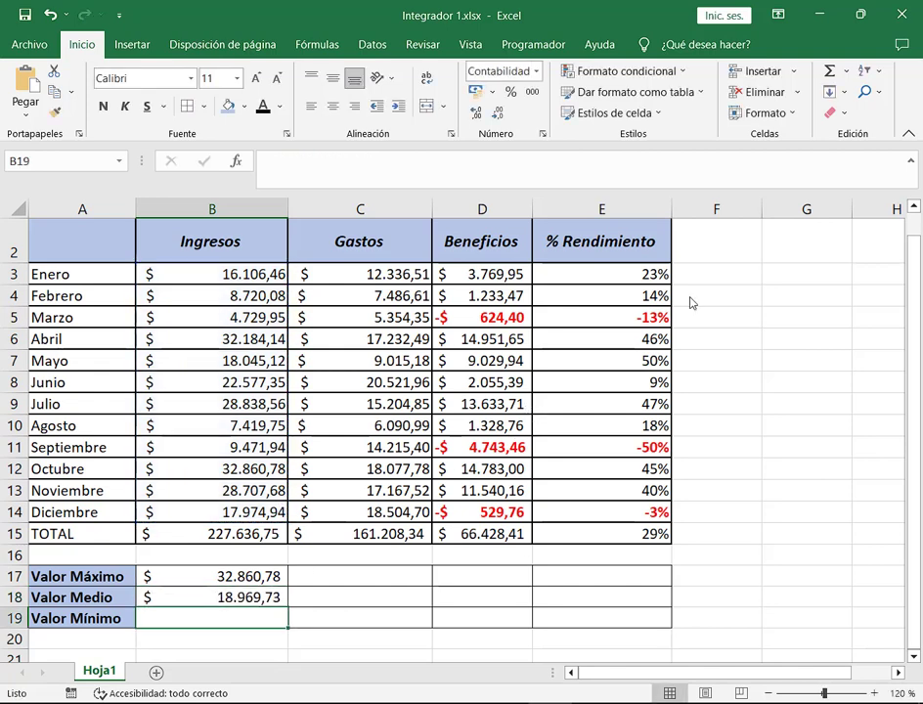
Calculate the Valor Mínimo of Ingresos in B19 with the MIN function over B3:B14.
{"action": "left_click", "coordinate": [847, 71]}
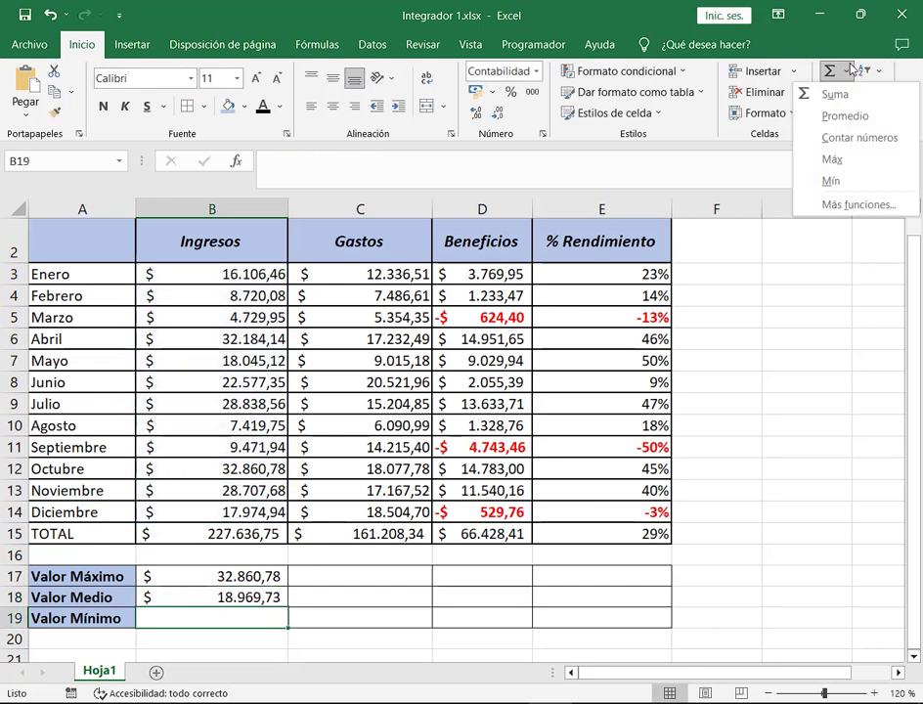
{"action": "left_click", "coordinate": [832, 180]}
{"action": "left_click_drag", "start_coordinate": [249, 274], "coordinate": [250, 508]}
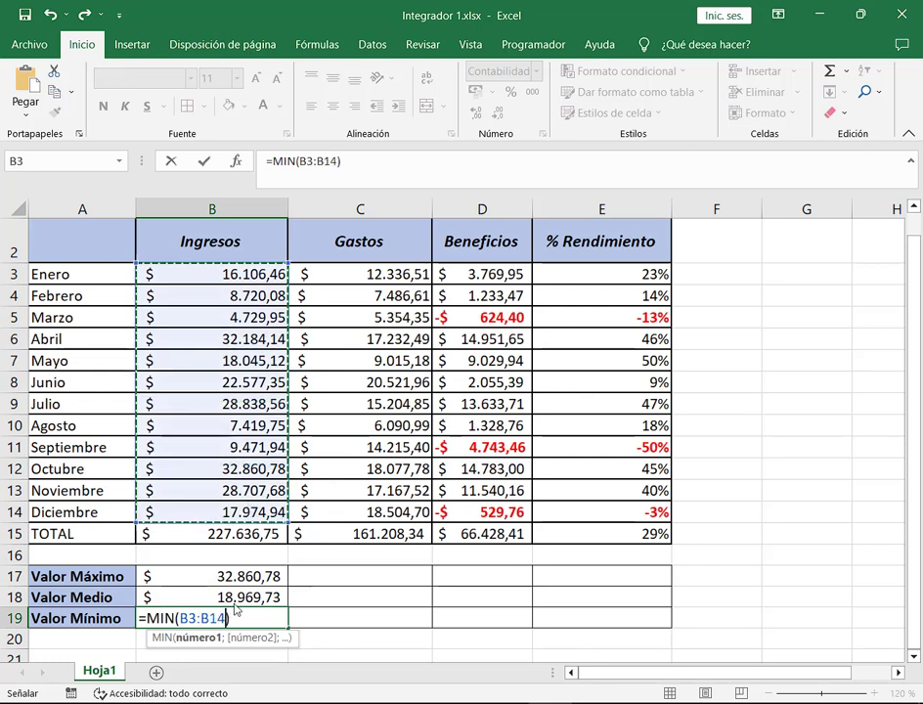
{"action": "key", "text": "Return"}
{"action": "left_click_drag", "start_coordinate": [245, 576], "coordinate": [270, 634]}
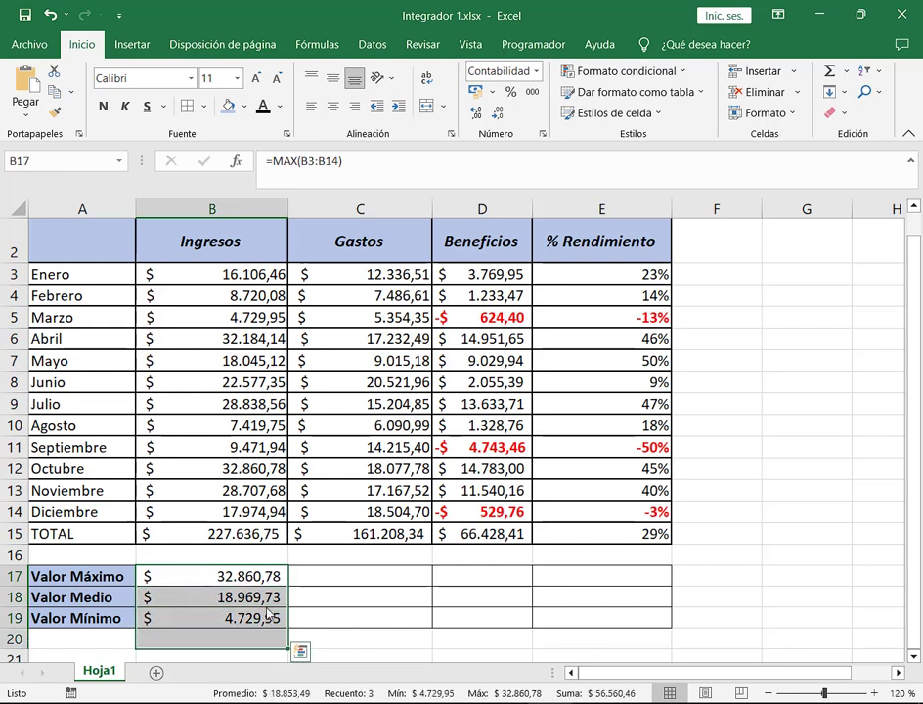
{"action": "left_click", "coordinate": [266, 578]}
{"action": "left_click_drag", "start_coordinate": [287, 586], "coordinate": [650, 576]}
{"action": "key", "text": "ctrl+z"}
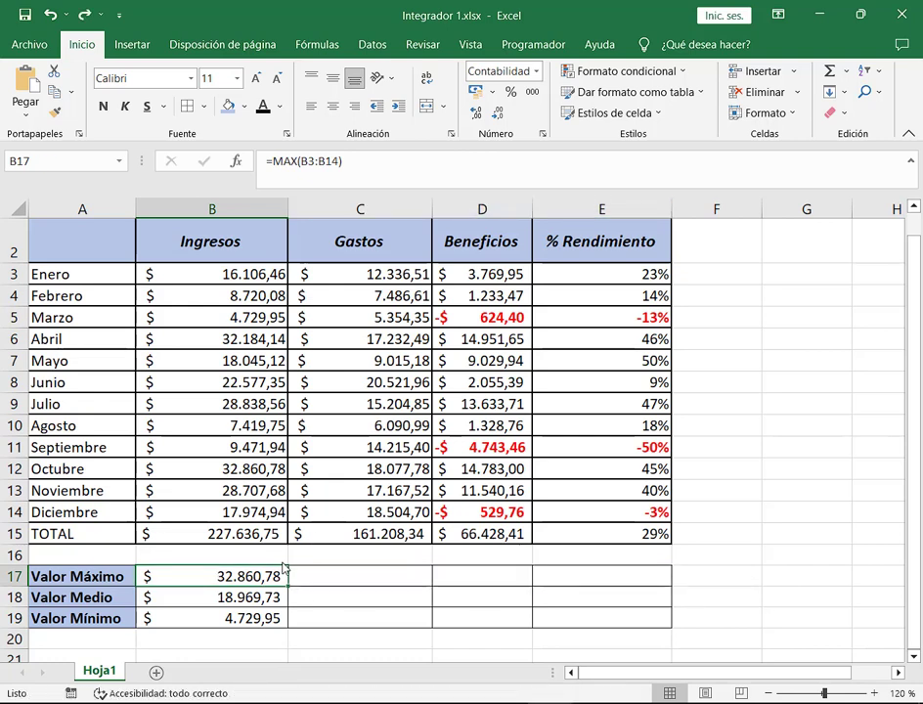
Fill the B17:B19 formulas across through column E and format the % Rendimiento results in E17:E19 as percentages.
{"action": "left_click_drag", "start_coordinate": [266, 578], "coordinate": [270, 626]}
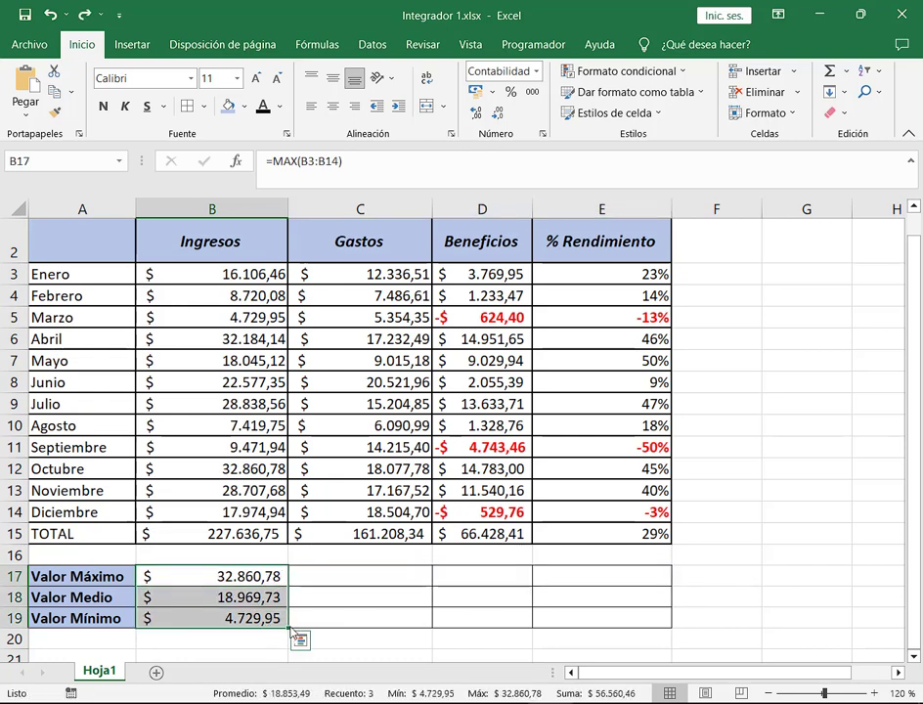
{"action": "left_click_drag", "start_coordinate": [381, 625], "coordinate": [626, 621]}
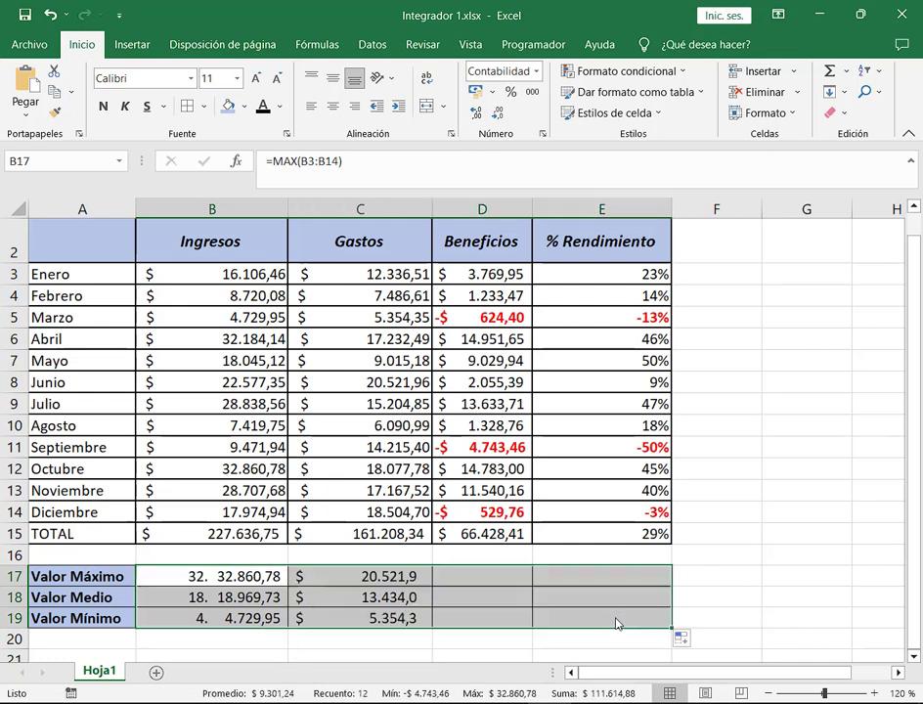
{"action": "left_click", "coordinate": [734, 578]}
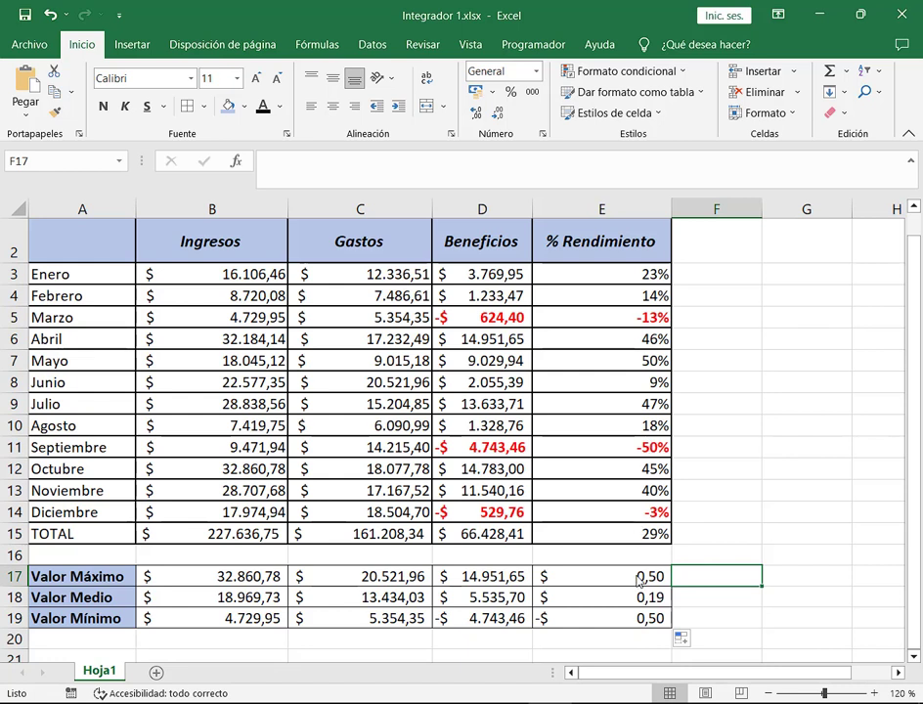
{"action": "left_click_drag", "start_coordinate": [586, 575], "coordinate": [596, 617]}
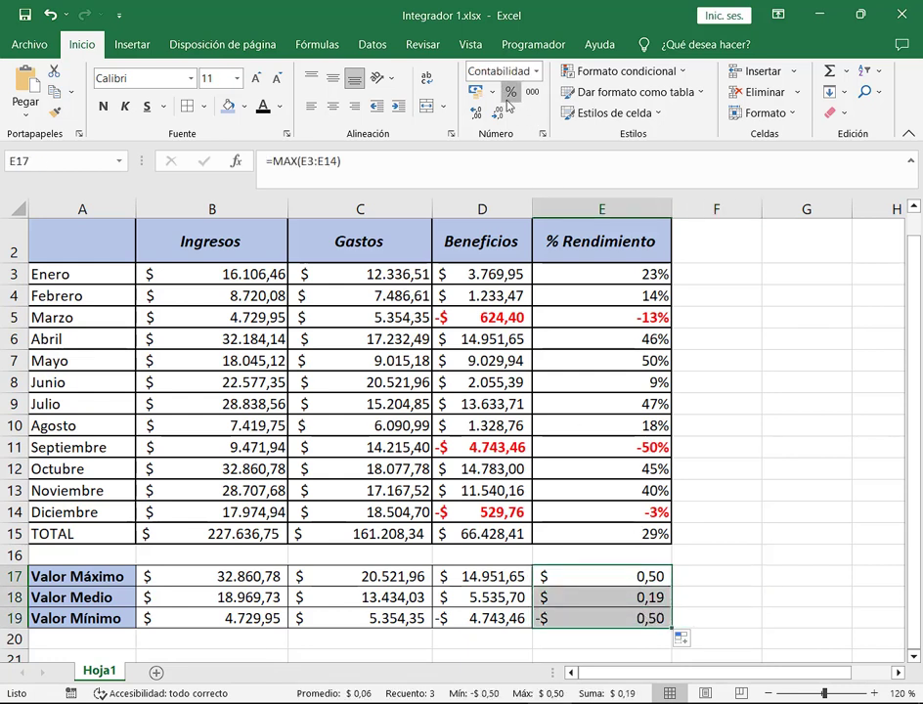
{"action": "left_click", "coordinate": [510, 91]}
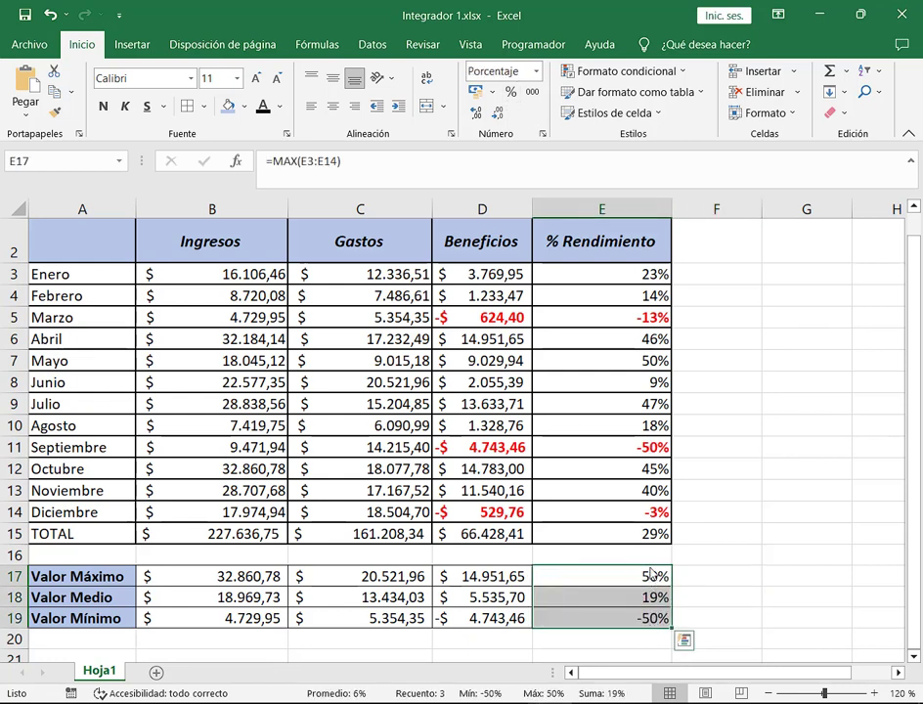
Shrink the workbook window to check the call messages beside the results table, and maximize it again.
{"action": "left_click", "coordinate": [860, 15]}
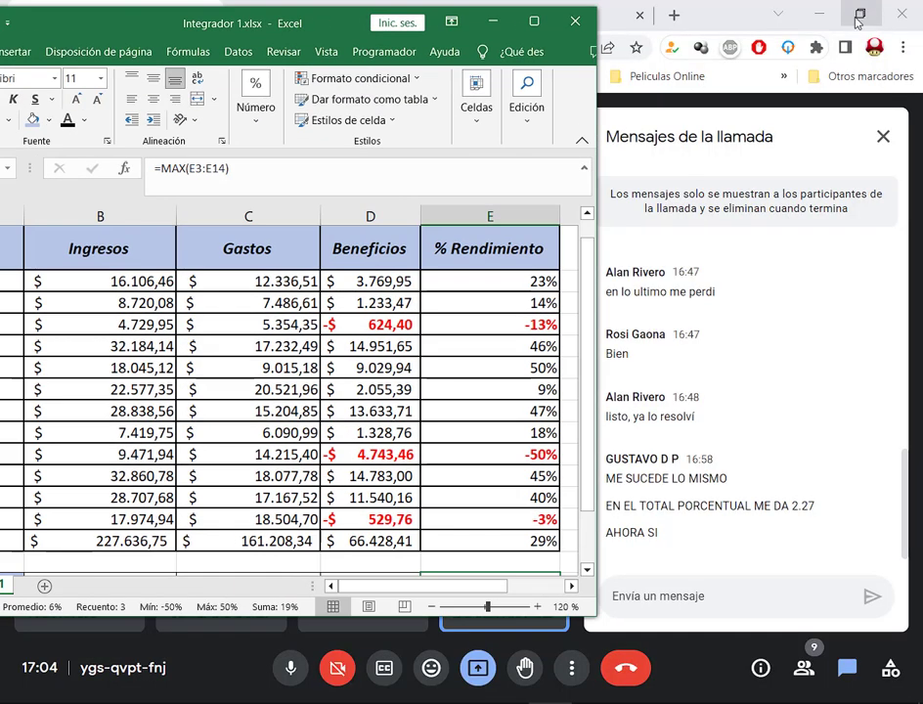
{"action": "scroll", "coordinate": [463, 411], "scroll_direction": "down", "scroll_amount": 3}
{"action": "left_click", "coordinate": [332, 469]}
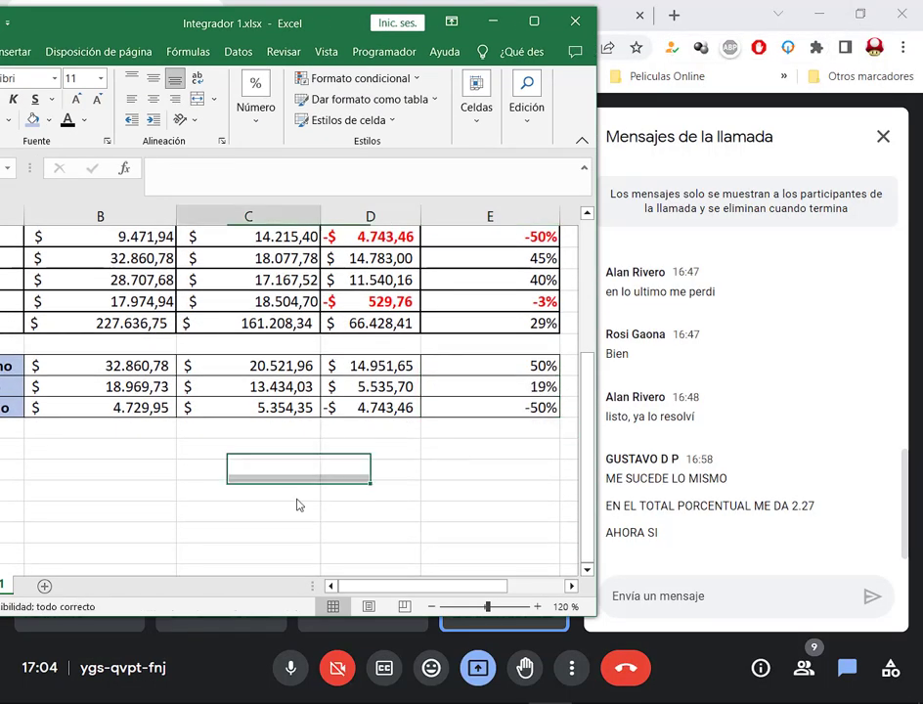
{"action": "left_click", "coordinate": [298, 502]}
{"action": "left_click", "coordinate": [69, 471]}
{"action": "left_click_drag", "start_coordinate": [86, 11], "coordinate": [177, 17]}
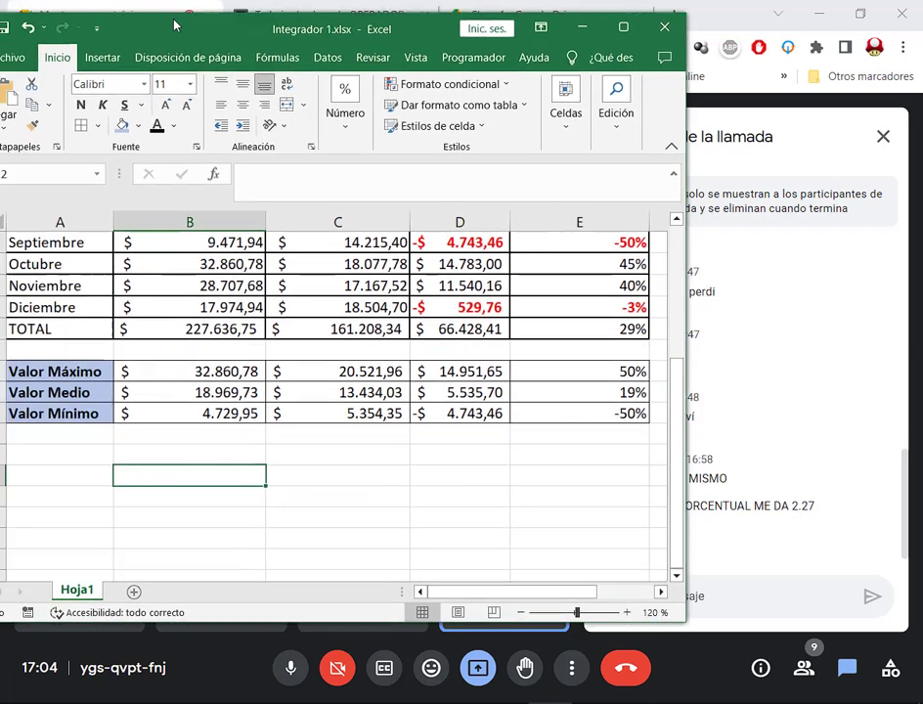
{"action": "left_click_drag", "start_coordinate": [242, 36], "coordinate": [149, 35]}
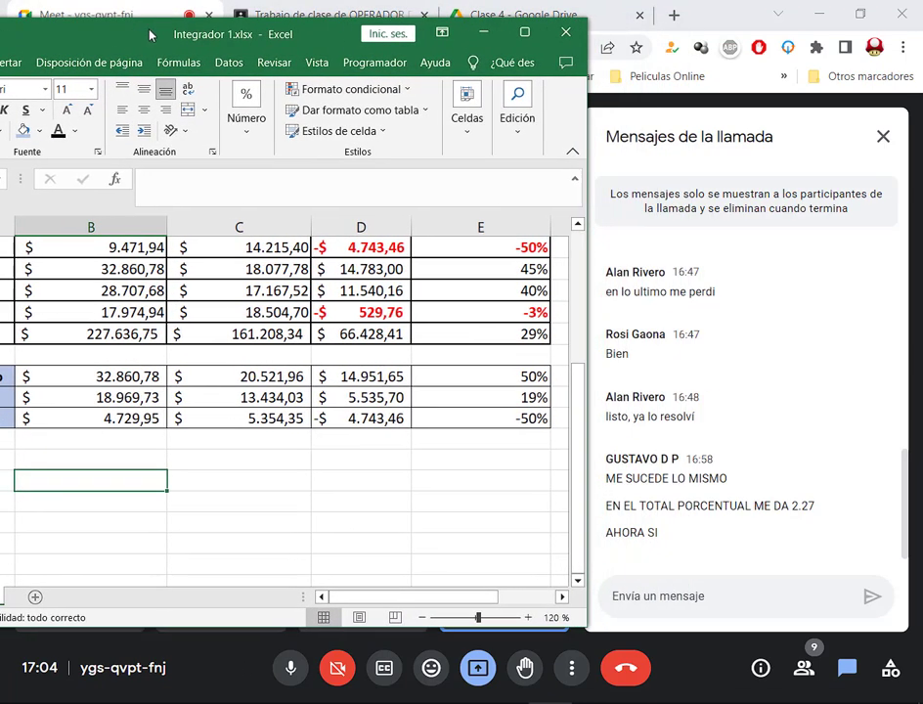
{"action": "left_click", "coordinate": [489, 383]}
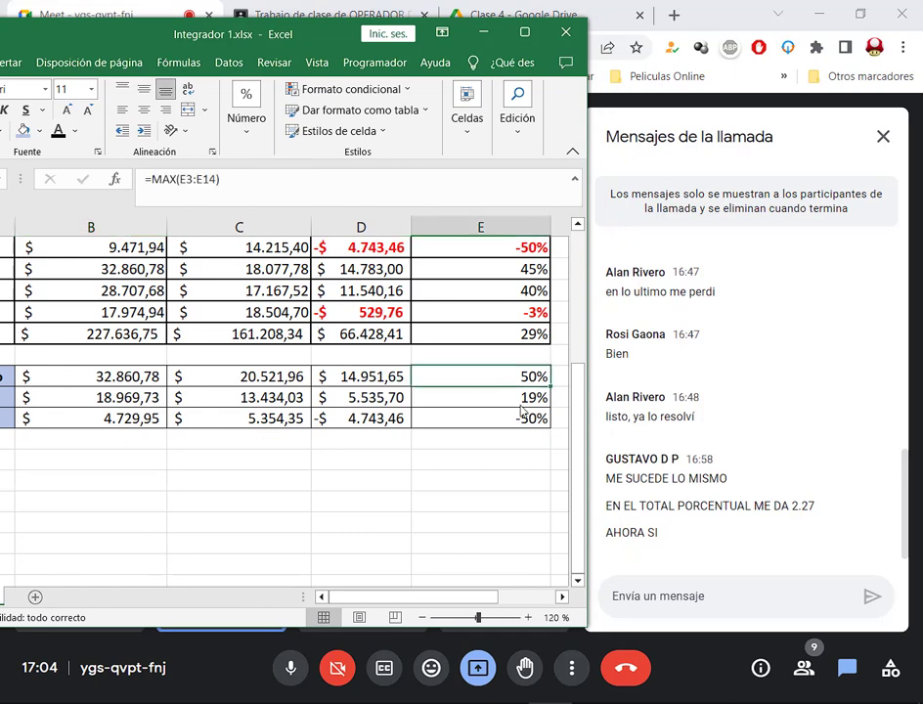
{"action": "left_click", "coordinate": [518, 39]}
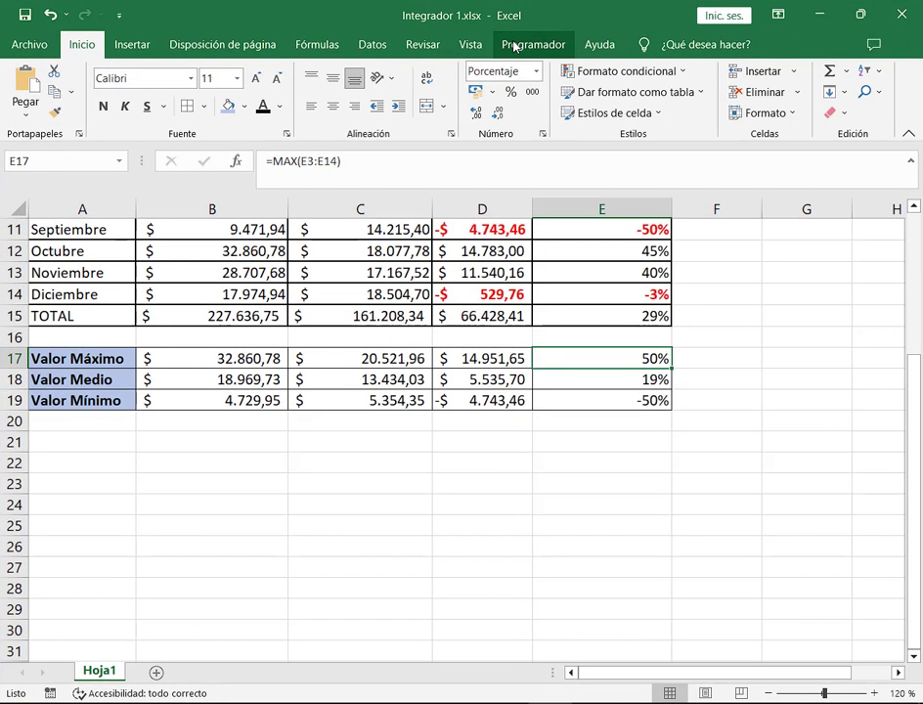
Compare the Ingresos TOTAL formula in B15 with the Valor Máximo formula in B17.
{"action": "left_click", "coordinate": [220, 359]}
{"action": "scroll", "coordinate": [235, 337], "scroll_direction": "up", "scroll_amount": 1}
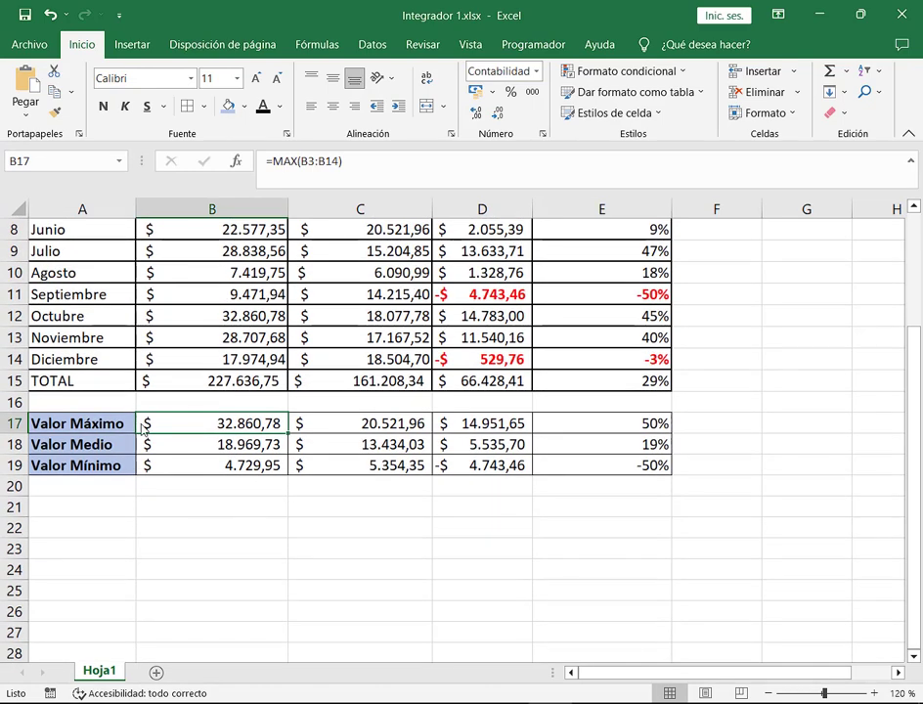
{"action": "left_click", "coordinate": [208, 381]}
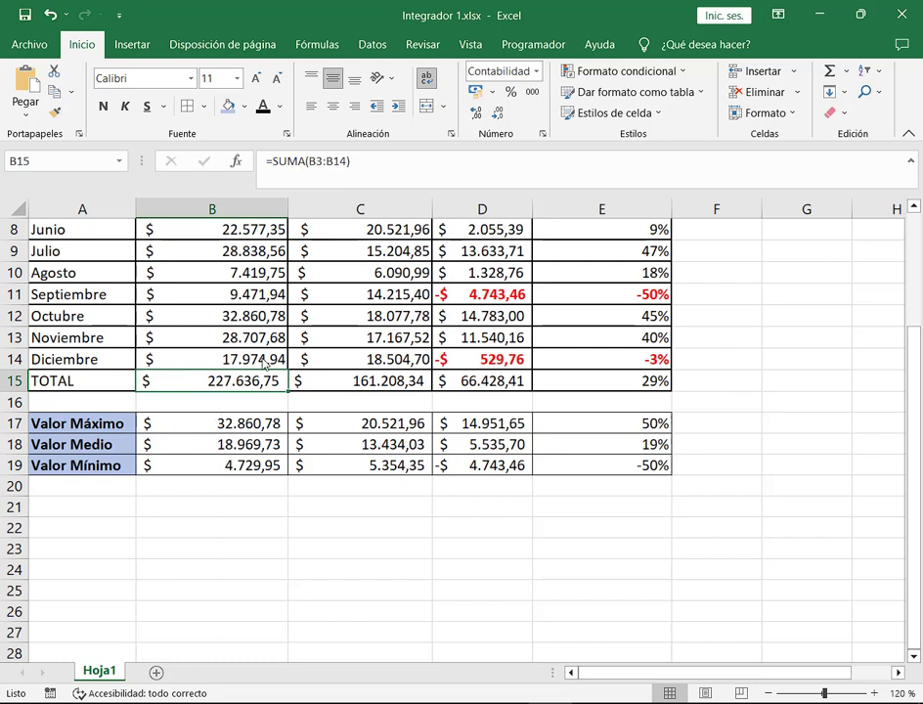
{"action": "left_click", "coordinate": [261, 425]}
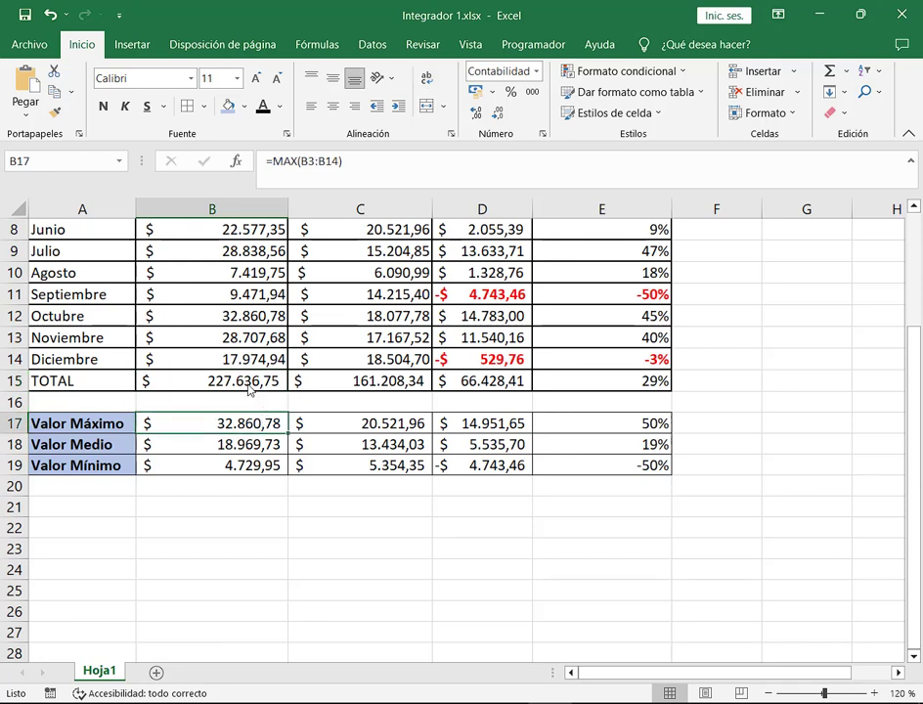
{"action": "left_click", "coordinate": [249, 389]}
{"action": "left_click", "coordinate": [241, 402]}
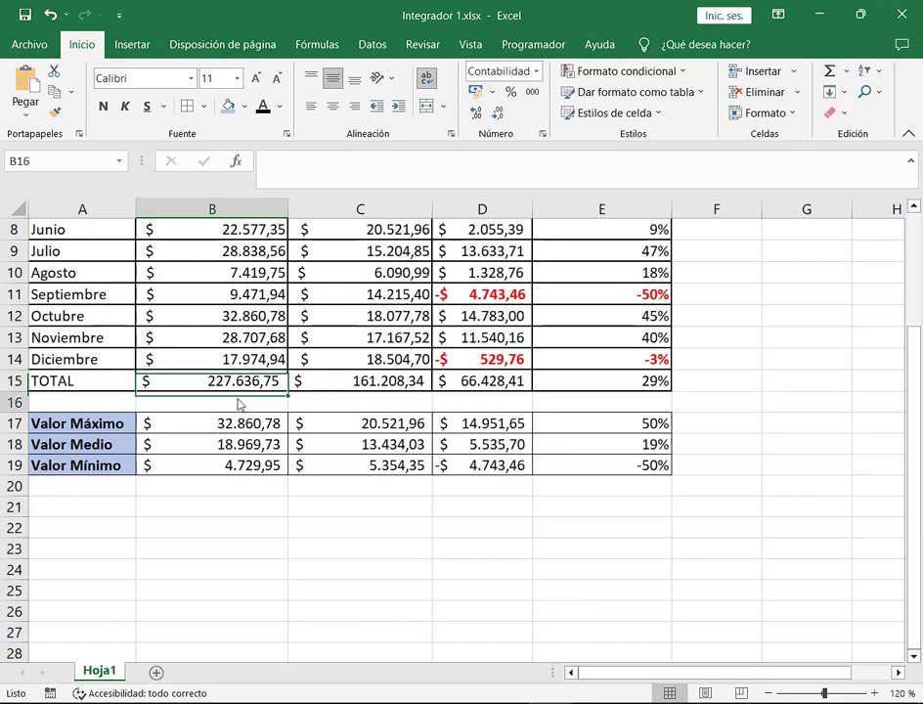
{"action": "left_click", "coordinate": [244, 420]}
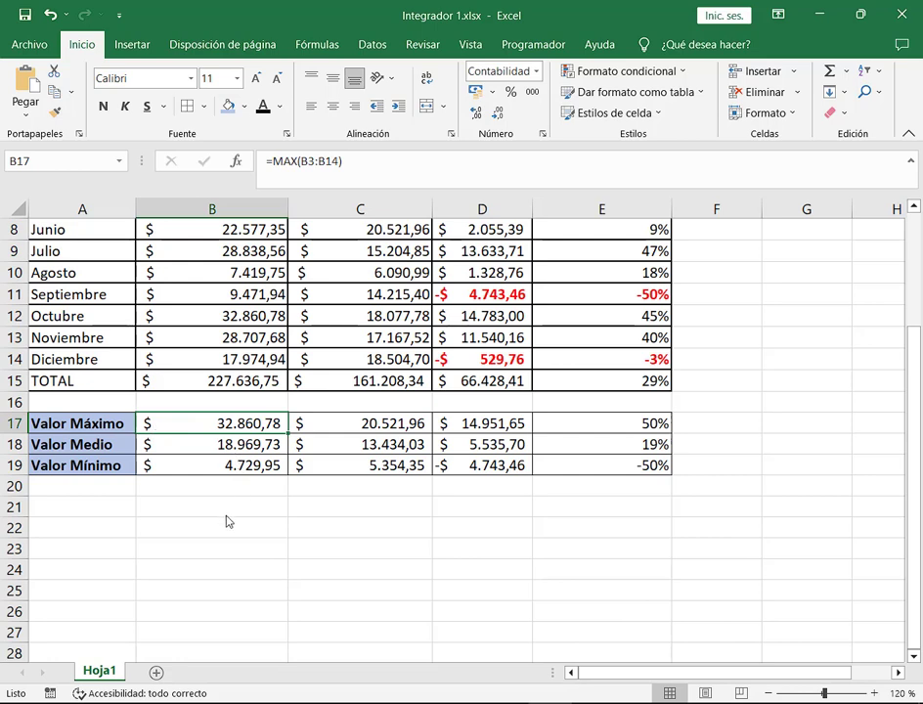
Review the Beneficios formula in D9, the % Rendimiento formula in E8 and the Enero entries in B3 and C3.
{"action": "scroll", "coordinate": [586, 344], "scroll_direction": "up", "scroll_amount": 2}
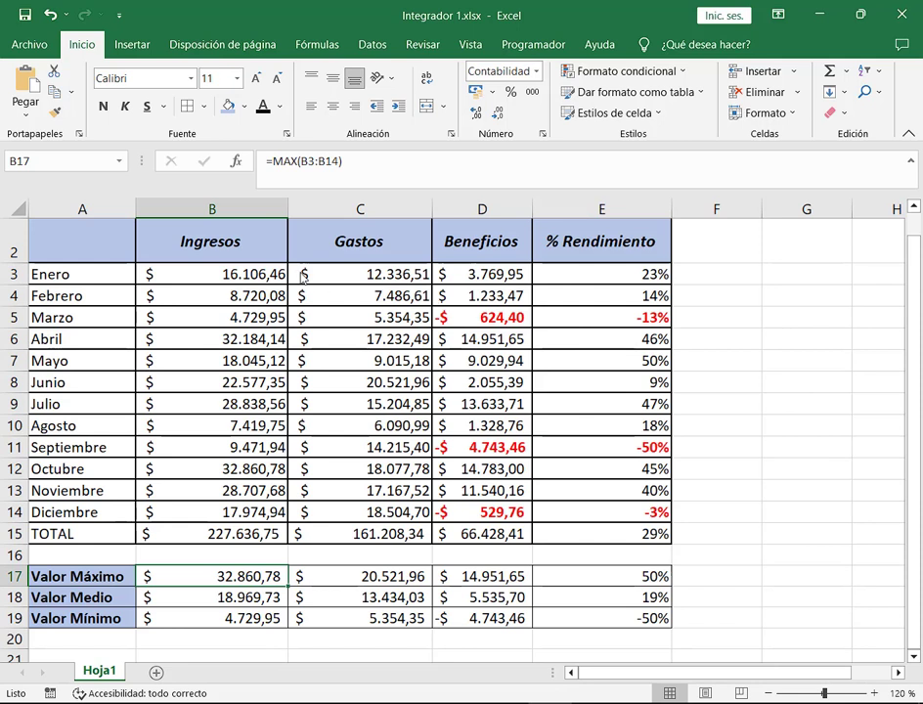
{"action": "left_click", "coordinate": [489, 404]}
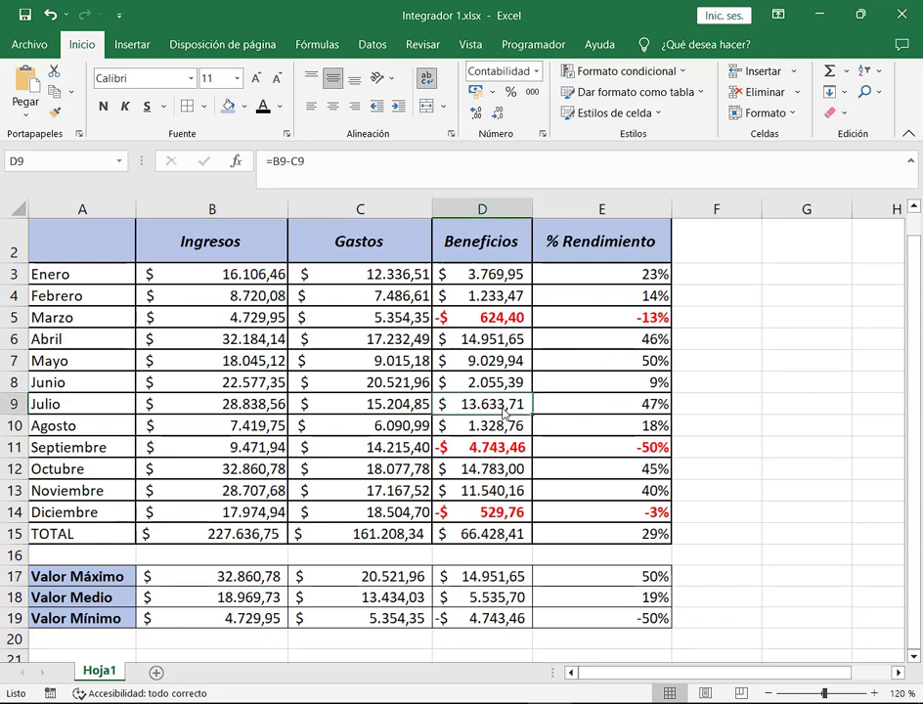
{"action": "left_click", "coordinate": [636, 387]}
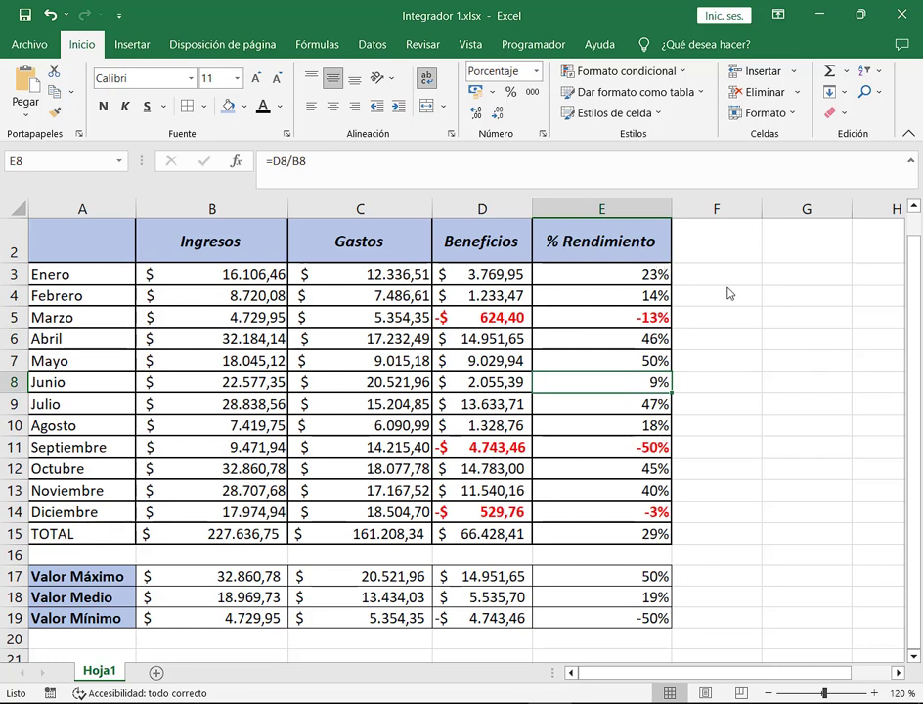
{"action": "left_click", "coordinate": [249, 273]}
{"action": "left_click", "coordinate": [313, 273]}
{"action": "left_click", "coordinate": [259, 278]}
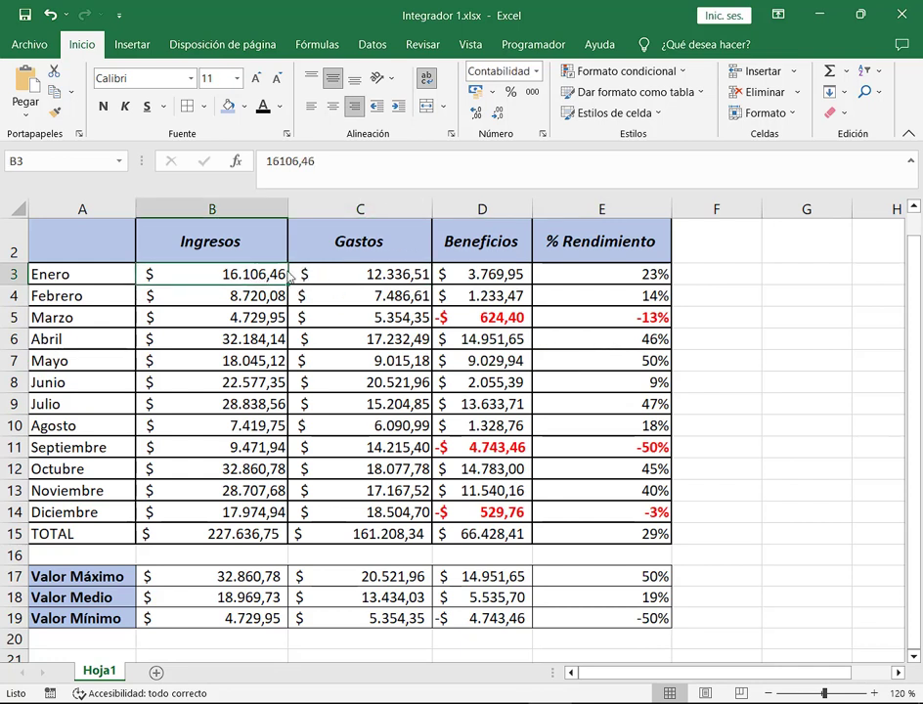
{"action": "key", "text": "Tab"}
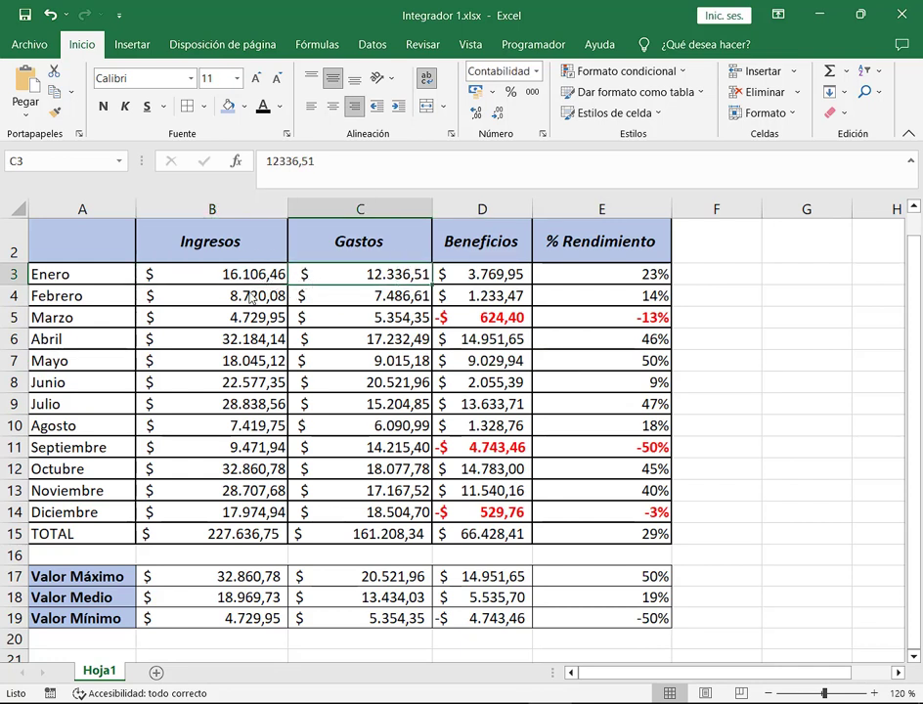
Check the Marzo Gastos entry in C5 and the Valor Máximo formula in B17.
{"action": "key", "text": "Return"}
{"action": "key", "text": "Return"}
{"action": "key", "text": "Tab"}
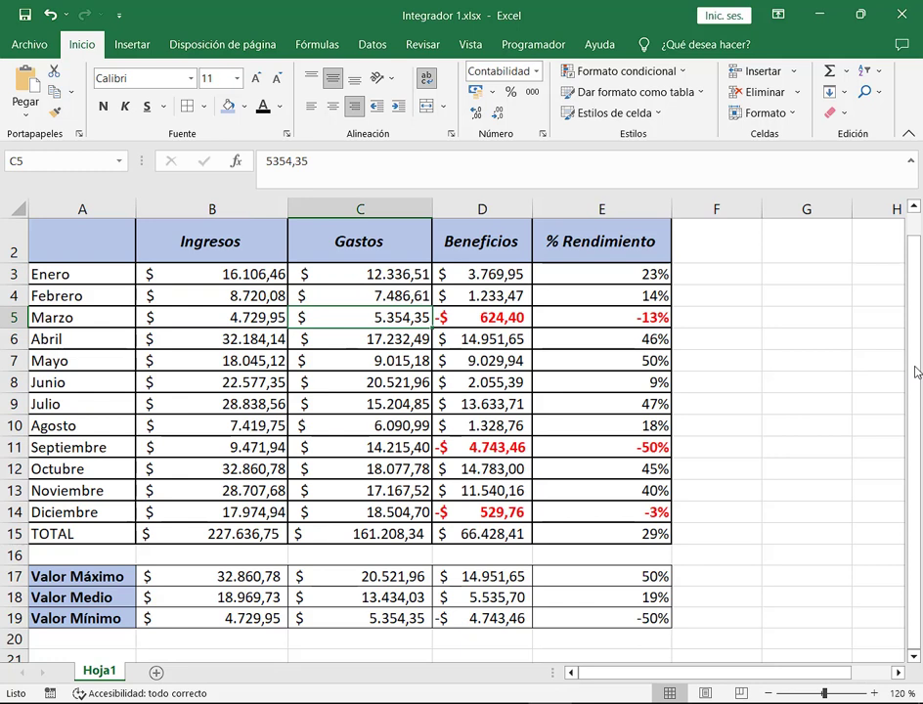
{"action": "left_click", "coordinate": [753, 344]}
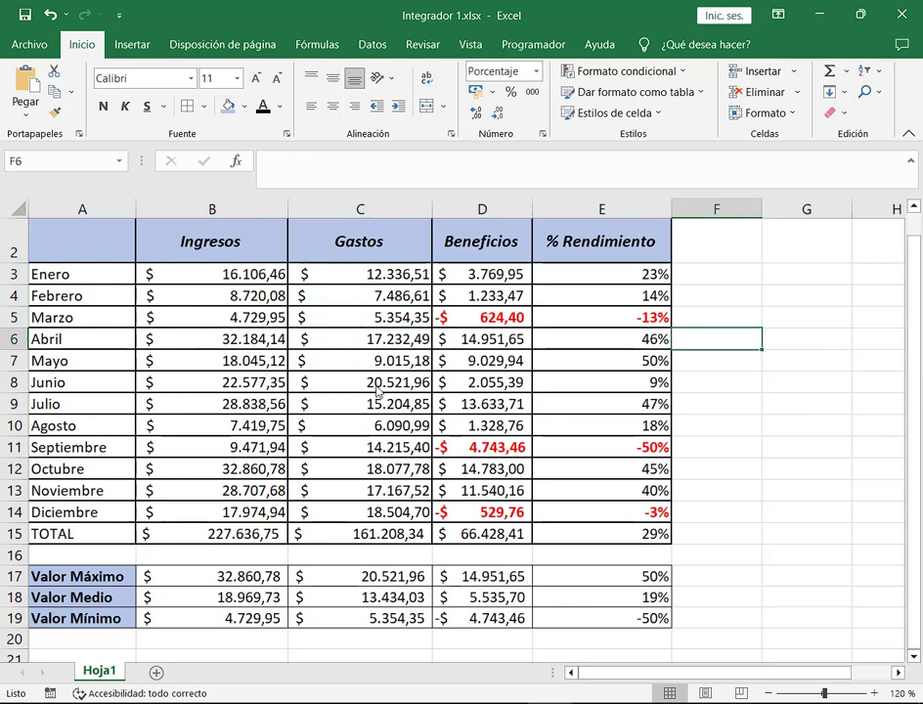
{"action": "left_click", "coordinate": [718, 491]}
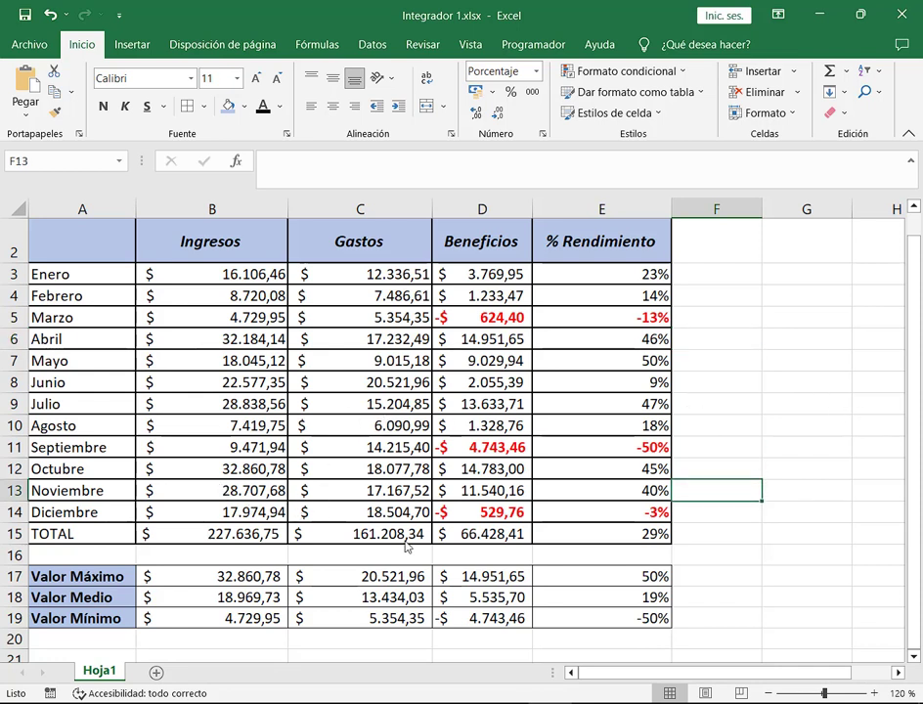
{"action": "left_click_drag", "start_coordinate": [735, 275], "coordinate": [743, 539]}
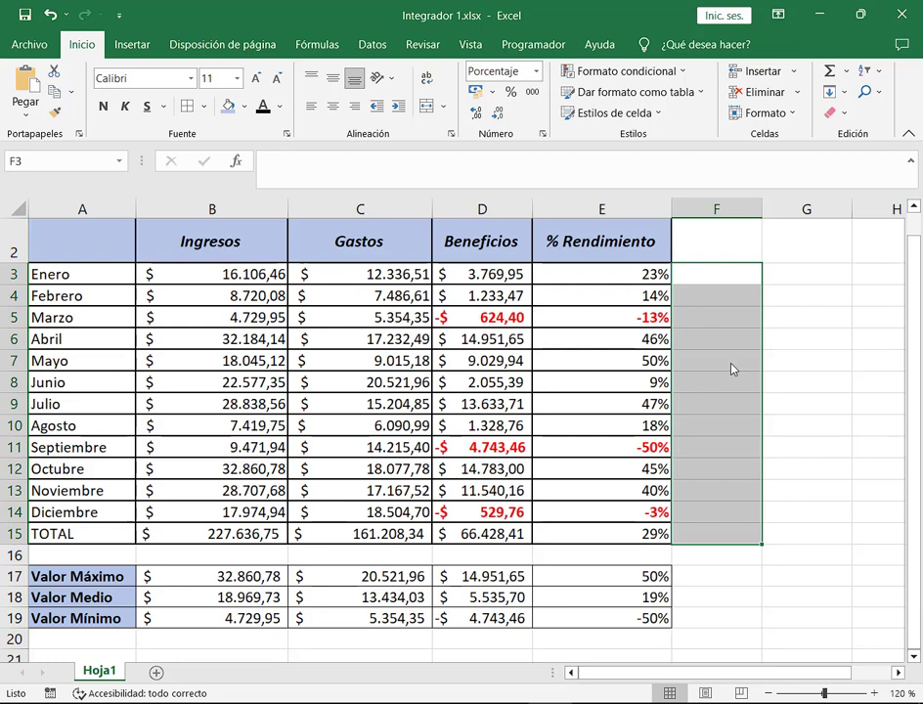
{"action": "left_click", "coordinate": [157, 576]}
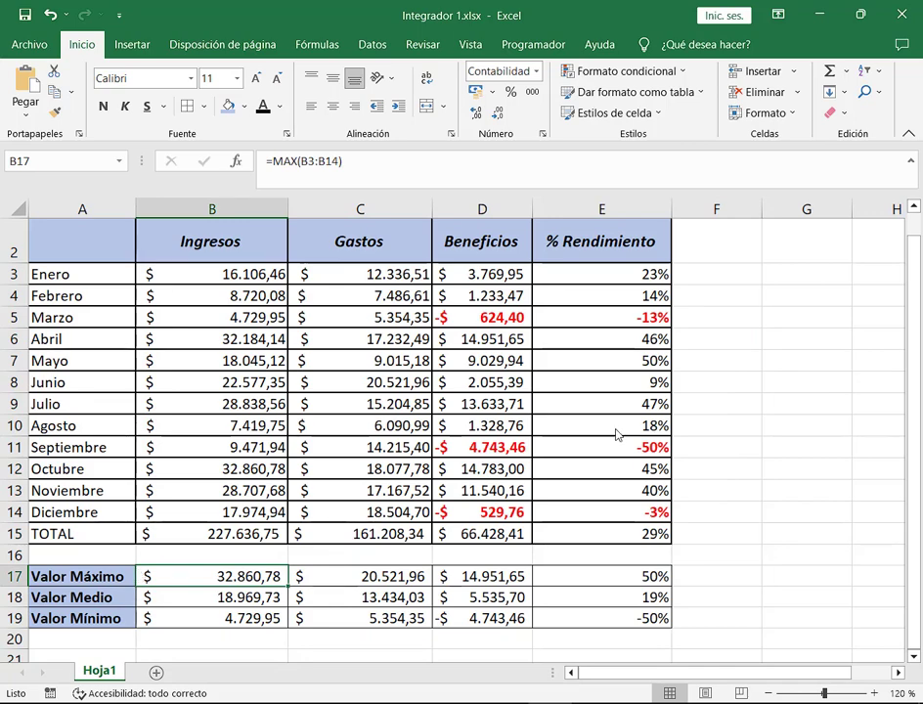
With the workbook window shrunk beside the call messages, clear C17:E19 and fill the B17:B19 formulas across through column E again.
{"action": "left_click", "coordinate": [860, 14]}
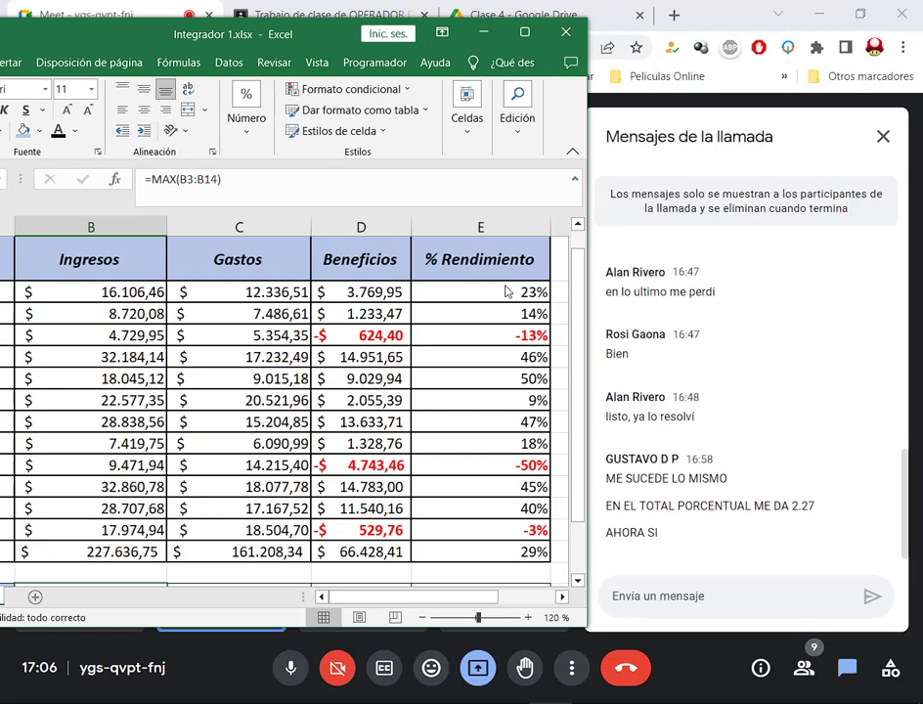
{"action": "scroll", "coordinate": [430, 376], "scroll_direction": "down", "scroll_amount": 2}
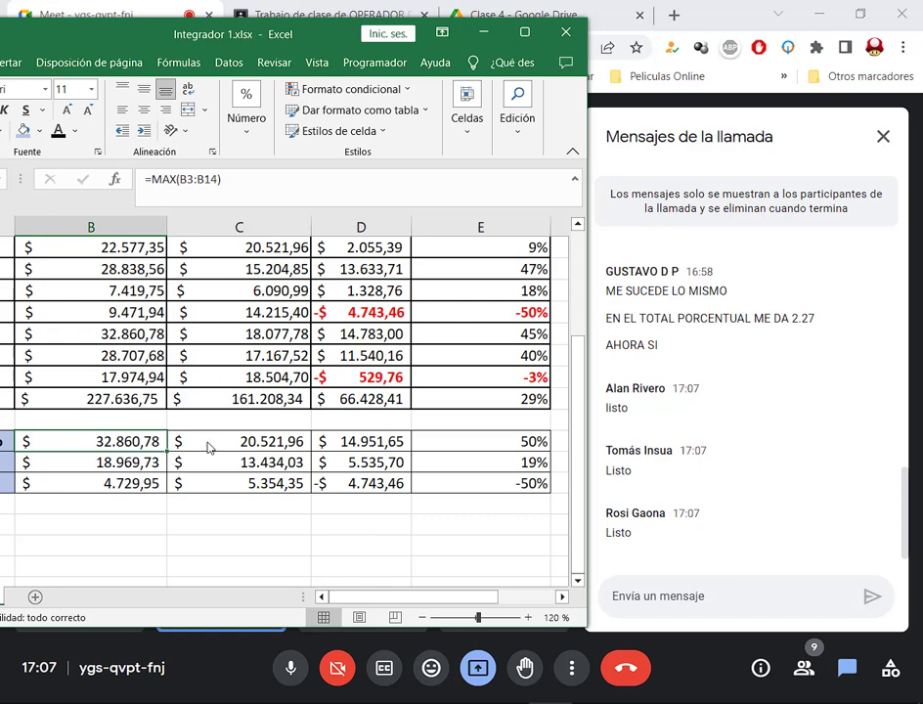
{"action": "left_click_drag", "start_coordinate": [221, 445], "coordinate": [426, 490]}
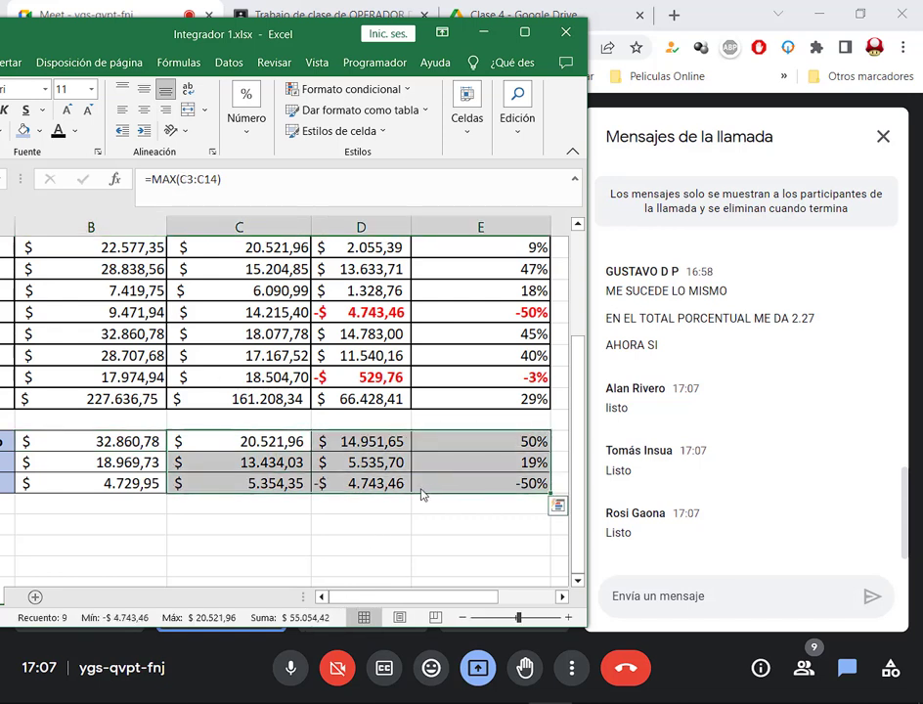
{"action": "key", "text": "Delete"}
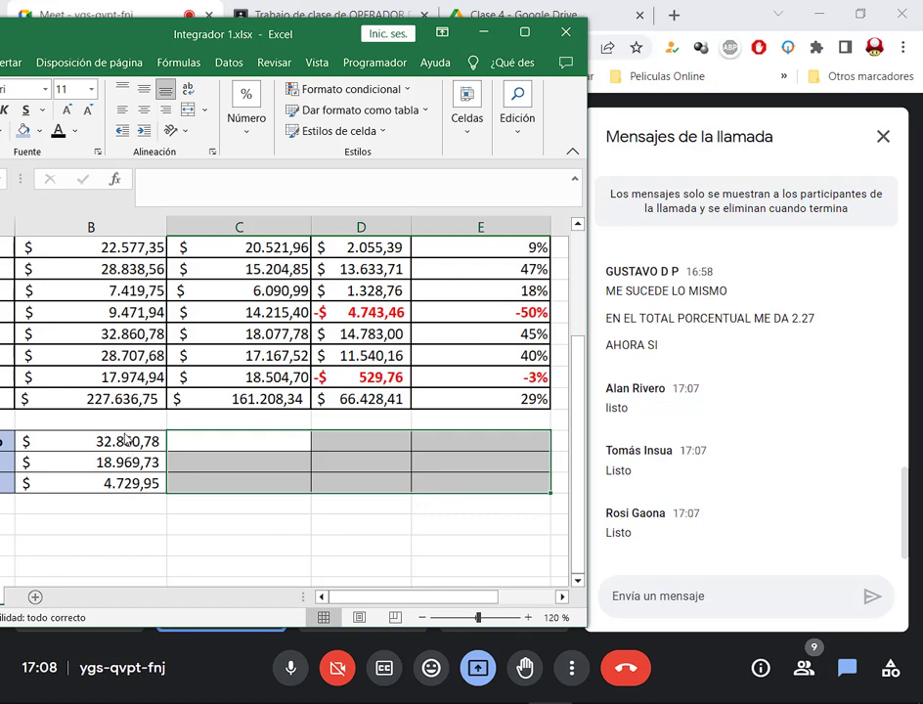
{"action": "left_click_drag", "start_coordinate": [144, 440], "coordinate": [488, 483]}
{"action": "left_click", "coordinate": [476, 439]}
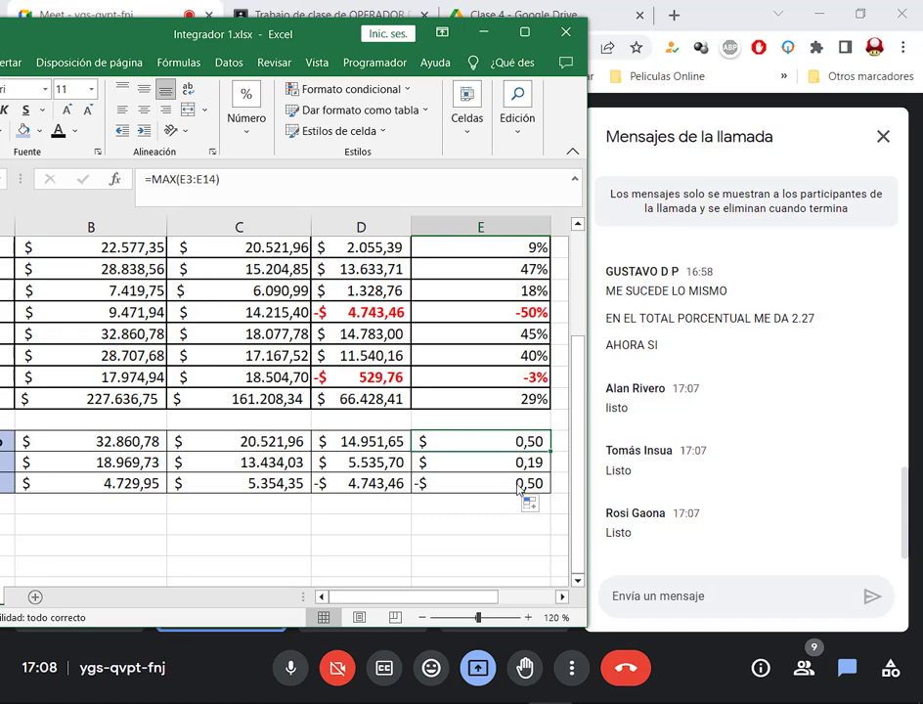
{"action": "left_click_drag", "start_coordinate": [508, 441], "coordinate": [518, 483]}
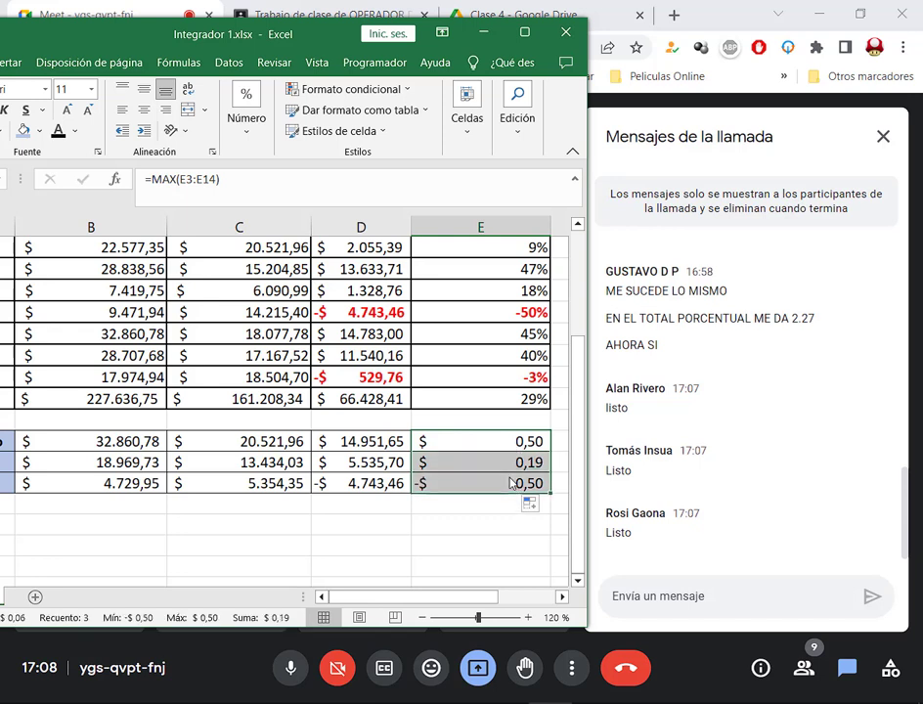
{"action": "left_click", "coordinate": [241, 117]}
{"action": "key", "text": "Escape"}
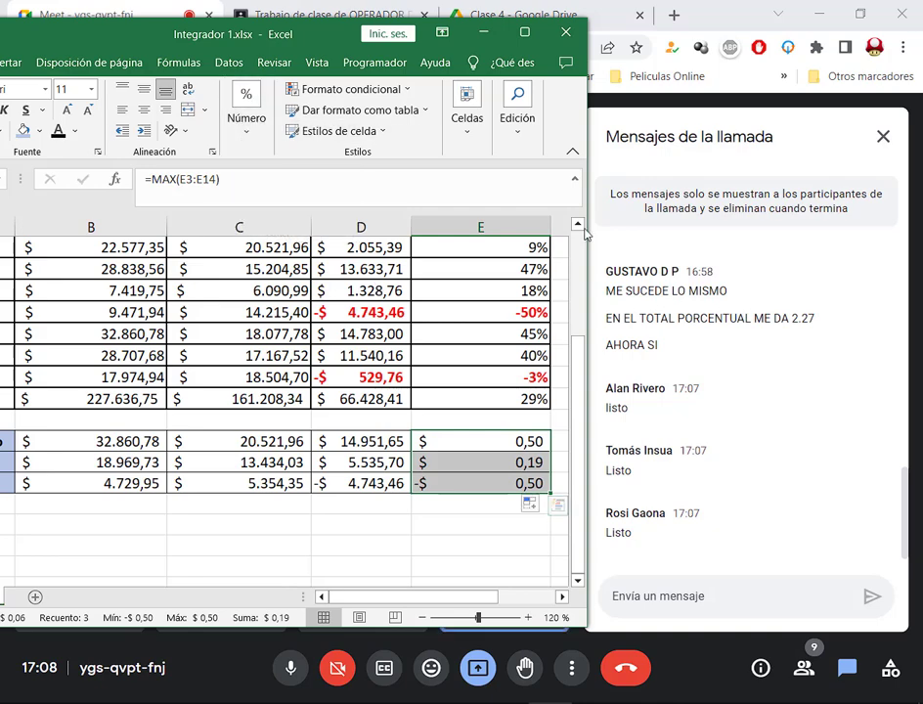
Enlarge the workbook window and reposition it to show the monthly table together with the Valor Máximo, Medio and Mínimo rows.
{"action": "left_click_drag", "start_coordinate": [580, 371], "coordinate": [580, 344]}
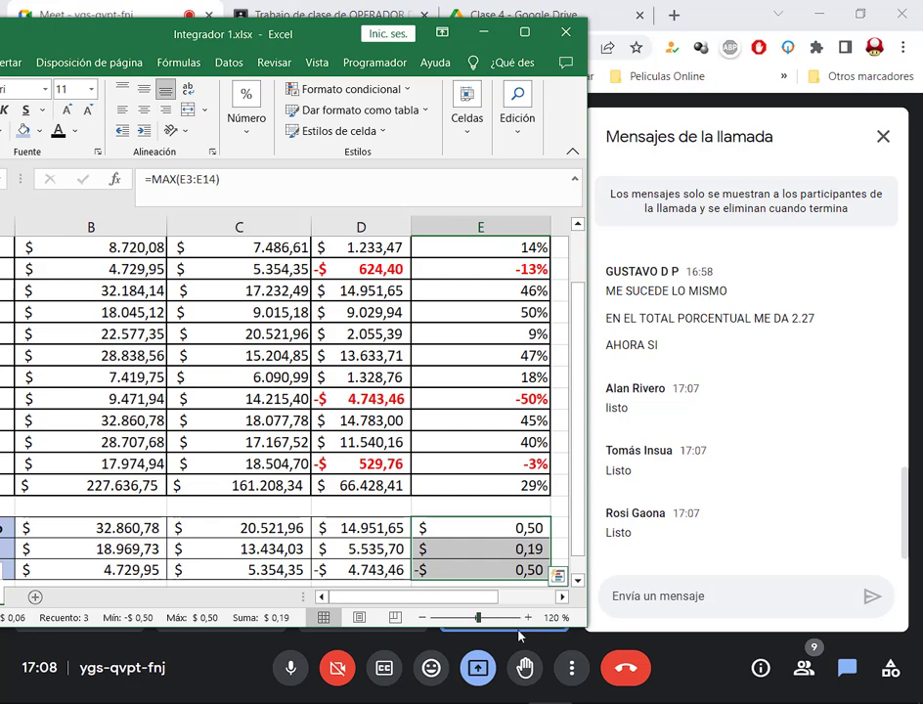
{"action": "left_click_drag", "start_coordinate": [523, 626], "coordinate": [516, 698]}
{"action": "left_click_drag", "start_coordinate": [582, 639], "coordinate": [584, 528]}
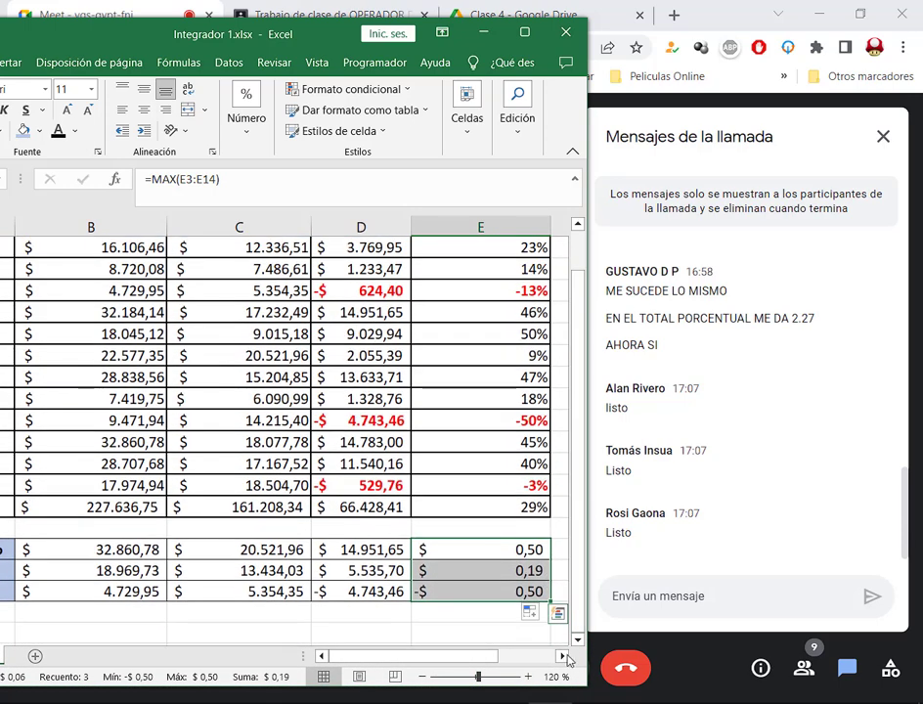
{"action": "scroll", "coordinate": [546, 543], "scroll_direction": "right", "scroll_amount": 1}
{"action": "left_click_drag", "start_coordinate": [587, 420], "coordinate": [583, 398]}
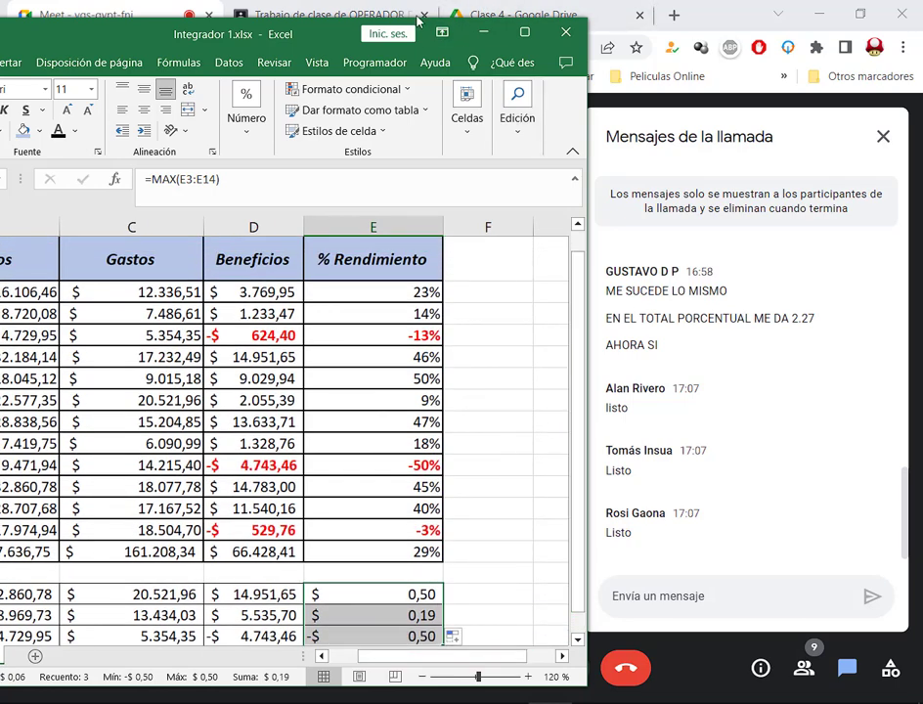
{"action": "left_click_drag", "start_coordinate": [330, 18], "coordinate": [330, 6]}
{"action": "left_click_drag", "start_coordinate": [581, 281], "coordinate": [580, 288]}
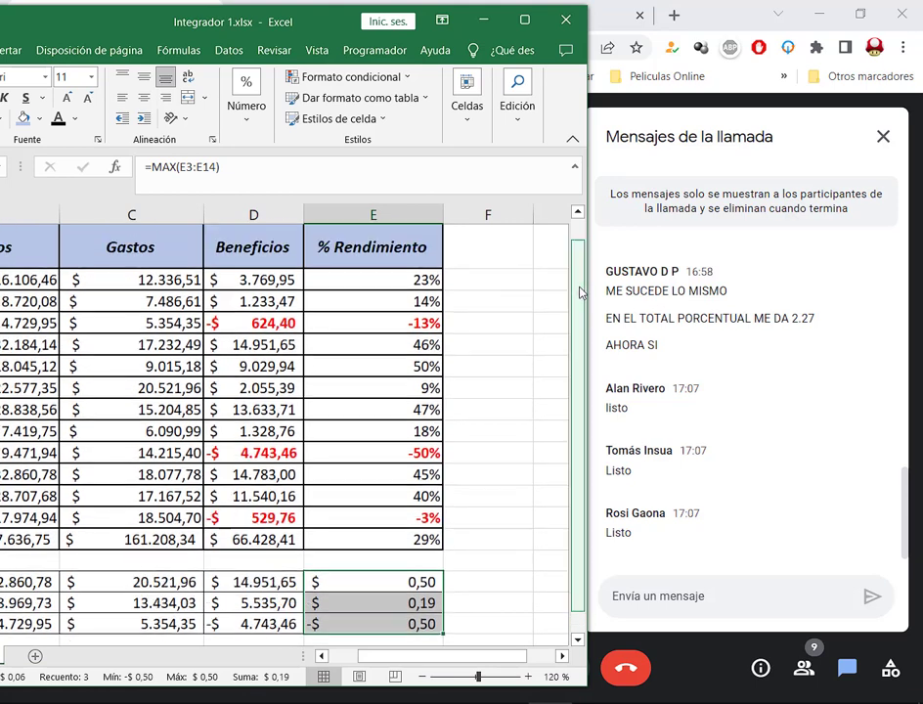
Try removing and adding decimal places on the % Rendimiento results in E17:E19.
{"action": "left_click", "coordinate": [518, 414]}
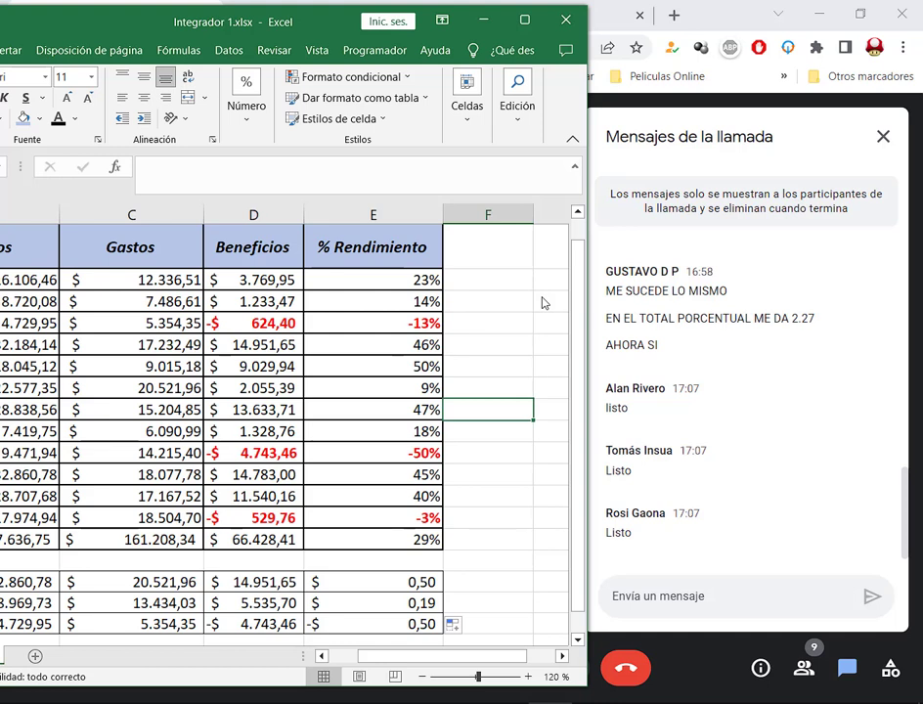
{"action": "left_click", "coordinate": [430, 583]}
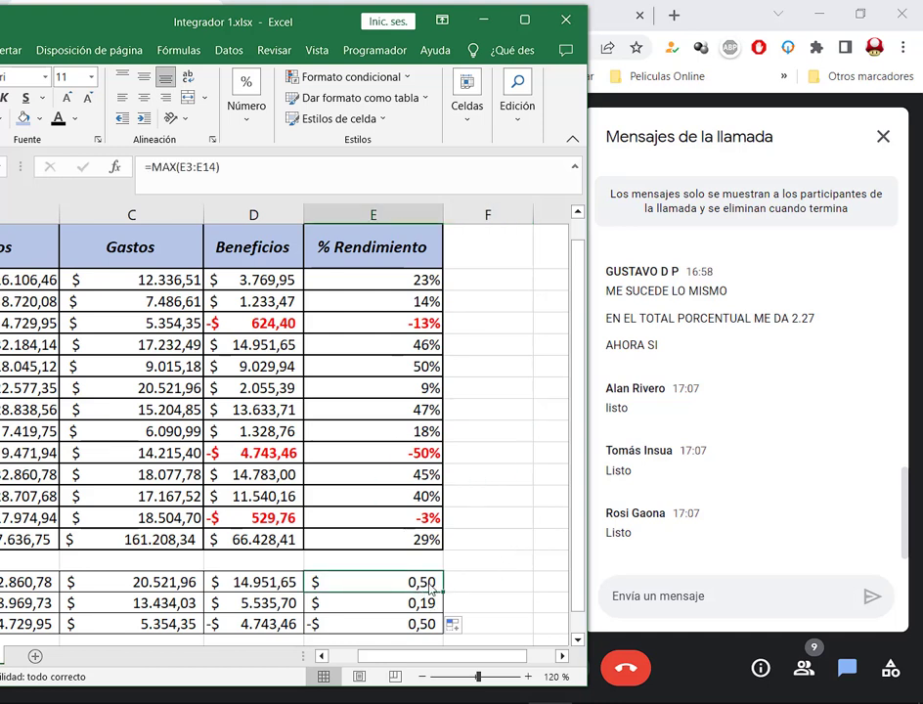
{"action": "mouse_move", "coordinate": [428, 584]}
{"action": "left_mouse_down"}
{"action": "mouse_move", "coordinate": [428, 632]}
{"action": "mouse_move", "coordinate": [424, 604]}
{"action": "left_mouse_up"}
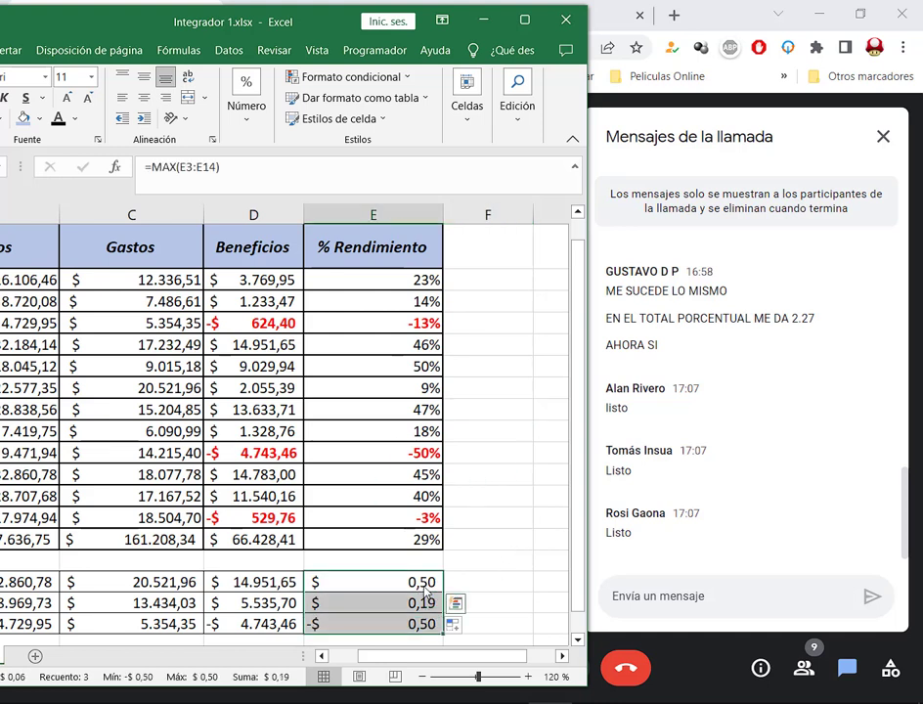
{"action": "left_click", "coordinate": [424, 585]}
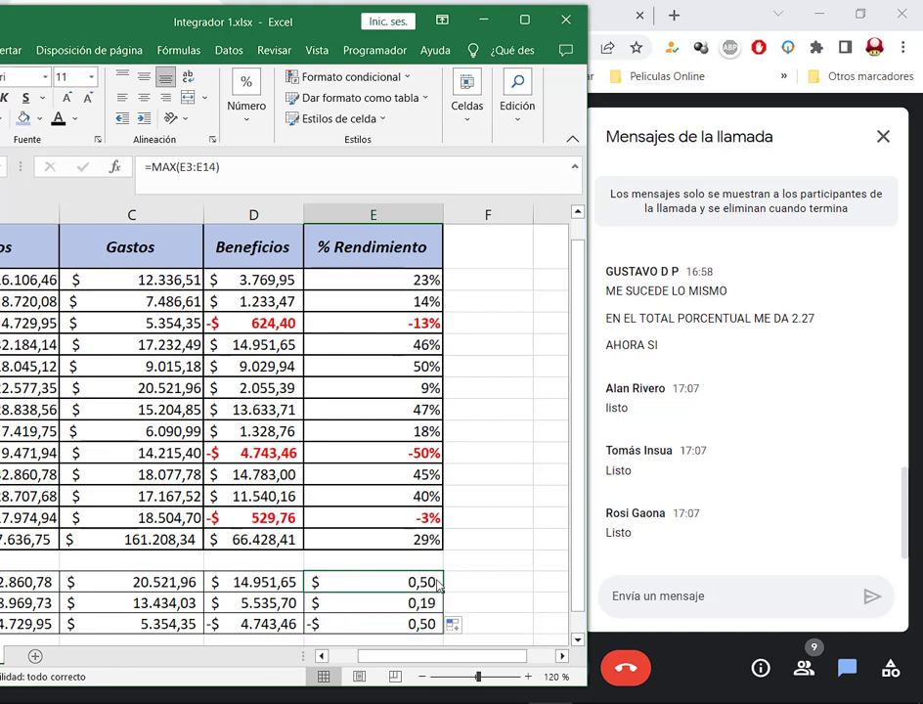
{"action": "left_click", "coordinate": [425, 623], "text": "shift"}
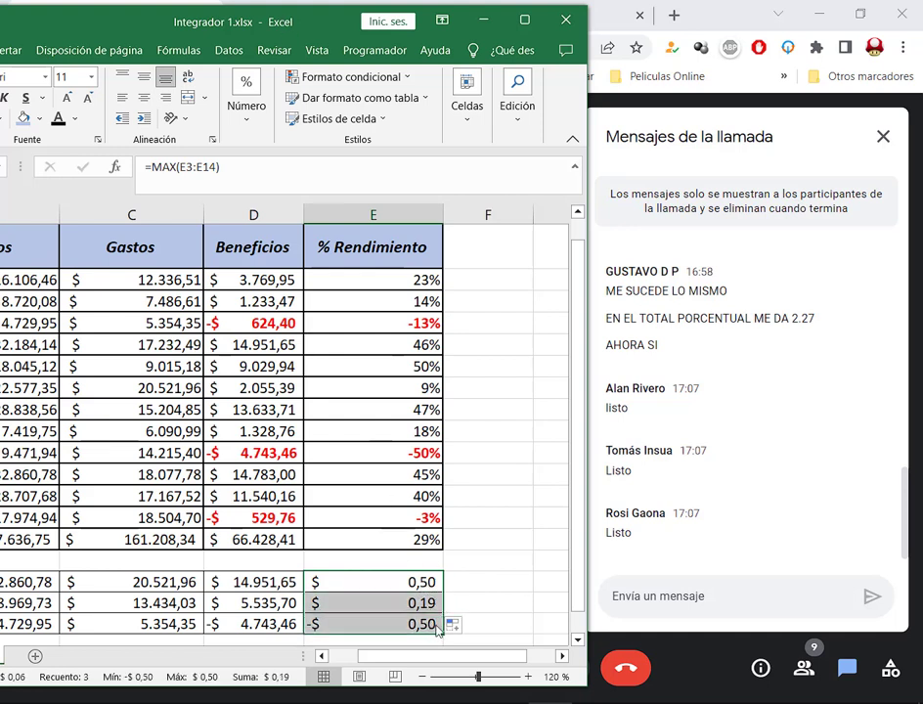
{"action": "left_click", "coordinate": [244, 106]}
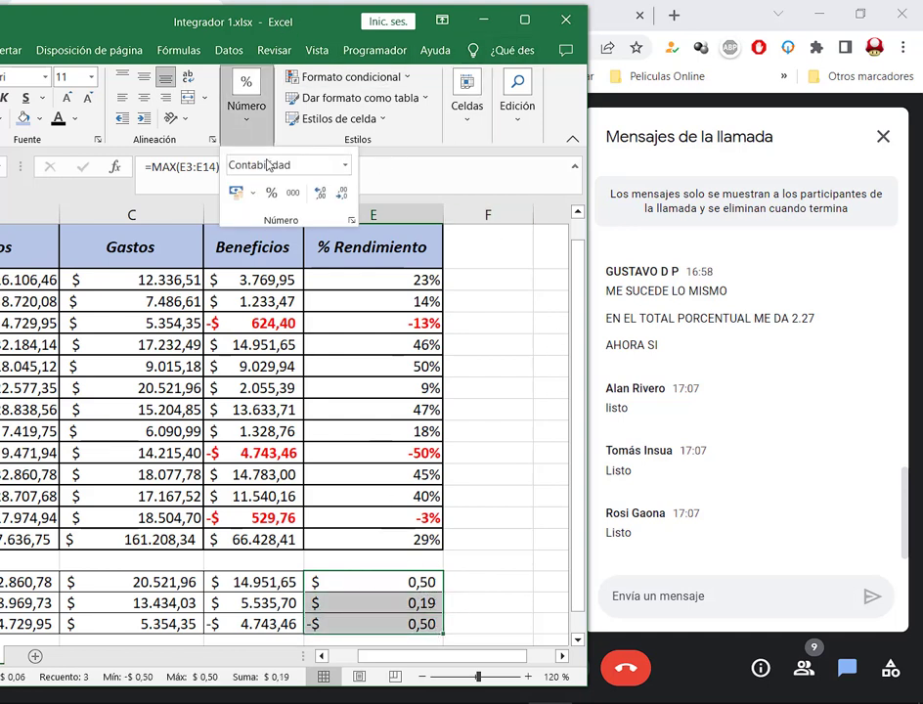
{"action": "left_click", "coordinate": [338, 198]}
{"action": "left_click", "coordinate": [320, 192]}
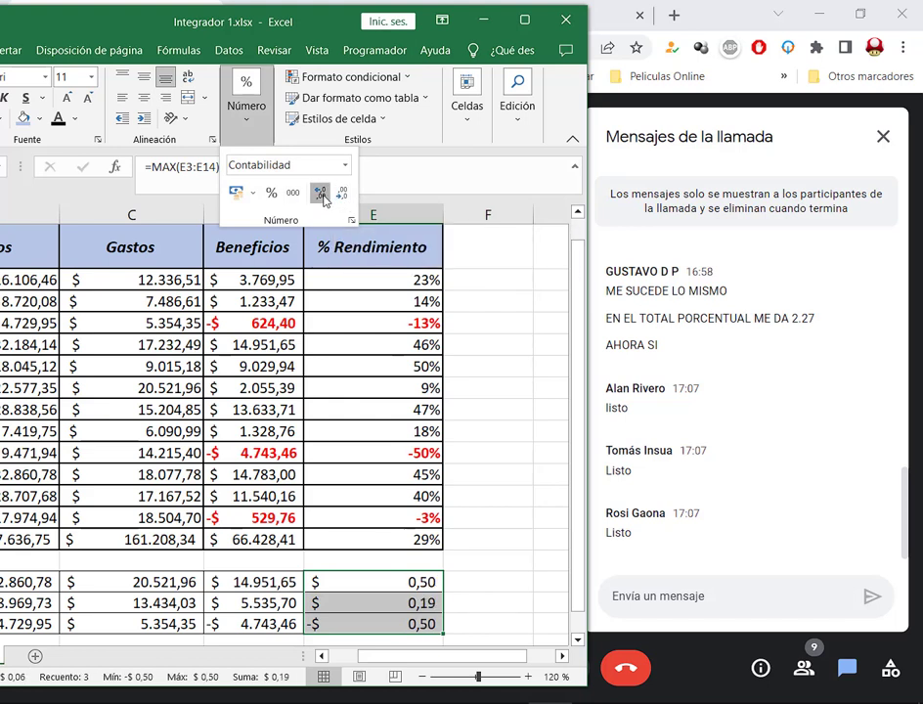
{"action": "left_click", "coordinate": [321, 192]}
{"action": "left_click", "coordinate": [338, 199]}
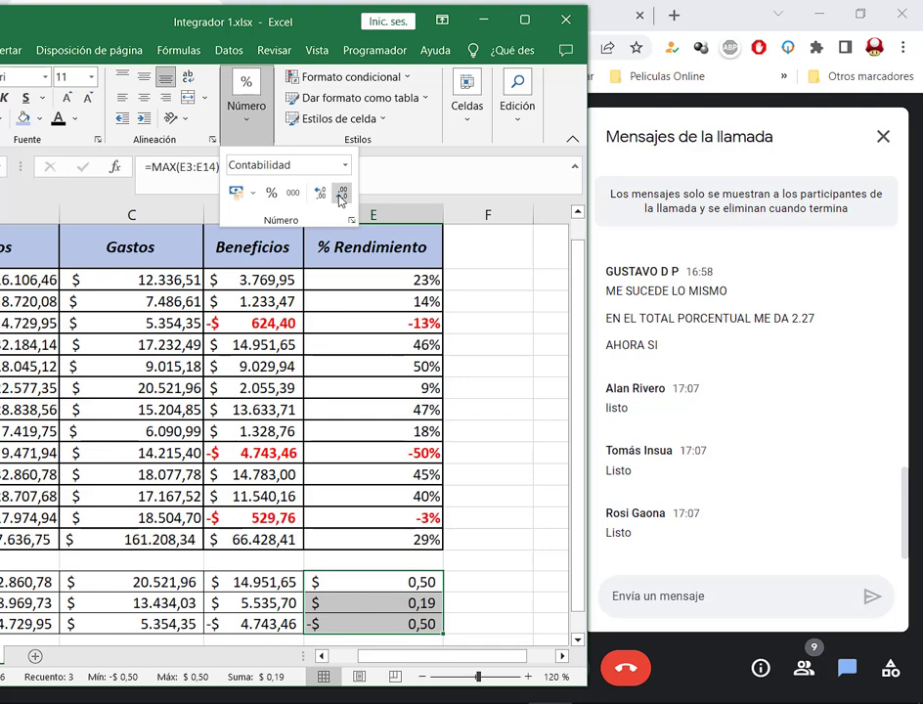
{"action": "key", "text": "Escape"}
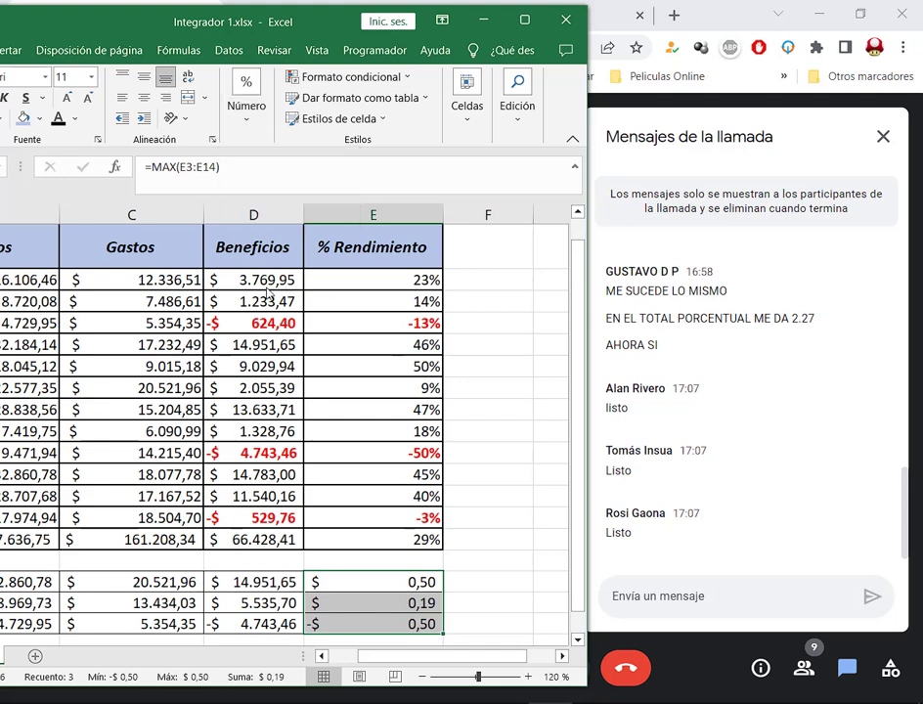
Switch to the exercise PDF and compare its Empresa Megabye table with the monthly figures in the workbook.
{"action": "left_click_drag", "start_coordinate": [398, 658], "coordinate": [352, 666]}
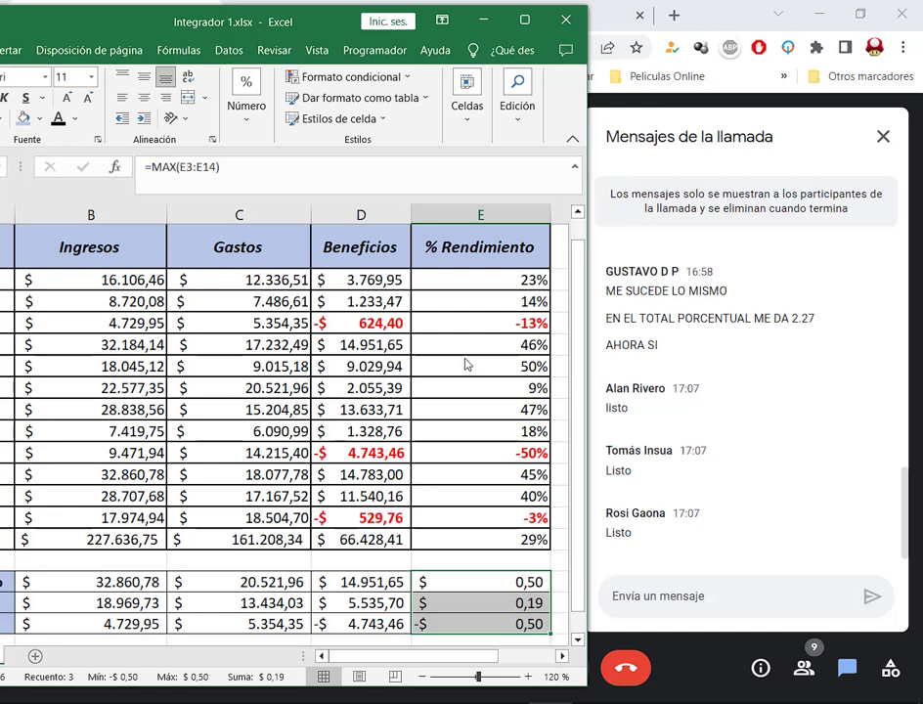
{"action": "left_click_drag", "start_coordinate": [266, 347], "coordinate": [209, 344]}
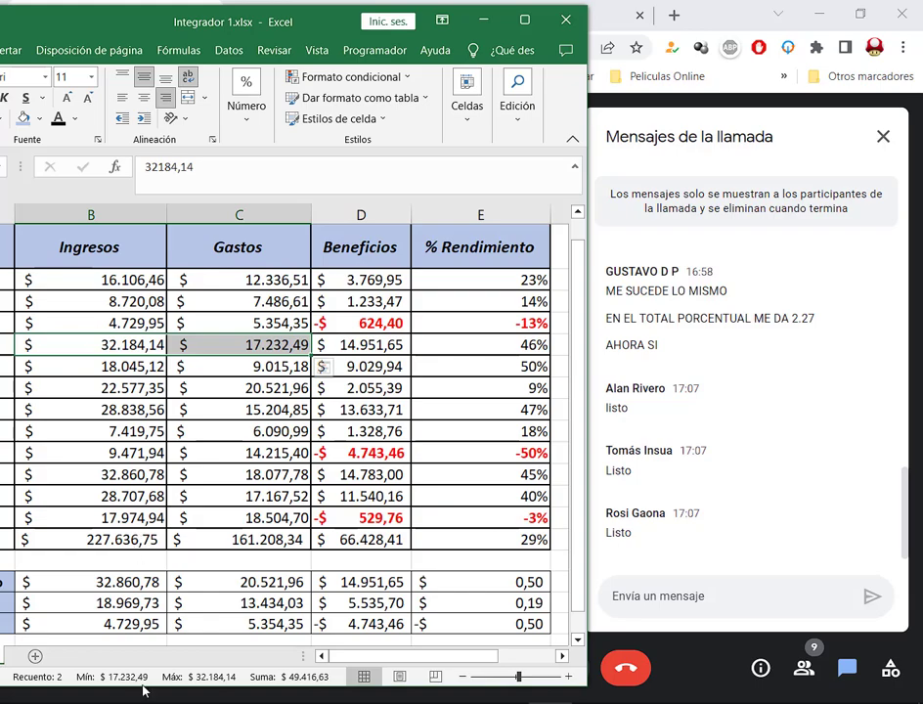
{"action": "key", "text": "alt+Tab"}
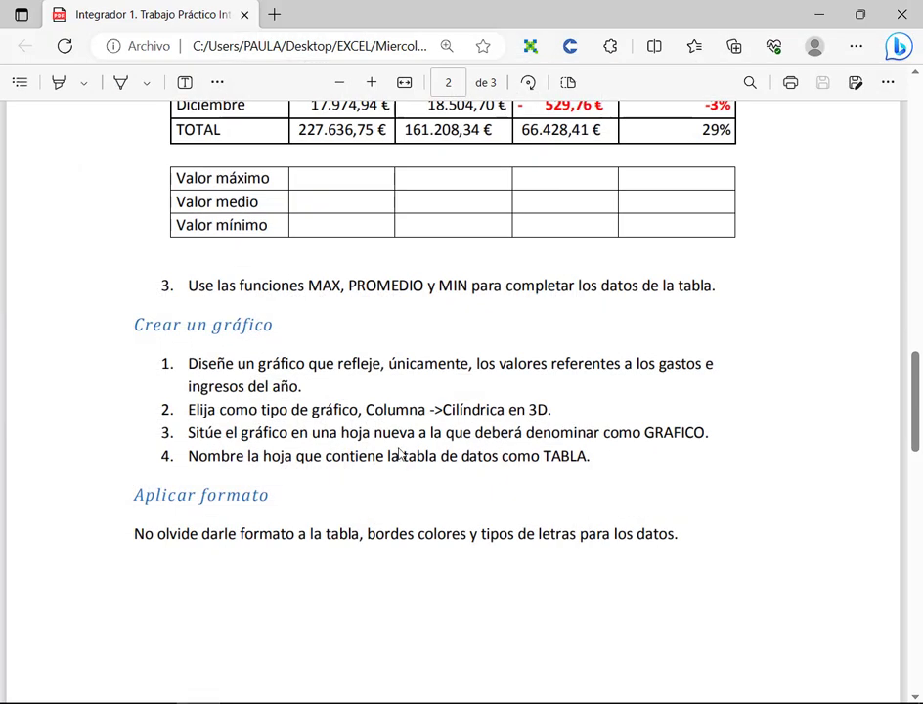
{"action": "scroll", "coordinate": [398, 451], "scroll_direction": "up", "scroll_amount": 5}
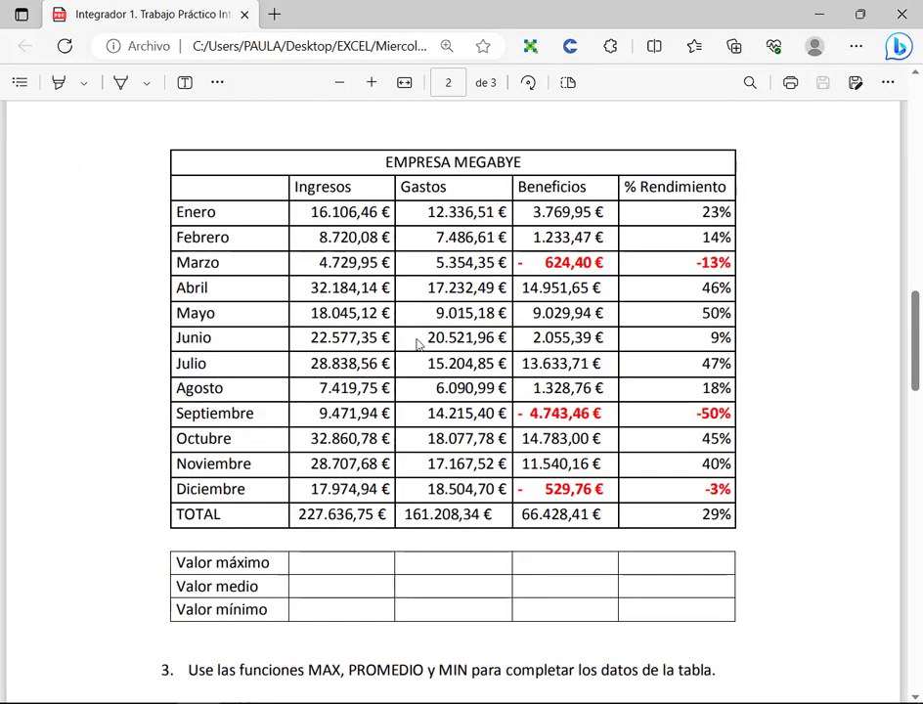
{"action": "key", "text": "alt+Tab"}
{"action": "key", "text": "alt+Tab"}
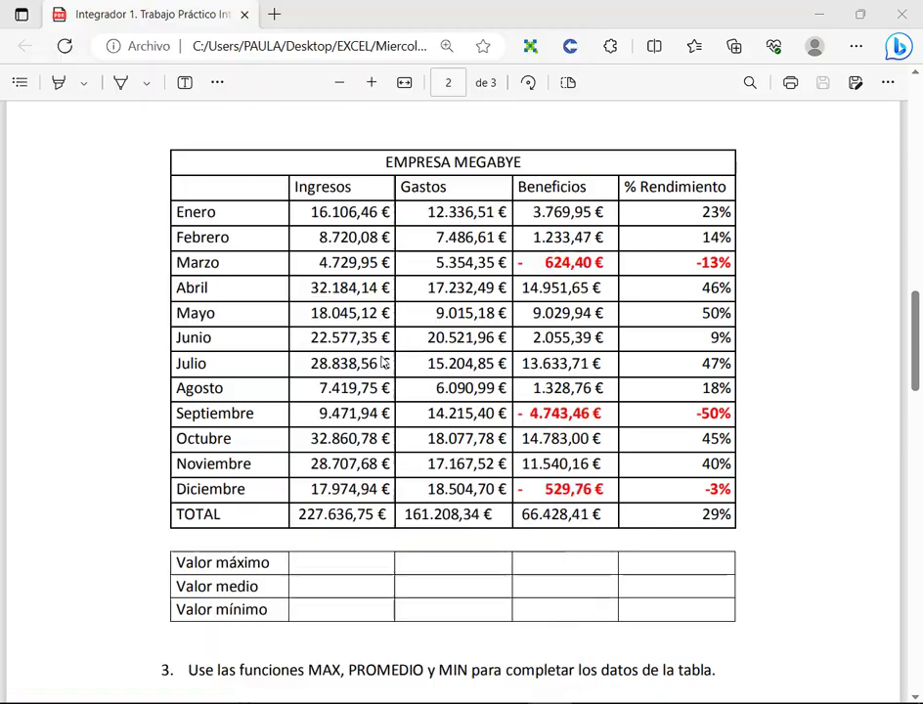
{"action": "key", "text": "alt+Tab"}
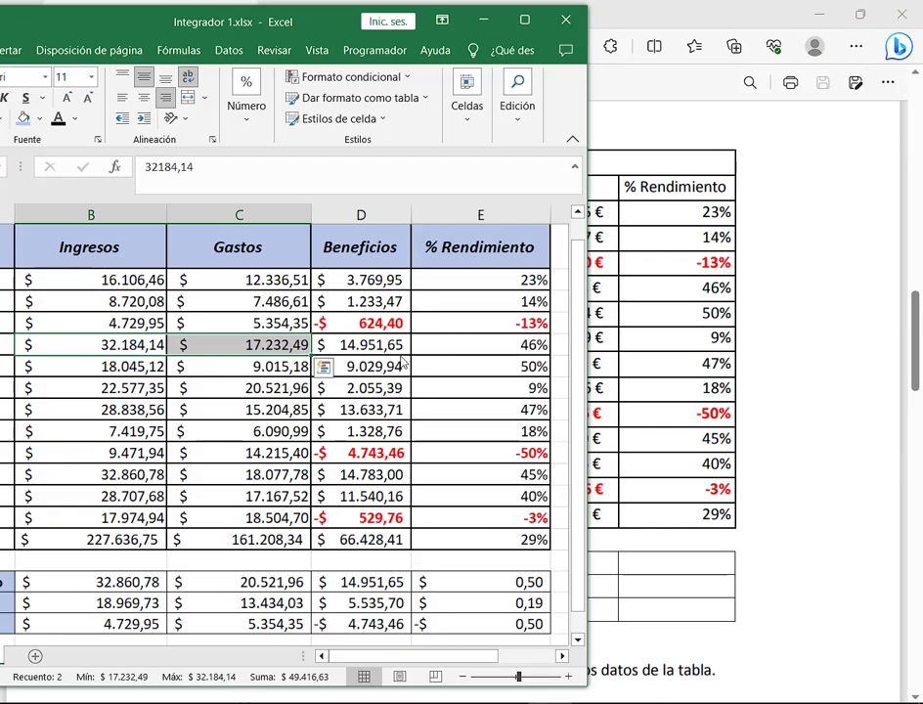
{"action": "key", "text": "alt+Tab"}
{"action": "key", "text": "alt+Tab"}
{"action": "key", "text": "alt+Tab"}
{"action": "key", "text": "alt+Tab"}
{"action": "key", "text": "alt+Tab"}
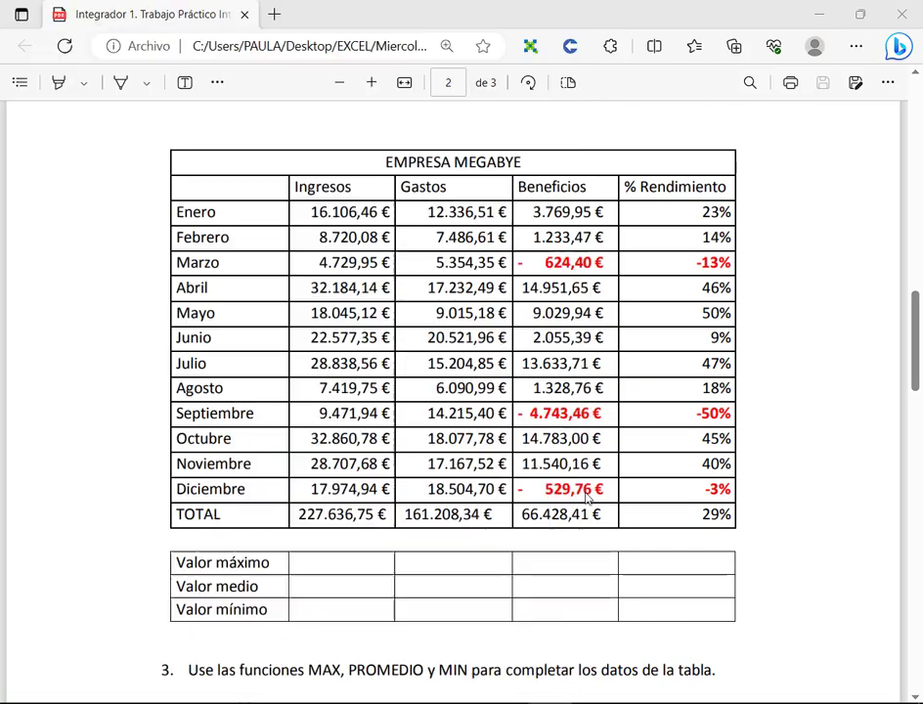
{"action": "key", "text": "alt+Tab"}
{"action": "key", "text": "alt+Tab"}
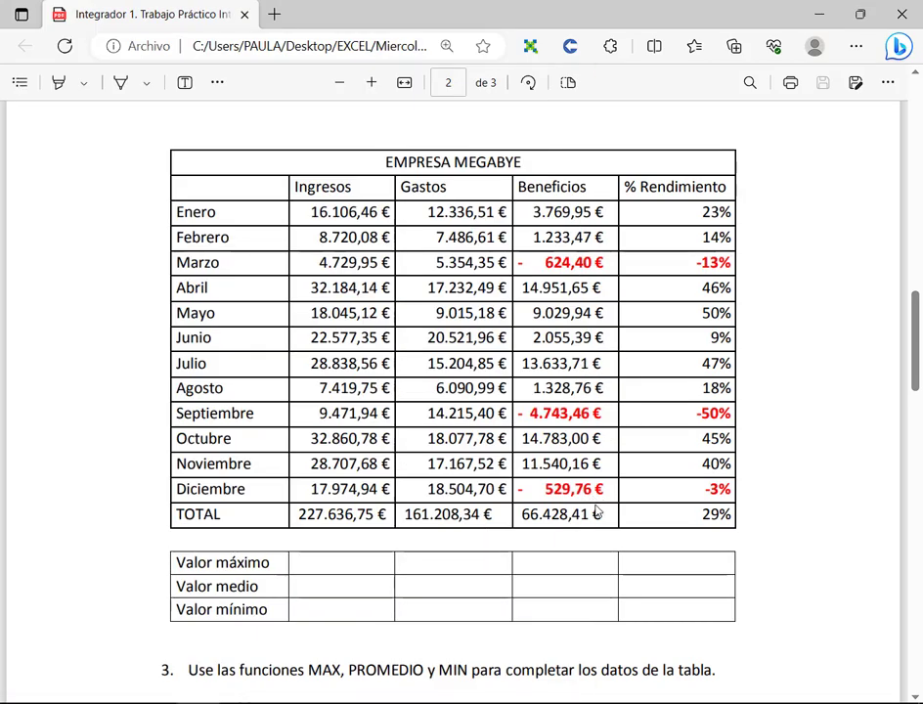
Return to the workbook and review the Enero Beneficios formula in D3 against the exercise PDF.
{"action": "key", "text": "alt+Tab"}
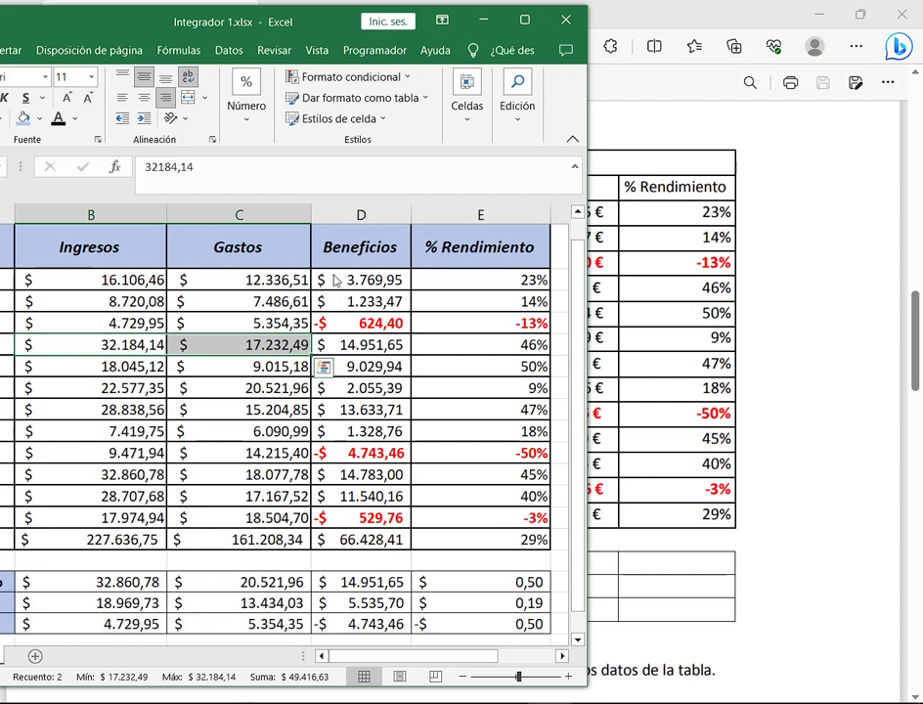
{"action": "left_click", "coordinate": [361, 280]}
{"action": "key", "text": "alt+Tab"}
{"action": "key", "text": "alt+Tab"}
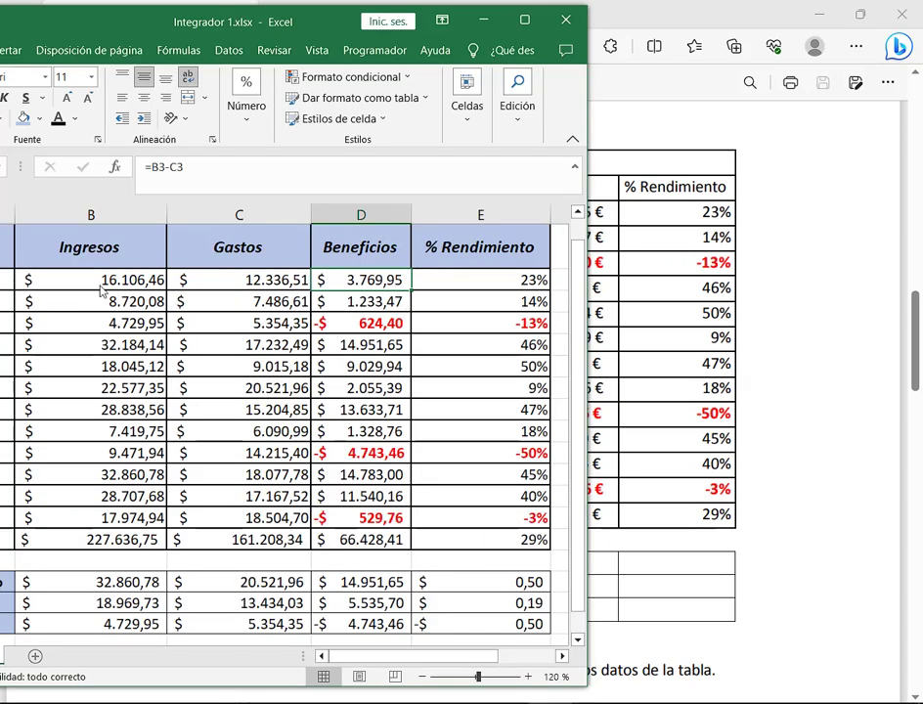
Review the Ingresos and Gastos figures in B3:C15 against the Enero Beneficios formula in D3.
{"action": "left_click_drag", "start_coordinate": [97, 282], "coordinate": [235, 544]}
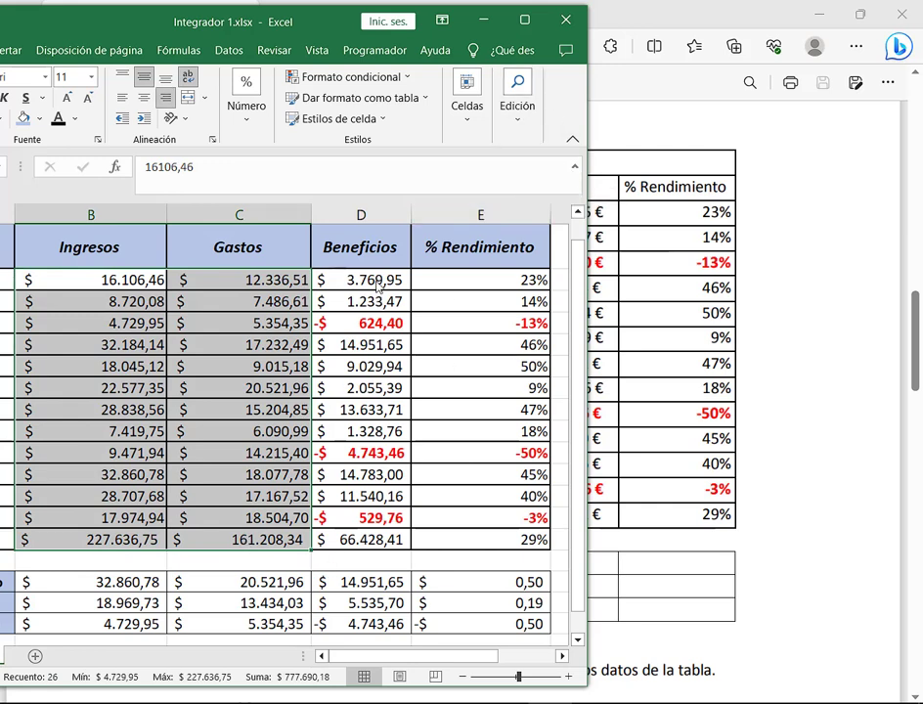
{"action": "left_click", "coordinate": [360, 279]}
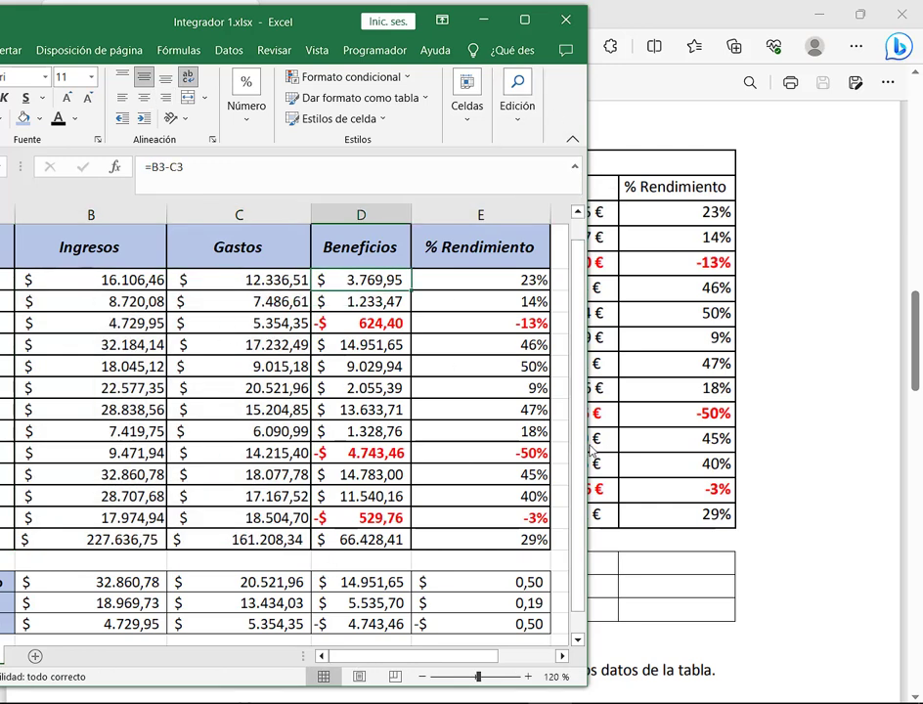
{"action": "mouse_move", "coordinate": [586, 460]}
{"action": "left_mouse_down"}
{"action": "mouse_move", "coordinate": [667, 460]}
{"action": "mouse_move", "coordinate": [584, 466]}
{"action": "left_mouse_up"}
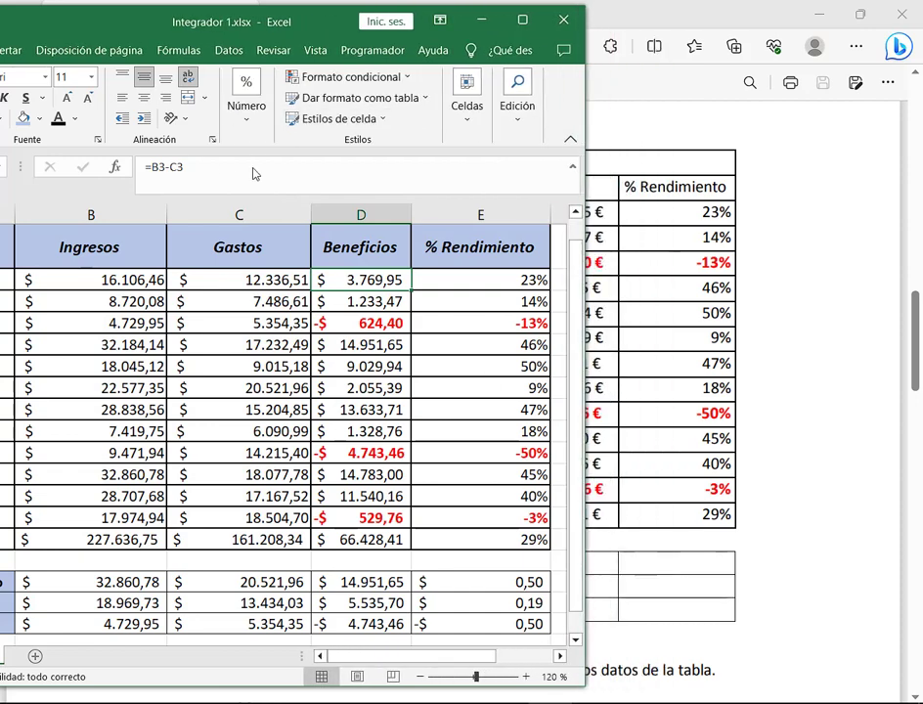
Minimize the exercise PDF window and reposition the workbook window so columns A to E are fully on screen.
{"action": "left_click", "coordinate": [821, 17]}
{"action": "left_click", "coordinate": [822, 15]}
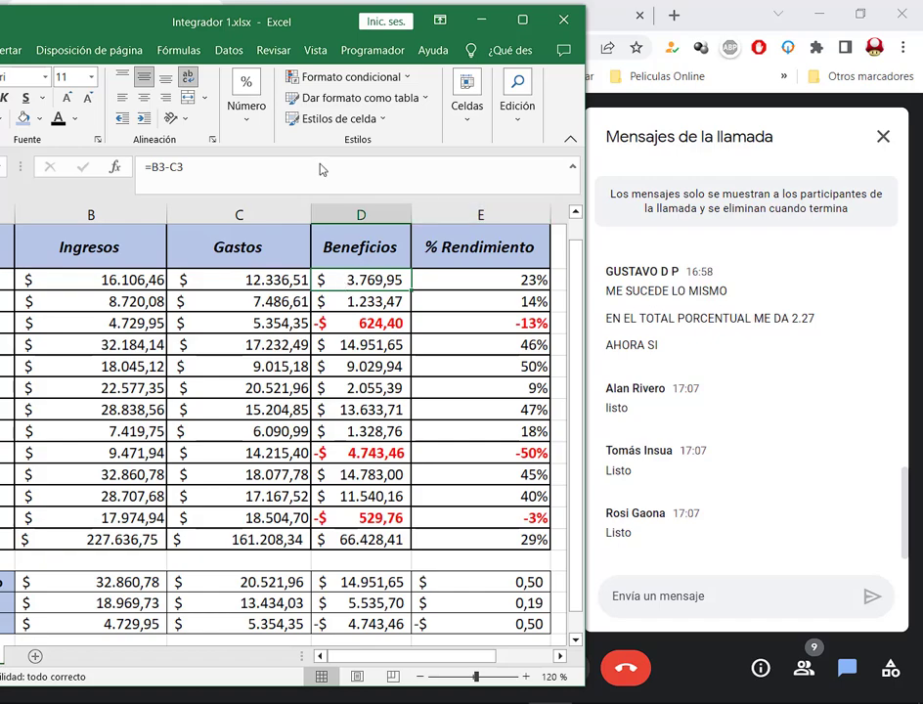
{"action": "left_click_drag", "start_coordinate": [126, 24], "coordinate": [321, 29]}
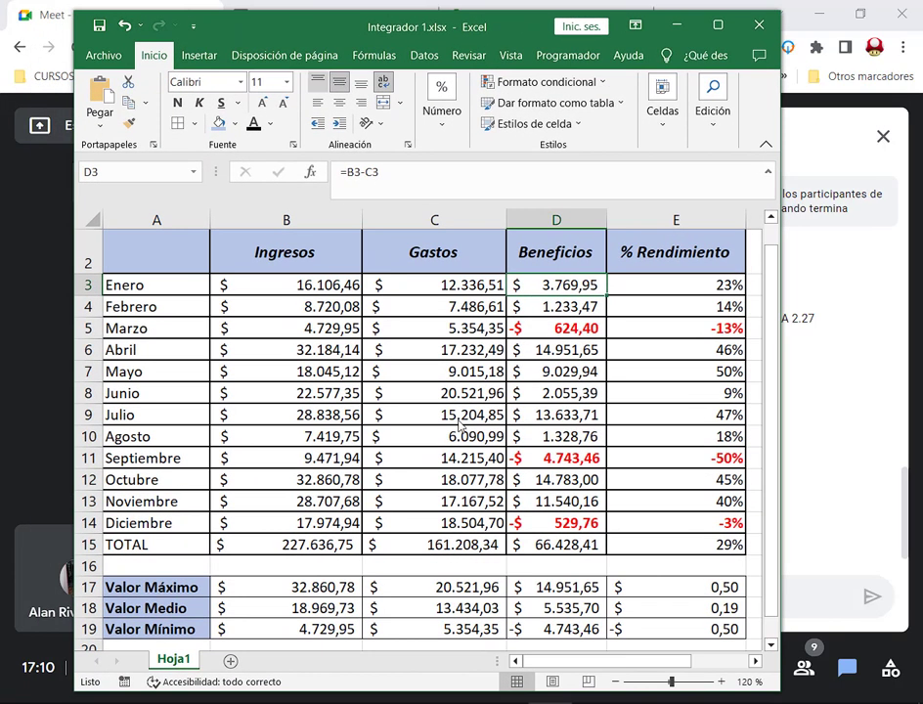
Examine the monthly data in B3:E14, the Valor Máximo, Medio and Mínimo results in B17:E19, and the Ingresos and Gastos inputs.
{"action": "left_click_drag", "start_coordinate": [312, 285], "coordinate": [665, 534]}
{"action": "scroll", "coordinate": [421, 506], "scroll_direction": "down", "scroll_amount": 2}
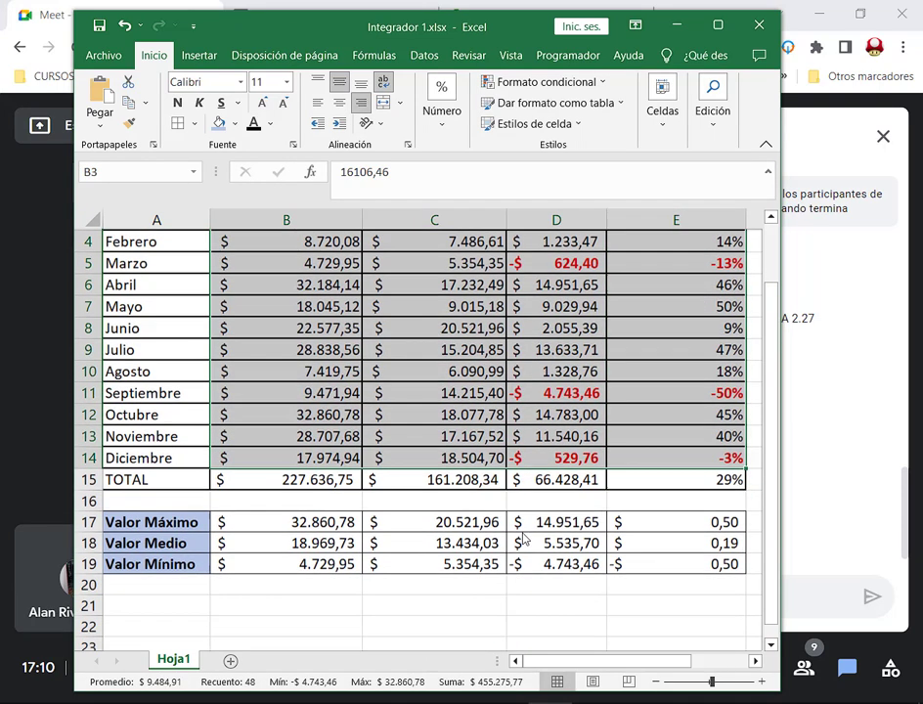
{"action": "left_click_drag", "start_coordinate": [323, 457], "coordinate": [725, 560]}
{"action": "left_click", "coordinate": [325, 521]}
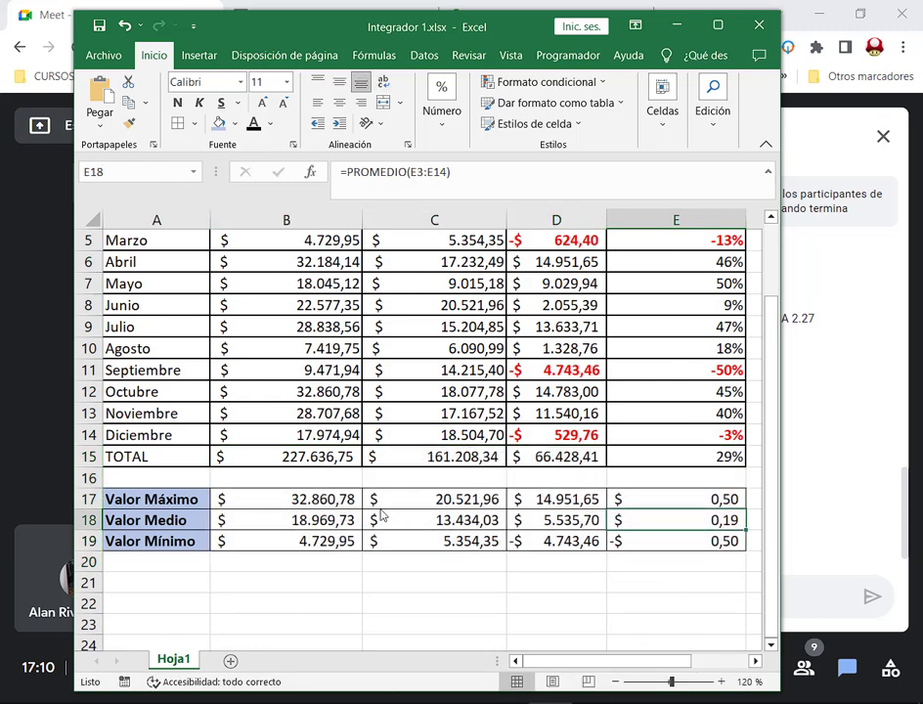
{"action": "left_click_drag", "start_coordinate": [285, 498], "coordinate": [685, 540]}
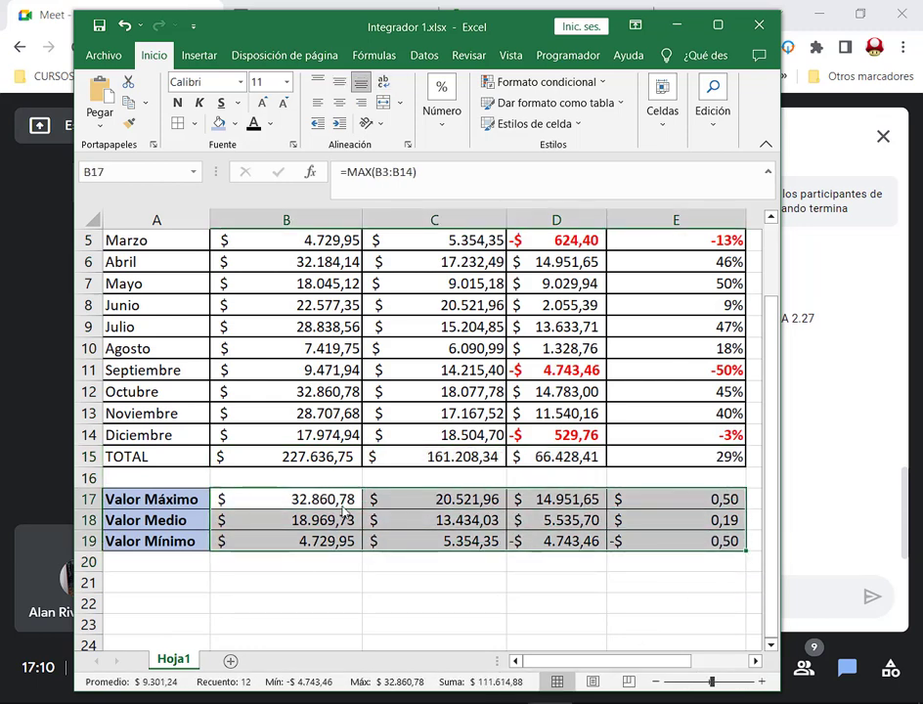
{"action": "scroll", "coordinate": [577, 524], "scroll_direction": "up", "scroll_amount": 1}
{"action": "scroll", "coordinate": [577, 525], "scroll_direction": "up", "scroll_amount": 1}
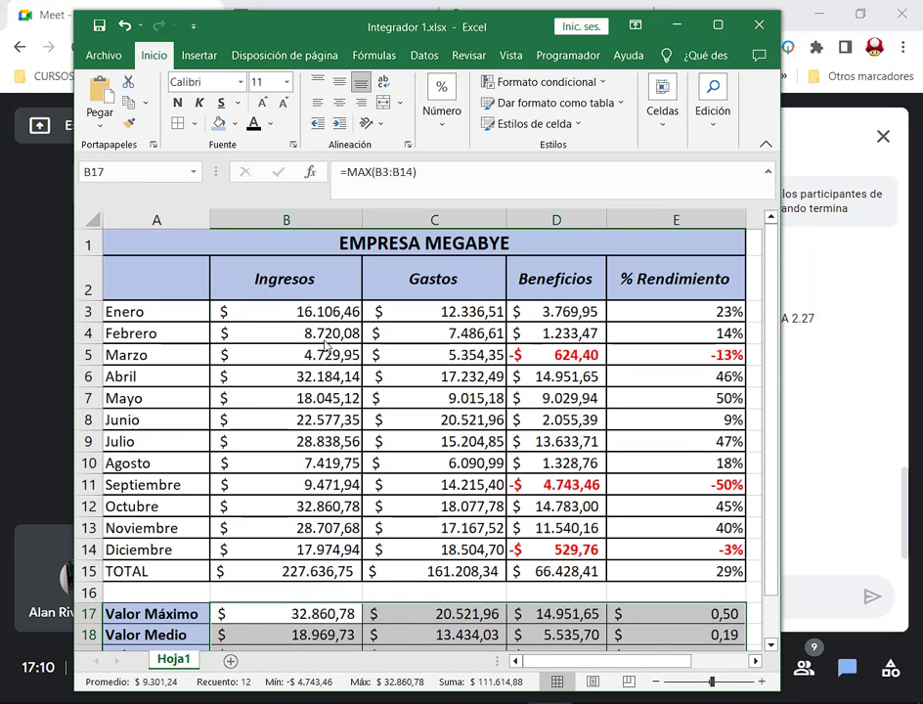
{"action": "left_click_drag", "start_coordinate": [242, 311], "coordinate": [493, 549]}
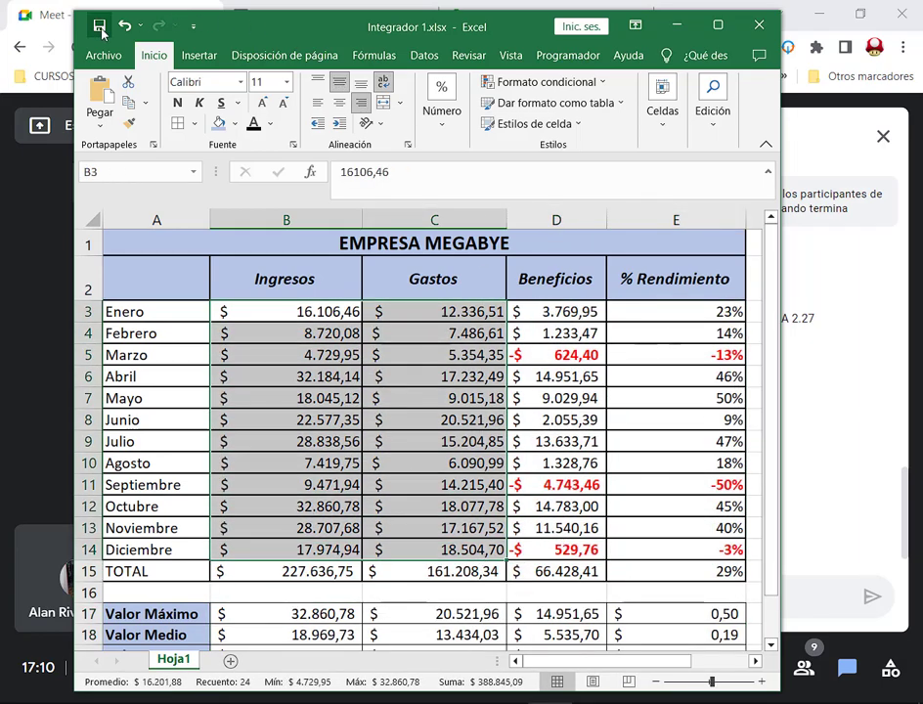
Move the workbook aside to expose the call messages and check the Beneficios formulas for Marzo, Enero and TOTAL.
{"action": "left_click_drag", "start_coordinate": [361, 35], "coordinate": [162, 26]}
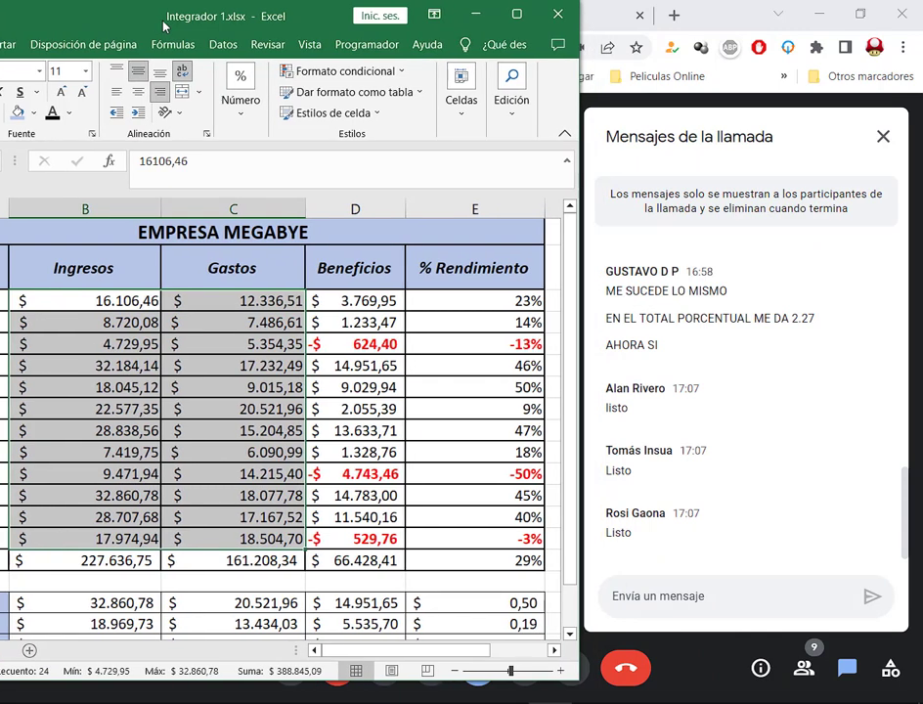
{"action": "left_click", "coordinate": [394, 351]}
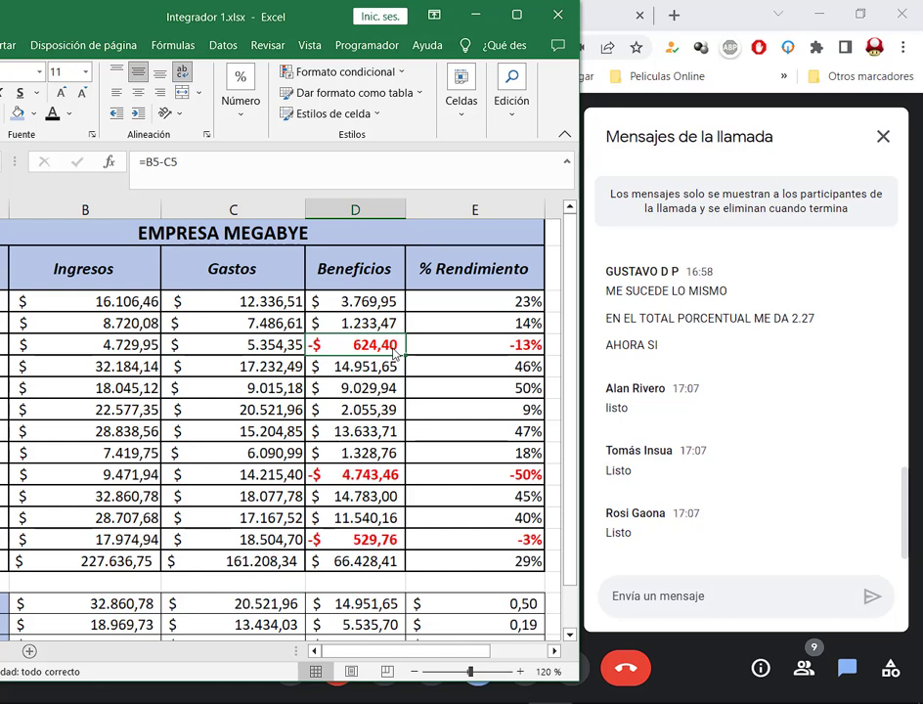
{"action": "key", "text": "Up"}
{"action": "key", "text": "Up"}
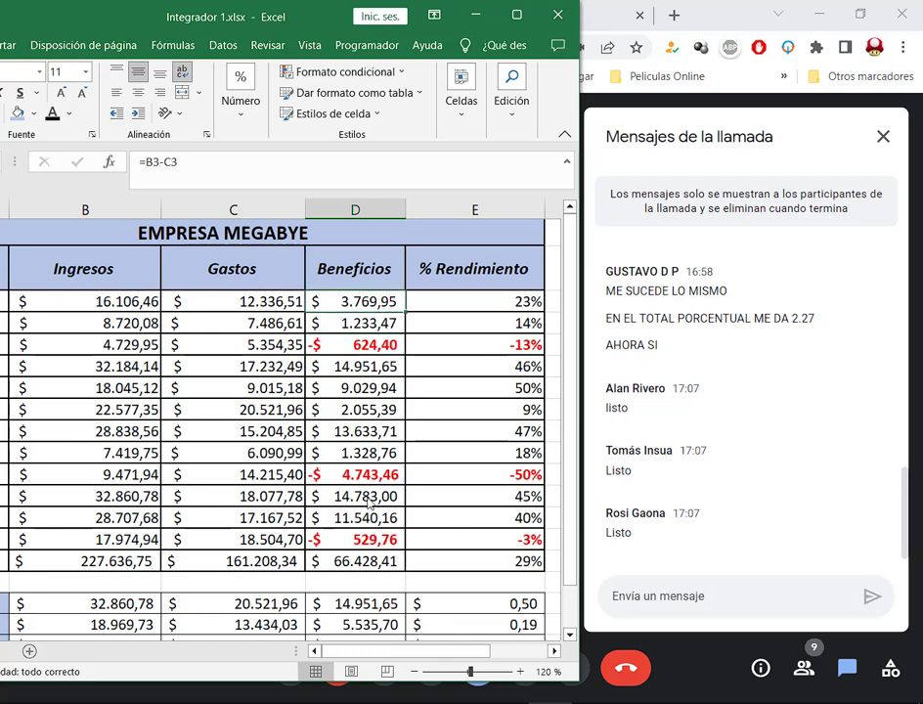
{"action": "left_click", "coordinate": [355, 563]}
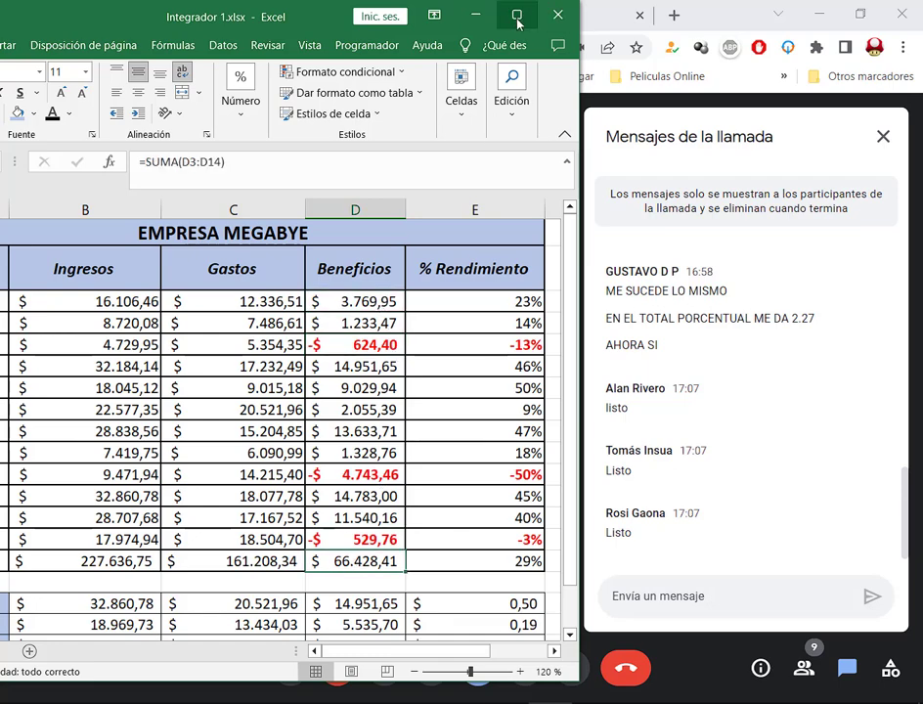
Maximize the workbook and format the % Rendimiento results in E17:E19 as percentages.
{"action": "left_click", "coordinate": [517, 15]}
{"action": "left_click_drag", "start_coordinate": [645, 603], "coordinate": [664, 644]}
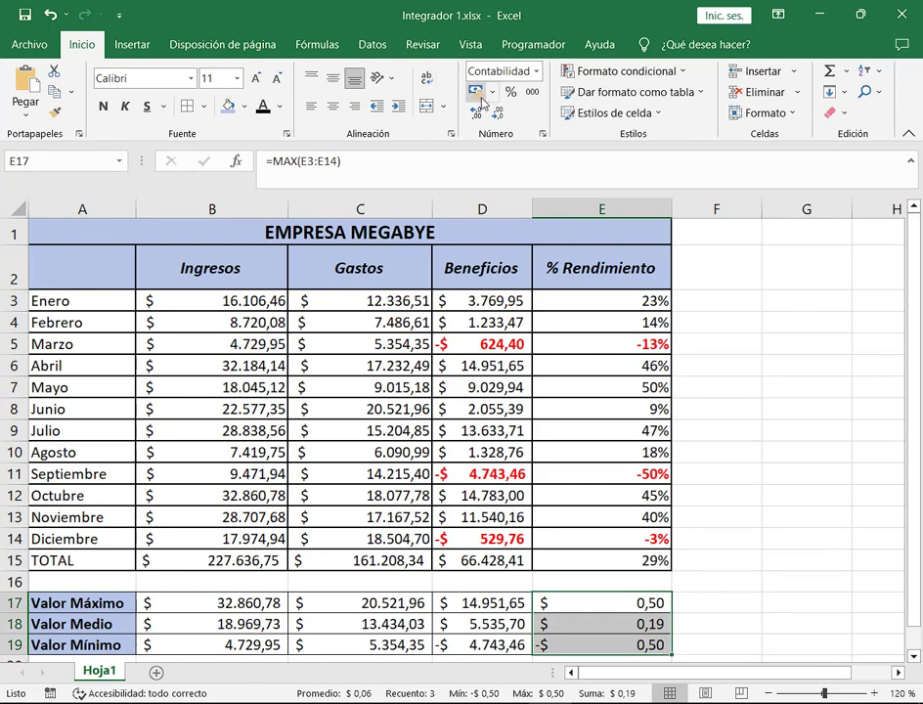
{"action": "left_click", "coordinate": [492, 91]}
{"action": "left_click", "coordinate": [510, 91]}
{"action": "left_click", "coordinate": [772, 475]}
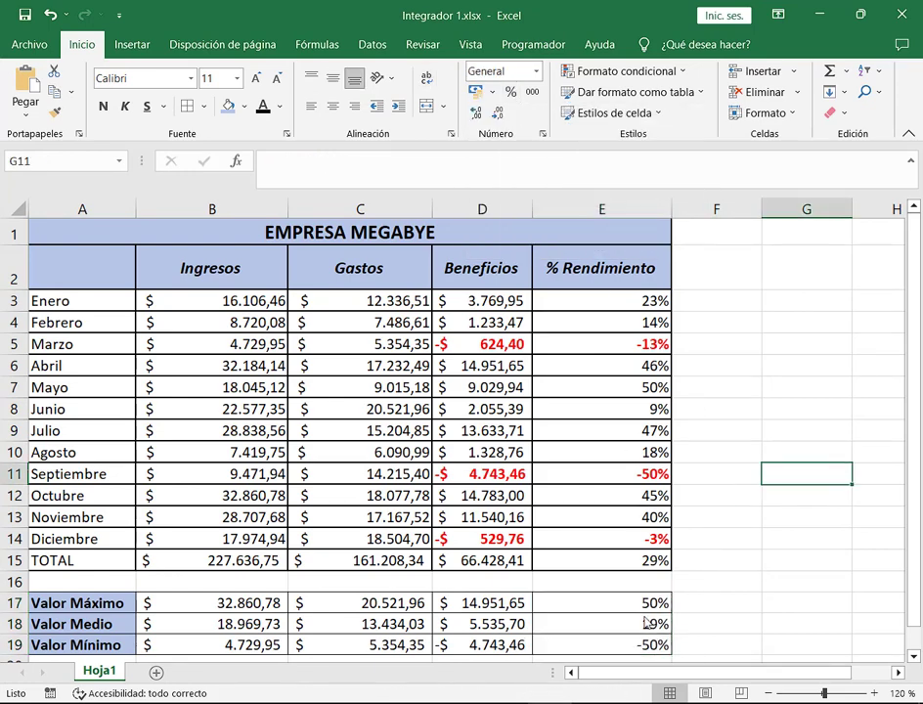
Review the MAX, PROMEDIO and MIN formulas over E3:E14 in cells E17:E19, leaving them as they are.
{"action": "left_click", "coordinate": [640, 603]}
{"action": "scroll", "coordinate": [720, 557], "scroll_direction": "down", "scroll_amount": 1}
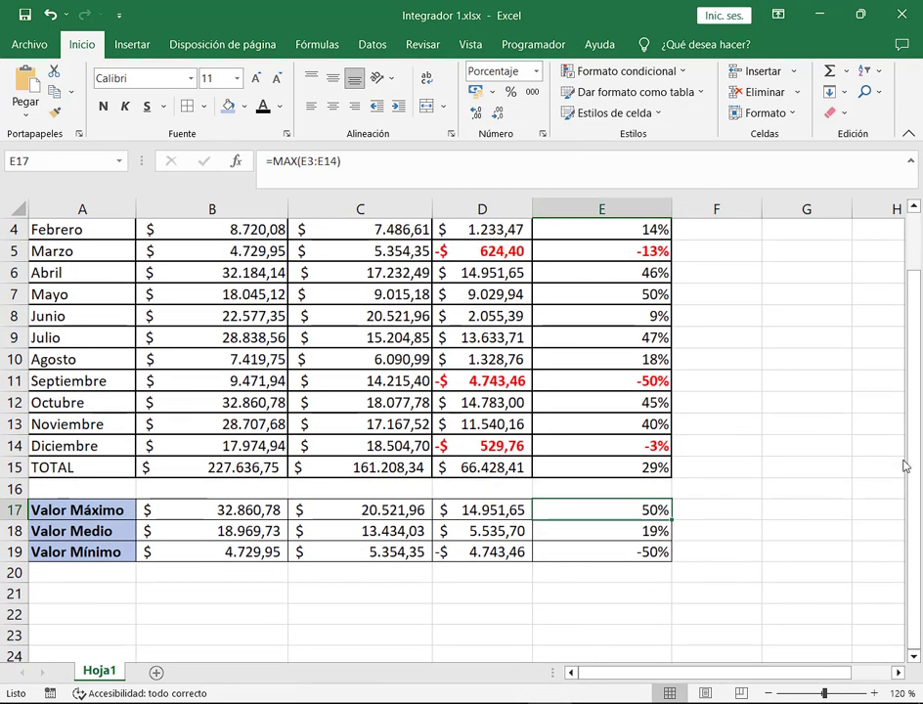
{"action": "left_click_drag", "start_coordinate": [905, 466], "coordinate": [909, 453]}
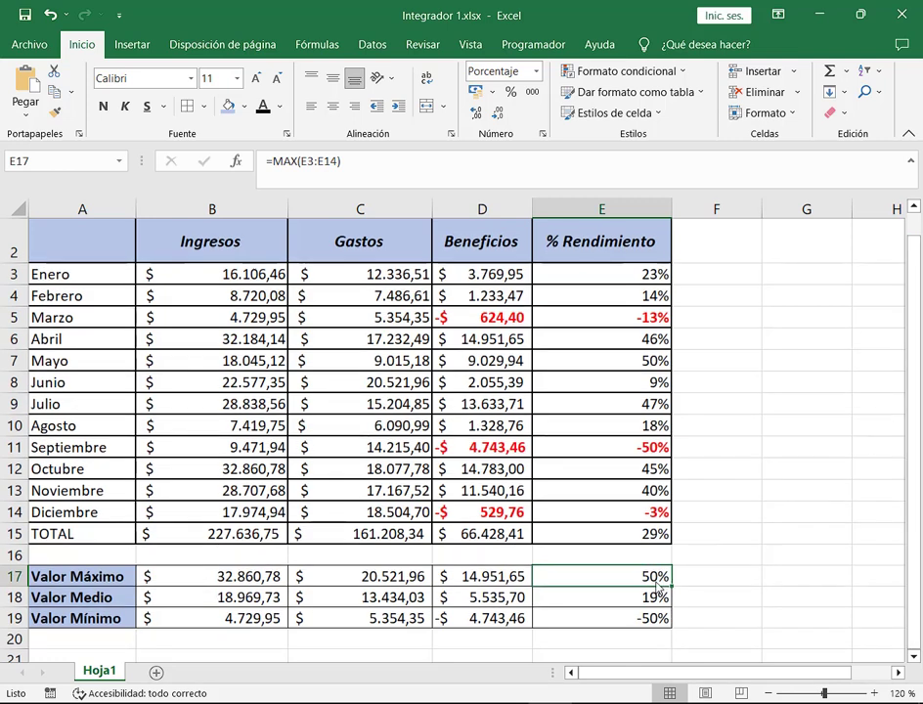
{"action": "double_click", "coordinate": [658, 584]}
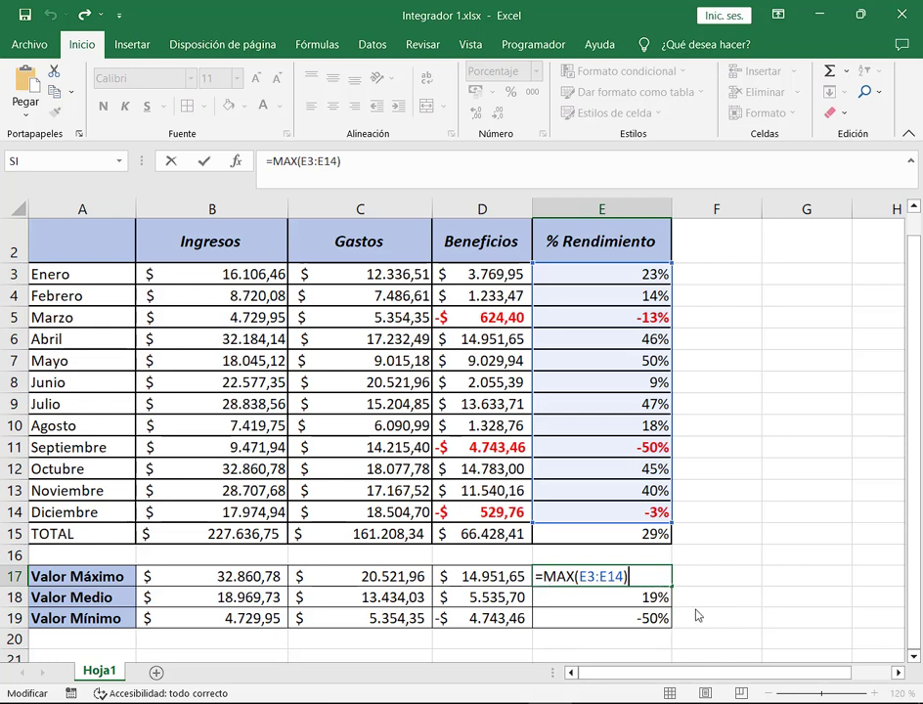
{"action": "key", "text": "Return"}
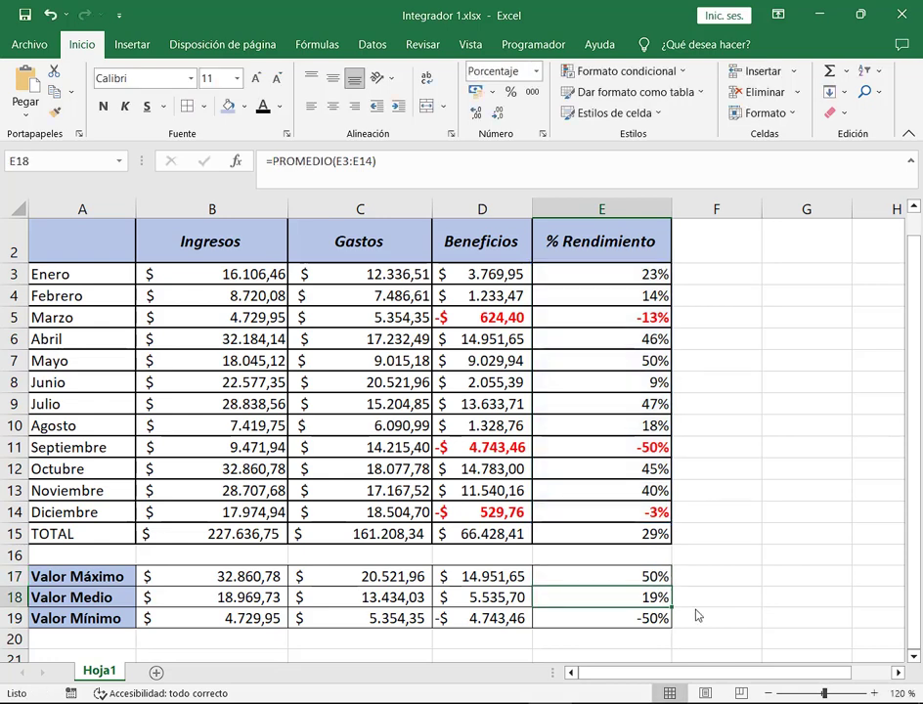
{"action": "key", "text": "Return"}
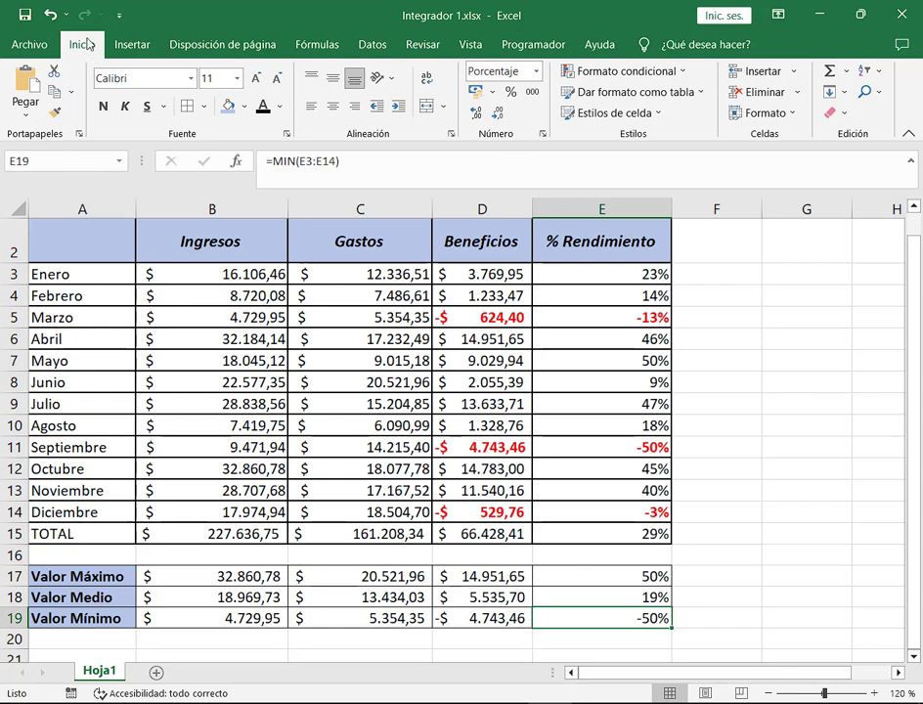
{"action": "left_click", "coordinate": [720, 341]}
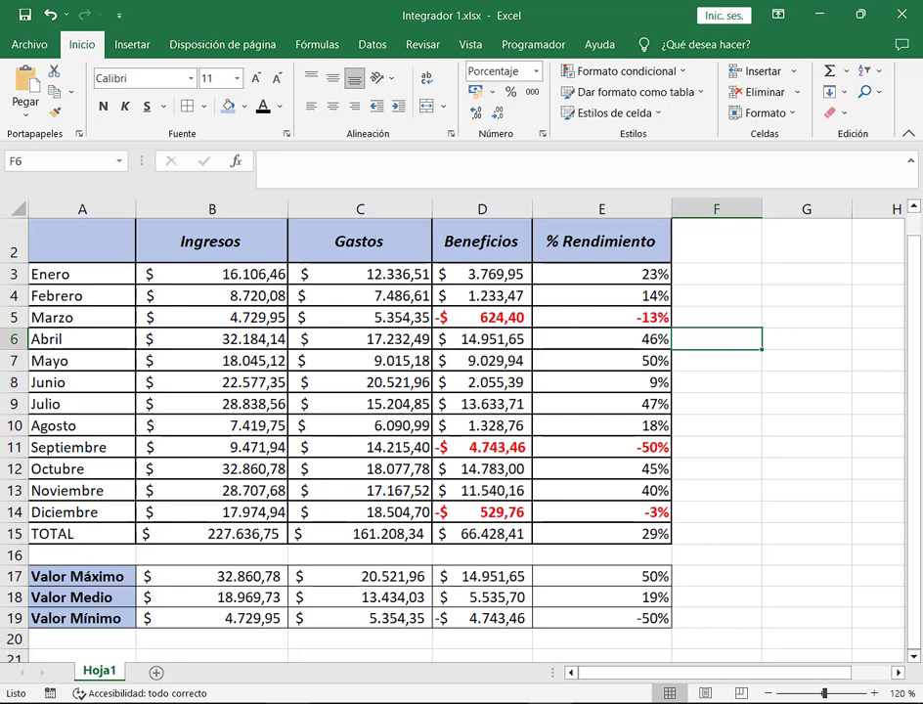
Switch to the Google Meet call to check its messages and return to the workbook.
{"action": "left_click", "coordinate": [293, 703]}
{"action": "left_click", "coordinate": [171, 650]}
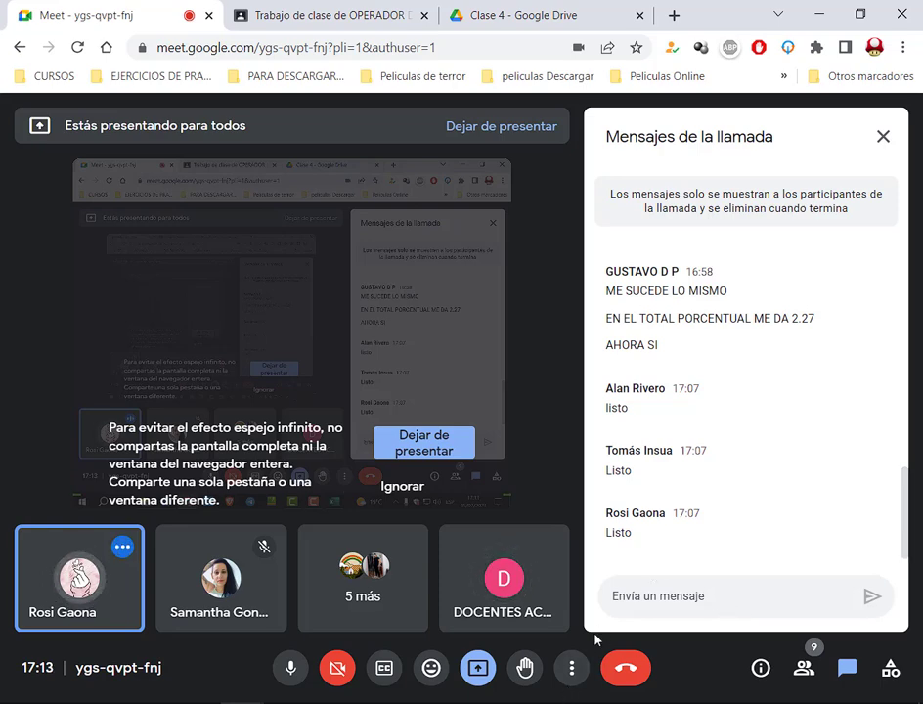
{"action": "key", "text": "alt+Tab"}
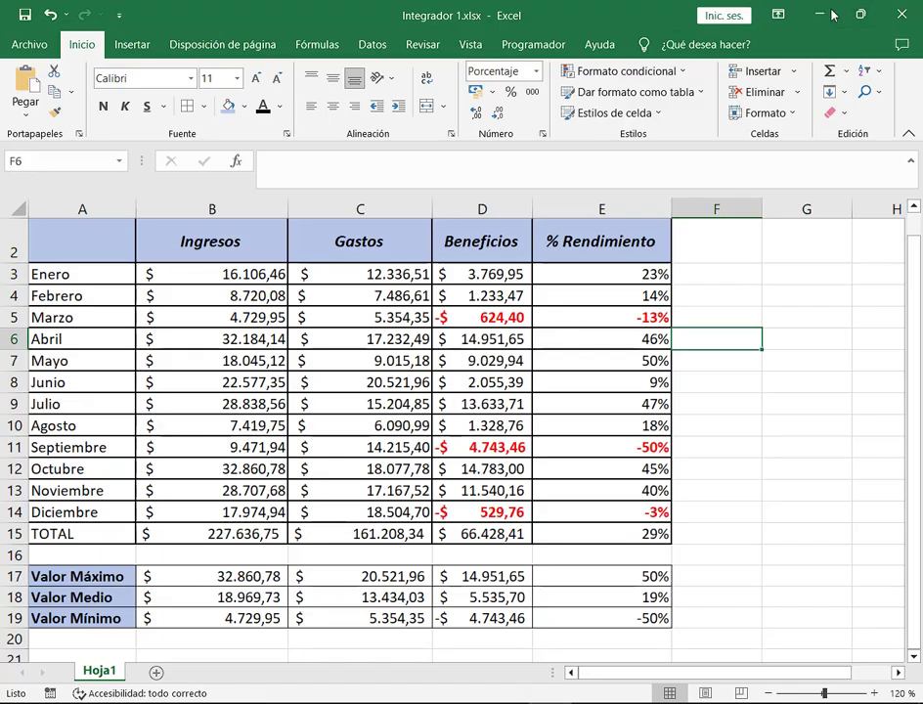
Examine the manually entered Ingresos and Gastos values from Enero to Diciembre in B3:C14.
{"action": "left_click", "coordinate": [259, 277]}
{"action": "left_click", "coordinate": [342, 276]}
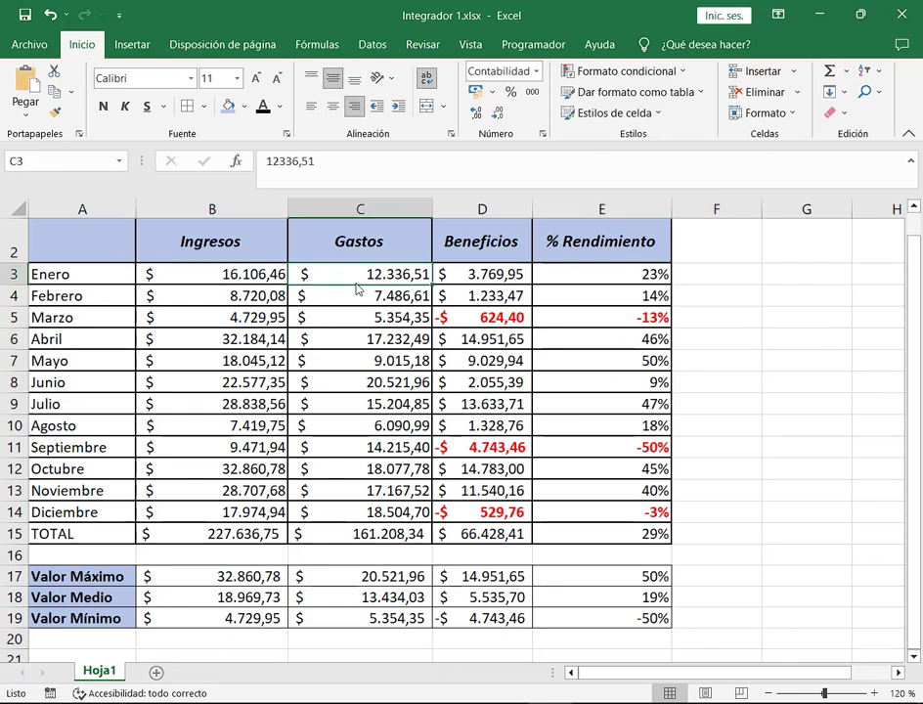
{"action": "left_click", "coordinate": [213, 274]}
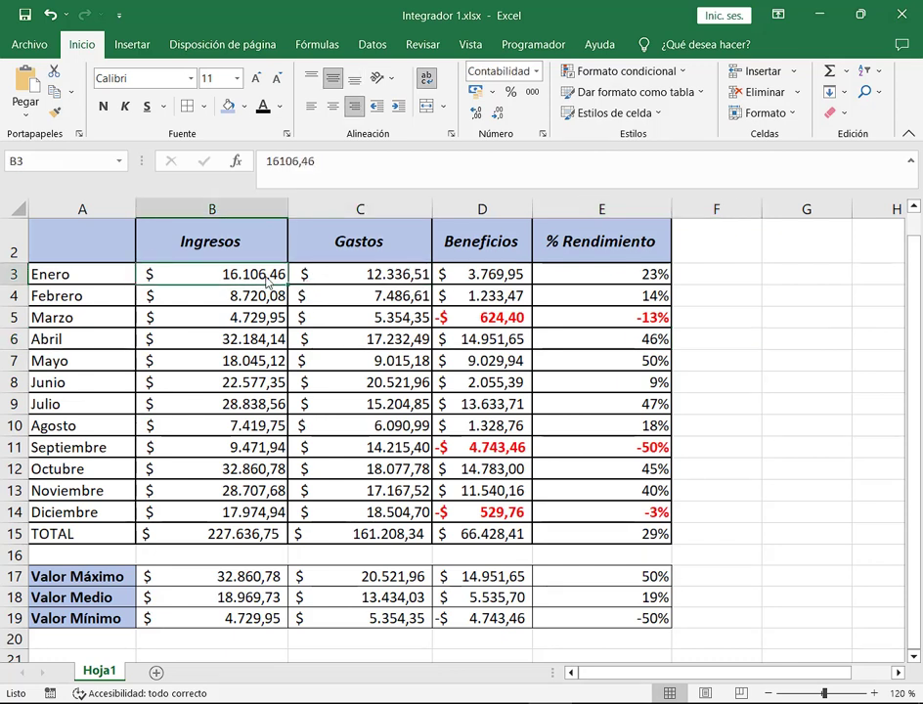
{"action": "left_click_drag", "start_coordinate": [262, 280], "coordinate": [377, 518]}
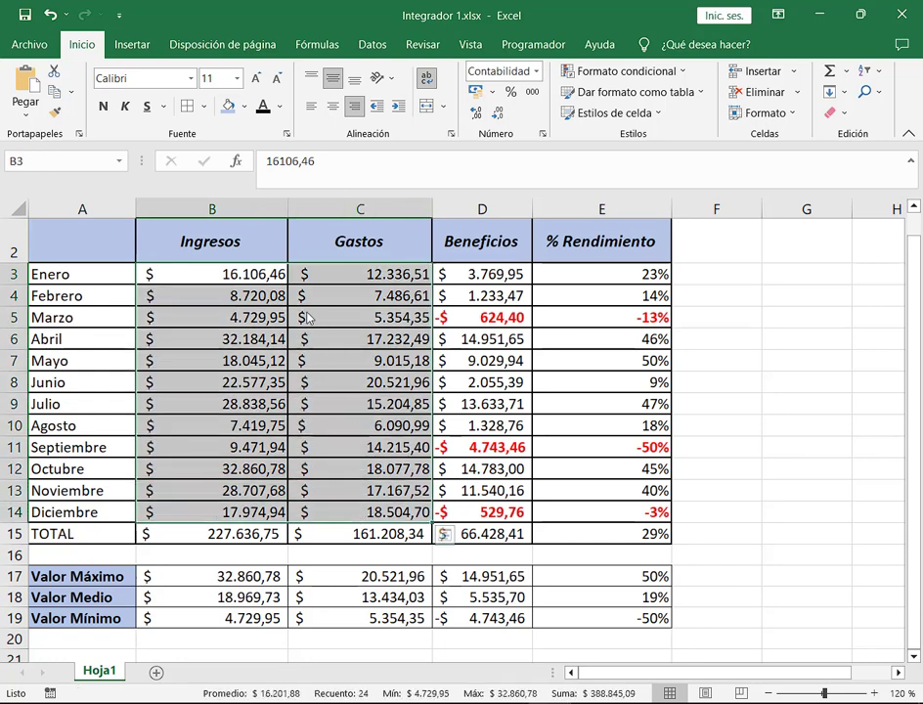
{"action": "left_click", "coordinate": [226, 276]}
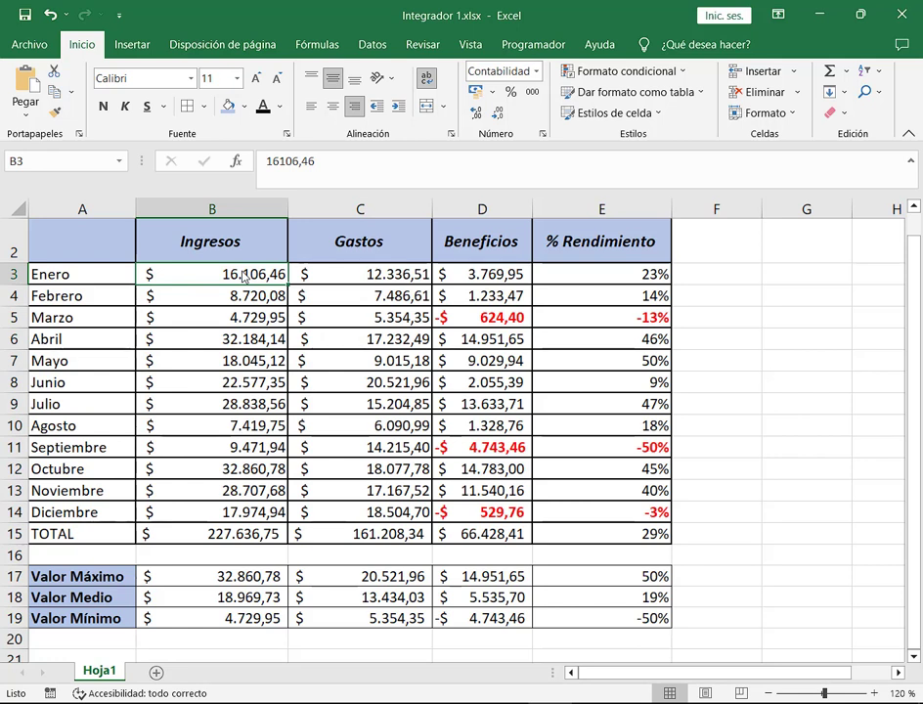
{"action": "key", "text": "Down"}
{"action": "key", "text": "Down"}
{"action": "key", "text": "Down"}
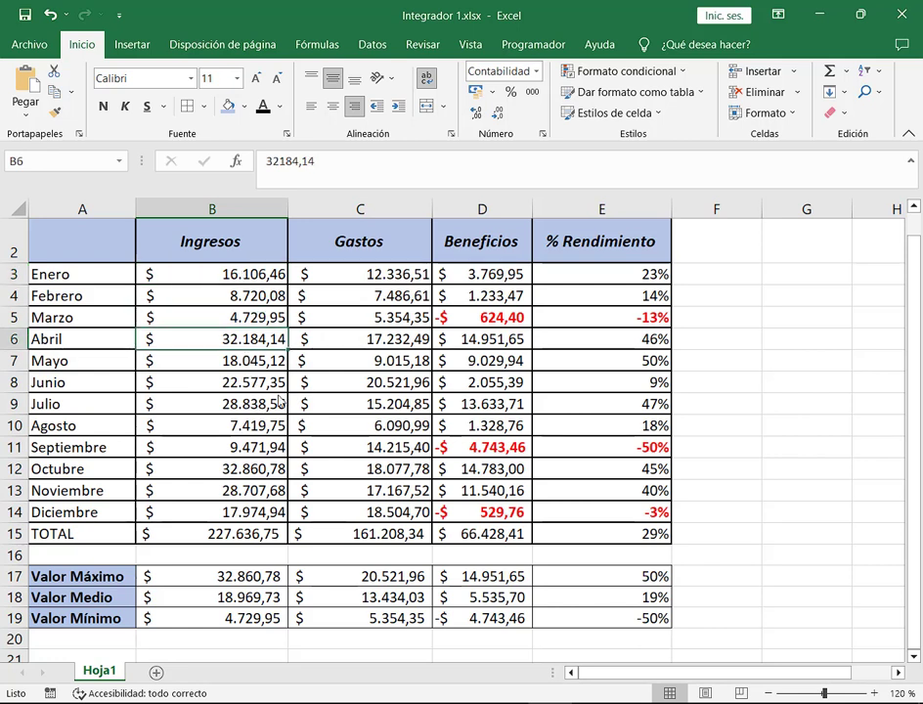
{"action": "left_click_drag", "start_coordinate": [244, 274], "coordinate": [364, 515]}
{"action": "left_click_drag", "start_coordinate": [207, 283], "coordinate": [411, 533]}
{"action": "left_click_drag", "start_coordinate": [353, 274], "coordinate": [293, 508]}
{"action": "left_click_drag", "start_coordinate": [211, 275], "coordinate": [387, 515]}
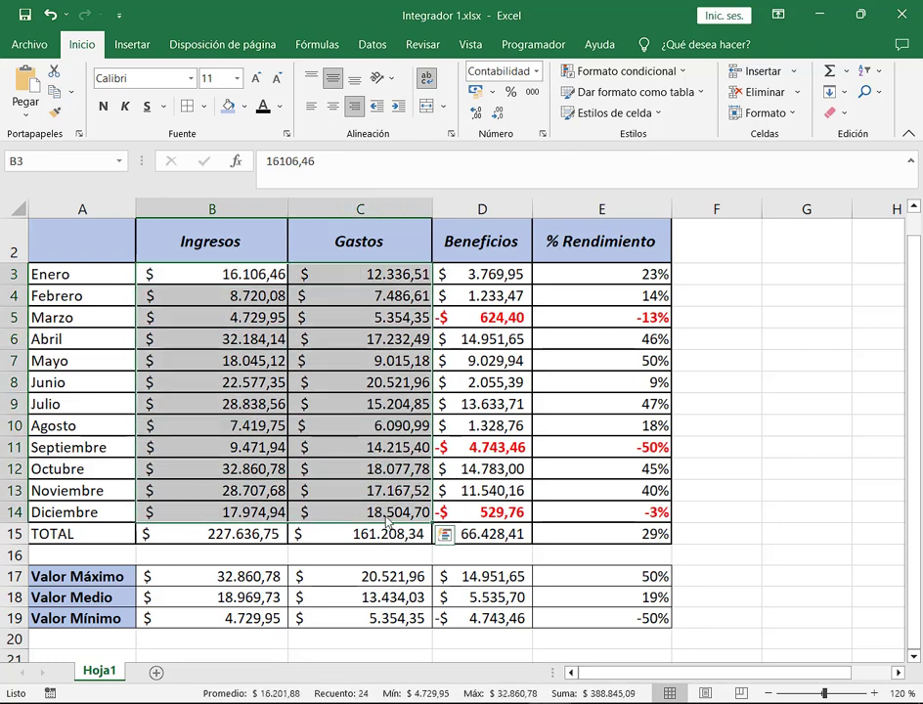
Review the Enero formulas =B3-C3 for Beneficios and =D3/B3 for % Rendimiento, along with the calculated range D3:E14.
{"action": "left_click", "coordinate": [507, 279]}
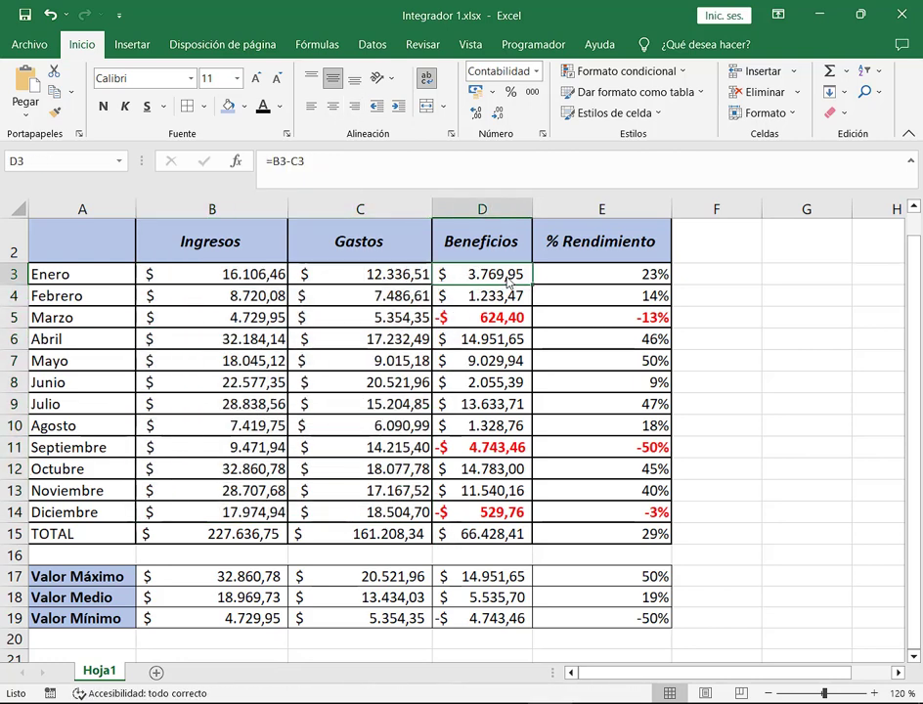
{"action": "double_click", "coordinate": [508, 282]}
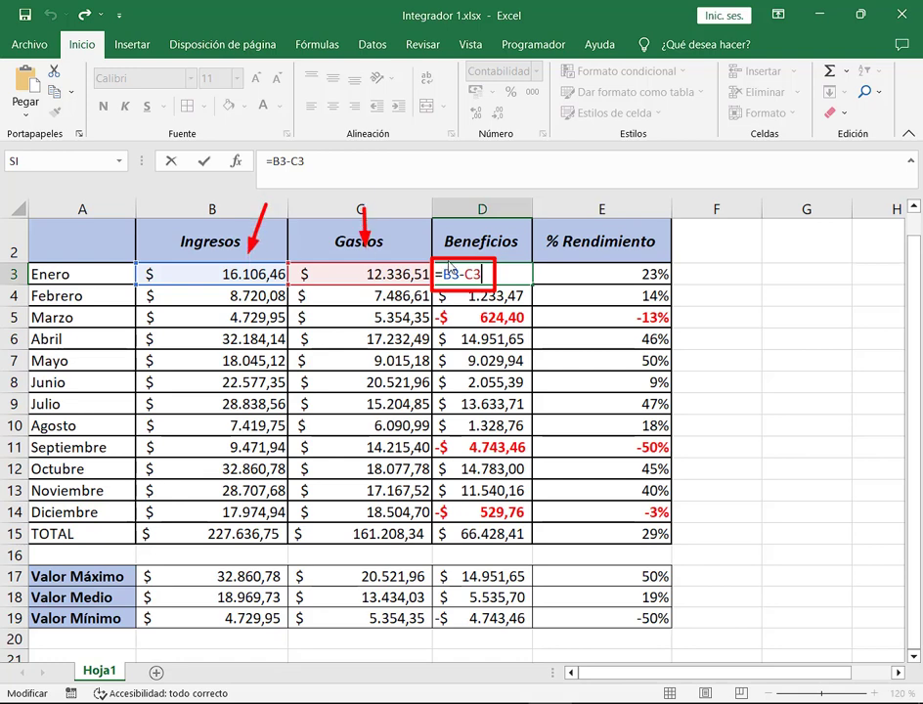
{"action": "key", "text": "ctrl+Return"}
{"action": "left_click", "coordinate": [653, 279]}
{"action": "type", "text": "=D3/B3"}
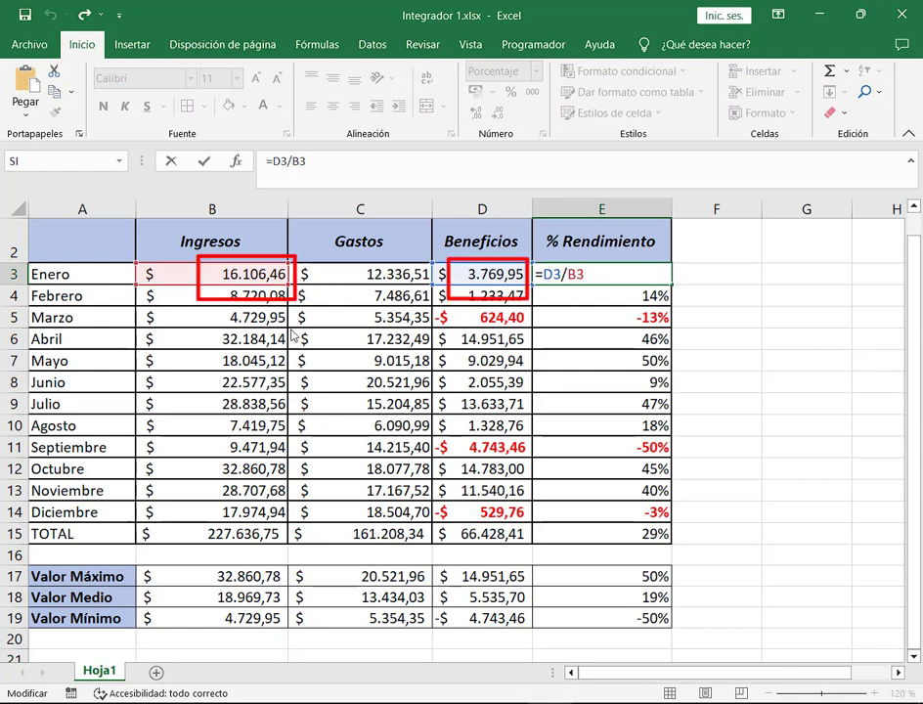
{"action": "key", "text": "ctrl+Return"}
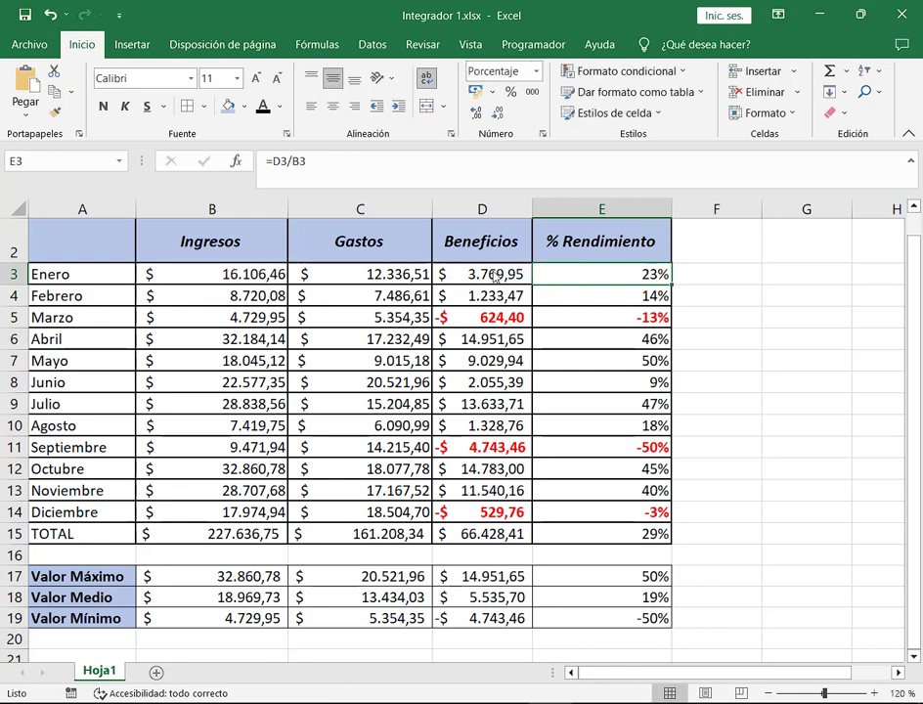
{"action": "left_click_drag", "start_coordinate": [510, 274], "coordinate": [591, 515]}
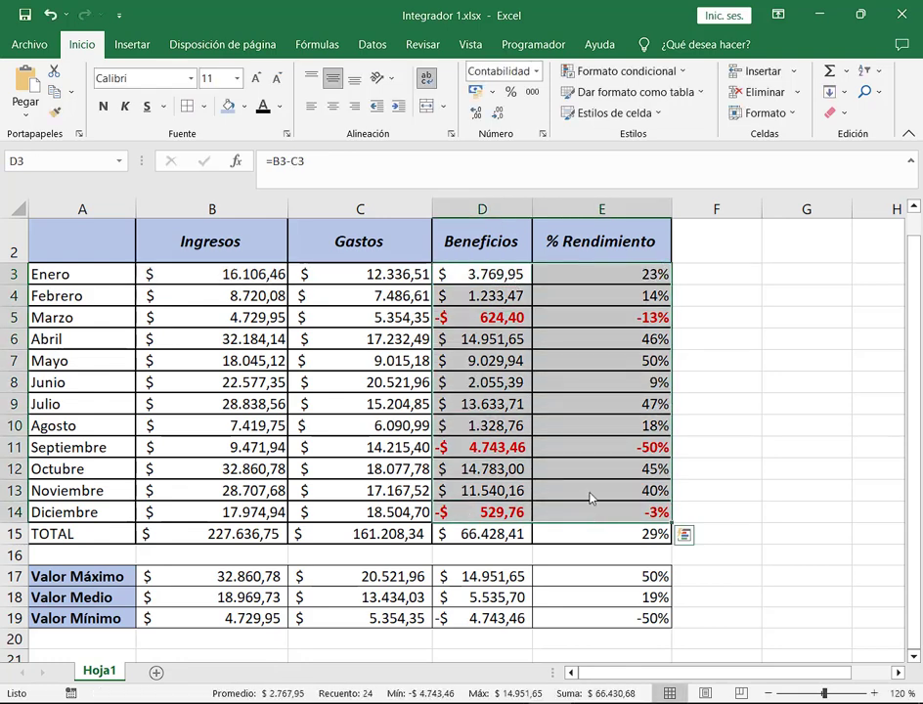
Compare the calculated Beneficios and % Rendimiento range D3:E15 with the manually entered Ingresos and Gastos data in B3:C14.
{"action": "left_click", "coordinate": [487, 279]}
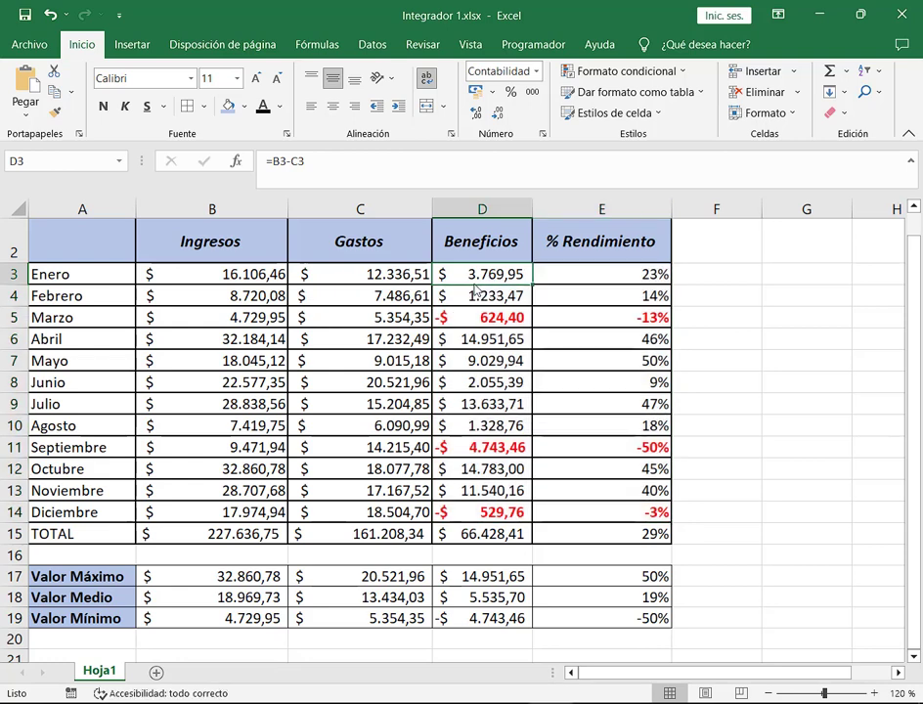
{"action": "left_click_drag", "start_coordinate": [481, 279], "coordinate": [597, 529]}
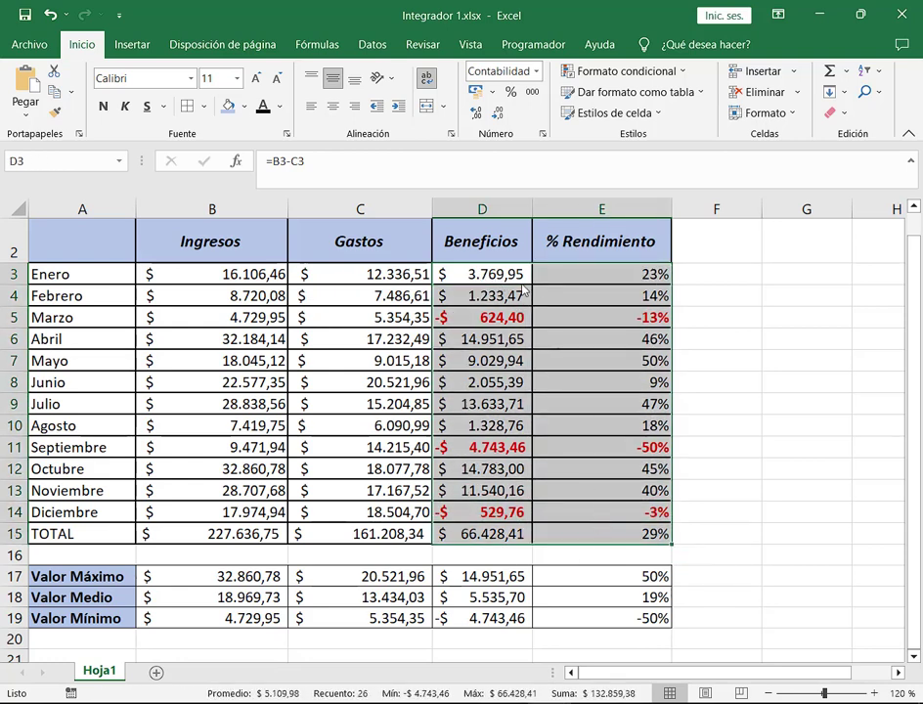
{"action": "left_click_drag", "start_coordinate": [309, 277], "coordinate": [336, 273]}
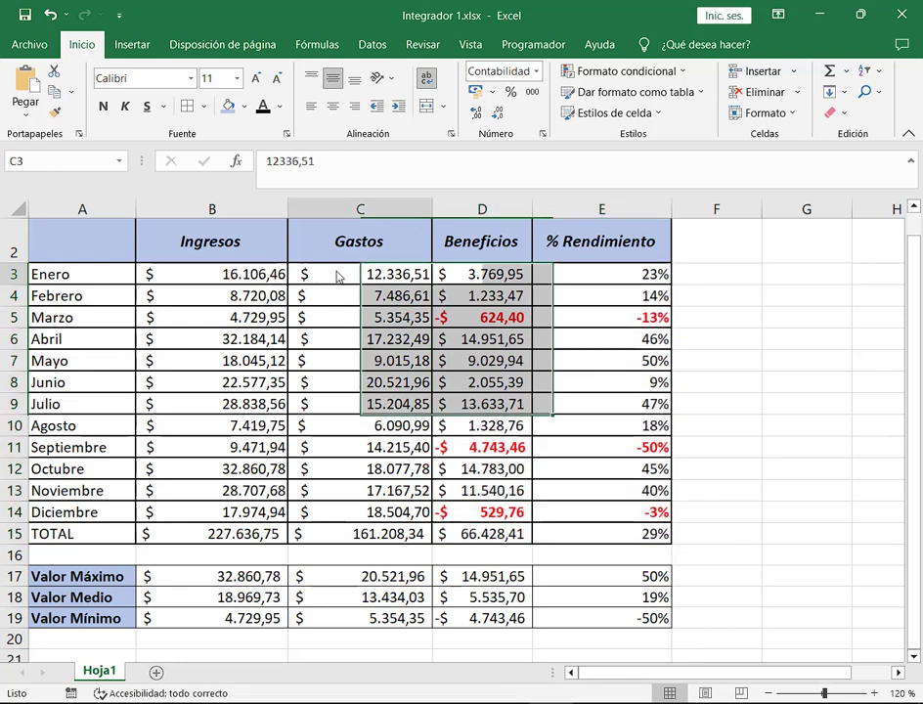
{"action": "left_click", "coordinate": [220, 275]}
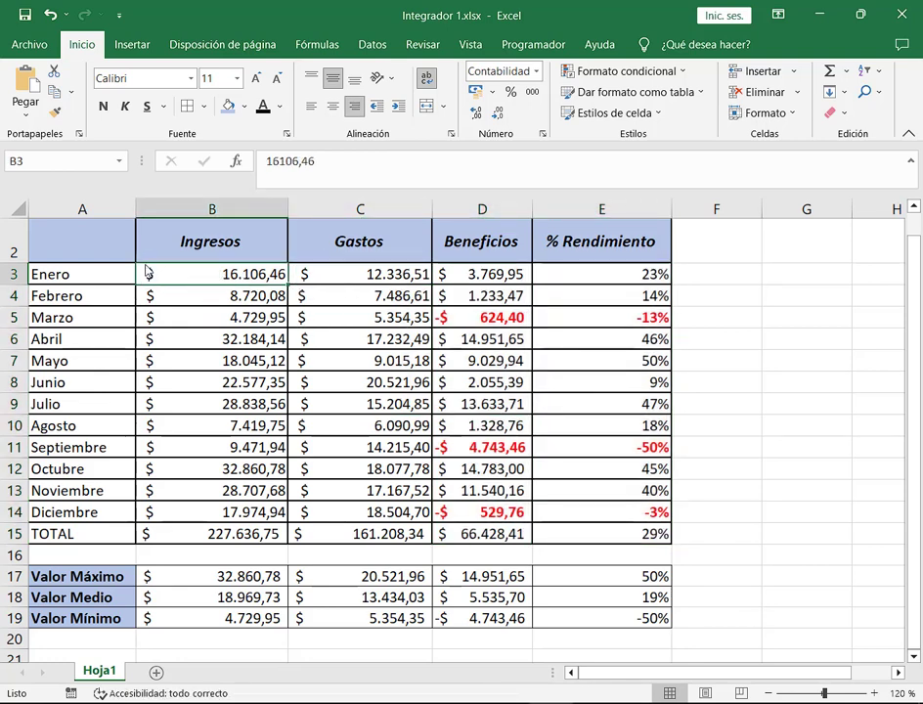
{"action": "mouse_move", "coordinate": [138, 262]}
{"action": "left_mouse_down"}
{"action": "mouse_move", "coordinate": [442, 504]}
{"action": "mouse_move", "coordinate": [430, 525]}
{"action": "left_mouse_up"}
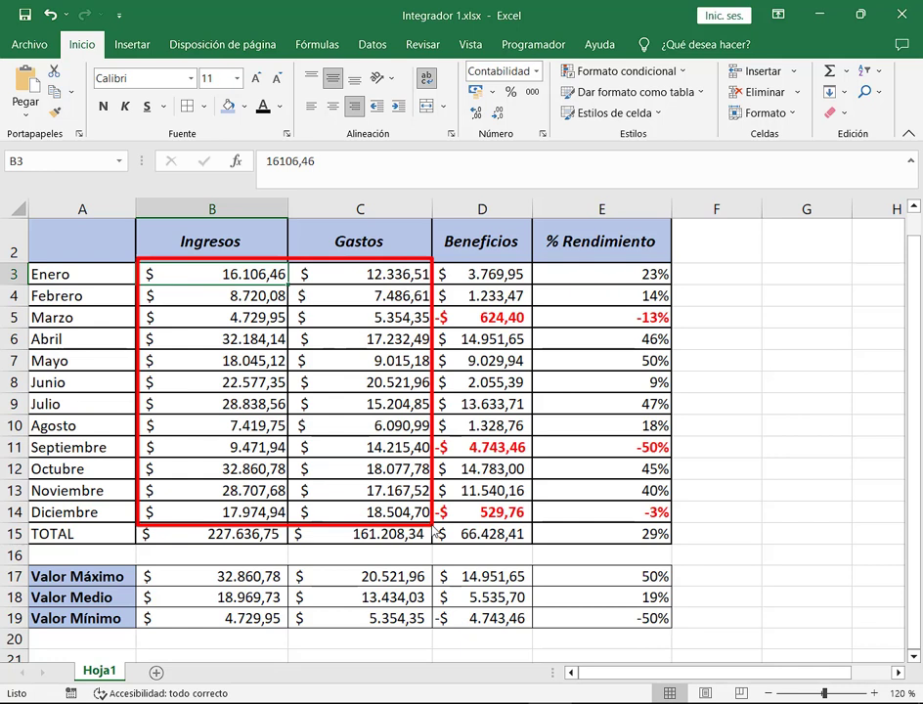
{"action": "left_click_drag", "start_coordinate": [286, 197], "coordinate": [268, 255]}
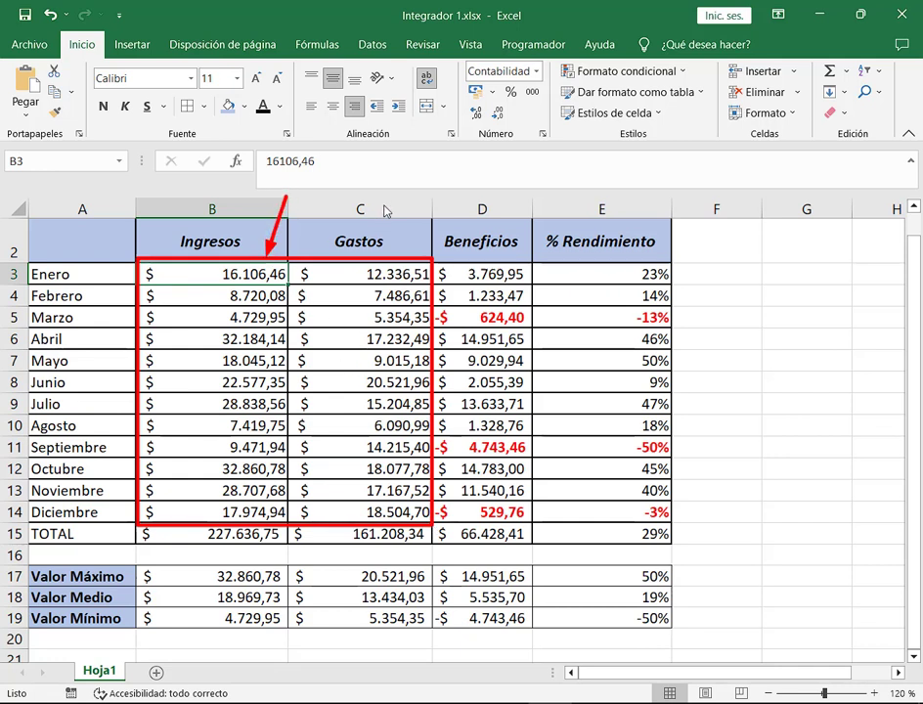
{"action": "left_click_drag", "start_coordinate": [383, 203], "coordinate": [386, 256]}
{"action": "key", "text": "Escape"}
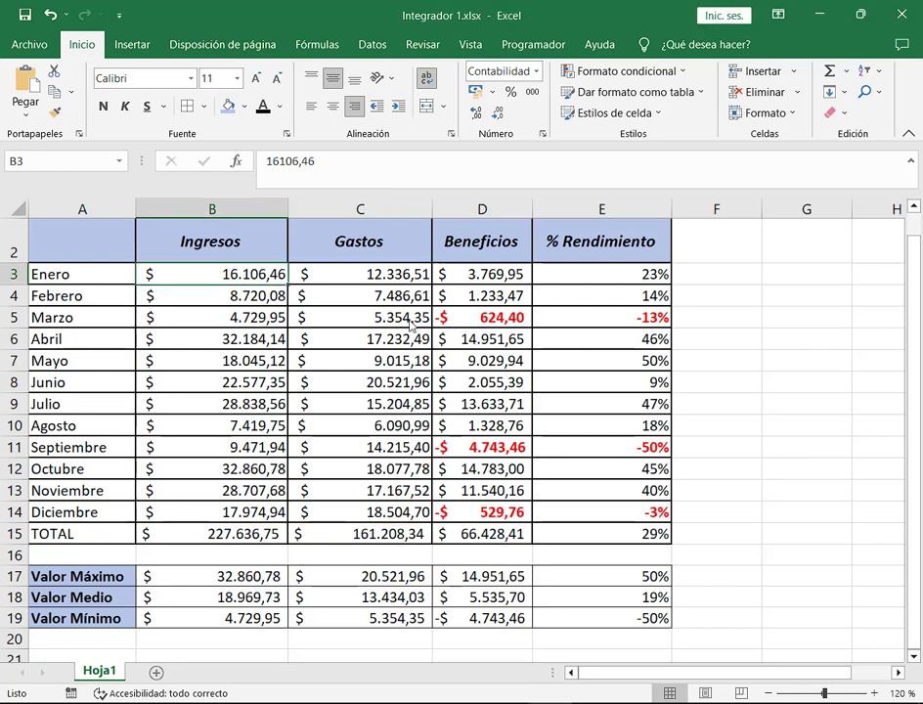
Test the formula recalculation by setting Marzo's Ingresos in B5 to 8729,95, and undo the change.
{"action": "left_click", "coordinate": [235, 317]}
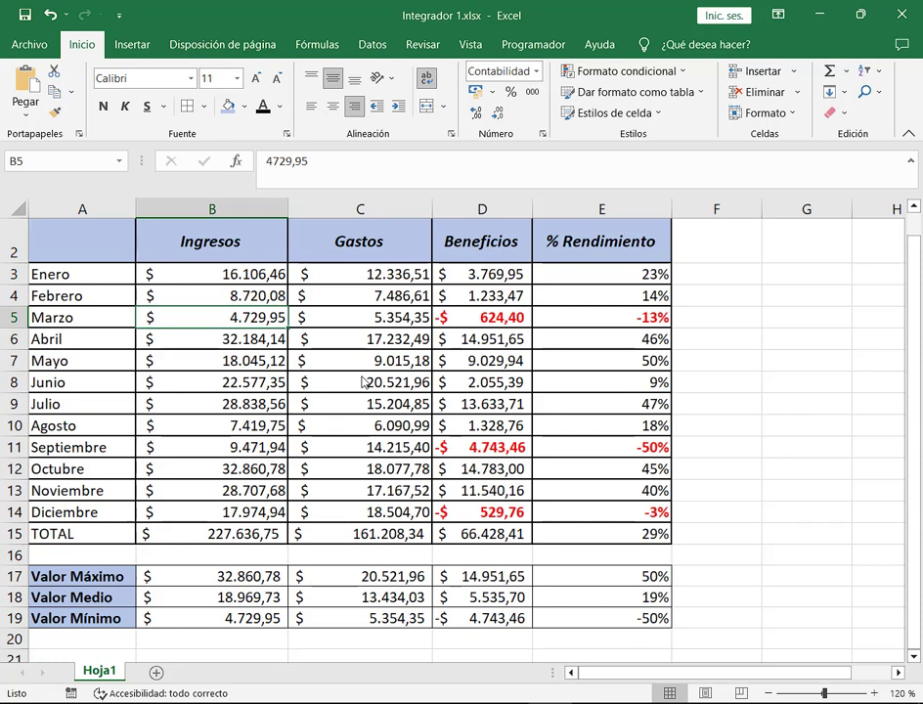
{"action": "double_click", "coordinate": [234, 321]}
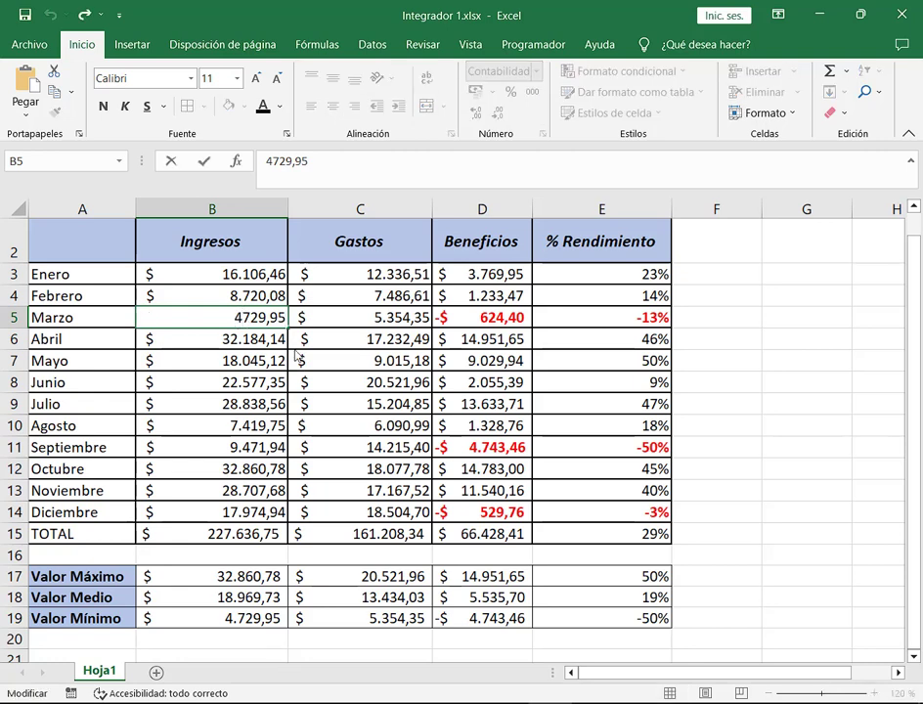
{"action": "key", "text": "Delete"}
{"action": "type", "text": "8"}
{"action": "key", "text": "Return"}
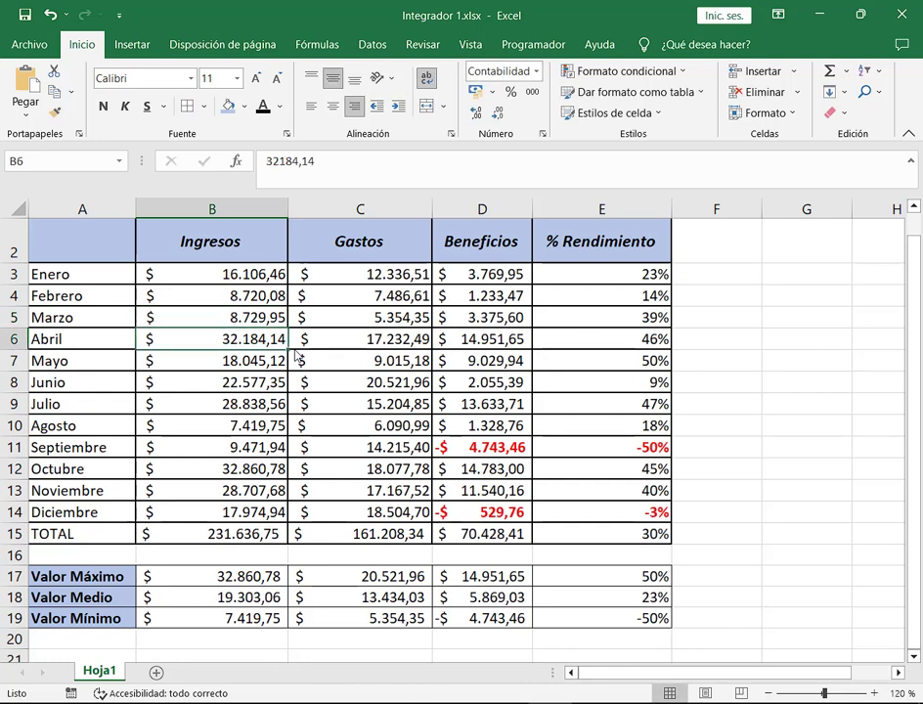
{"action": "key", "text": "ctrl+z"}
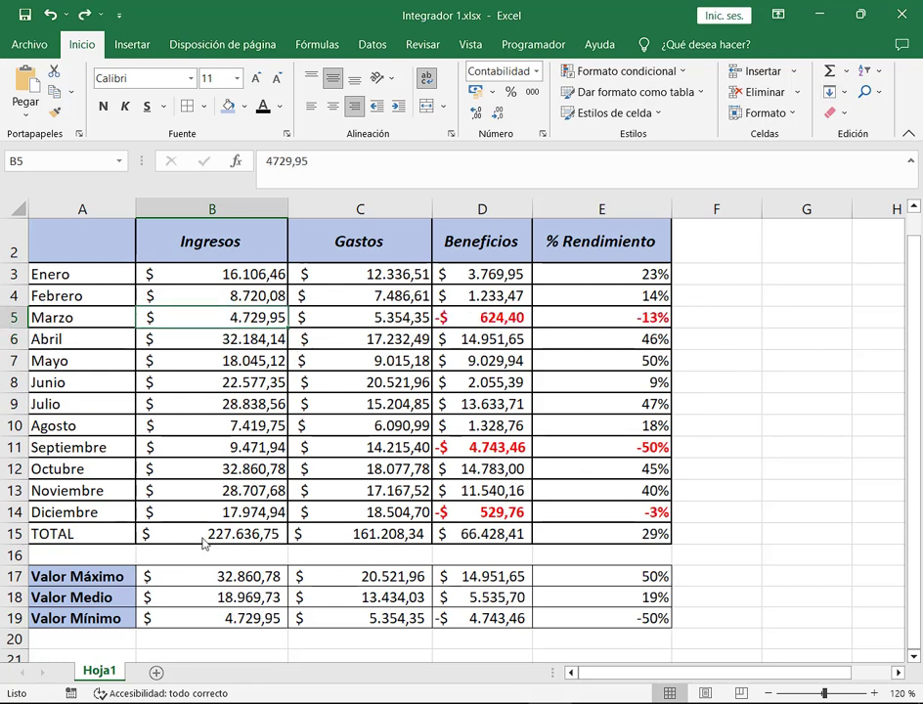
Review the Gastos total formula in C15 and the Ingresos MAX and PROMEDIO formulas in B17:B18.
{"action": "left_click", "coordinate": [366, 535]}
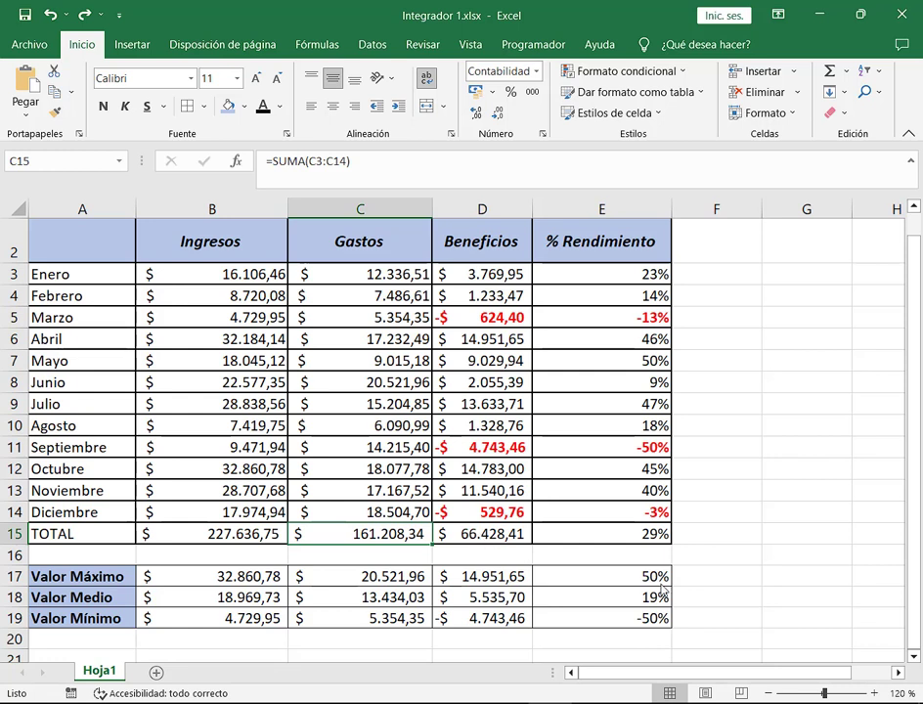
{"action": "left_click", "coordinate": [254, 577]}
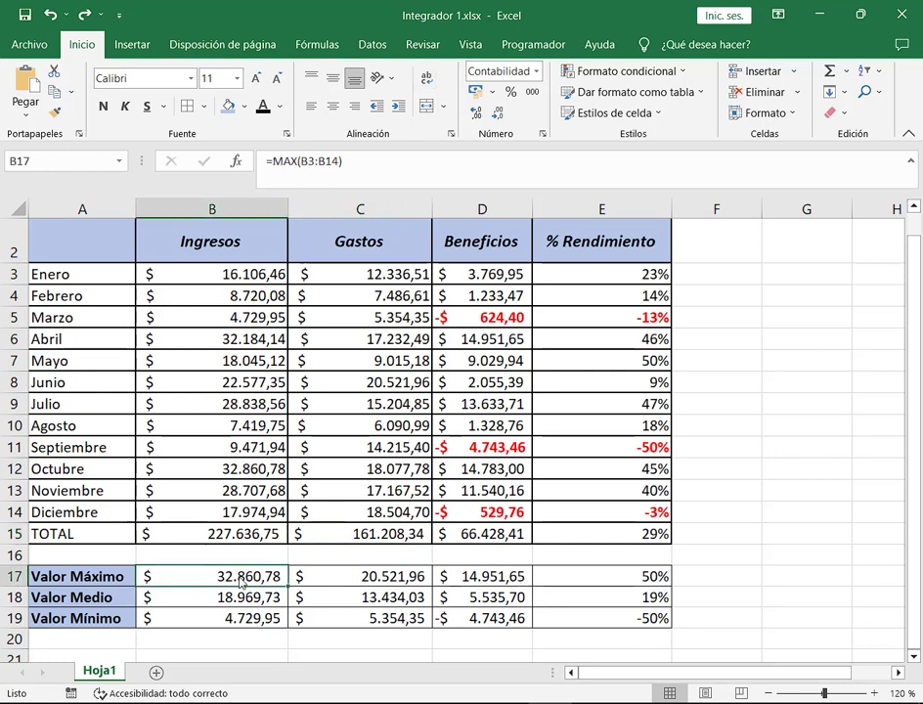
{"action": "left_click", "coordinate": [226, 605]}
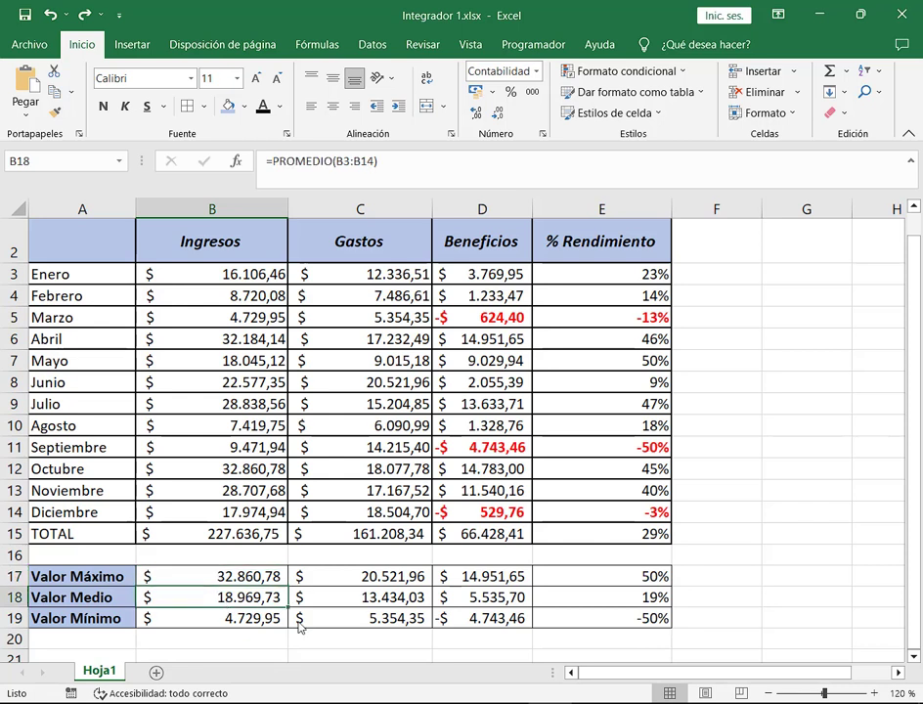
Inspect the range C3:C14 referenced by the PROMEDIO formula in C18, leaving the formula as it is.
{"action": "left_click", "coordinate": [342, 605]}
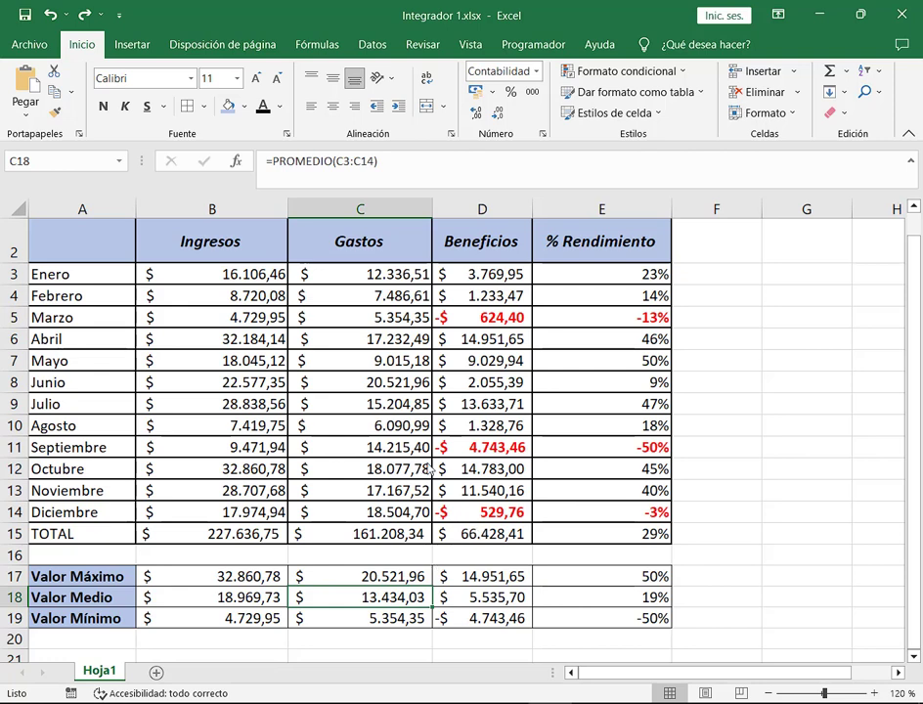
{"action": "key", "text": "F2"}
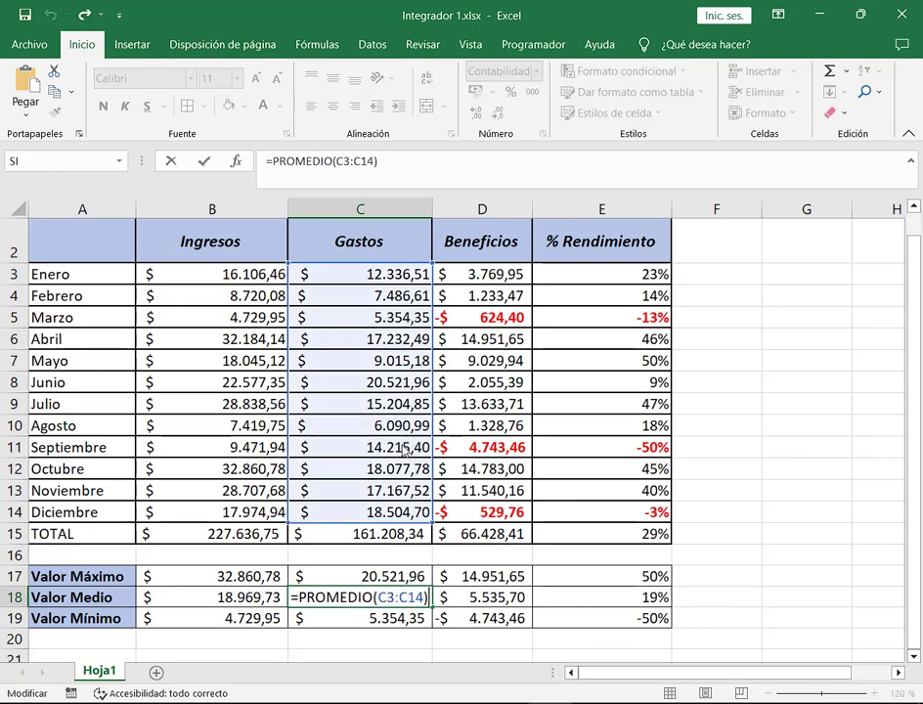
{"action": "key", "text": "Escape"}
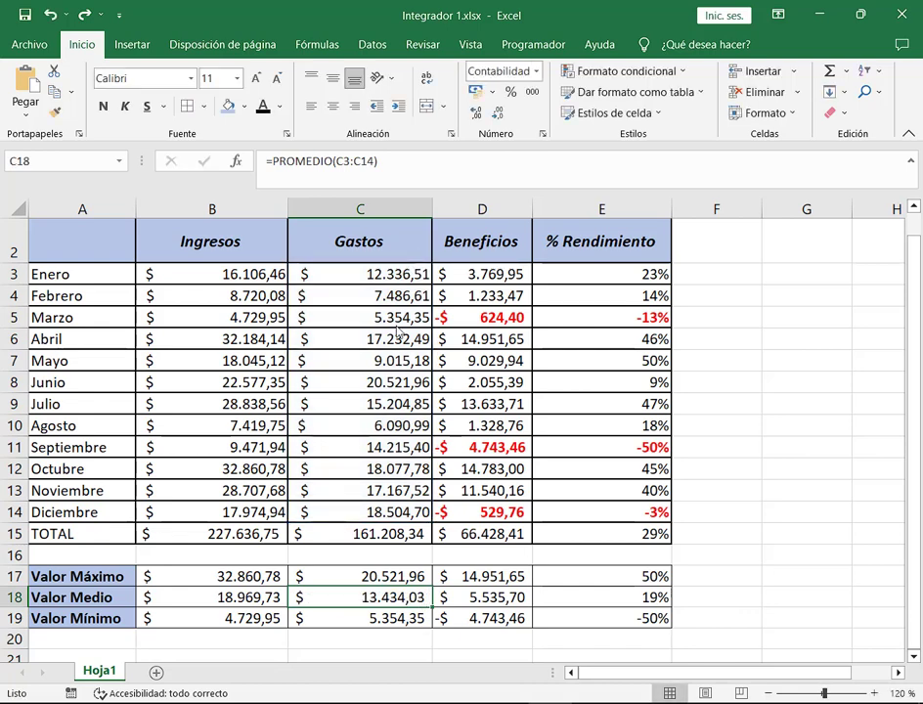
{"action": "double_click", "coordinate": [389, 600]}
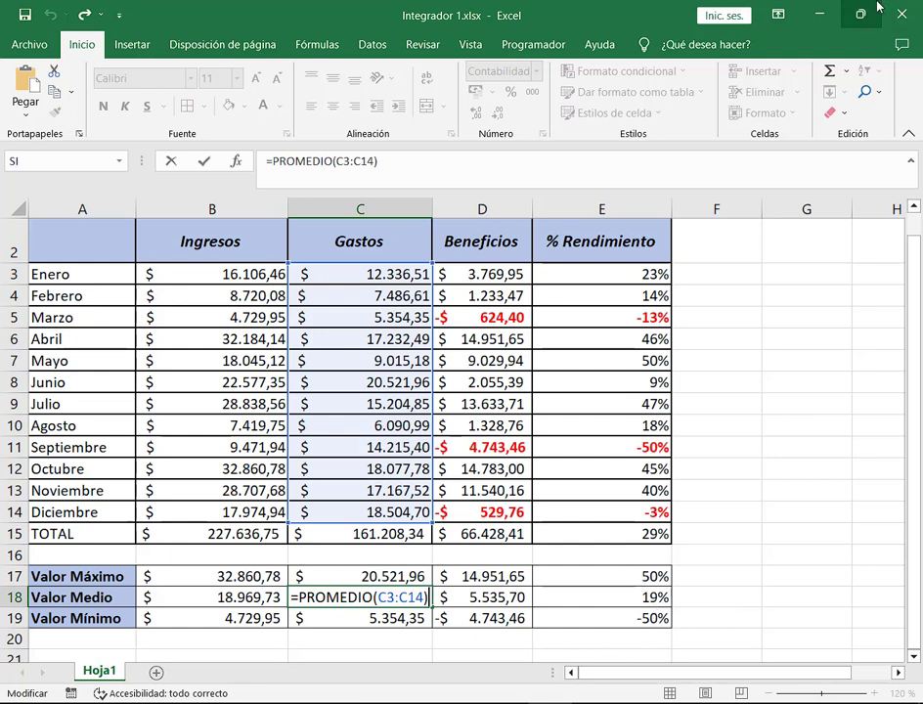
{"action": "key", "text": "ctrl+Return"}
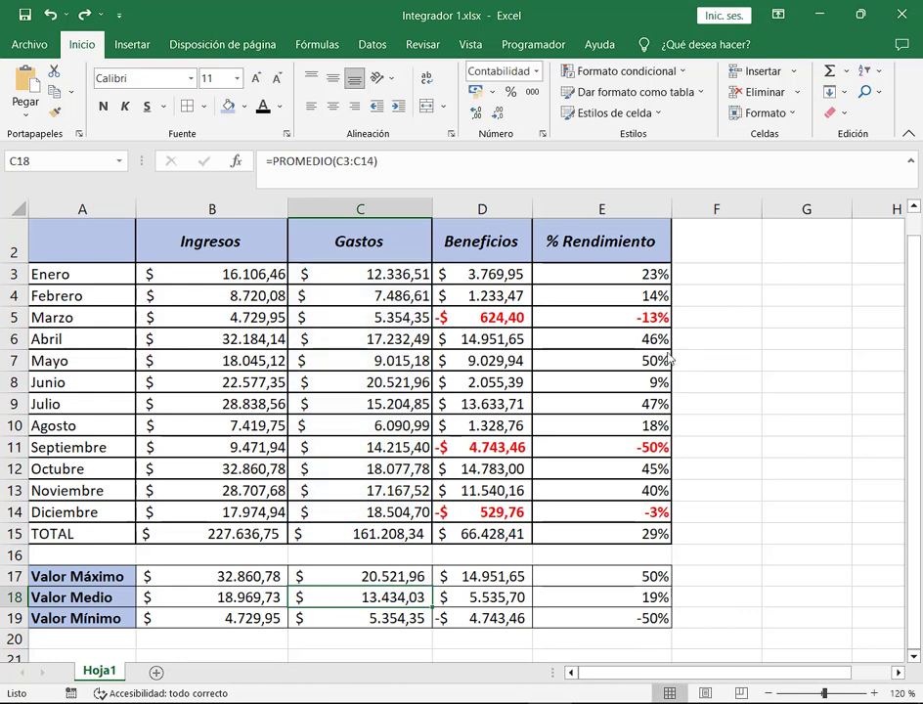
{"action": "key", "text": "F1"}
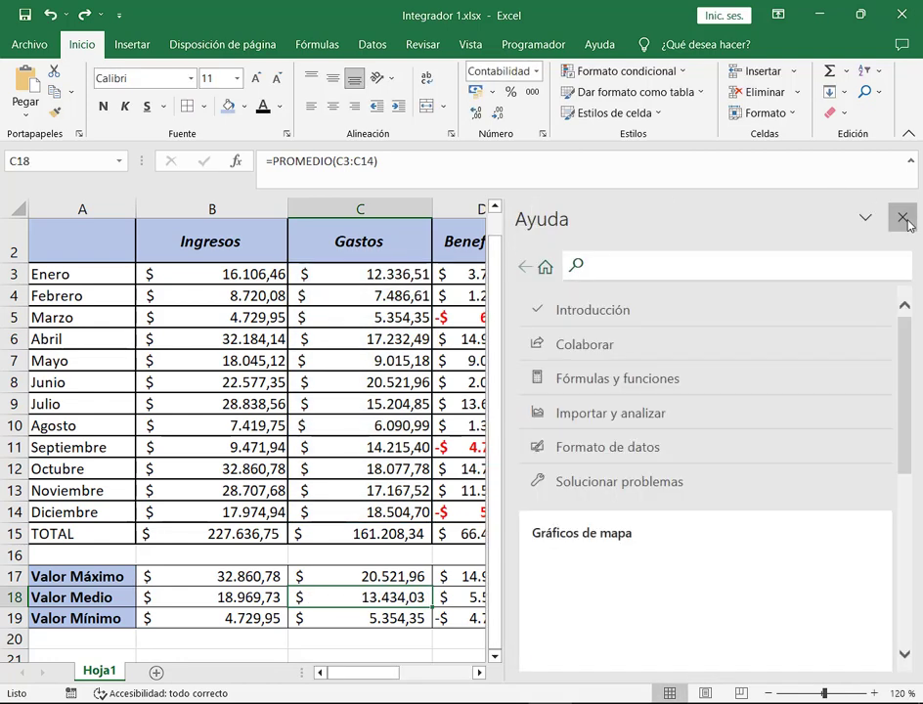
{"action": "left_click", "coordinate": [900, 217]}
{"action": "key", "text": "F2"}
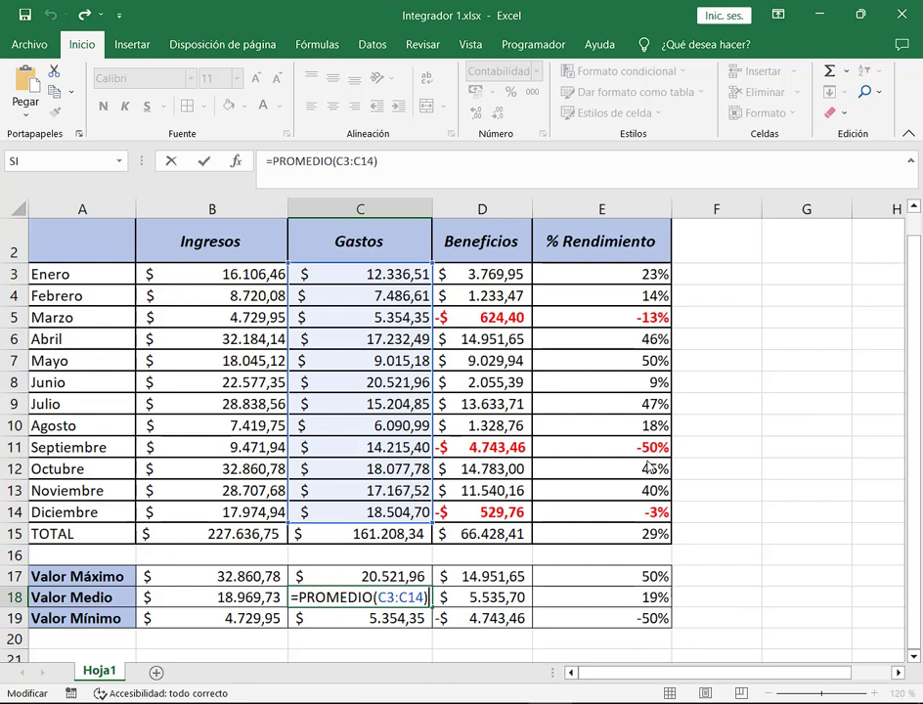
{"action": "key", "text": "ctrl+Return"}
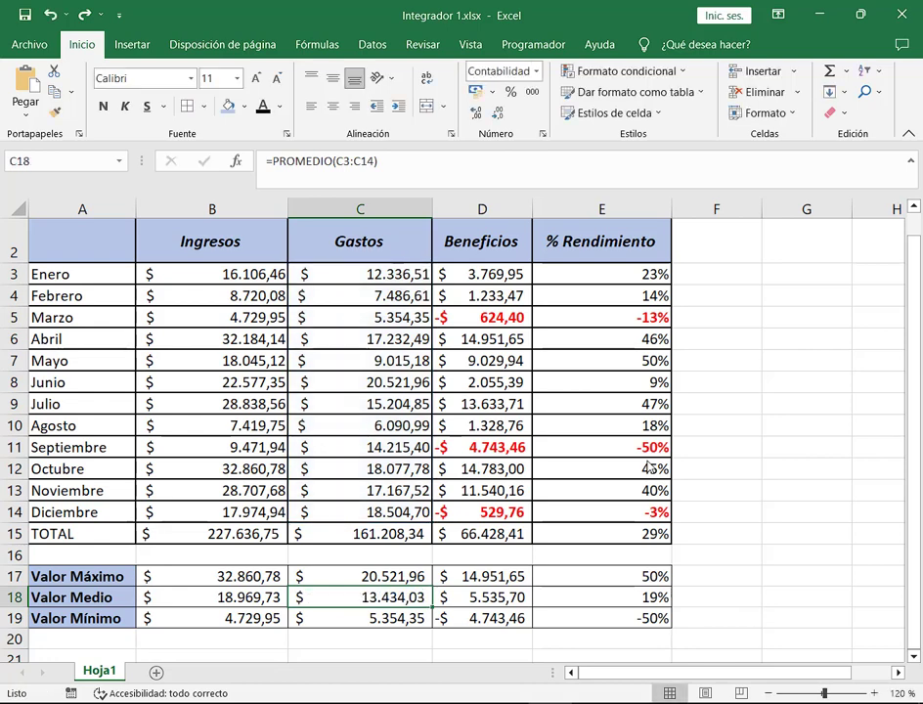
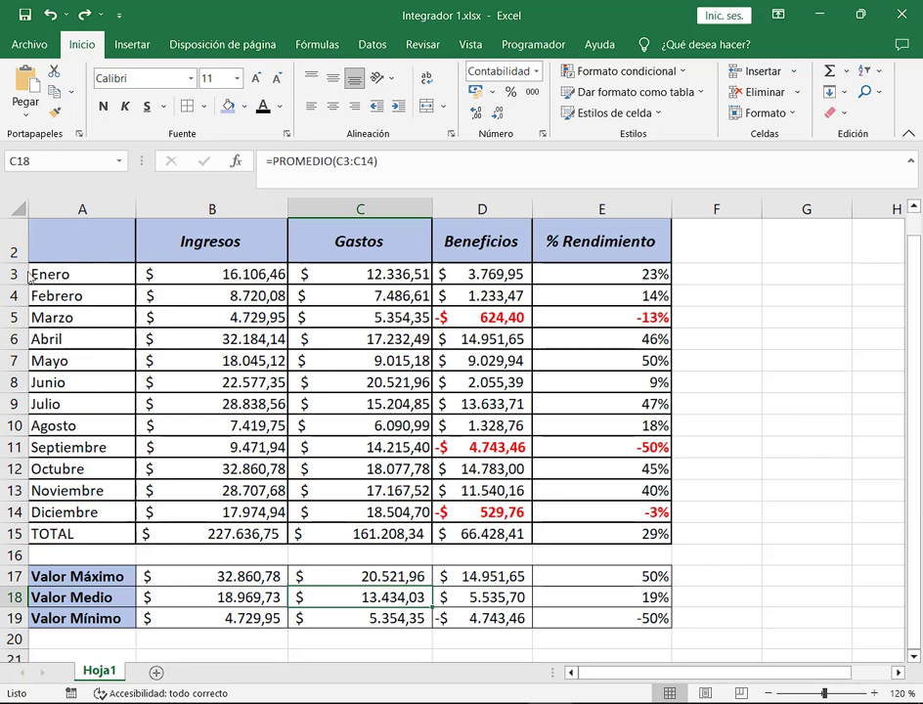
Examine the month names in A3:A14 and the Ingresos column as the source data for the chart.
{"action": "left_click_drag", "start_coordinate": [26, 261], "coordinate": [132, 527]}
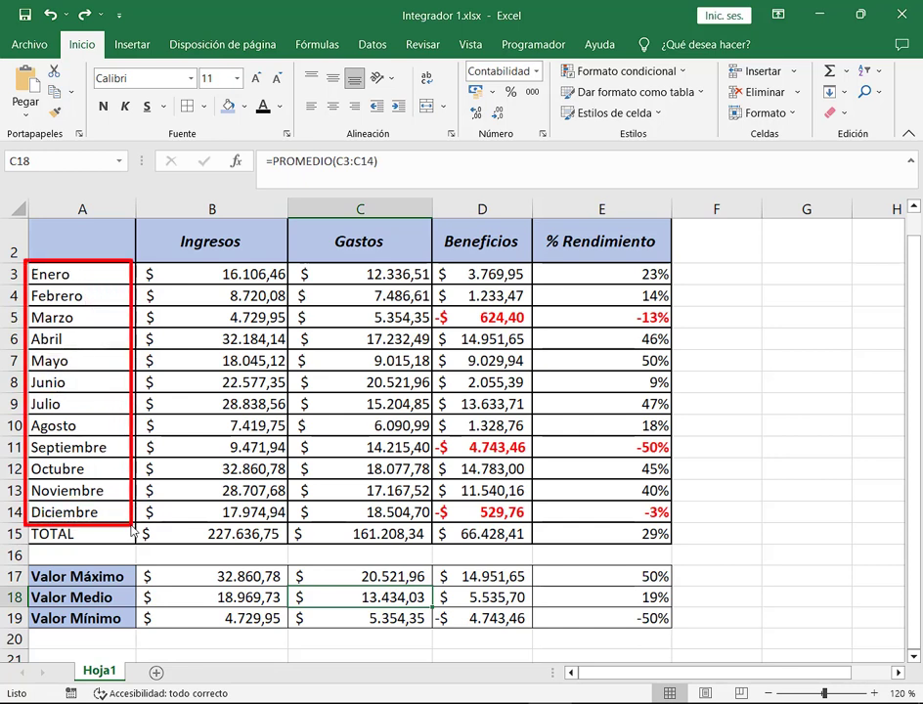
{"action": "left_click_drag", "start_coordinate": [174, 224], "coordinate": [250, 262]}
{"action": "key", "text": "Escape"}
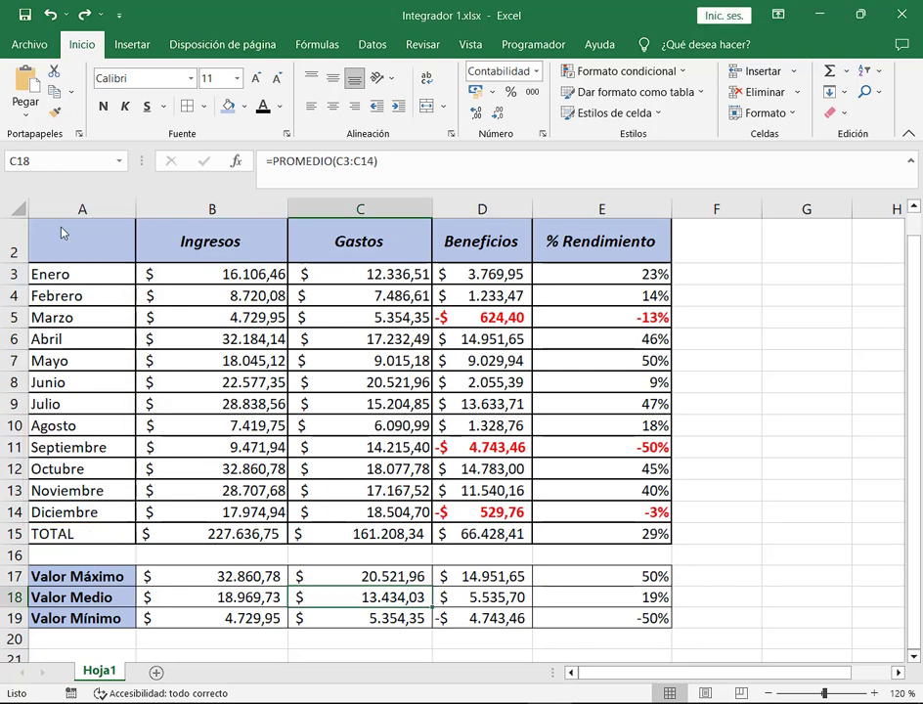
{"action": "mouse_move", "coordinate": [26, 216]}
{"action": "left_mouse_down"}
{"action": "mouse_move", "coordinate": [264, 469]}
{"action": "mouse_move", "coordinate": [290, 531]}
{"action": "left_mouse_up"}
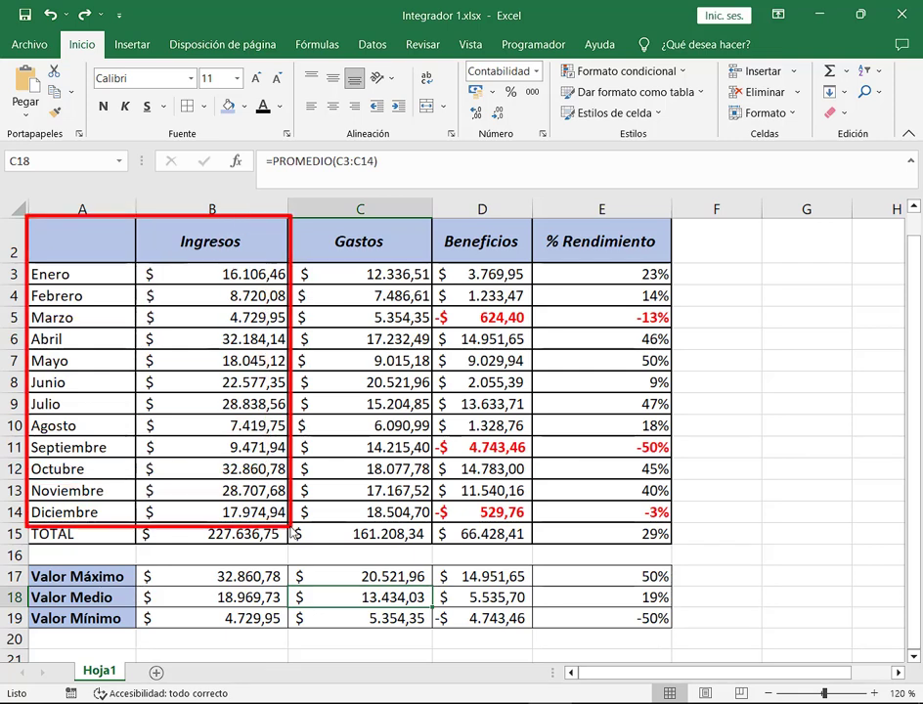
{"action": "key", "text": "Escape"}
Select the months and Ingresos data in A2:B14 and open the recommended charts for it.
{"action": "left_click", "coordinate": [85, 241]}
{"action": "left_click_drag", "start_coordinate": [85, 241], "coordinate": [245, 512]}
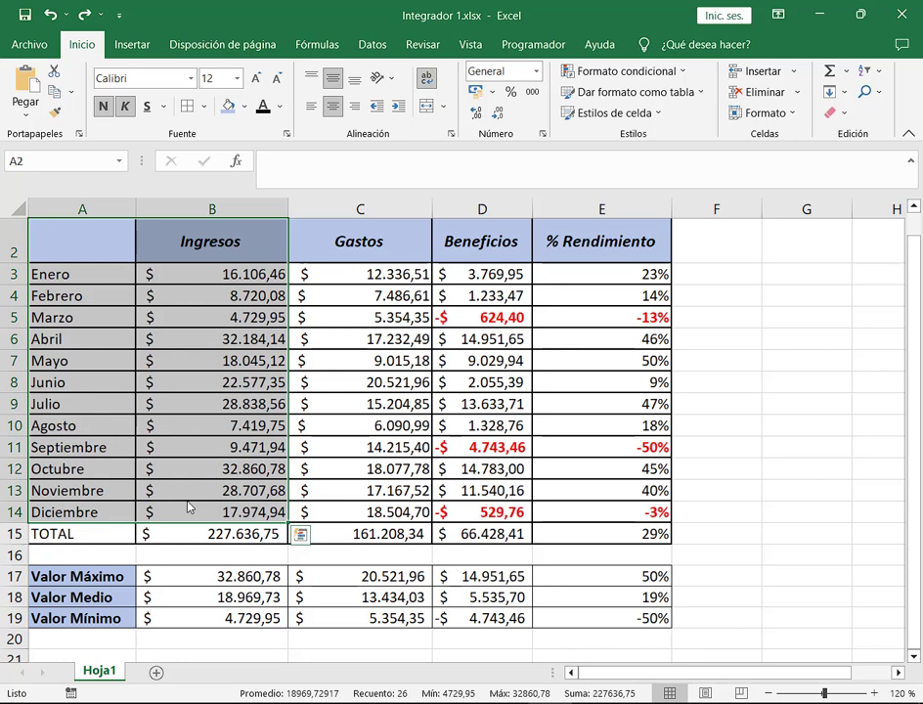
{"action": "left_click", "coordinate": [132, 46]}
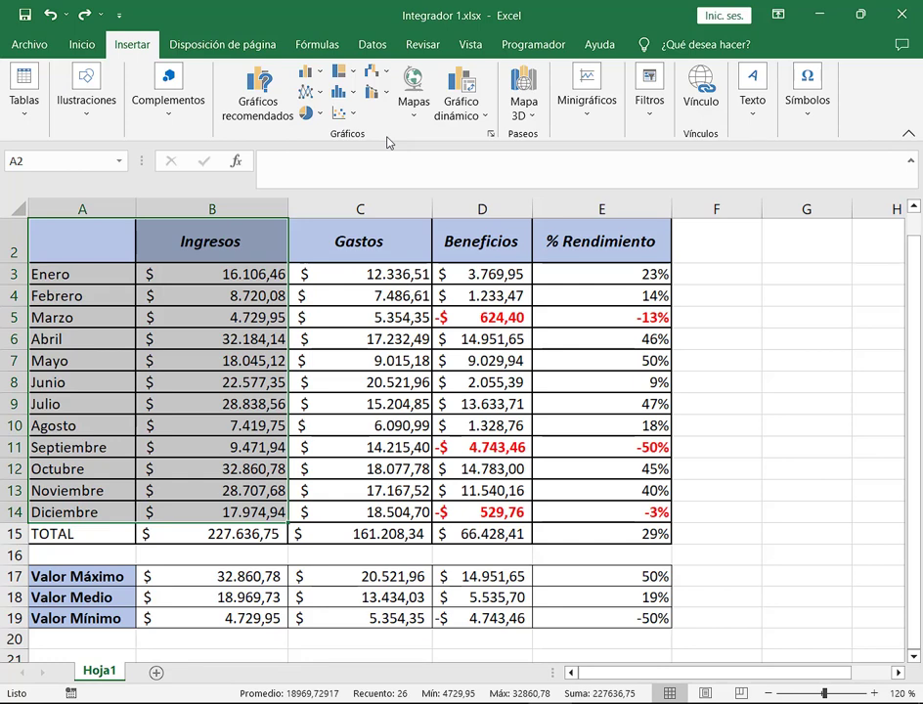
{"action": "left_click", "coordinate": [271, 100]}
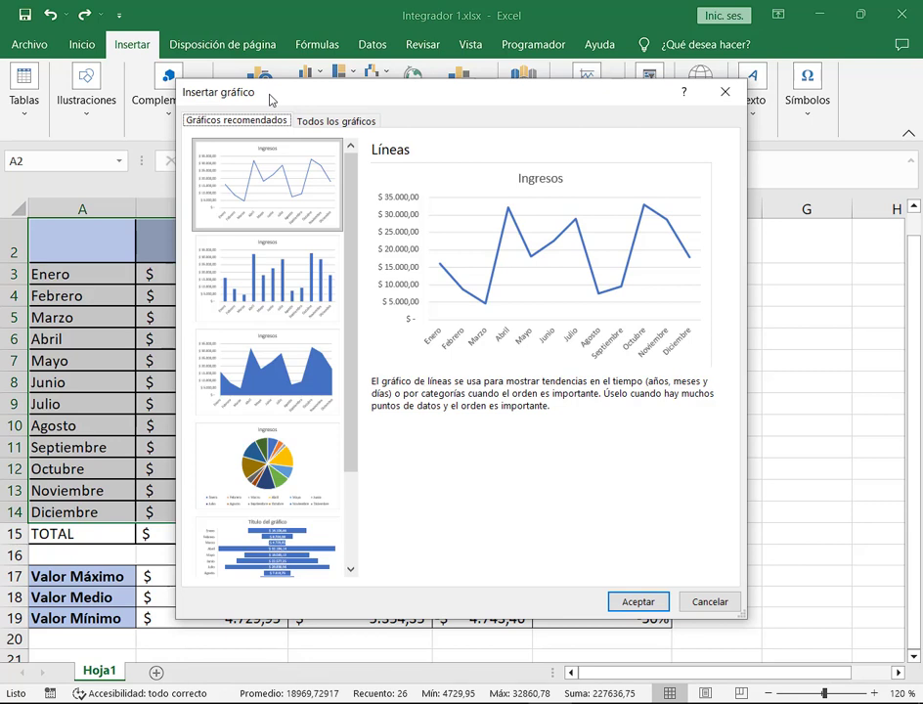
Preview the recommended Columnas agrupadas, Áreas apiladas, Circular, Embudo and Pareto charts for the Ingresos data.
{"action": "left_click", "coordinate": [293, 266]}
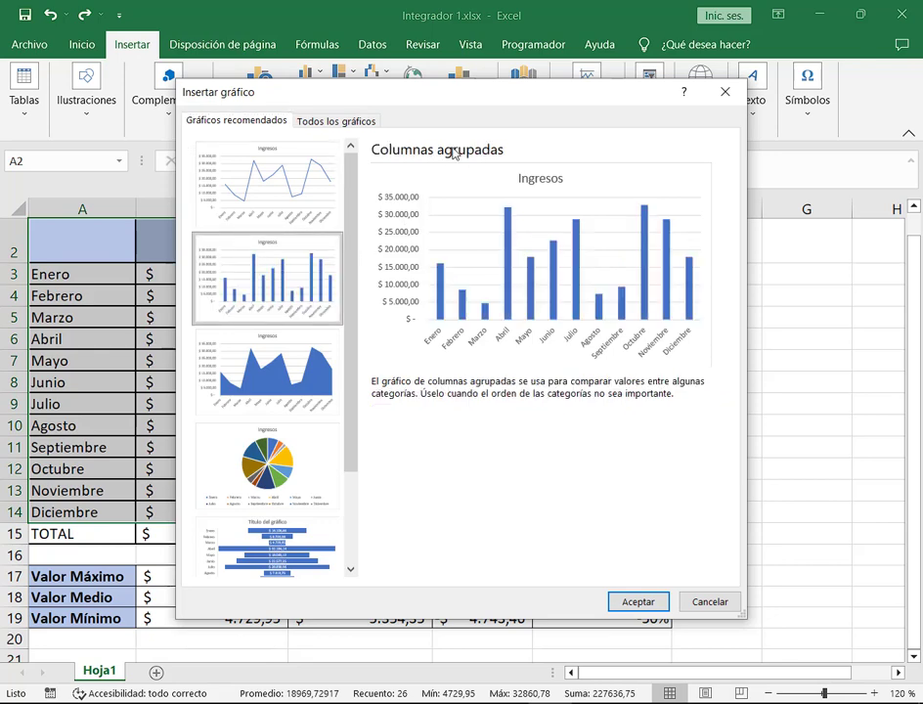
{"action": "left_click", "coordinate": [325, 359]}
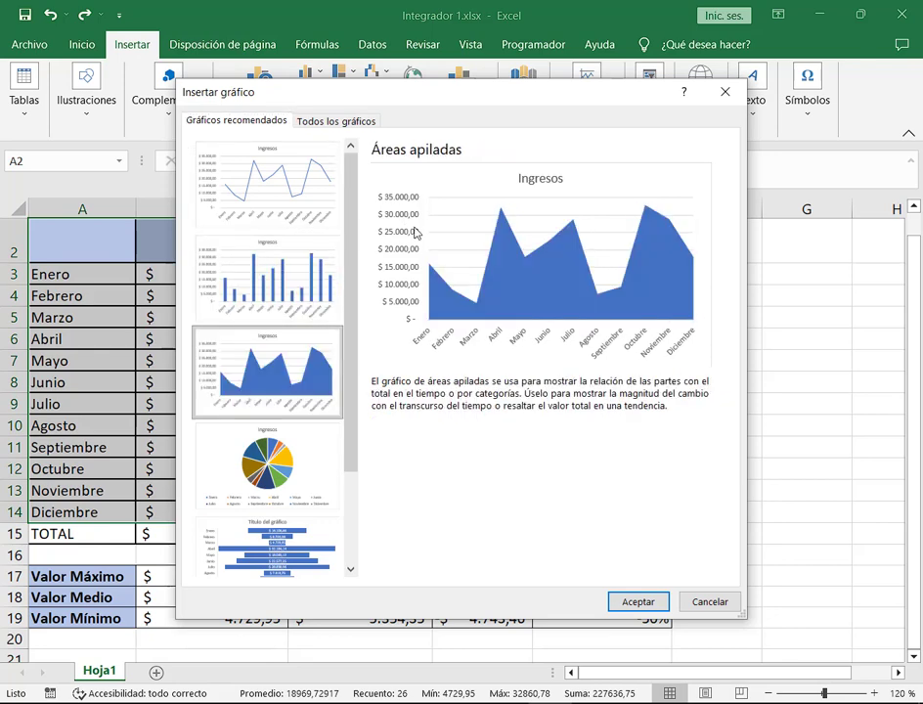
{"action": "left_click", "coordinate": [286, 440]}
{"action": "scroll", "coordinate": [294, 334], "scroll_direction": "down", "scroll_amount": 2}
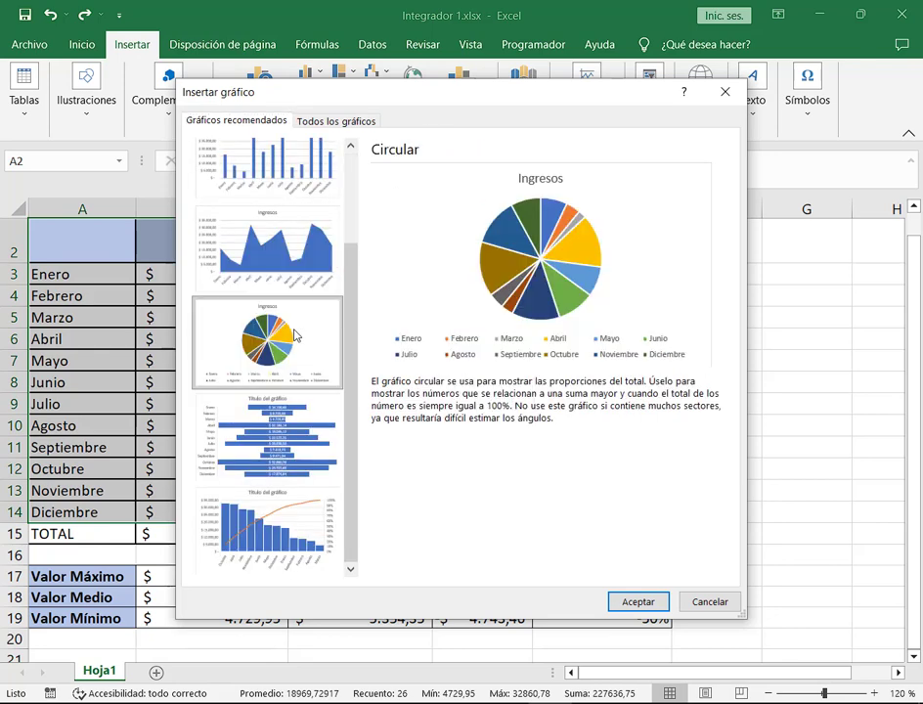
{"action": "left_click", "coordinate": [280, 465]}
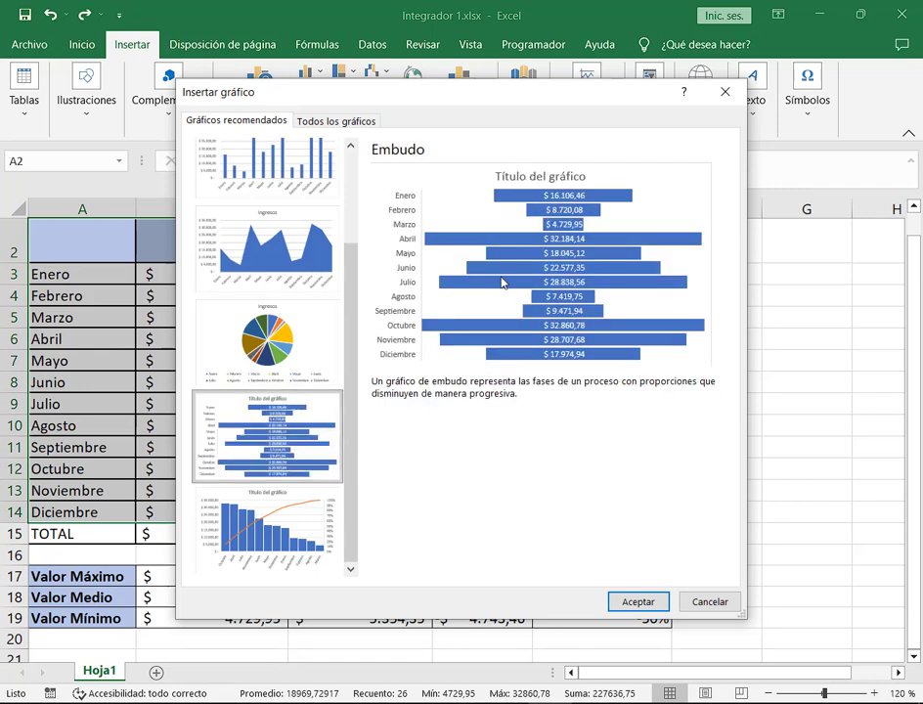
{"action": "left_click", "coordinate": [311, 535]}
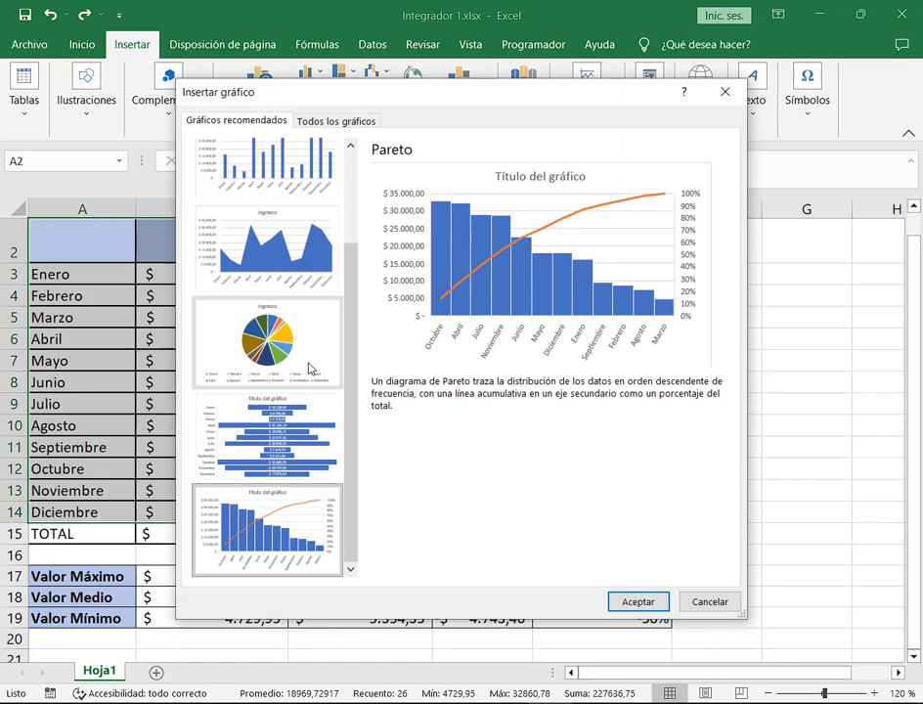
Choose Columnas agrupadas as the recommended chart type for the monthly Ingresos.
{"action": "left_click", "coordinate": [286, 266]}
{"action": "left_click", "coordinate": [286, 158]}
{"action": "scroll", "coordinate": [260, 305], "scroll_direction": "up", "scroll_amount": 2}
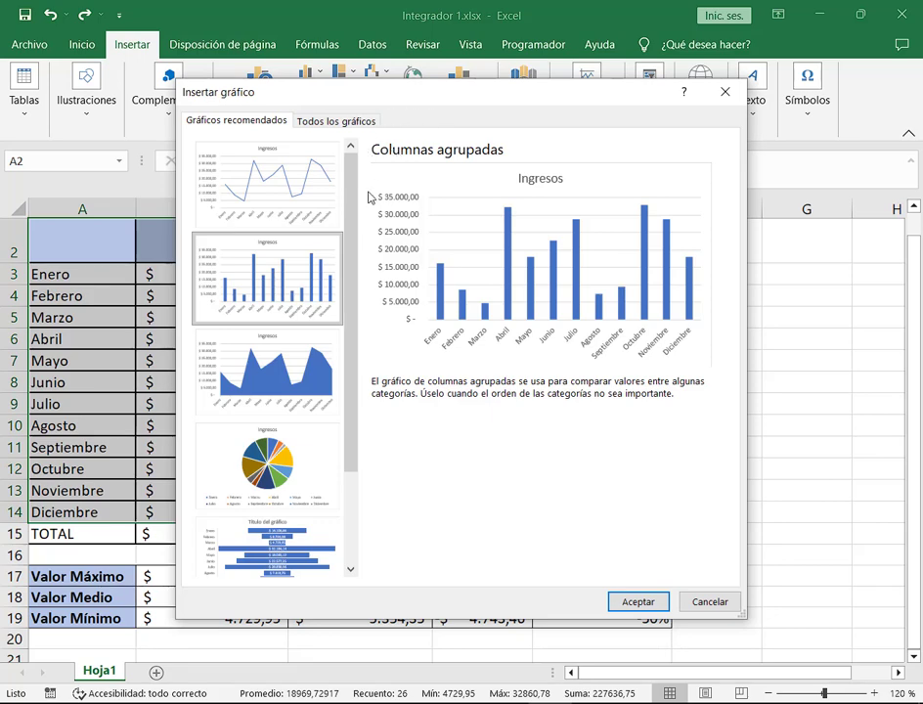
Preview the recommended Circular chart for the Ingresos data and return to Columnas agrupadas.
{"action": "scroll", "coordinate": [282, 445], "scroll_direction": "down", "scroll_amount": 2}
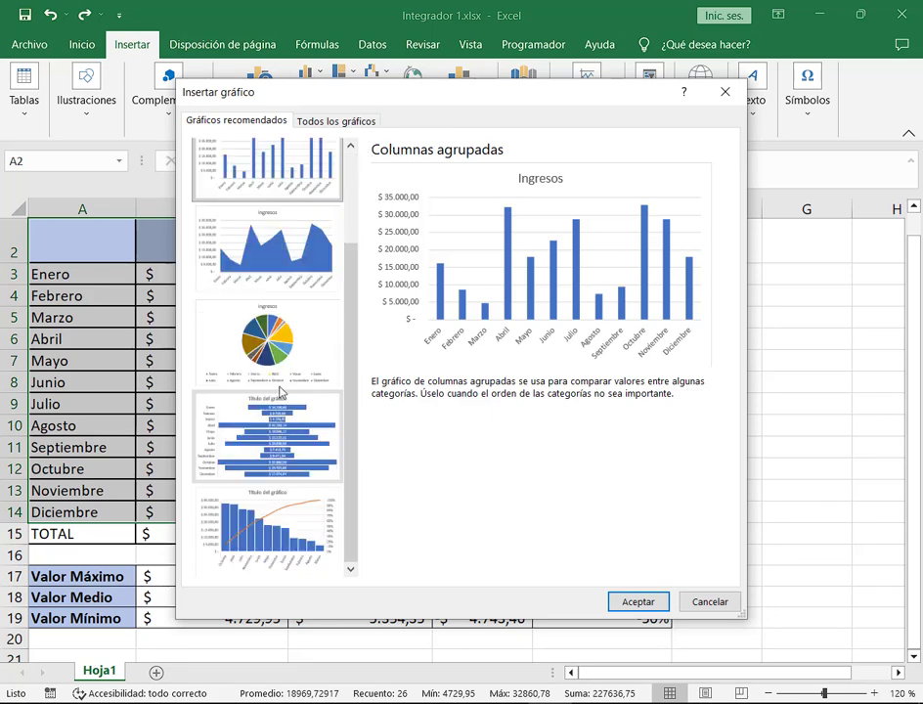
{"action": "left_click", "coordinate": [290, 303]}
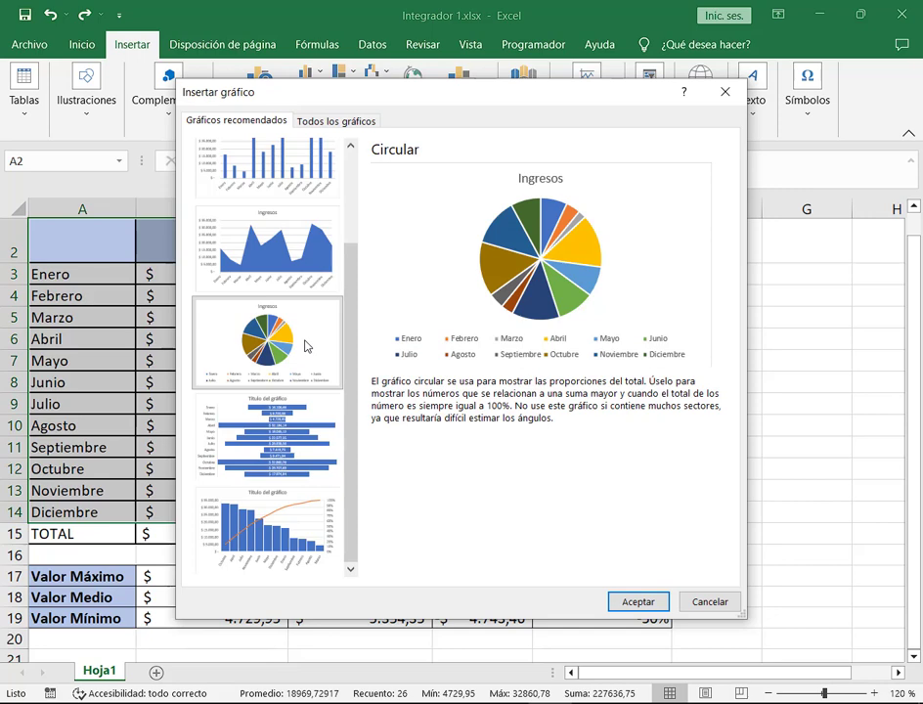
{"action": "scroll", "coordinate": [305, 344], "scroll_direction": "up", "scroll_amount": 3}
{"action": "left_click", "coordinate": [316, 291]}
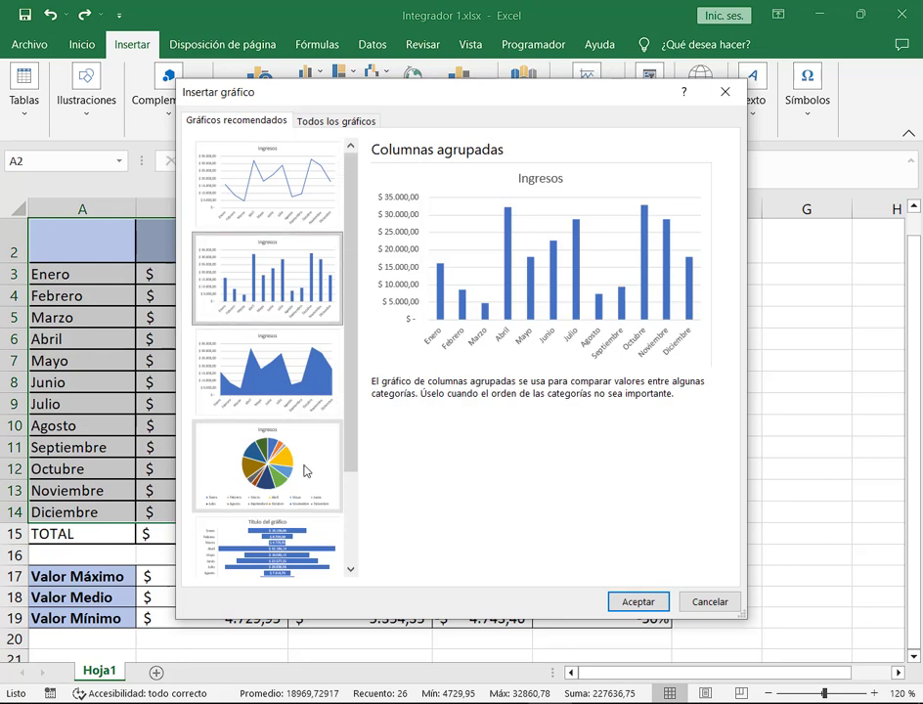
Examine the full list of chart types, previewing Líneas, Circular and Barras and looking over the Circular and Barras subtypes.
{"action": "left_click", "coordinate": [348, 122]}
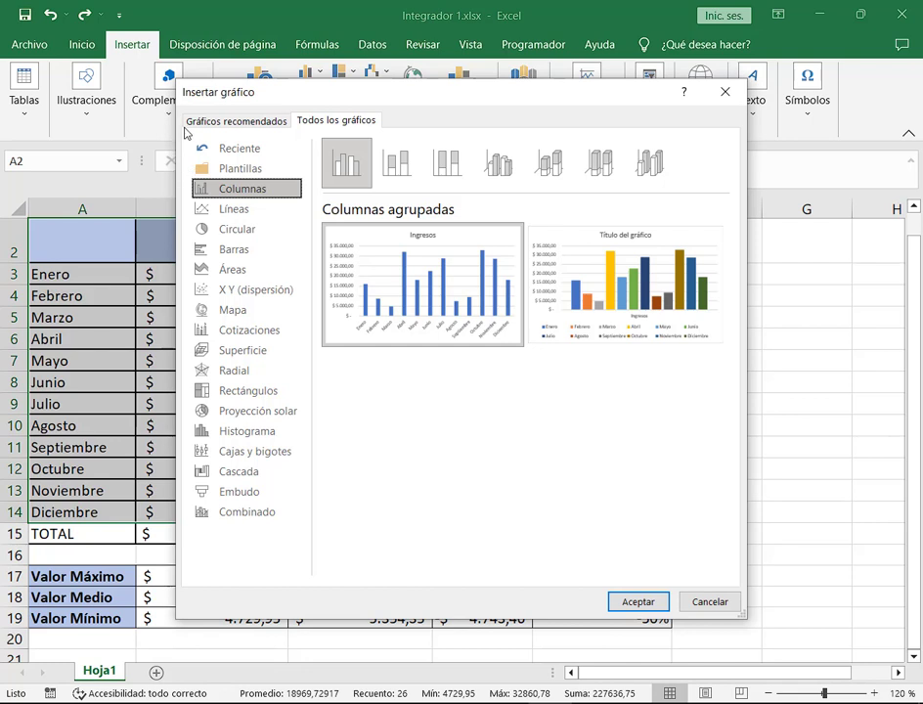
{"action": "mouse_move", "coordinate": [186, 133]}
{"action": "left_mouse_down"}
{"action": "mouse_move", "coordinate": [312, 540]}
{"action": "mouse_move", "coordinate": [311, 564]}
{"action": "left_mouse_up"}
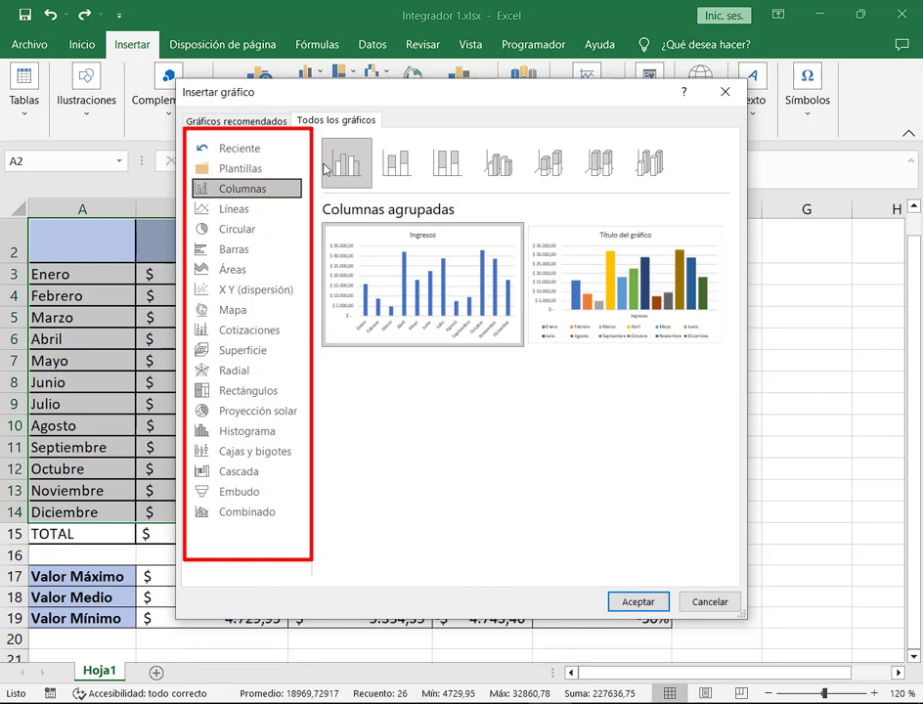
{"action": "key", "text": "Escape"}
{"action": "left_click", "coordinate": [212, 209]}
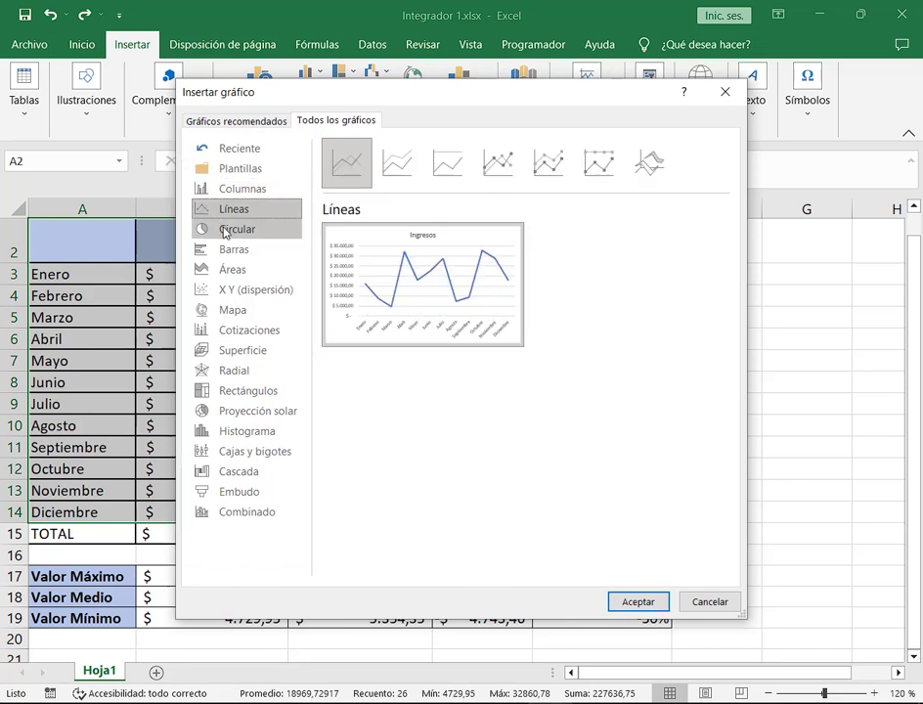
{"action": "left_click", "coordinate": [224, 229]}
{"action": "mouse_move", "coordinate": [315, 128]}
{"action": "left_mouse_down"}
{"action": "mouse_move", "coordinate": [474, 185]}
{"action": "mouse_move", "coordinate": [575, 199]}
{"action": "left_mouse_up"}
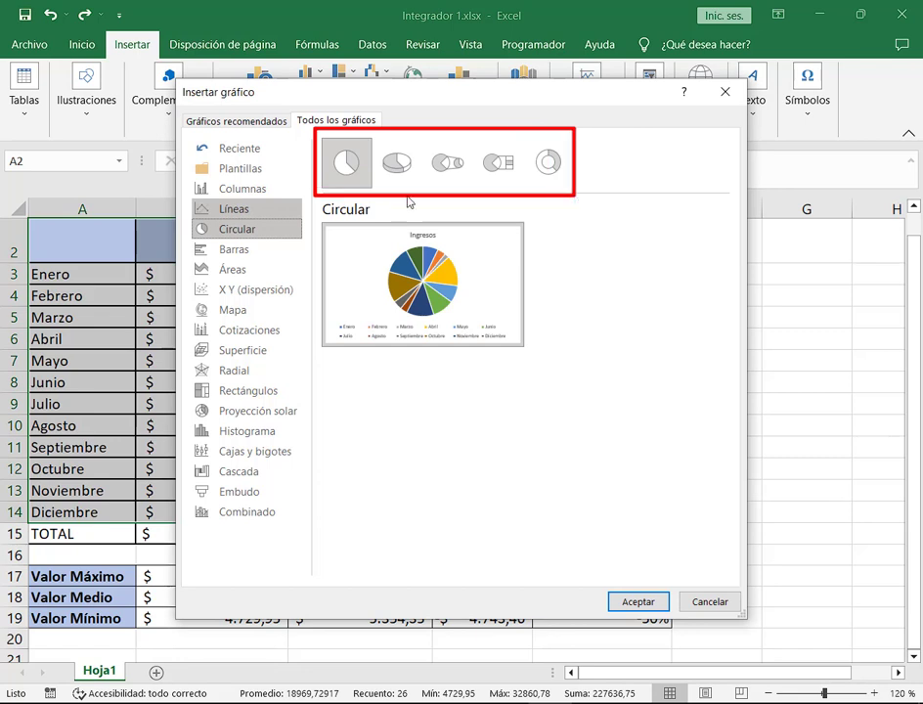
{"action": "key", "text": "Escape"}
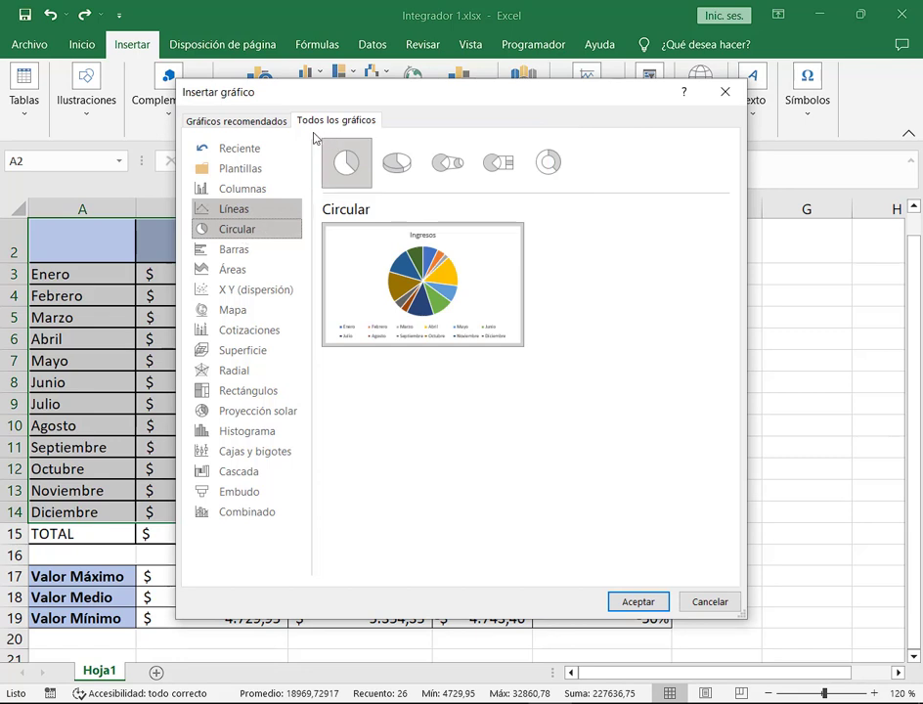
{"action": "mouse_move", "coordinate": [315, 133]}
{"action": "left_mouse_down"}
{"action": "mouse_move", "coordinate": [652, 220]}
{"action": "mouse_move", "coordinate": [590, 200]}
{"action": "left_mouse_up"}
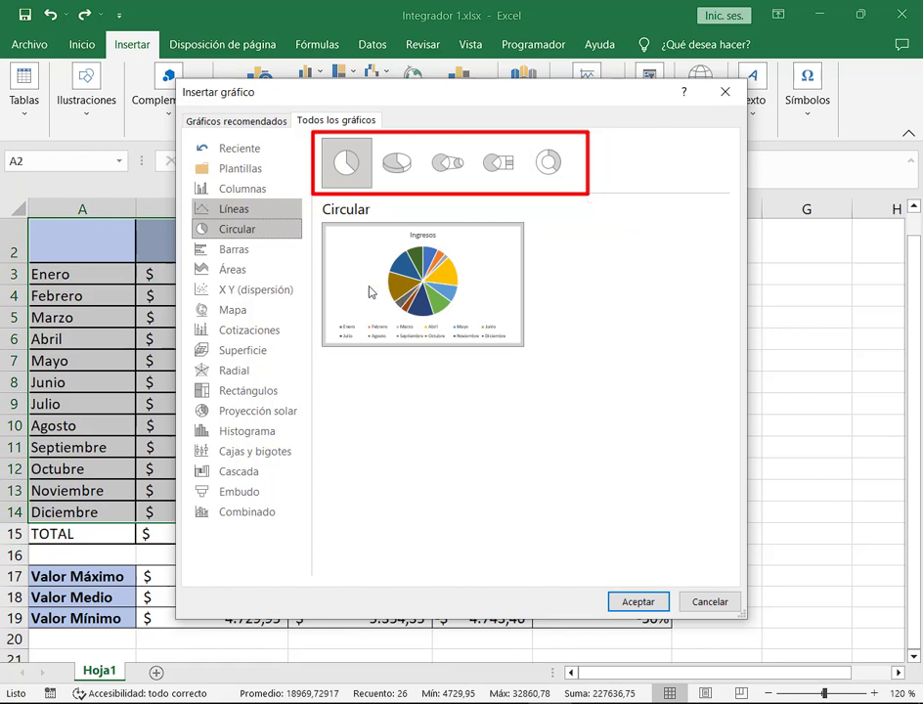
{"action": "key", "text": "Escape"}
{"action": "left_click", "coordinate": [265, 254]}
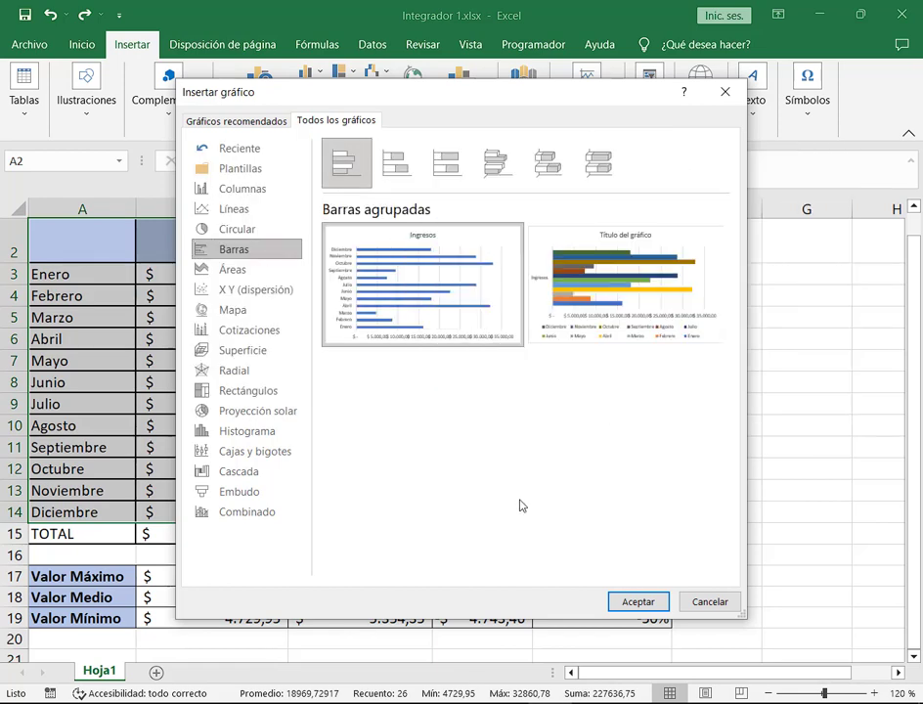
{"action": "mouse_move", "coordinate": [316, 127]}
{"action": "left_mouse_down"}
{"action": "mouse_move", "coordinate": [685, 199]}
{"action": "mouse_move", "coordinate": [656, 203]}
{"action": "left_mouse_up"}
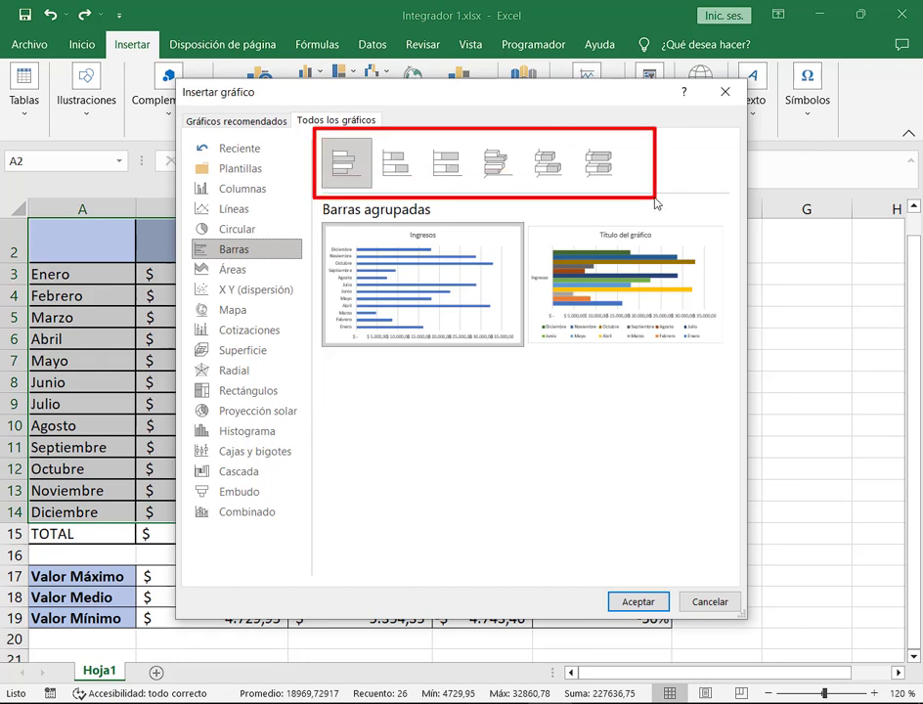
{"action": "key", "text": "Escape"}
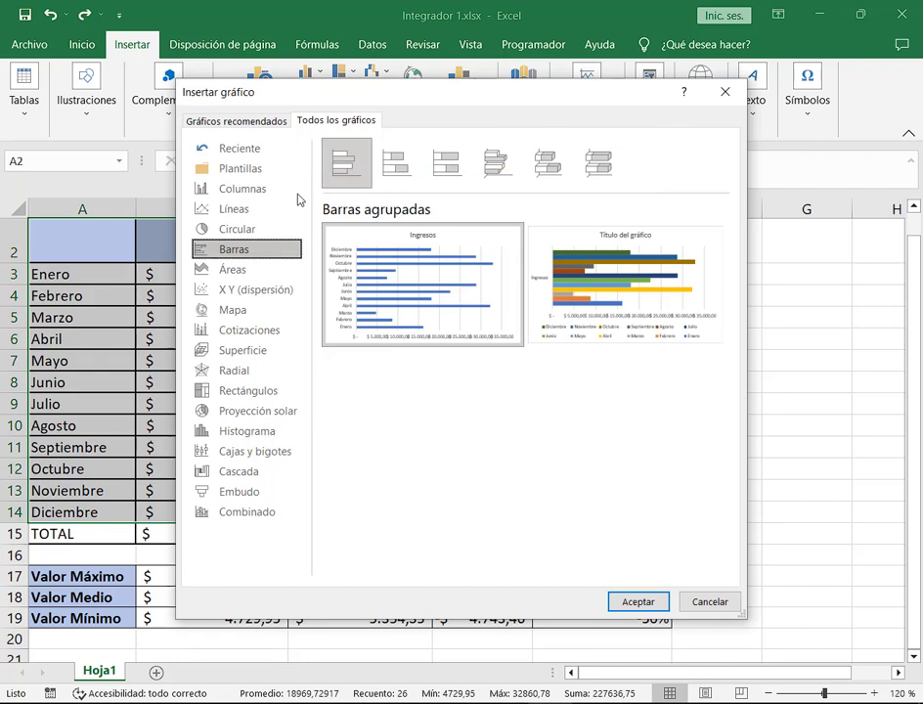
Compare the 2D and 3D Columnas subtypes and preview Columna agrupada 3D for the Ingresos data.
{"action": "left_click", "coordinate": [242, 190]}
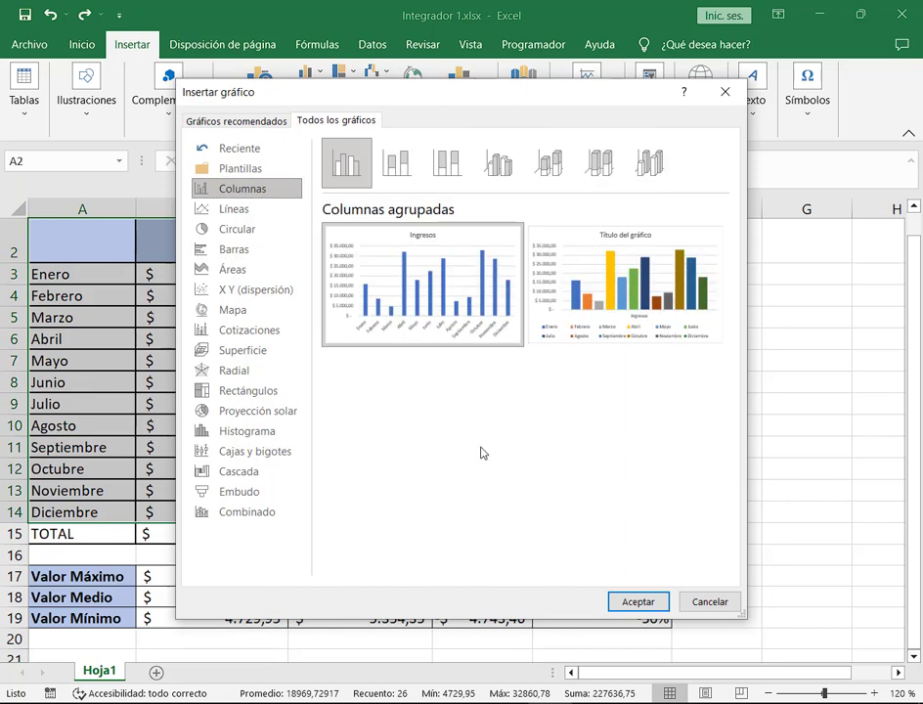
{"action": "mouse_move", "coordinate": [313, 128]}
{"action": "left_mouse_down"}
{"action": "mouse_move", "coordinate": [665, 143]}
{"action": "mouse_move", "coordinate": [710, 198]}
{"action": "left_mouse_up"}
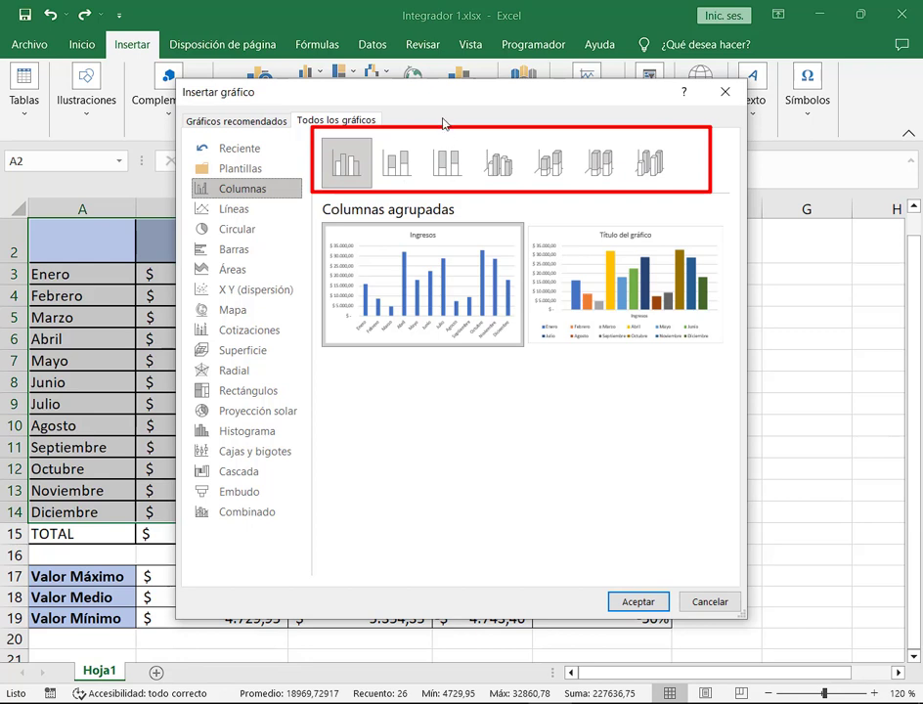
{"action": "left_click_drag", "start_coordinate": [473, 126], "coordinate": [475, 191]}
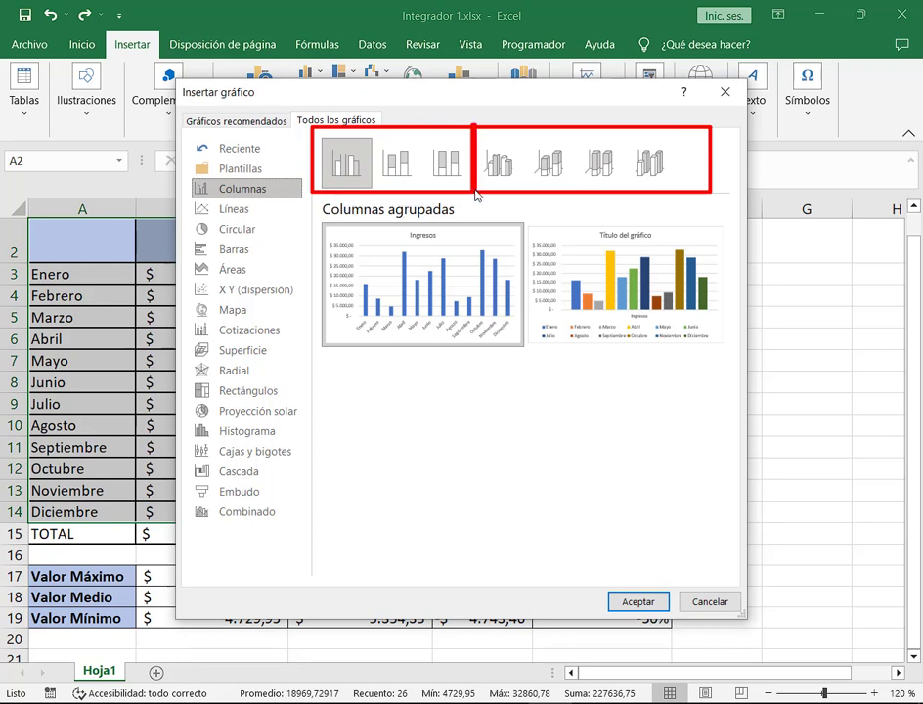
{"action": "left_click_drag", "start_coordinate": [428, 77], "coordinate": [414, 125]}
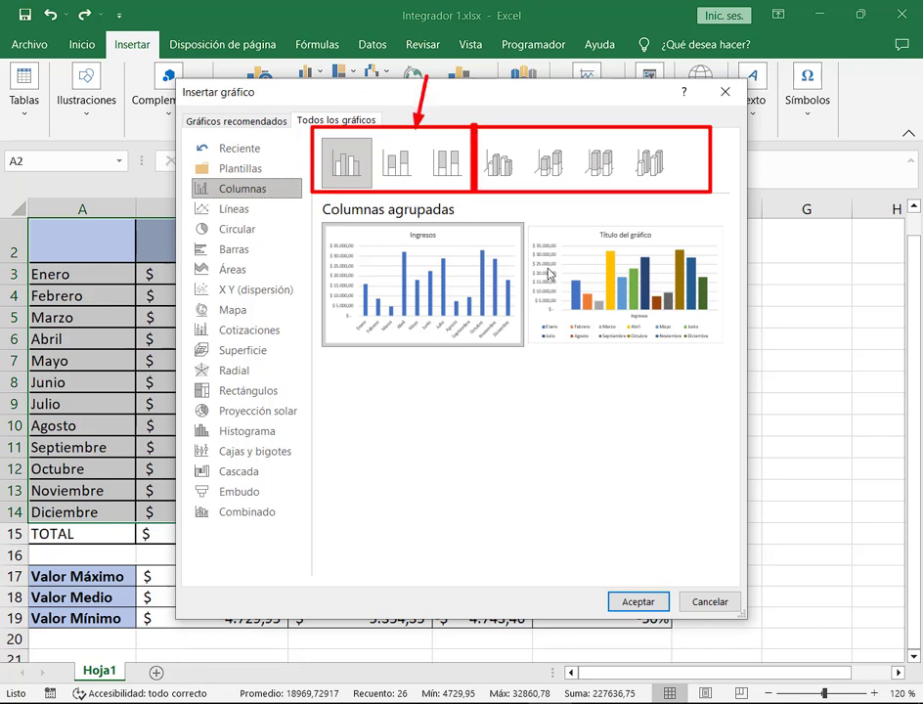
{"action": "left_click_drag", "start_coordinate": [556, 78], "coordinate": [562, 131]}
{"action": "left_click", "coordinate": [497, 168]}
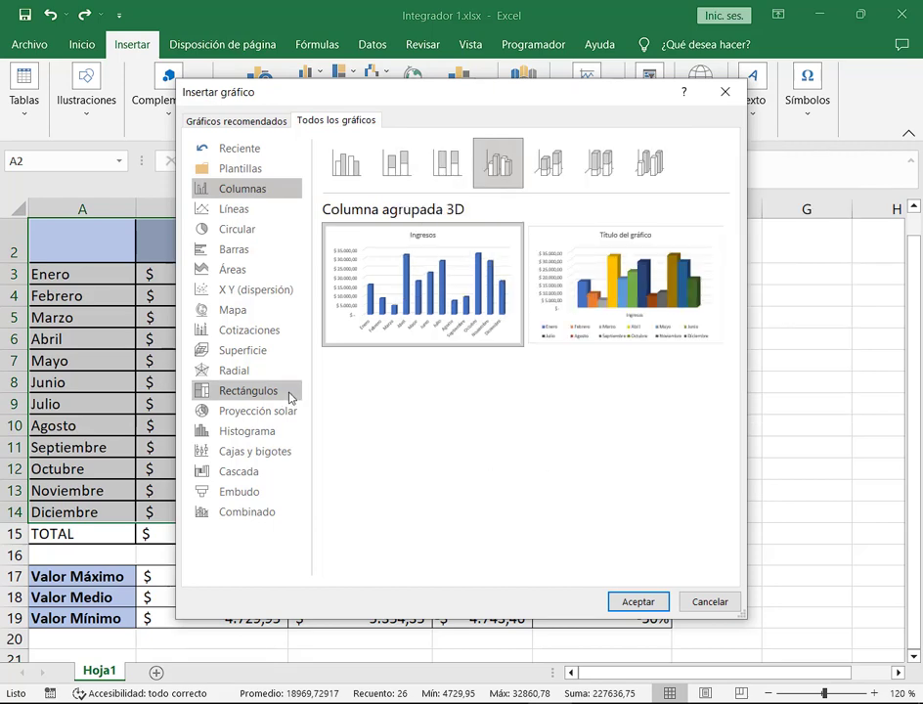
Insert a 2D Columnas agrupadas chart of the monthly Ingresos and widen it slightly.
{"action": "left_click", "coordinate": [347, 154]}
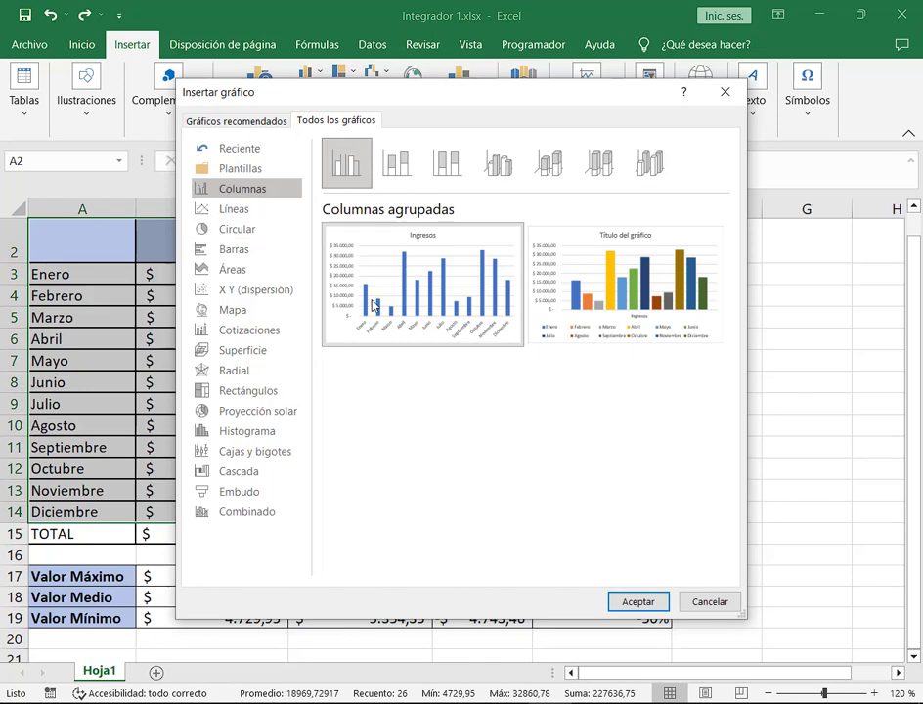
{"action": "left_click", "coordinate": [638, 602]}
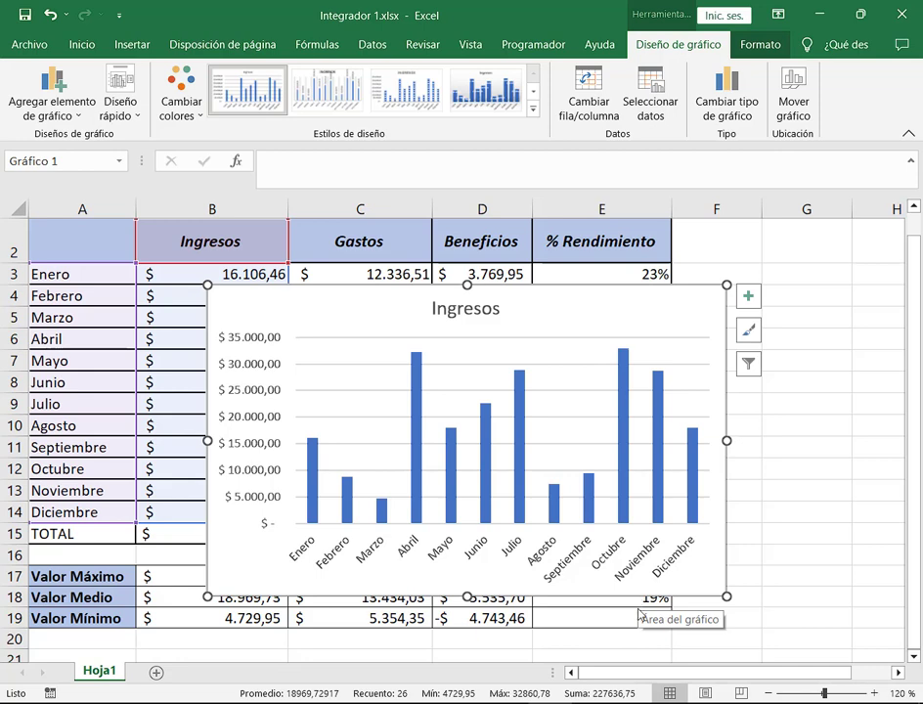
{"action": "left_click_drag", "start_coordinate": [726, 285], "coordinate": [802, 318]}
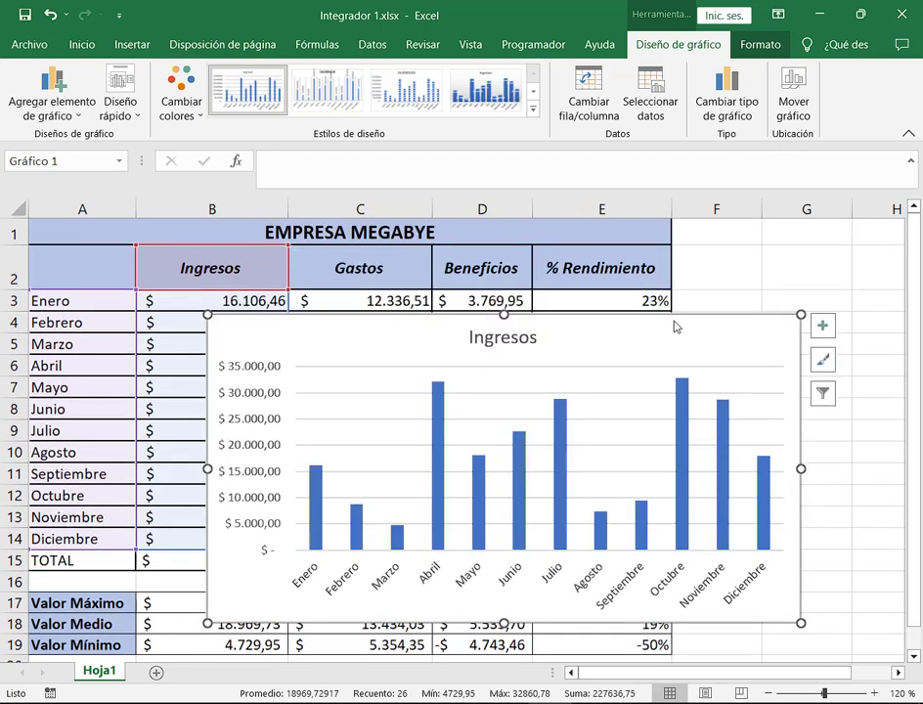
Move the Ingresos chart below the Valor Mínimo row so it starts around row 21 in column A.
{"action": "left_click_drag", "start_coordinate": [659, 340], "coordinate": [676, 283]}
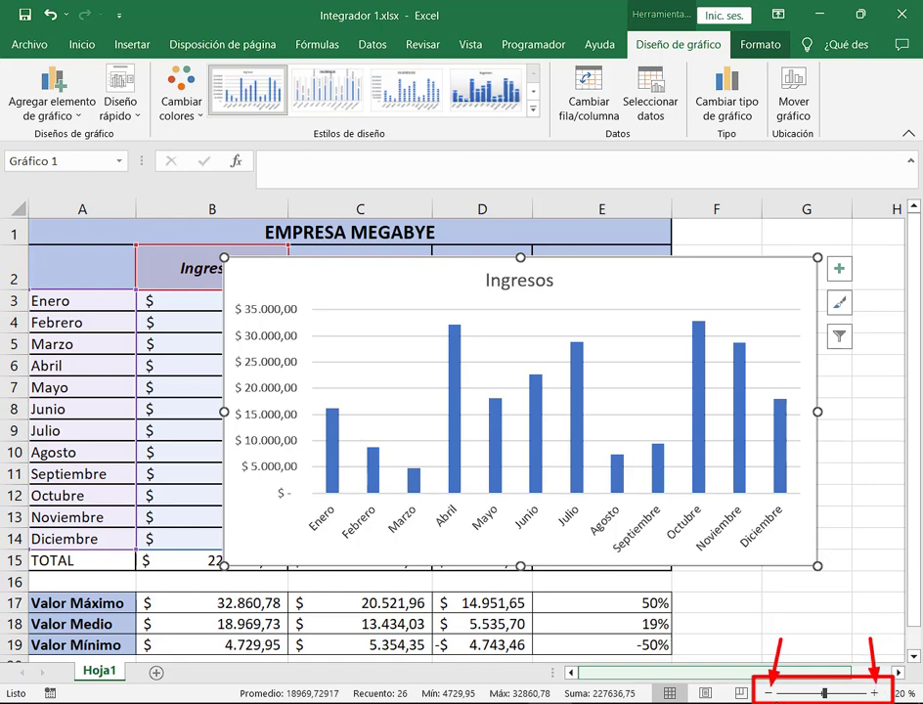
{"action": "left_click", "coordinate": [873, 692]}
{"action": "left_click", "coordinate": [874, 692]}
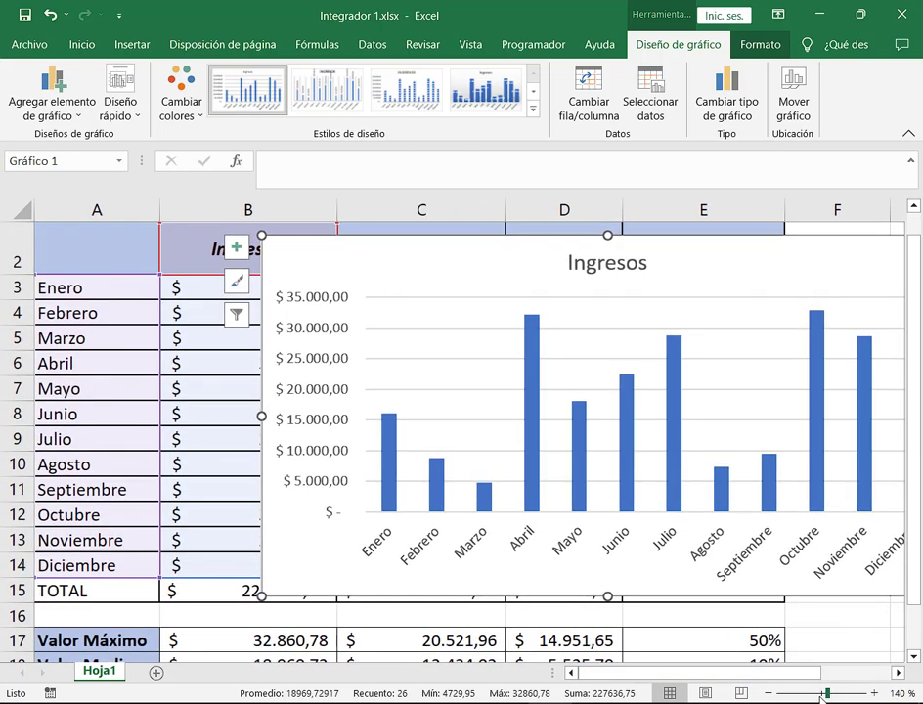
{"action": "left_click", "coordinate": [769, 692]}
{"action": "left_click", "coordinate": [769, 692]}
{"action": "left_click", "coordinate": [769, 692]}
{"action": "left_click", "coordinate": [769, 692]}
{"action": "left_click", "coordinate": [769, 692]}
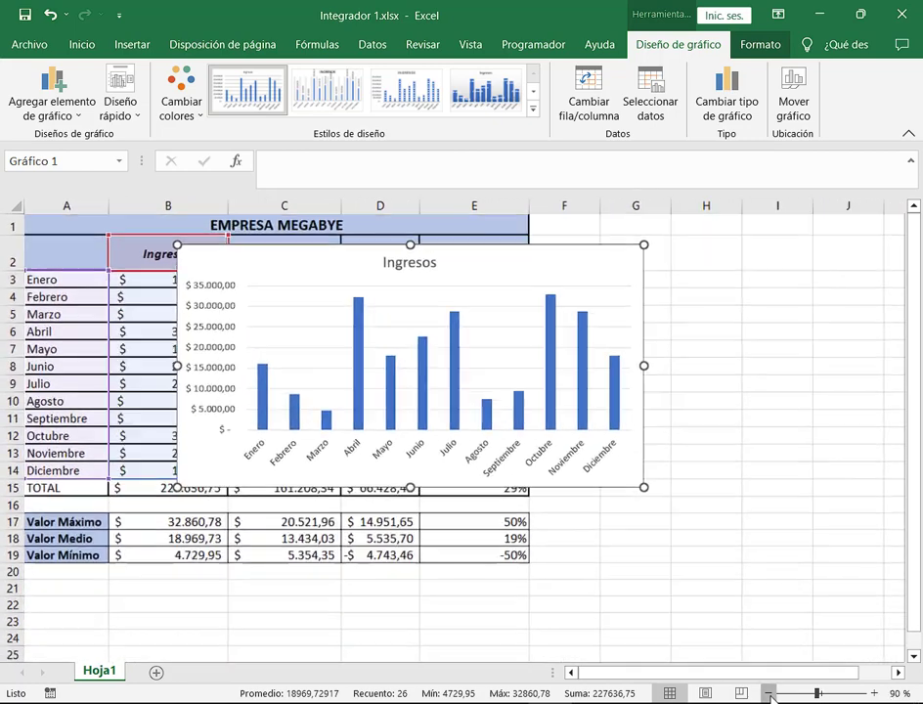
{"action": "left_click", "coordinate": [769, 692]}
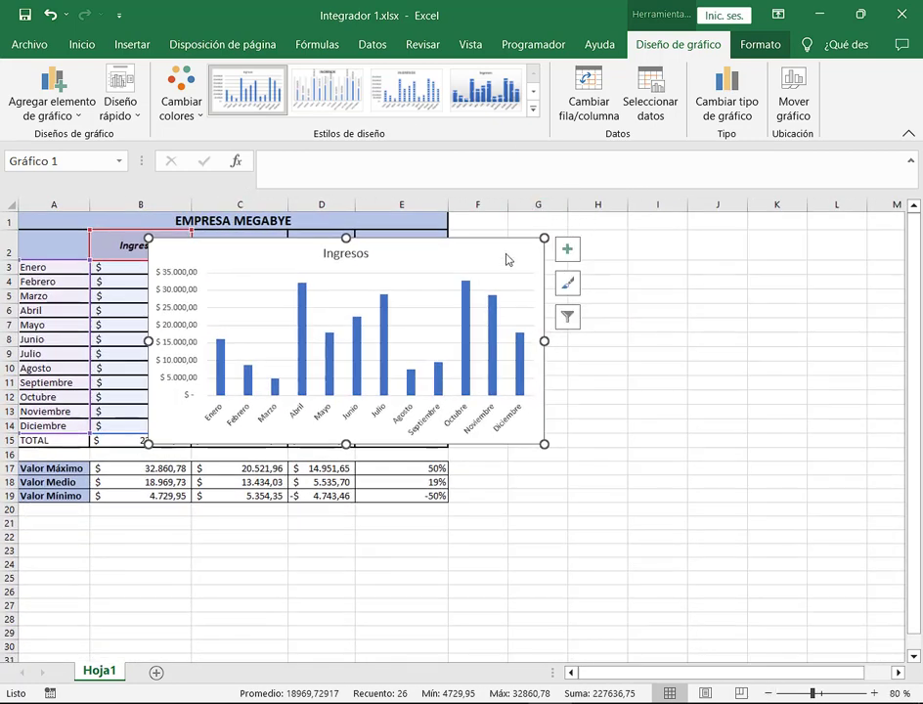
{"action": "left_click", "coordinate": [768, 692]}
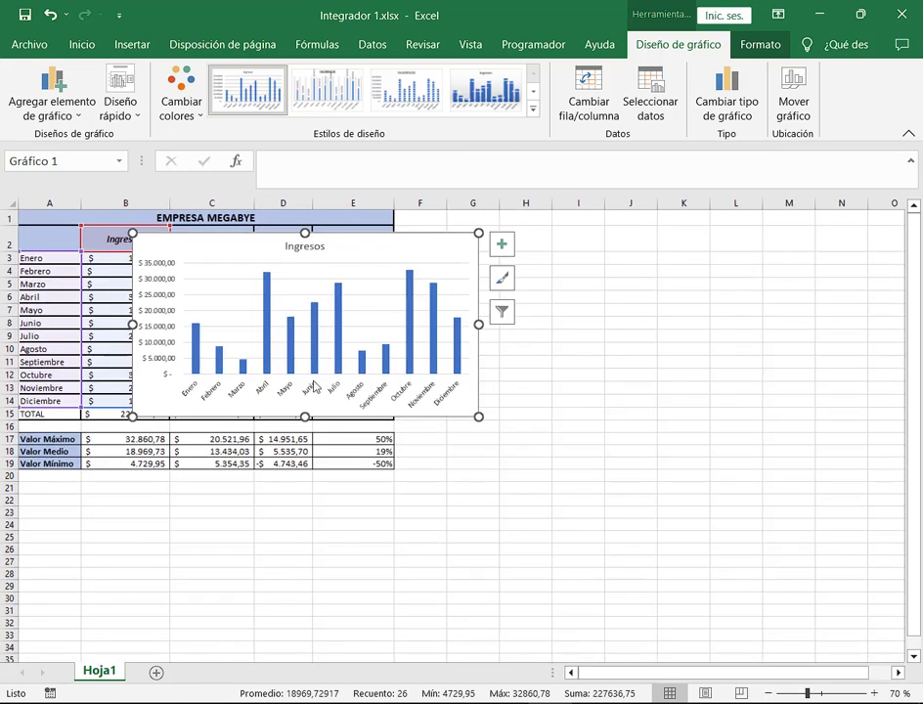
{"action": "mouse_move", "coordinate": [443, 241]}
{"action": "left_mouse_down"}
{"action": "mouse_move", "coordinate": [626, 293]}
{"action": "mouse_move", "coordinate": [662, 420]}
{"action": "mouse_move", "coordinate": [373, 486]}
{"action": "mouse_move", "coordinate": [350, 517]}
{"action": "mouse_move", "coordinate": [337, 501]}
{"action": "left_mouse_up"}
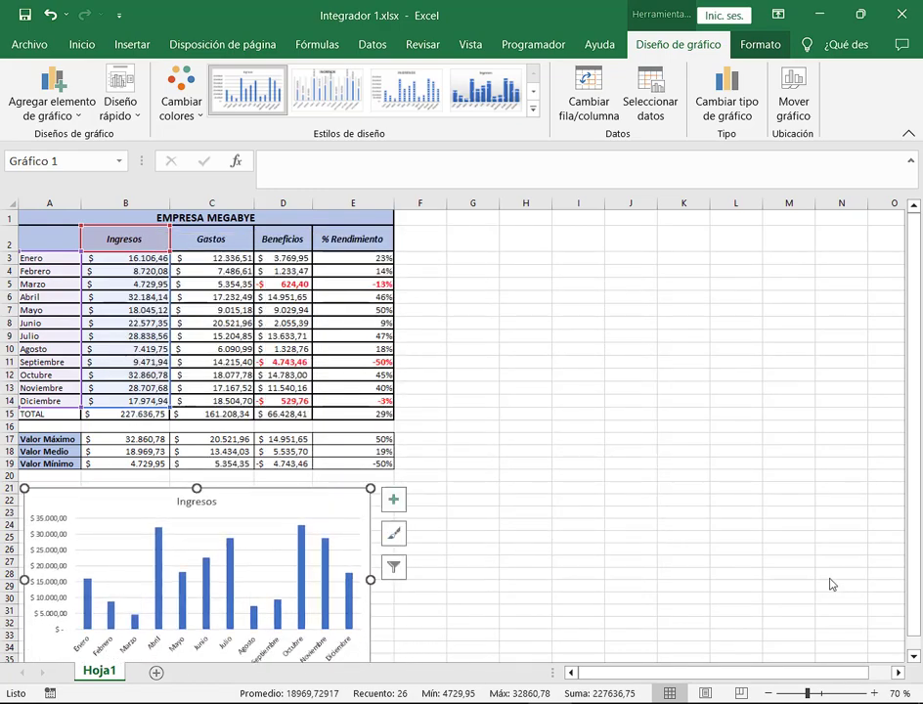
Review the Ingresos chart in its place beneath the Valor Máximo, Medio and Mínimo rows at 110 % zoom.
{"action": "left_click", "coordinate": [873, 692]}
{"action": "left_click", "coordinate": [873, 692]}
{"action": "left_click", "coordinate": [873, 693]}
{"action": "left_click", "coordinate": [873, 693]}
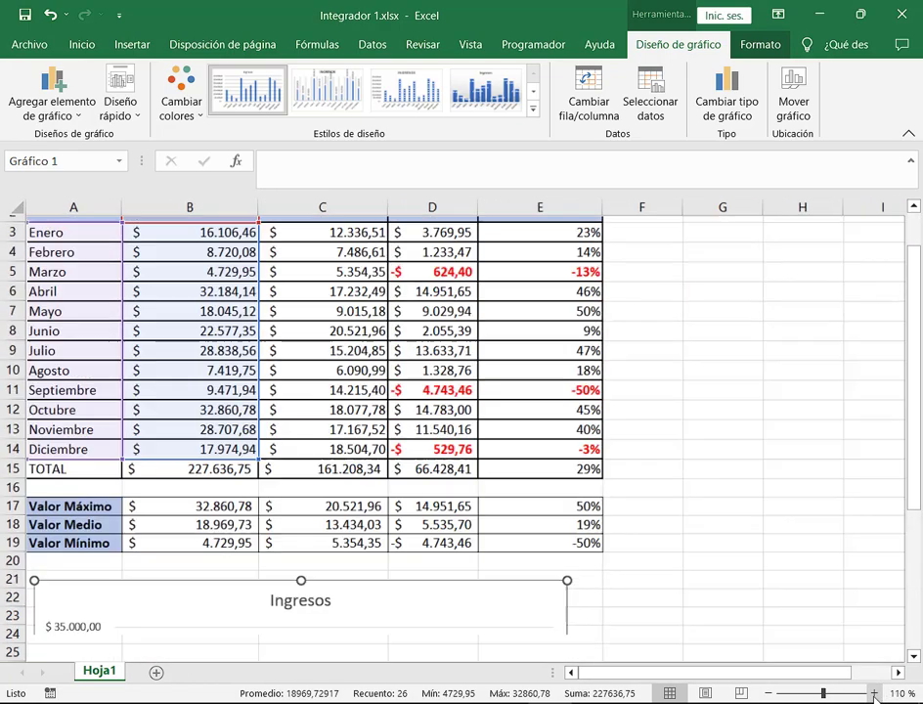
{"action": "scroll", "coordinate": [283, 597], "scroll_direction": "down", "scroll_amount": 7}
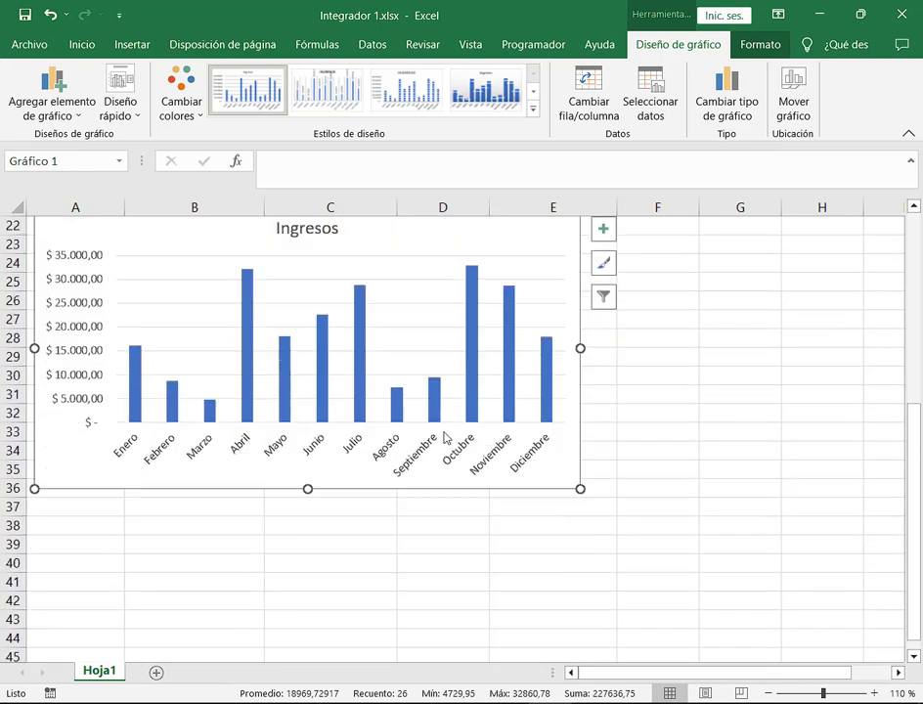
{"action": "left_click", "coordinate": [769, 420]}
{"action": "scroll", "coordinate": [769, 422], "scroll_direction": "up", "scroll_amount": 2}
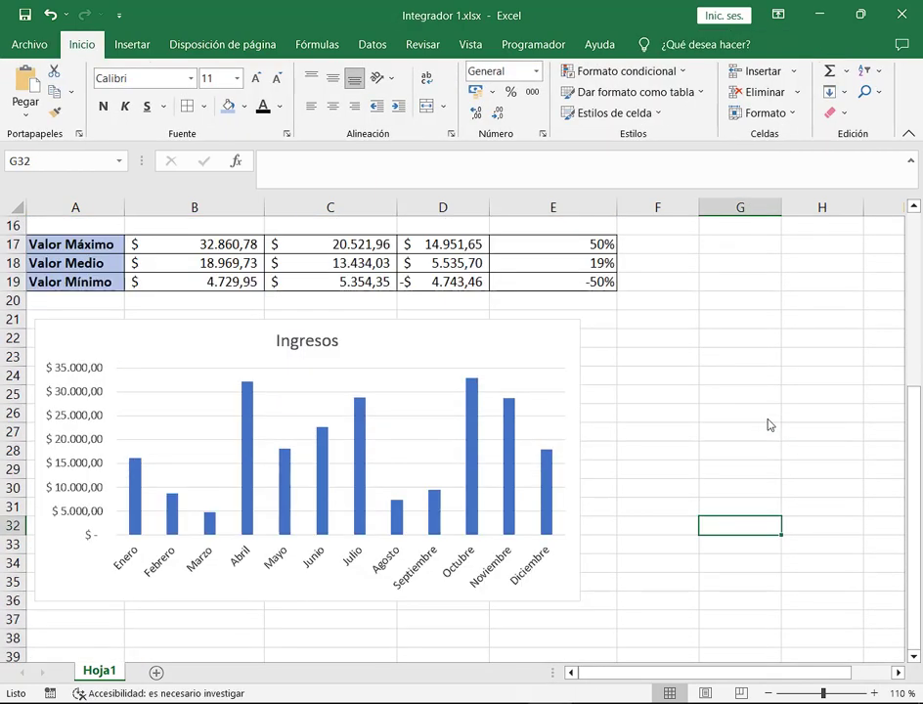
{"action": "left_click", "coordinate": [570, 330]}
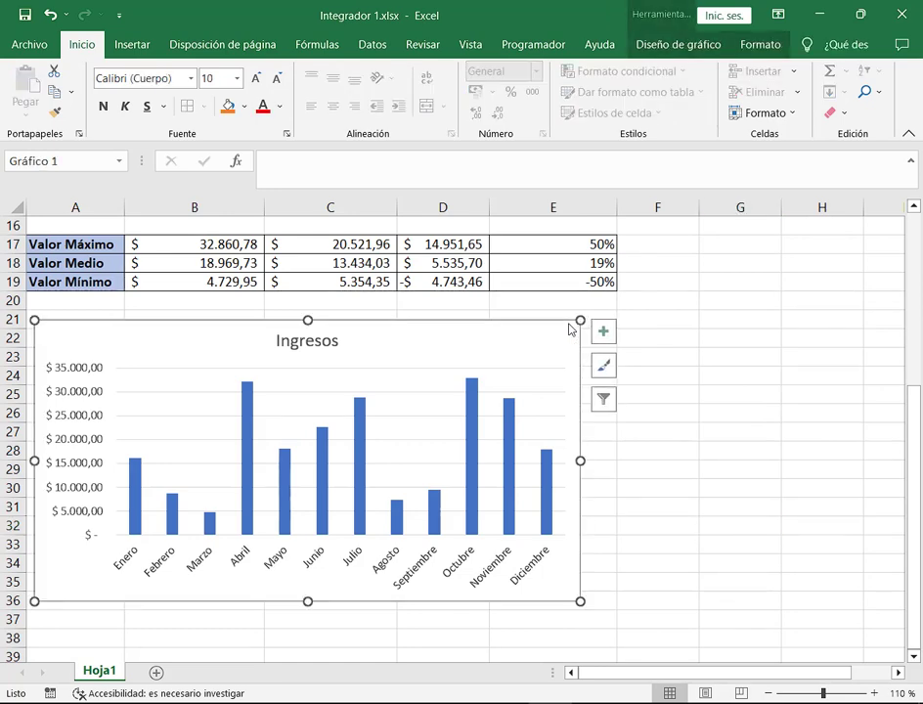
{"action": "scroll", "coordinate": [455, 403], "scroll_direction": "up", "scroll_amount": 3}
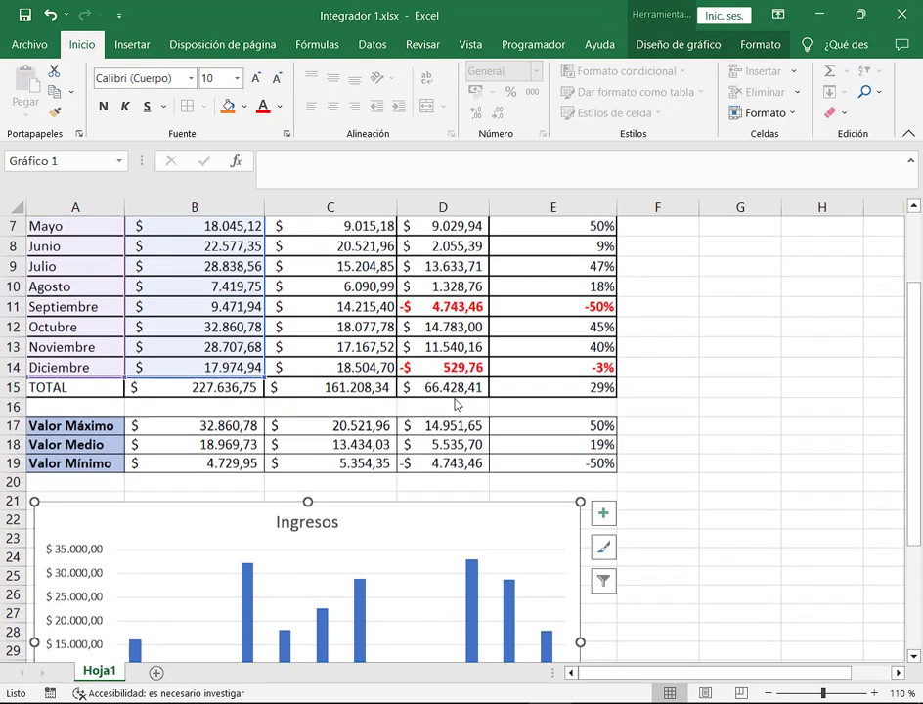
Review the summary values in B17:E19 and the monthly Ingresos and Gastos figures in B3:C13.
{"action": "left_click", "coordinate": [244, 430]}
{"action": "left_click_drag", "start_coordinate": [248, 422], "coordinate": [330, 426]}
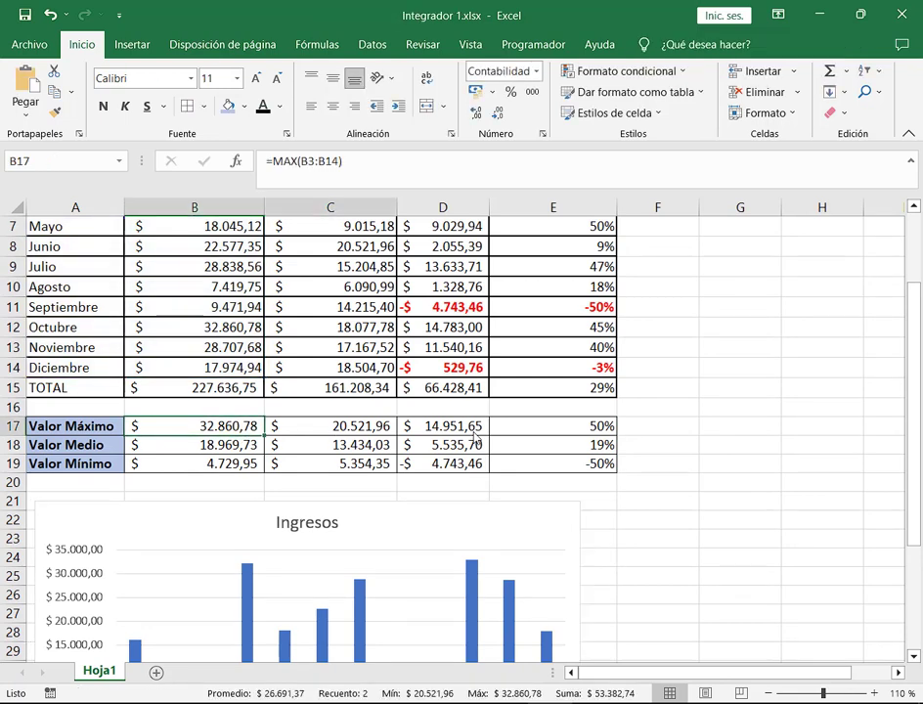
{"action": "left_click_drag", "start_coordinate": [473, 442], "coordinate": [552, 457]}
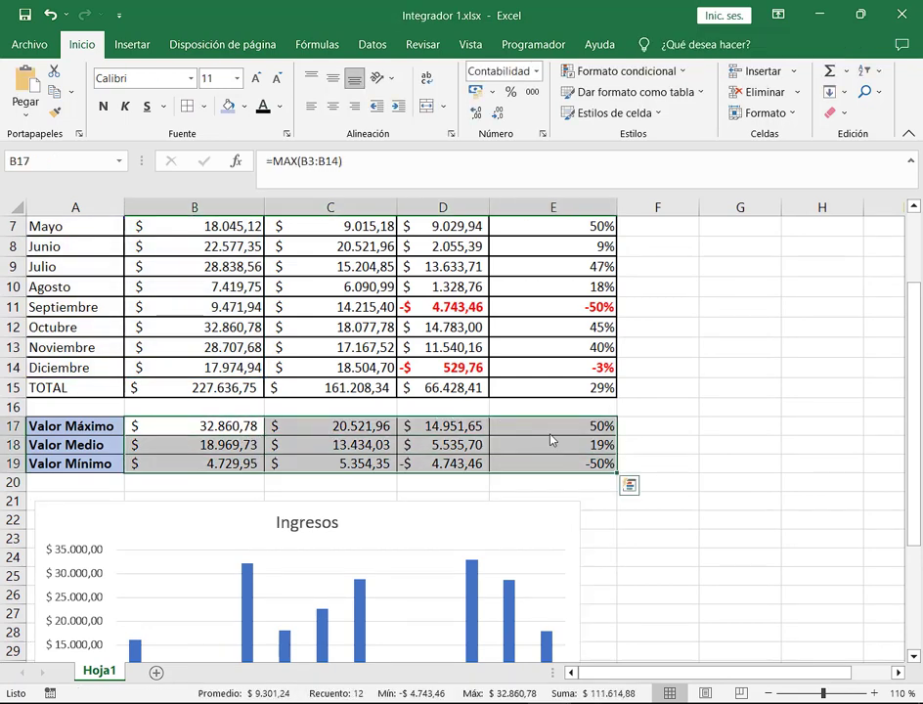
{"action": "scroll", "coordinate": [209, 312], "scroll_direction": "up", "scroll_amount": 2}
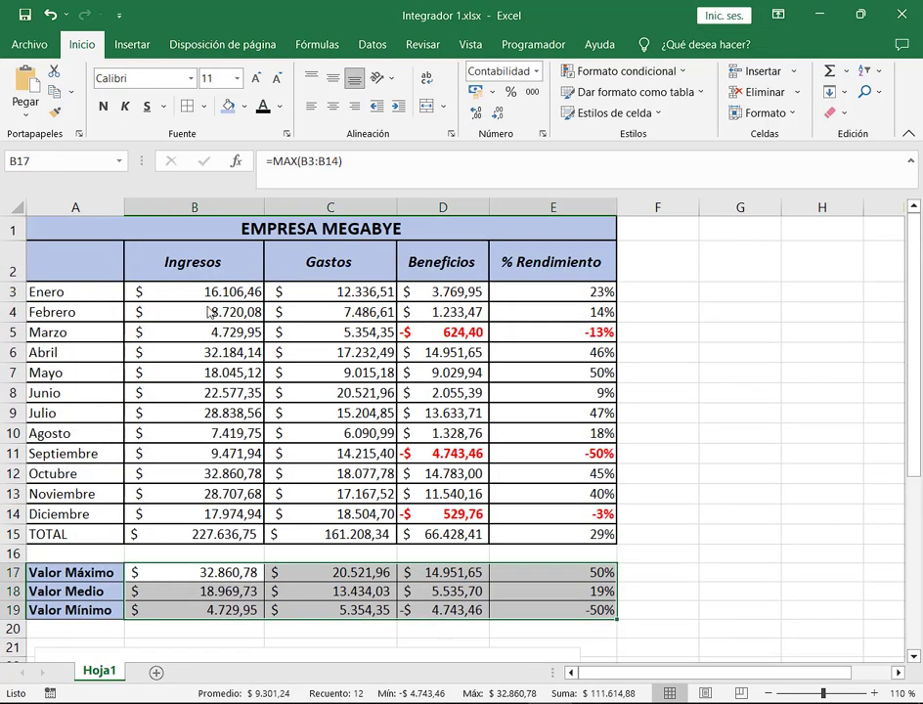
{"action": "left_click_drag", "start_coordinate": [200, 291], "coordinate": [322, 494]}
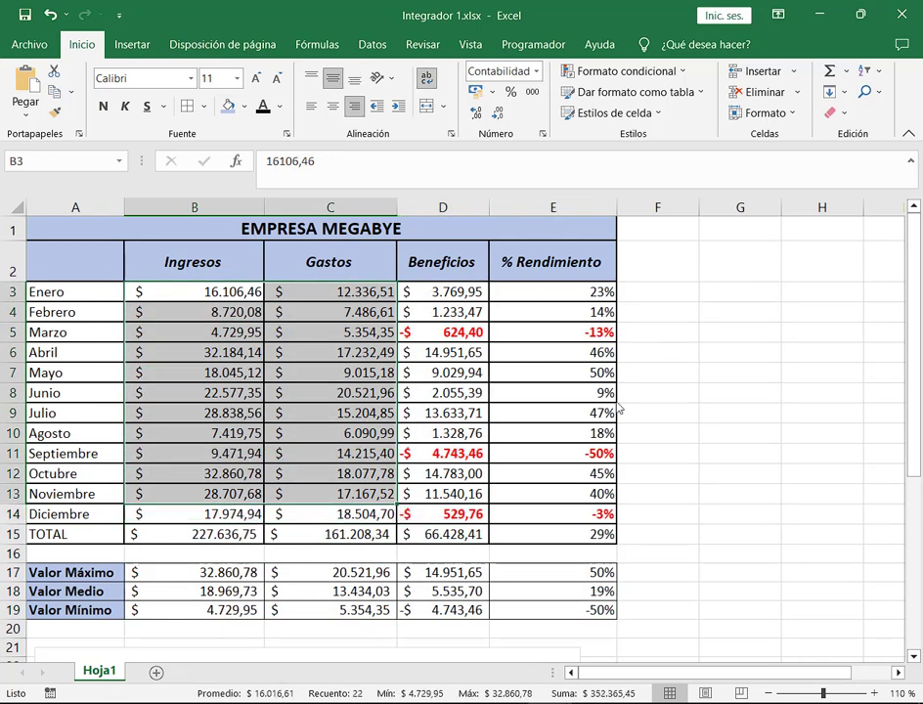
Try a Marzo Ingresos value of 20729,95 in cell B5 after comparing the original figure with its chart column.
{"action": "scroll", "coordinate": [677, 401], "scroll_direction": "down", "scroll_amount": 4}
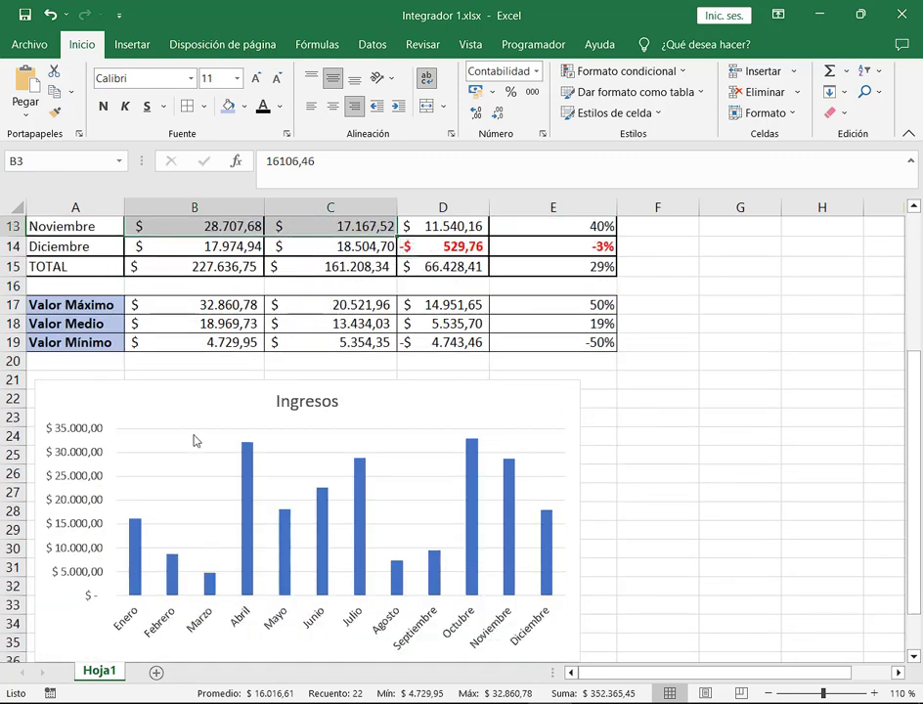
{"action": "scroll", "coordinate": [223, 612], "scroll_direction": "up", "scroll_amount": 4}
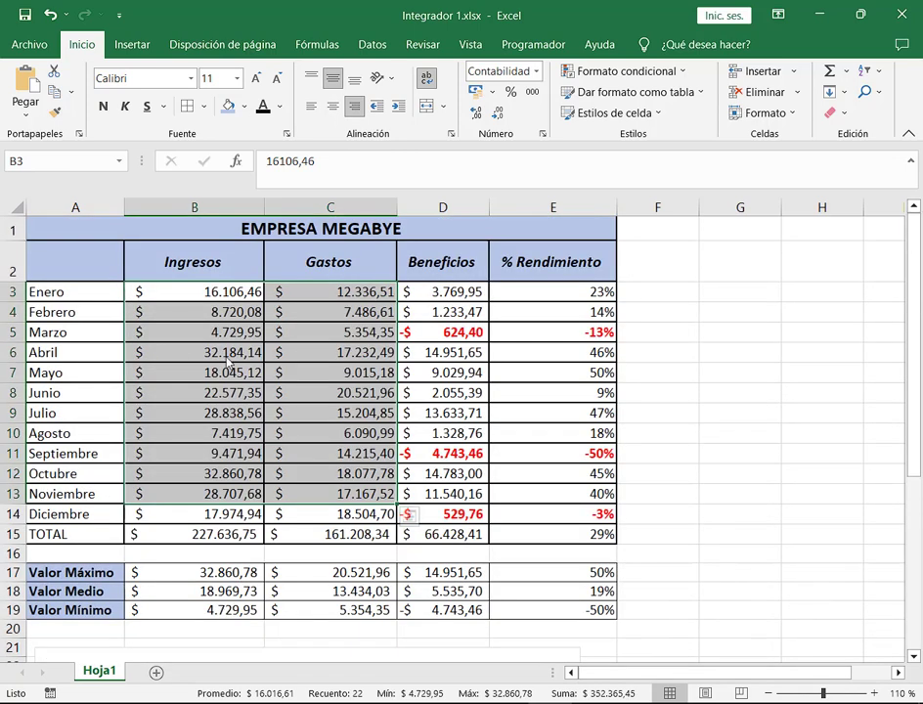
{"action": "left_click", "coordinate": [179, 333]}
{"action": "scroll", "coordinate": [203, 385], "scroll_direction": "down", "scroll_amount": 4}
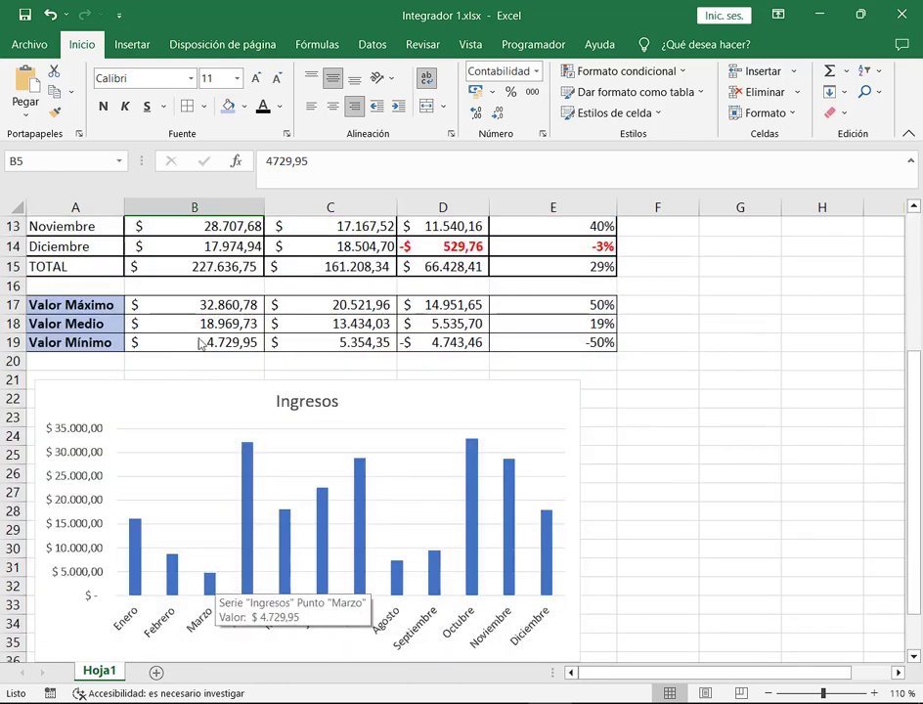
{"action": "scroll", "coordinate": [235, 357], "scroll_direction": "up", "scroll_amount": 4}
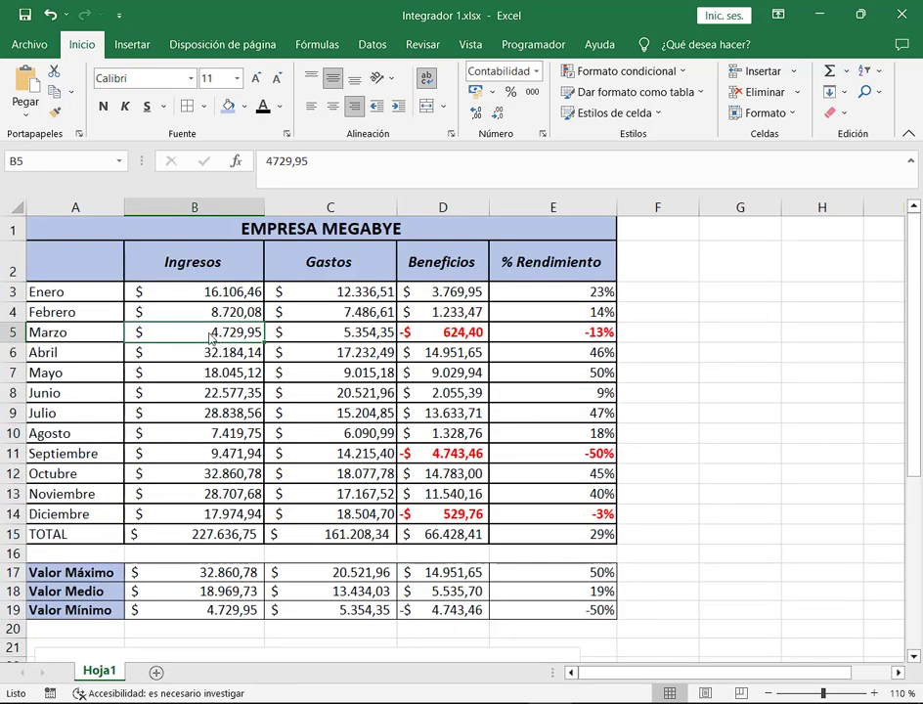
{"action": "left_click", "coordinate": [266, 161]}
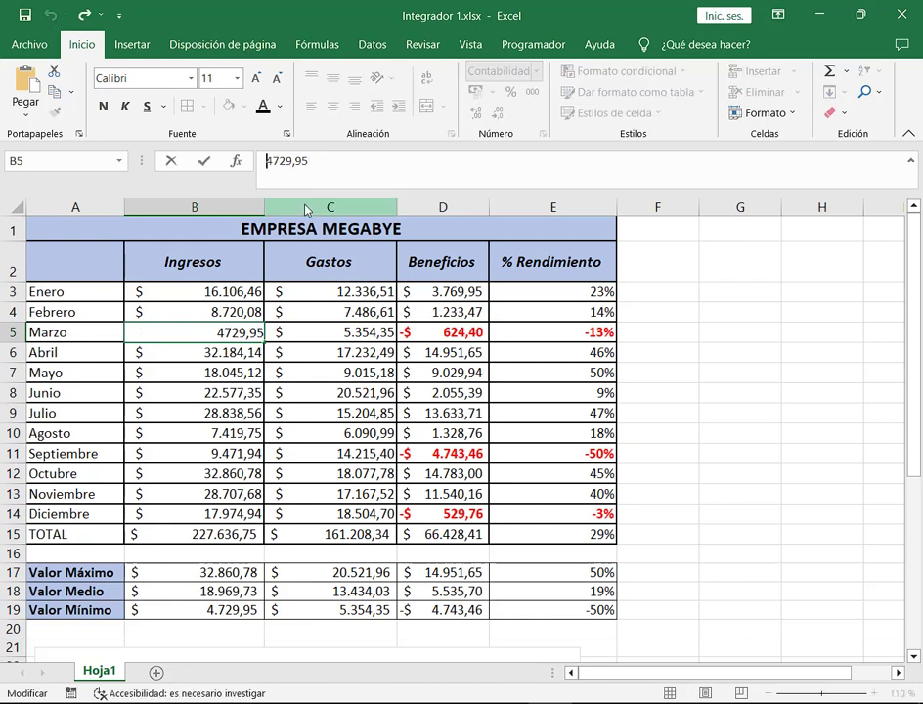
{"action": "key", "text": "Delete"}
{"action": "type", "text": "20"}
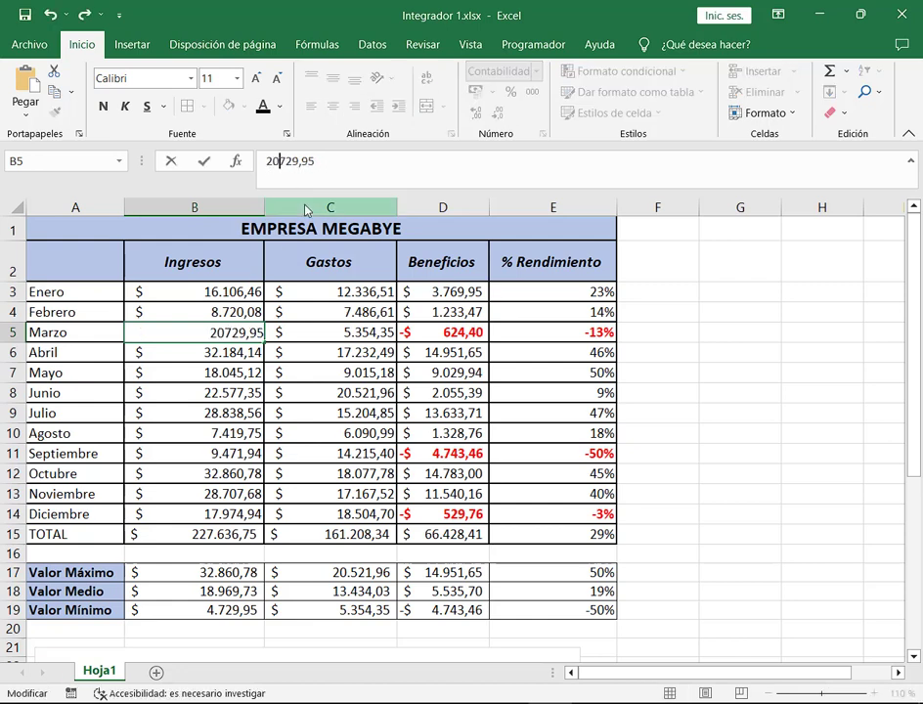
{"action": "key", "text": "Return"}
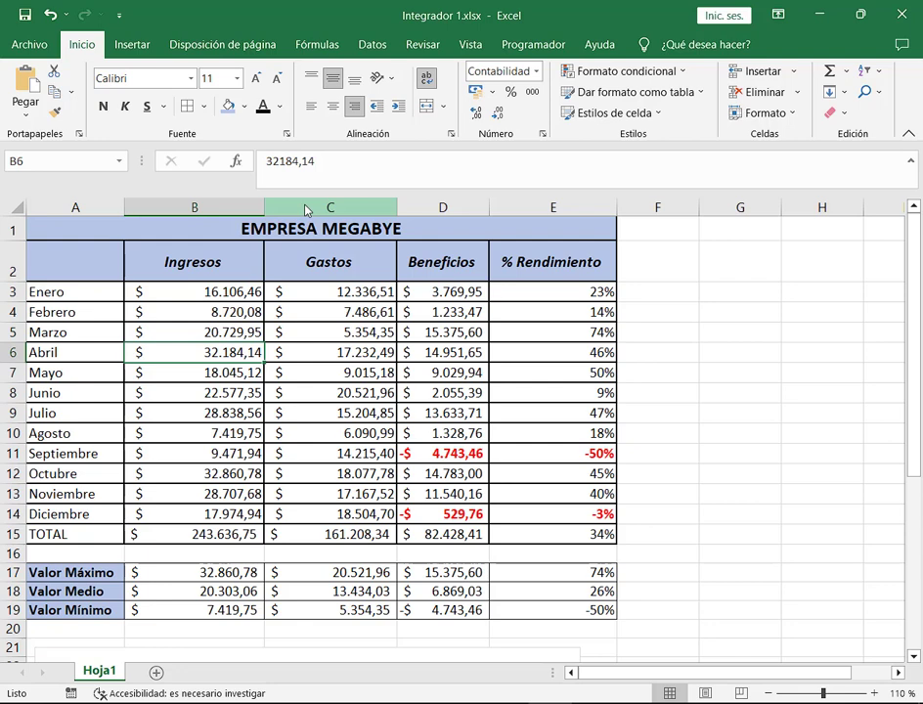
Check the Marzo column in the Ingresos chart, undo the last change to the Marzo value and recheck the chart.
{"action": "scroll", "coordinate": [382, 273], "scroll_direction": "down", "scroll_amount": 6}
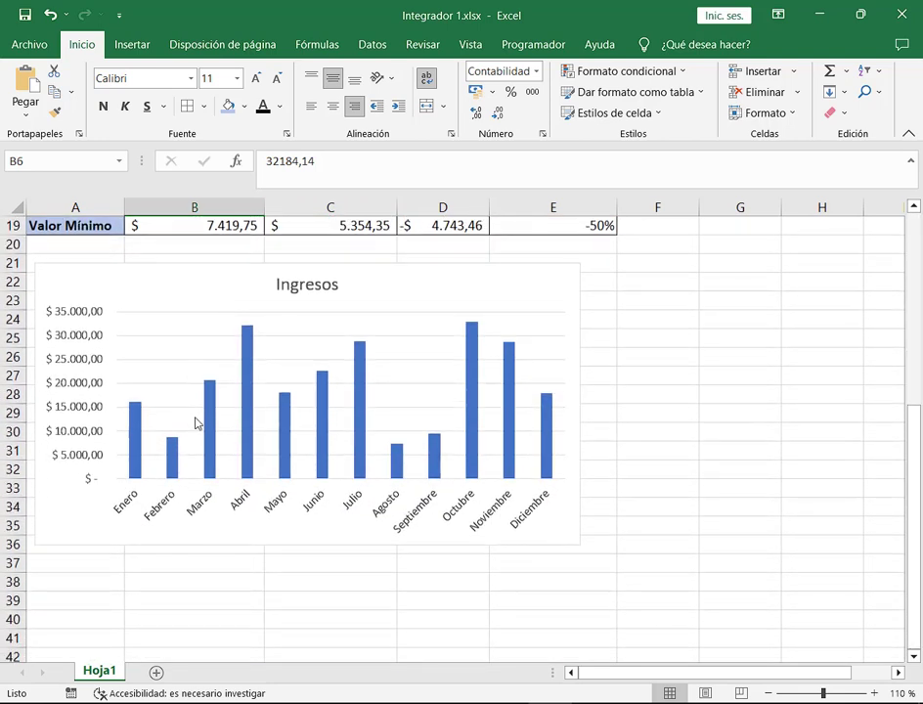
{"action": "mouse_move", "coordinate": [213, 420]}
{"action": "left_click", "coordinate": [46, 14]}
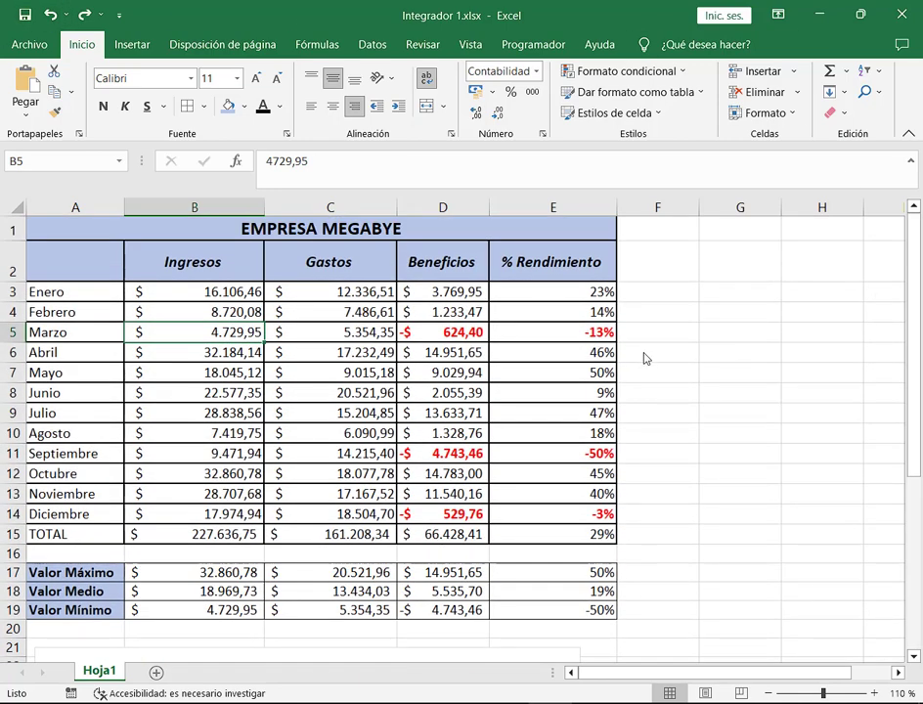
{"action": "scroll", "coordinate": [642, 354], "scroll_direction": "down", "scroll_amount": 5}
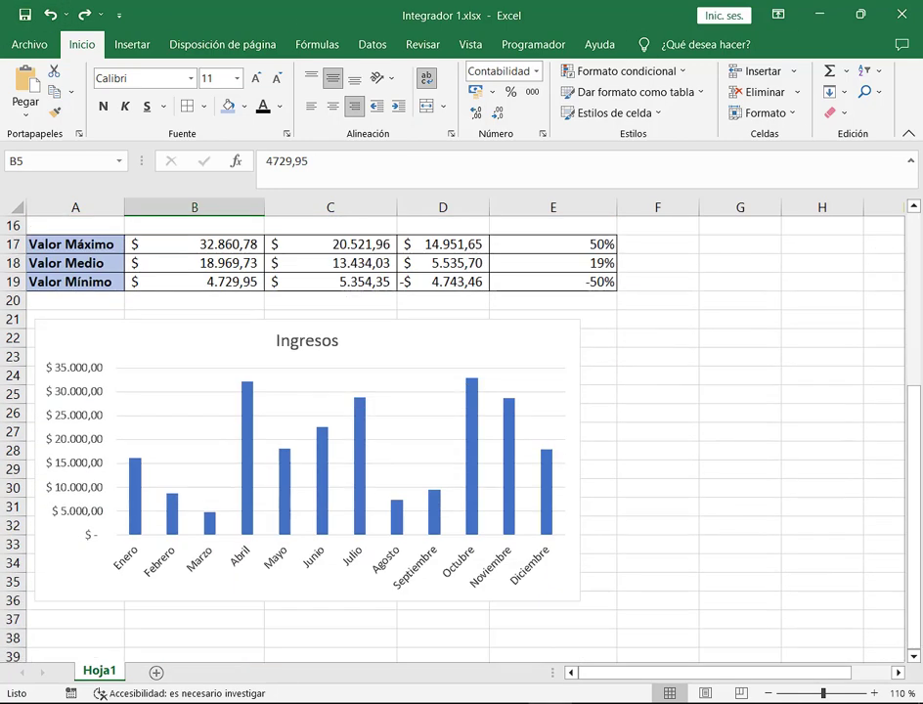
Check the call messages in Google Meet and return to the Integrador 1.xlsx workbook in Excel.
{"action": "left_click", "coordinate": [146, 630]}
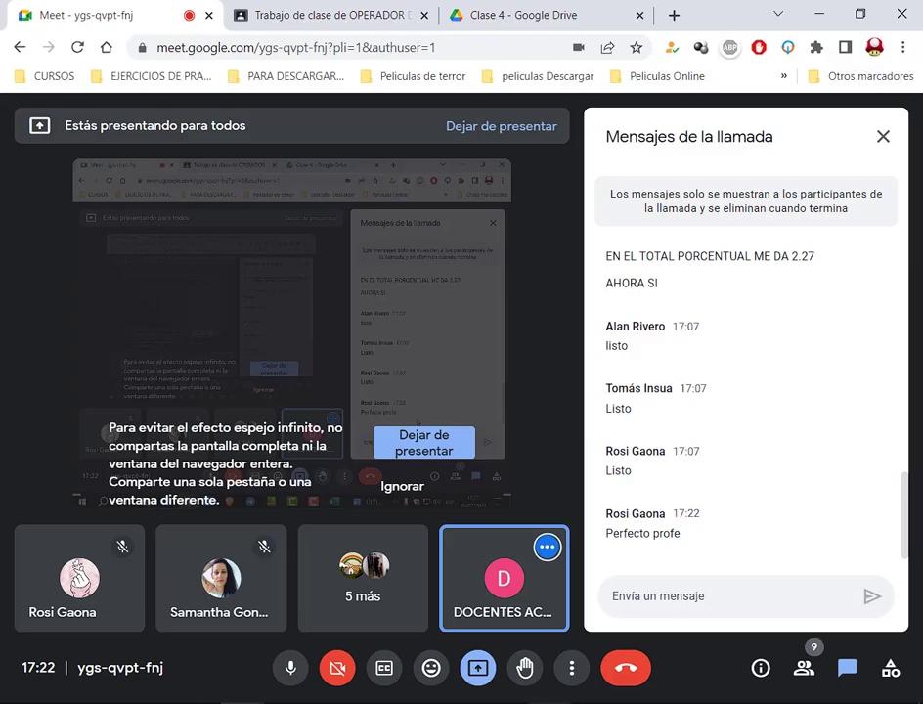
{"action": "left_click", "coordinate": [540, 617]}
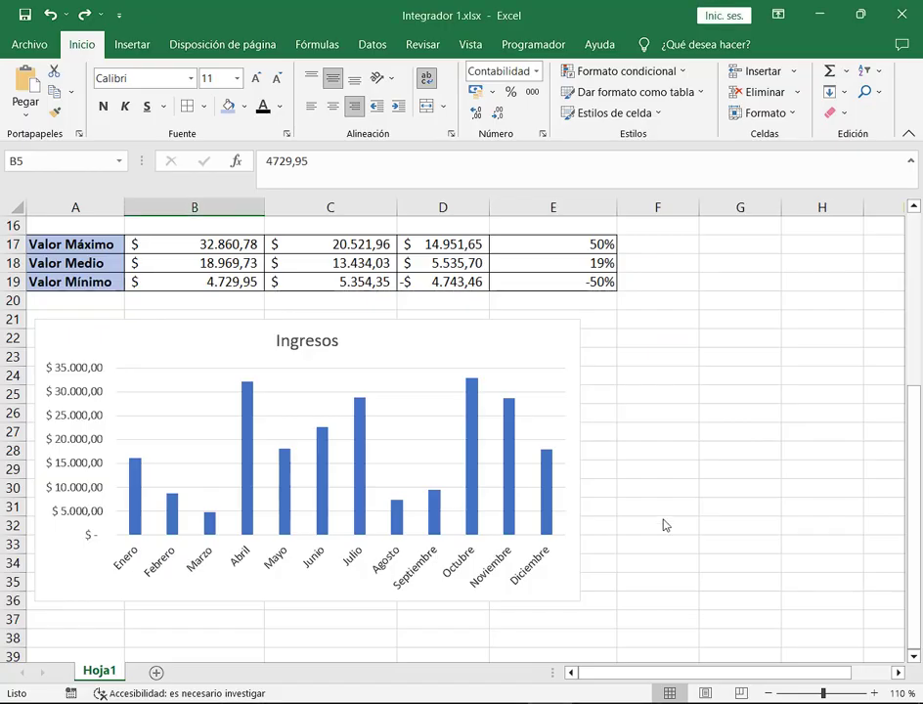
Change the Ingresos chart type to Columna agrupada 3D, using the single-colour variant with months along the axis.
{"action": "left_click", "coordinate": [560, 329]}
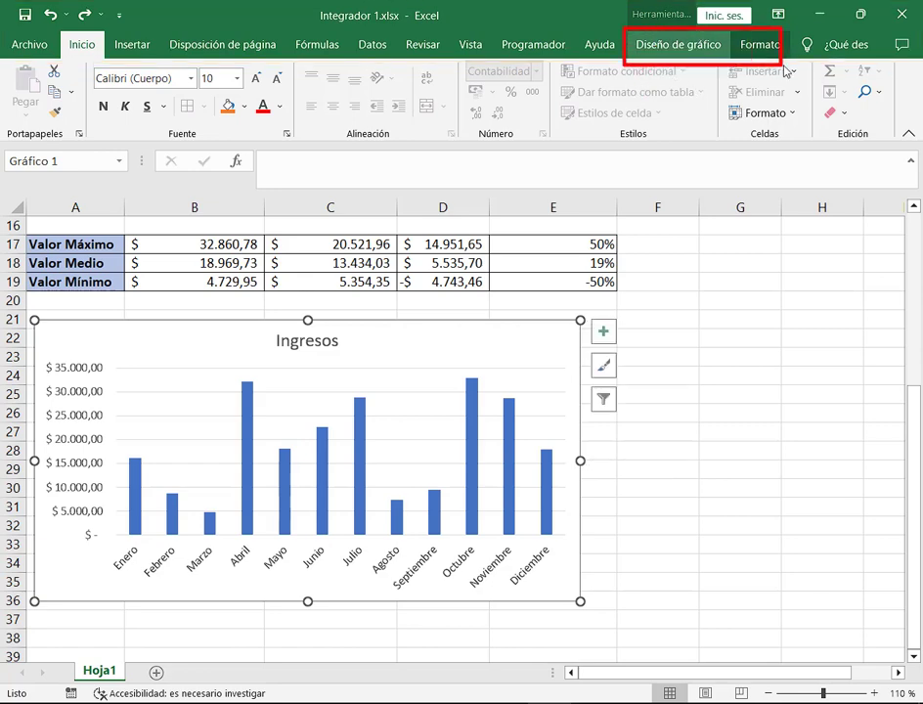
{"action": "left_click", "coordinate": [699, 46]}
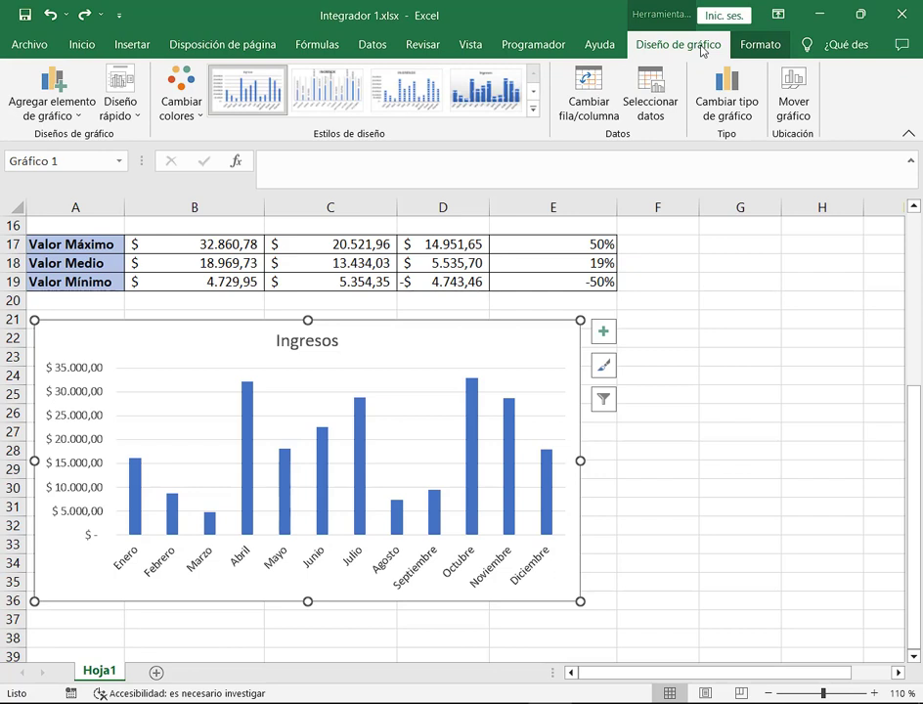
{"action": "left_click", "coordinate": [757, 111]}
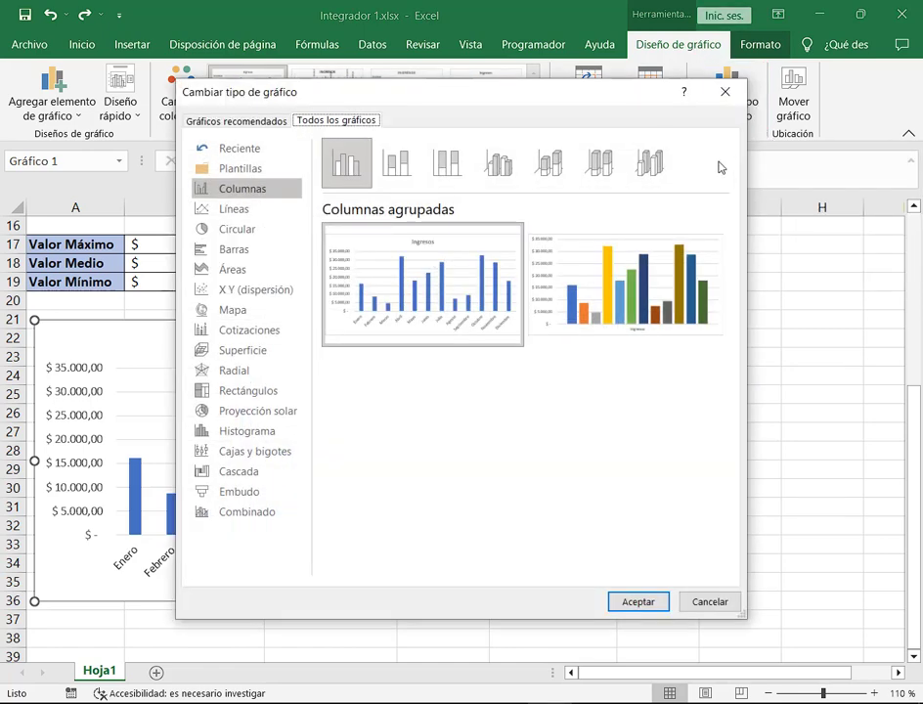
{"action": "left_click", "coordinate": [519, 175]}
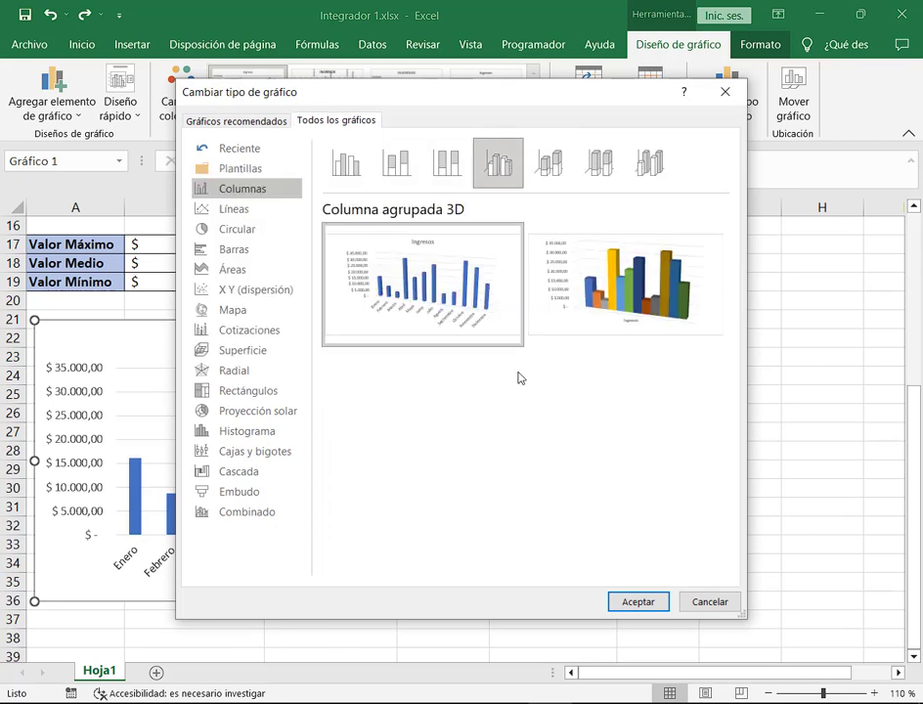
{"action": "mouse_move", "coordinate": [627, 297]}
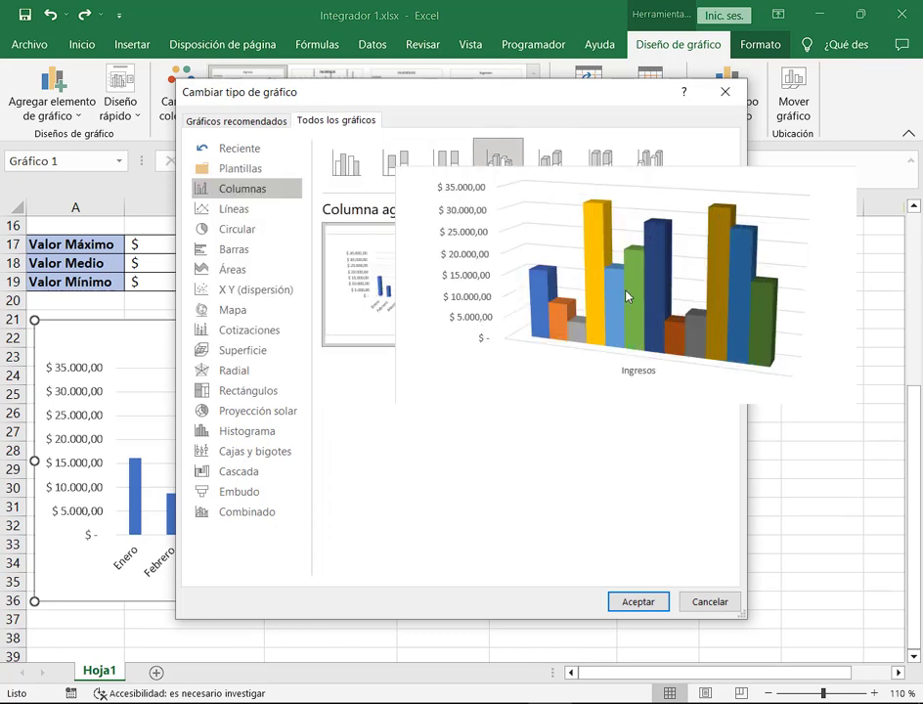
{"action": "mouse_move", "coordinate": [405, 311]}
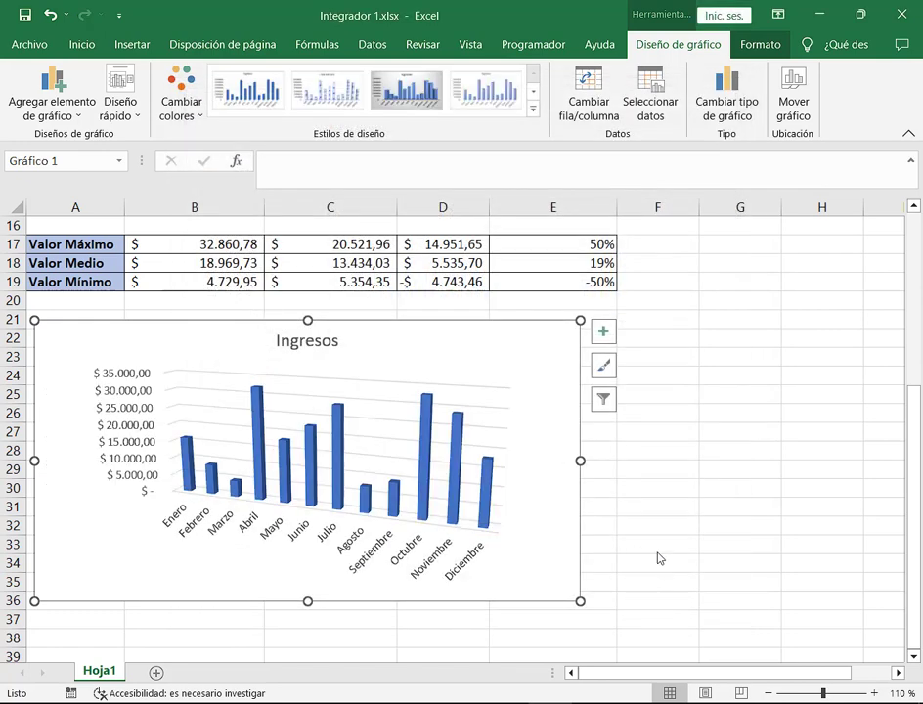
Compare the Circular chart subtypes, including Circular 3D and Anillos, and change the Ingresos chart to the plain Circular type.
{"action": "left_click", "coordinate": [736, 102]}
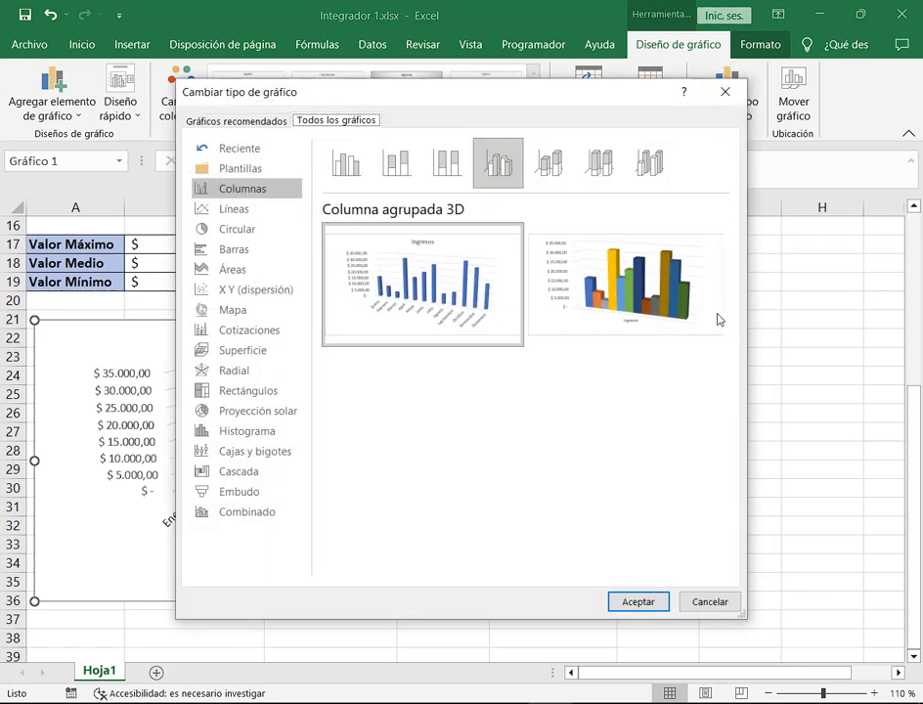
{"action": "left_click", "coordinate": [235, 231]}
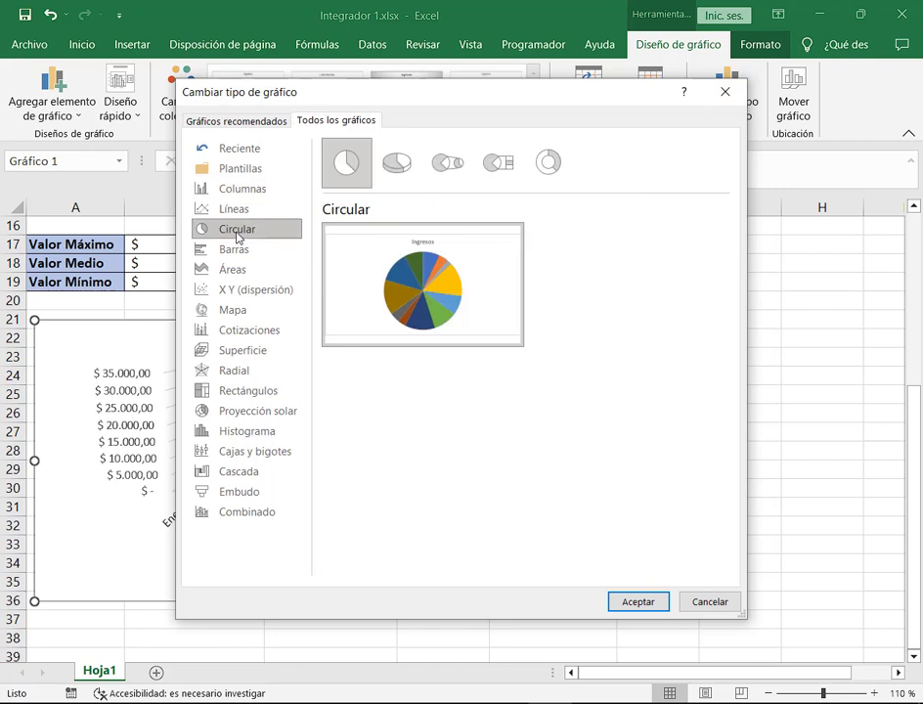
{"action": "left_click", "coordinate": [398, 171]}
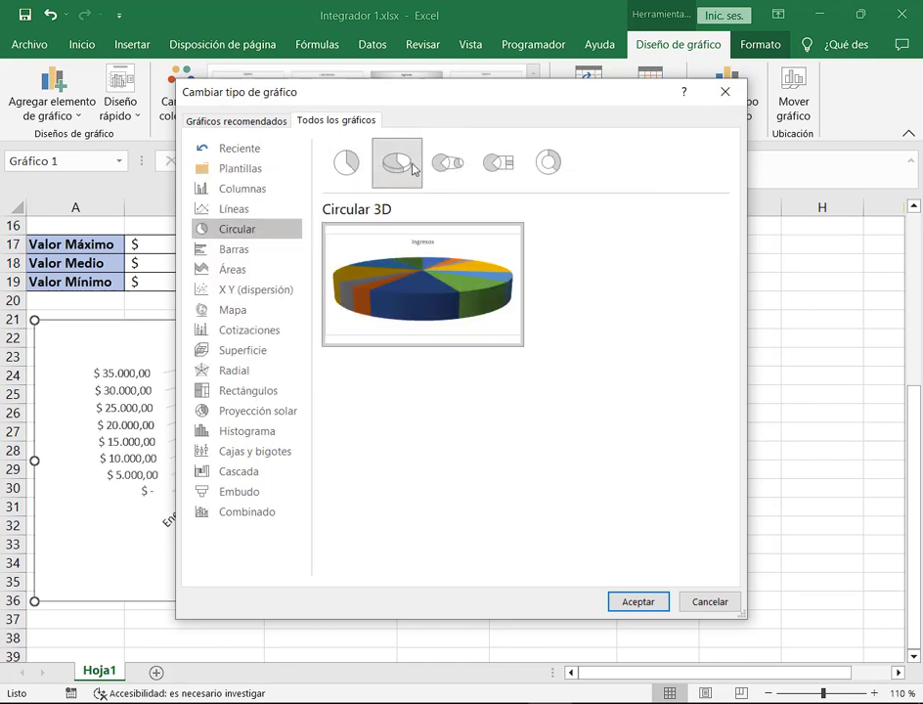
{"action": "left_click", "coordinate": [443, 166]}
{"action": "left_click", "coordinate": [499, 164]}
{"action": "left_click", "coordinate": [550, 167]}
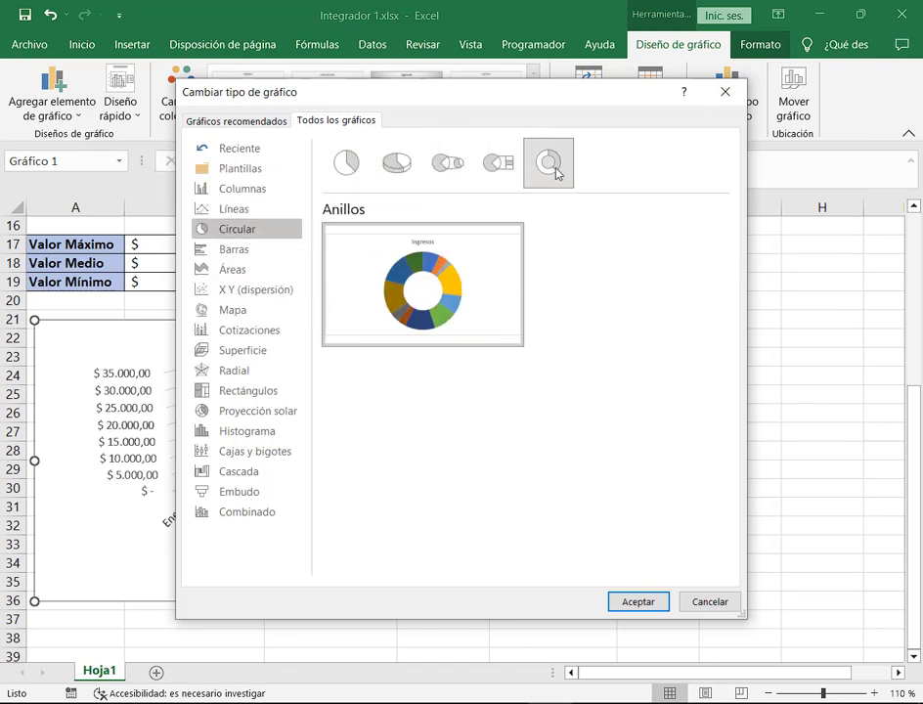
{"action": "left_click", "coordinate": [346, 163]}
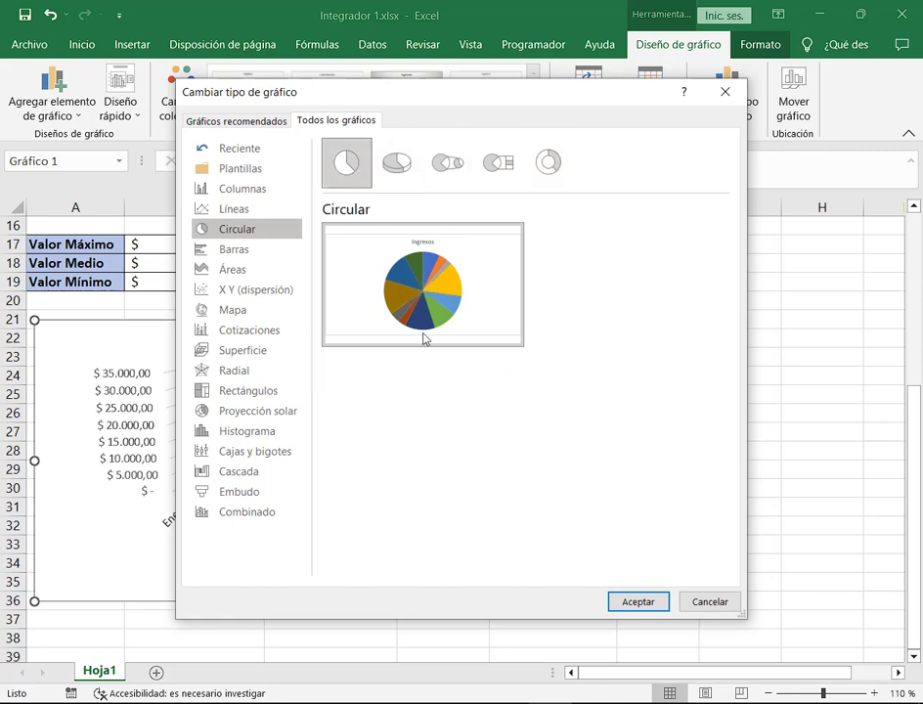
{"action": "left_click", "coordinate": [657, 604]}
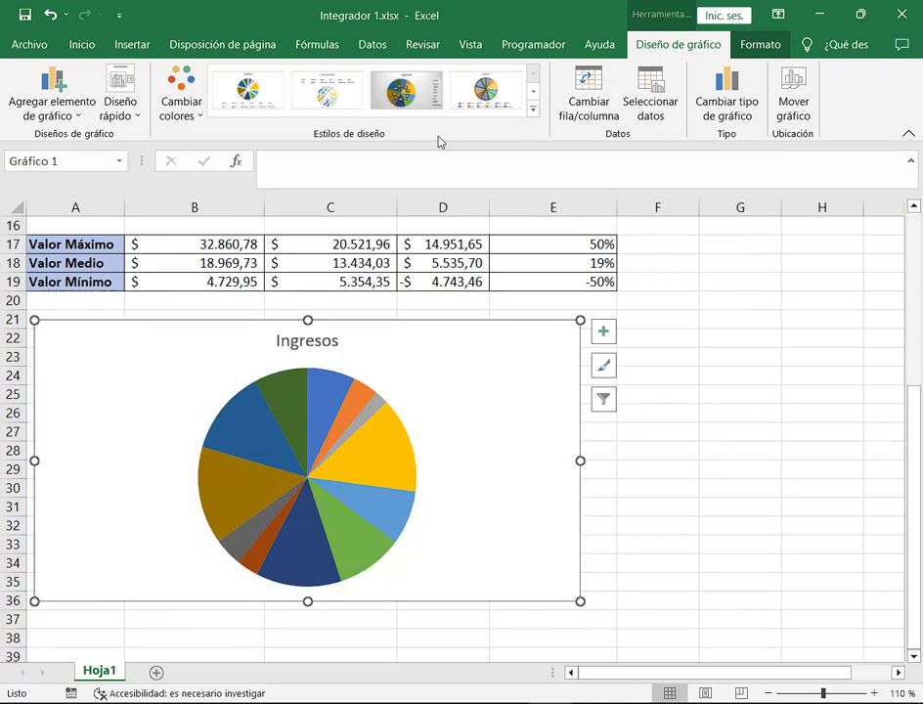
Look through the chart elements and preview the available design styles on the Ingresos pie chart.
{"action": "left_click", "coordinate": [603, 331]}
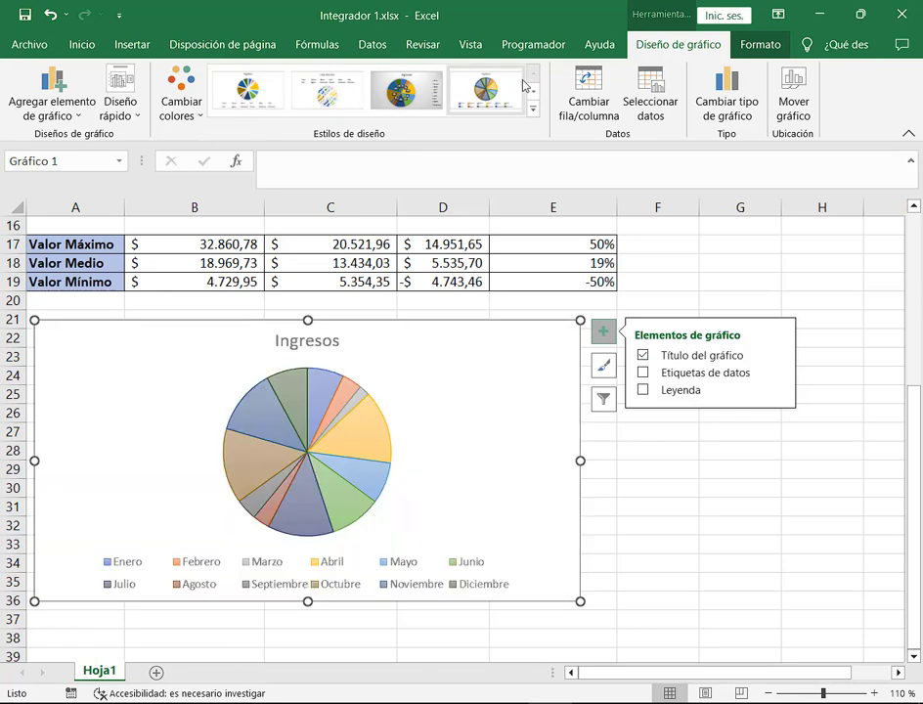
{"action": "left_click", "coordinate": [532, 110]}
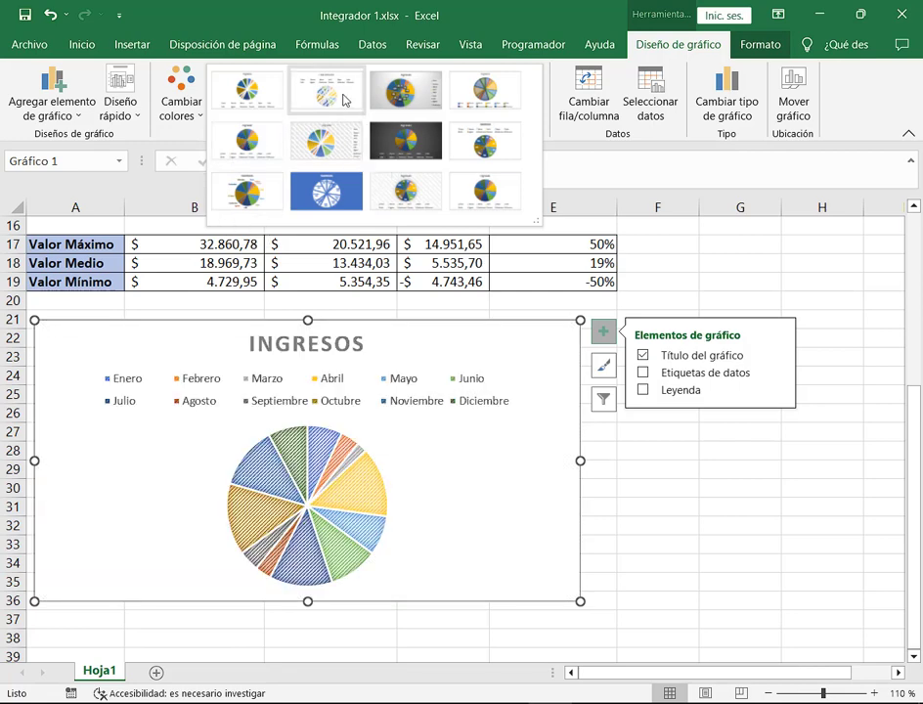
Change the Ingresos chart type back to Columnas agrupadas, using the single-colour variant.
{"action": "left_click", "coordinate": [745, 109]}
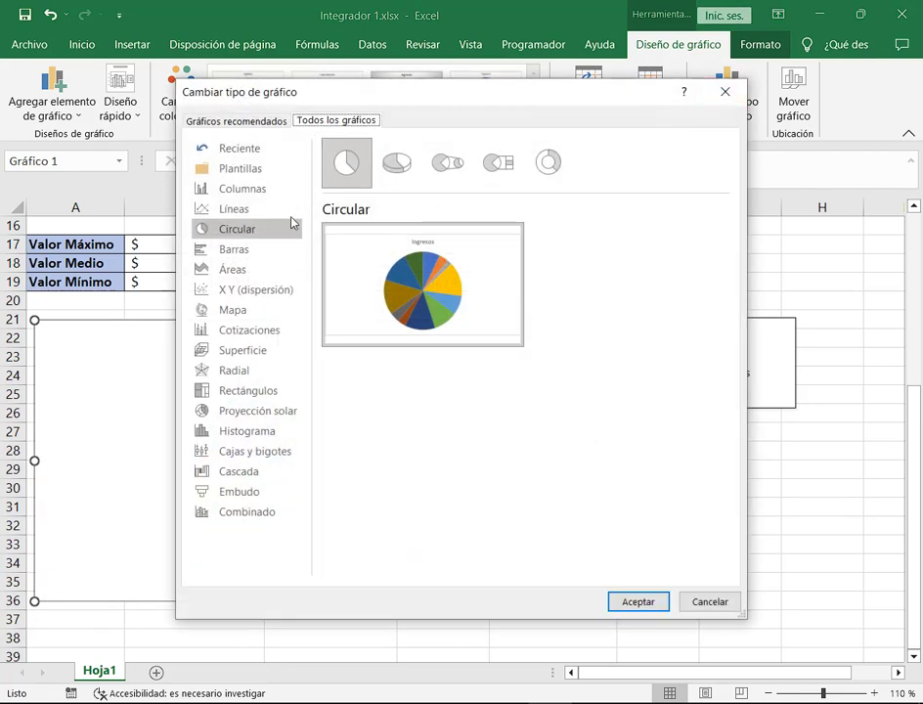
{"action": "left_click", "coordinate": [256, 190]}
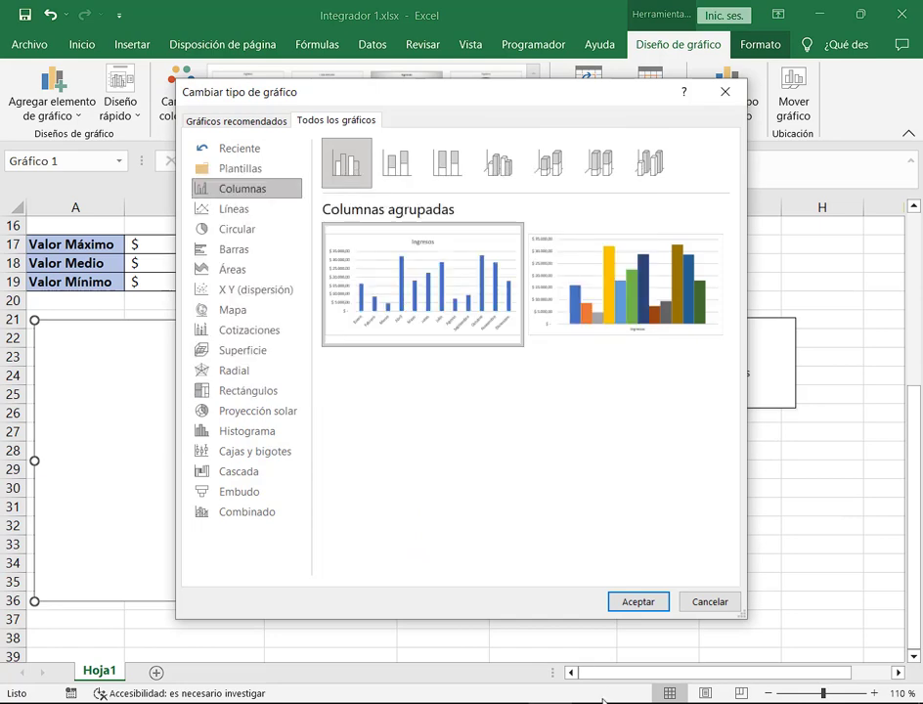
{"action": "left_click", "coordinate": [640, 602]}
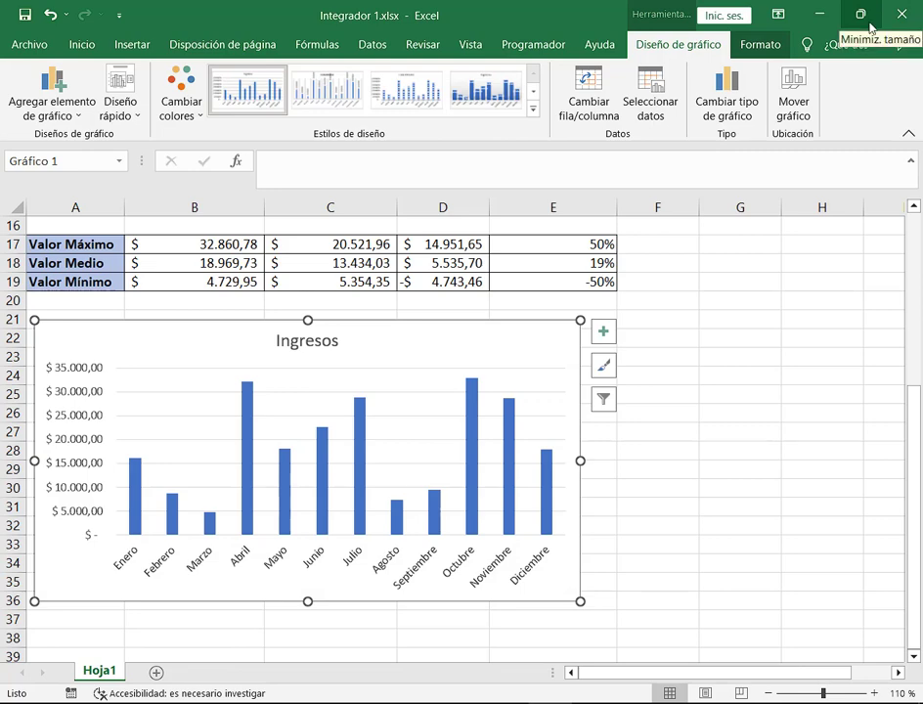
Review the chart types available for the Ingresos chart and leave the selection without applying a change.
{"action": "left_click", "coordinate": [754, 97]}
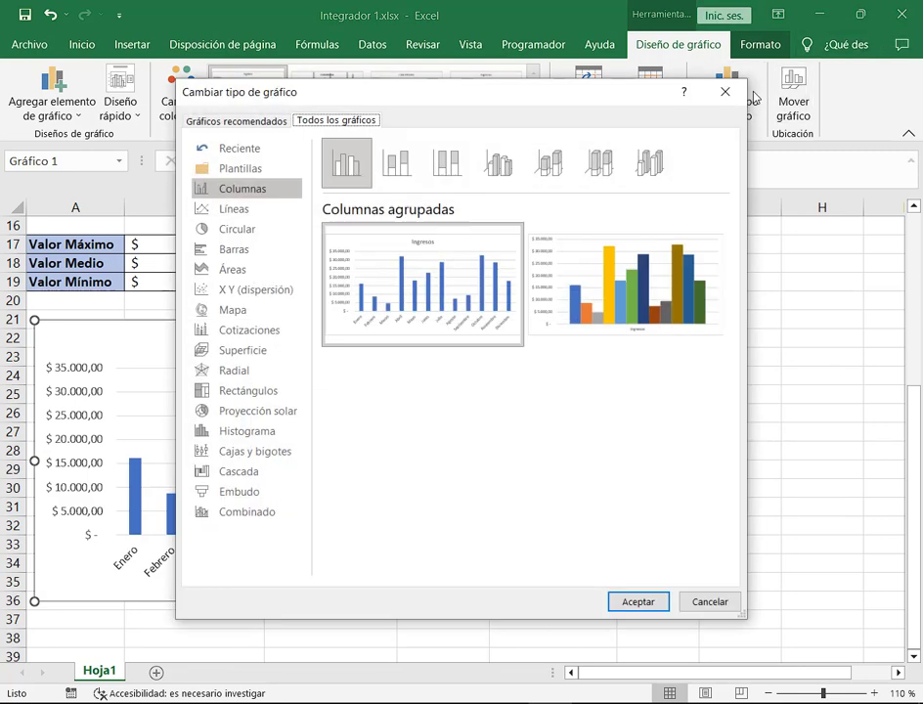
{"action": "left_click_drag", "start_coordinate": [603, 96], "coordinate": [669, 102]}
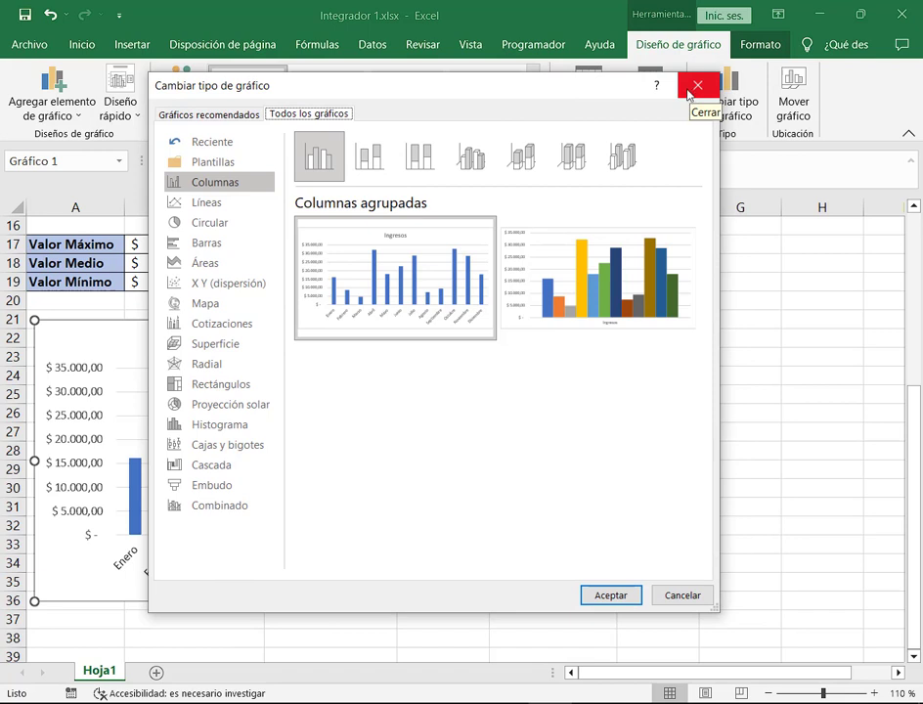
{"action": "left_click", "coordinate": [695, 86]}
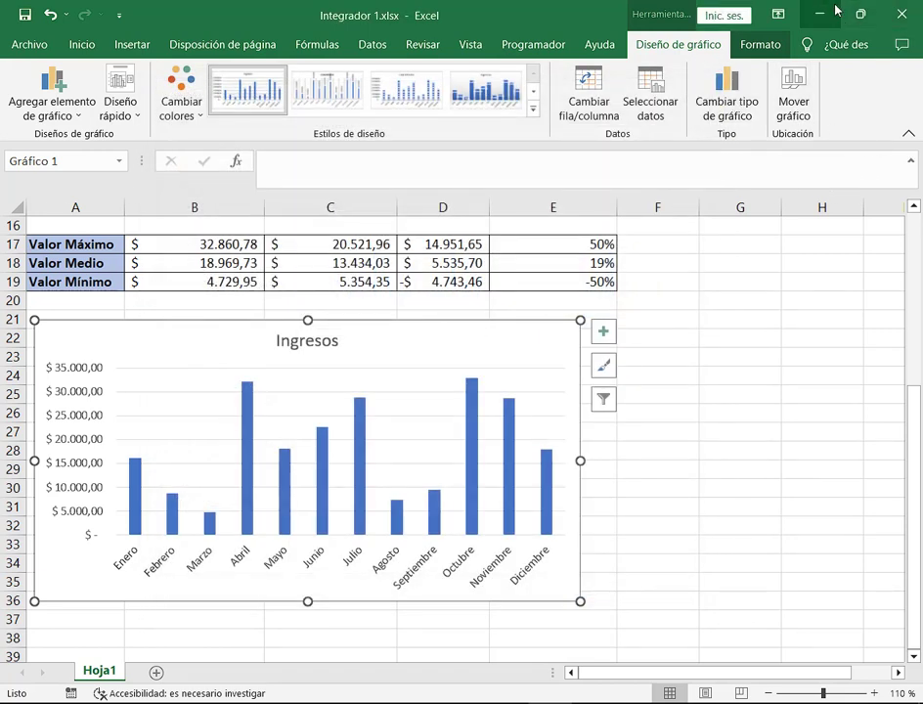
Switch between the workbook and the Google Meet call to check for new participant messages.
{"action": "key", "text": "alt+Tab"}
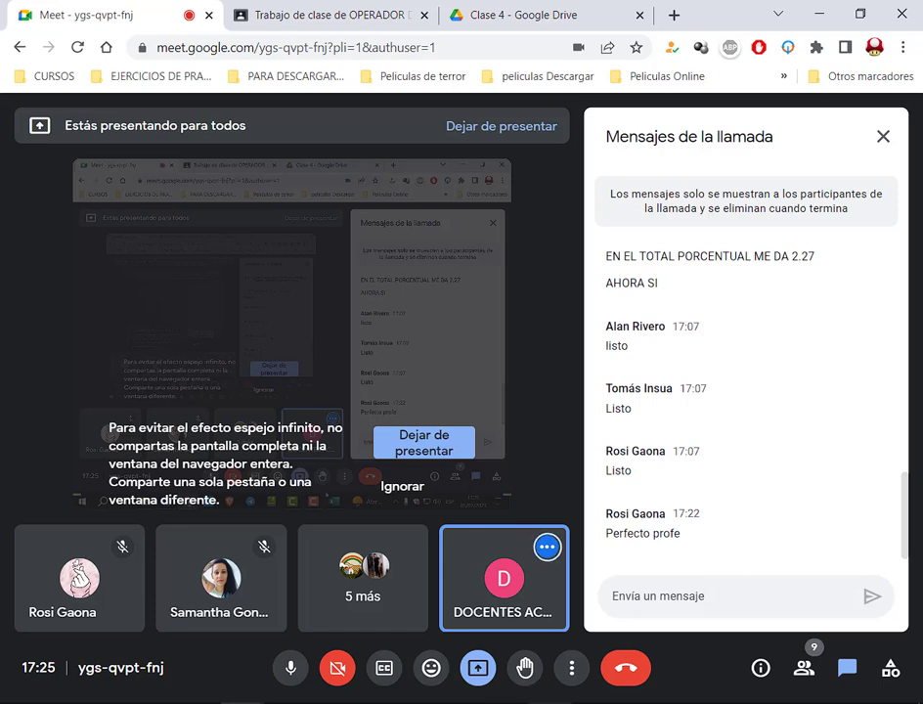
{"action": "key", "text": "alt+Tab"}
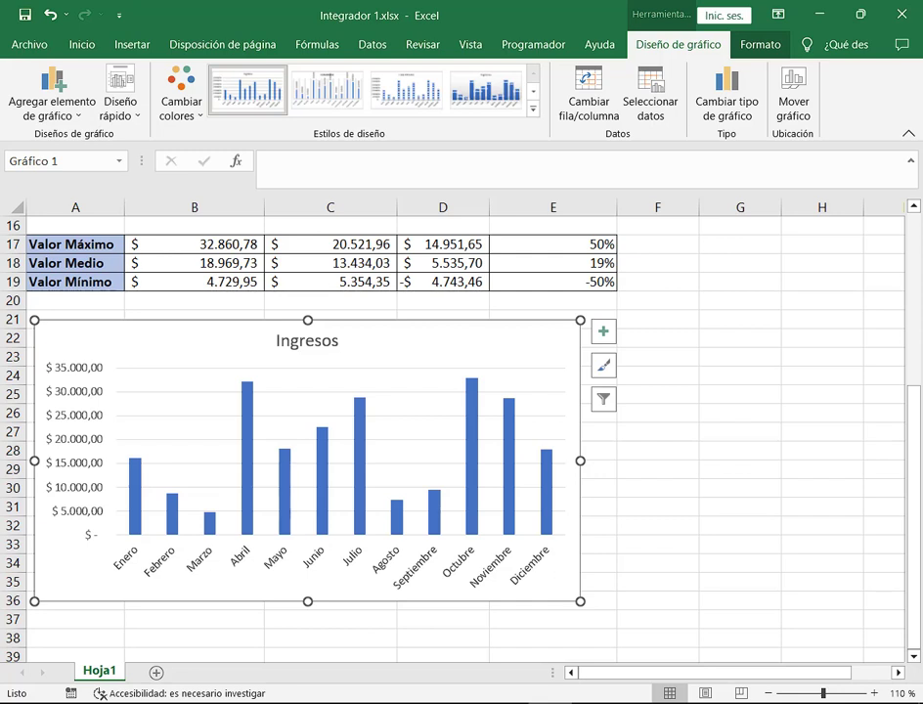
{"action": "key", "text": "alt+Tab"}
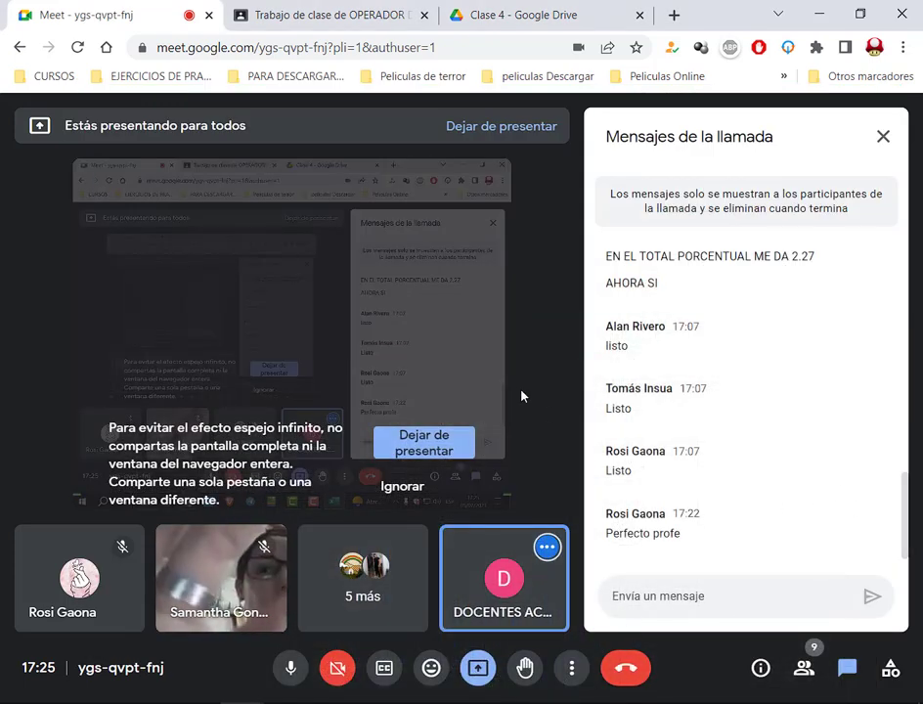
Stop presenting in the Google Meet call, hide the call messages and show the participants in full screen.
{"action": "left_click", "coordinate": [454, 447]}
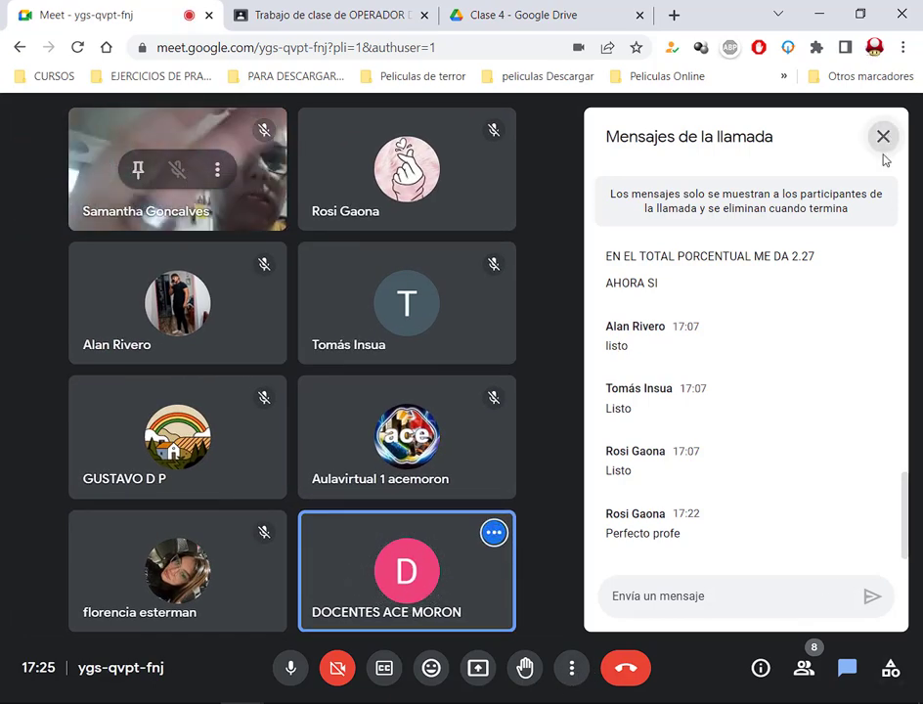
{"action": "left_click", "coordinate": [882, 152]}
{"action": "left_click", "coordinate": [571, 668]}
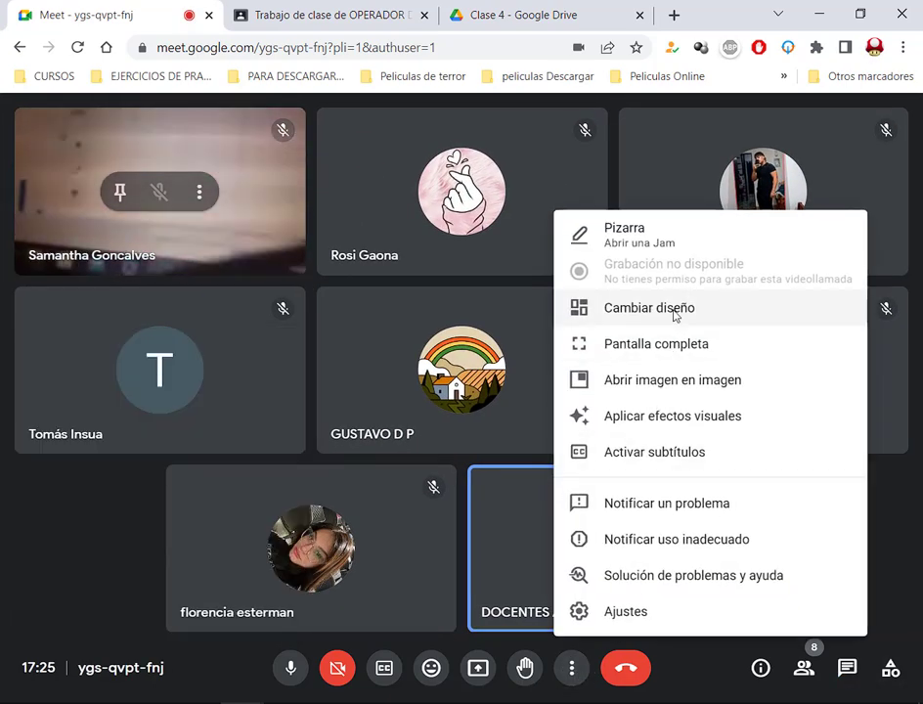
{"action": "left_click", "coordinate": [618, 344]}
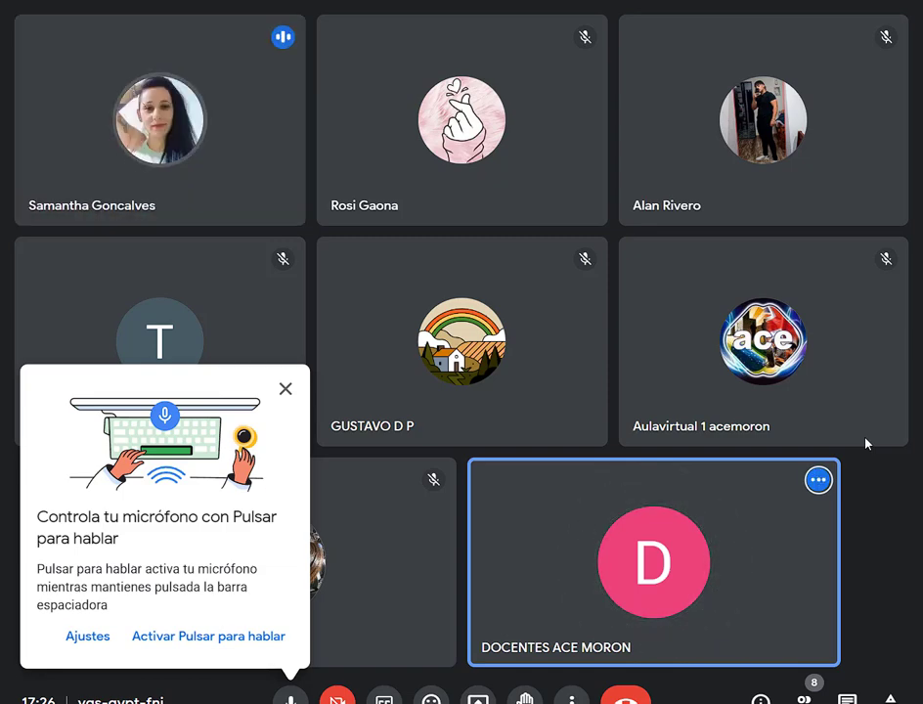
Dismiss the push-to-talk tip, show the call messages again and exit full-screen mode.
{"action": "left_click", "coordinate": [285, 388]}
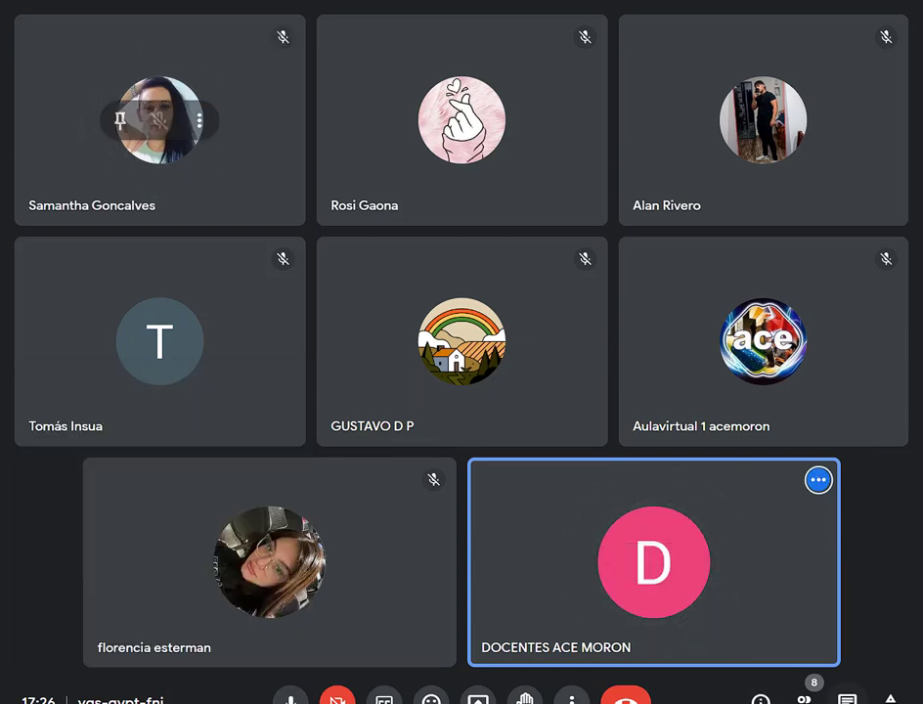
{"action": "left_click", "coordinate": [847, 700]}
{"action": "left_click", "coordinate": [571, 700]}
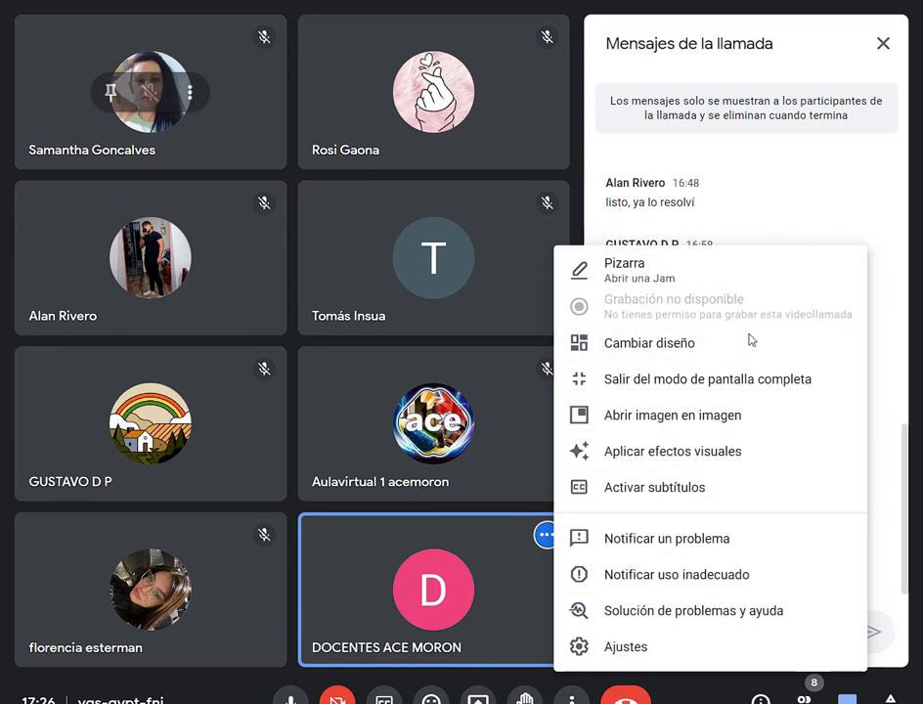
{"action": "left_click", "coordinate": [729, 382]}
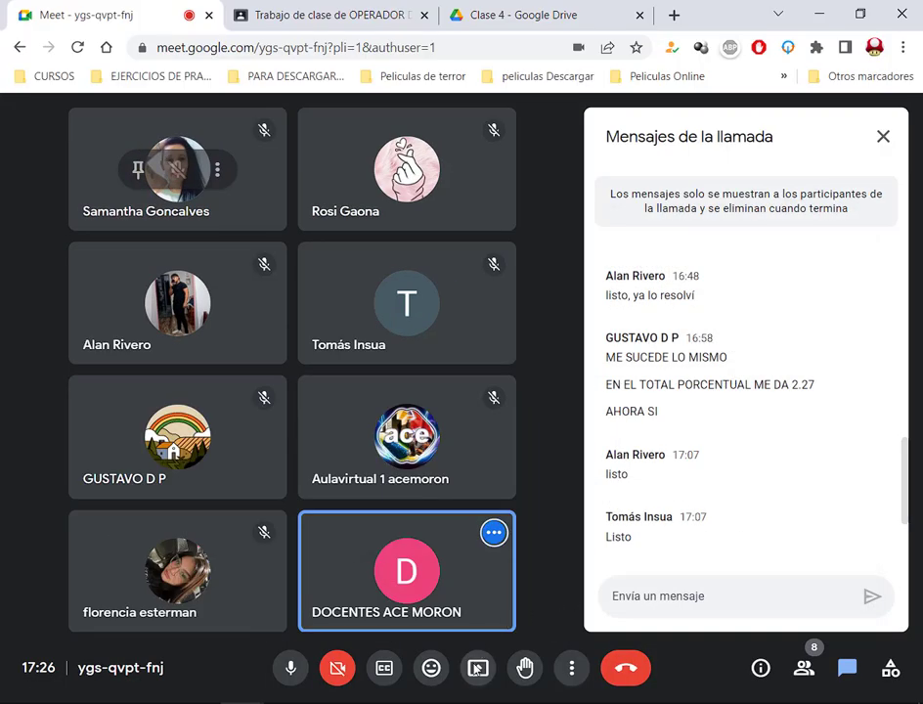
Present the entire screen in the Google Meet call again and hide the screen-sharing notice.
{"action": "left_click", "coordinate": [478, 668]}
{"action": "left_click", "coordinate": [583, 537]}
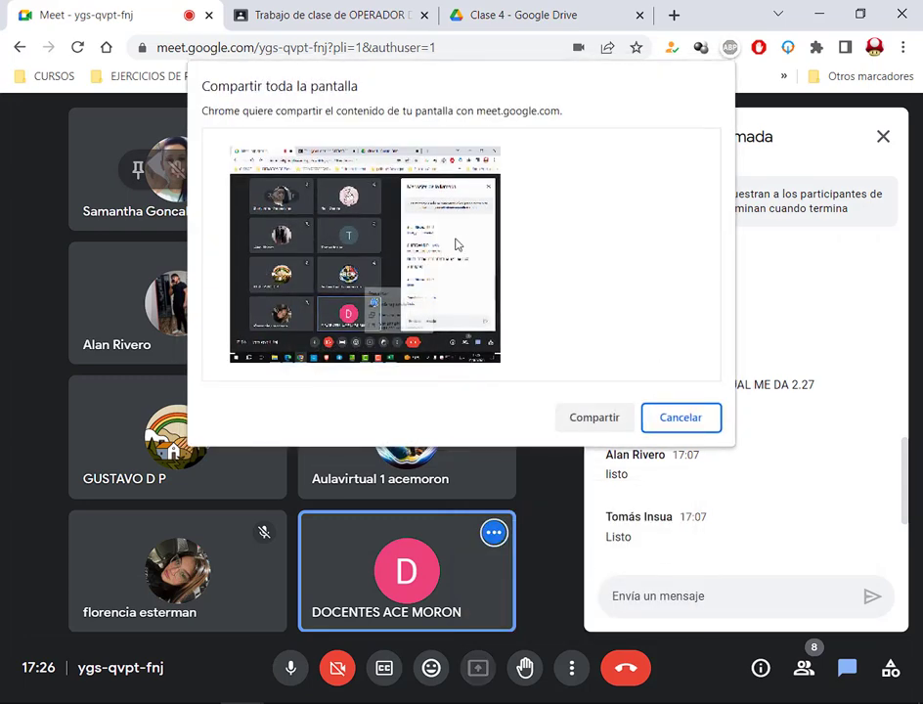
{"action": "left_click", "coordinate": [456, 245]}
{"action": "left_click", "coordinate": [587, 422]}
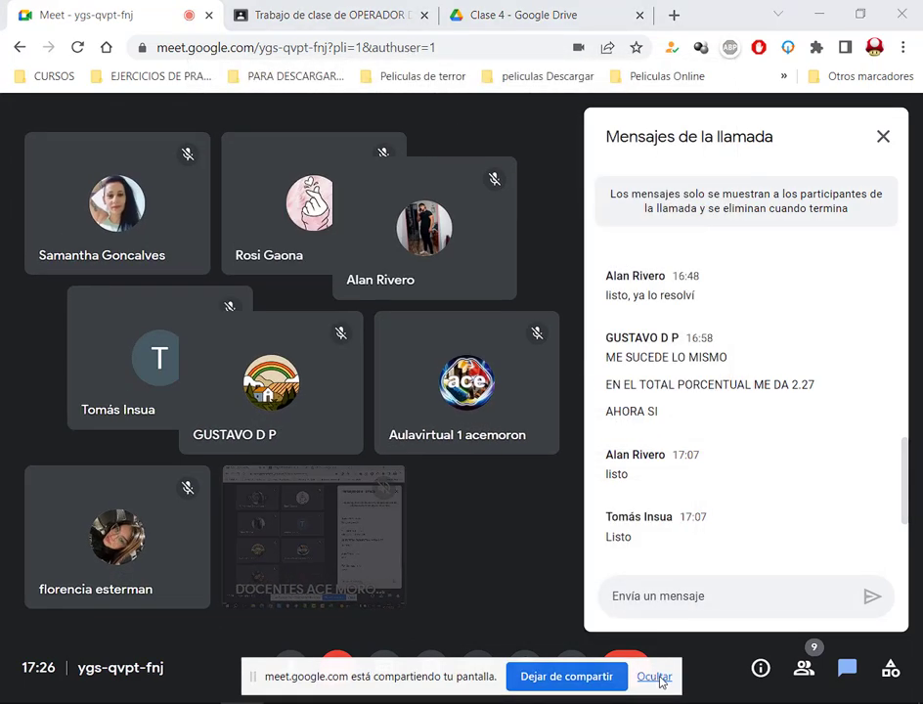
{"action": "left_click", "coordinate": [653, 676]}
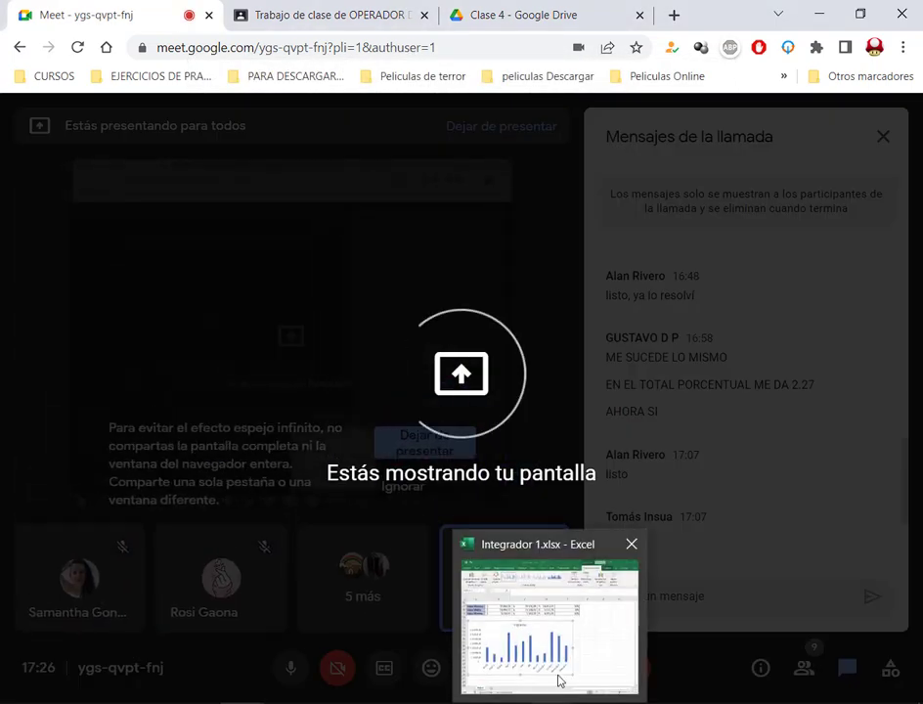
Return to the Integrador 1.xlsx workbook in Excel, checking the Google Meet call once in between.
{"action": "left_click", "coordinate": [559, 681]}
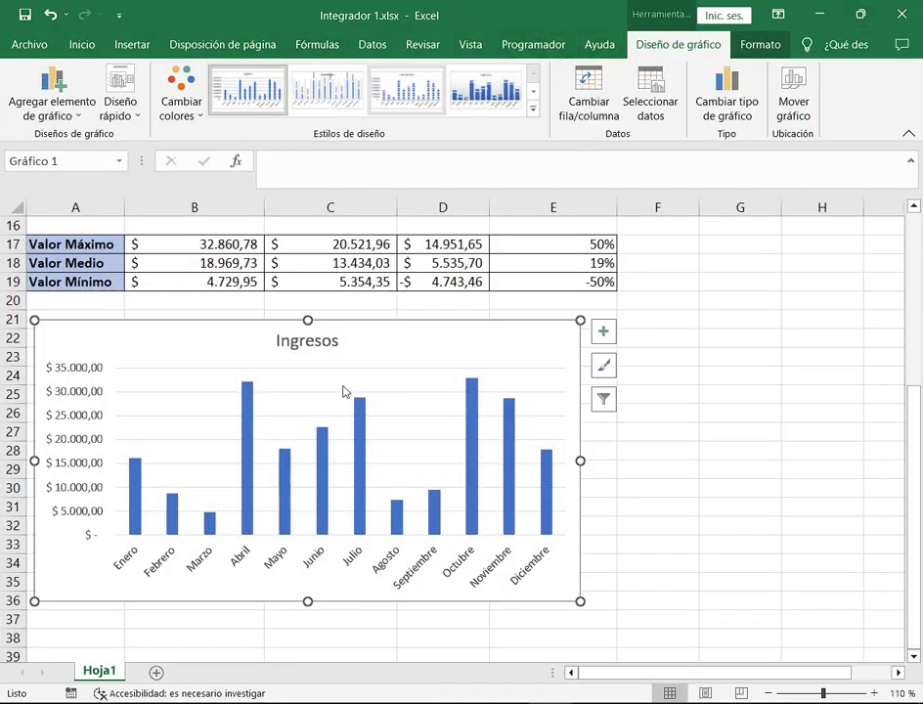
{"action": "left_click", "coordinate": [165, 649]}
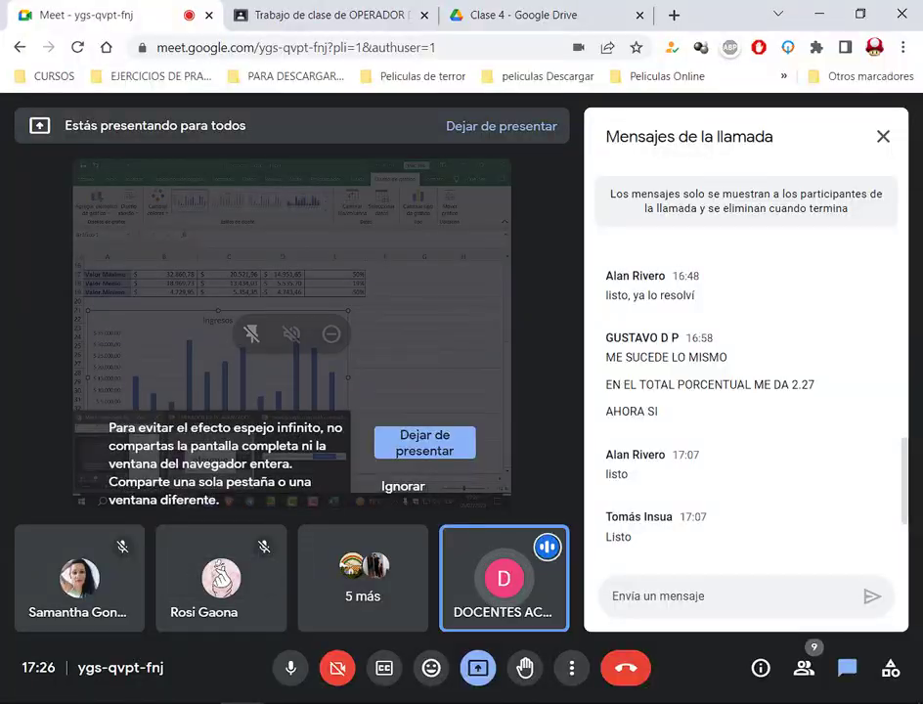
{"action": "key", "text": "alt+Tab"}
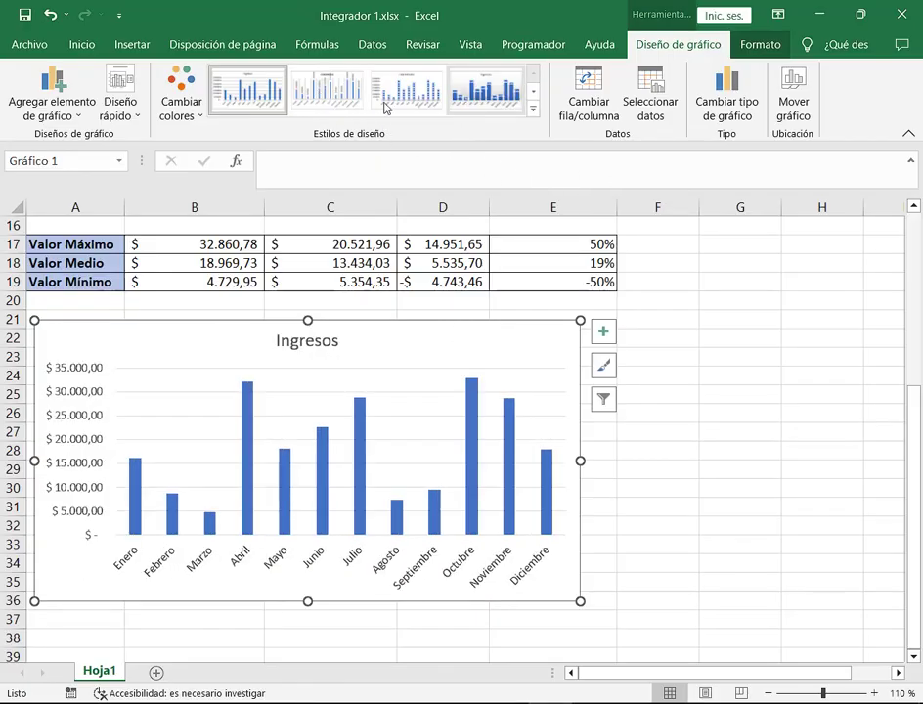
Review the design styles, quick layouts and chart elements available for the Ingresos column chart, previewing the first quick layout.
{"action": "left_click", "coordinate": [531, 110]}
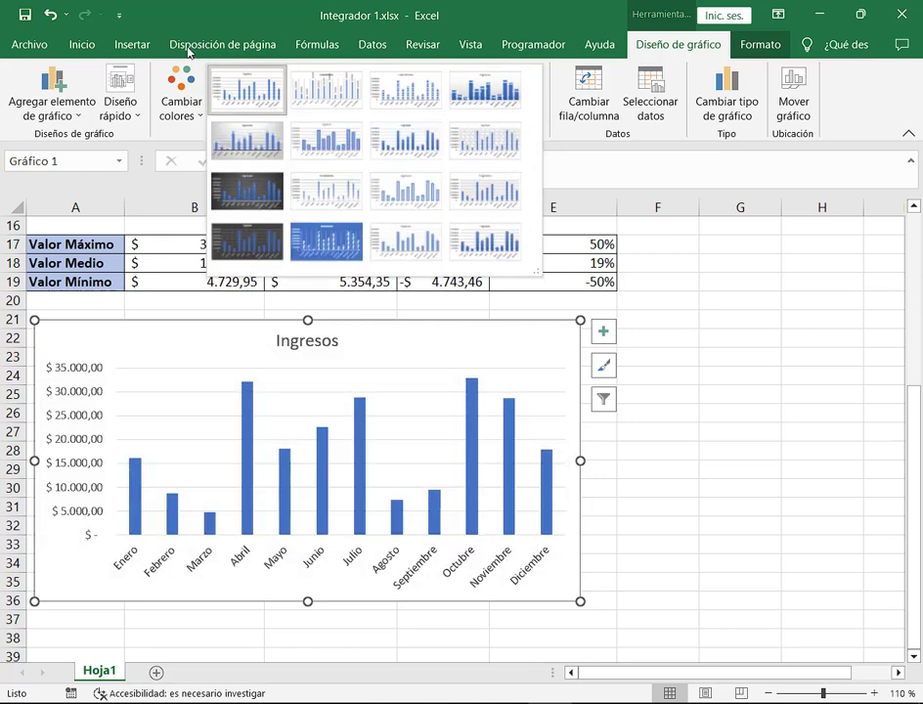
{"action": "left_click", "coordinate": [121, 109]}
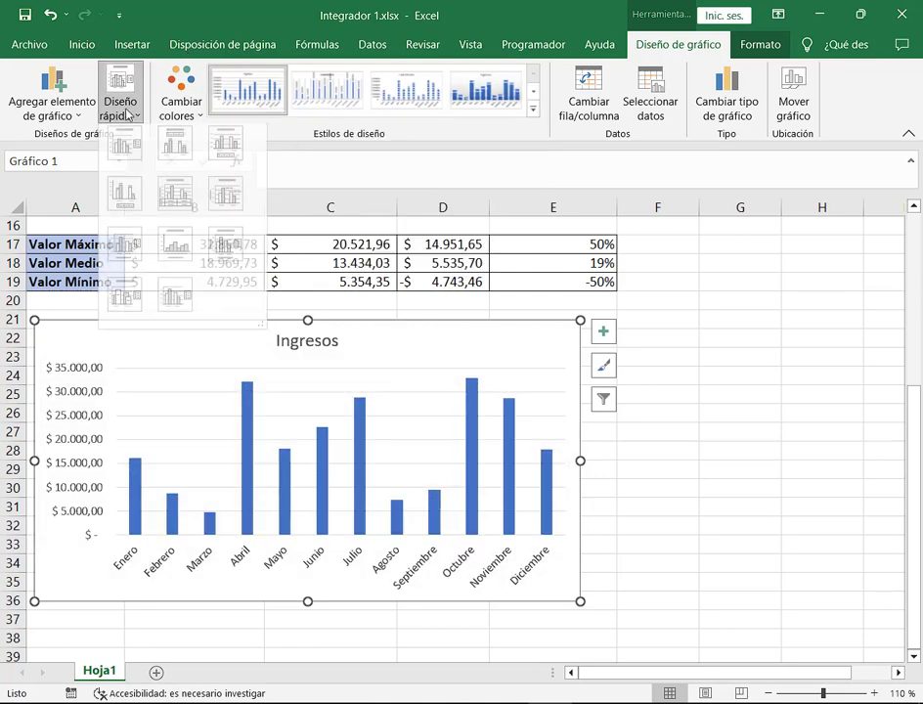
{"action": "left_click", "coordinate": [239, 5]}
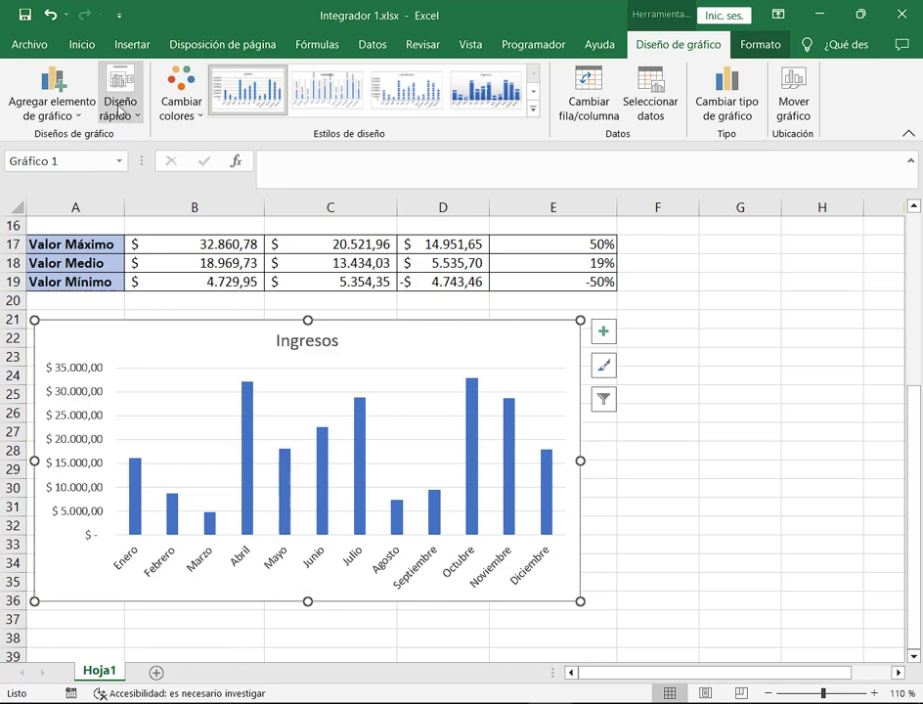
{"action": "left_click", "coordinate": [76, 117]}
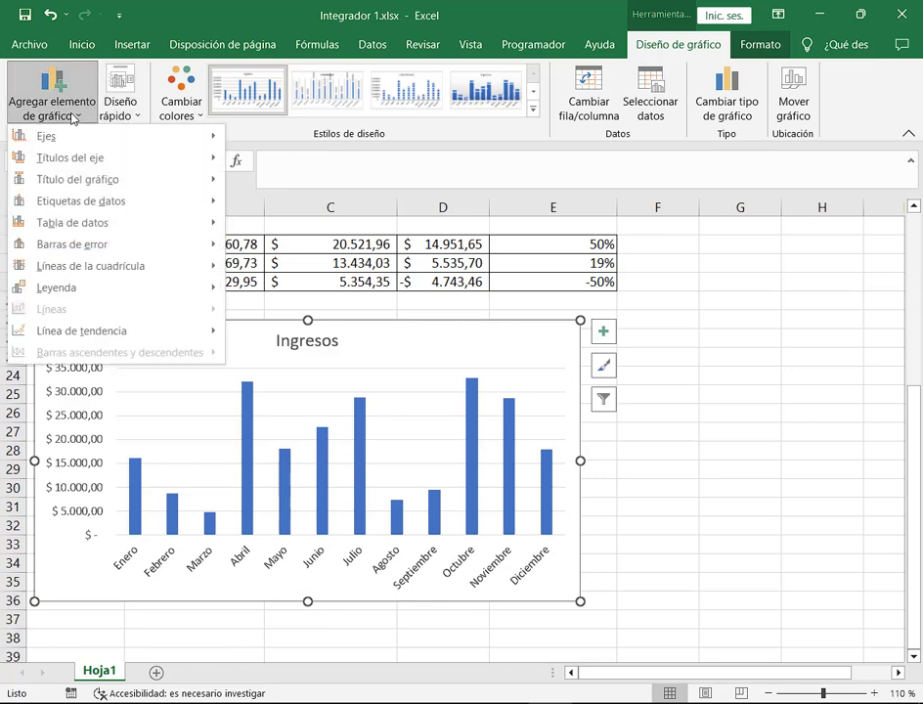
{"action": "left_click", "coordinate": [75, 118]}
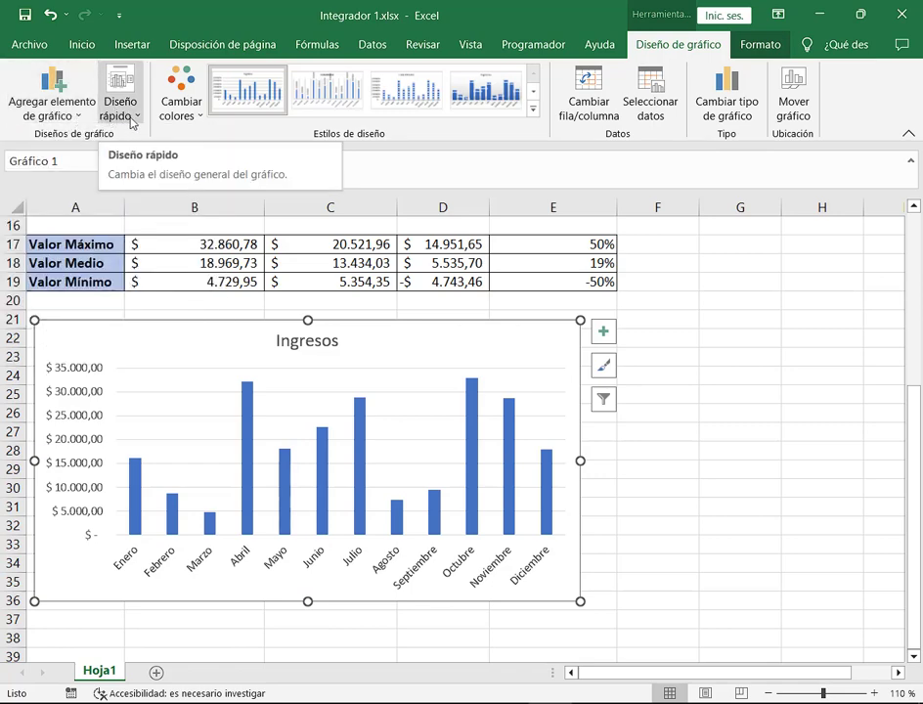
{"action": "left_click", "coordinate": [131, 122]}
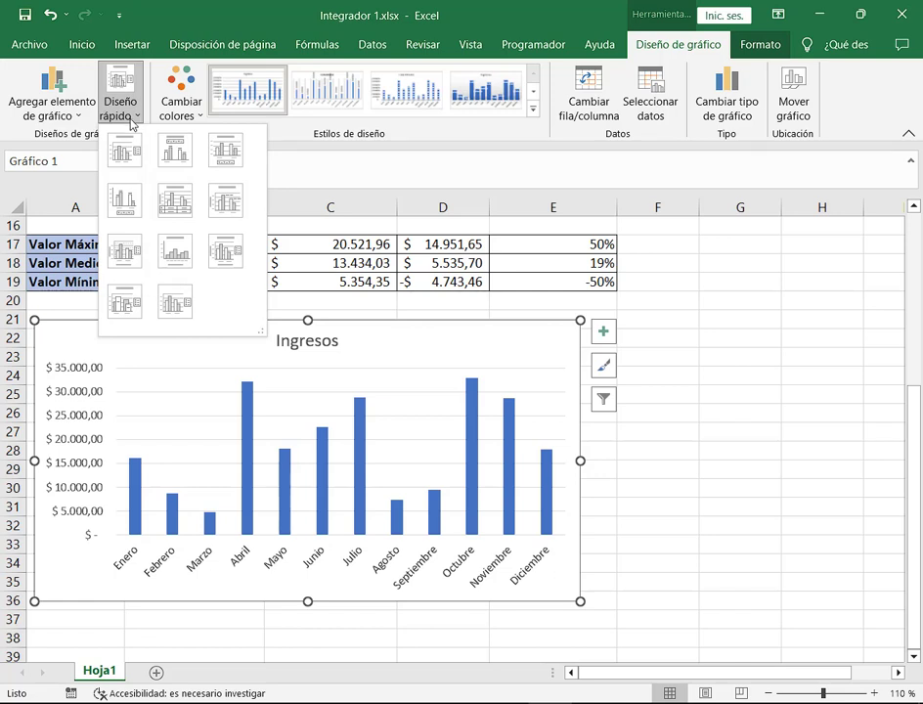
{"action": "left_click", "coordinate": [106, 139]}
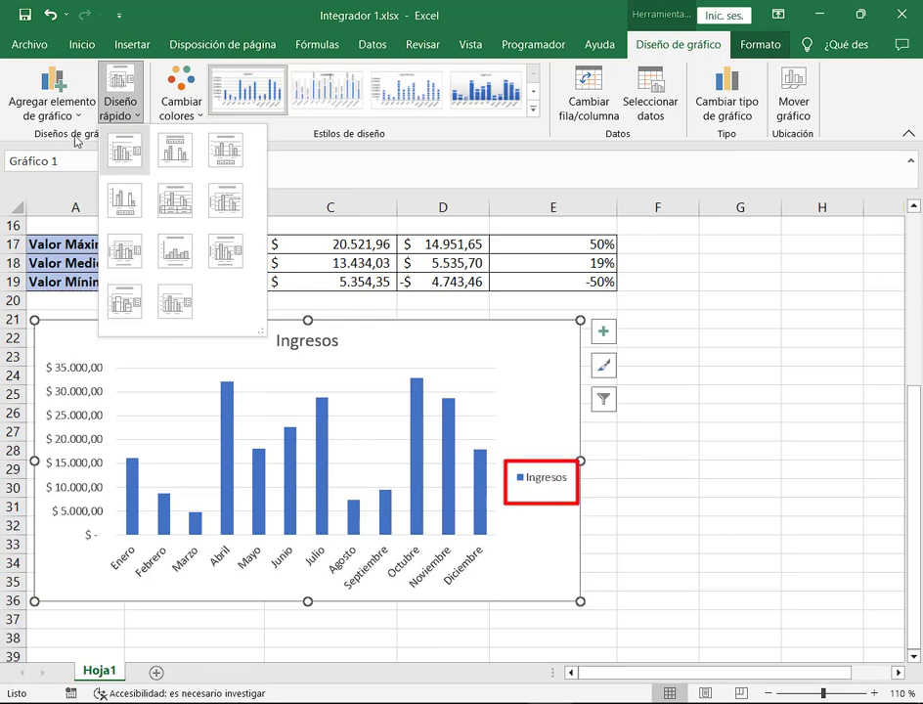
{"action": "left_click", "coordinate": [111, 112]}
{"action": "left_click", "coordinate": [108, 109]}
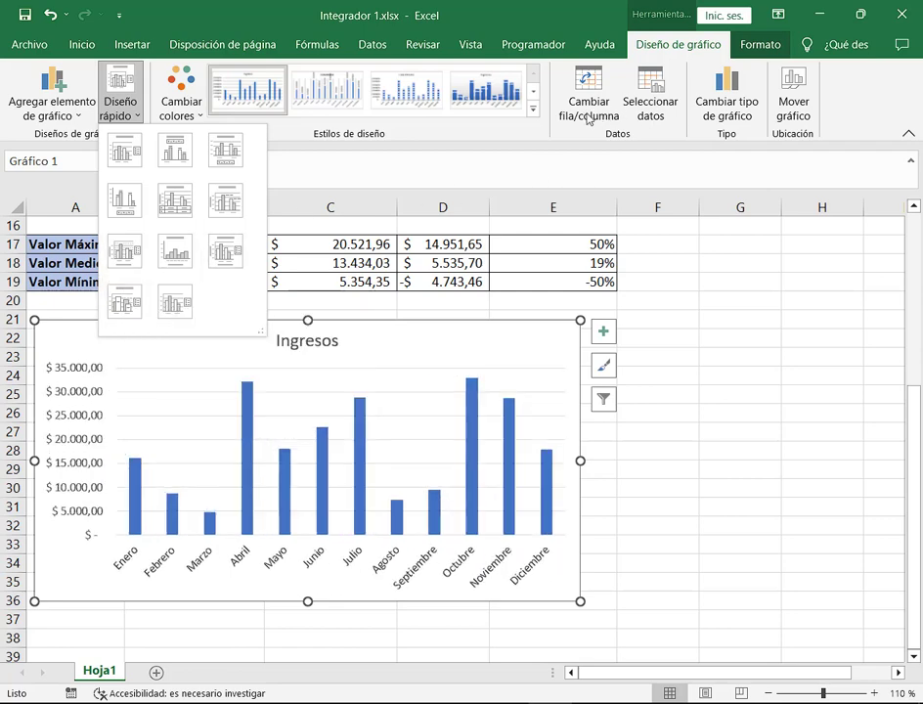
{"action": "left_click", "coordinate": [543, 132]}
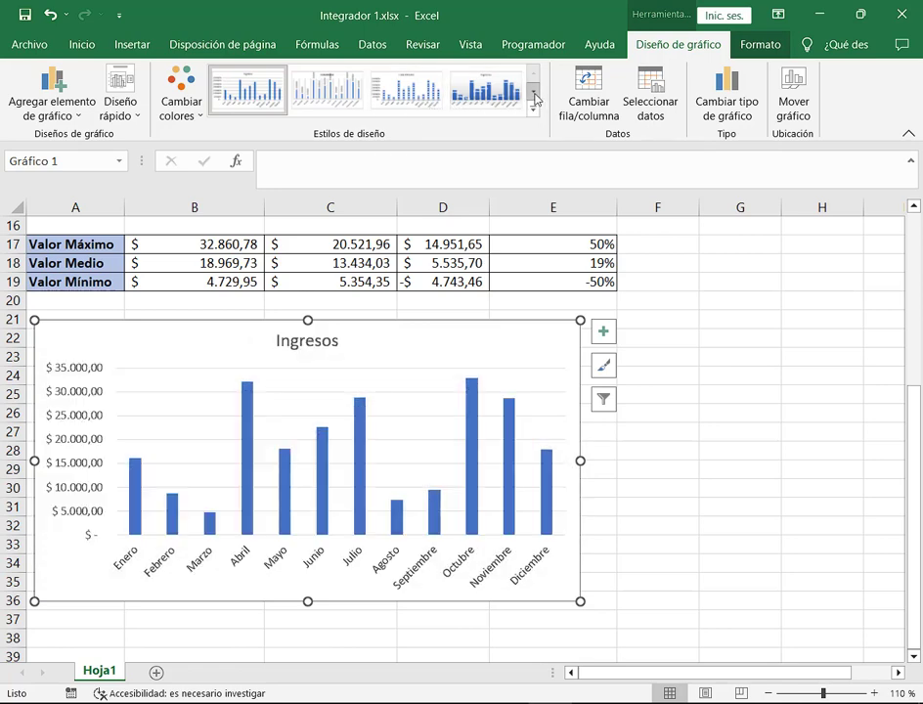
Apply the design style with a grey gradient background, wide columns and value labels inside them to the Ingresos chart.
{"action": "left_click", "coordinate": [533, 109]}
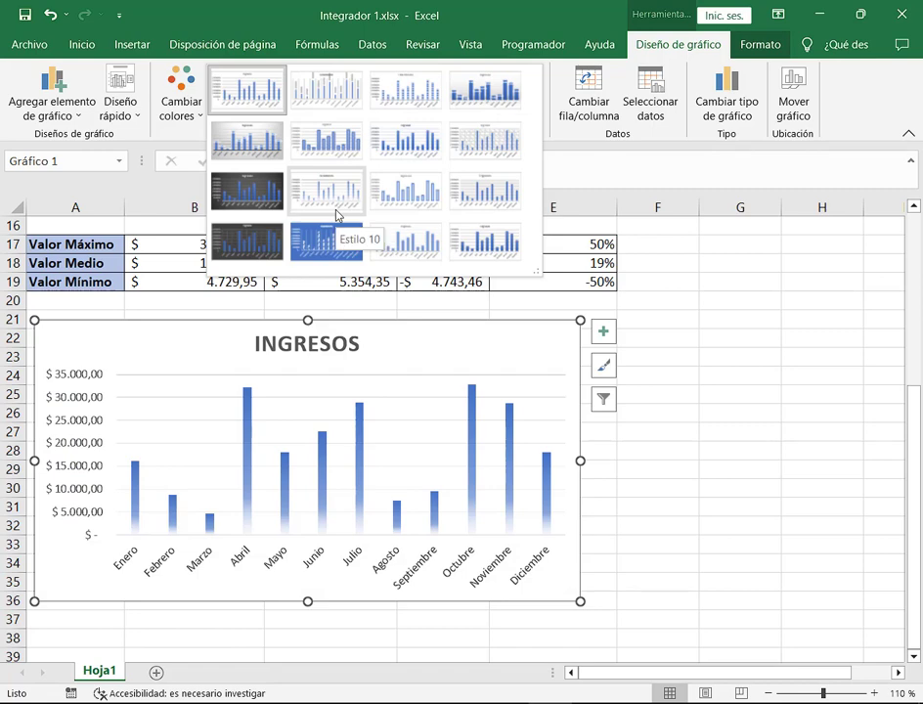
{"action": "left_click", "coordinate": [251, 142]}
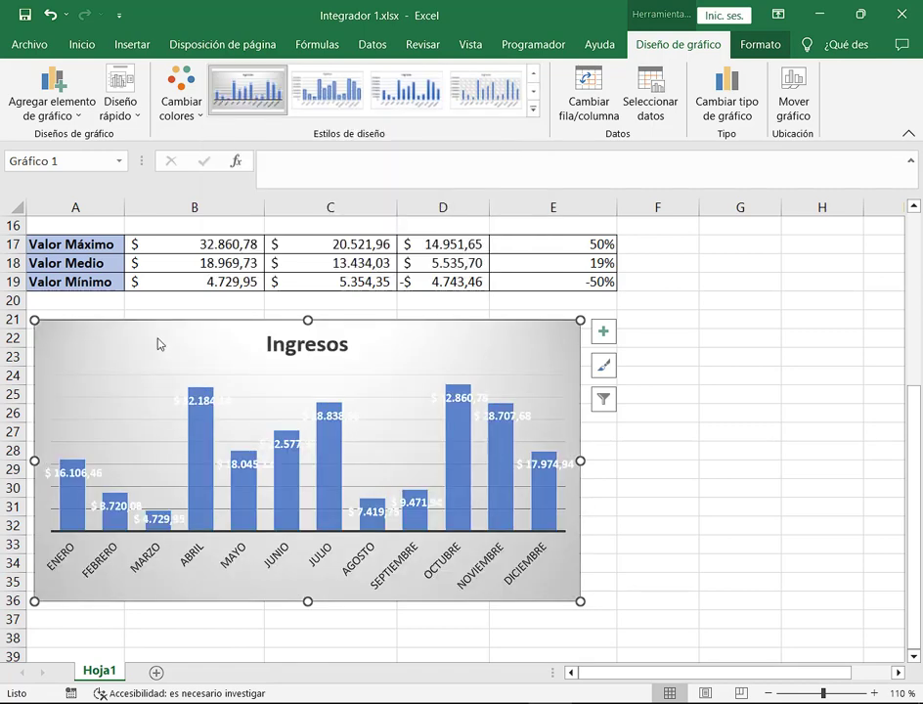
{"action": "mouse_move", "coordinate": [42, 461]}
{"action": "left_mouse_down"}
{"action": "mouse_move", "coordinate": [111, 486]}
{"action": "mouse_move", "coordinate": [107, 508]}
{"action": "mouse_move", "coordinate": [159, 519]}
{"action": "mouse_move", "coordinate": [149, 518]}
{"action": "left_mouse_up"}
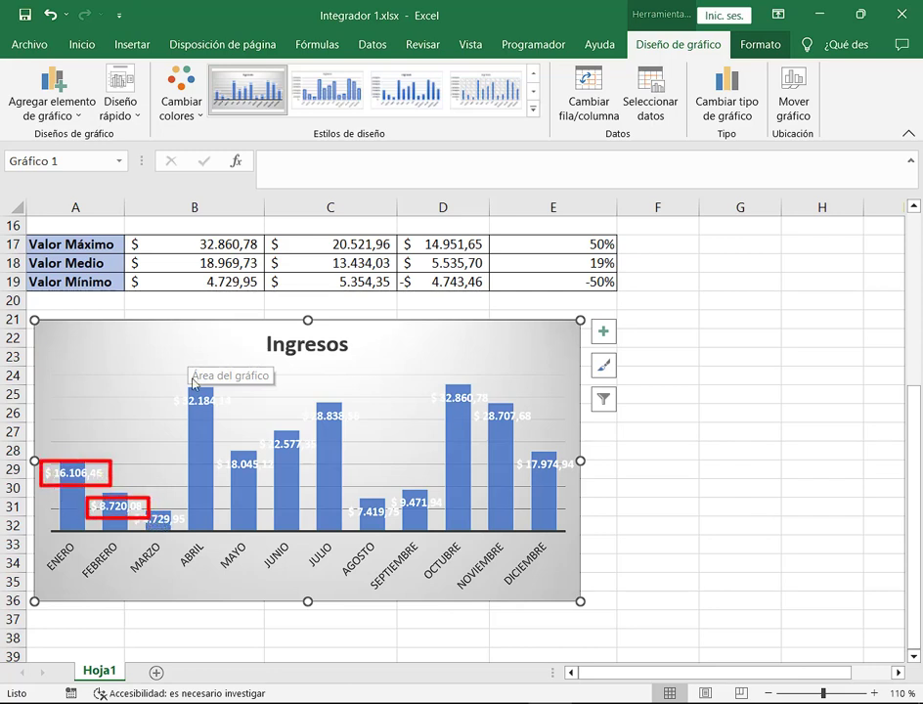
Try the dark-background style and the plain white style on the Ingresos chart.
{"action": "mouse_move", "coordinate": [159, 391]}
{"action": "left_mouse_down"}
{"action": "mouse_move", "coordinate": [173, 403]}
{"action": "mouse_move", "coordinate": [250, 413]}
{"action": "left_mouse_up"}
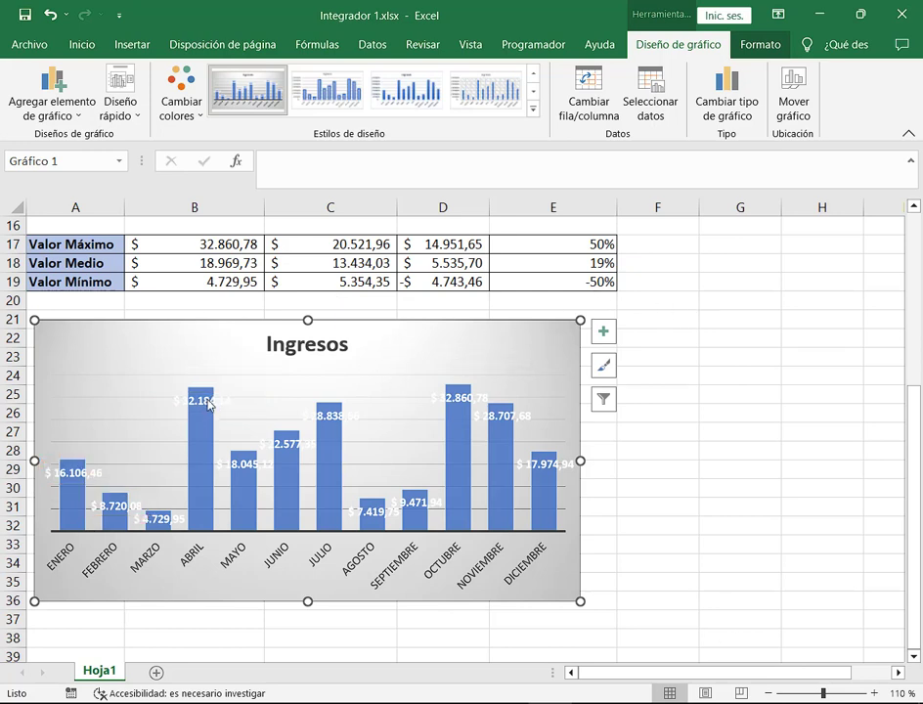
{"action": "left_click", "coordinate": [533, 111]}
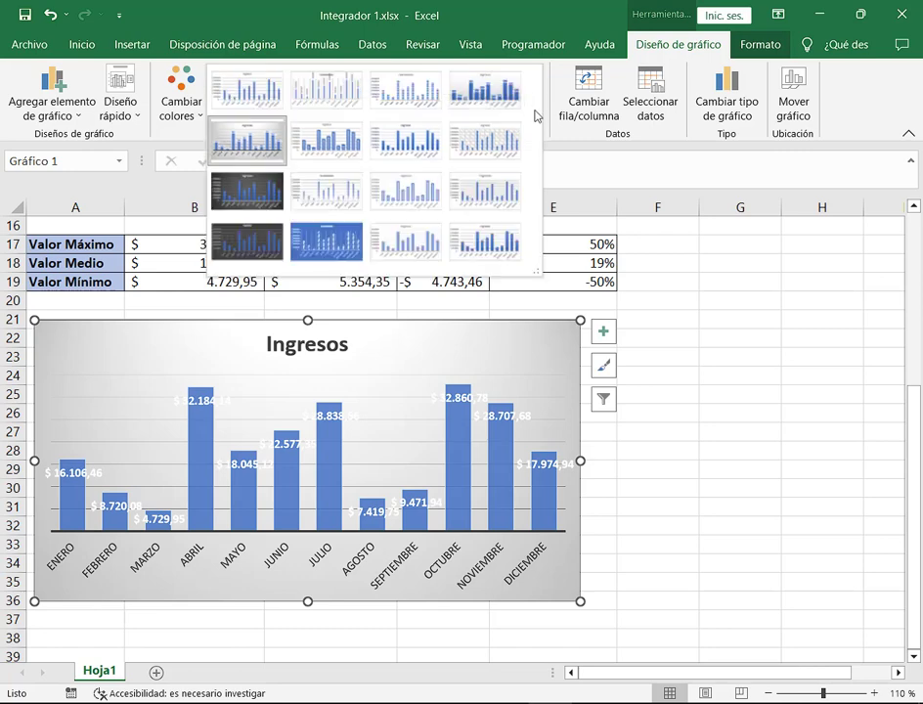
{"action": "left_click", "coordinate": [252, 199]}
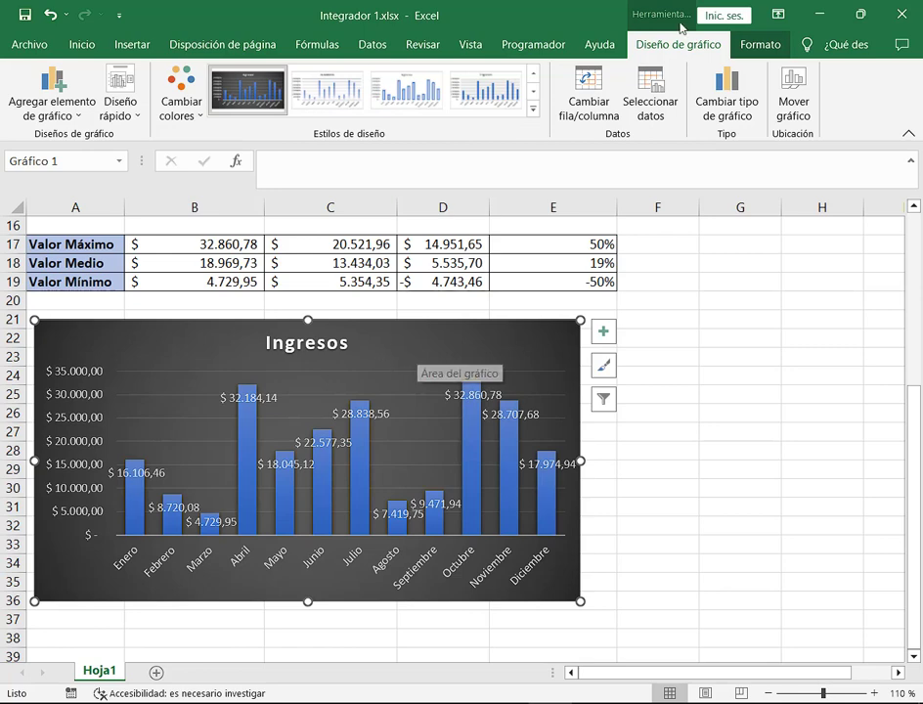
{"action": "left_click", "coordinate": [532, 108]}
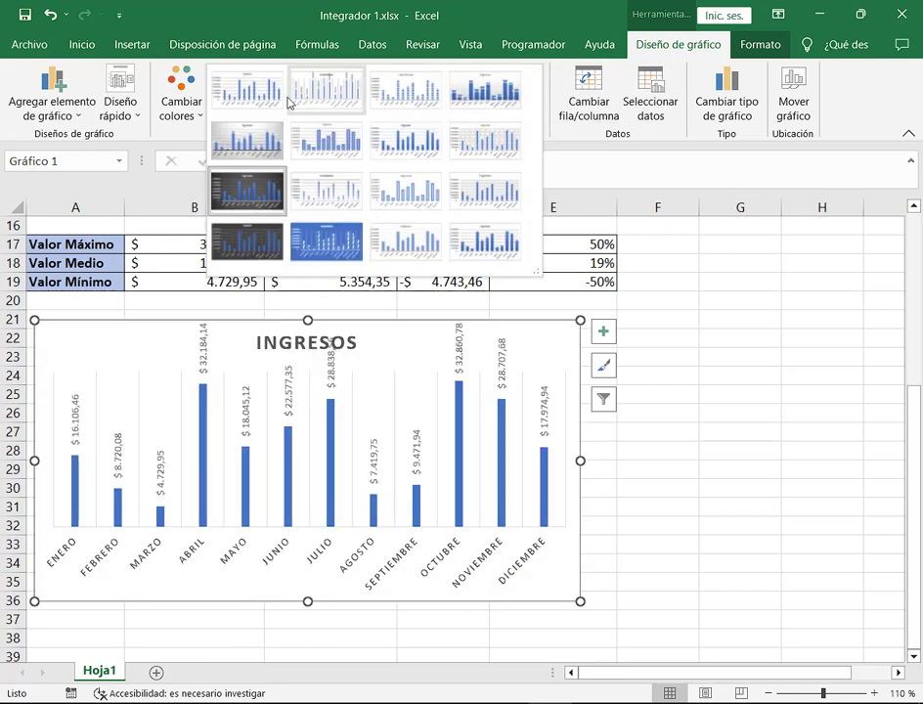
{"action": "left_click", "coordinate": [247, 101]}
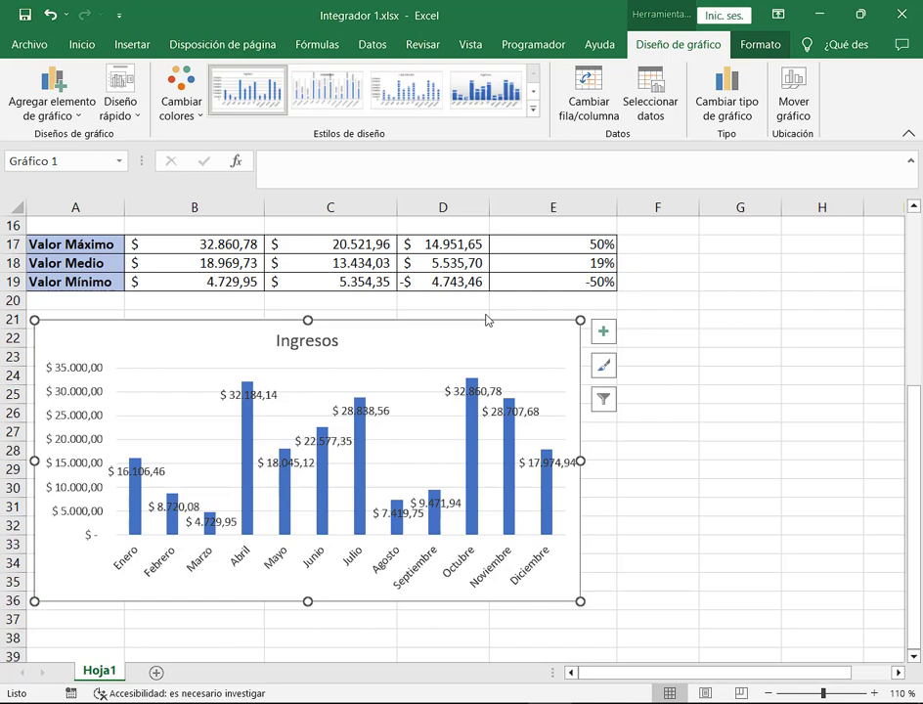
{"action": "left_click", "coordinate": [533, 111]}
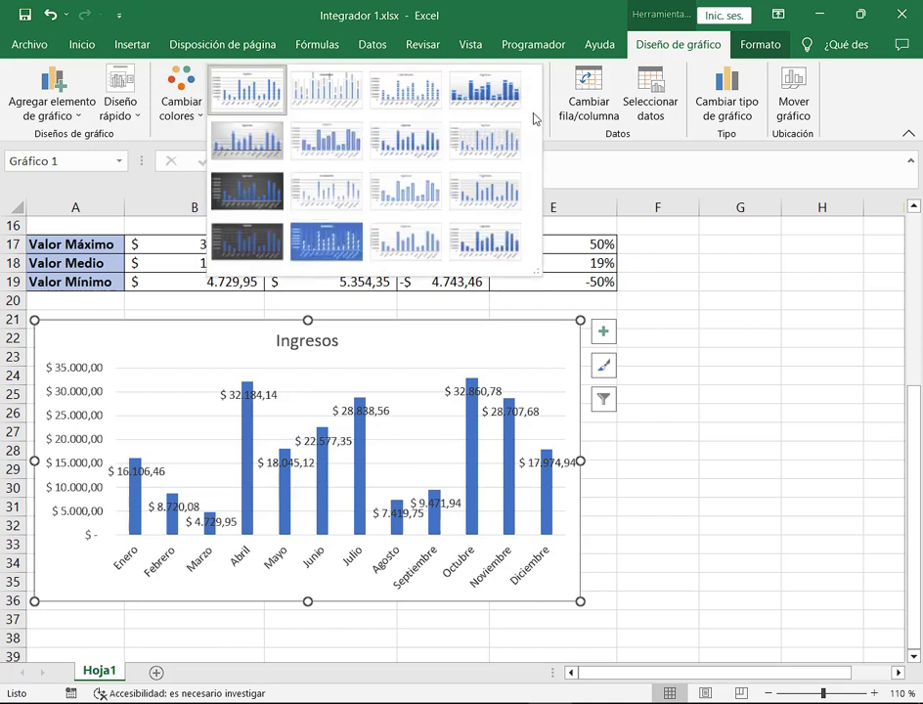
{"action": "left_click", "coordinate": [515, 14]}
Undo the last three changes to the Ingresos chart's formatting, back to the plain columns without data labels.
{"action": "left_click", "coordinate": [49, 14]}
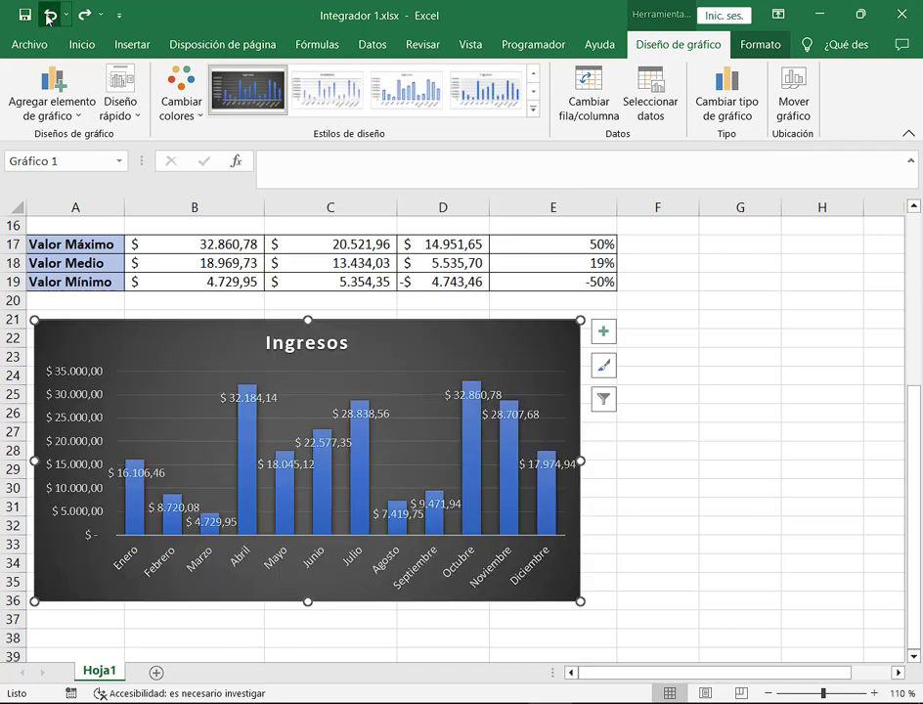
{"action": "left_click", "coordinate": [49, 14]}
{"action": "left_click", "coordinate": [49, 15]}
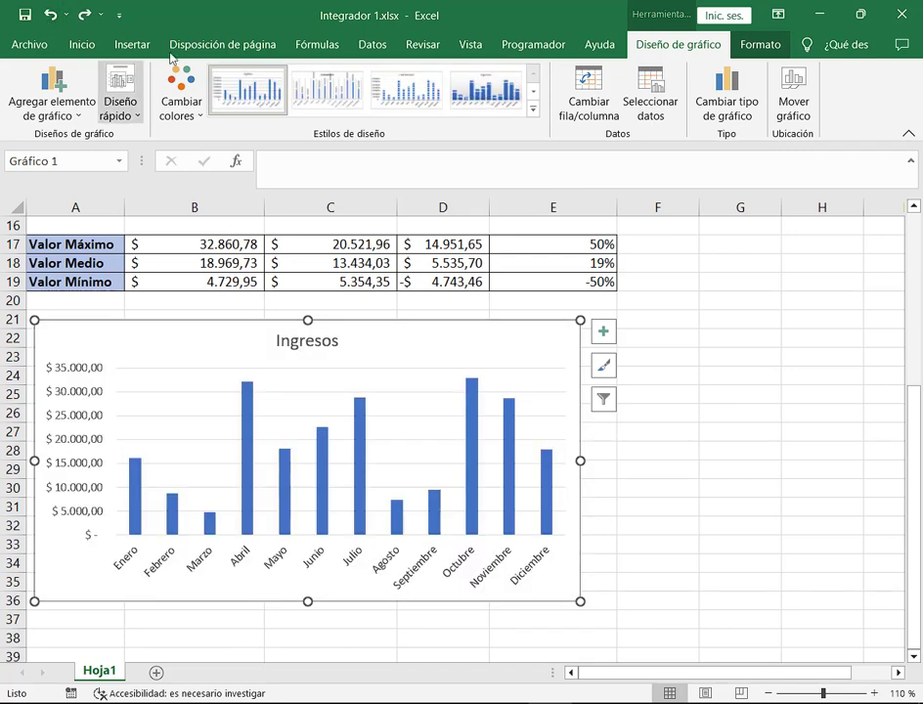
{"action": "left_click", "coordinate": [201, 122]}
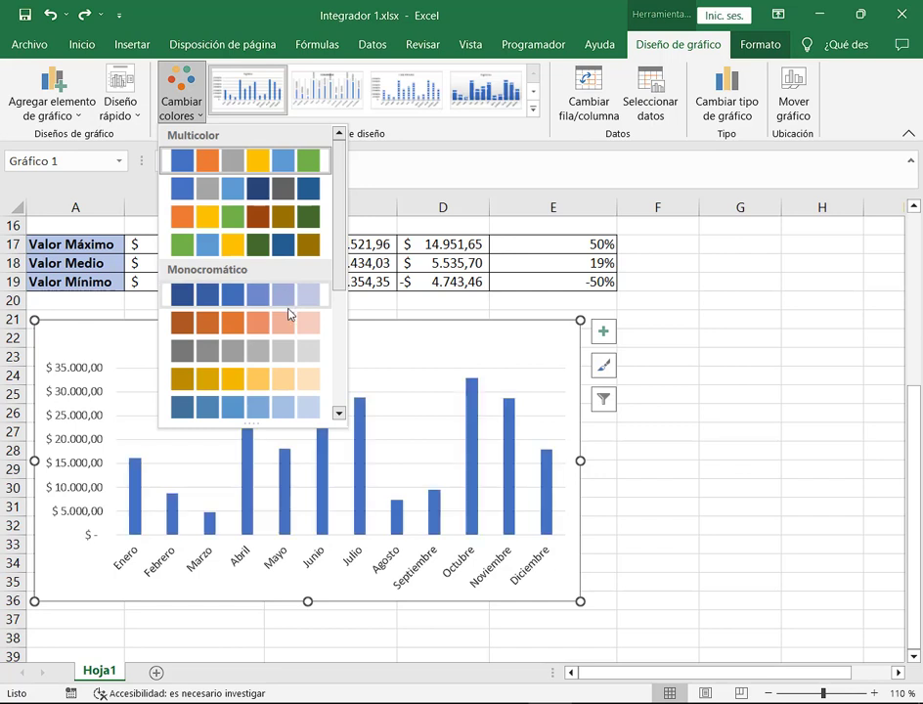
{"action": "left_click", "coordinate": [516, 7]}
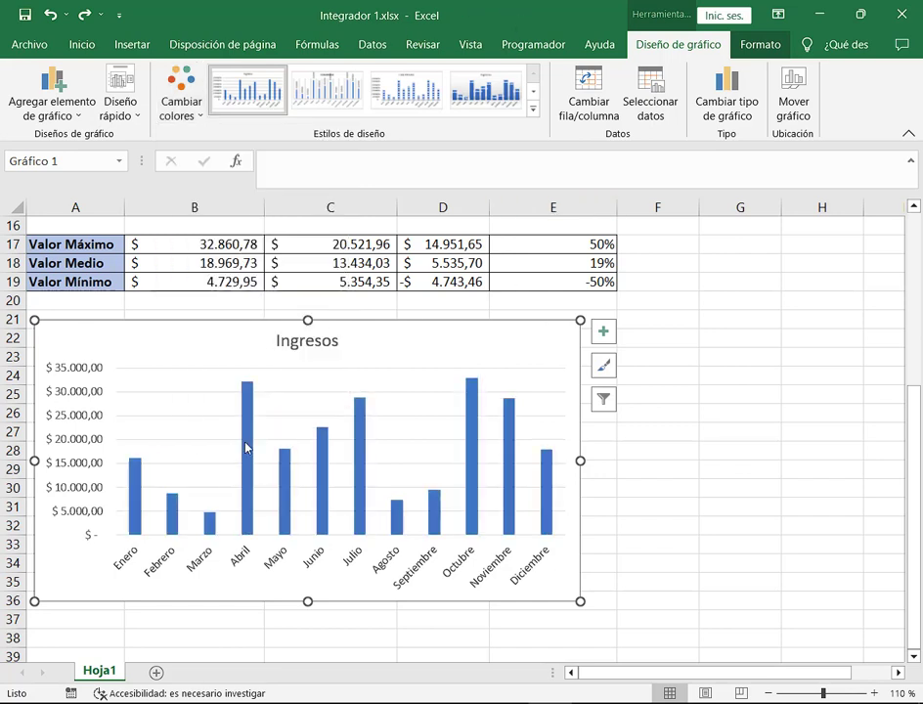
Fill all columns of the Ingresos series with the orange theme colour.
{"action": "left_click", "coordinate": [138, 491]}
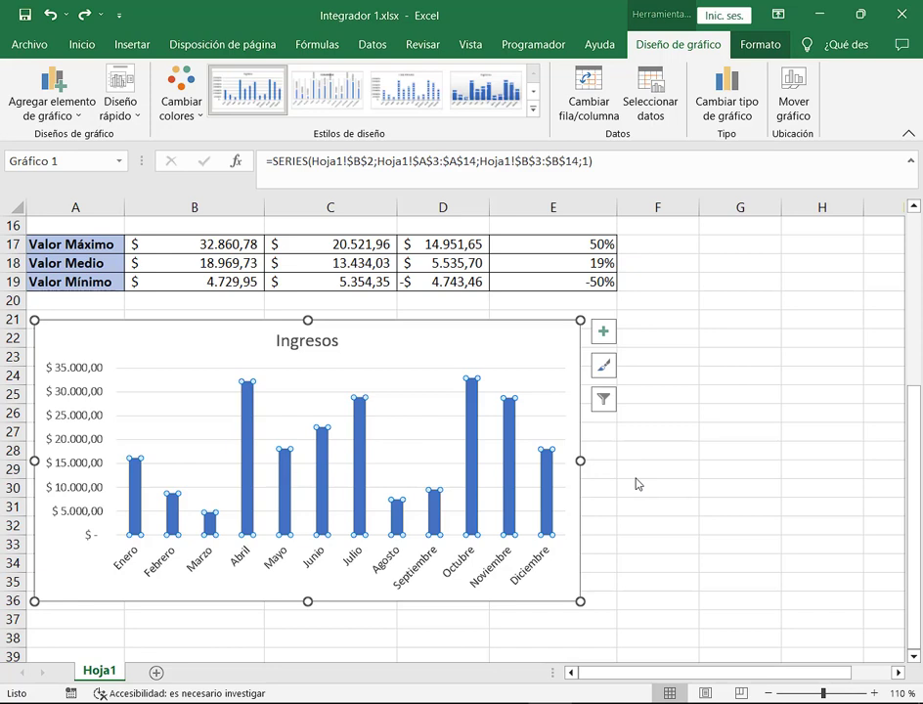
{"action": "left_click", "coordinate": [778, 49]}
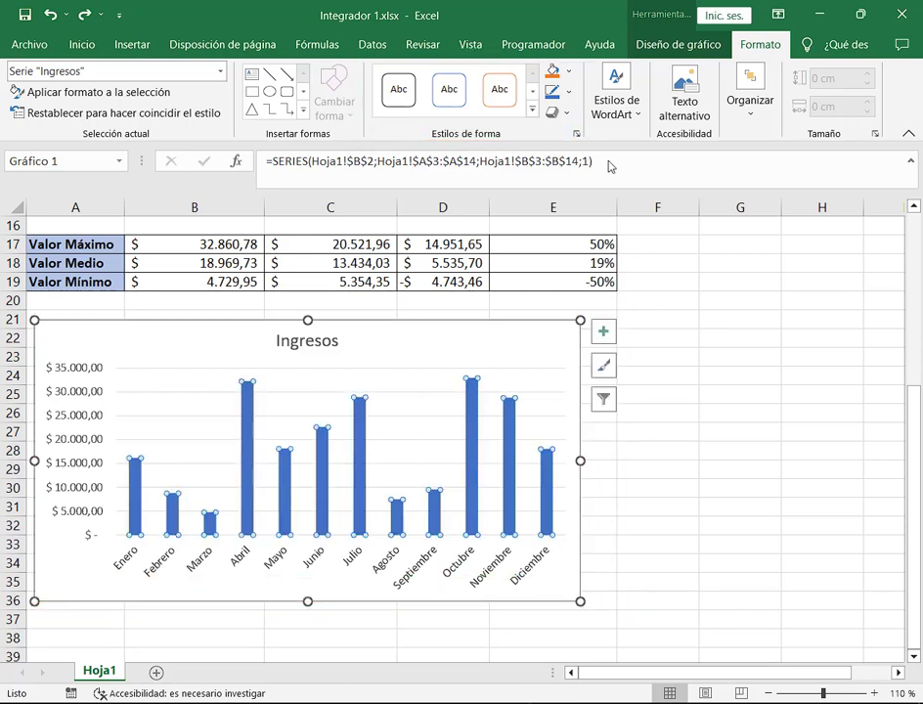
{"action": "left_click", "coordinate": [758, 396]}
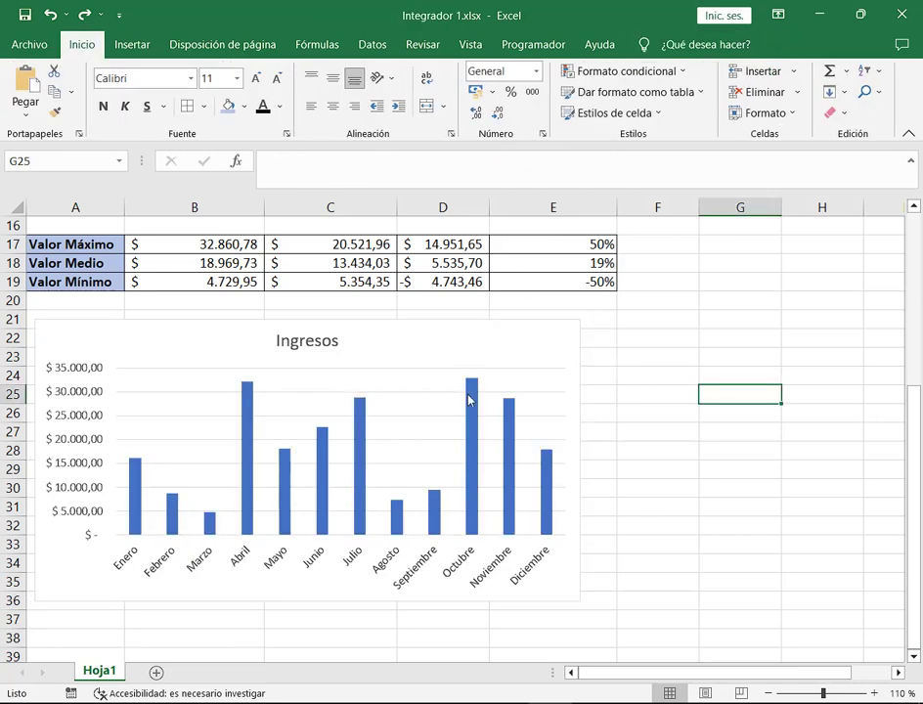
{"action": "left_click", "coordinate": [469, 391]}
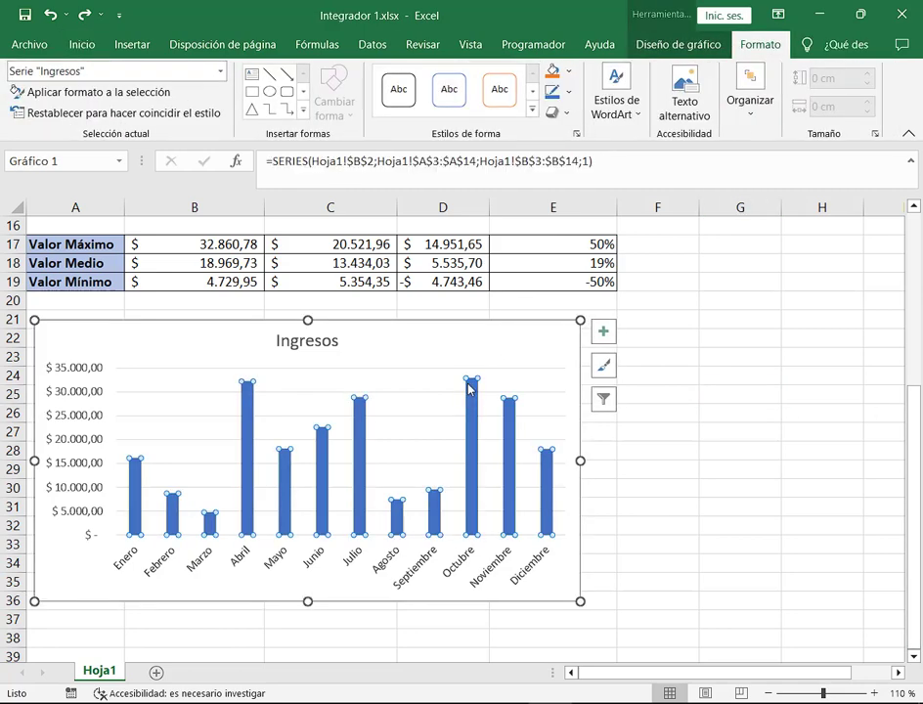
{"action": "left_click", "coordinate": [567, 71]}
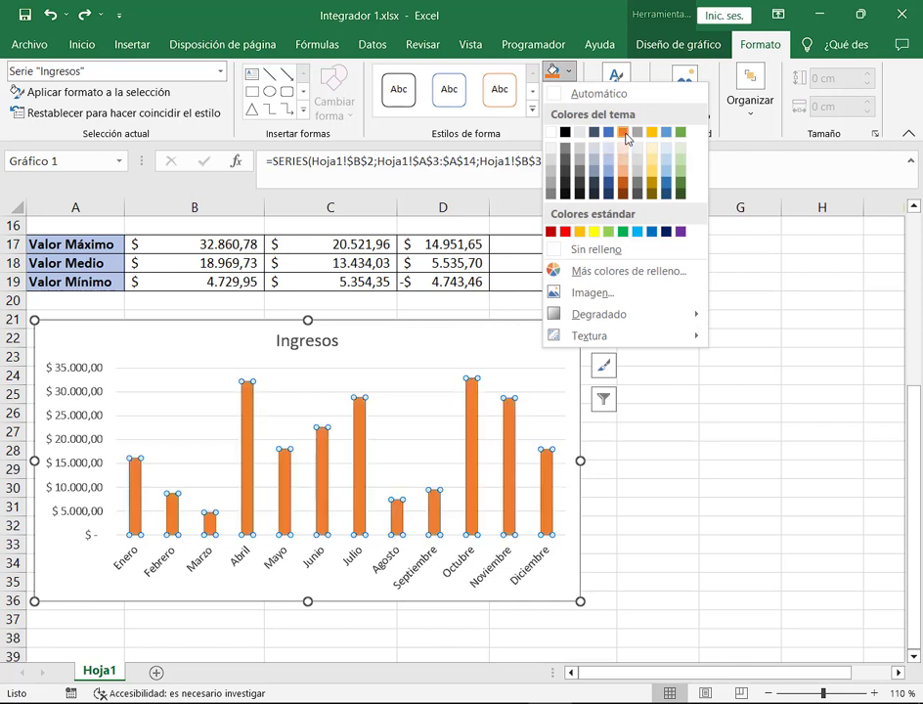
{"action": "left_click", "coordinate": [623, 133]}
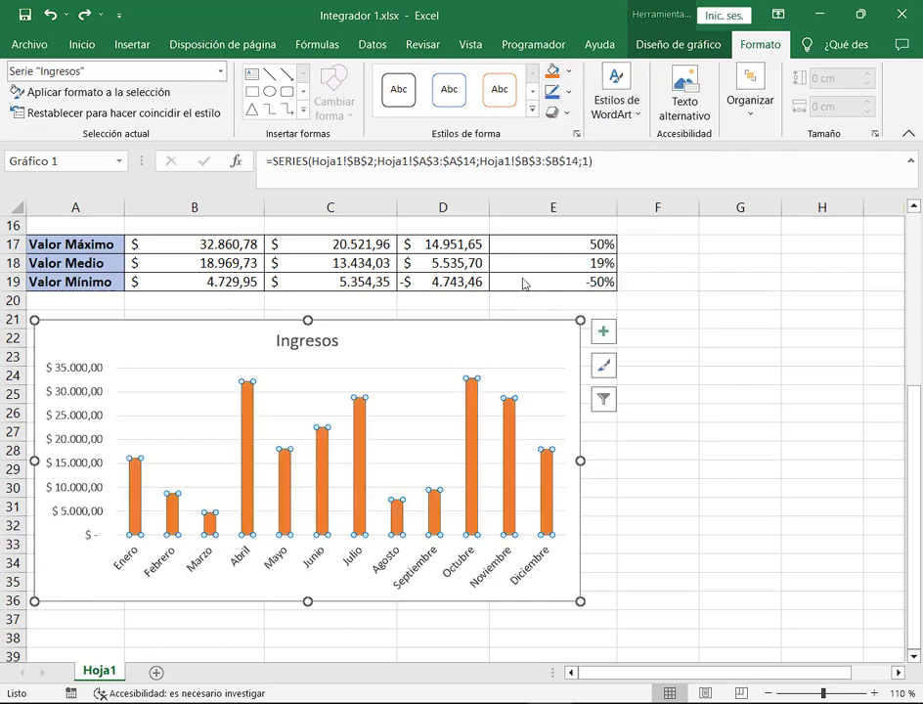
Fill all columns of the Ingresos series with the dark blue-gray theme colour.
{"action": "left_click", "coordinate": [566, 71]}
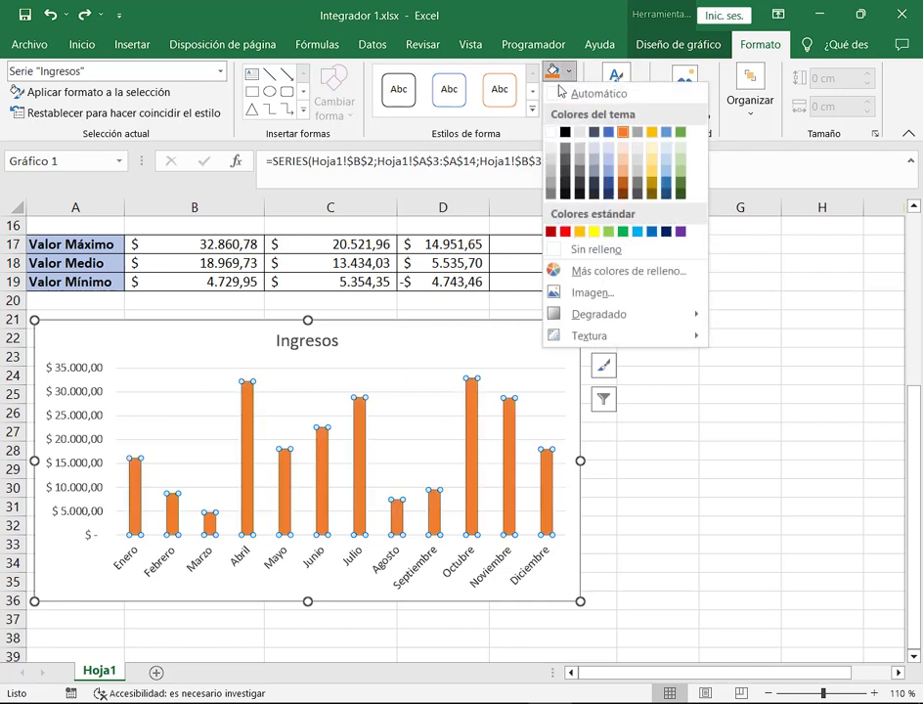
{"action": "left_click", "coordinate": [595, 134]}
{"action": "left_click", "coordinate": [735, 395]}
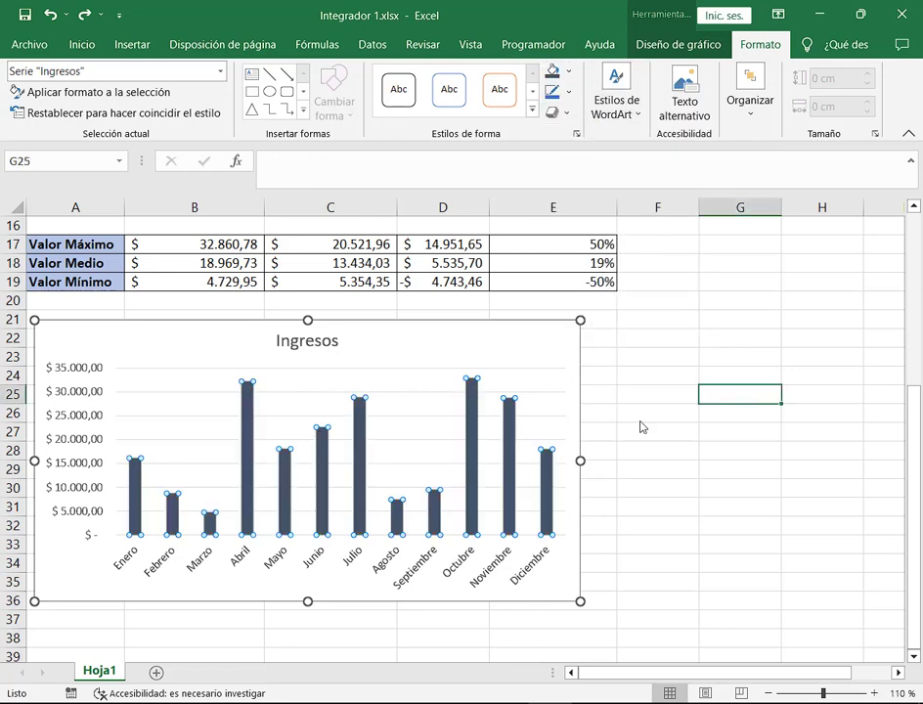
Fill only the Enero column of the Ingresos chart with the orange theme colour.
{"action": "left_click", "coordinate": [137, 510]}
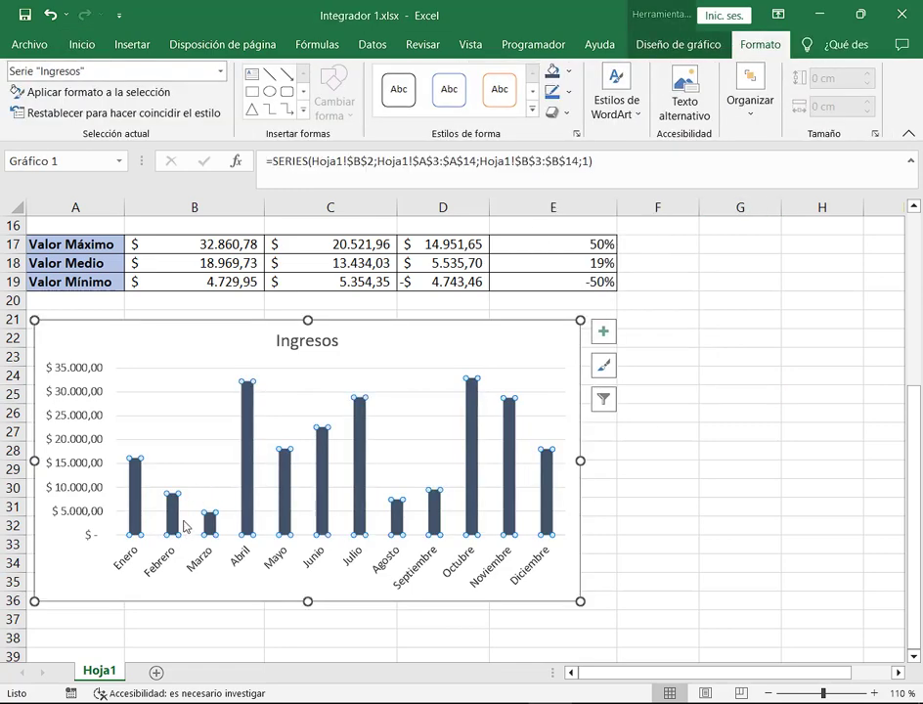
{"action": "left_click", "coordinate": [133, 512]}
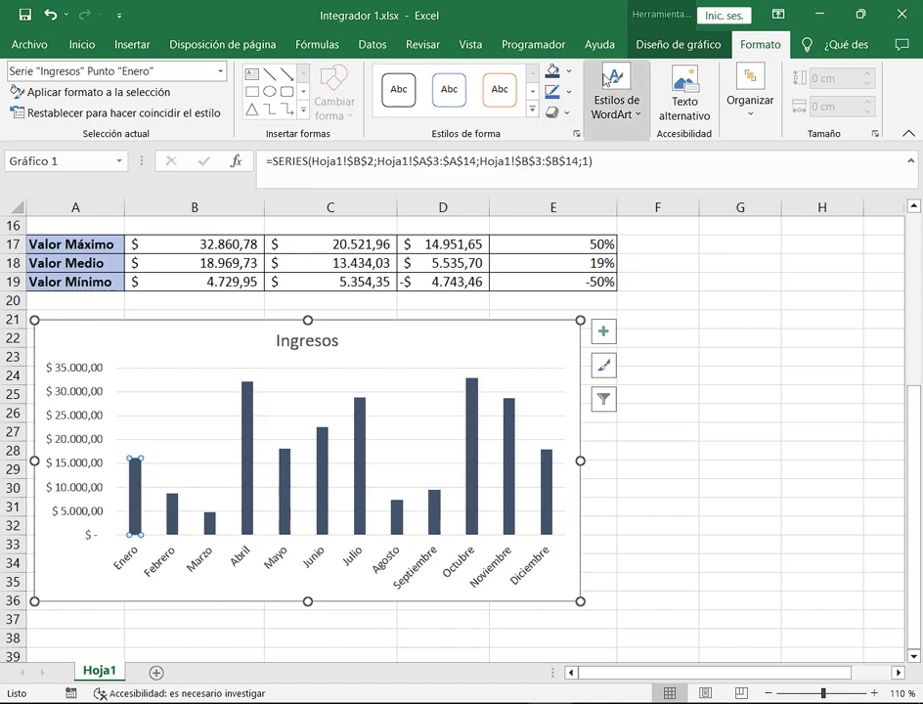
{"action": "left_click", "coordinate": [567, 71]}
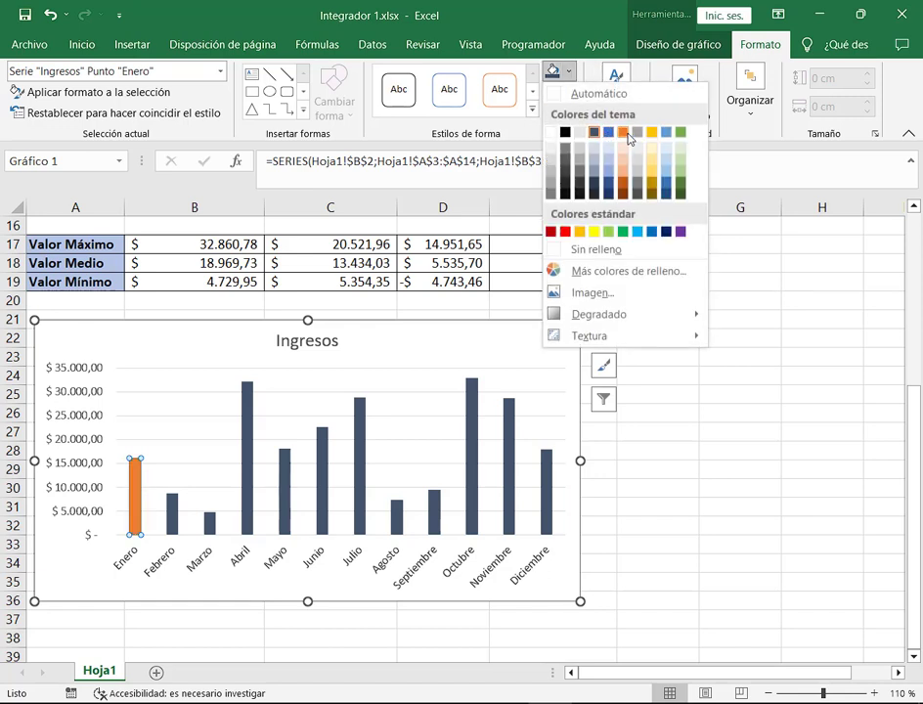
{"action": "left_click", "coordinate": [622, 133]}
Fill only the Febrero column of the Ingresos chart with the light blue theme colour.
{"action": "left_click", "coordinate": [171, 518]}
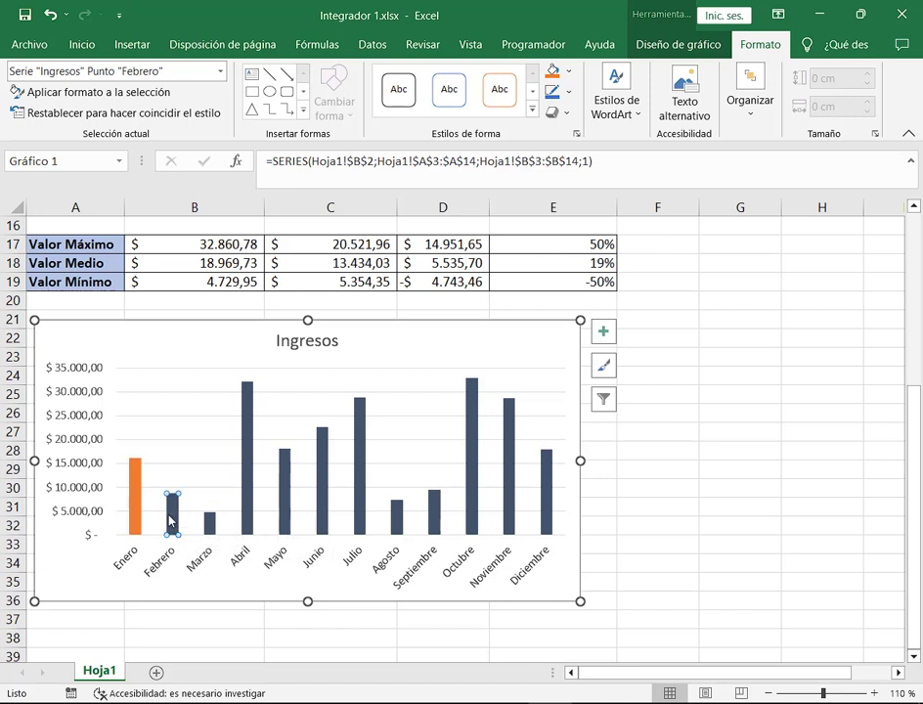
{"action": "left_click", "coordinate": [568, 70]}
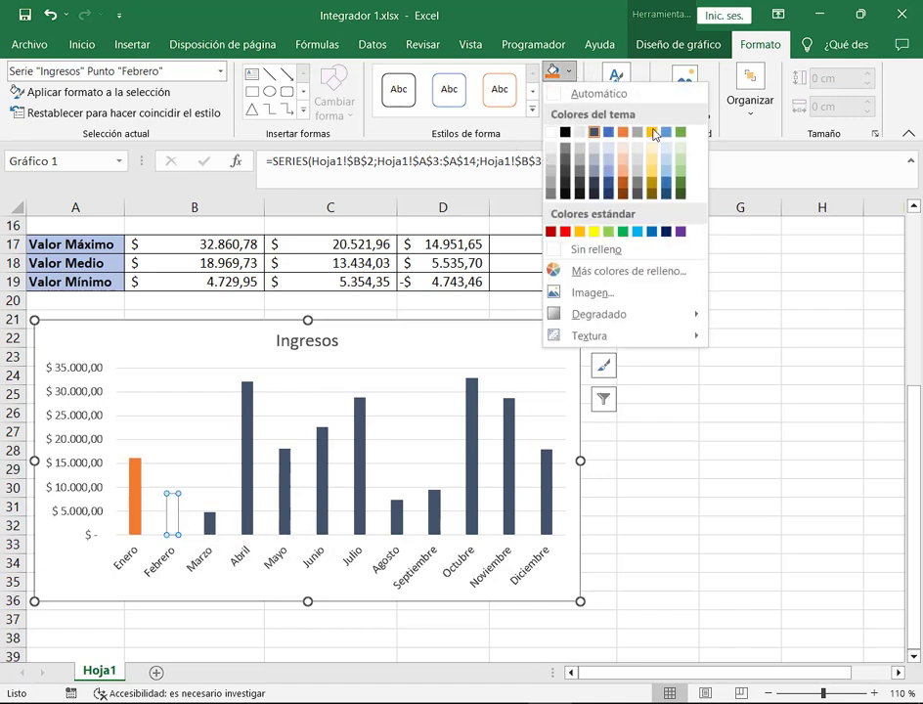
{"action": "left_click", "coordinate": [664, 134]}
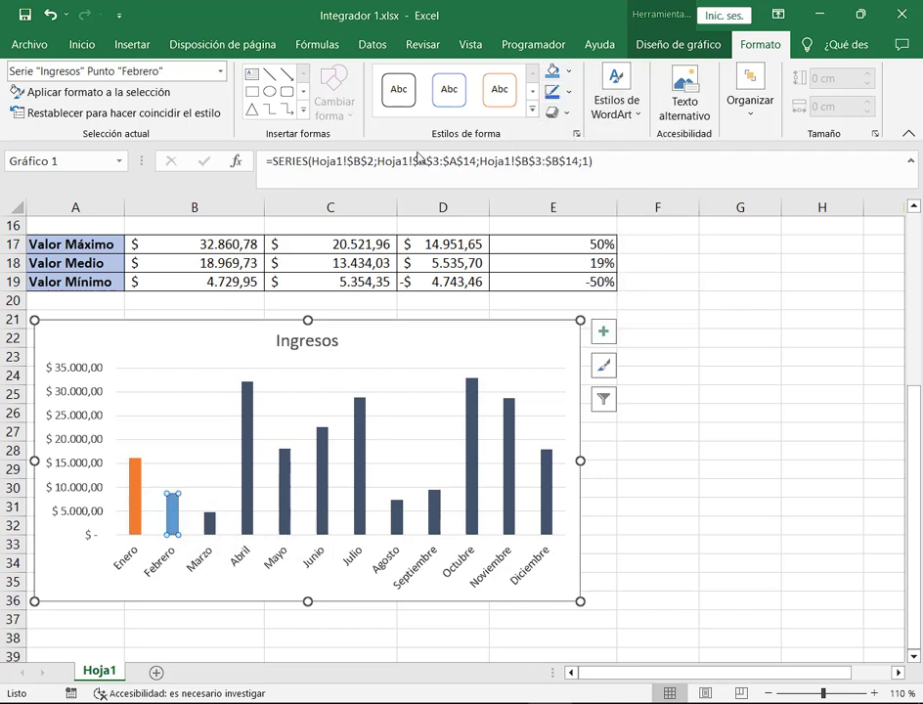
{"action": "left_click", "coordinate": [210, 525]}
{"action": "left_click", "coordinate": [246, 467]}
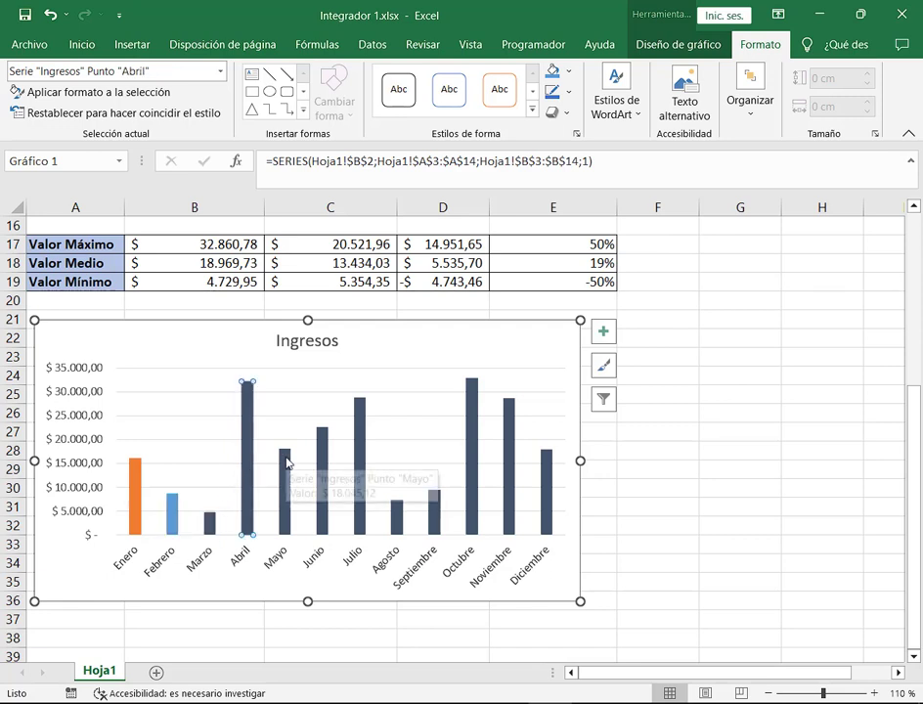
{"action": "key", "text": "Escape"}
{"action": "left_click", "coordinate": [287, 469]}
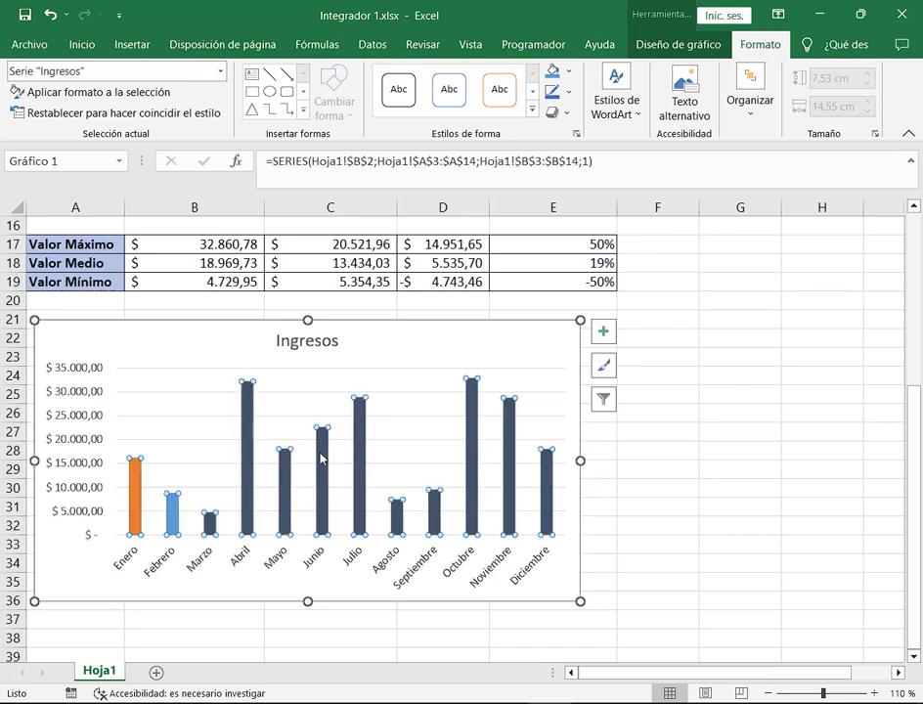
{"action": "left_click", "coordinate": [320, 457]}
{"action": "left_click", "coordinate": [361, 441]}
{"action": "left_click", "coordinate": [396, 510]}
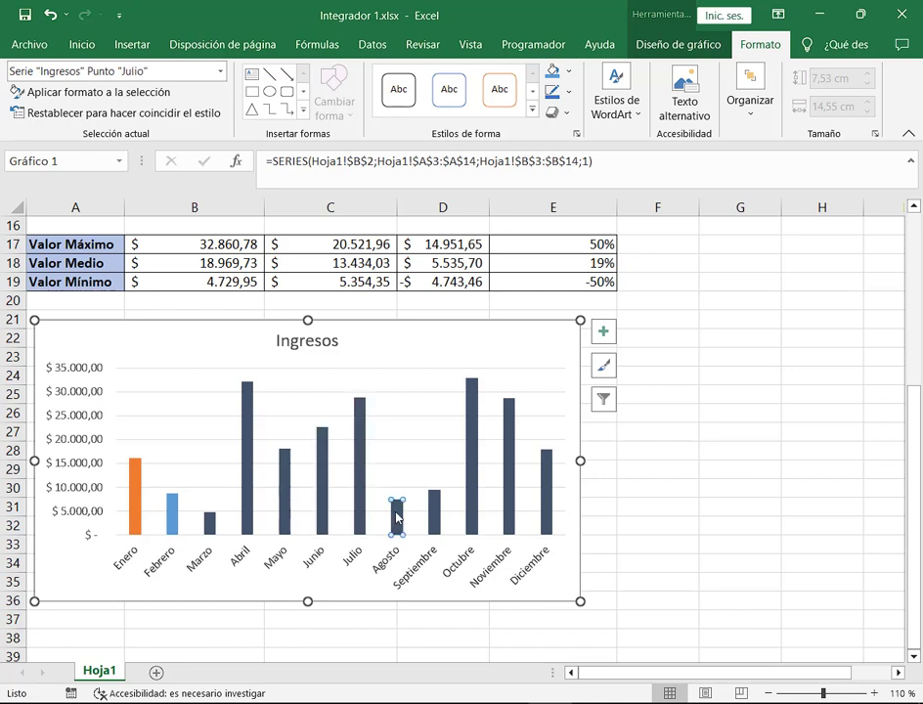
{"action": "key", "text": "Escape"}
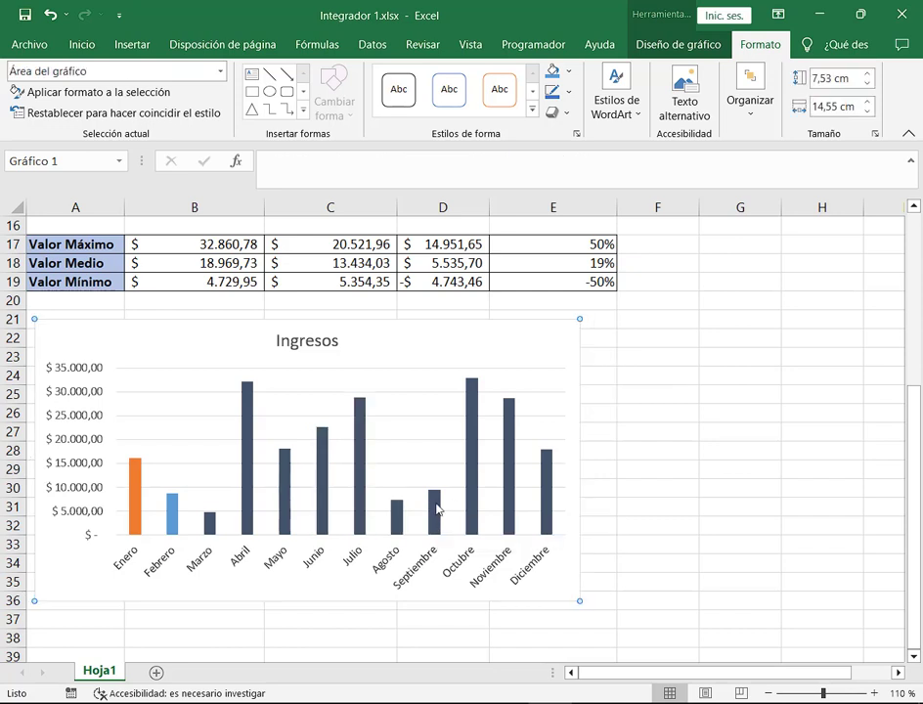
Fill only the Septiembre column with the same light blue as the Febrero column.
{"action": "double_click", "coordinate": [437, 509]}
{"action": "left_click", "coordinate": [474, 491]}
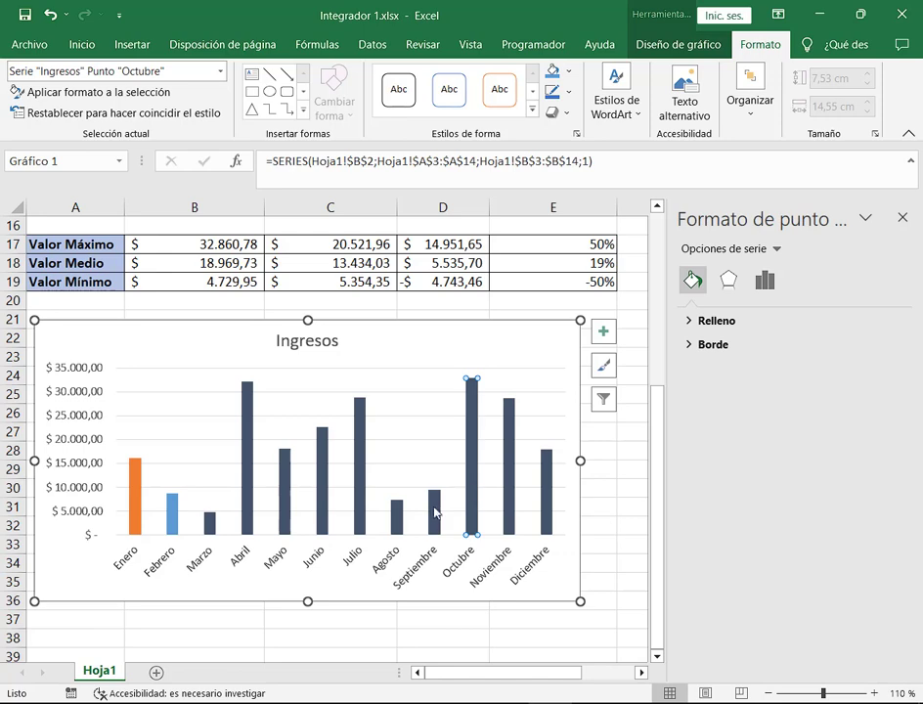
{"action": "left_click", "coordinate": [433, 501]}
{"action": "left_click", "coordinate": [900, 218]}
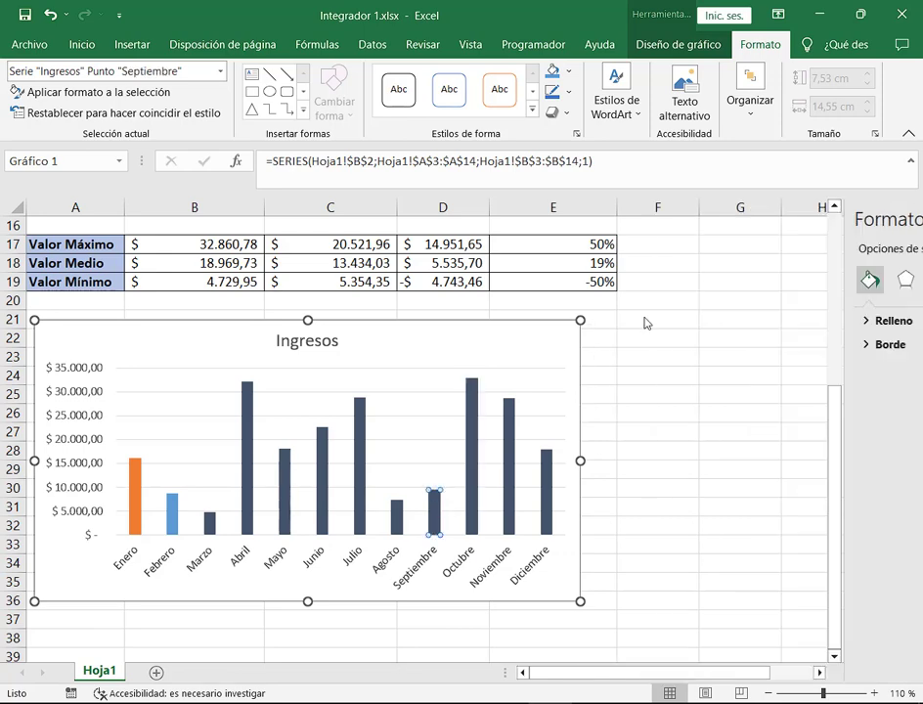
{"action": "left_click", "coordinate": [553, 74]}
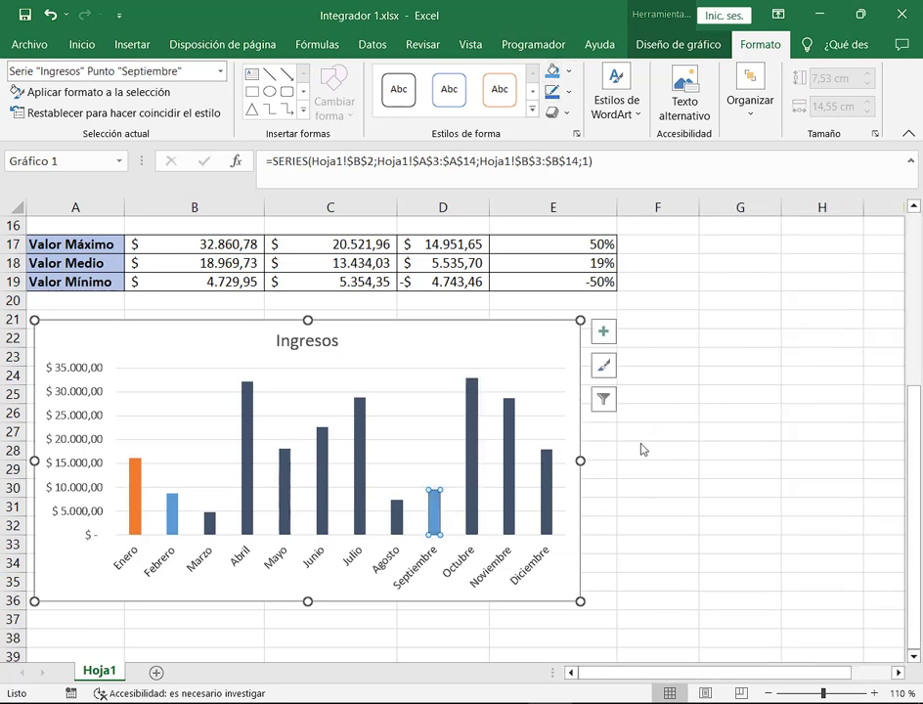
{"action": "left_click", "coordinate": [645, 435]}
Fill the chart area of the Ingresos chart with a light gray theme colour.
{"action": "left_click", "coordinate": [575, 347]}
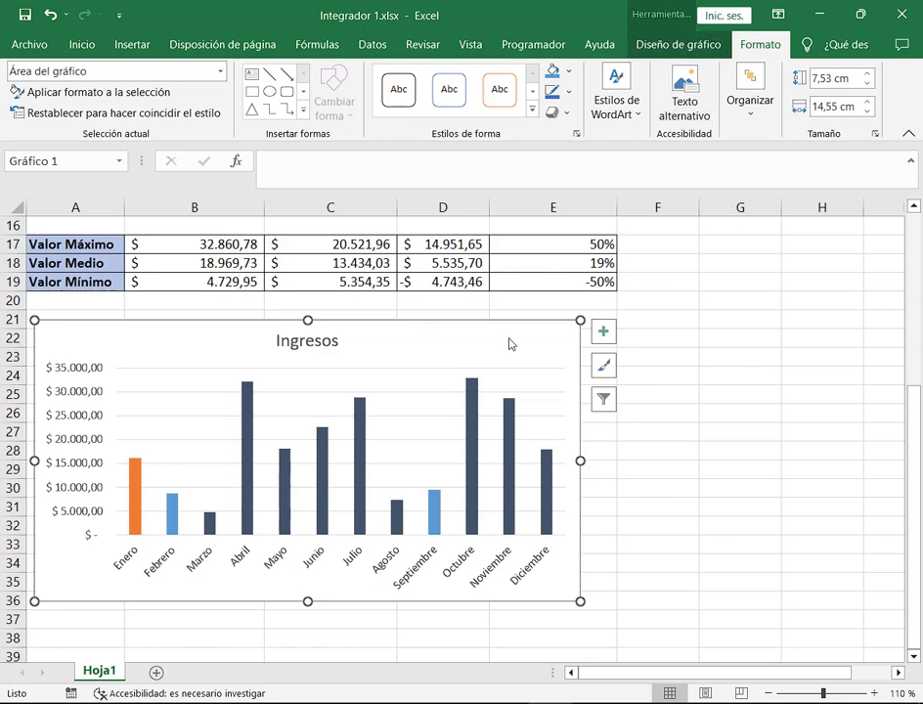
{"action": "left_click_drag", "start_coordinate": [558, 349], "coordinate": [558, 347]}
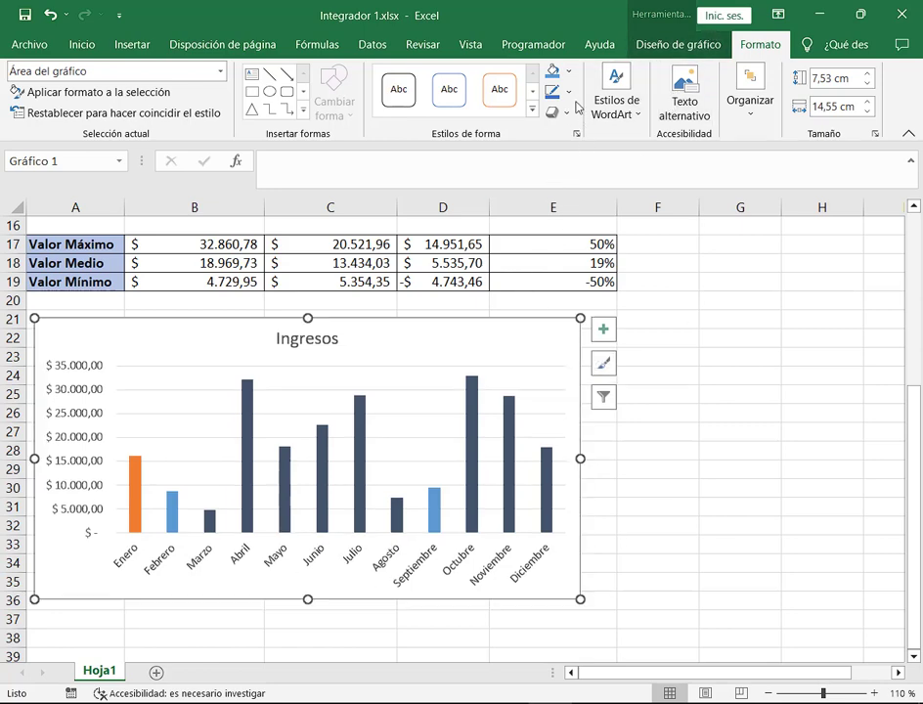
{"action": "left_click", "coordinate": [568, 71]}
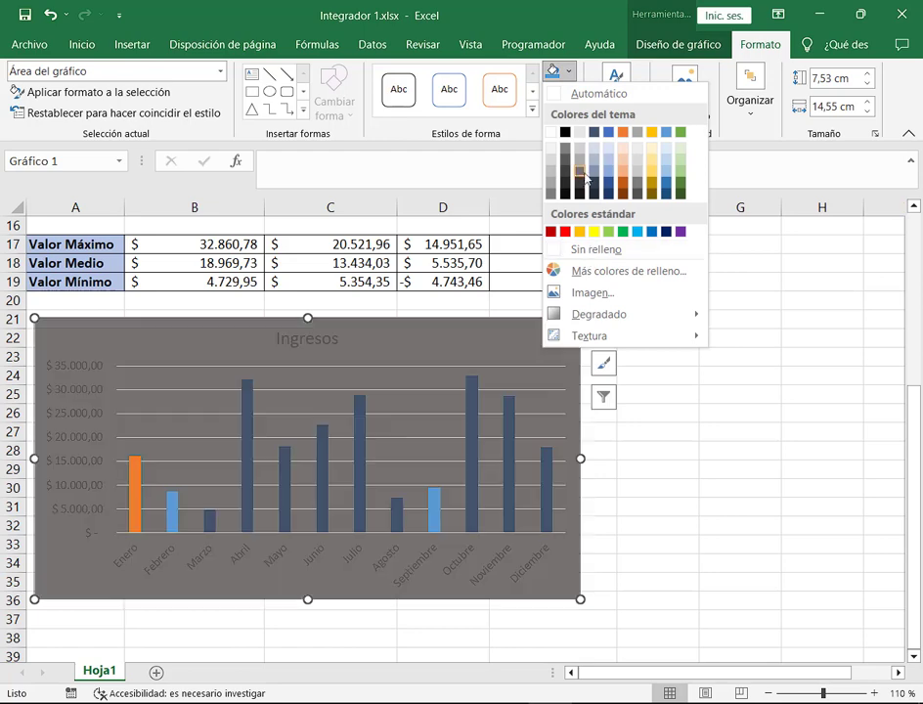
{"action": "left_click", "coordinate": [551, 146]}
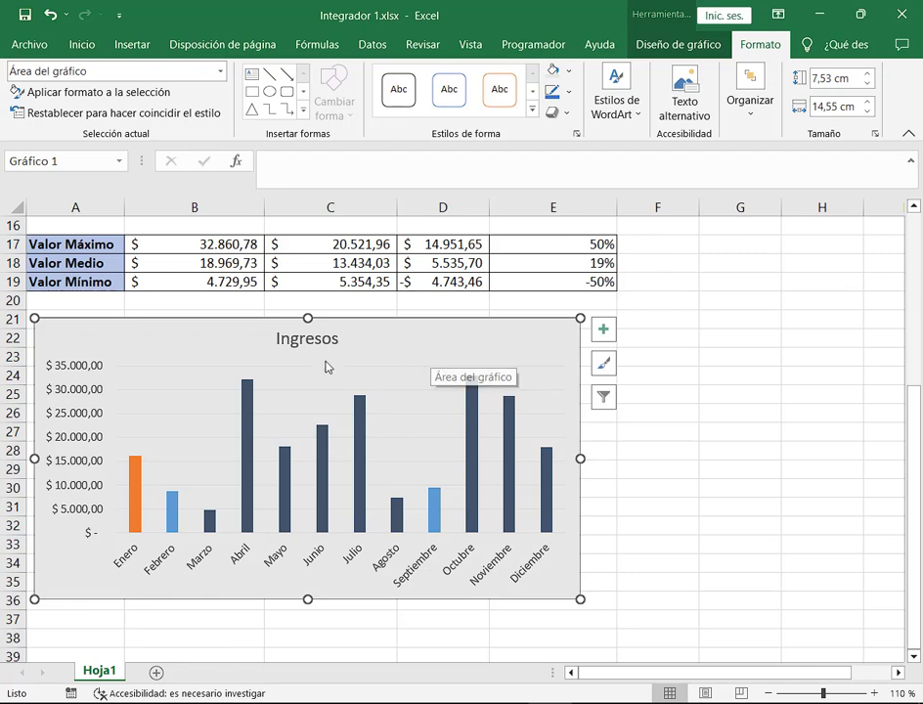
Apply the second Multicolor palette to the Ingresos chart.
{"action": "left_click", "coordinate": [676, 49]}
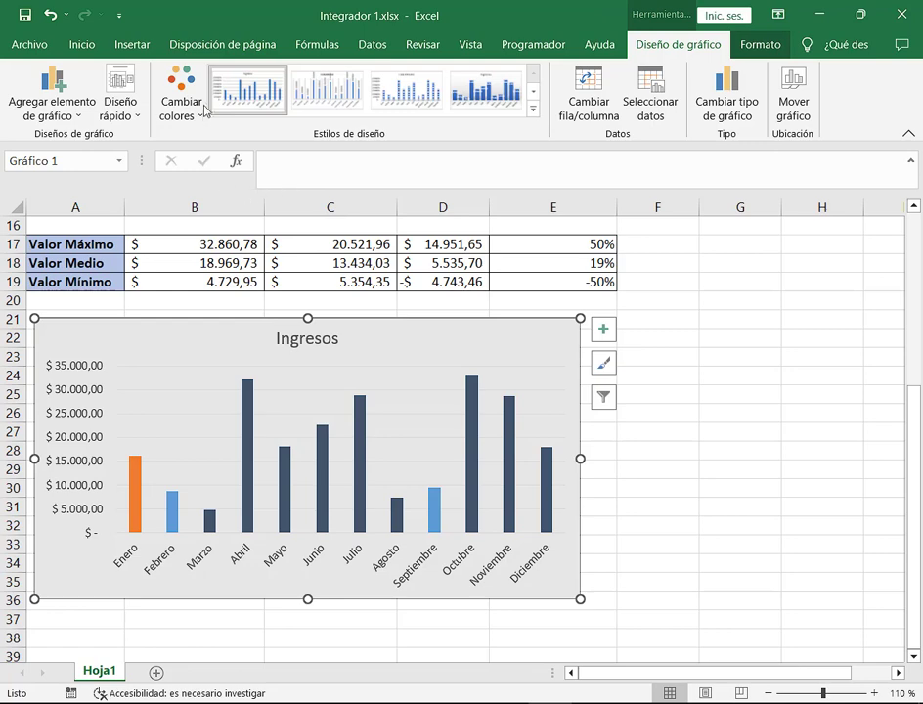
{"action": "left_click", "coordinate": [172, 106]}
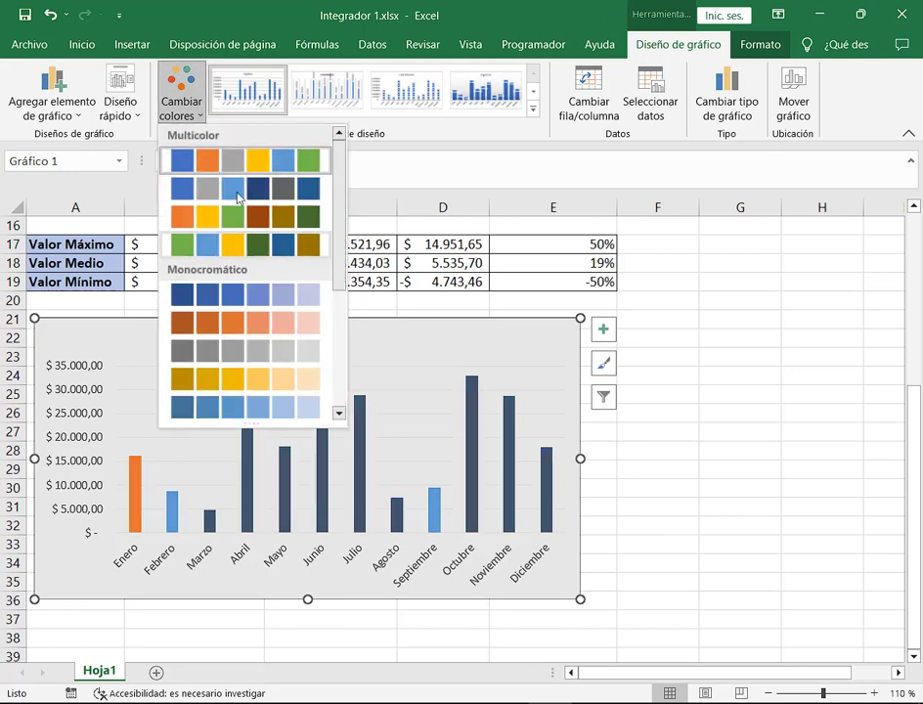
{"action": "left_click", "coordinate": [433, 328]}
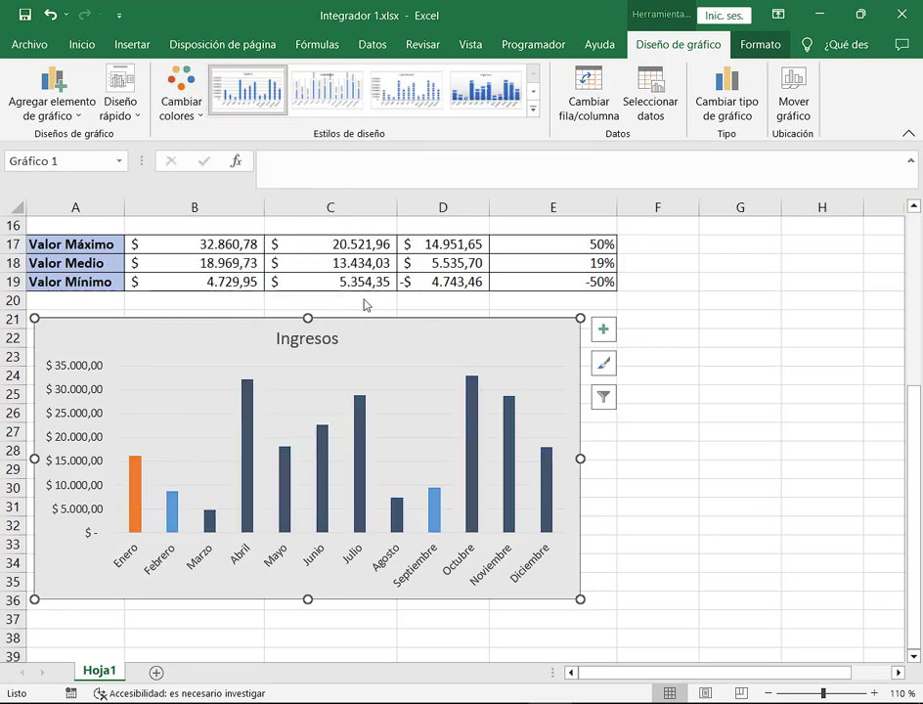
{"action": "left_click", "coordinate": [180, 97]}
{"action": "left_click", "coordinate": [180, 191]}
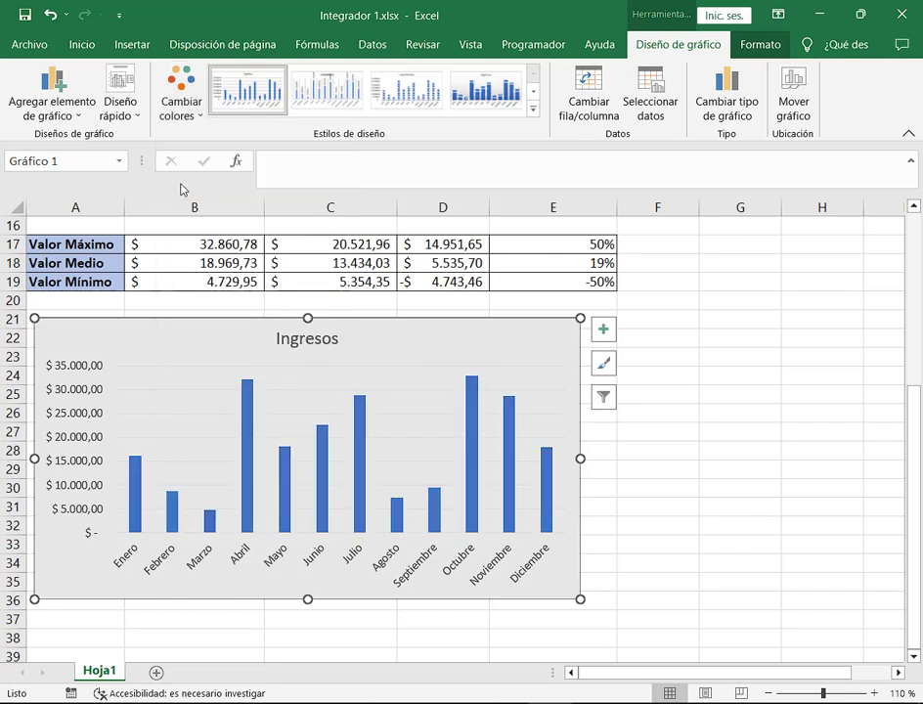
{"action": "left_click", "coordinate": [181, 98]}
{"action": "key", "text": "Escape"}
Apply the dark chart style Estilo 9 to the Ingresos chart.
{"action": "left_click", "coordinate": [532, 109]}
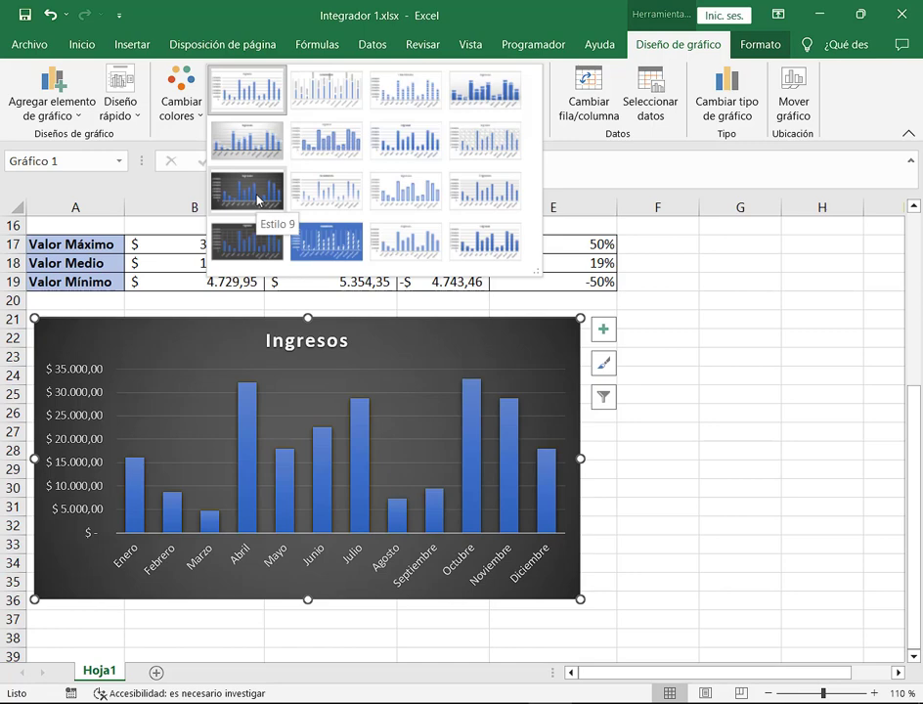
{"action": "left_click", "coordinate": [258, 200]}
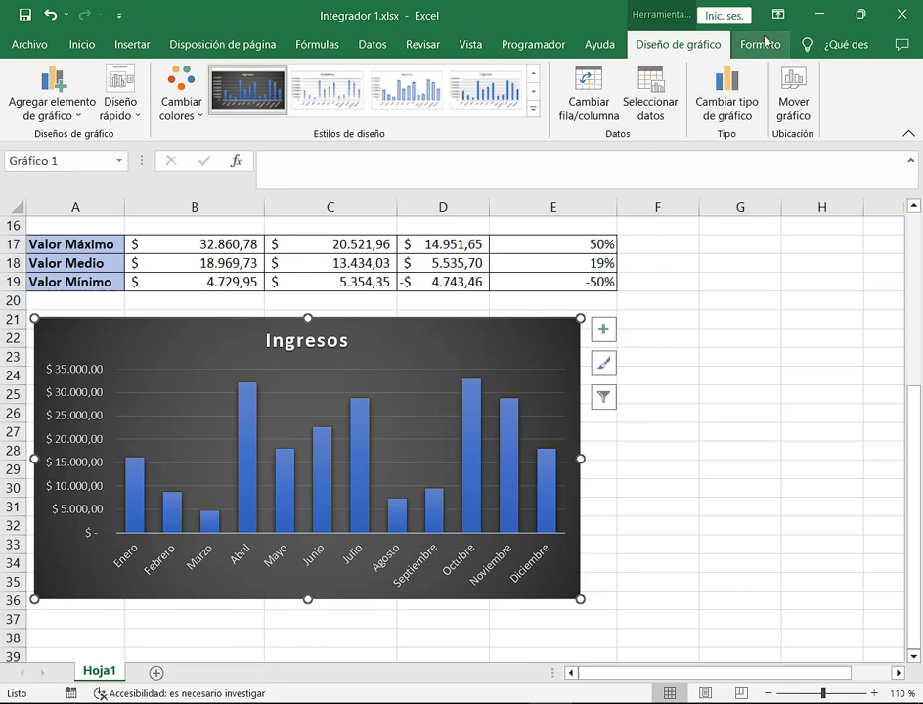
{"action": "left_click", "coordinate": [765, 43]}
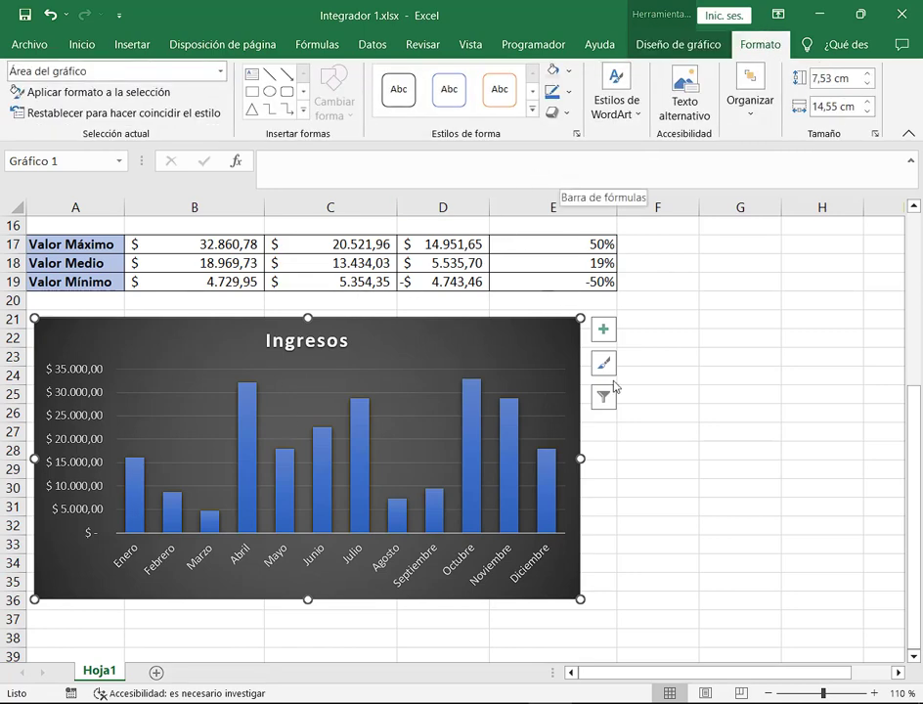
Undo the chart style, the colour palette change and the gray chart area fill.
{"action": "left_click", "coordinate": [50, 15]}
{"action": "left_click", "coordinate": [50, 15]}
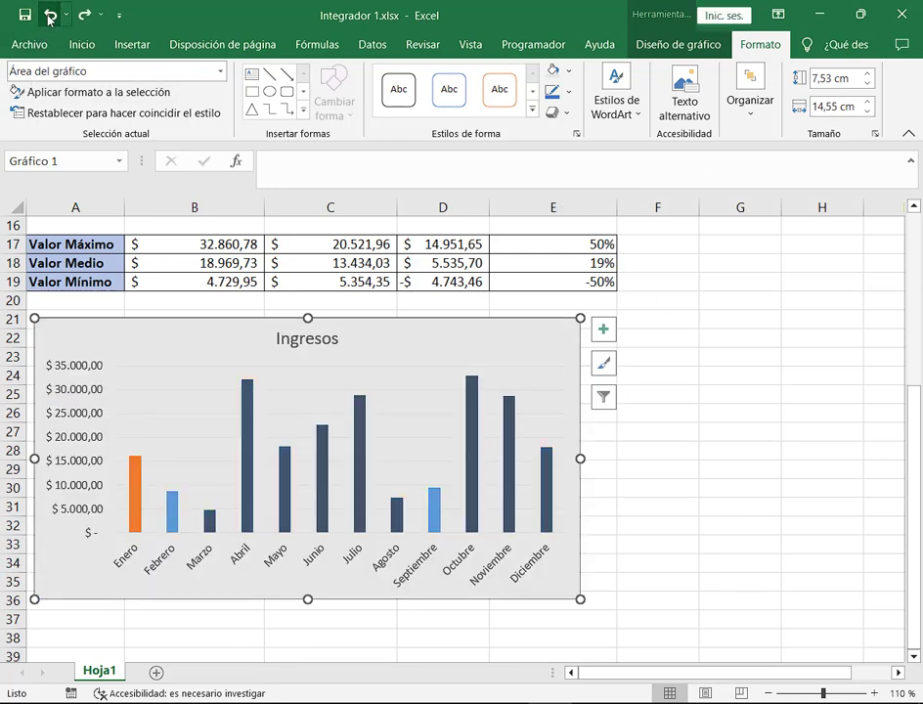
{"action": "left_click", "coordinate": [50, 15]}
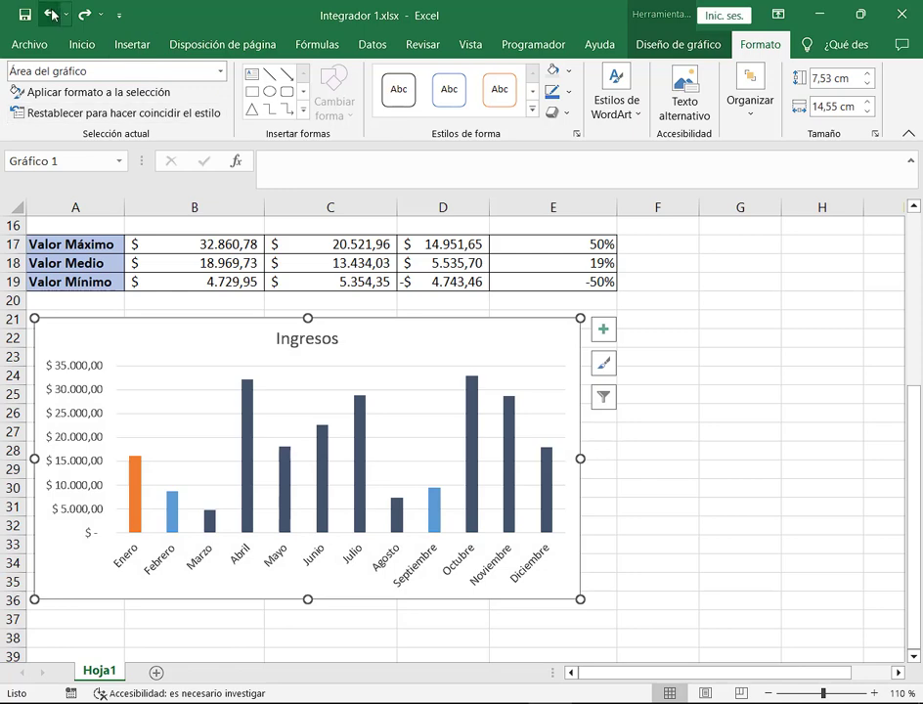
Delete the whole Ingresos column chart from the sheet.
{"action": "left_click", "coordinate": [641, 42]}
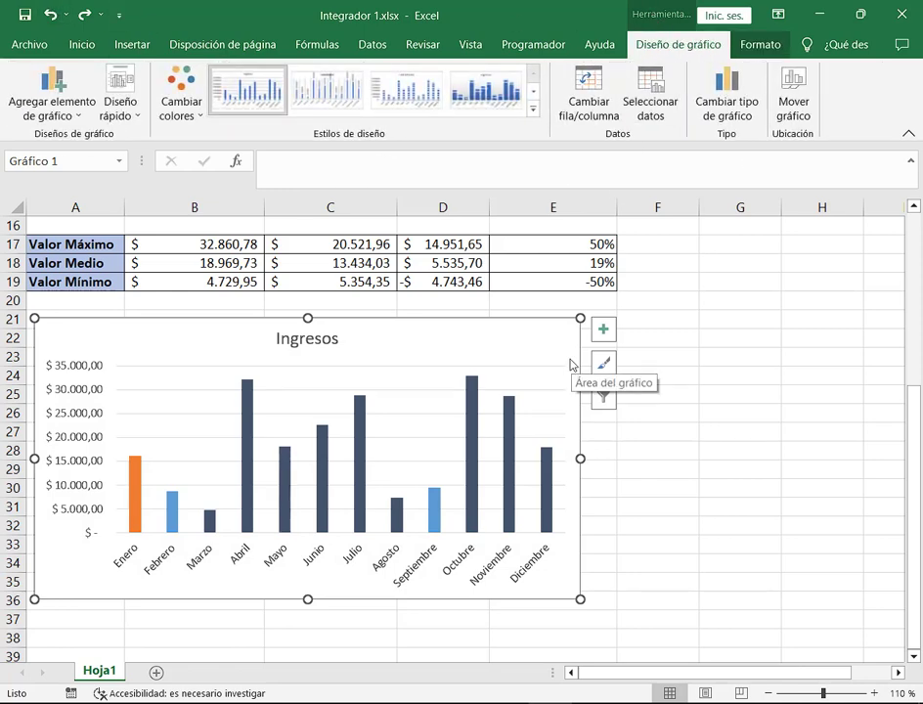
{"action": "left_click", "coordinate": [633, 387]}
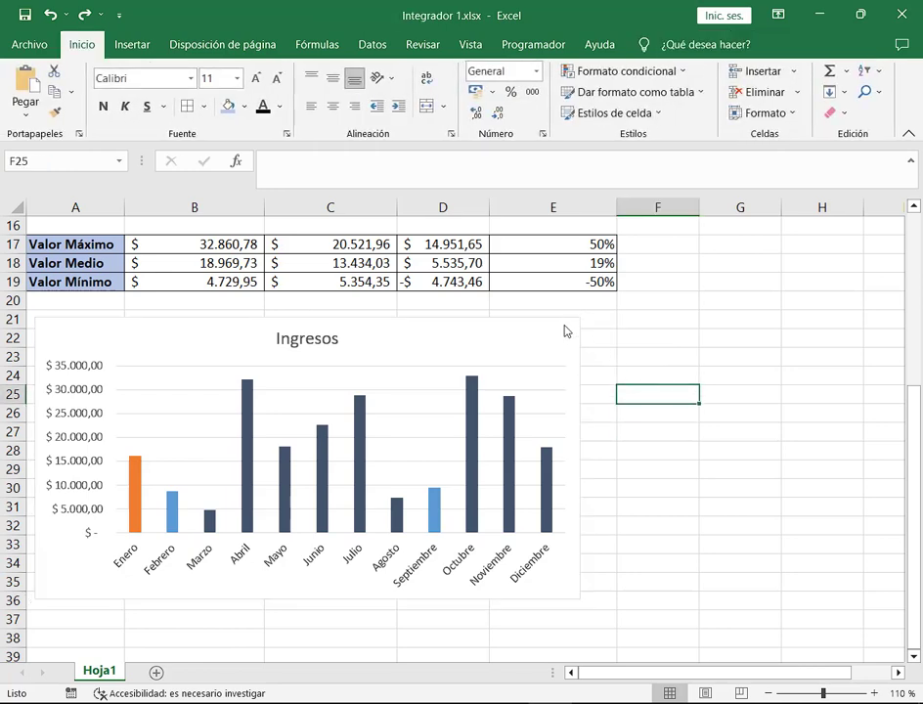
{"action": "left_click", "coordinate": [566, 319]}
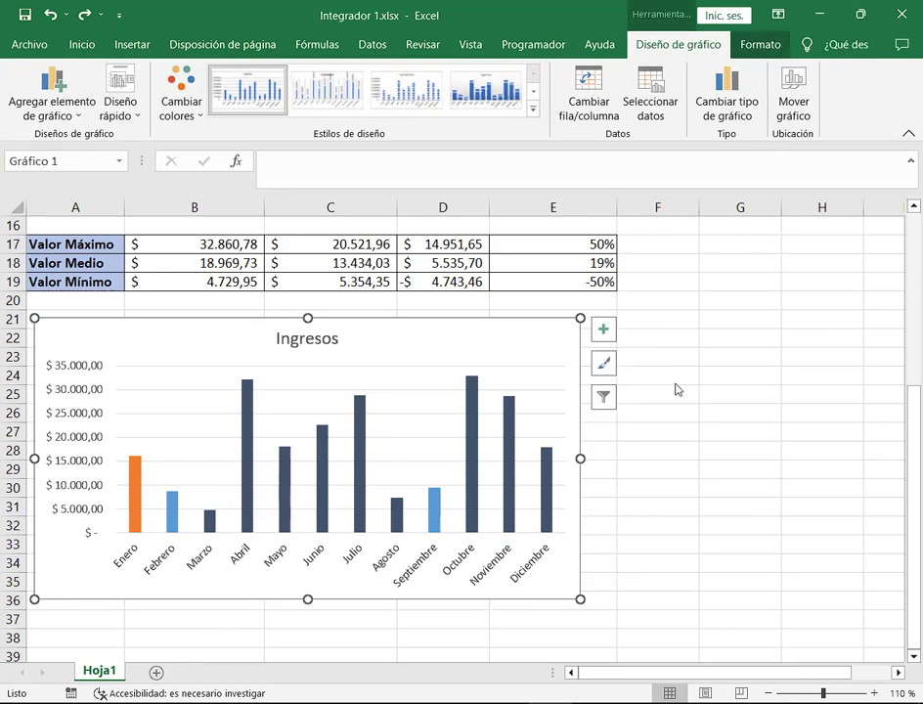
{"action": "key", "text": "Delete"}
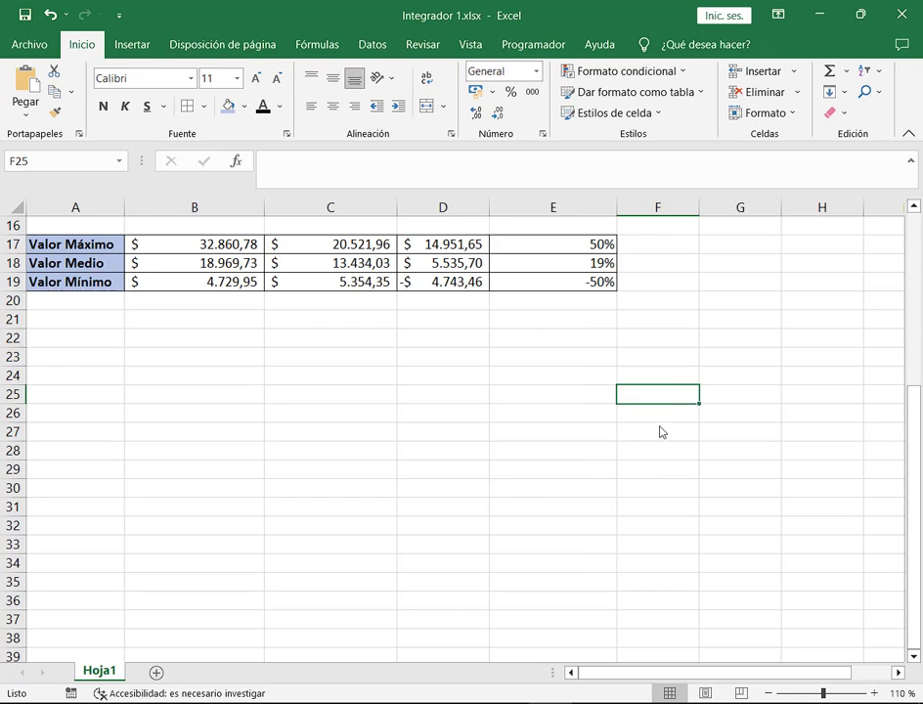
Insert a 3D clustered column chart from the months and Ingresos data in A2:B14.
{"action": "scroll", "coordinate": [472, 310], "scroll_direction": "up", "scroll_amount": 5}
{"action": "left_click_drag", "start_coordinate": [70, 267], "coordinate": [201, 514]}
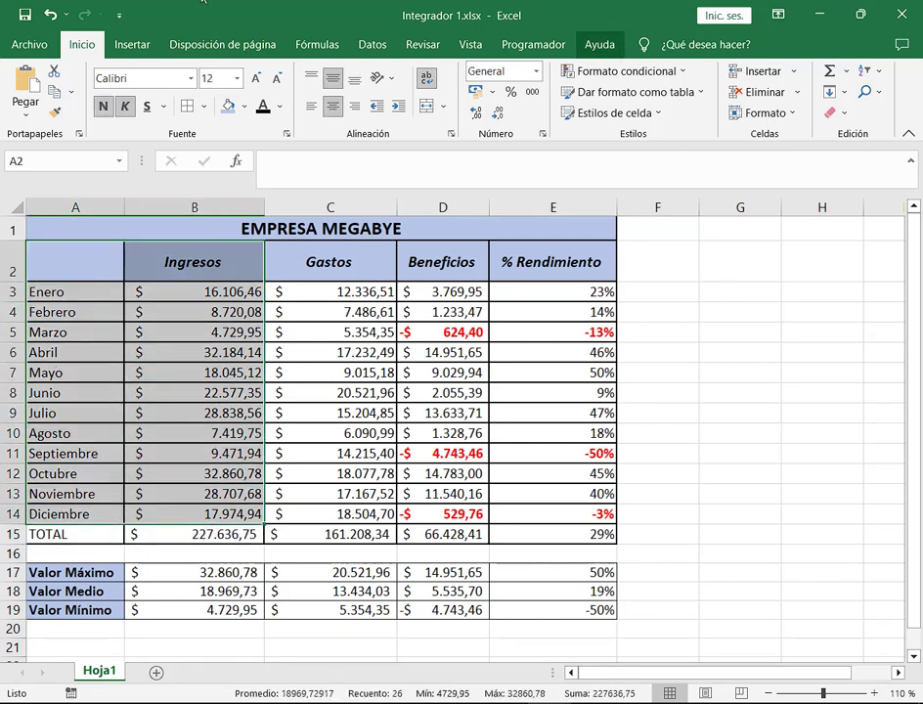
{"action": "left_click", "coordinate": [132, 44]}
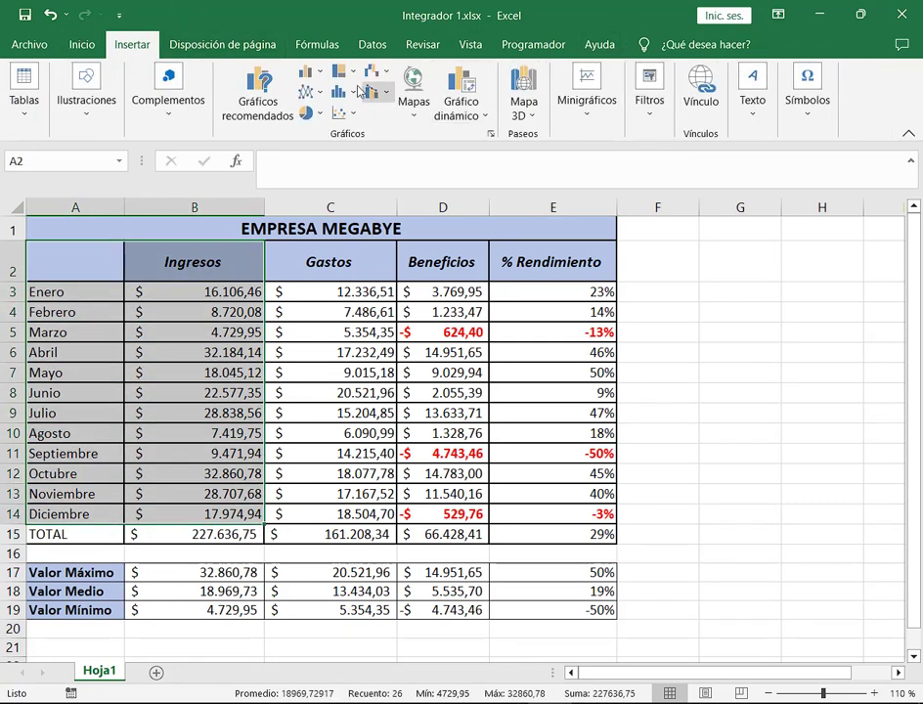
{"action": "left_click", "coordinate": [319, 75]}
{"action": "left_click", "coordinate": [302, 72]}
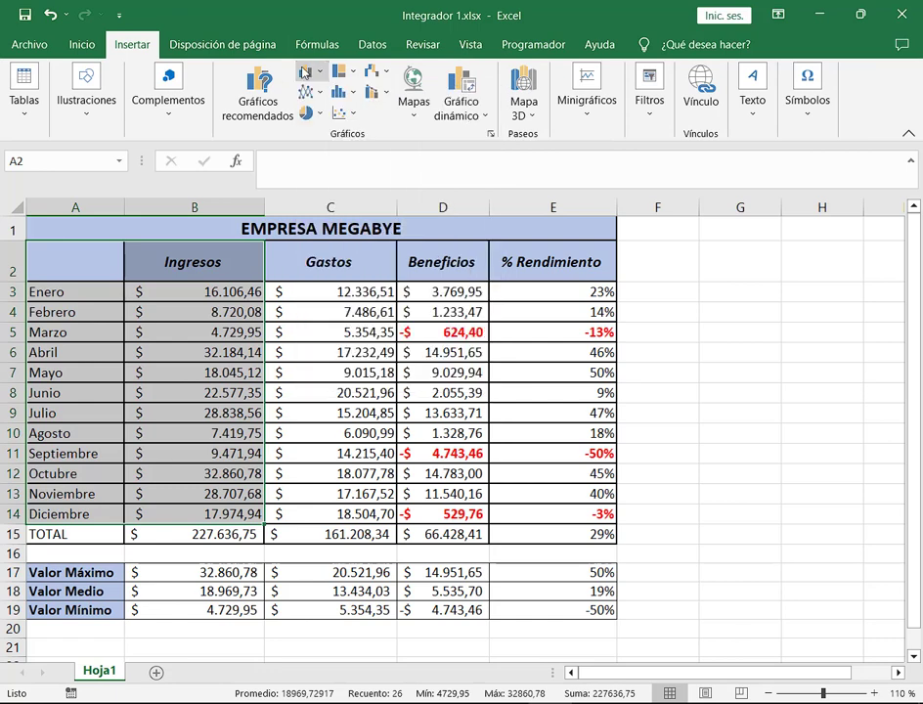
{"action": "left_click", "coordinate": [322, 77]}
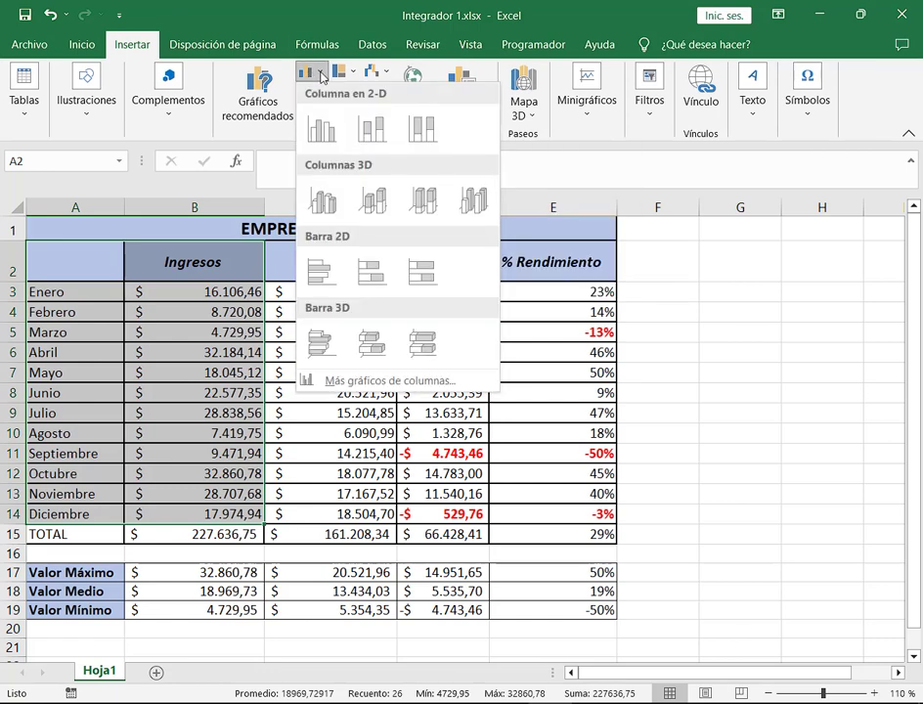
{"action": "left_click", "coordinate": [333, 214]}
Move the 3D Ingresos chart below the Valor Mínimo row, starting around row 21.
{"action": "scroll", "coordinate": [748, 247], "scroll_direction": "down", "scroll_amount": 2}
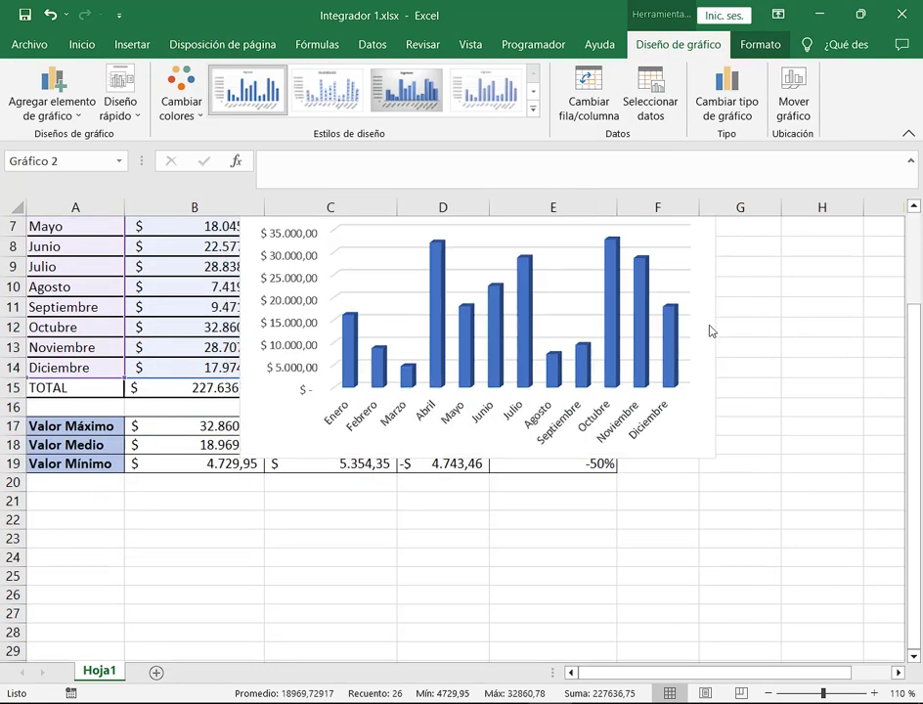
{"action": "scroll", "coordinate": [574, 356], "scroll_direction": "down", "scroll_amount": 2}
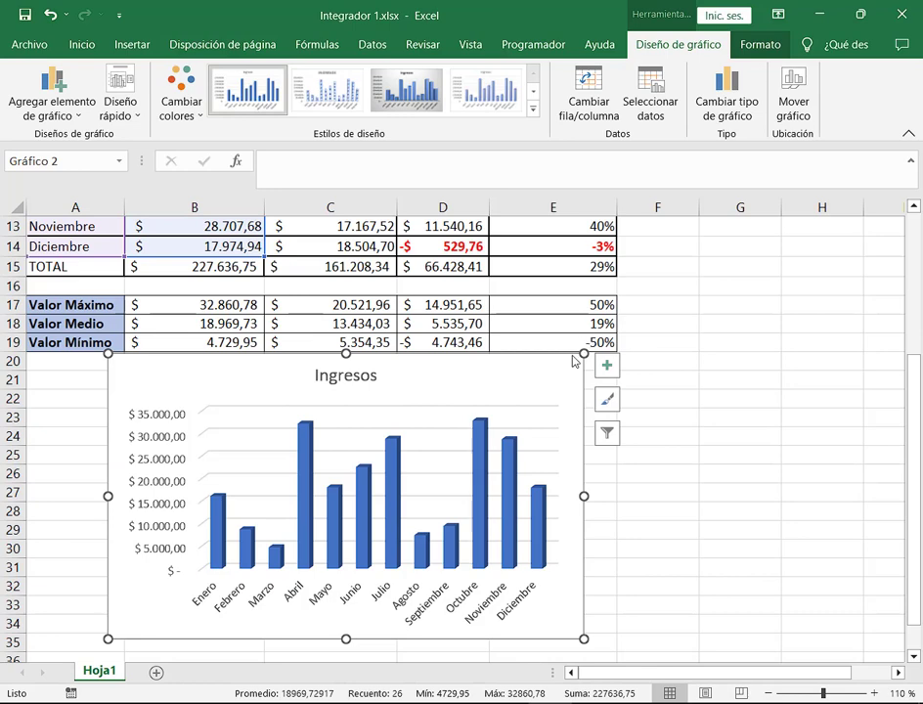
{"action": "left_click_drag", "start_coordinate": [574, 360], "coordinate": [541, 378]}
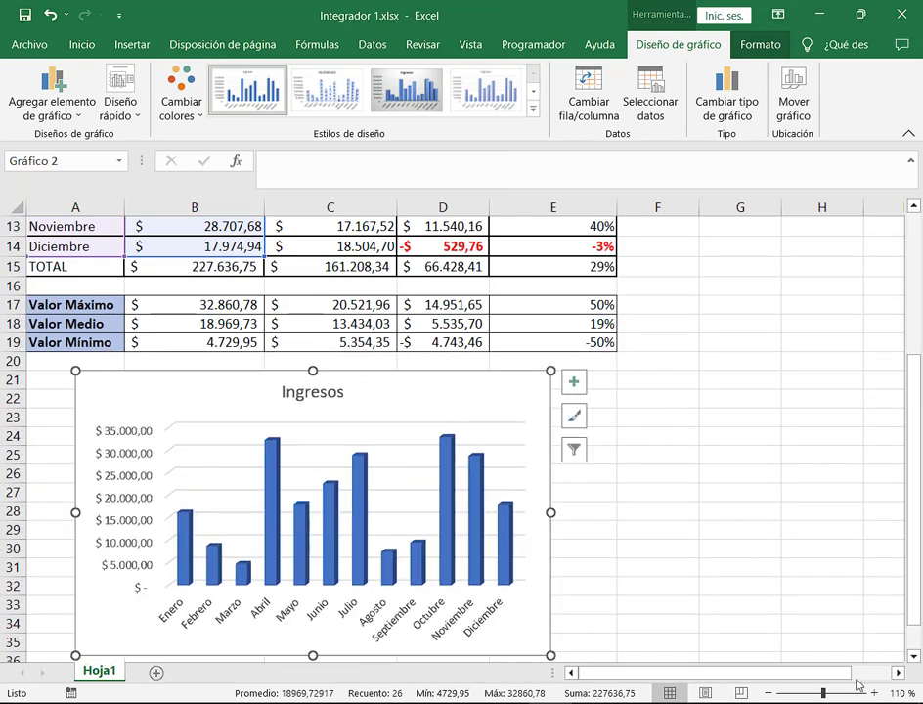
Reduce the sheet zoom to 70 % and place the Ingresos chart beside the data table, starting at column F.
{"action": "left_click", "coordinate": [807, 693]}
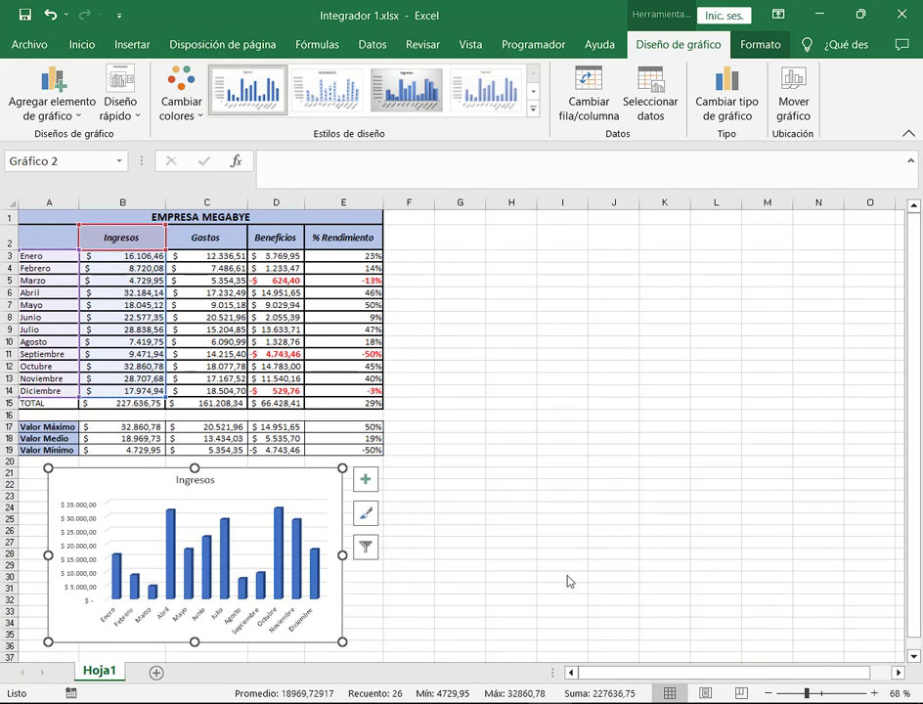
{"action": "left_click", "coordinate": [543, 498]}
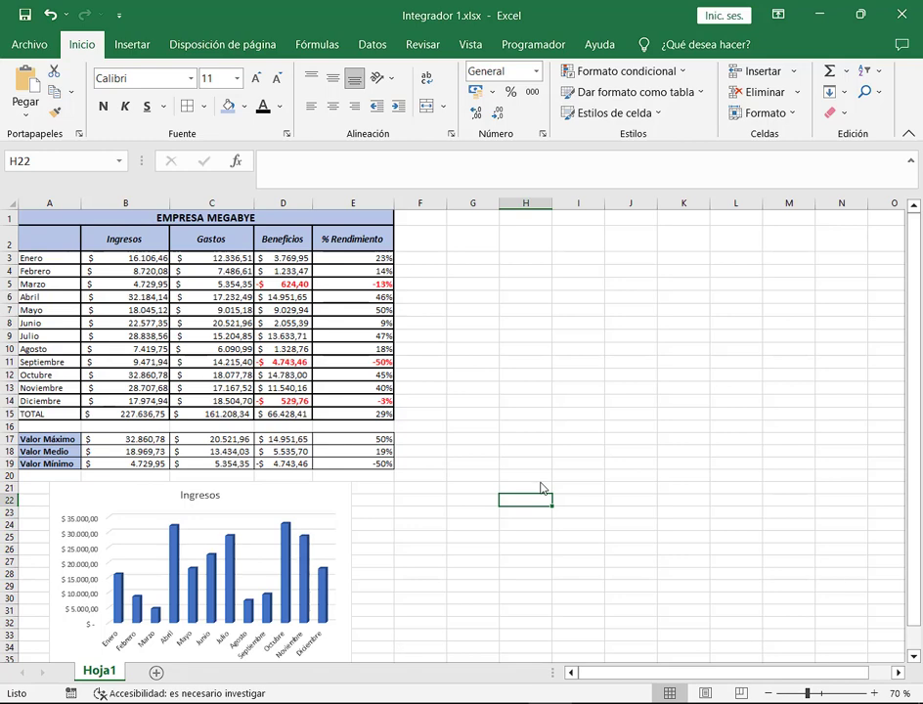
{"action": "left_click_drag", "start_coordinate": [350, 495], "coordinate": [720, 243]}
{"action": "left_click", "coordinate": [616, 477]}
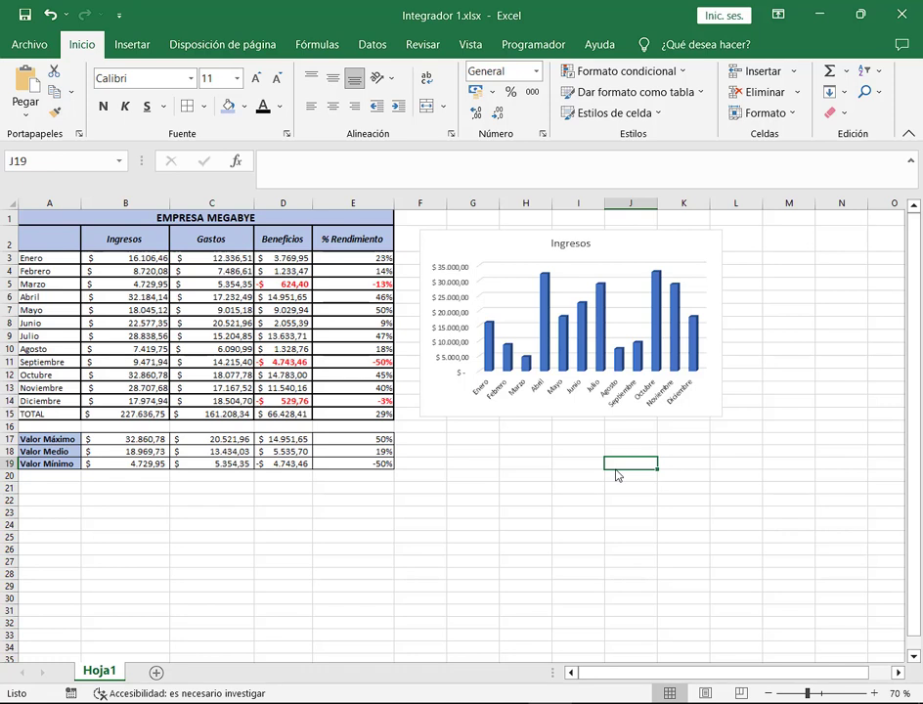
Examine the Mover gráfico location options for the Ingresos chart, leaving it as an object in Hoja1.
{"action": "left_click", "coordinate": [714, 332]}
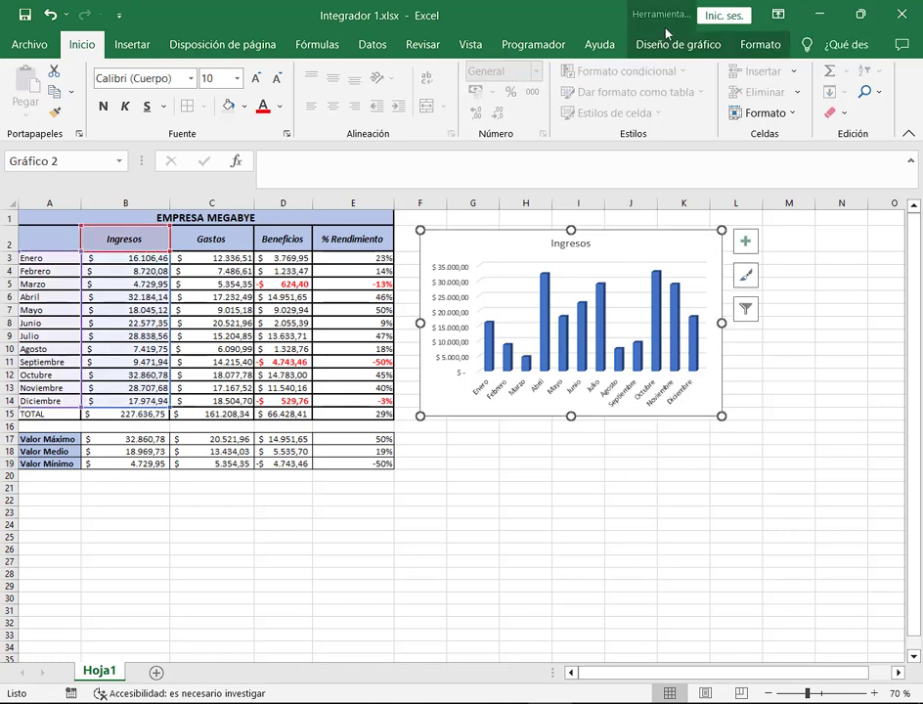
{"action": "left_click", "coordinate": [676, 44]}
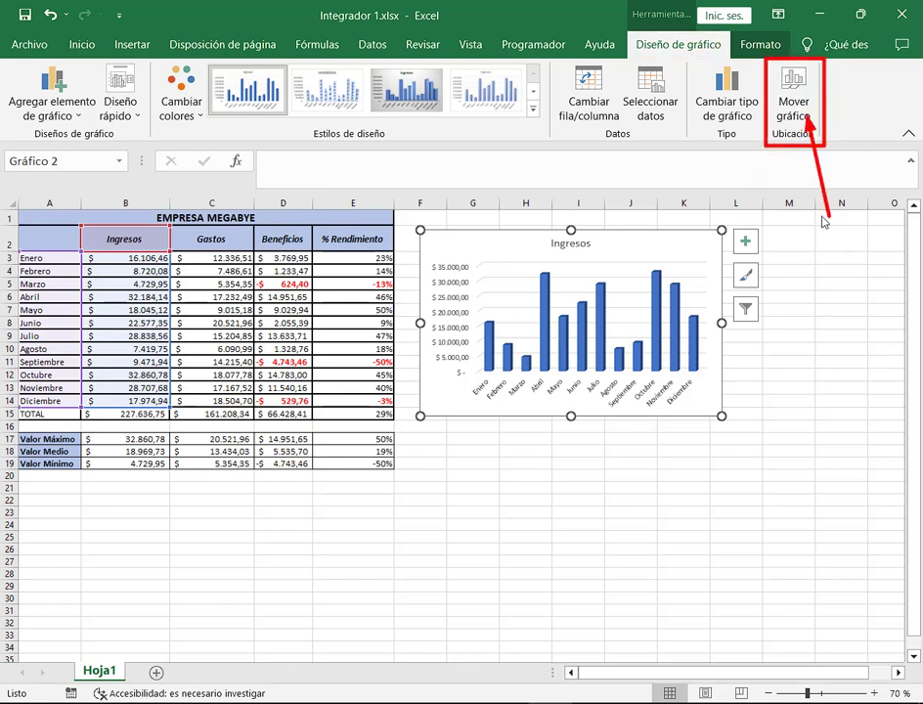
{"action": "left_click", "coordinate": [792, 98]}
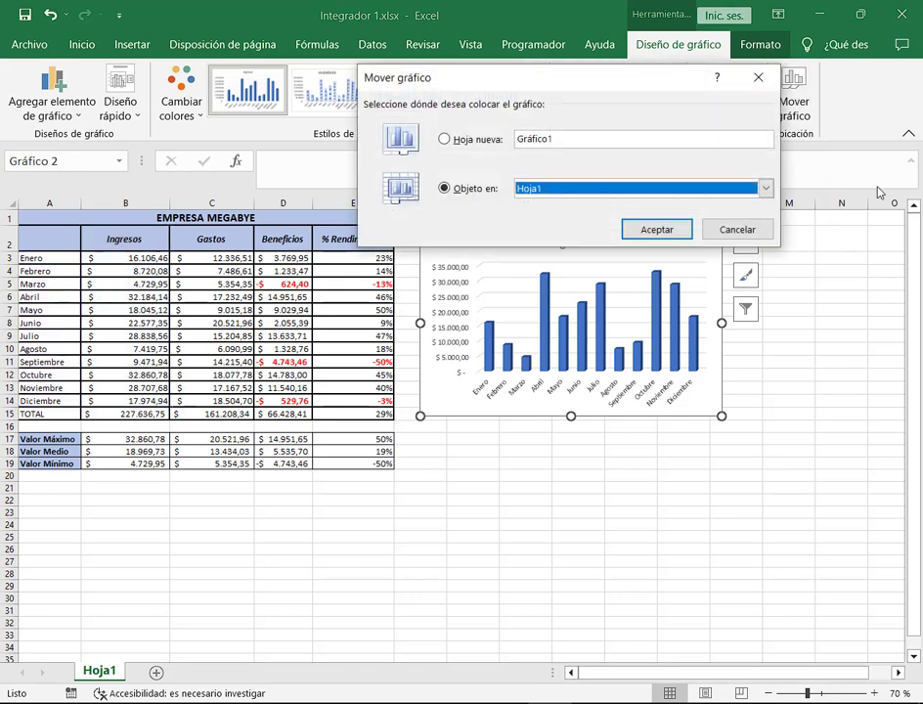
{"action": "left_click_drag", "start_coordinate": [606, 86], "coordinate": [486, 245]}
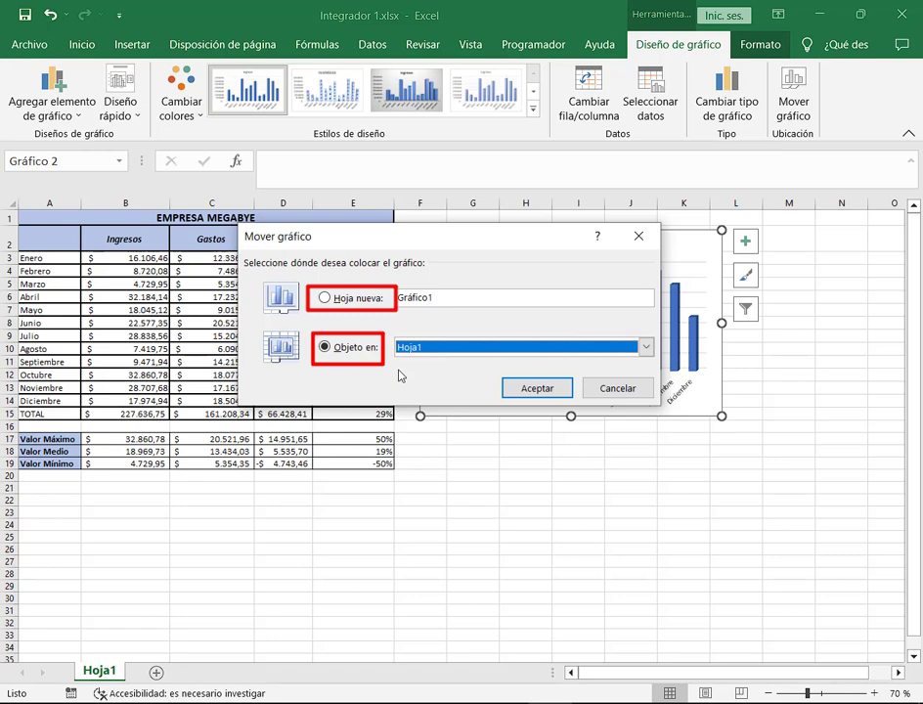
{"action": "left_click_drag", "start_coordinate": [478, 244], "coordinate": [224, 168]}
{"action": "key", "text": "Return"}
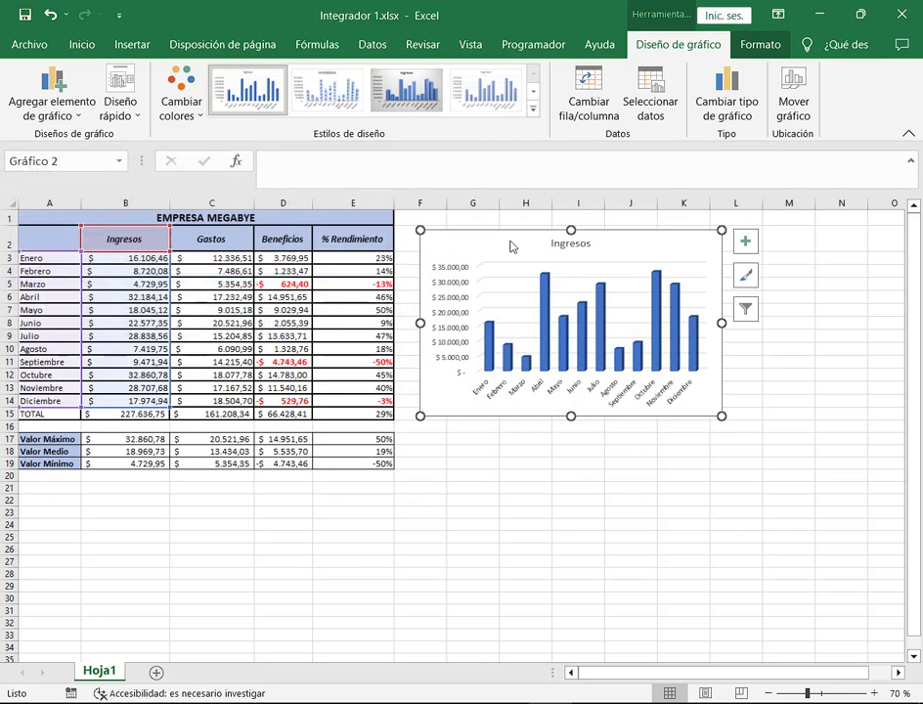
Reposition and enlarge the Ingresos chart so it spans about columns F to M and rows 4 to 20.
{"action": "left_click_drag", "start_coordinate": [524, 236], "coordinate": [553, 262]}
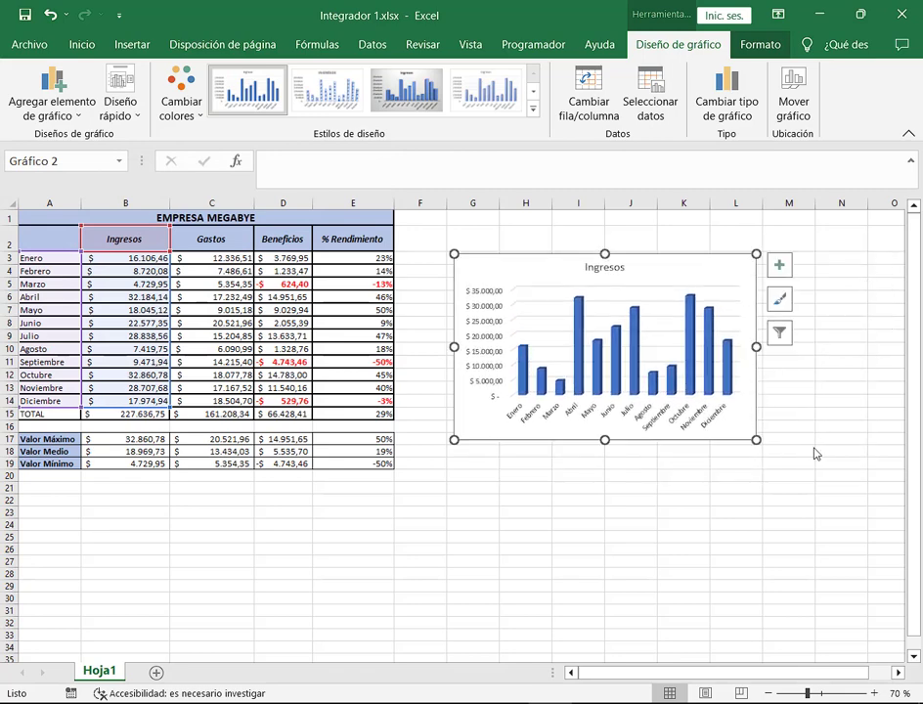
{"action": "left_click_drag", "start_coordinate": [755, 440], "coordinate": [700, 384]}
{"action": "left_click_drag", "start_coordinate": [616, 263], "coordinate": [595, 276]}
{"action": "left_click_drag", "start_coordinate": [689, 407], "coordinate": [822, 499]}
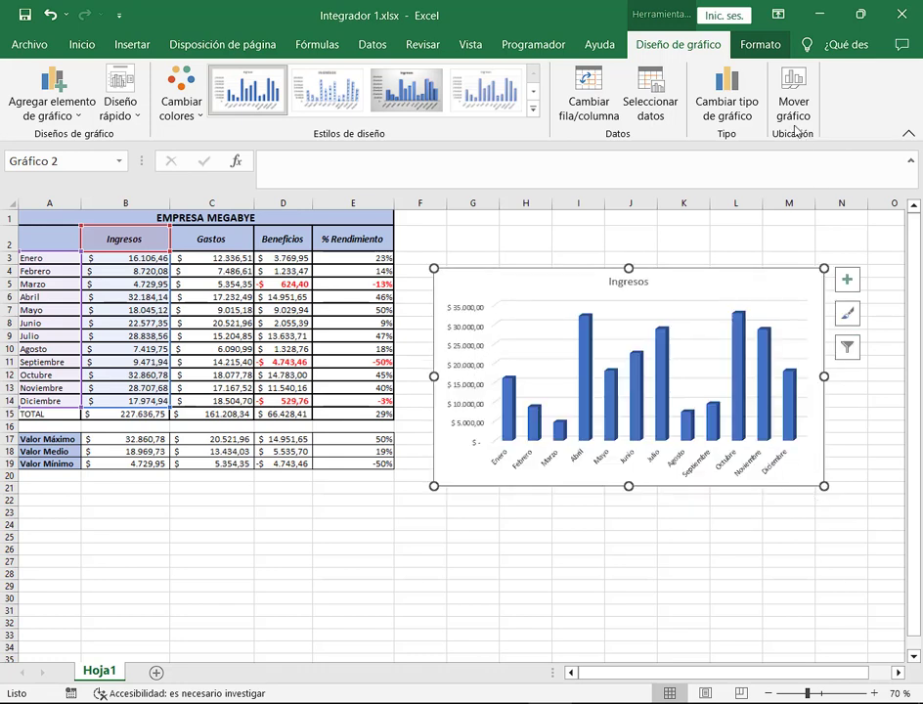
Add a new worksheet and move the Ingresos chart from Hoja1 into Hoja2 as an object.
{"action": "left_click", "coordinate": [155, 673]}
{"action": "left_click", "coordinate": [104, 671]}
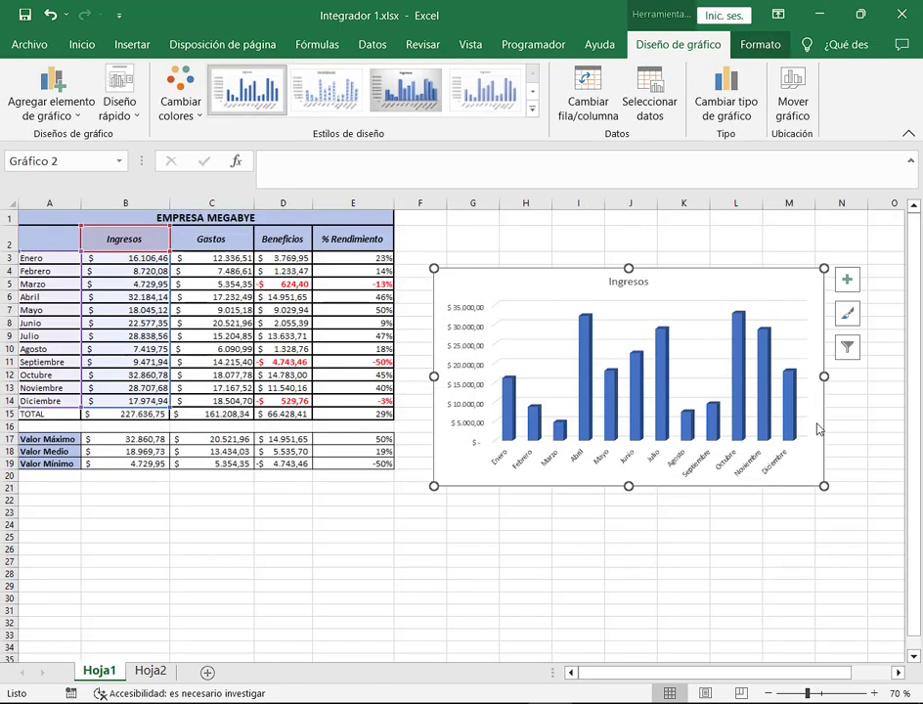
{"action": "left_click", "coordinate": [793, 101]}
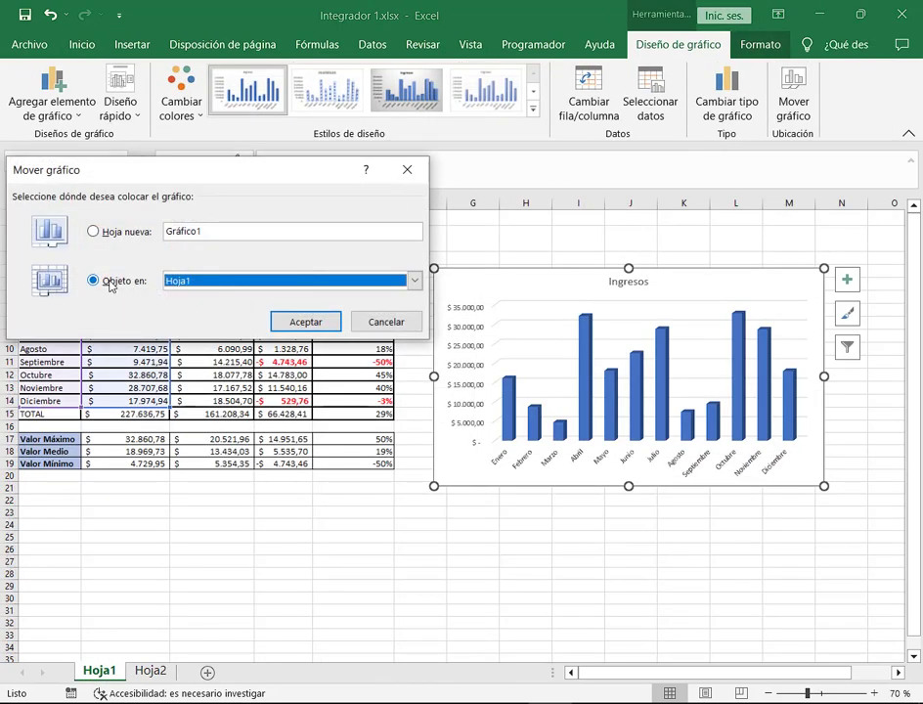
{"action": "left_click", "coordinate": [416, 284]}
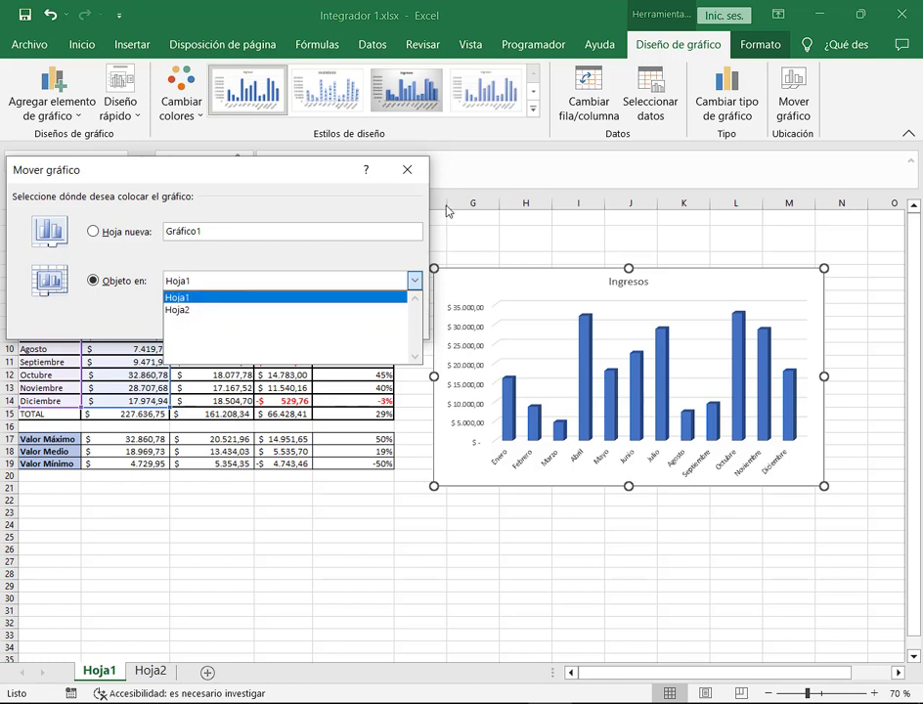
{"action": "left_click", "coordinate": [309, 189]}
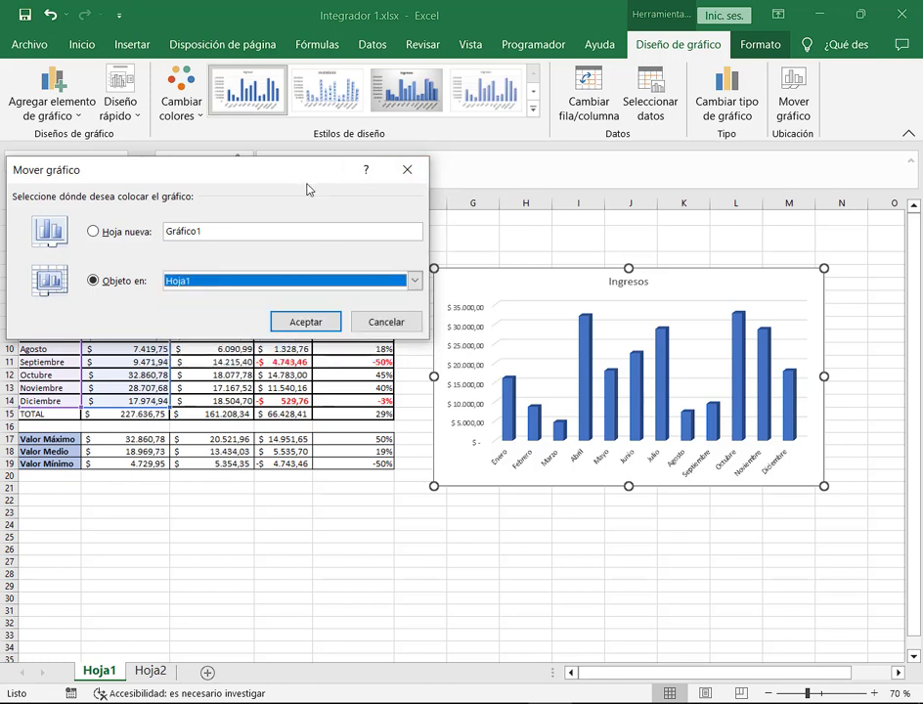
{"action": "left_click", "coordinate": [286, 286]}
{"action": "left_click", "coordinate": [322, 309]}
{"action": "left_click", "coordinate": [324, 322]}
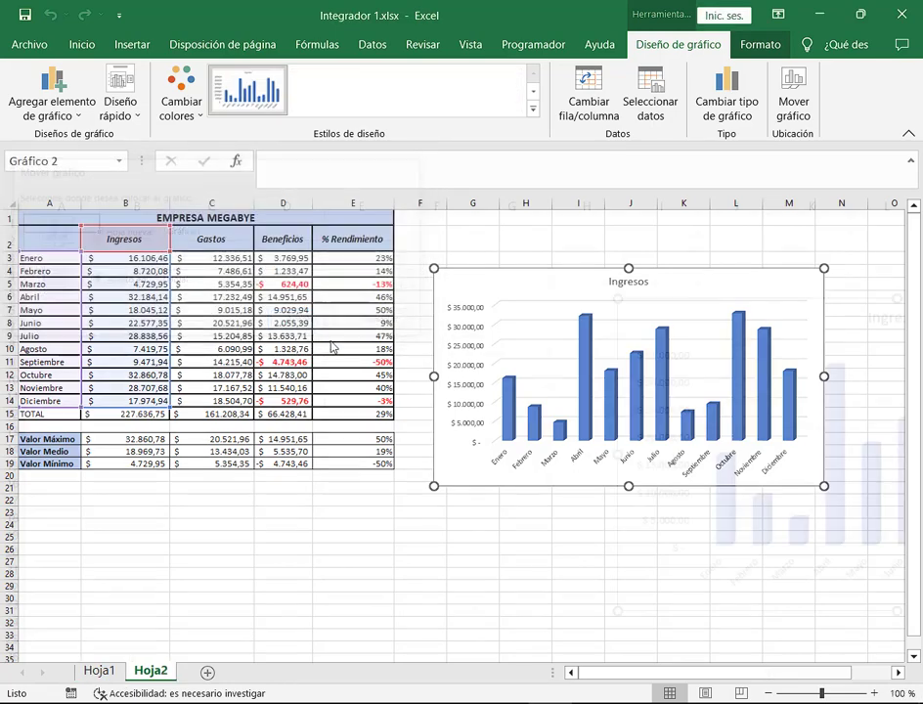
Reposition and shrink the Ingresos chart on Hoja2 so it spans about columns A to H and rows 3 to 17.
{"action": "left_click_drag", "start_coordinate": [836, 309], "coordinate": [248, 258]}
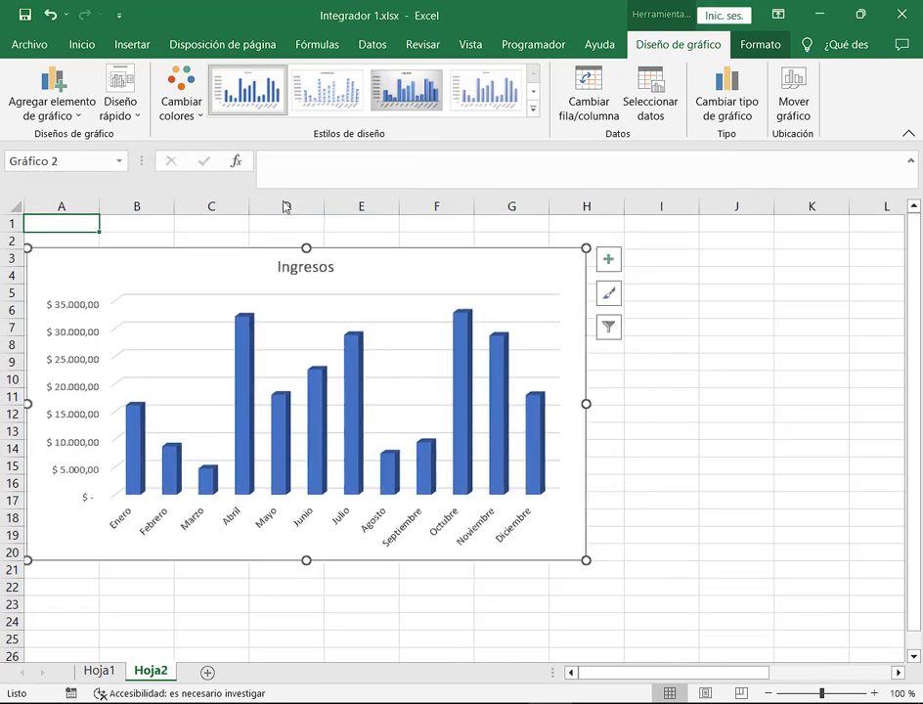
{"action": "left_click_drag", "start_coordinate": [590, 565], "coordinate": [500, 470]}
{"action": "left_click", "coordinate": [100, 670]}
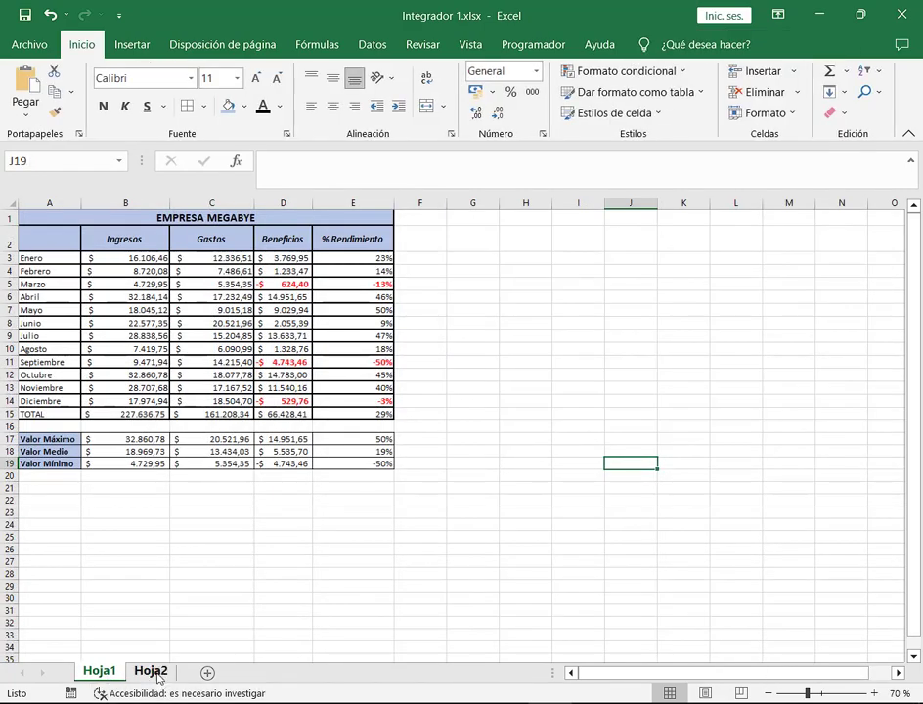
{"action": "scroll", "coordinate": [196, 521], "scroll_direction": "up", "scroll_amount": 3}
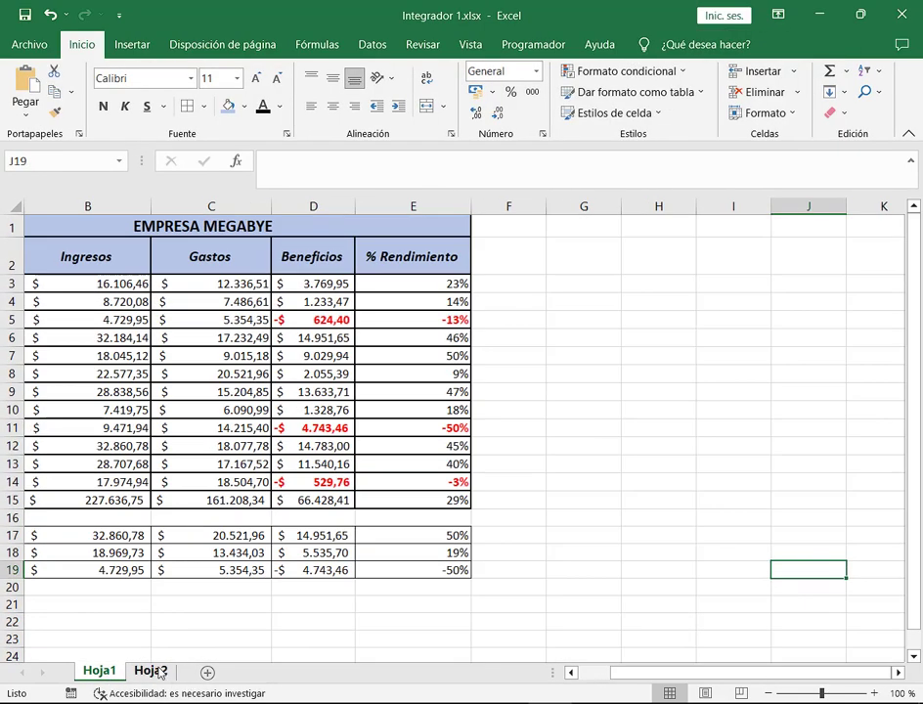
{"action": "left_click", "coordinate": [149, 671]}
{"action": "scroll", "coordinate": [439, 408], "scroll_direction": "down", "scroll_amount": 2}
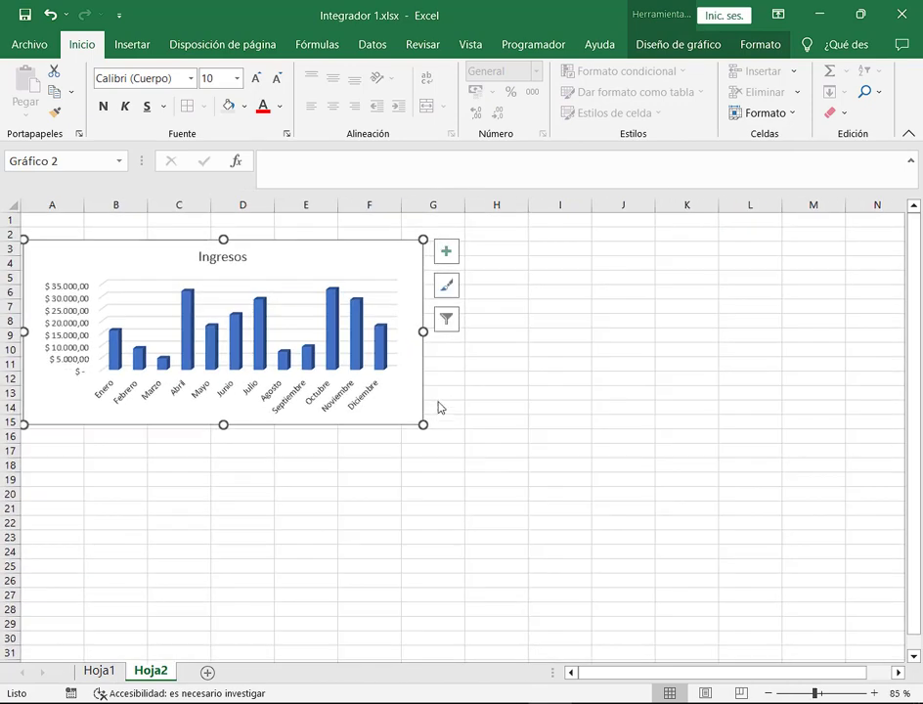
{"action": "left_click_drag", "start_coordinate": [424, 428], "coordinate": [461, 446]}
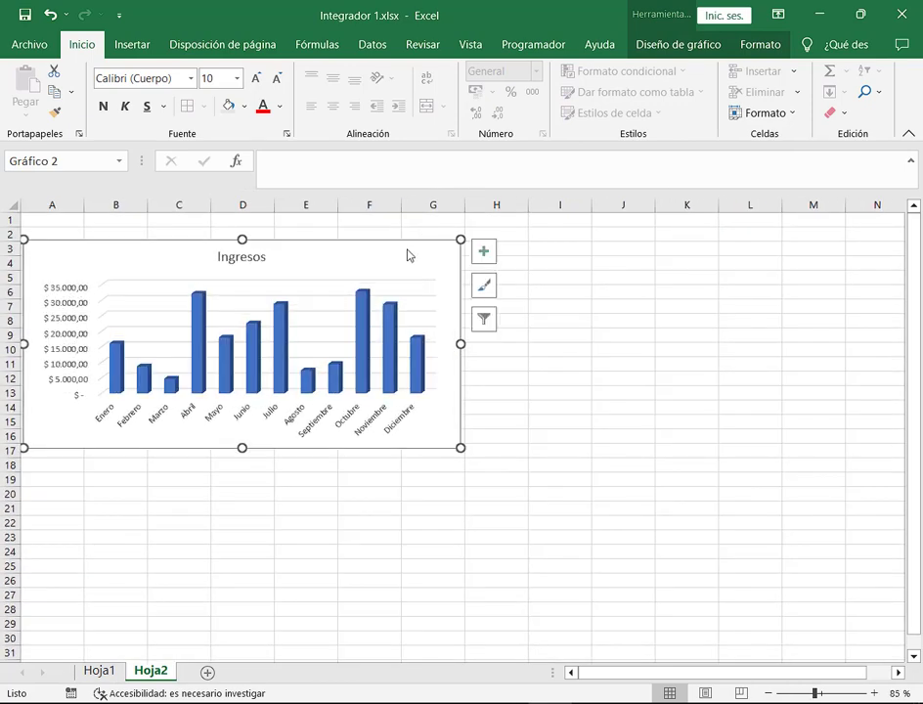
{"action": "left_click_drag", "start_coordinate": [408, 255], "coordinate": [442, 255]}
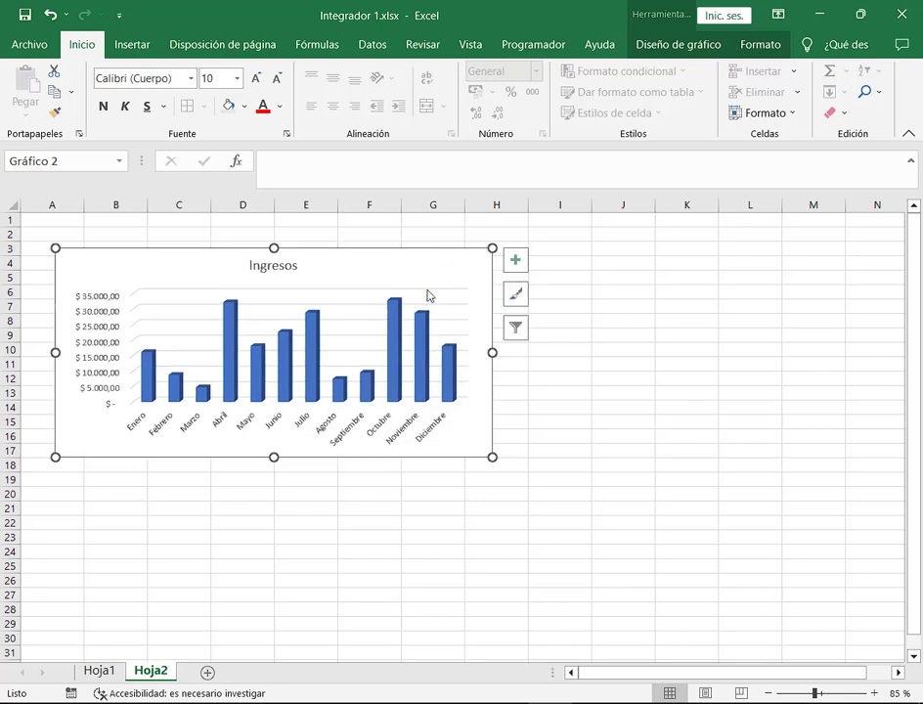
{"action": "left_click", "coordinate": [687, 44]}
{"action": "left_click", "coordinate": [789, 102]}
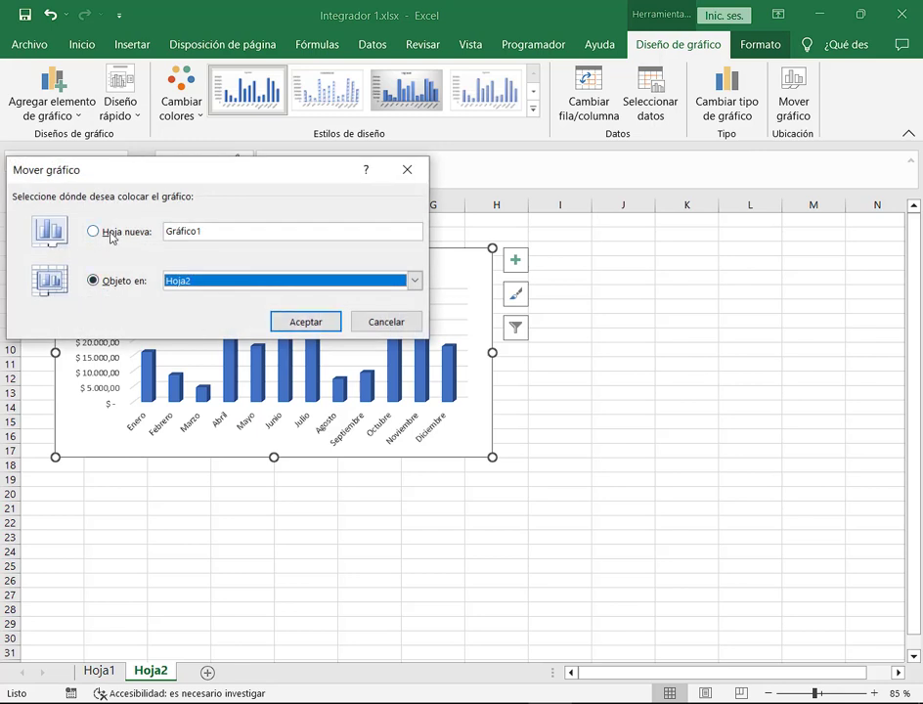
{"action": "left_click", "coordinate": [406, 323]}
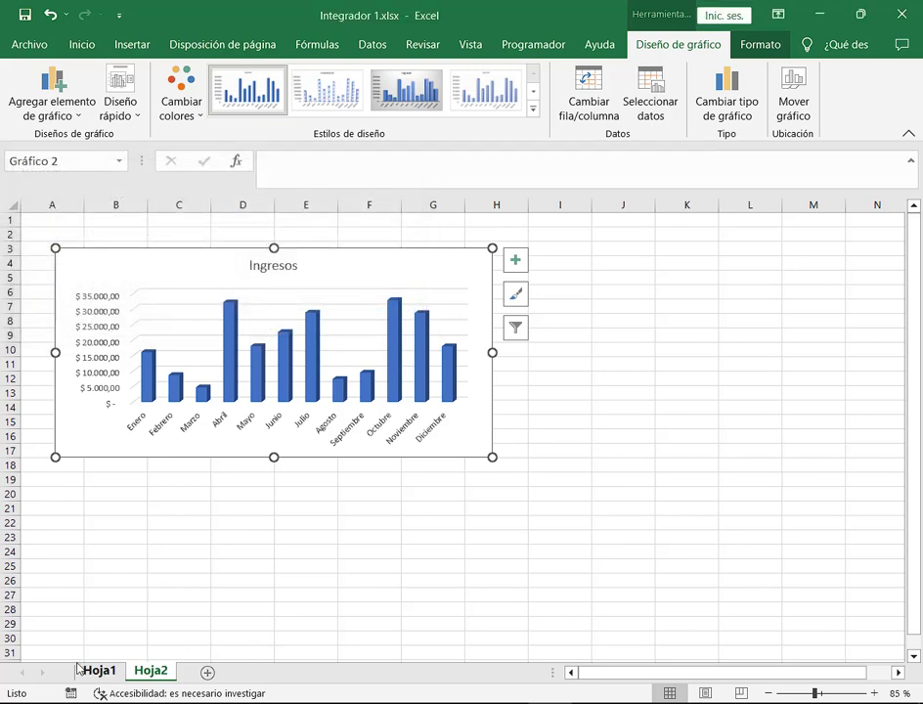
{"action": "left_click_drag", "start_coordinate": [68, 657], "coordinate": [253, 686]}
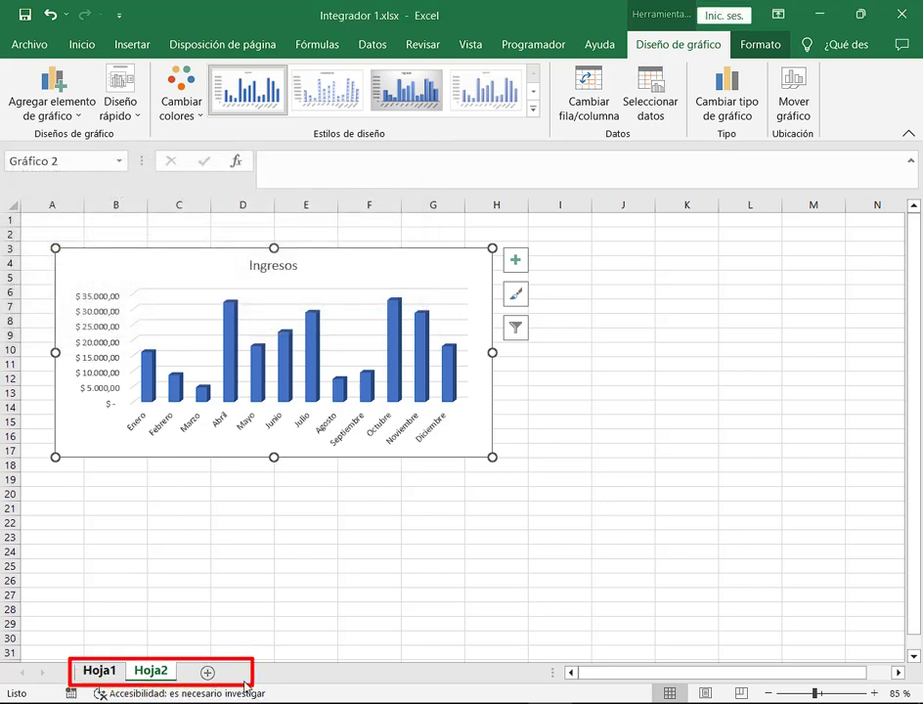
{"action": "left_click_drag", "start_coordinate": [241, 582], "coordinate": [213, 661]}
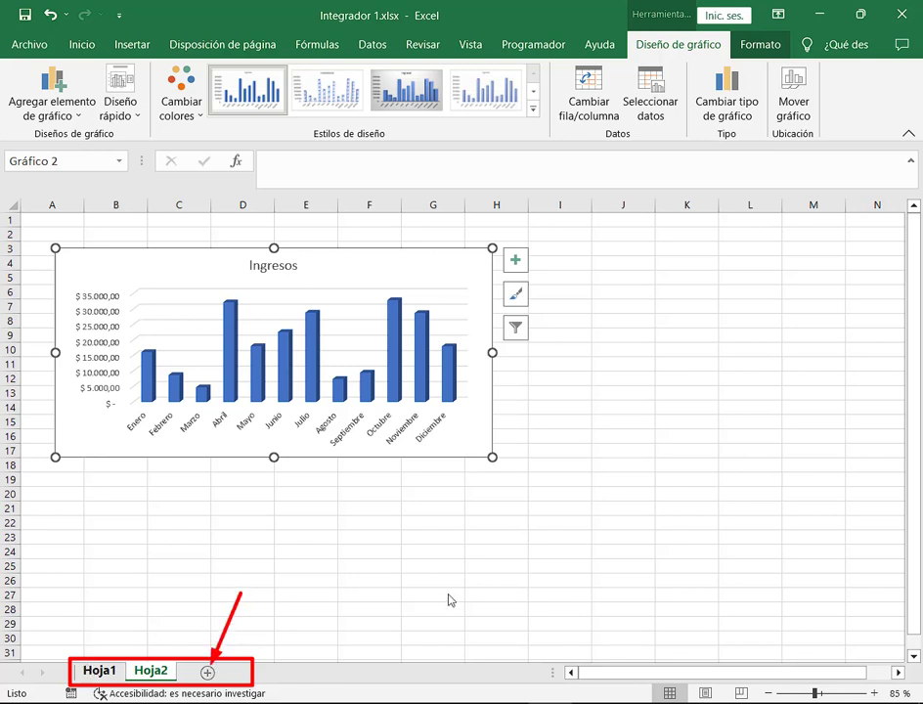
{"action": "key", "text": "Escape"}
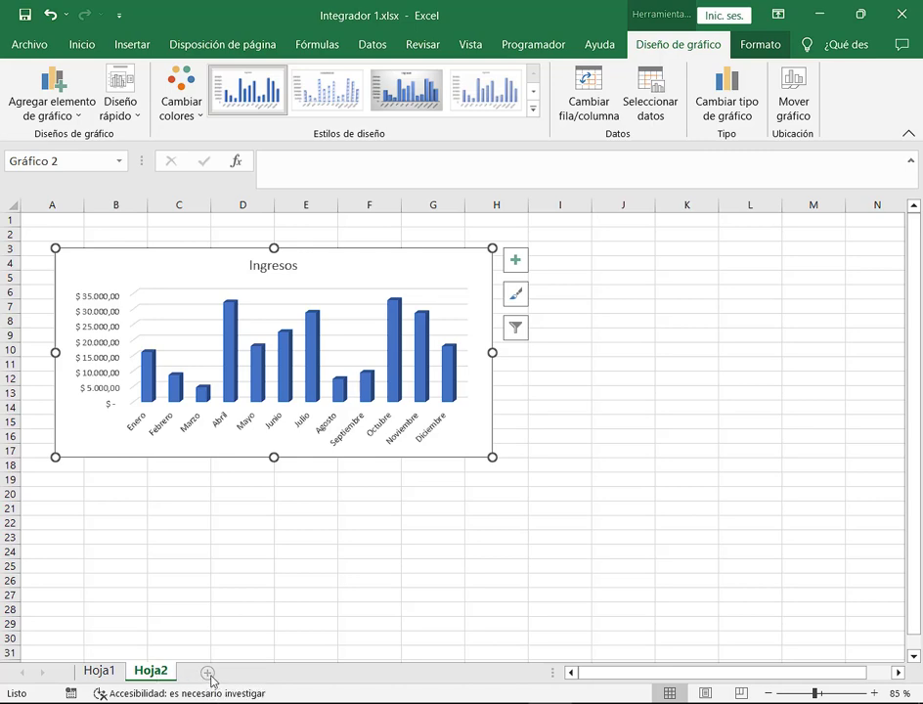
Add a third worksheet and rename Hoja1 as Tabla principal.
{"action": "left_click", "coordinate": [208, 672]}
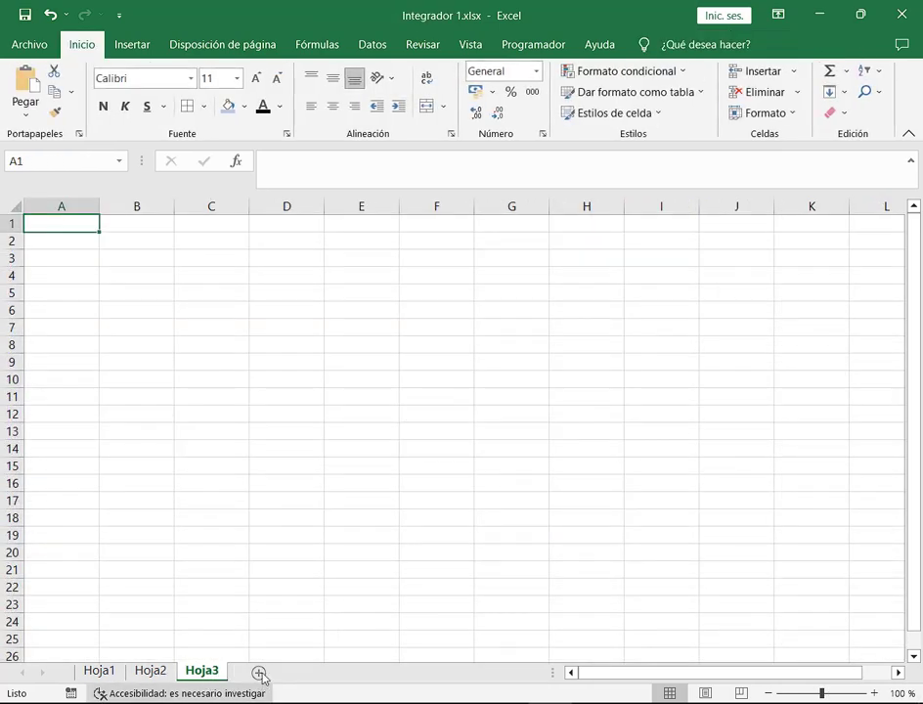
{"action": "left_click", "coordinate": [164, 672]}
{"action": "left_click", "coordinate": [115, 672]}
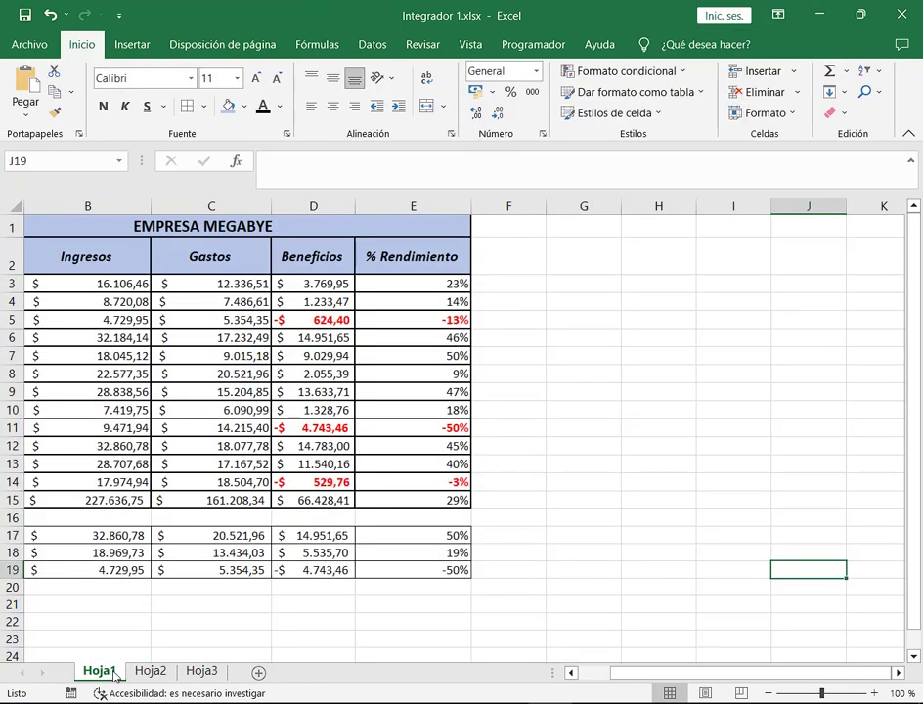
{"action": "double_click", "coordinate": [100, 673]}
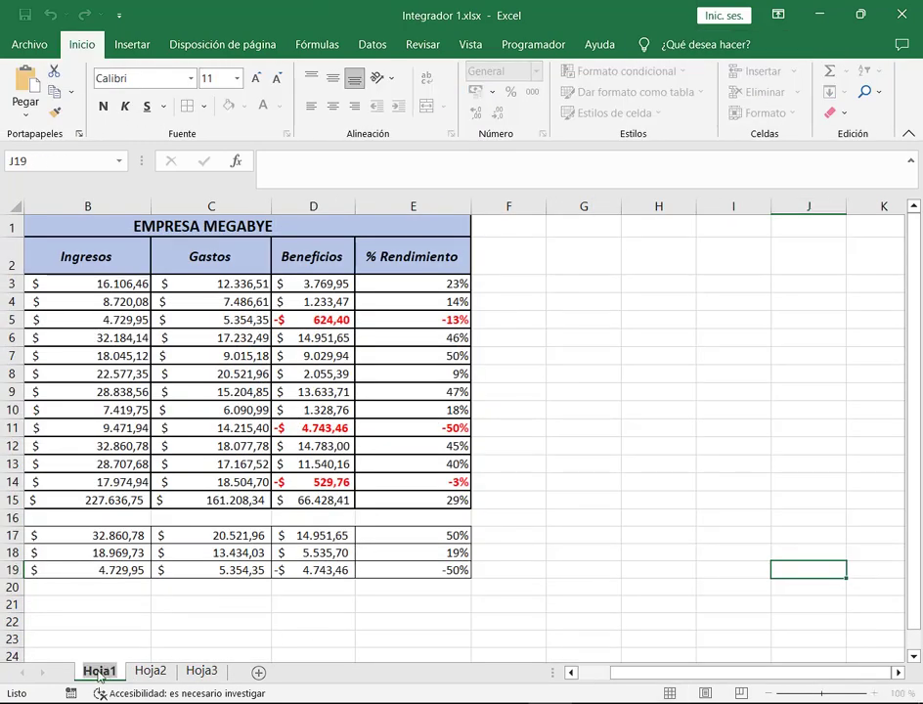
{"action": "type", "text": "T"}
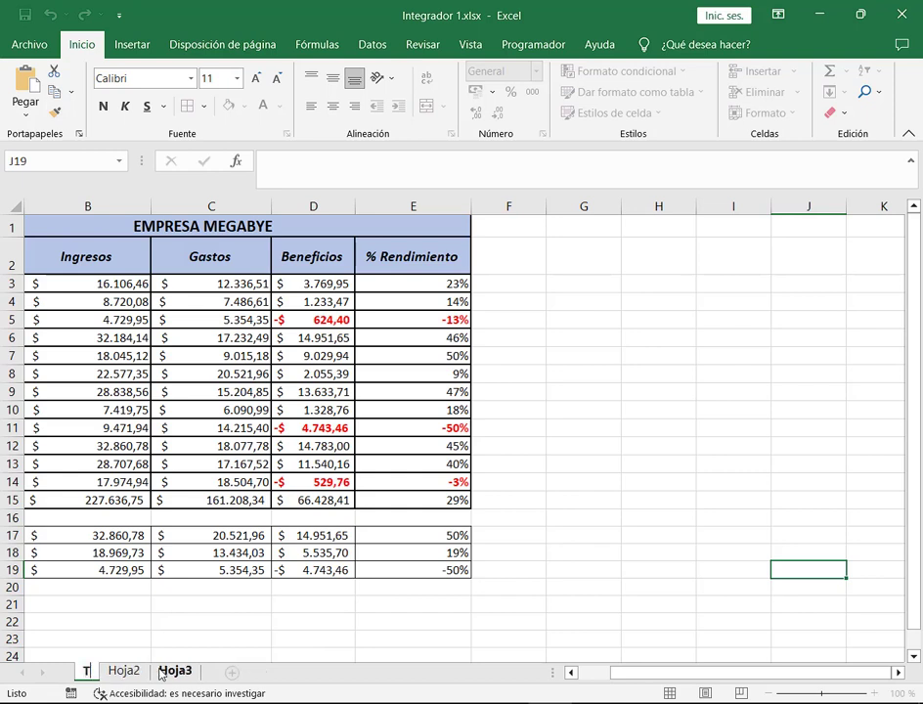
{"action": "type", "text": "abla princ"}
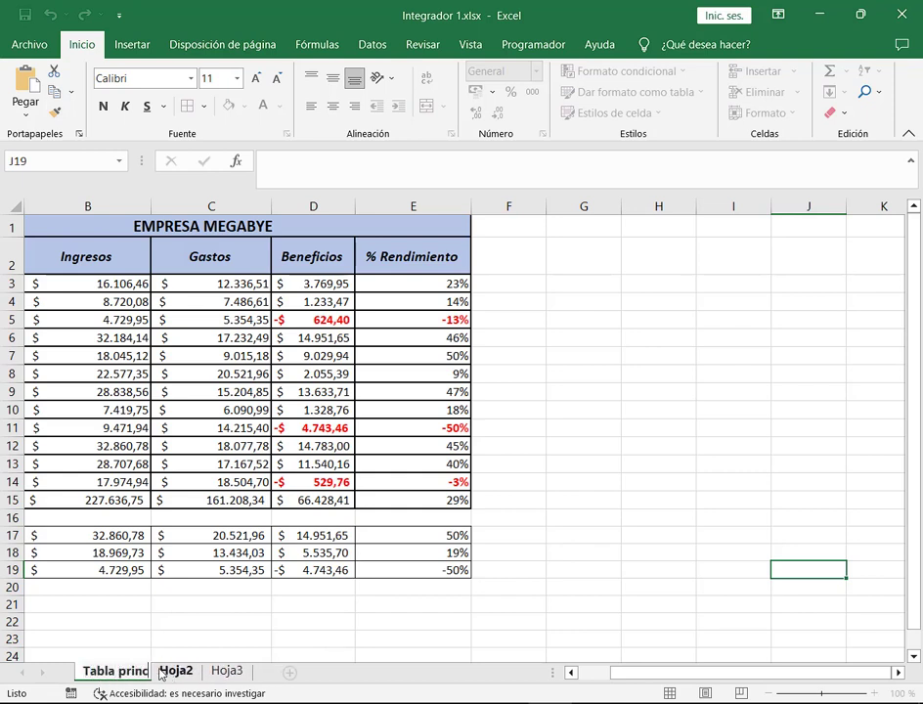
{"action": "type", "text": "ipal"}
{"action": "key", "text": "Return"}
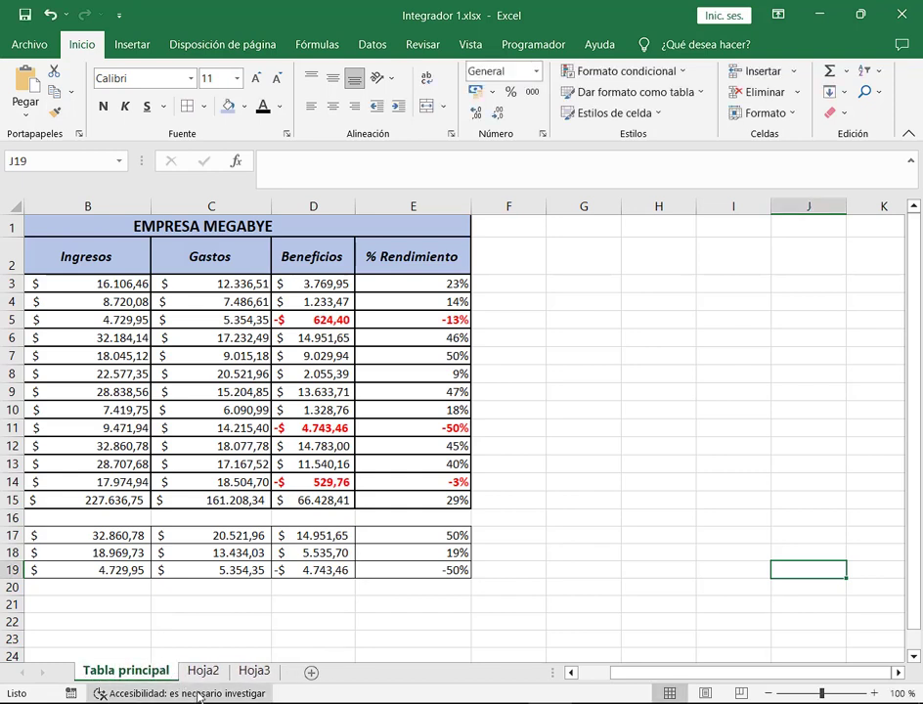
Rename the Hoja2 worksheet as Graficos de la tabla.
{"action": "left_click", "coordinate": [203, 670]}
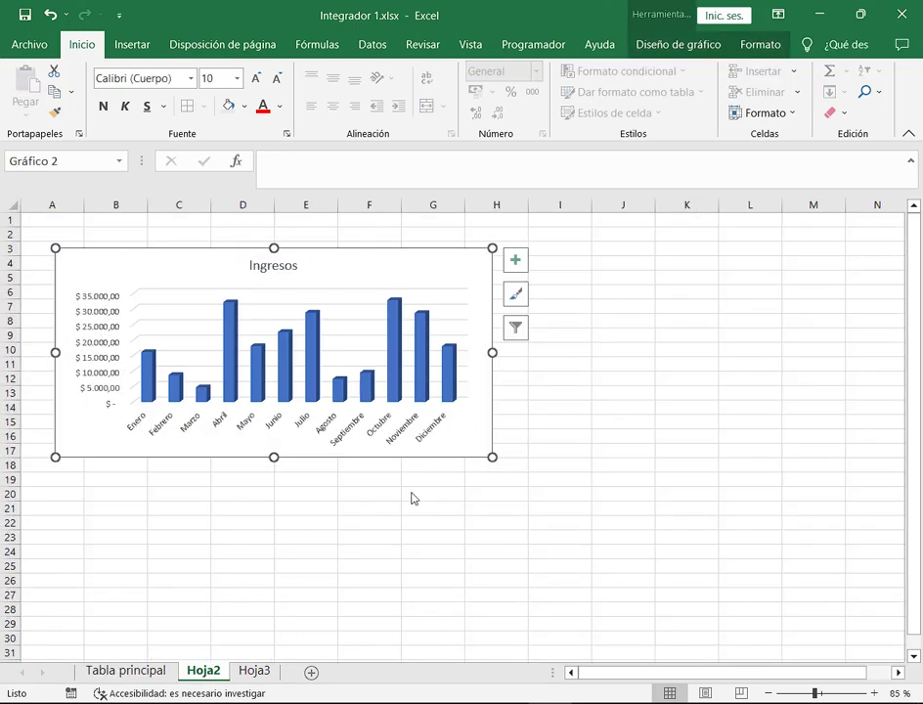
{"action": "double_click", "coordinate": [205, 673]}
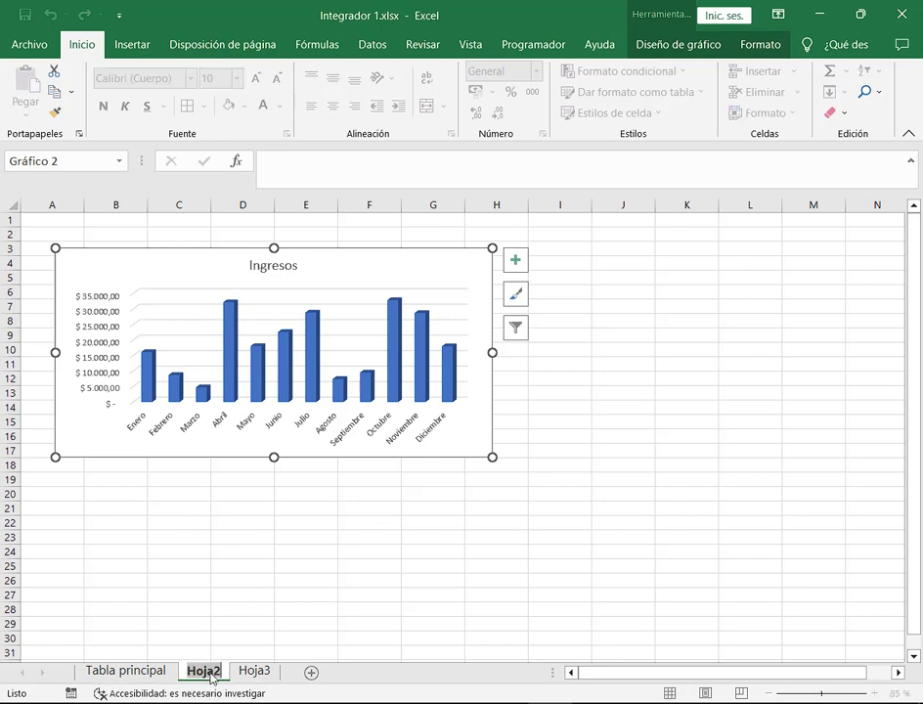
{"action": "key", "text": "BackSpace"}
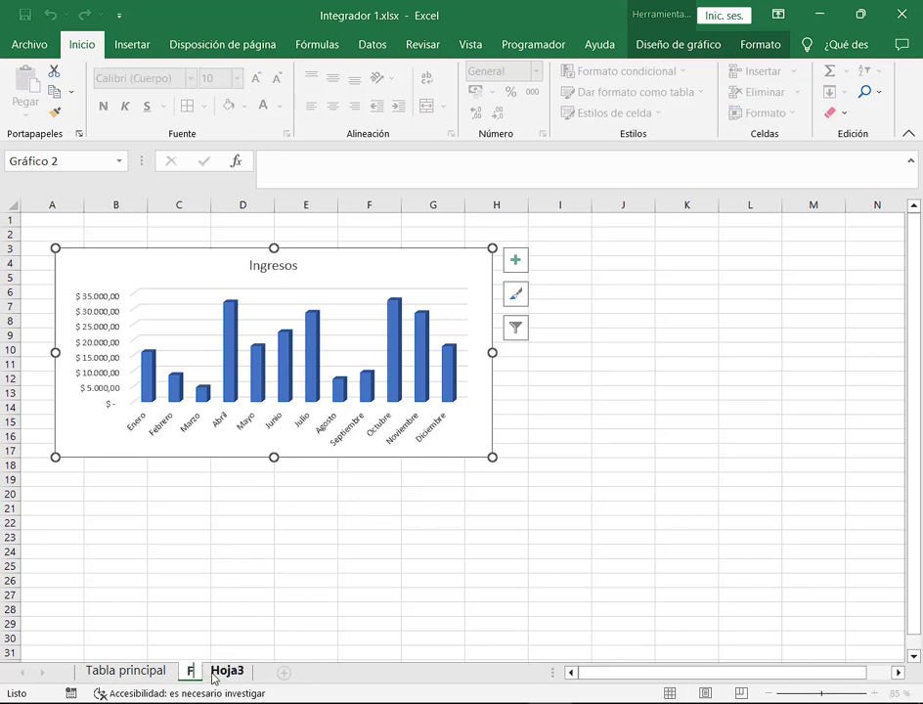
{"action": "type", "text": "Graficos"}
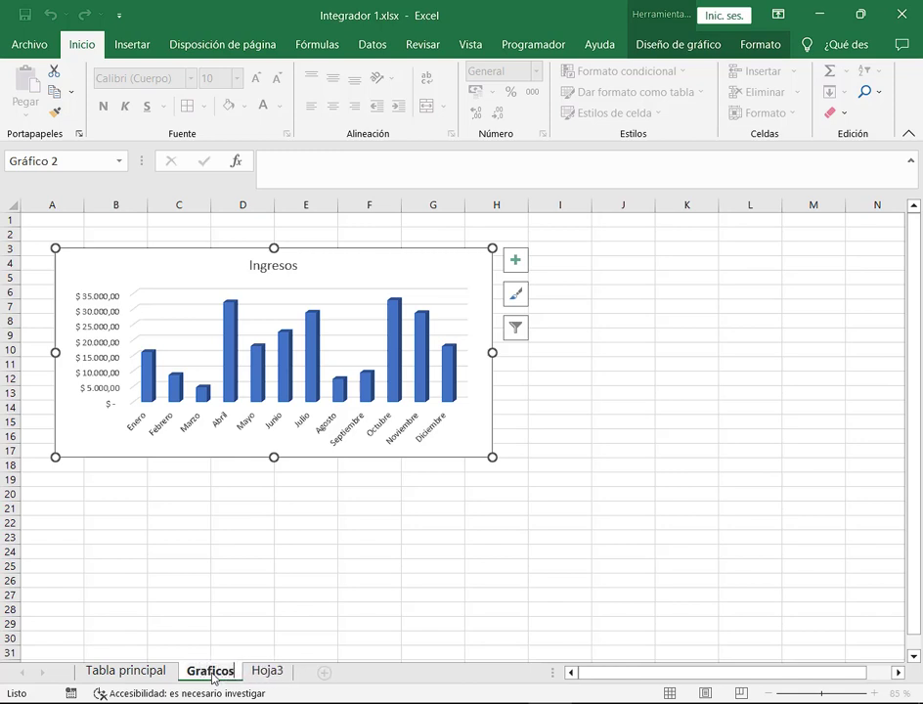
{"action": "type", "text": " de la tabla"}
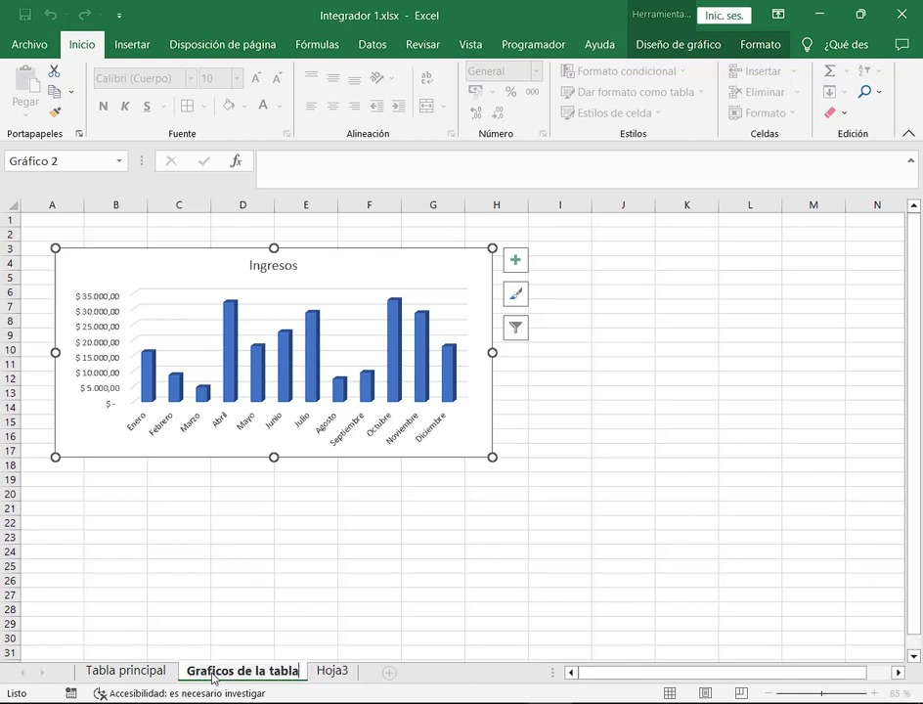
{"action": "key", "text": "Return"}
{"action": "left_click", "coordinate": [243, 595]}
Move the Ingresos chart from Graficos de la tabla to its own new chart sheet named Gráfico1.
{"action": "left_click", "coordinate": [125, 670]}
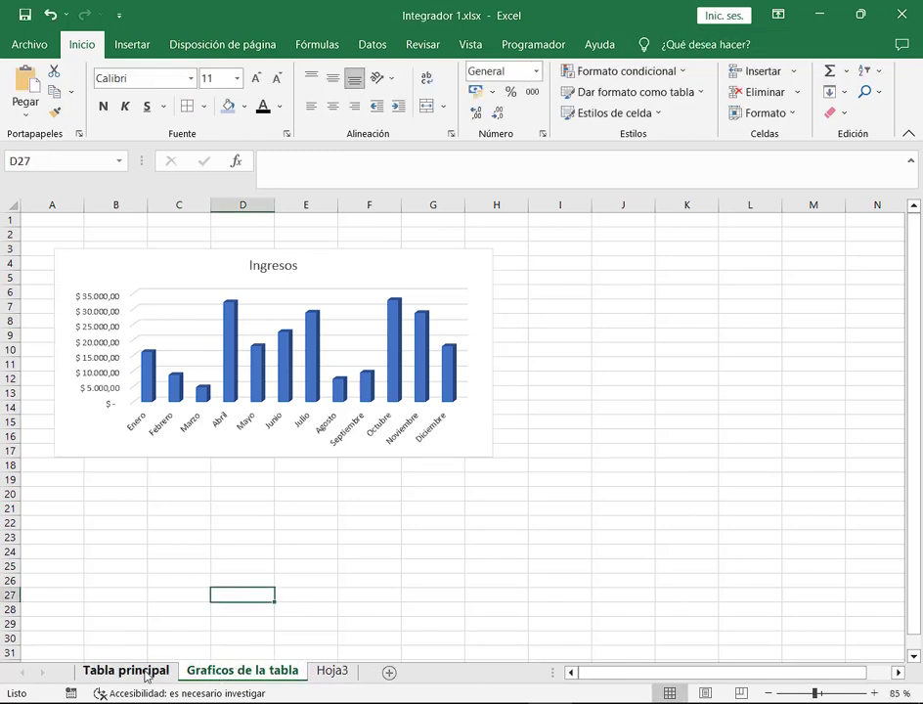
{"action": "left_click", "coordinate": [217, 670]}
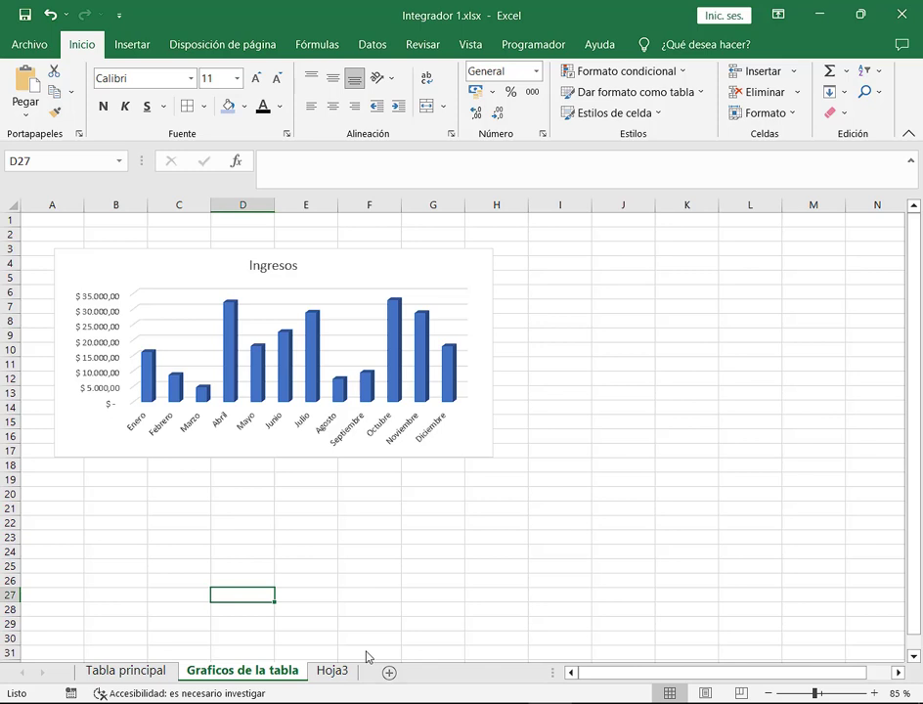
{"action": "left_click", "coordinate": [346, 262]}
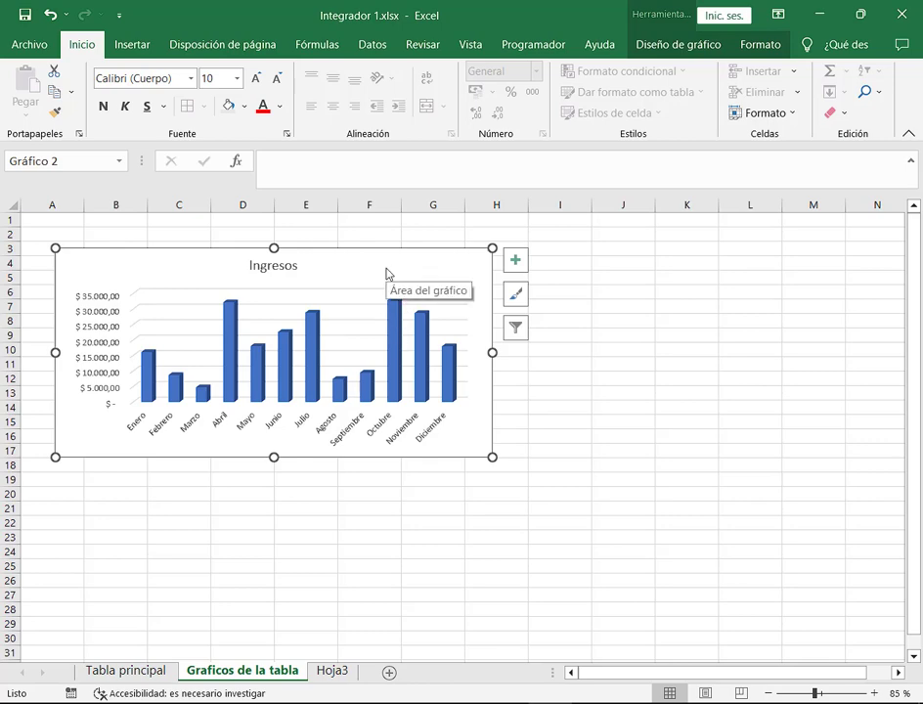
{"action": "left_click", "coordinate": [684, 44]}
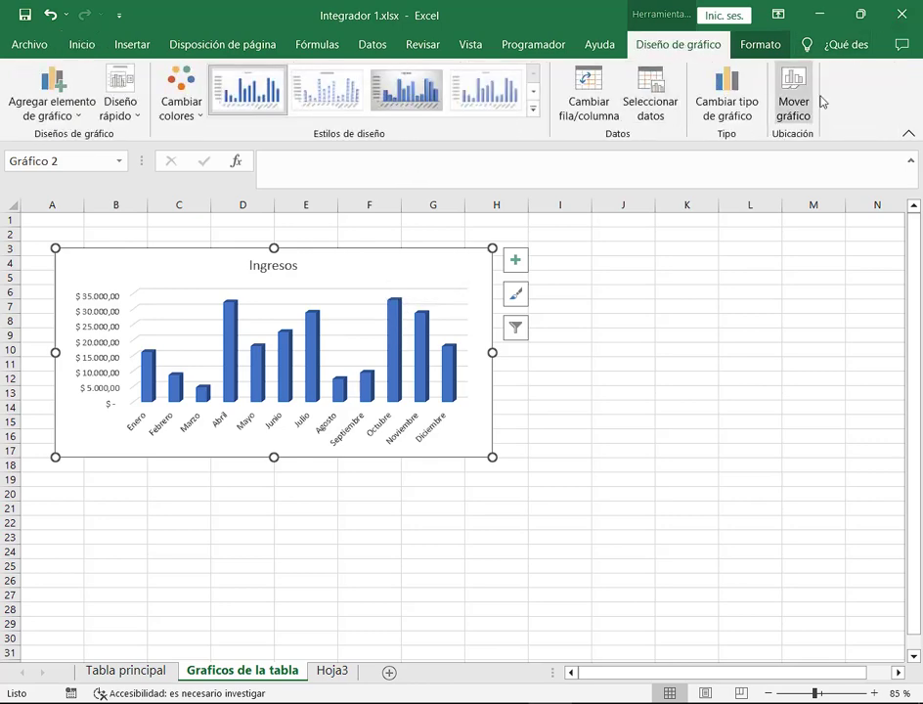
{"action": "left_click", "coordinate": [805, 96]}
{"action": "left_click_drag", "start_coordinate": [169, 169], "coordinate": [522, 188]}
{"action": "left_click", "coordinate": [445, 252]}
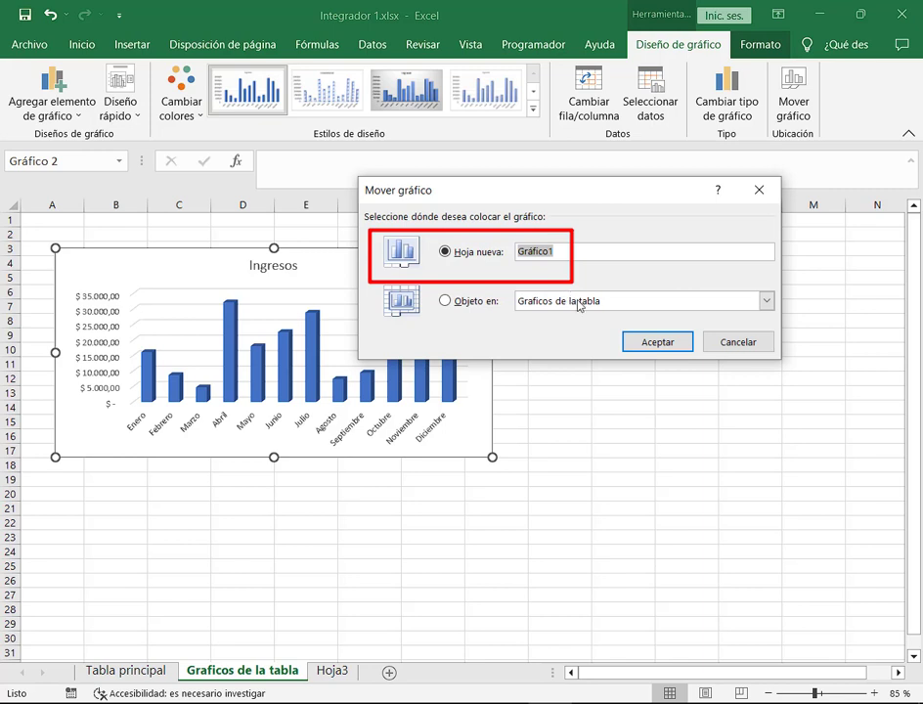
{"action": "left_click", "coordinate": [657, 342]}
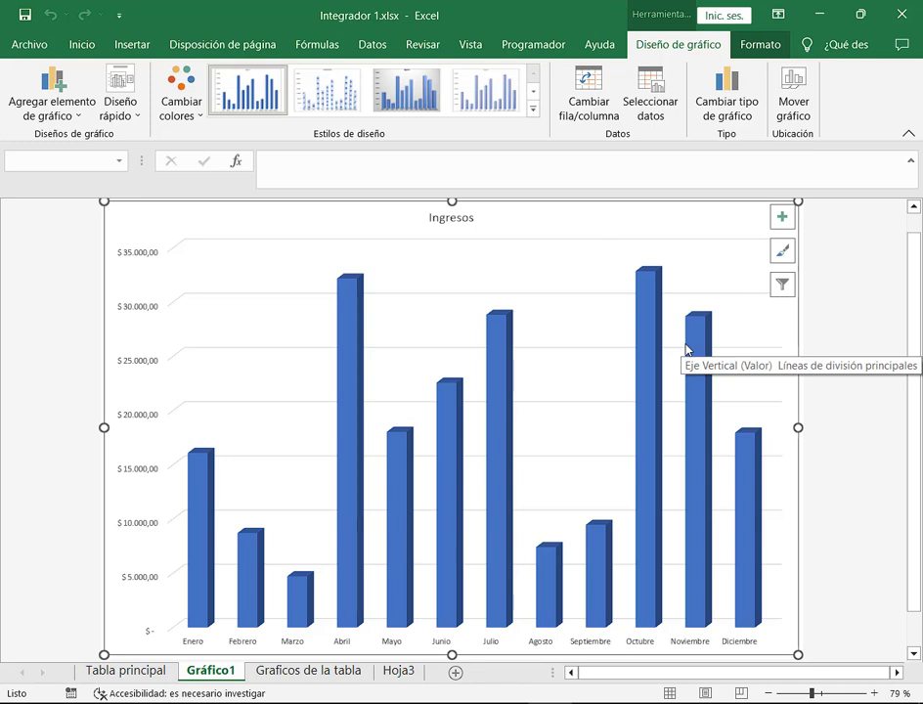
Move the Ingresos chart from the Gráfico1 chart sheet into Tabla principal as an object.
{"action": "left_click", "coordinate": [769, 693]}
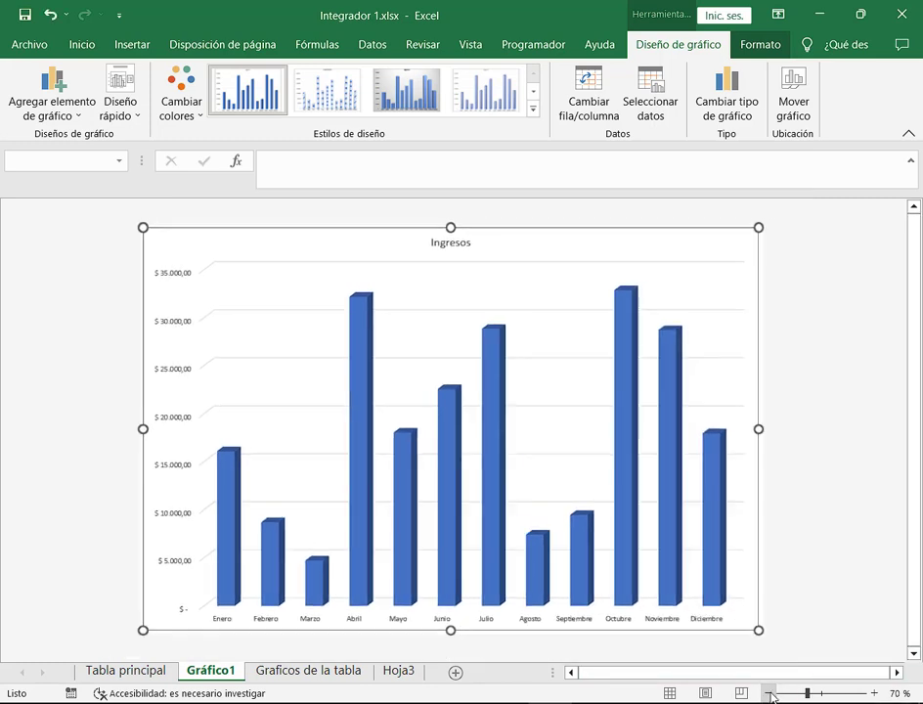
{"action": "mouse_move", "coordinate": [124, 214]}
{"action": "left_mouse_down"}
{"action": "mouse_move", "coordinate": [753, 542]}
{"action": "mouse_move", "coordinate": [779, 644]}
{"action": "left_mouse_up"}
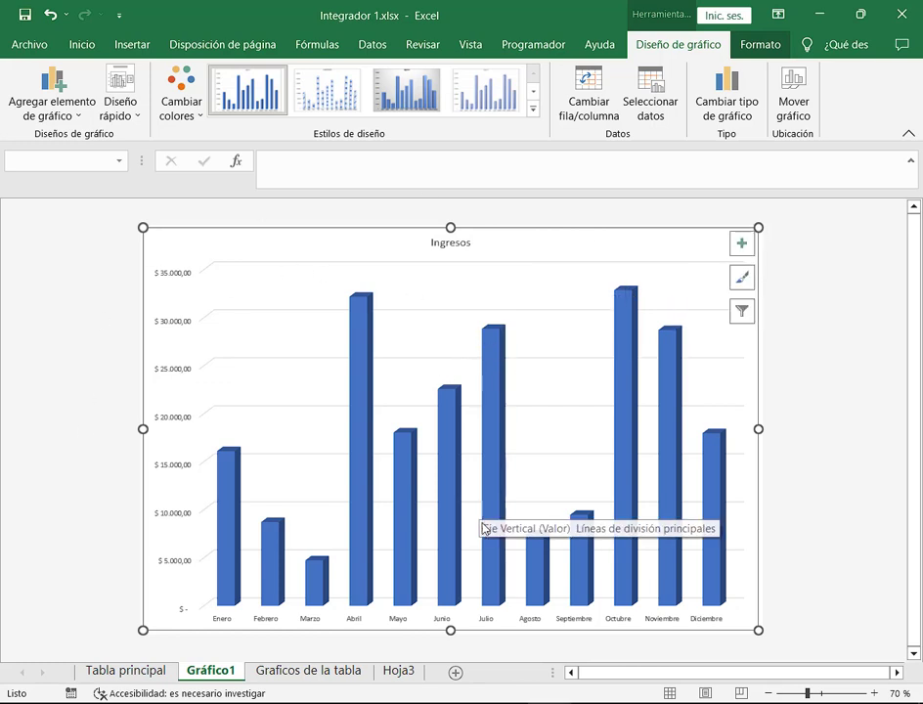
{"action": "left_click", "coordinate": [805, 101]}
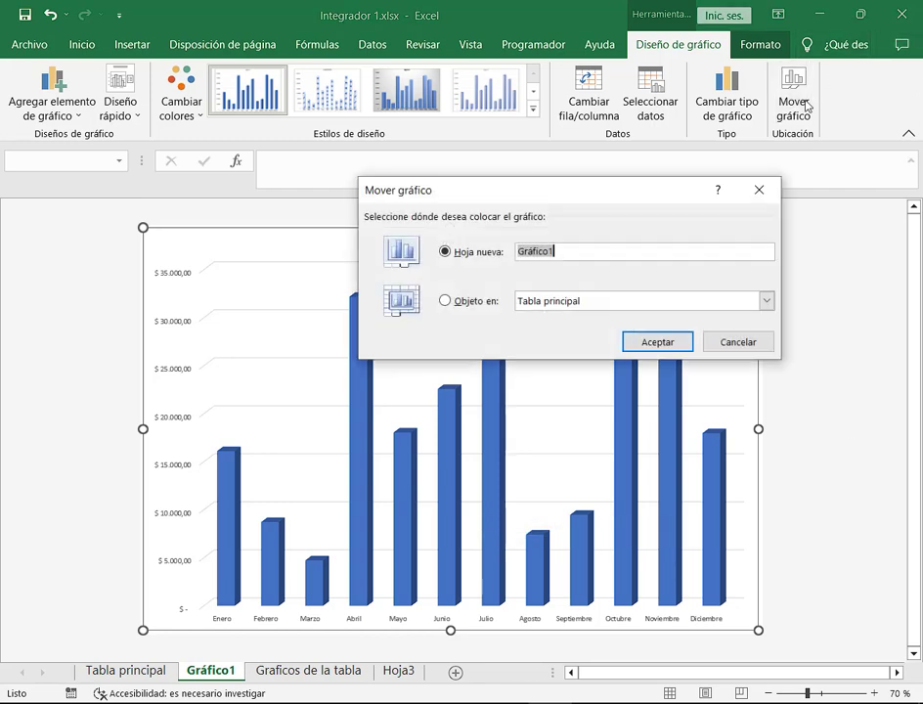
{"action": "left_click", "coordinate": [478, 303]}
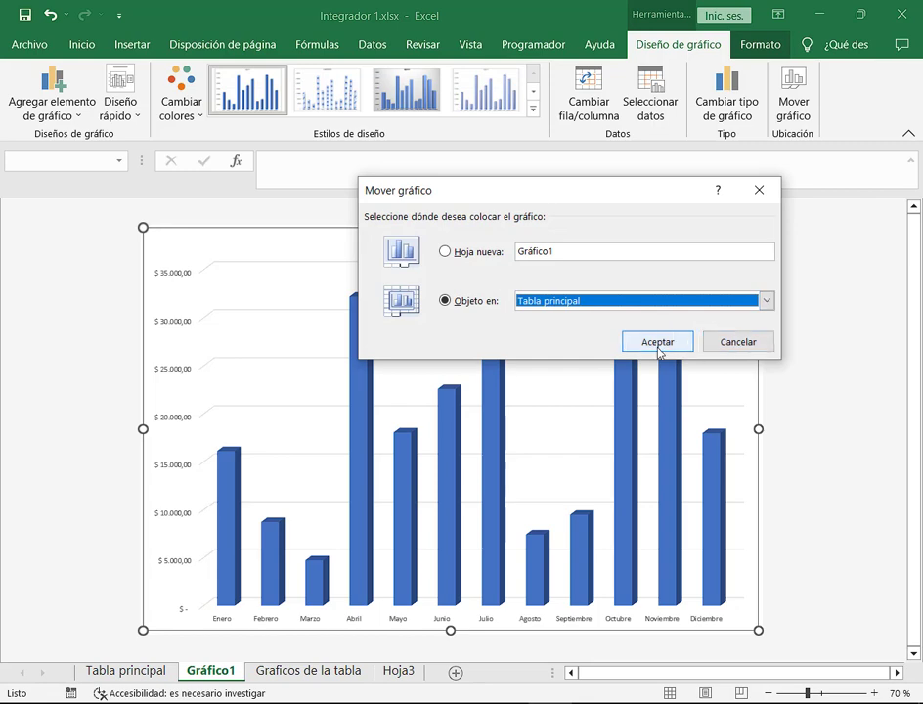
{"action": "left_click", "coordinate": [657, 343]}
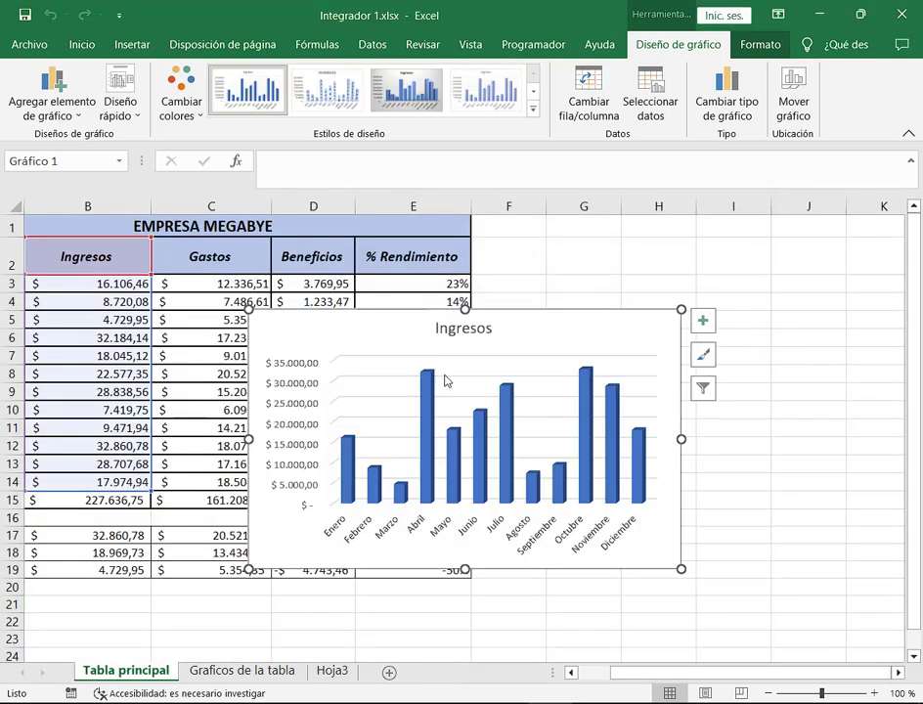
Place the Ingresos chart below the data table, spanning about columns B to F and rows 21 to 36.
{"action": "left_click_drag", "start_coordinate": [535, 314], "coordinate": [326, 589]}
{"action": "scroll", "coordinate": [381, 488], "scroll_direction": "down", "scroll_amount": 4}
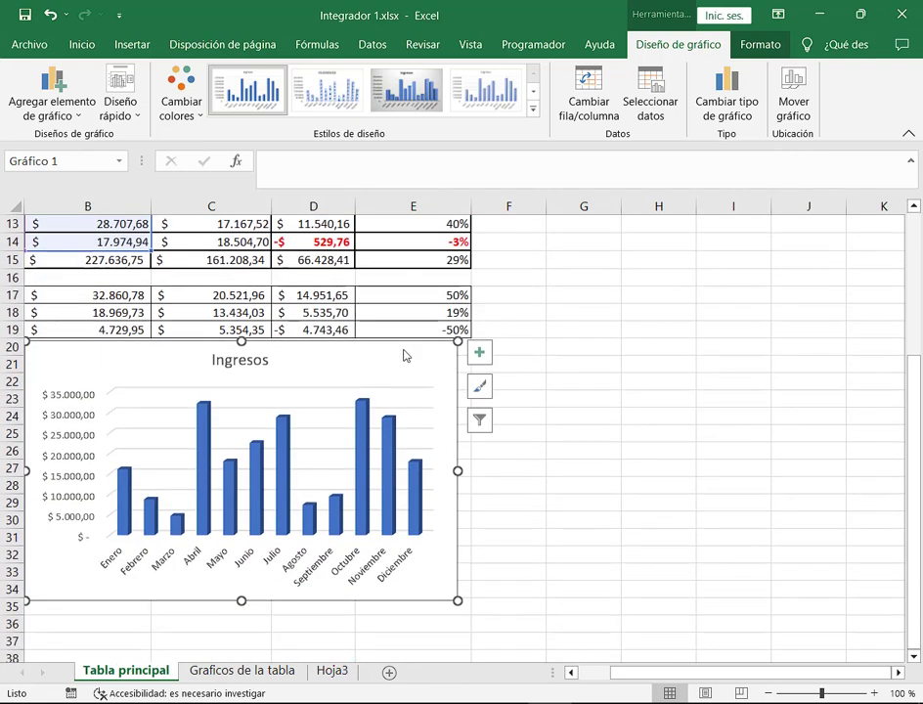
{"action": "left_click_drag", "start_coordinate": [417, 364], "coordinate": [437, 383]}
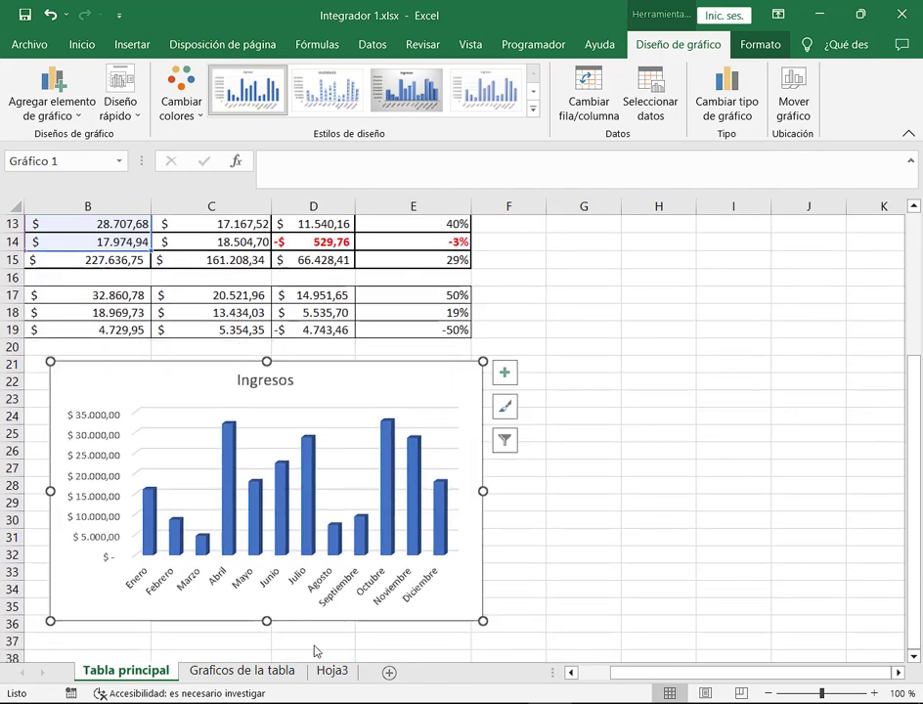
Look through the Graficos de la tabla and Hoja3 worksheets, return to Tabla principal, and deselect the chart.
{"action": "left_click", "coordinate": [251, 674]}
{"action": "left_click", "coordinate": [331, 672]}
{"action": "left_click", "coordinate": [242, 671]}
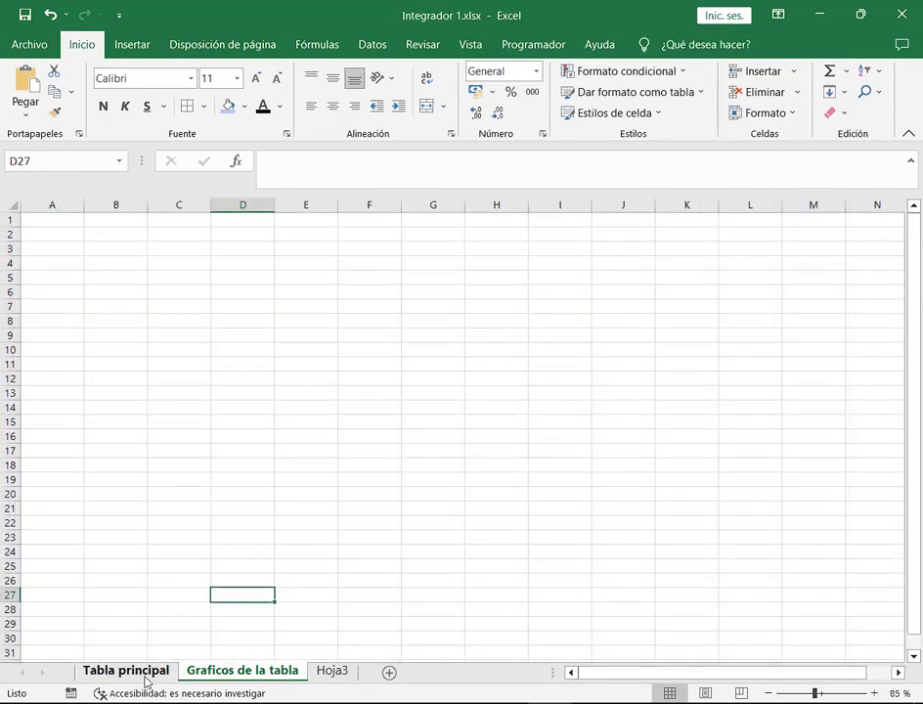
{"action": "left_click", "coordinate": [125, 671]}
{"action": "mouse_move", "coordinate": [207, 550]}
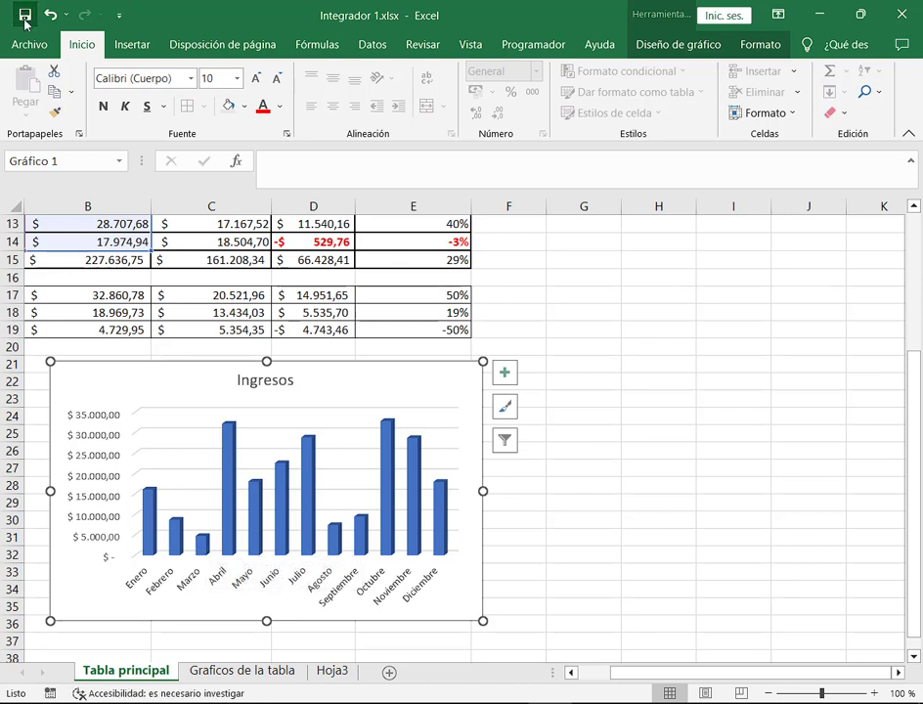
{"action": "left_click", "coordinate": [617, 408]}
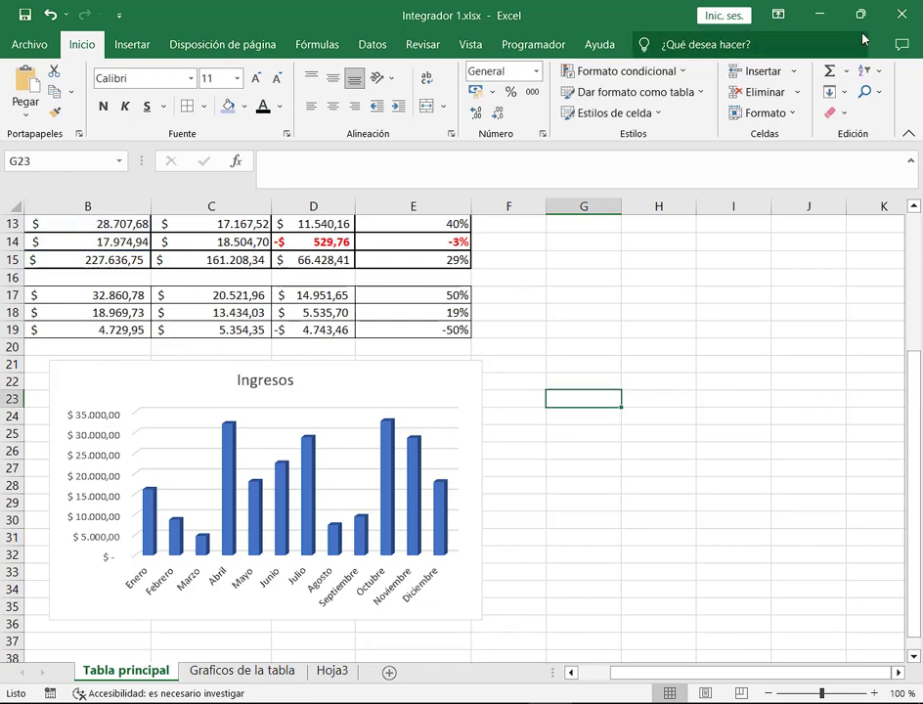
Shrink the workbook window to read the latest call chat messages, and restore it to full screen.
{"action": "key", "text": "super+Down"}
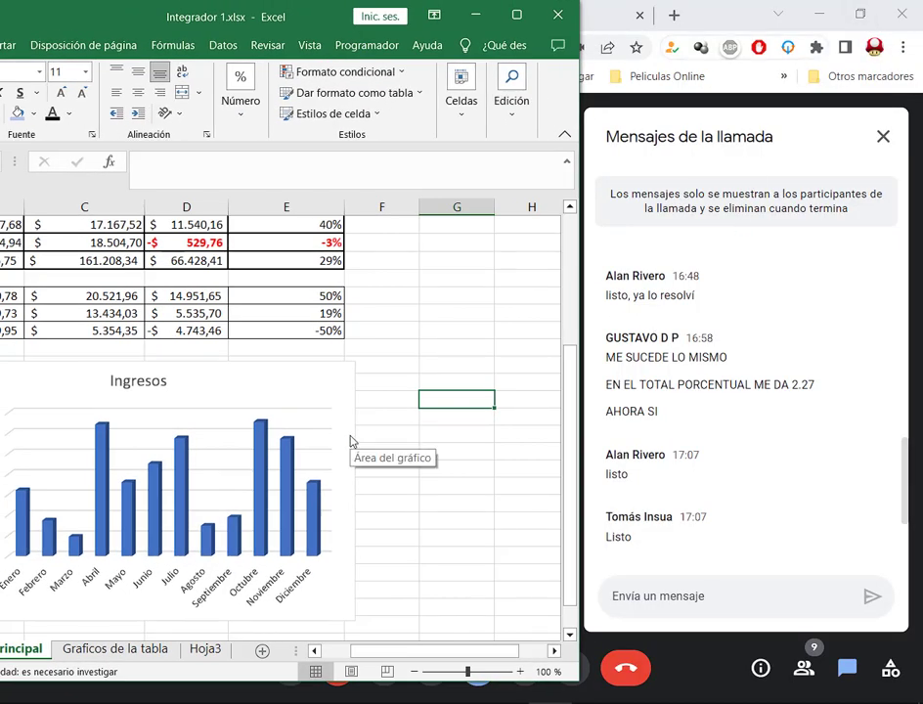
{"action": "scroll", "coordinate": [835, 400], "scroll_direction": "down", "scroll_amount": 3}
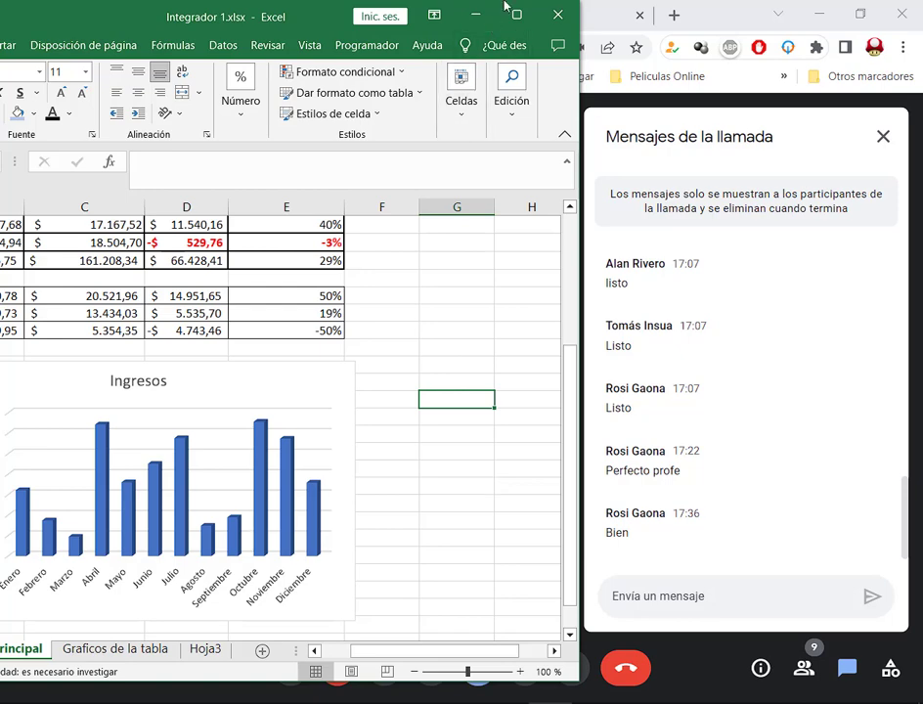
{"action": "key", "text": "super+Up"}
Delete the Ingresos chart from the Tabla principal worksheet.
{"action": "left_click", "coordinate": [539, 413]}
{"action": "left_click", "coordinate": [420, 372]}
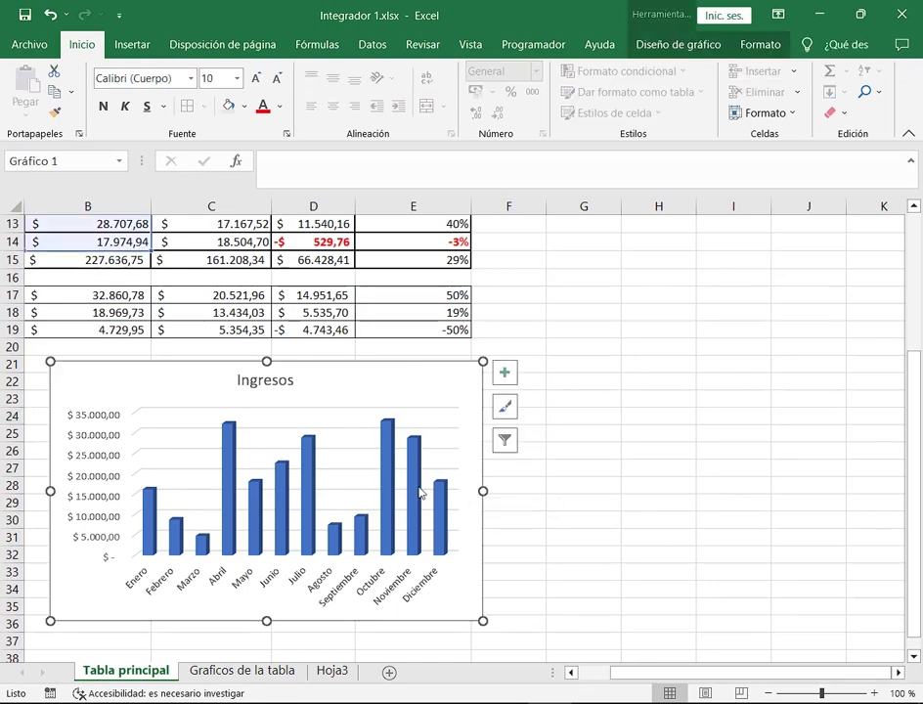
{"action": "scroll", "coordinate": [414, 494], "scroll_direction": "up", "scroll_amount": 4}
{"action": "left_click_drag", "start_coordinate": [684, 672], "coordinate": [655, 673]}
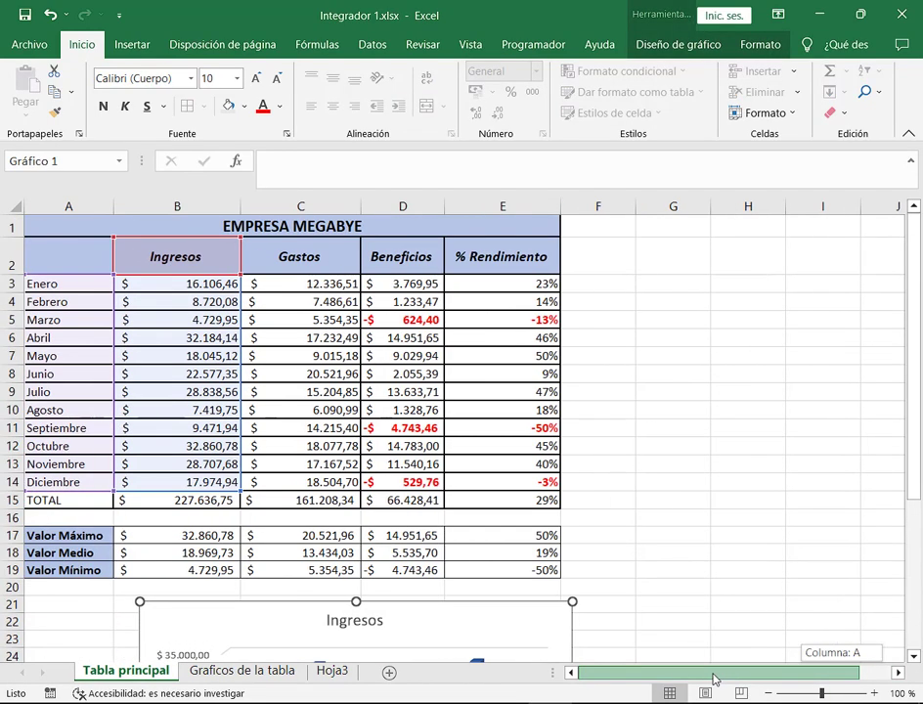
{"action": "key", "text": "Delete"}
{"action": "left_click", "coordinate": [772, 393]}
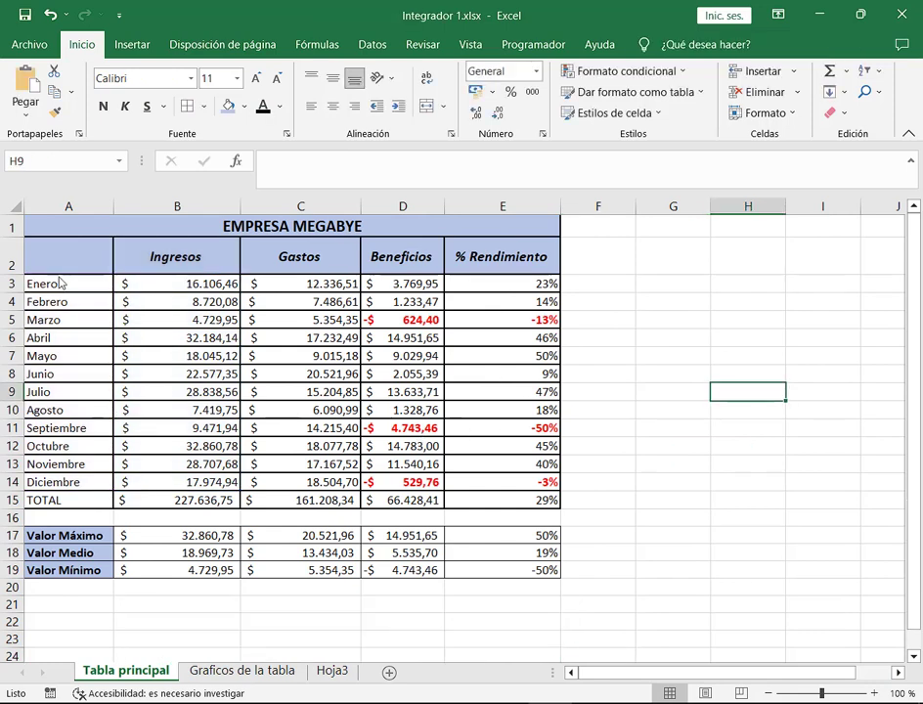
Select the months and Ingresos range A2:B14 and set the worksheet zoom to 110%.
{"action": "left_click_drag", "start_coordinate": [61, 261], "coordinate": [191, 481]}
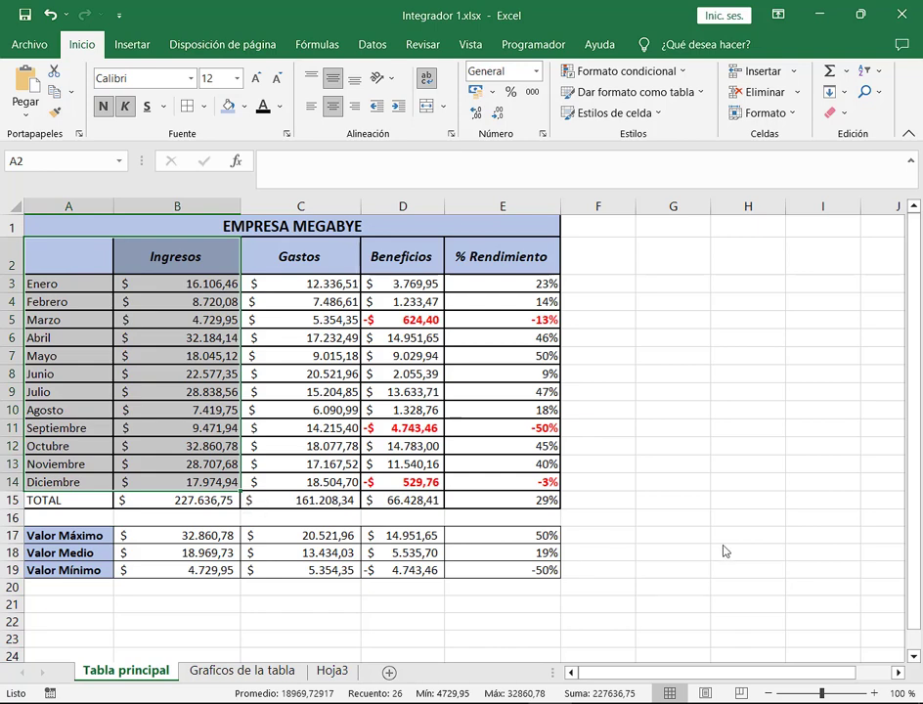
{"action": "left_click", "coordinate": [874, 693]}
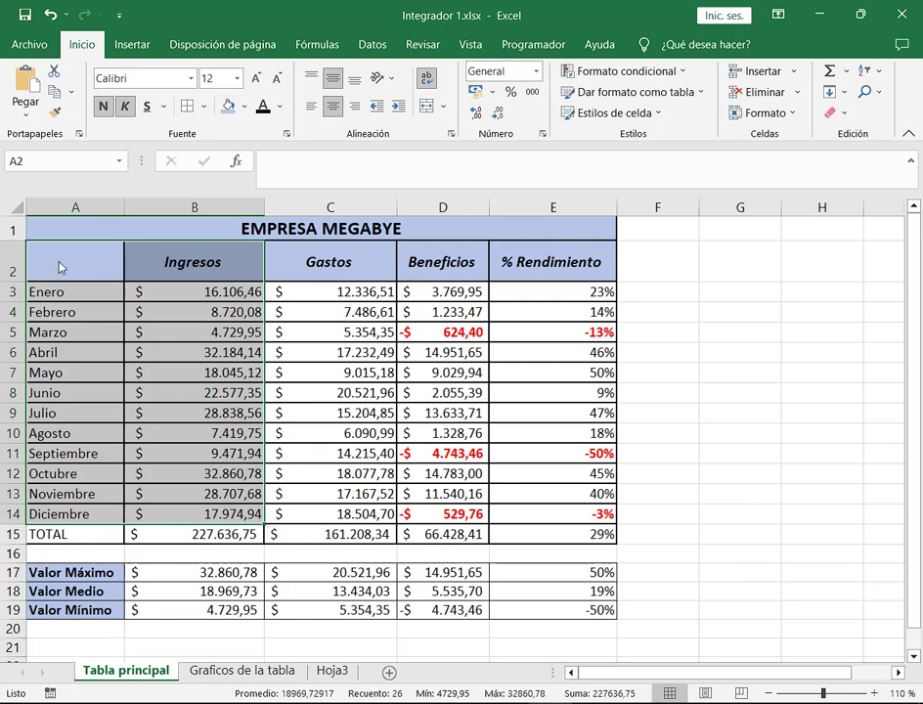
Practise selecting the months range A2:A14 together with the nonadjacent Gastos range C2:C14.
{"action": "left_click_drag", "start_coordinate": [56, 250], "coordinate": [88, 515]}
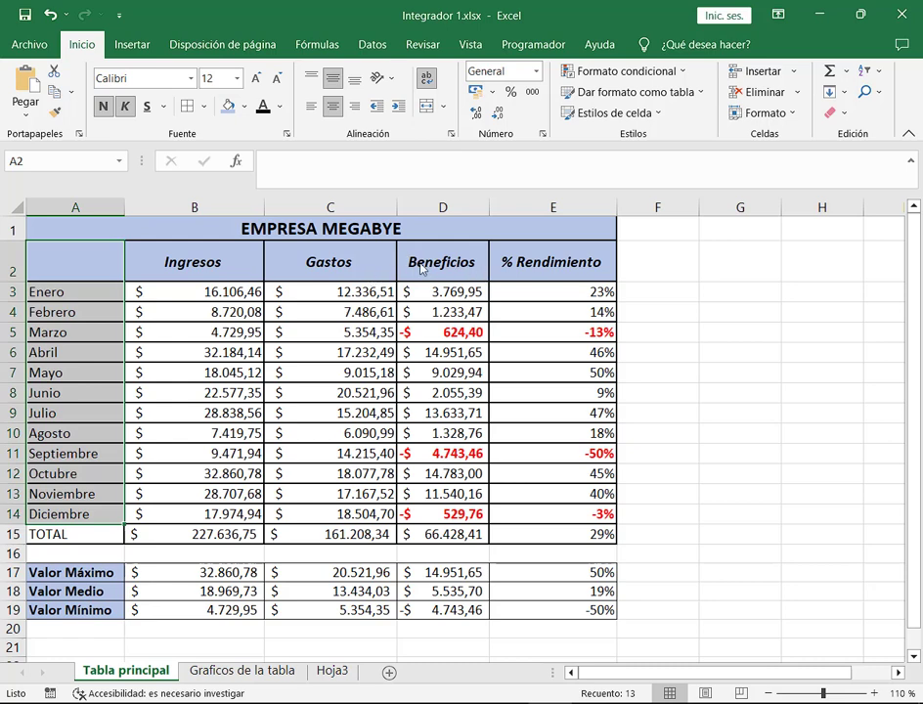
{"action": "left_click_drag", "start_coordinate": [378, 266], "coordinate": [313, 513]}
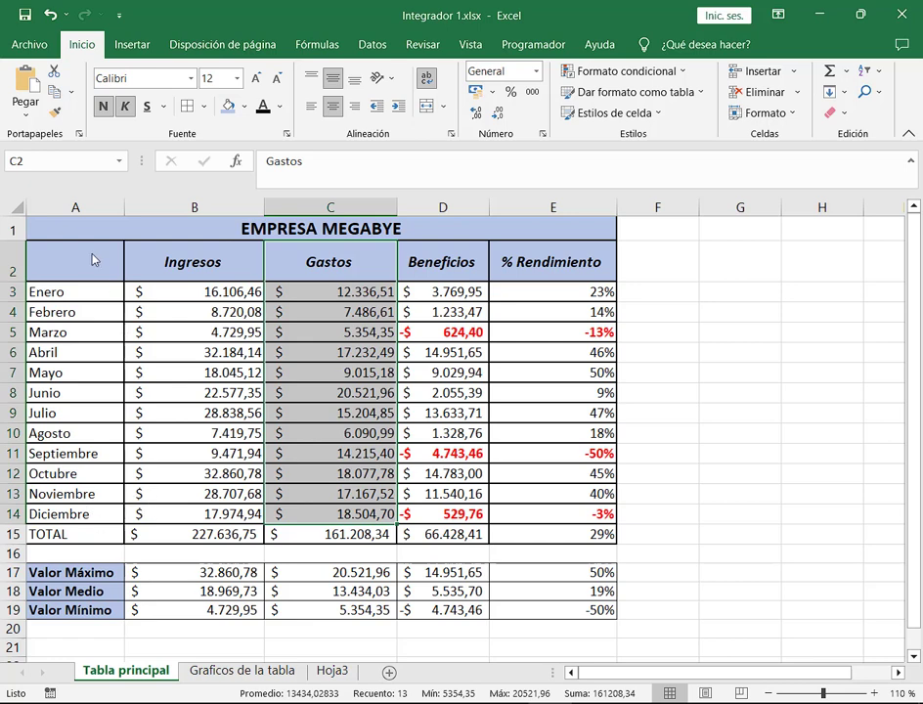
{"action": "left_click_drag", "start_coordinate": [93, 259], "coordinate": [108, 514]}
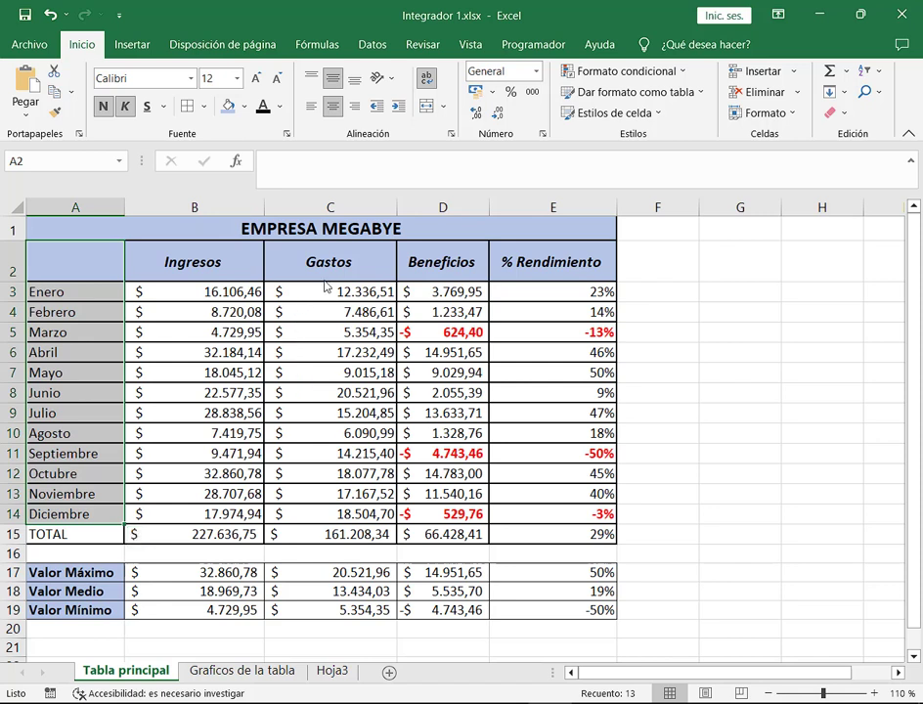
{"action": "left_click_drag", "start_coordinate": [329, 270], "coordinate": [344, 516]}
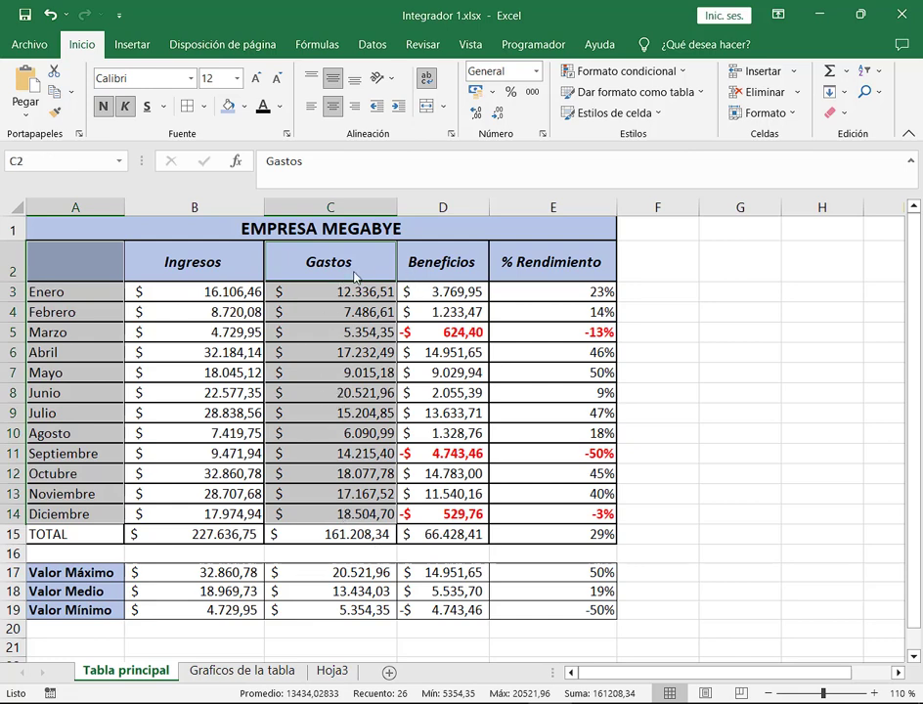
{"action": "left_click", "coordinate": [439, 264]}
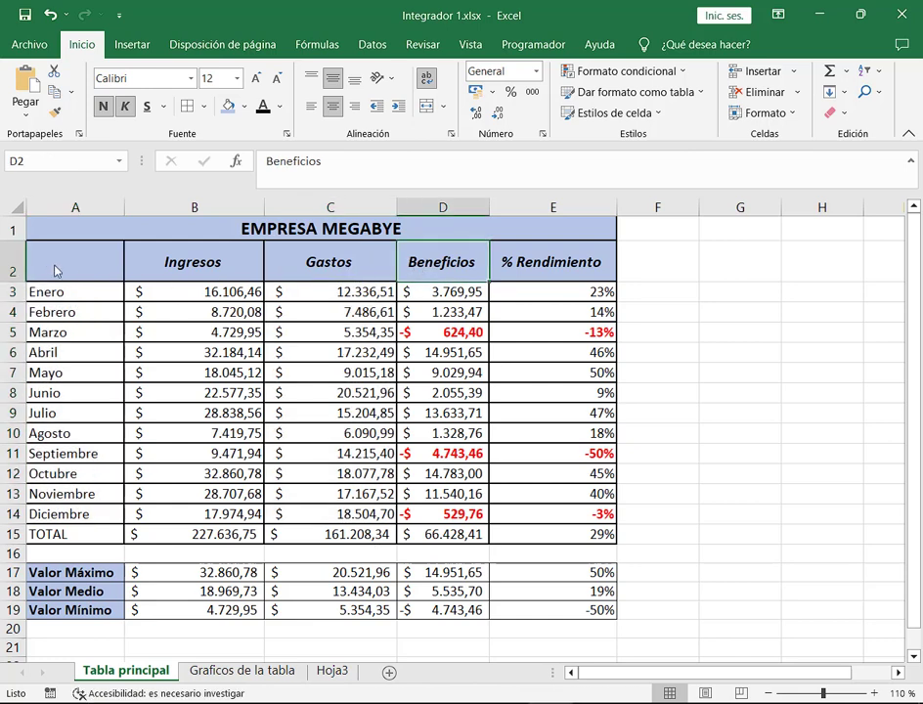
{"action": "left_click_drag", "start_coordinate": [56, 265], "coordinate": [54, 513]}
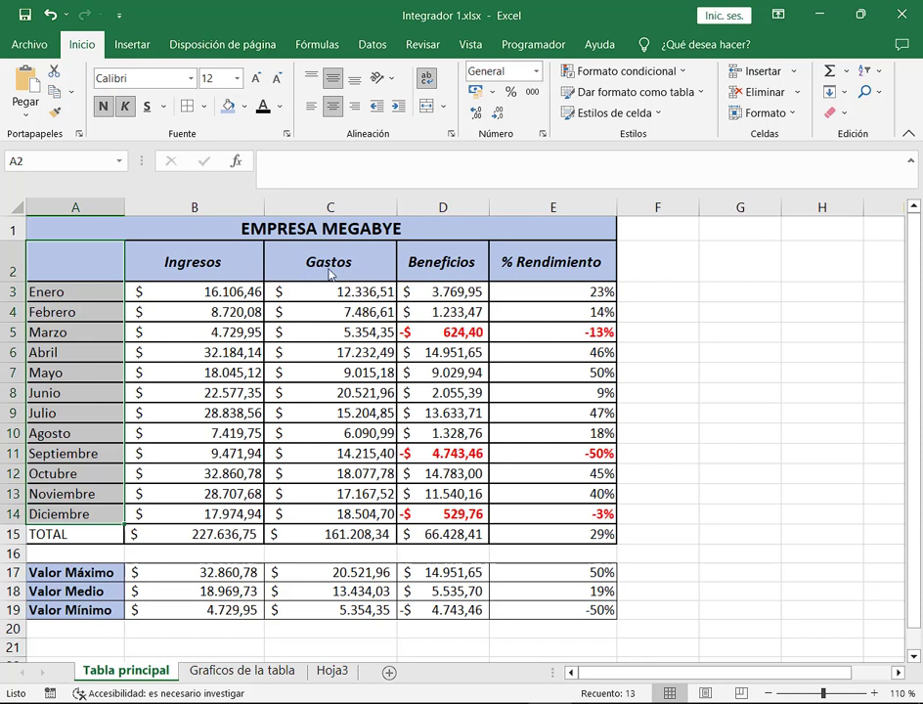
{"action": "left_click_drag", "start_coordinate": [361, 262], "coordinate": [376, 516]}
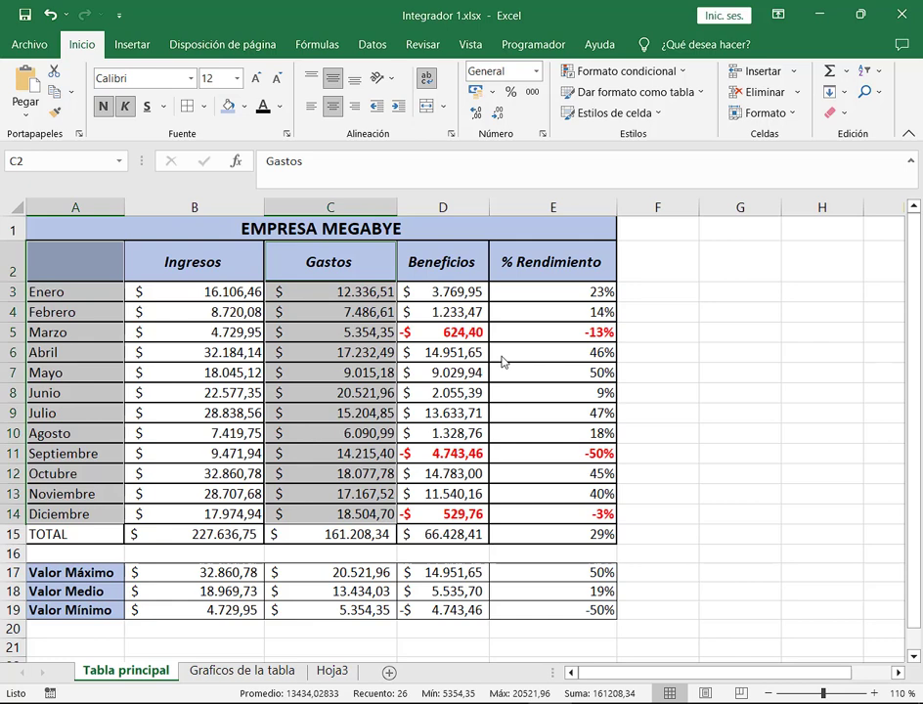
Find and open the Windows on-screen keyboard (Teclado en pantalla), and minimize it.
{"action": "key", "text": "super"}
{"action": "type", "text": "rw"}
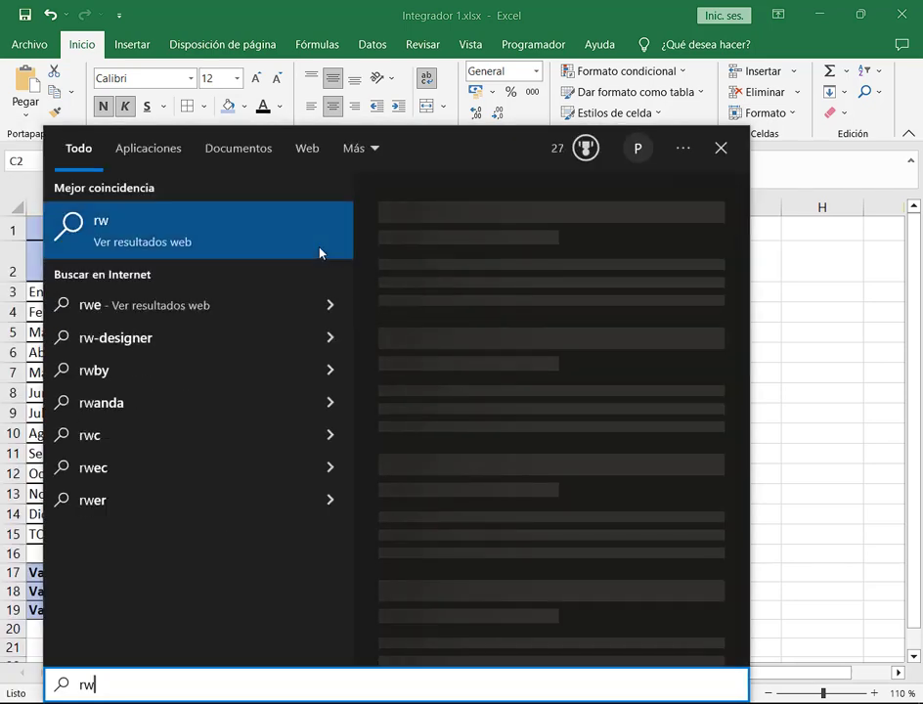
{"action": "key", "text": "BackSpace"}
{"action": "key", "text": "BackSpace"}
{"action": "type", "text": "te"}
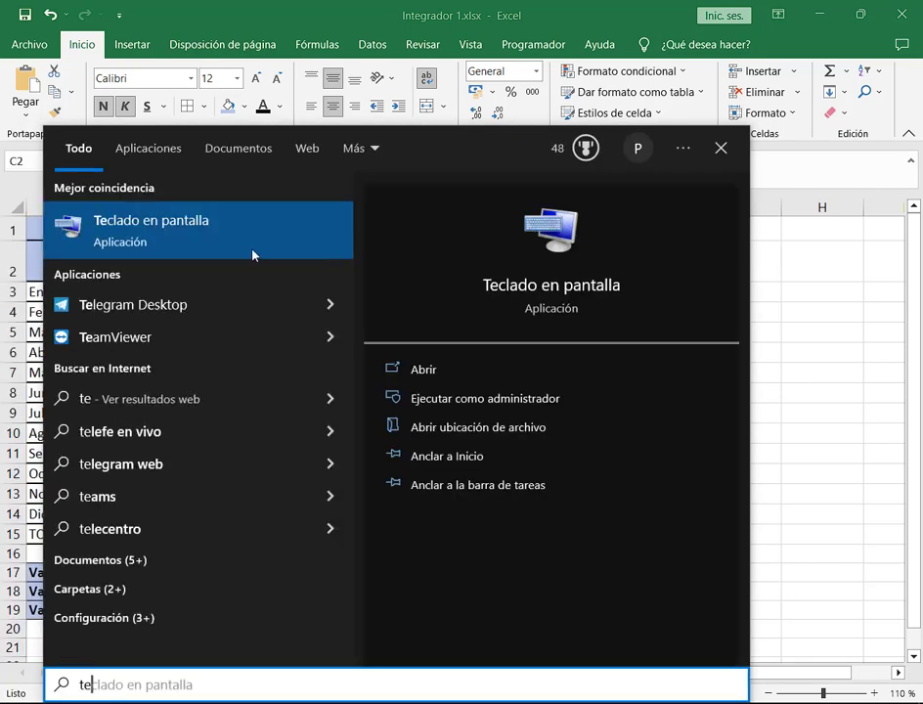
{"action": "left_click", "coordinate": [252, 256]}
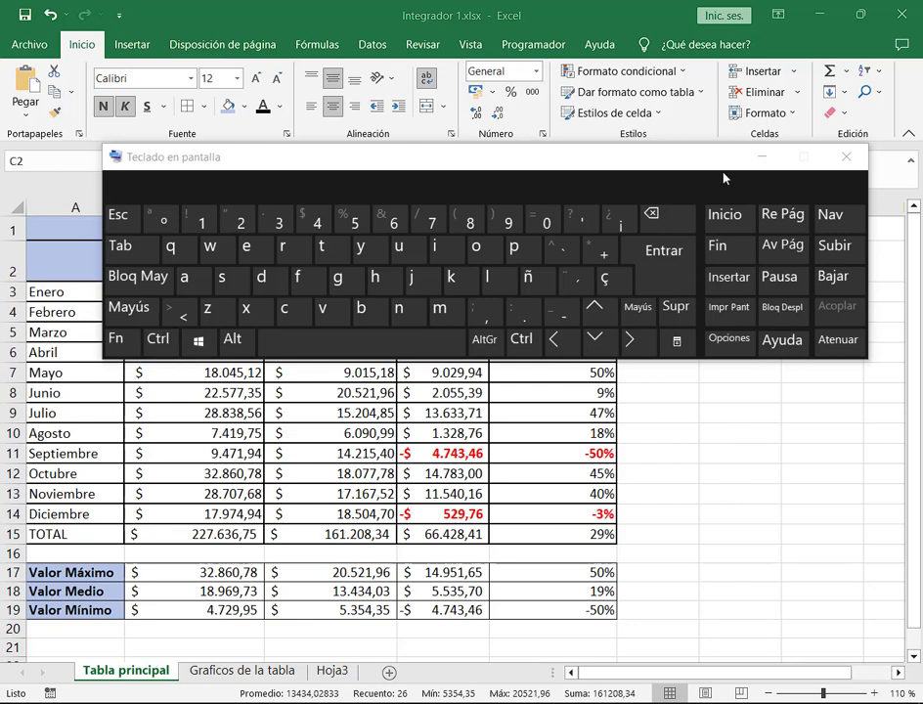
{"action": "left_click", "coordinate": [773, 158]}
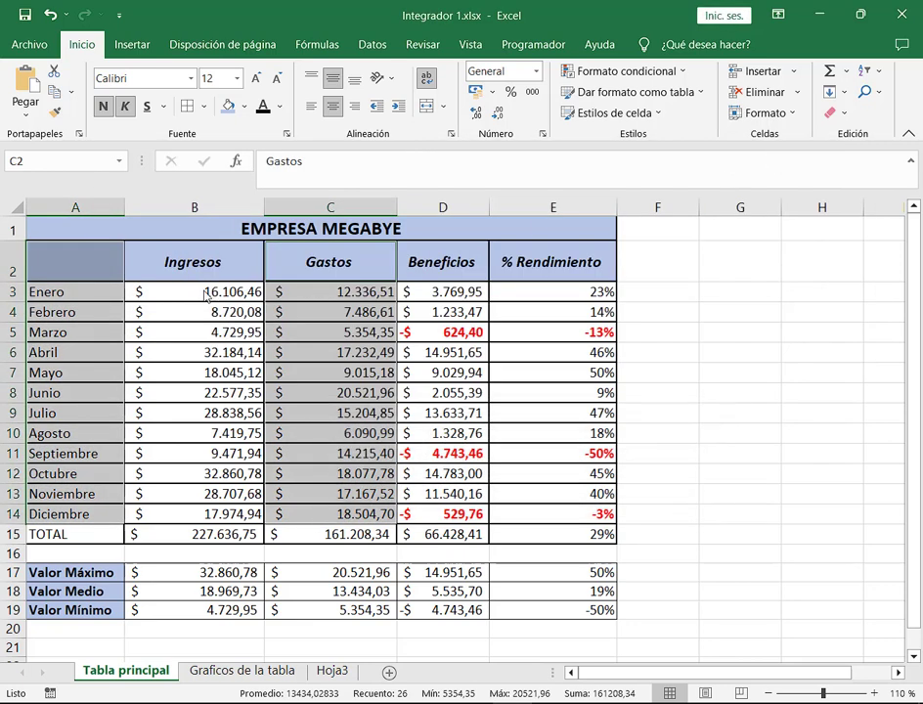
Repeat the combined selection of A2:A14 and C2:C14, and finish by selecting only cell A14.
{"action": "left_click_drag", "start_coordinate": [84, 291], "coordinate": [98, 509]}
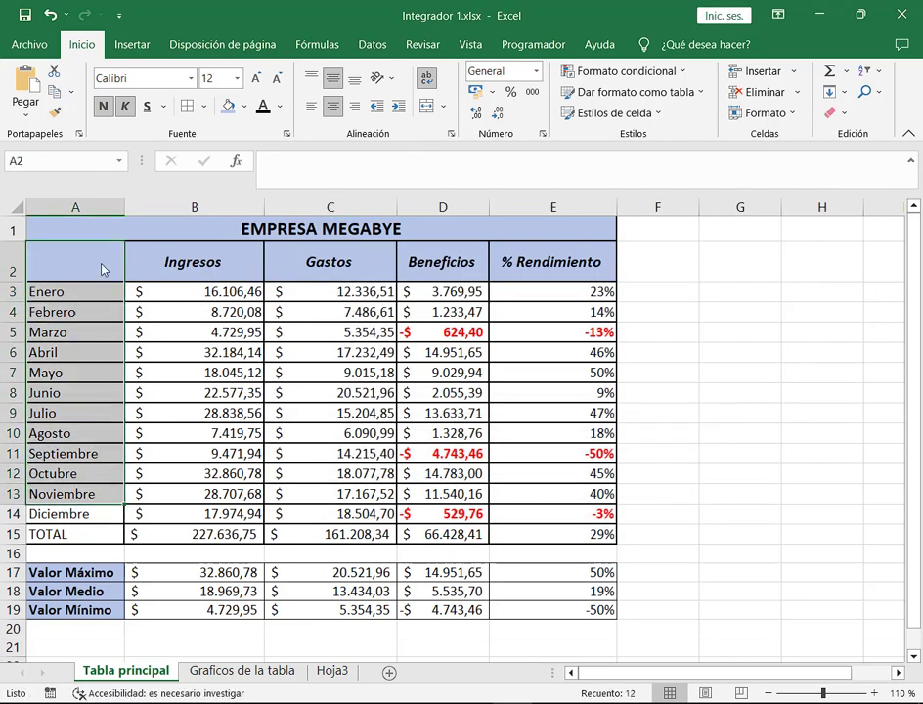
{"action": "left_click_drag", "start_coordinate": [94, 266], "coordinate": [103, 522]}
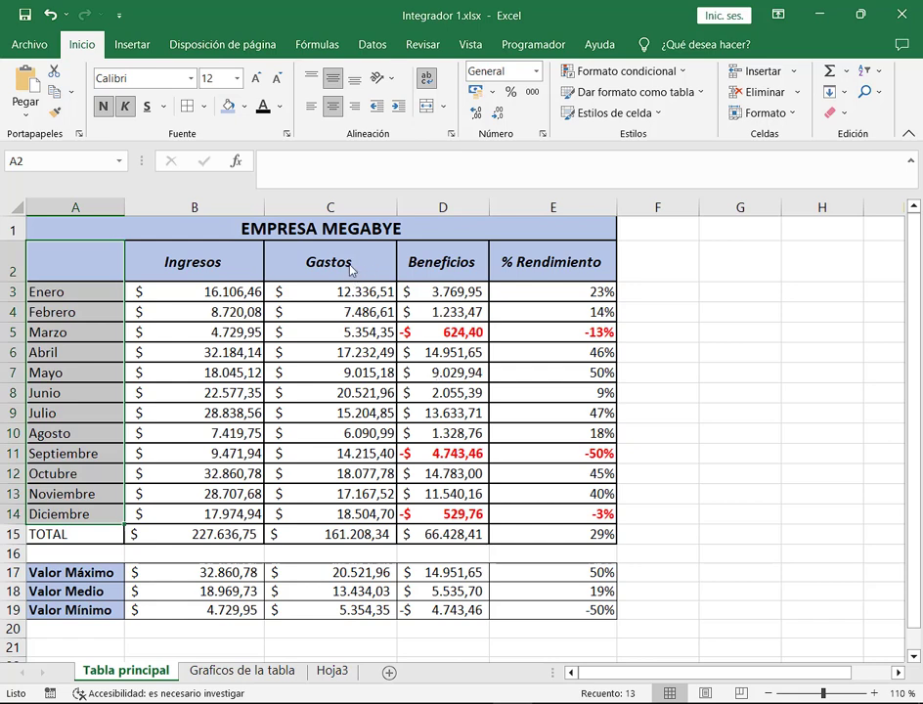
{"action": "left_click_drag", "start_coordinate": [350, 269], "coordinate": [331, 513]}
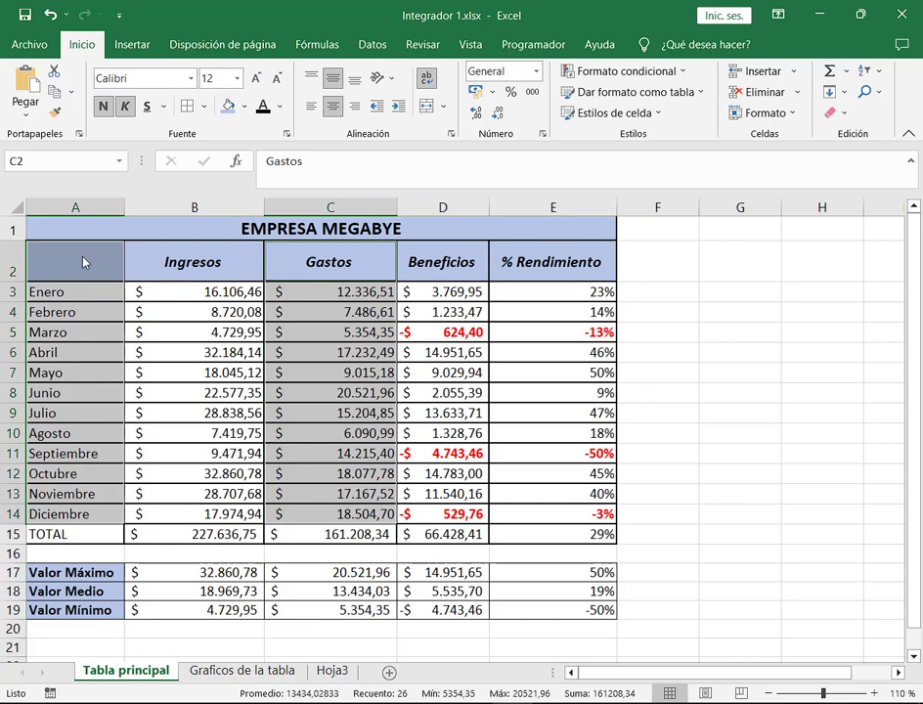
{"action": "left_click_drag", "start_coordinate": [84, 262], "coordinate": [106, 516]}
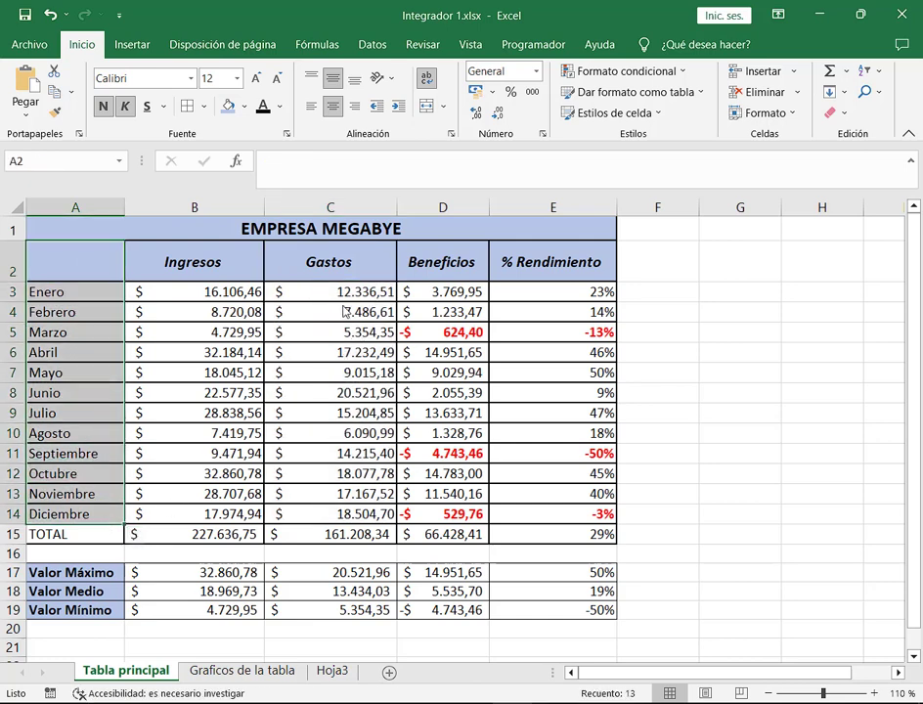
{"action": "left_click", "coordinate": [442, 628]}
{"action": "left_click_drag", "start_coordinate": [89, 255], "coordinate": [108, 514]}
{"action": "left_click_drag", "start_coordinate": [317, 269], "coordinate": [332, 513]}
{"action": "left_click", "coordinate": [59, 513]}
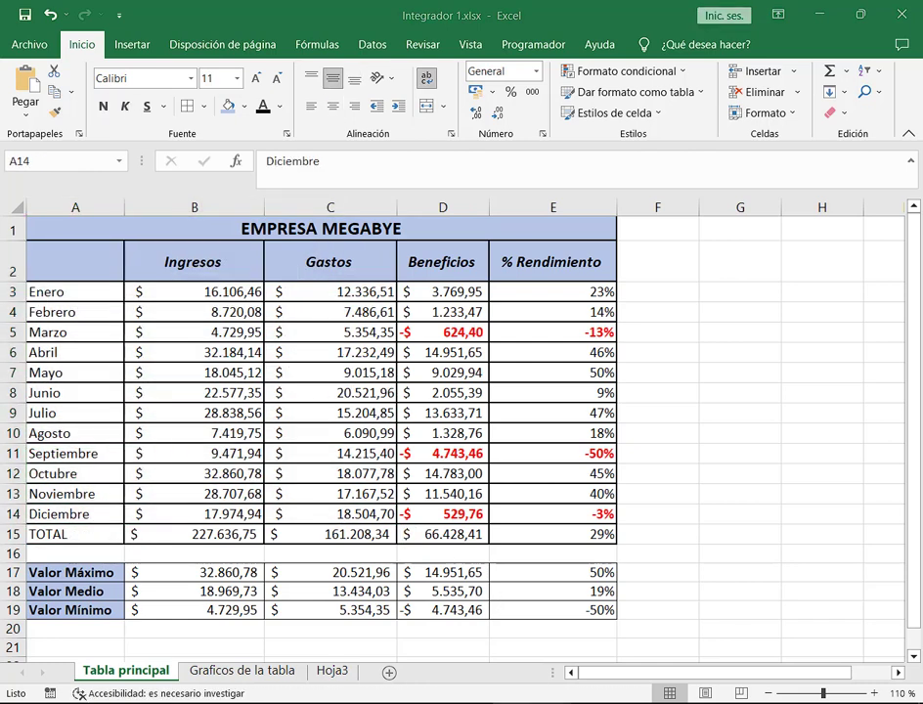
Bring back the on-screen keyboard to show the Ctrl key, select A2:A14, and close the keyboard.
{"action": "key", "text": "ctrl+super+o"}
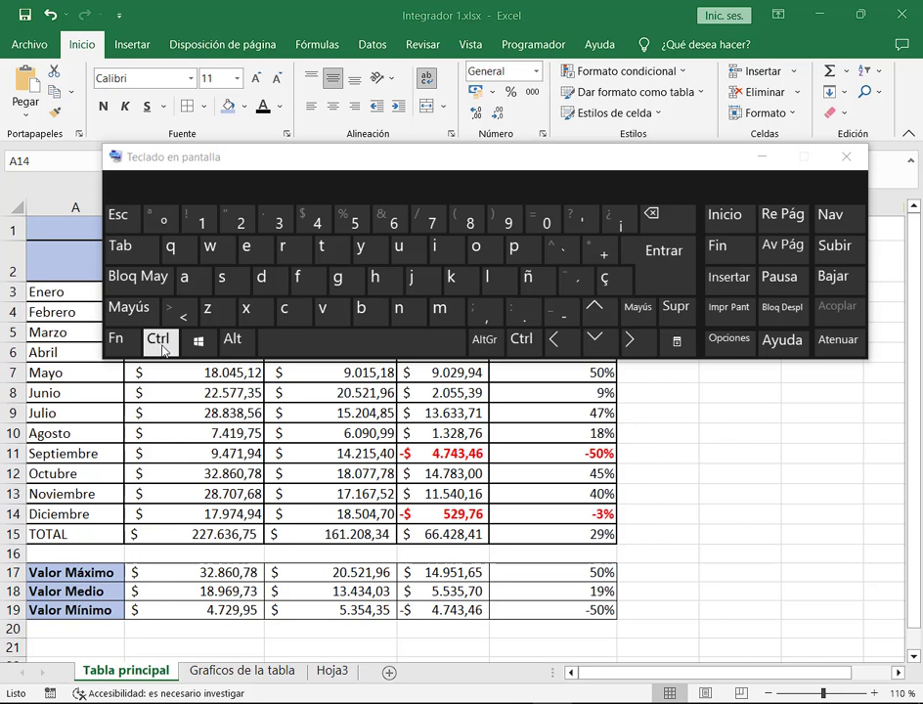
{"action": "left_click_drag", "start_coordinate": [78, 269], "coordinate": [108, 516]}
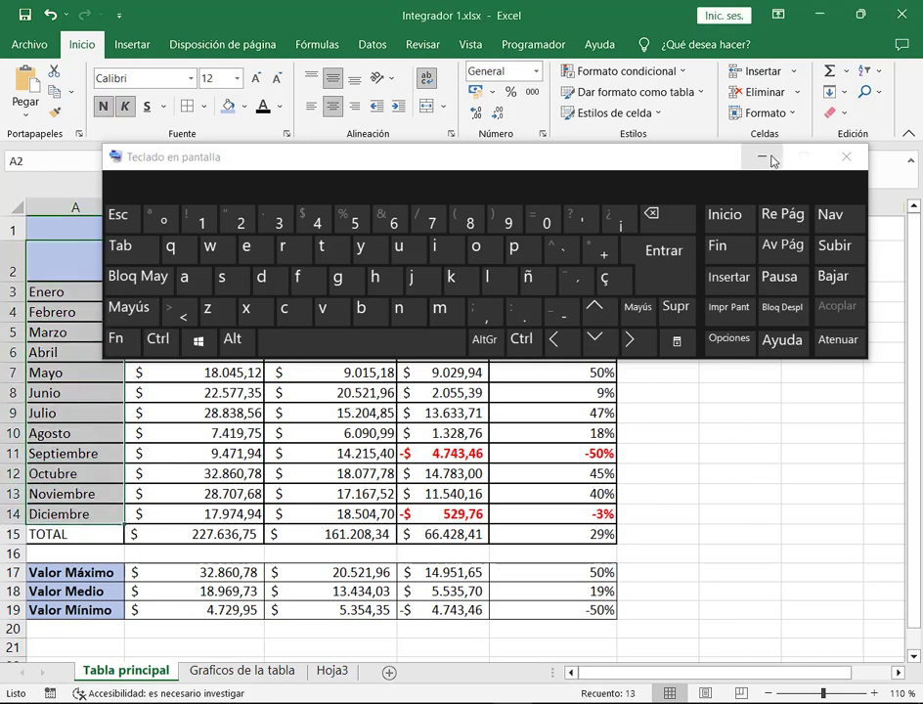
{"action": "left_click", "coordinate": [846, 159]}
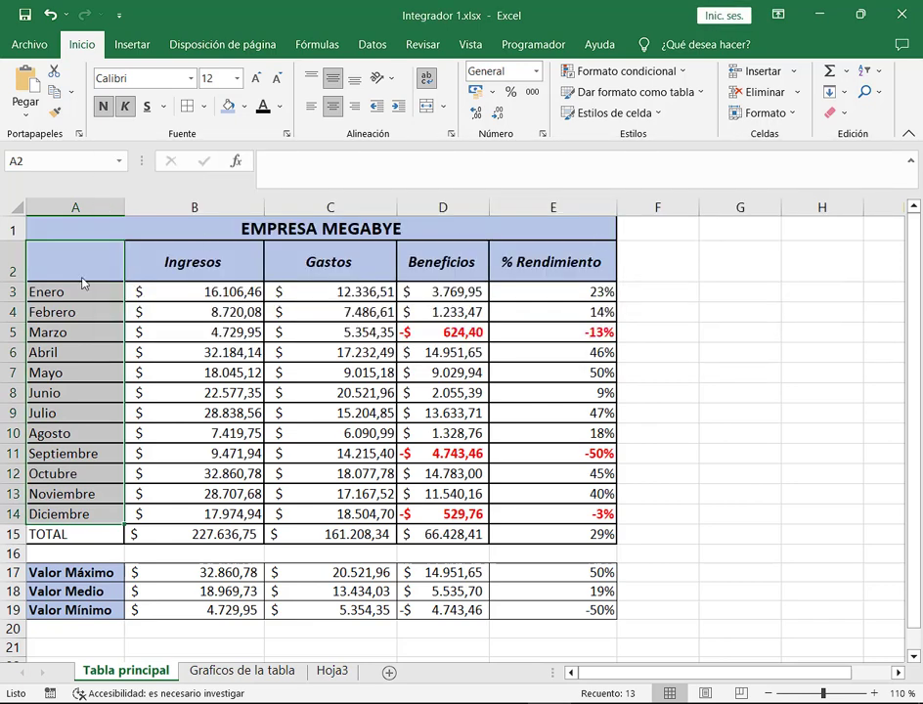
Select the months A2:A14 plus the nonadjacent Gastos cells C2:C14, and clear the selection by choosing cell G6.
{"action": "left_click_drag", "start_coordinate": [84, 281], "coordinate": [108, 518]}
{"action": "left_click_drag", "start_coordinate": [341, 262], "coordinate": [365, 515], "text": "ctrl"}
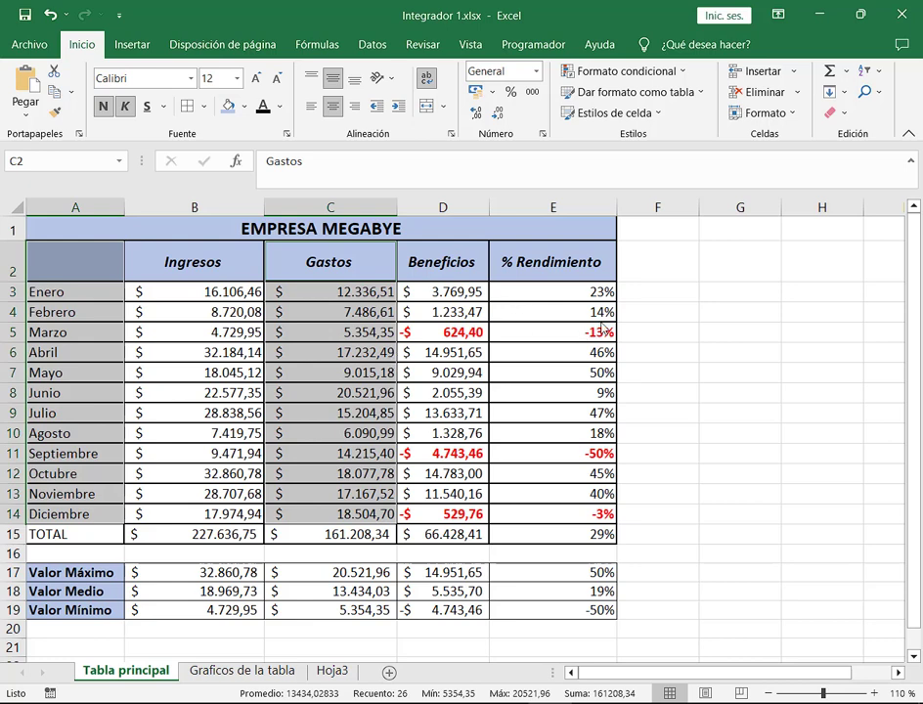
{"action": "left_click", "coordinate": [635, 266]}
{"action": "left_click", "coordinate": [624, 433]}
{"action": "left_click", "coordinate": [774, 358]}
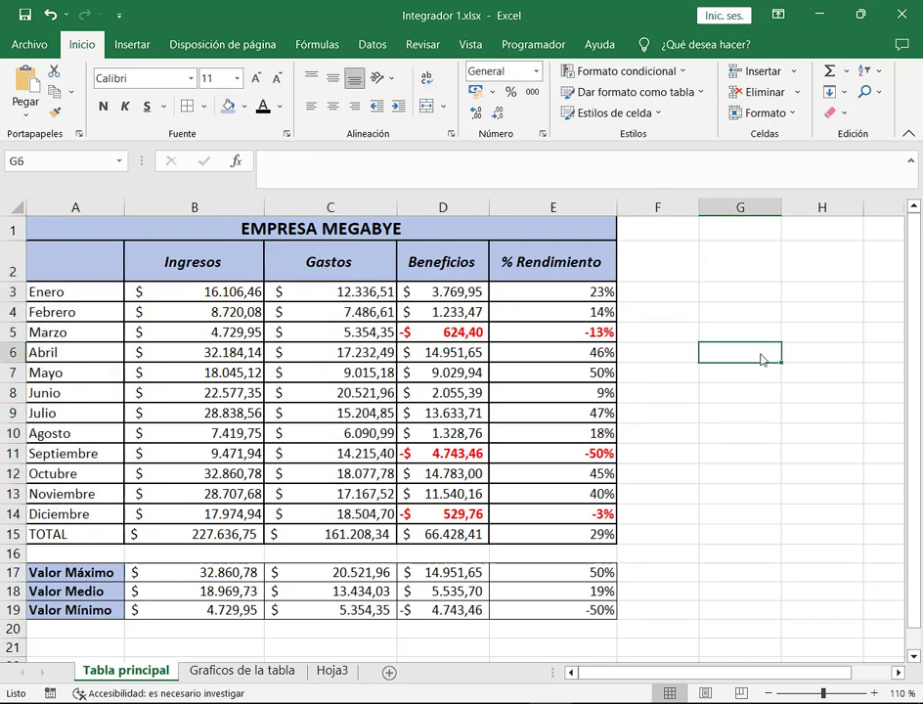
Select the scattered cells D3, D7, E11, C12, B7, B4, A8, A12, B13 and A15 together.
{"action": "left_click", "coordinate": [462, 295]}
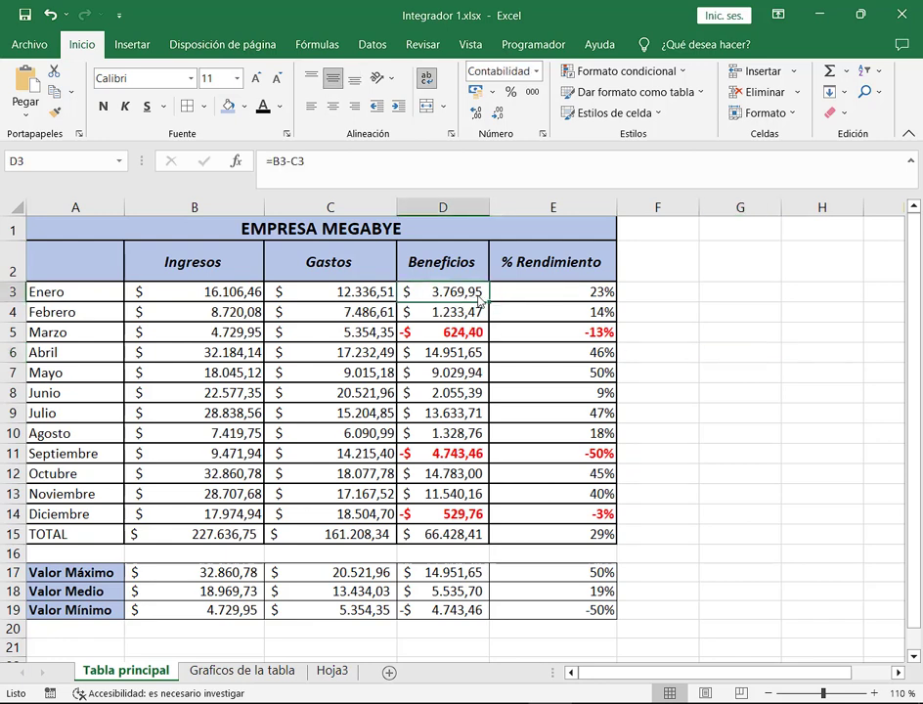
{"action": "left_click", "coordinate": [453, 376], "text": "ctrl"}
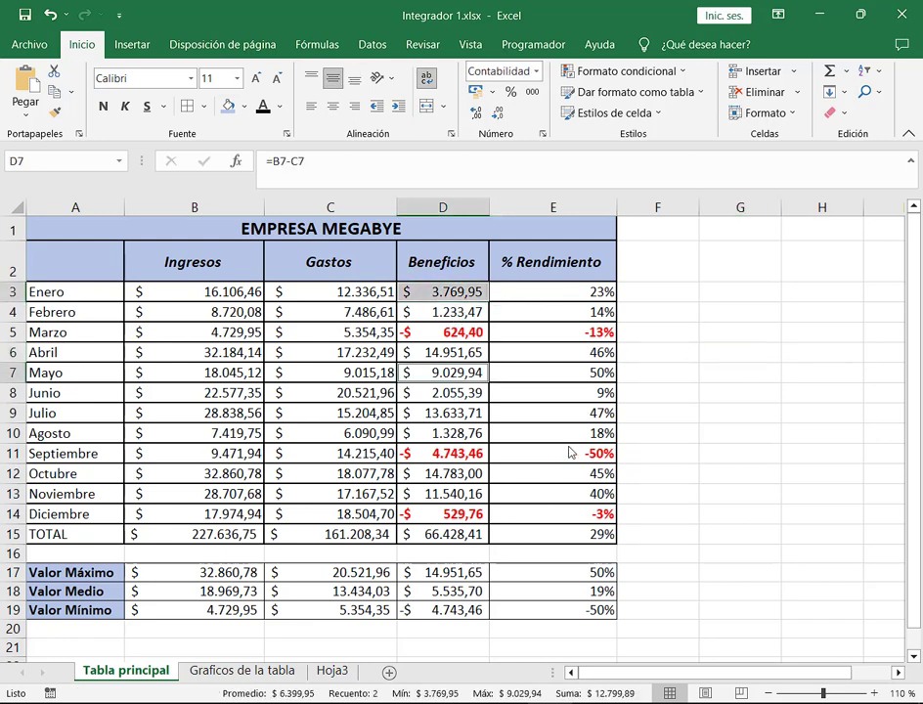
{"action": "left_click", "coordinate": [570, 450], "text": "ctrl"}
{"action": "left_click", "coordinate": [337, 473], "text": "ctrl"}
{"action": "left_click", "coordinate": [200, 372], "text": "ctrl"}
{"action": "left_click", "coordinate": [156, 311], "text": "ctrl"}
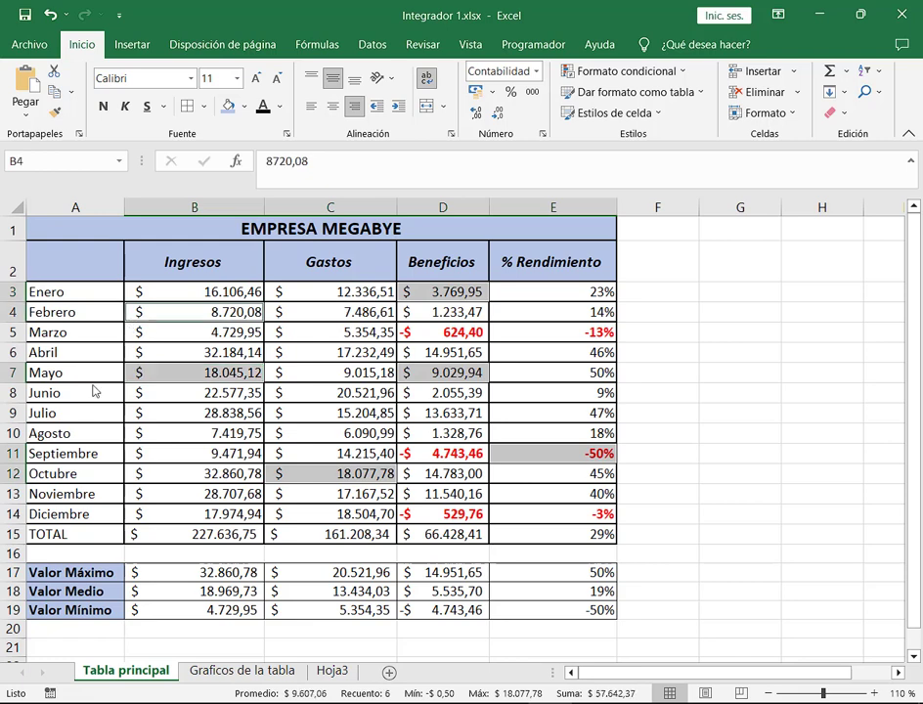
{"action": "left_click", "coordinate": [88, 392], "text": "ctrl"}
{"action": "left_click", "coordinate": [83, 473], "text": "ctrl"}
{"action": "left_click", "coordinate": [137, 493], "text": "ctrl"}
{"action": "left_click", "coordinate": [93, 533], "text": "ctrl"}
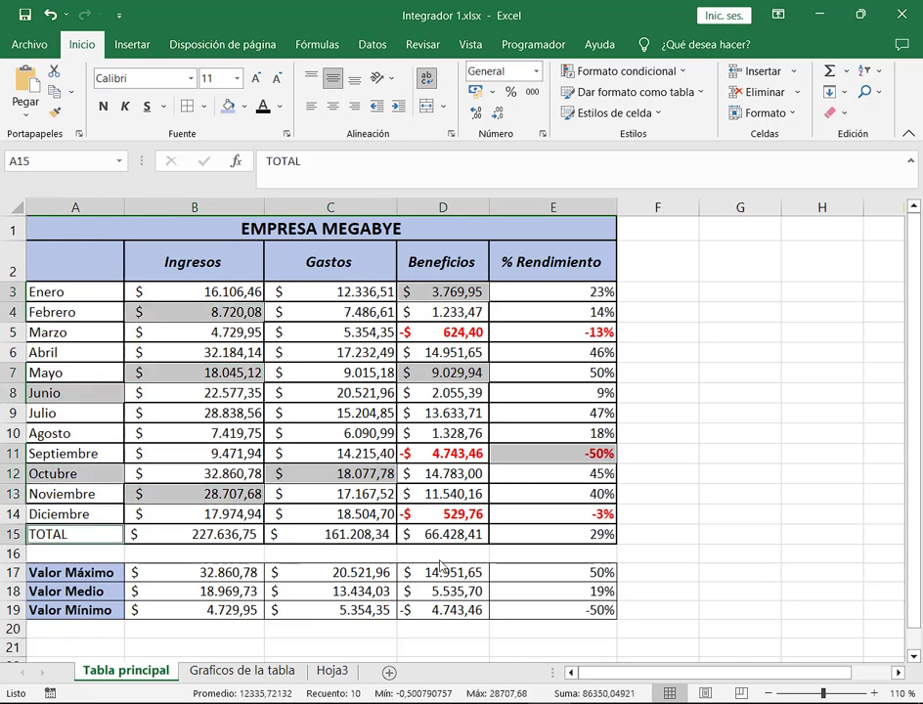
Add the nonadjacent cells D17, B19 and E17 to the scattered selection.
{"action": "left_click", "coordinate": [459, 572], "text": "ctrl"}
{"action": "left_click", "coordinate": [235, 610], "text": "ctrl"}
{"action": "left_click", "coordinate": [582, 574], "text": "ctrl"}
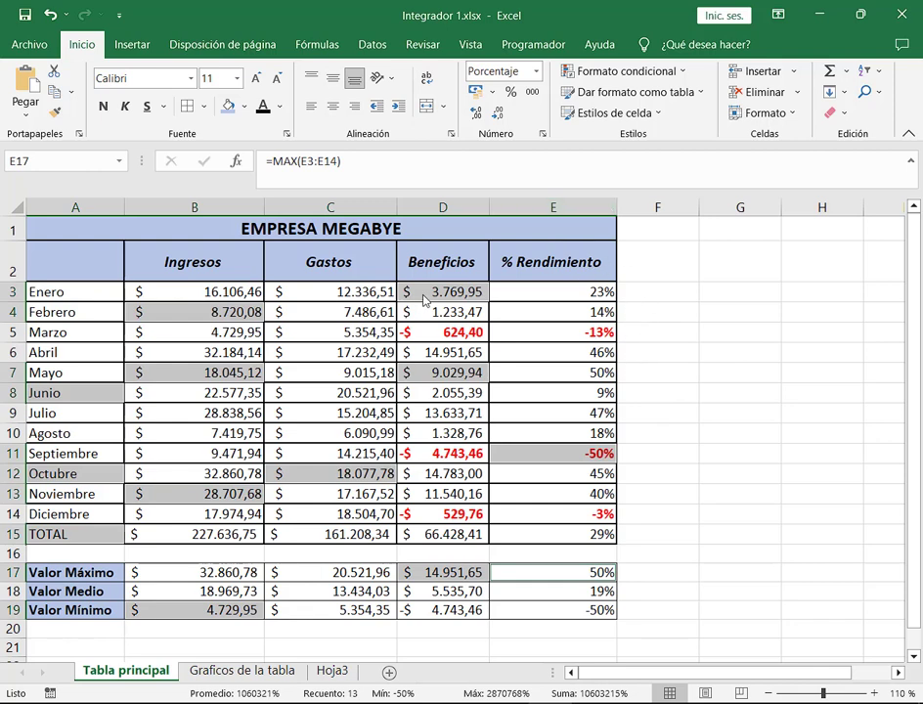
Select the adjacent Beneficios cells D3:D14, and clear that selection by choosing cell E3.
{"action": "left_click_drag", "start_coordinate": [425, 300], "coordinate": [440, 373]}
{"action": "left_click_drag", "start_coordinate": [438, 293], "coordinate": [447, 513]}
{"action": "left_click", "coordinate": [536, 300]}
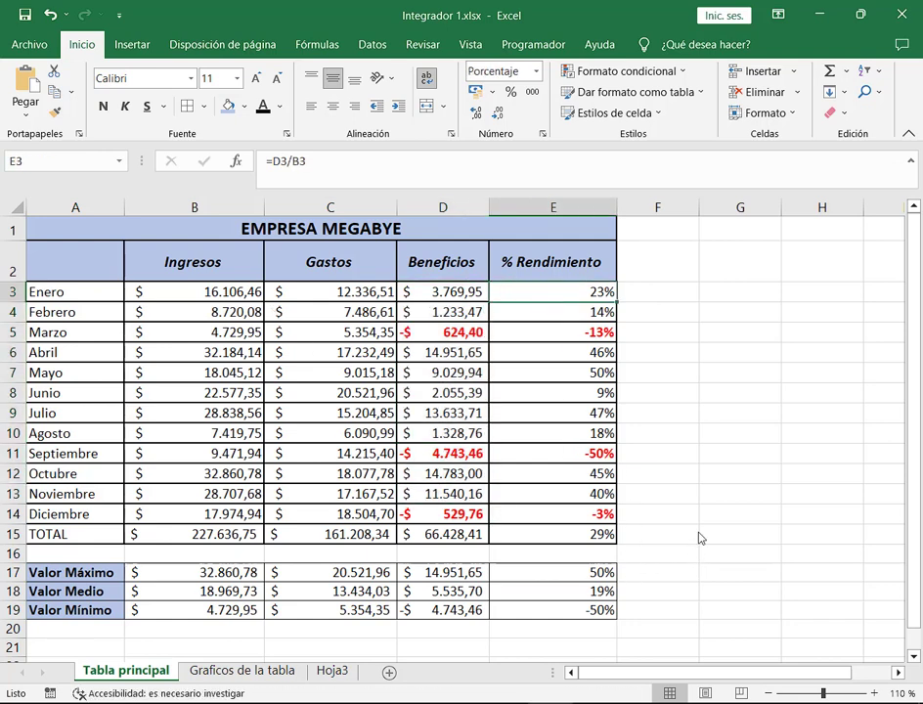
Insert a 3-D clustered column chart of Gastos by month from the nonadjacent ranges A2:A14 and C2:C14.
{"action": "left_click_drag", "start_coordinate": [74, 262], "coordinate": [90, 518]}
{"action": "left_click_drag", "start_coordinate": [372, 268], "coordinate": [332, 513]}
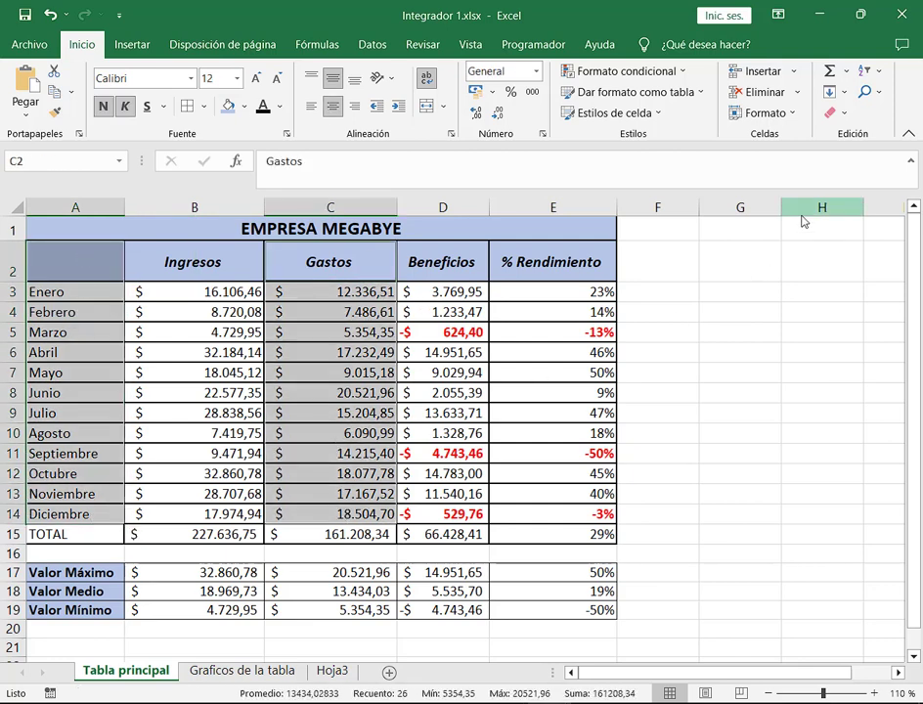
{"action": "left_click", "coordinate": [133, 44]}
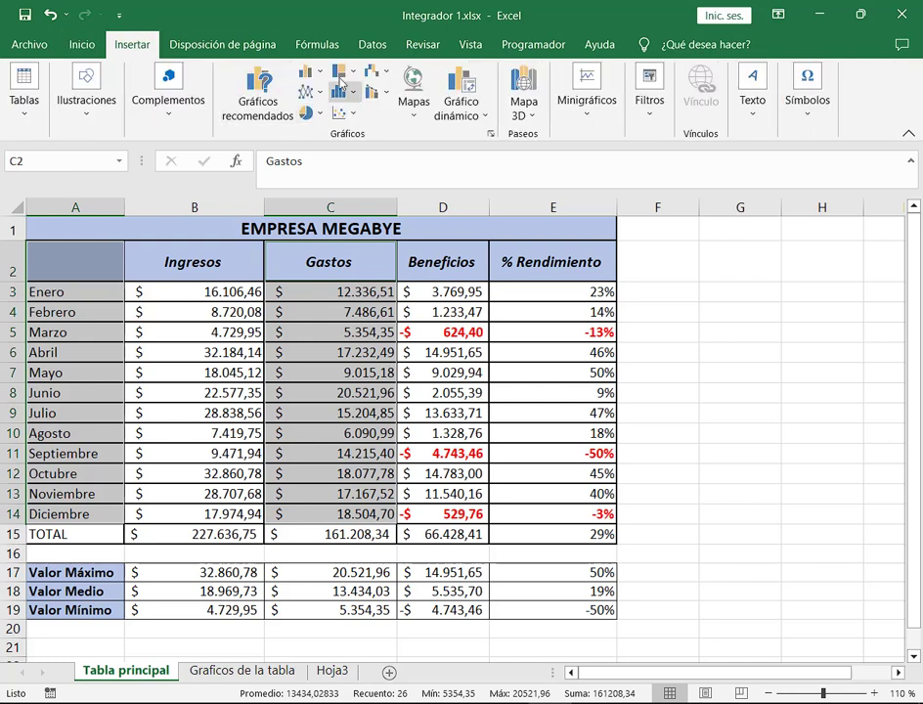
{"action": "left_click", "coordinate": [320, 76]}
{"action": "left_click", "coordinate": [321, 196]}
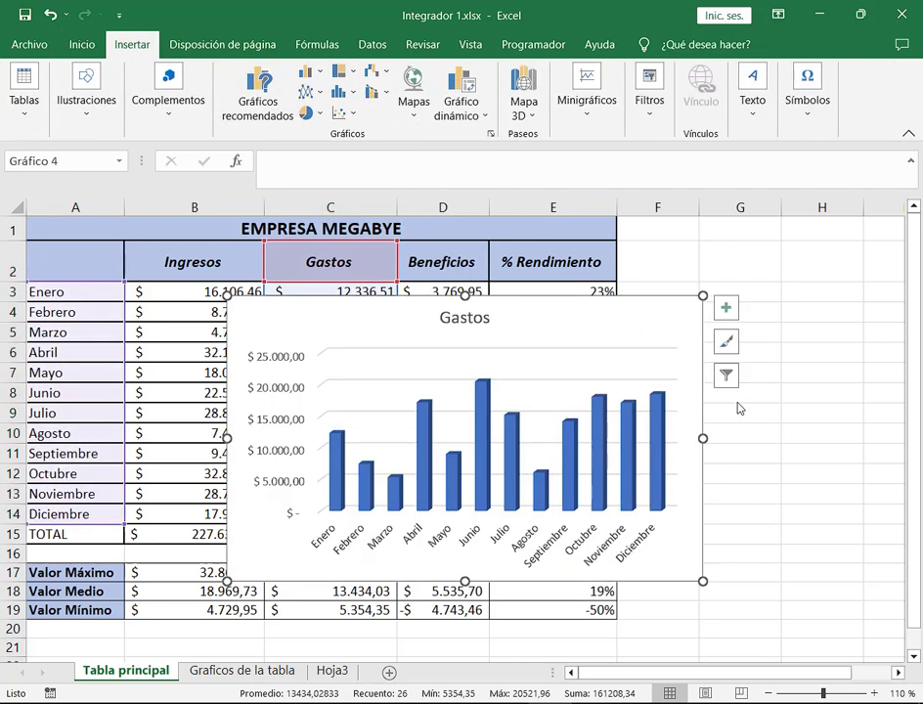
Move the Gastos chart over the table's last columns and the empty cells beside it, and delete it.
{"action": "left_click_drag", "start_coordinate": [664, 311], "coordinate": [835, 279]}
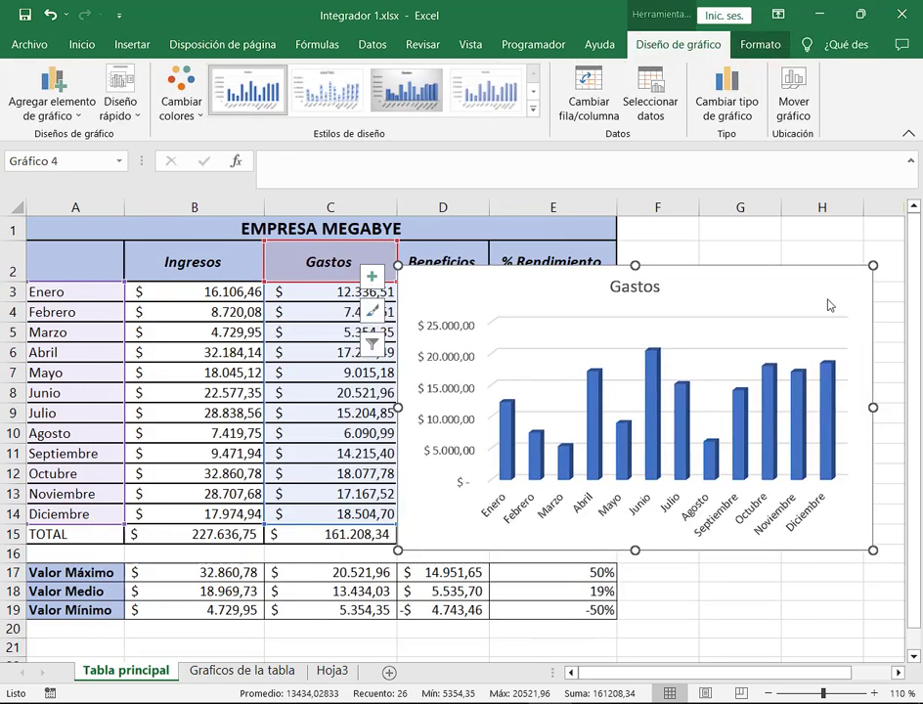
{"action": "key", "text": "Delete"}
{"action": "left_click", "coordinate": [751, 327]}
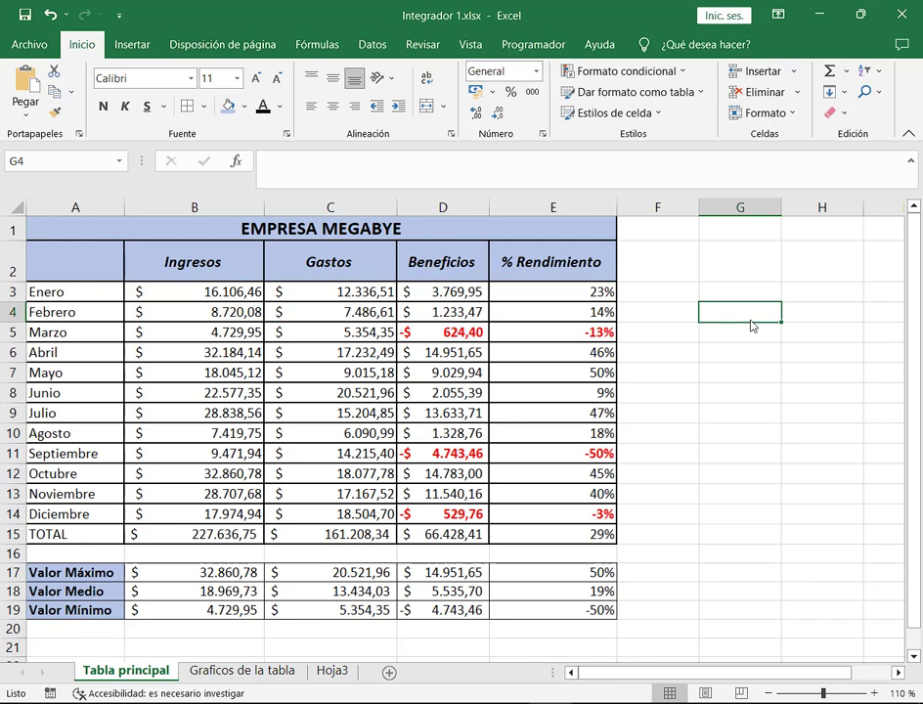
{"action": "left_click", "coordinate": [217, 275]}
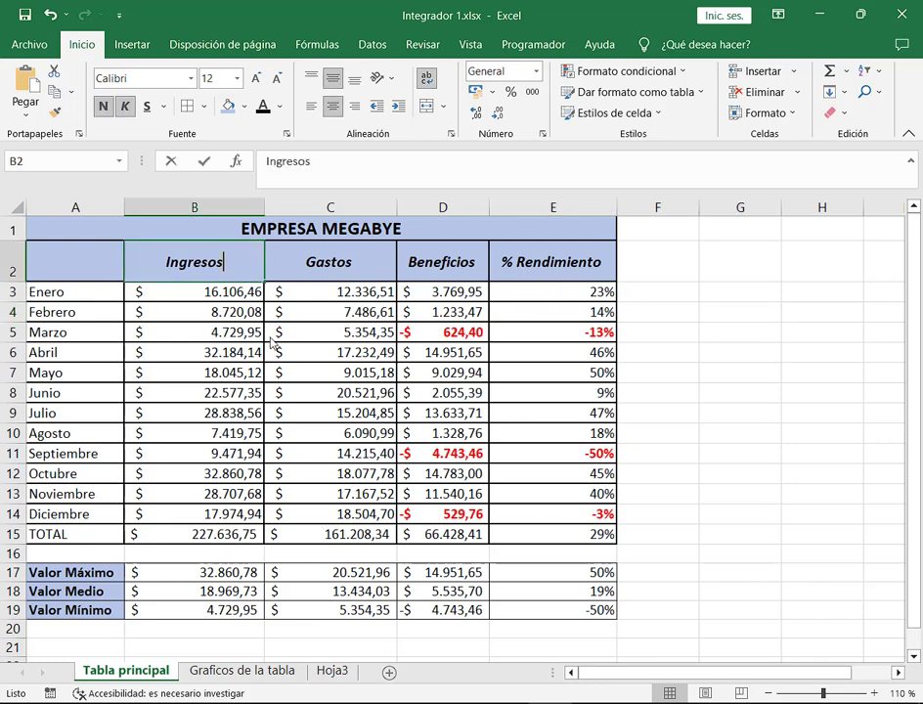
{"action": "double_click", "coordinate": [215, 274]}
{"action": "key", "text": "Escape"}
Insert a 3-D clustered column chart comparing Ingresos and Gastos from the range B2:C14.
{"action": "mouse_move", "coordinate": [213, 273]}
{"action": "left_mouse_down"}
{"action": "mouse_move", "coordinate": [311, 350]}
{"action": "mouse_move", "coordinate": [312, 513]}
{"action": "left_mouse_up"}
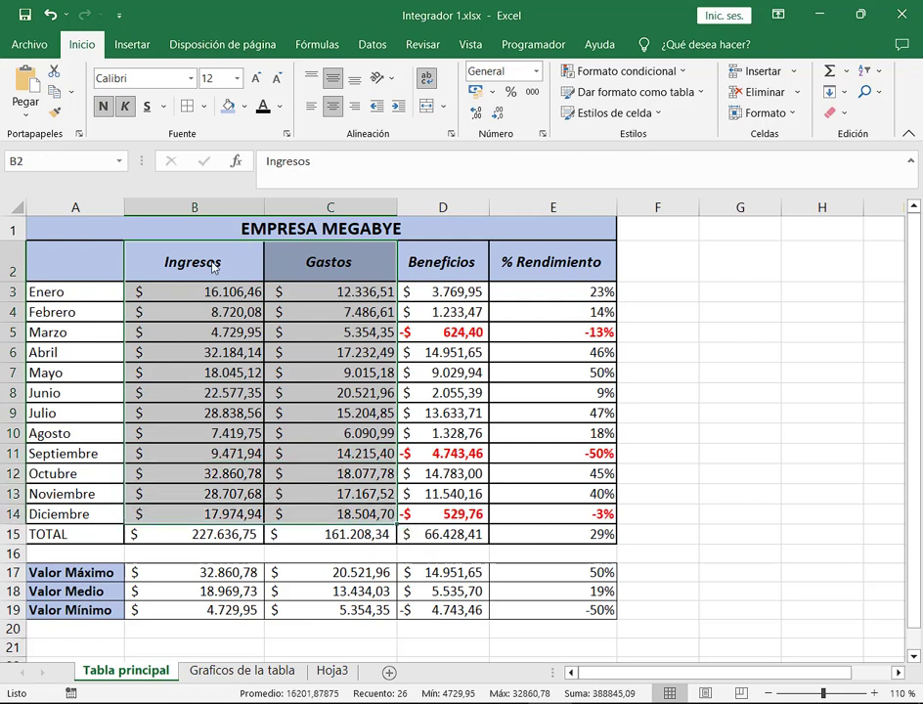
{"action": "left_click_drag", "start_coordinate": [209, 264], "coordinate": [310, 513]}
{"action": "left_click", "coordinate": [132, 44]}
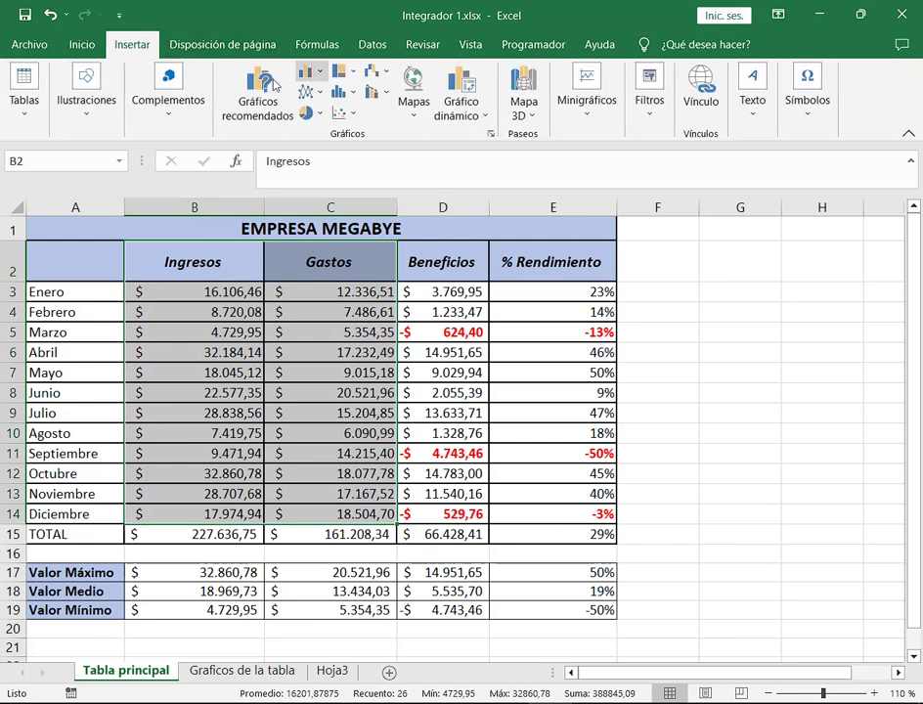
{"action": "left_click", "coordinate": [309, 71]}
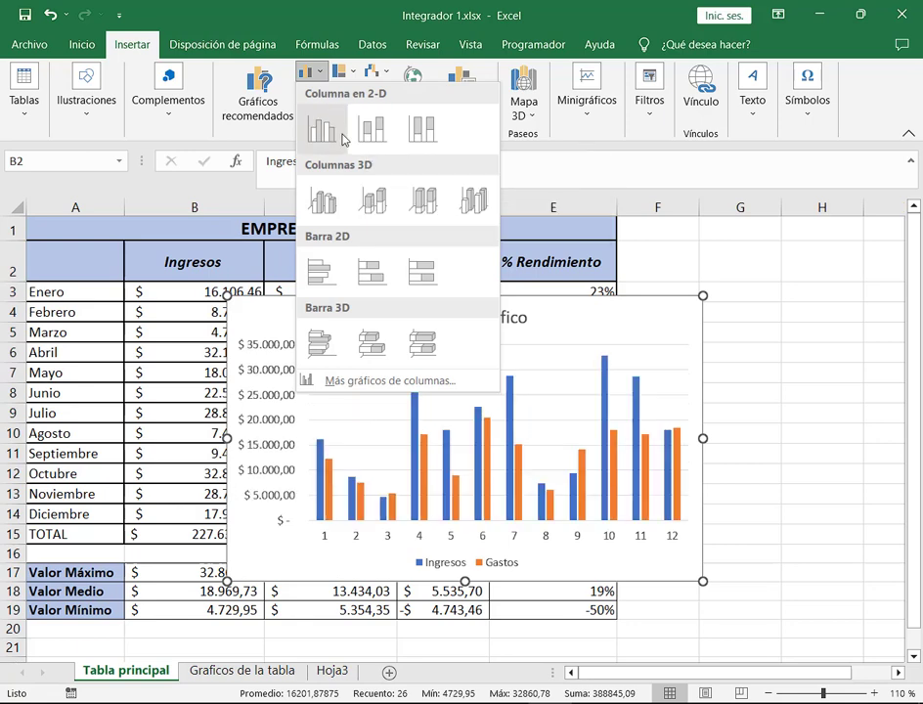
{"action": "left_click", "coordinate": [322, 209]}
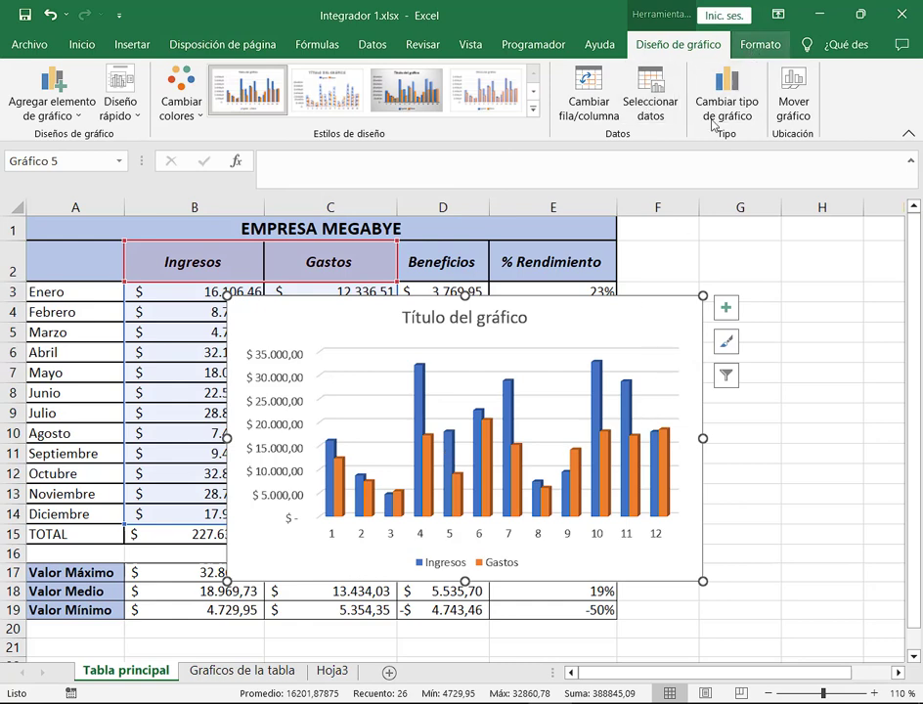
Move the Ingresos and Gastos chart to a new chart sheet of its own and deselect it.
{"action": "left_click", "coordinate": [786, 104]}
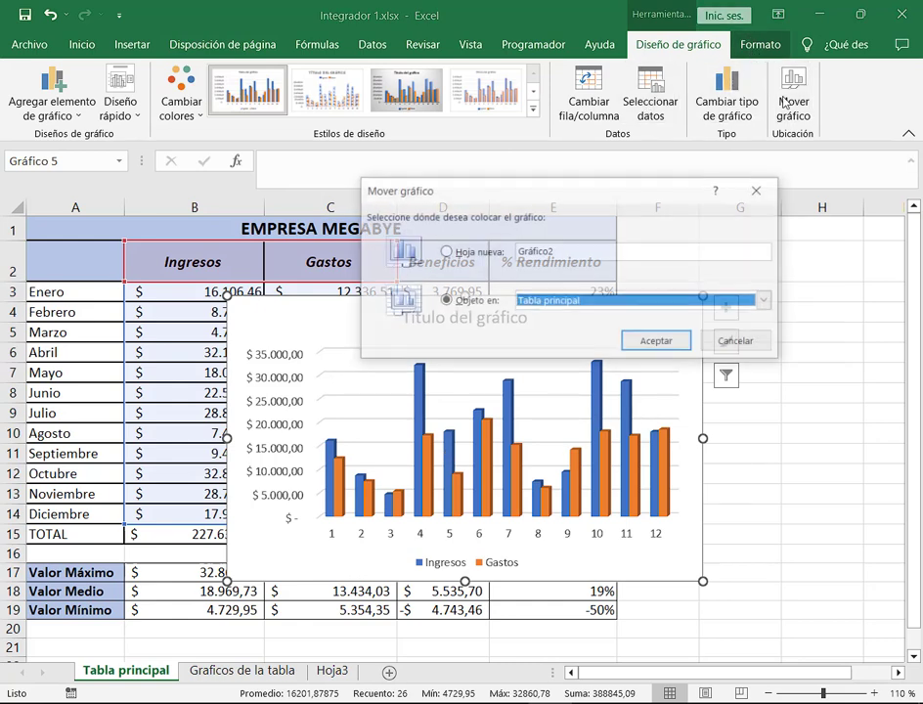
{"action": "left_click", "coordinate": [478, 253]}
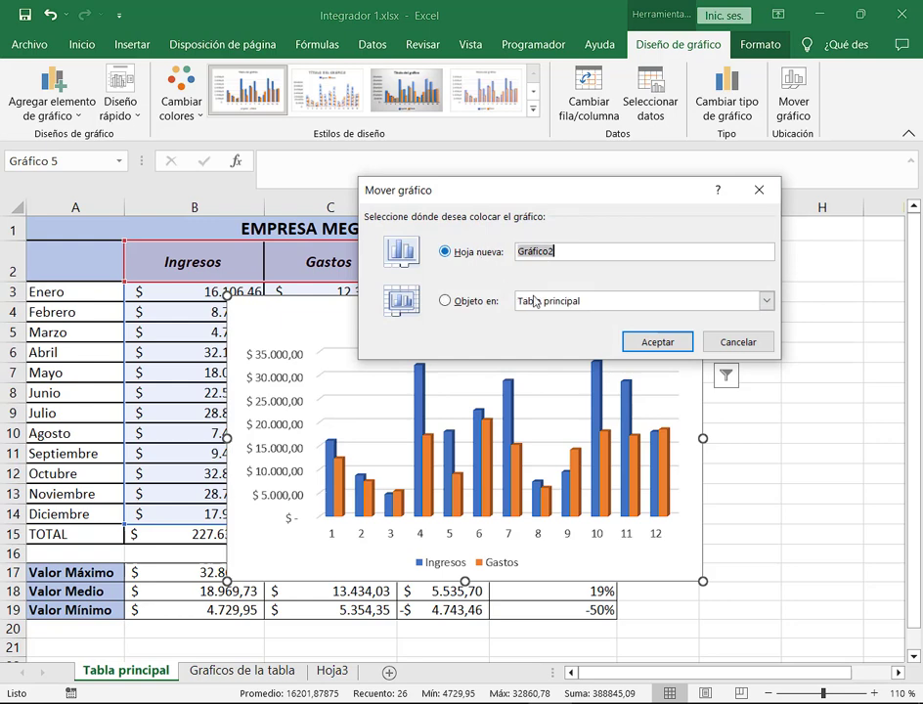
{"action": "left_click", "coordinate": [661, 344]}
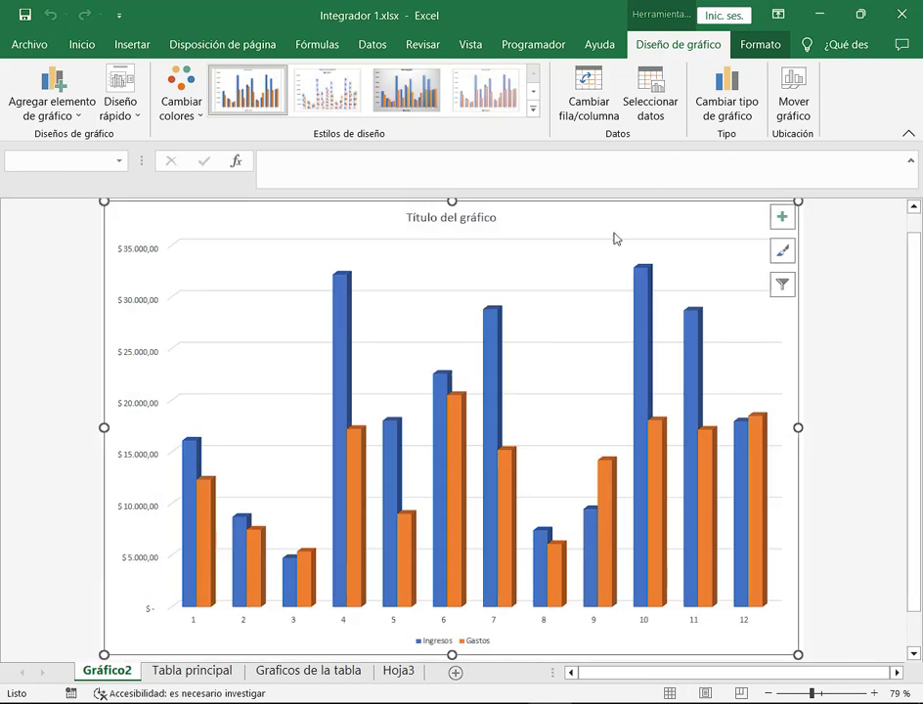
{"action": "left_click", "coordinate": [872, 366]}
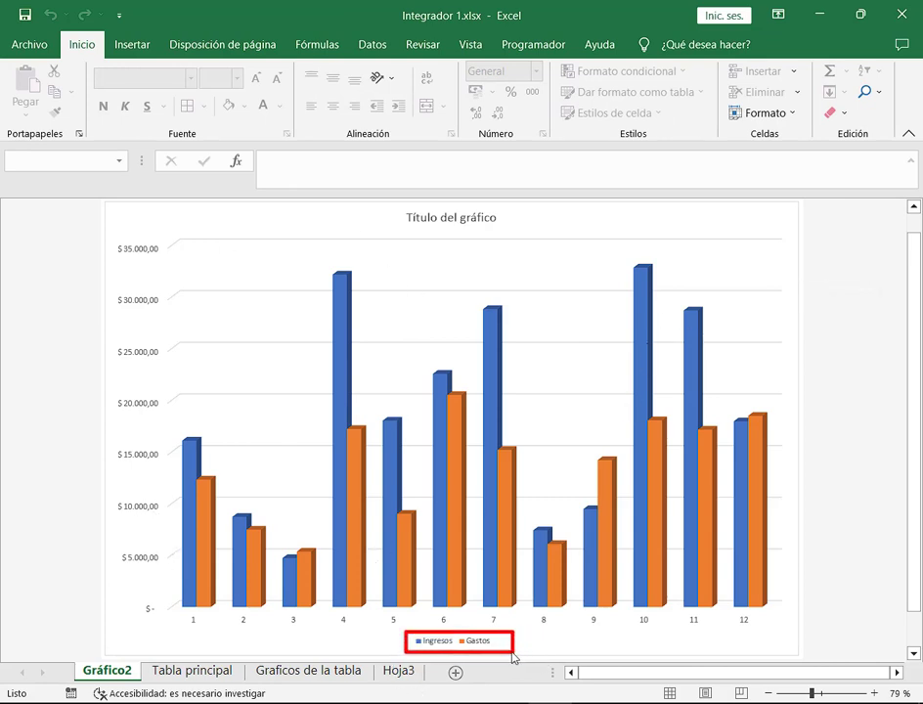
Examine the chart's legend, the first pair of columns, the vertical value axis and the horizontal category axis.
{"action": "left_click_drag", "start_coordinate": [512, 653], "coordinate": [497, 654]}
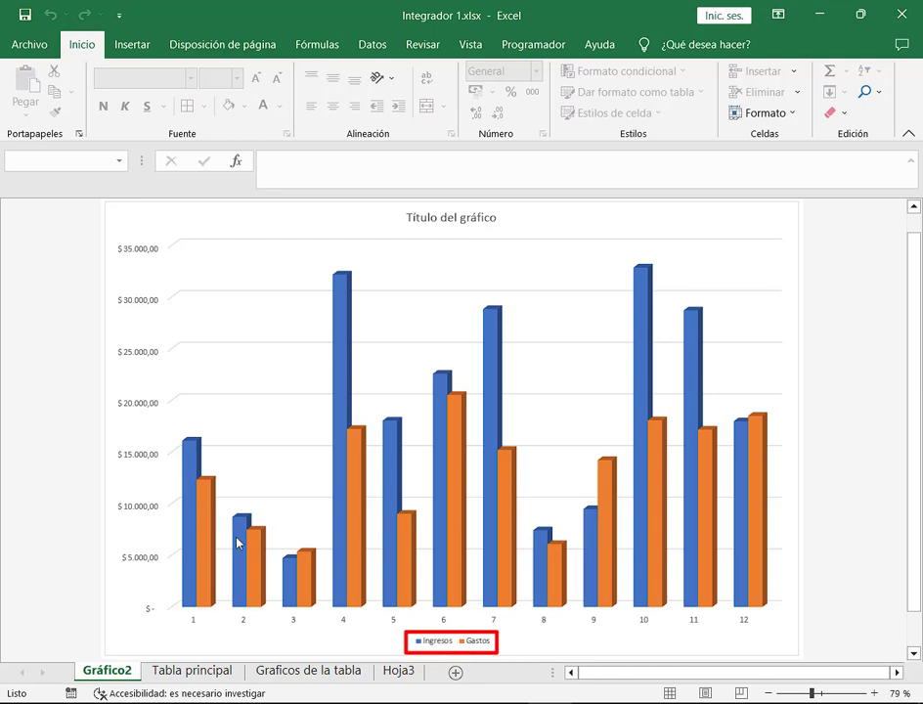
{"action": "left_click_drag", "start_coordinate": [241, 376], "coordinate": [196, 437]}
{"action": "left_click_drag", "start_coordinate": [255, 422], "coordinate": [222, 467]}
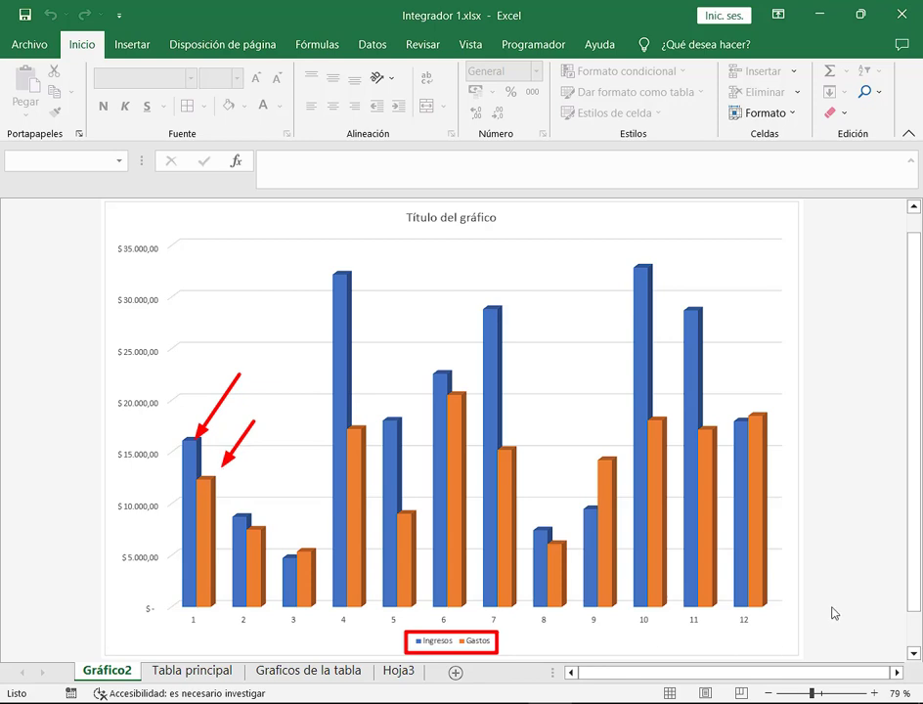
{"action": "key", "text": "e"}
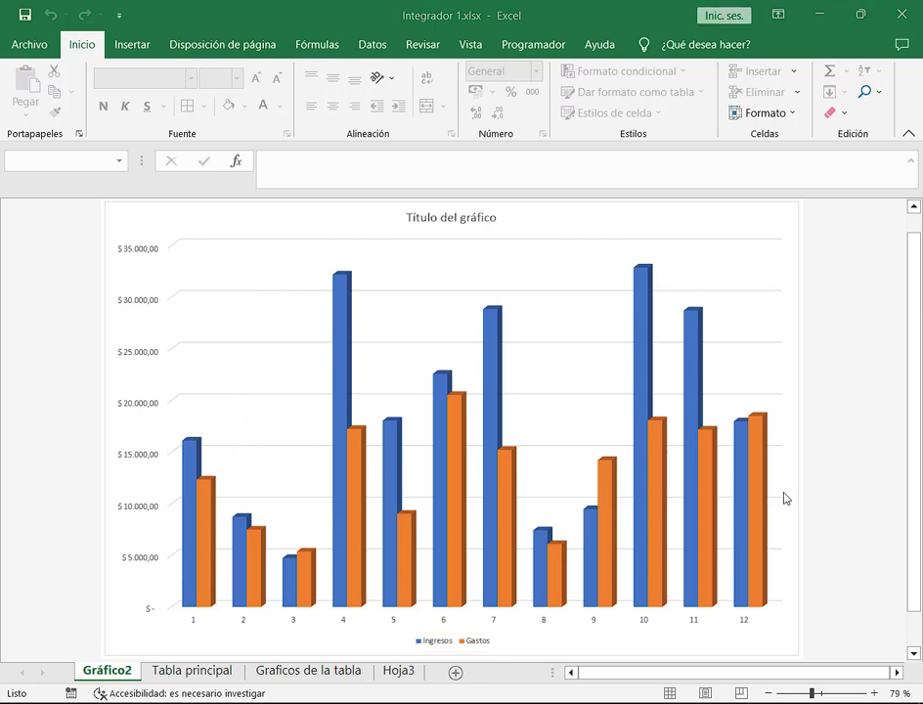
{"action": "mouse_move", "coordinate": [108, 237]}
{"action": "left_mouse_down"}
{"action": "mouse_move", "coordinate": [151, 378]}
{"action": "mouse_move", "coordinate": [168, 623]}
{"action": "left_mouse_up"}
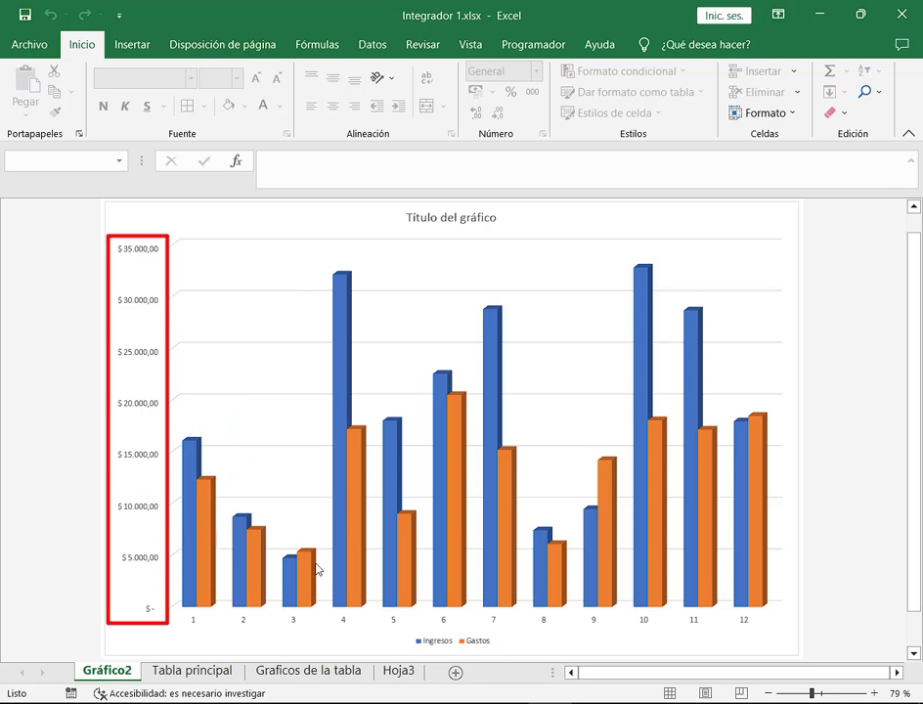
{"action": "key", "text": "e"}
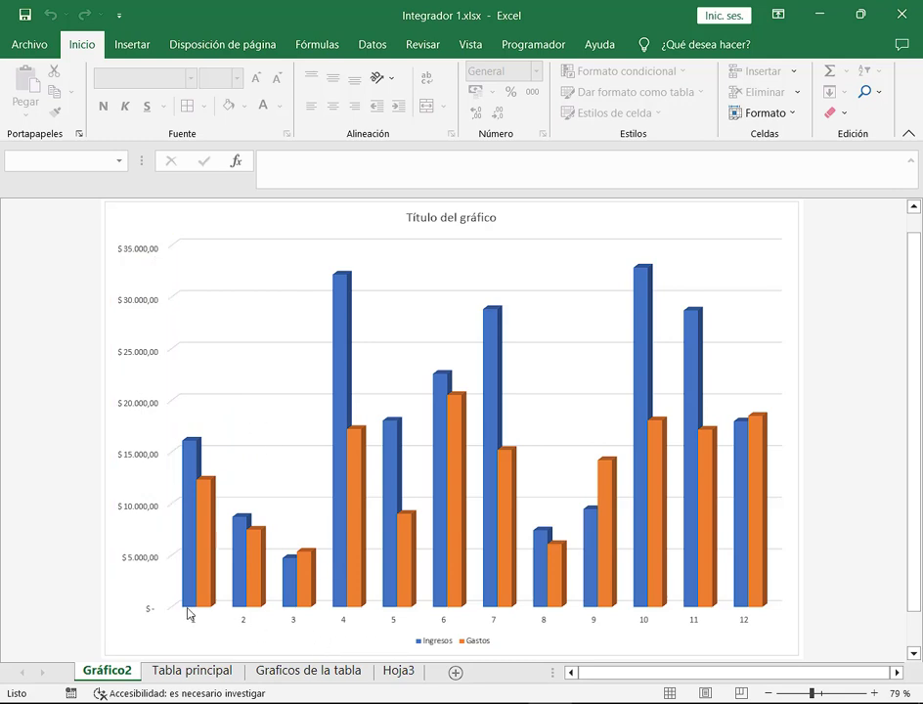
{"action": "mouse_move", "coordinate": [182, 606]}
{"action": "left_mouse_down"}
{"action": "mouse_move", "coordinate": [792, 644]}
{"action": "mouse_move", "coordinate": [781, 635]}
{"action": "left_mouse_up"}
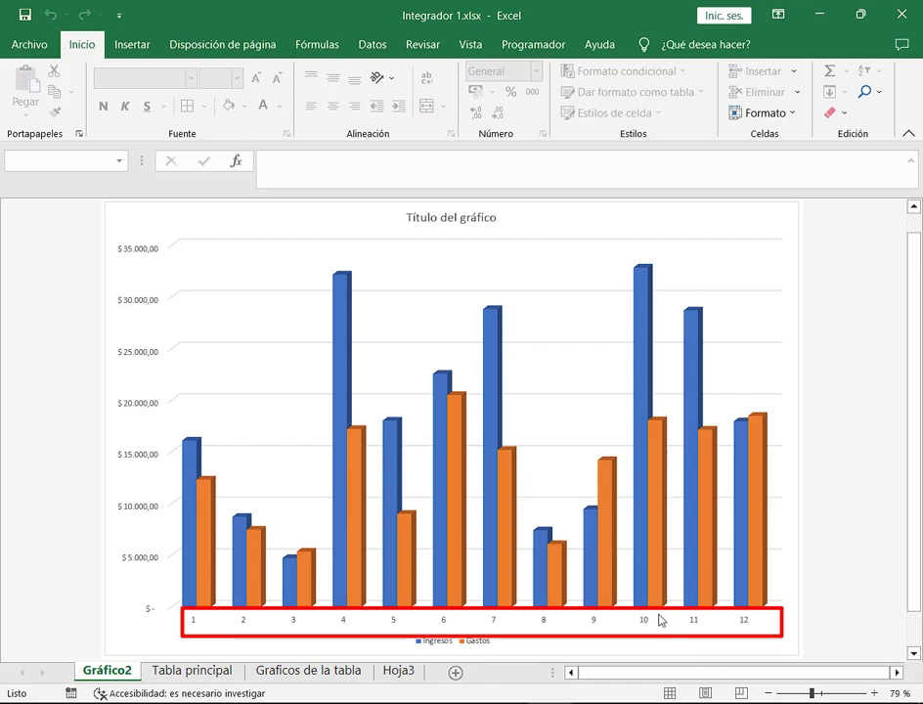
{"action": "left_click_drag", "start_coordinate": [688, 615], "coordinate": [819, 622]}
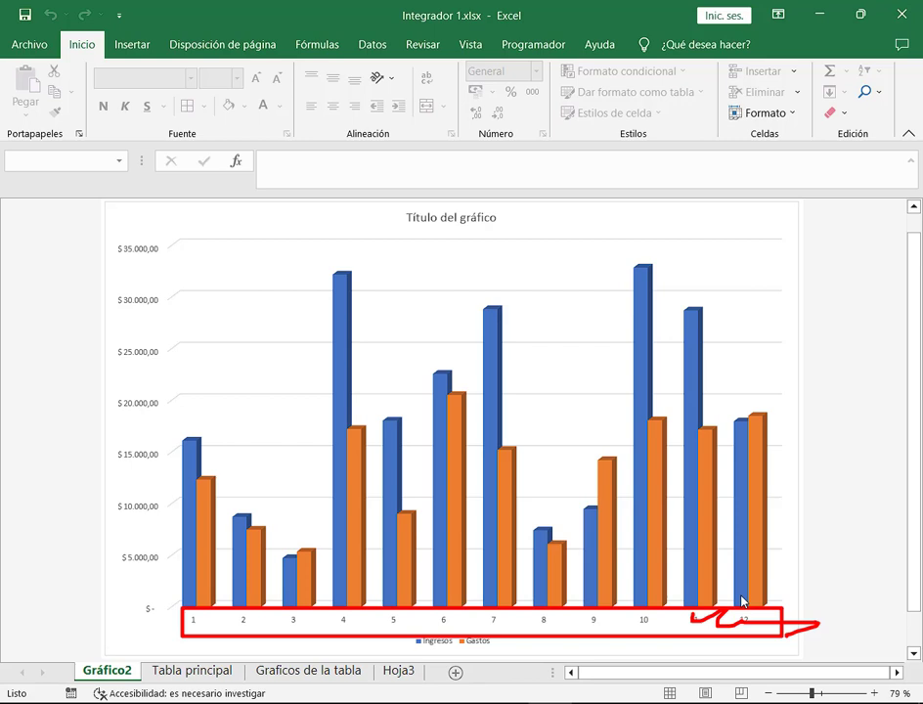
{"action": "key", "text": "Escape"}
{"action": "mouse_move", "coordinate": [741, 601]}
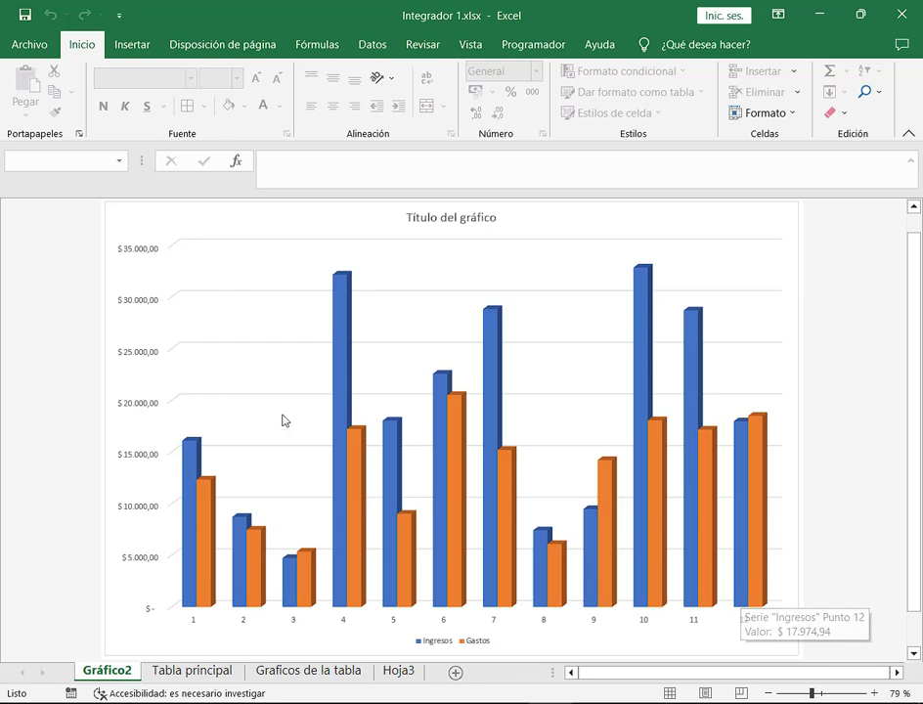
Review the charted range B2:C14 and the month names A3:A14 on the Tabla principal sheet by selecting each.
{"action": "left_click", "coordinate": [185, 671]}
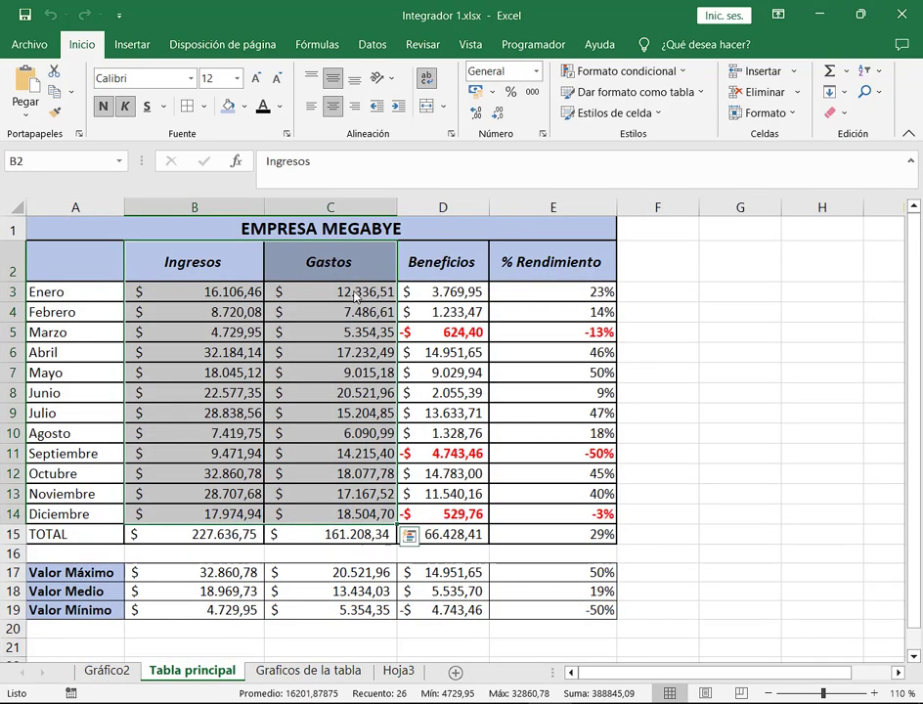
{"action": "left_click_drag", "start_coordinate": [214, 267], "coordinate": [320, 515]}
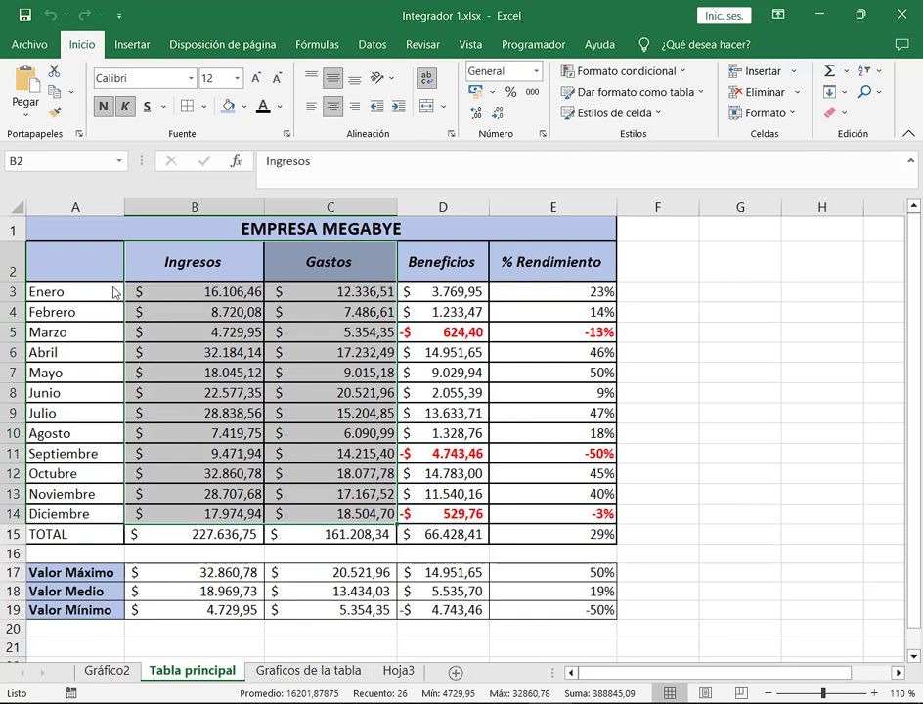
{"action": "left_click_drag", "start_coordinate": [114, 292], "coordinate": [110, 514]}
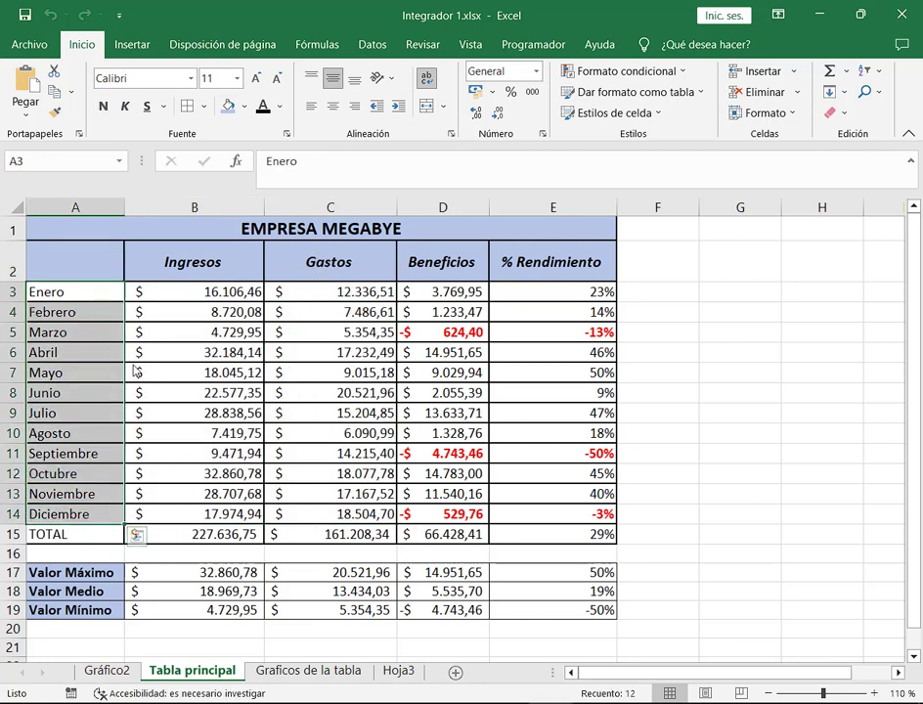
{"action": "left_click", "coordinate": [642, 516]}
Delete the empty sheets Graficos de la tabla and Hoja3 from the workbook.
{"action": "left_click", "coordinate": [342, 672]}
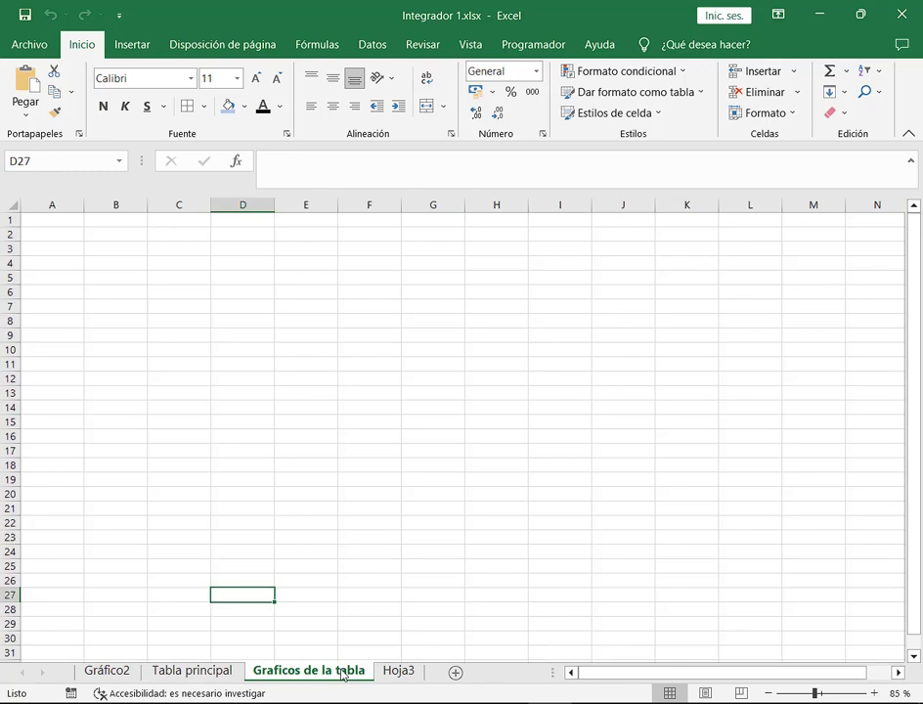
{"action": "right_click", "coordinate": [326, 673]}
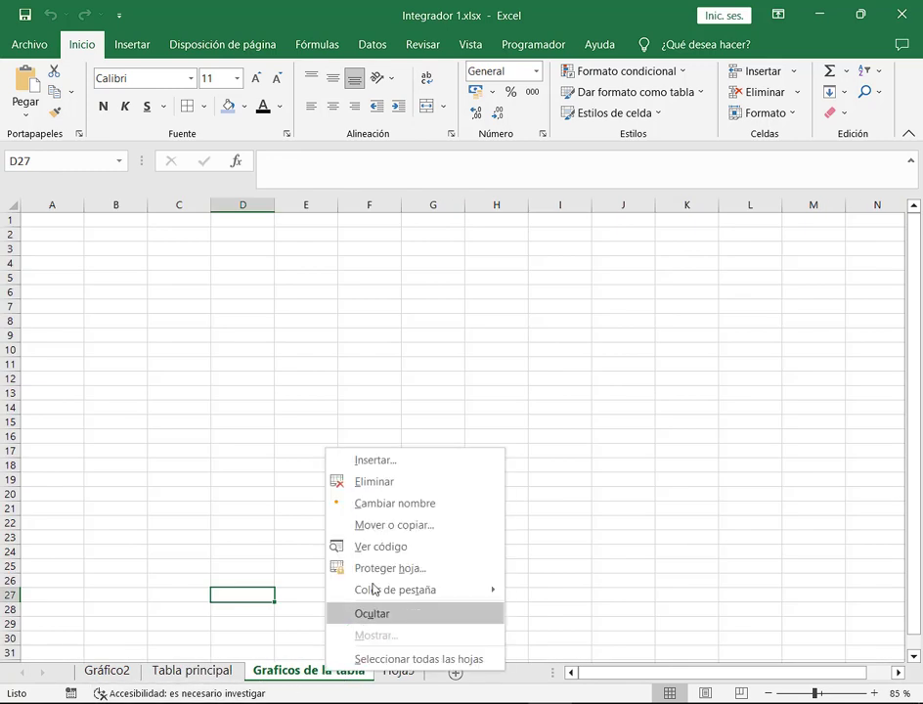
{"action": "left_click", "coordinate": [384, 483]}
{"action": "right_click", "coordinate": [269, 672]}
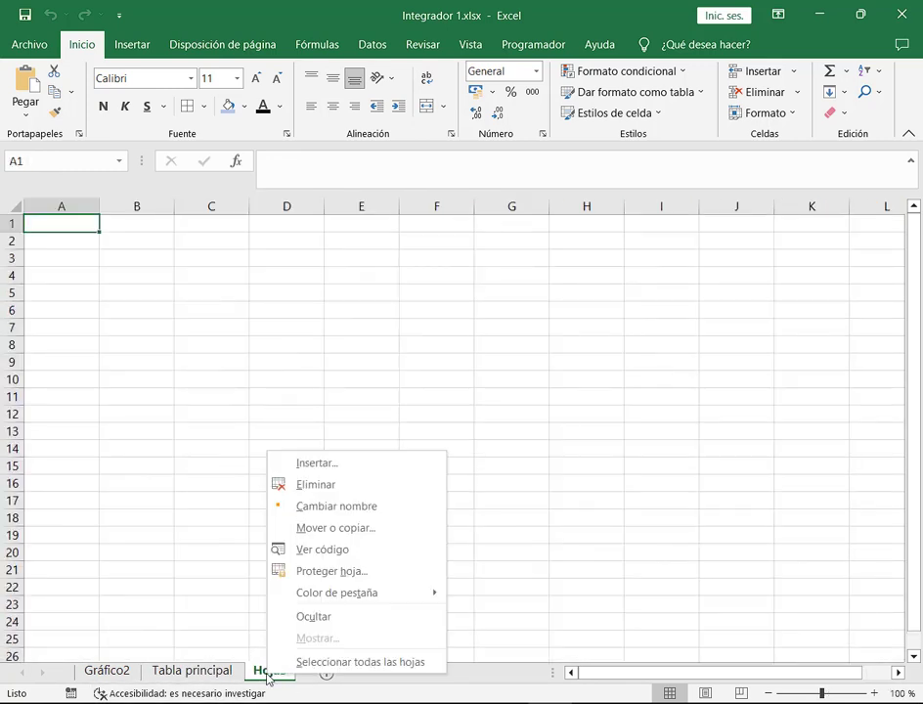
{"action": "left_click", "coordinate": [318, 486]}
Select the Ingresos series in the chart on the Gráfico2 sheet and view its shape fill options.
{"action": "left_click", "coordinate": [107, 671]}
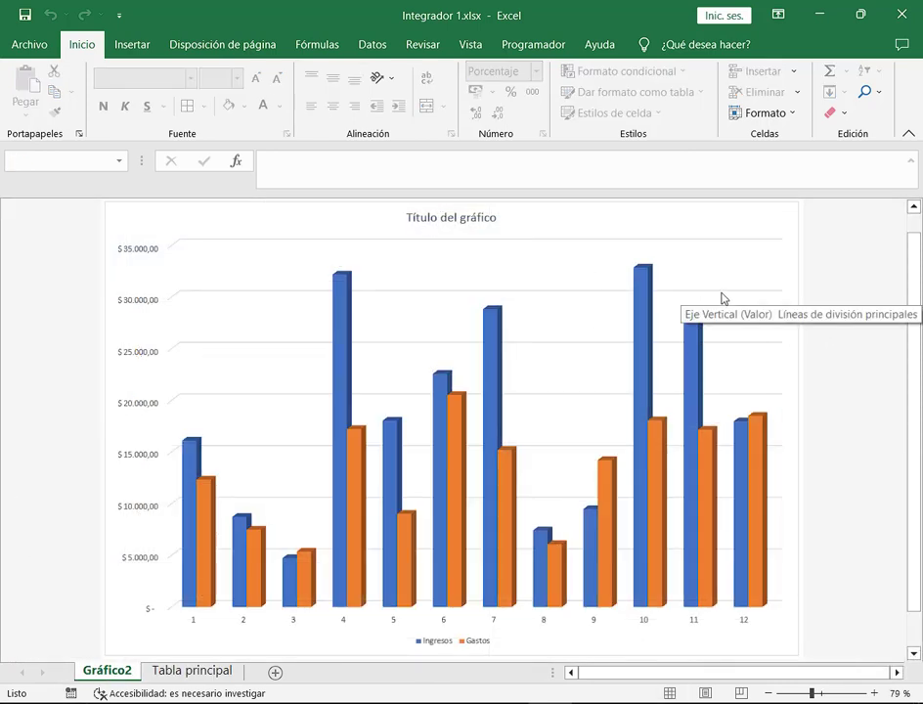
{"action": "left_click", "coordinate": [777, 250]}
{"action": "left_click", "coordinate": [700, 57]}
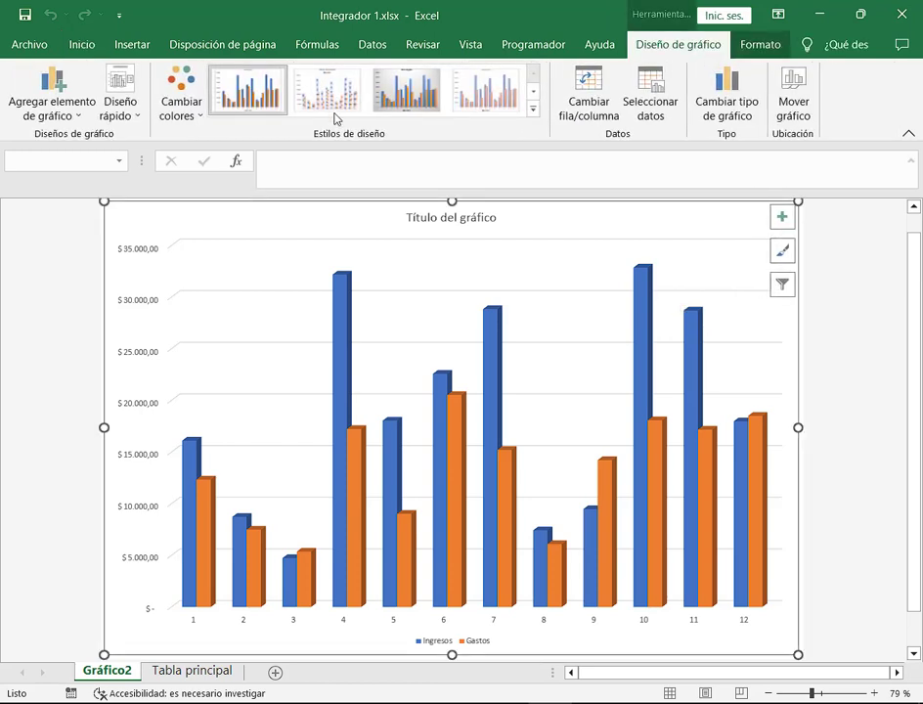
{"action": "left_click", "coordinate": [642, 316]}
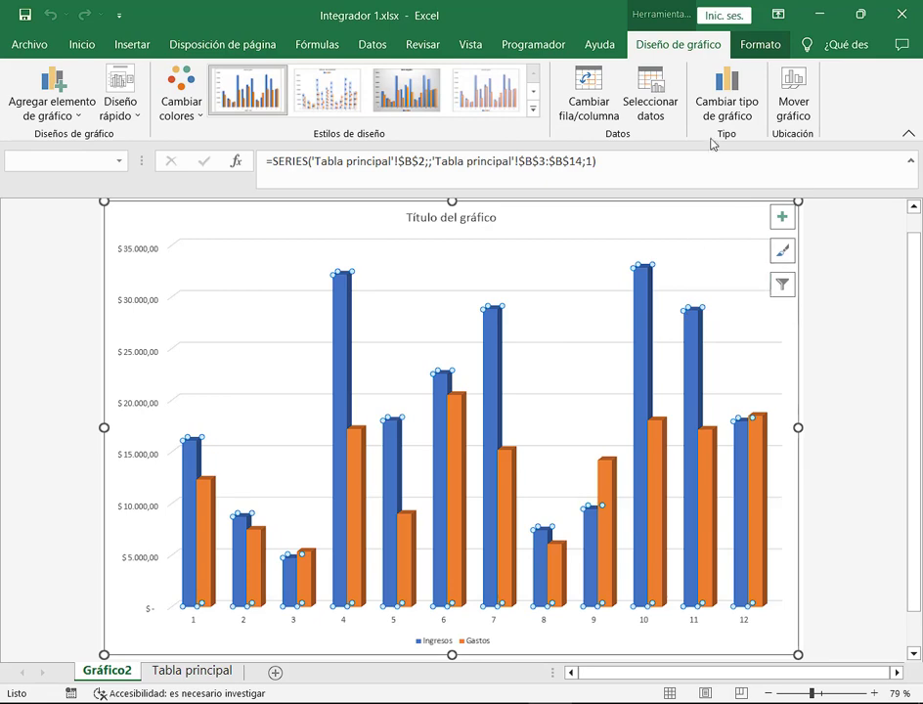
{"action": "left_click", "coordinate": [759, 44]}
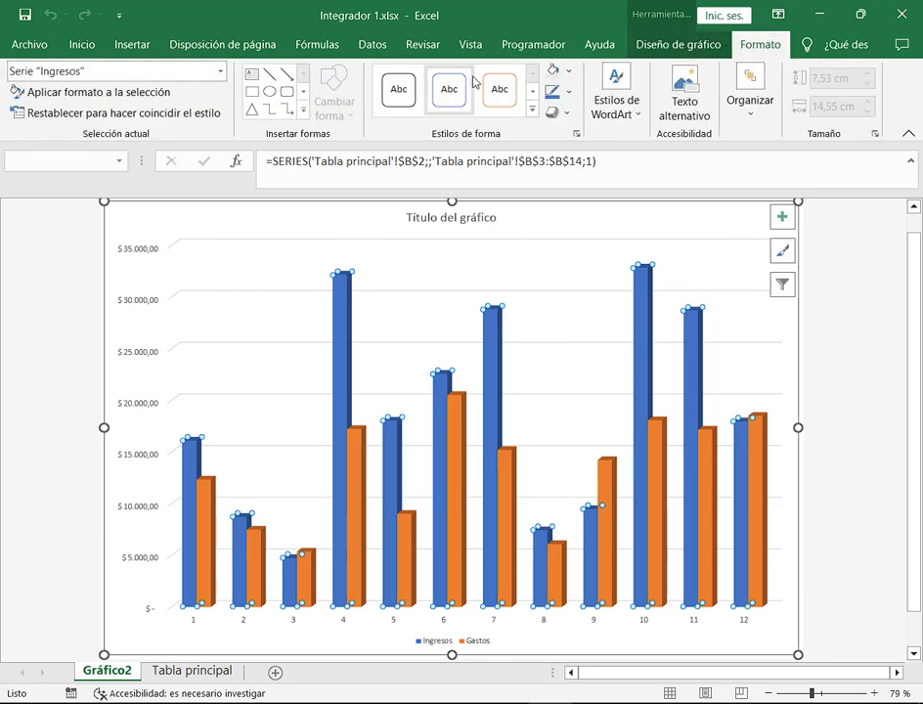
{"action": "left_click", "coordinate": [569, 78]}
{"action": "key", "text": "Escape"}
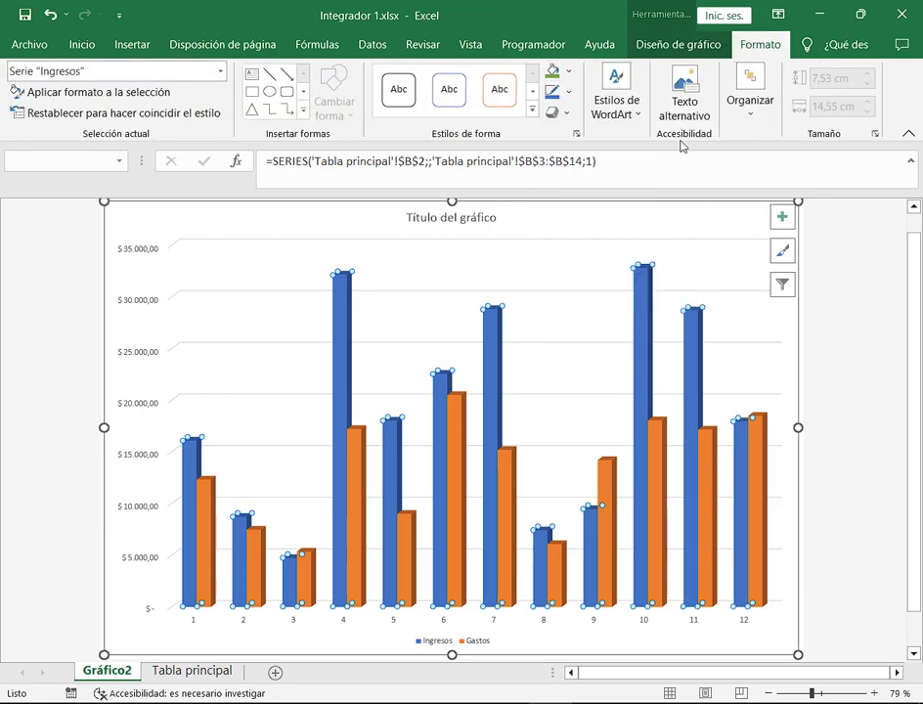
Fill the Gastos series columns with the gold theme colour.
{"action": "left_click", "coordinate": [510, 464]}
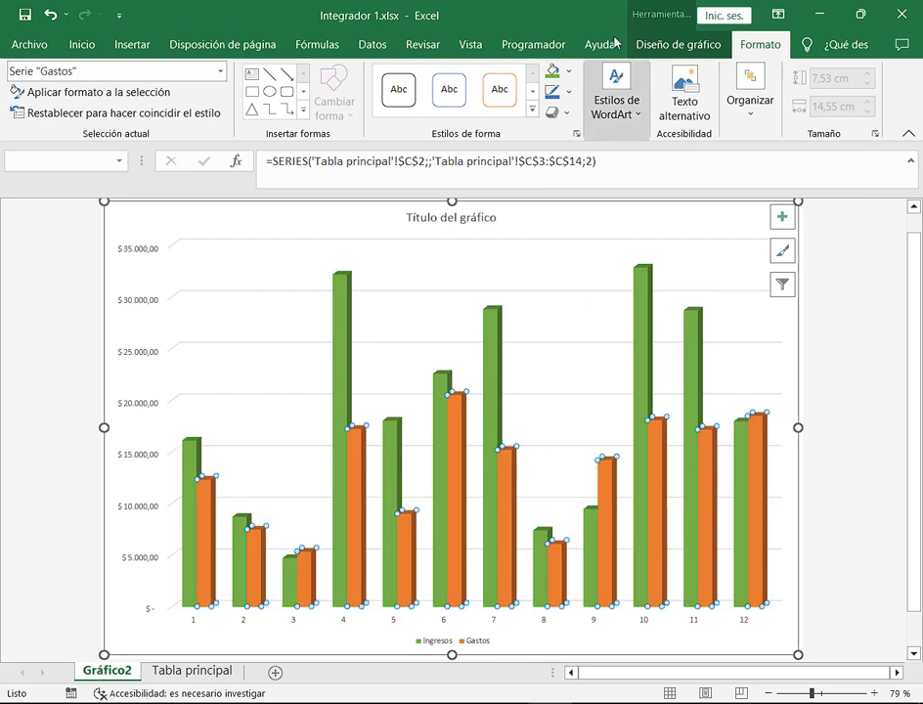
{"action": "left_click", "coordinate": [568, 71]}
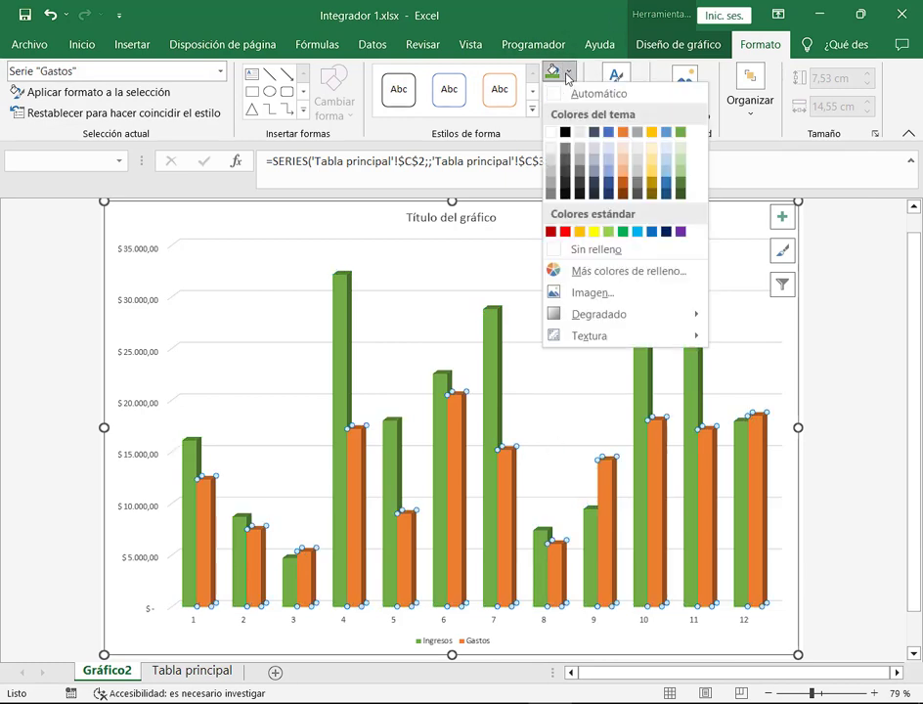
{"action": "left_click", "coordinate": [653, 135]}
{"action": "left_click", "coordinate": [845, 368]}
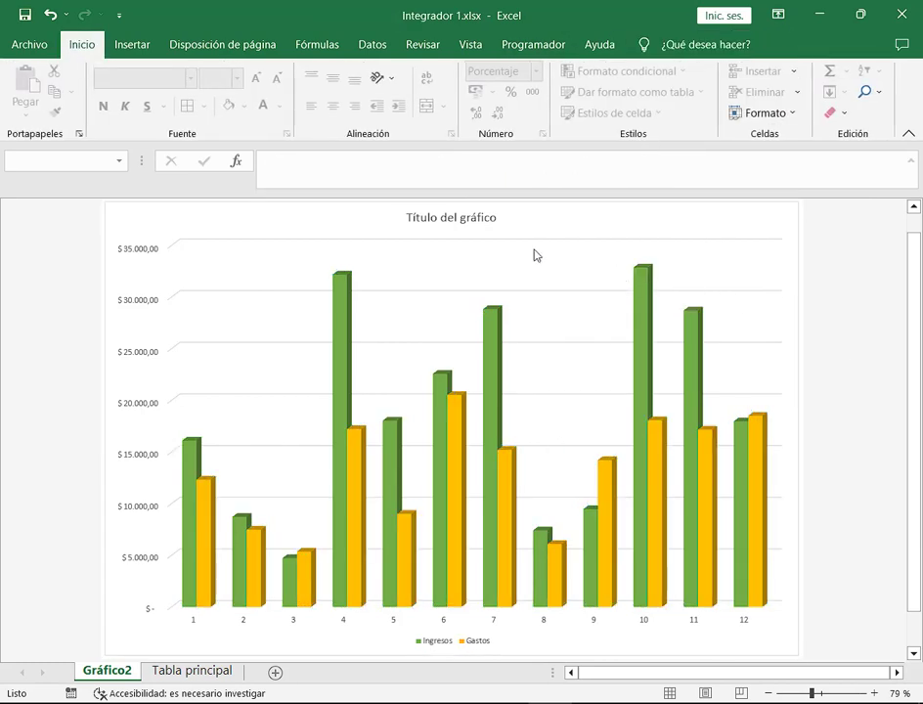
{"action": "left_click", "coordinate": [472, 218]}
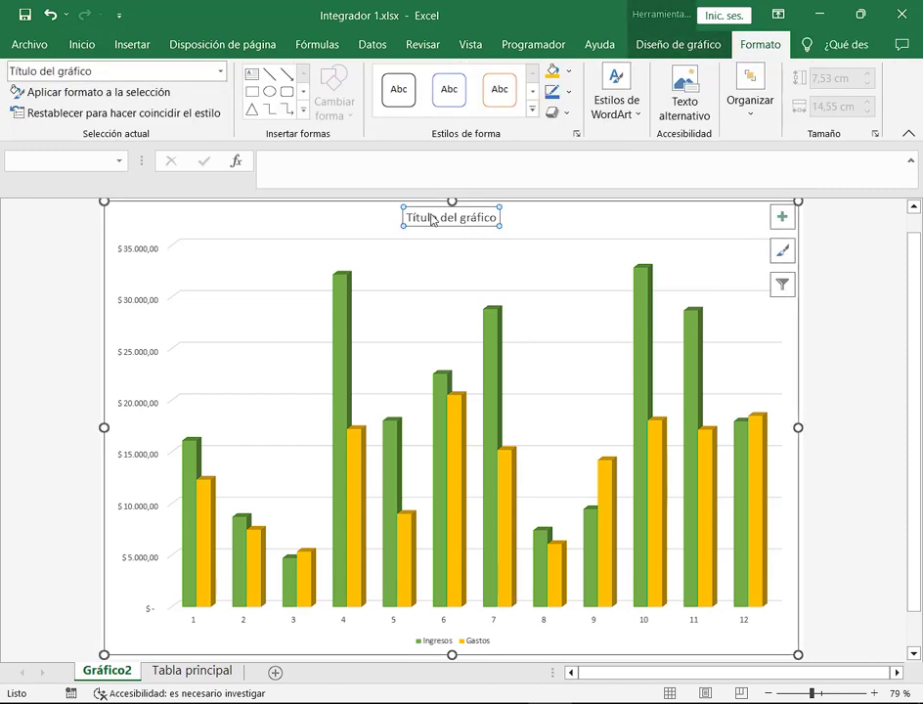
{"action": "left_click_drag", "start_coordinate": [406, 217], "coordinate": [437, 219]}
{"action": "key", "text": "Escape"}
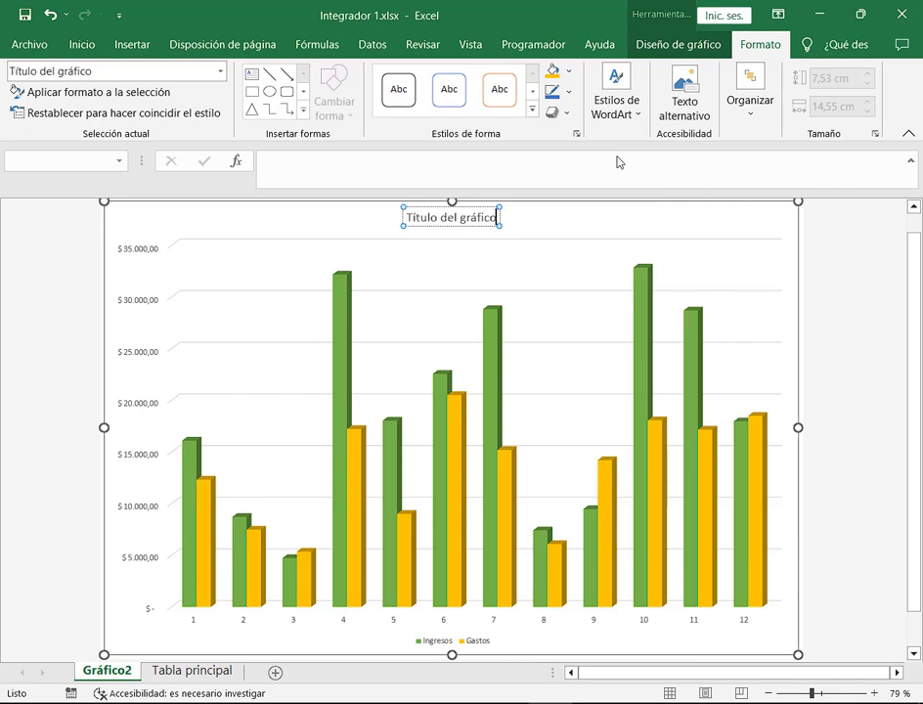
{"action": "key", "text": "Delete"}
{"action": "key", "text": "Up"}
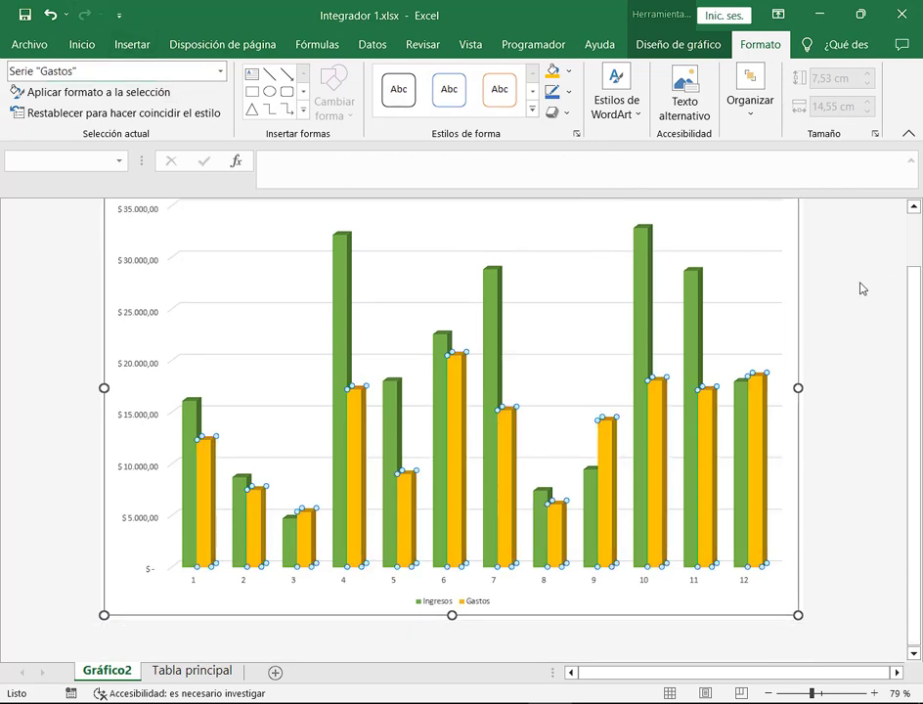
{"action": "key", "text": "ctrl+z"}
{"action": "left_click", "coordinate": [478, 242]}
{"action": "double_click", "coordinate": [477, 241]}
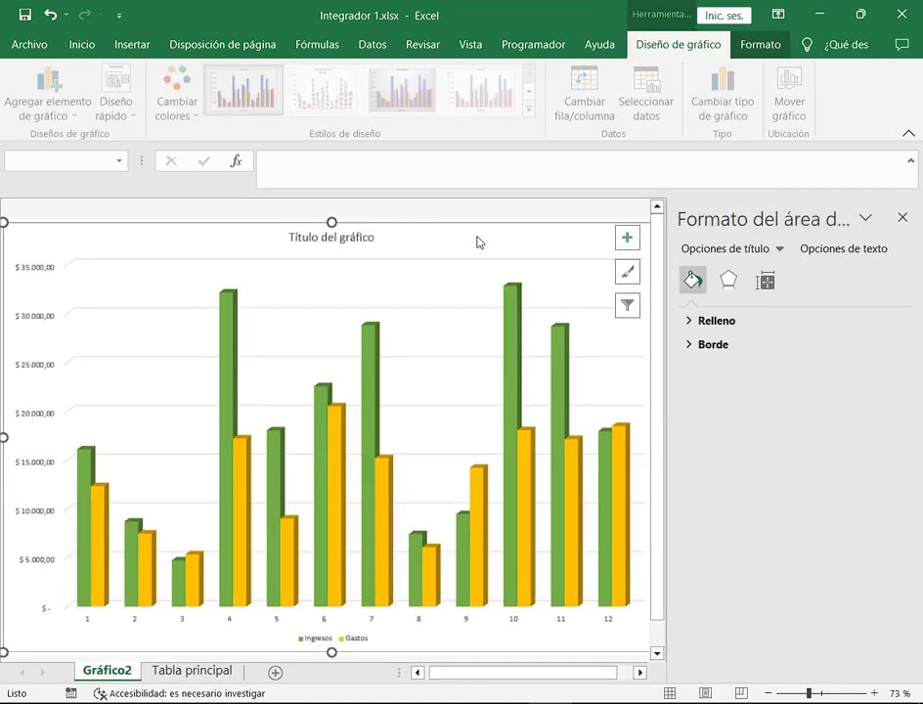
{"action": "left_click", "coordinate": [900, 216]}
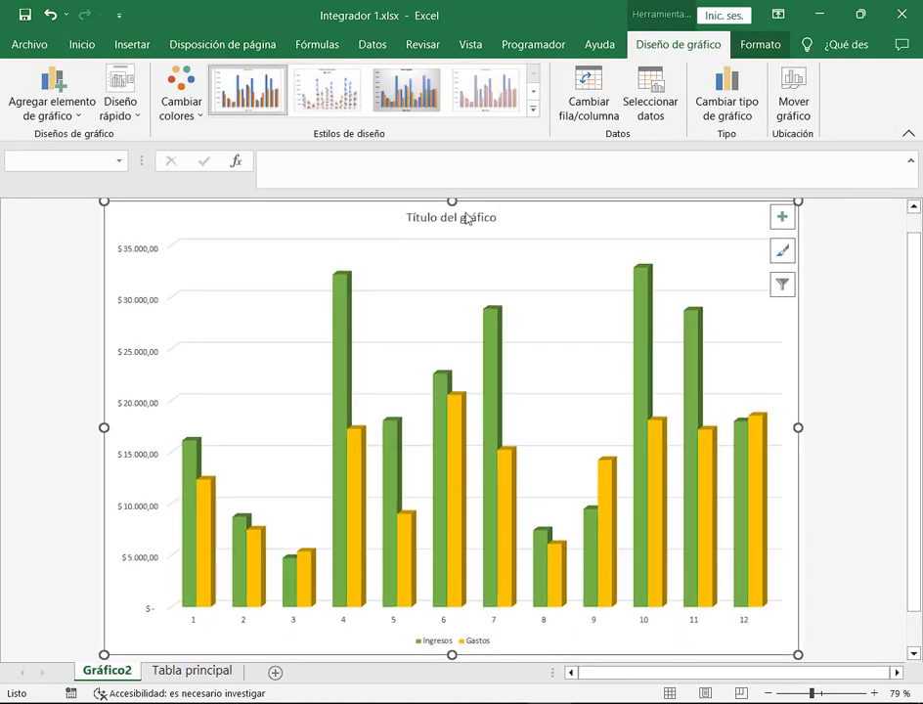
Replace the chart's title text with "Integrador".
{"action": "left_click", "coordinate": [470, 218]}
{"action": "double_click", "coordinate": [472, 219]}
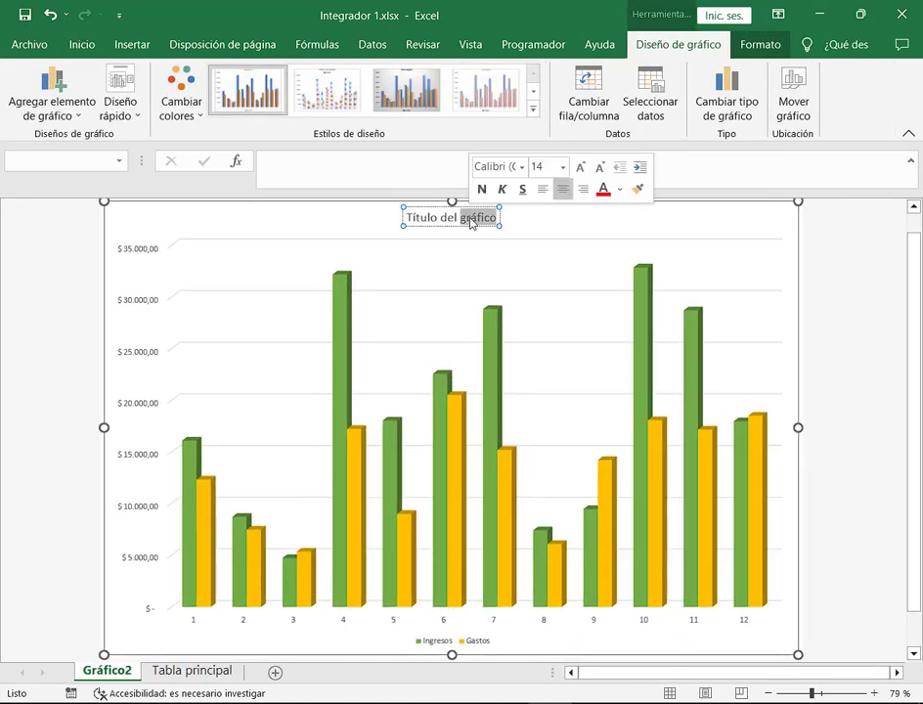
{"action": "key", "text": "BackSpace"}
{"action": "key", "text": "BackSpace"}
{"action": "key", "text": "BackSpace"}
{"action": "key", "text": "BackSpace"}
{"action": "key", "text": "BackSpace"}
{"action": "key", "text": "BackSpace"}
{"action": "key", "text": "BackSpace"}
{"action": "key", "text": "BackSpace"}
{"action": "key", "text": "BackSpace"}
{"action": "key", "text": "BackSpace"}
{"action": "key", "text": "BackSpace"}
{"action": "key", "text": "BackSpace"}
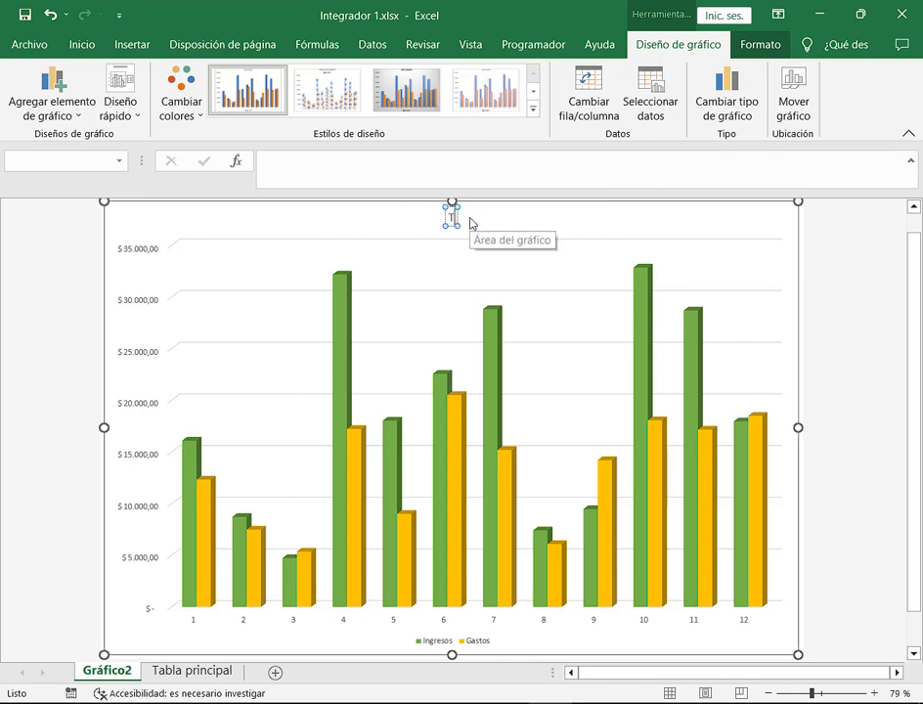
{"action": "type", "text": "Integrador"}
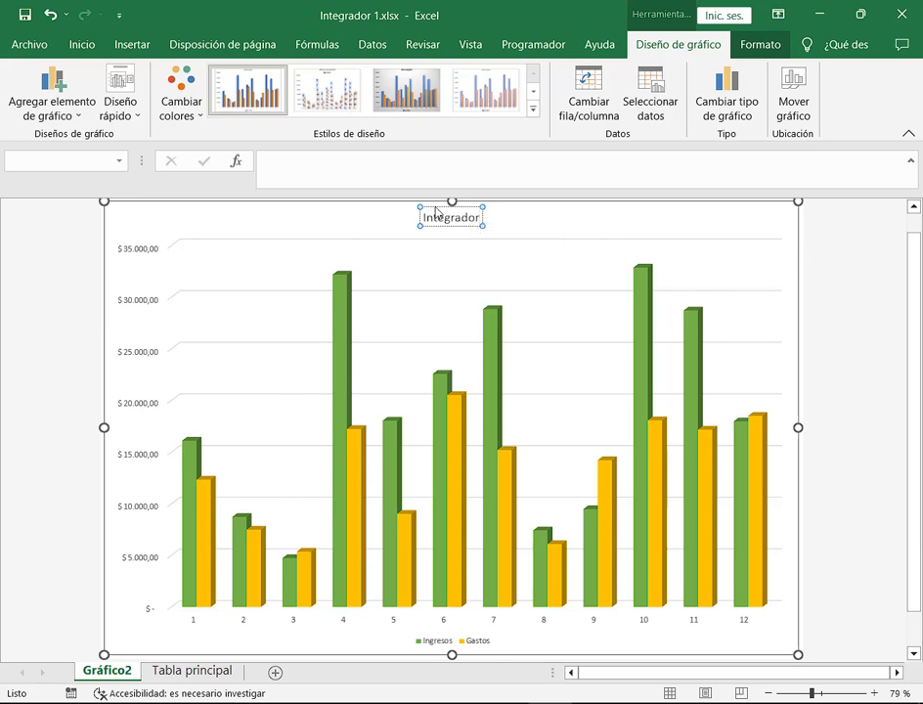
{"action": "left_click", "coordinate": [806, 221]}
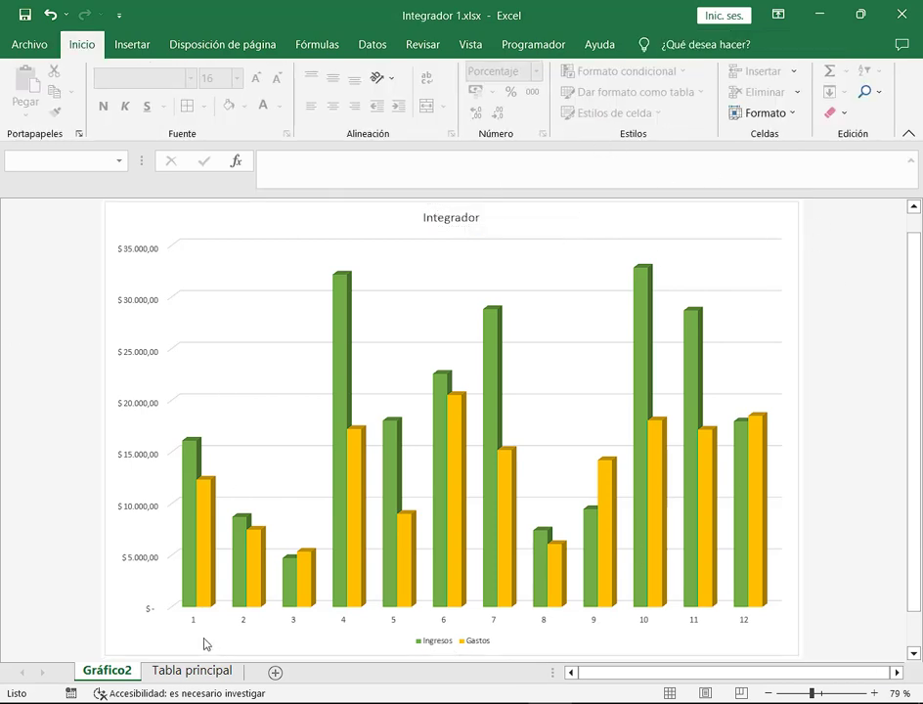
Examine the chart's horizontal axis labels and review the matching category entries in its data source.
{"action": "left_click_drag", "start_coordinate": [181, 612], "coordinate": [784, 628]}
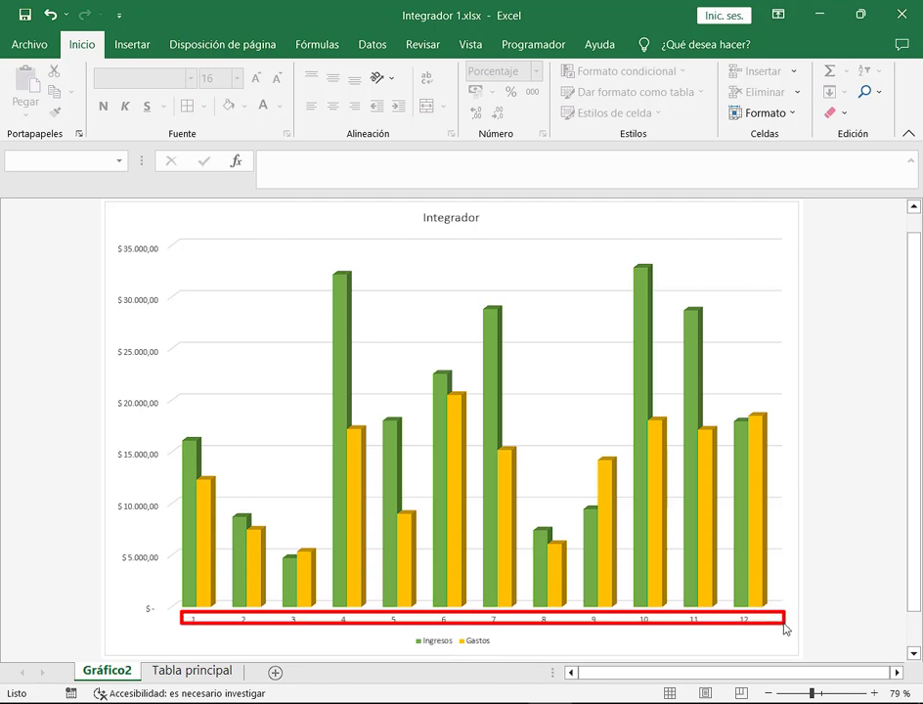
{"action": "key", "text": "Escape"}
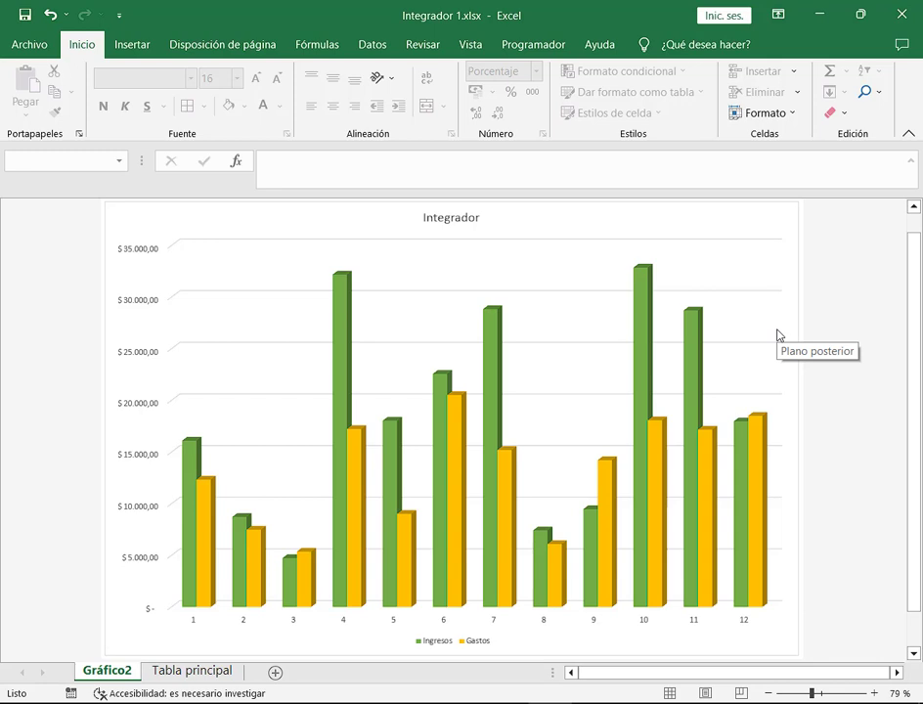
{"action": "left_click", "coordinate": [783, 229]}
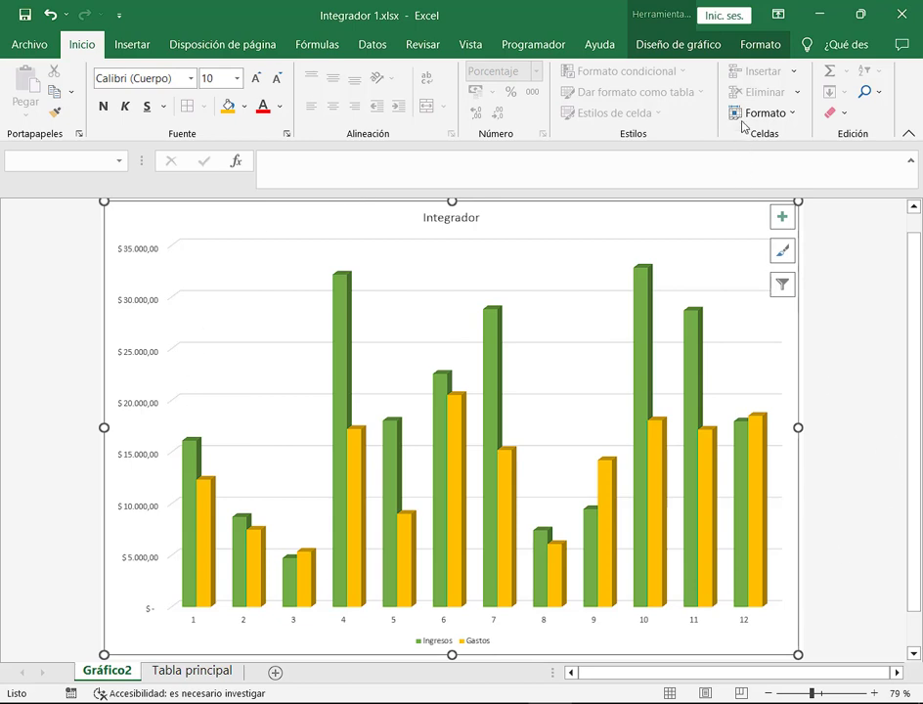
{"action": "left_click", "coordinate": [675, 45]}
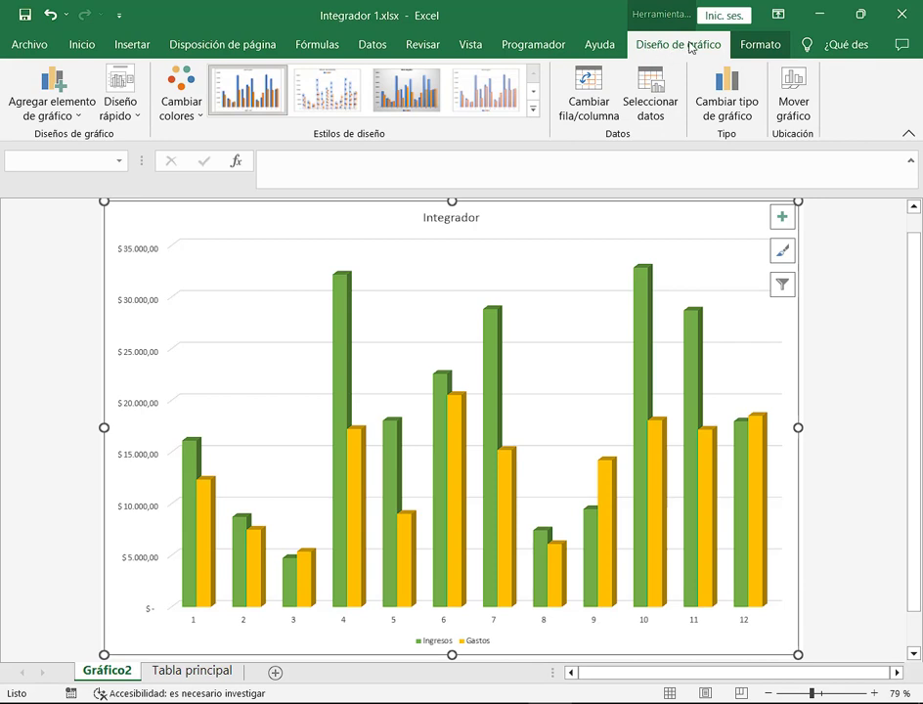
{"action": "left_click", "coordinate": [650, 103]}
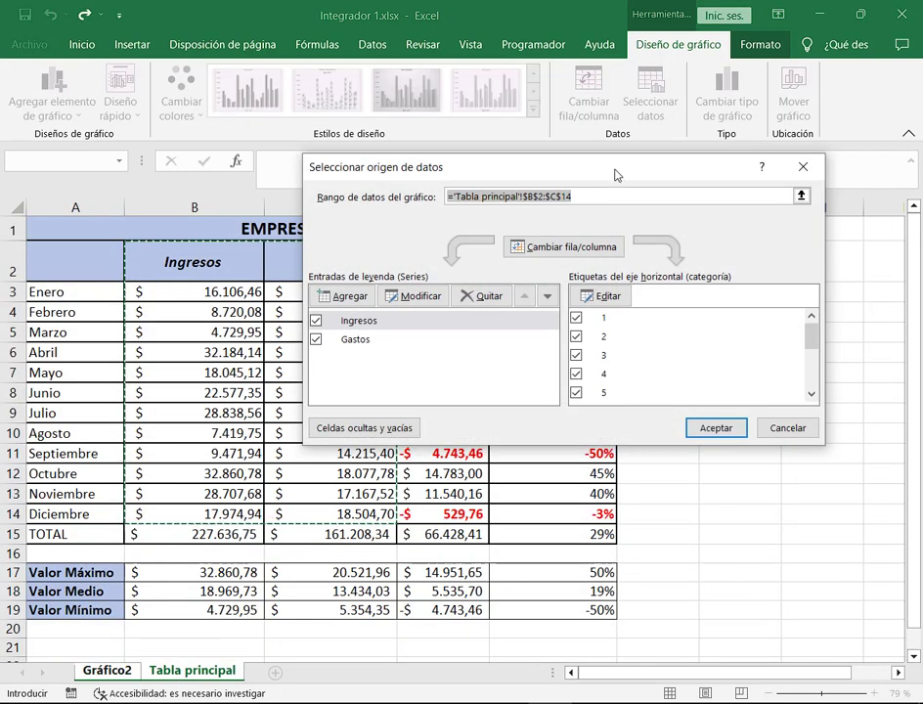
{"action": "left_click_drag", "start_coordinate": [617, 175], "coordinate": [677, 152]}
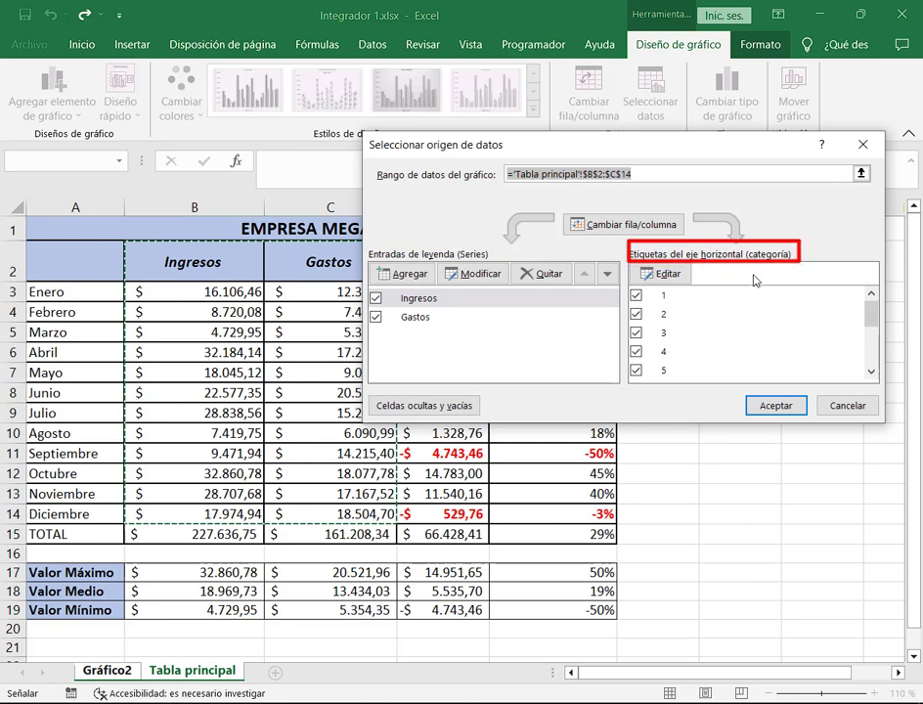
{"action": "left_click", "coordinate": [841, 405]}
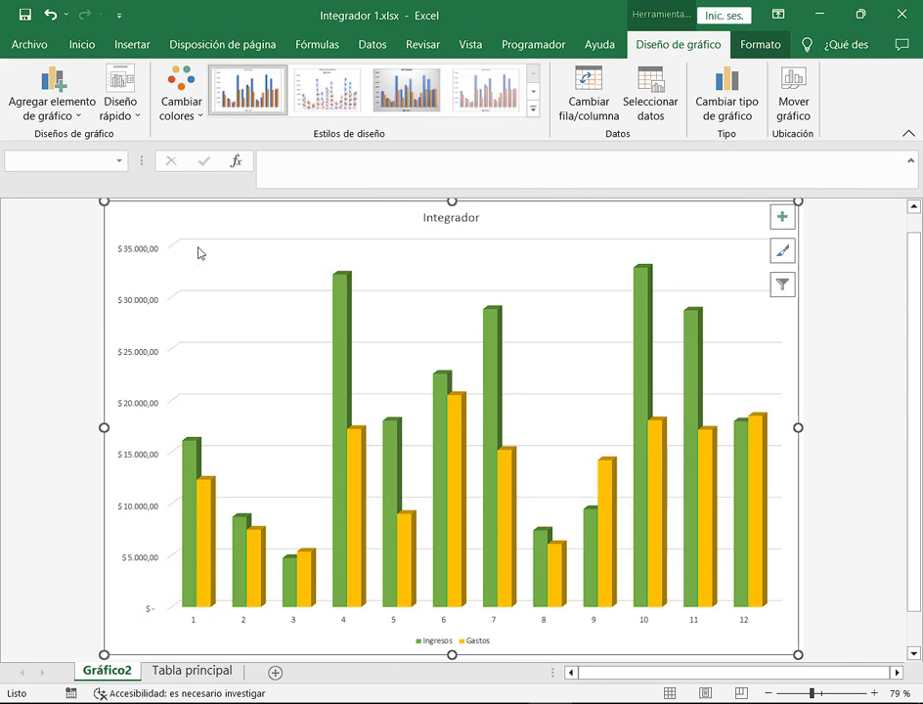
{"action": "mouse_move", "coordinate": [169, 202]}
{"action": "left_mouse_down"}
{"action": "mouse_move", "coordinate": [179, 335]}
{"action": "mouse_move", "coordinate": [170, 660]}
{"action": "left_mouse_up"}
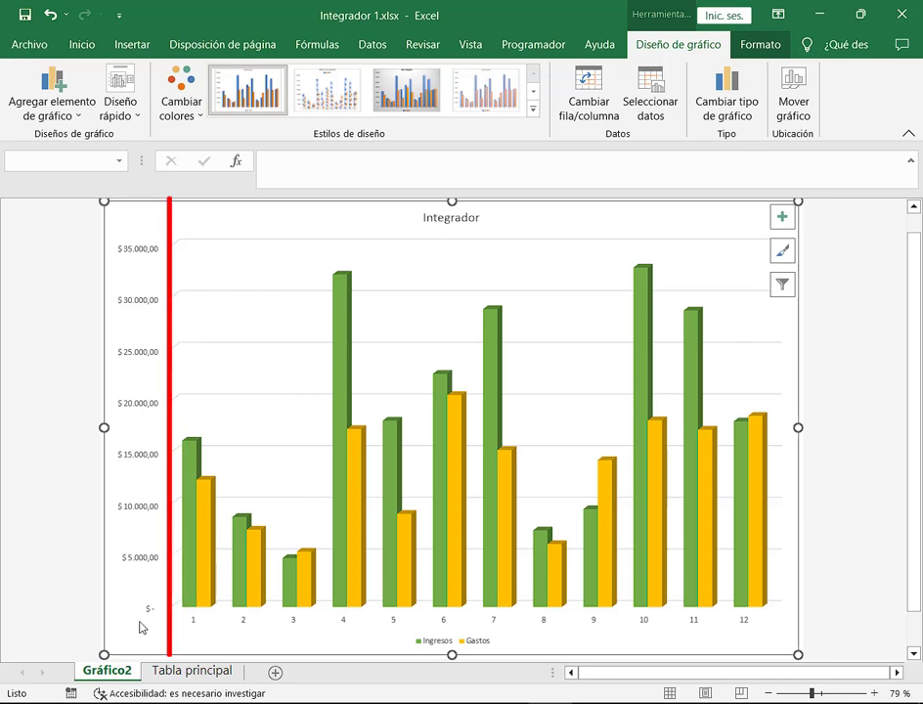
{"action": "mouse_move", "coordinate": [123, 627]}
{"action": "left_mouse_down"}
{"action": "mouse_move", "coordinate": [822, 610]}
{"action": "mouse_move", "coordinate": [832, 632]}
{"action": "mouse_move", "coordinate": [805, 629]}
{"action": "left_mouse_up"}
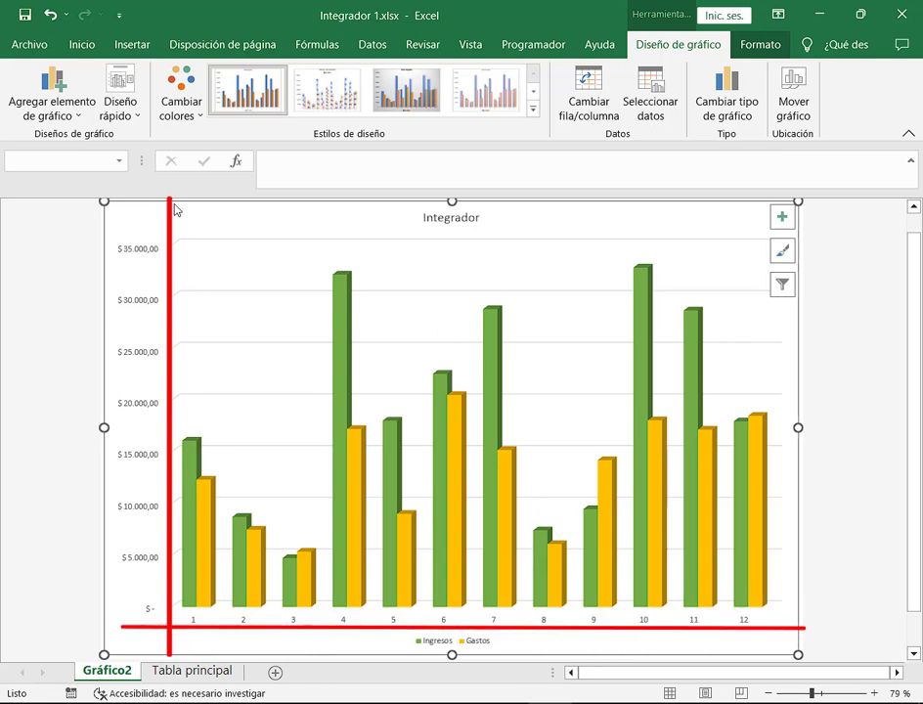
{"action": "mouse_move", "coordinate": [223, 208]}
{"action": "left_mouse_down"}
{"action": "mouse_move", "coordinate": [186, 223]}
{"action": "mouse_move", "coordinate": [181, 216]}
{"action": "mouse_move", "coordinate": [195, 235]}
{"action": "mouse_move", "coordinate": [195, 219]}
{"action": "mouse_move", "coordinate": [197, 231]}
{"action": "mouse_move", "coordinate": [217, 234]}
{"action": "left_mouse_up"}
{"action": "key", "text": "ctrl+z"}
{"action": "left_click_drag", "start_coordinate": [854, 579], "coordinate": [808, 598]}
{"action": "left_click_drag", "start_coordinate": [808, 587], "coordinate": [822, 593]}
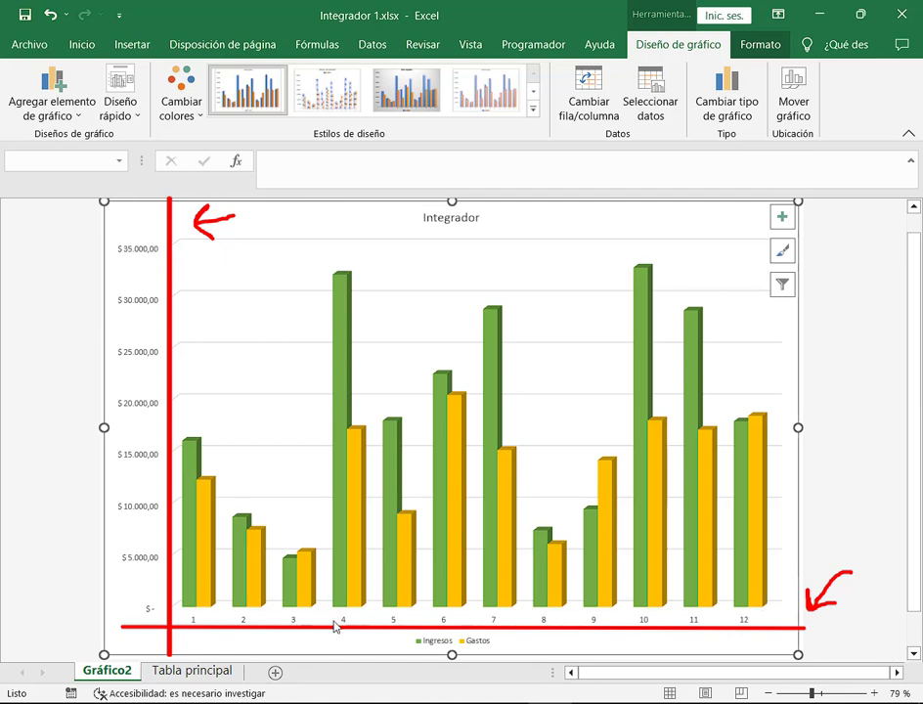
{"action": "key", "text": "Escape"}
Open the horizontal category axis labels in the chart's data source for editing.
{"action": "left_click", "coordinate": [653, 84]}
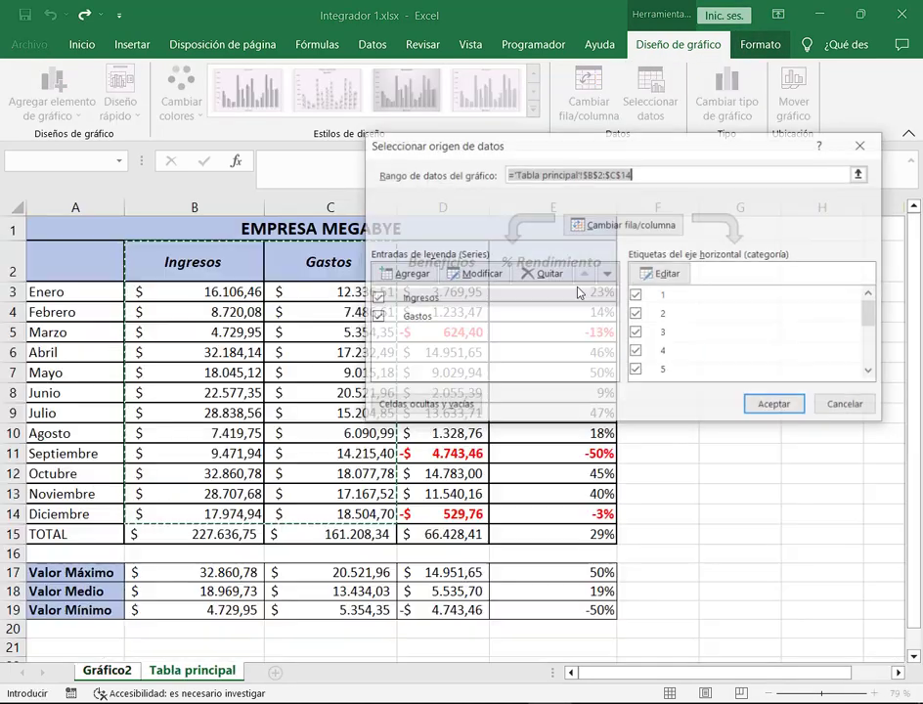
{"action": "left_click_drag", "start_coordinate": [621, 245], "coordinate": [807, 262]}
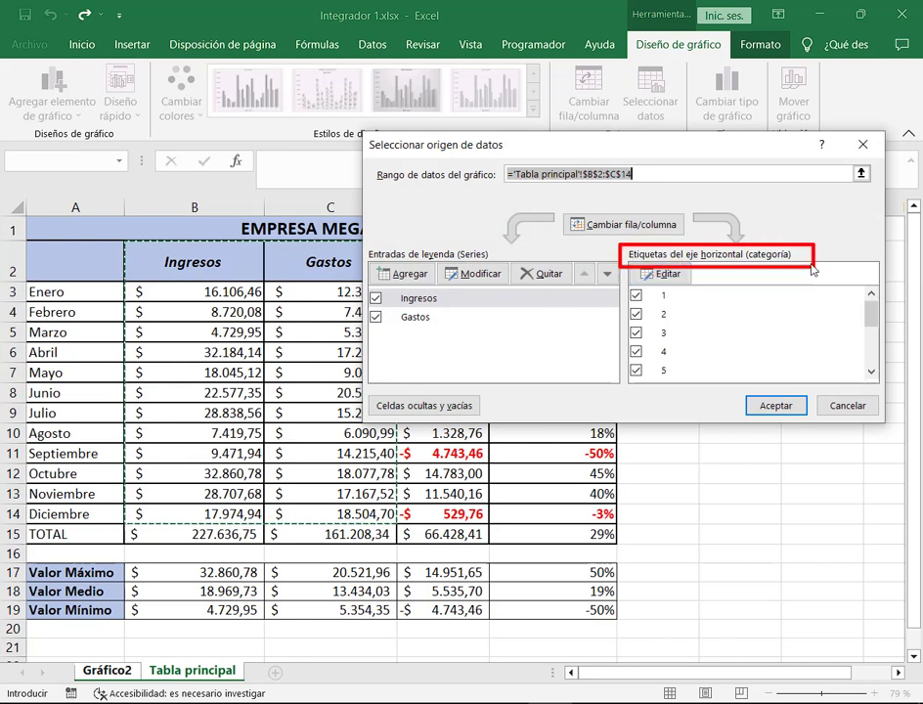
{"action": "key", "text": "Escape"}
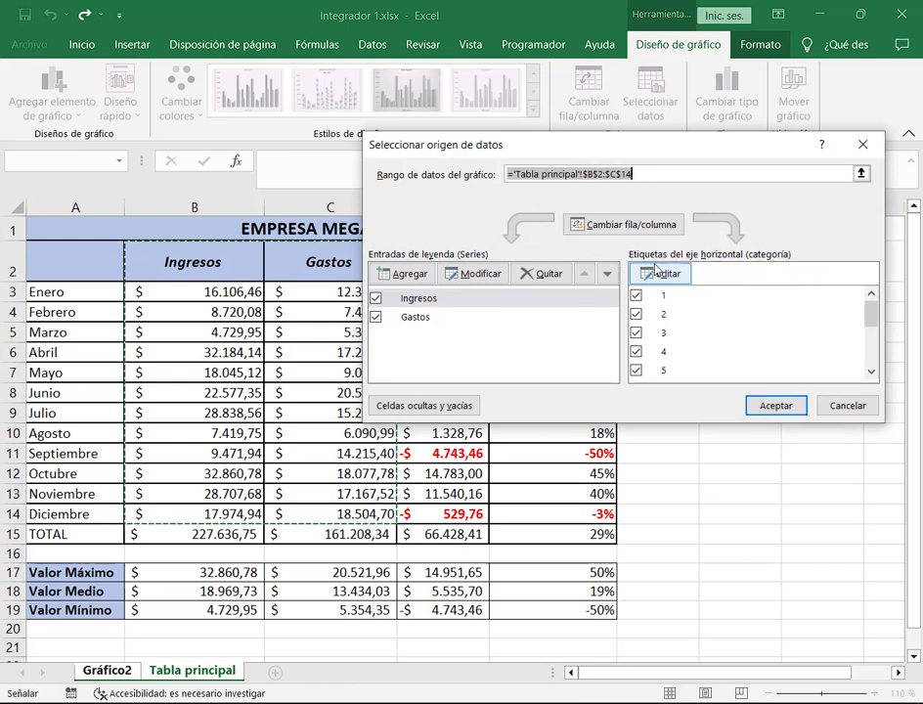
{"action": "left_click_drag", "start_coordinate": [621, 260], "coordinate": [695, 286]}
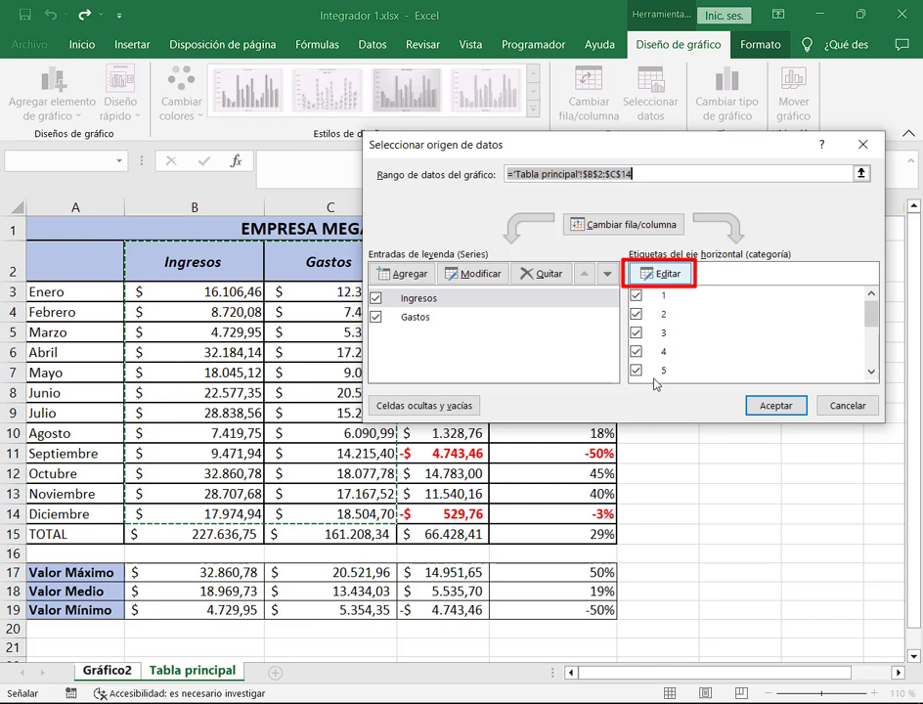
{"action": "left_click_drag", "start_coordinate": [763, 250], "coordinate": [701, 279]}
{"action": "left_click", "coordinate": [663, 274]}
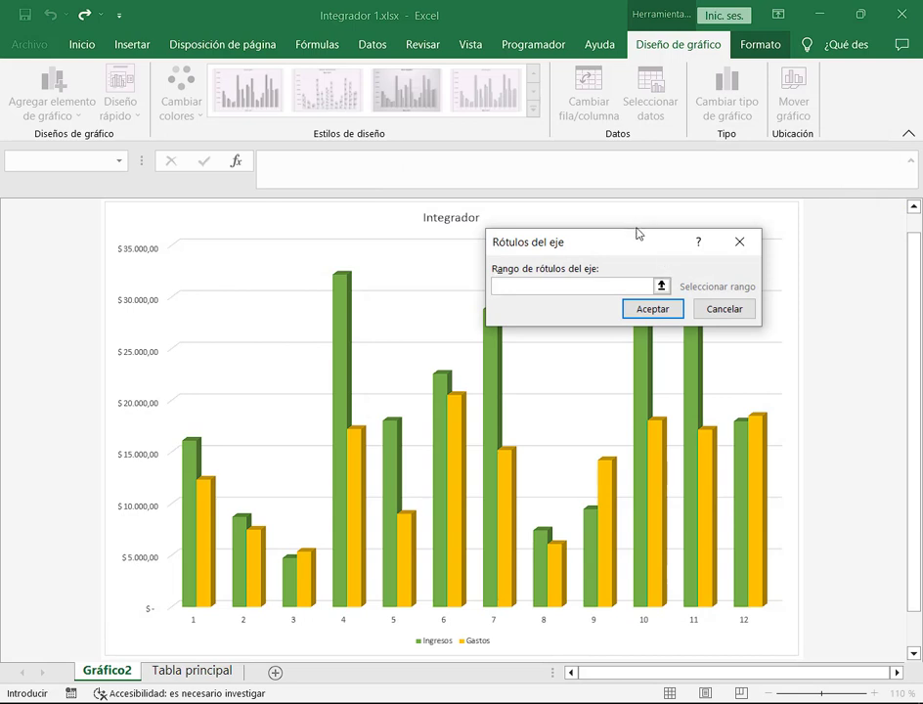
{"action": "left_click_drag", "start_coordinate": [639, 233], "coordinate": [640, 202]}
{"action": "left_click", "coordinate": [573, 243]}
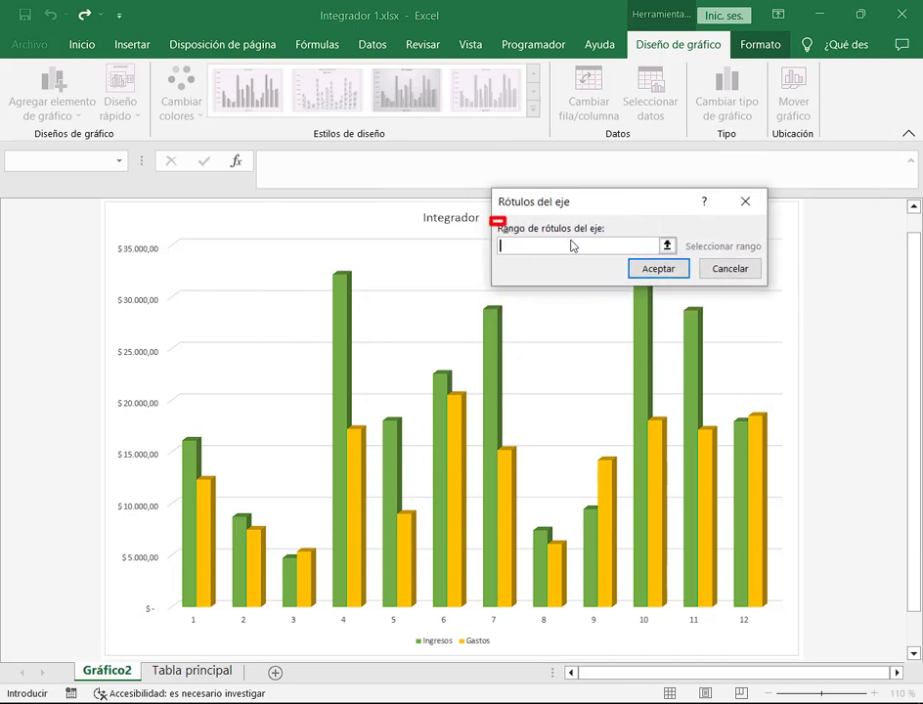
{"action": "left_click_drag", "start_coordinate": [493, 221], "coordinate": [691, 262]}
{"action": "left_click_drag", "start_coordinate": [706, 188], "coordinate": [679, 244]}
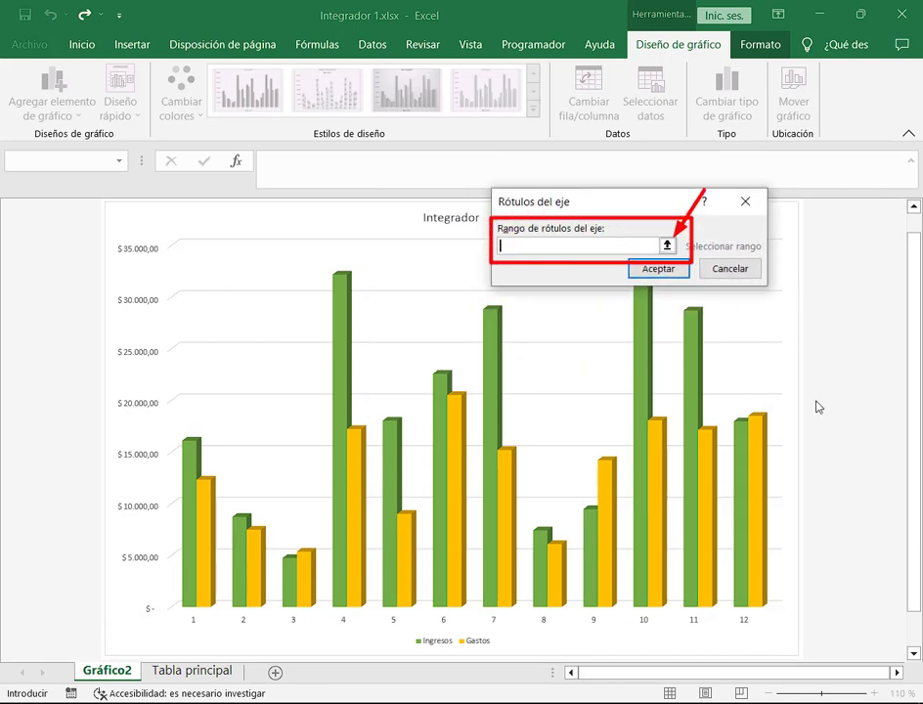
{"action": "left_click", "coordinate": [667, 244]}
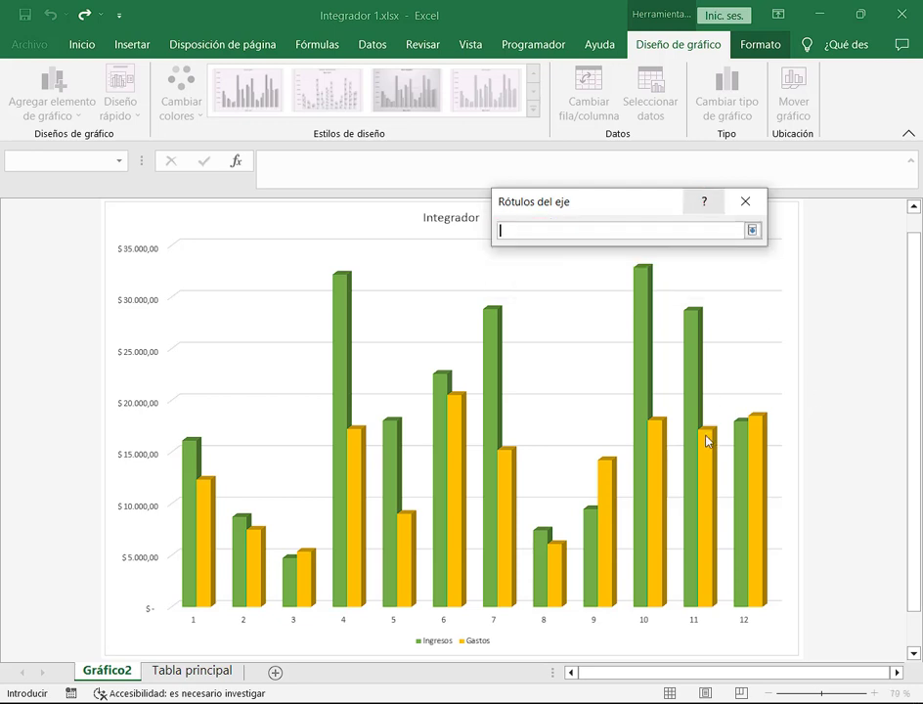
{"action": "left_click", "coordinate": [752, 230]}
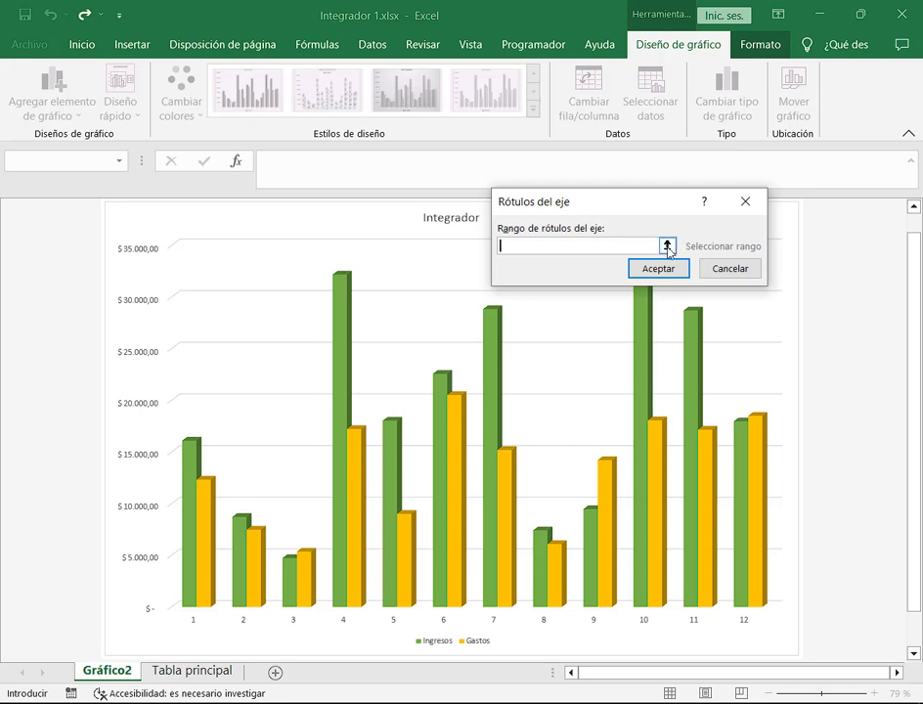
{"action": "left_click", "coordinate": [666, 245]}
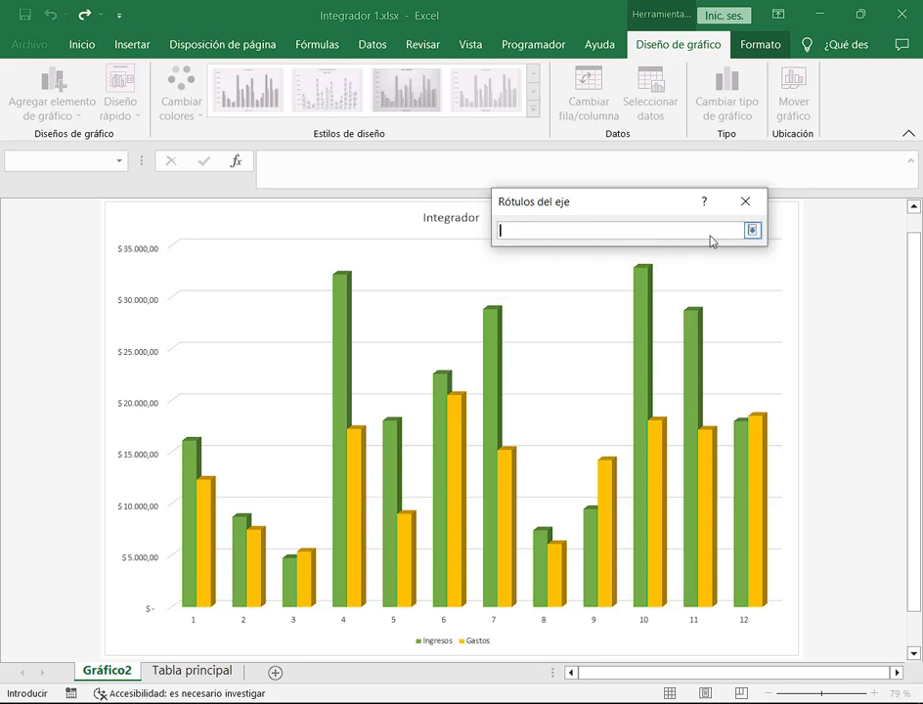
{"action": "left_click", "coordinate": [752, 231]}
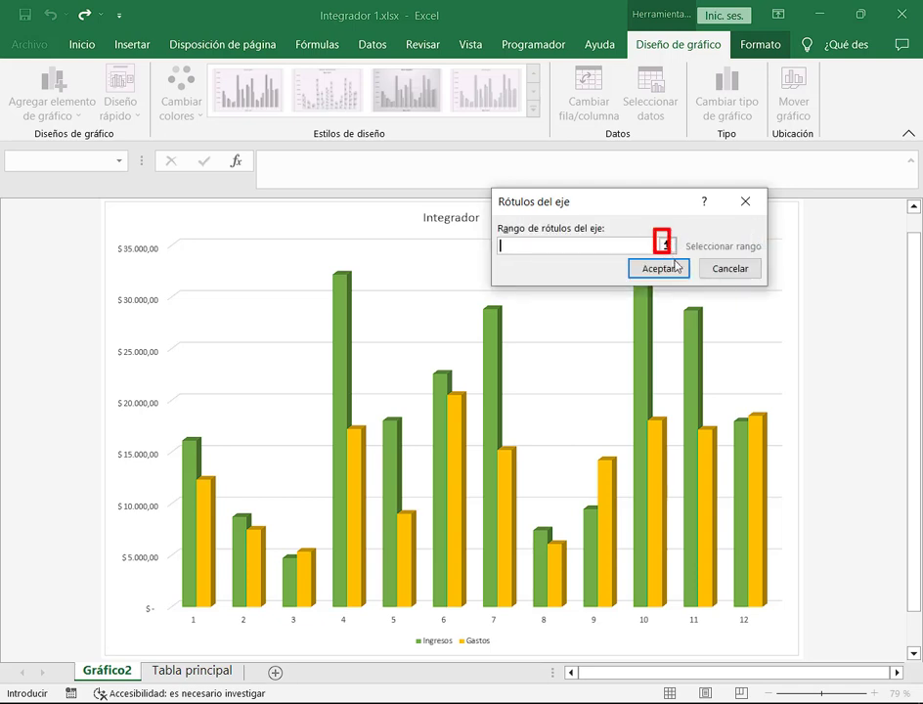
Set the chart's horizontal axis label range to the months in 'Tabla principal'!$A$3:$A$14 and accept the data source change.
{"action": "left_click", "coordinate": [666, 245]}
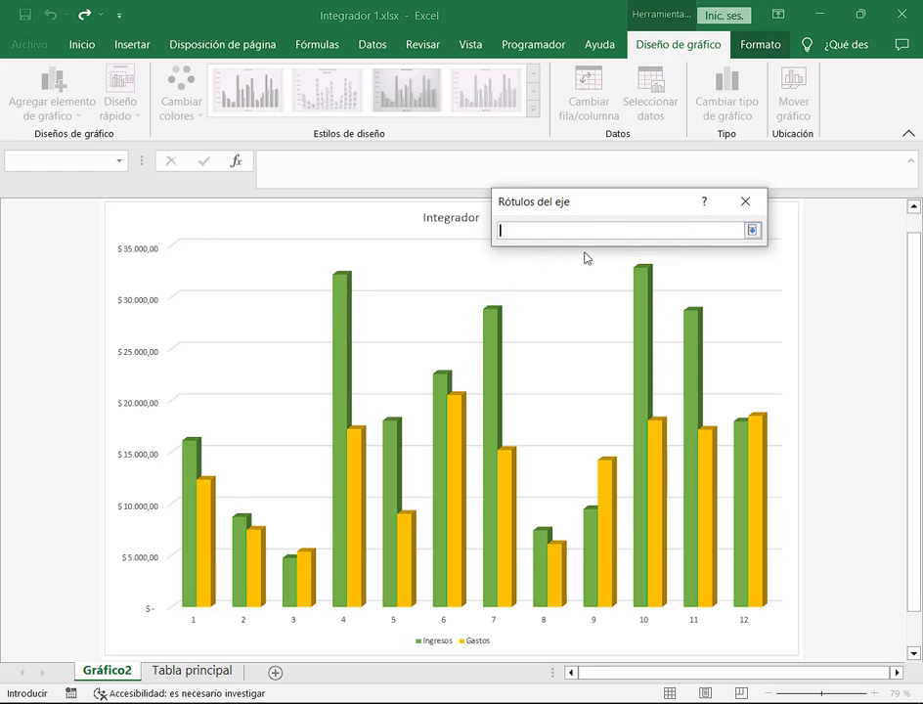
{"action": "left_click", "coordinate": [227, 672]}
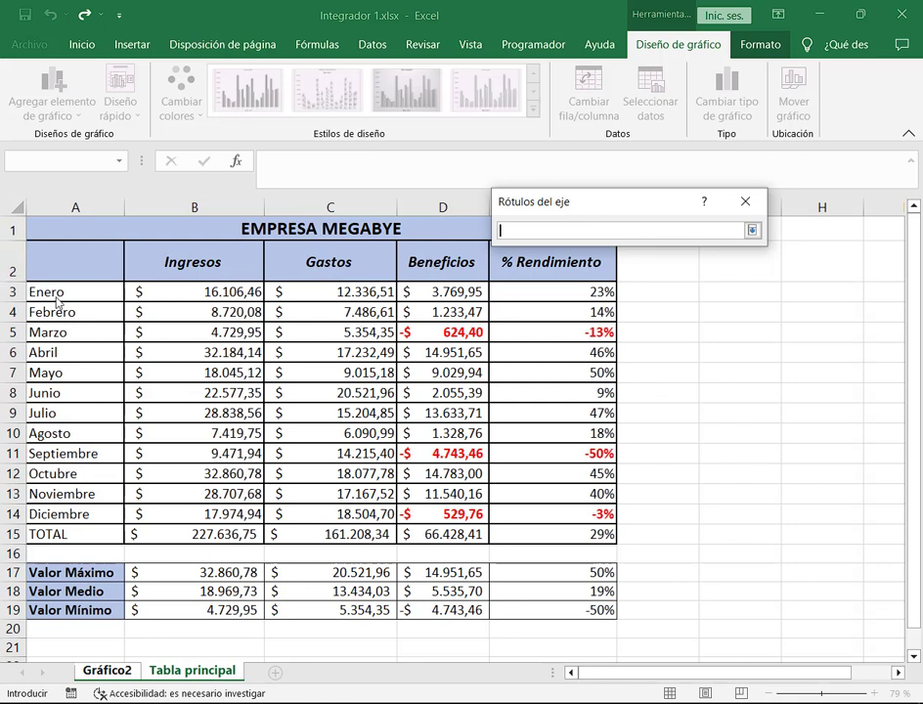
{"action": "left_click_drag", "start_coordinate": [59, 293], "coordinate": [119, 518]}
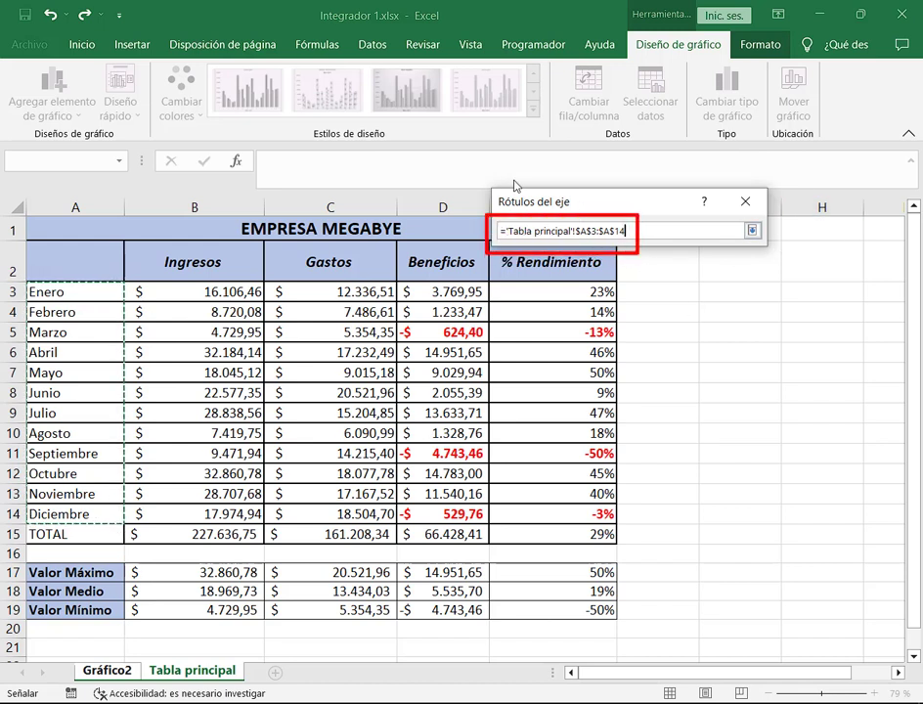
{"action": "left_click", "coordinate": [753, 238]}
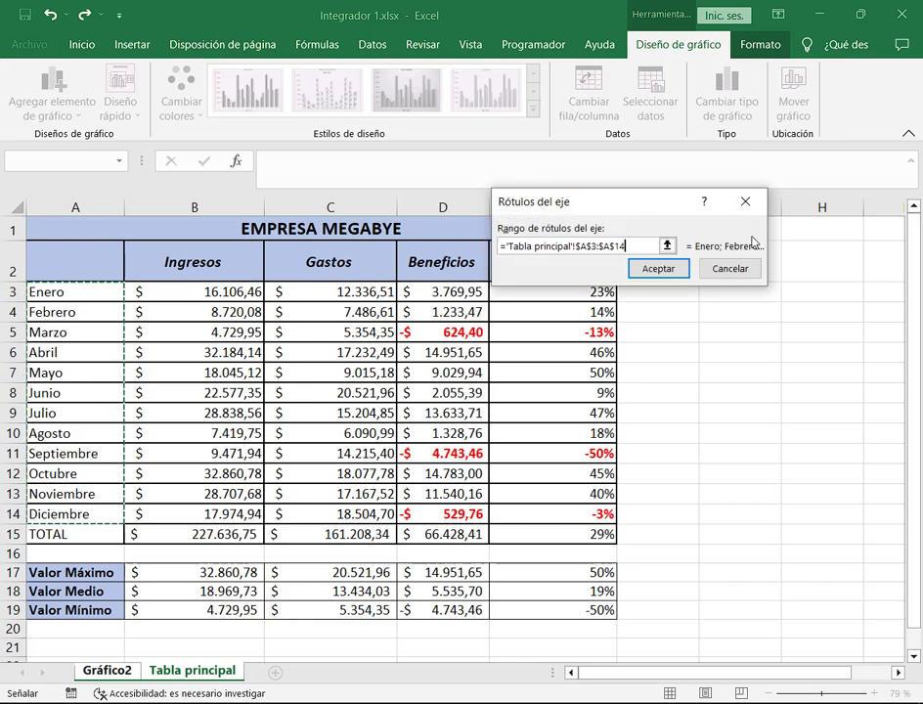
{"action": "left_click", "coordinate": [659, 269]}
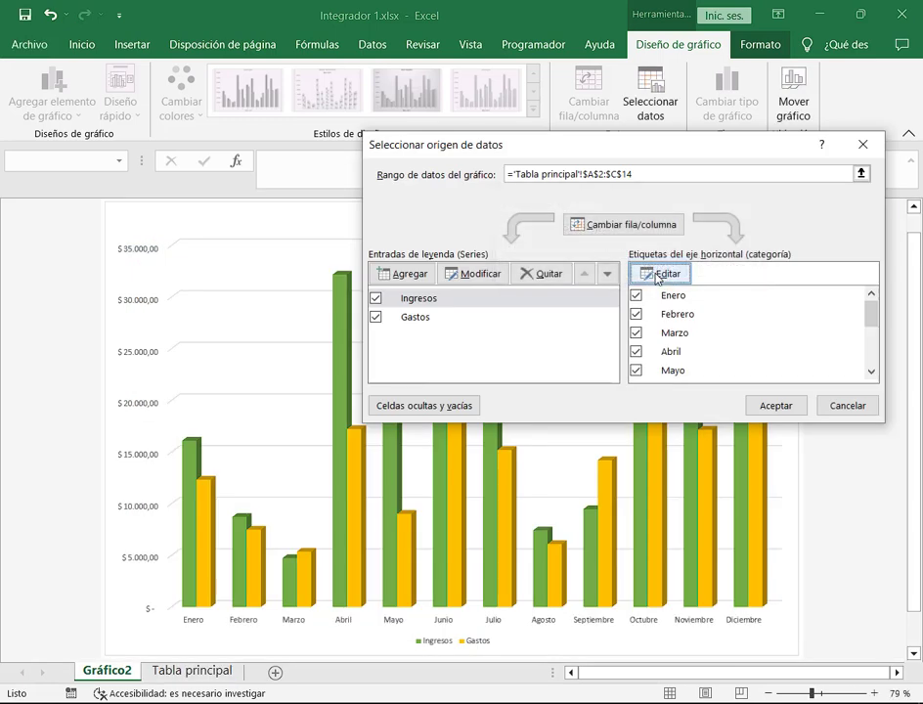
{"action": "left_click", "coordinate": [782, 404]}
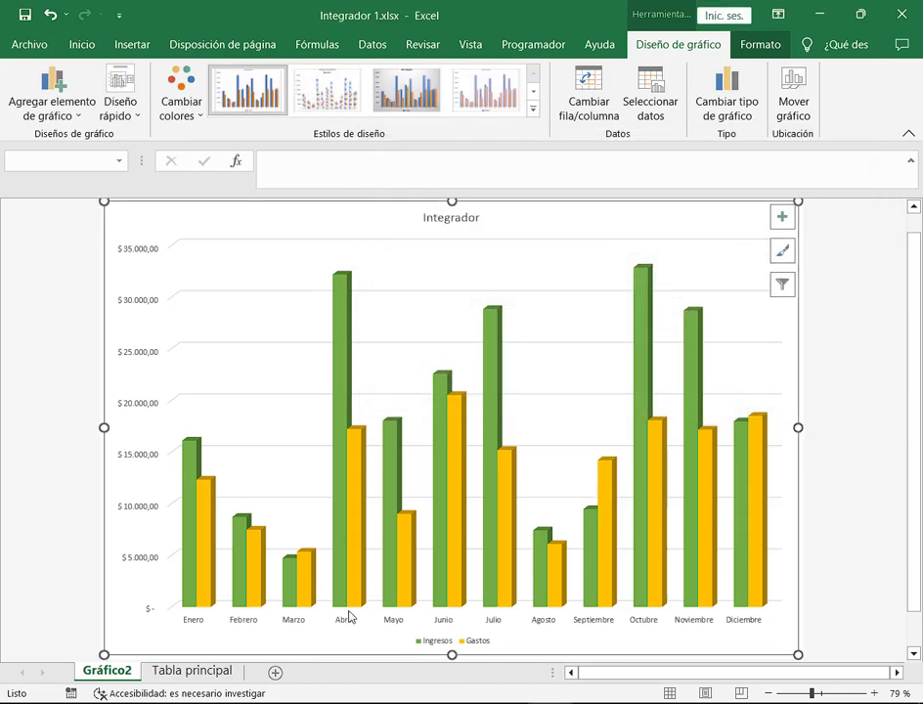
{"action": "left_click_drag", "start_coordinate": [179, 611], "coordinate": [779, 644]}
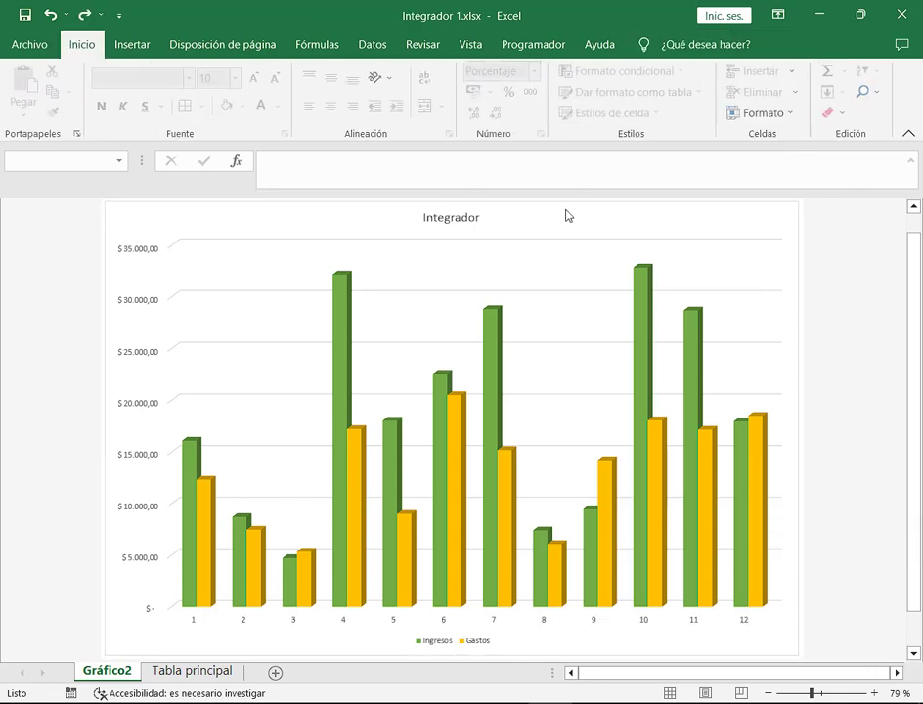
Reopen the chart's data source and label its horizontal category axis with the months Enero to Diciembre from A3:A14 of Tabla principal.
{"action": "left_click", "coordinate": [725, 257]}
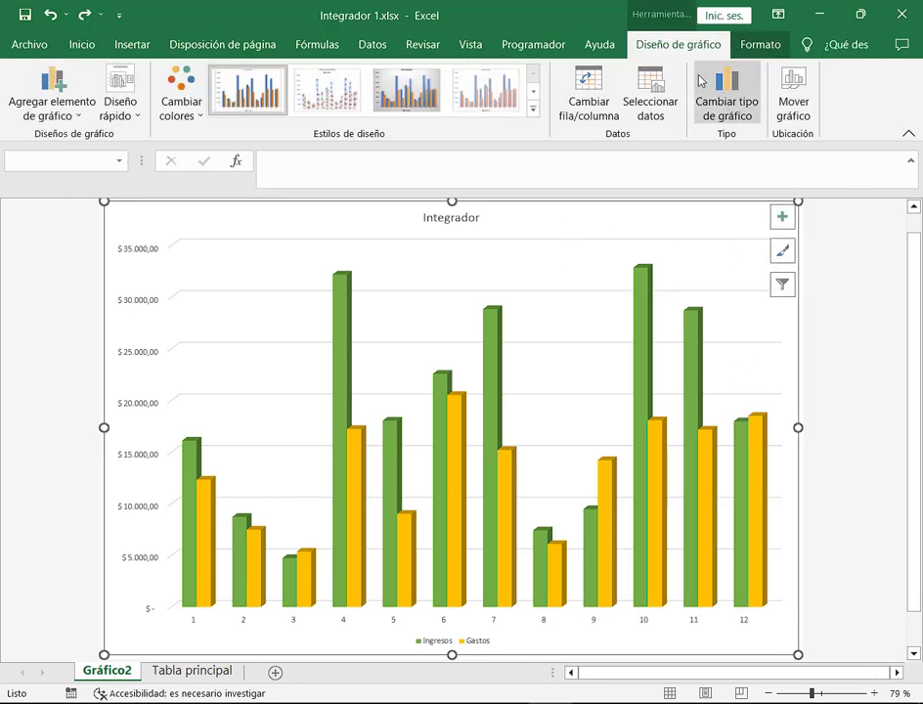
{"action": "left_click", "coordinate": [650, 106]}
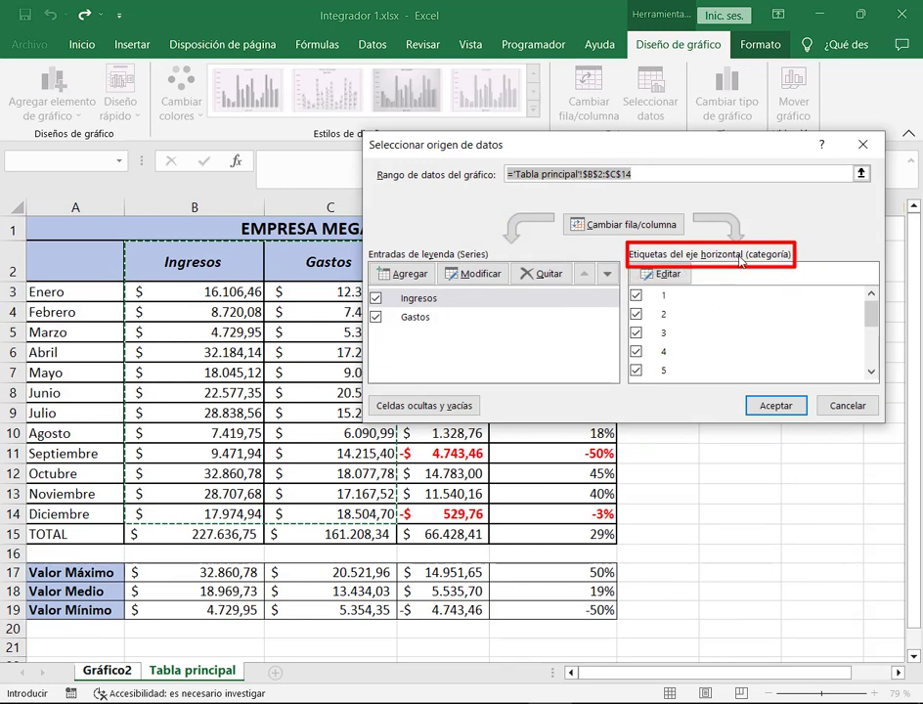
{"action": "left_click", "coordinate": [661, 274]}
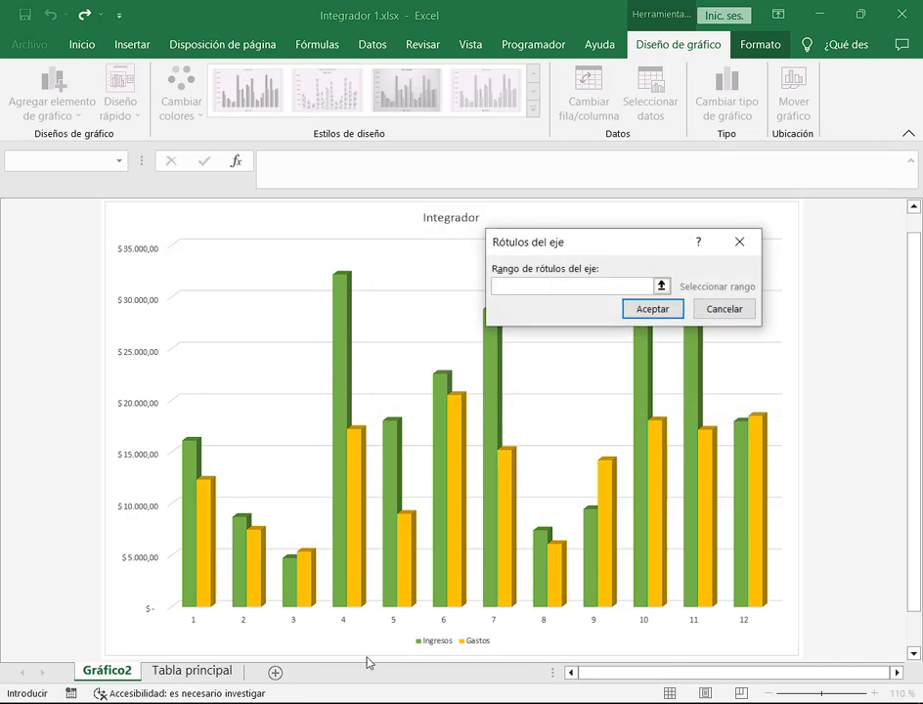
{"action": "left_click", "coordinate": [191, 670]}
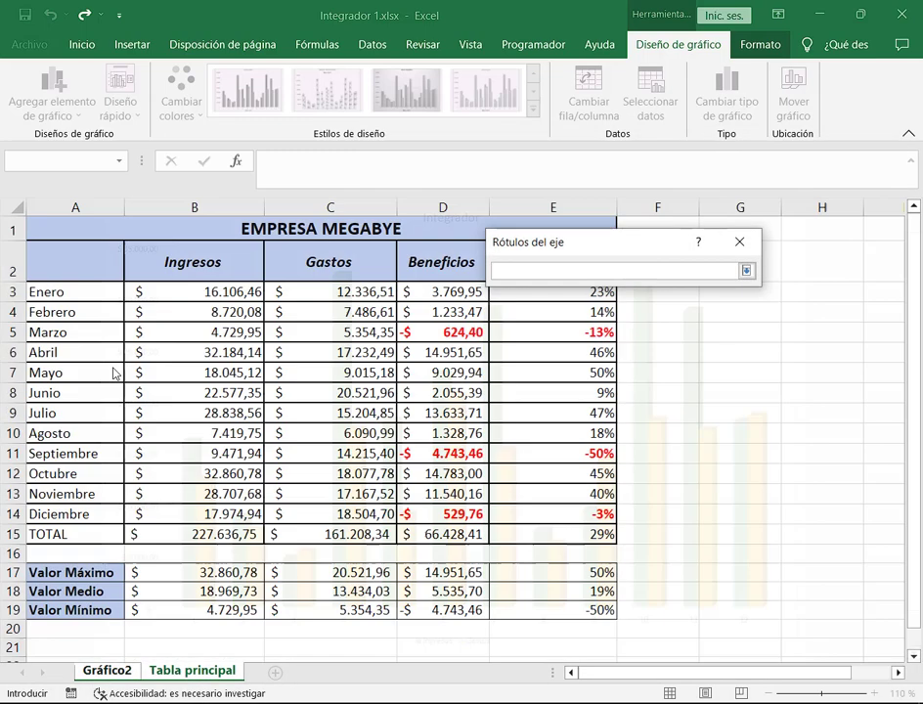
{"action": "left_click_drag", "start_coordinate": [99, 289], "coordinate": [98, 513]}
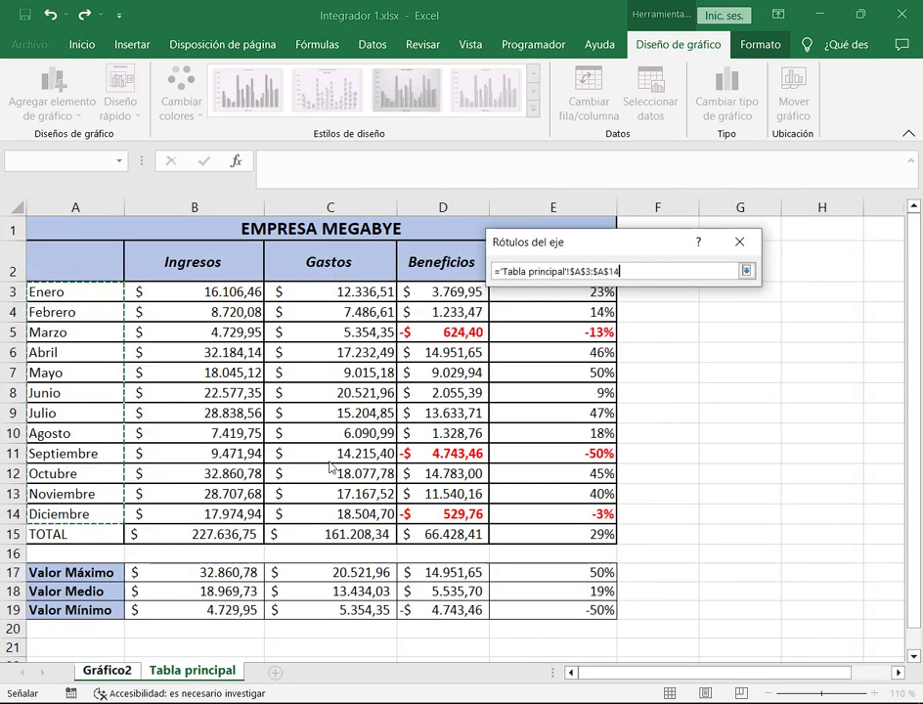
{"action": "left_click", "coordinate": [746, 271]}
{"action": "left_click", "coordinate": [664, 311]}
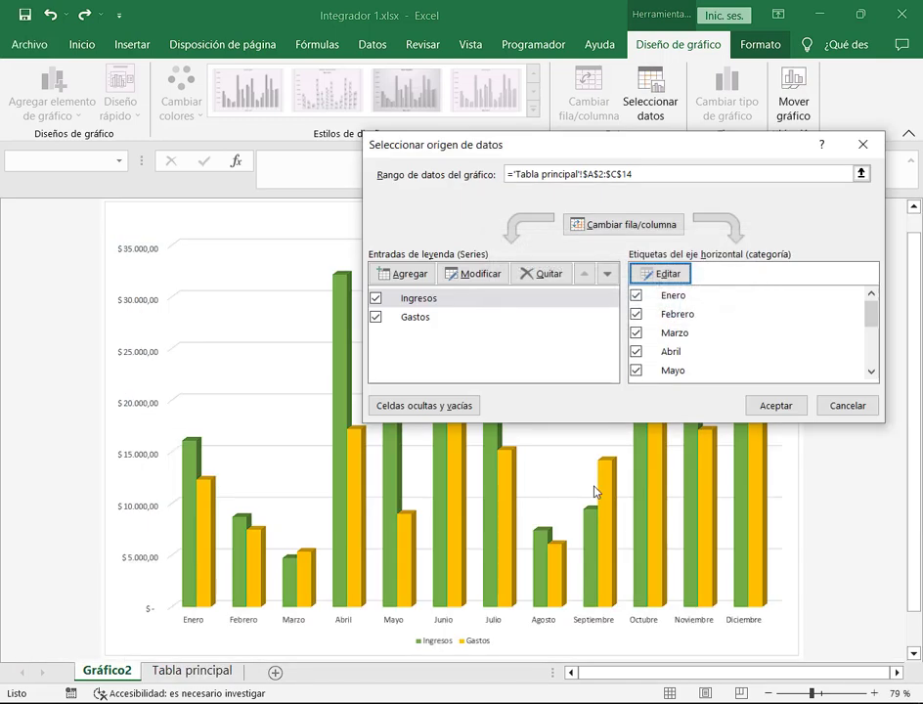
{"action": "left_click", "coordinate": [773, 404]}
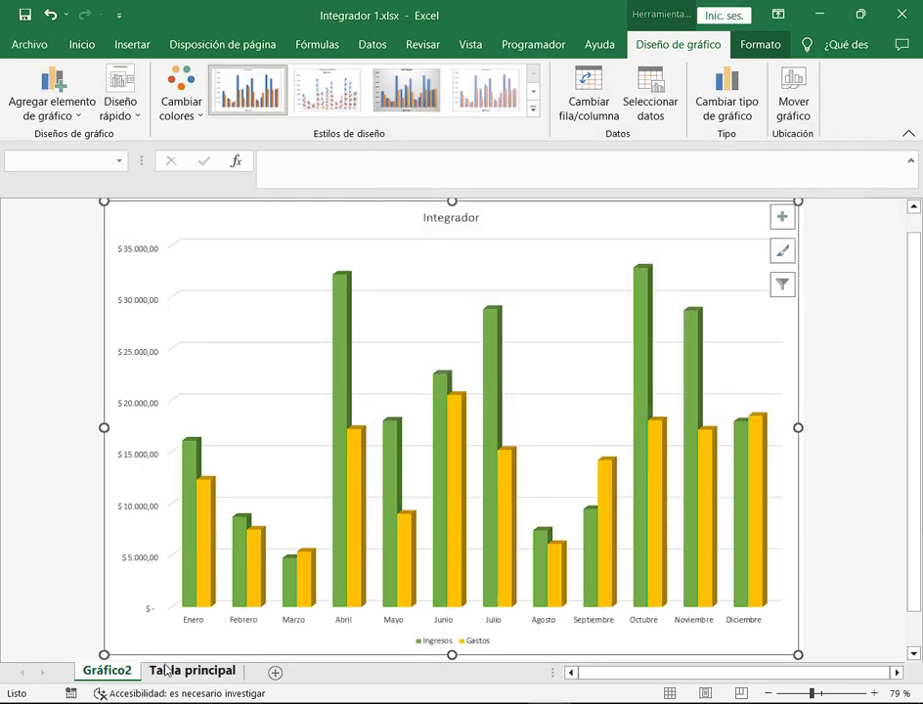
{"action": "left_click", "coordinate": [861, 420]}
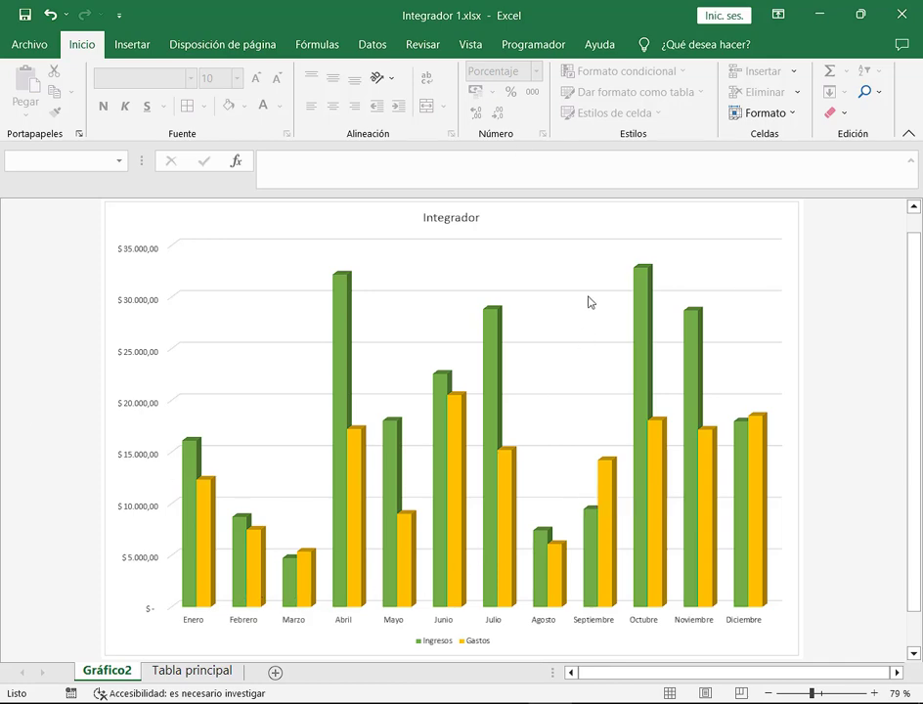
Display the Tabla principal sheet and check the video call's messages behind the workbook window.
{"action": "left_click", "coordinate": [191, 671]}
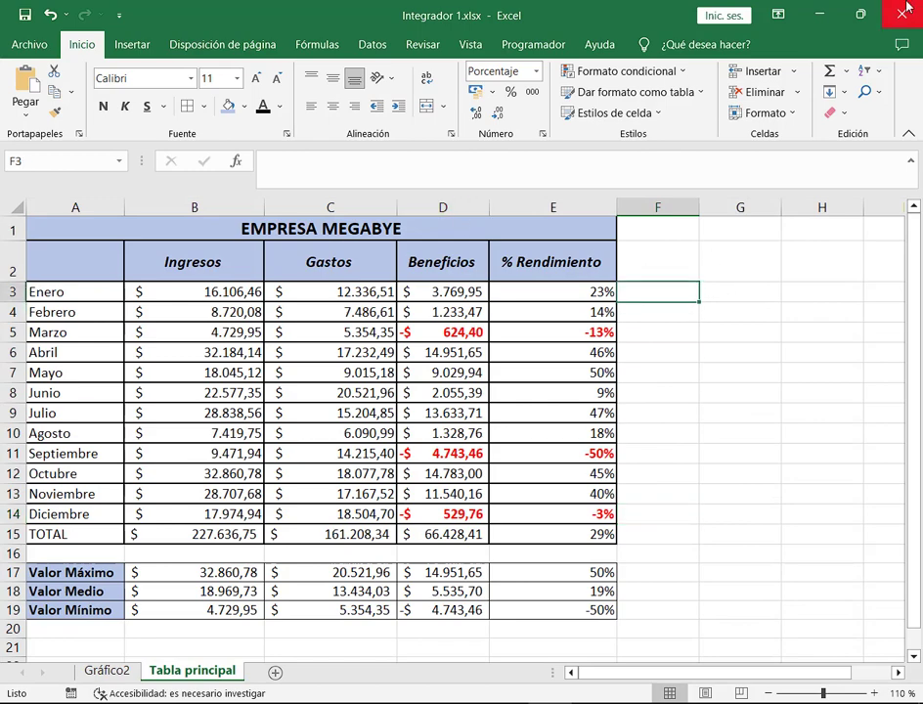
{"action": "left_click", "coordinate": [860, 14]}
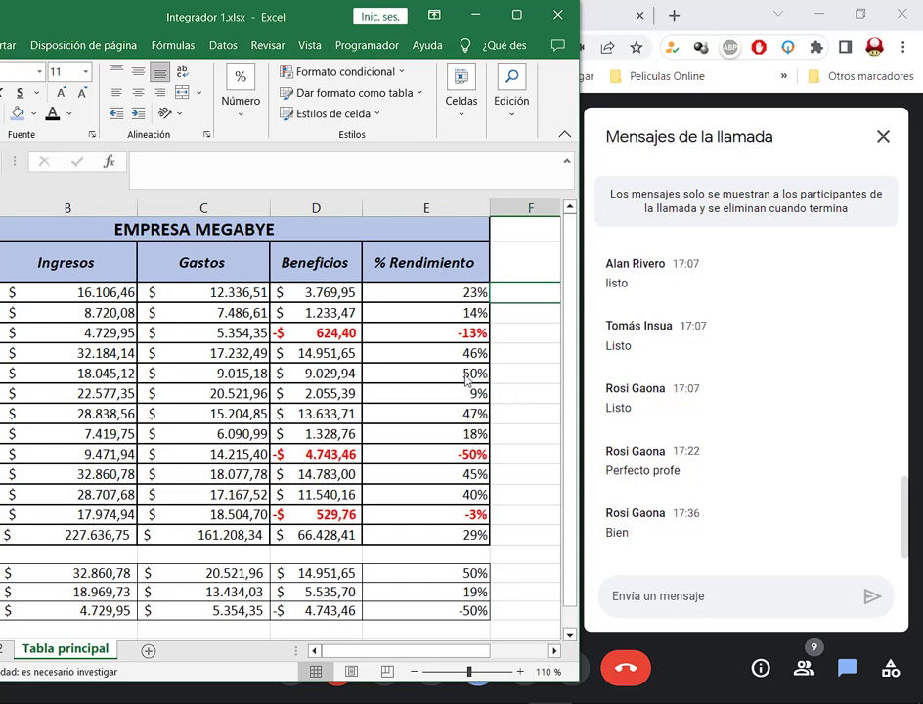
{"action": "left_click_drag", "start_coordinate": [313, 25], "coordinate": [370, 22]}
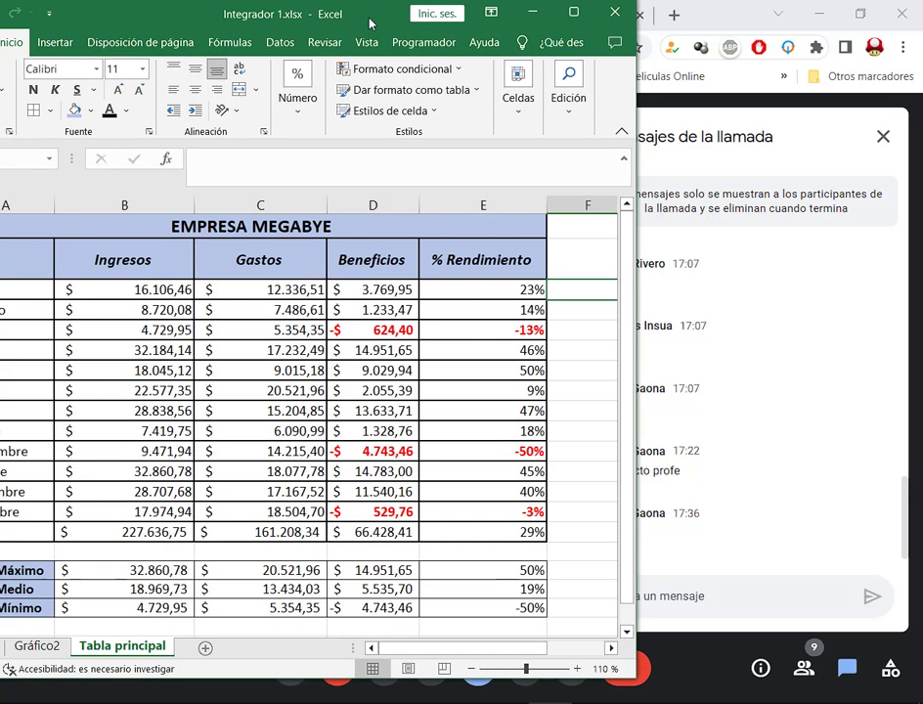
{"action": "left_click", "coordinate": [565, 18]}
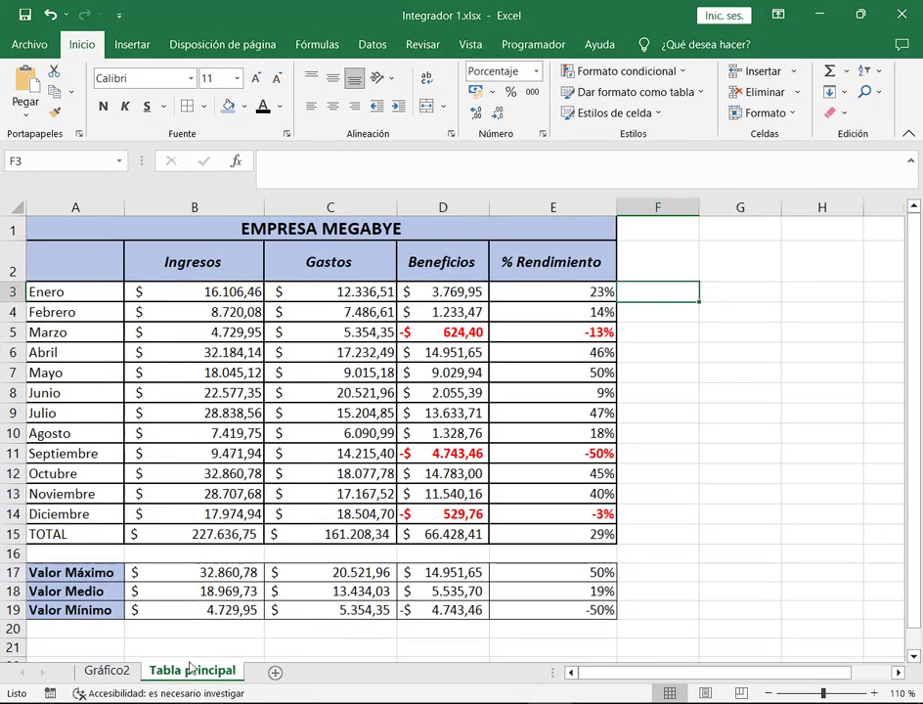
Switch to the Integrador 1 PDF in Edge and review the "Crear un gráfico" instructions against the table's Ingresos and Gastos columns.
{"action": "key", "text": "alt+Tab"}
{"action": "scroll", "coordinate": [372, 344], "scroll_direction": "down", "scroll_amount": 4}
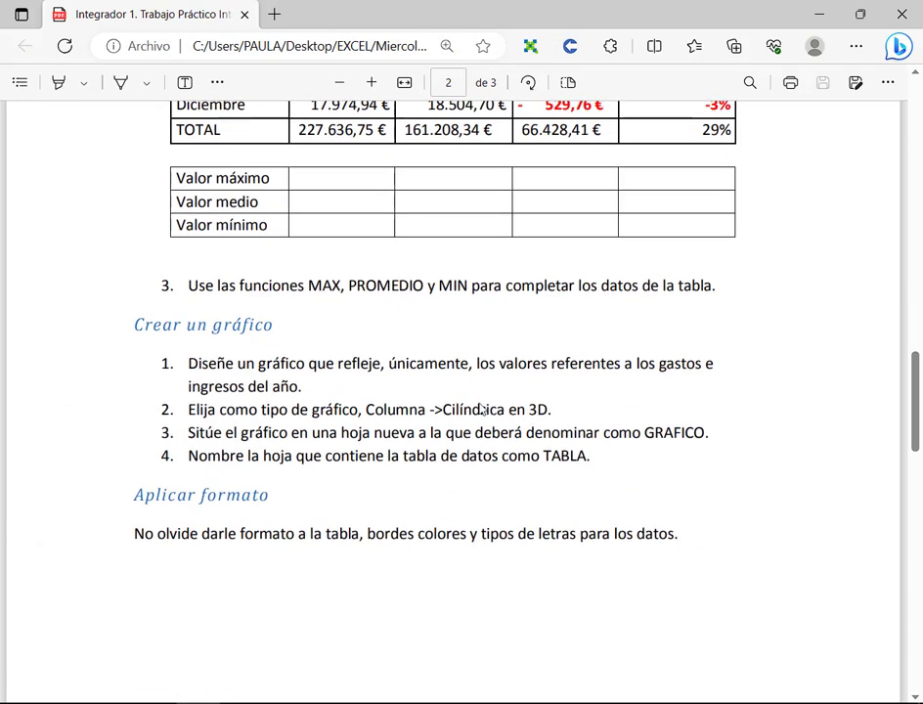
{"action": "left_click_drag", "start_coordinate": [433, 410], "coordinate": [503, 410]}
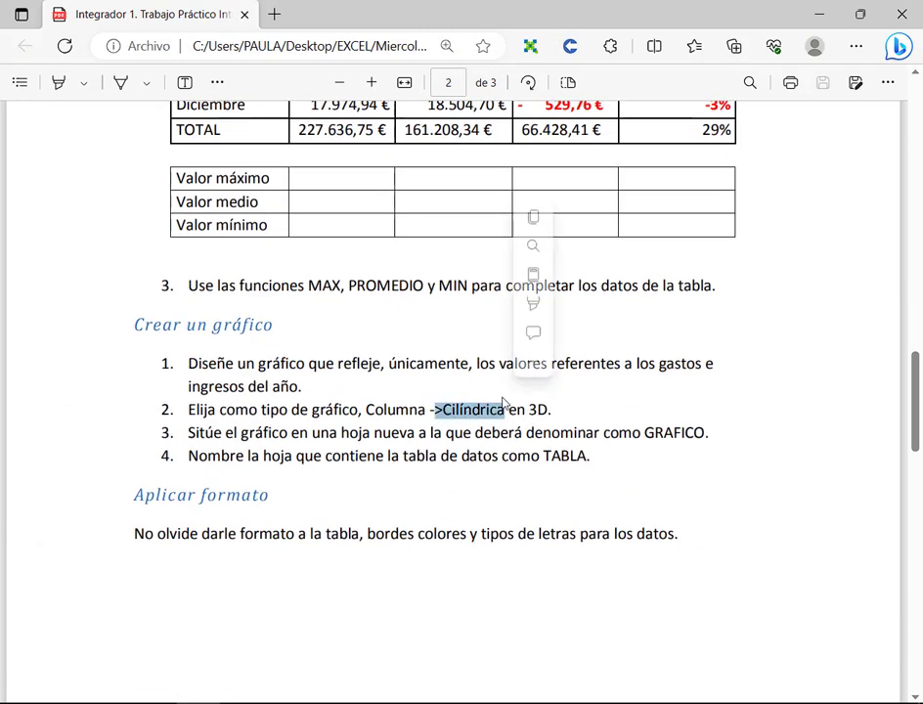
{"action": "left_click", "coordinate": [347, 423]}
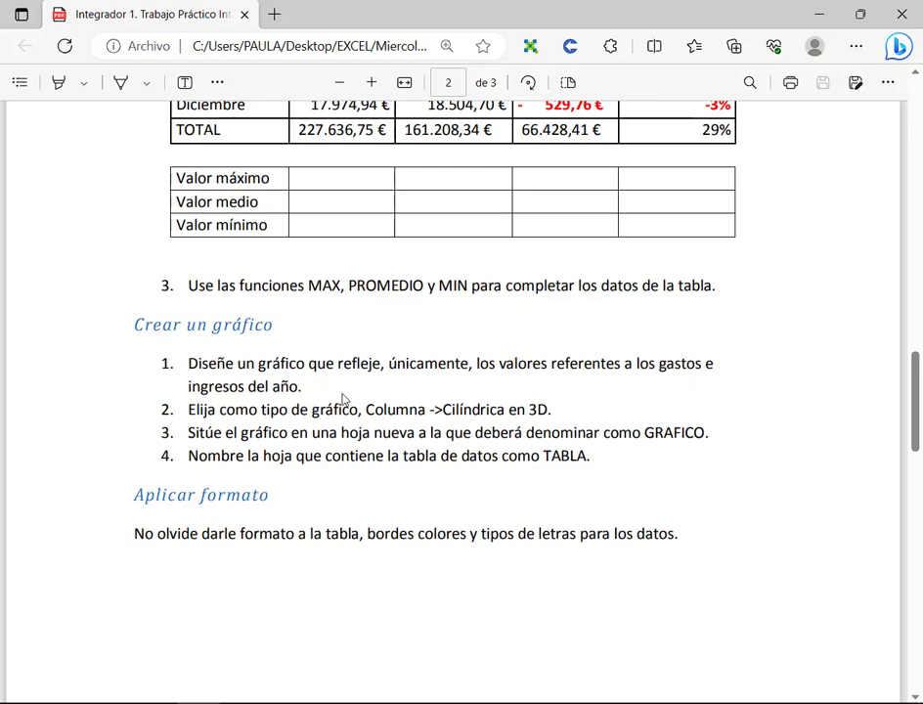
{"action": "key", "text": "alt+Tab"}
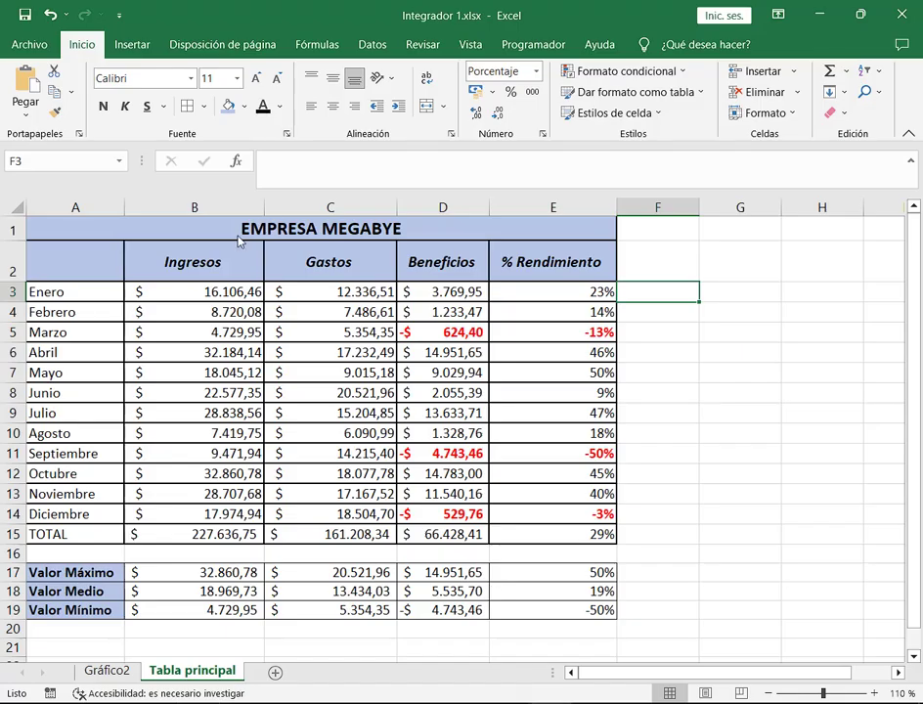
{"action": "left_click_drag", "start_coordinate": [221, 266], "coordinate": [328, 494]}
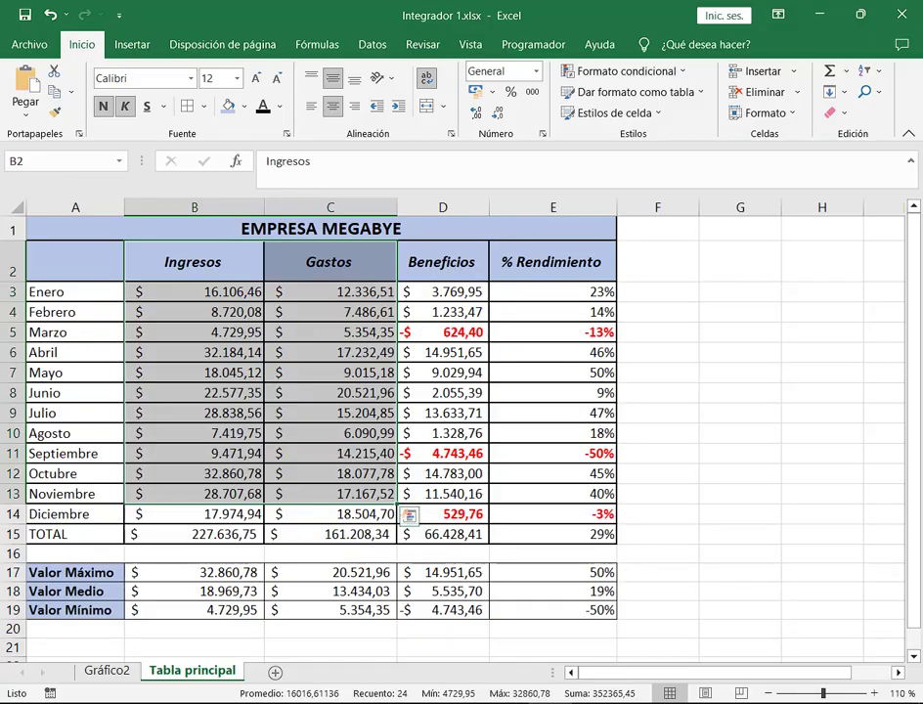
{"action": "key", "text": "alt+Tab"}
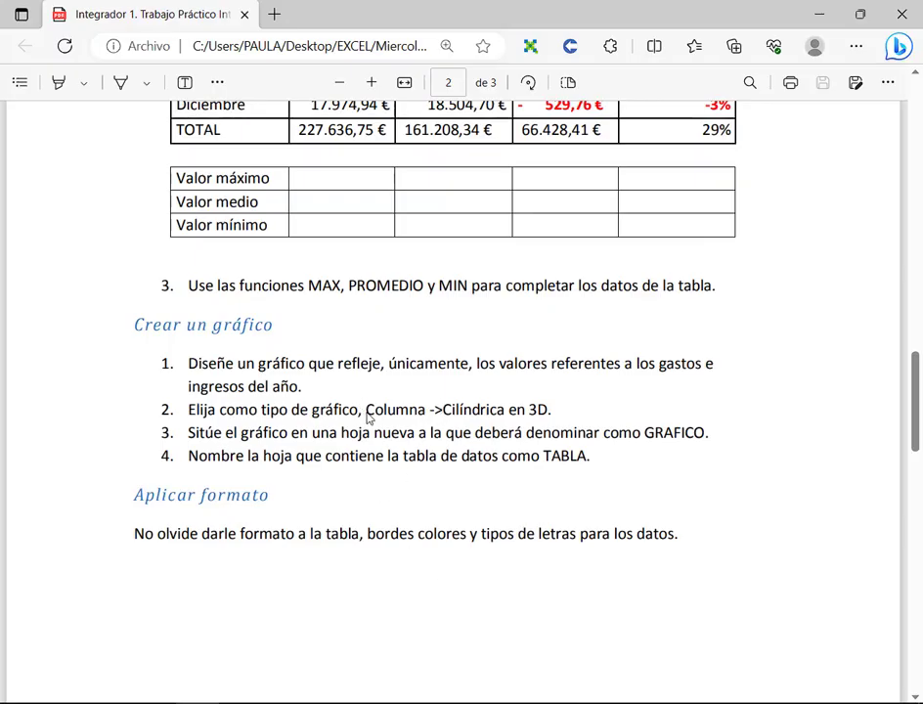
{"action": "left_click_drag", "start_coordinate": [366, 415], "coordinate": [548, 415]}
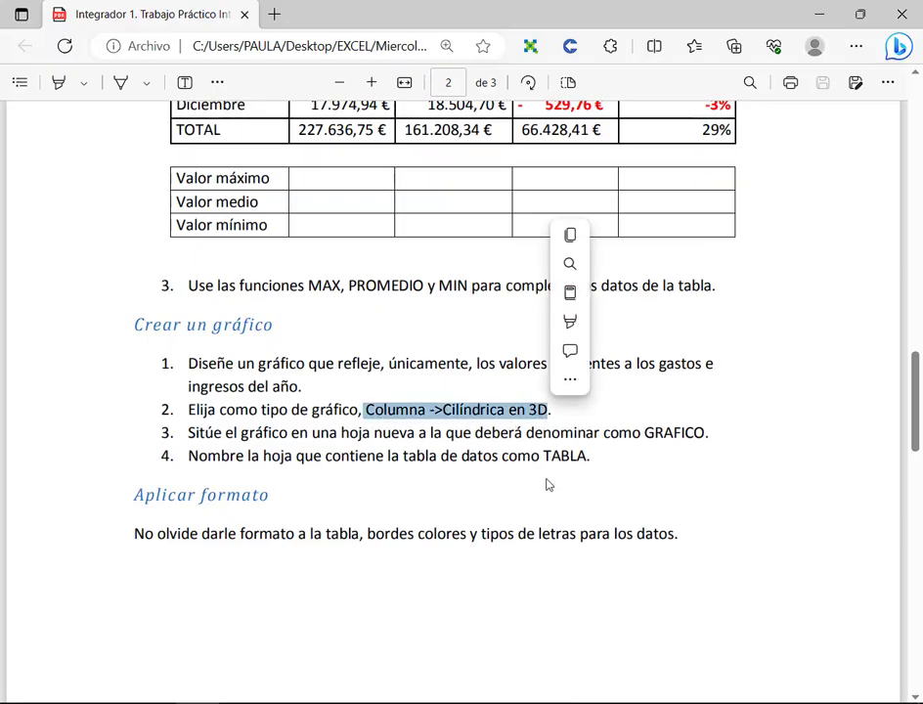
Return to the Excel workbook, select A2:C14 on Tabla principal and preview the column chart types without inserting one.
{"action": "key", "text": "alt+Tab"}
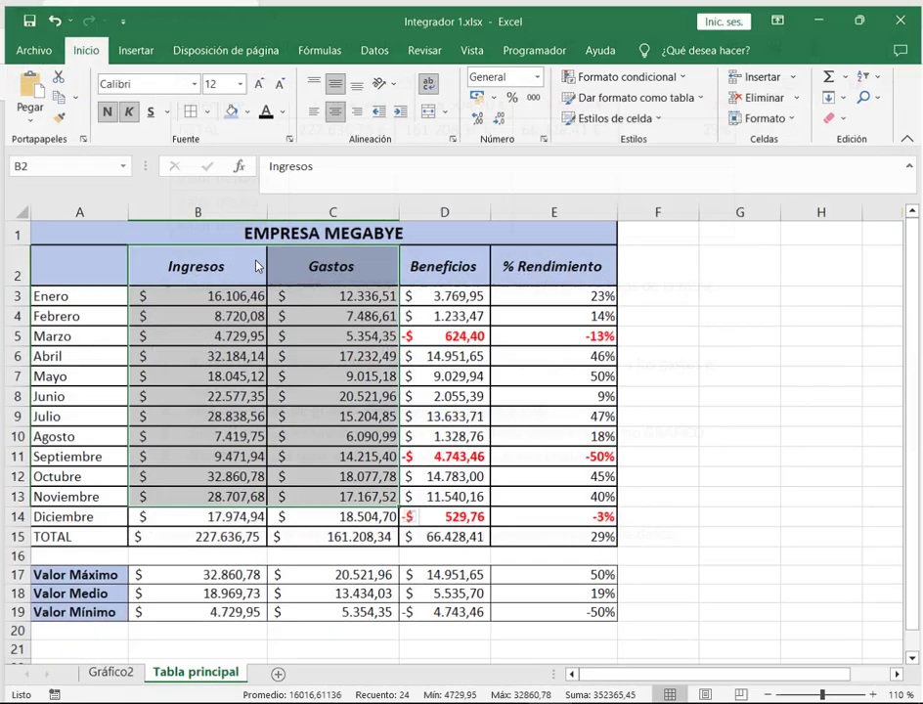
{"action": "left_click", "coordinate": [128, 290]}
{"action": "left_click_drag", "start_coordinate": [107, 270], "coordinate": [358, 512]}
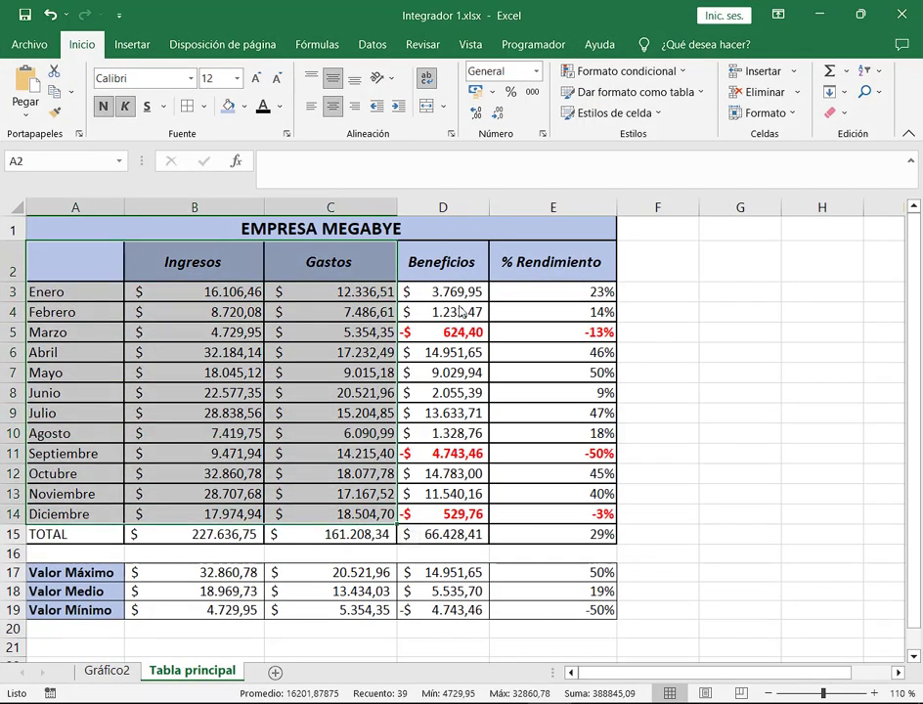
{"action": "left_click", "coordinate": [132, 46]}
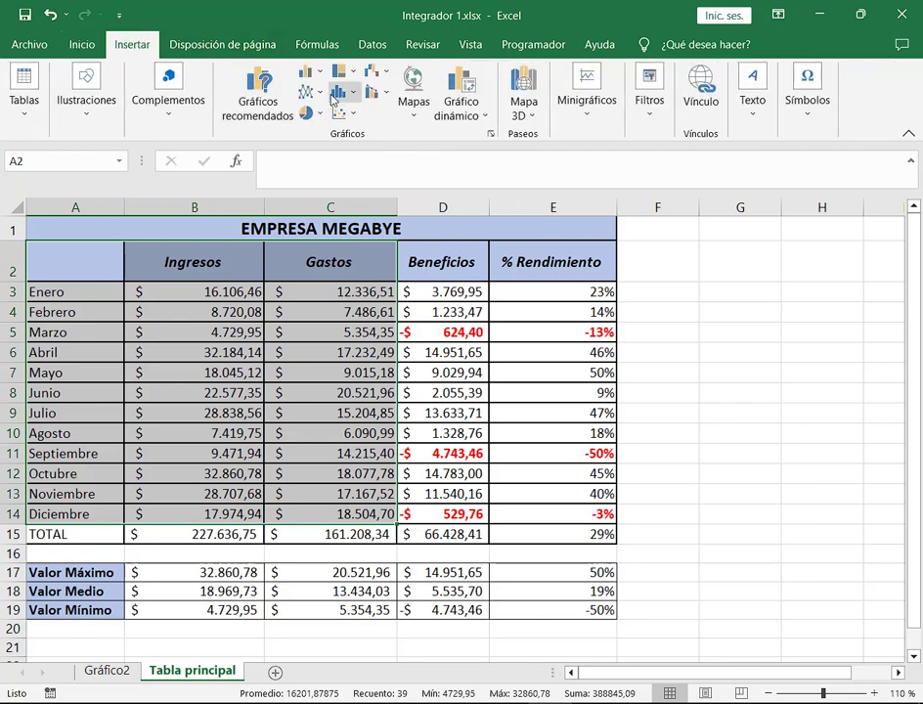
{"action": "left_click", "coordinate": [259, 98]}
{"action": "left_click", "coordinate": [318, 121]}
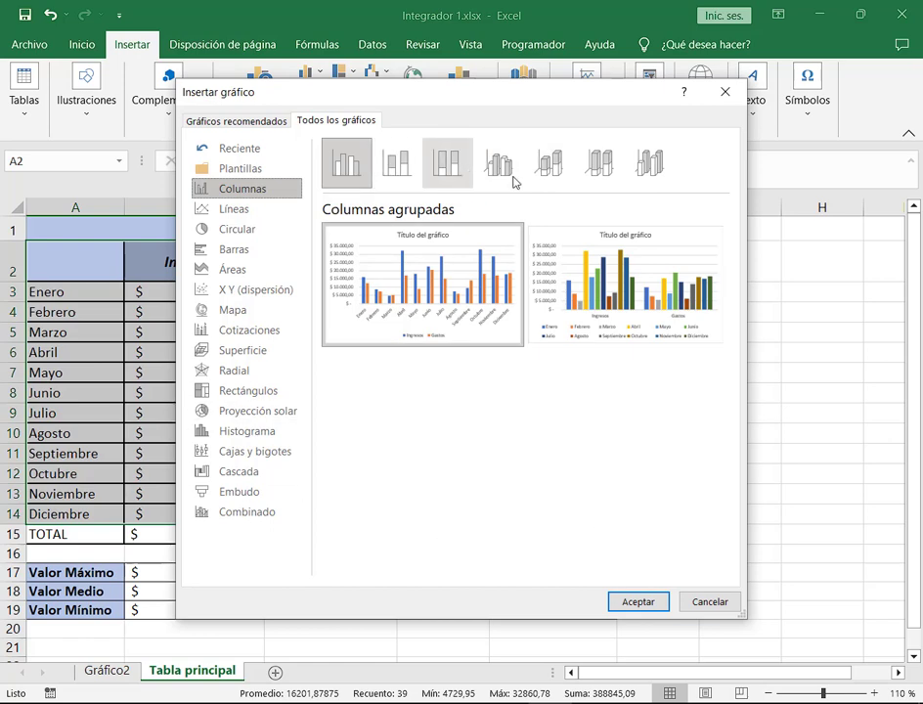
{"action": "left_click", "coordinate": [720, 601]}
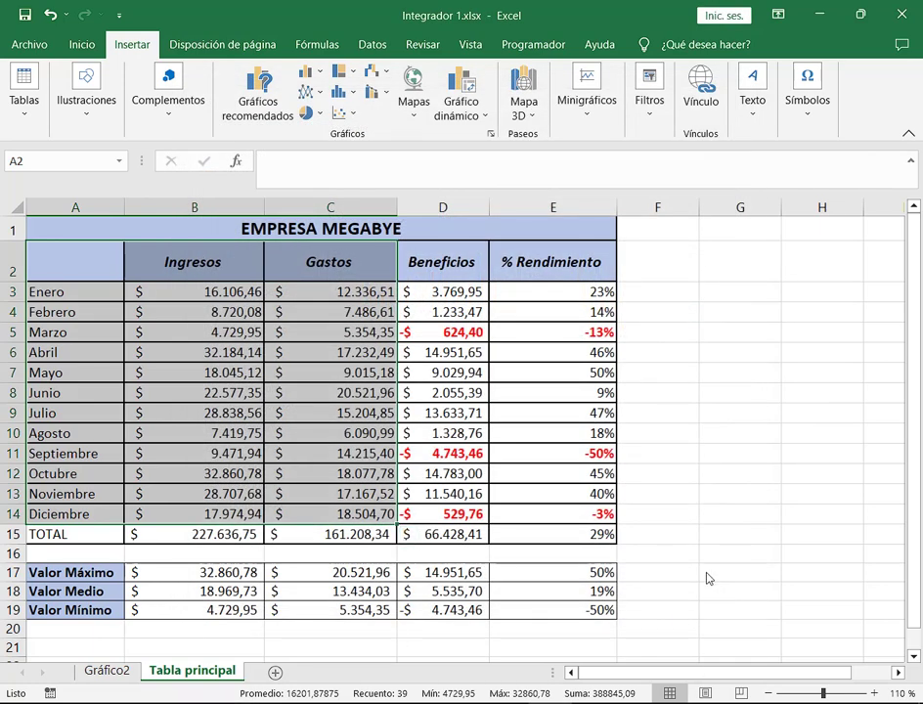
{"action": "left_click", "coordinate": [728, 573]}
Check the chart sheet naming instruction in the Integrador 1 PDF and rename the Gráfico2 sheet as Gráfico in the Excel workbook.
{"action": "key", "text": "alt+Tab"}
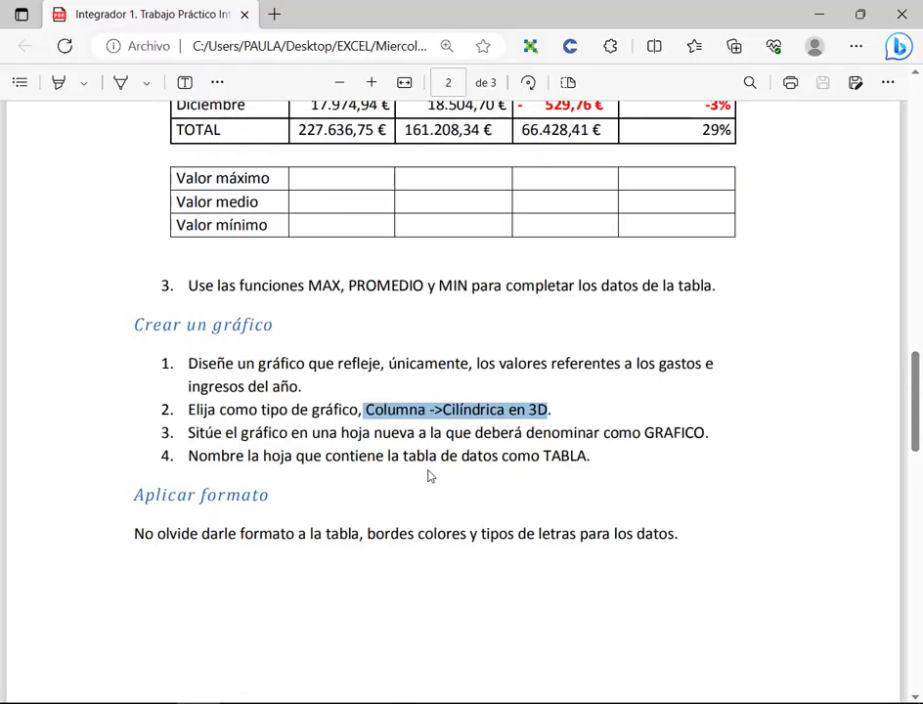
{"action": "left_click_drag", "start_coordinate": [189, 432], "coordinate": [508, 432]}
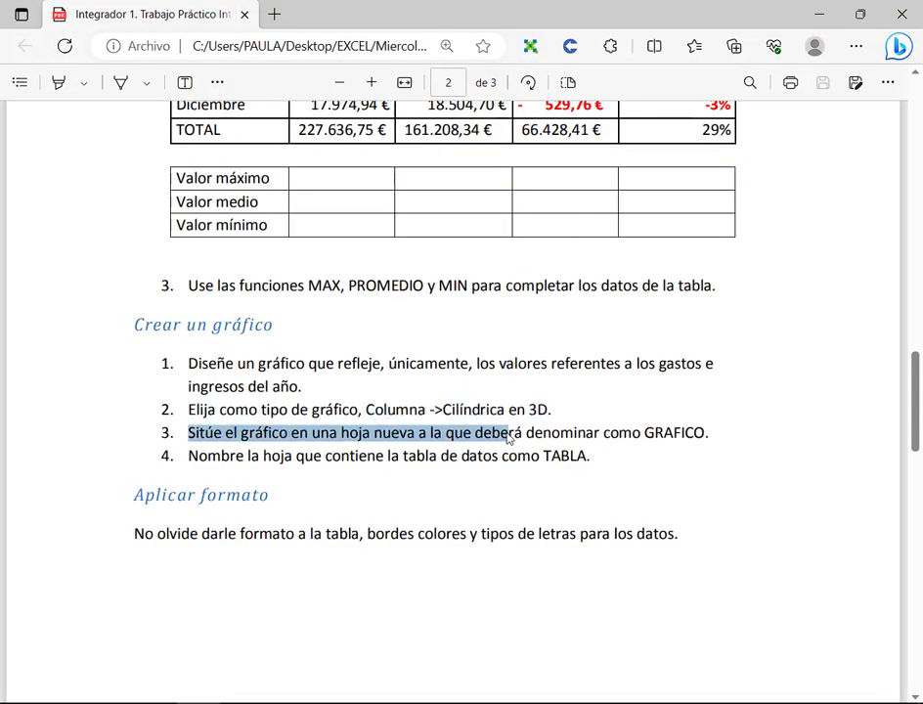
{"action": "left_click_drag", "start_coordinate": [200, 432], "coordinate": [706, 445]}
{"action": "left_click", "coordinate": [579, 661]}
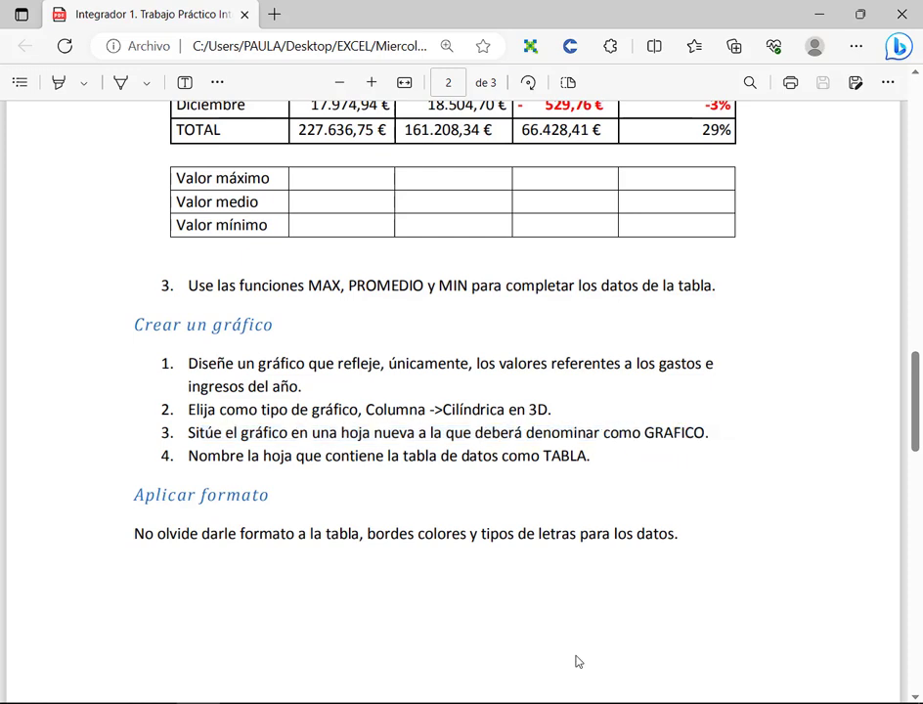
{"action": "key", "text": "alt+Tab"}
{"action": "left_click", "coordinate": [103, 670]}
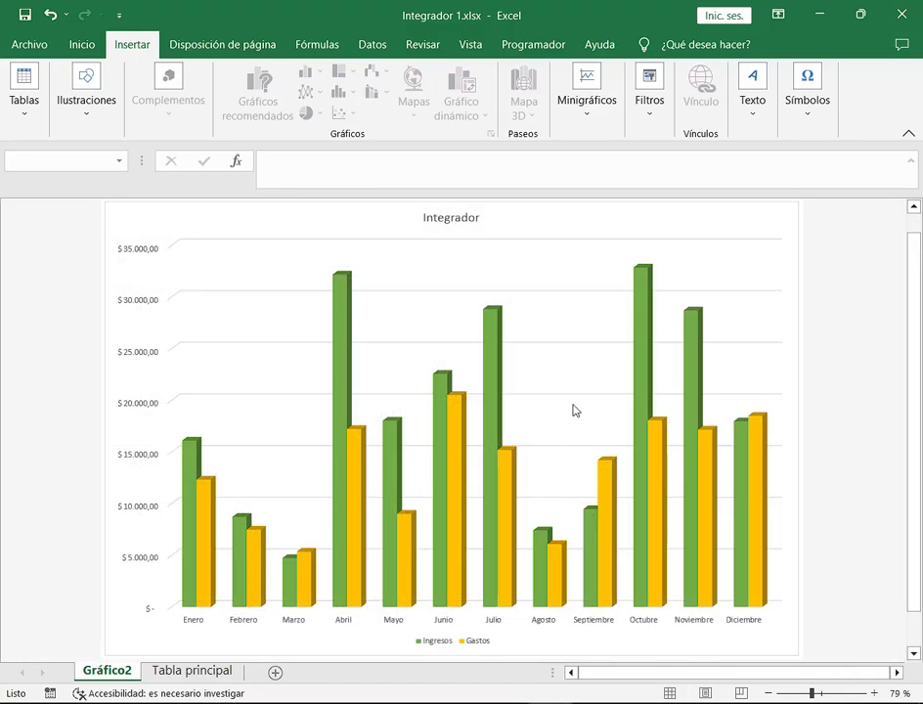
{"action": "double_click", "coordinate": [128, 670]}
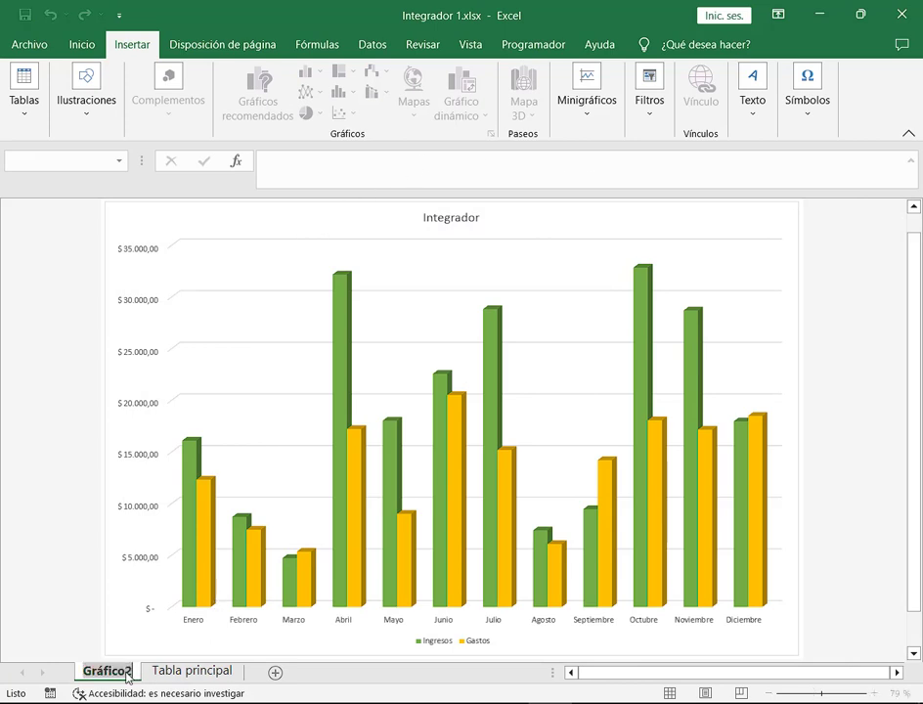
{"action": "key", "text": "Right"}
{"action": "key", "text": "BackSpace"}
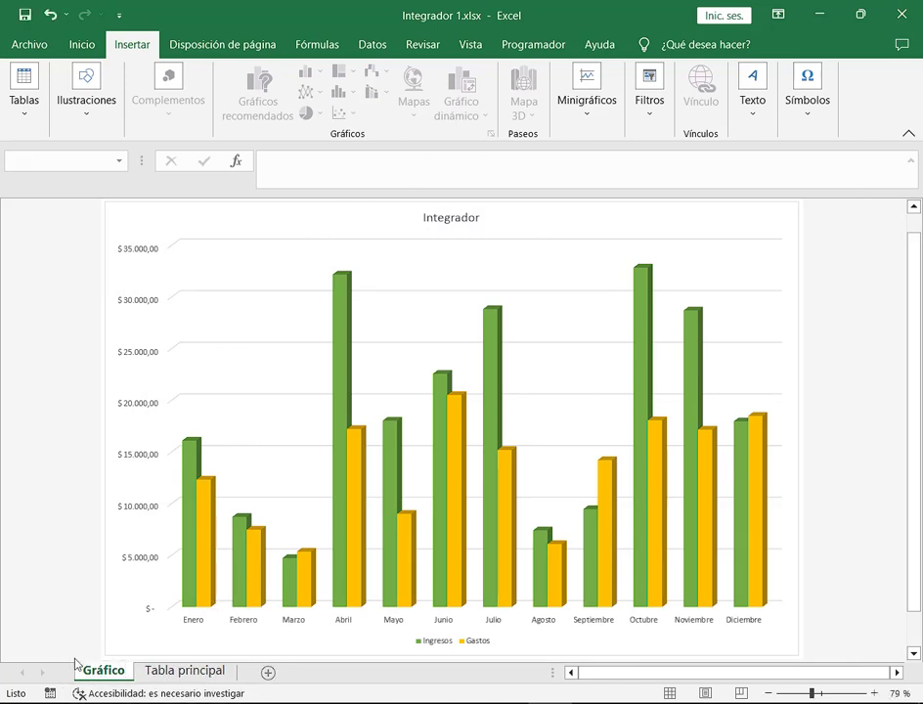
{"action": "key", "text": "Return"}
Check the PDF's instruction for naming the data sheet and rename the Tabla principal sheet as TABLA in the Excel workbook.
{"action": "key", "text": "alt+Tab"}
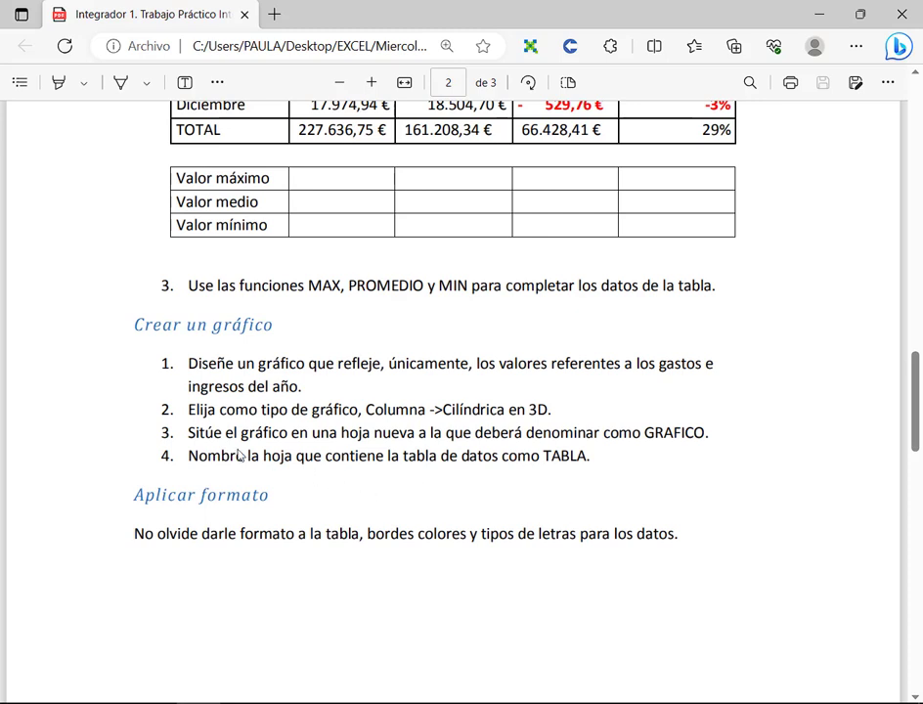
{"action": "left_click_drag", "start_coordinate": [198, 456], "coordinate": [588, 458]}
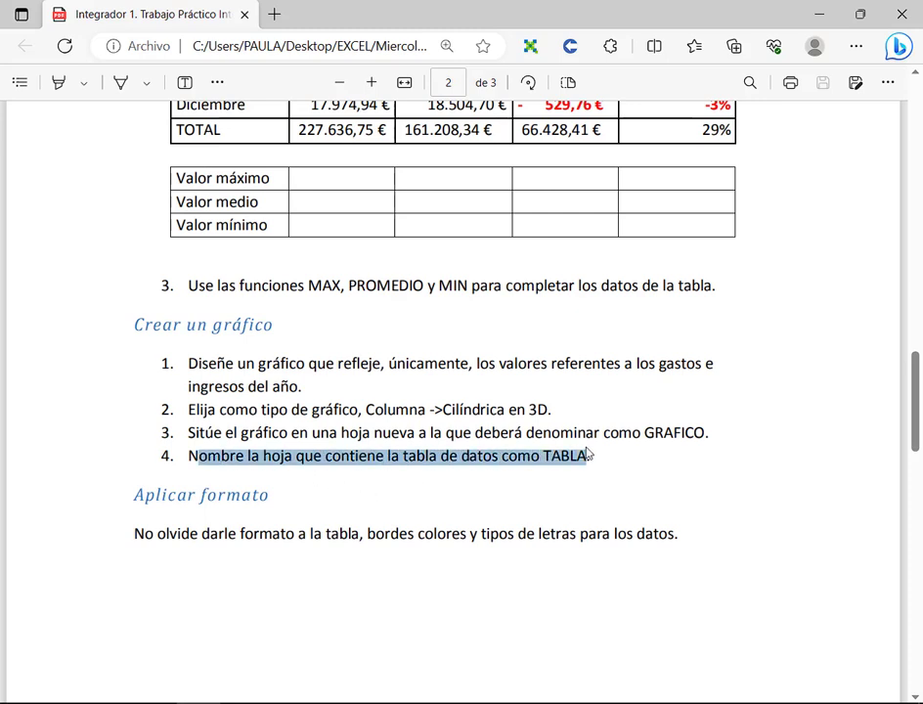
{"action": "left_click", "coordinate": [555, 700]}
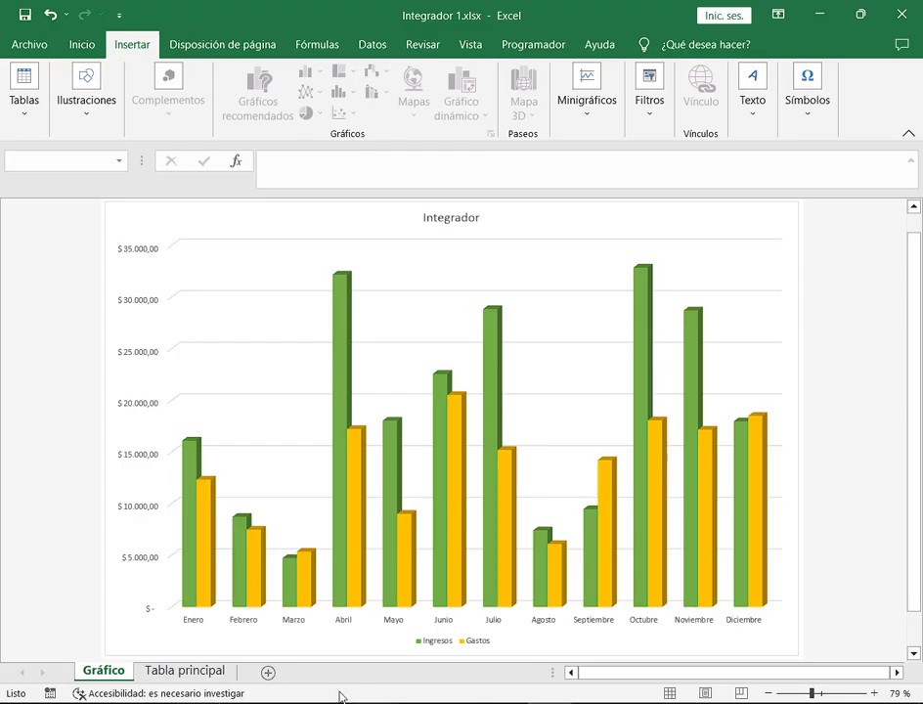
{"action": "left_click", "coordinate": [213, 671]}
{"action": "double_click", "coordinate": [213, 671]}
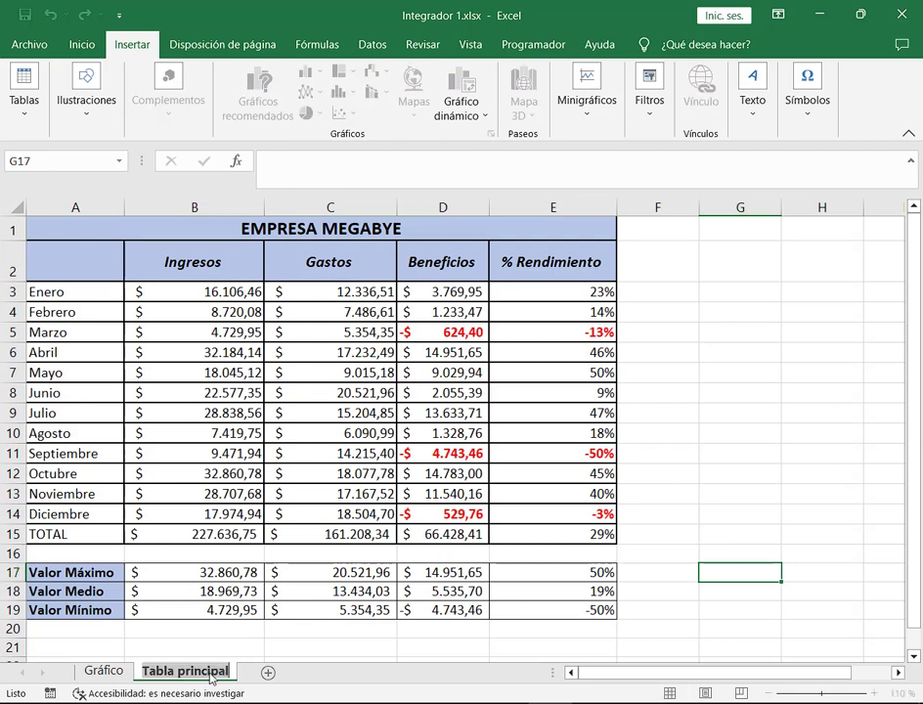
{"action": "type", "text": "TABLA"}
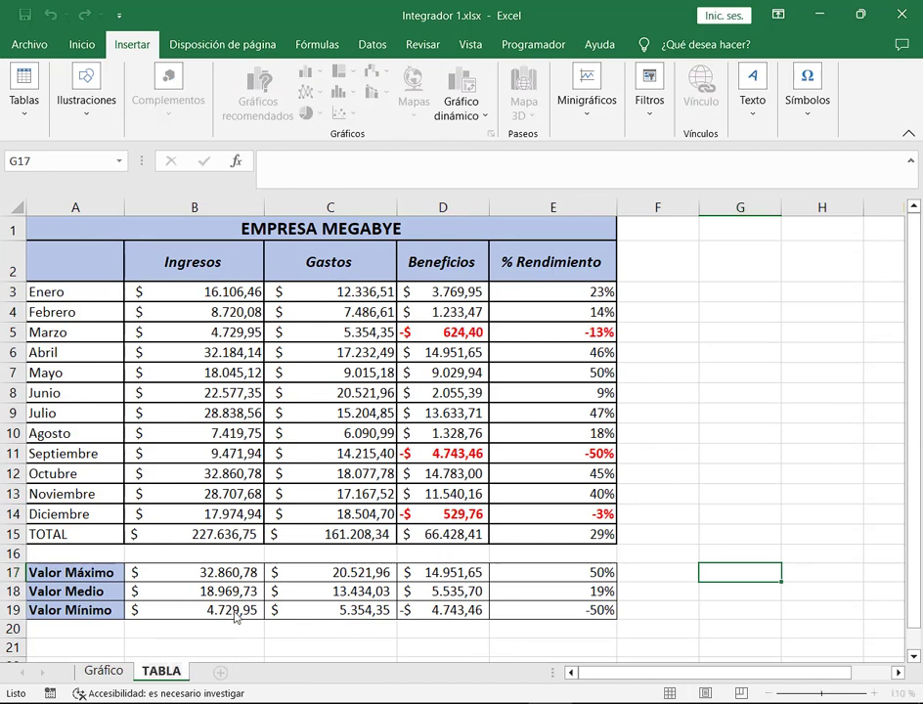
{"action": "key", "text": "Return"}
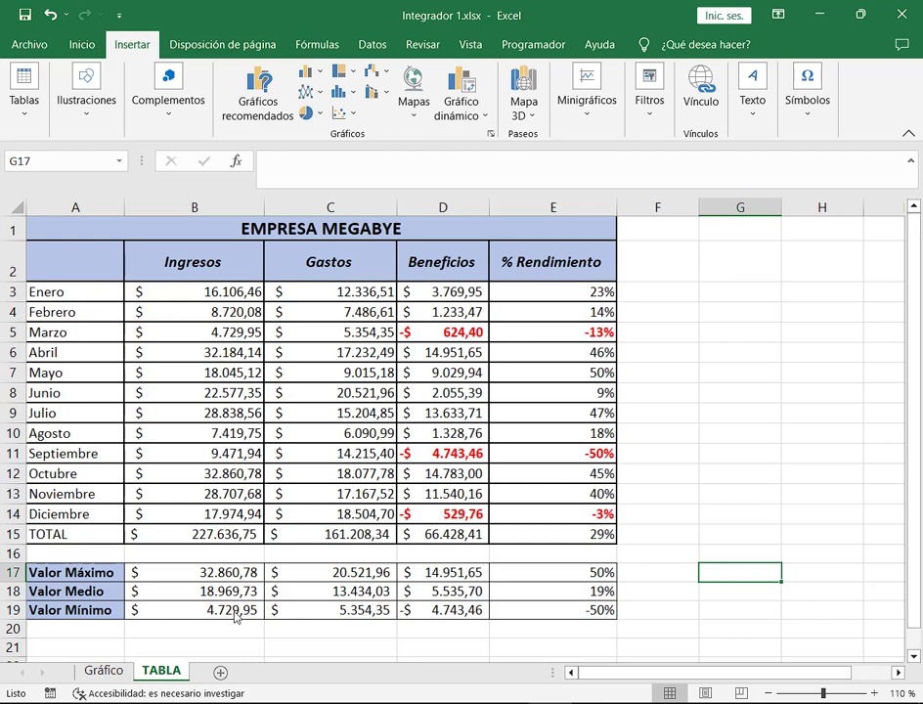
Show the ways to rename the TABLA and Gráfico sheets, leaving both names as they are.
{"action": "double_click", "coordinate": [177, 676]}
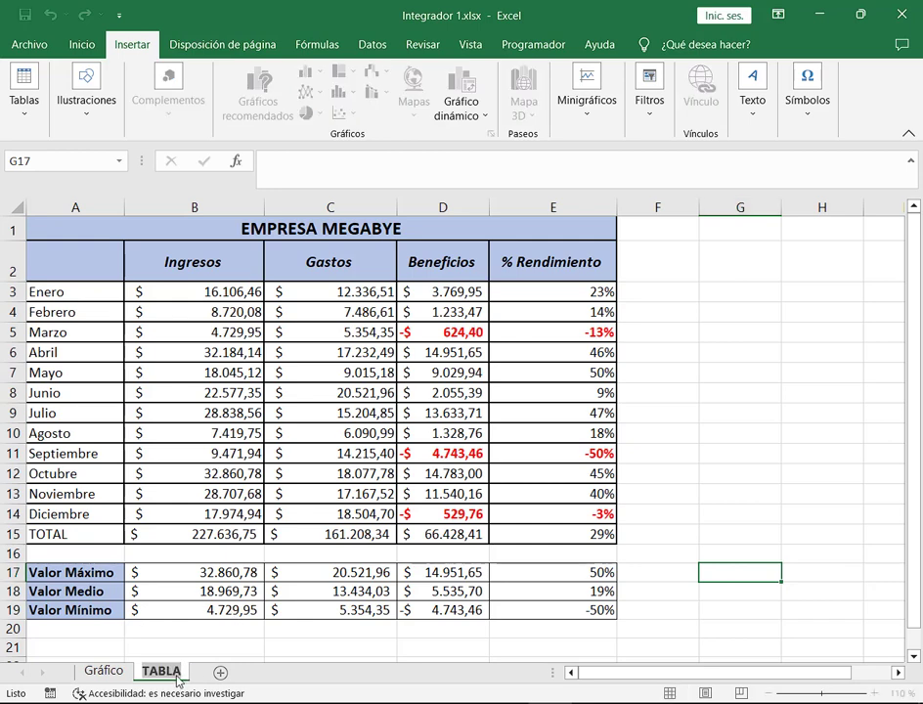
{"action": "left_click", "coordinate": [180, 645]}
{"action": "left_click", "coordinate": [129, 671]}
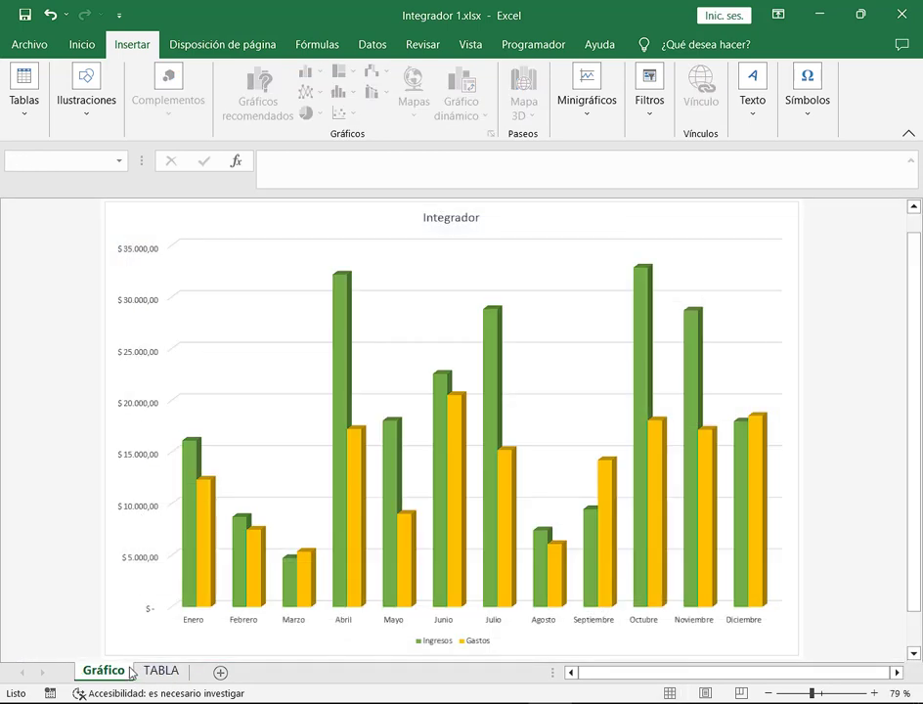
{"action": "right_click", "coordinate": [107, 672]}
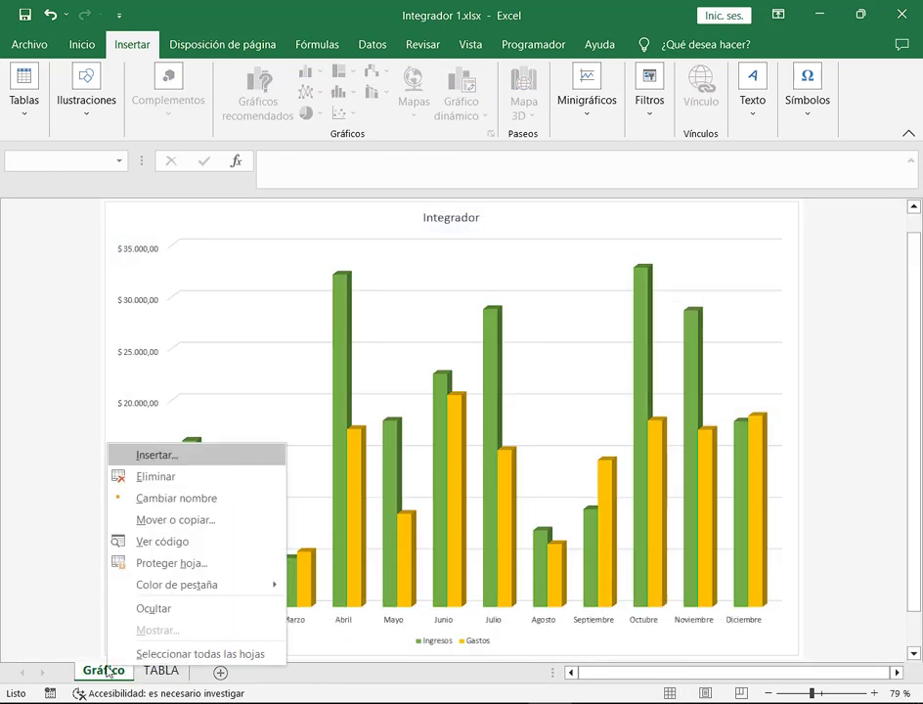
{"action": "left_click", "coordinate": [152, 499]}
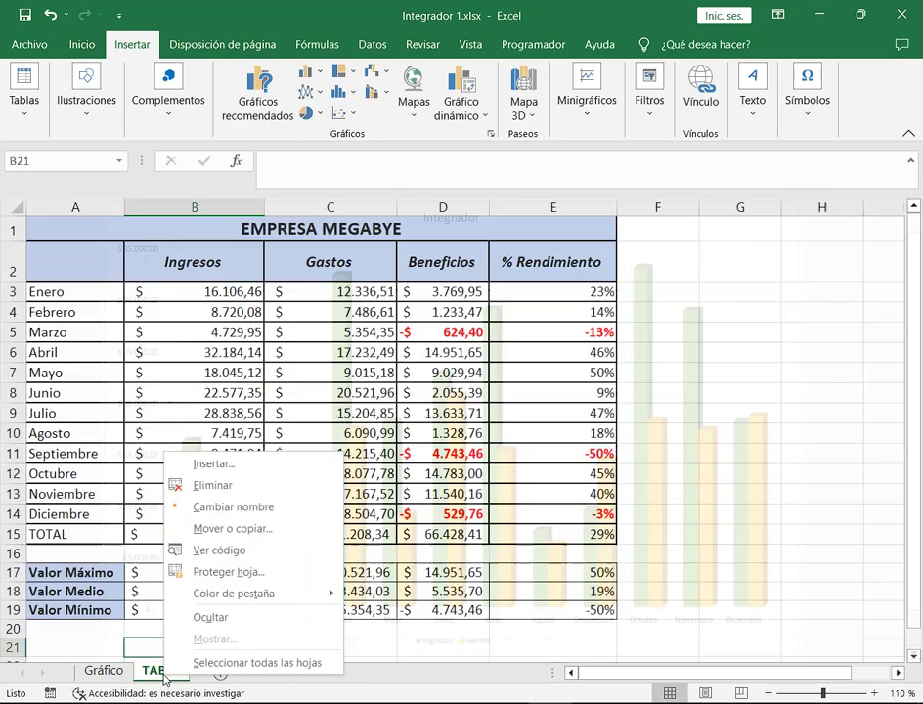
{"action": "right_click", "coordinate": [161, 670]}
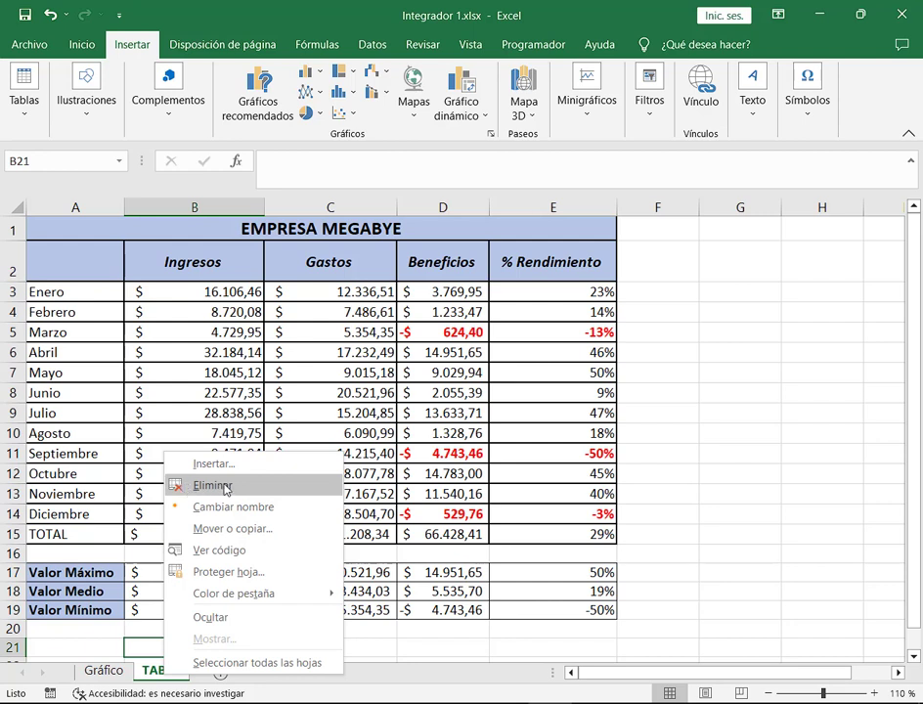
{"action": "key", "text": "Escape"}
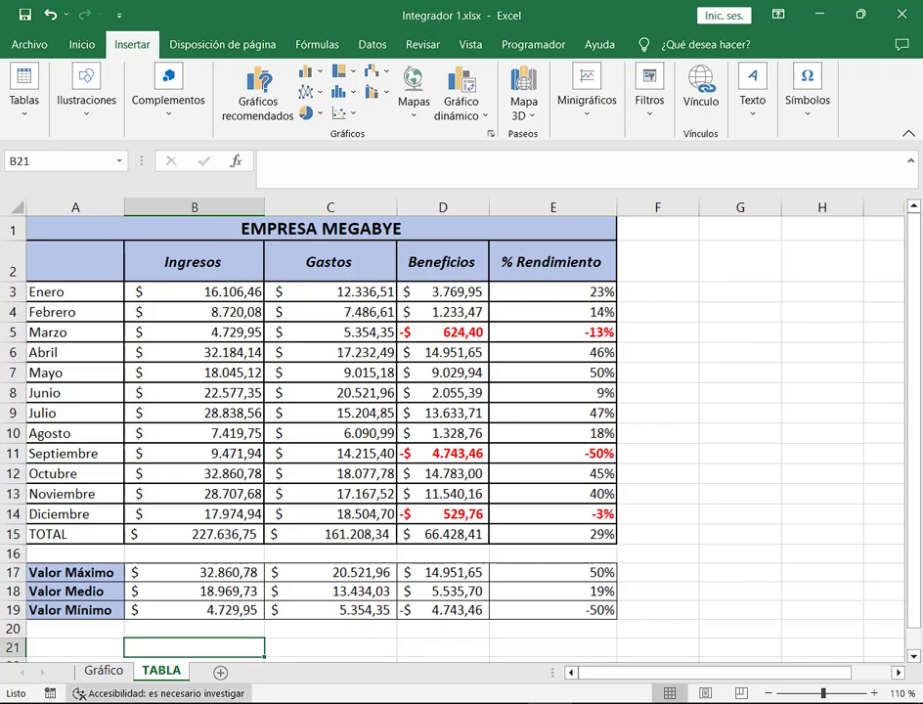
Switch to the Integrador 1 PDF, review its "Aplicar formato" instruction and the sample table and chart on page 3, and close it.
{"action": "key", "text": "alt+Tab"}
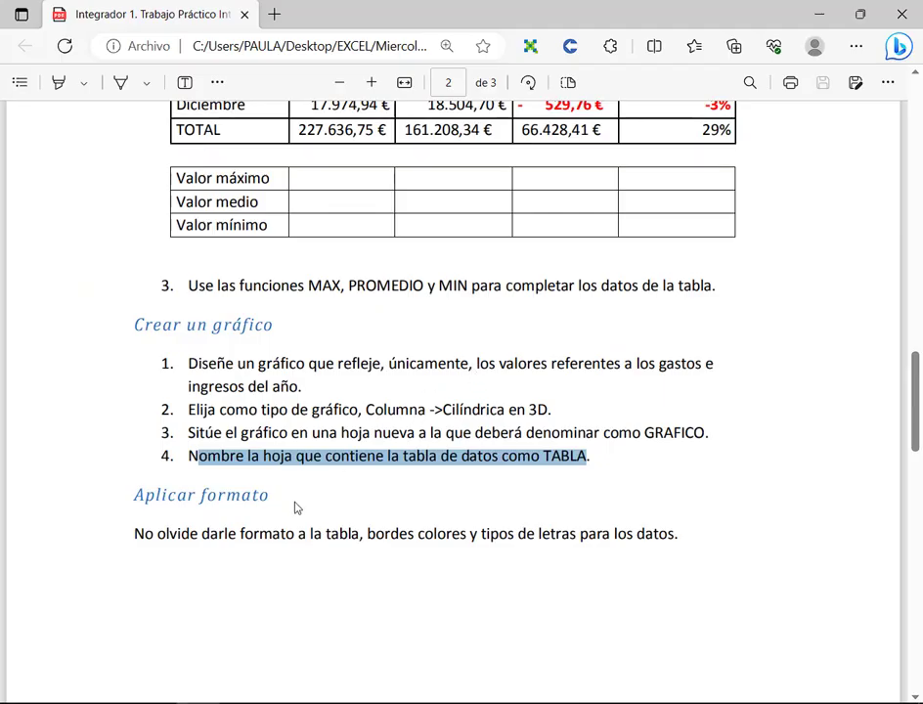
{"action": "left_click_drag", "start_coordinate": [249, 536], "coordinate": [434, 536]}
{"action": "left_click", "coordinate": [364, 570]}
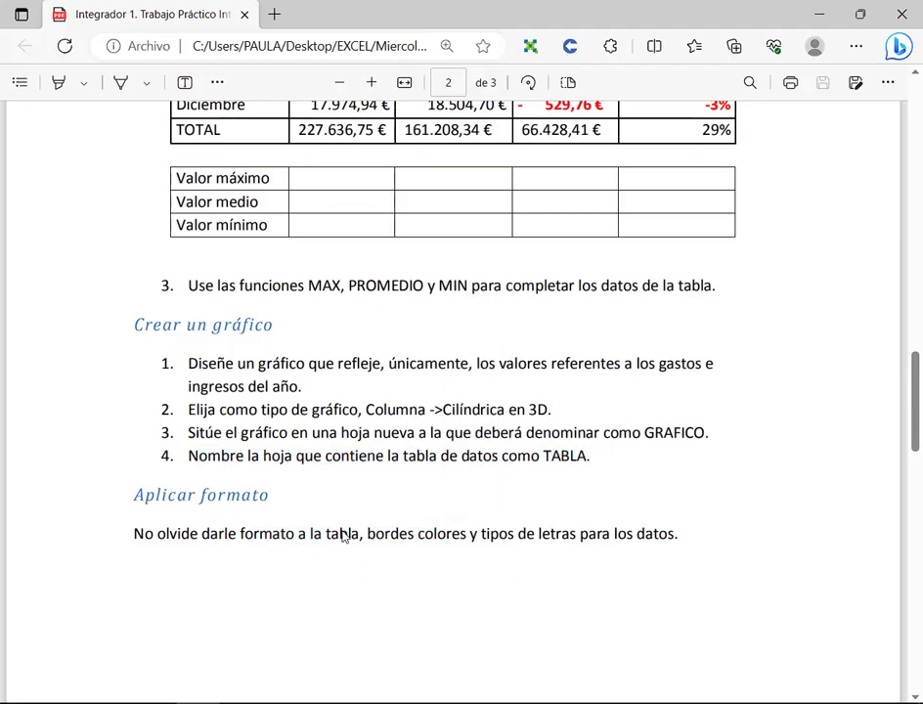
{"action": "left_click_drag", "start_coordinate": [342, 535], "coordinate": [426, 535]}
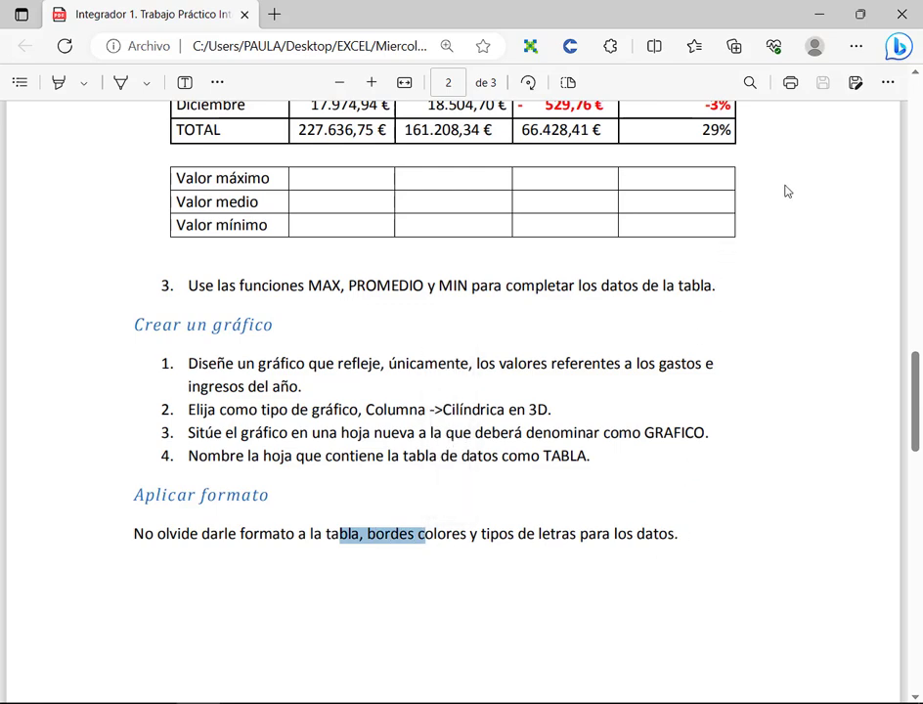
{"action": "scroll", "coordinate": [805, 224], "scroll_direction": "down", "scroll_amount": 10}
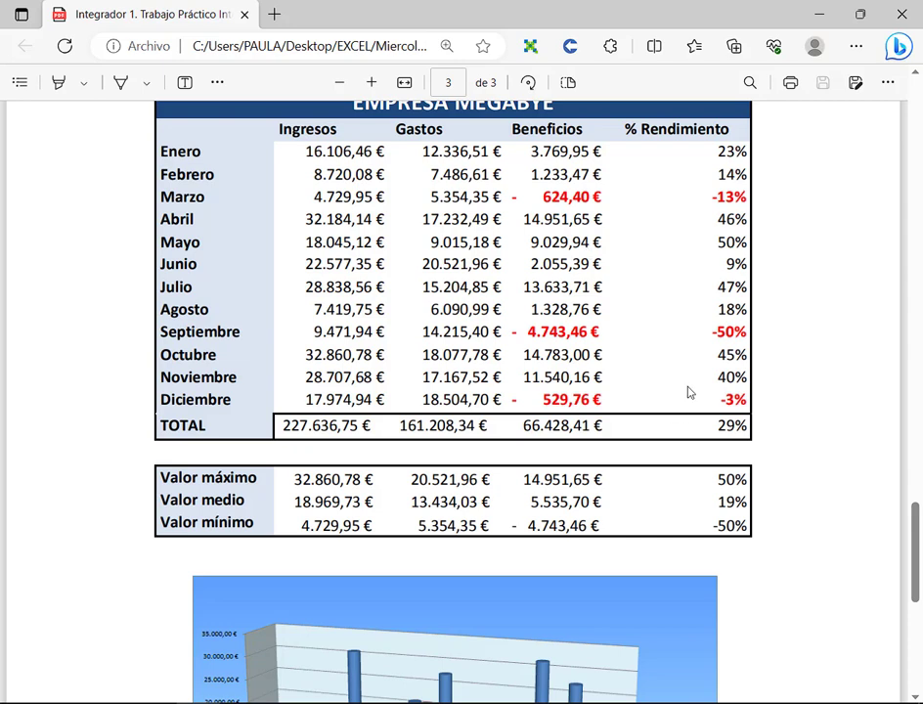
{"action": "scroll", "coordinate": [690, 391], "scroll_direction": "down", "scroll_amount": 3}
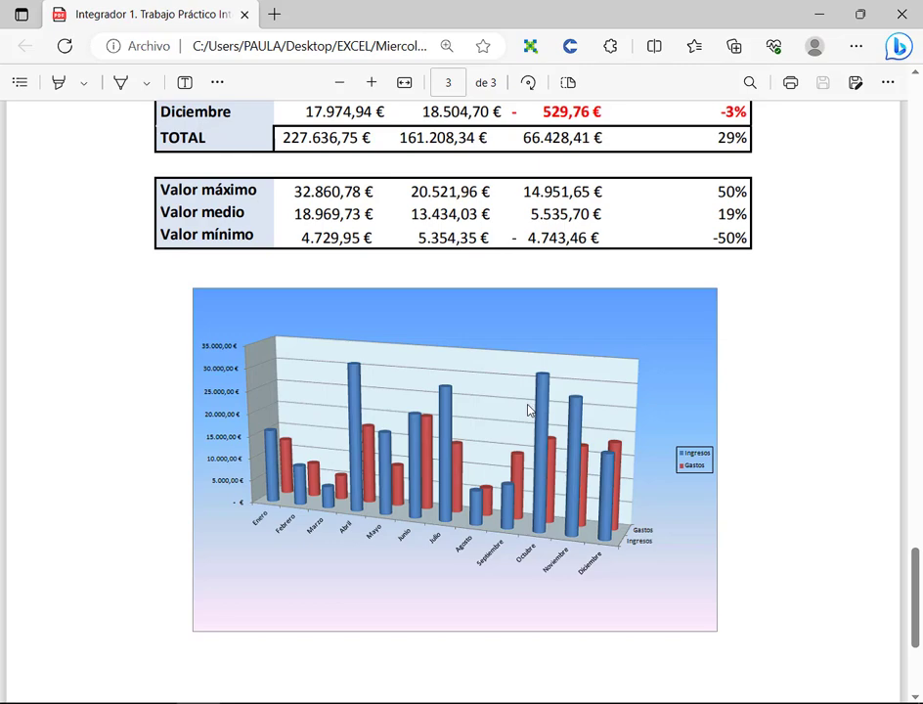
{"action": "scroll", "coordinate": [354, 476], "scroll_direction": "down", "scroll_amount": 1}
{"action": "scroll", "coordinate": [356, 477], "scroll_direction": "up", "scroll_amount": 4}
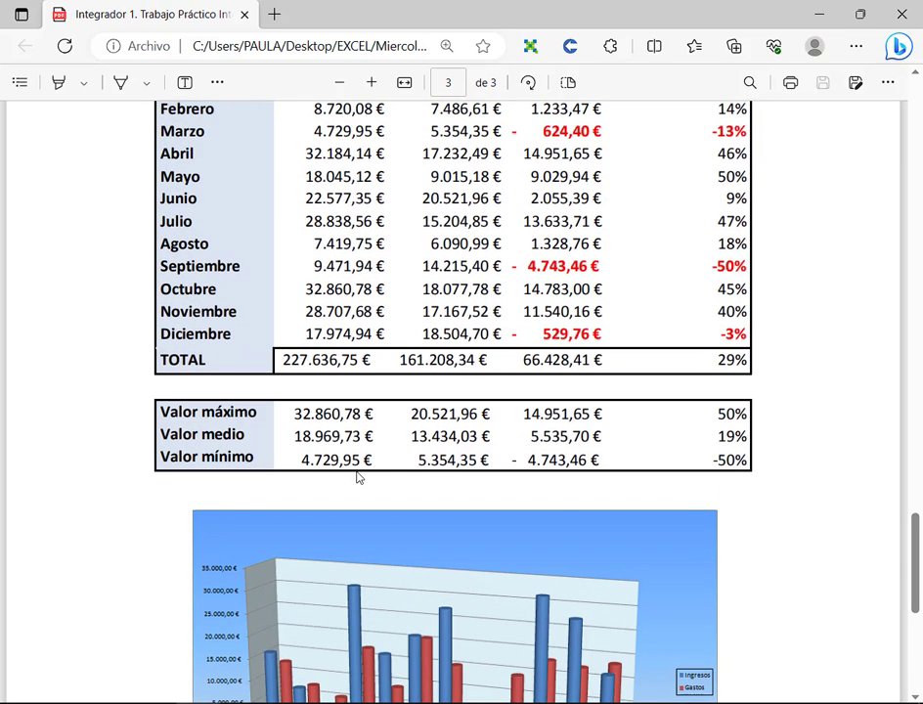
{"action": "scroll", "coordinate": [357, 477], "scroll_direction": "up", "scroll_amount": 15}
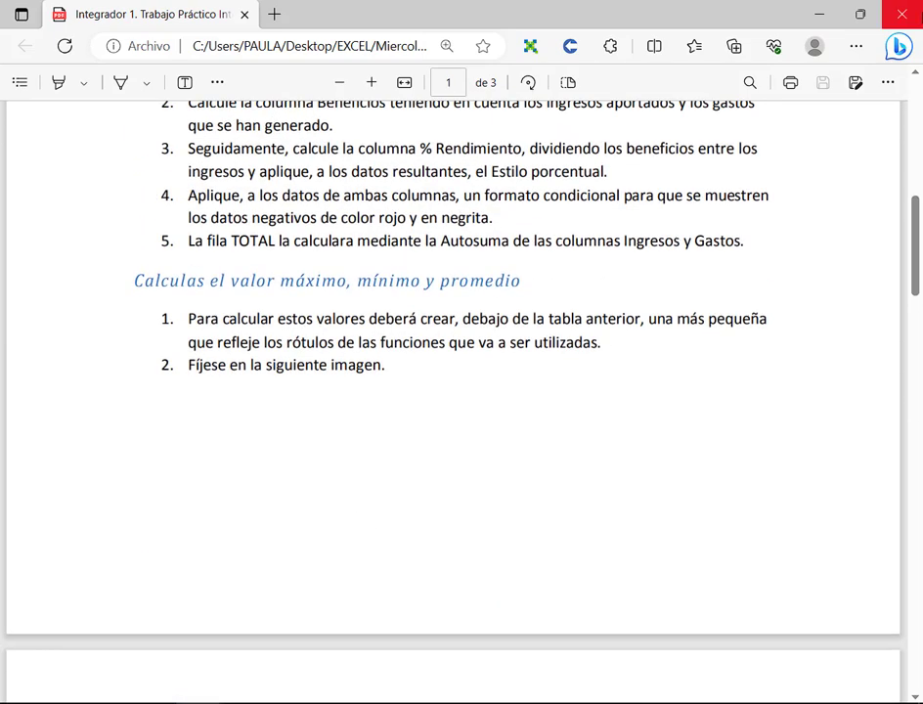
{"action": "left_click", "coordinate": [900, 14]}
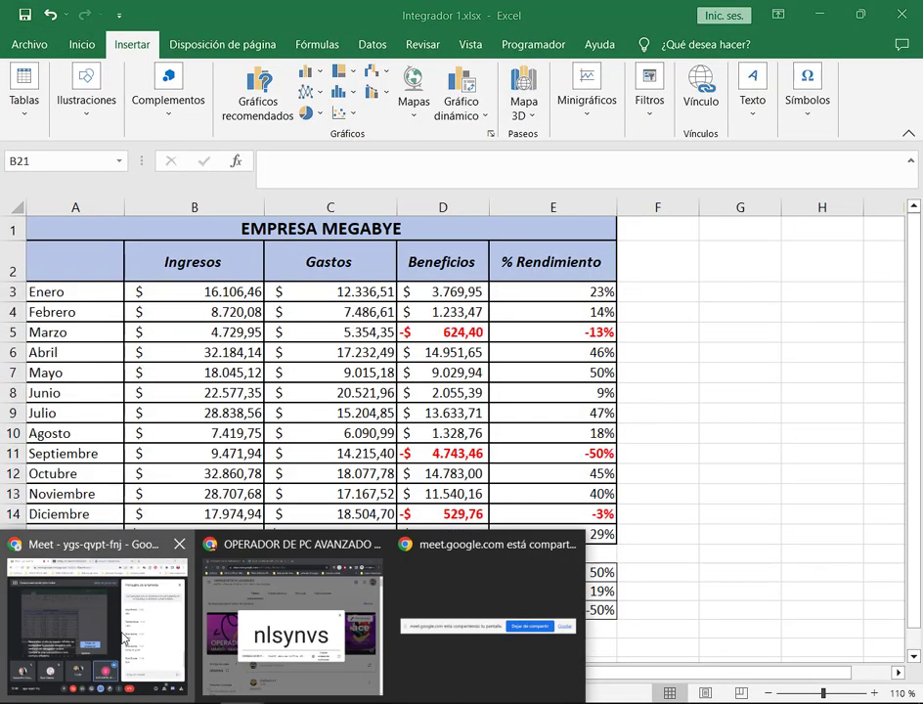
Switch to the Google Meet call, check its chat messages, and put the Integrador 1 workbook aside.
{"action": "left_click", "coordinate": [124, 637]}
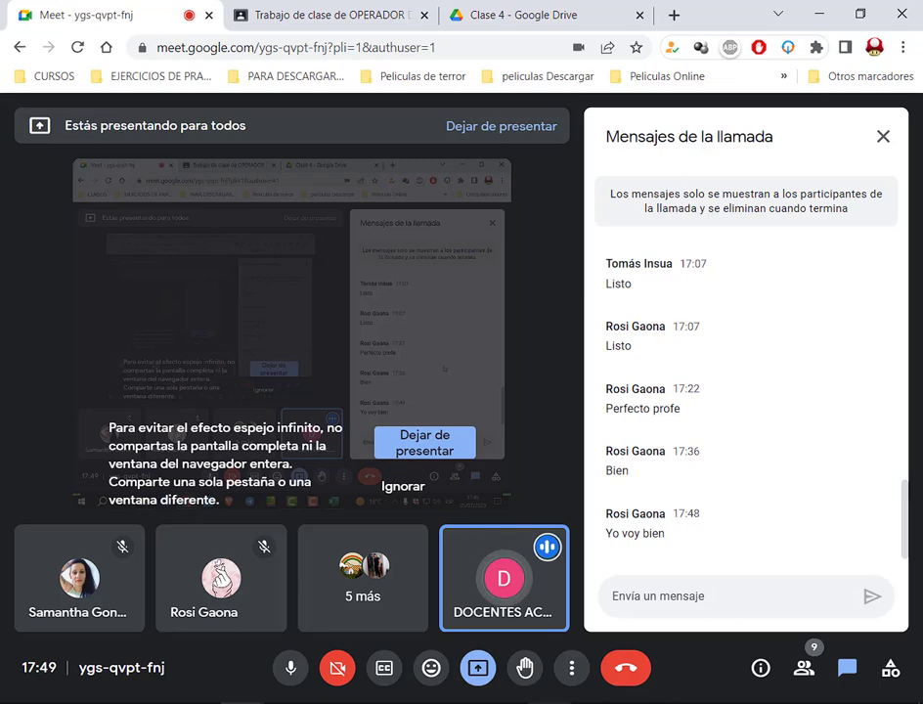
{"action": "key", "text": "alt+Tab"}
{"action": "left_click", "coordinate": [885, 14]}
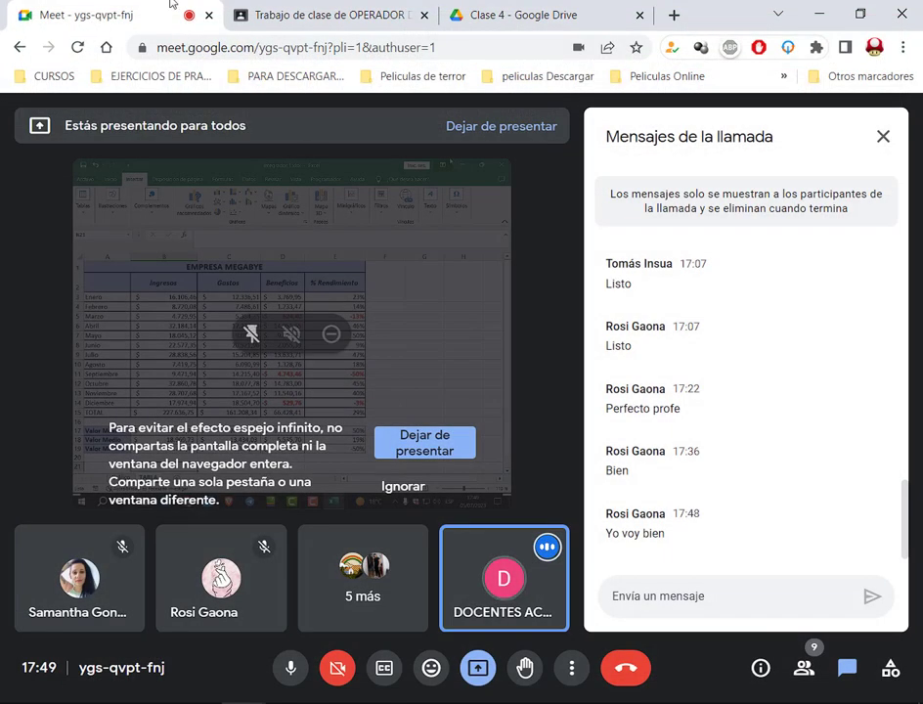
Switch to Google Drive and examine the Integrador 2, 3 and 4 workbook previews in the Clase 4 folder.
{"action": "left_click", "coordinate": [519, 10]}
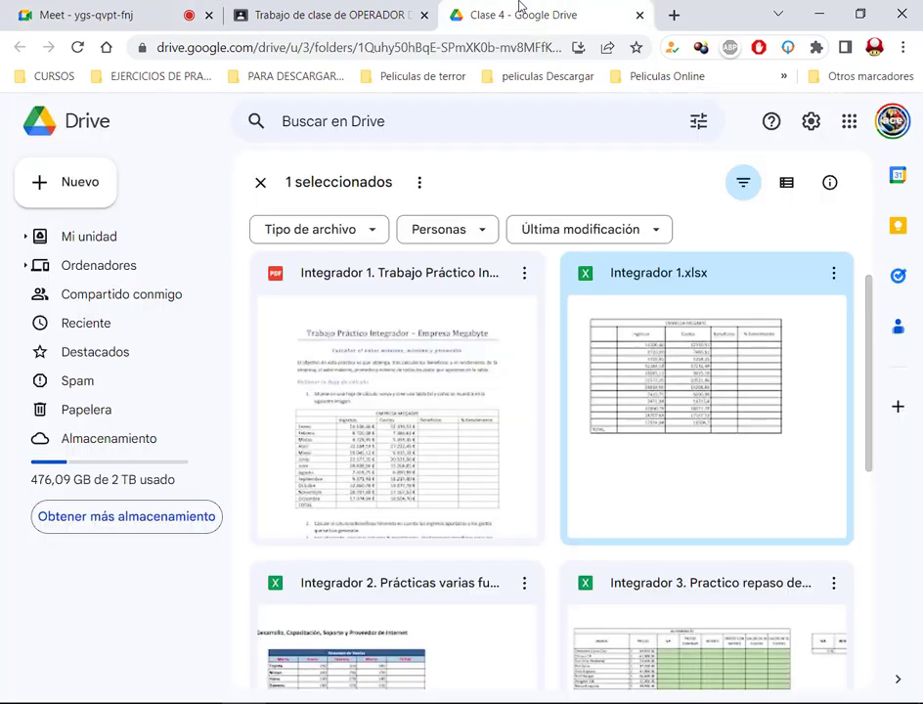
{"action": "scroll", "coordinate": [650, 335], "scroll_direction": "down", "scroll_amount": 3}
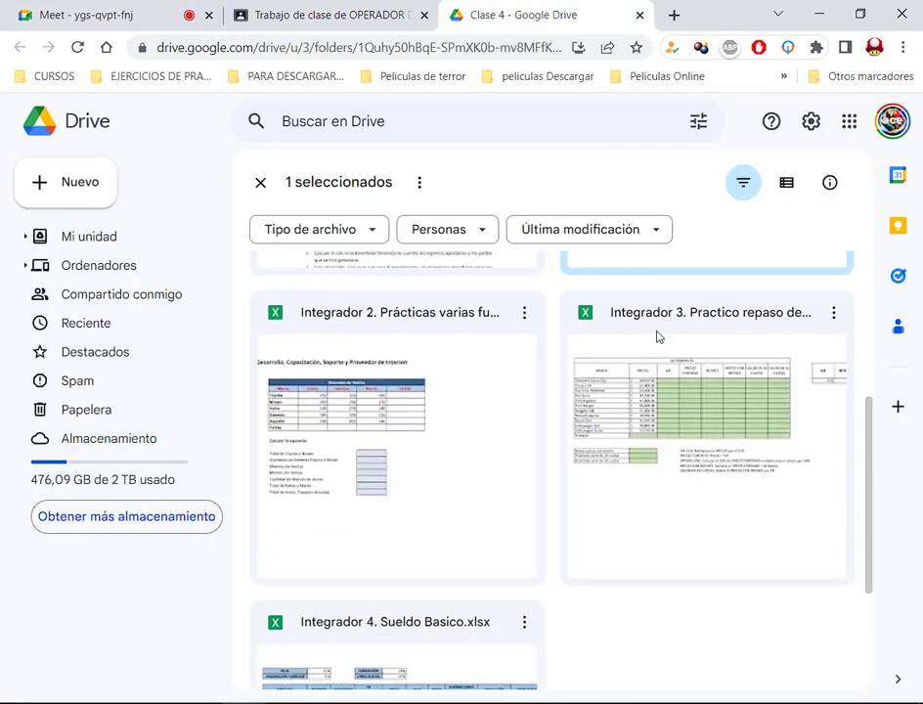
{"action": "scroll", "coordinate": [669, 398], "scroll_direction": "up", "scroll_amount": 3}
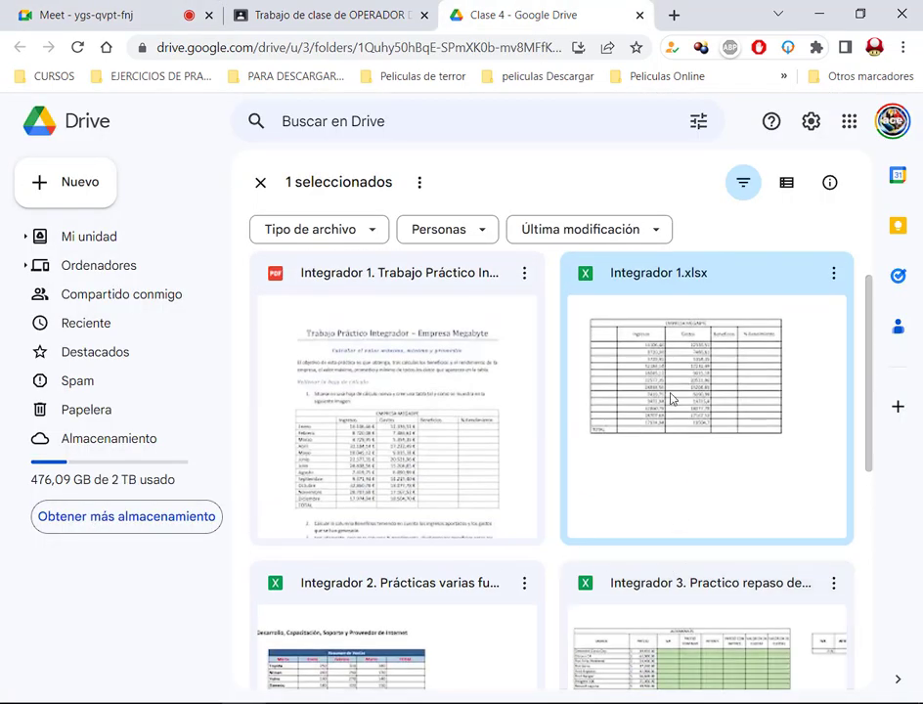
{"action": "scroll", "coordinate": [689, 401], "scroll_direction": "down", "scroll_amount": 2}
{"action": "scroll", "coordinate": [689, 400], "scroll_direction": "down", "scroll_amount": 2}
{"action": "left_click", "coordinate": [476, 453]}
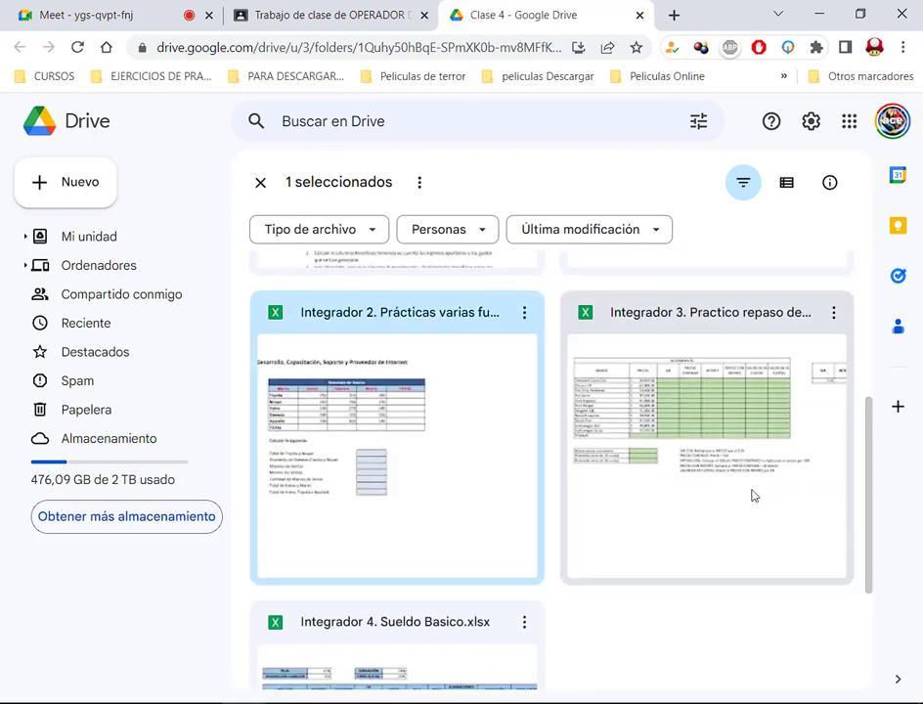
{"action": "scroll", "coordinate": [739, 489], "scroll_direction": "down", "scroll_amount": 1}
{"action": "scroll", "coordinate": [739, 489], "scroll_direction": "down", "scroll_amount": 1}
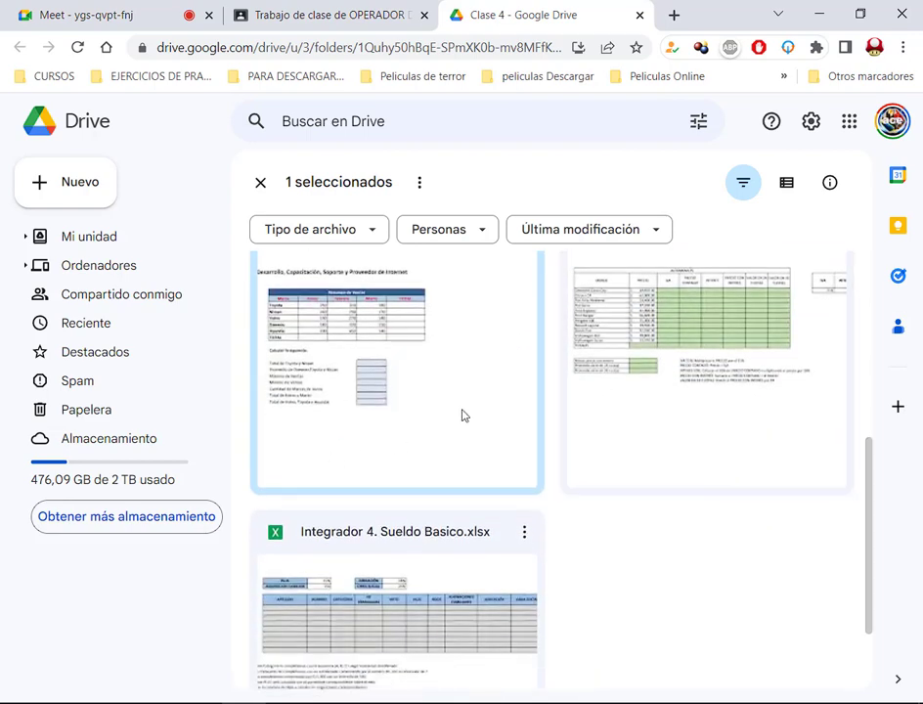
{"action": "left_click", "coordinate": [653, 605]}
{"action": "scroll", "coordinate": [743, 448], "scroll_direction": "up", "scroll_amount": 3}
{"action": "left_click", "coordinate": [422, 527]}
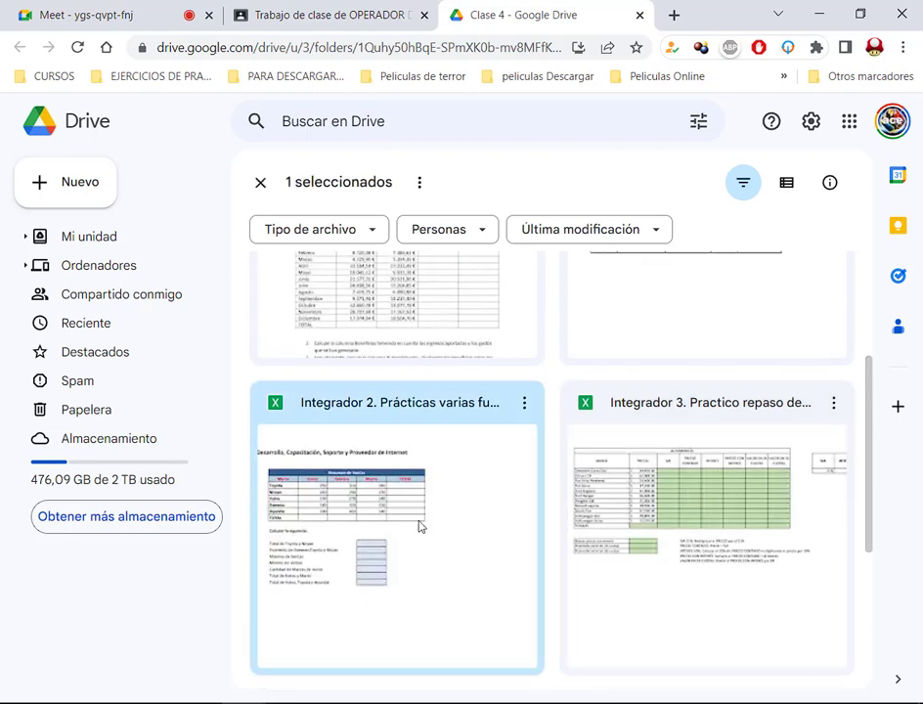
{"action": "left_click", "coordinate": [684, 518]}
{"action": "scroll", "coordinate": [617, 507], "scroll_direction": "down", "scroll_amount": 3}
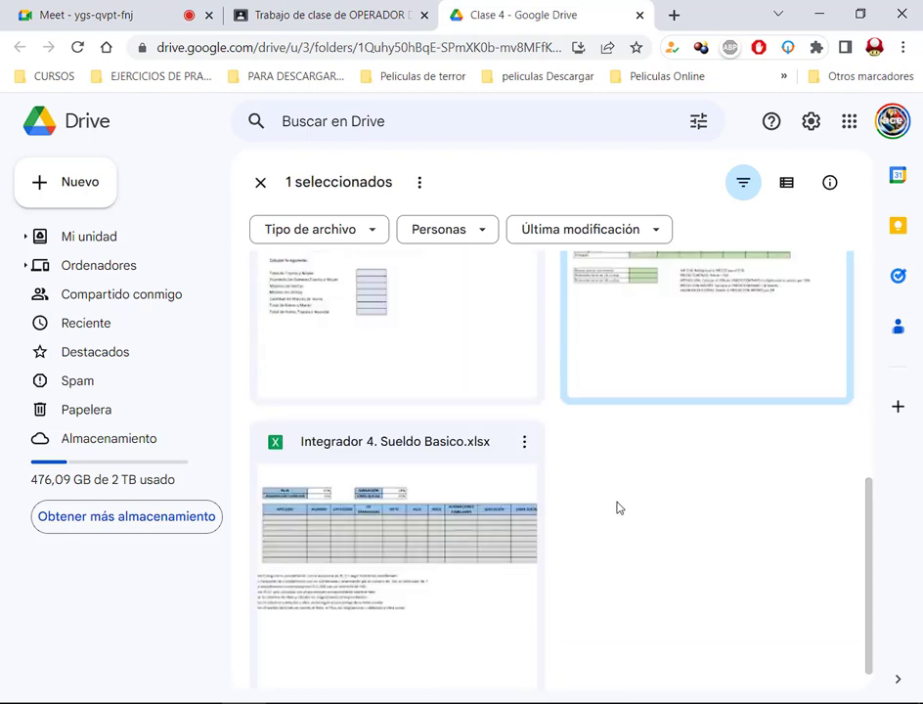
{"action": "left_click", "coordinate": [556, 487]}
{"action": "scroll", "coordinate": [612, 523], "scroll_direction": "up", "scroll_amount": 3}
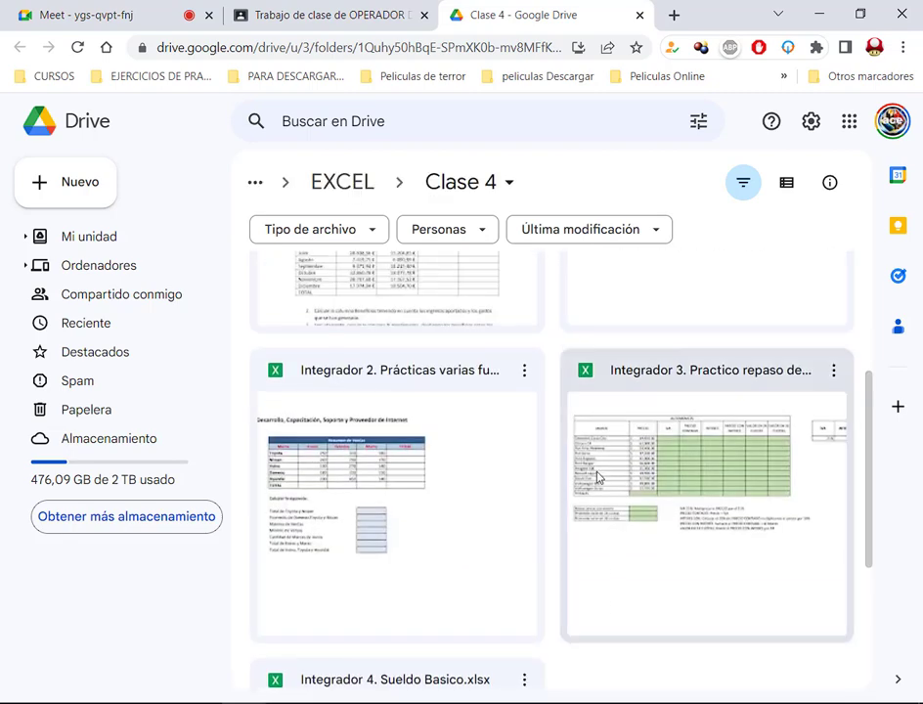
Check the Google Meet chat again and return to the Clase 4 folder in Drive to locate the Integrador 2 workbook.
{"action": "left_click", "coordinate": [178, 8]}
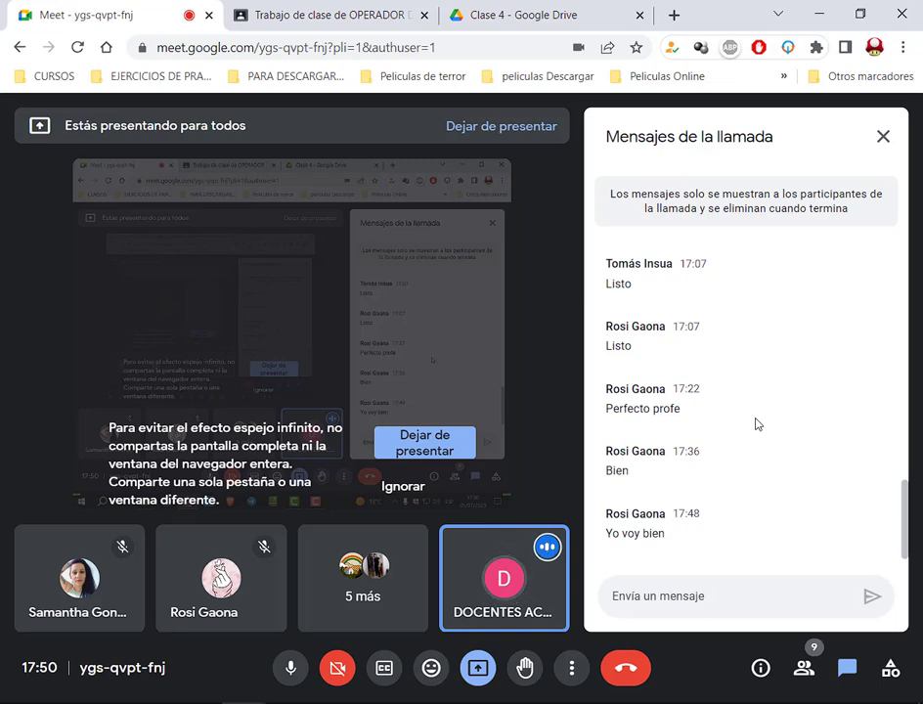
{"action": "left_click", "coordinate": [378, 12]}
{"action": "left_click", "coordinate": [525, 12]}
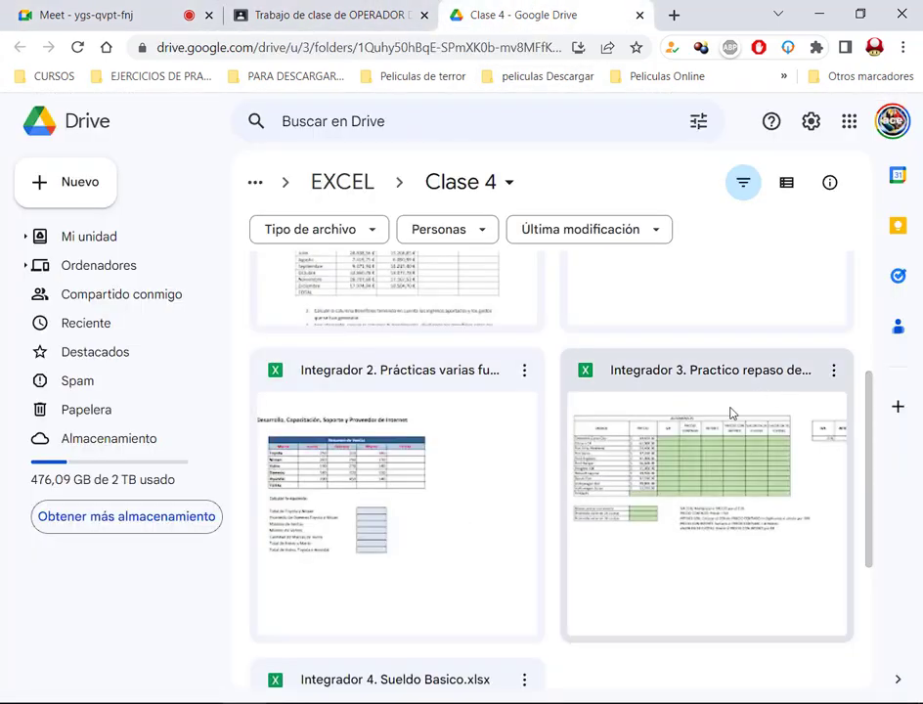
{"action": "scroll", "coordinate": [672, 536], "scroll_direction": "down", "scroll_amount": 2}
{"action": "scroll", "coordinate": [430, 499], "scroll_direction": "down", "scroll_amount": 1}
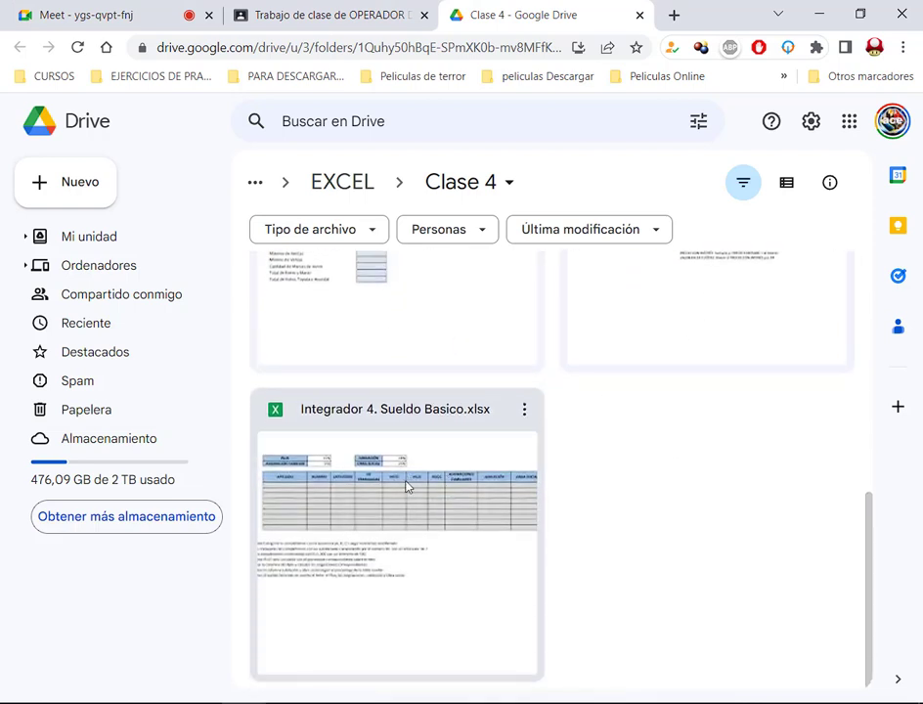
{"action": "scroll", "coordinate": [712, 505], "scroll_direction": "up", "scroll_amount": 2}
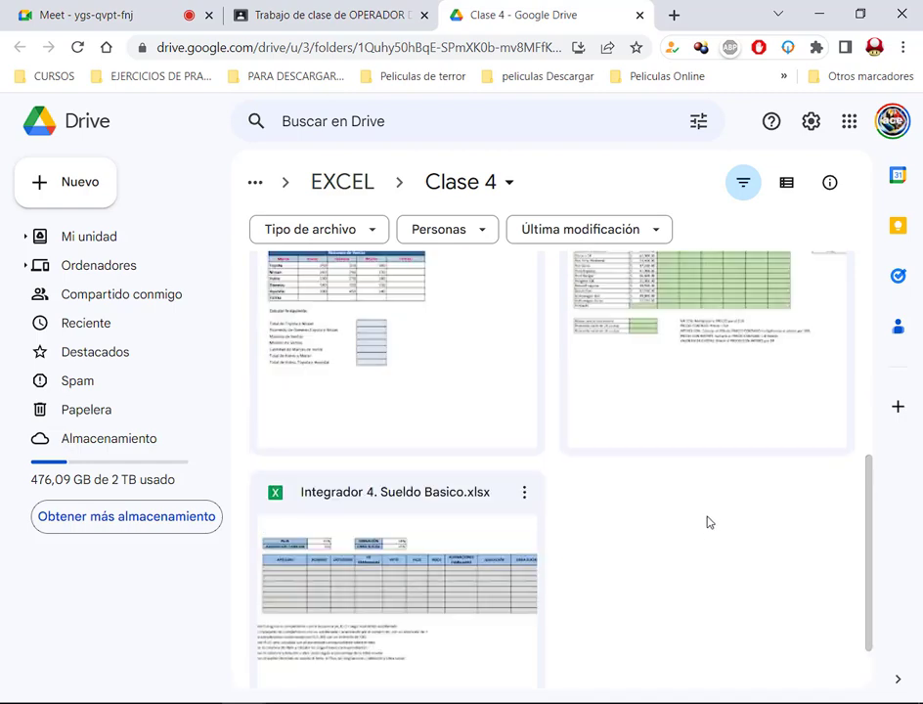
{"action": "left_click", "coordinate": [506, 437]}
{"action": "left_click", "coordinate": [622, 448]}
{"action": "scroll", "coordinate": [662, 521], "scroll_direction": "up", "scroll_amount": 2}
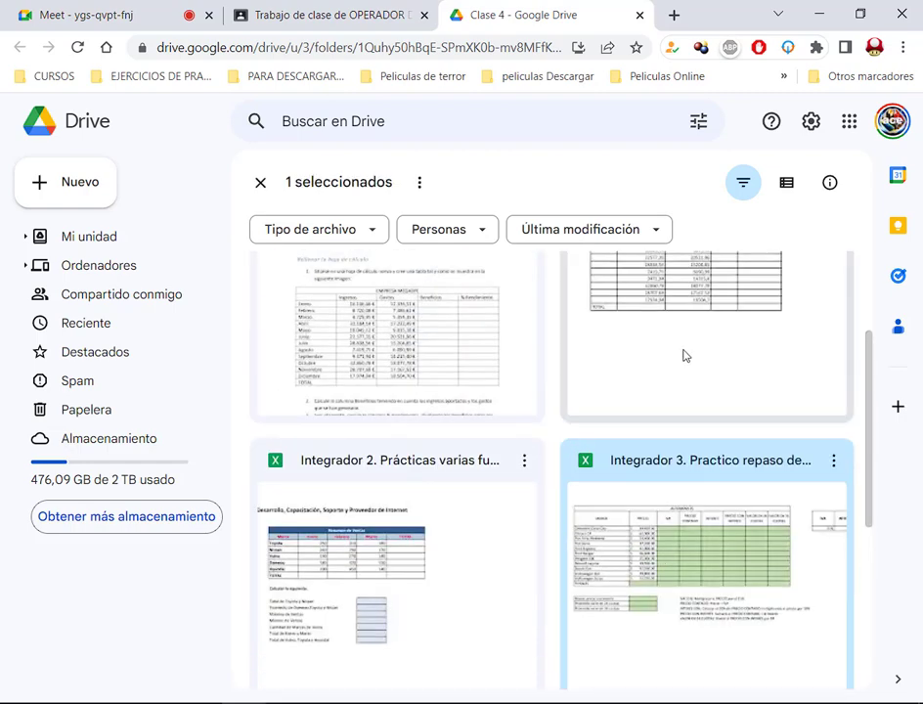
Download the Integrador 2. Prácticas varias funciones basicas.xlsx workbook from the Clase 4 folder and open it in Excel.
{"action": "double_click", "coordinate": [381, 513]}
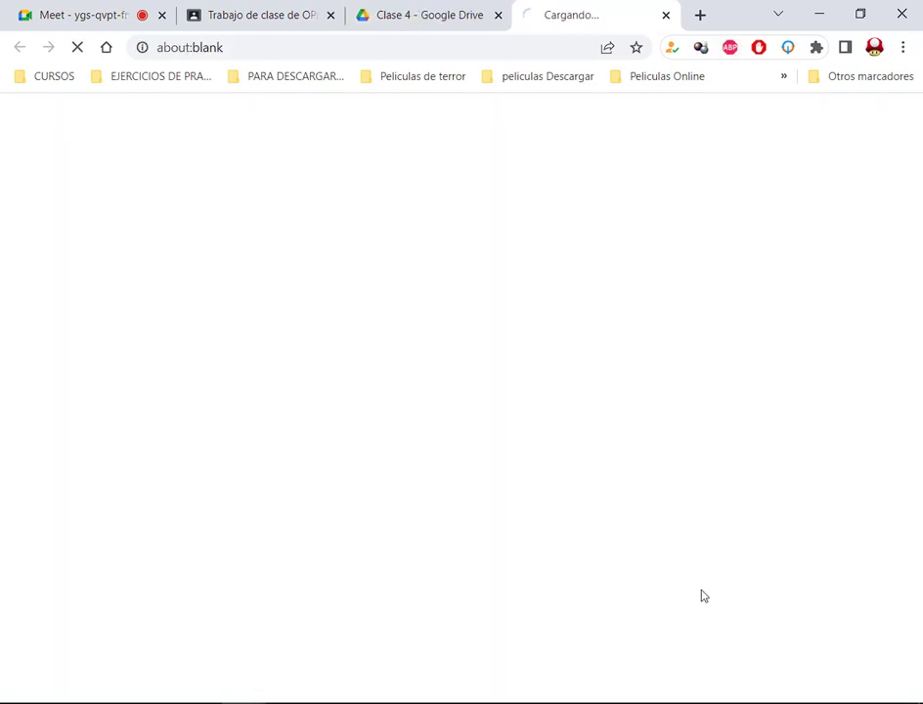
{"action": "left_click", "coordinate": [664, 16]}
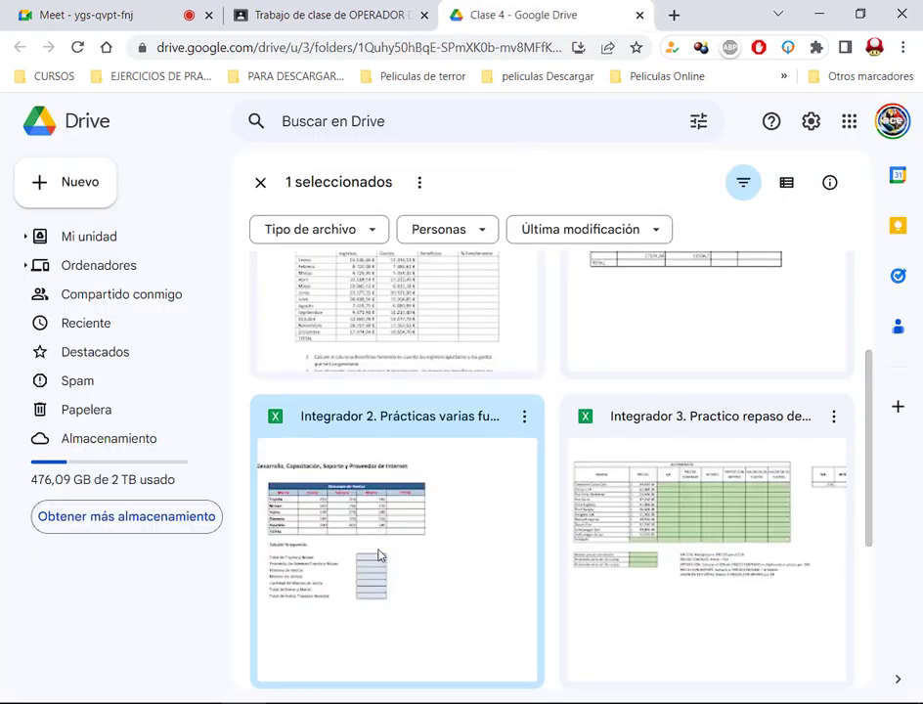
{"action": "right_click", "coordinate": [422, 559]}
{"action": "left_click", "coordinate": [523, 480]}
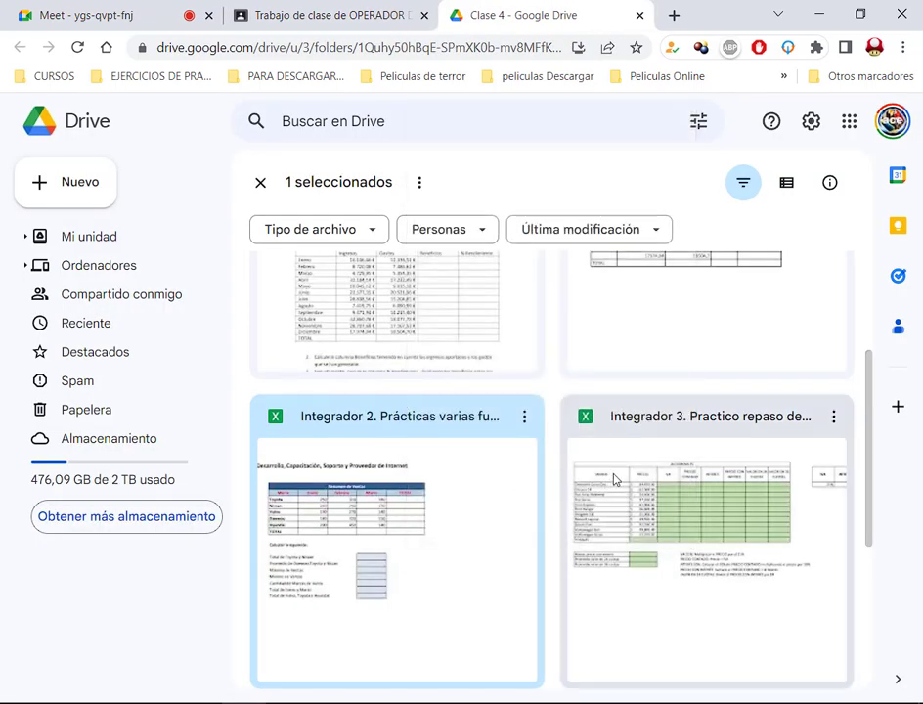
{"action": "scroll", "coordinate": [614, 479], "scroll_direction": "down", "scroll_amount": 1}
{"action": "left_click", "coordinate": [97, 689]}
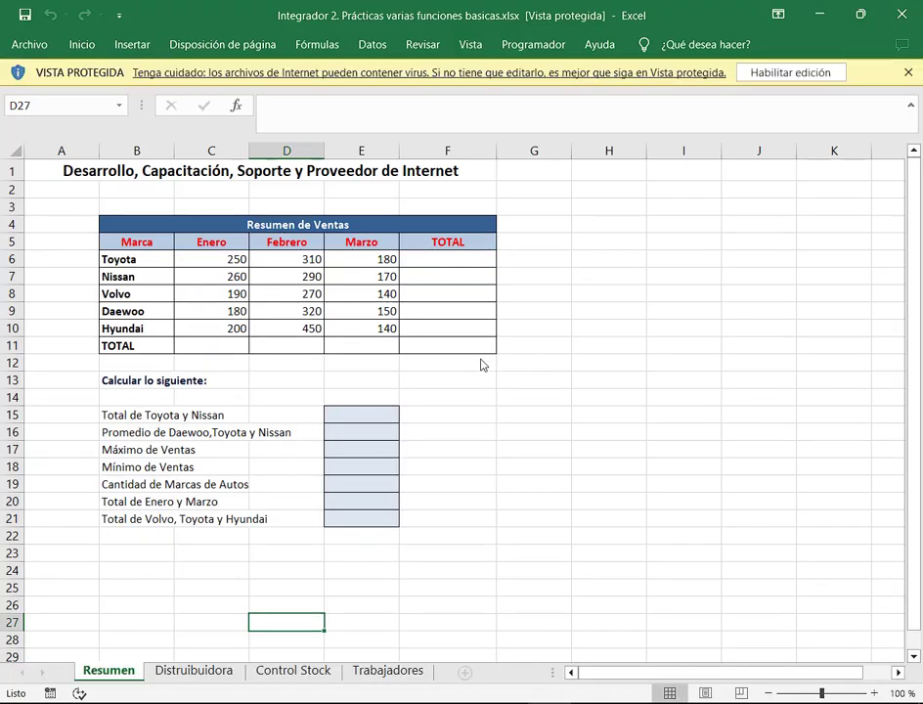
Enable editing of the Integrador 2 workbook and enlarge the Resumen sheet to 120 %.
{"action": "left_click", "coordinate": [805, 78]}
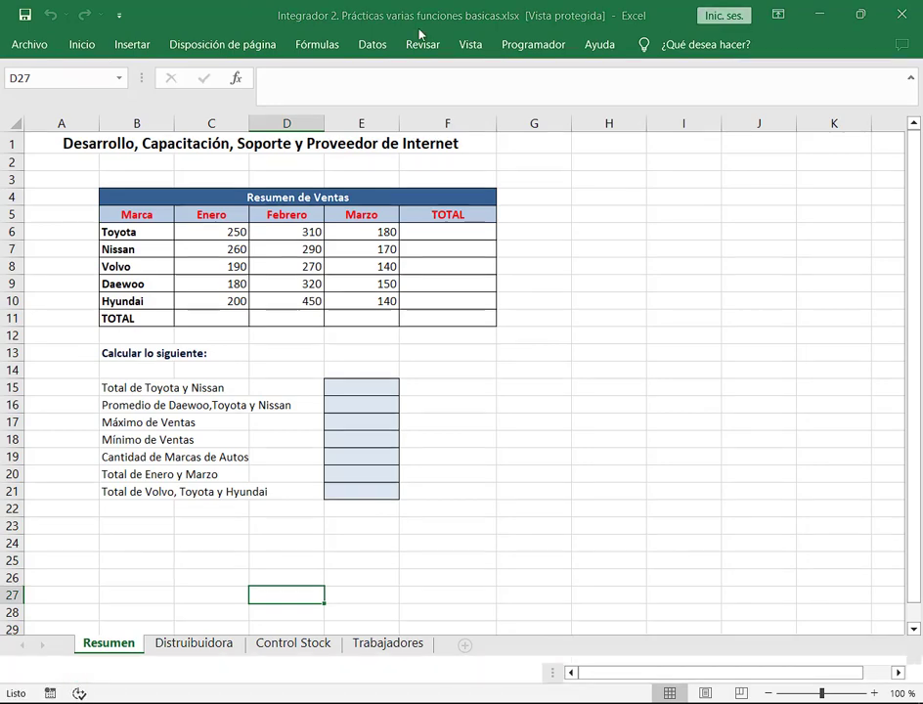
{"action": "left_click", "coordinate": [874, 693]}
{"action": "left_click", "coordinate": [873, 692]}
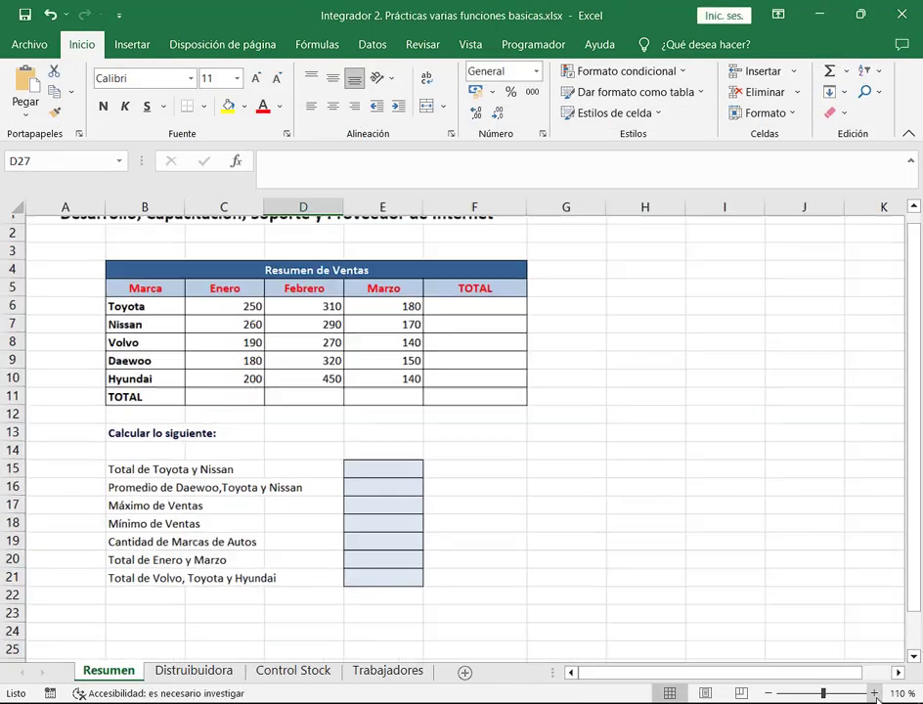
Point out the Resumen, Distruibuidora, Control Stock and Trabajadores sheets with temporary on-screen marks and clear the marks.
{"action": "left_click_drag", "start_coordinate": [675, 675], "coordinate": [575, 675]}
{"action": "mouse_move", "coordinate": [75, 662]}
{"action": "left_mouse_down"}
{"action": "mouse_move", "coordinate": [149, 685]}
{"action": "mouse_move", "coordinate": [434, 690]}
{"action": "left_mouse_up"}
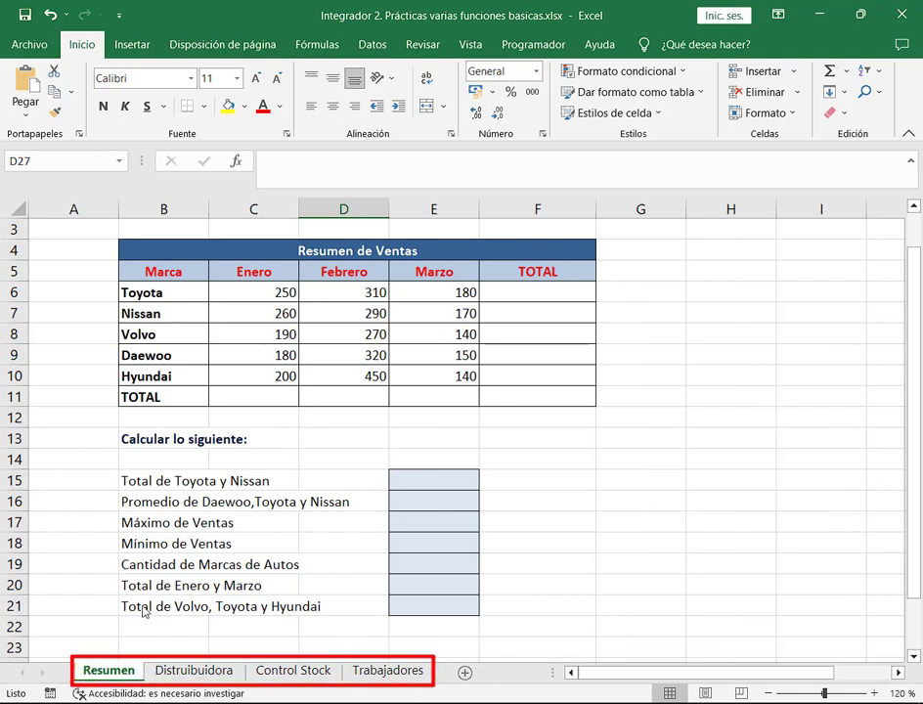
{"action": "left_click_drag", "start_coordinate": [143, 611], "coordinate": [120, 657]}
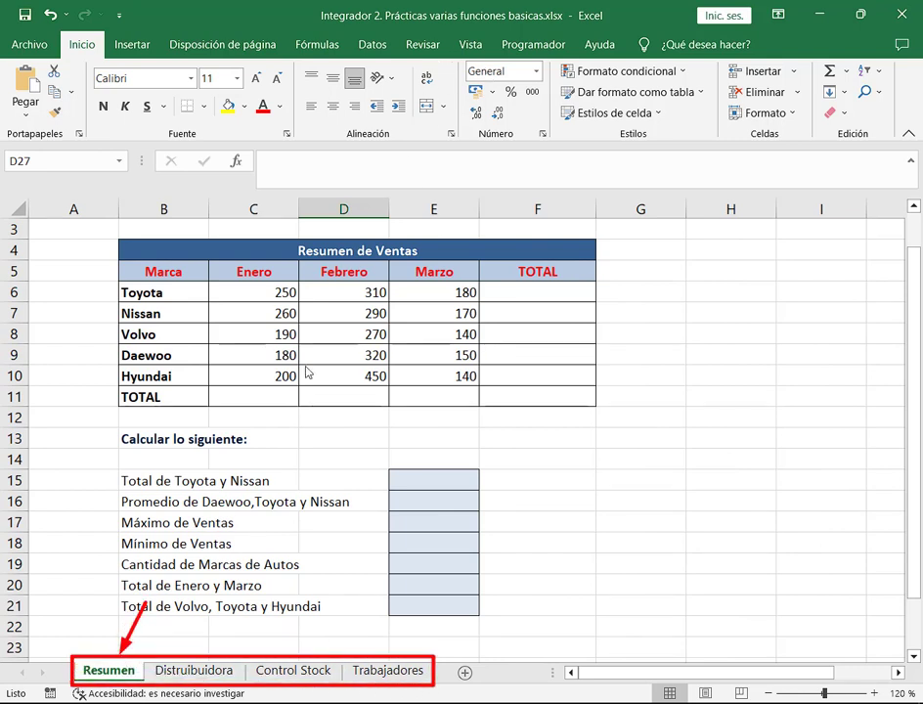
{"action": "left_click_drag", "start_coordinate": [212, 614], "coordinate": [211, 646]}
{"action": "left_click_drag", "start_coordinate": [302, 614], "coordinate": [302, 653]}
{"action": "left_click_drag", "start_coordinate": [393, 600], "coordinate": [394, 659]}
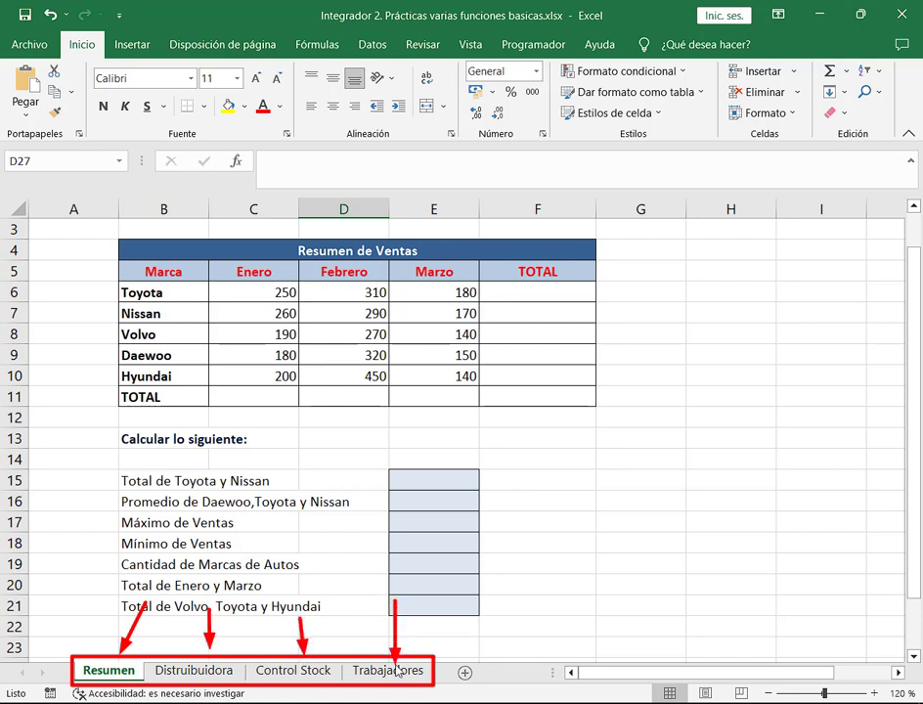
{"action": "key", "text": "Escape"}
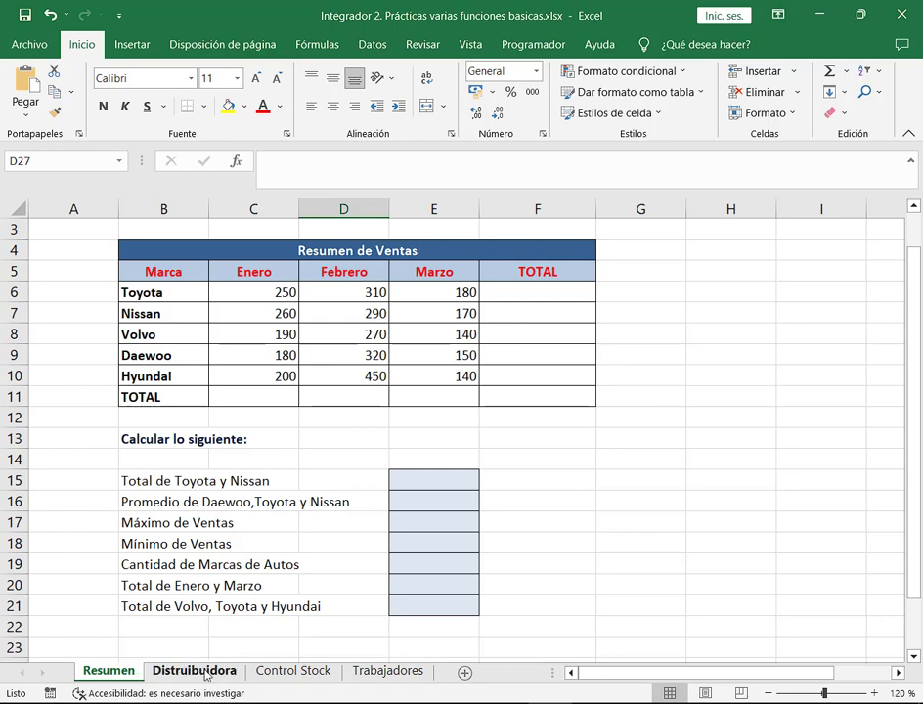
Look through the Distruibuidora, Control Stock and Trabajadores sheets and return to the Resumen sheet.
{"action": "left_click", "coordinate": [195, 671]}
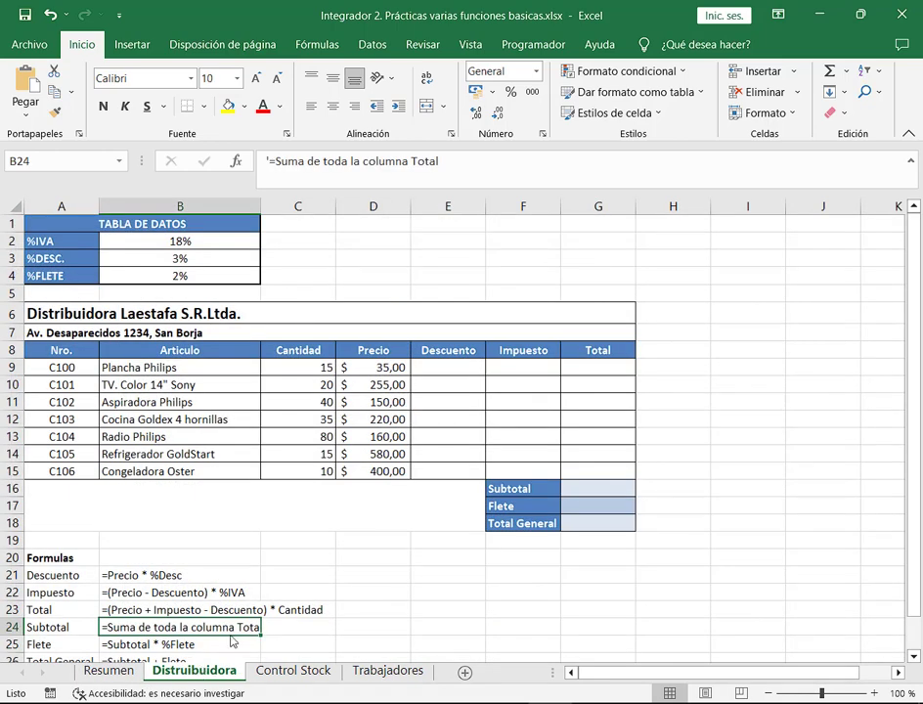
{"action": "left_click", "coordinate": [293, 671]}
{"action": "left_click", "coordinate": [391, 671]}
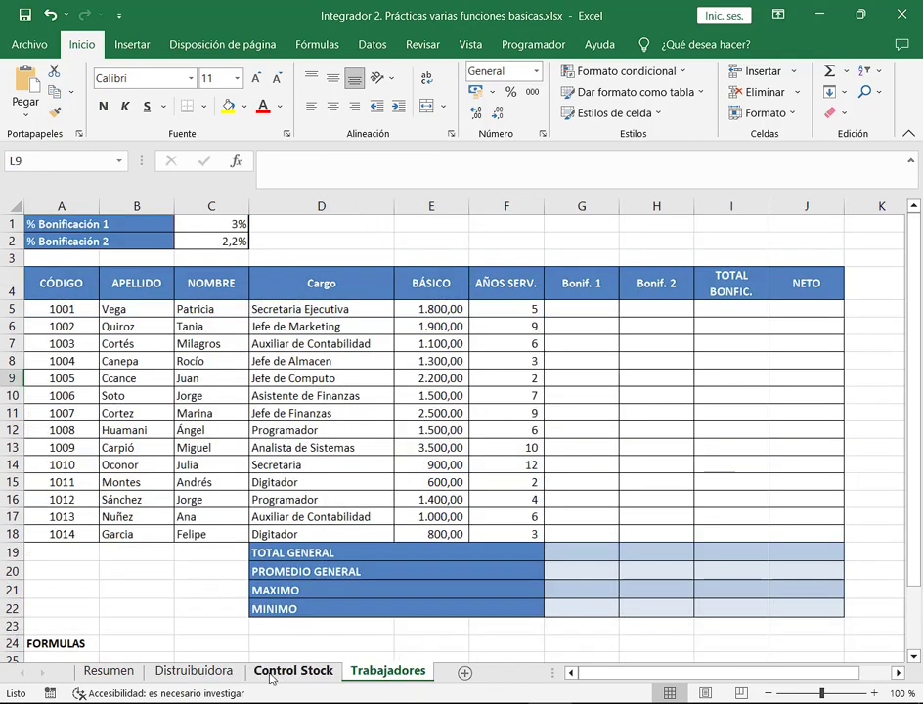
{"action": "left_click", "coordinate": [274, 674]}
{"action": "left_click", "coordinate": [200, 674]}
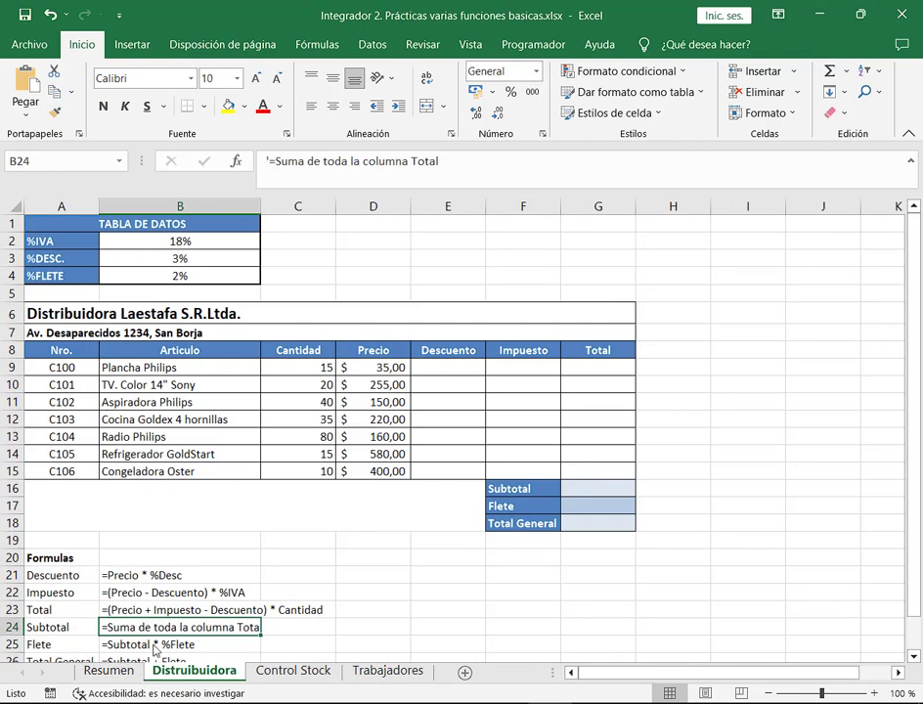
{"action": "key", "text": "Down"}
{"action": "key", "text": "Down"}
{"action": "left_click", "coordinate": [118, 673]}
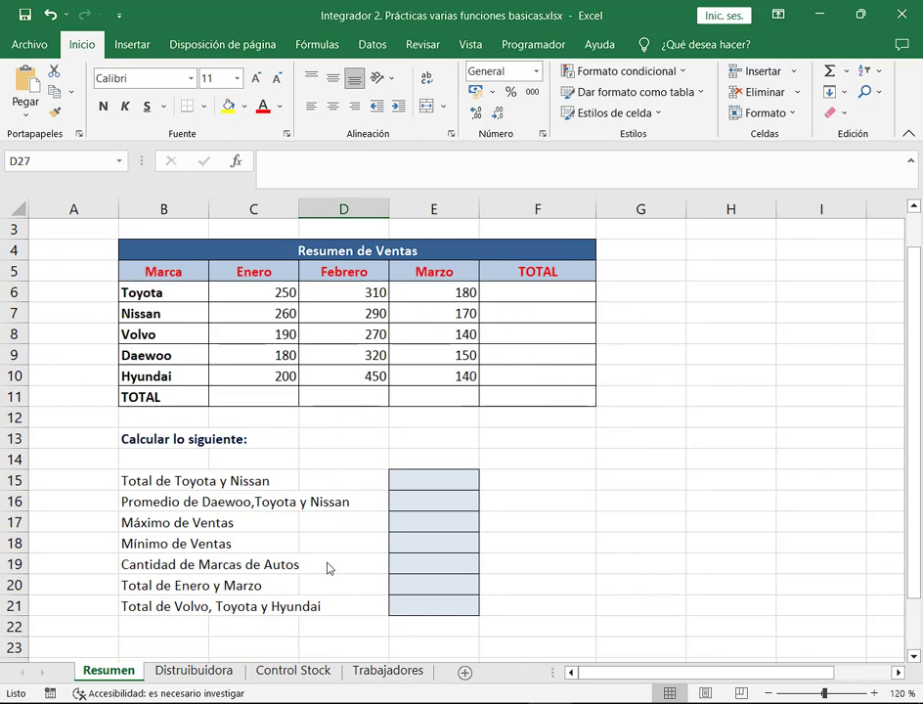
Examine the %IVA, %DESC. and %FLETE values in the Distruibuidora sheet's TABLA DE DATOS and show the Control Stock sheet.
{"action": "left_click", "coordinate": [218, 674]}
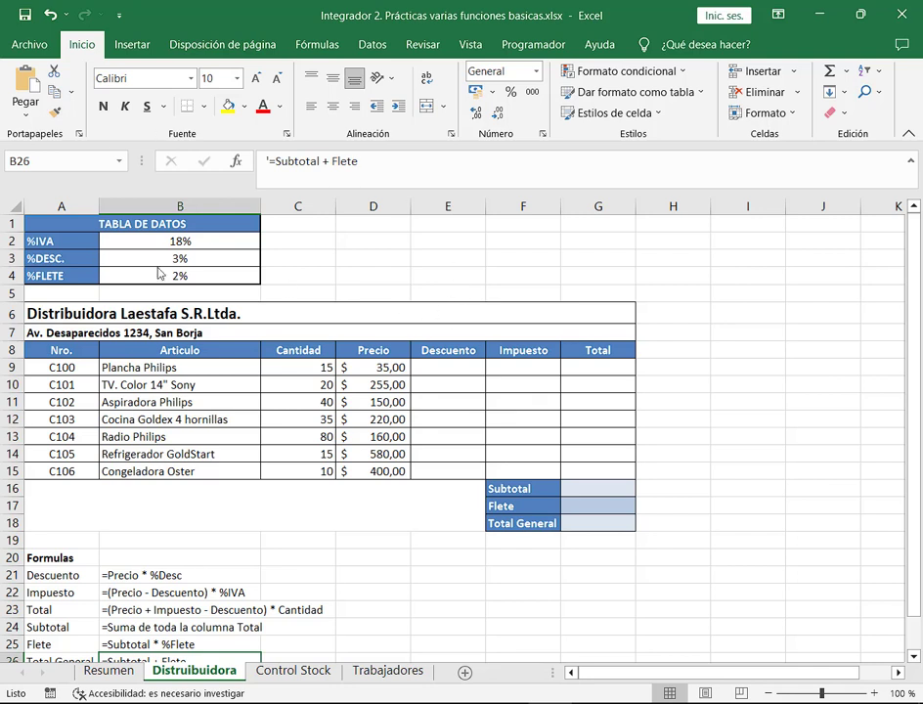
{"action": "left_click_drag", "start_coordinate": [112, 229], "coordinate": [98, 238]}
{"action": "left_click_drag", "start_coordinate": [20, 212], "coordinate": [265, 293]}
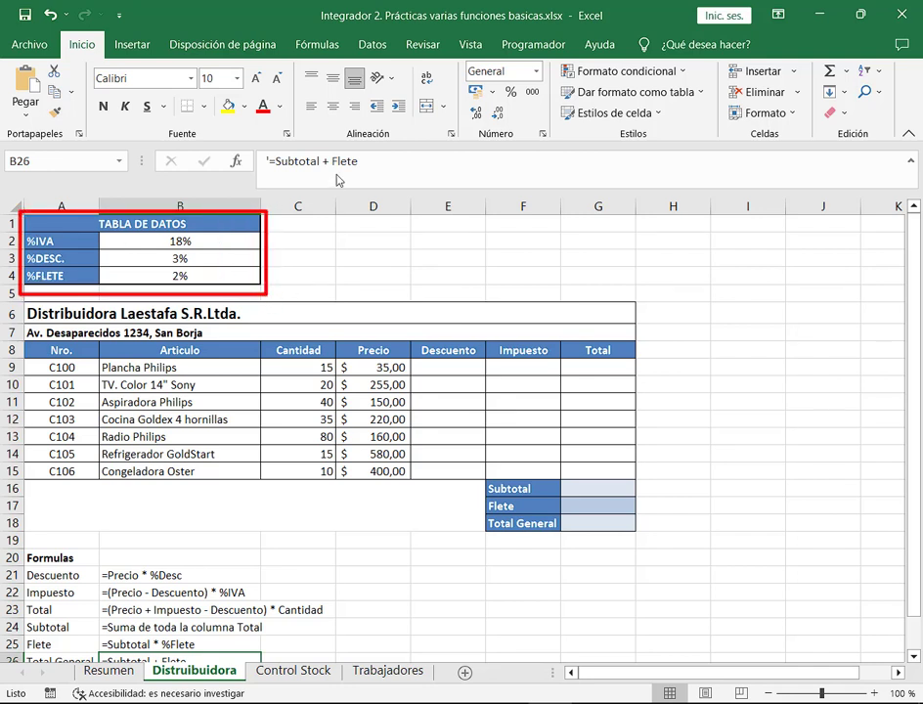
{"action": "left_click_drag", "start_coordinate": [332, 230], "coordinate": [263, 236]}
{"action": "mouse_move", "coordinate": [325, 259]}
{"action": "left_mouse_down"}
{"action": "mouse_move", "coordinate": [262, 260]}
{"action": "mouse_move", "coordinate": [252, 284]}
{"action": "left_mouse_up"}
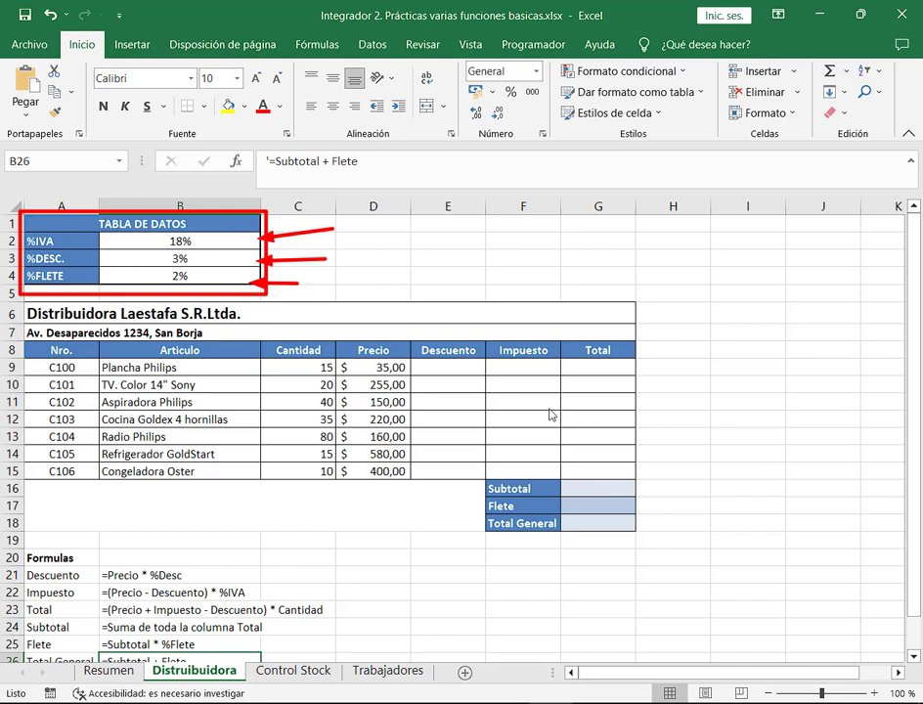
{"action": "key", "text": "Escape"}
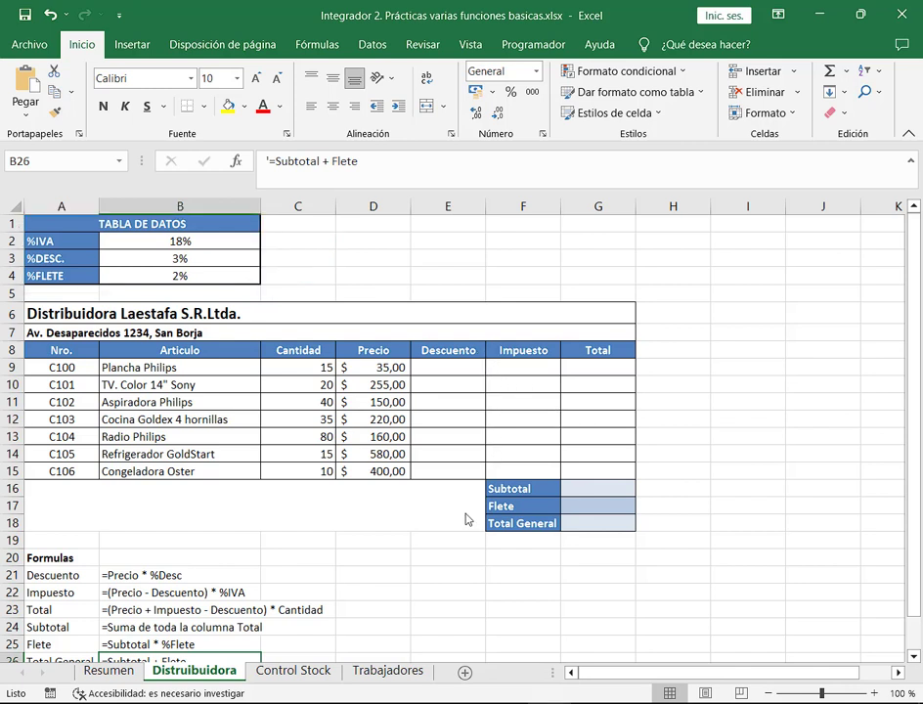
{"action": "left_click_drag", "start_coordinate": [180, 246], "coordinate": [188, 279]}
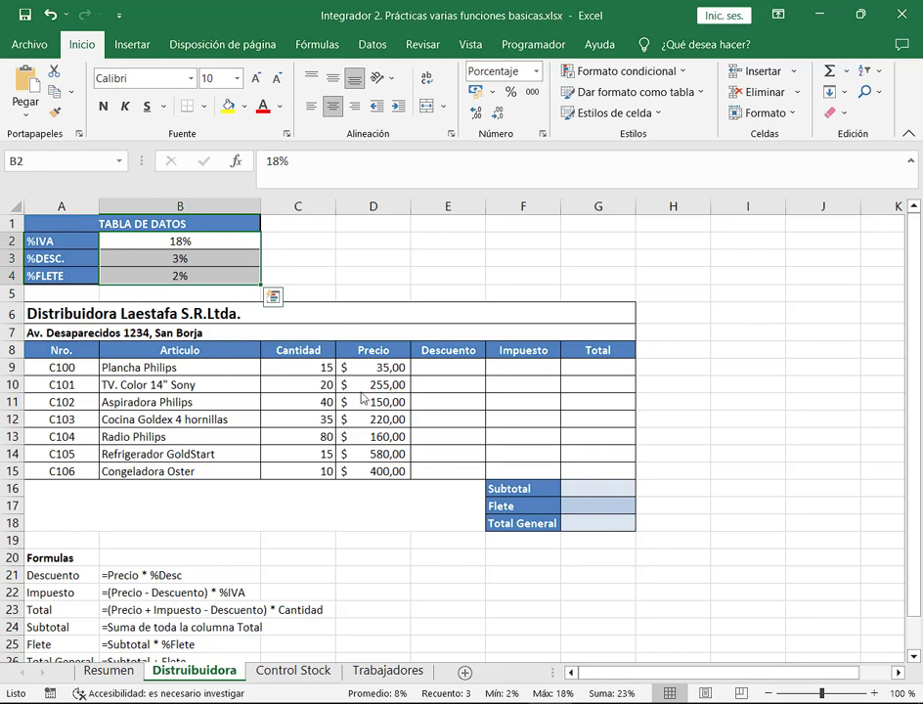
{"action": "left_click", "coordinate": [295, 671]}
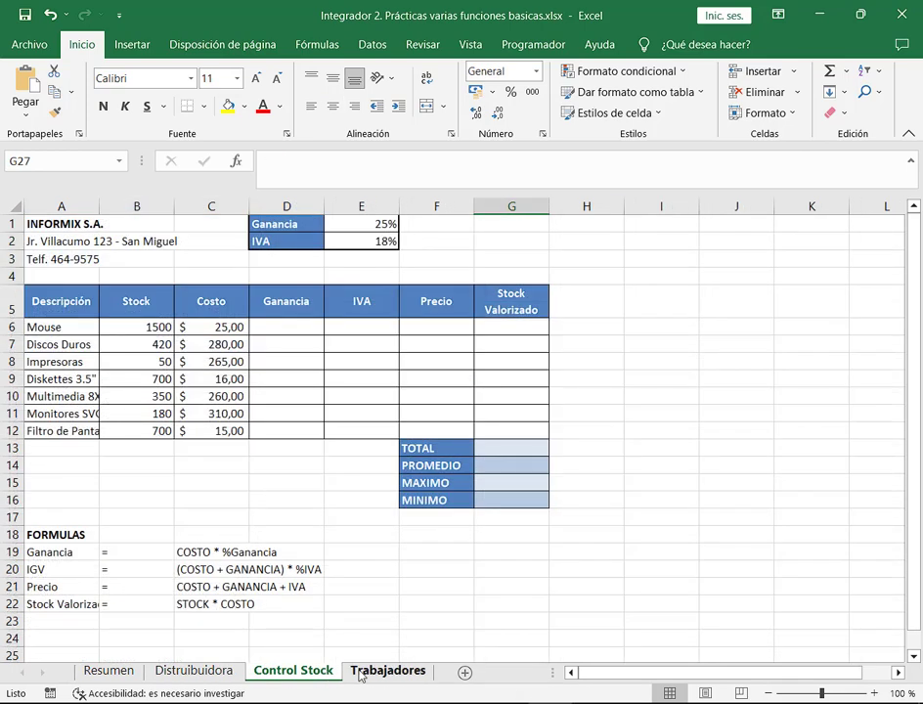
Point out the Distruibuidora sheet's Formulas list and its empty Descuento, Impuesto and Total columns with temporary marks and clear them.
{"action": "left_click", "coordinate": [372, 673]}
{"action": "left_click", "coordinate": [224, 673]}
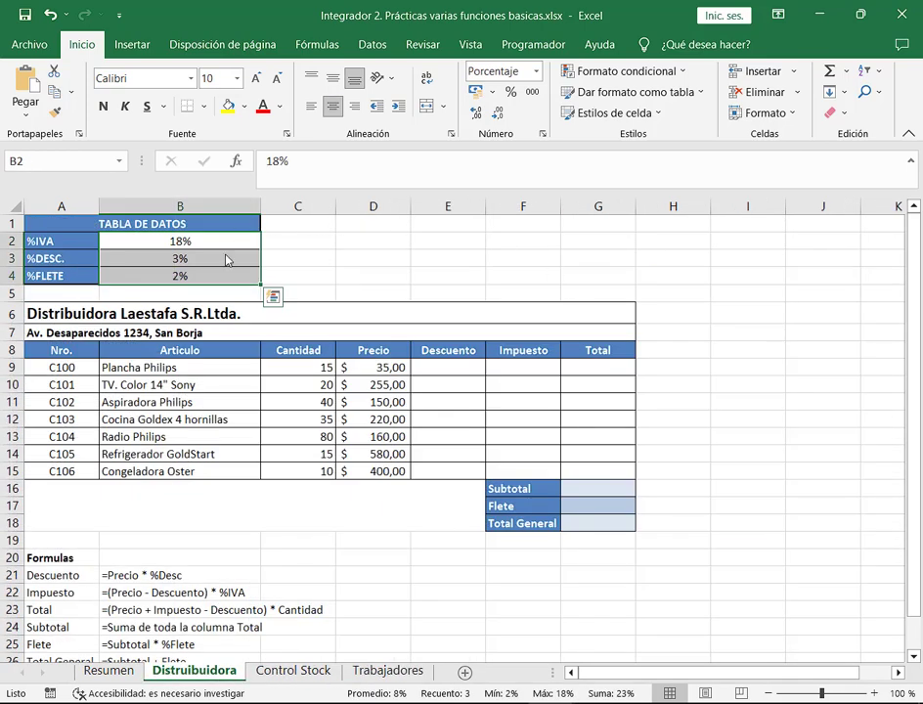
{"action": "left_click", "coordinate": [272, 499]}
{"action": "scroll", "coordinate": [163, 482], "scroll_direction": "down", "scroll_amount": 1}
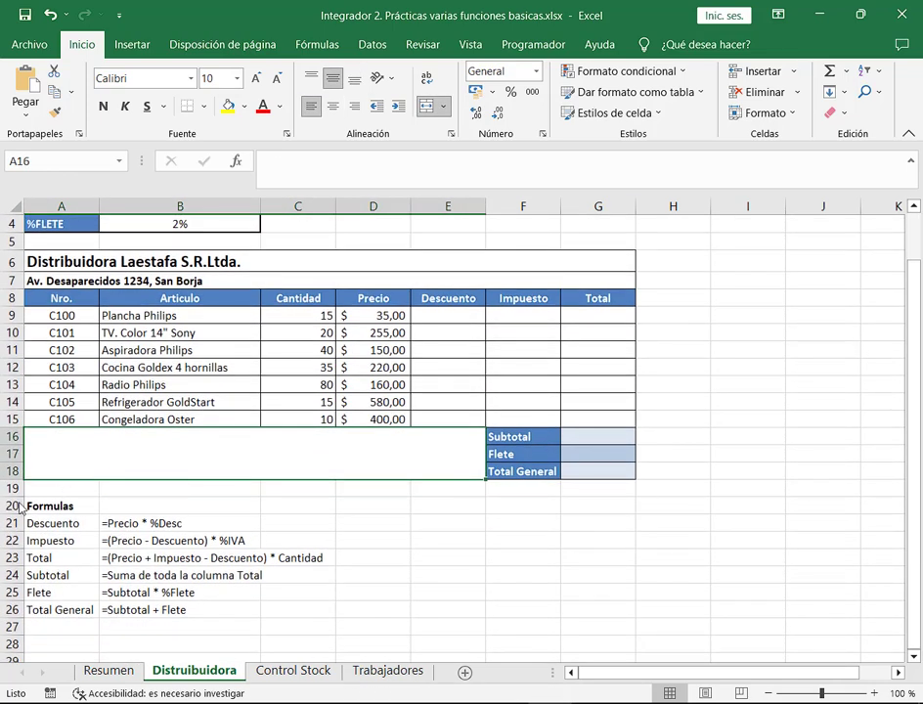
{"action": "mouse_move", "coordinate": [19, 505]}
{"action": "left_mouse_down"}
{"action": "mouse_move", "coordinate": [294, 631]}
{"action": "mouse_move", "coordinate": [345, 639]}
{"action": "left_mouse_up"}
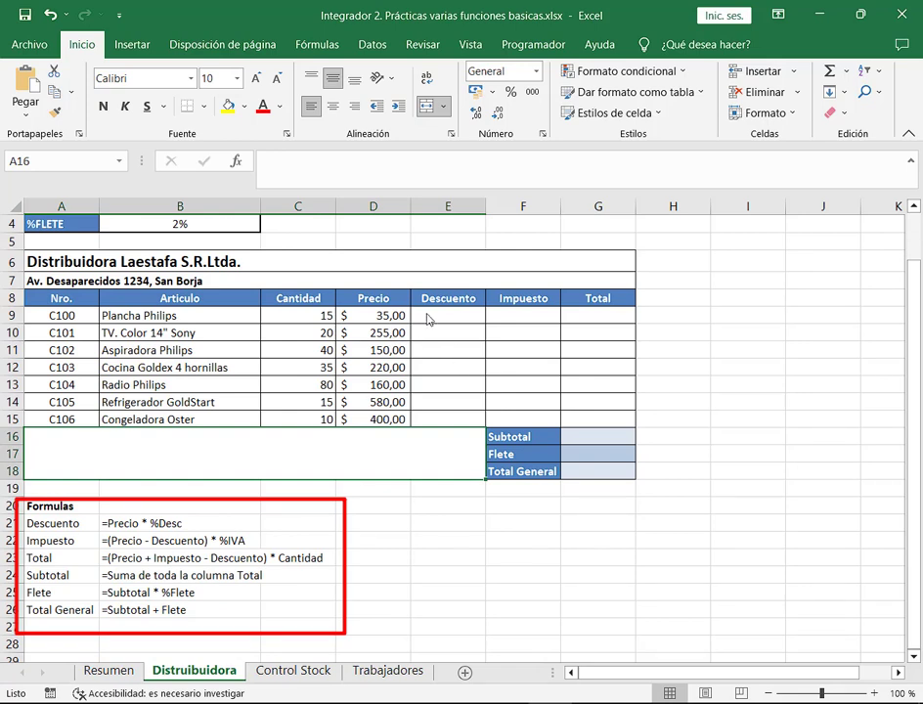
{"action": "left_click_drag", "start_coordinate": [411, 314], "coordinate": [457, 408]}
{"action": "left_click_drag", "start_coordinate": [514, 329], "coordinate": [568, 414]}
{"action": "left_click_drag", "start_coordinate": [614, 336], "coordinate": [628, 381]}
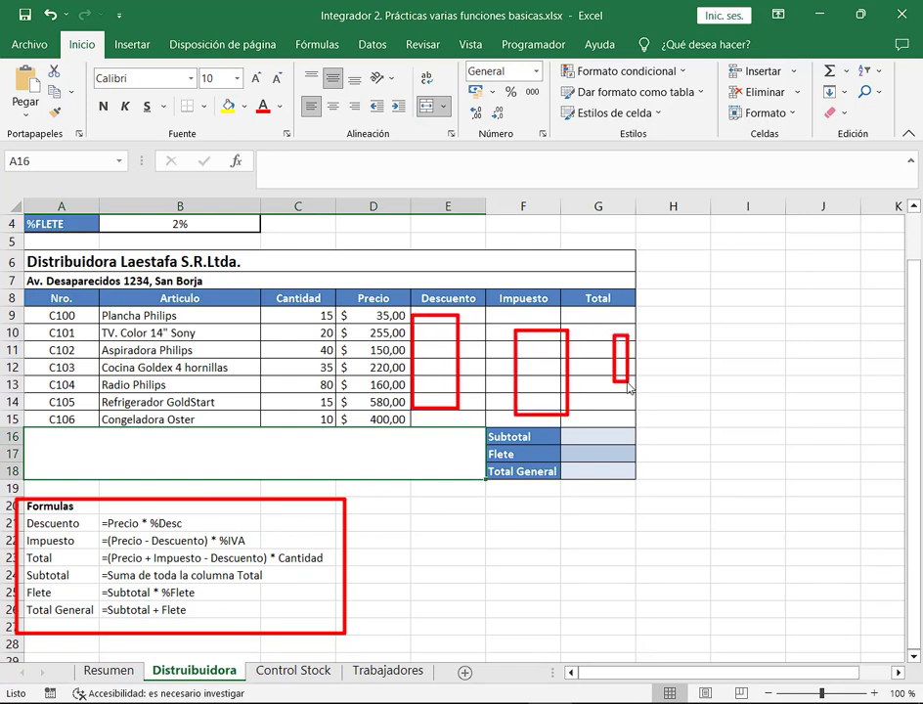
{"action": "key", "text": "Escape"}
Point out the Ganancia and IVA percentages, the IGV formula label and the IVA column heading on the Control Stock sheet.
{"action": "left_click", "coordinate": [303, 673]}
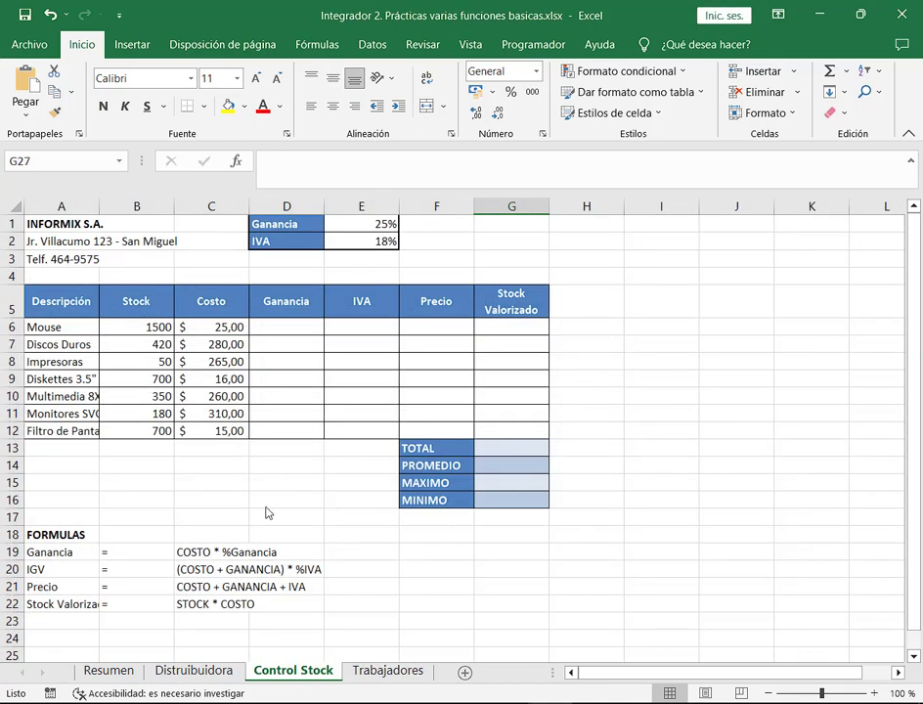
{"action": "left_click_drag", "start_coordinate": [246, 213], "coordinate": [409, 253]}
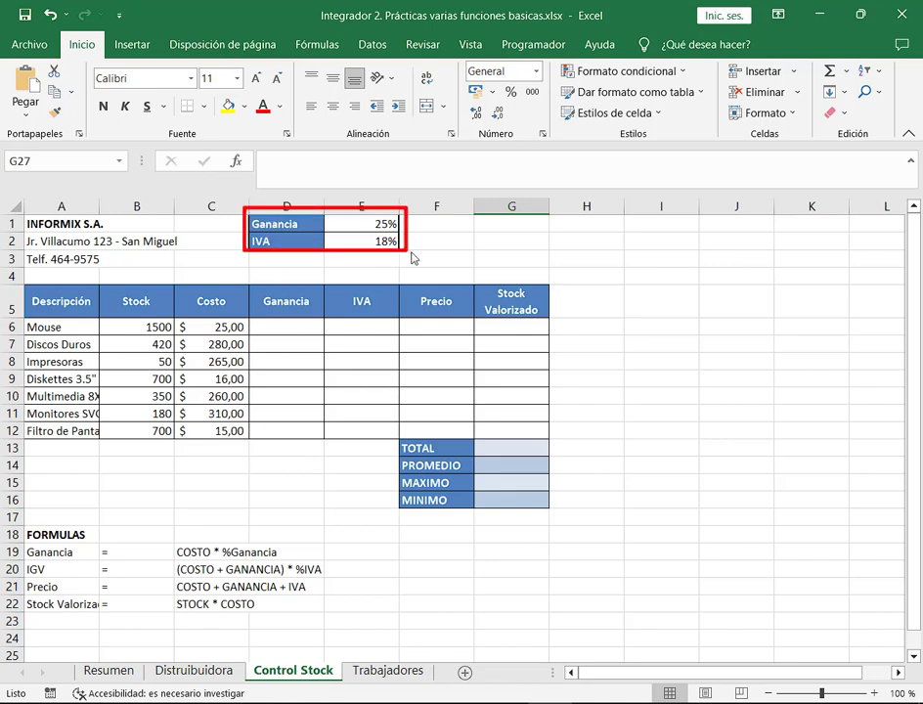
{"action": "left_click_drag", "start_coordinate": [23, 560], "coordinate": [50, 580]}
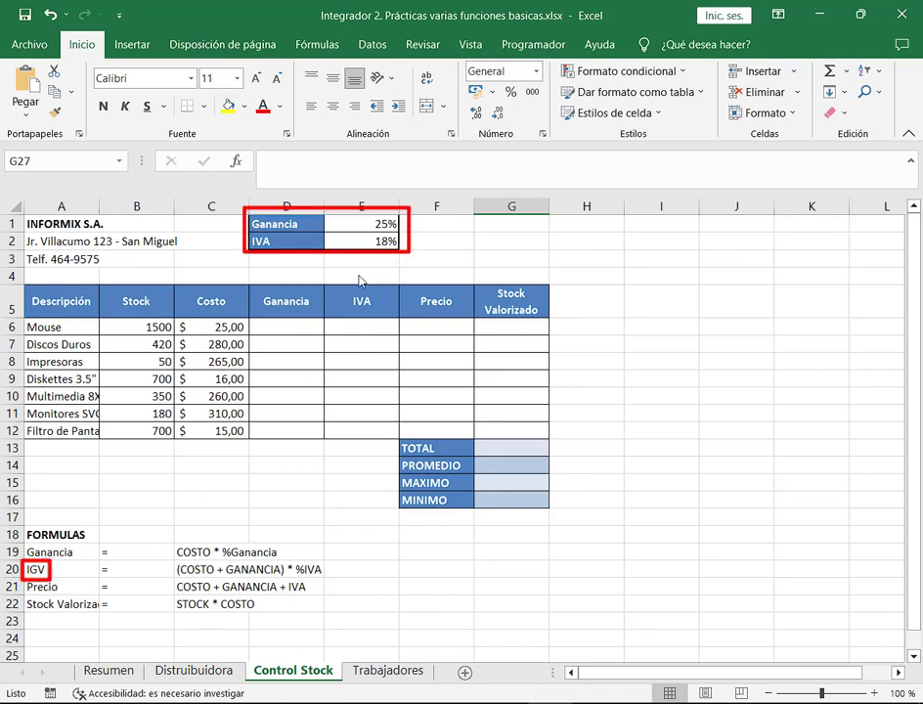
{"action": "mouse_move", "coordinate": [346, 290]}
{"action": "left_mouse_down"}
{"action": "mouse_move", "coordinate": [372, 299]}
{"action": "mouse_move", "coordinate": [380, 315]}
{"action": "left_mouse_up"}
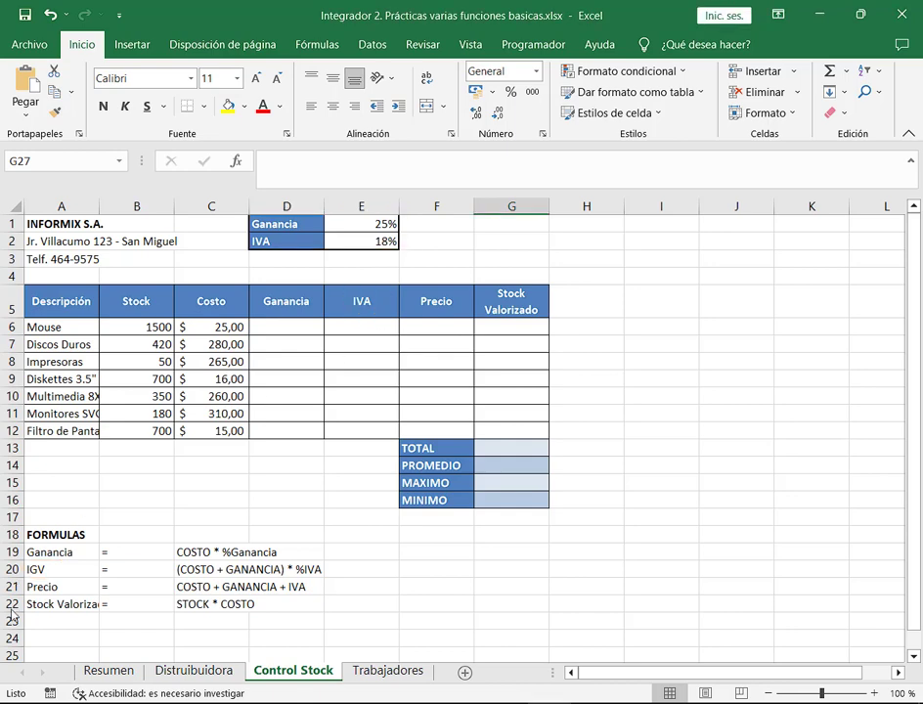
Examine the Trabajadores sheet's bonus formulas and its empty Bonif., TOTAL BONFIC. and NETO columns, and return to the Resumen sheet.
{"action": "left_click", "coordinate": [387, 670]}
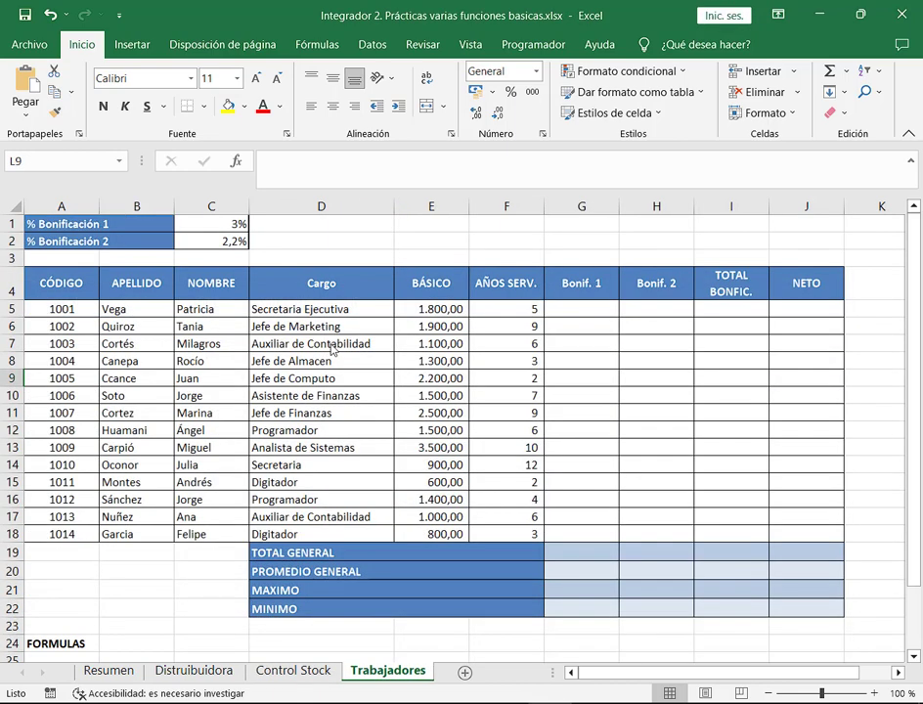
{"action": "scroll", "coordinate": [293, 351], "scroll_direction": "down", "scroll_amount": 3}
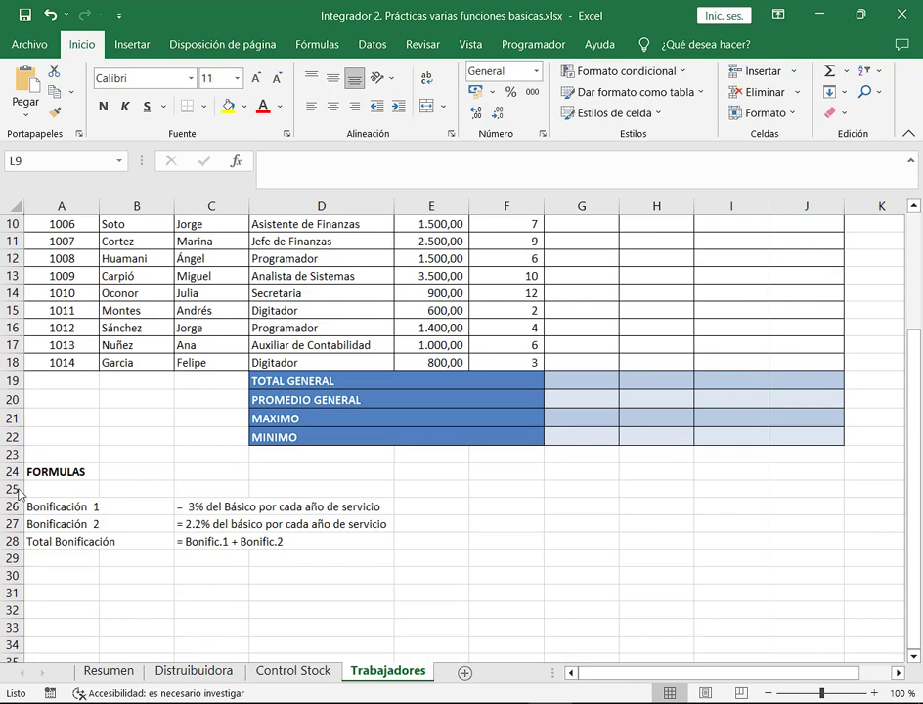
{"action": "mouse_move", "coordinate": [24, 488]}
{"action": "left_mouse_down"}
{"action": "mouse_move", "coordinate": [387, 565]}
{"action": "mouse_move", "coordinate": [401, 578]}
{"action": "left_mouse_up"}
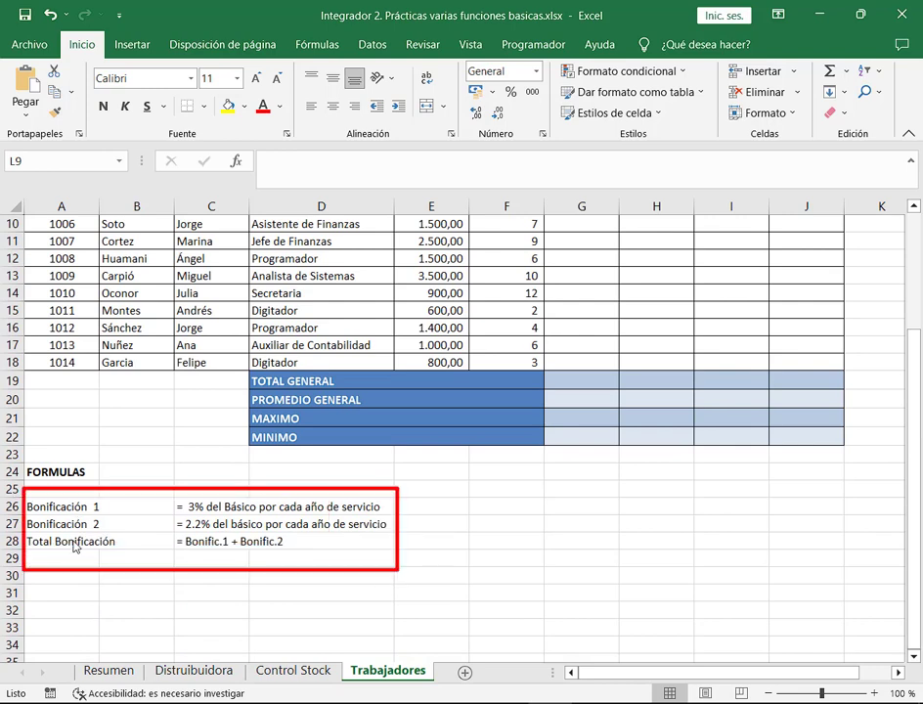
{"action": "scroll", "coordinate": [137, 533], "scroll_direction": "up", "scroll_amount": 3}
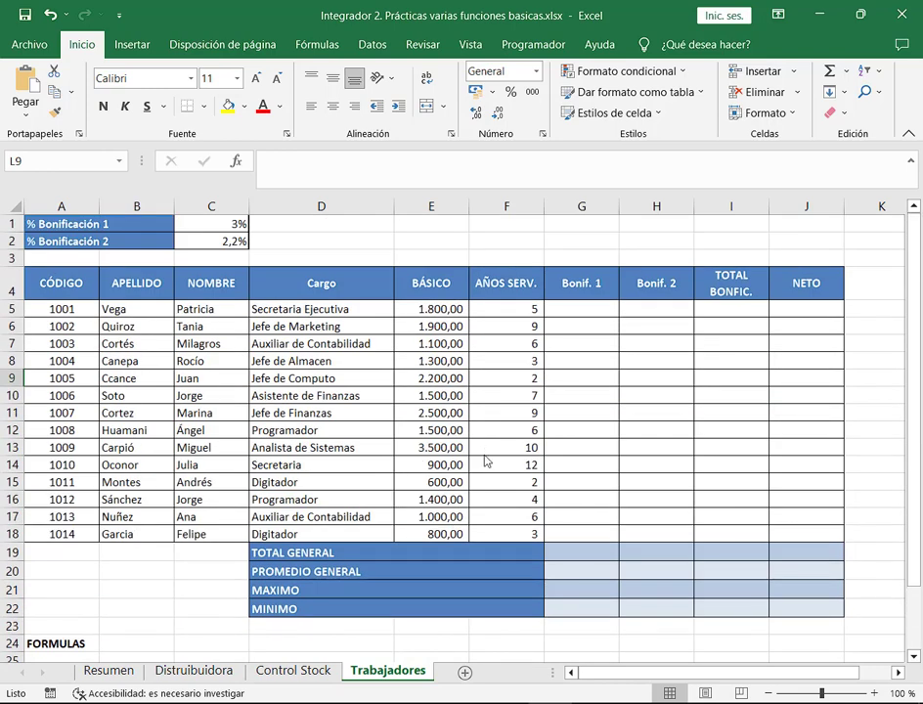
{"action": "left_click_drag", "start_coordinate": [590, 307], "coordinate": [582, 378]}
{"action": "left_click_drag", "start_coordinate": [731, 326], "coordinate": [758, 346]}
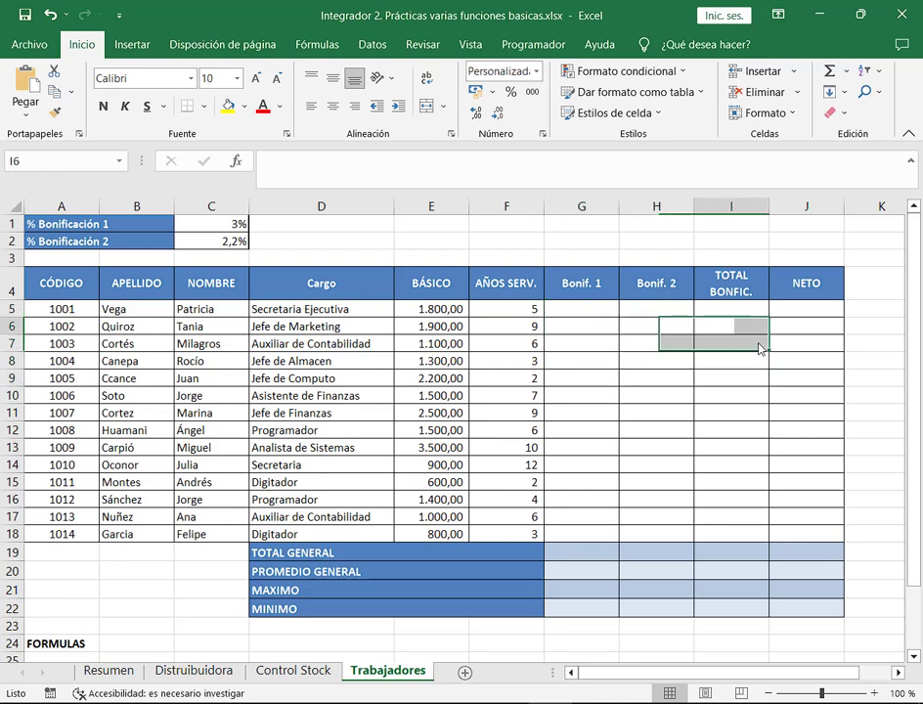
{"action": "left_click", "coordinate": [817, 311]}
{"action": "scroll", "coordinate": [850, 290], "scroll_direction": "down", "scroll_amount": 3}
{"action": "scroll", "coordinate": [842, 284], "scroll_direction": "up", "scroll_amount": 2}
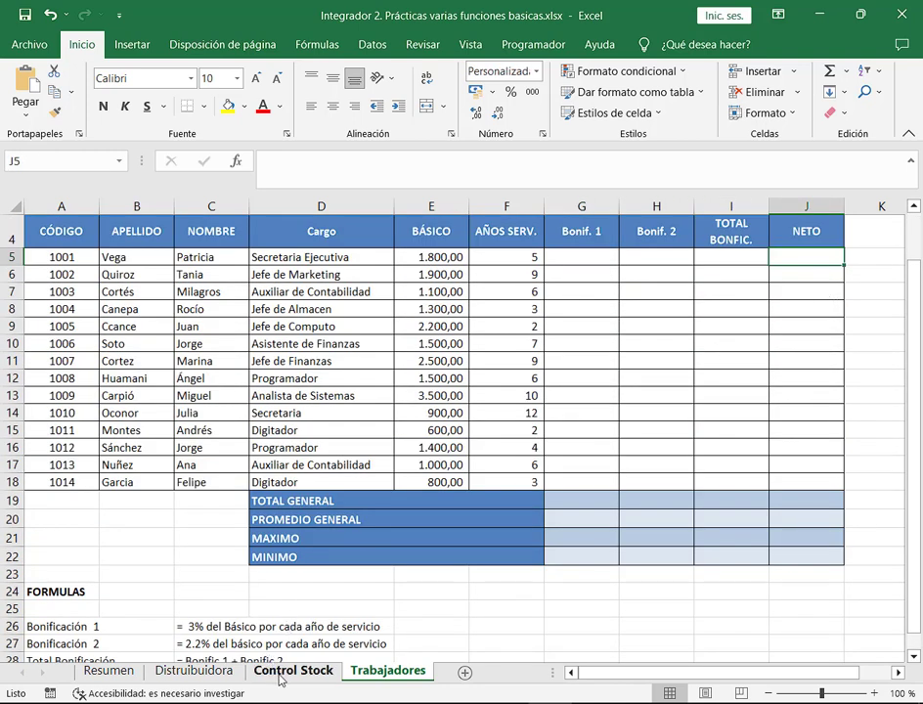
{"action": "left_click", "coordinate": [194, 670]}
{"action": "left_click", "coordinate": [110, 671]}
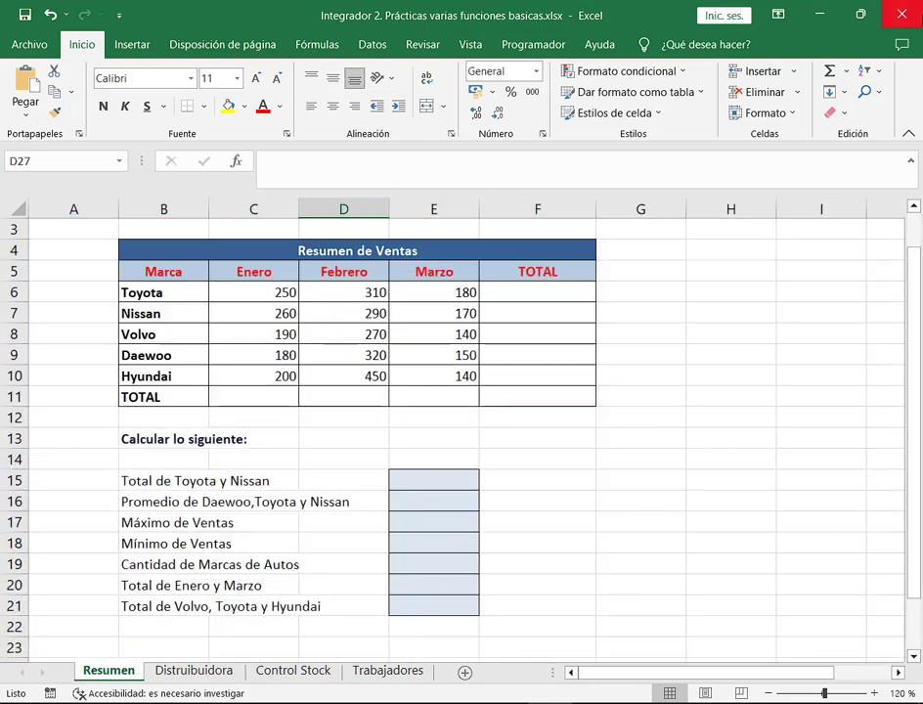
Switch to Google Drive, download the Integrador 3 workbook, open it in Excel and enable its editing.
{"action": "key", "text": "alt+Tab"}
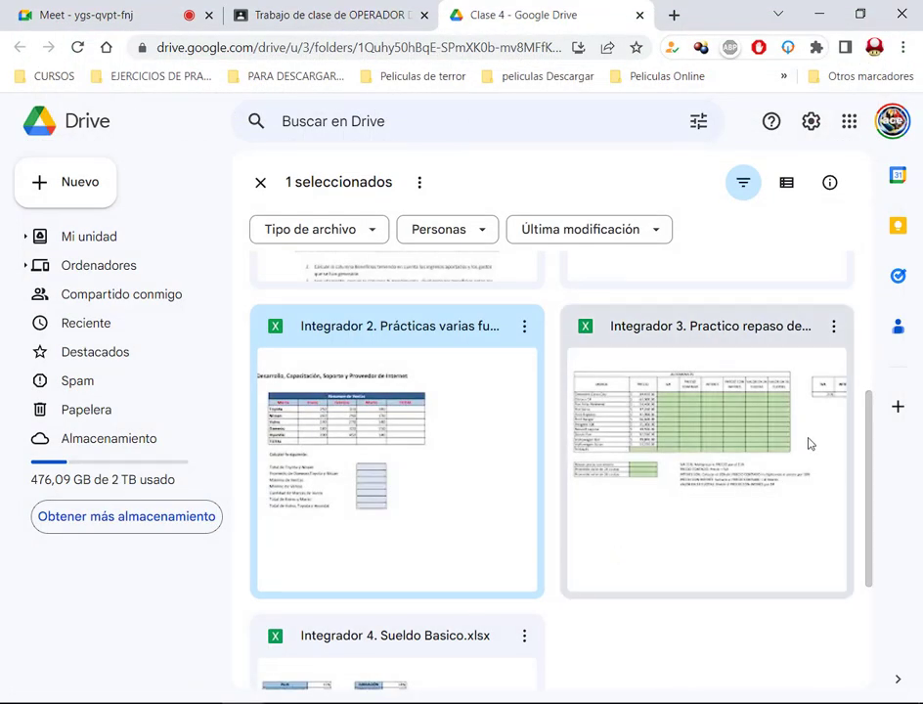
{"action": "right_click", "coordinate": [764, 442]}
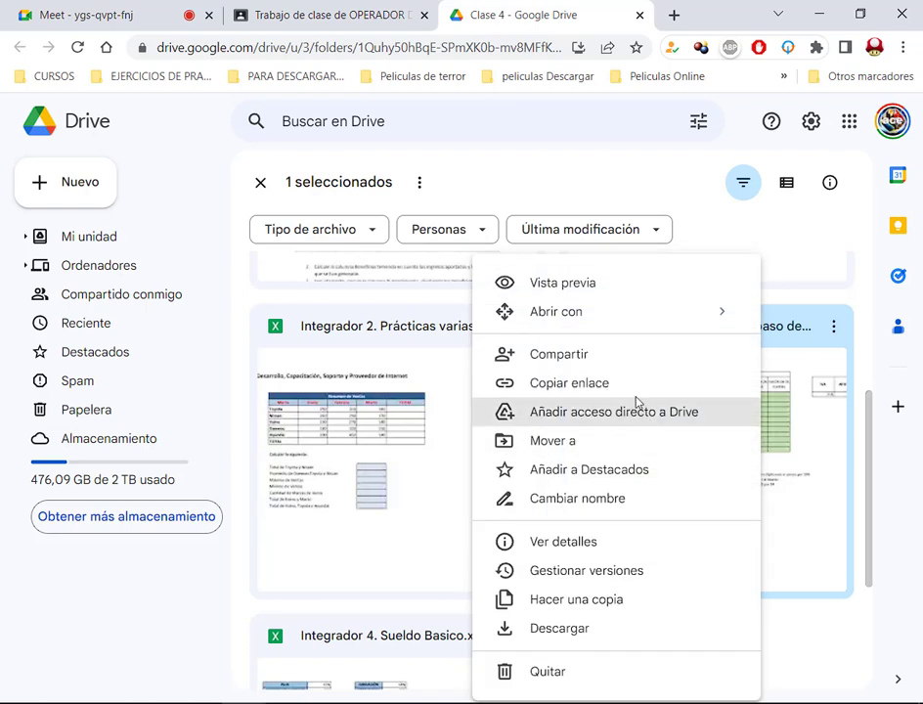
{"action": "left_click", "coordinate": [604, 630]}
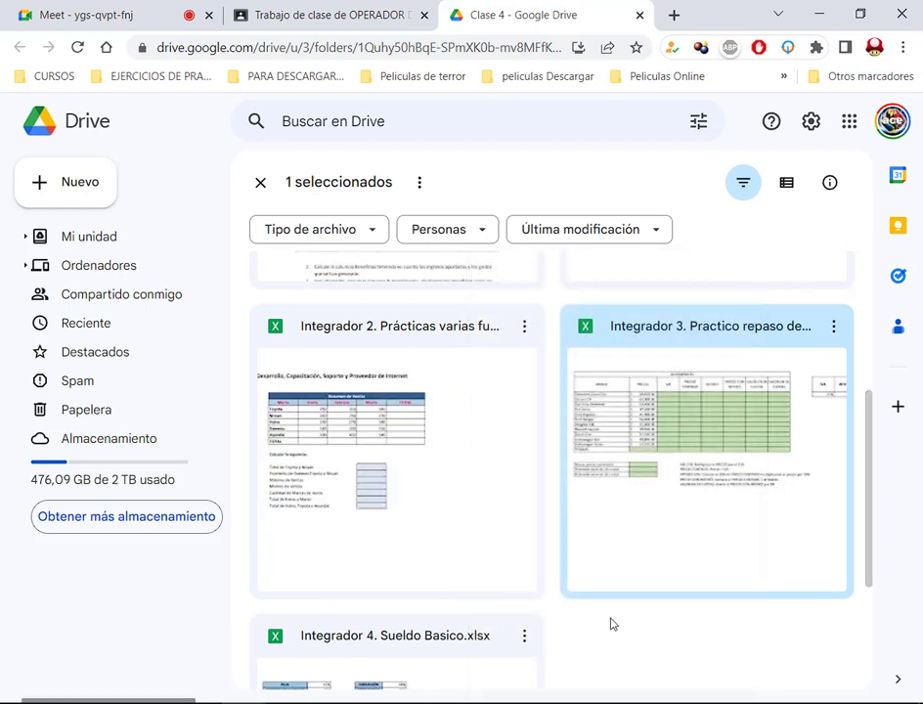
{"action": "left_click", "coordinate": [107, 677]}
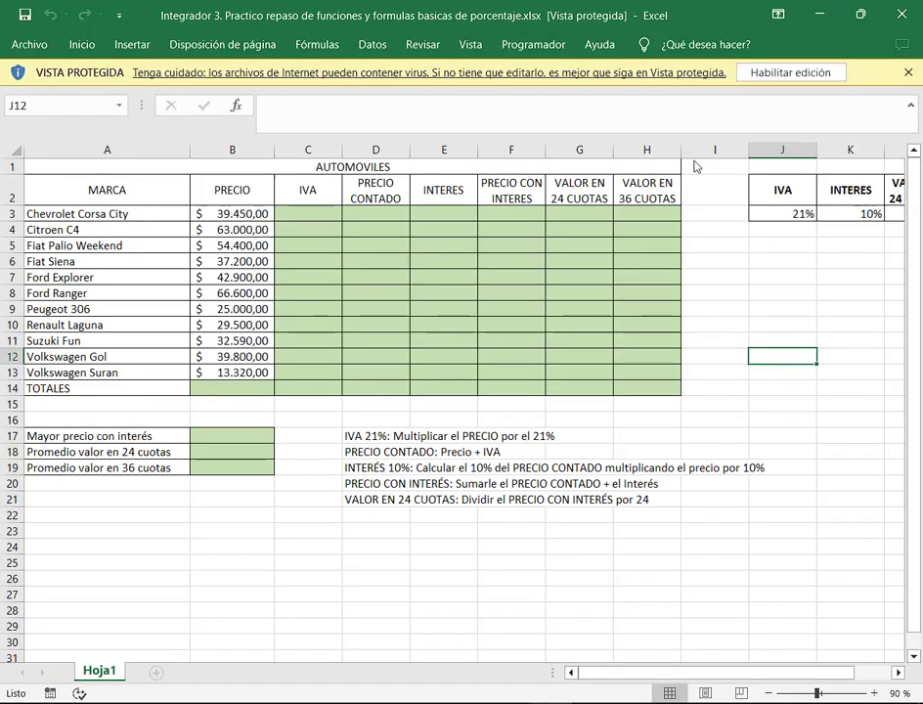
{"action": "left_click", "coordinate": [762, 76]}
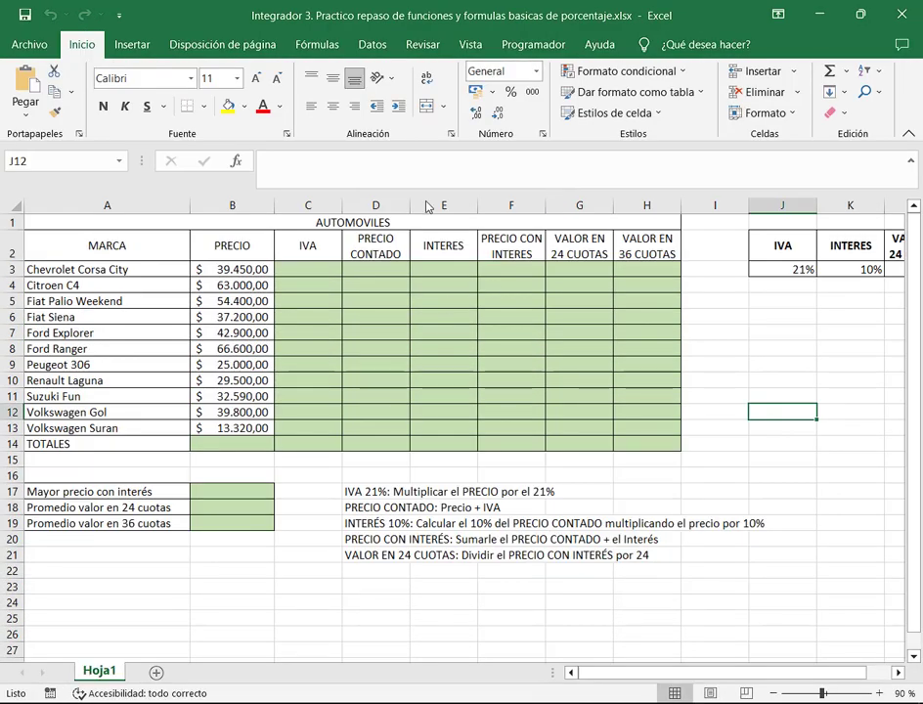
Examine the calculation instructions below the AUTOMOVILES table and the side table with the IVA, INTERES and instalment values.
{"action": "left_click", "coordinate": [897, 671]}
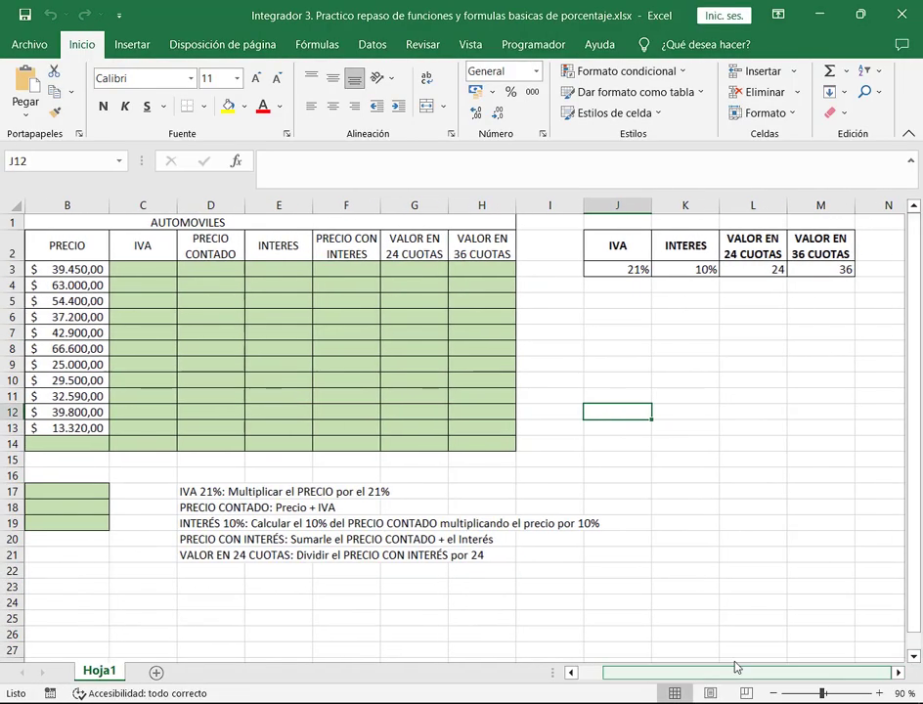
{"action": "left_click_drag", "start_coordinate": [170, 477], "coordinate": [612, 586]}
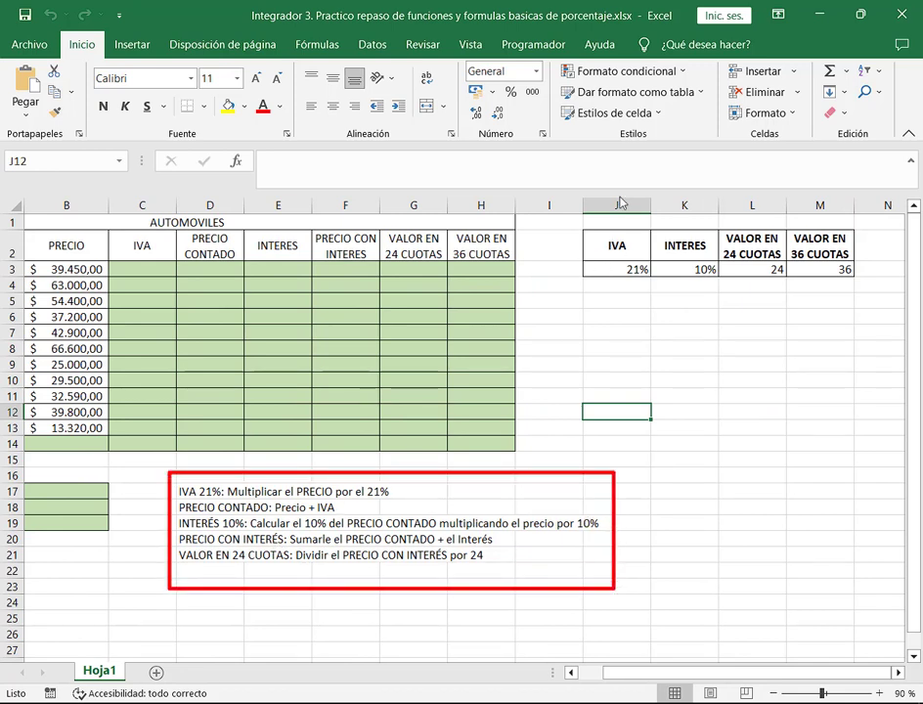
{"action": "left_click_drag", "start_coordinate": [579, 222], "coordinate": [866, 293]}
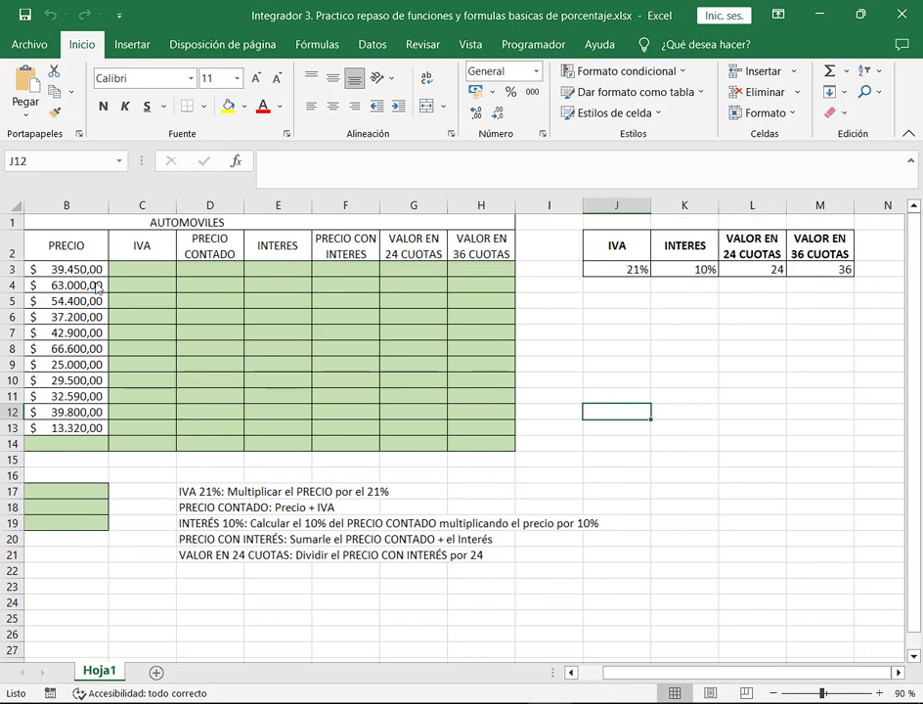
Enlarge the font of cell C3 in the IVA column to size 18.
{"action": "left_click", "coordinate": [126, 272]}
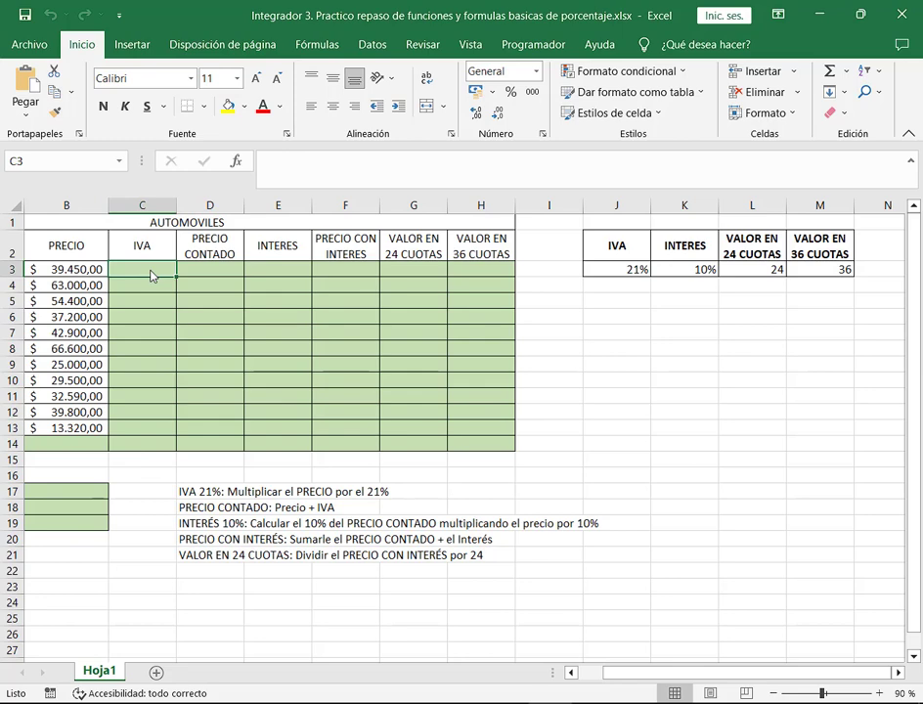
{"action": "type", "text": "="}
{"action": "key", "text": "Escape"}
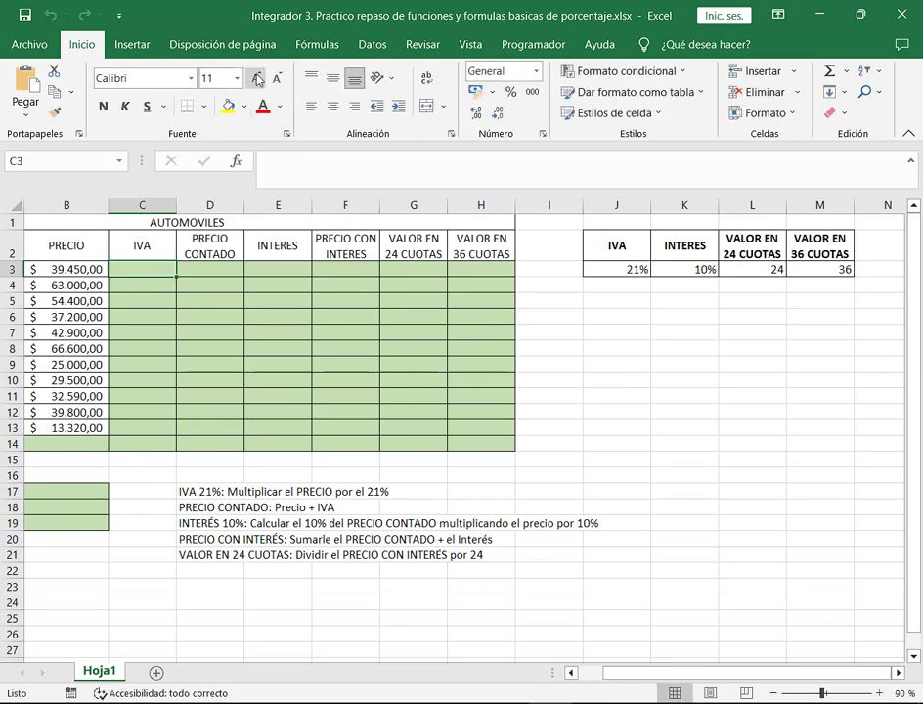
{"action": "left_click", "coordinate": [257, 79]}
{"action": "left_click", "coordinate": [257, 80]}
{"action": "left_click", "coordinate": [257, 80]}
{"action": "left_click", "coordinate": [257, 80]}
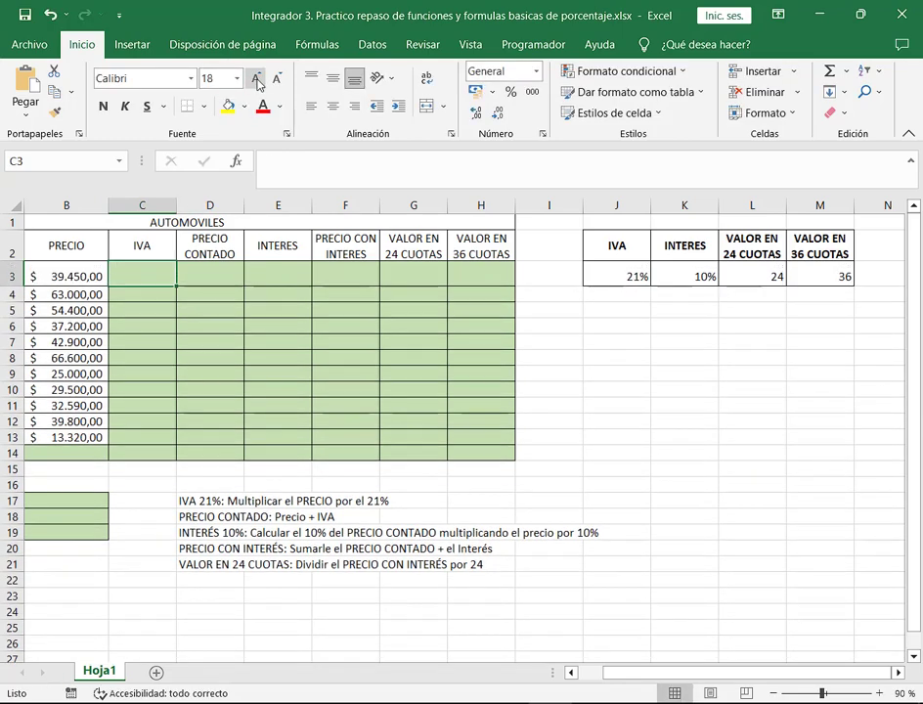
Begin the IVA formula in cell C3 as =B3*, using the first car's price.
{"action": "type", "text": "="}
{"action": "left_click", "coordinate": [95, 277]}
{"action": "type", "text": "*"}
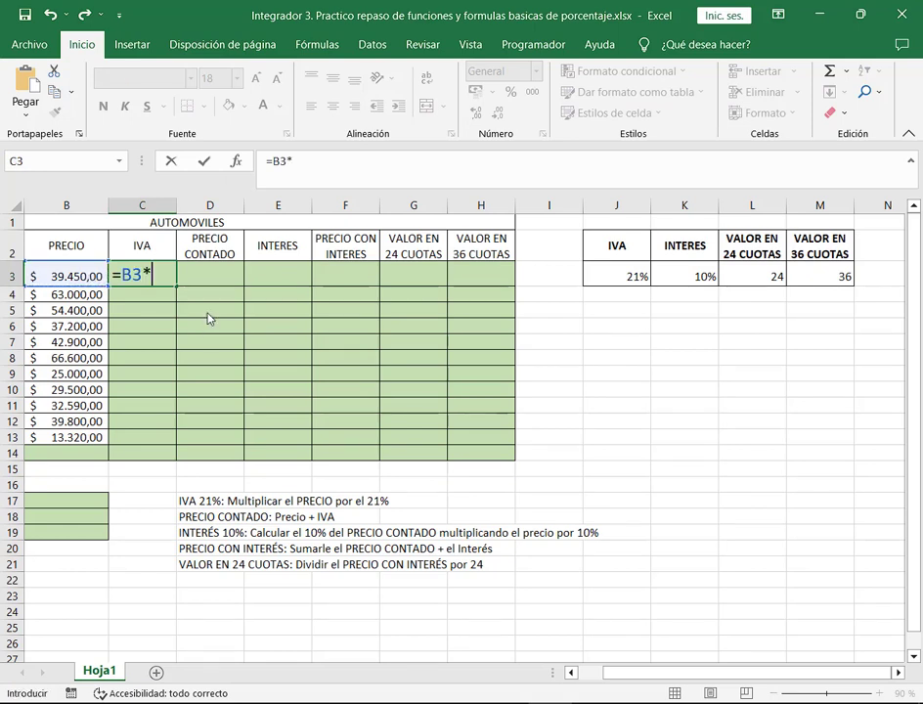
{"action": "type", "text": "21%"}
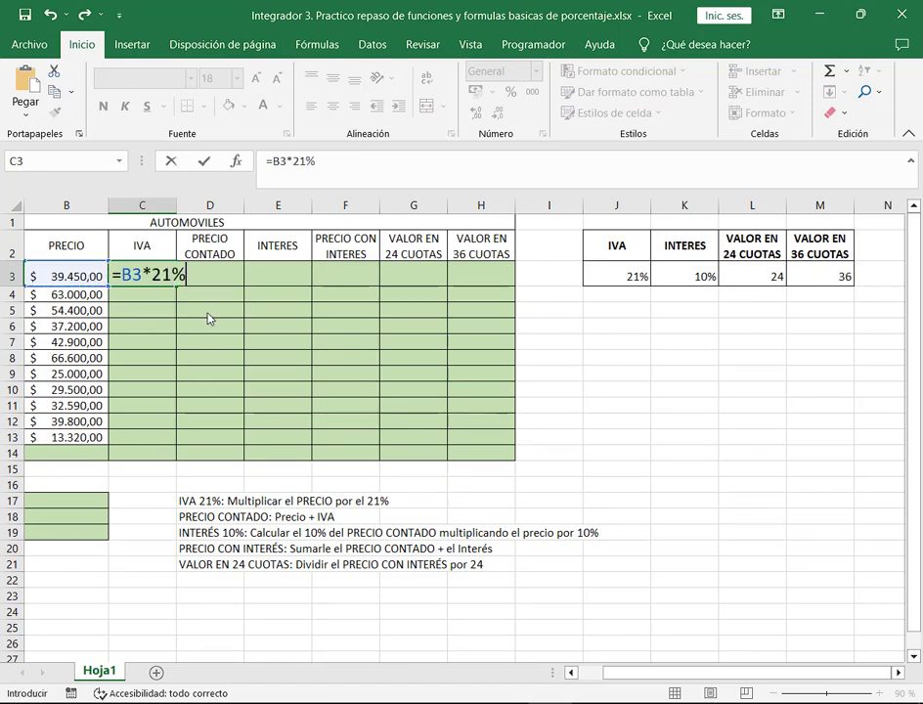
{"action": "key", "text": "BackSpace"}
{"action": "key", "text": "BackSpace"}
{"action": "key", "text": "BackSpace"}
Complete the IVA formula in C3 as =B3*$J$3, with an absolute reference to the IVA rate cell.
{"action": "mouse_move", "coordinate": [574, 218]}
{"action": "left_mouse_down"}
{"action": "mouse_move", "coordinate": [844, 319]}
{"action": "mouse_move", "coordinate": [864, 310]}
{"action": "left_mouse_up"}
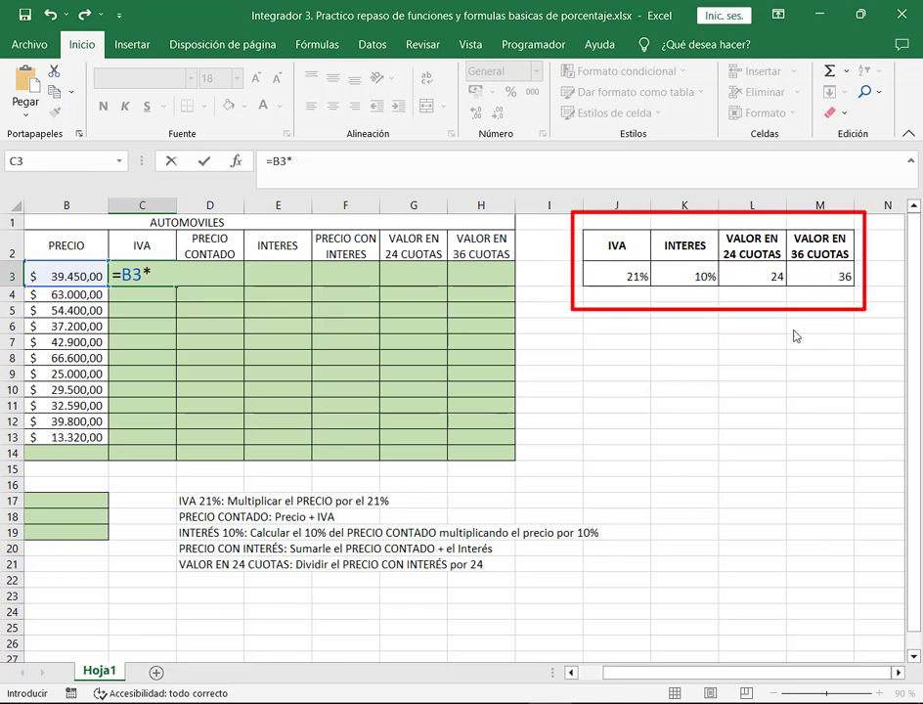
{"action": "left_click_drag", "start_coordinate": [640, 352], "coordinate": [637, 277]}
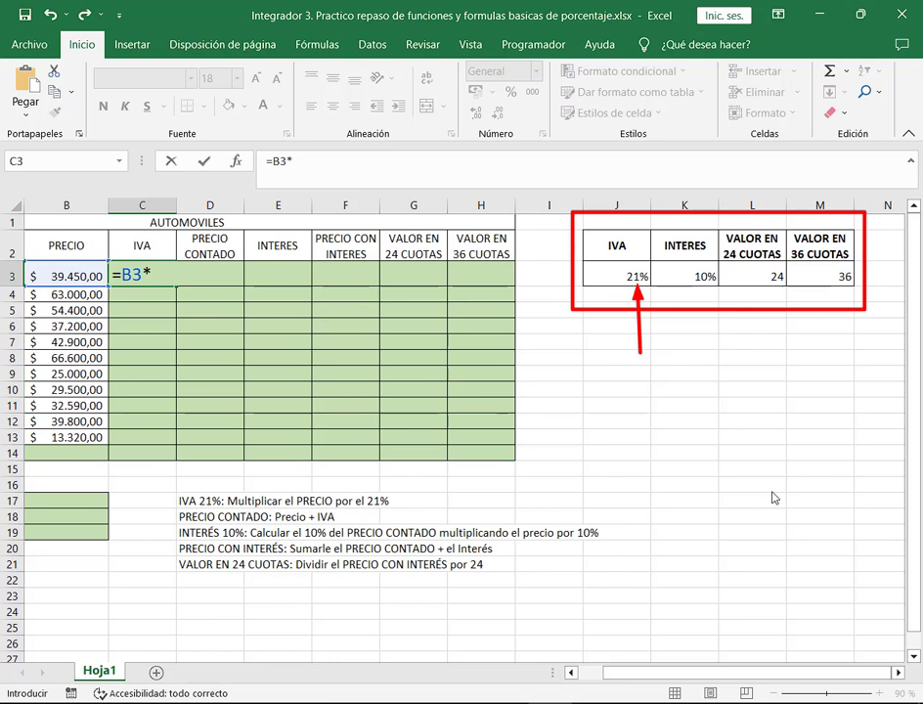
{"action": "left_click", "coordinate": [637, 279]}
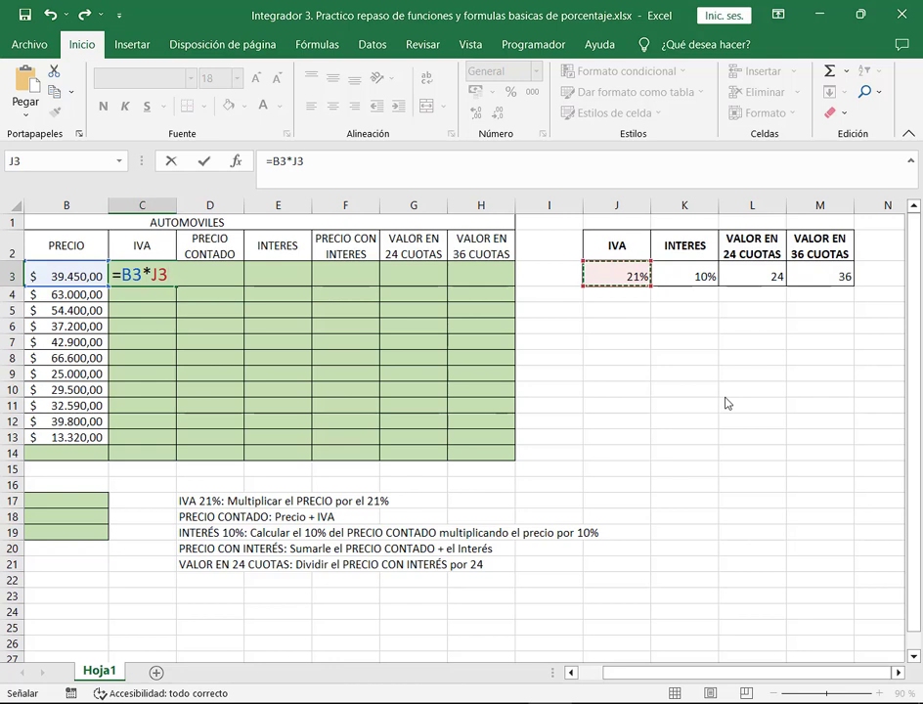
{"action": "left_click_drag", "start_coordinate": [574, 252], "coordinate": [652, 291]}
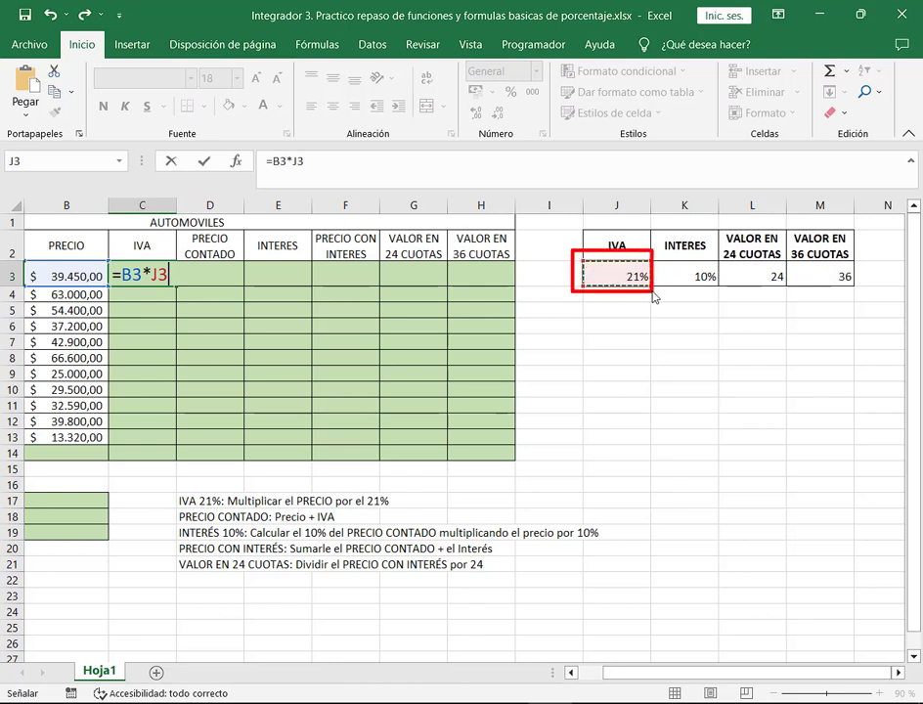
{"action": "left_click_drag", "start_coordinate": [636, 349], "coordinate": [630, 294]}
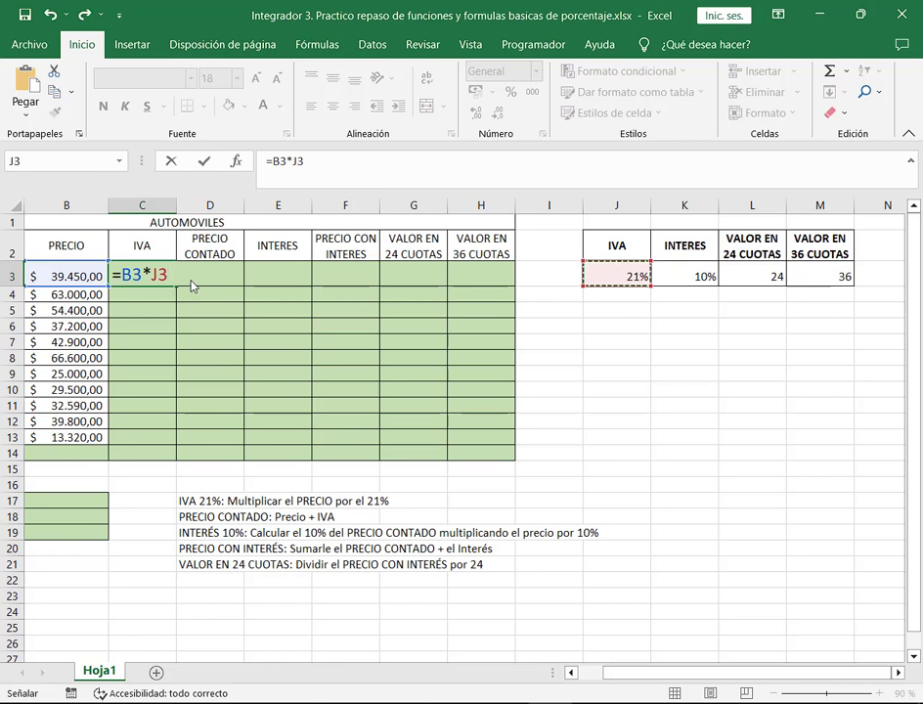
{"action": "key", "text": "F4"}
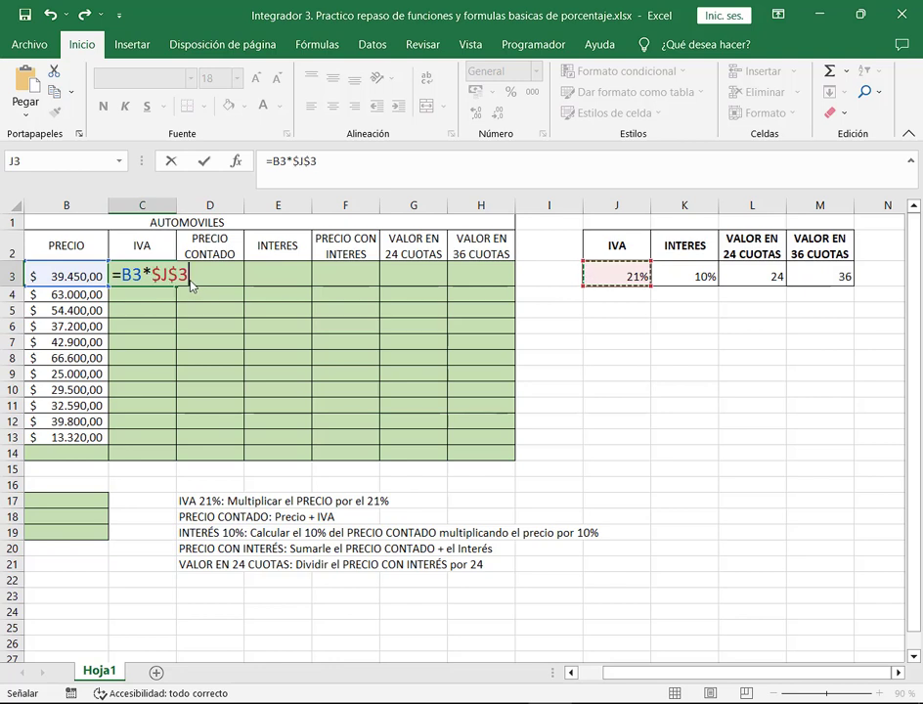
{"action": "key", "text": "Return"}
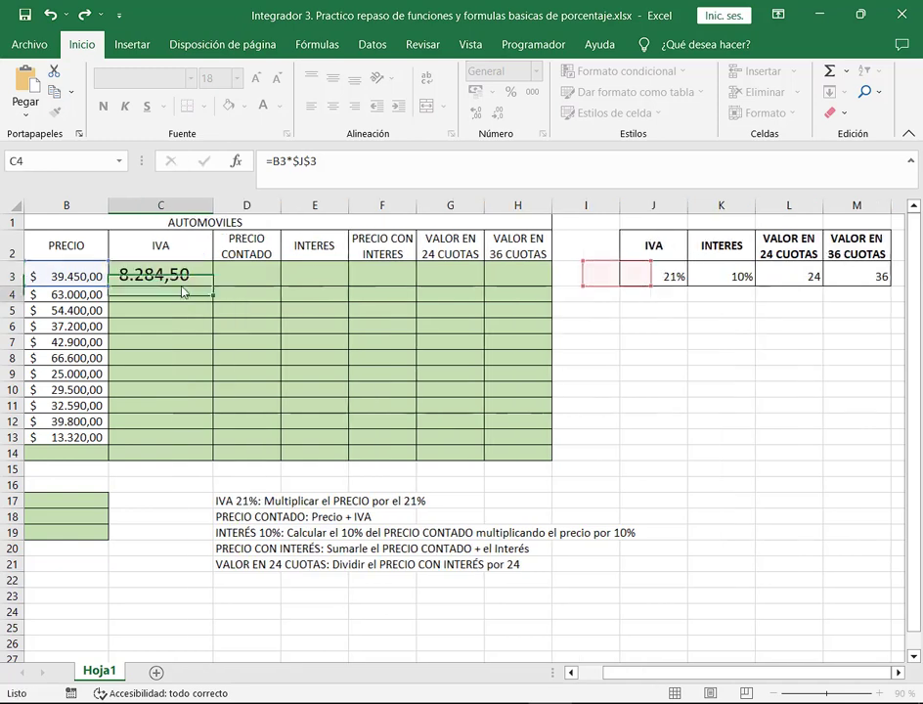
Close the Integrador 3 workbook without saving the changes.
{"action": "key", "text": "Up"}
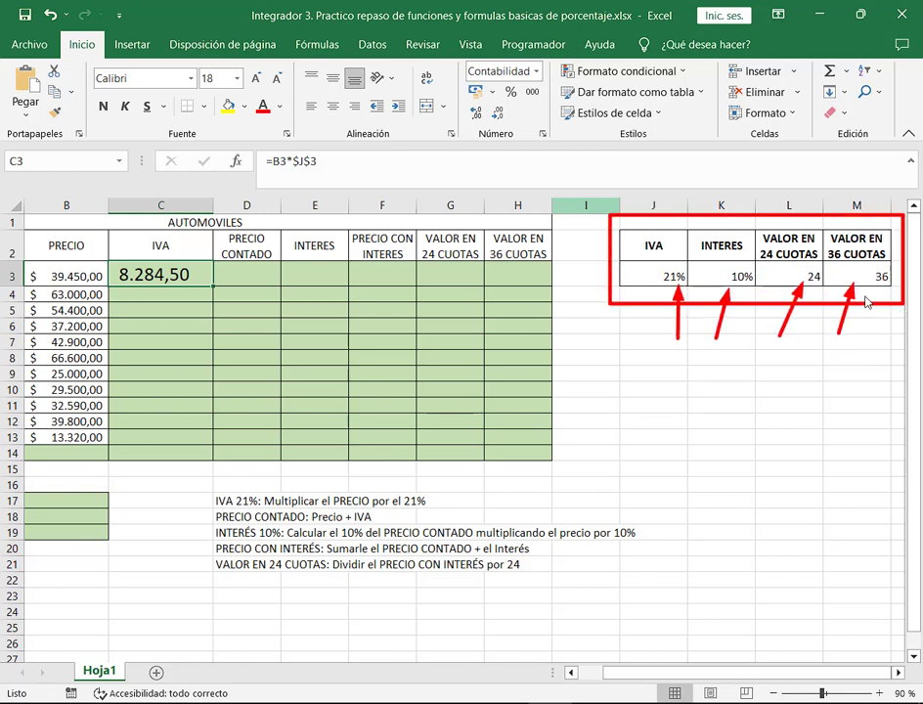
{"action": "key", "text": "alt+F4"}
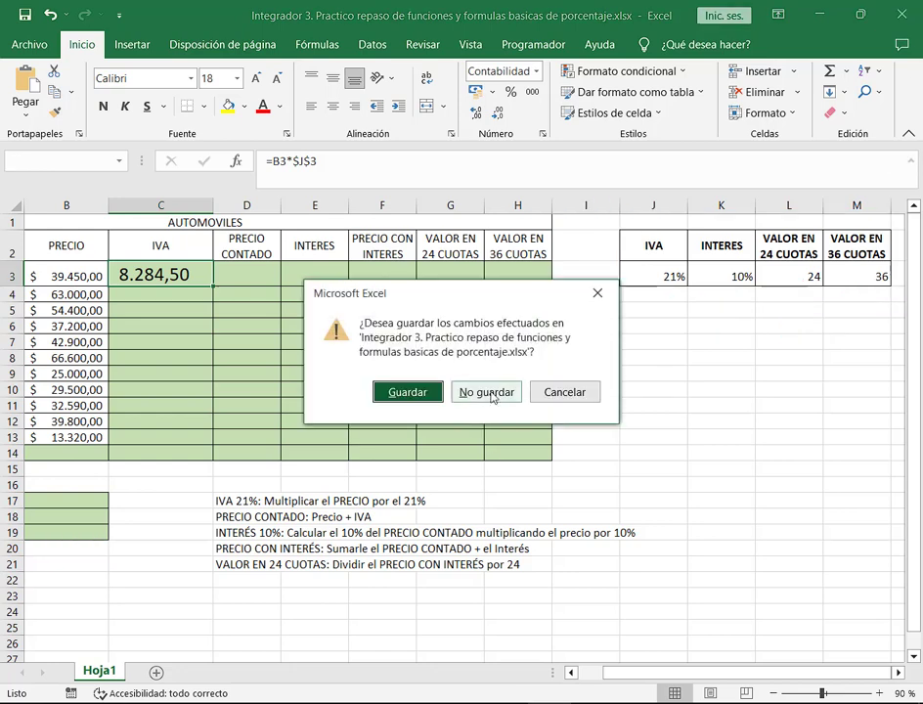
{"action": "left_click", "coordinate": [492, 394]}
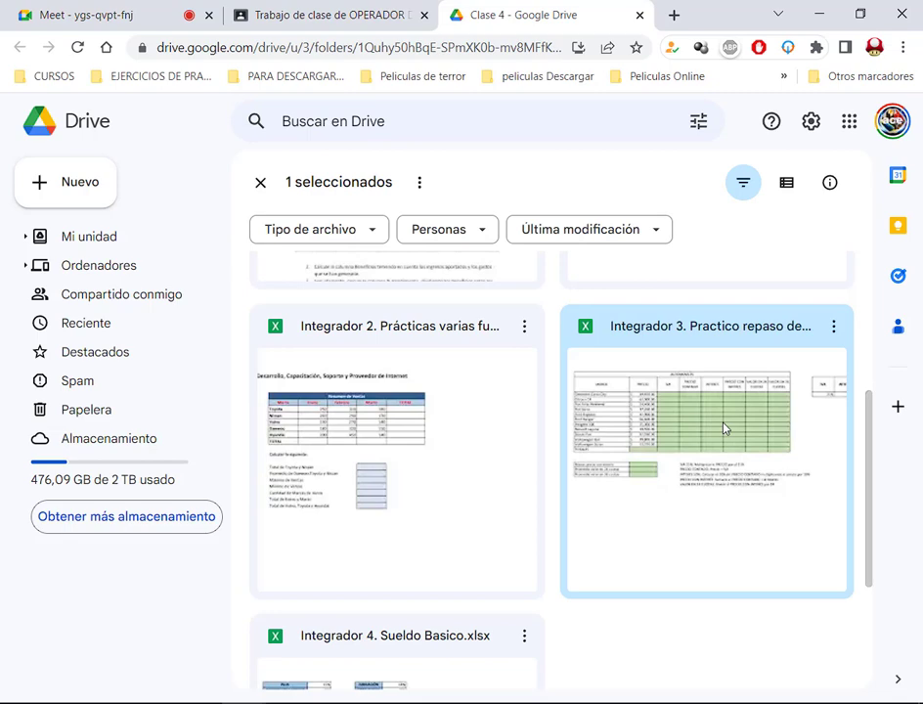
Download Integrador 4. Sueldo Basico.xlsx from the Clase 4 folder in Google Drive.
{"action": "scroll", "coordinate": [724, 426], "scroll_direction": "down", "scroll_amount": 2}
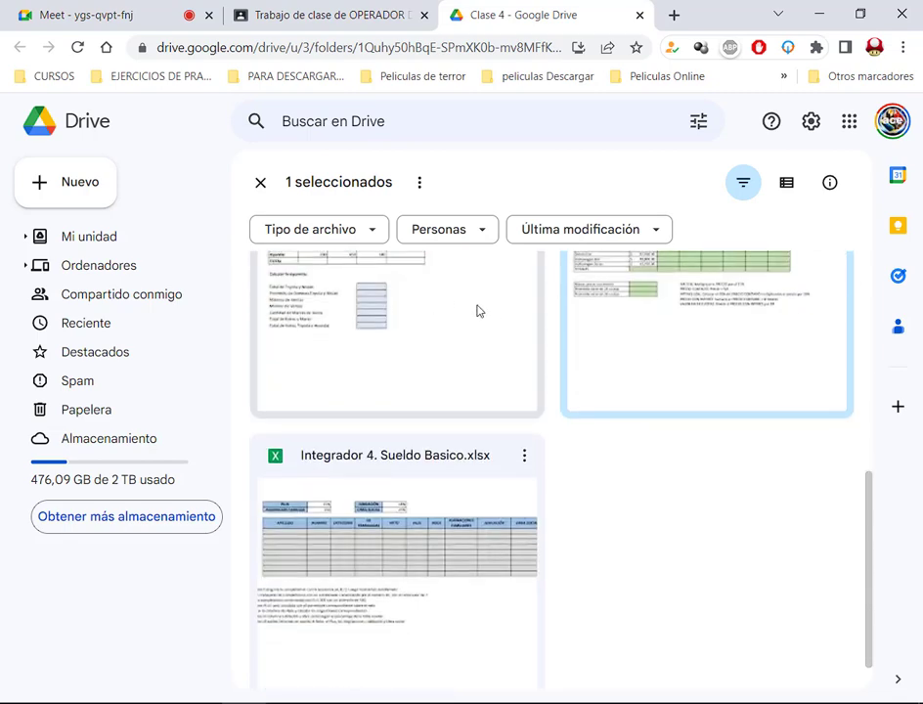
{"action": "double_click", "coordinate": [439, 556]}
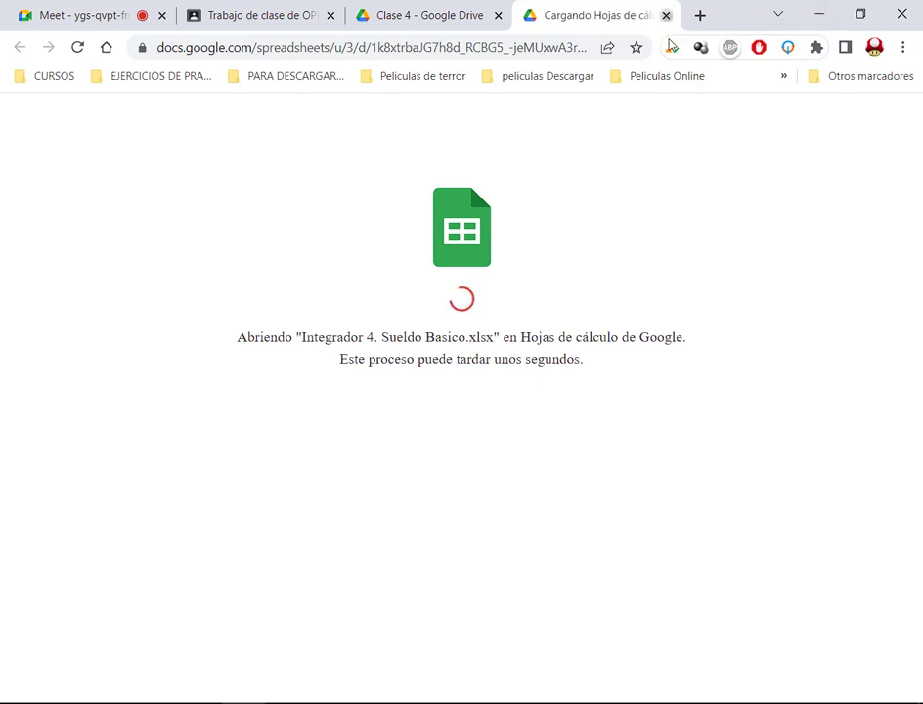
{"action": "key", "text": "ctrl+w"}
{"action": "right_click", "coordinate": [438, 561]}
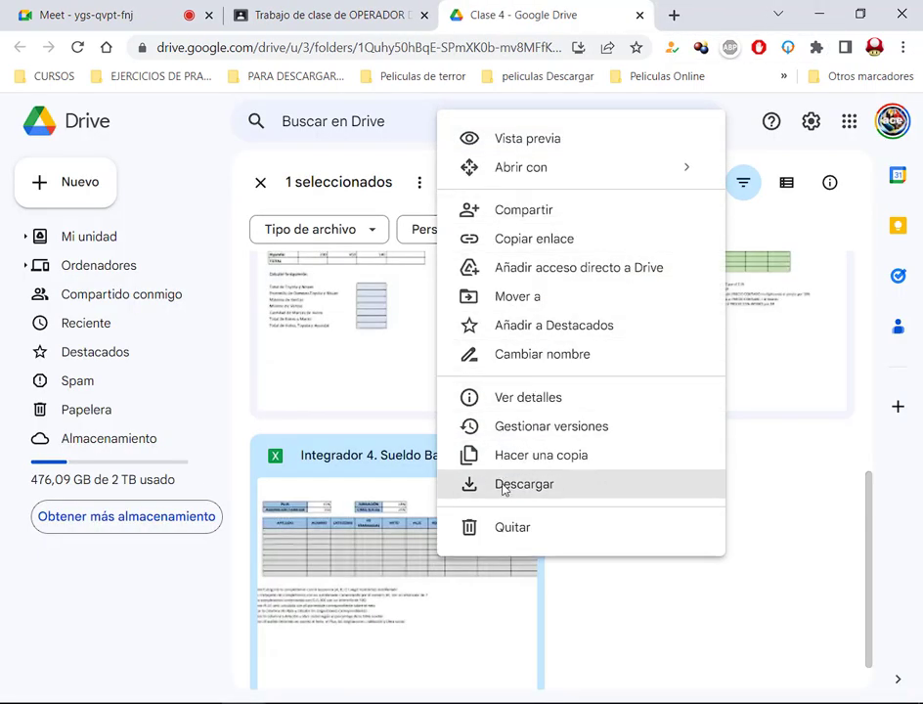
{"action": "left_click", "coordinate": [502, 485]}
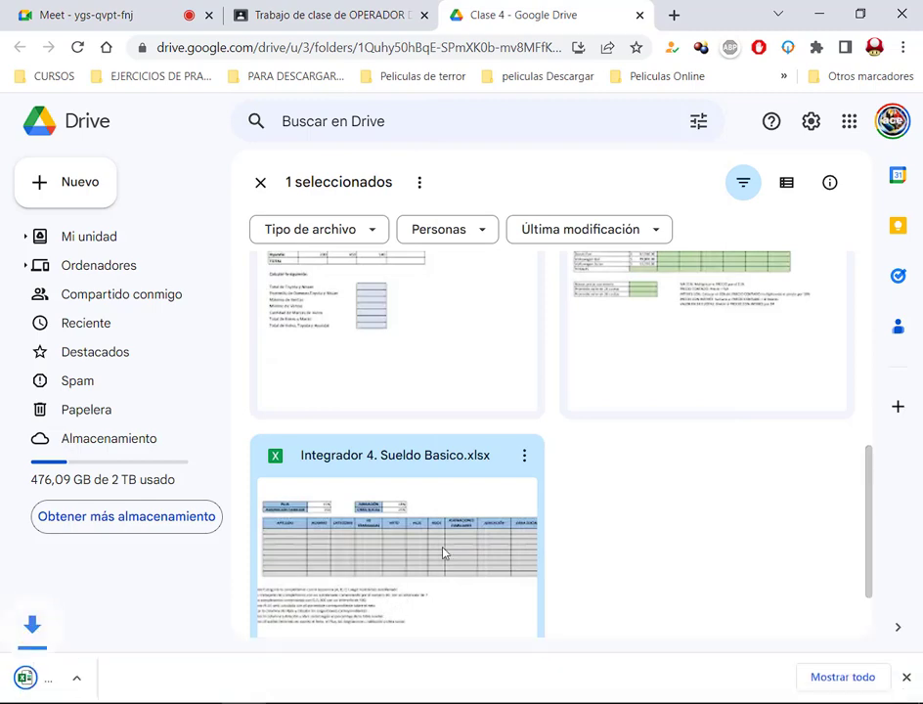
Open the downloaded Integrador 4 workbook in Excel and enable editing.
{"action": "left_click", "coordinate": [198, 672]}
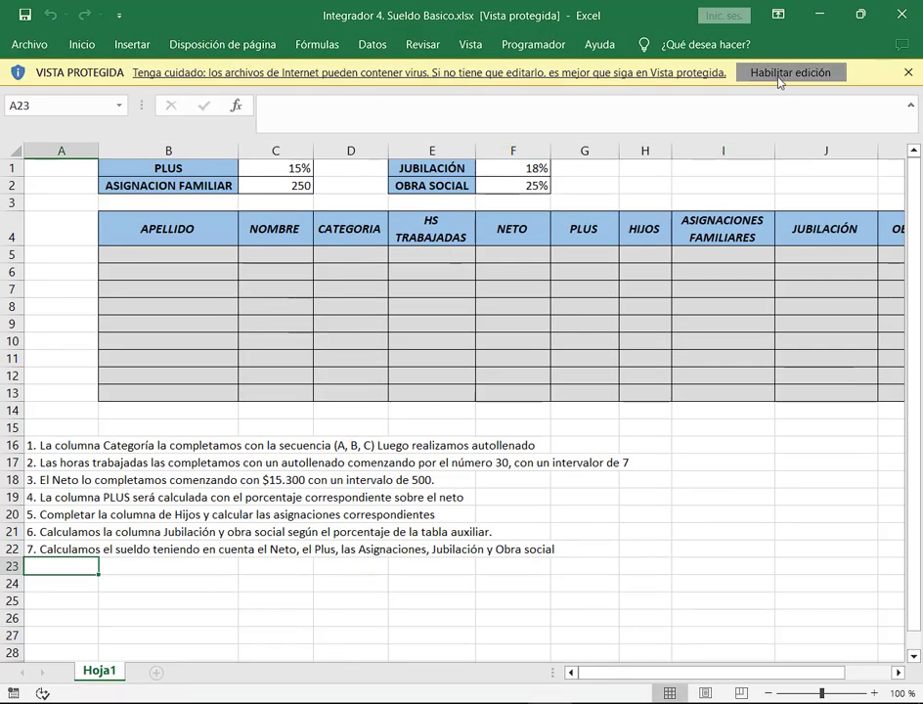
{"action": "left_click", "coordinate": [766, 73]}
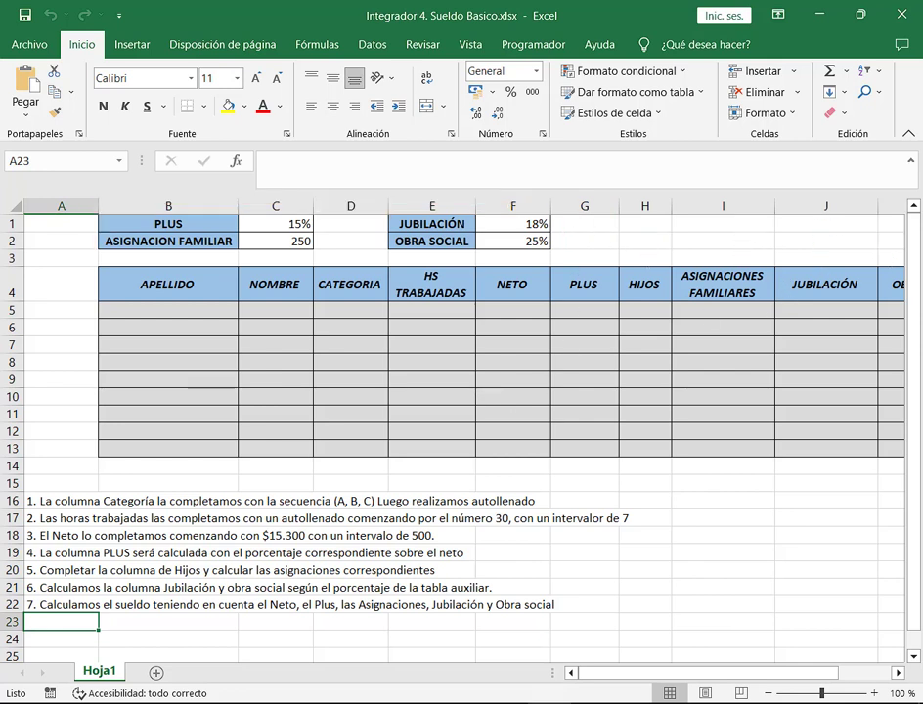
{"action": "left_click", "coordinate": [770, 603]}
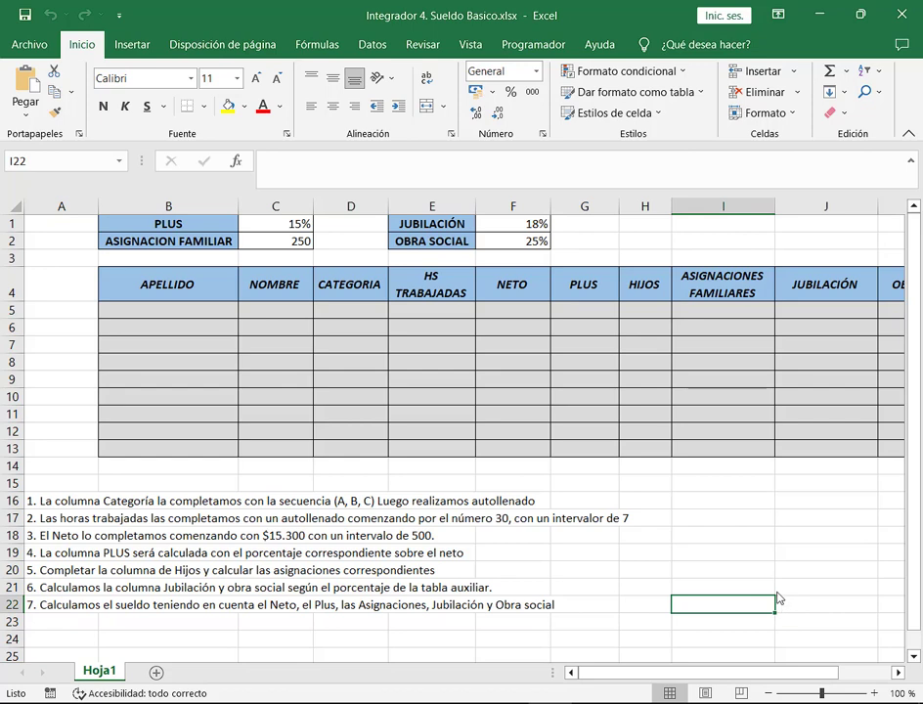
{"action": "left_click", "coordinate": [876, 693]}
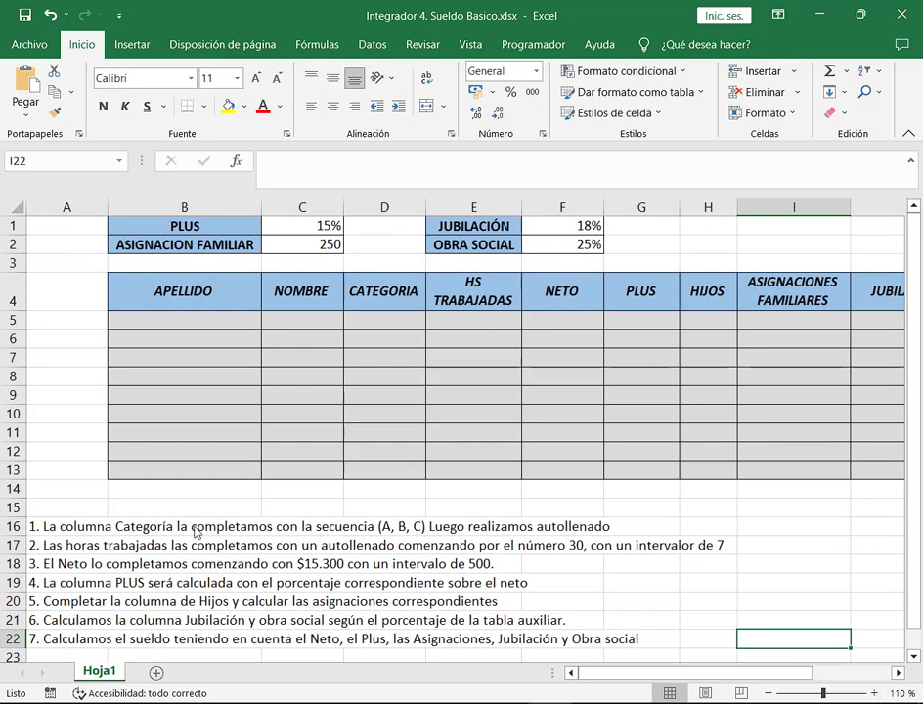
Enter the sequence A, B, C in cells D5 to D7 of the CATEGORIA column, following instruction 1.
{"action": "left_click_drag", "start_coordinate": [32, 518], "coordinate": [629, 543]}
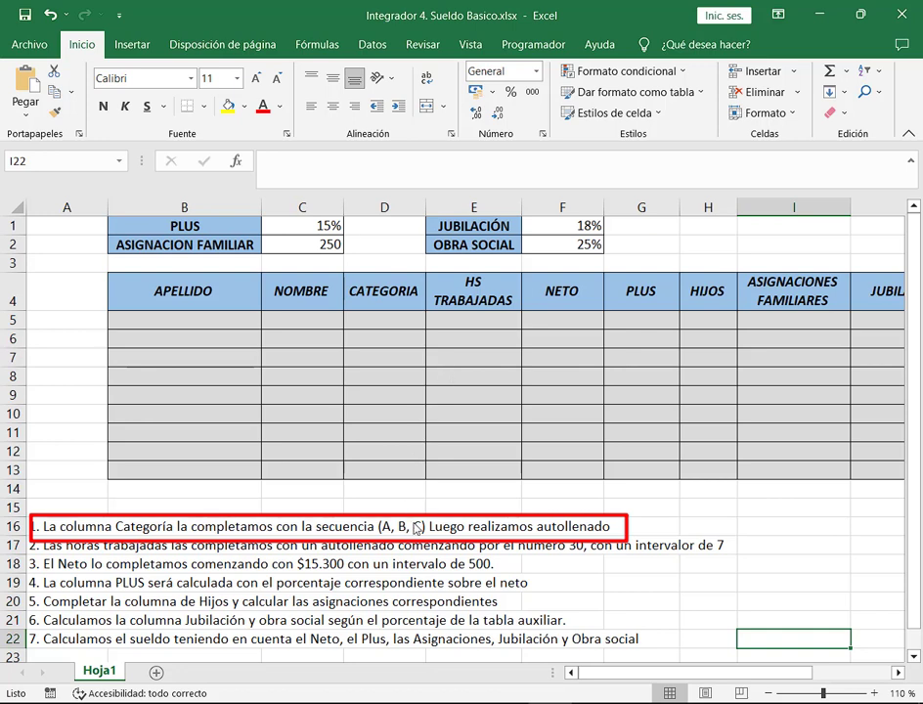
{"action": "key", "text": "Escape"}
{"action": "left_click", "coordinate": [56, 535]}
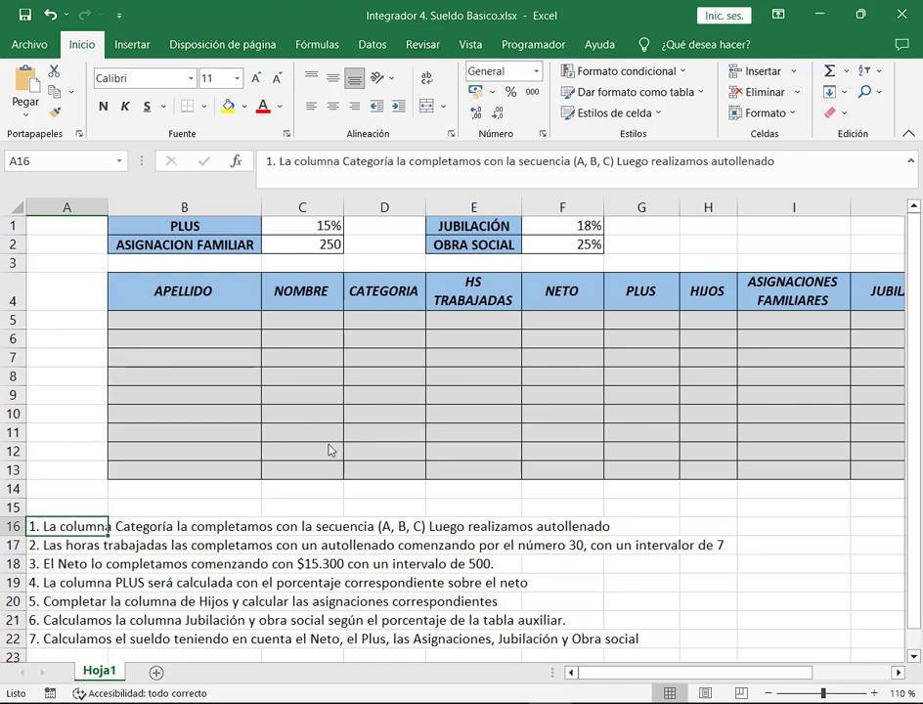
{"action": "left_click", "coordinate": [401, 324]}
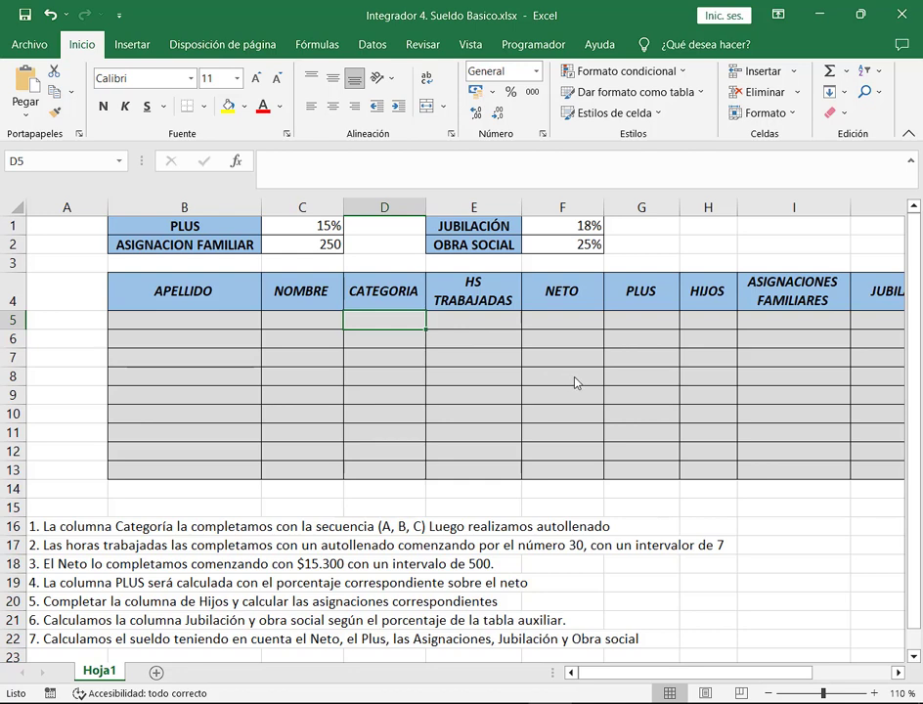
{"action": "type", "text": "A"}
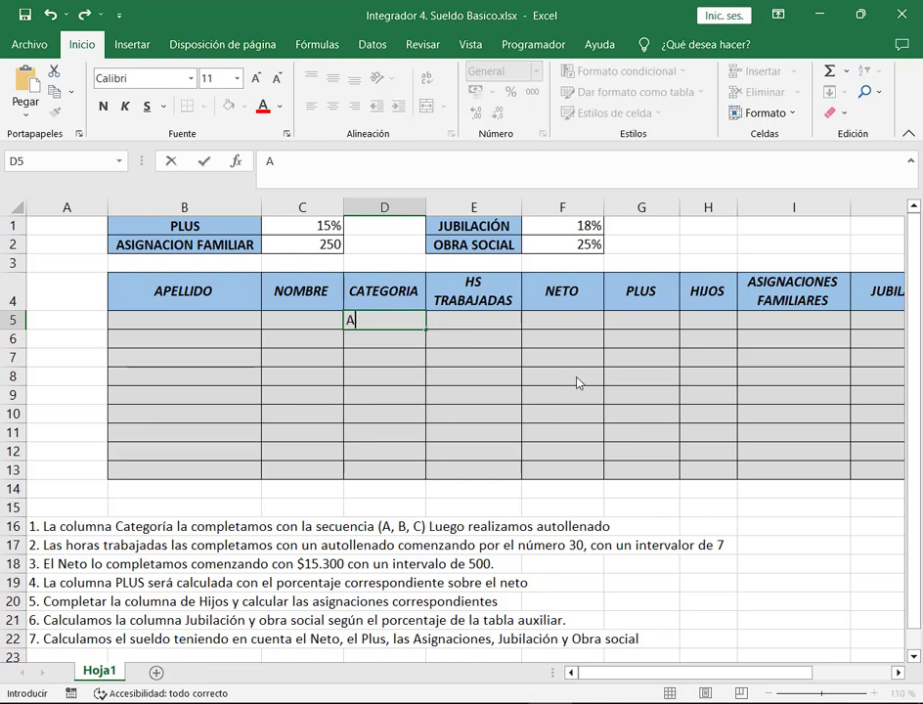
{"action": "key", "text": "Return"}
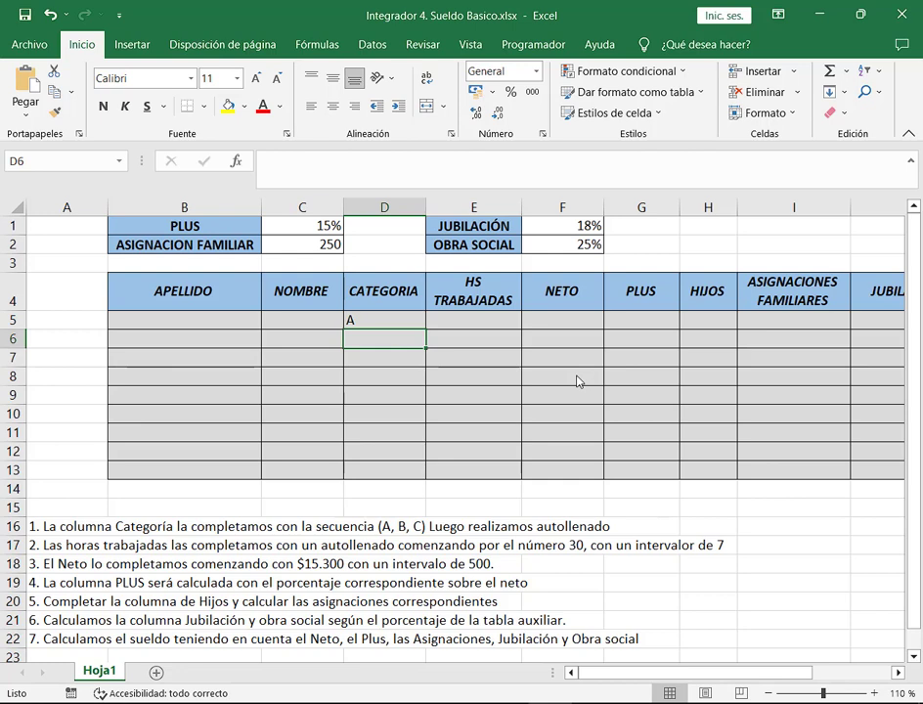
{"action": "type", "text": "B"}
{"action": "key", "text": "Return"}
{"action": "type", "text": "C"}
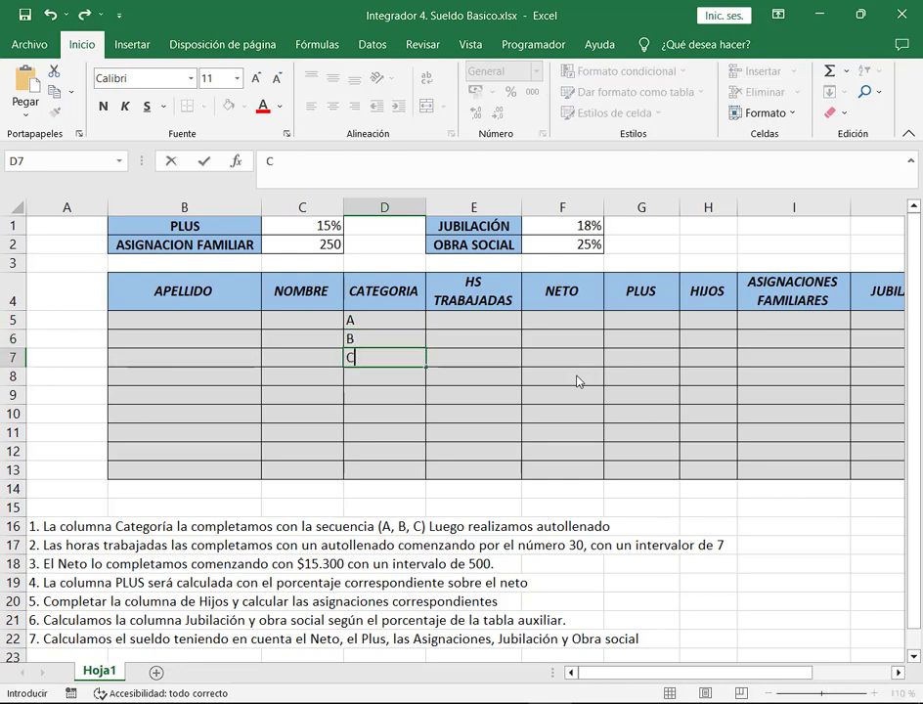
{"action": "left_click", "coordinate": [571, 380]}
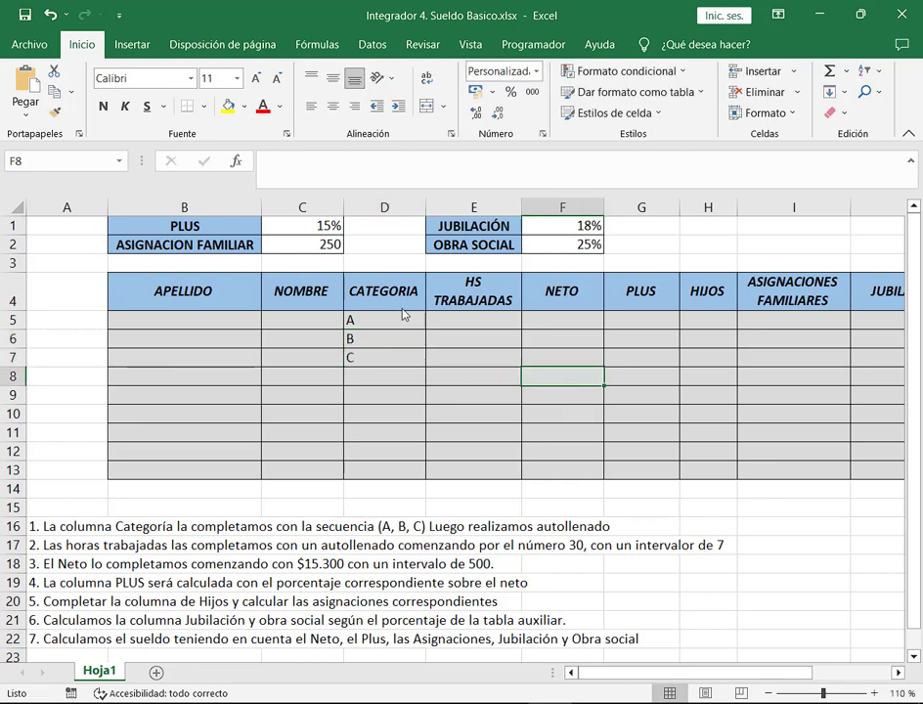
Autofill the A, B, C sequence down the CATEGORIA column to D13.
{"action": "left_click_drag", "start_coordinate": [374, 325], "coordinate": [430, 469]}
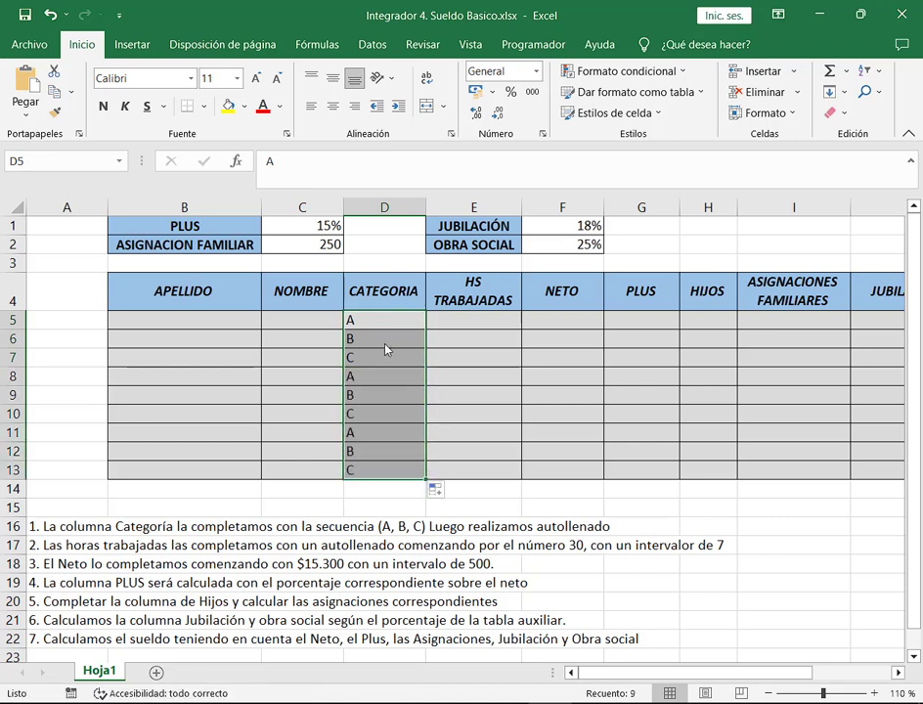
{"action": "mouse_move", "coordinate": [343, 310]}
{"action": "left_mouse_down"}
{"action": "mouse_move", "coordinate": [365, 361]}
{"action": "mouse_move", "coordinate": [369, 482]}
{"action": "left_mouse_up"}
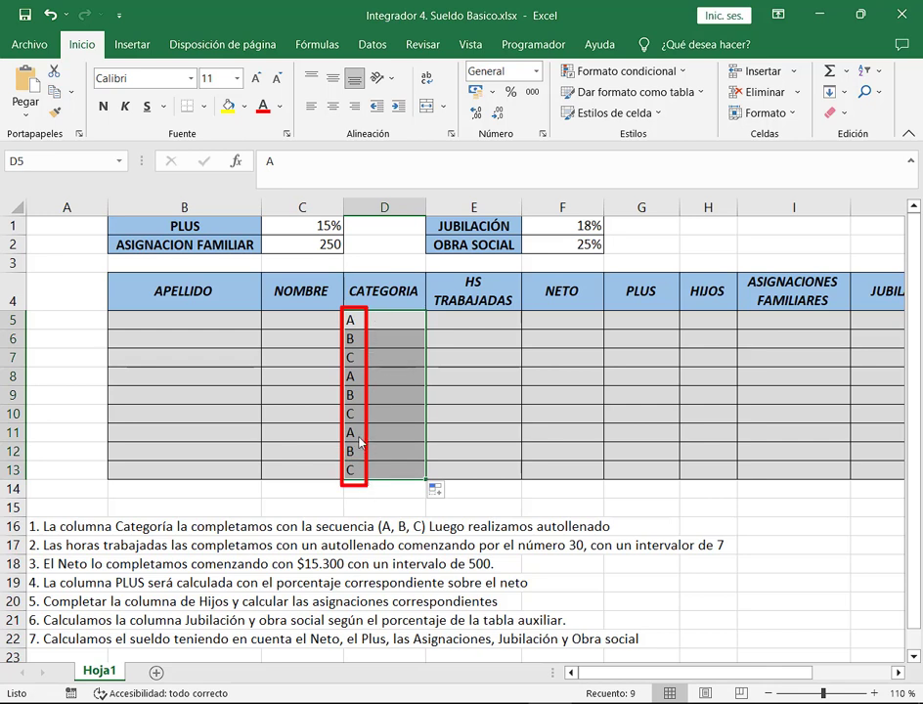
{"action": "key", "text": "Escape"}
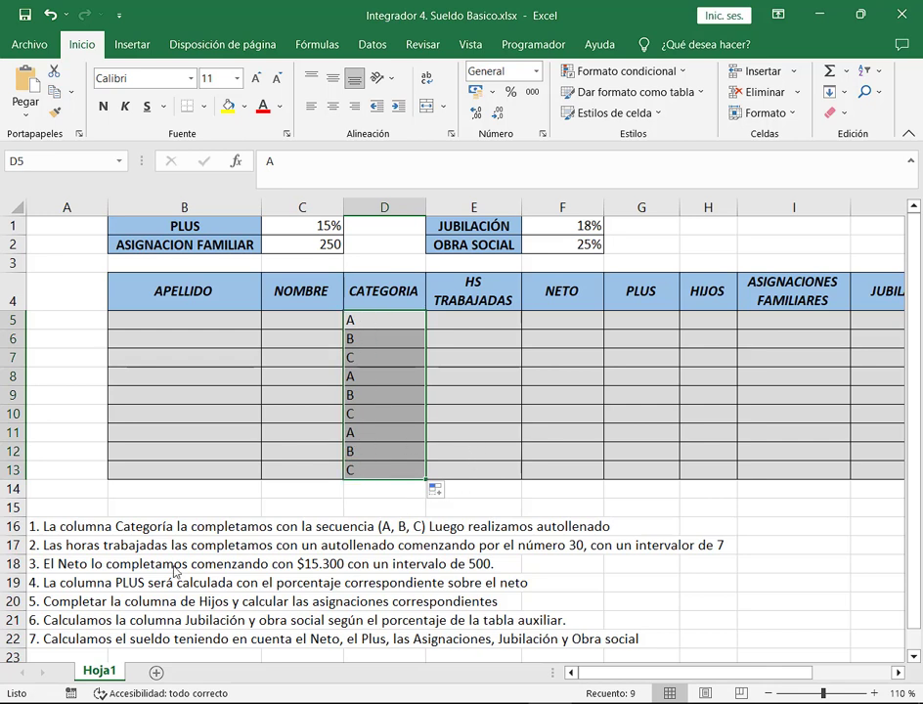
Enter 30 in E5 and 37 in E6, and autofill the HS TRABAJADAS column from them down to E13.
{"action": "left_click", "coordinate": [39, 509]}
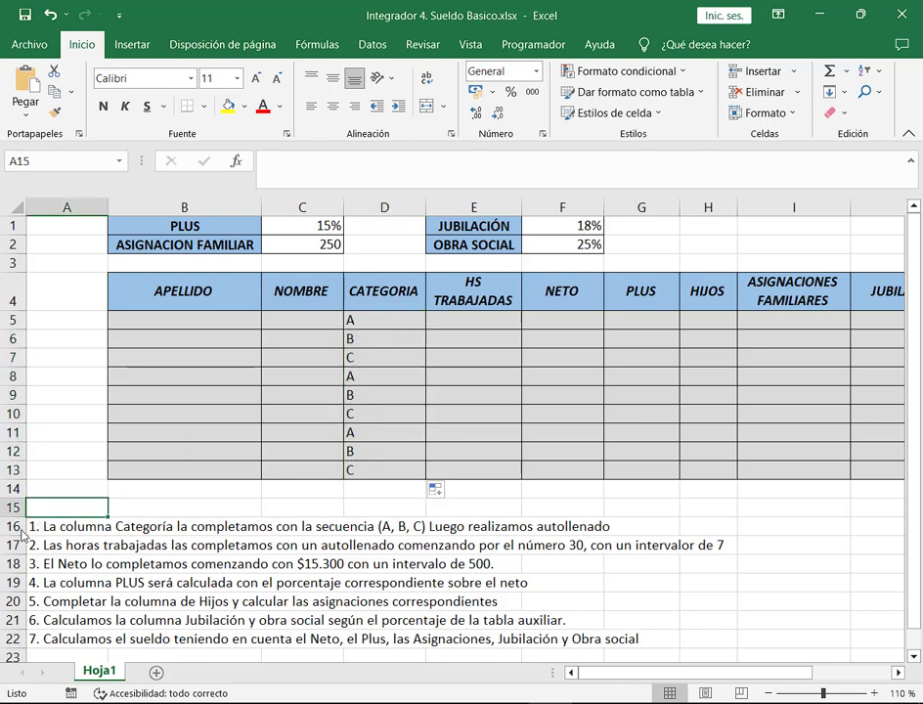
{"action": "left_click_drag", "start_coordinate": [29, 536], "coordinate": [739, 564]}
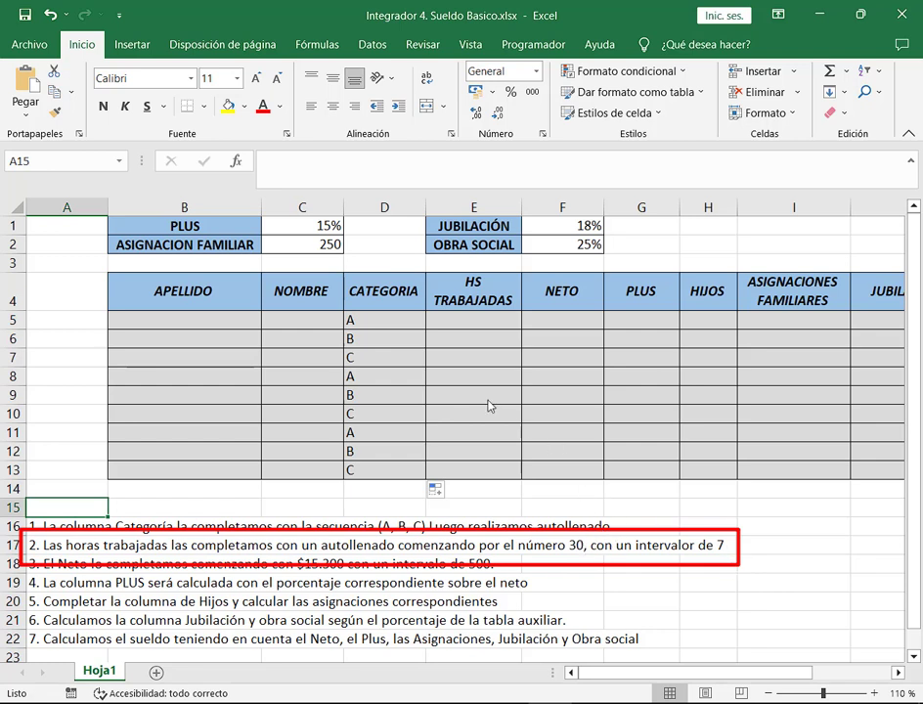
{"action": "left_click", "coordinate": [479, 322]}
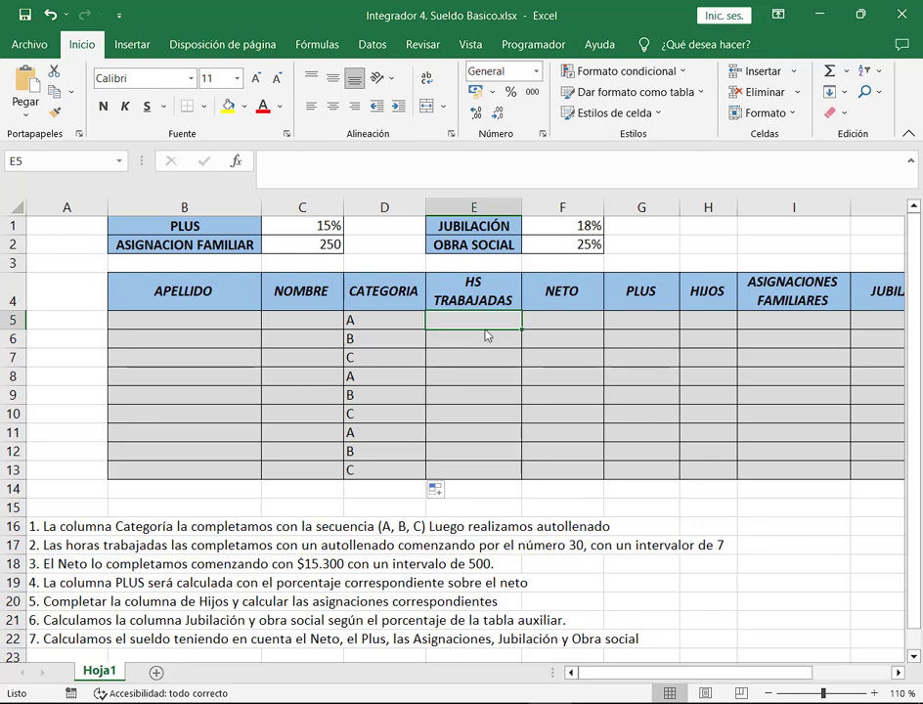
{"action": "type", "text": "30"}
{"action": "key", "text": "Return"}
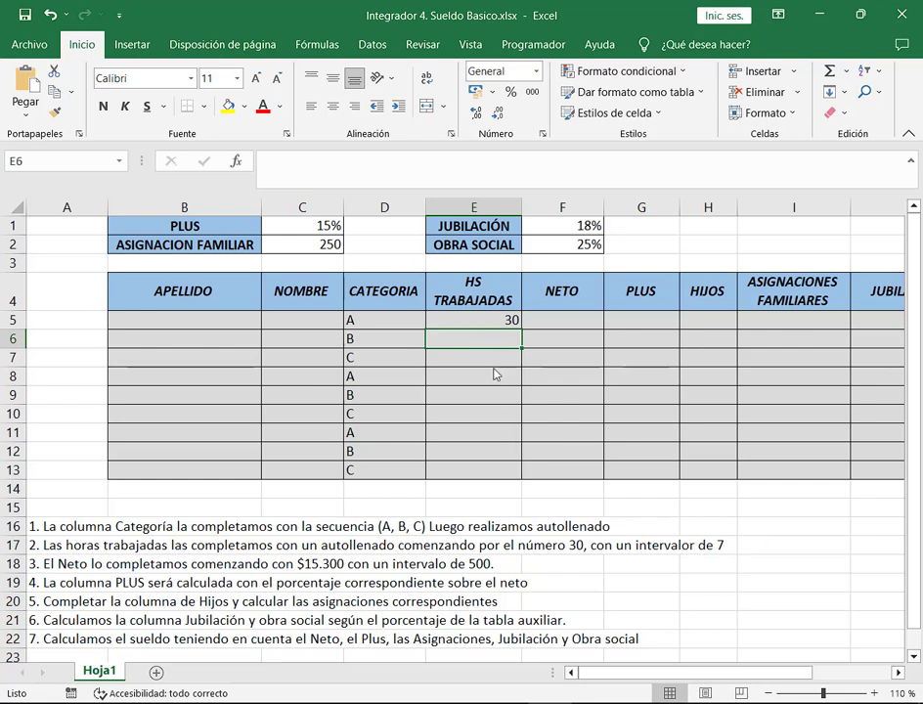
{"action": "type", "text": "37"}
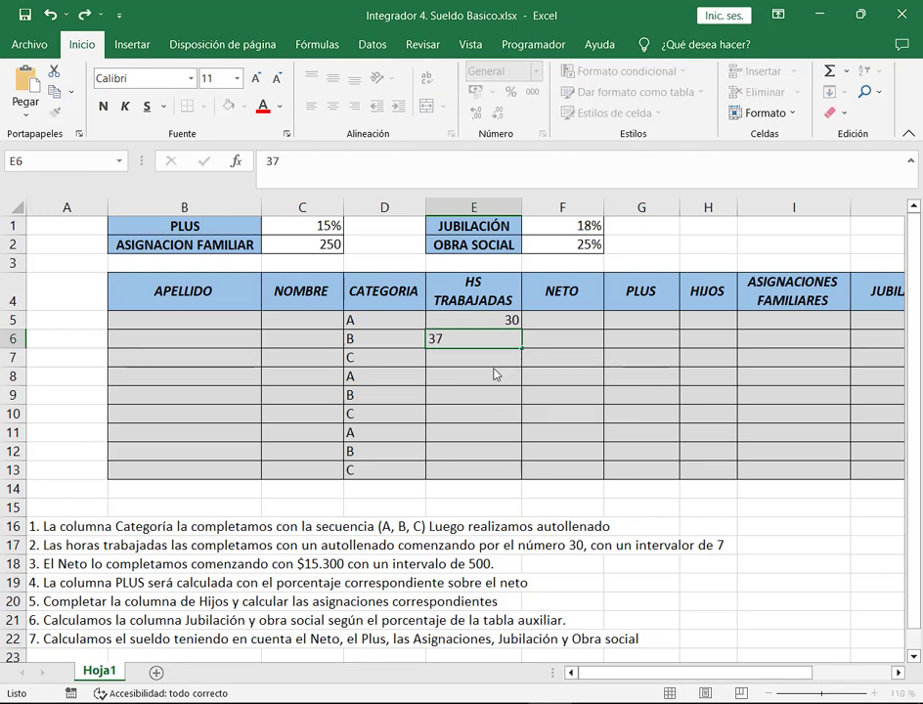
{"action": "key", "text": "Return"}
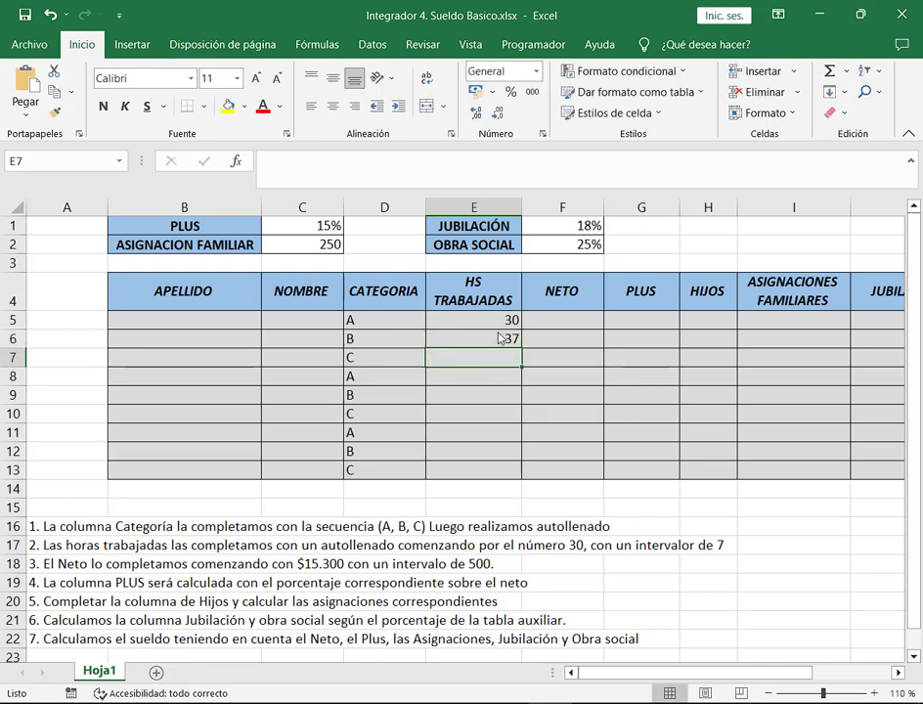
{"action": "left_click", "coordinate": [493, 320]}
{"action": "left_click", "coordinate": [491, 341]}
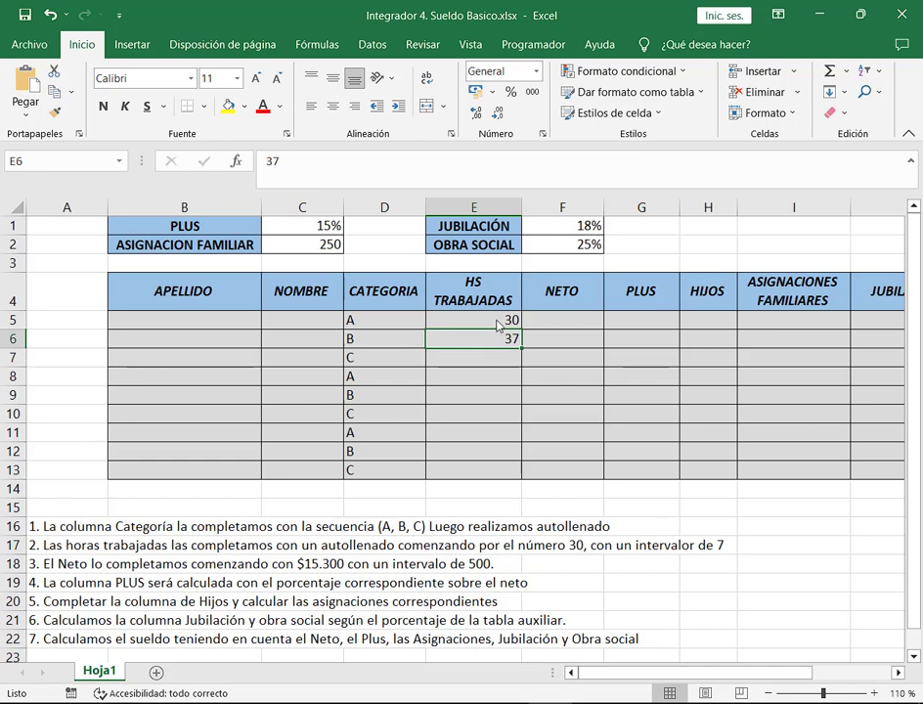
{"action": "left_click_drag", "start_coordinate": [495, 322], "coordinate": [527, 469]}
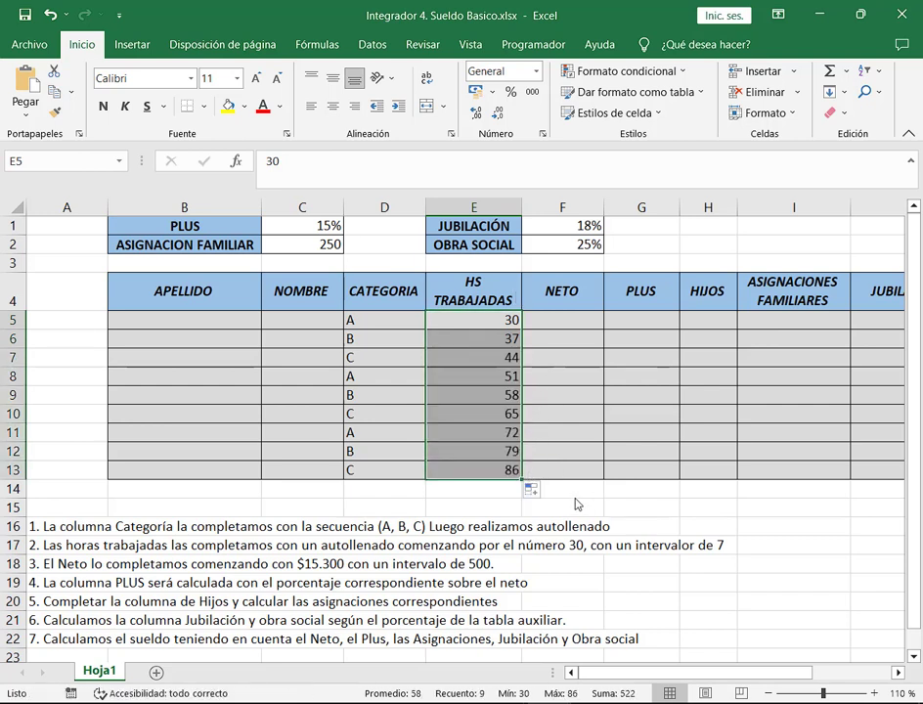
Clear the HS TRABAJADAS values in E6 to E13, keeping only the starting value in E5.
{"action": "left_click_drag", "start_coordinate": [476, 344], "coordinate": [509, 476]}
{"action": "key", "text": "Delete"}
{"action": "left_click", "coordinate": [491, 329]}
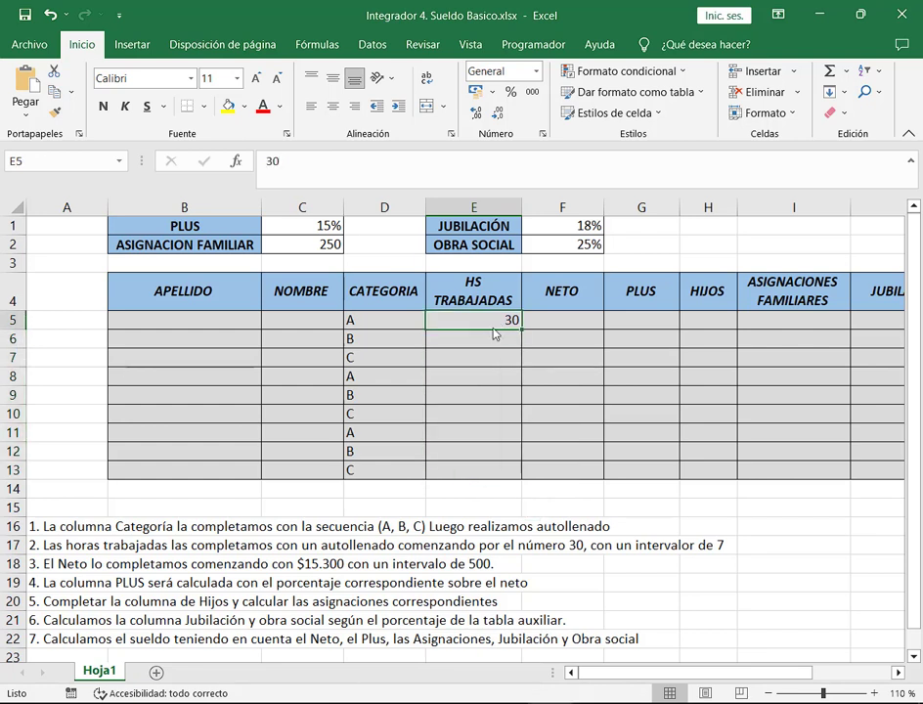
Fill E5 to E13 from the starting value with a linear column series using an increment of 7.
{"action": "left_click_drag", "start_coordinate": [480, 325], "coordinate": [486, 479]}
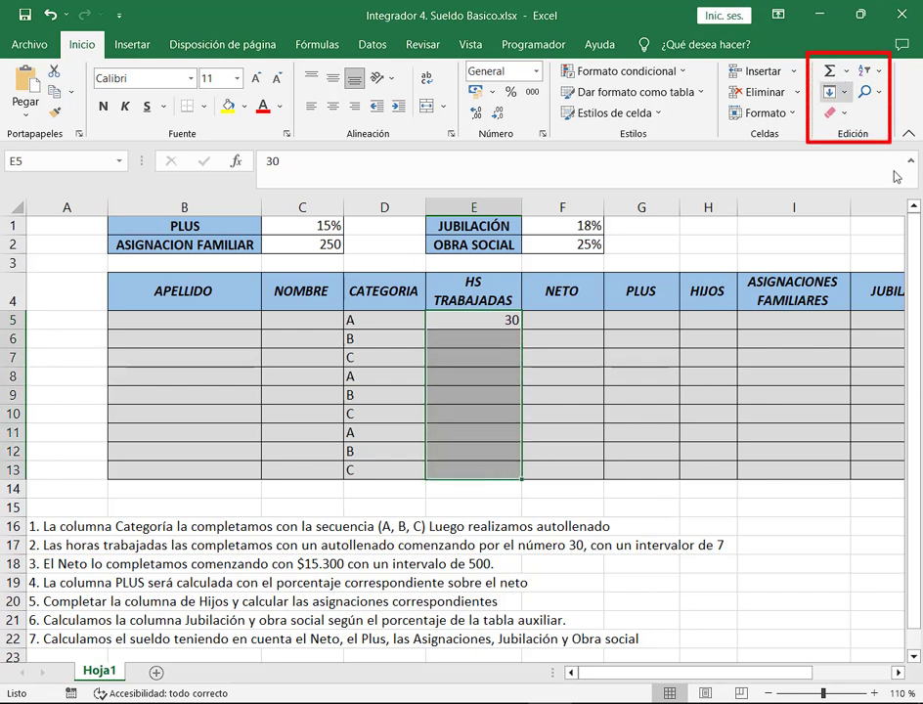
{"action": "left_click", "coordinate": [845, 92]}
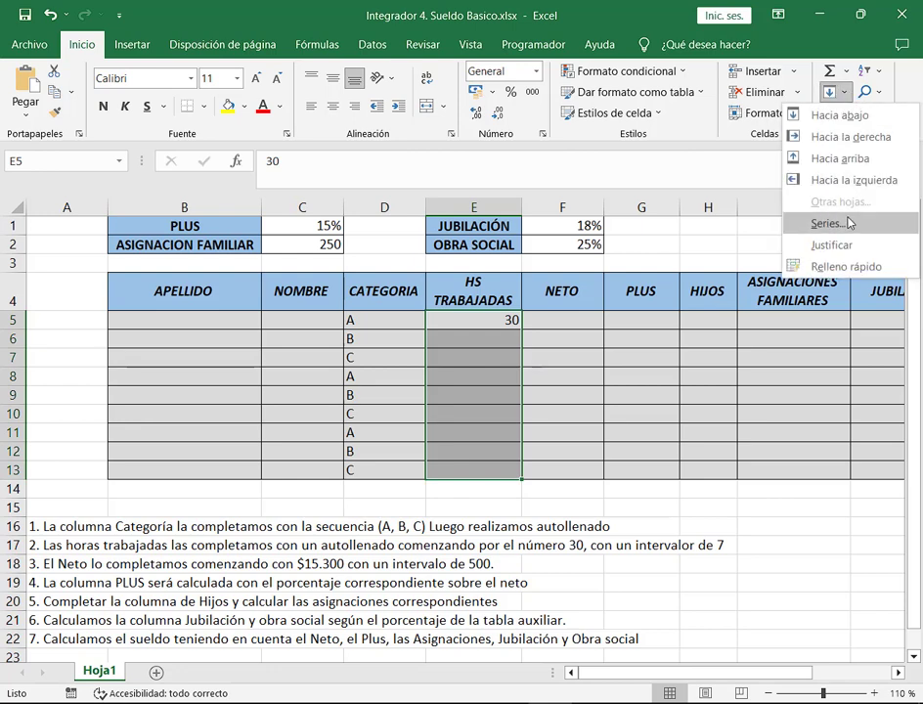
{"action": "left_click", "coordinate": [848, 223]}
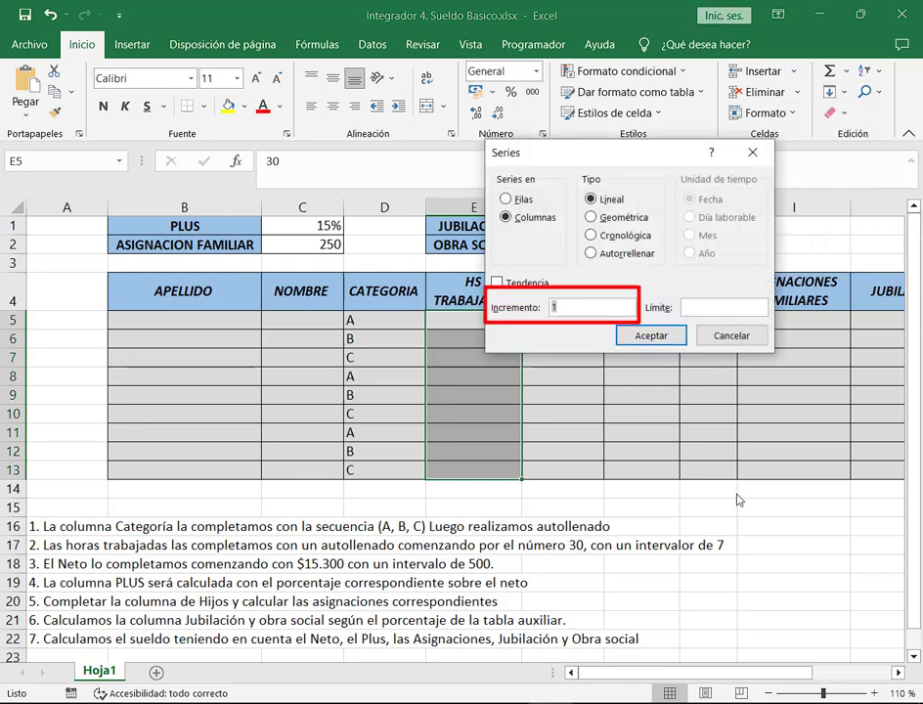
{"action": "left_click", "coordinate": [572, 309]}
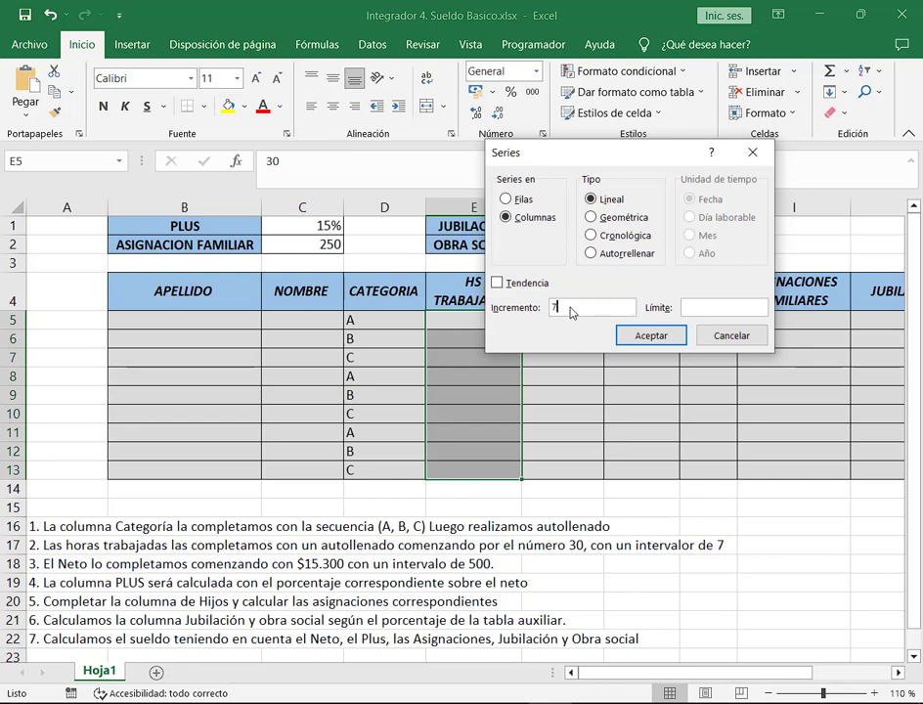
{"action": "left_click", "coordinate": [643, 341]}
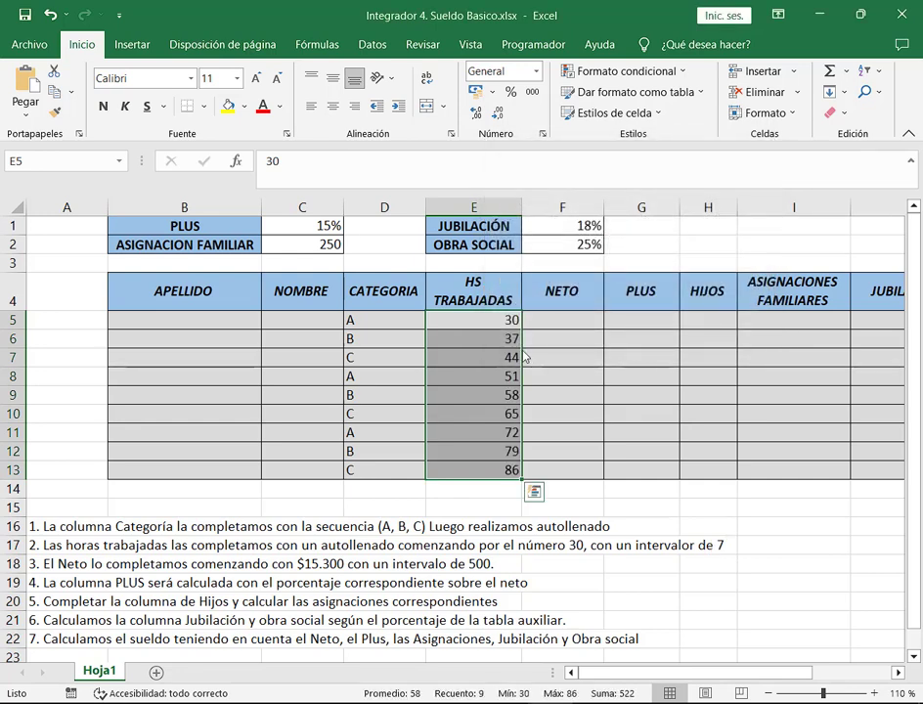
{"action": "left_click_drag", "start_coordinate": [507, 325], "coordinate": [503, 396]}
{"action": "left_click_drag", "start_coordinate": [500, 321], "coordinate": [509, 469]}
{"action": "left_click", "coordinate": [714, 381]}
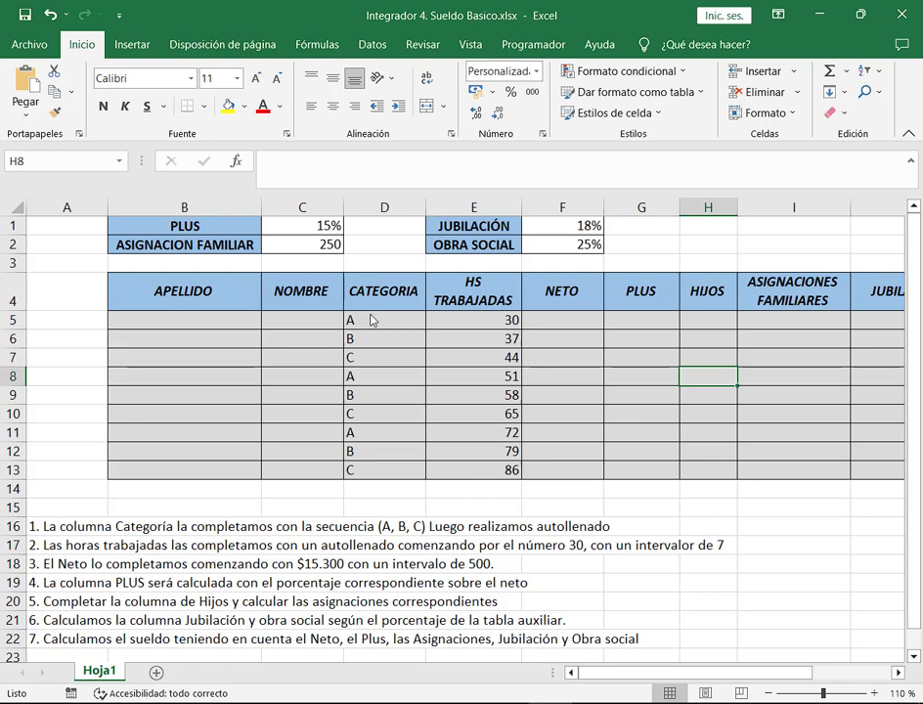
Clear the CATEGORIA and HS TRABAJADAS entries in D5 to E13 and start closing the Integrador 4 workbook.
{"action": "left_click_drag", "start_coordinate": [376, 316], "coordinate": [515, 474]}
{"action": "key", "text": "Delete"}
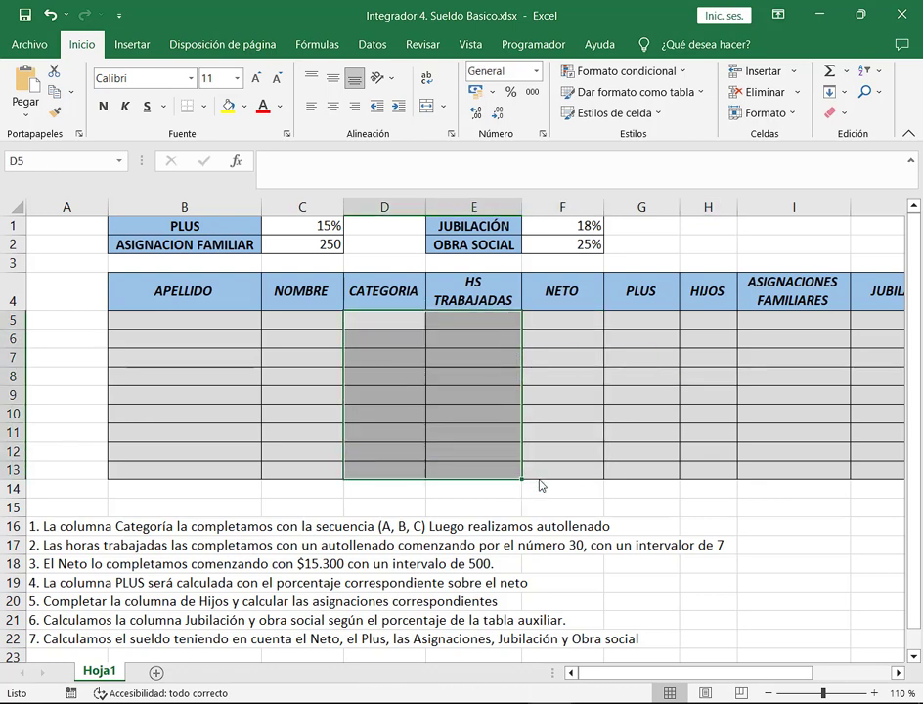
{"action": "left_click", "coordinate": [543, 526]}
{"action": "key", "text": "alt+F4"}
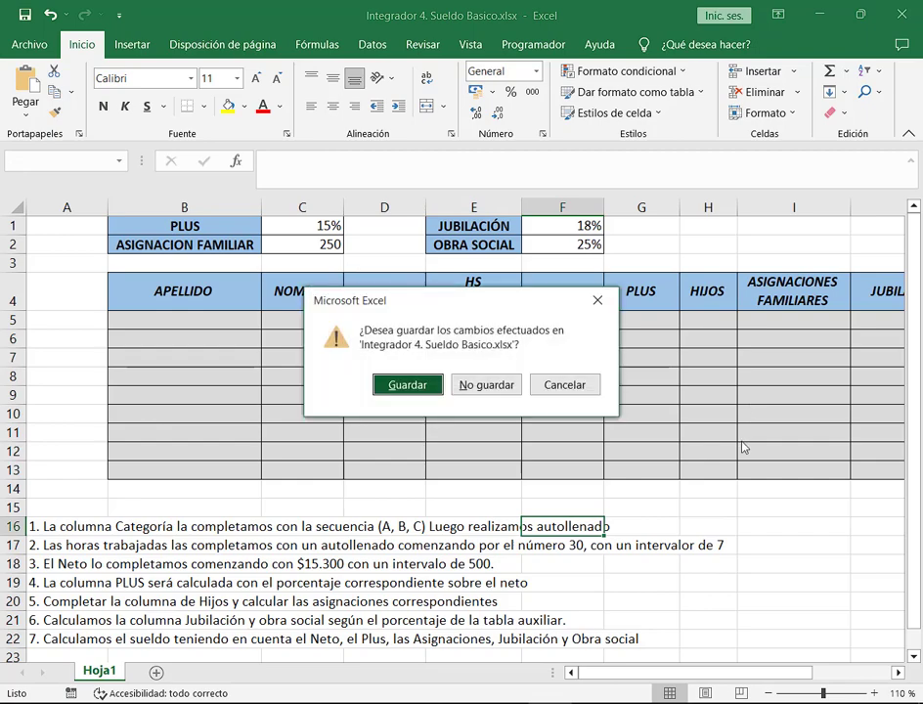